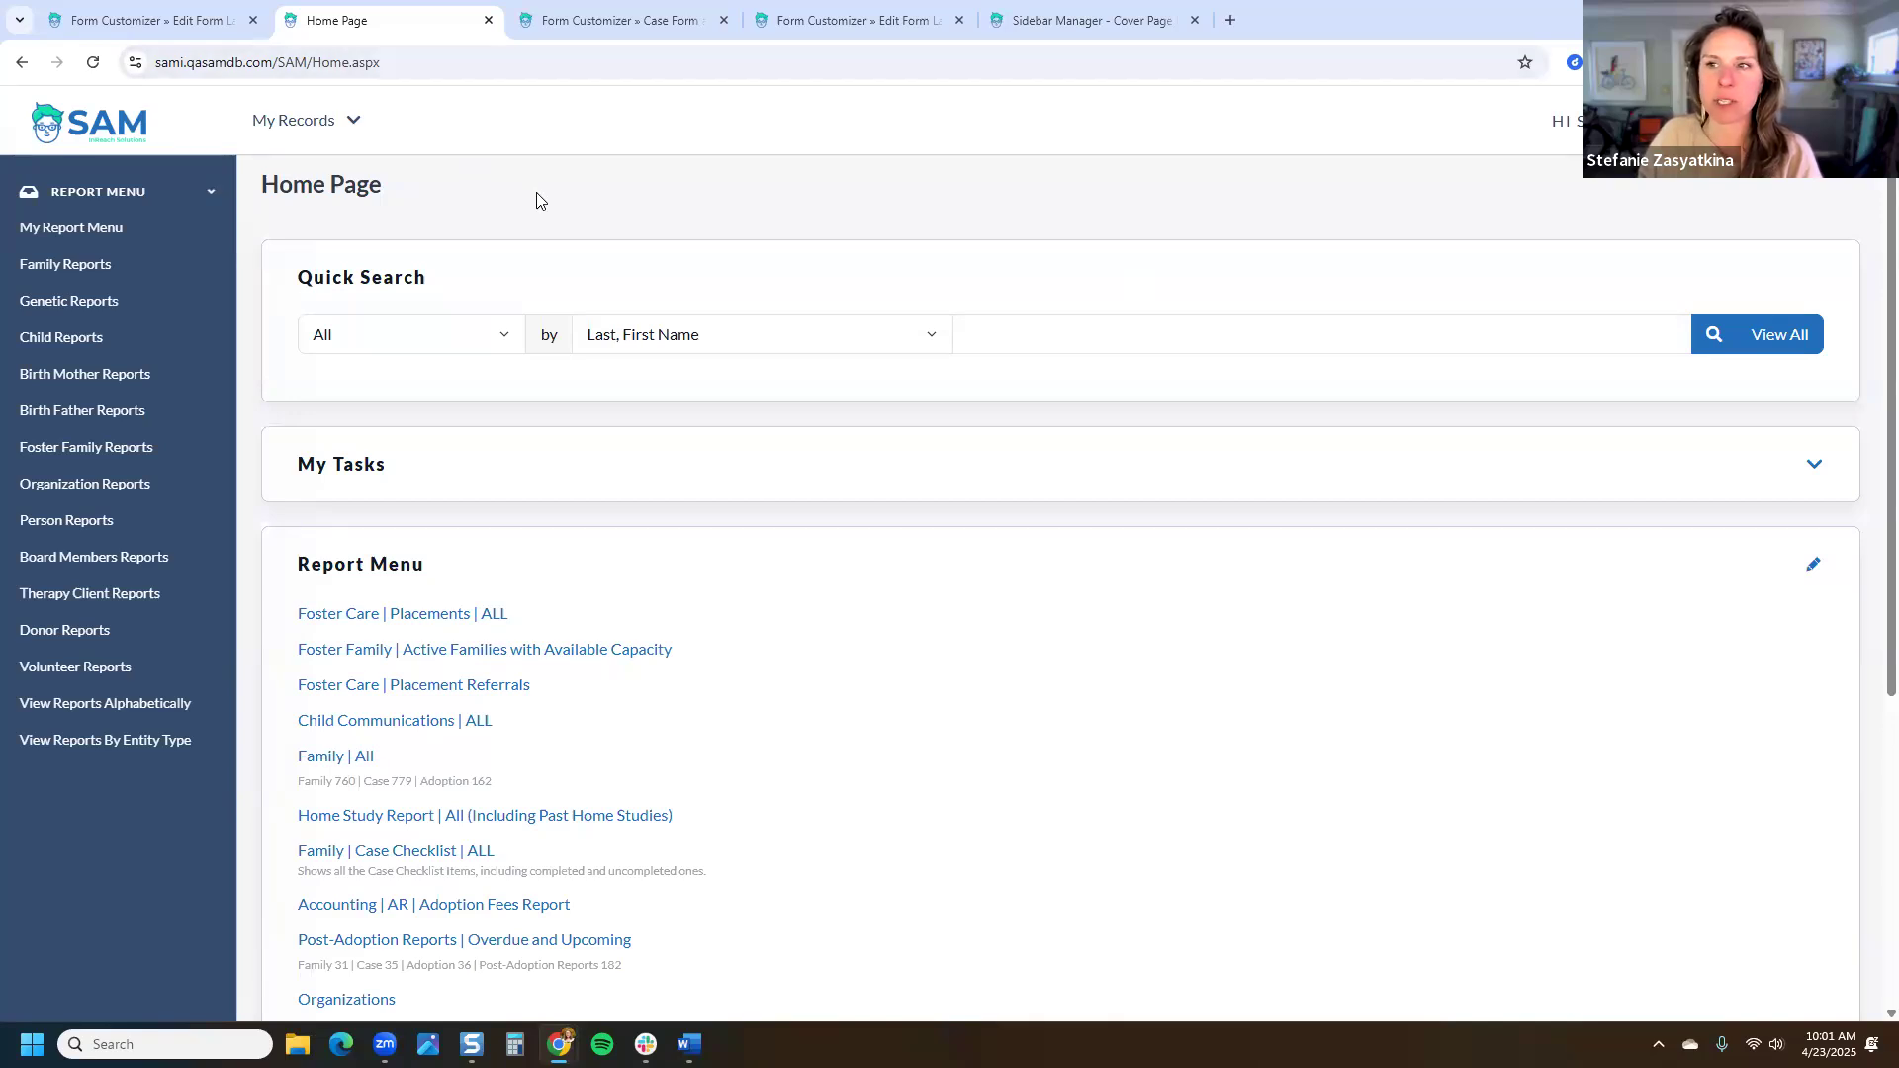
Step: Open the Tables & Fields list from the settings gear on the SAM home page
left_click(1742, 120)
left_click(1665, 814)
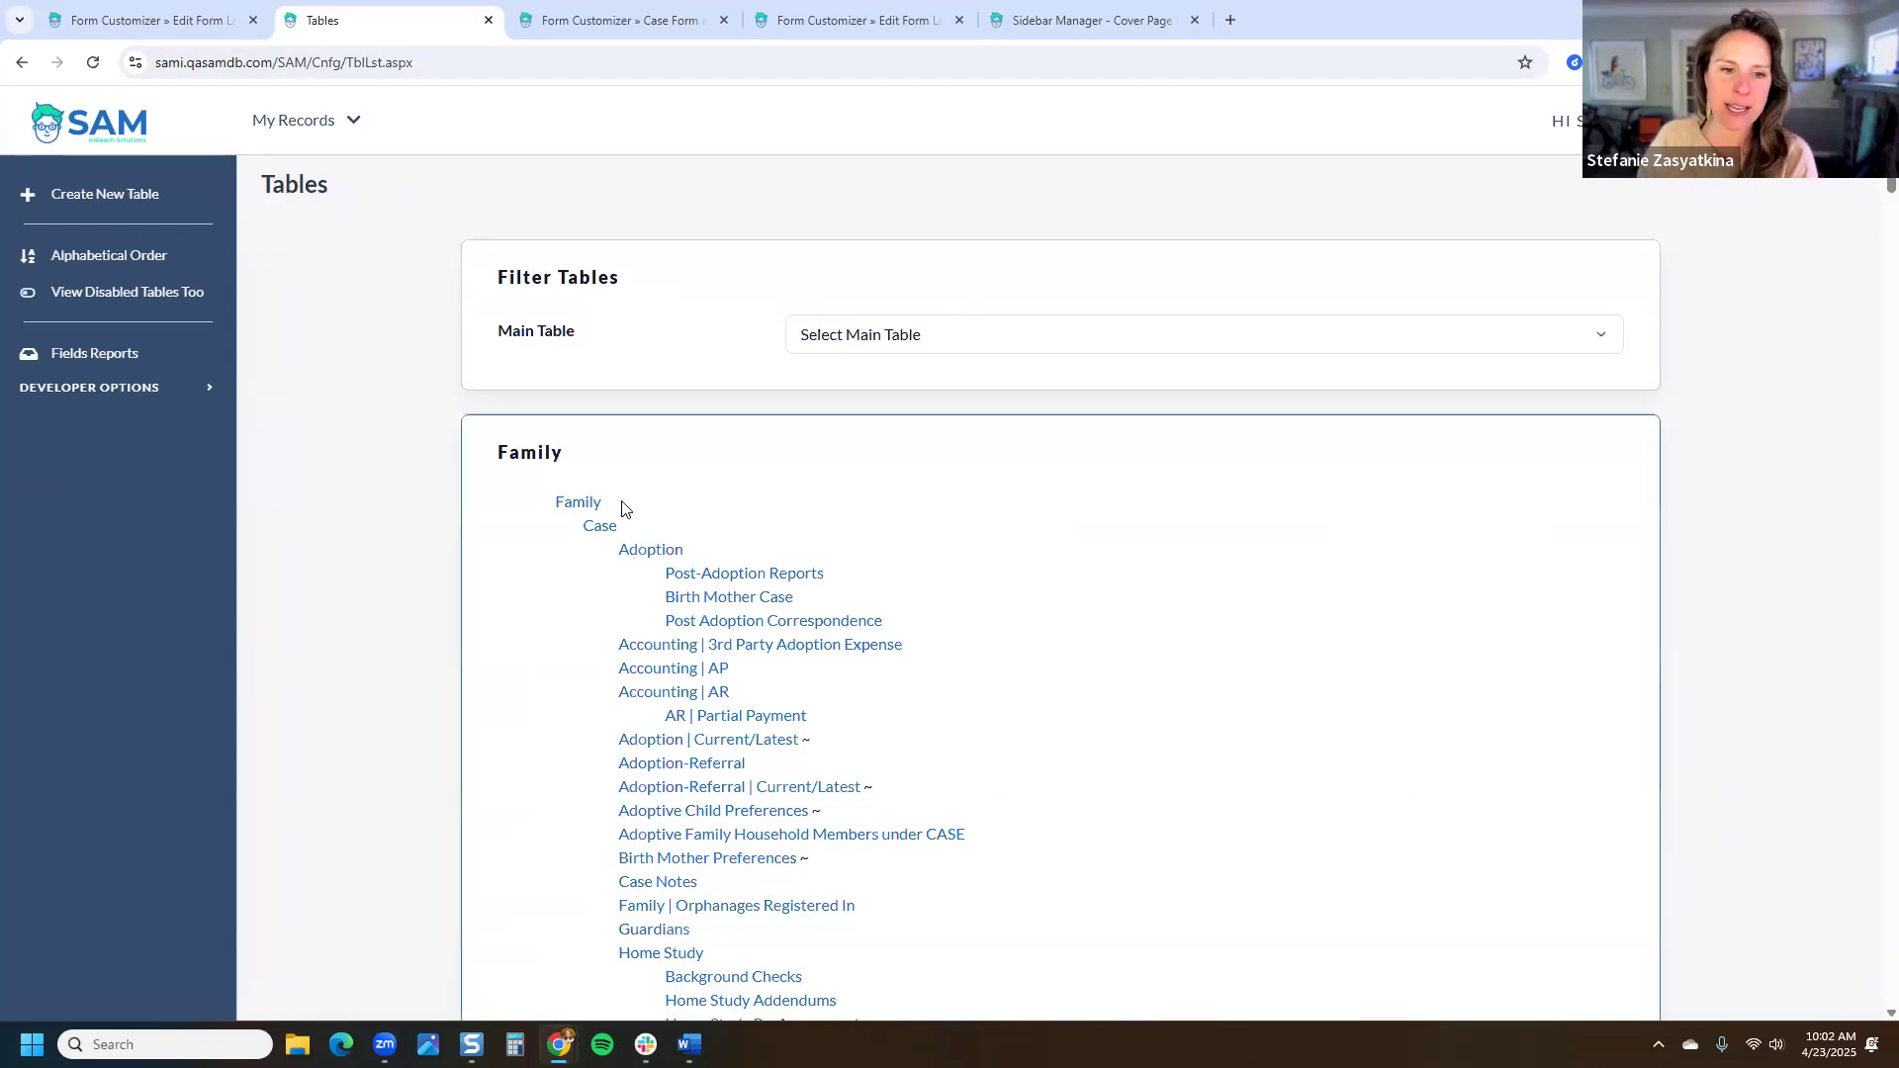
Step: Point out the Family table, its Case sub-table and the tilde after Adoption | Current/Latest
left_click_drag(613, 506, 558, 504)
double_click(585, 529)
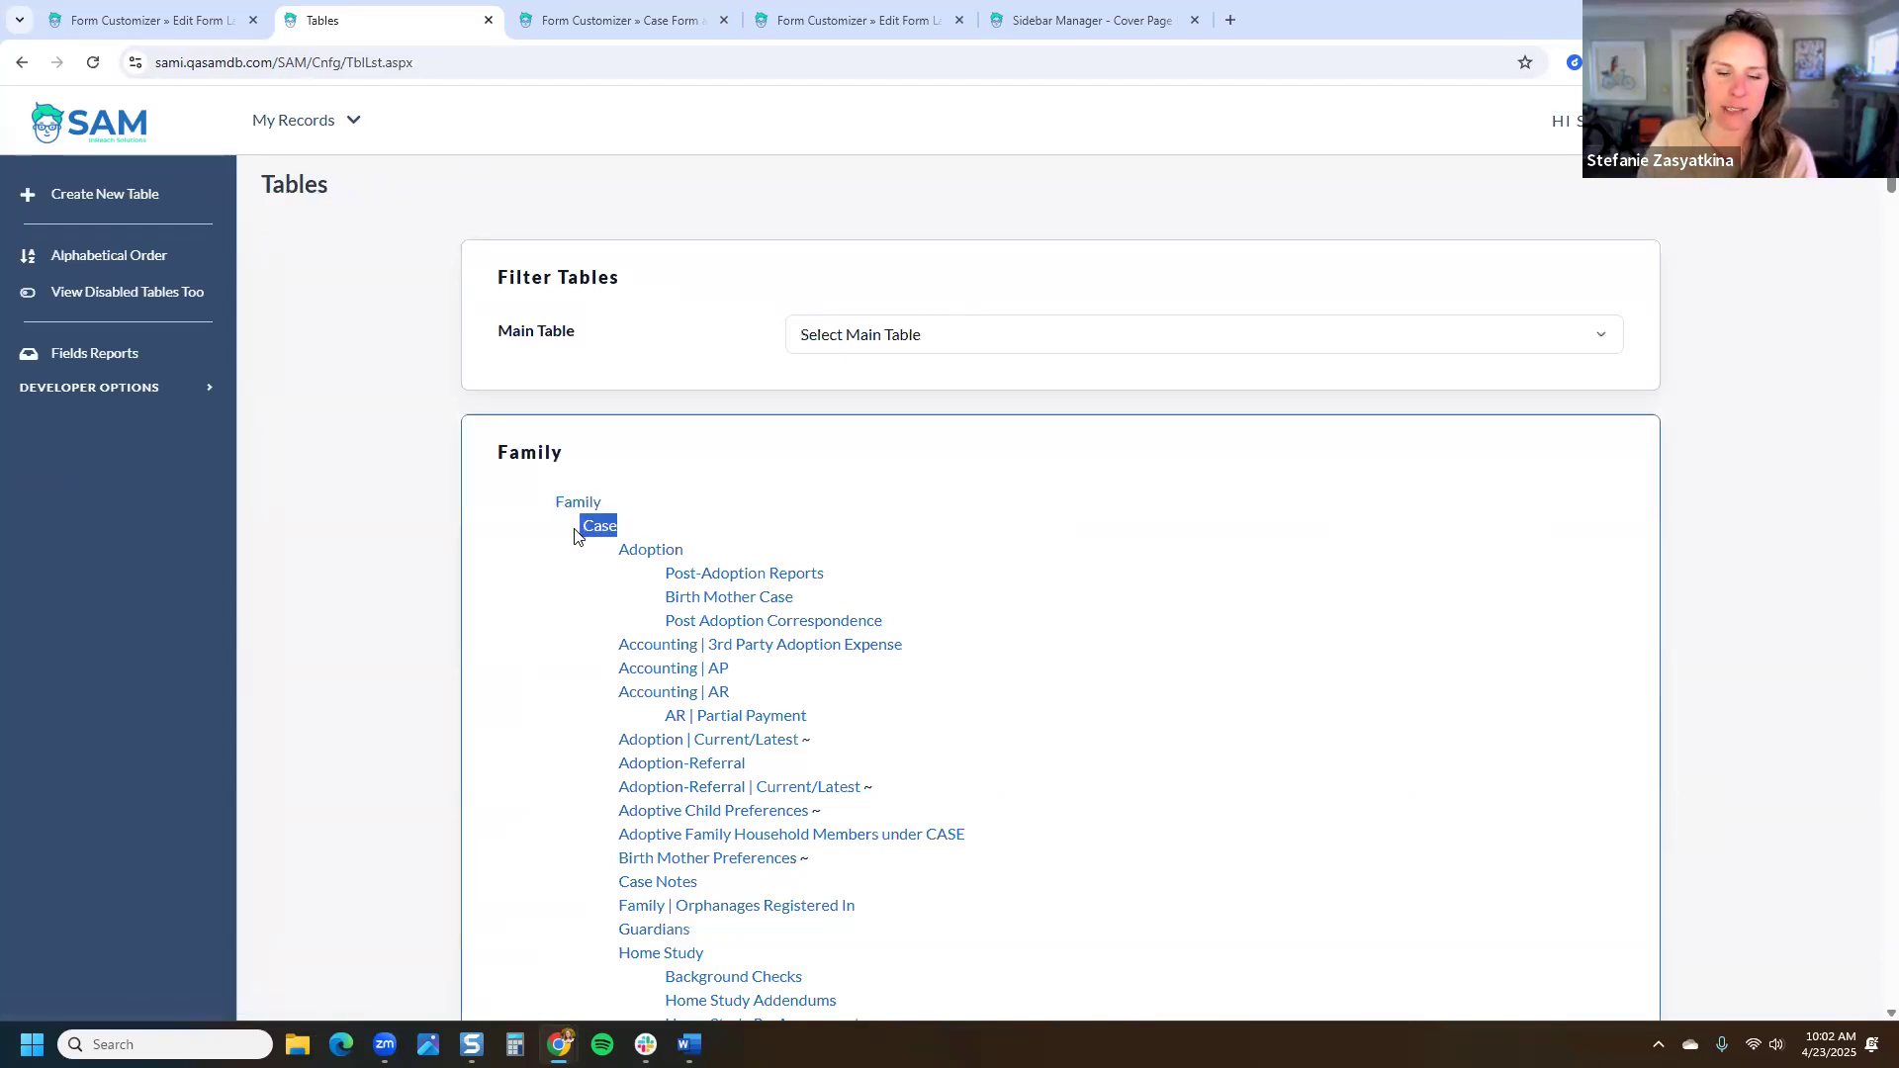
double_click(805, 742)
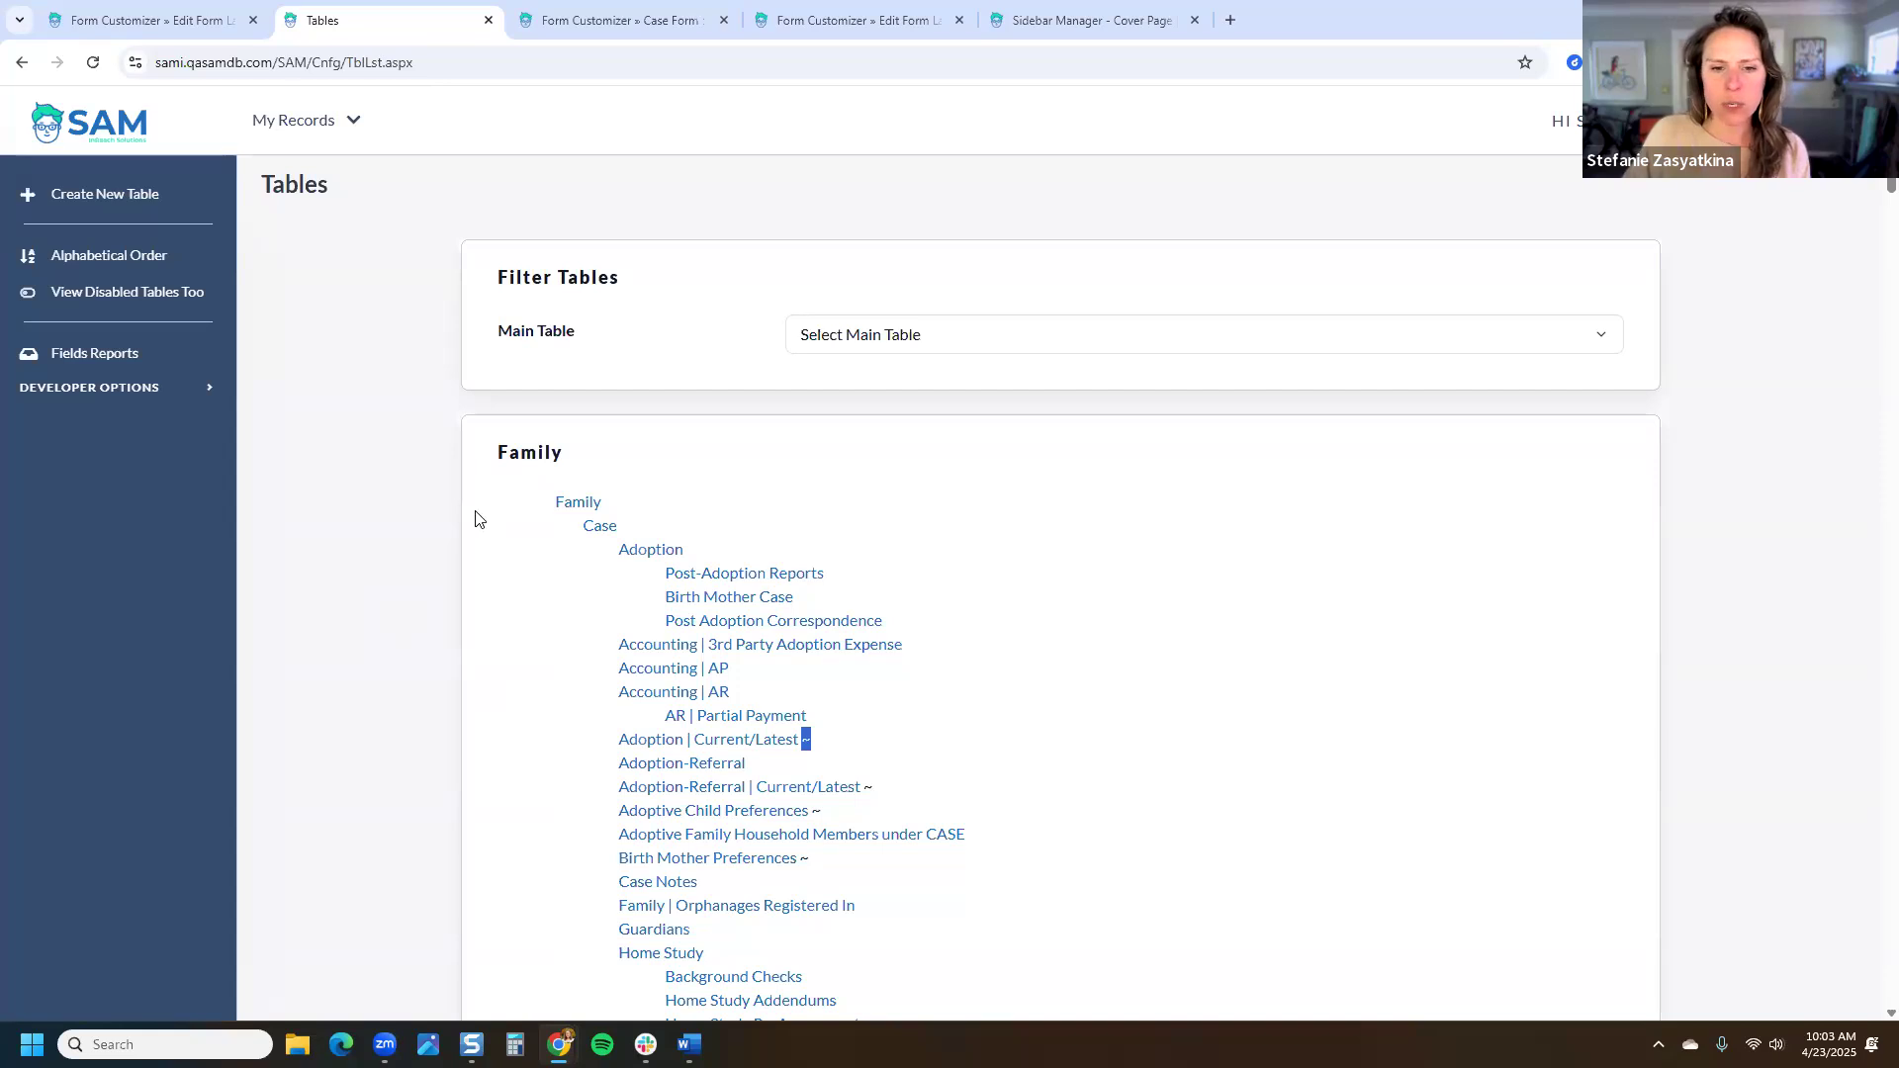
Step: Scroll through the rest of the tables list, then start creating a new table
scroll(477, 520, "down", 1)
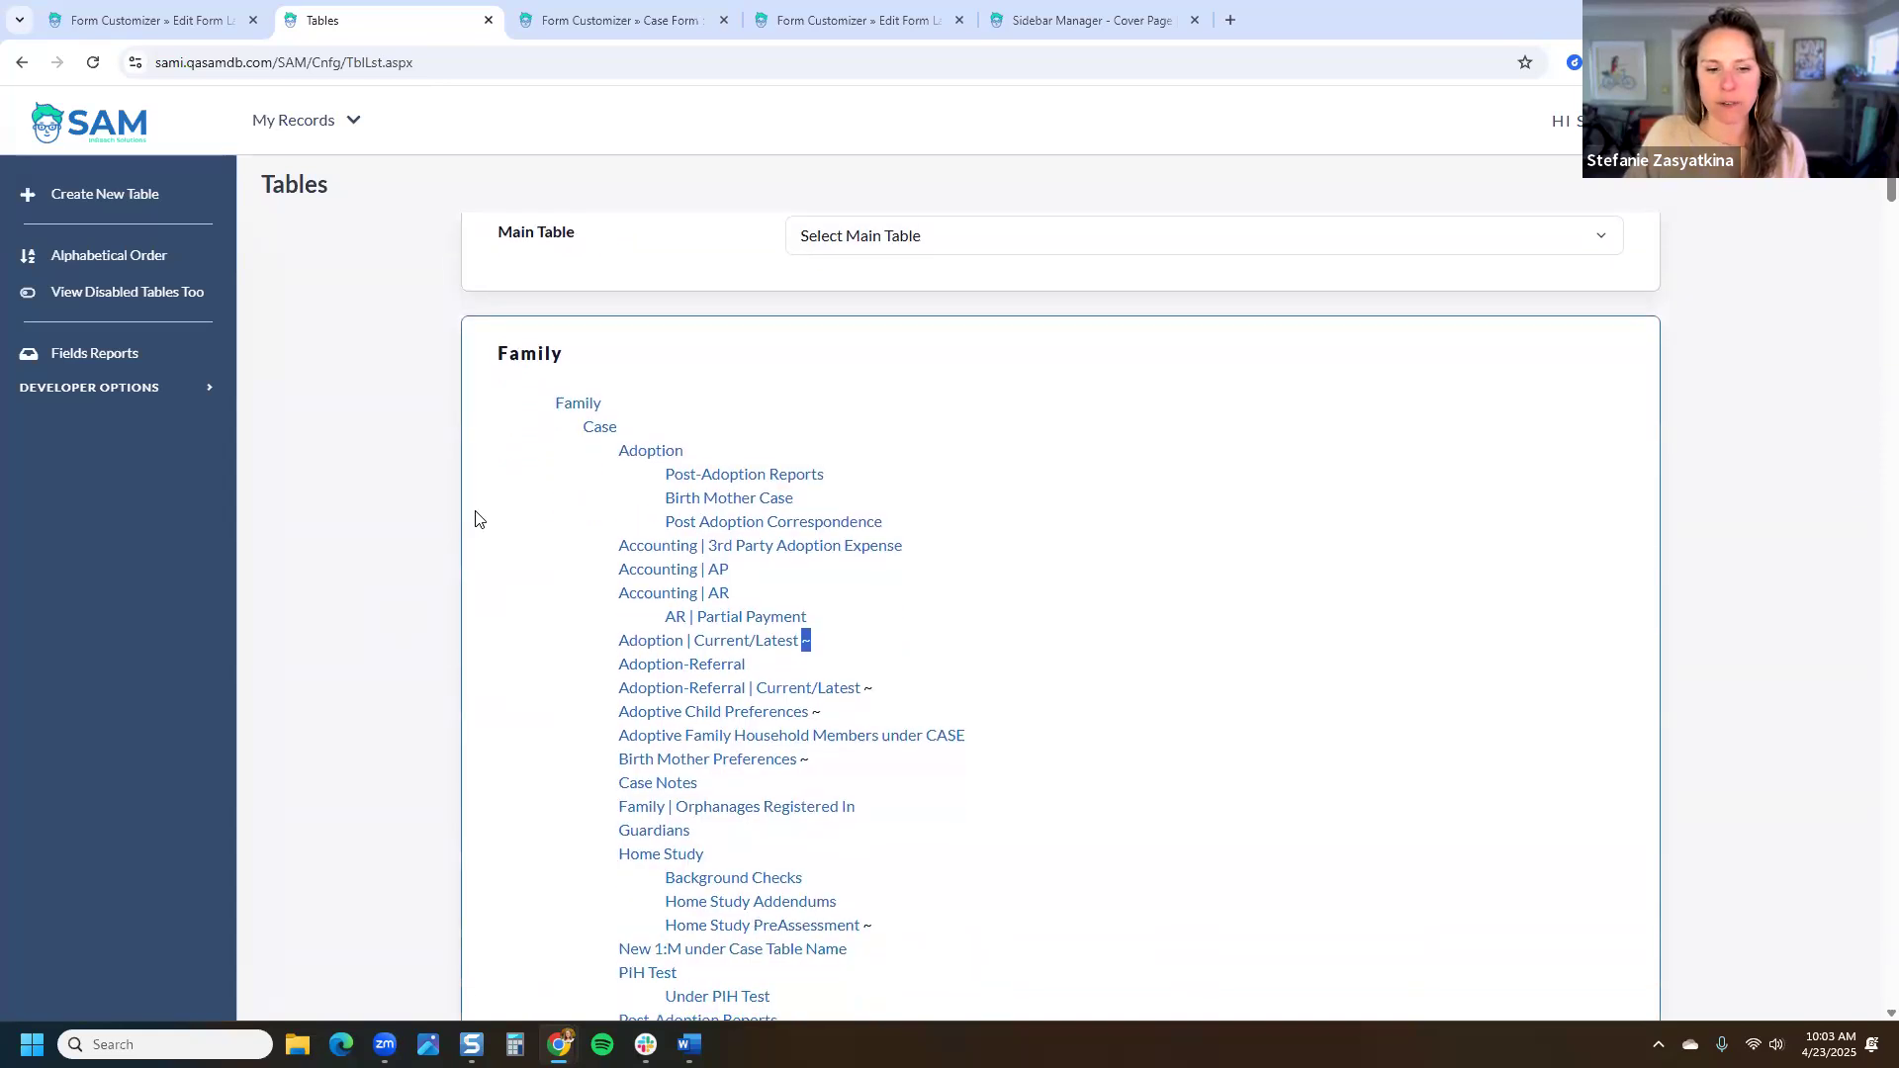
scroll(477, 521, "down", 3)
scroll(477, 520, "down", 1)
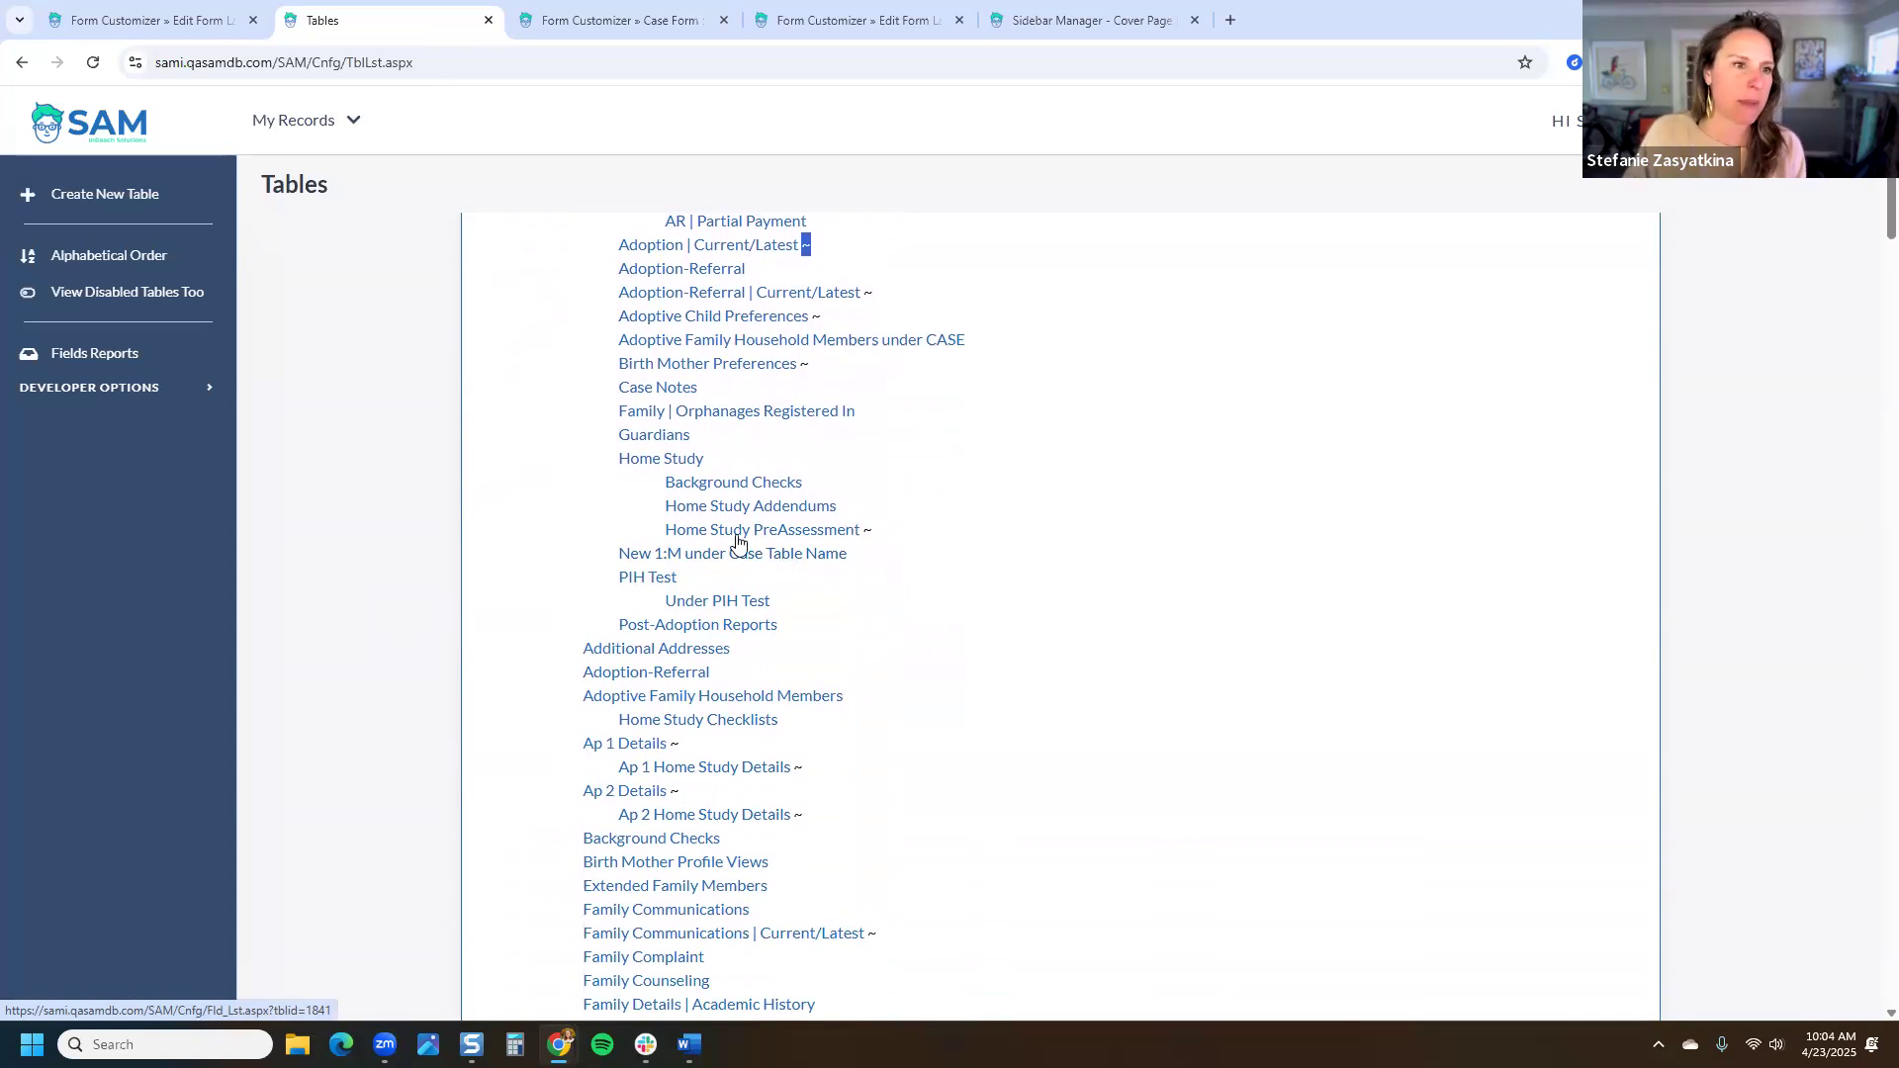
left_click(409, 421)
scroll(412, 445, "up", 2)
scroll(411, 447, "up", 3)
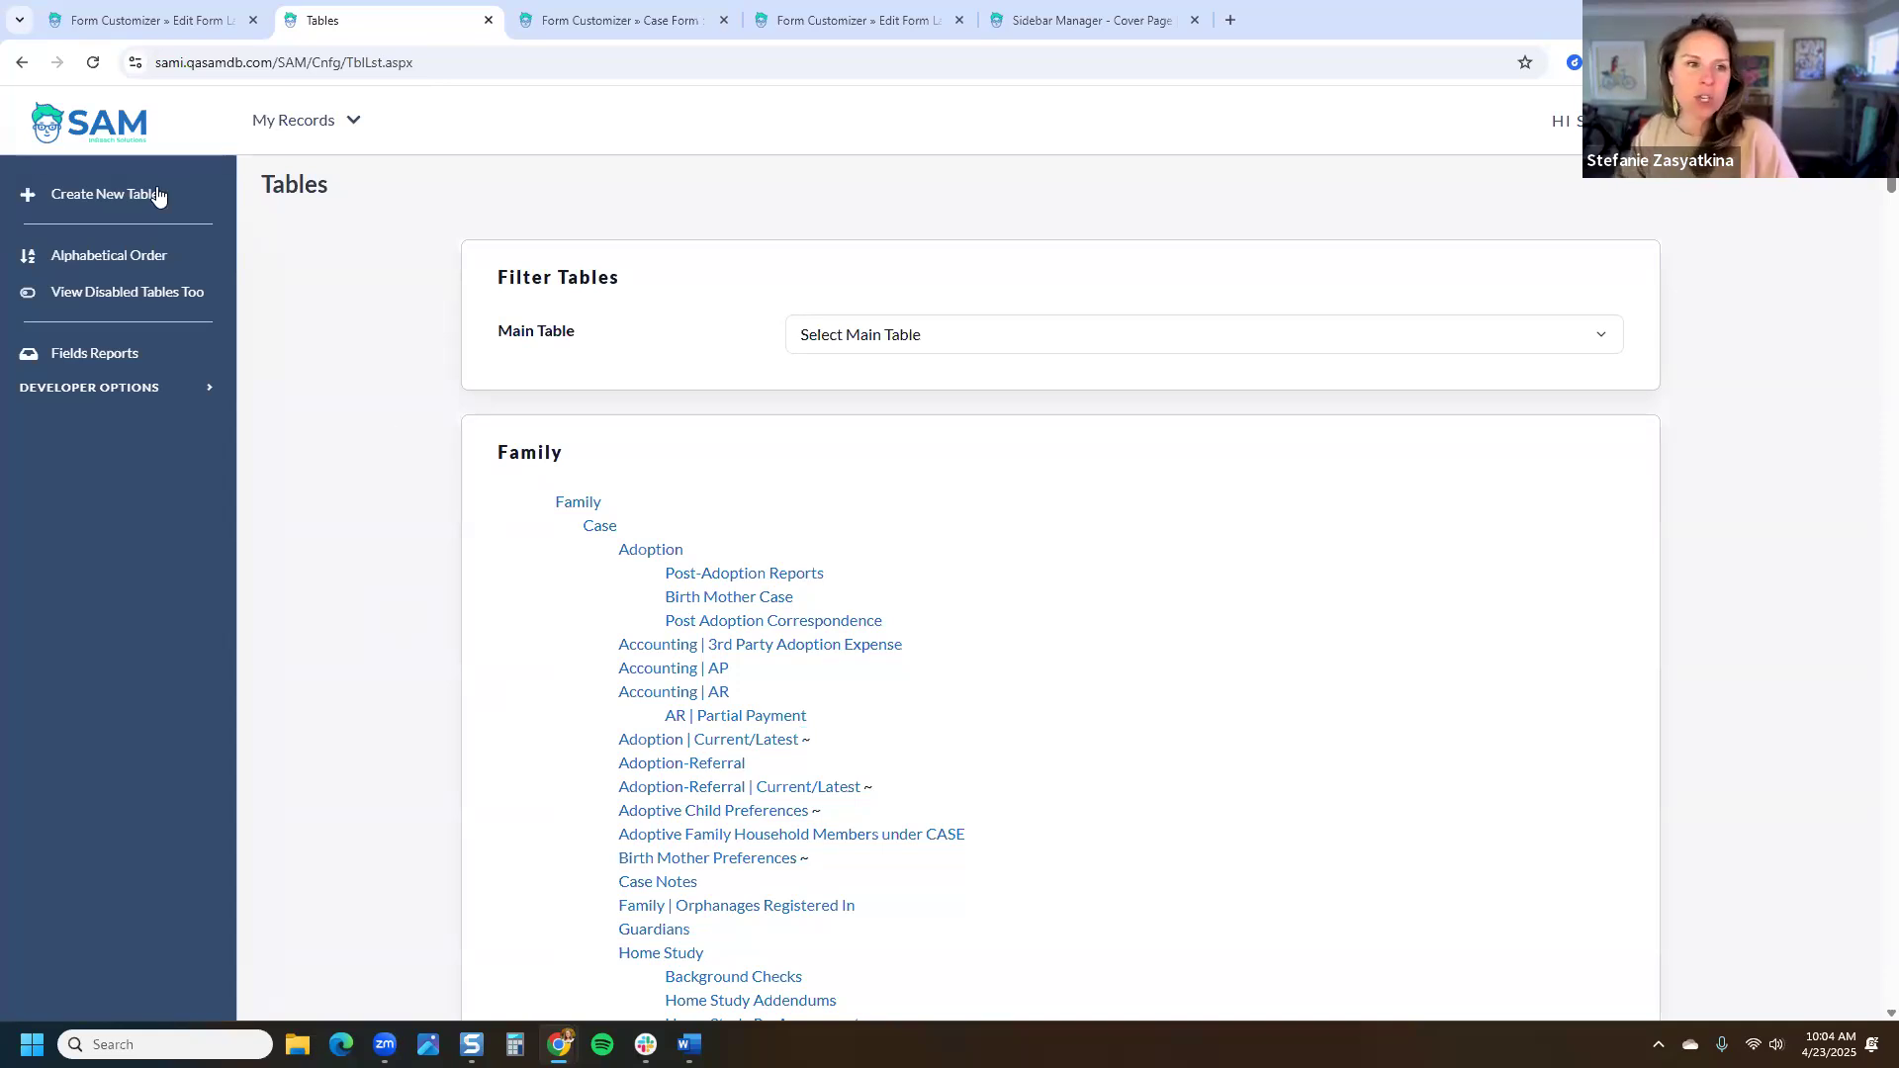
left_click(117, 198)
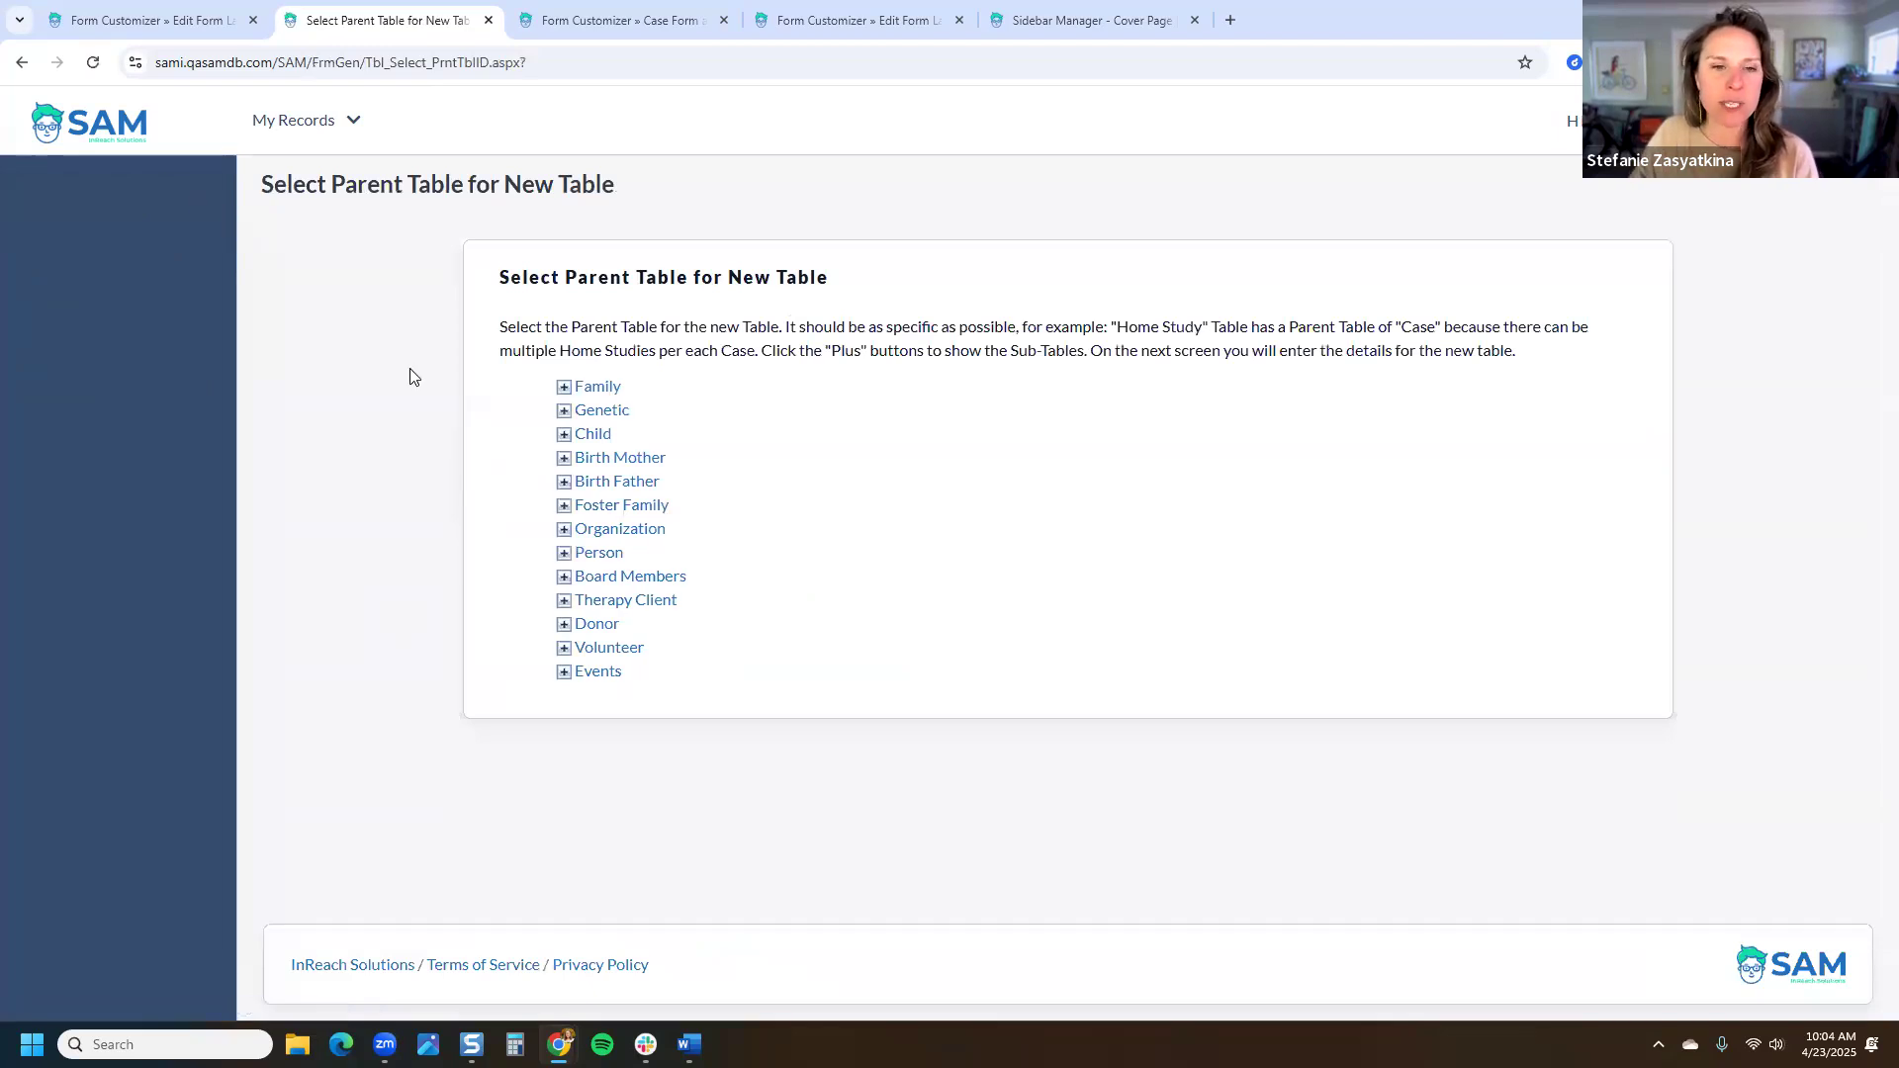
Step: Expand Family, Case and Adoption in the parent list and choose Case as the parent
left_click(564, 389)
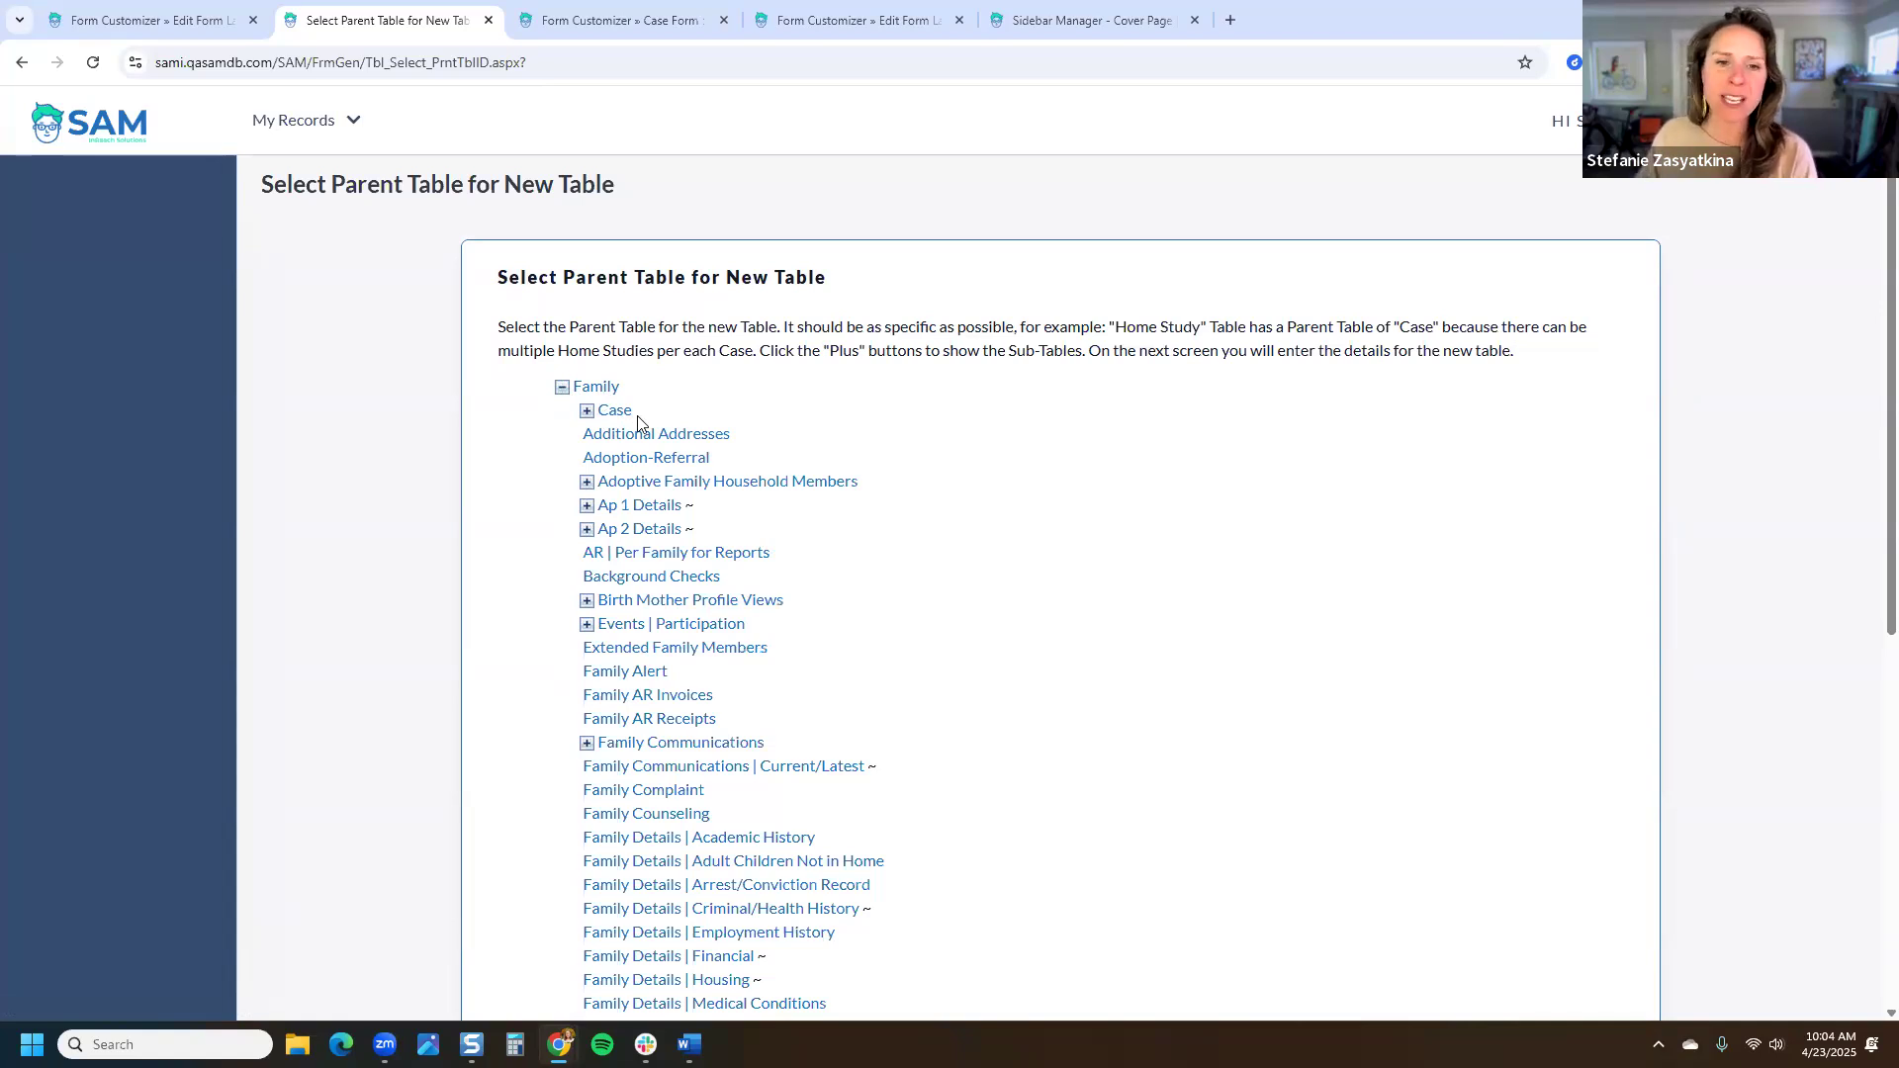
left_click(584, 415)
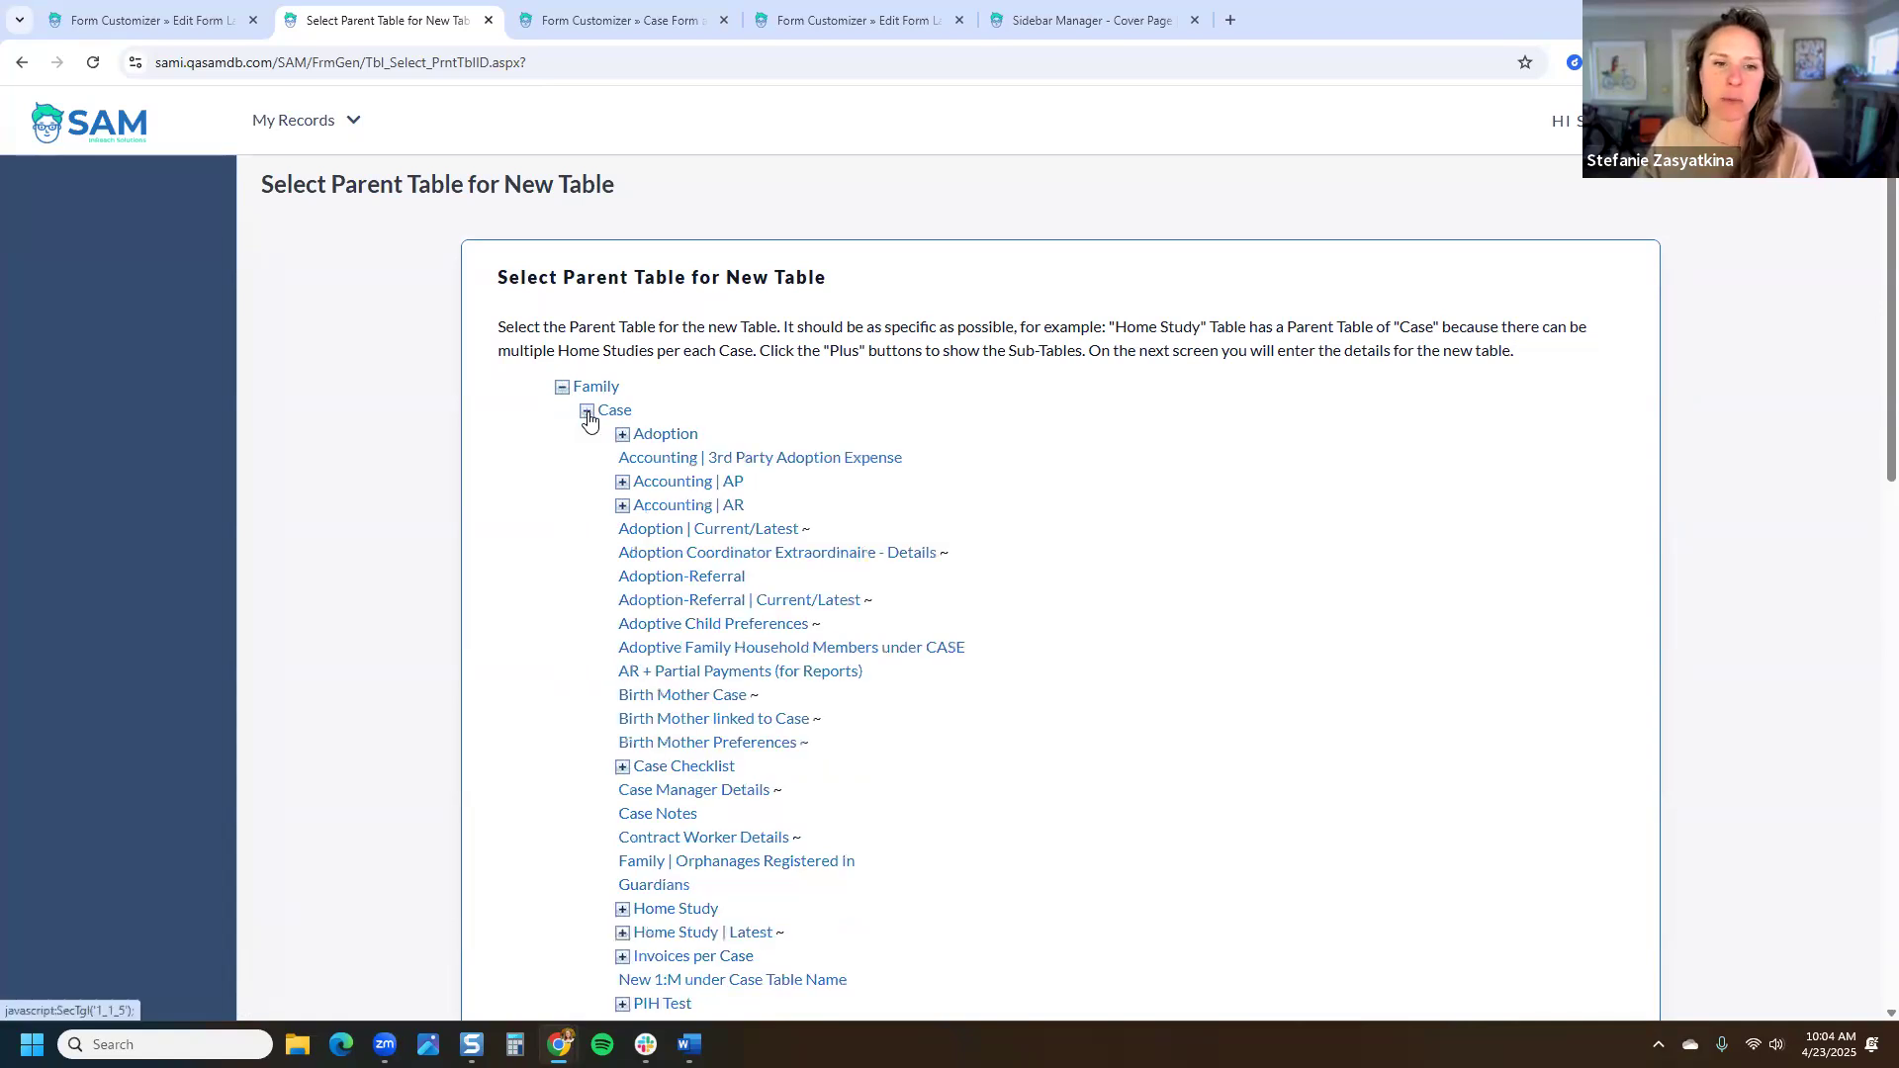
left_click(622, 435)
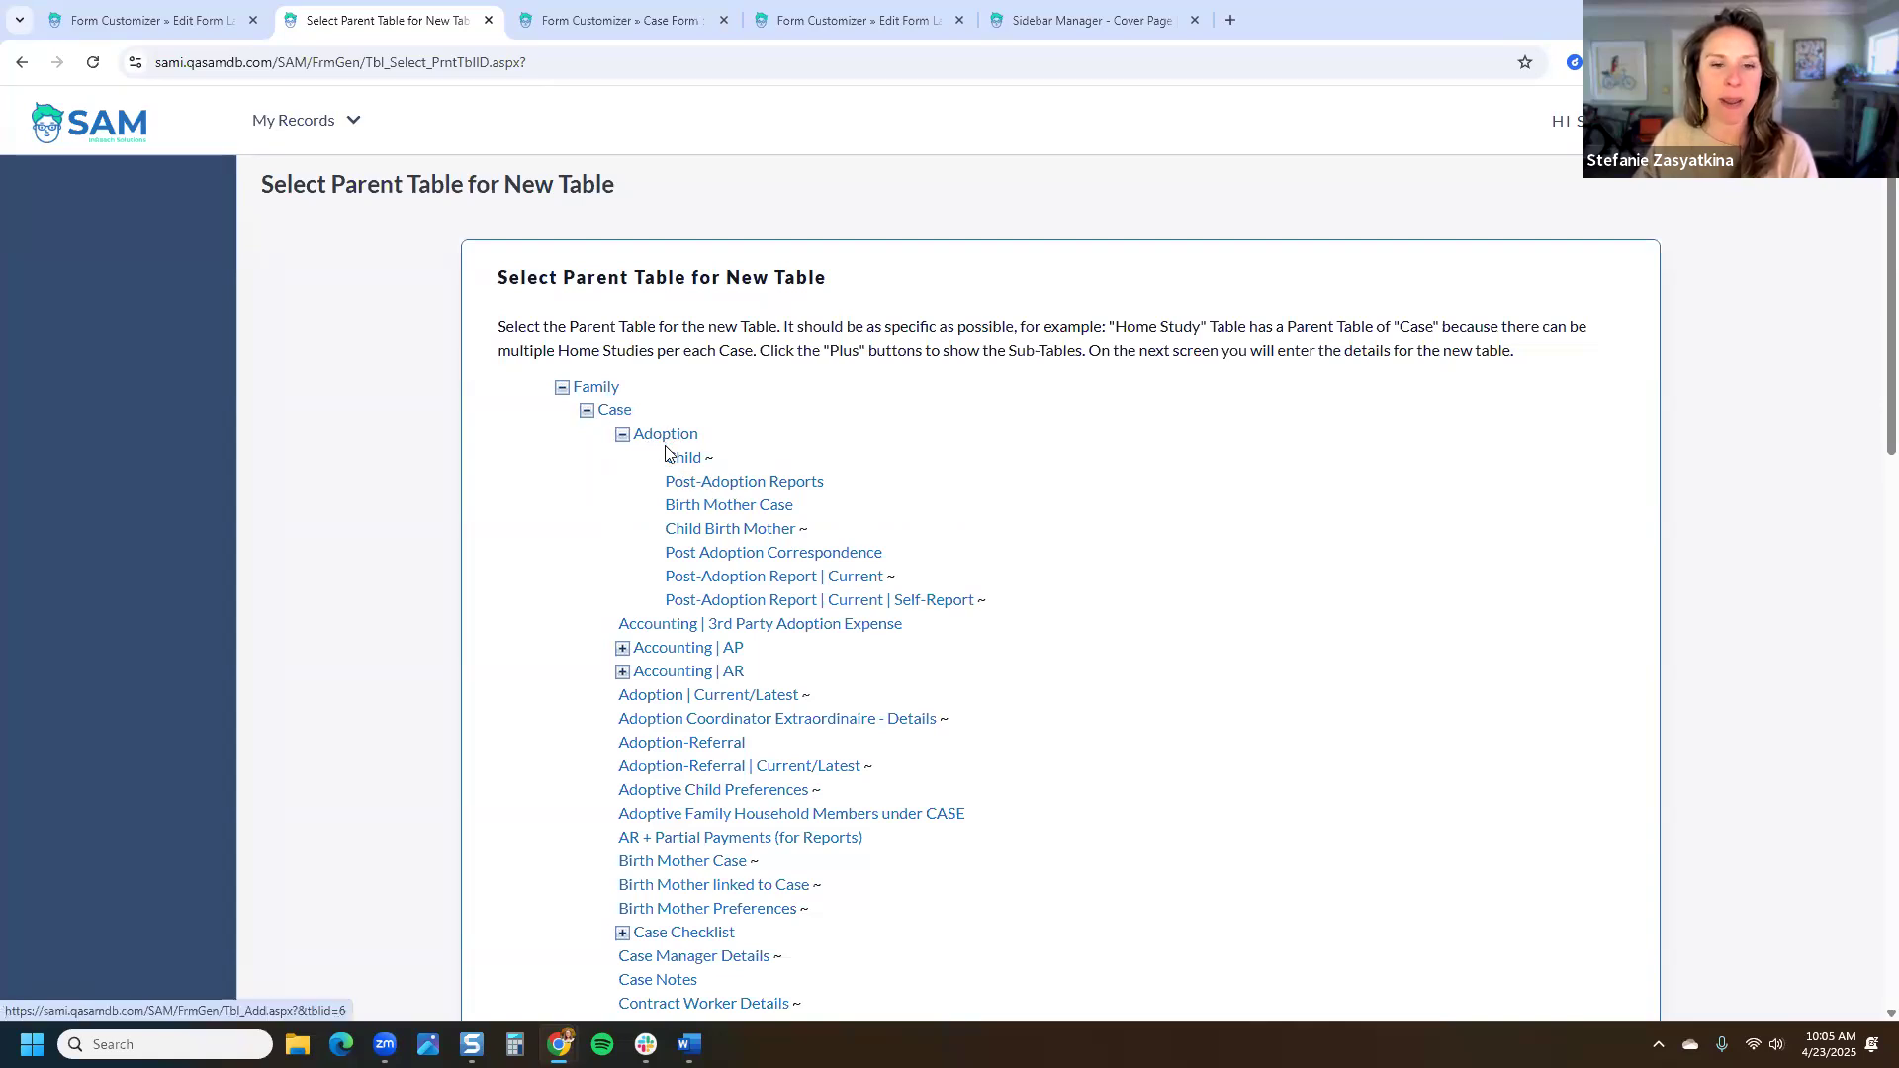
left_click(614, 416)
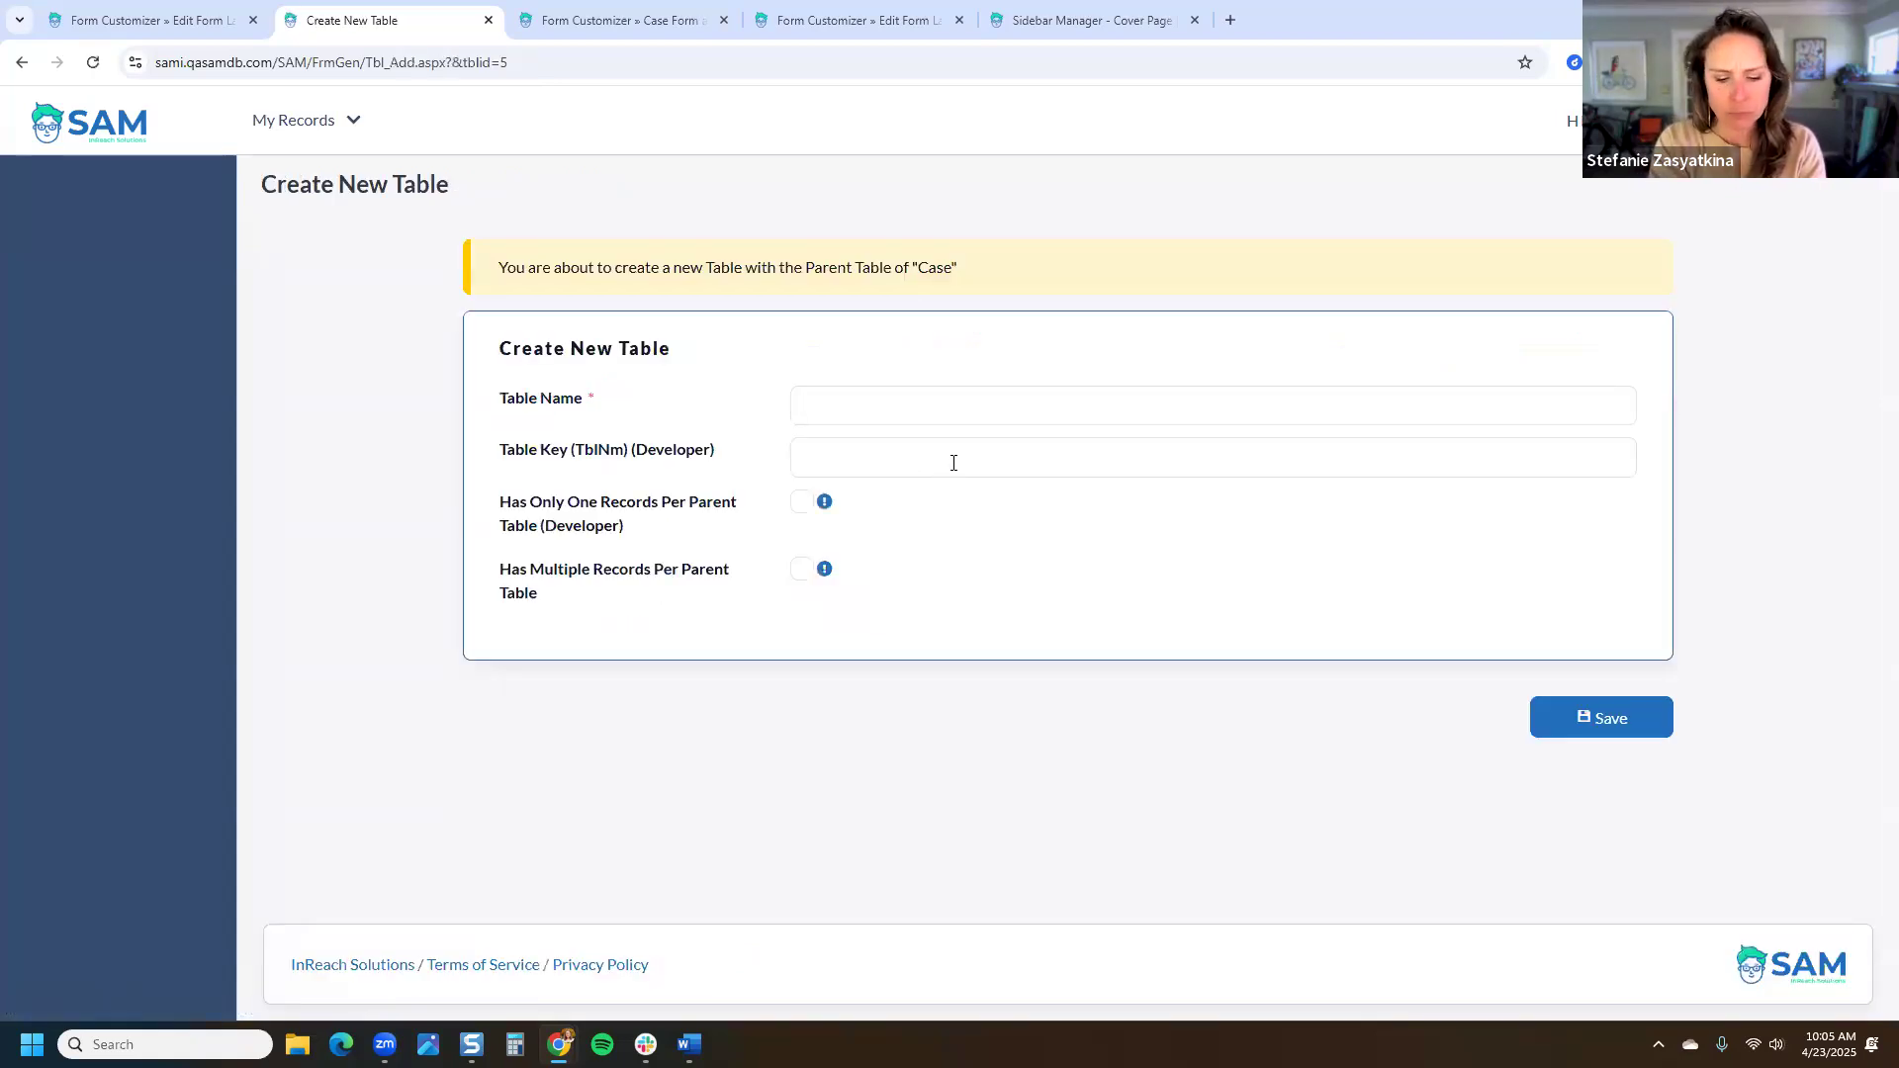
Step: Name the table 'Multi-Record Table under Case' and allow multiple records per parent
type("Mul")
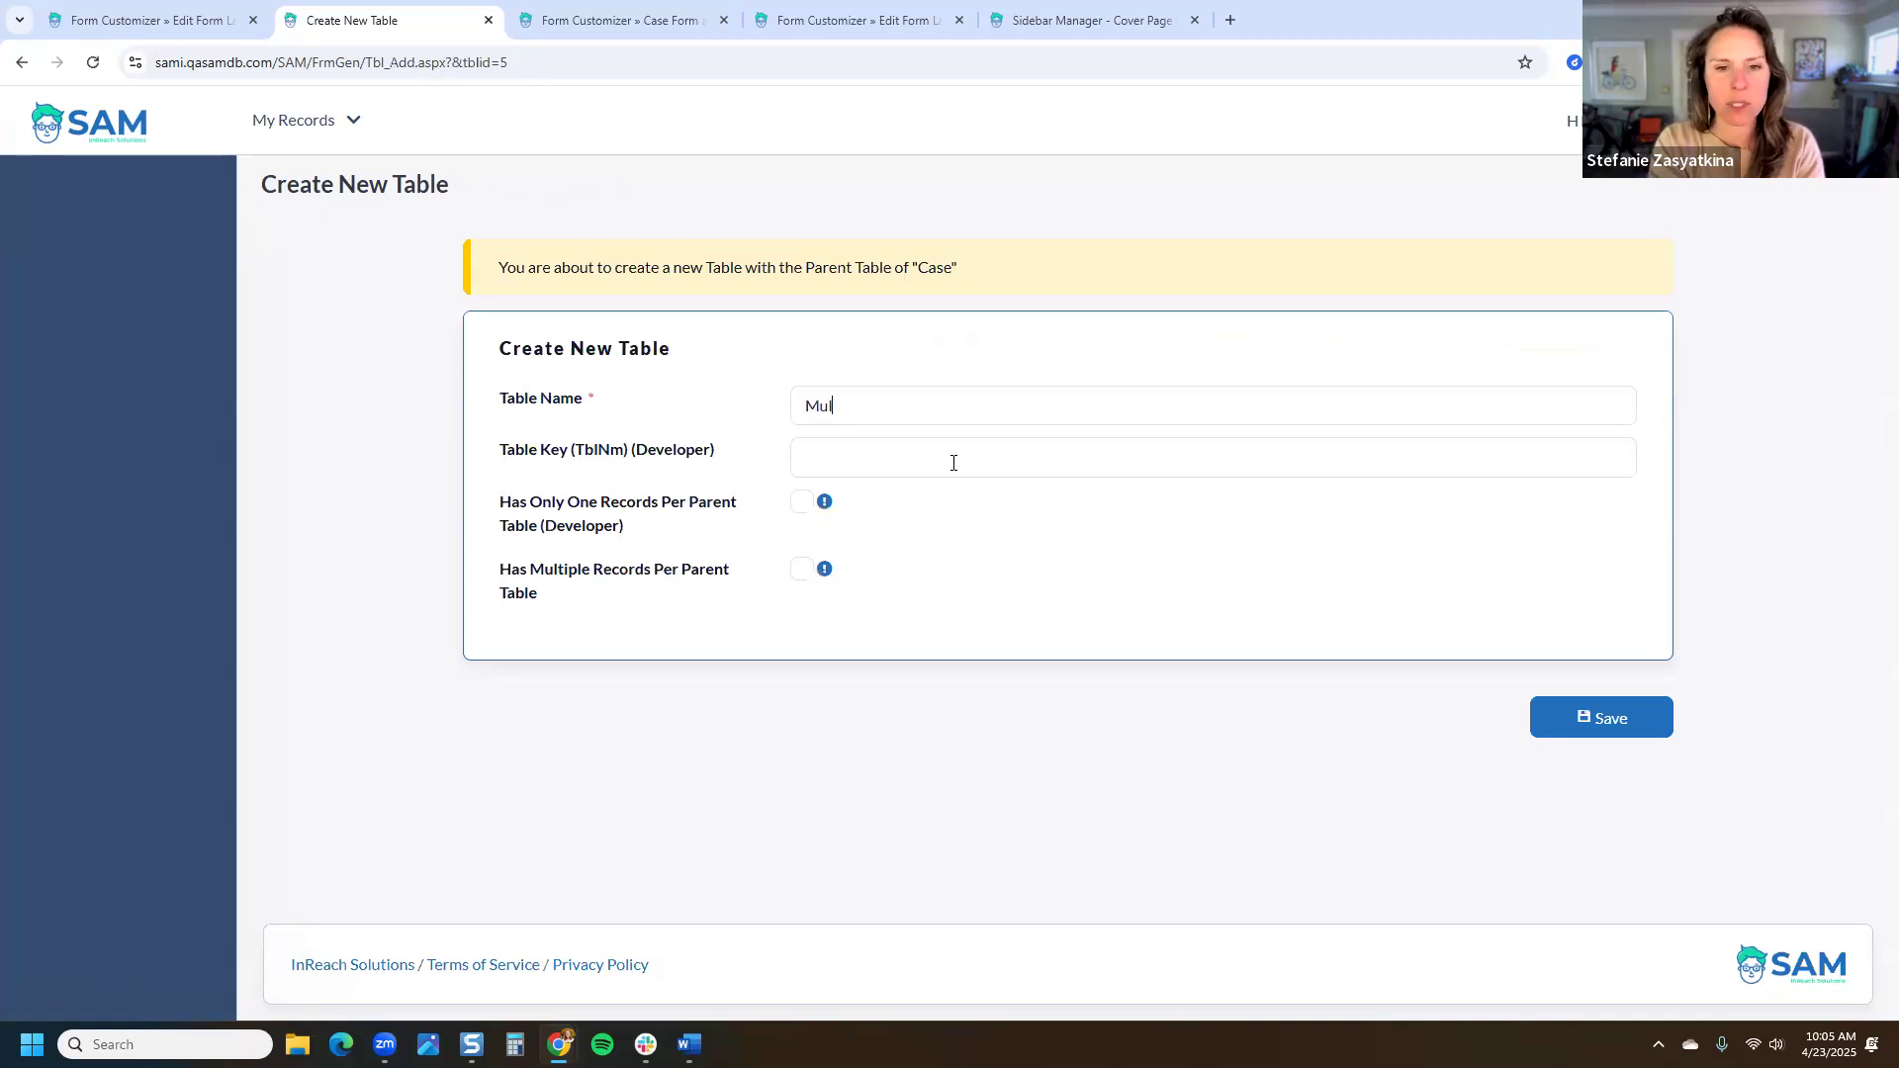
type("ti-Recor")
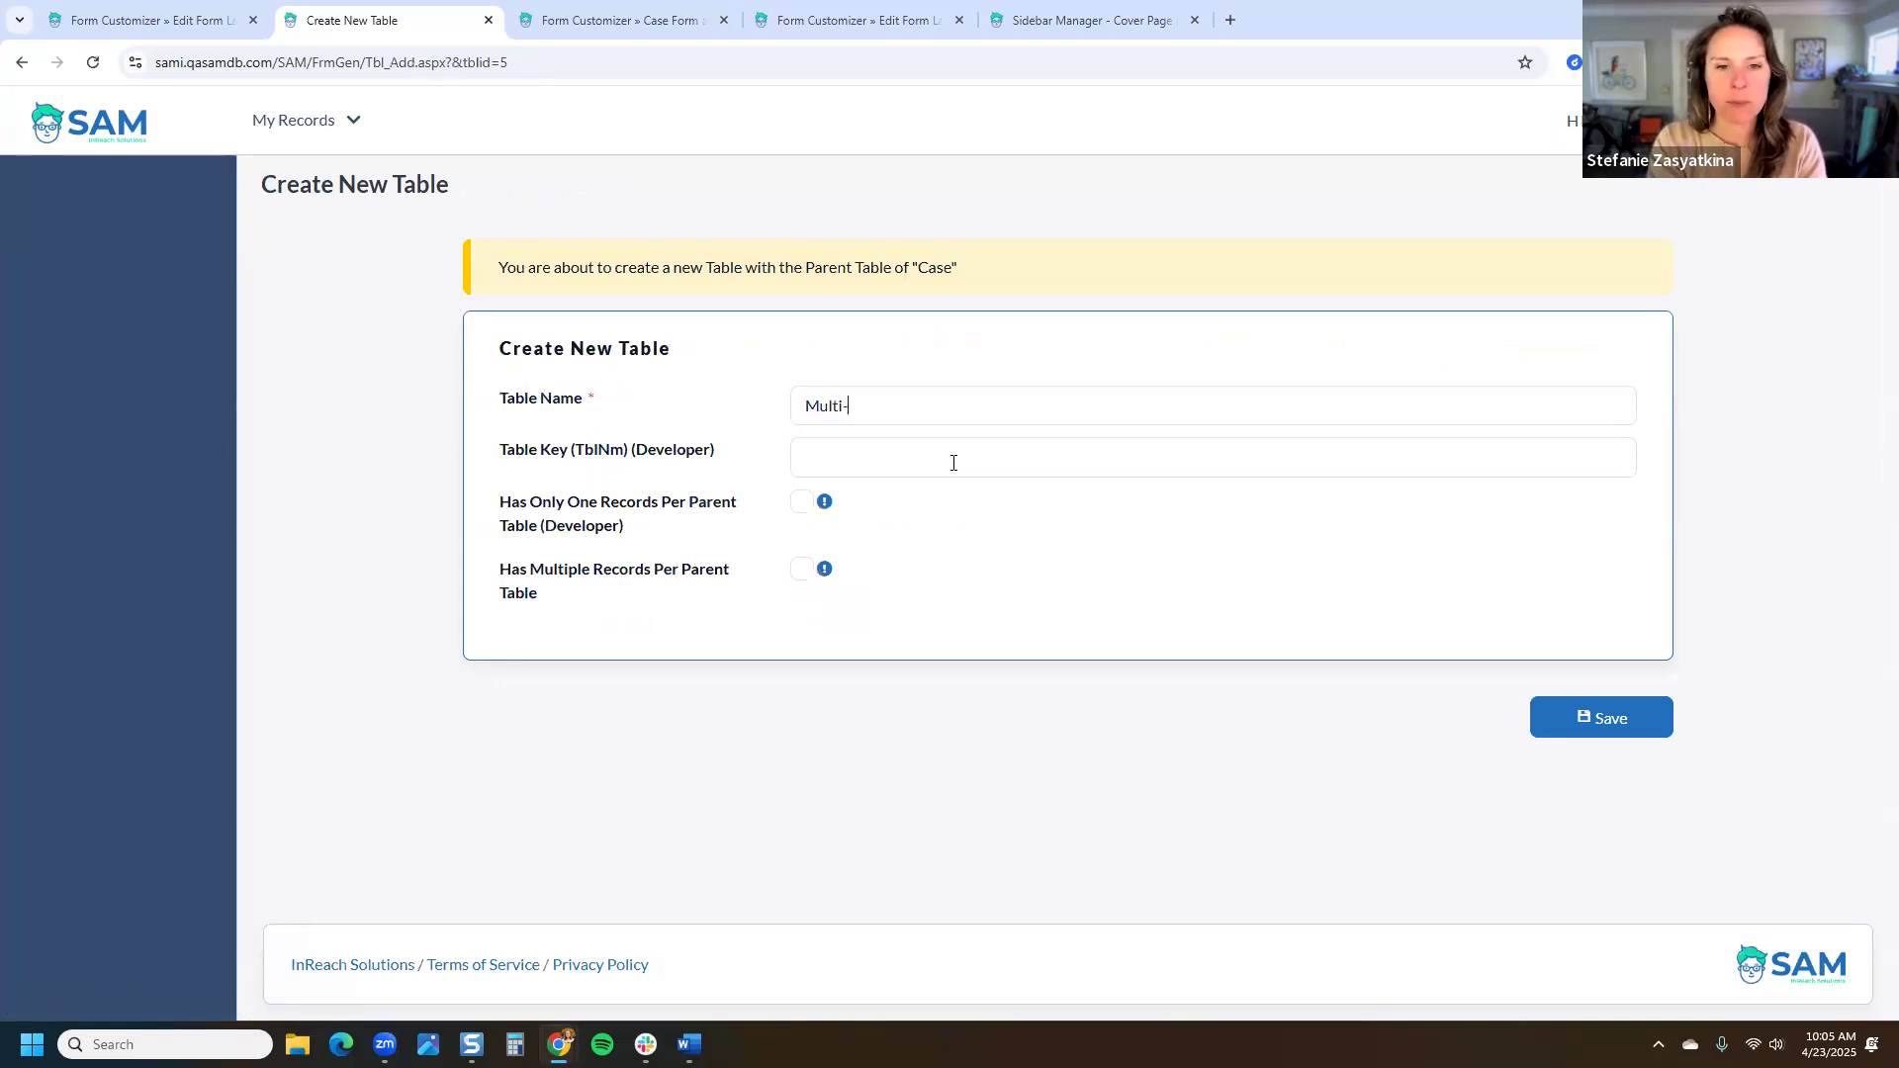
type("Ta")
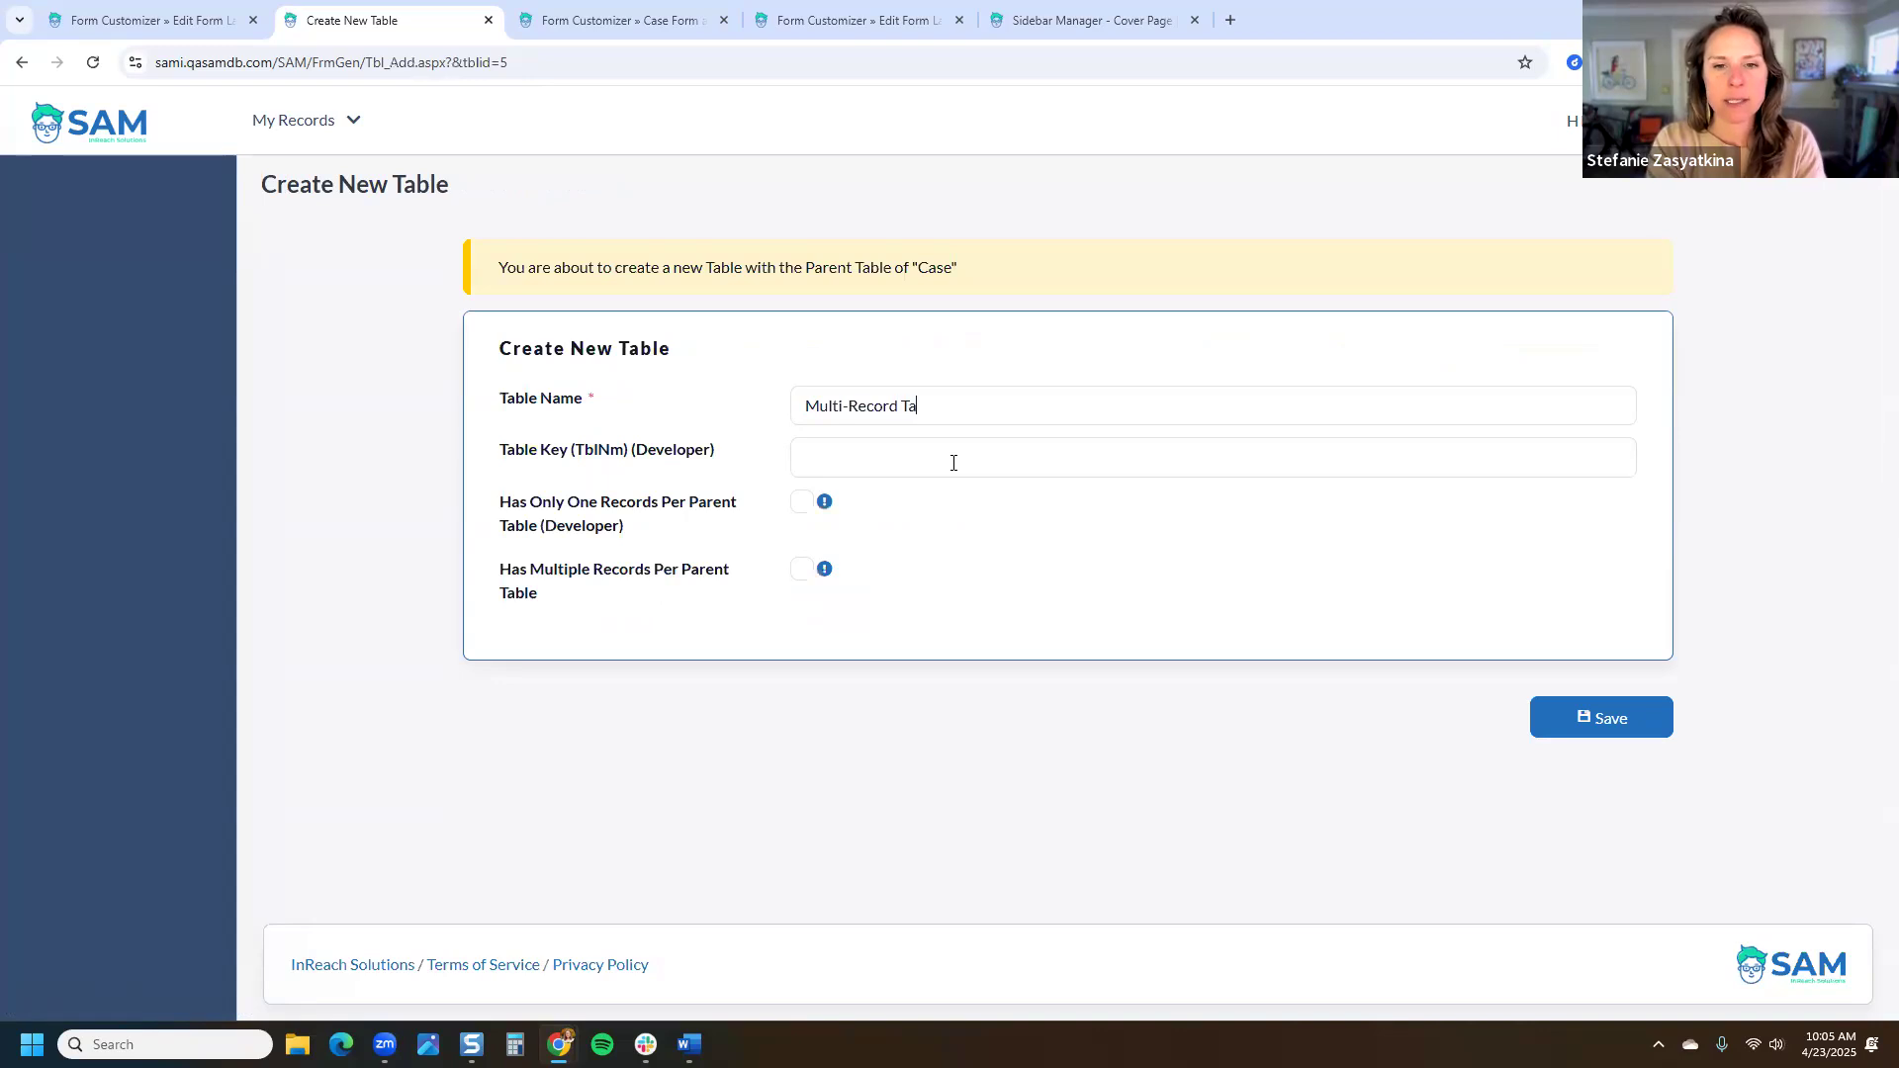
type("ble under Case")
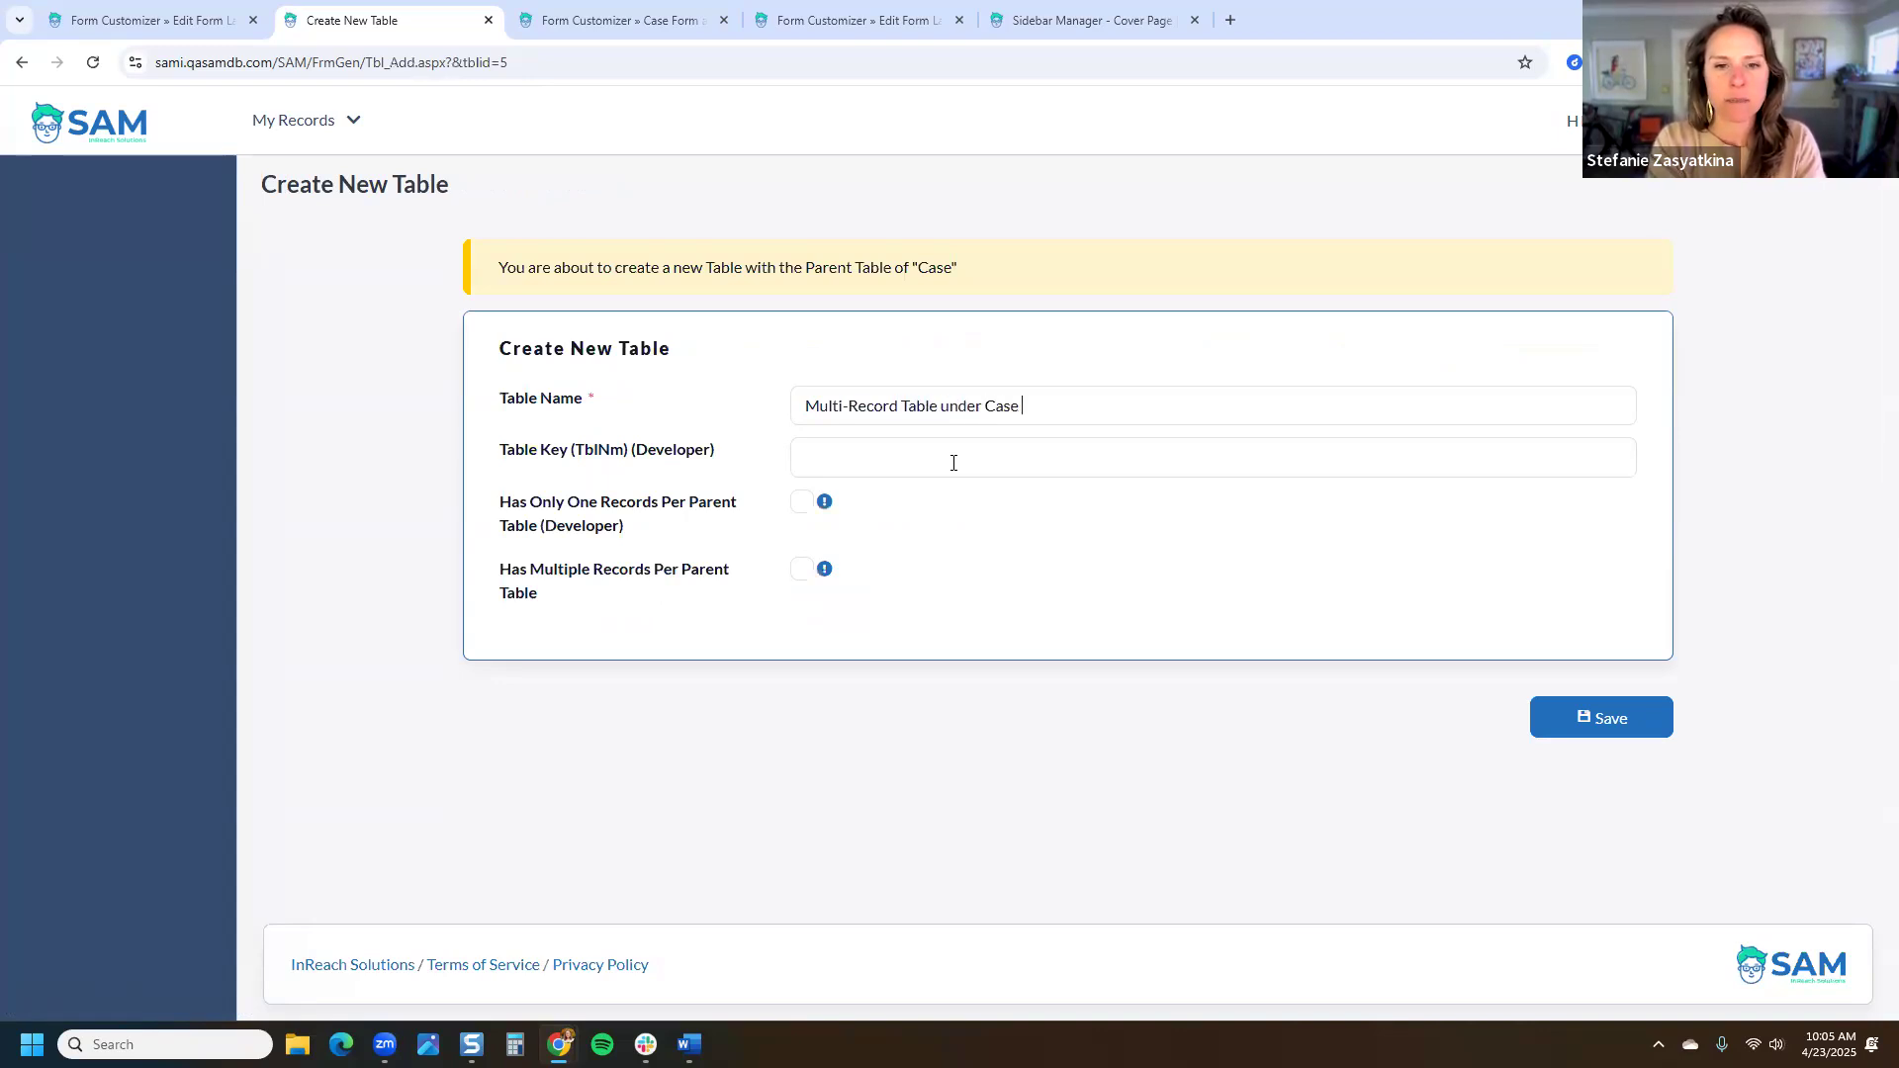
left_click(801, 573)
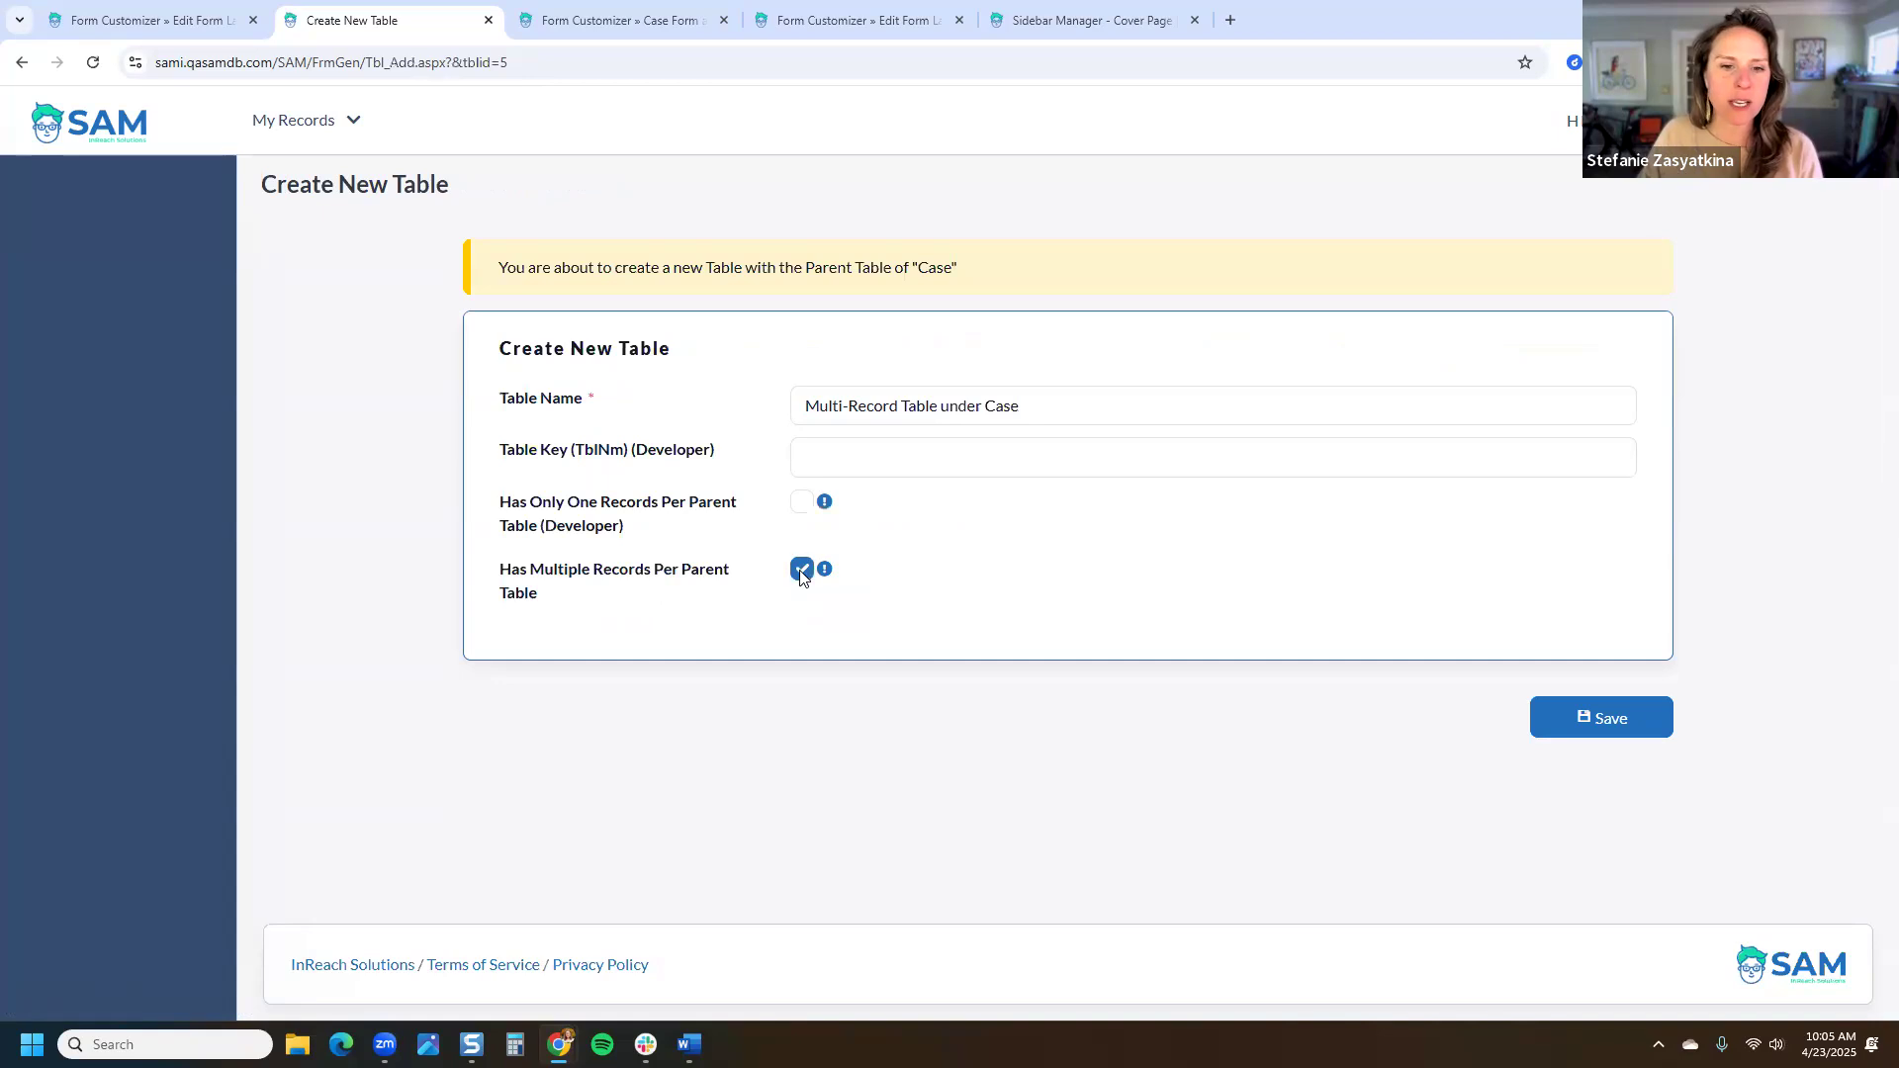
triple_click(501, 583)
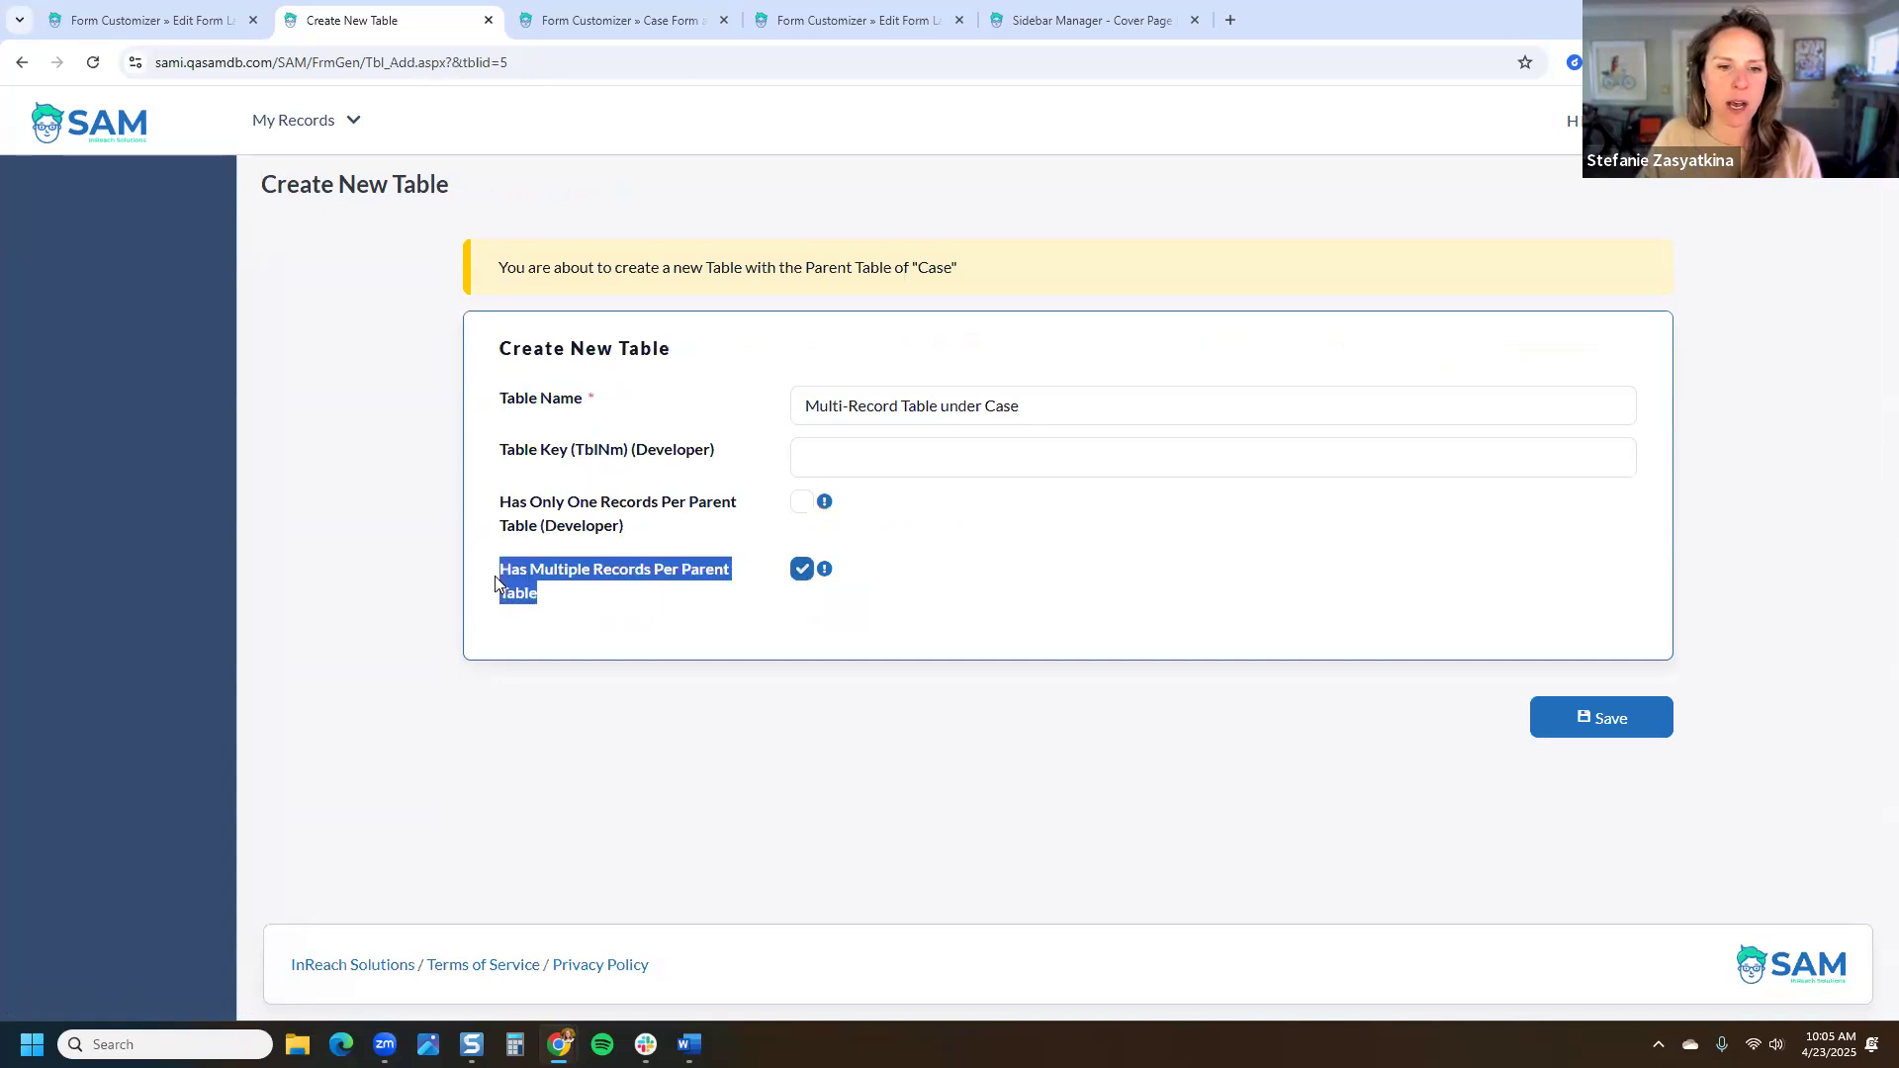
left_click(623, 616)
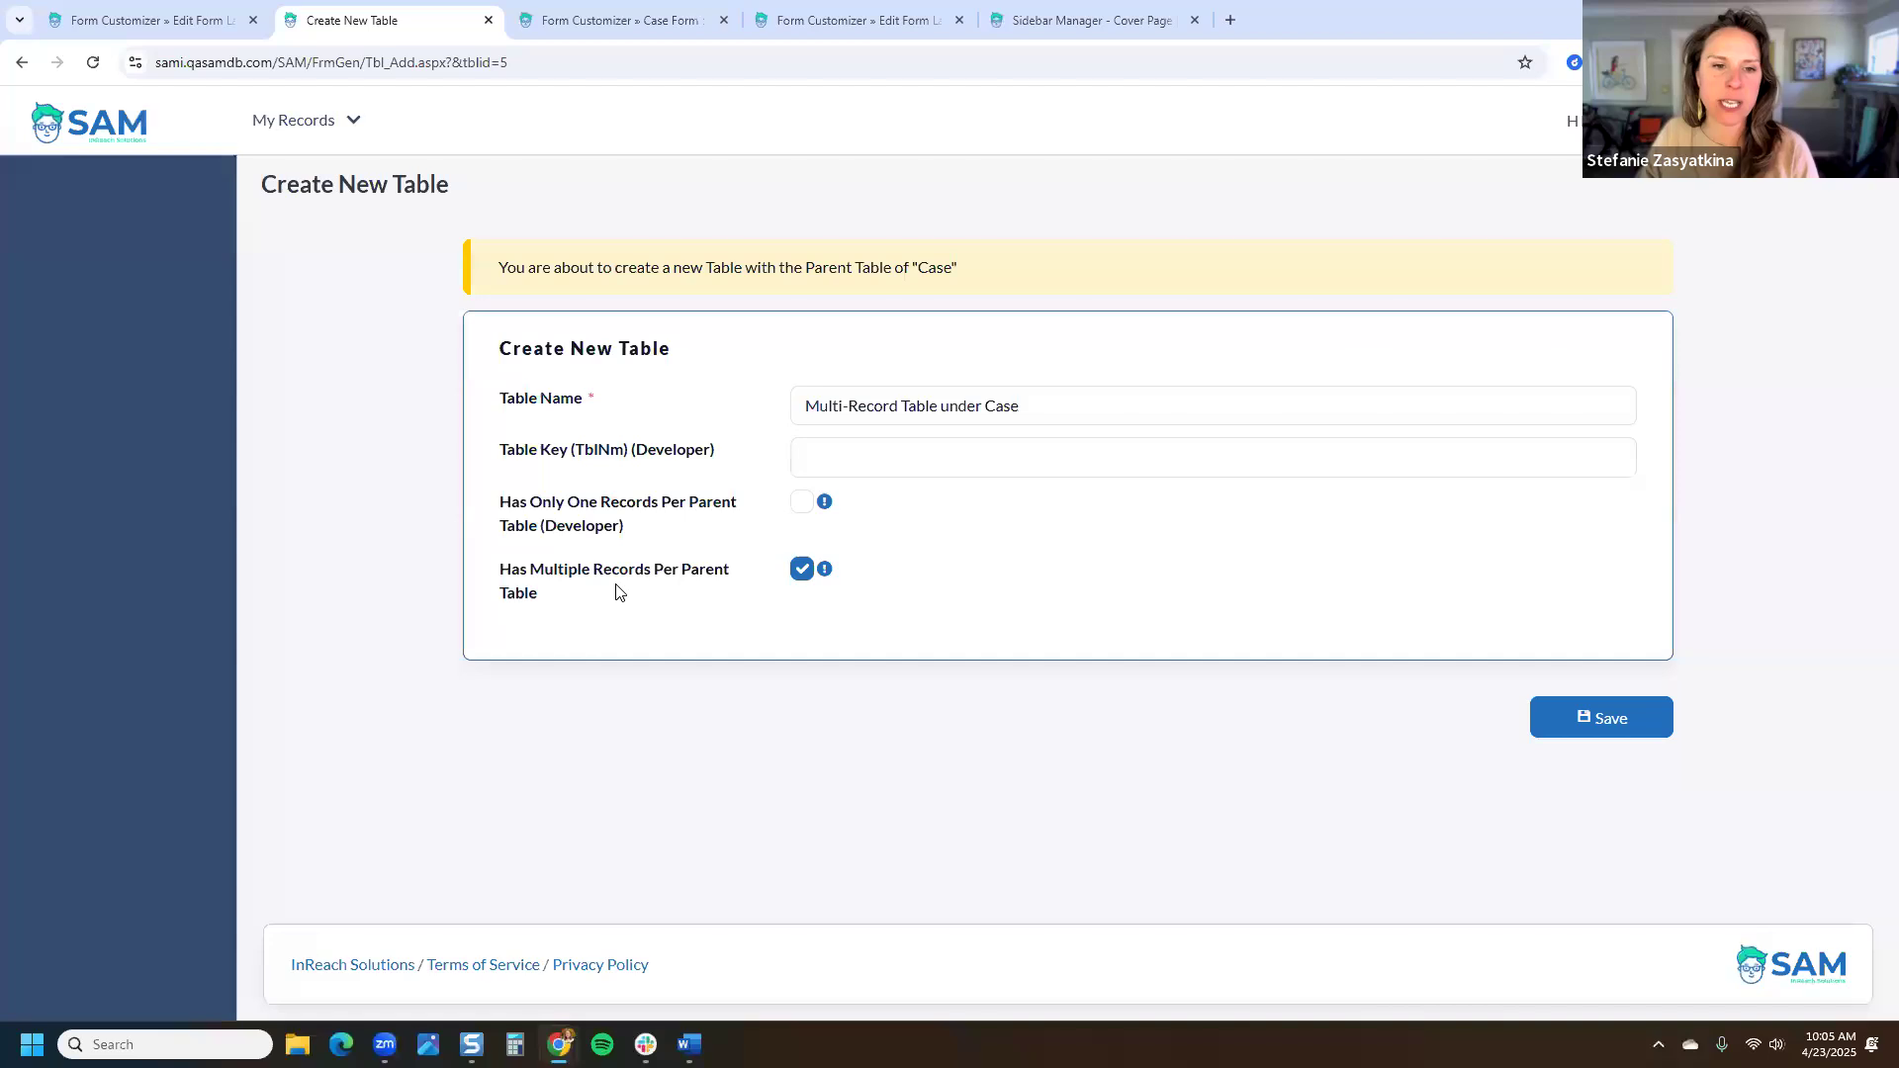
Step: Leave the developer-only one-record-per-parent option unticked and save the new table
left_click_drag(625, 527, 502, 469)
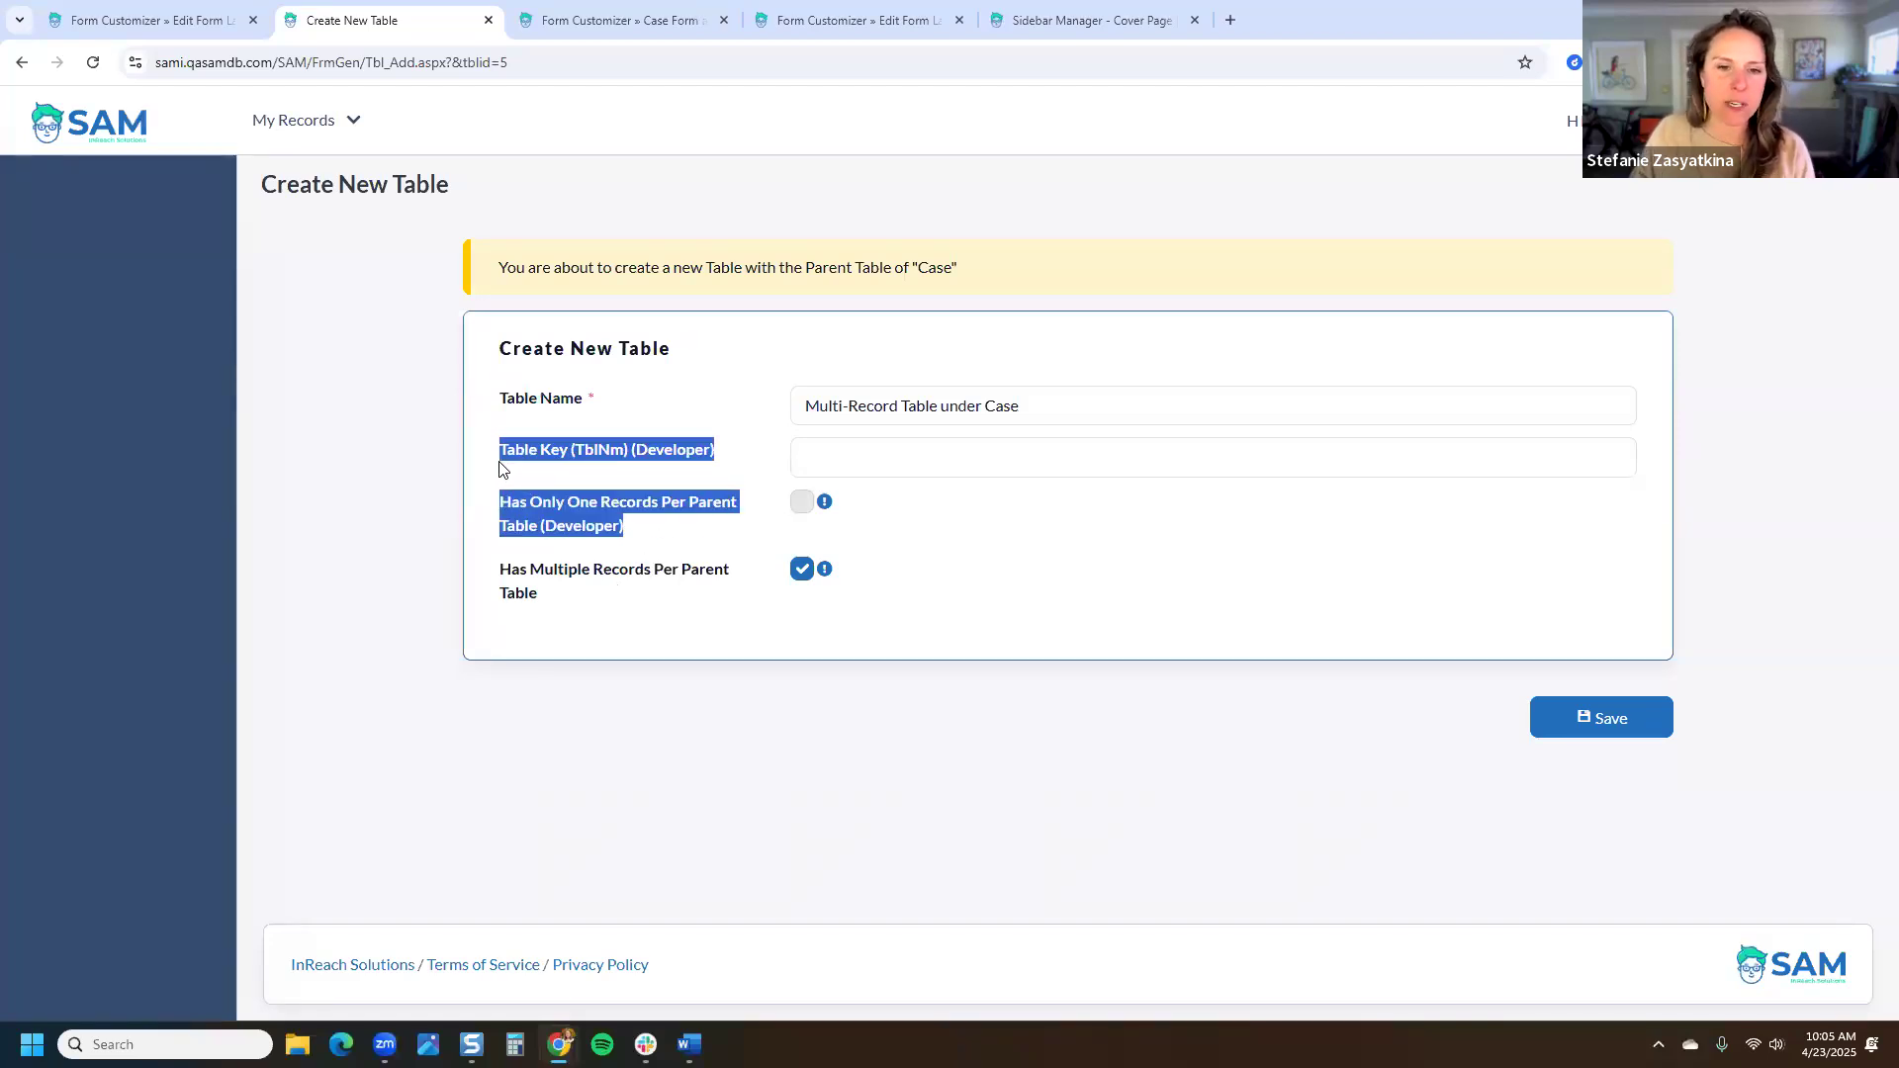
left_click(691, 538)
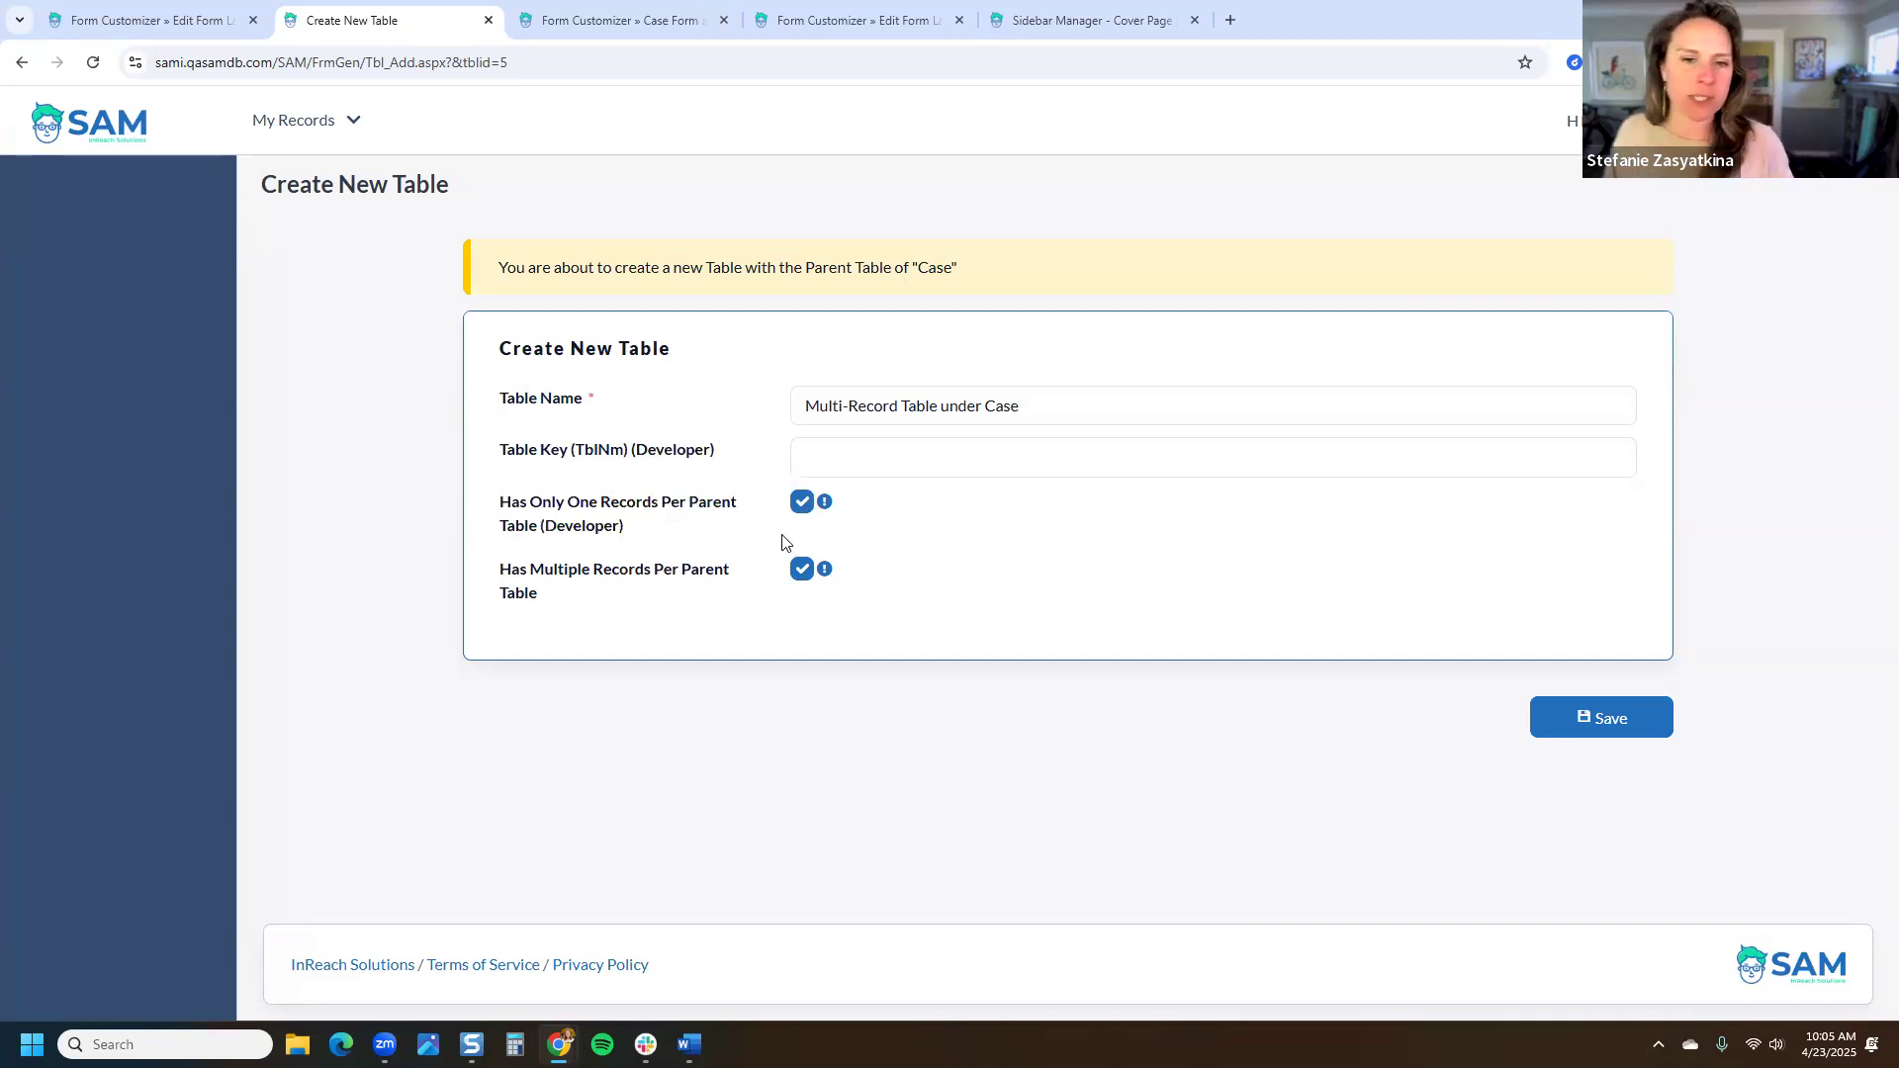
left_click(801, 502)
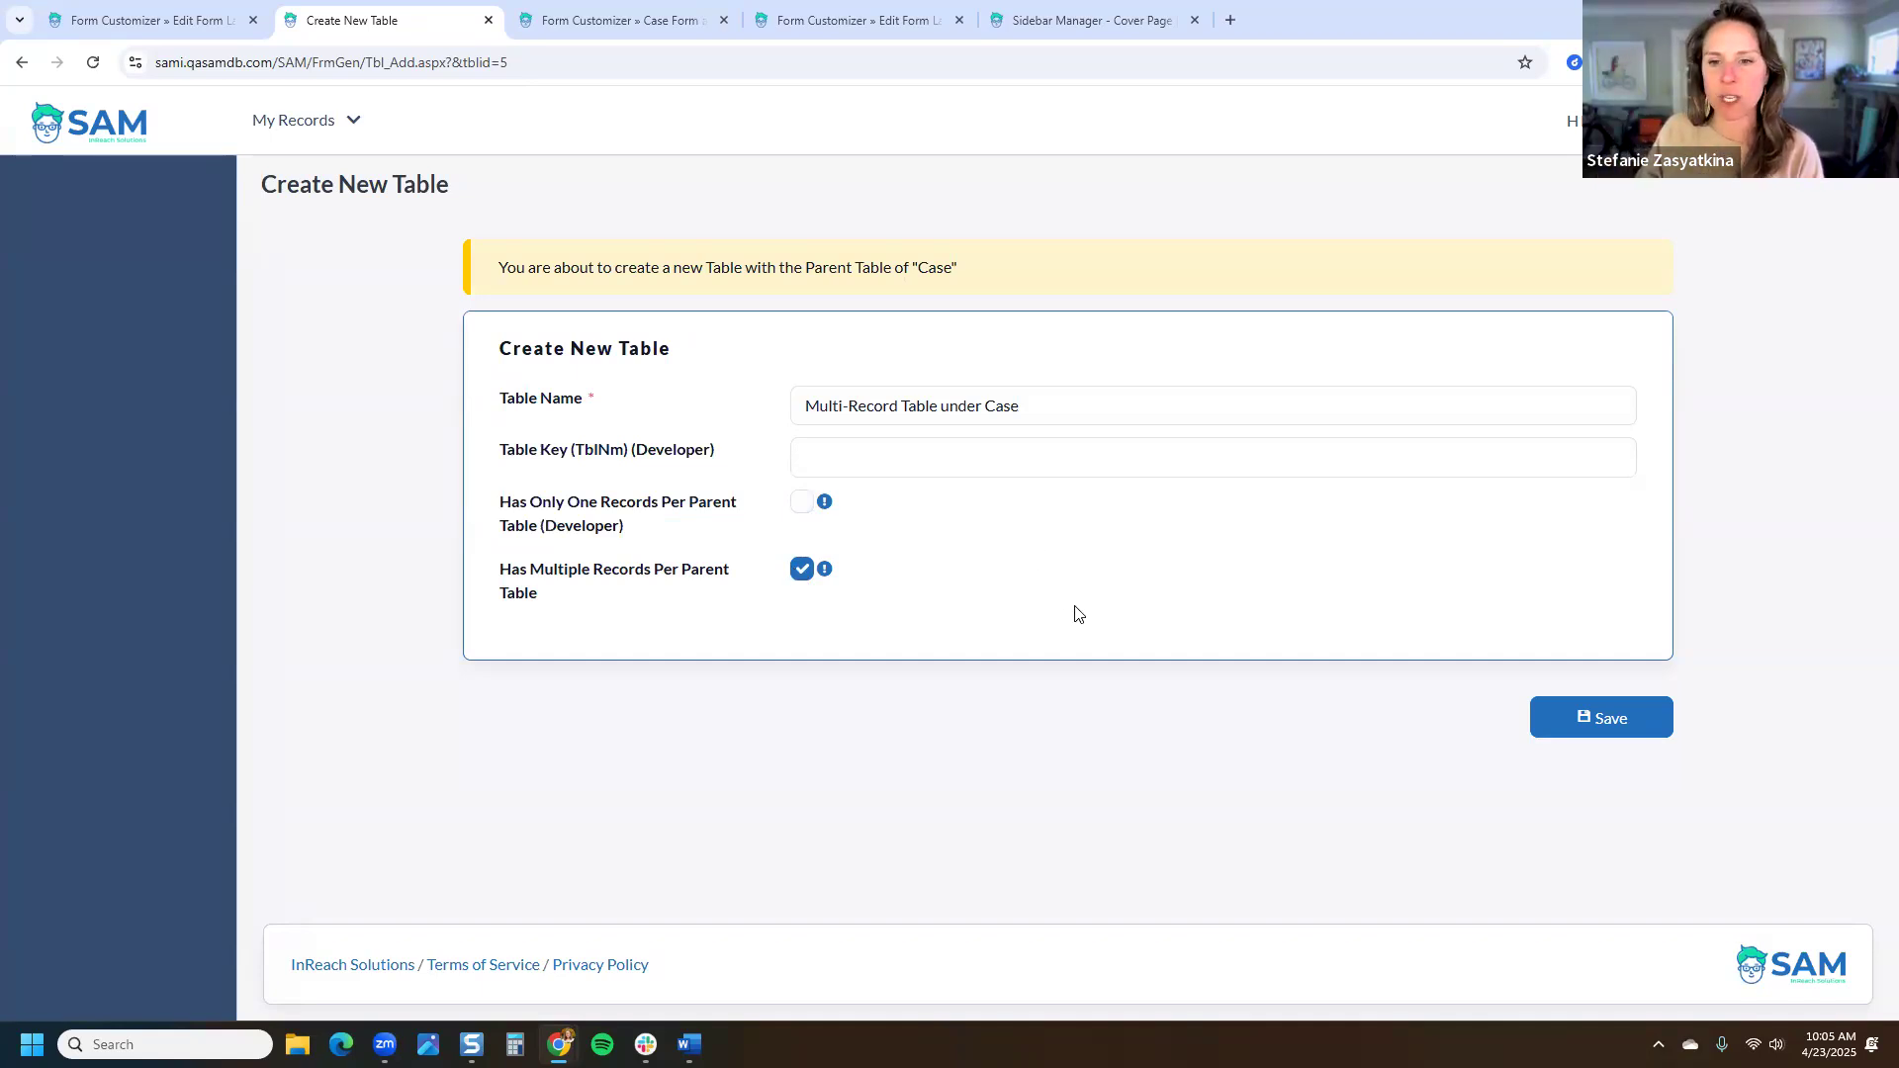
left_click(1606, 712)
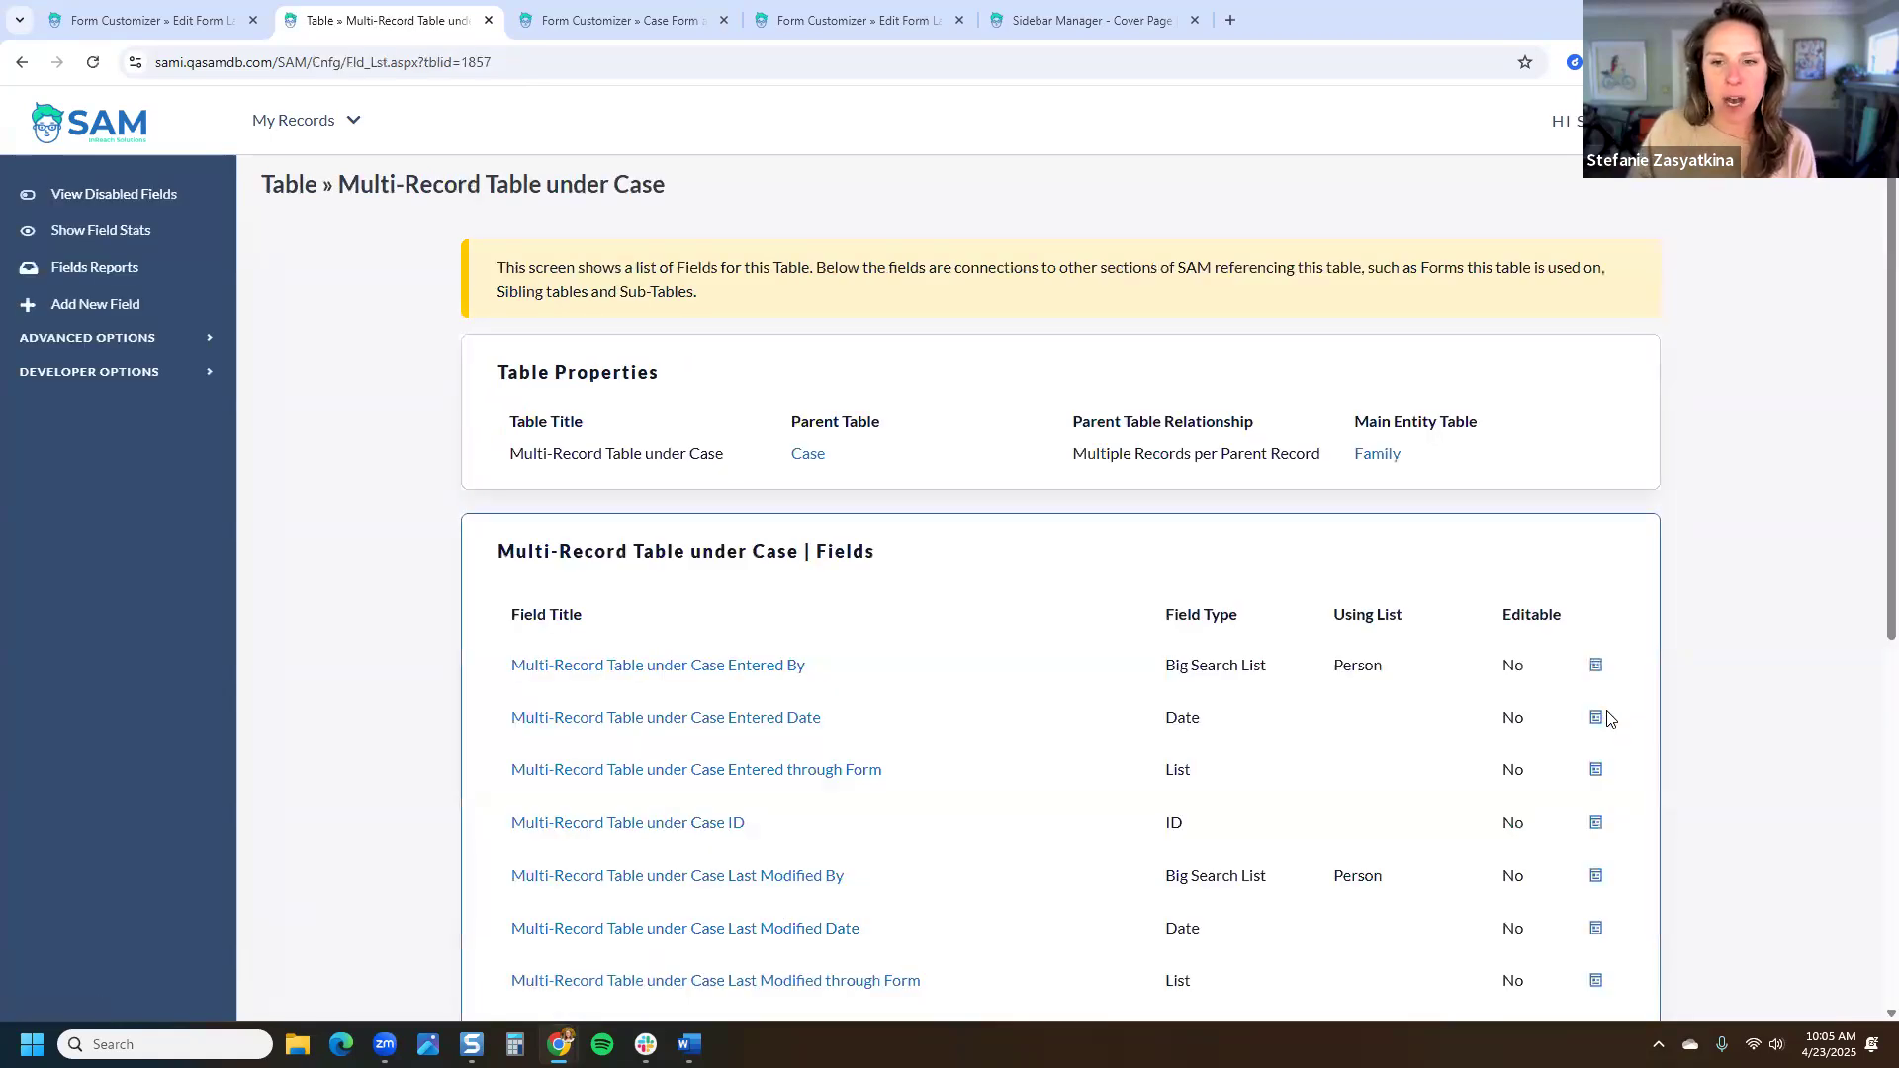
Step: Scroll through the new table's default tracking fields, noting the Case ID field name
scroll(1606, 719, "down", 2)
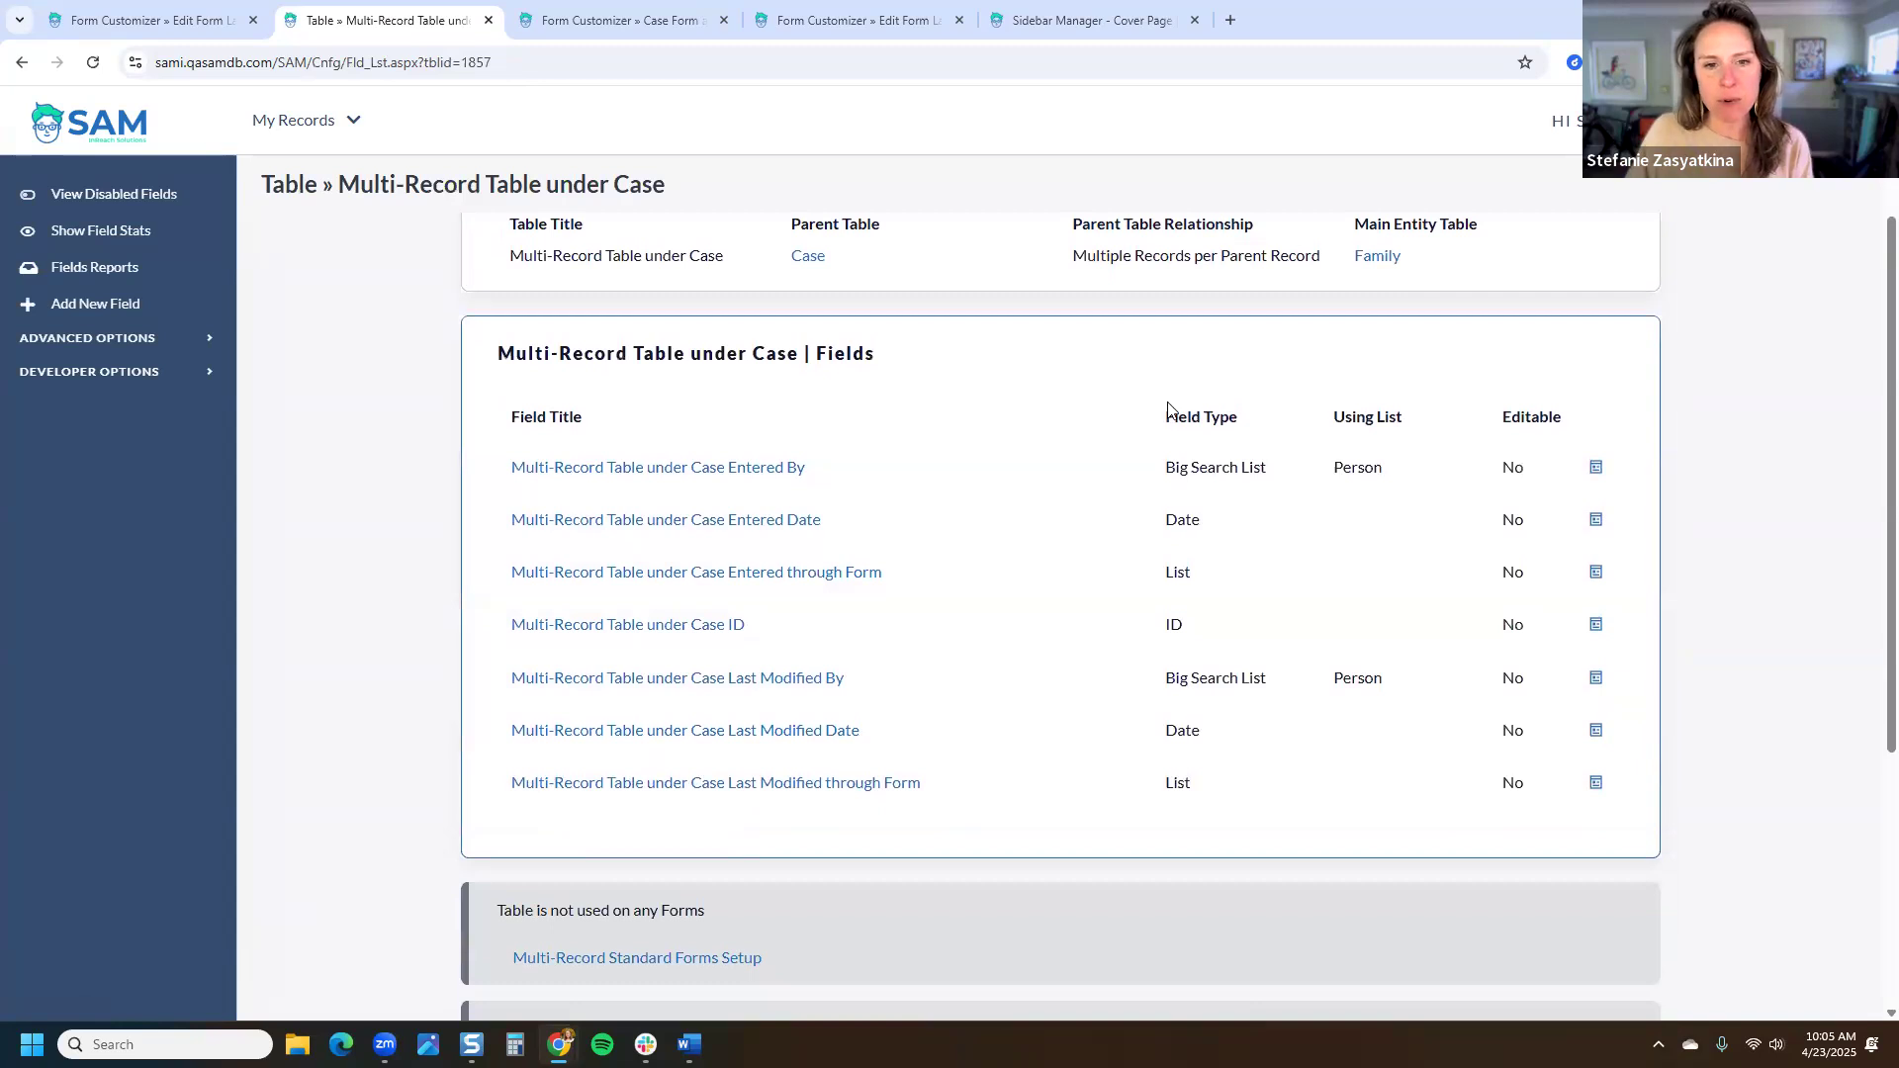
left_click_drag(496, 474, 932, 784)
left_click(989, 803)
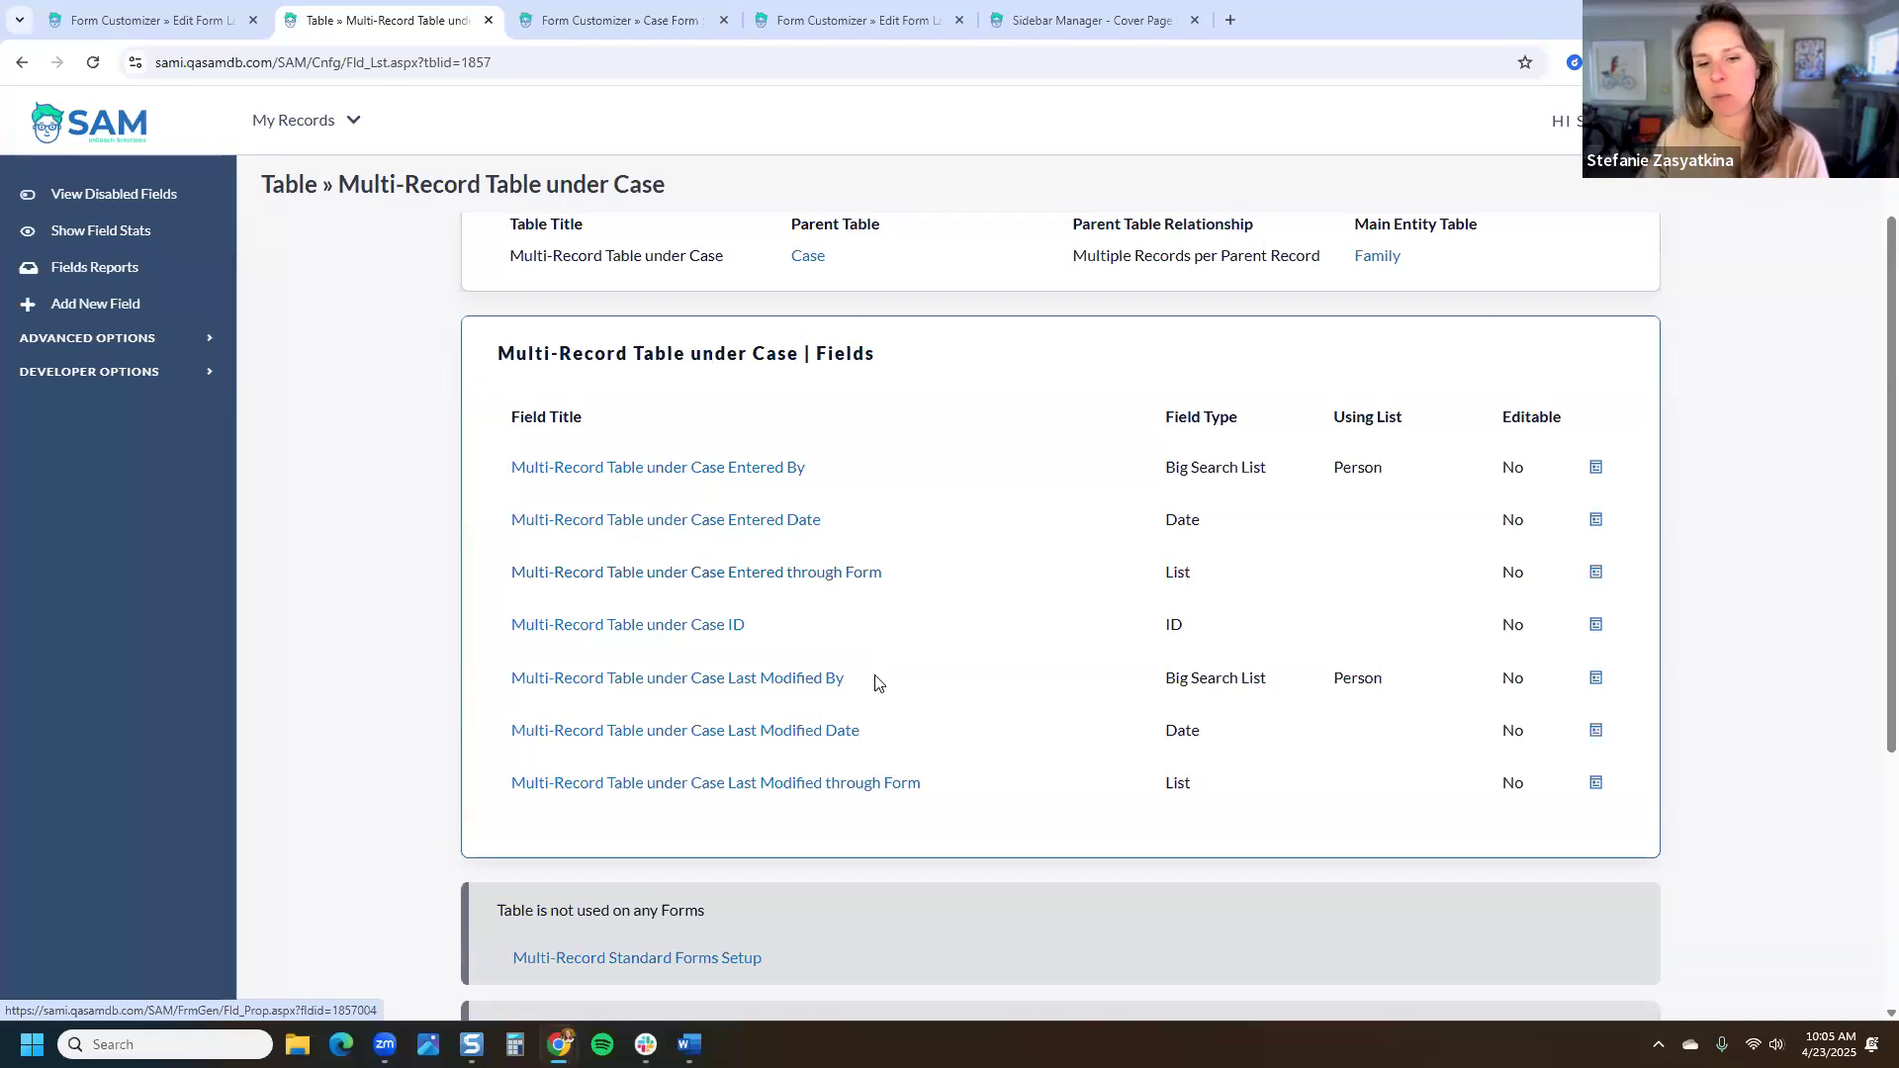
left_click_drag(750, 624, 689, 625)
left_click(545, 645)
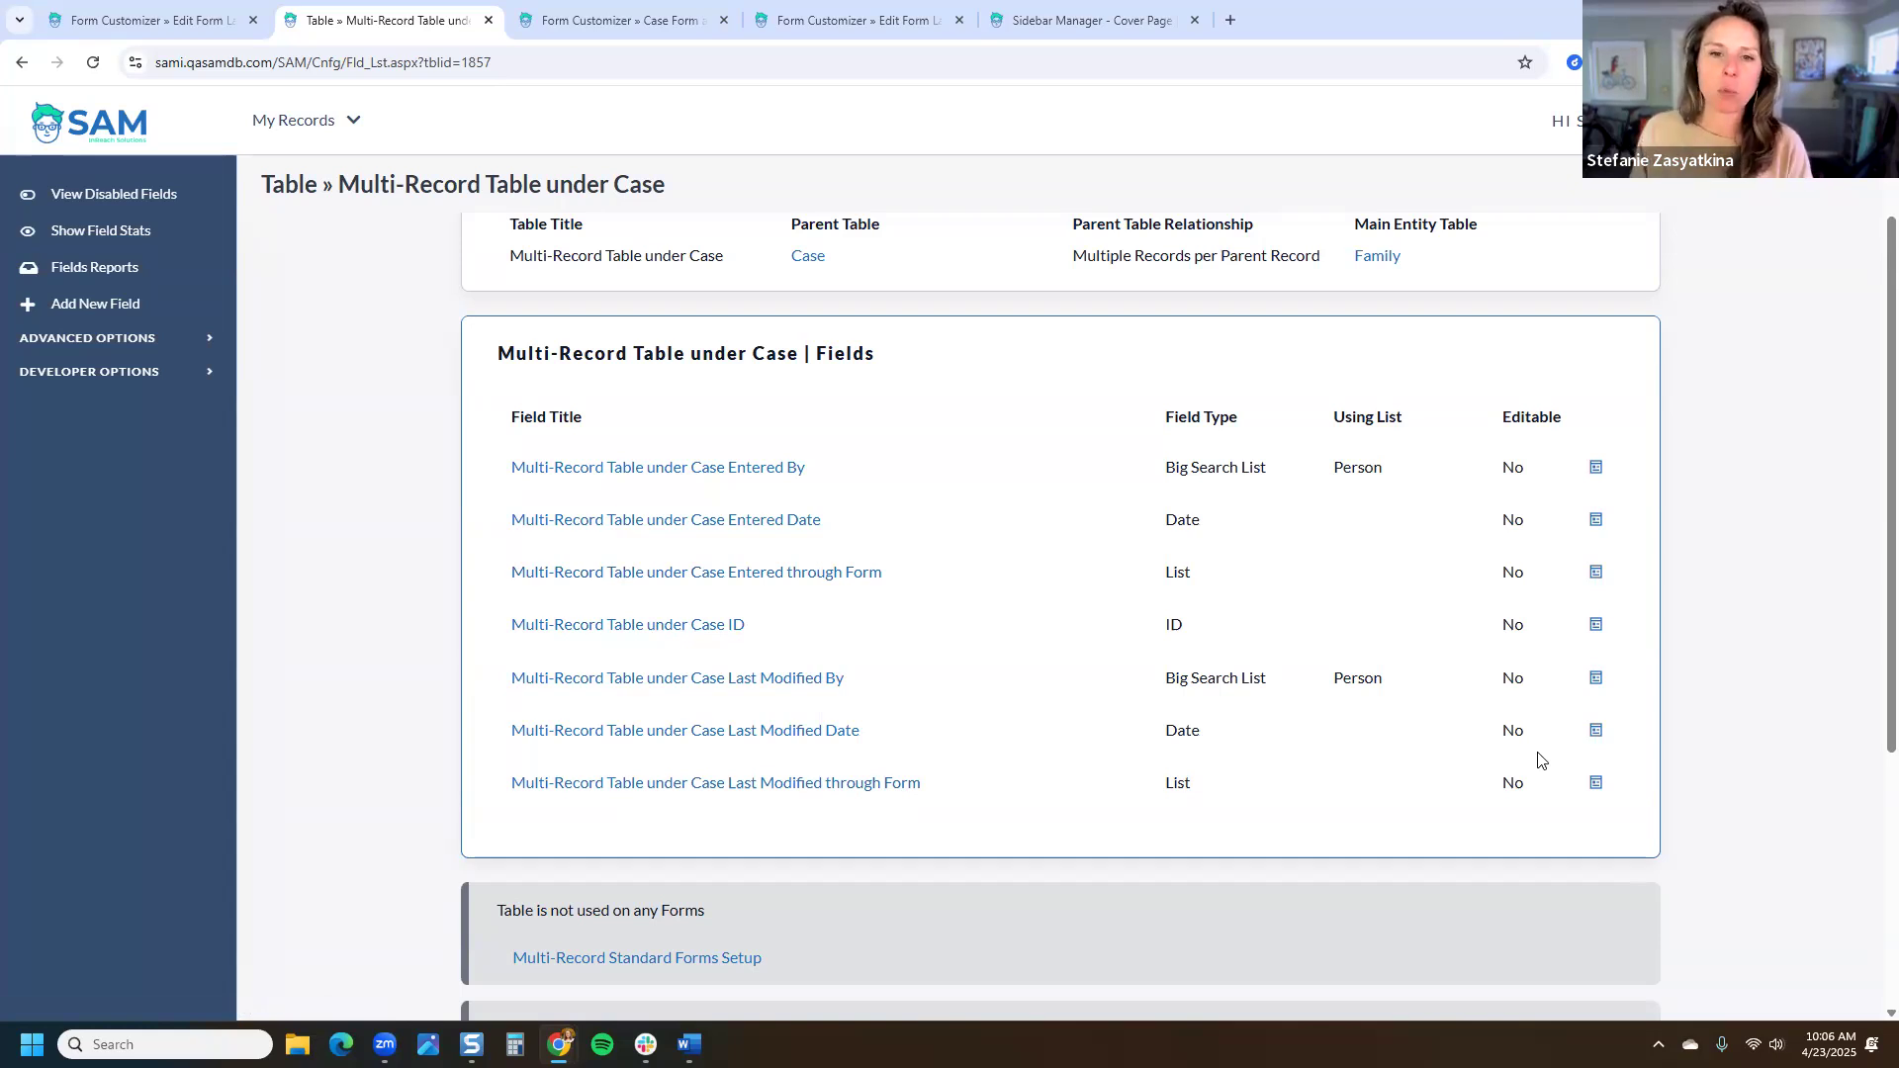
scroll(1682, 415, "down", 2)
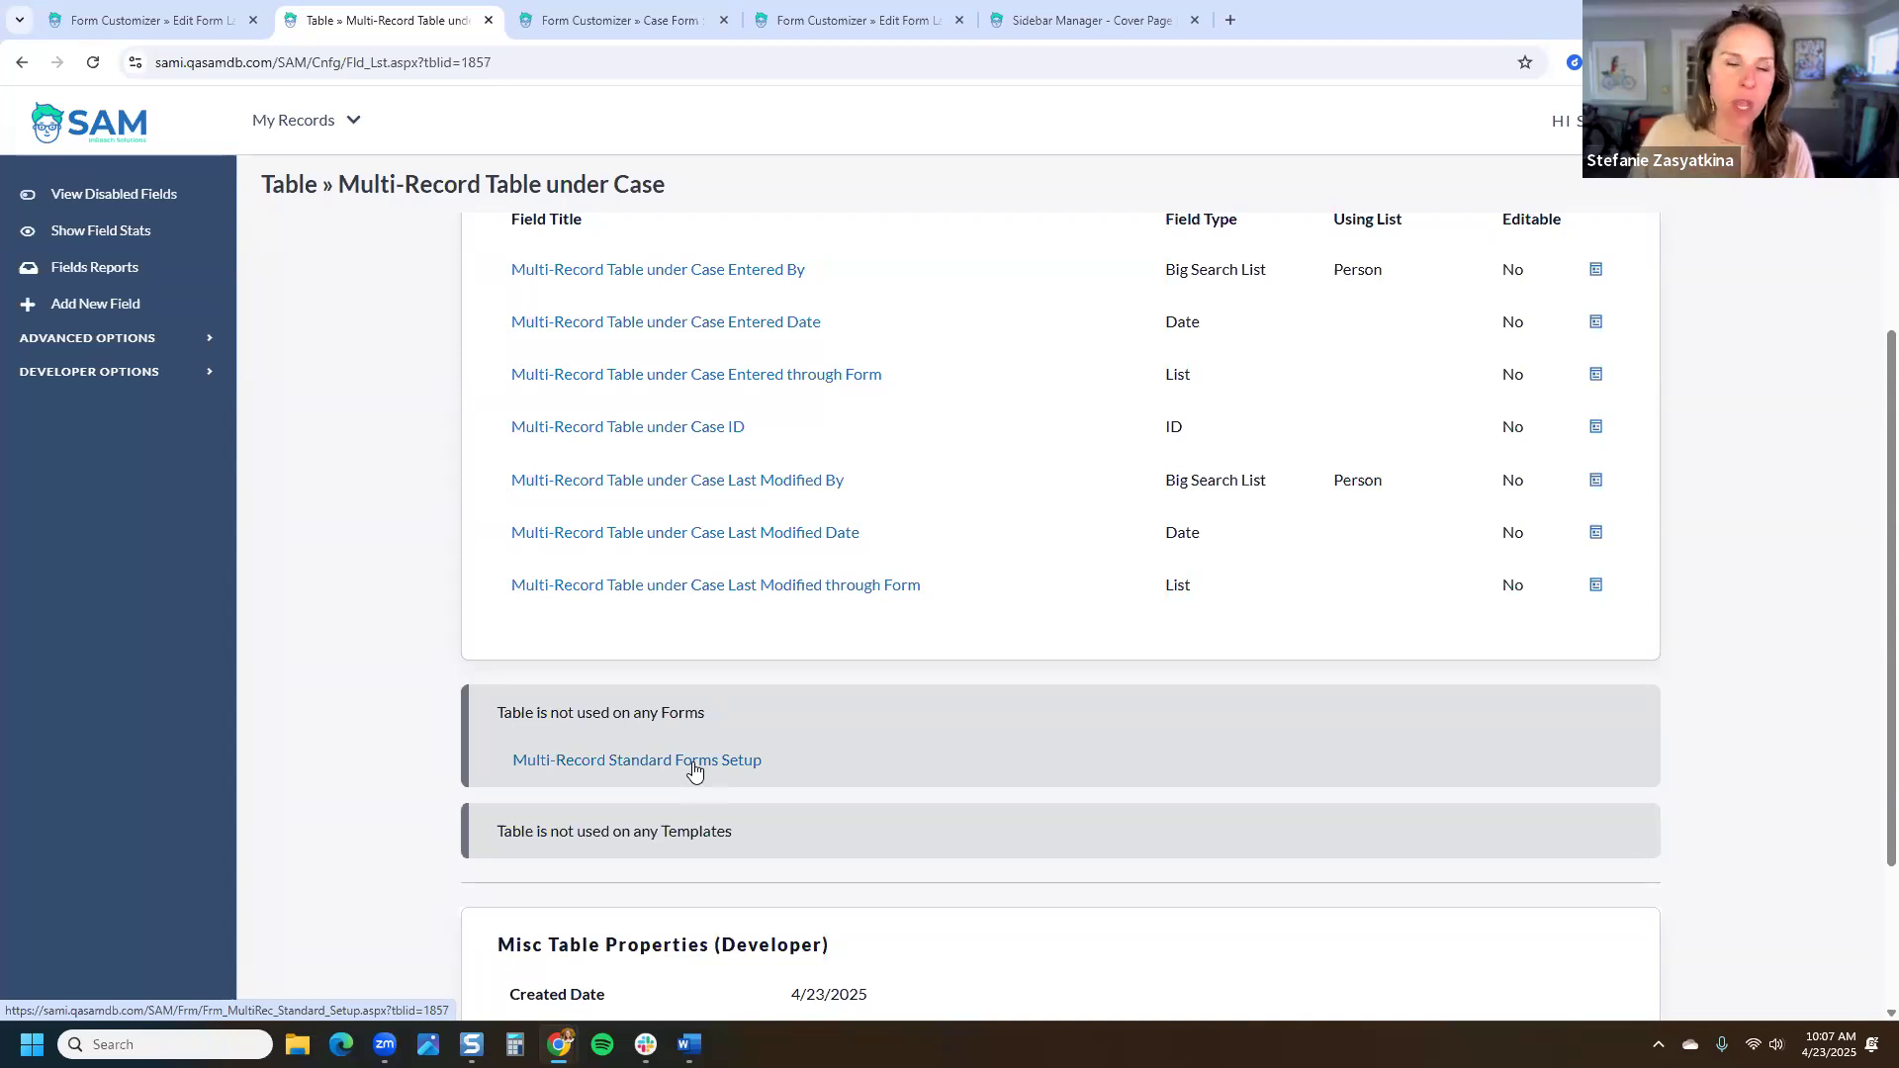
Step: Open the Family area in a new tab, moved into its own full-screen window
left_click(296, 121)
right_click(232, 205)
left_click(307, 224)
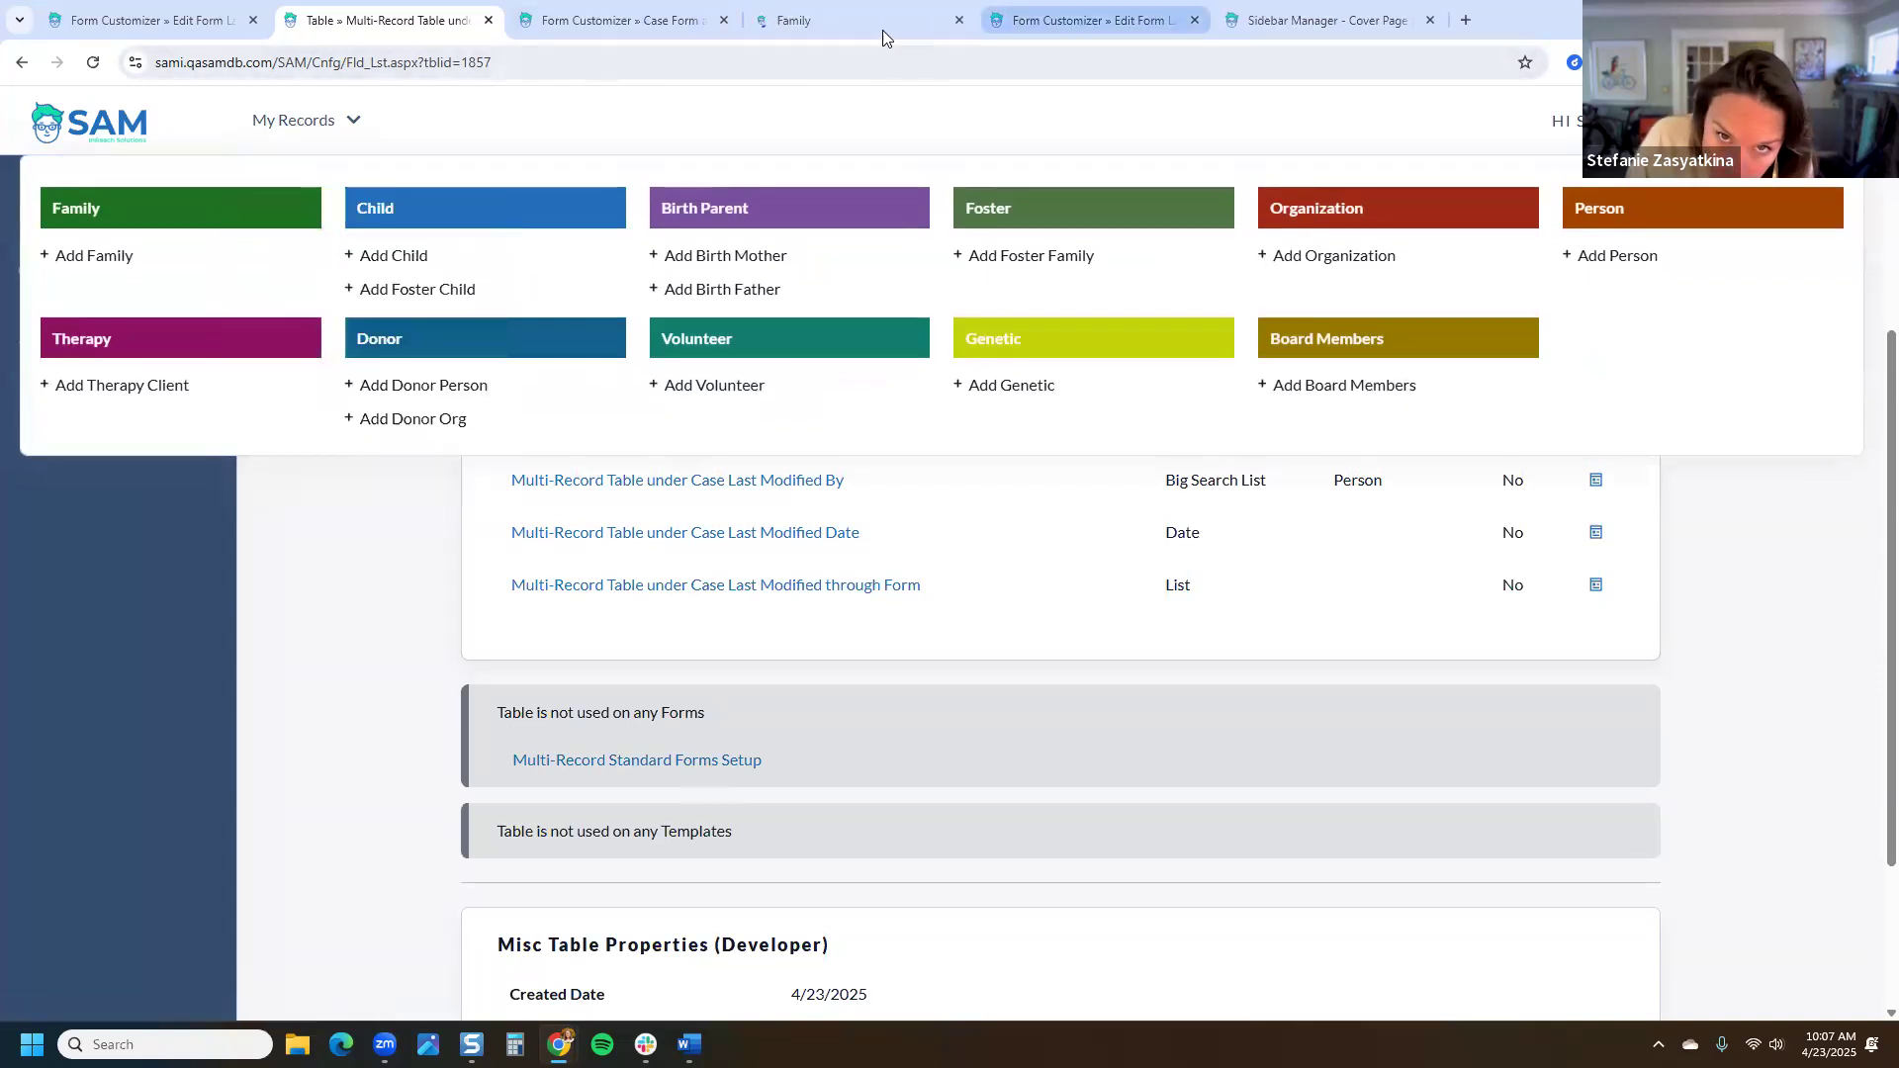
left_click(883, 29)
left_click_drag(871, 32, 926, 190)
double_click(926, 190)
Step: Search for families named 'test' and open the family's communications and case notes
type("test")
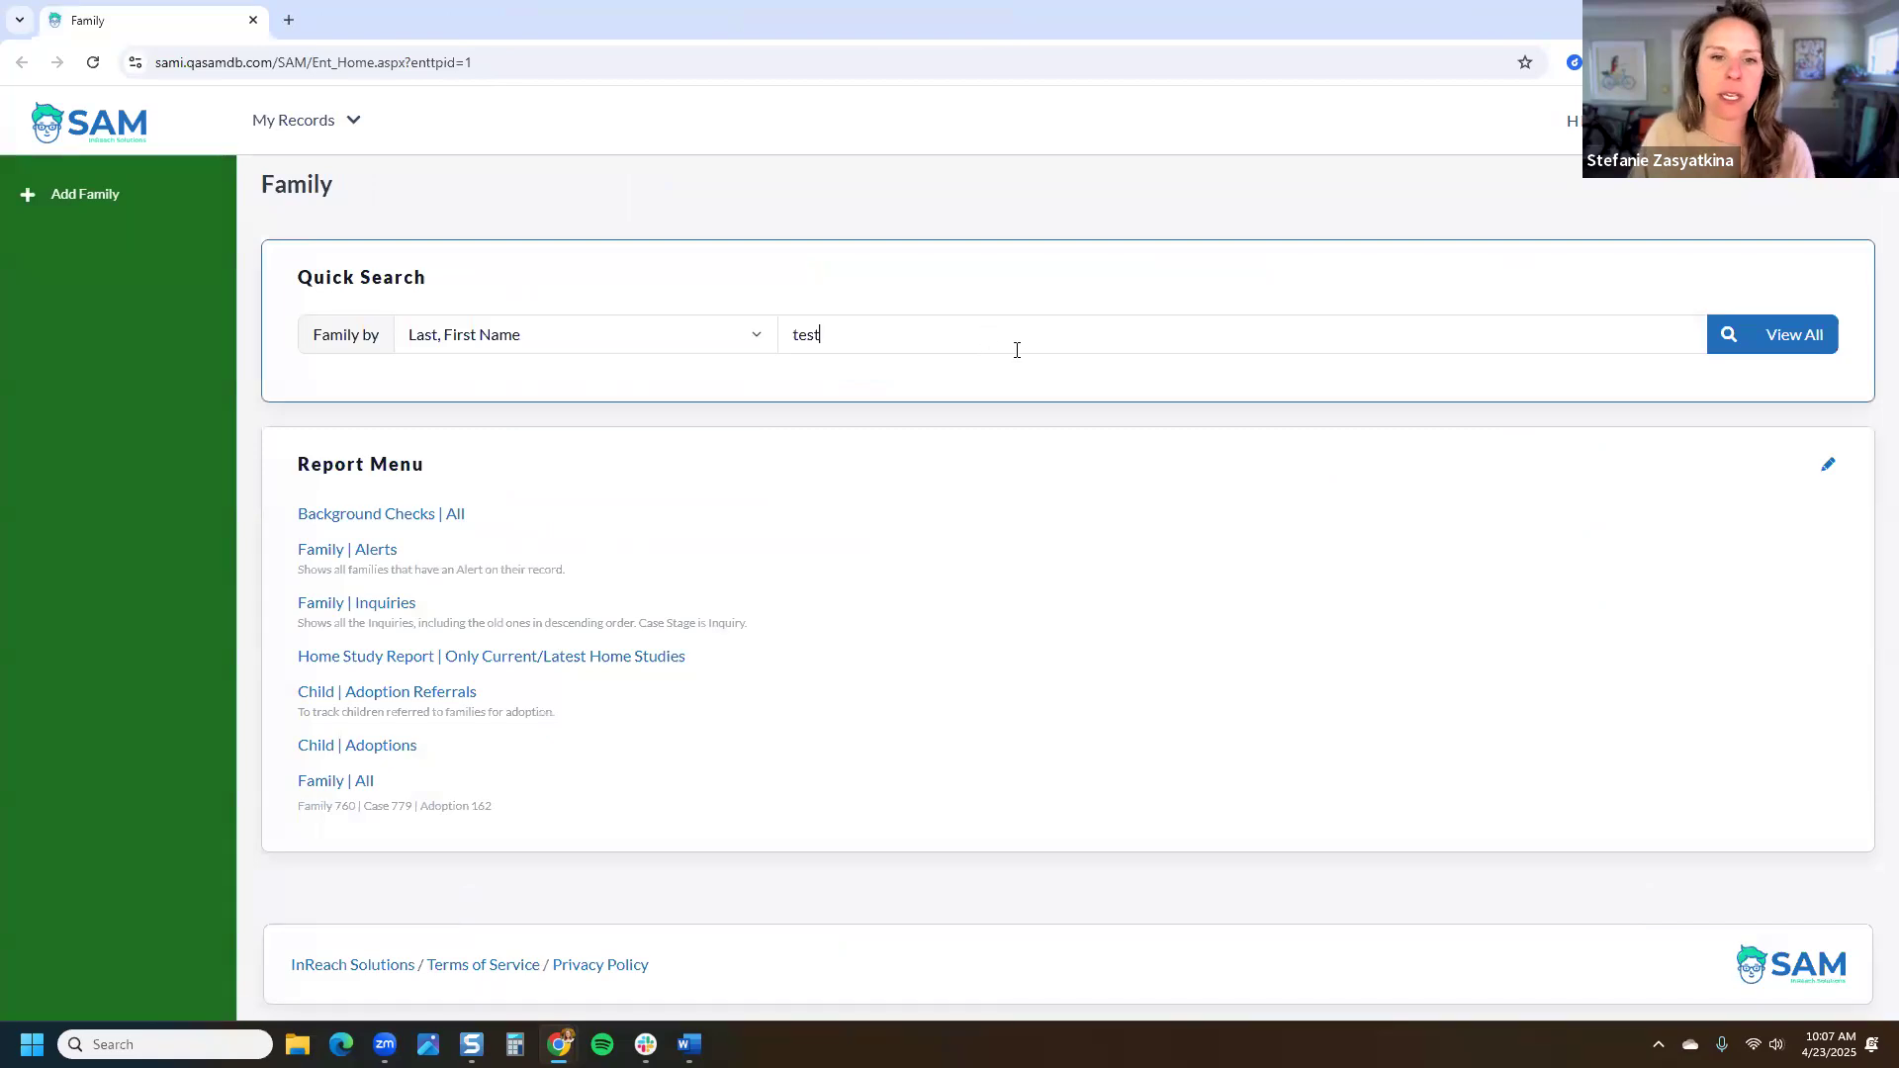
key("Return")
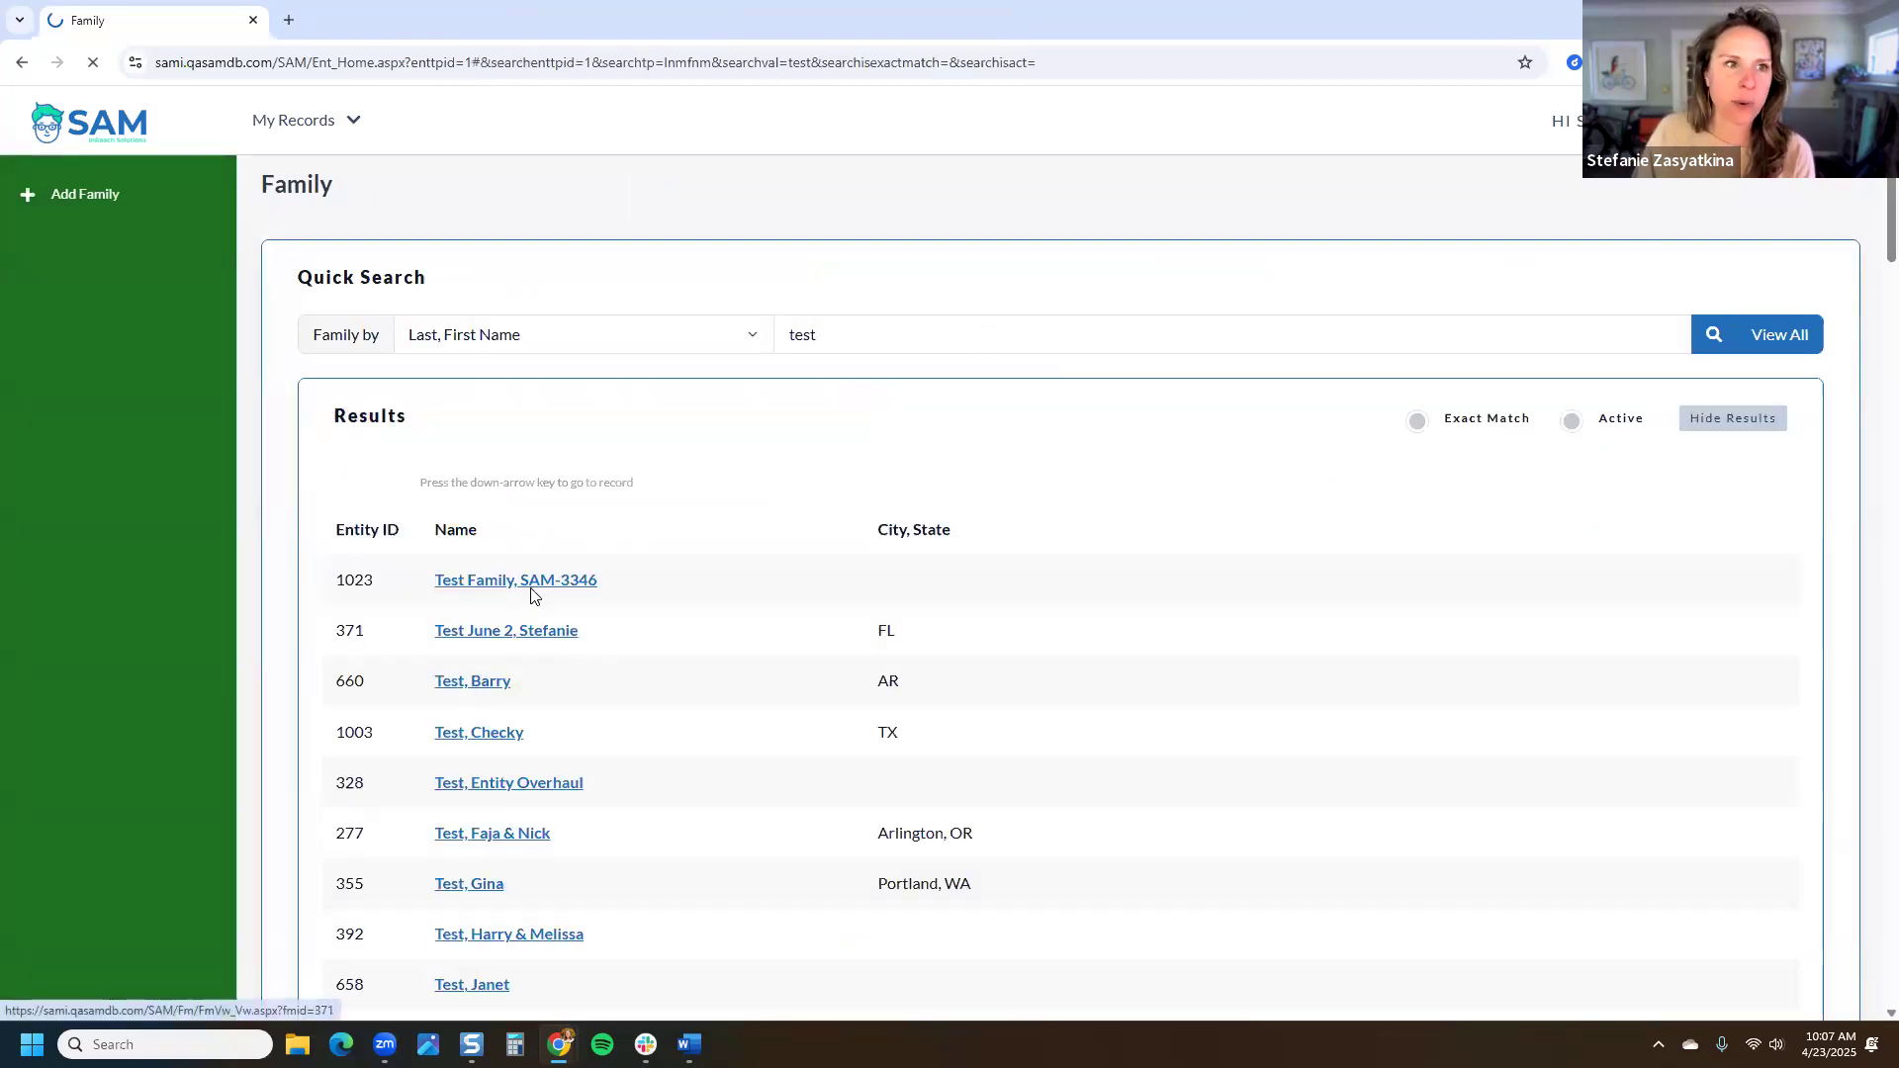
left_click(103, 364)
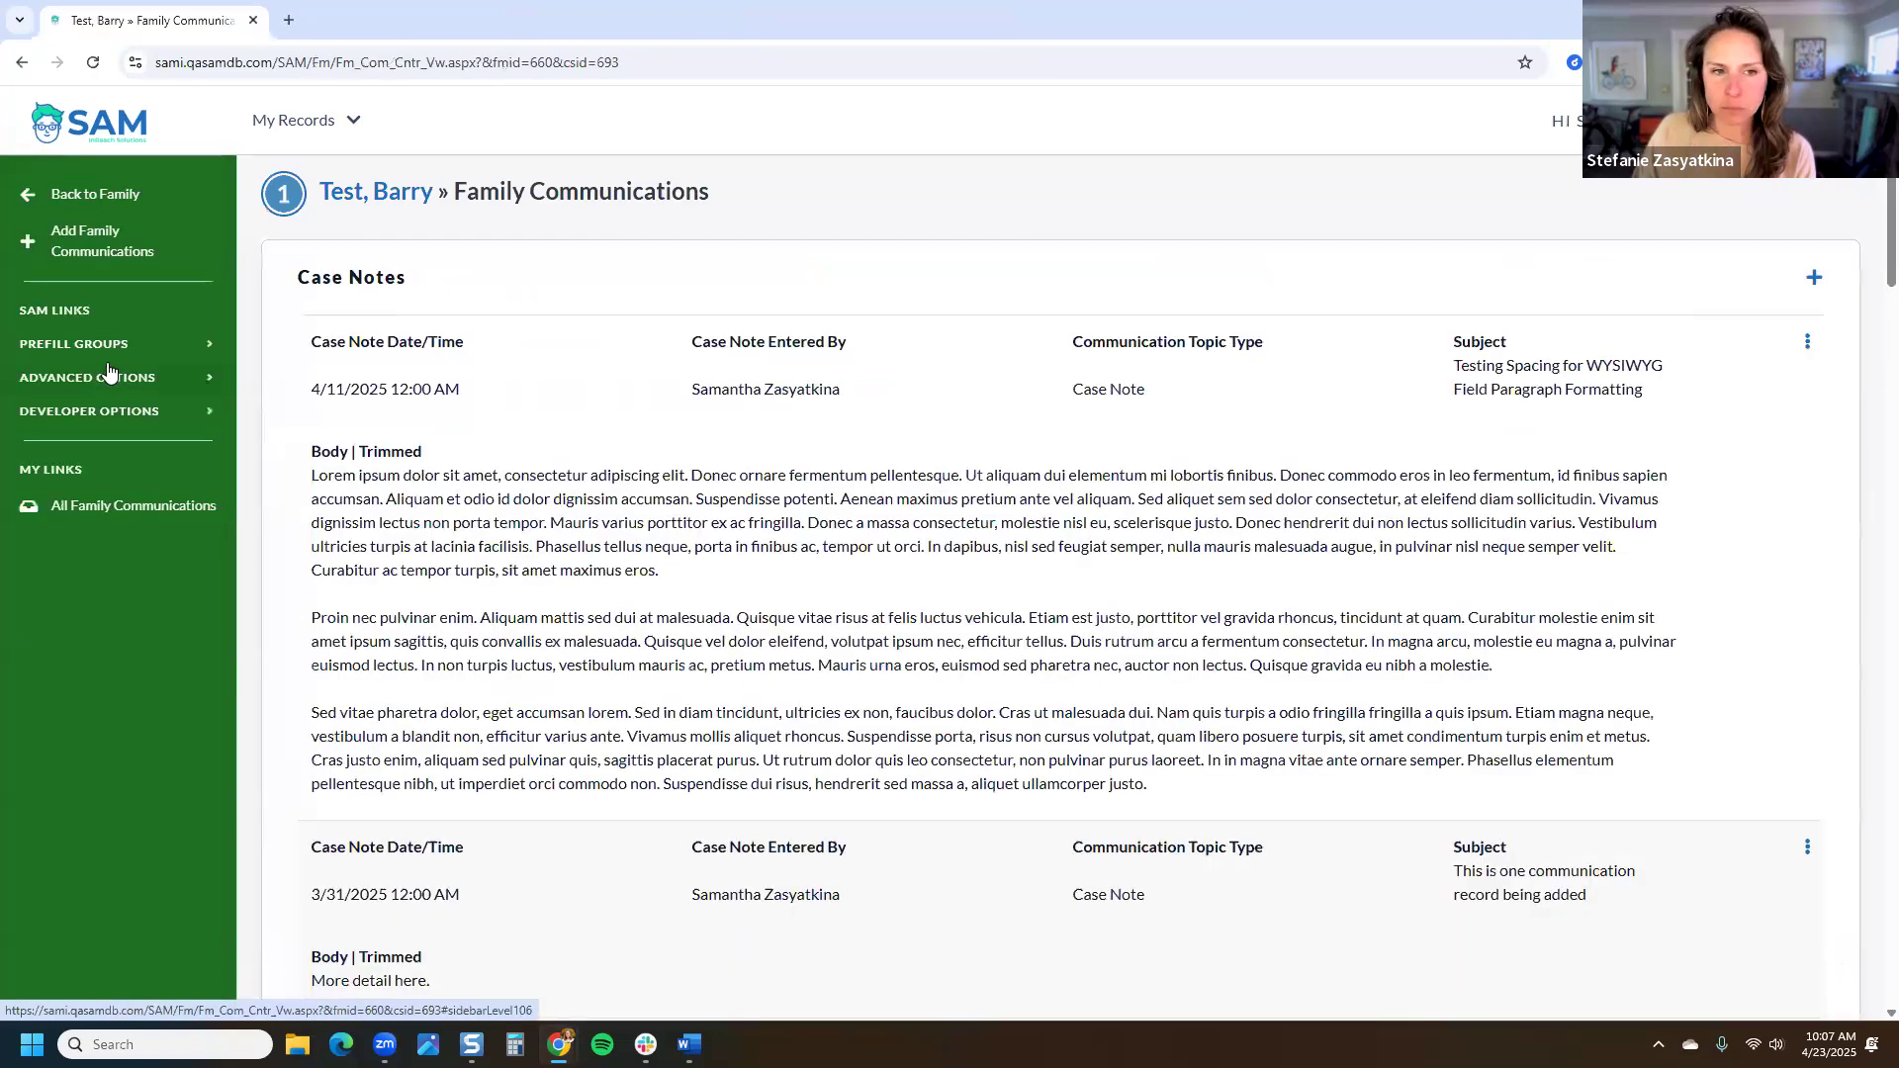
Step: Highlight the All Communications headings and show the 4/11/2025 record's Details, Edit and Delete menu
scroll(512, 366, "down", 3)
scroll(514, 394, "down", 5)
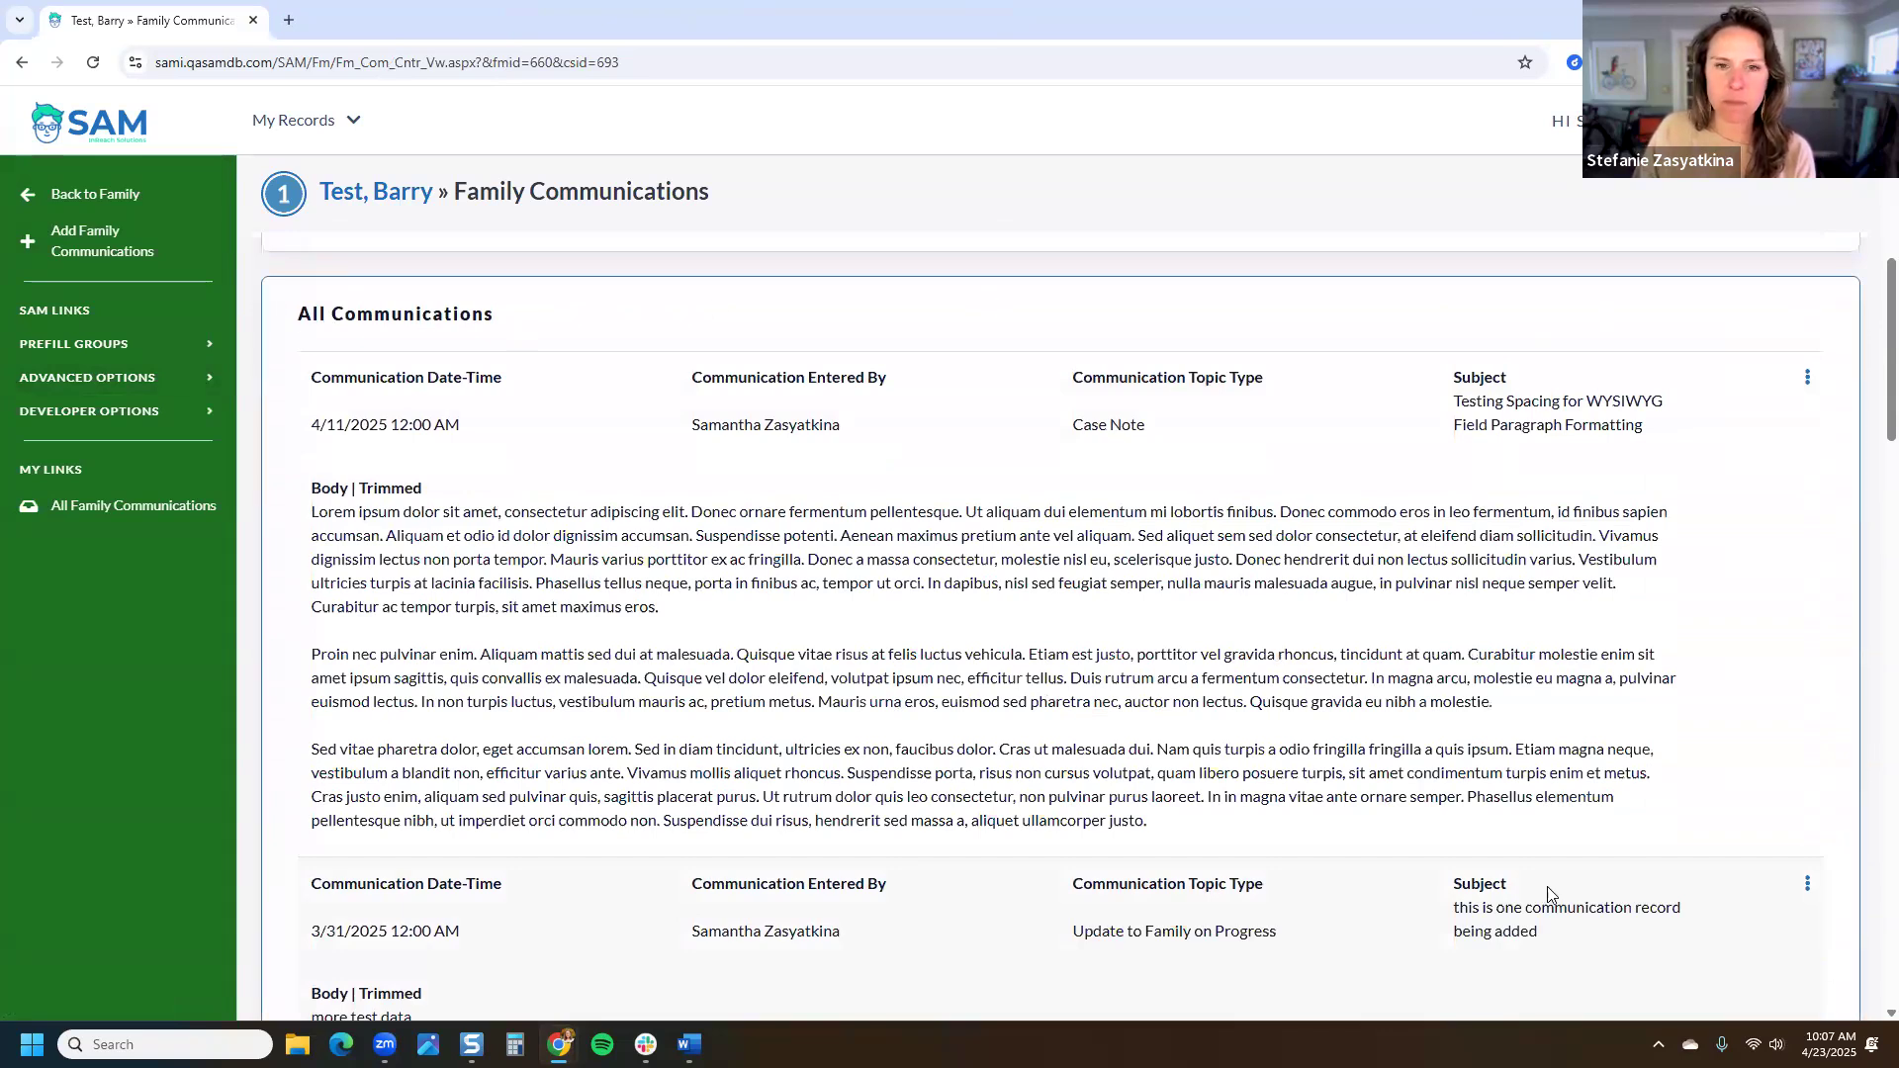
scroll(1549, 893, "up", 8)
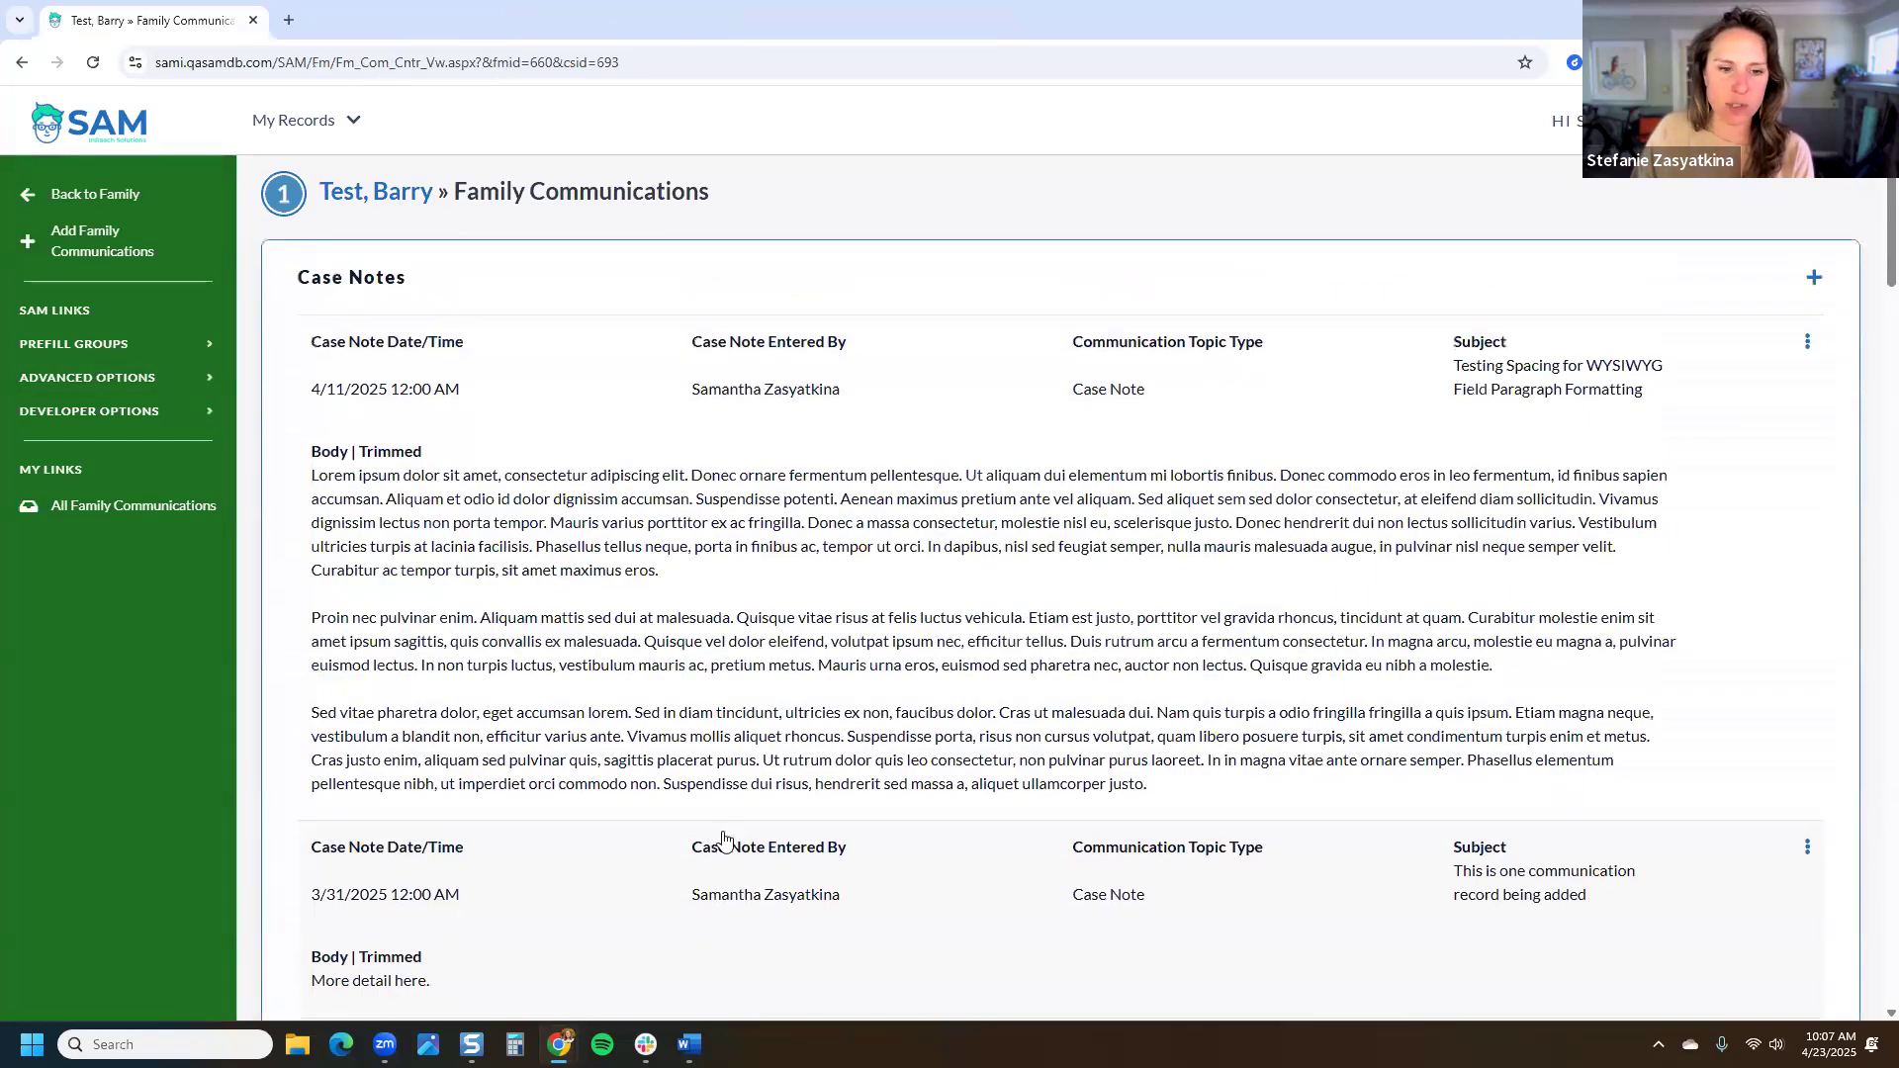
scroll(732, 801, "down", 8)
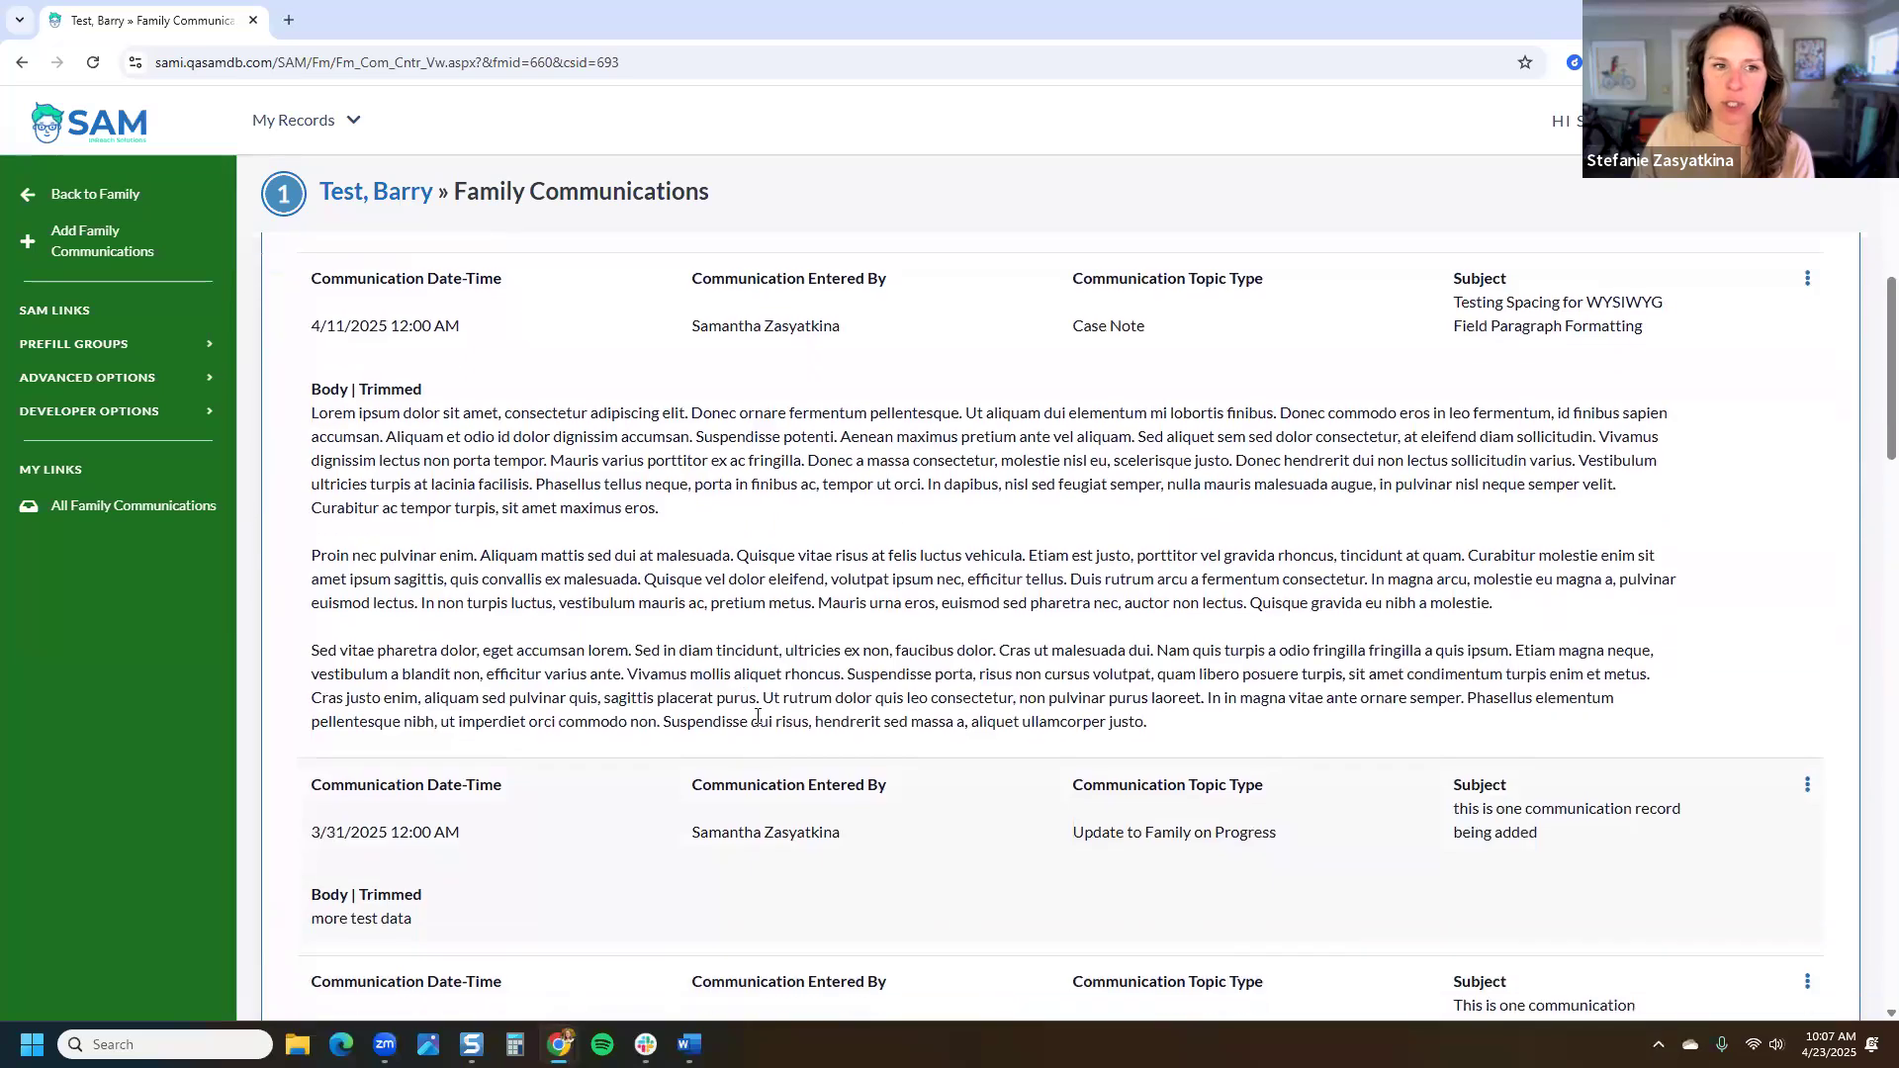
scroll(752, 693, "up", 1)
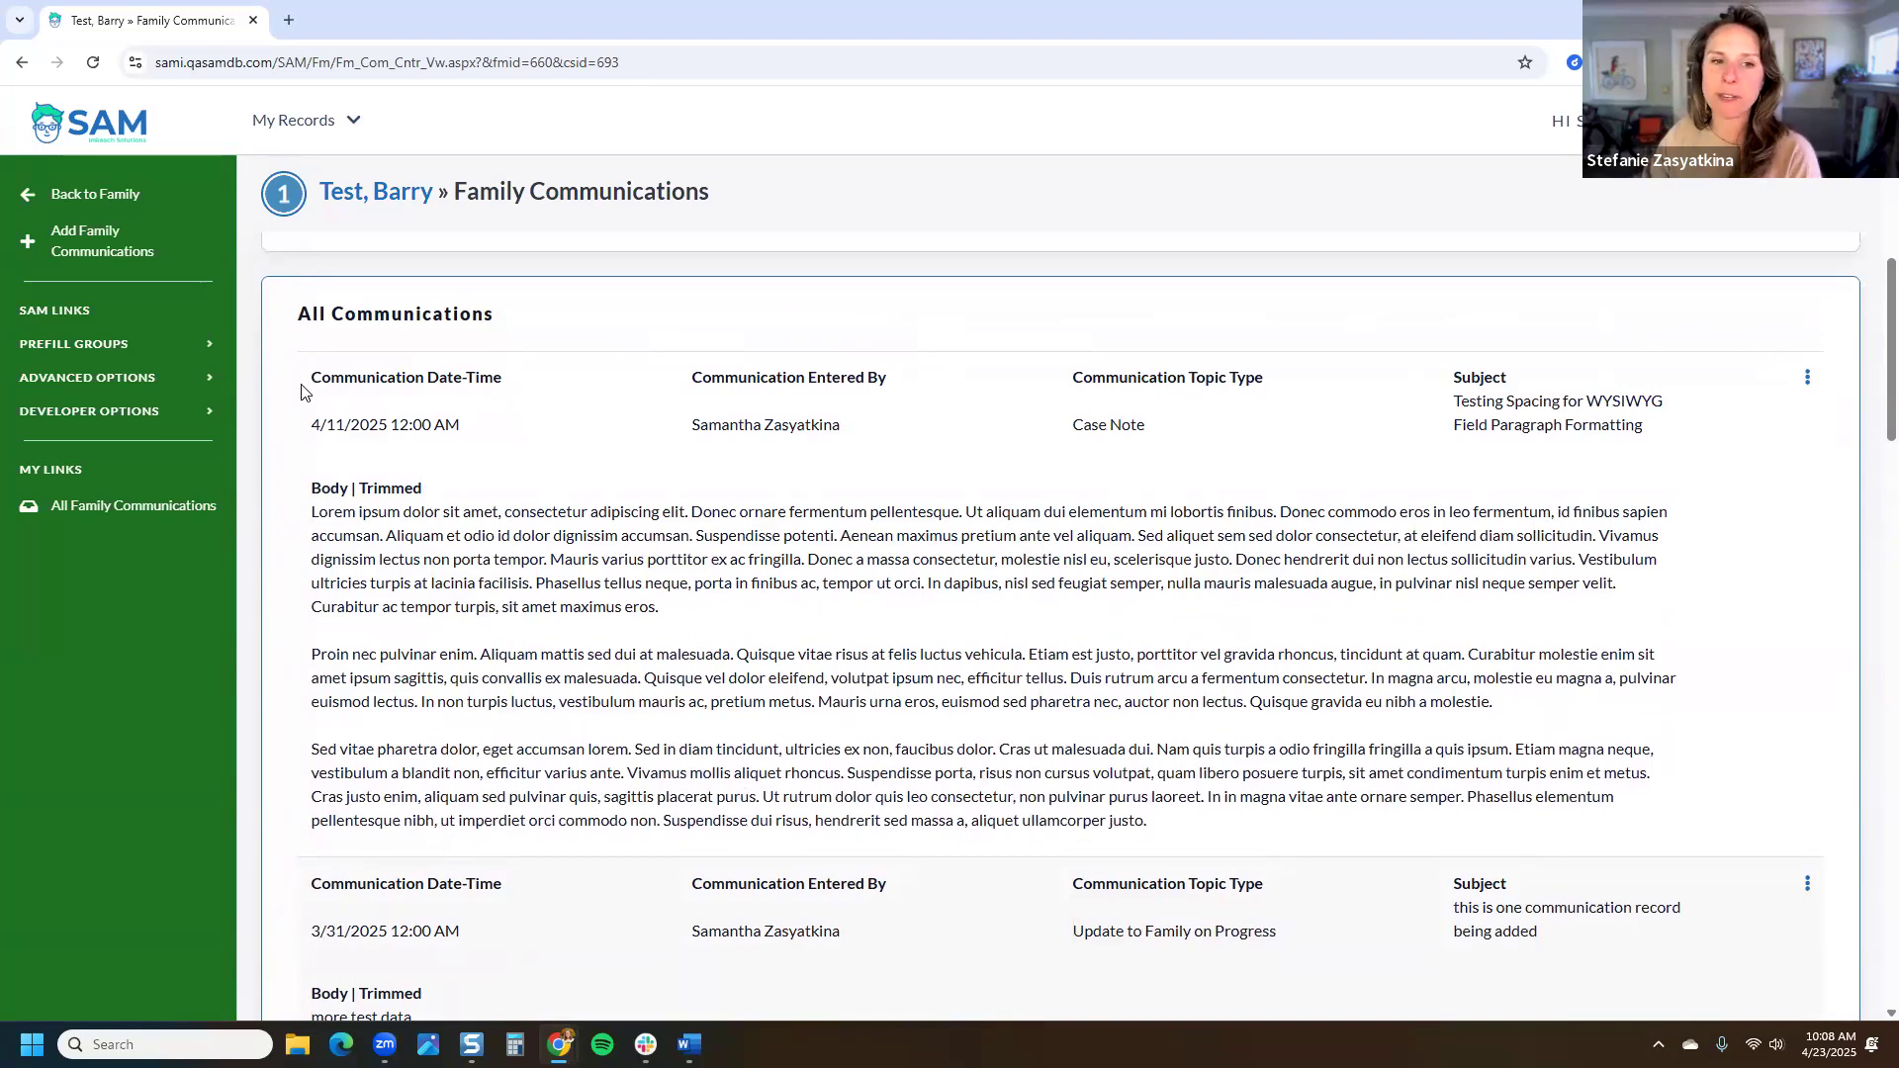
left_click_drag(306, 388, 509, 389)
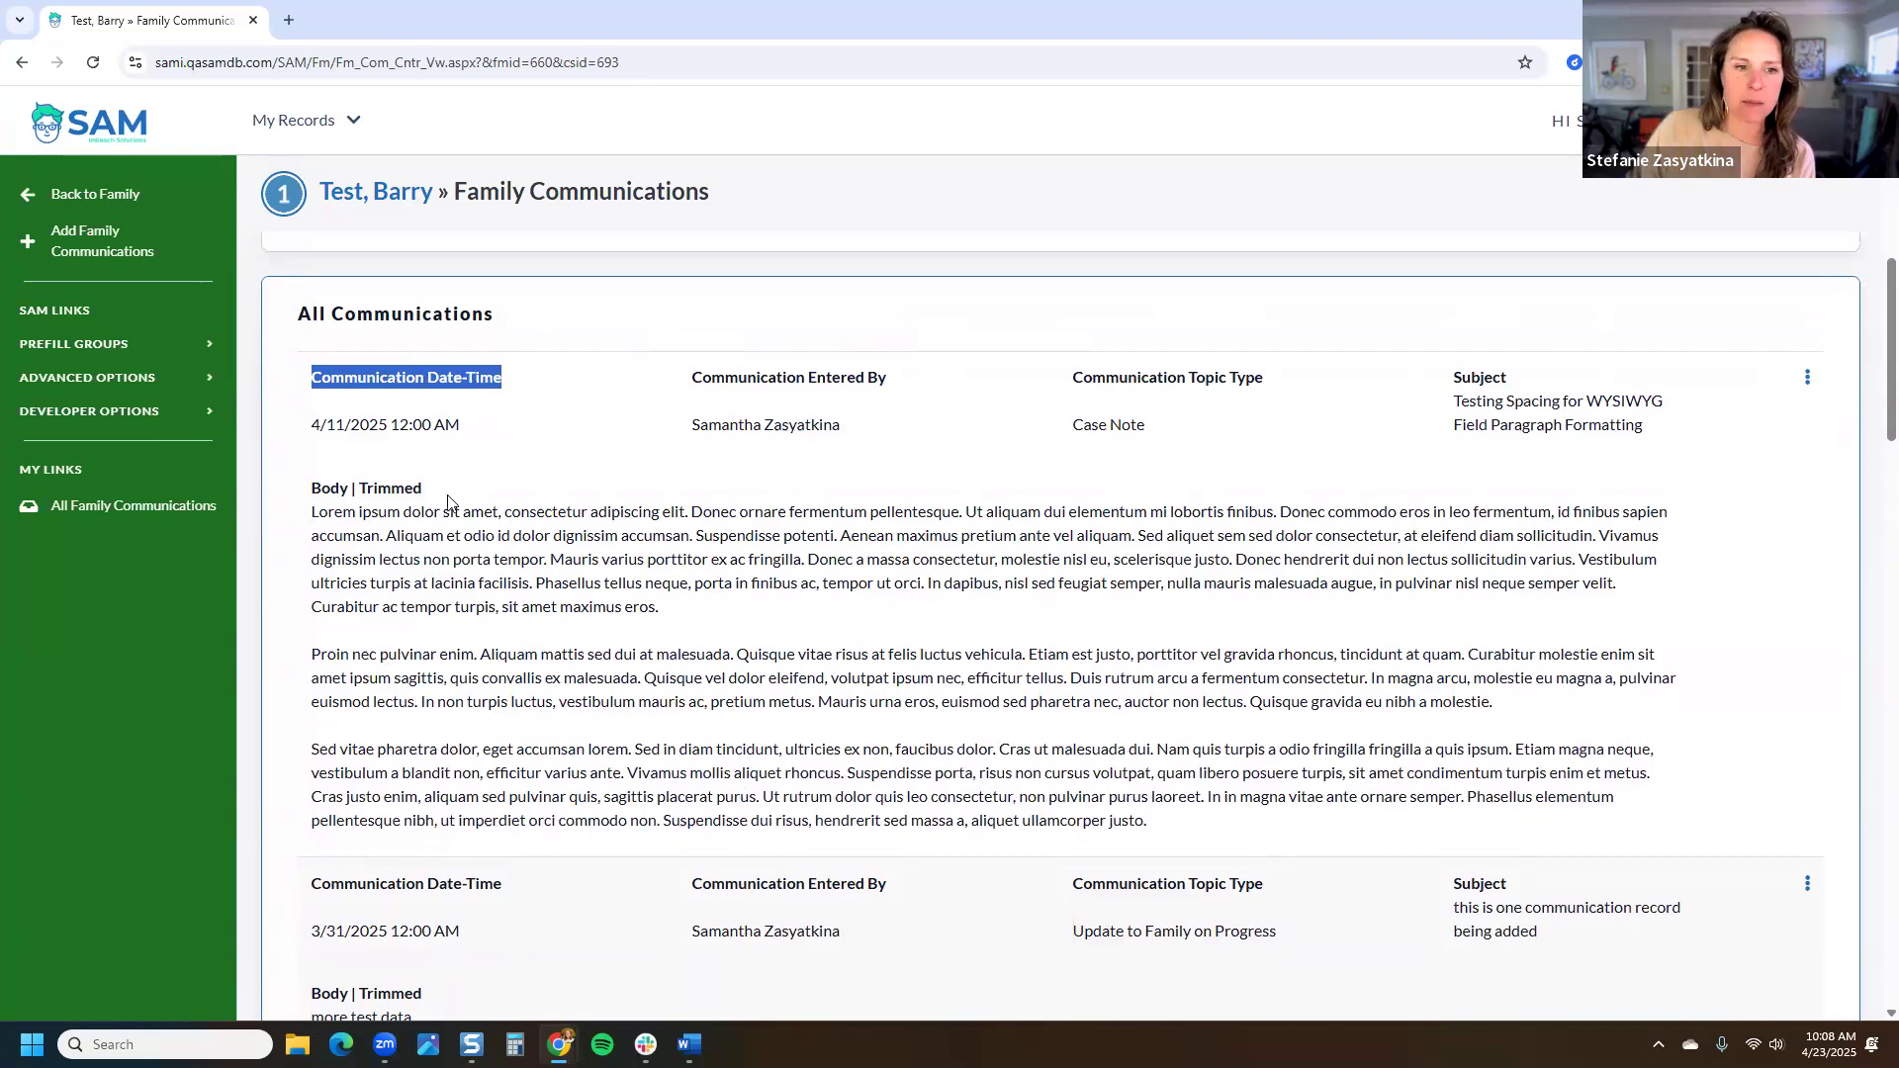
left_click_drag(445, 499, 313, 491)
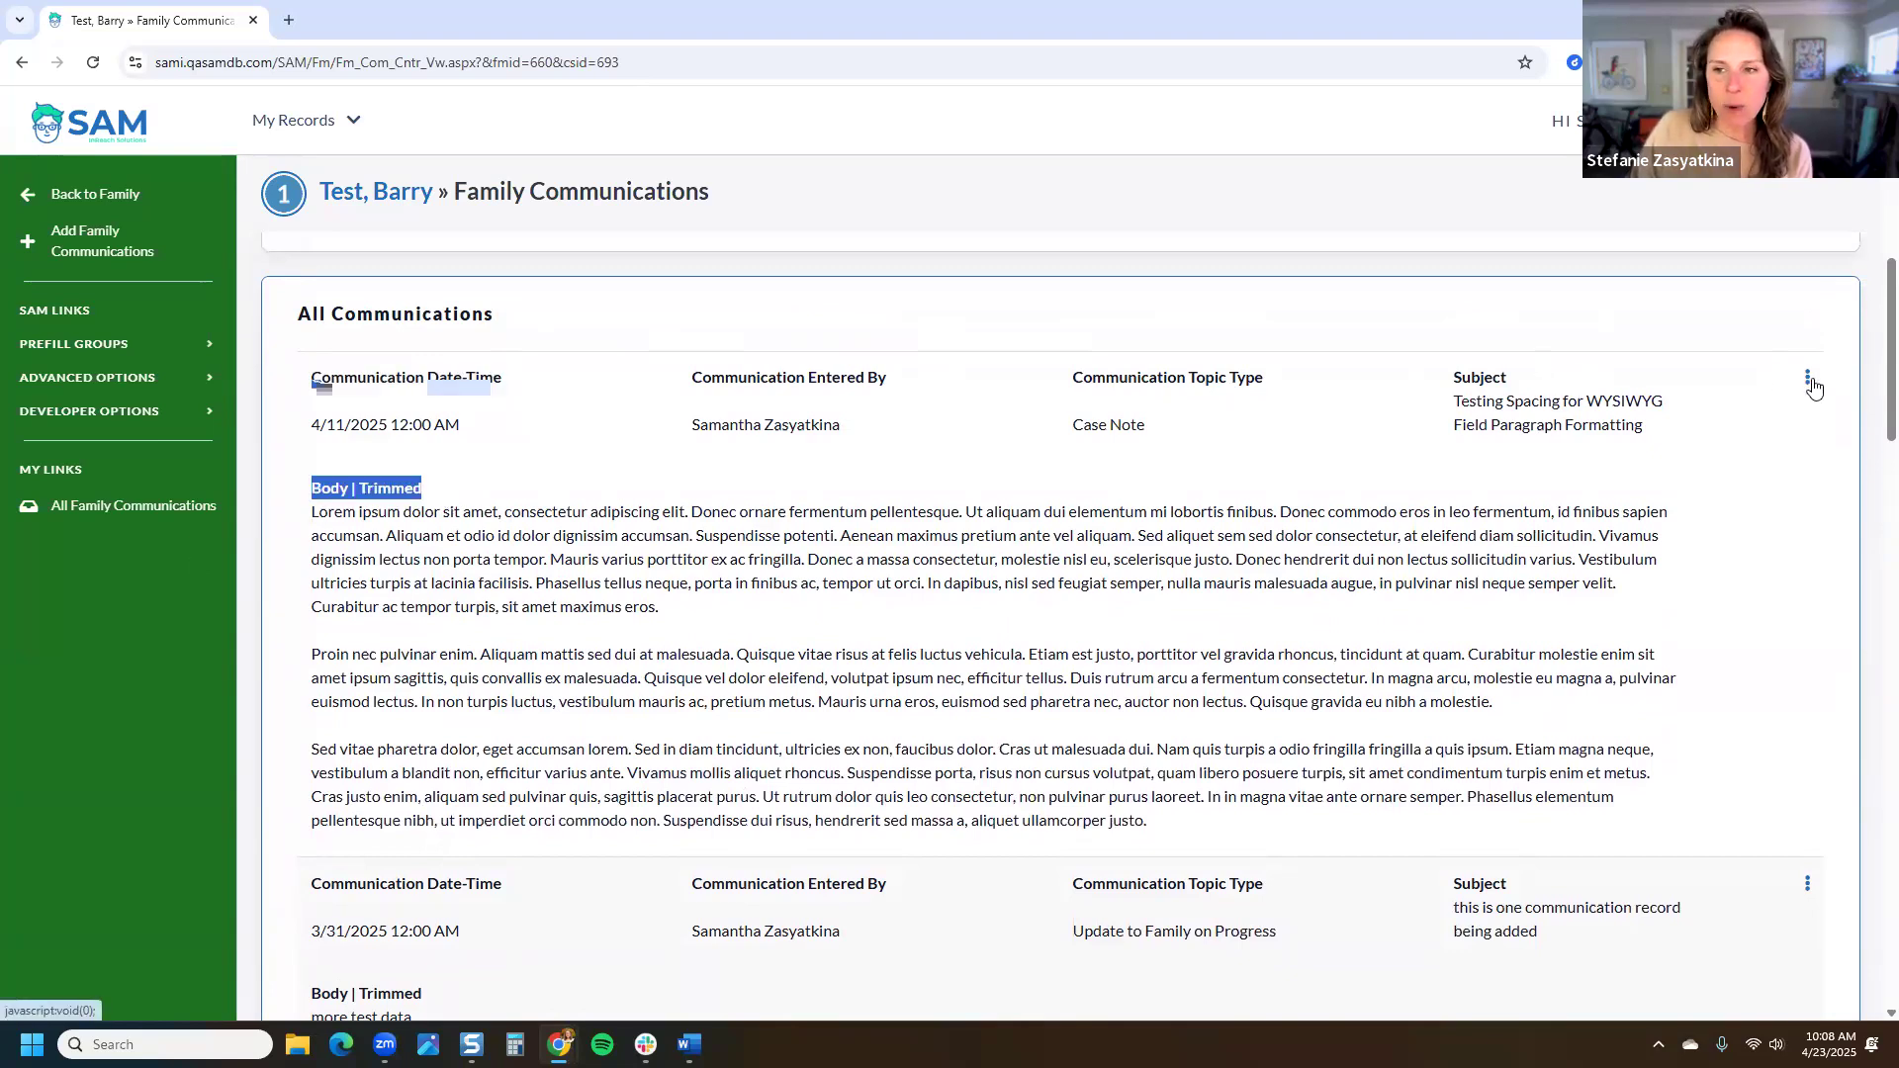
left_click(1808, 384)
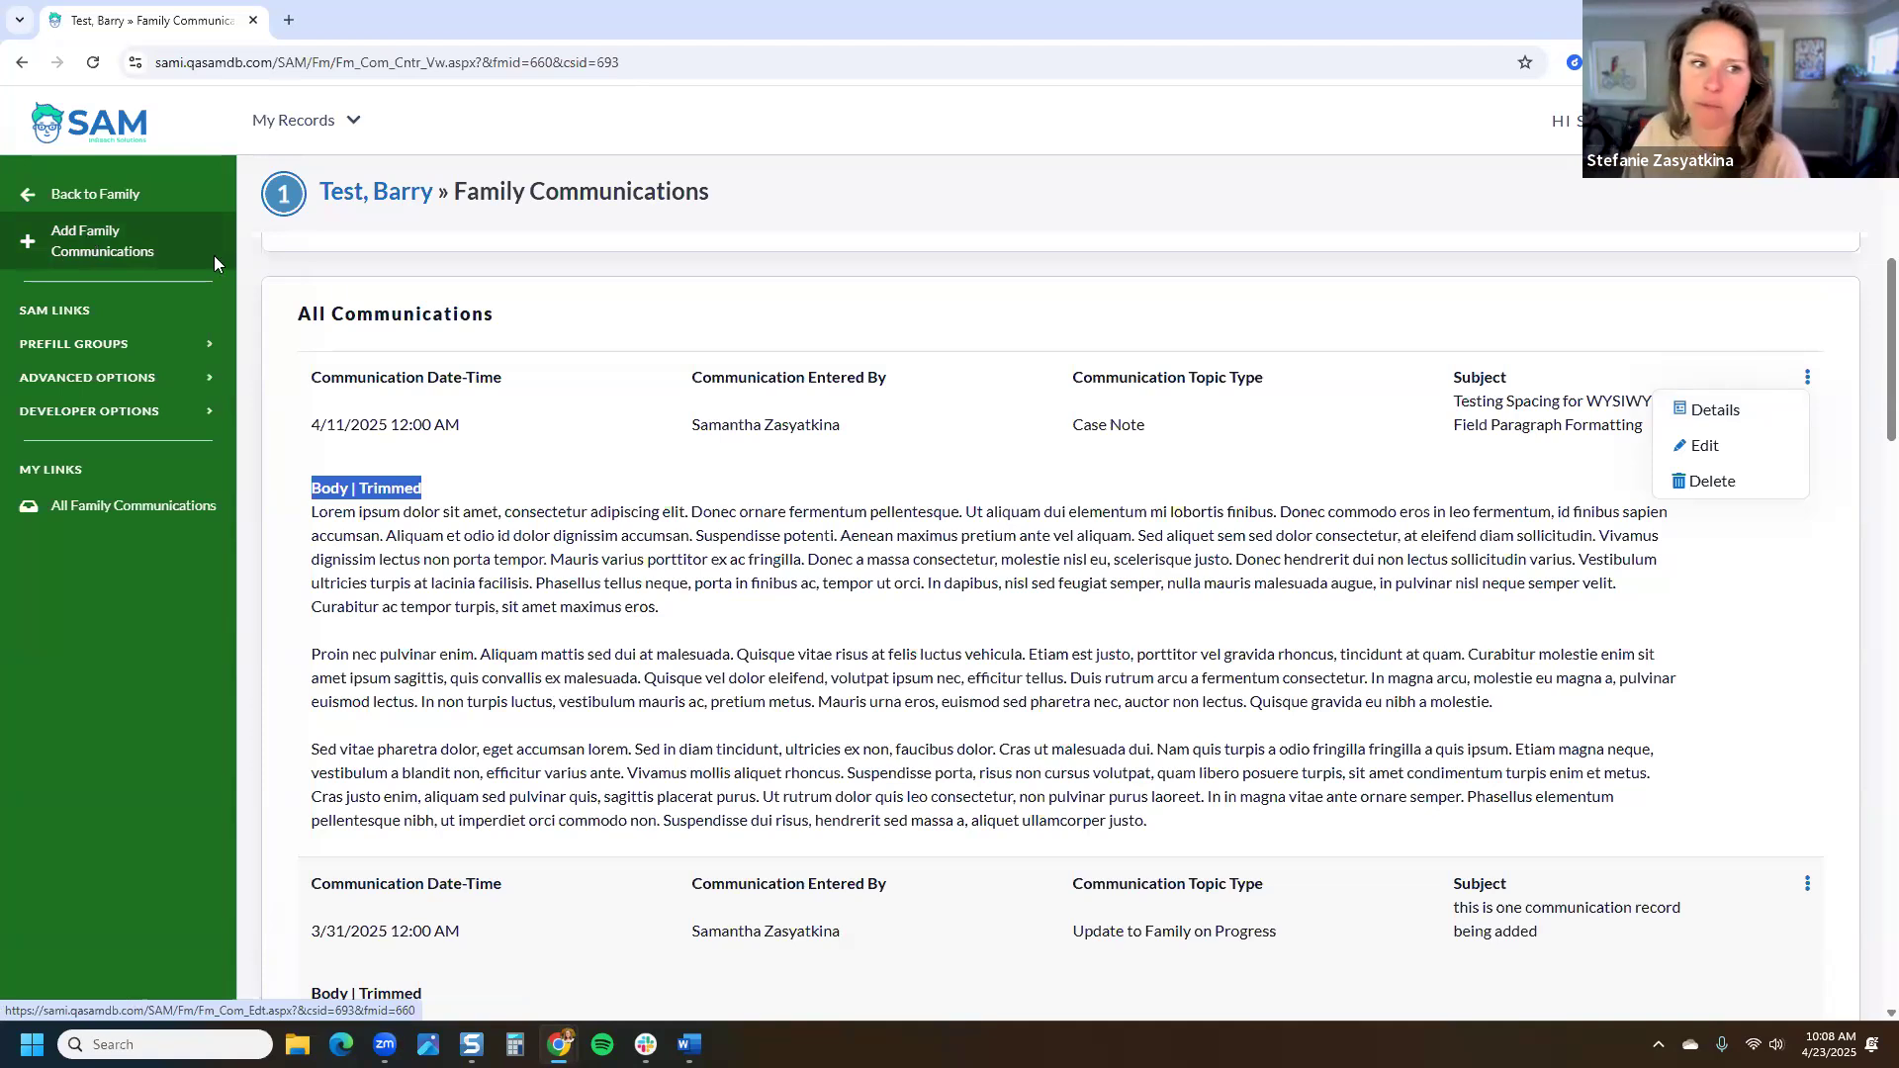
scroll(1460, 546, "up", 1)
Step: Scroll up to the Case Notes card and add a new case note
scroll(1460, 546, "up", 7)
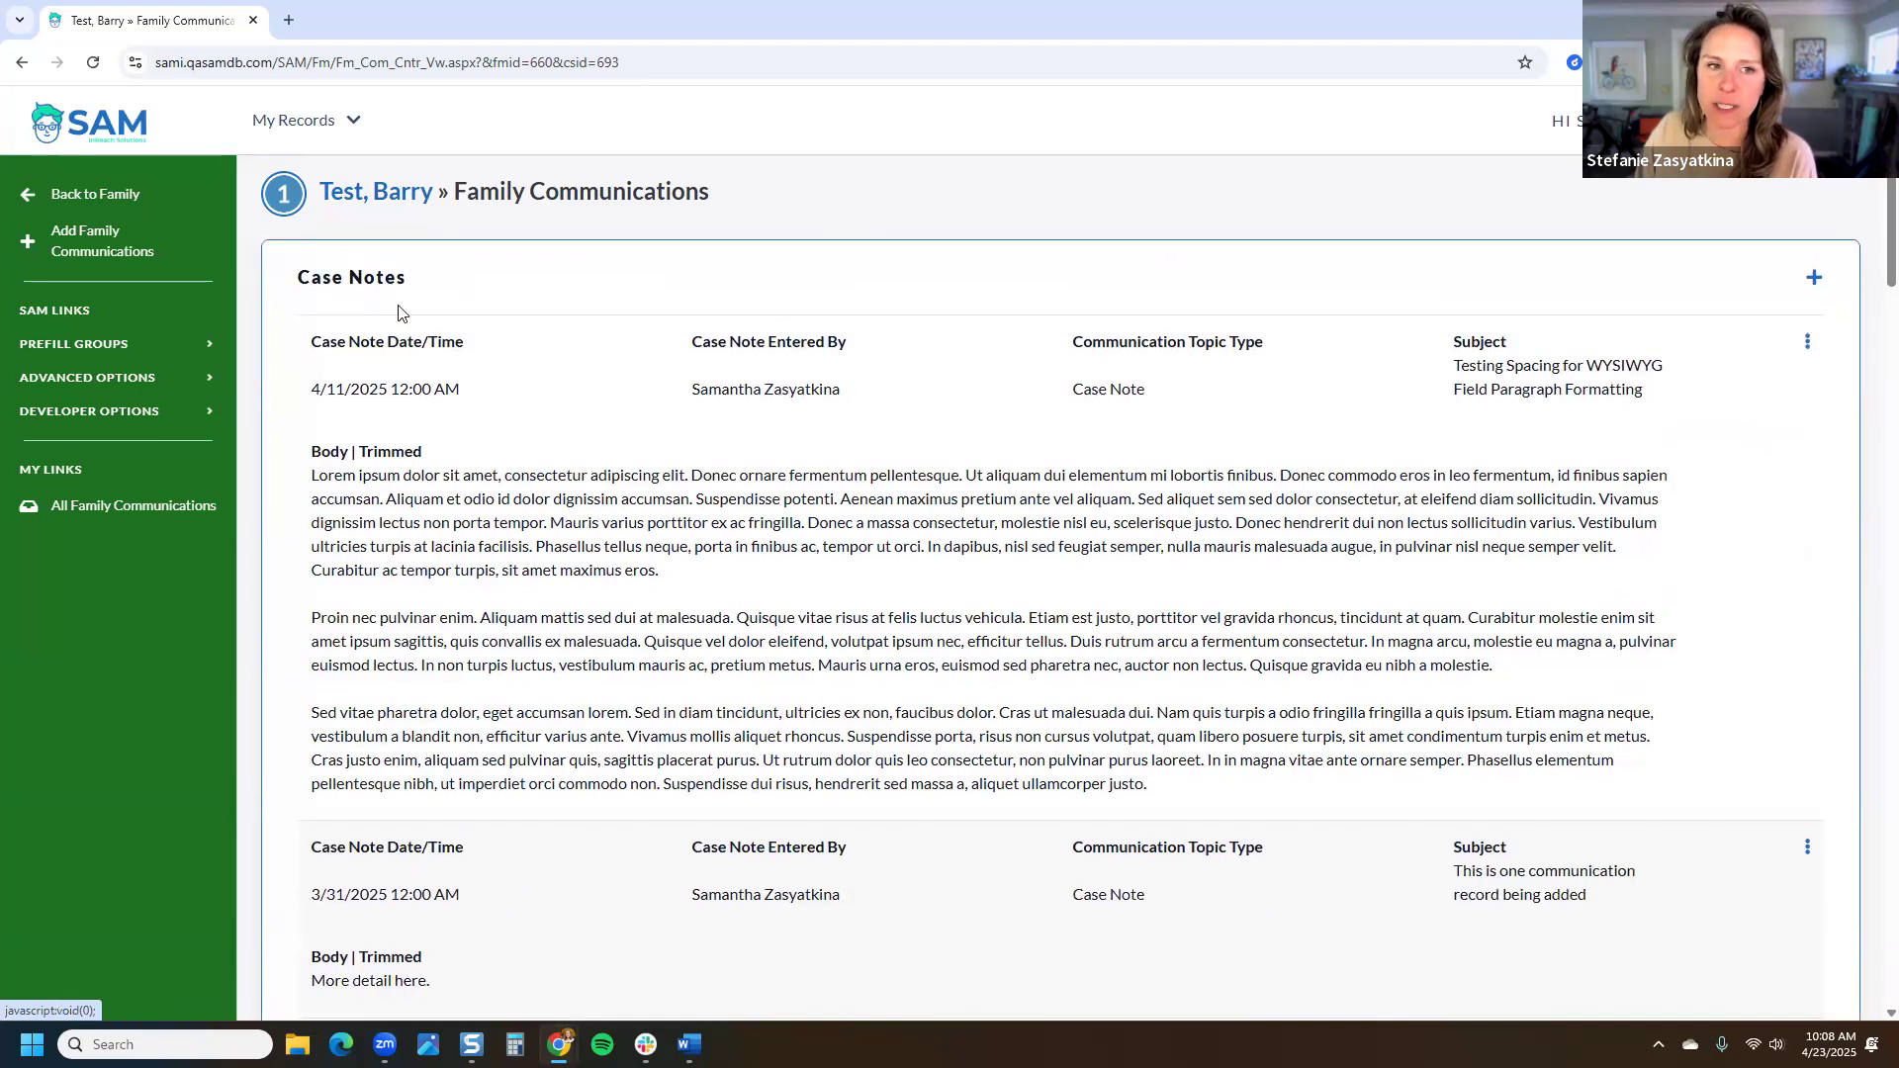
scroll(584, 464, "down", 5)
scroll(583, 464, "down", 4)
scroll(583, 464, "up", 2)
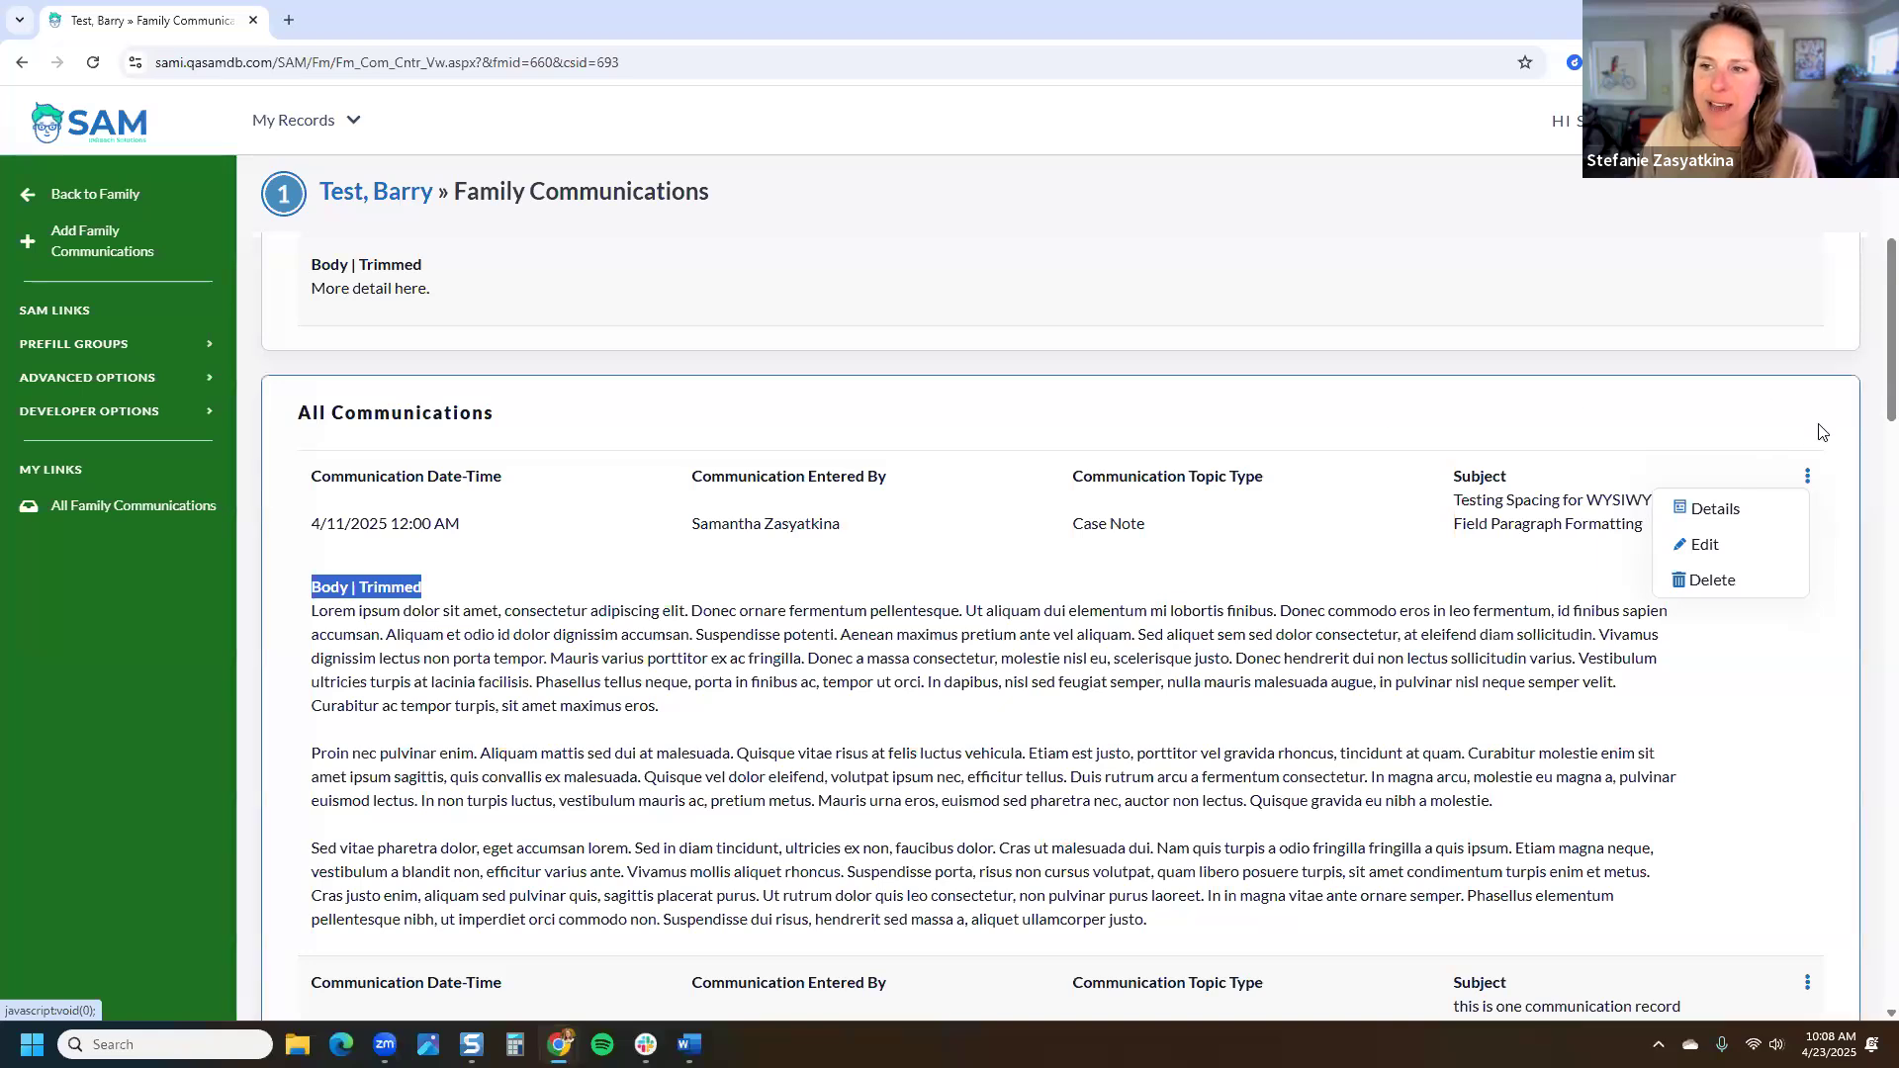
scroll(1822, 433, "up", 5)
scroll(1836, 310, "up", 2)
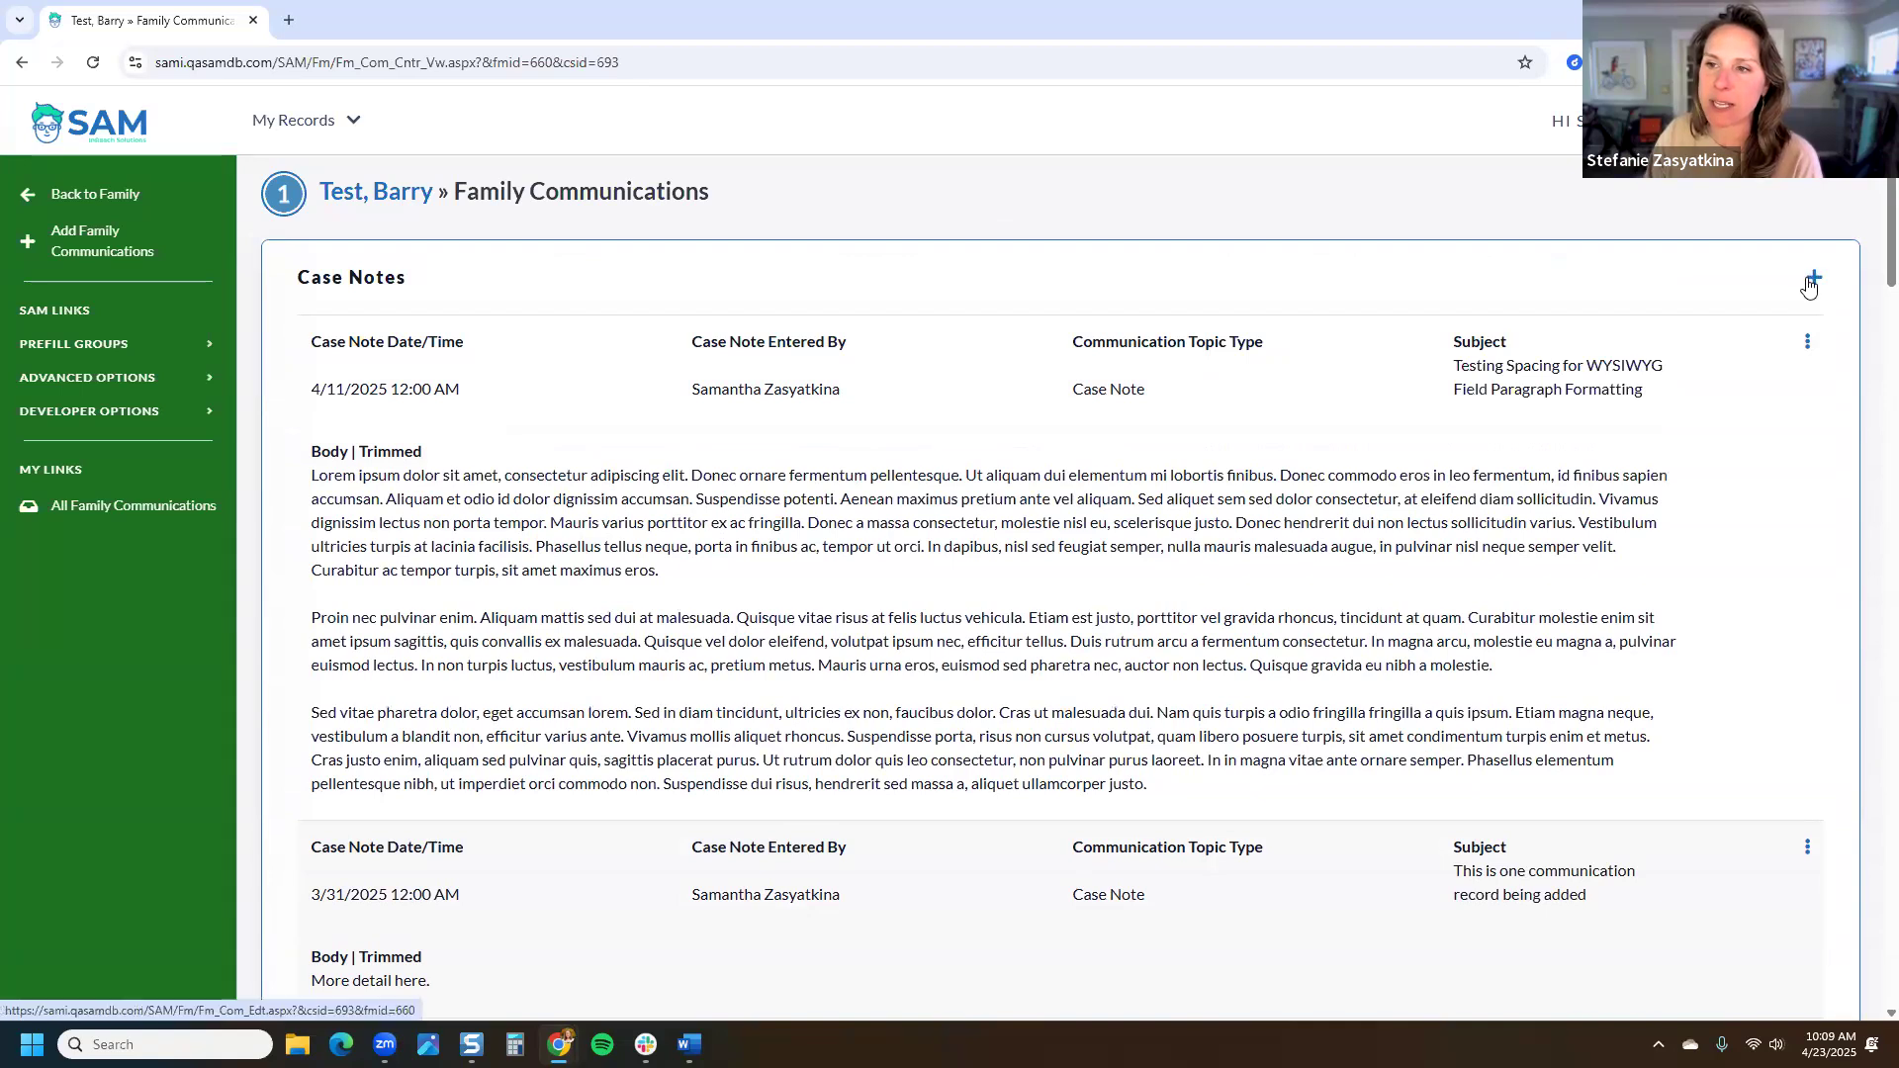
left_click(1816, 286)
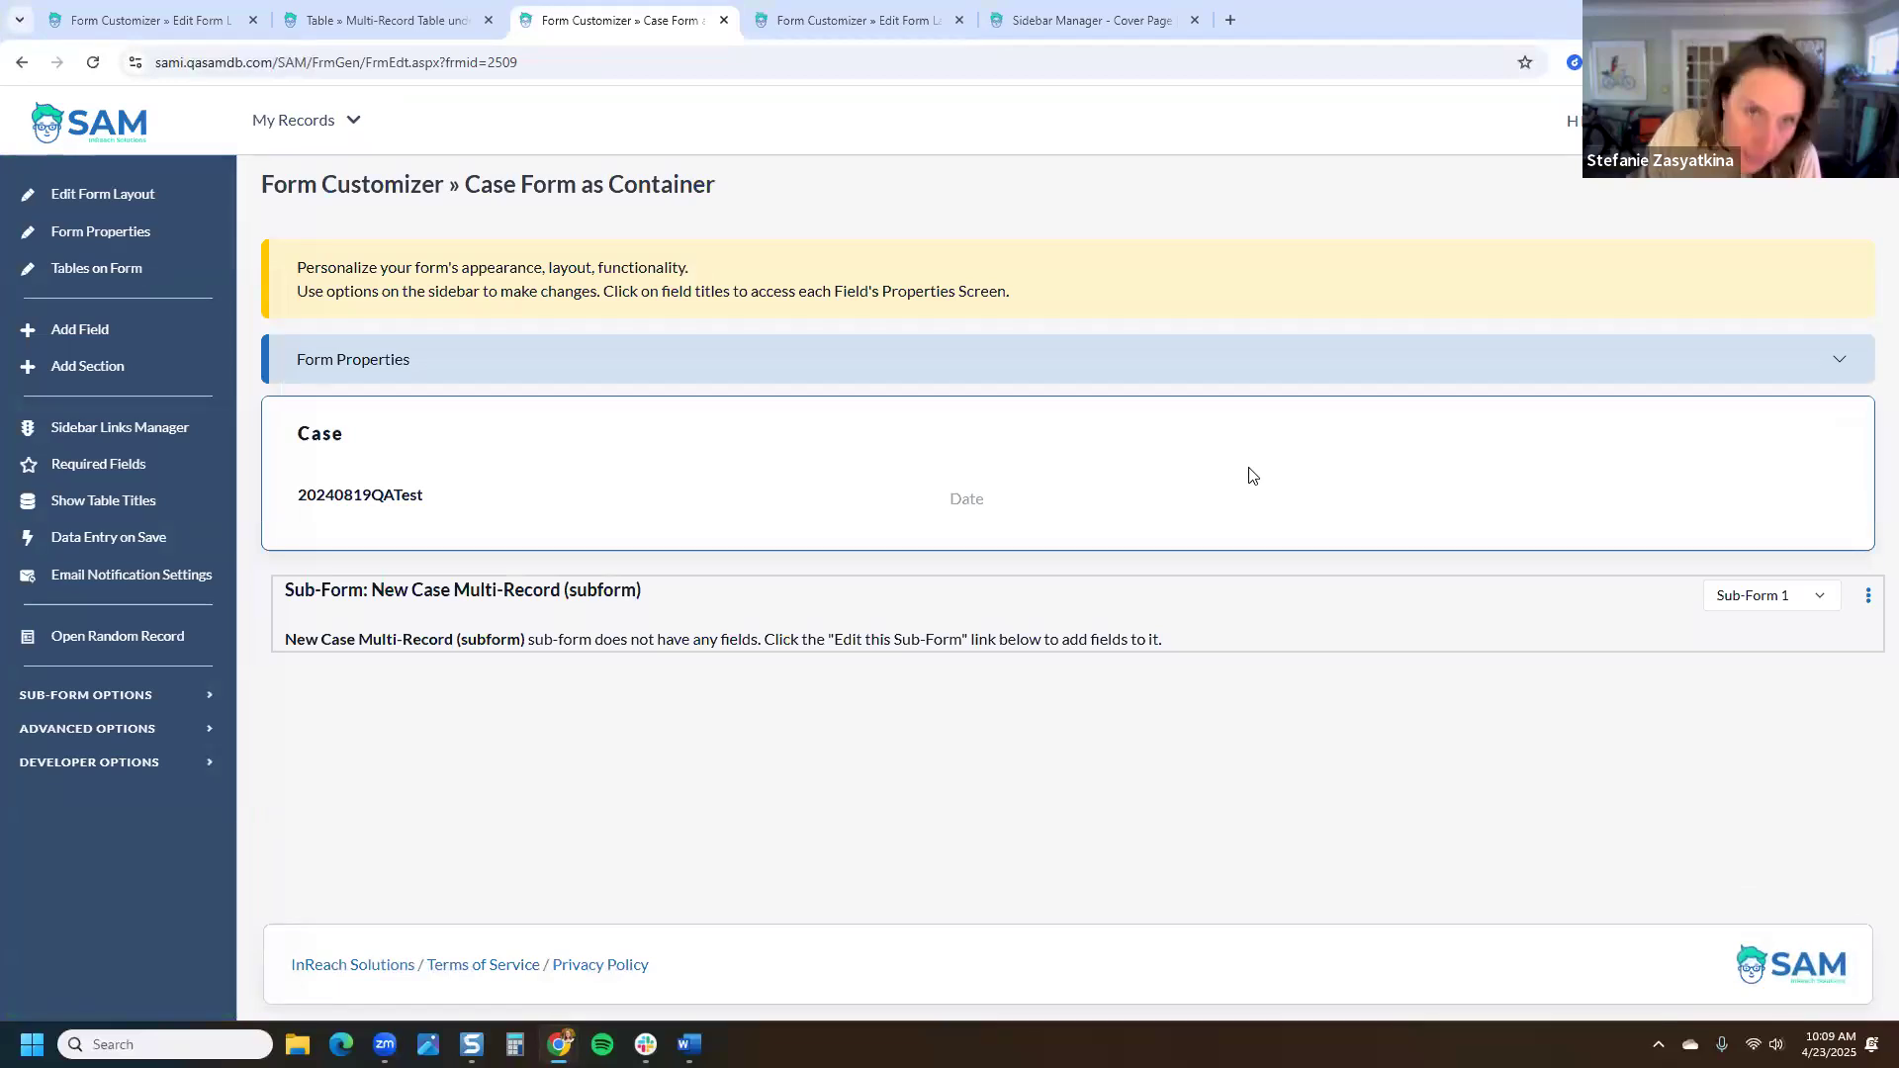
Step: Switch between the open form-editing tab and the Sidebar Manager tab
left_click(830, 20)
left_click(1108, 20)
Step: Go to the Multi-Record Table under Case tab and close all other browser tabs
left_click(393, 12)
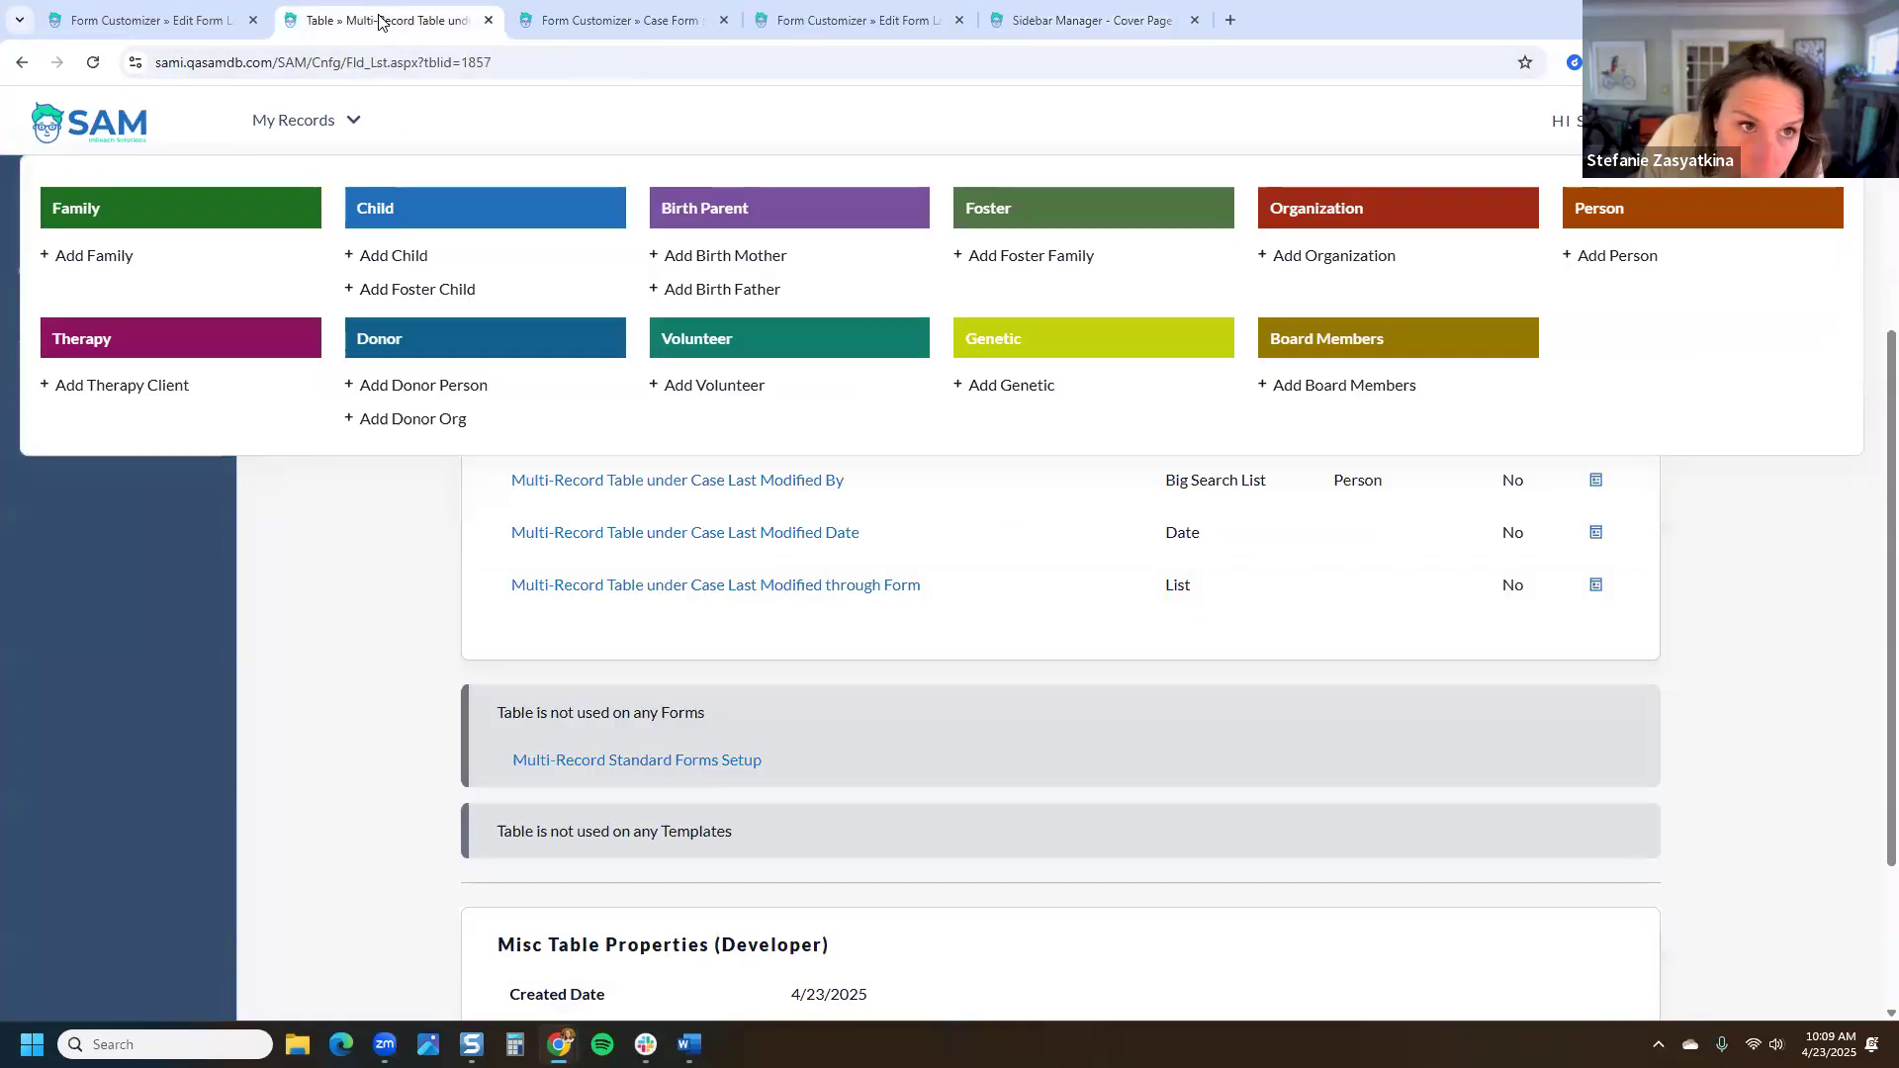
scroll(378, 336, "up", 3)
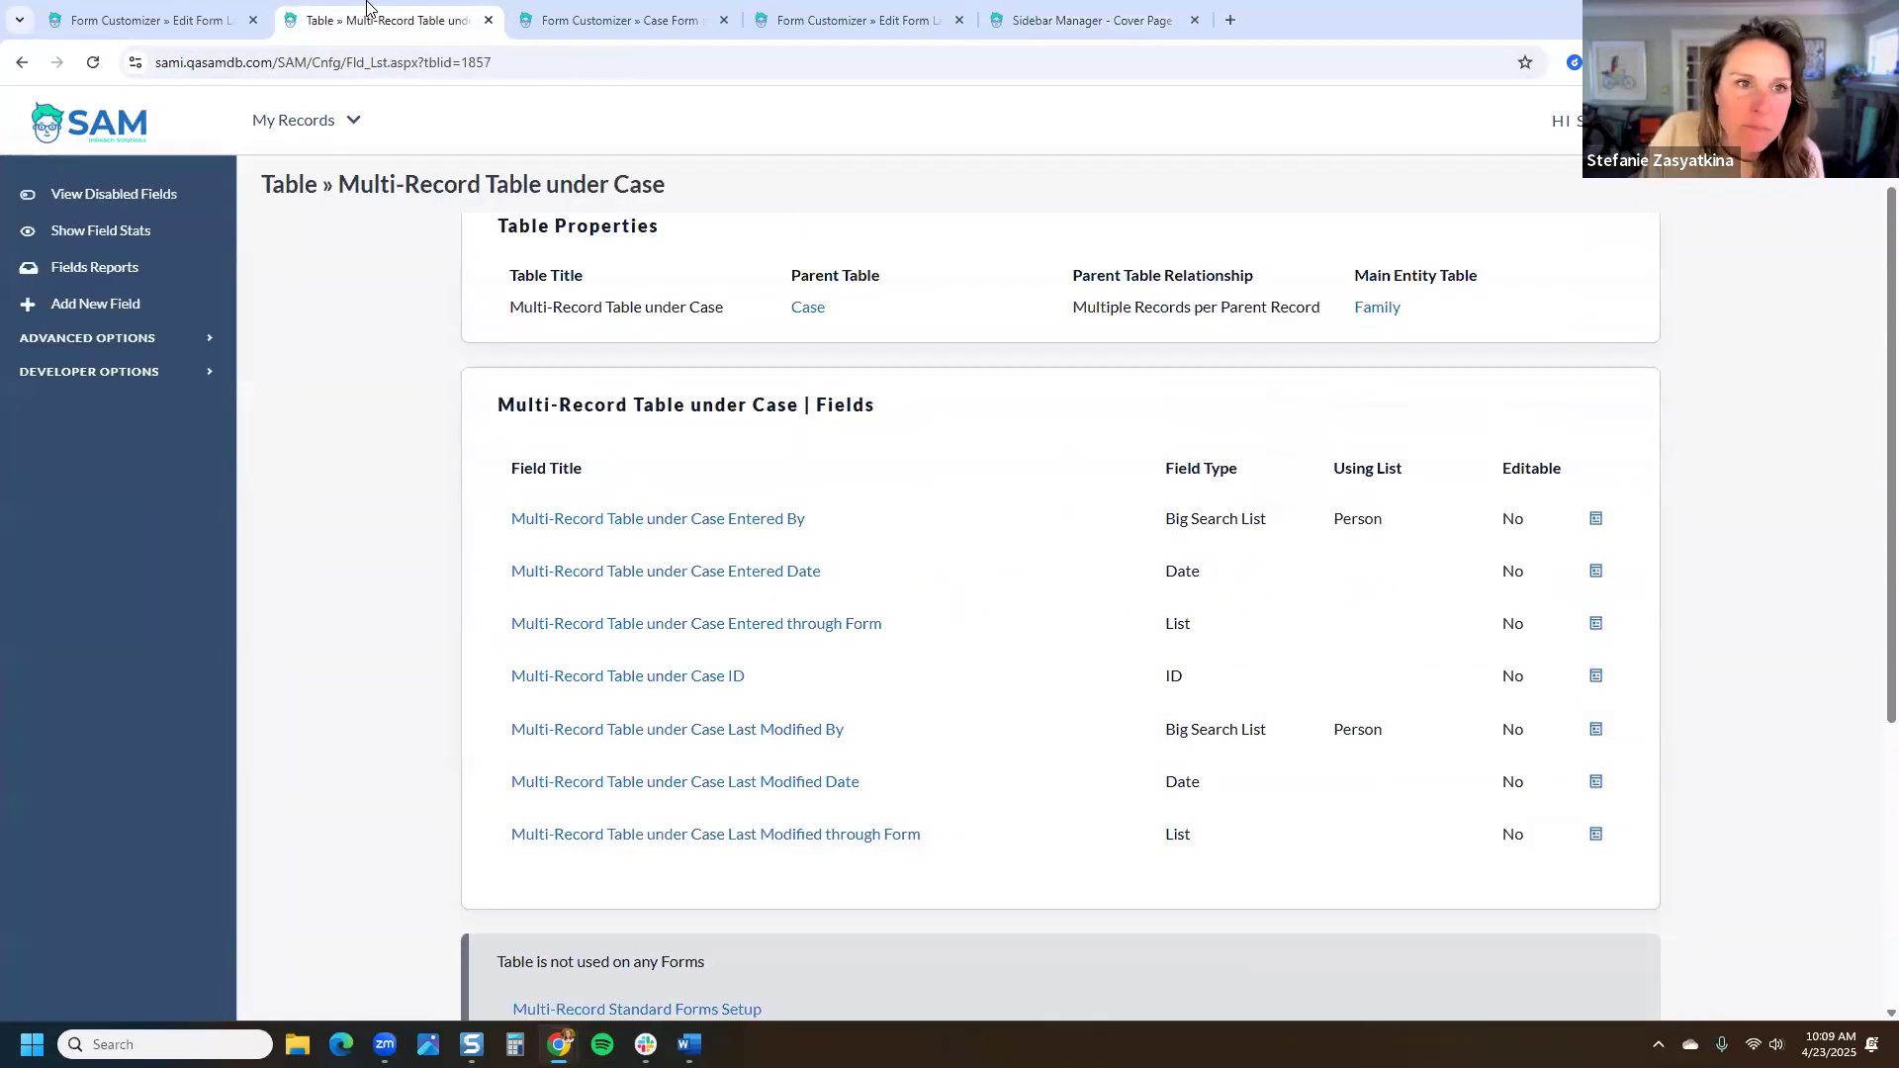
right_click(370, 8)
left_click(425, 354)
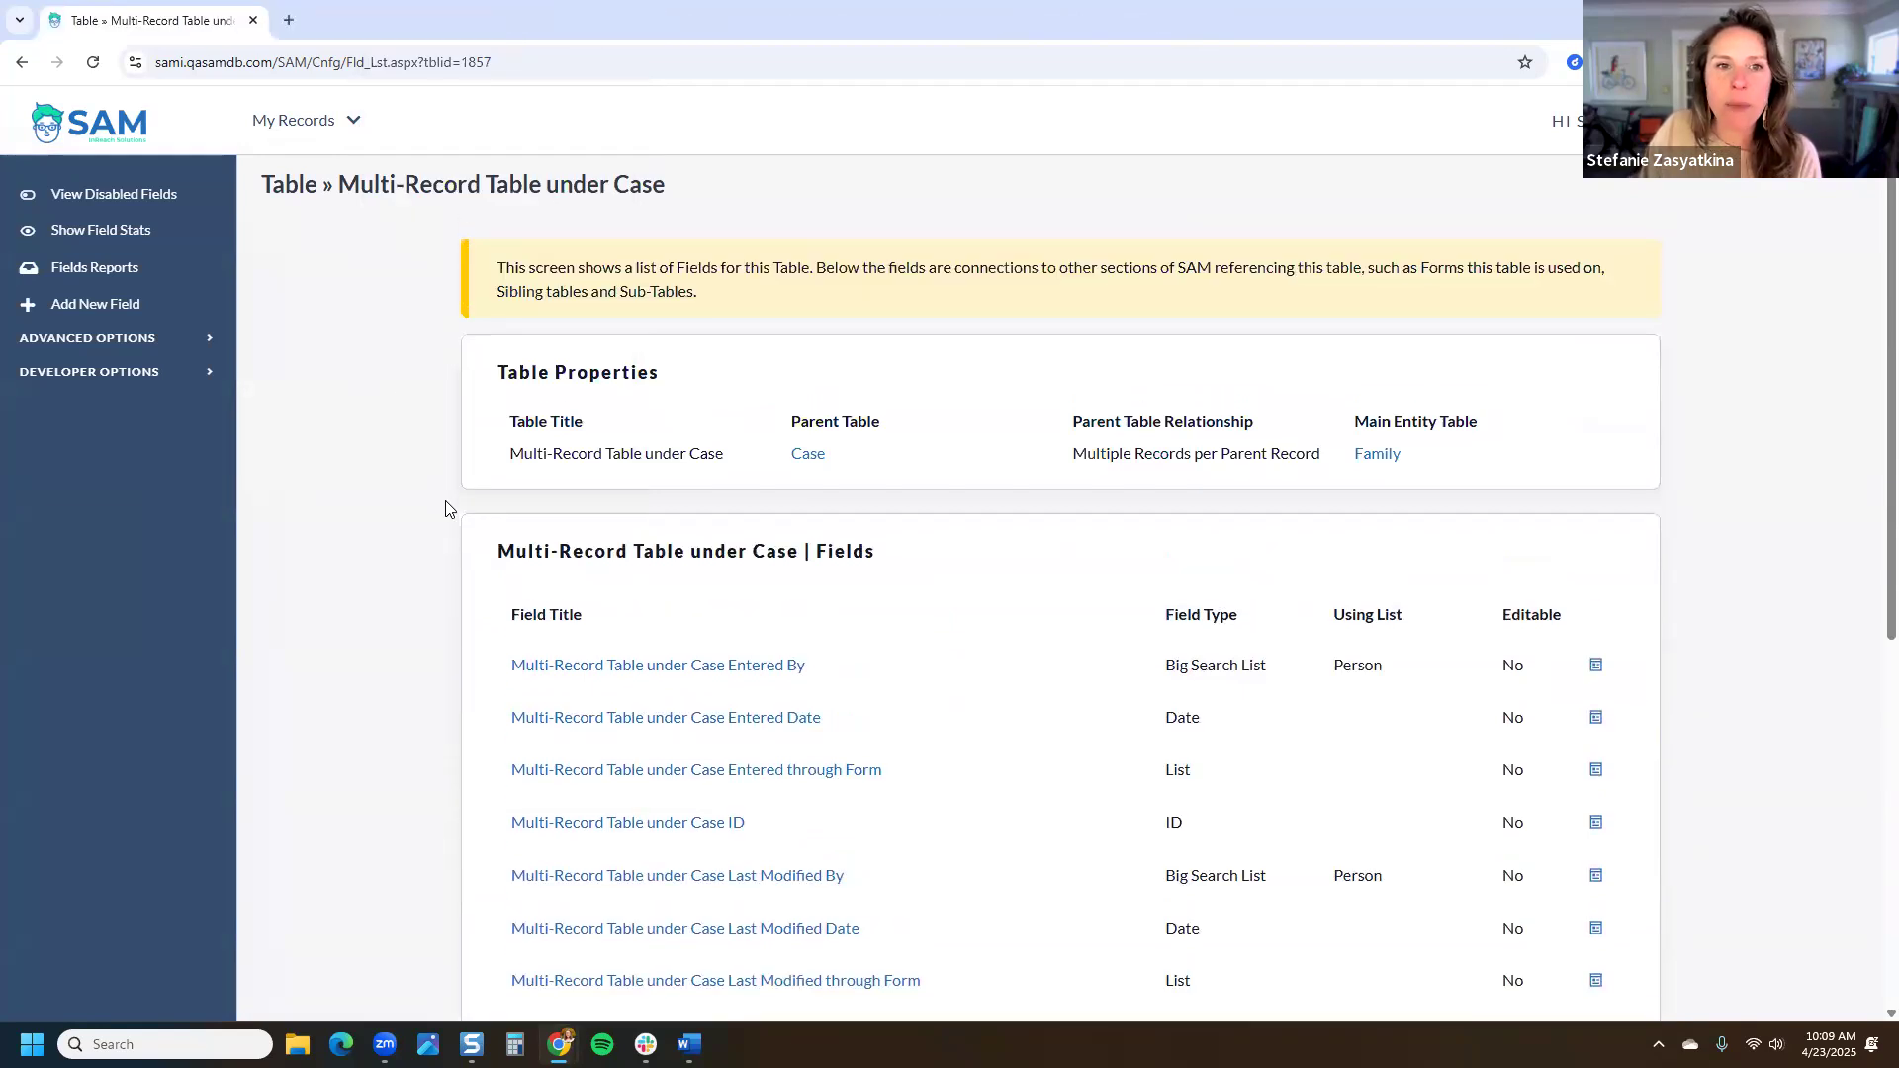
Step: Highlight the table title, then open Multi-Record Standard Forms Setup further down the page
left_click_drag(721, 185, 341, 190)
left_click(344, 418)
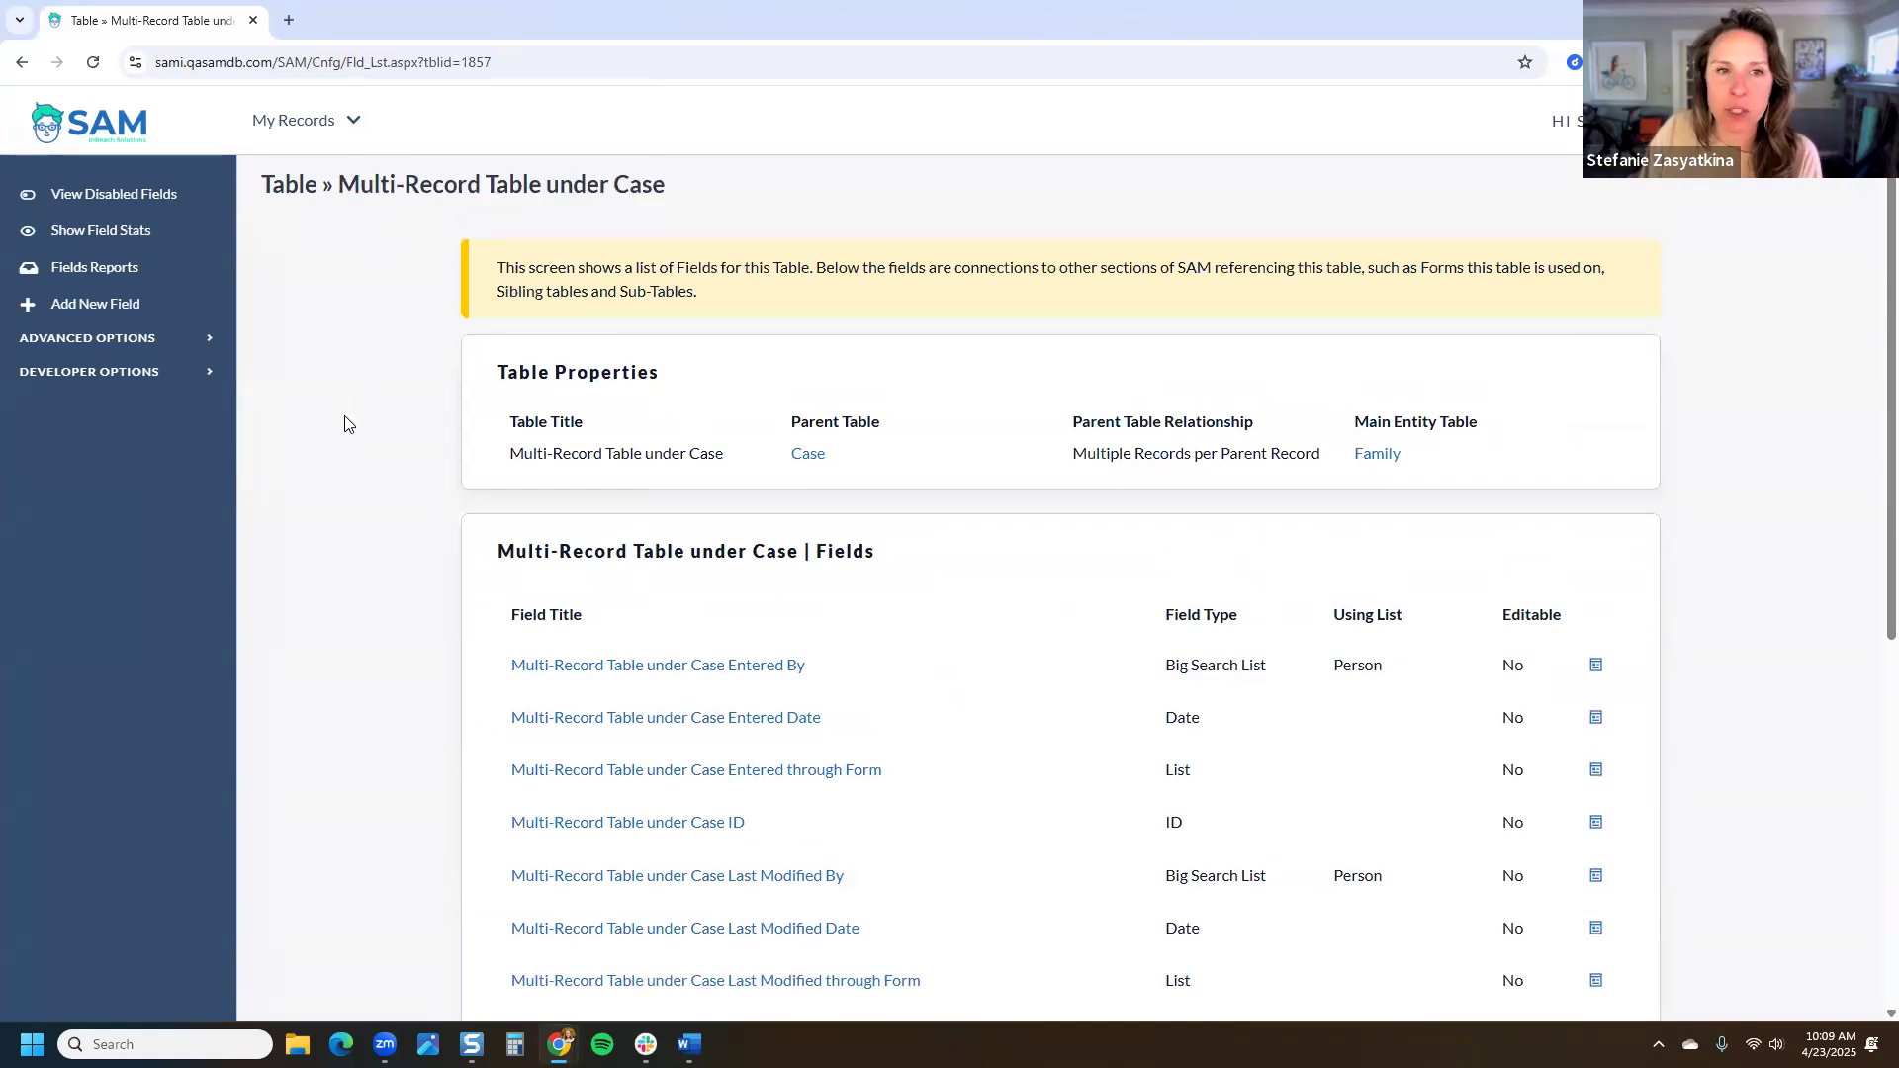
scroll(346, 422, "down", 6)
scroll(465, 475, "down", 1)
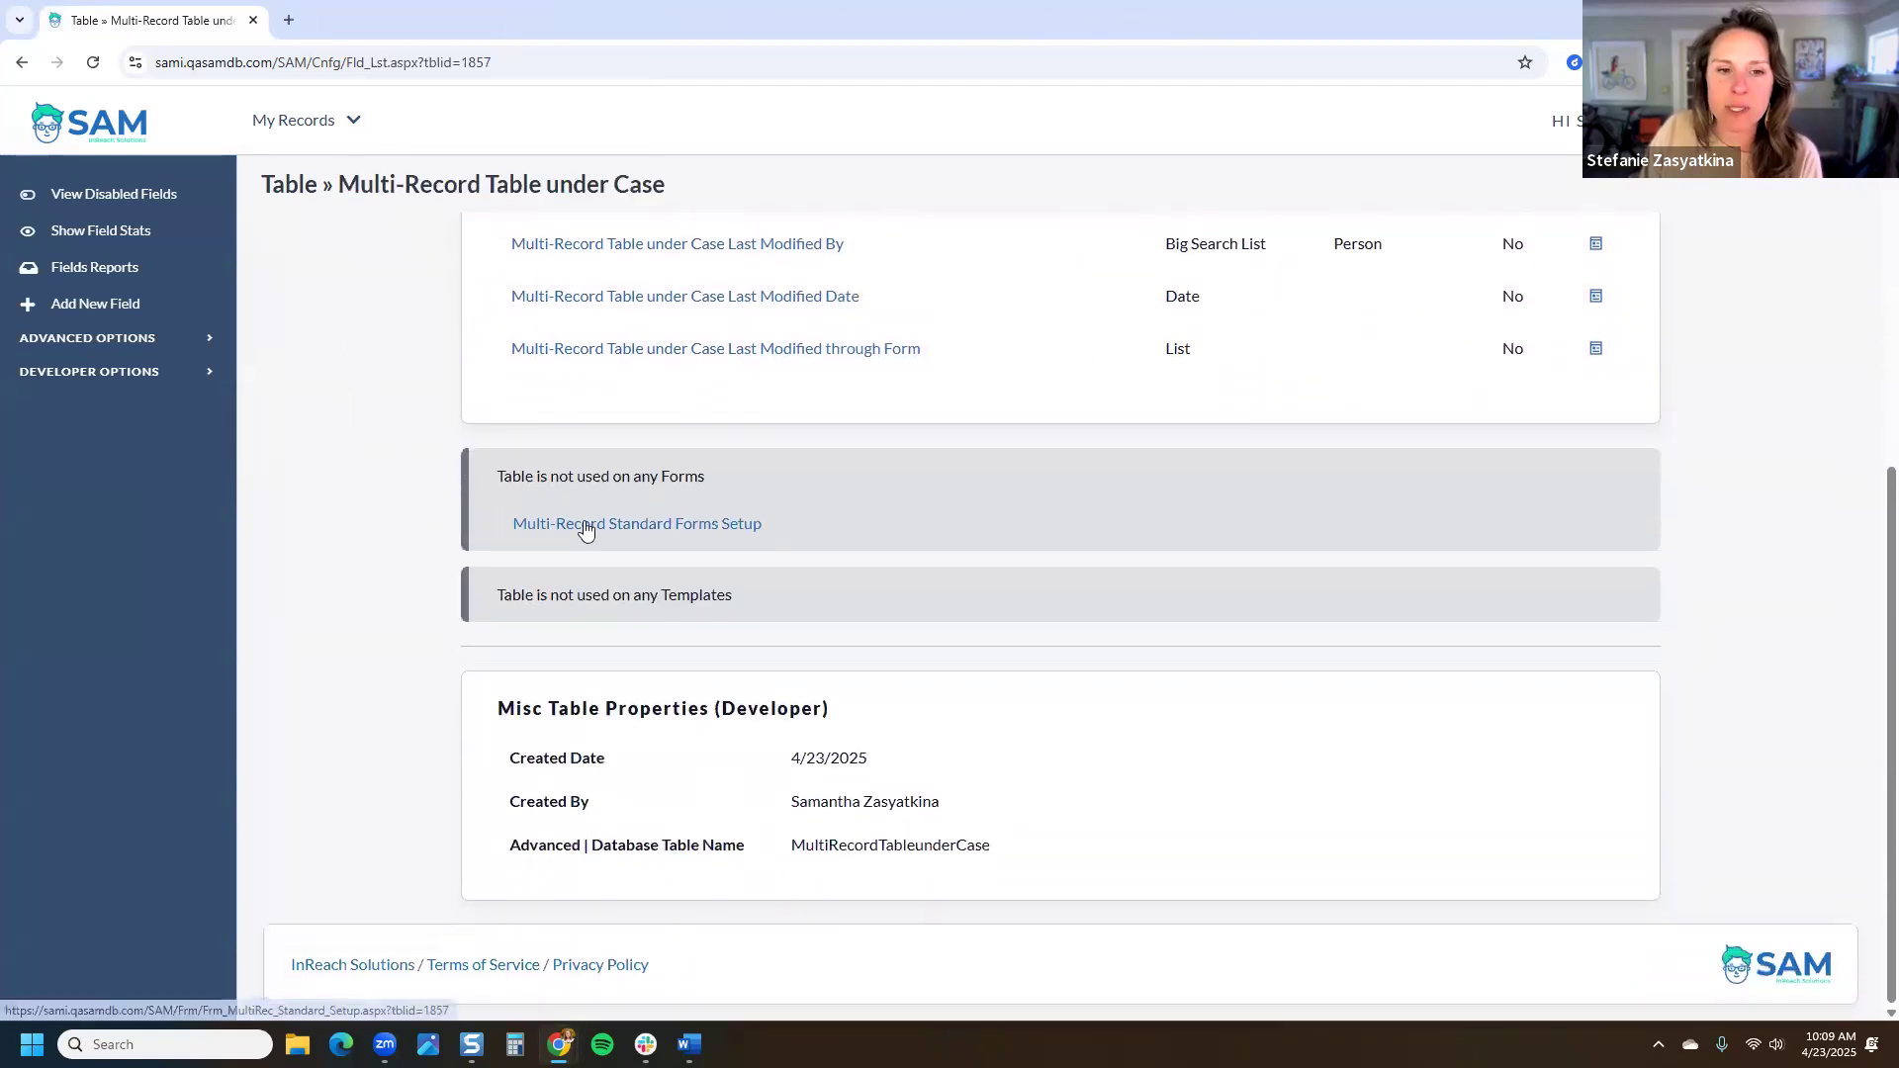
left_click(585, 526)
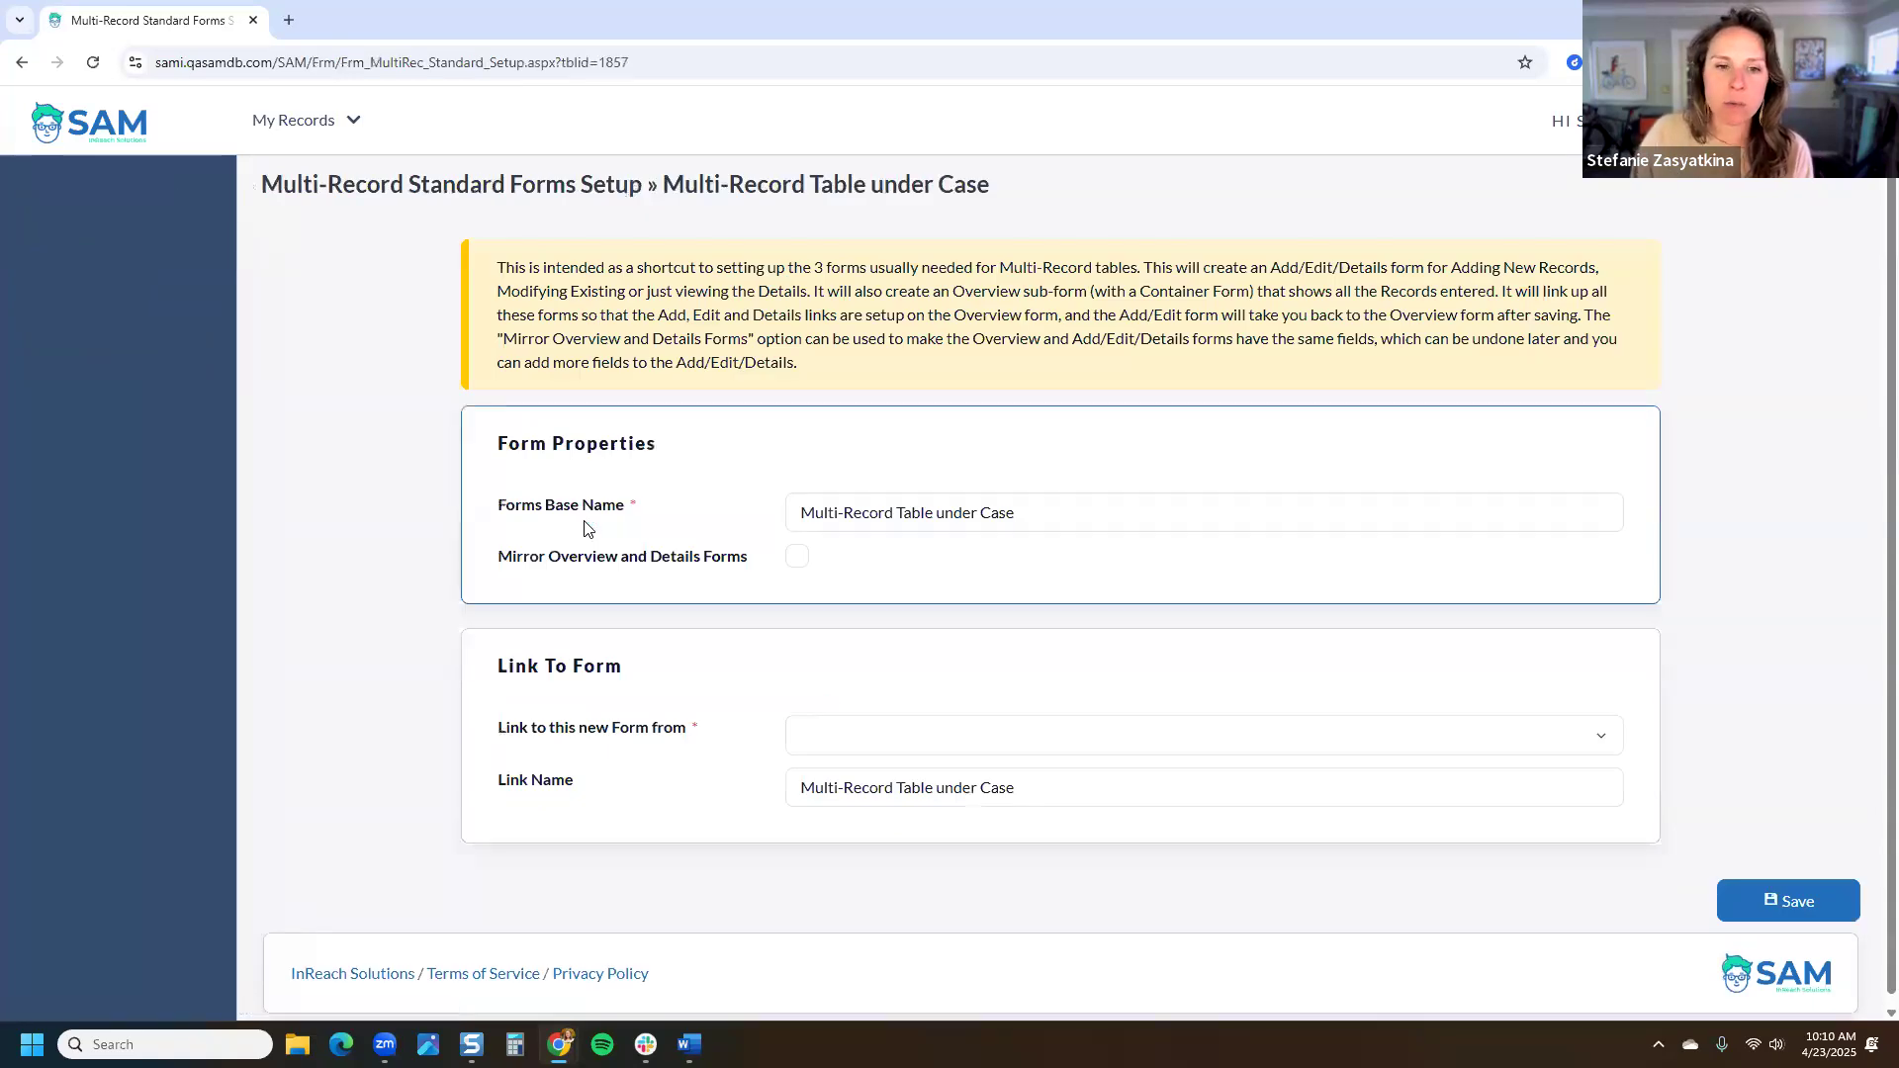
Step: Mirror the Overview and Details forms and link them from Cover Page | Domestic Family
left_click(795, 551)
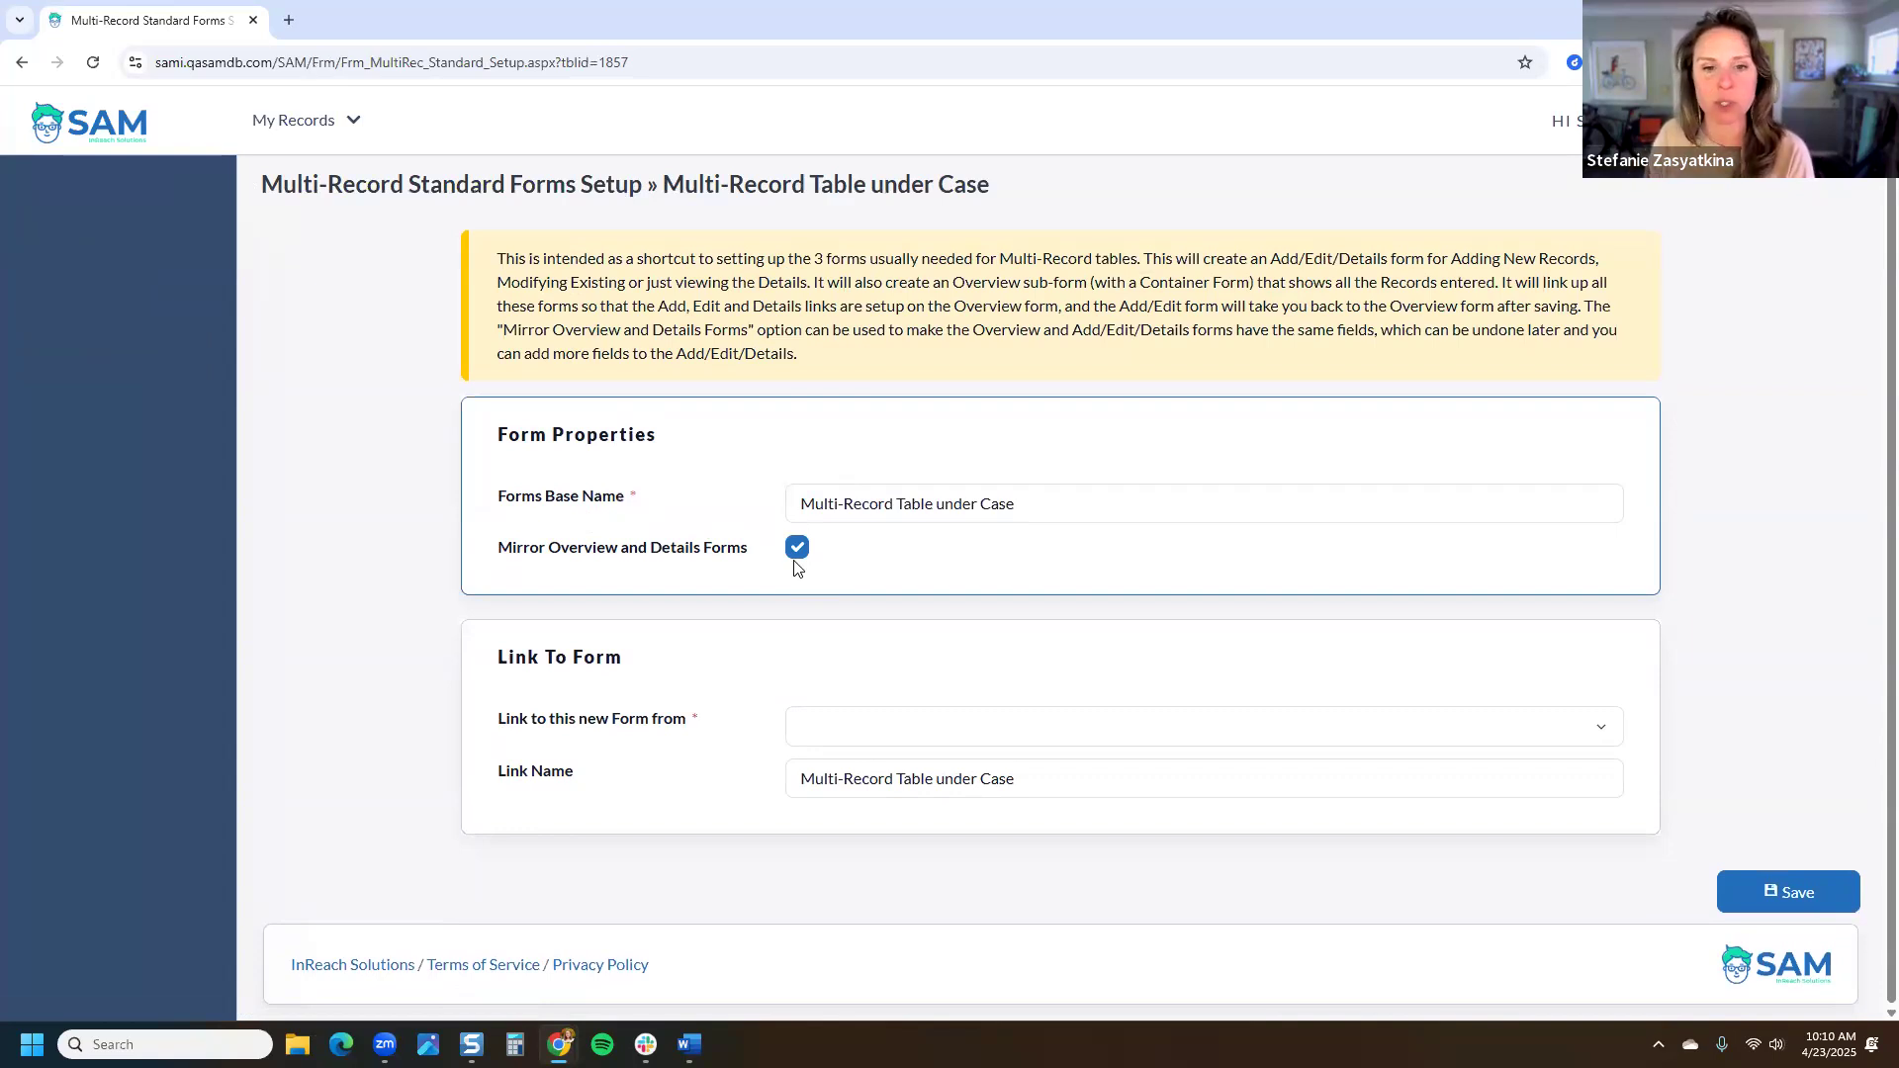
left_click(829, 736)
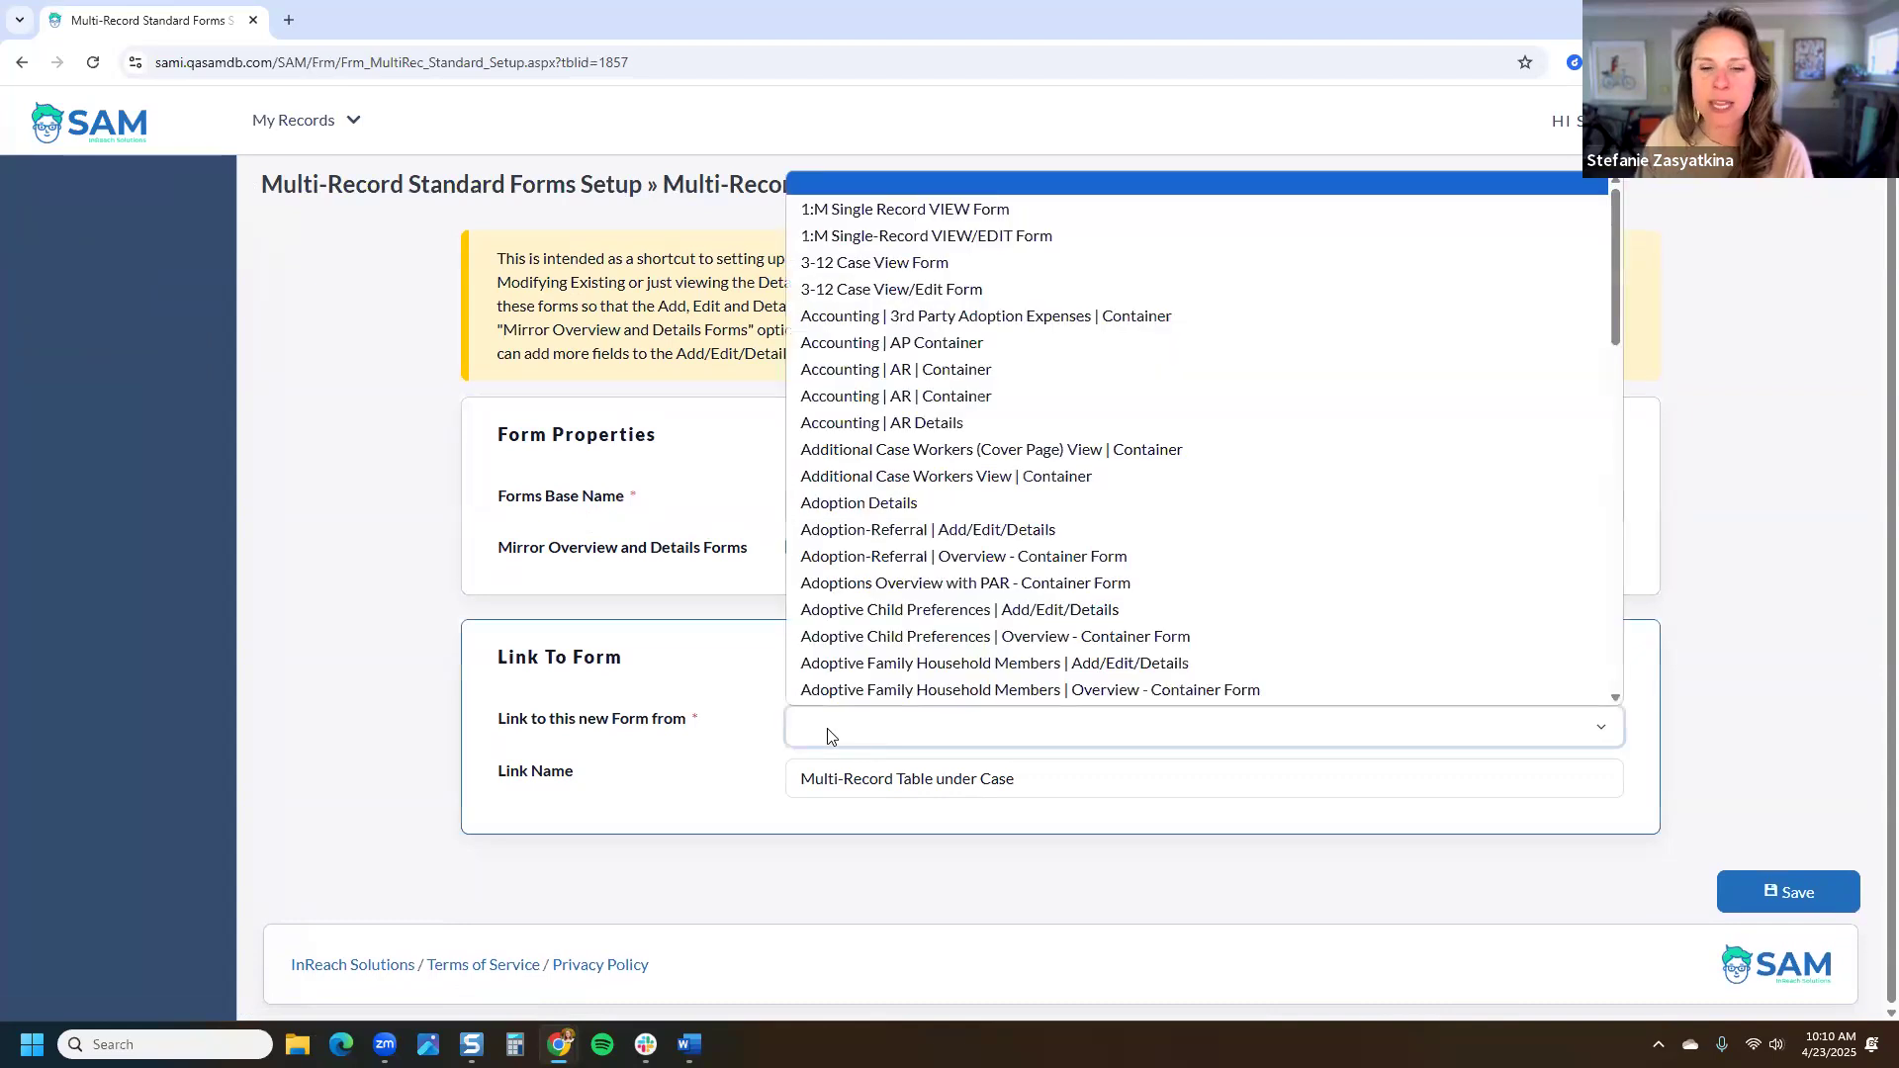
scroll(915, 484, "down", 15)
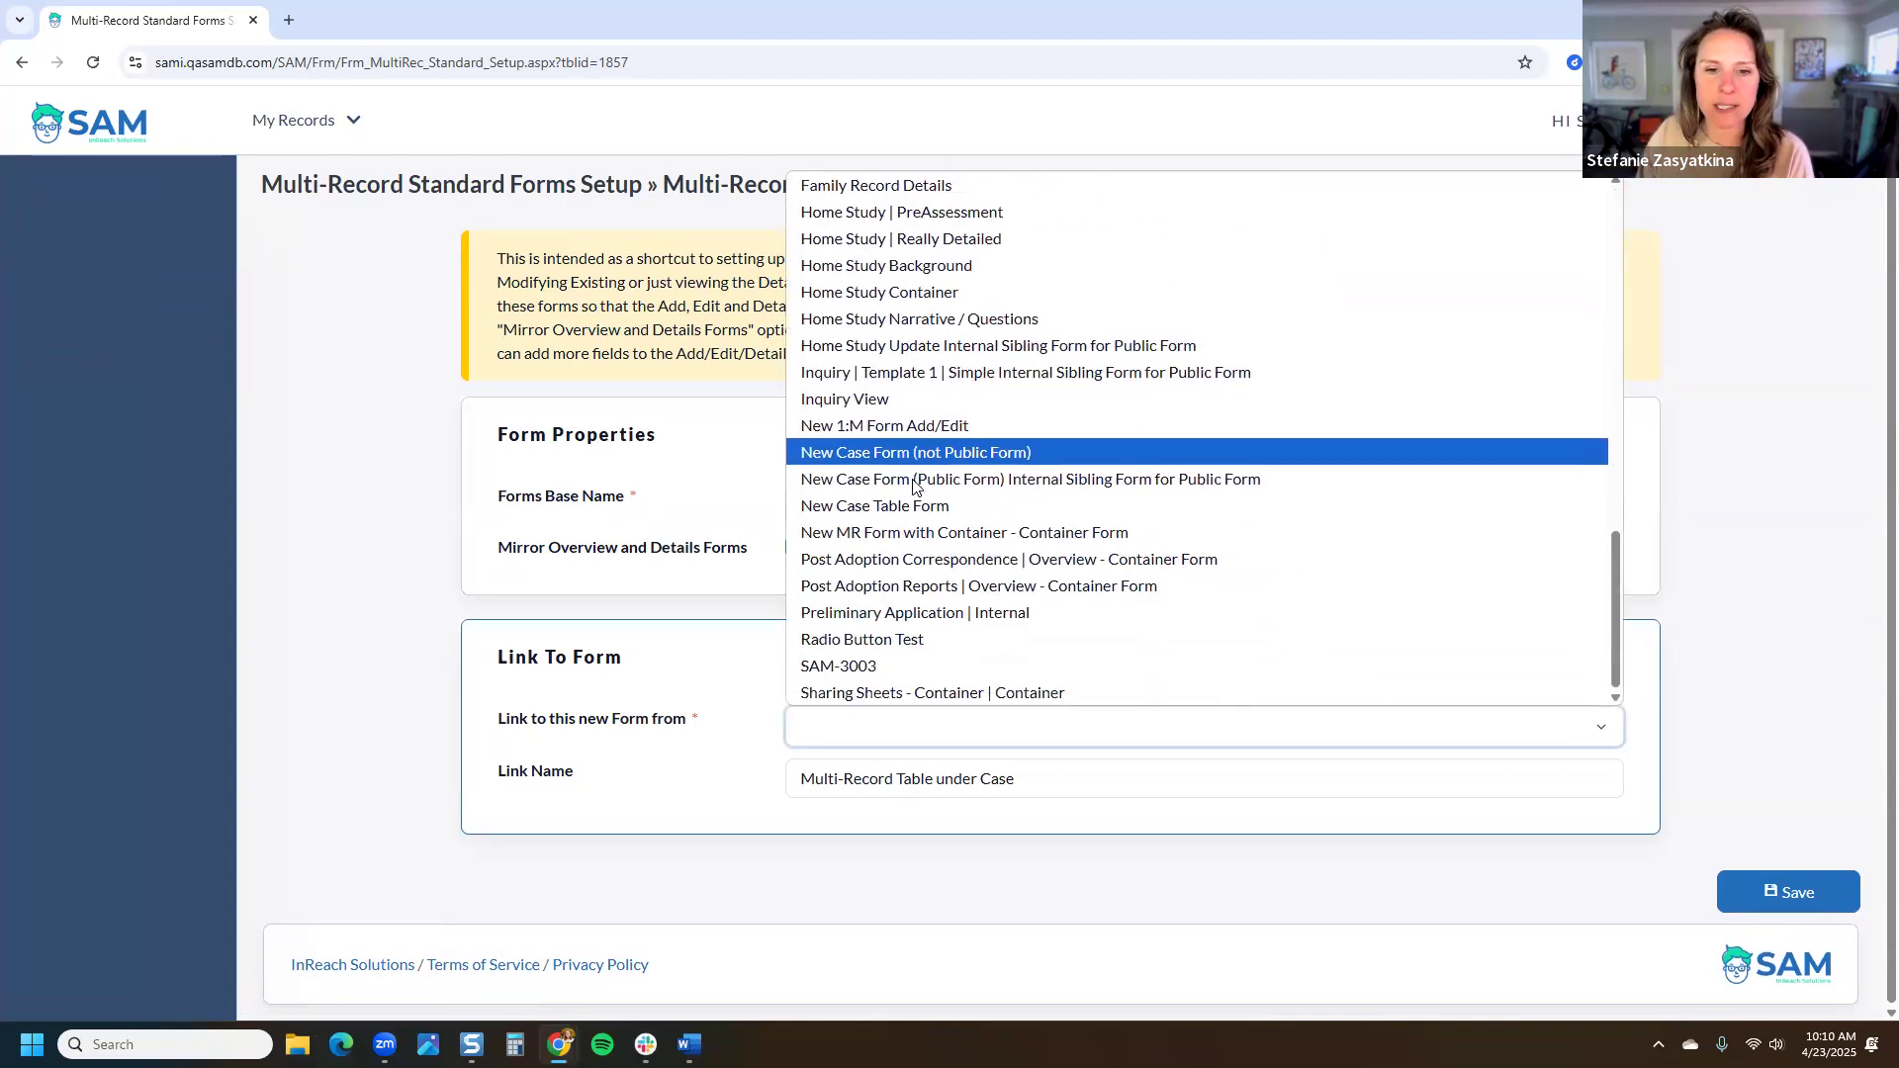
scroll(919, 499, "up", 5)
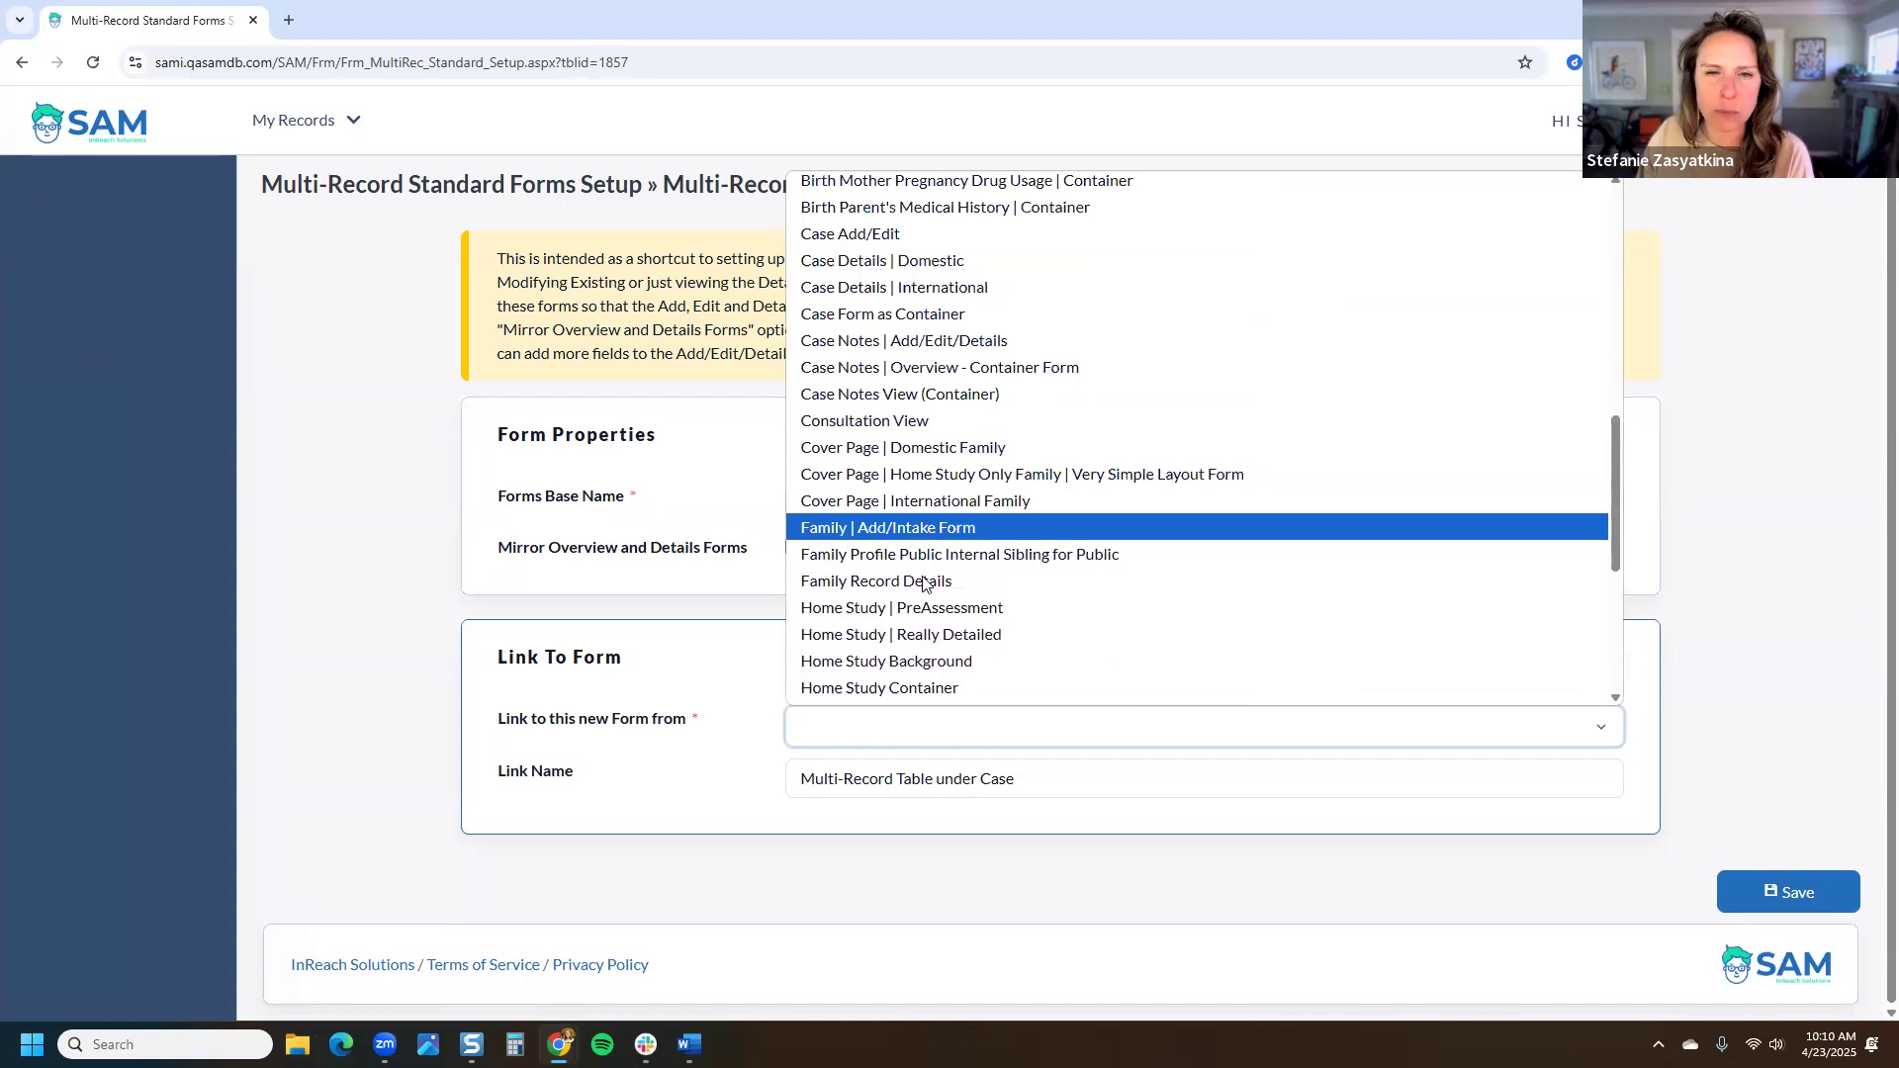
scroll(924, 554, "up", 3)
scroll(935, 524, "up", 2)
scroll(935, 395, "down", 5)
left_click(920, 447)
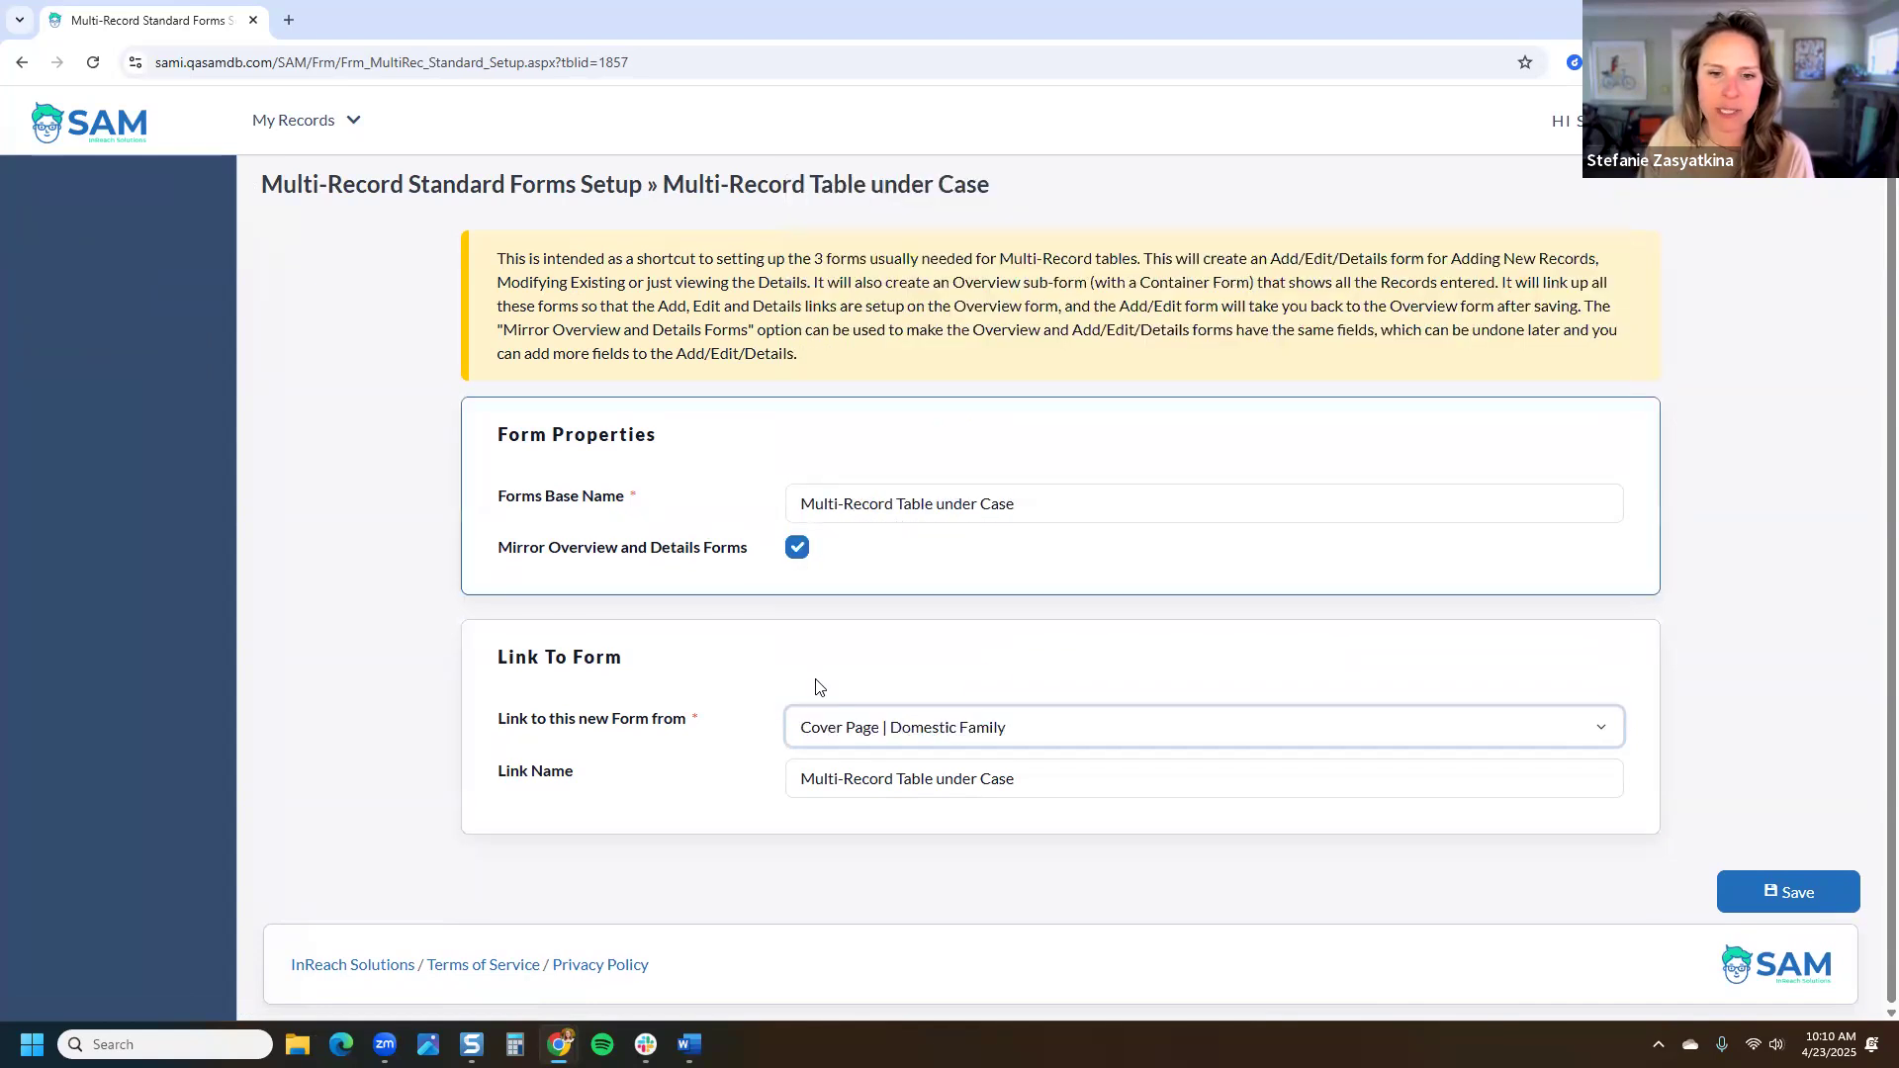
left_click(748, 752)
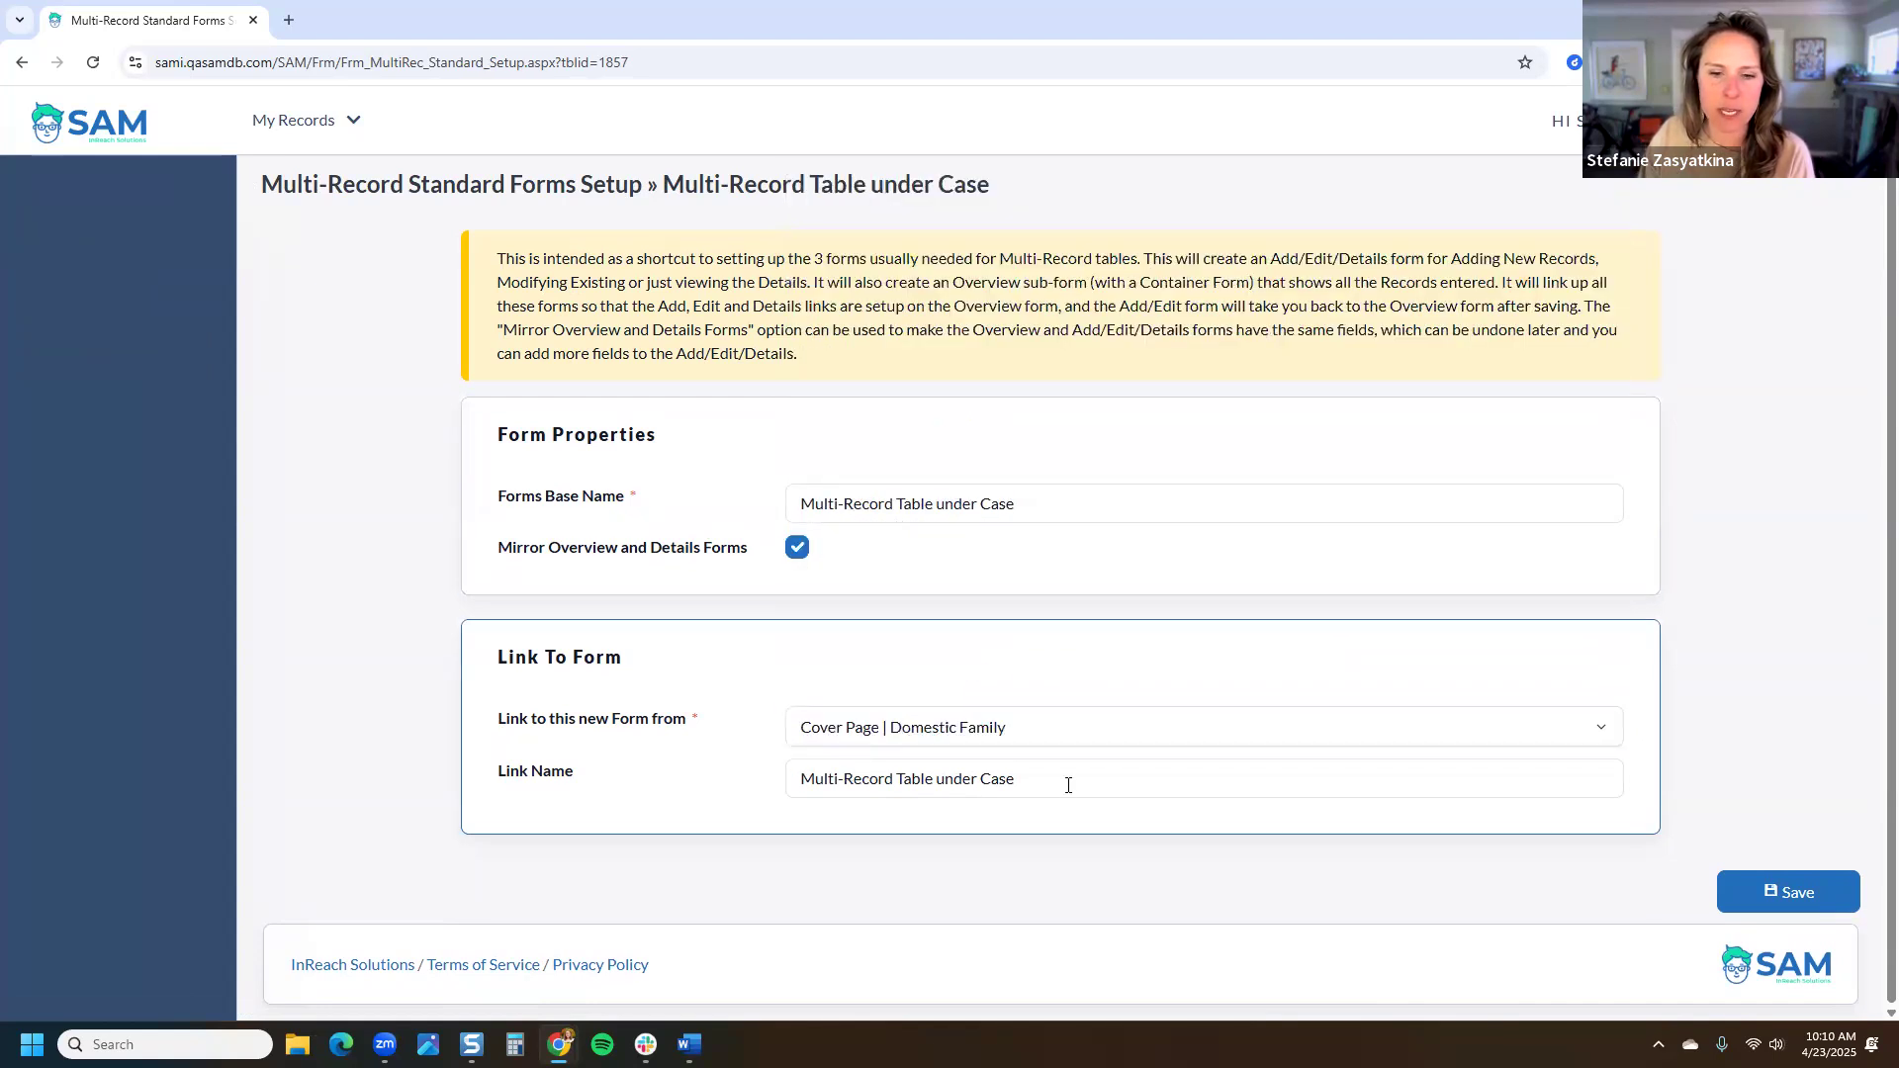
Step: Replace the Link Name with 'SAM Talks Multi-Record Form'
triple_click(827, 791)
left_click_drag(1029, 778, 797, 783)
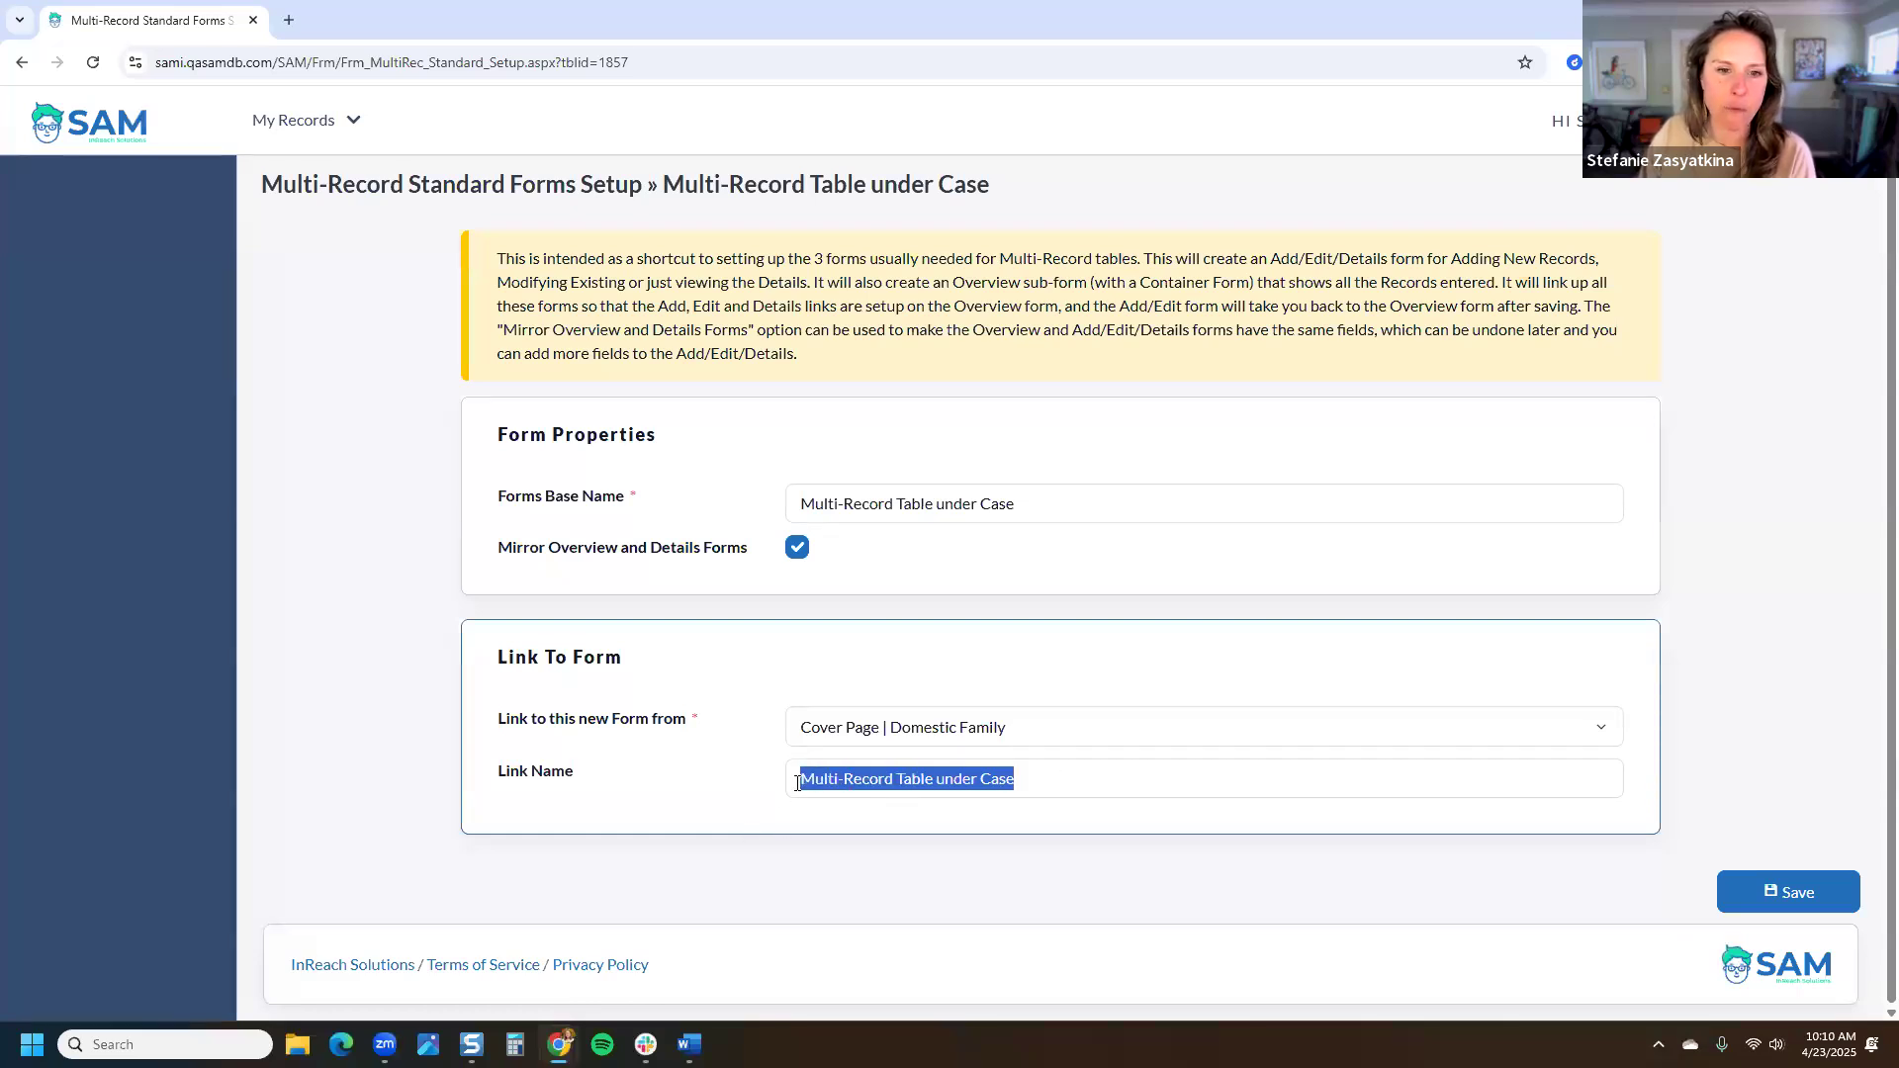
left_click_drag(1102, 776, 786, 792)
type("S")
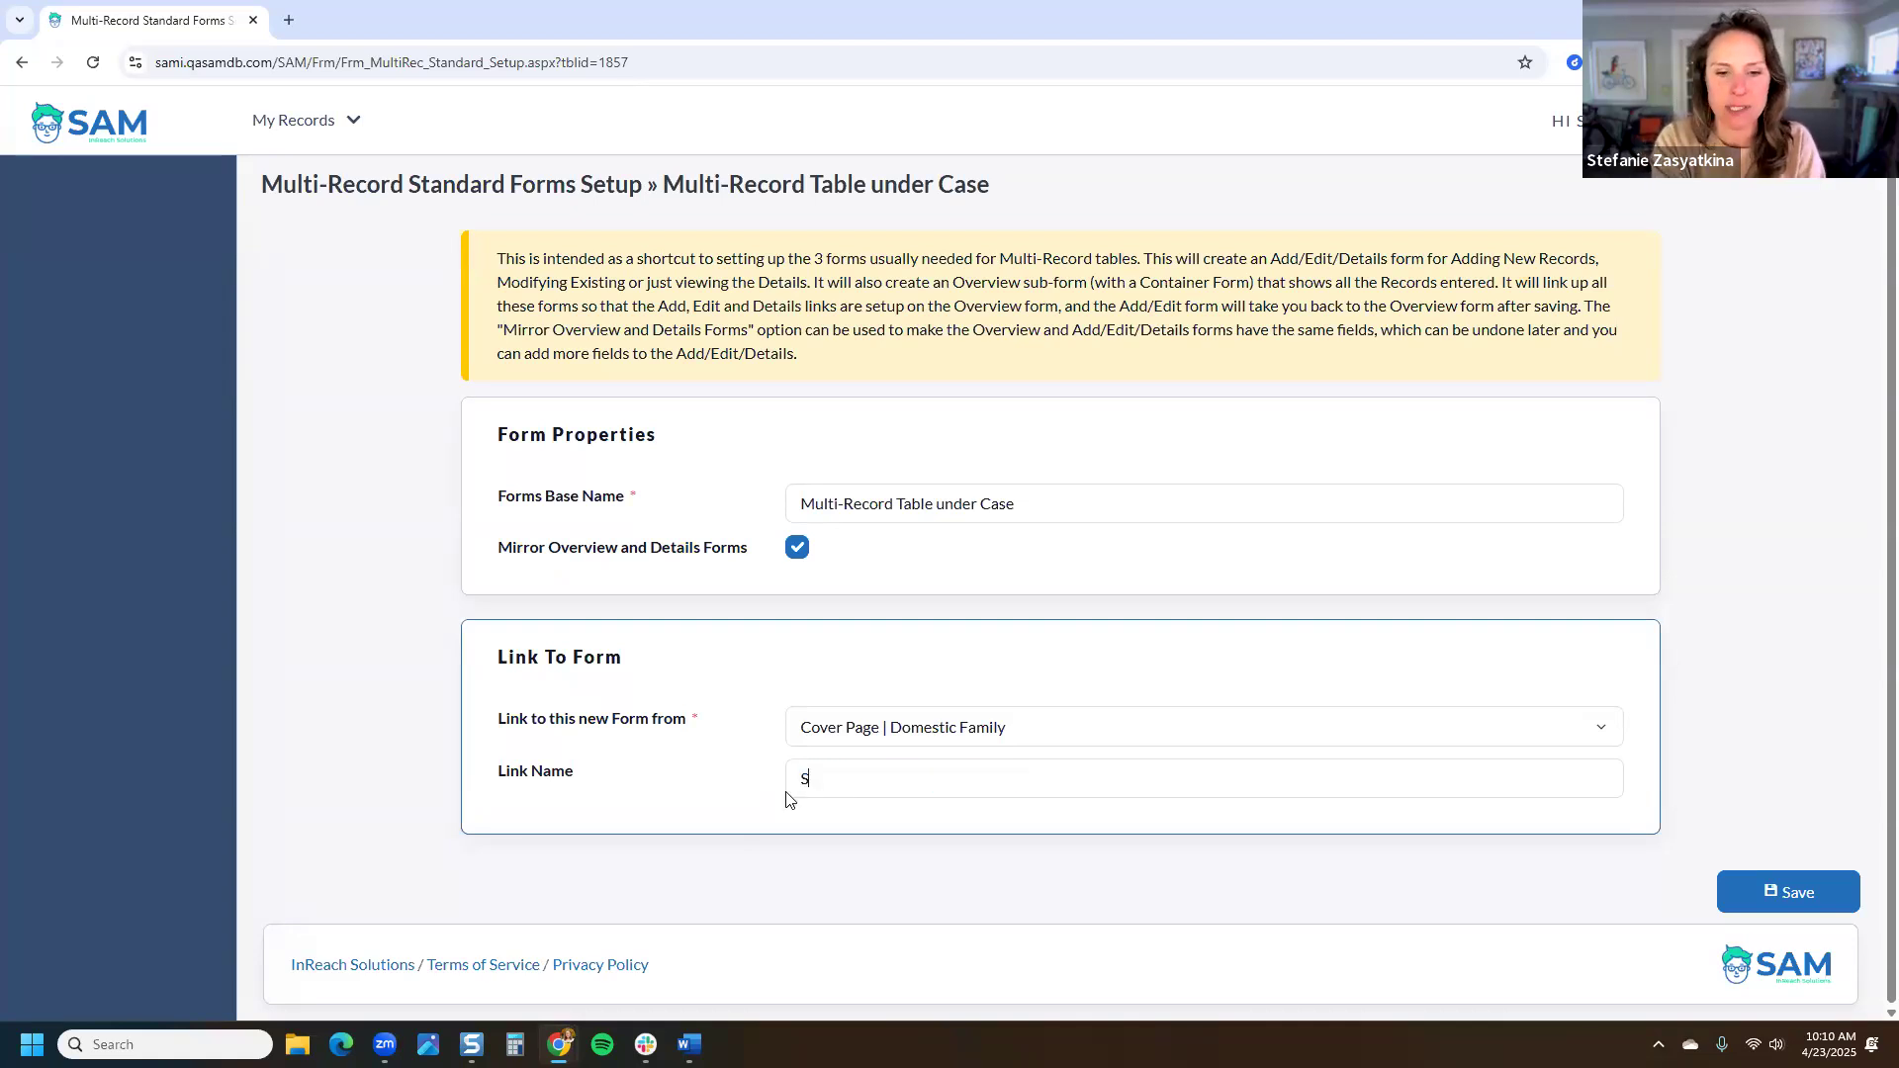
type("AM Talks Multip")
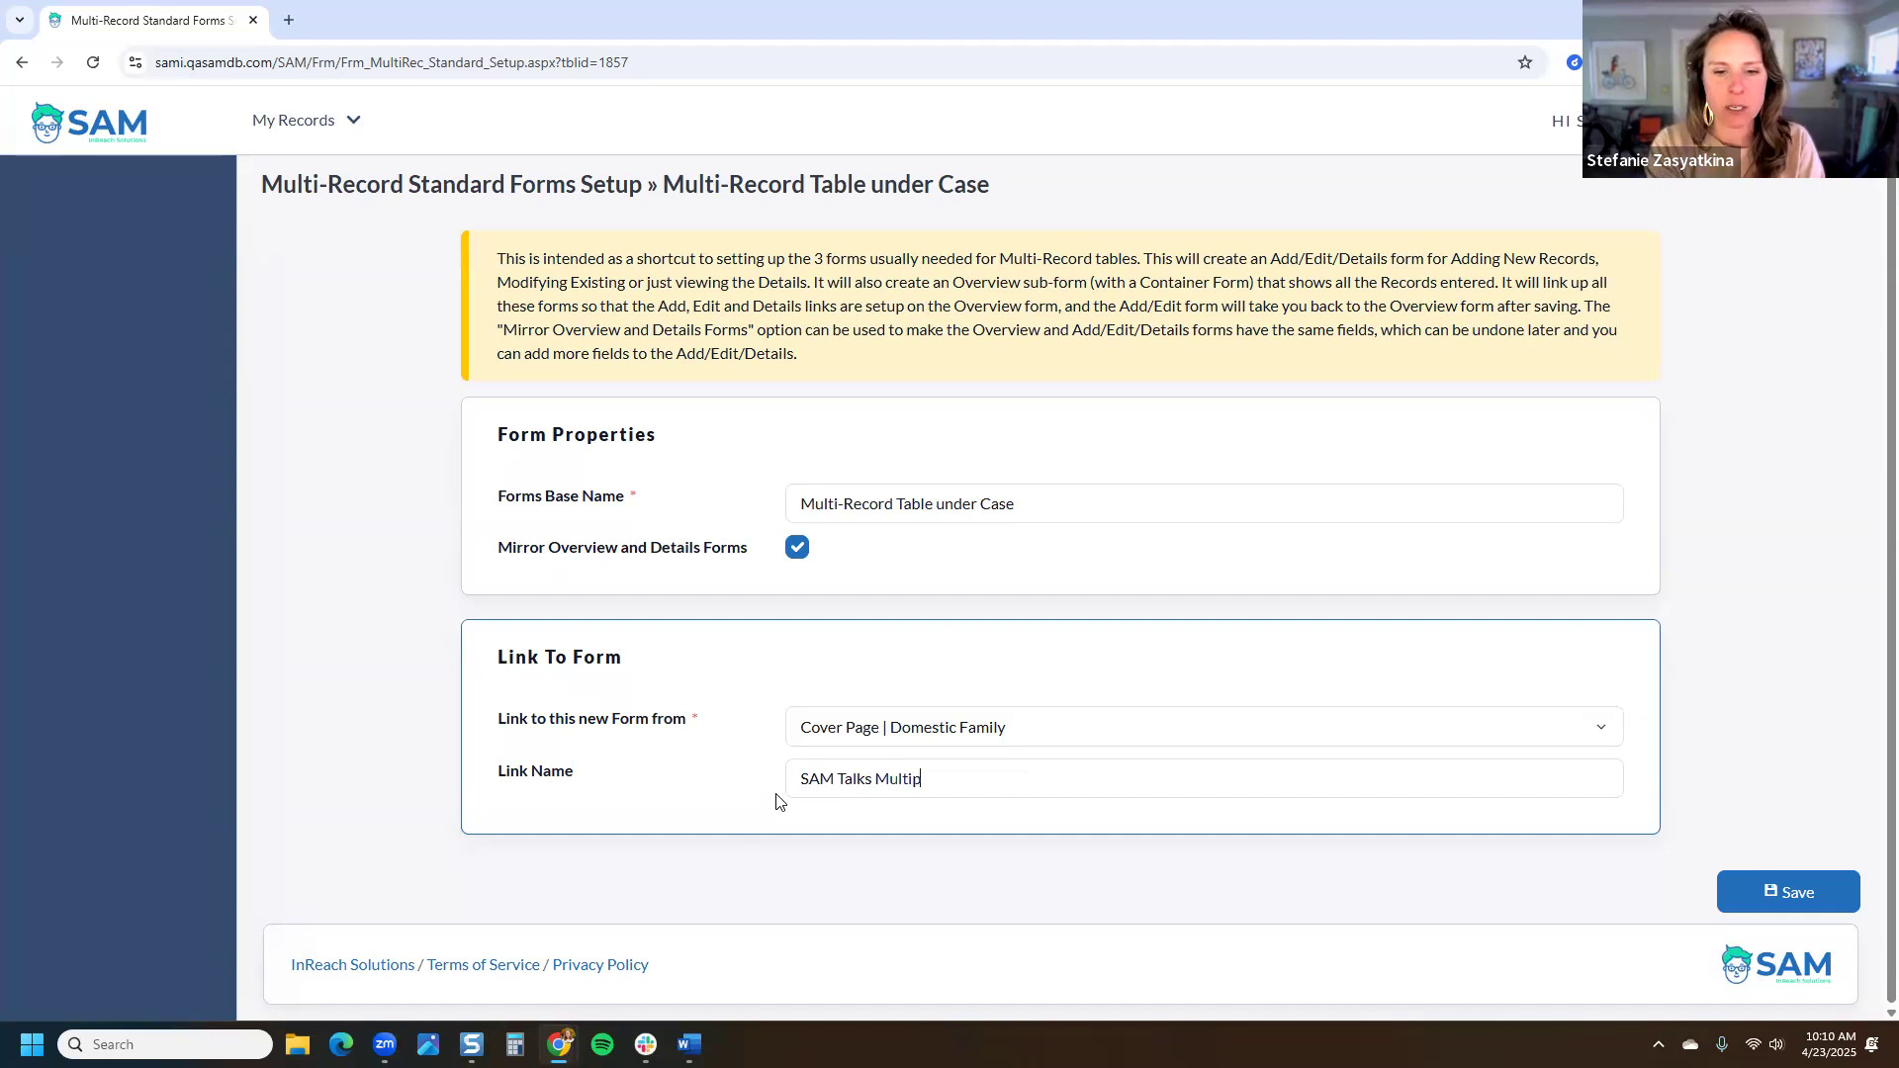
key("BackSpace")
type("-R")
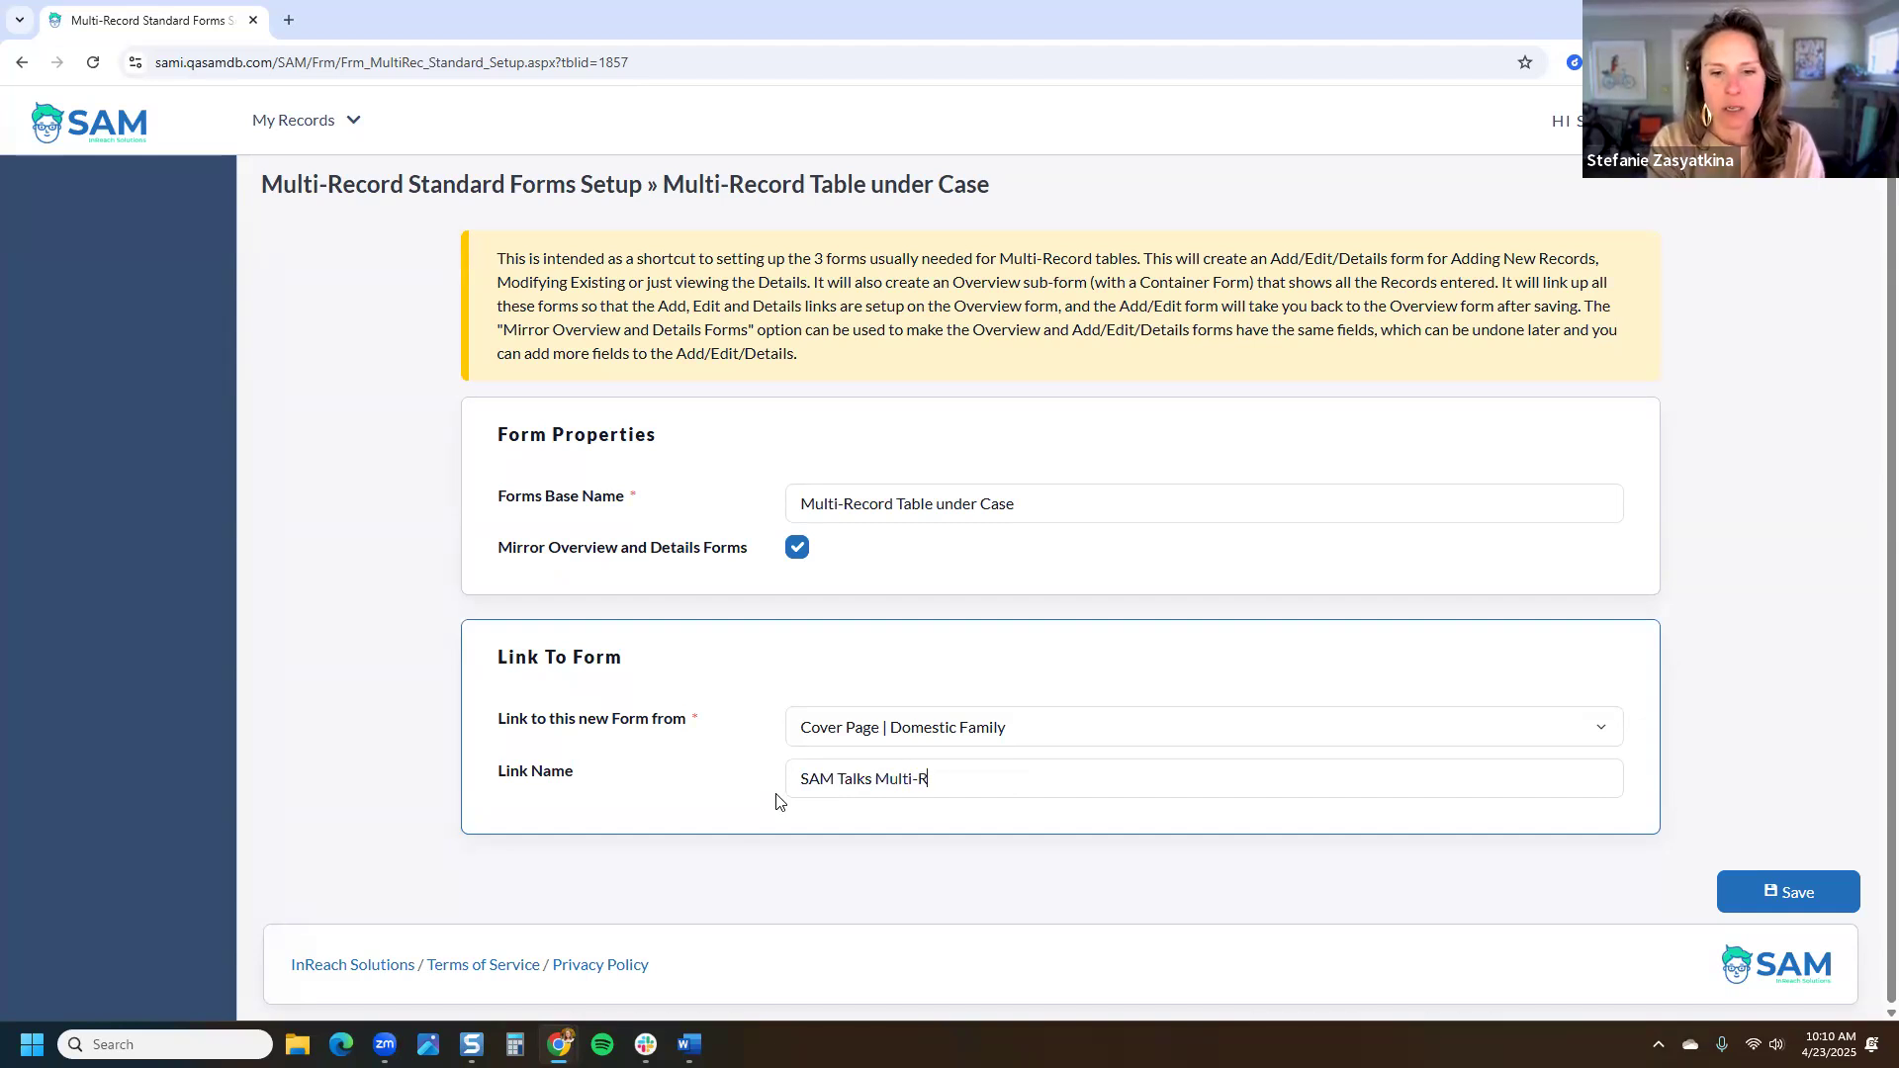
type("ecord Form")
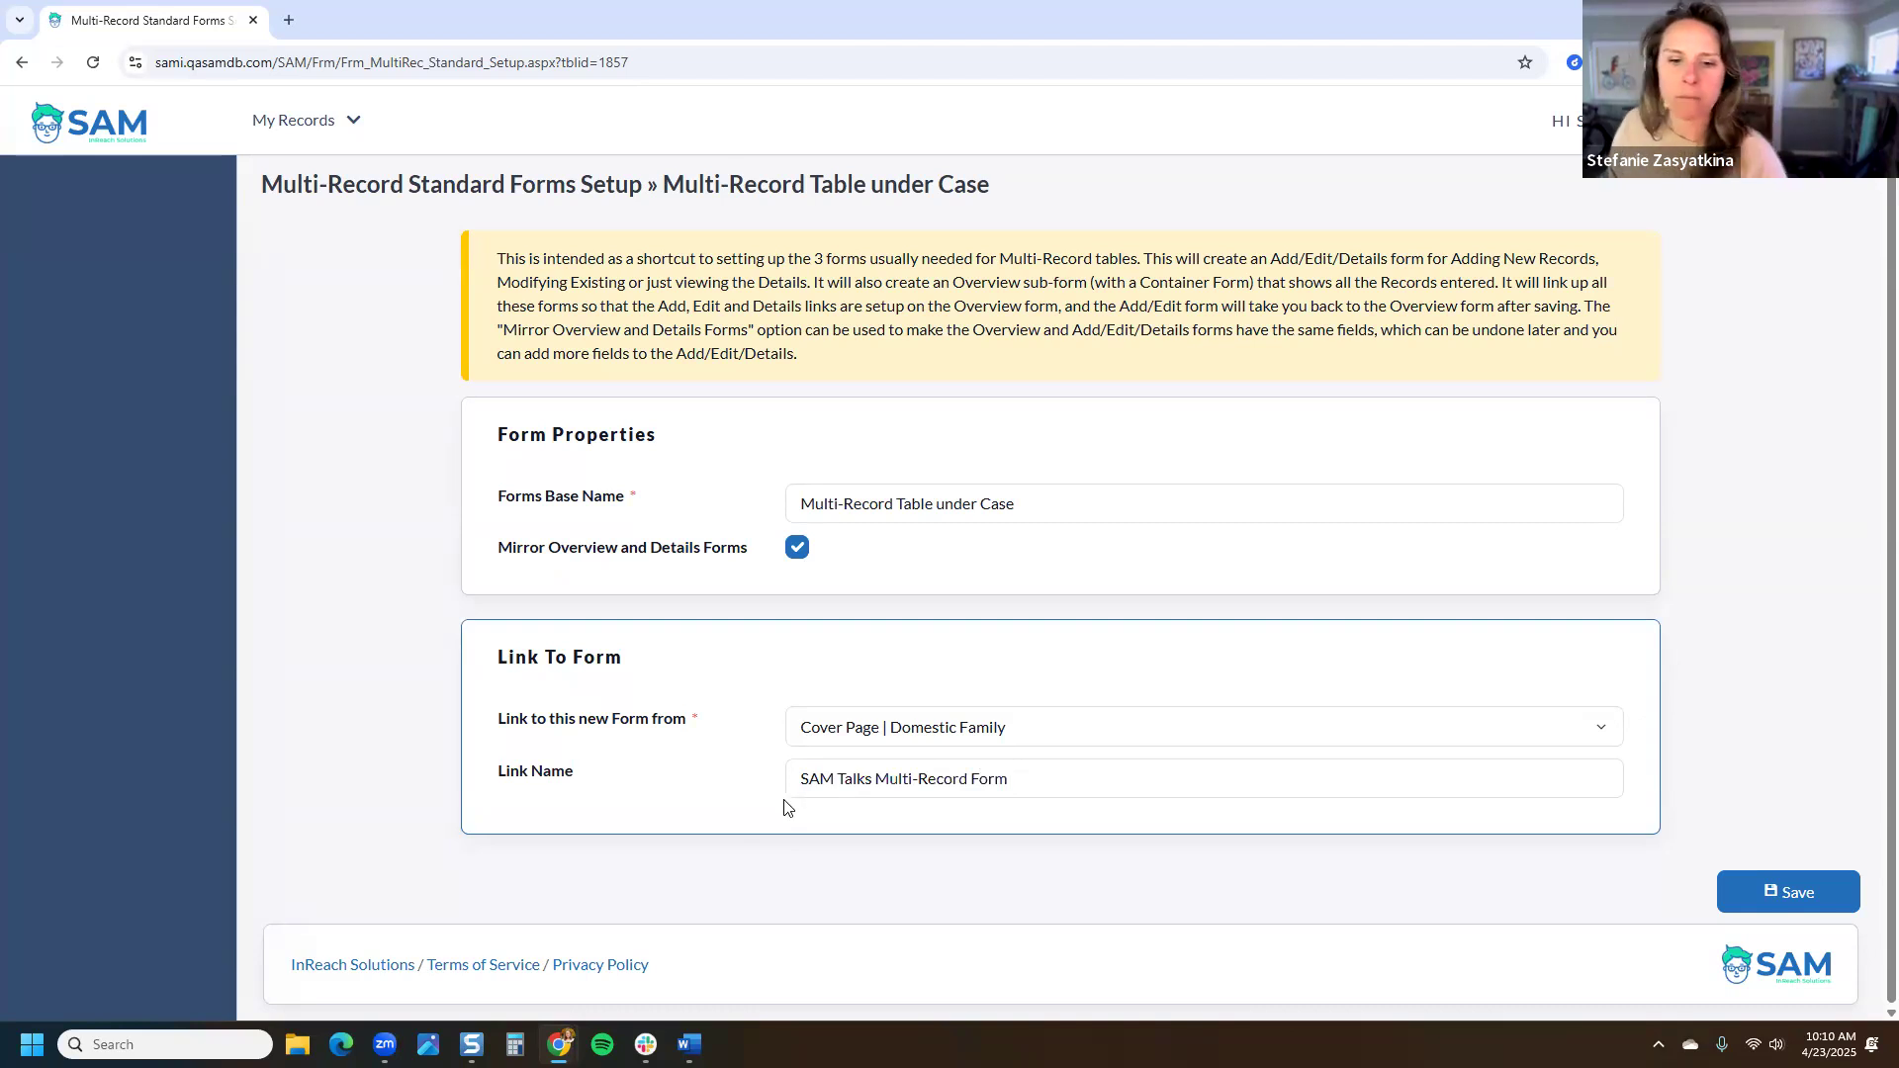
Step: Save the multi-record forms setup and review the new form's title and Family - Case usage path
left_click(1823, 890)
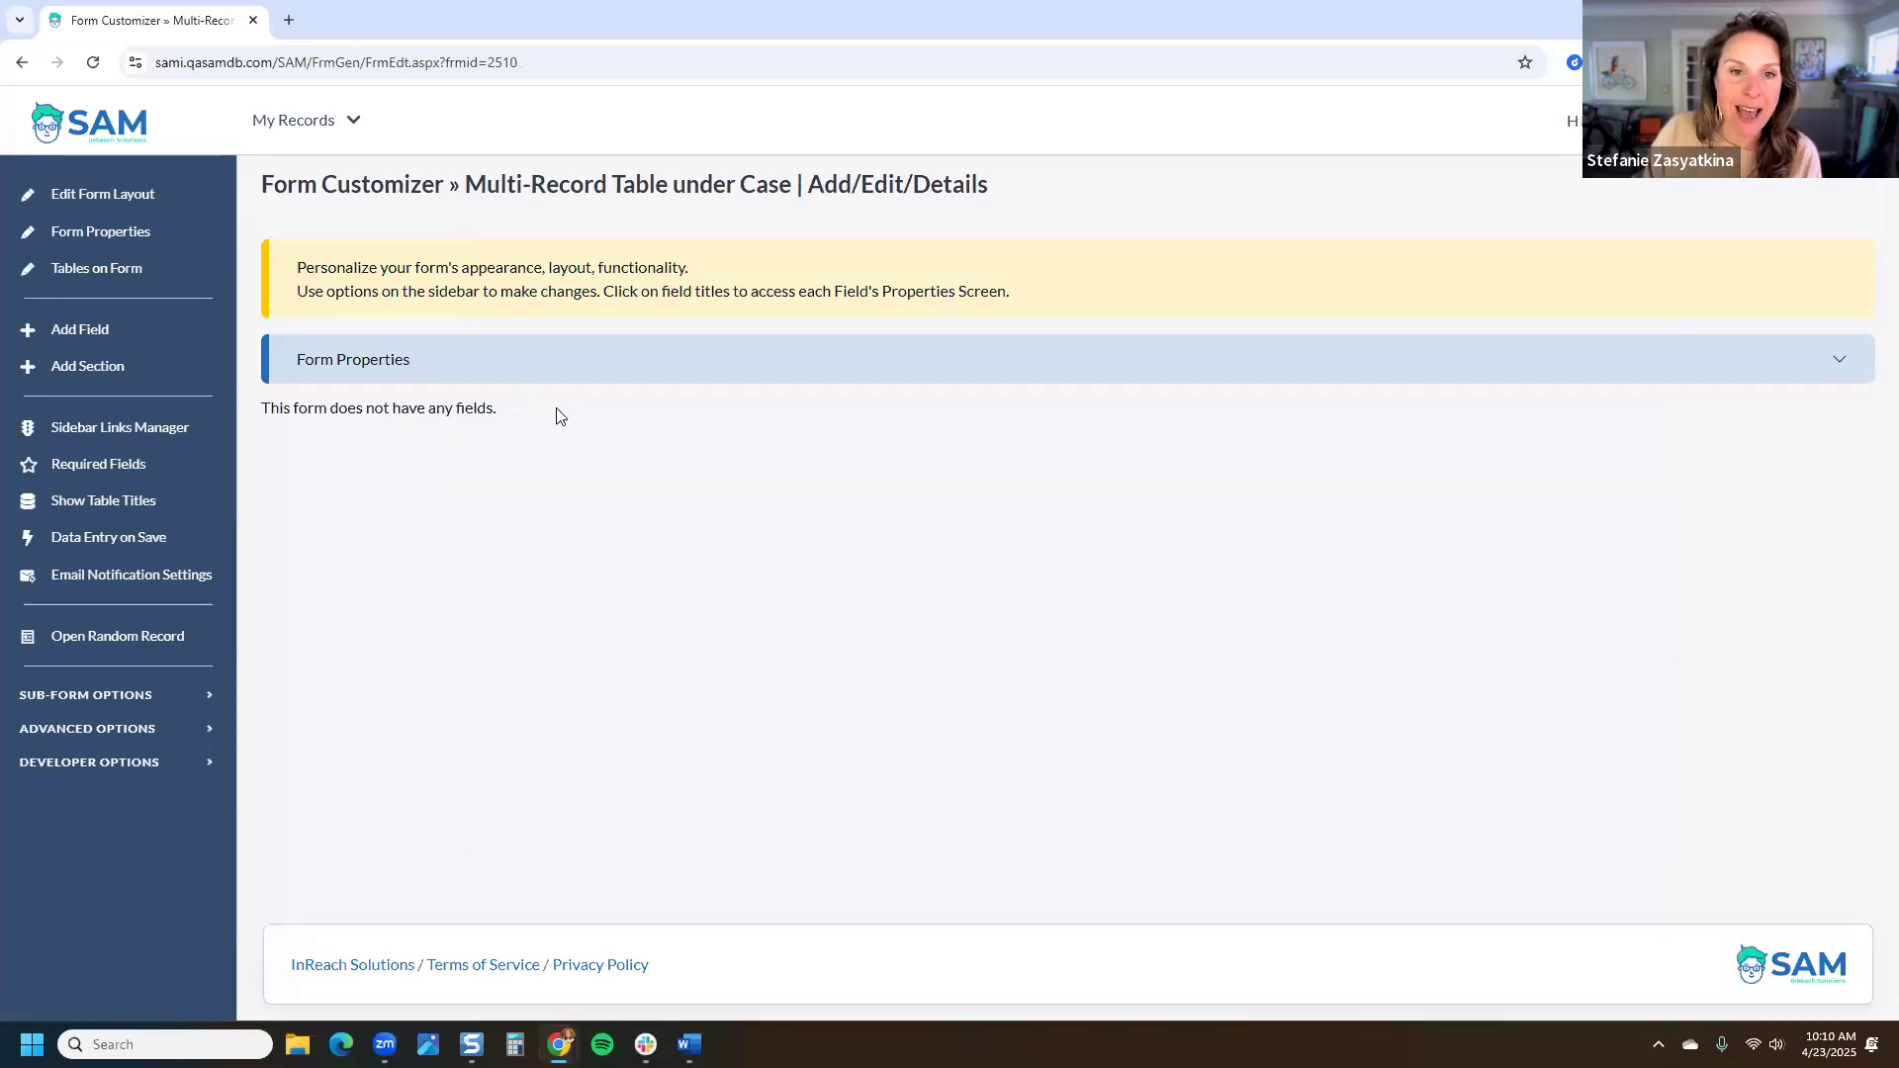
left_click_drag(1036, 188, 469, 190)
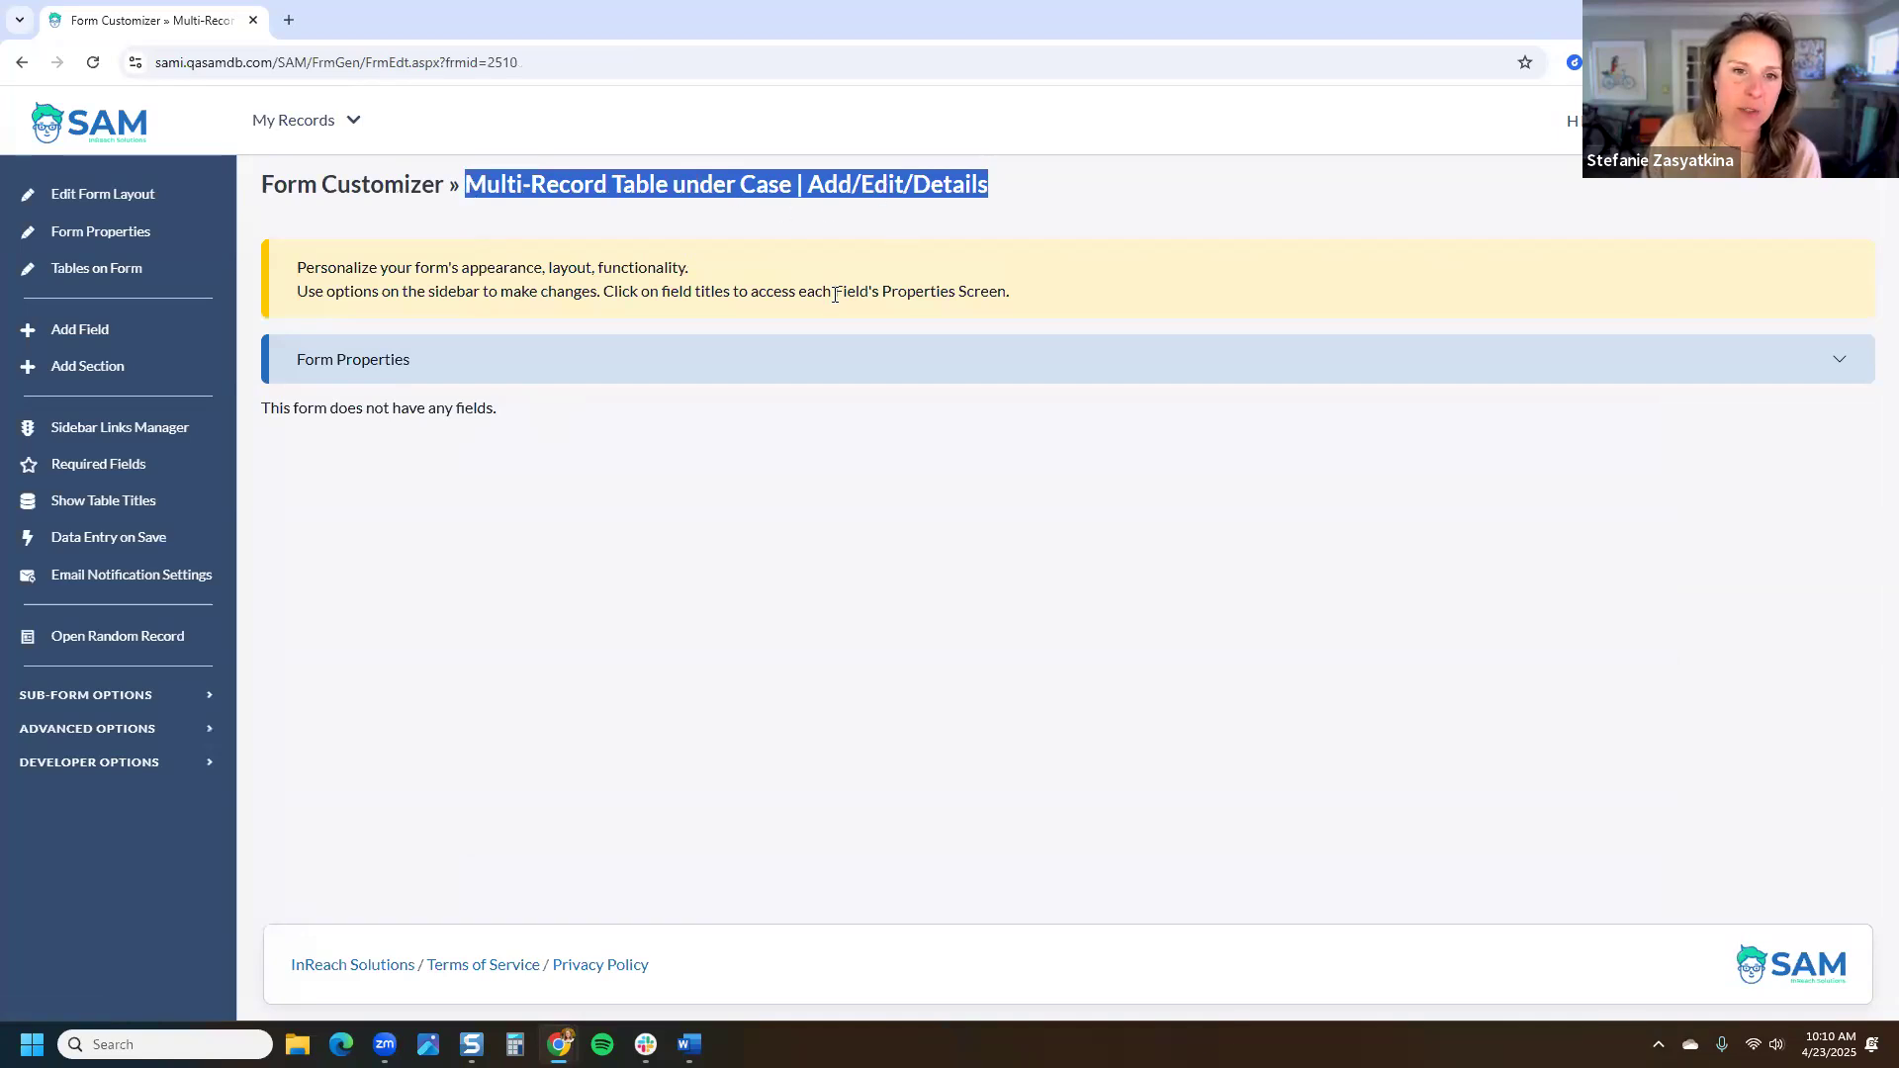
left_click(840, 359)
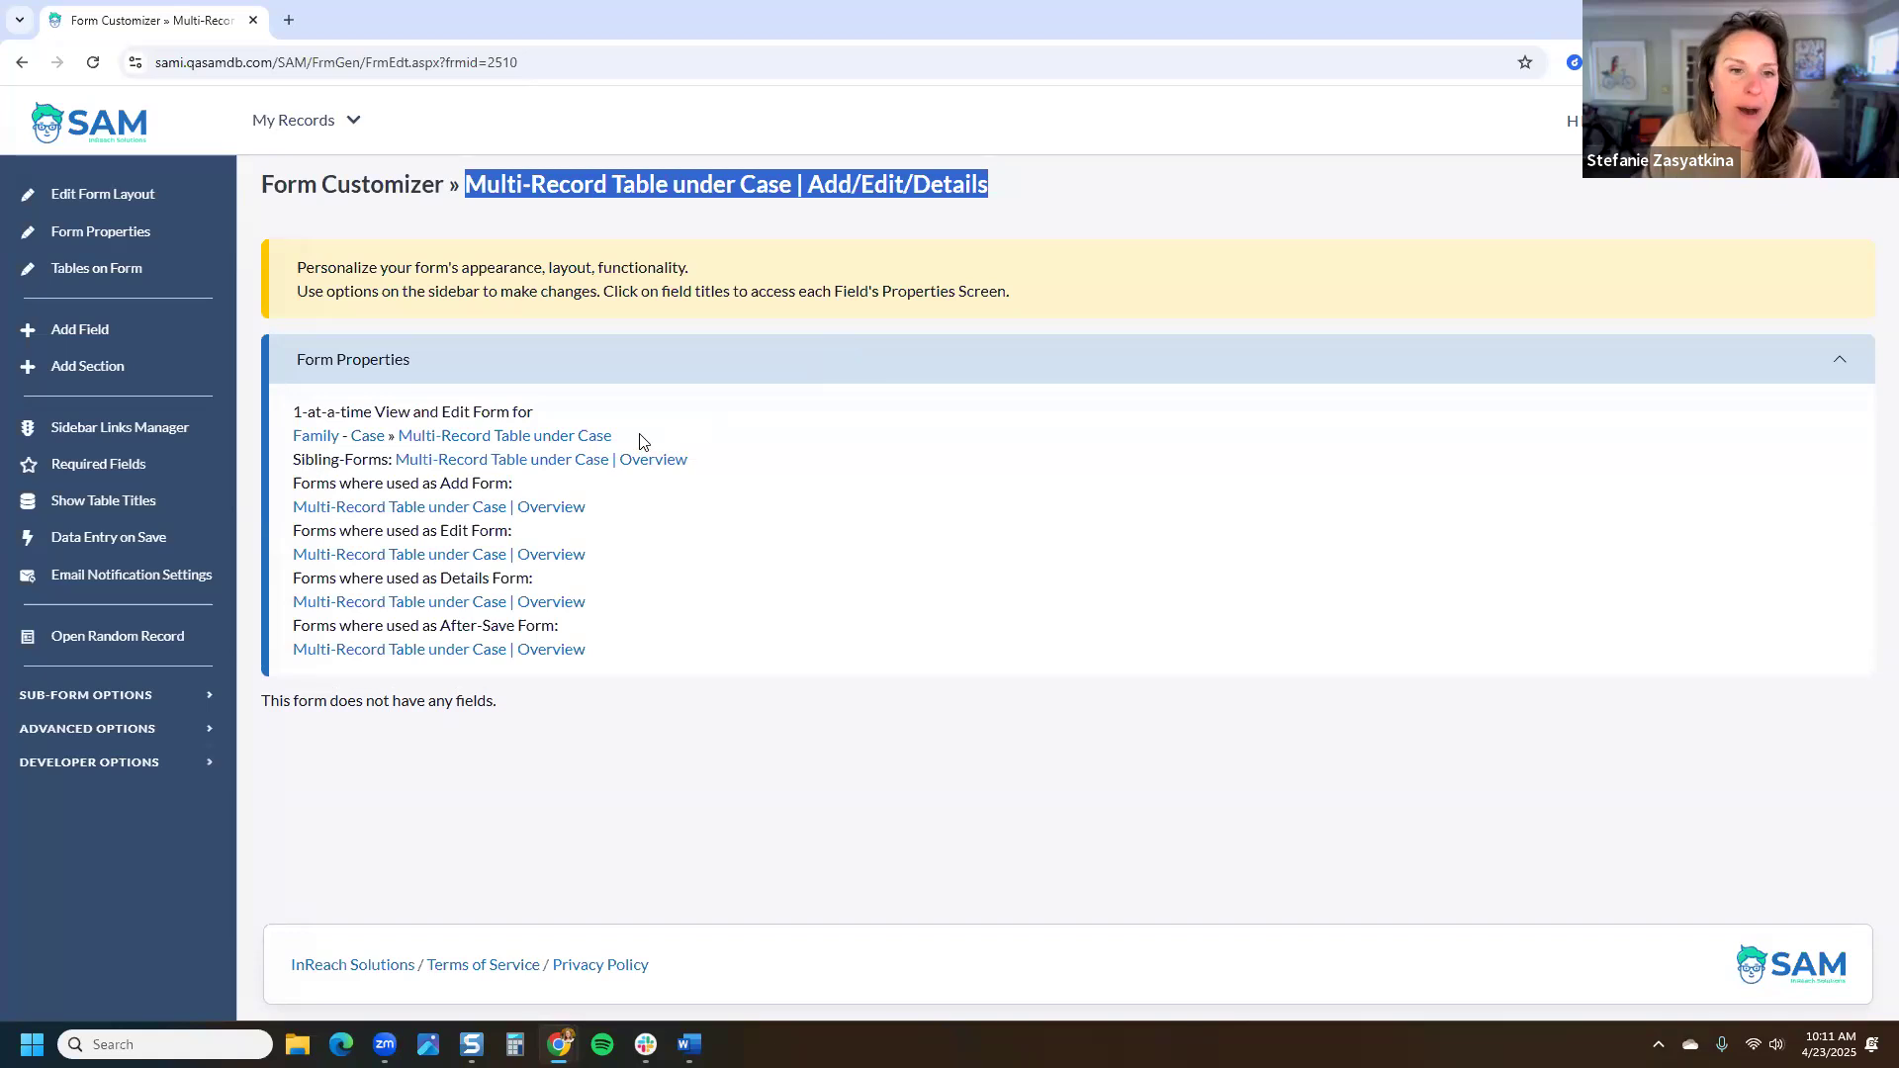
left_click_drag(634, 436, 290, 421)
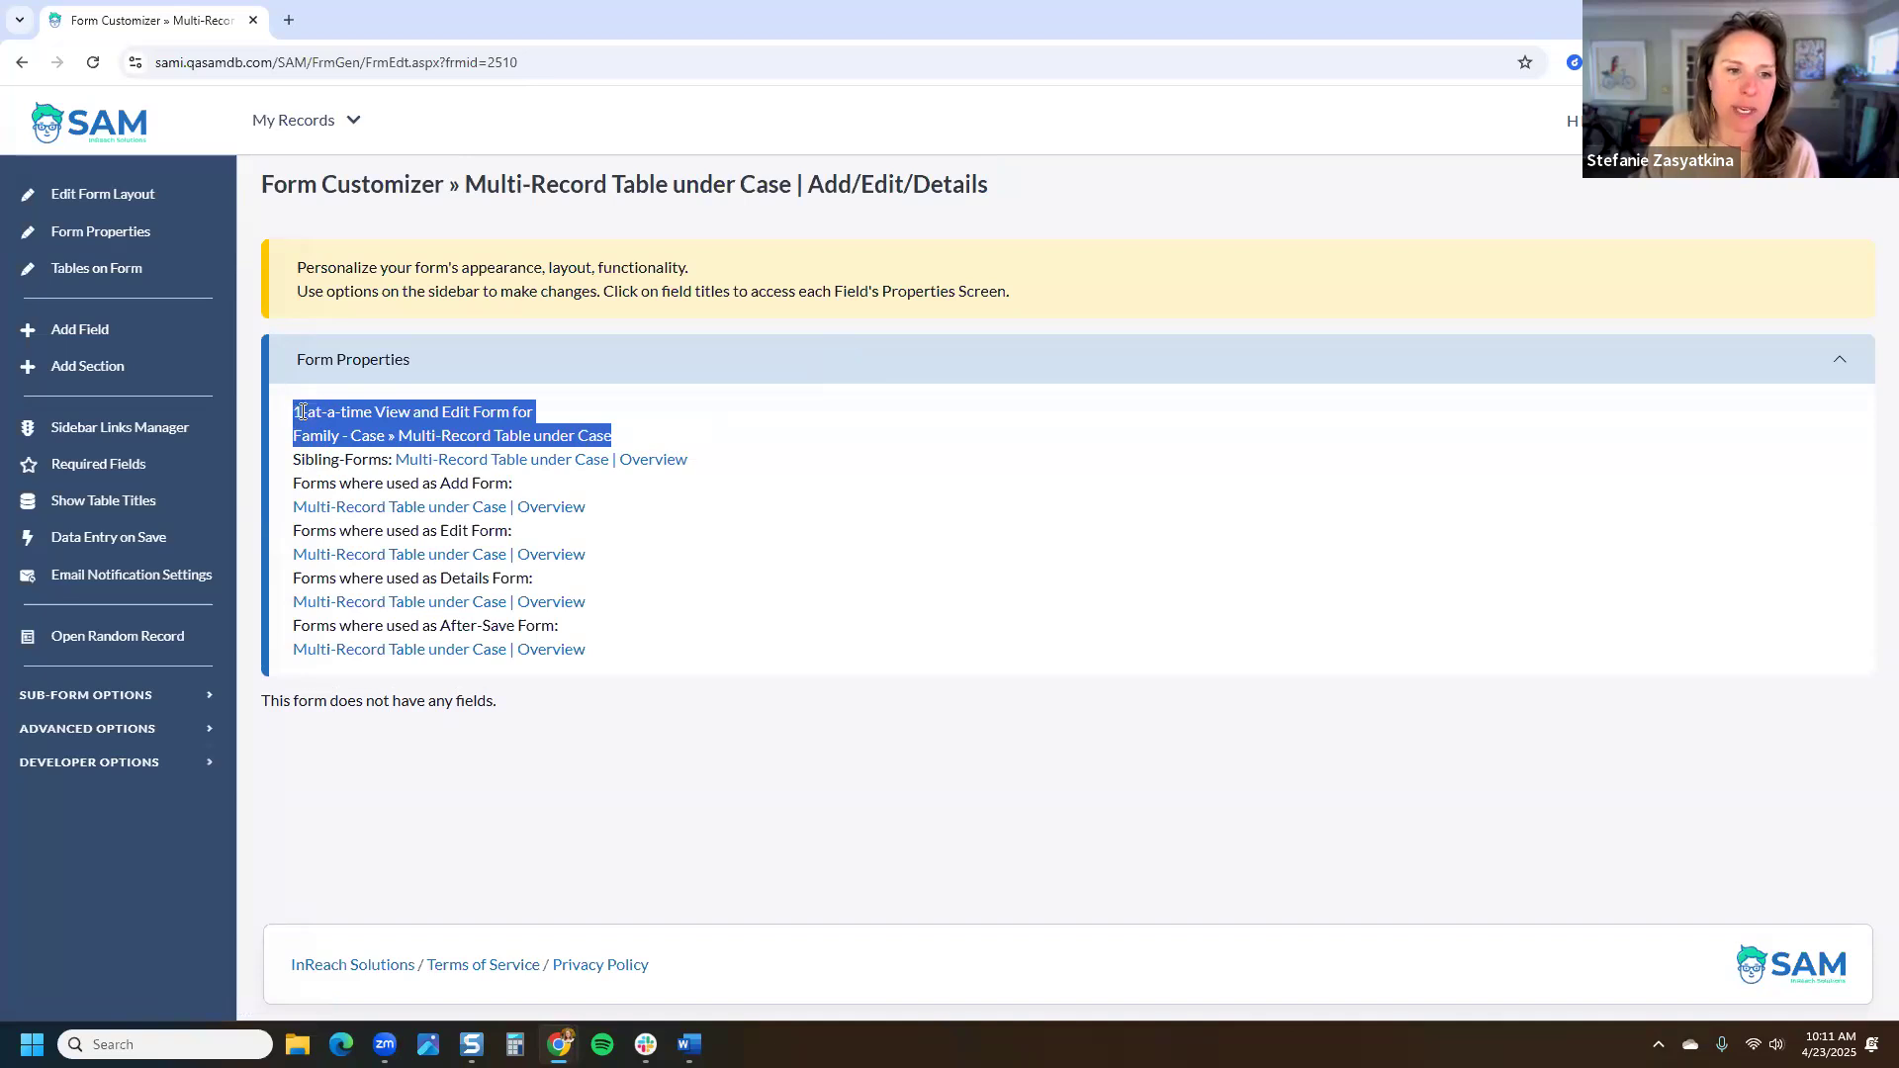
Step: Note the 1-at-a-time View and Edit Form wording, then open the Overview sibling form in a new tab
left_click(287, 413)
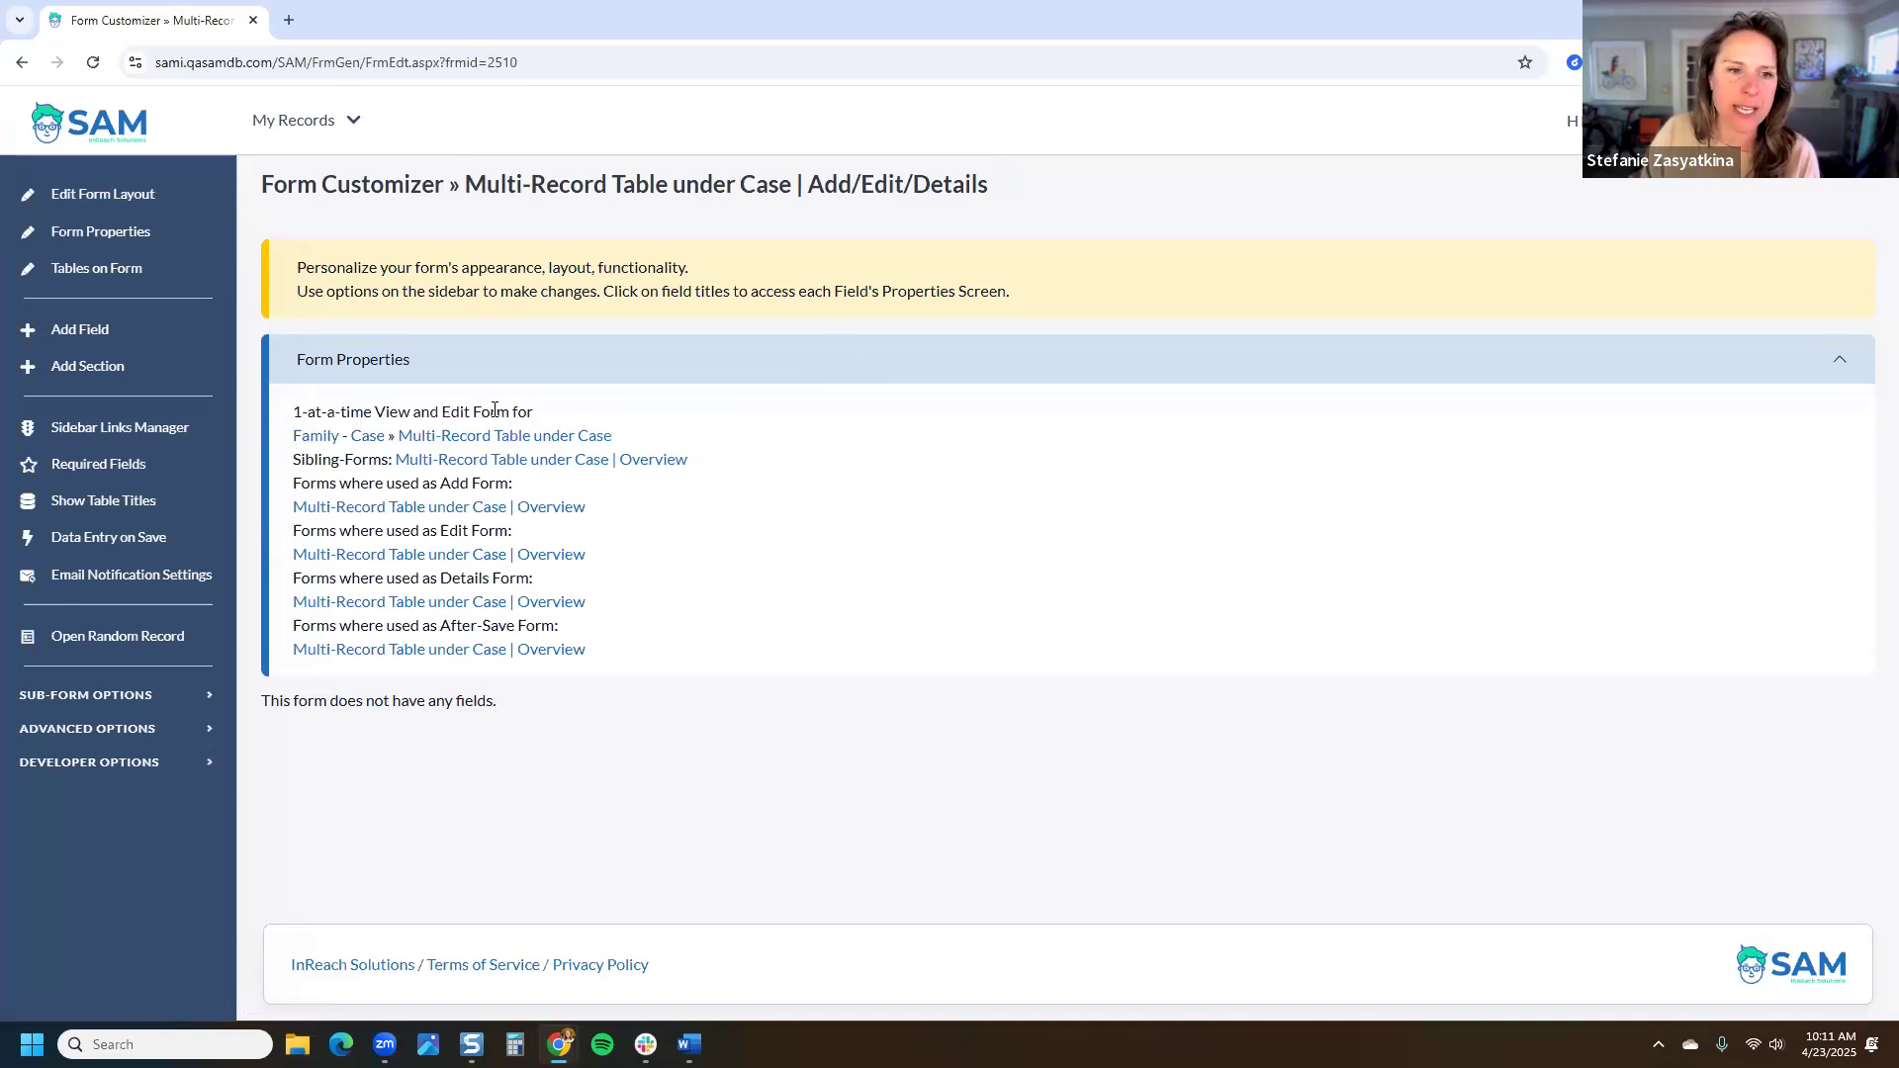
left_click_drag(512, 412, 293, 413)
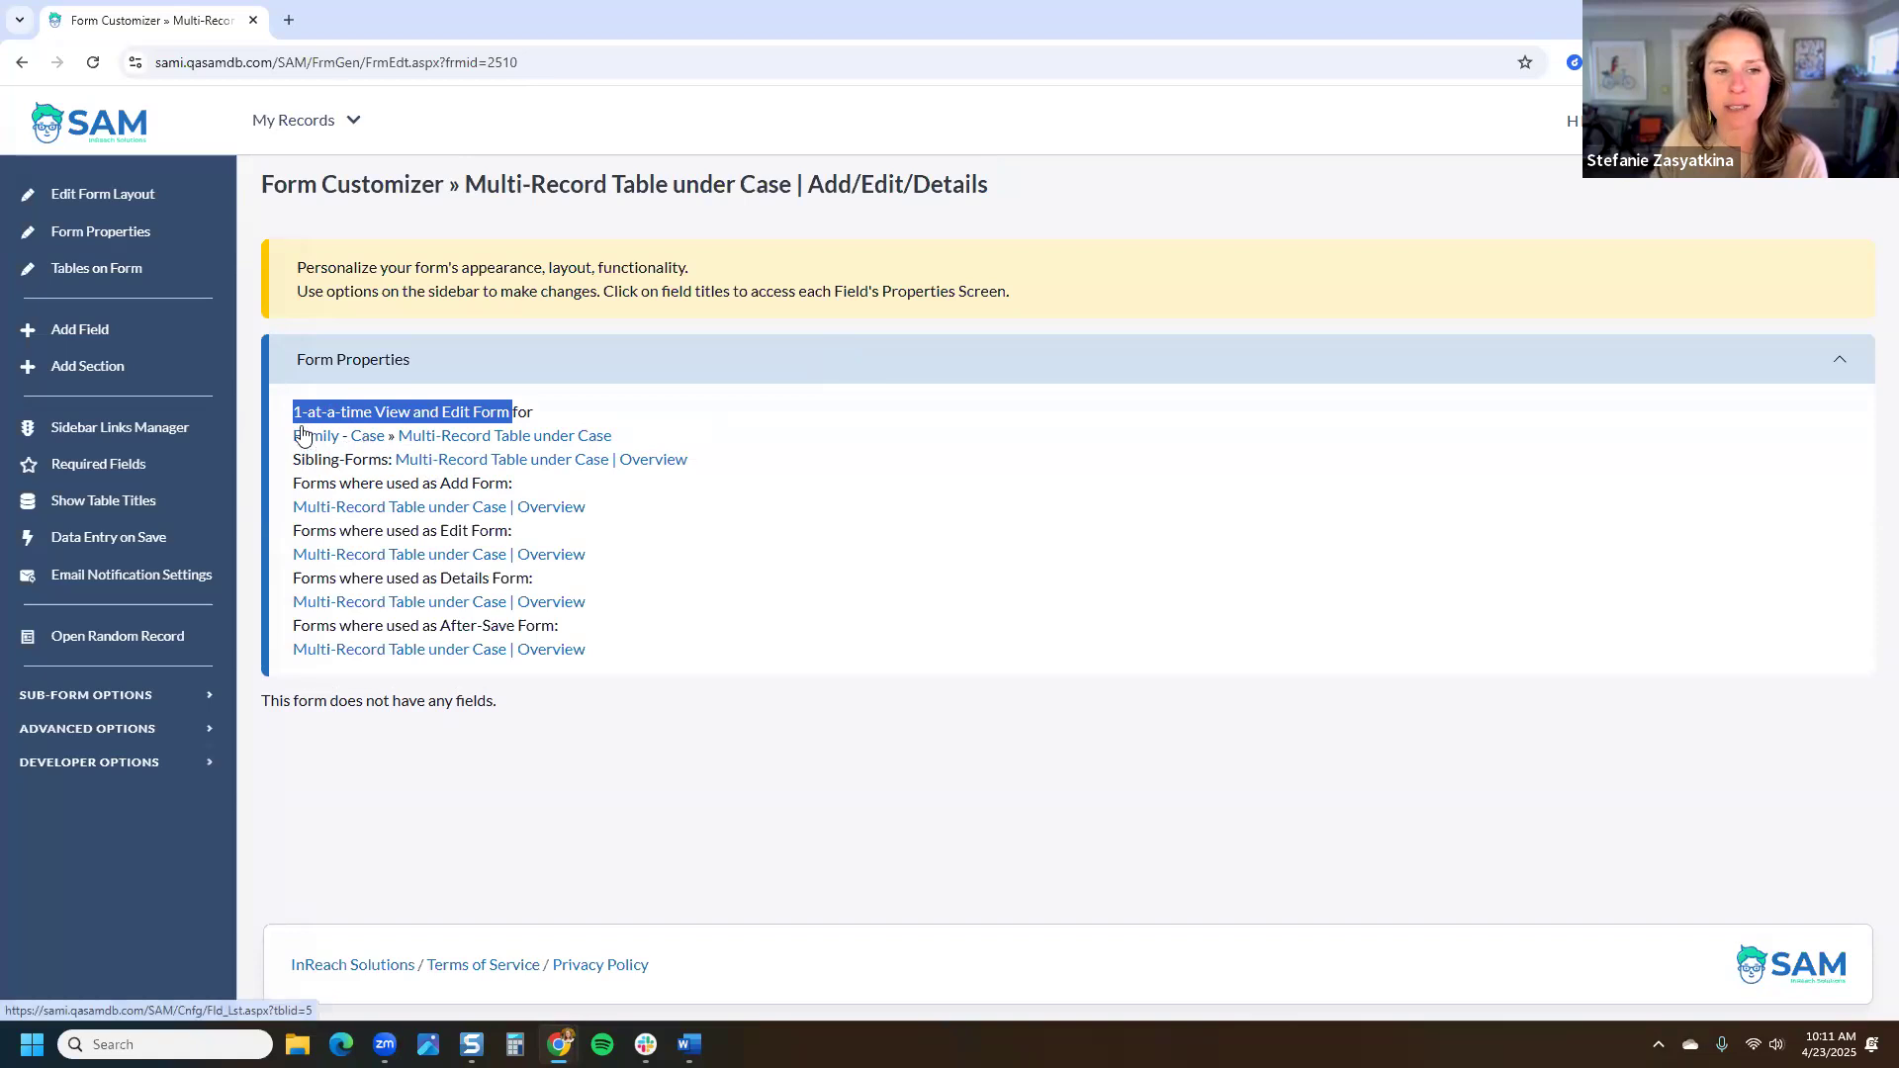
right_click(452, 465)
left_click(509, 483)
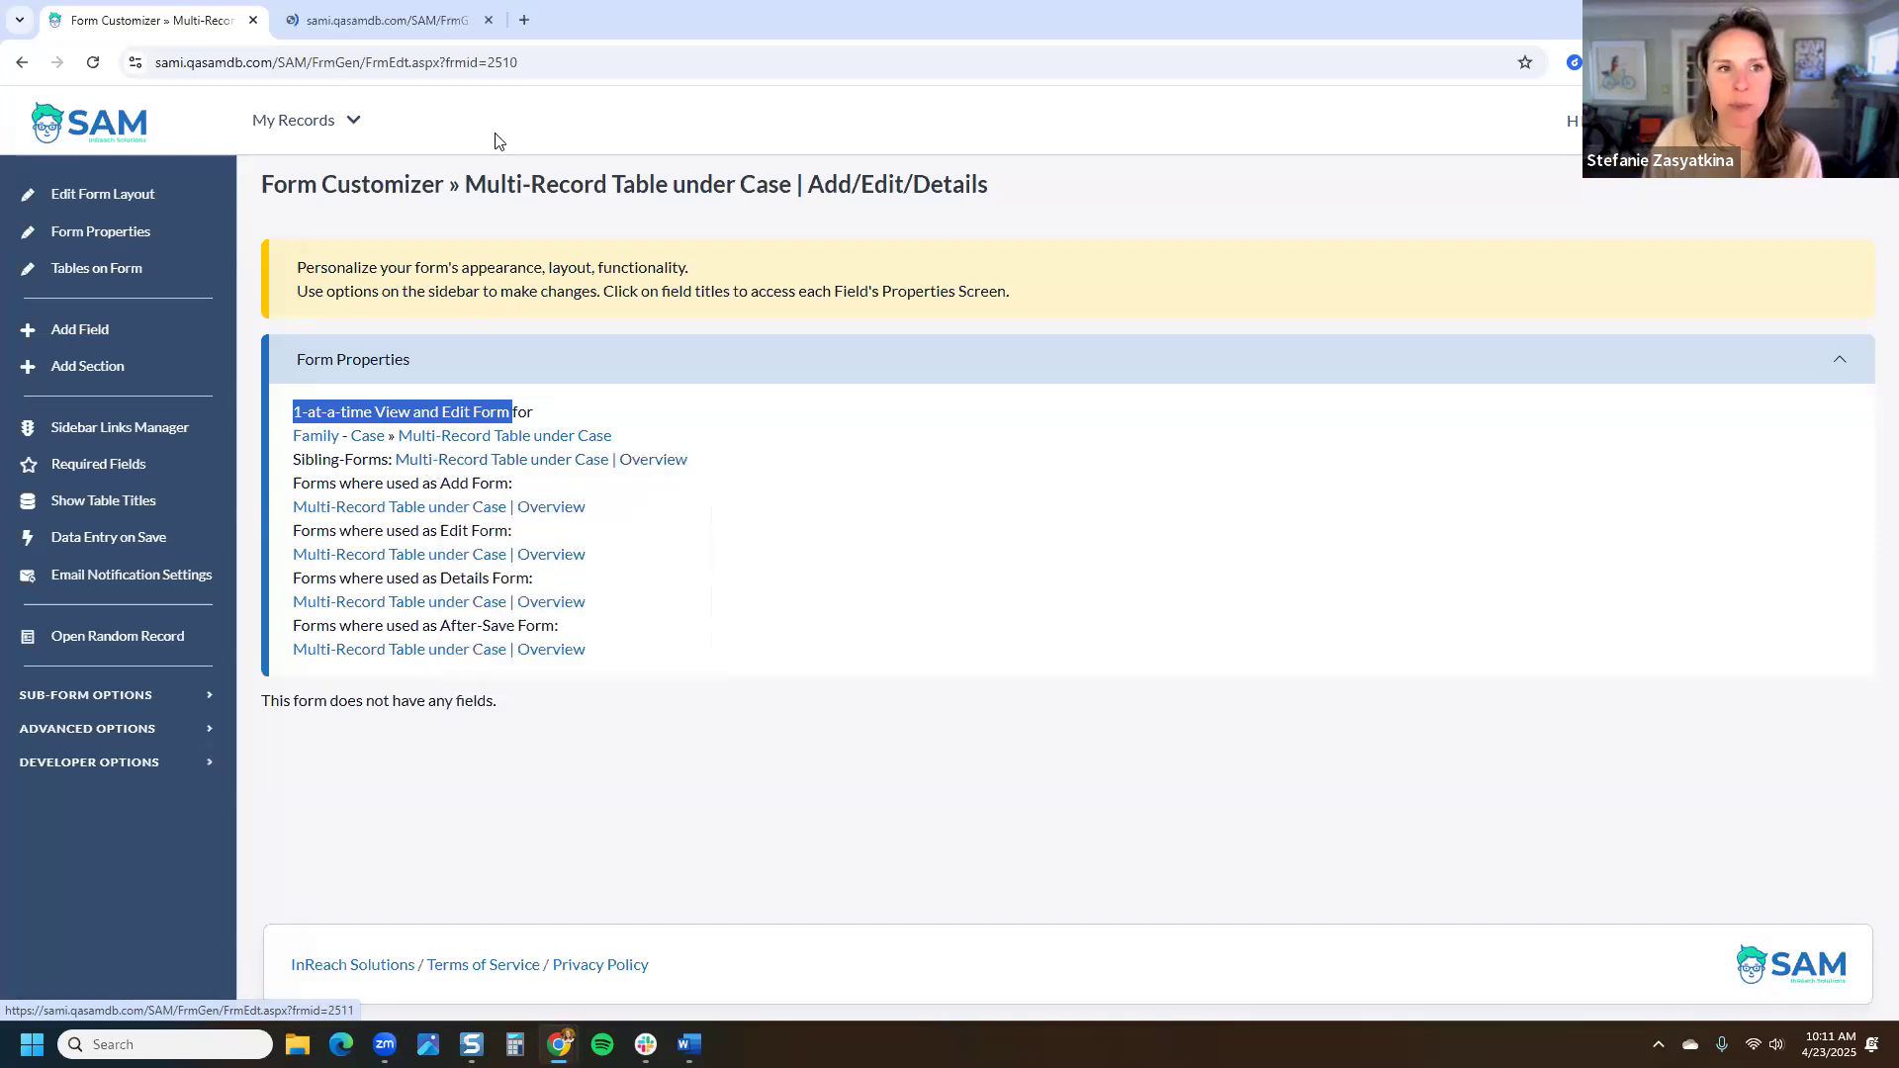
Step: Compare the Overview form's layout source with the Add/Edit/Details form's Add and After-Save usage
left_click(428, 19)
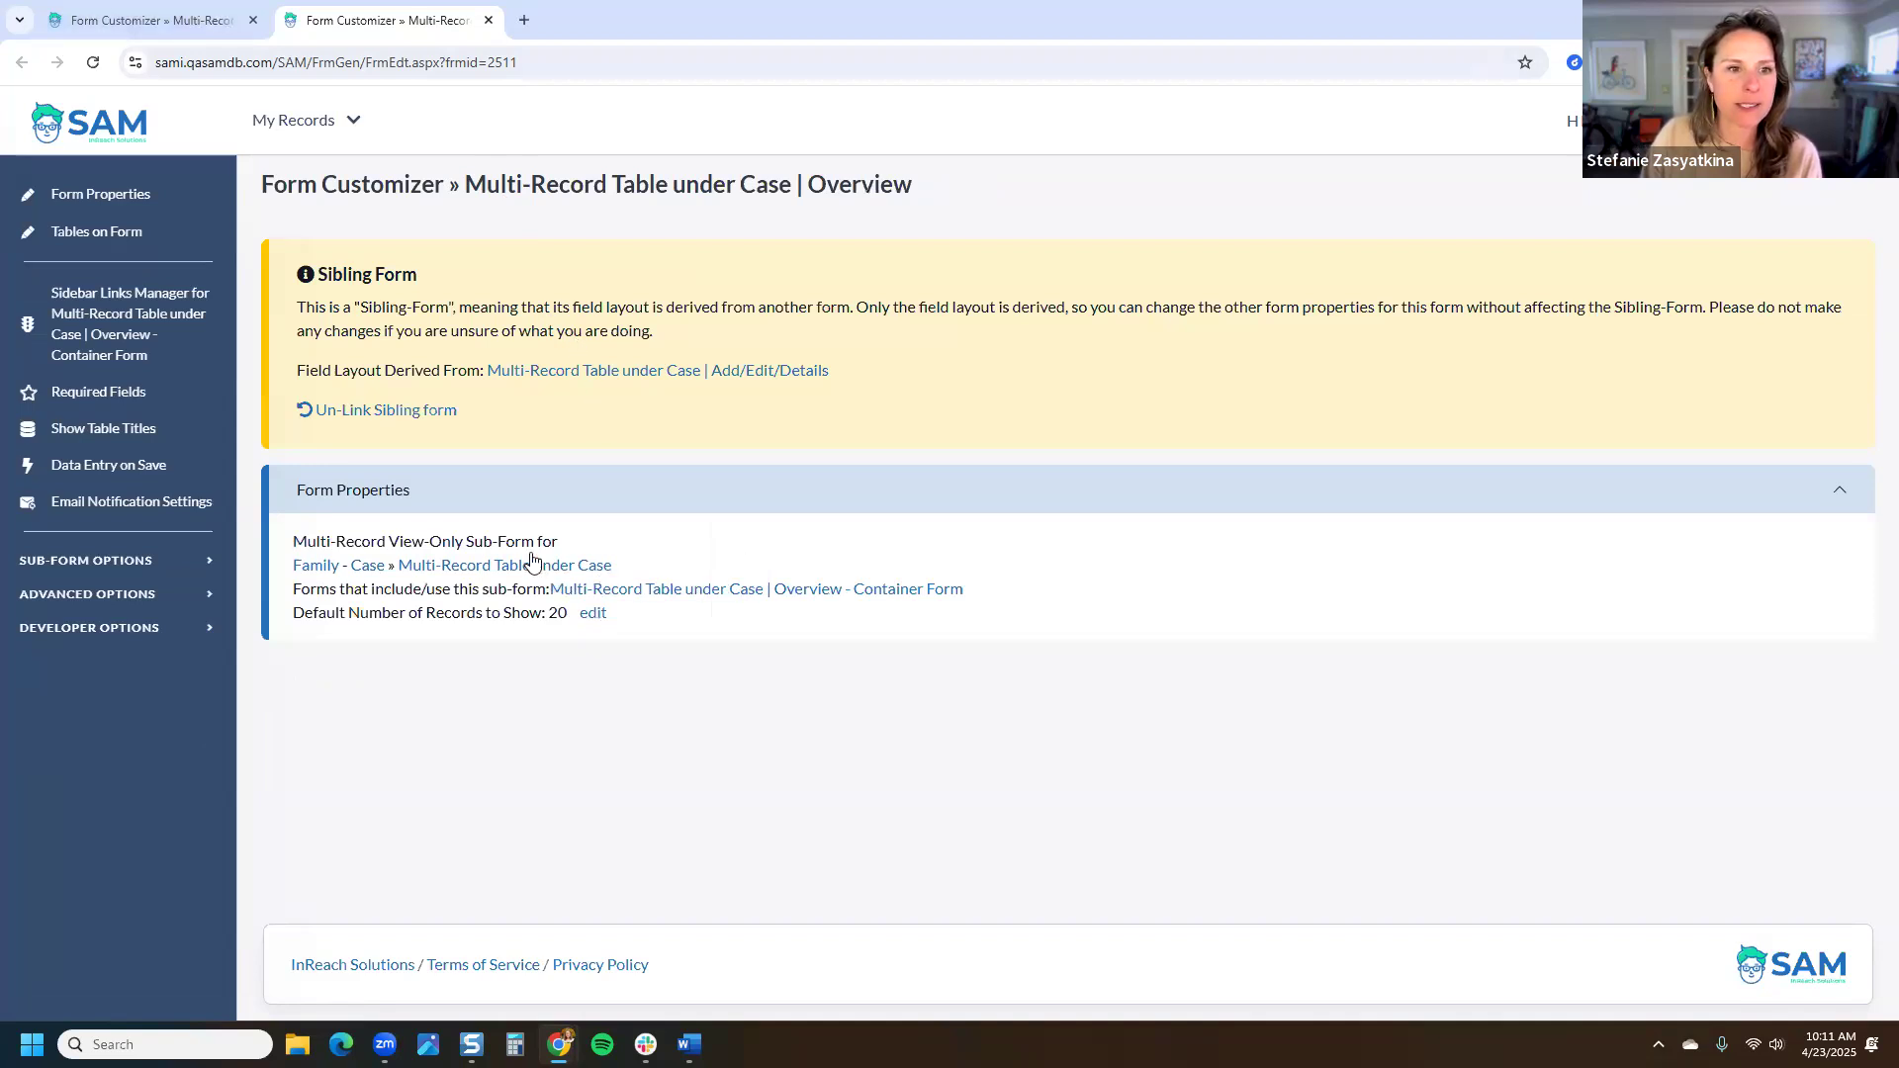
left_click_drag(881, 368, 305, 371)
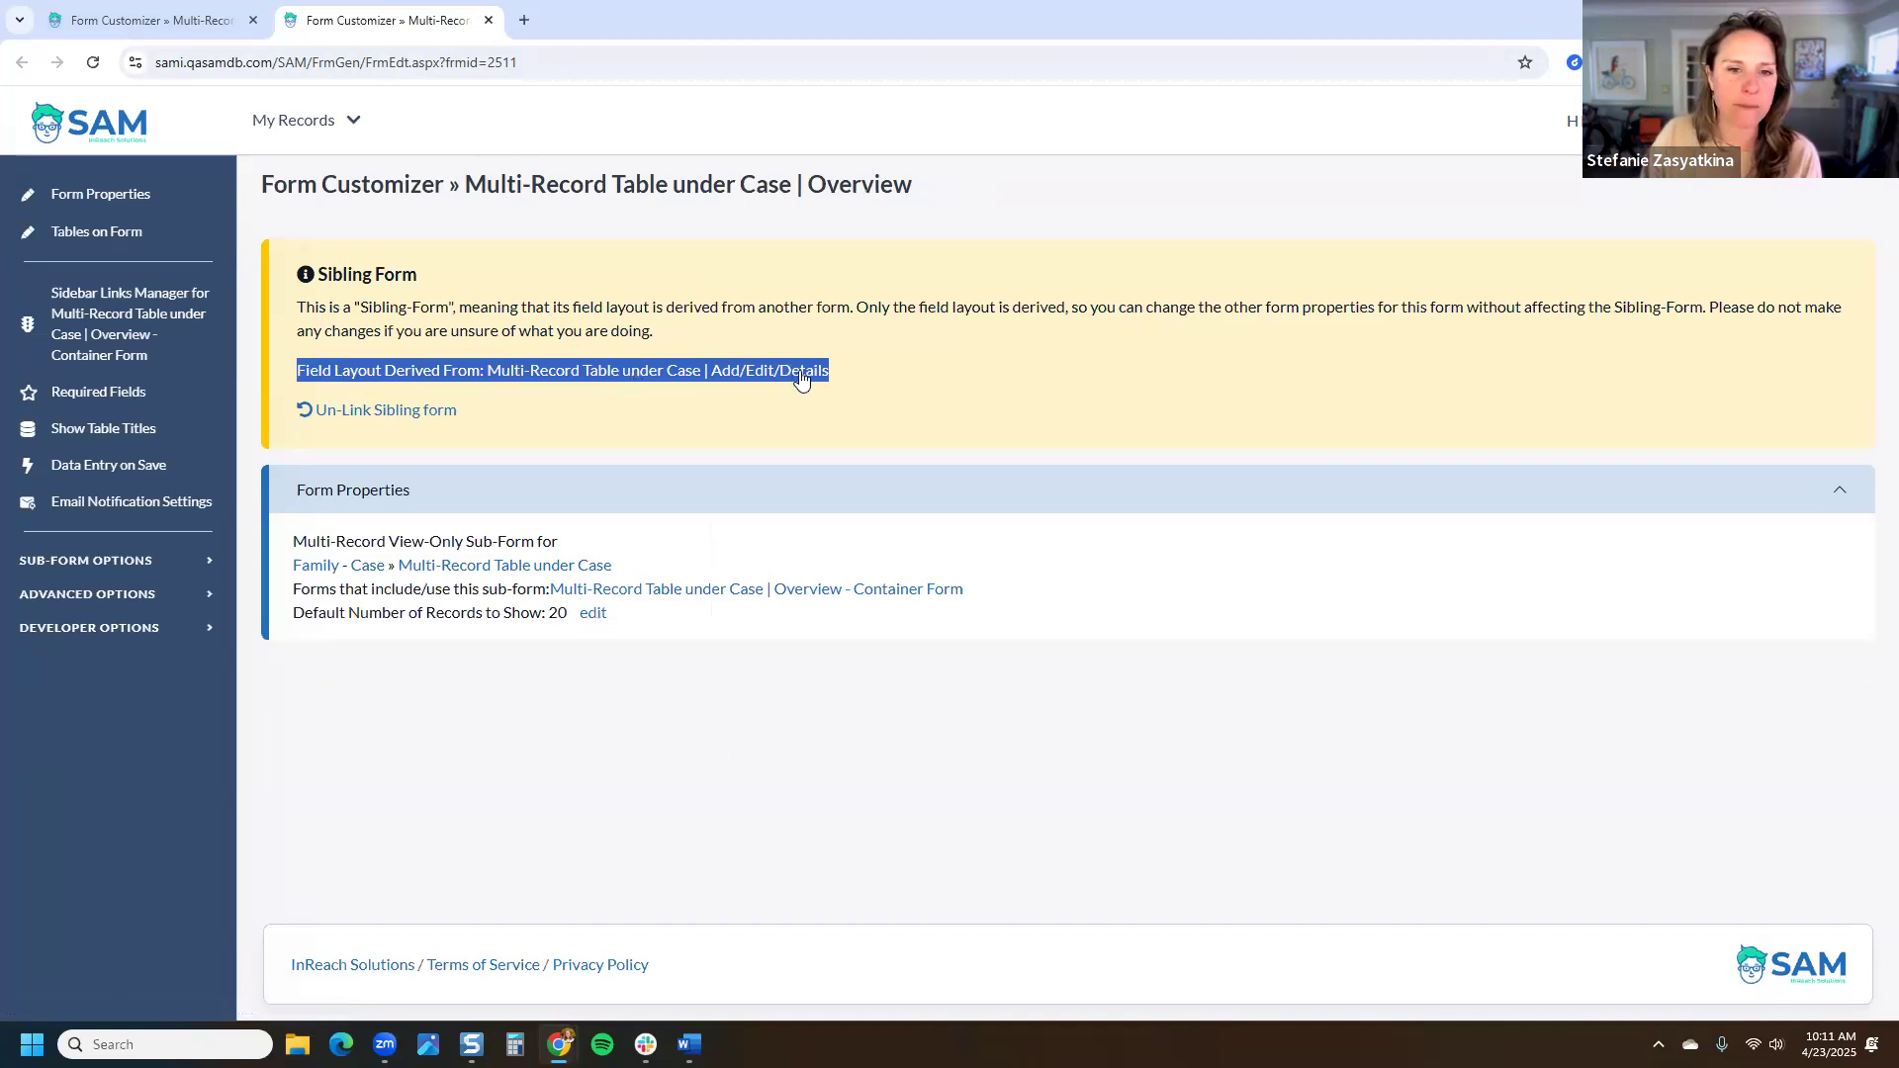
left_click(182, 12)
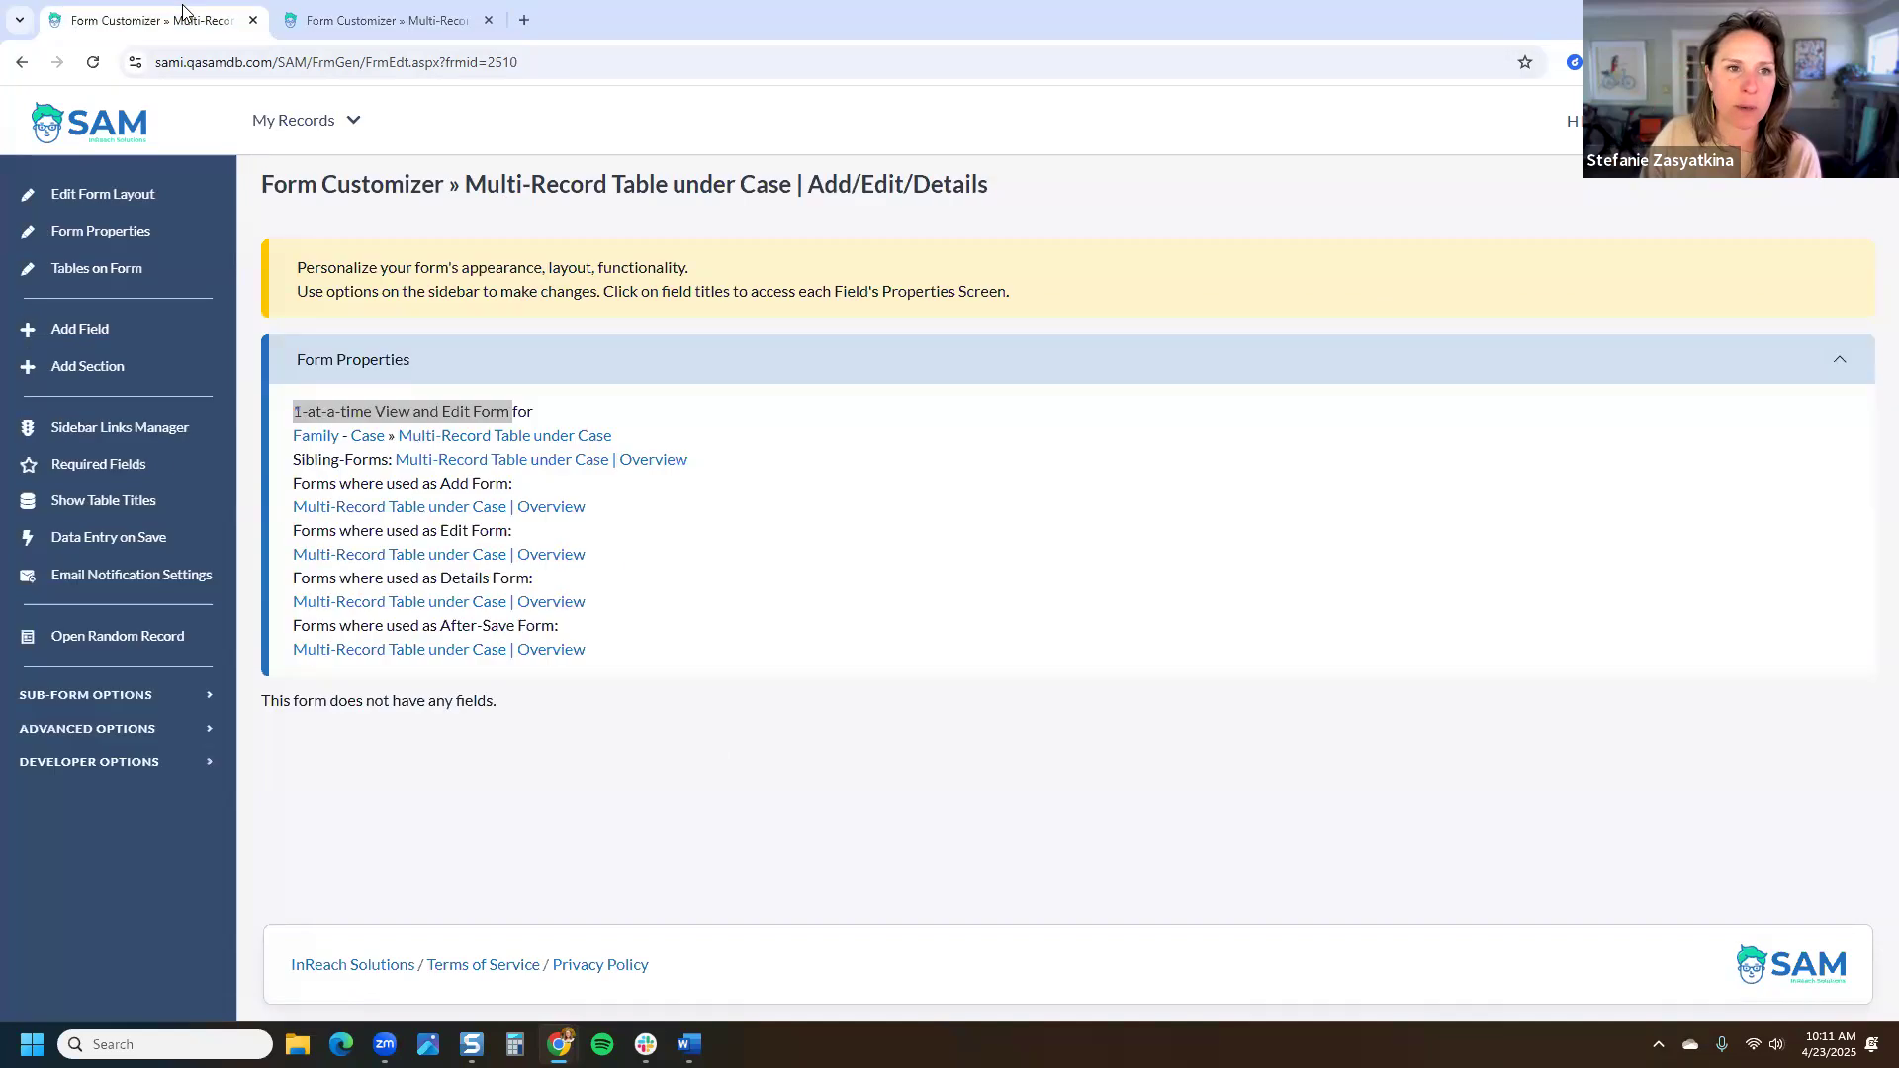
left_click_drag(1028, 191, 469, 191)
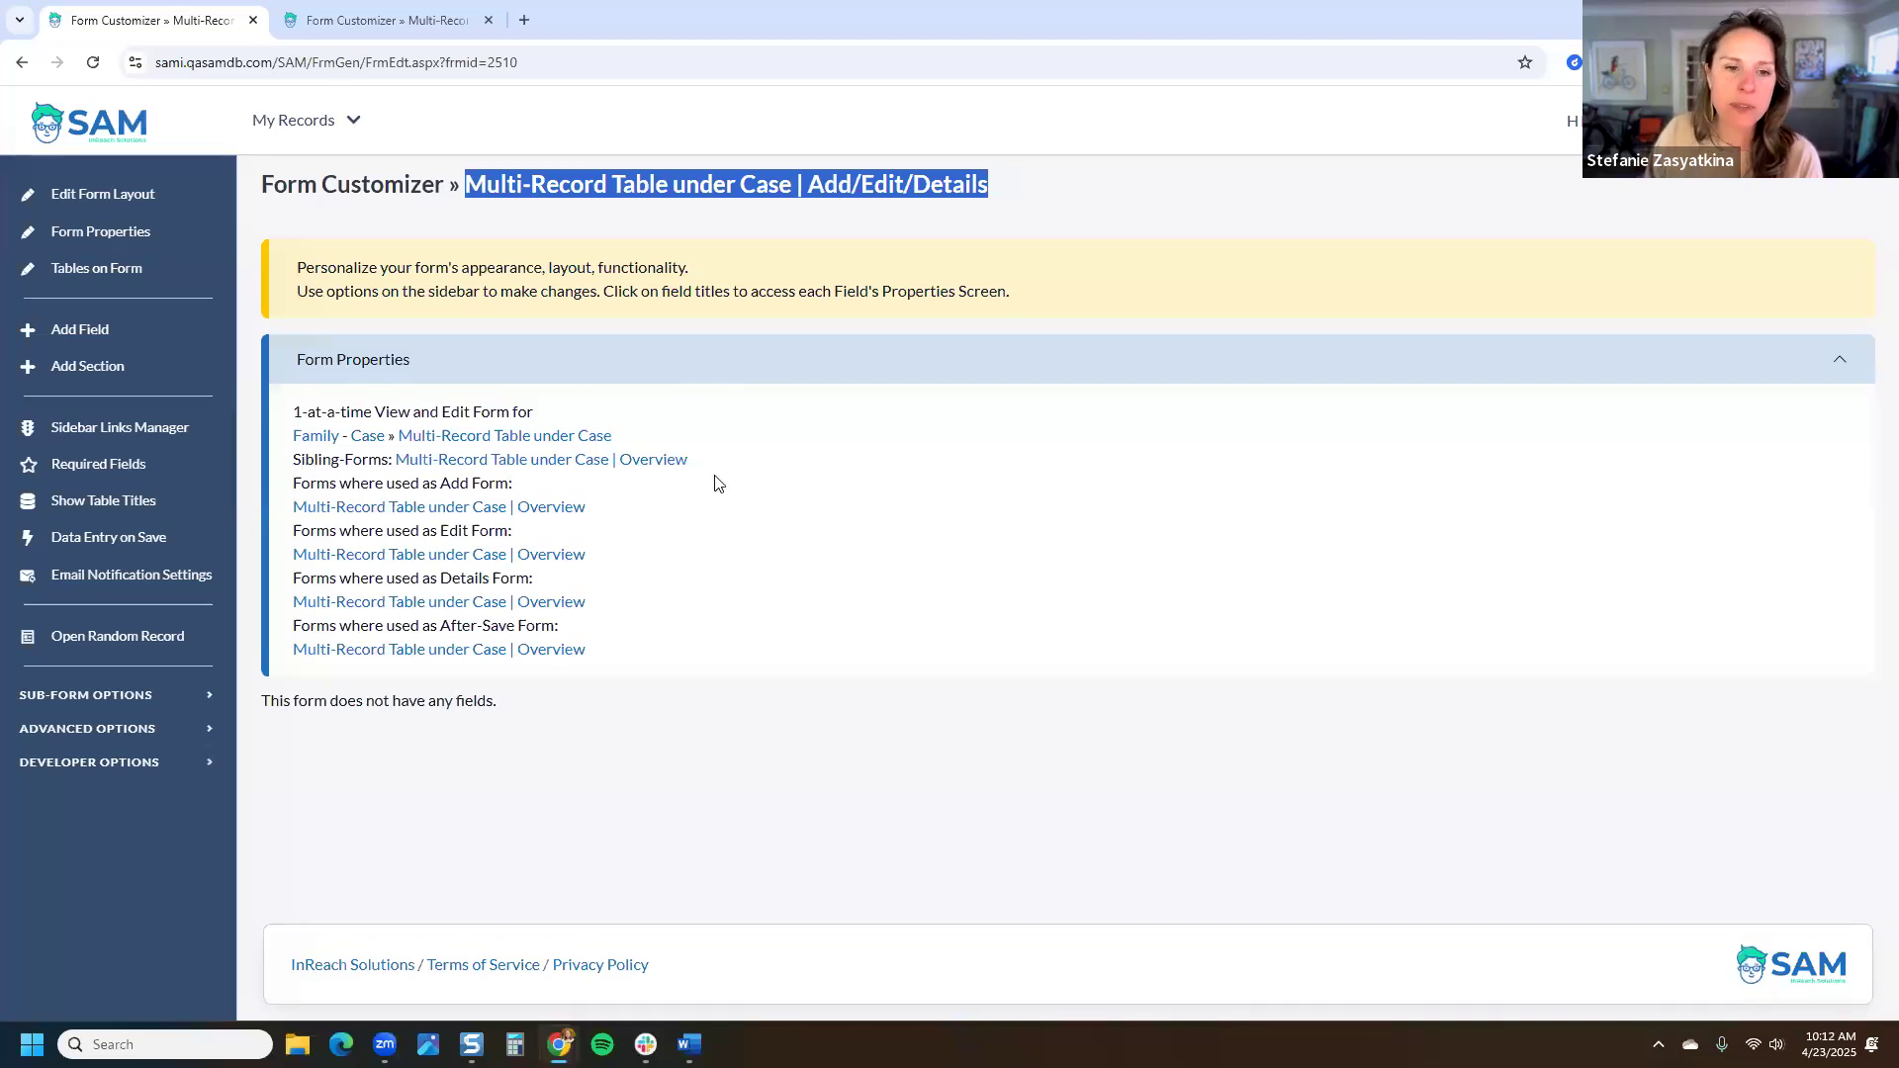
mouse_move(294, 488)
left_mouse_down()
mouse_move(526, 491)
mouse_move(537, 590)
mouse_move(643, 613)
mouse_move(295, 487)
left_mouse_up()
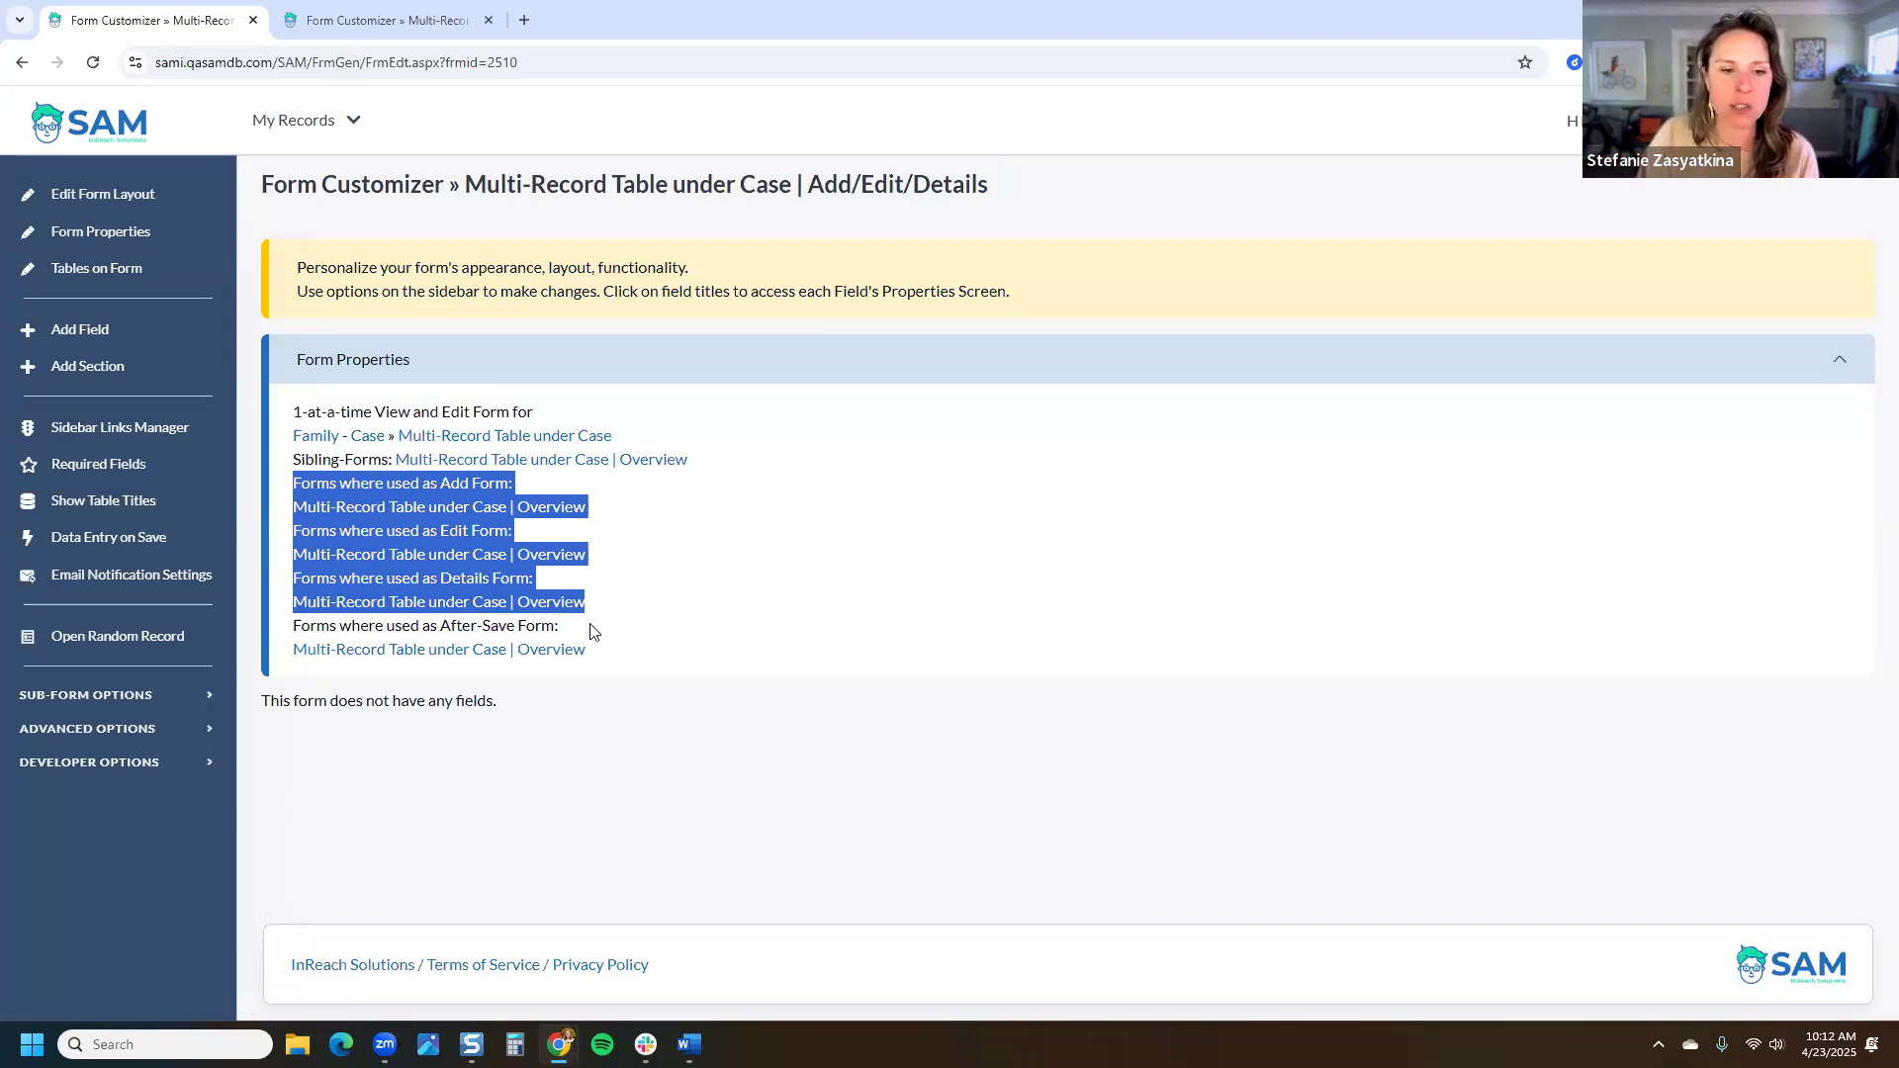
left_click_drag(592, 635, 299, 629)
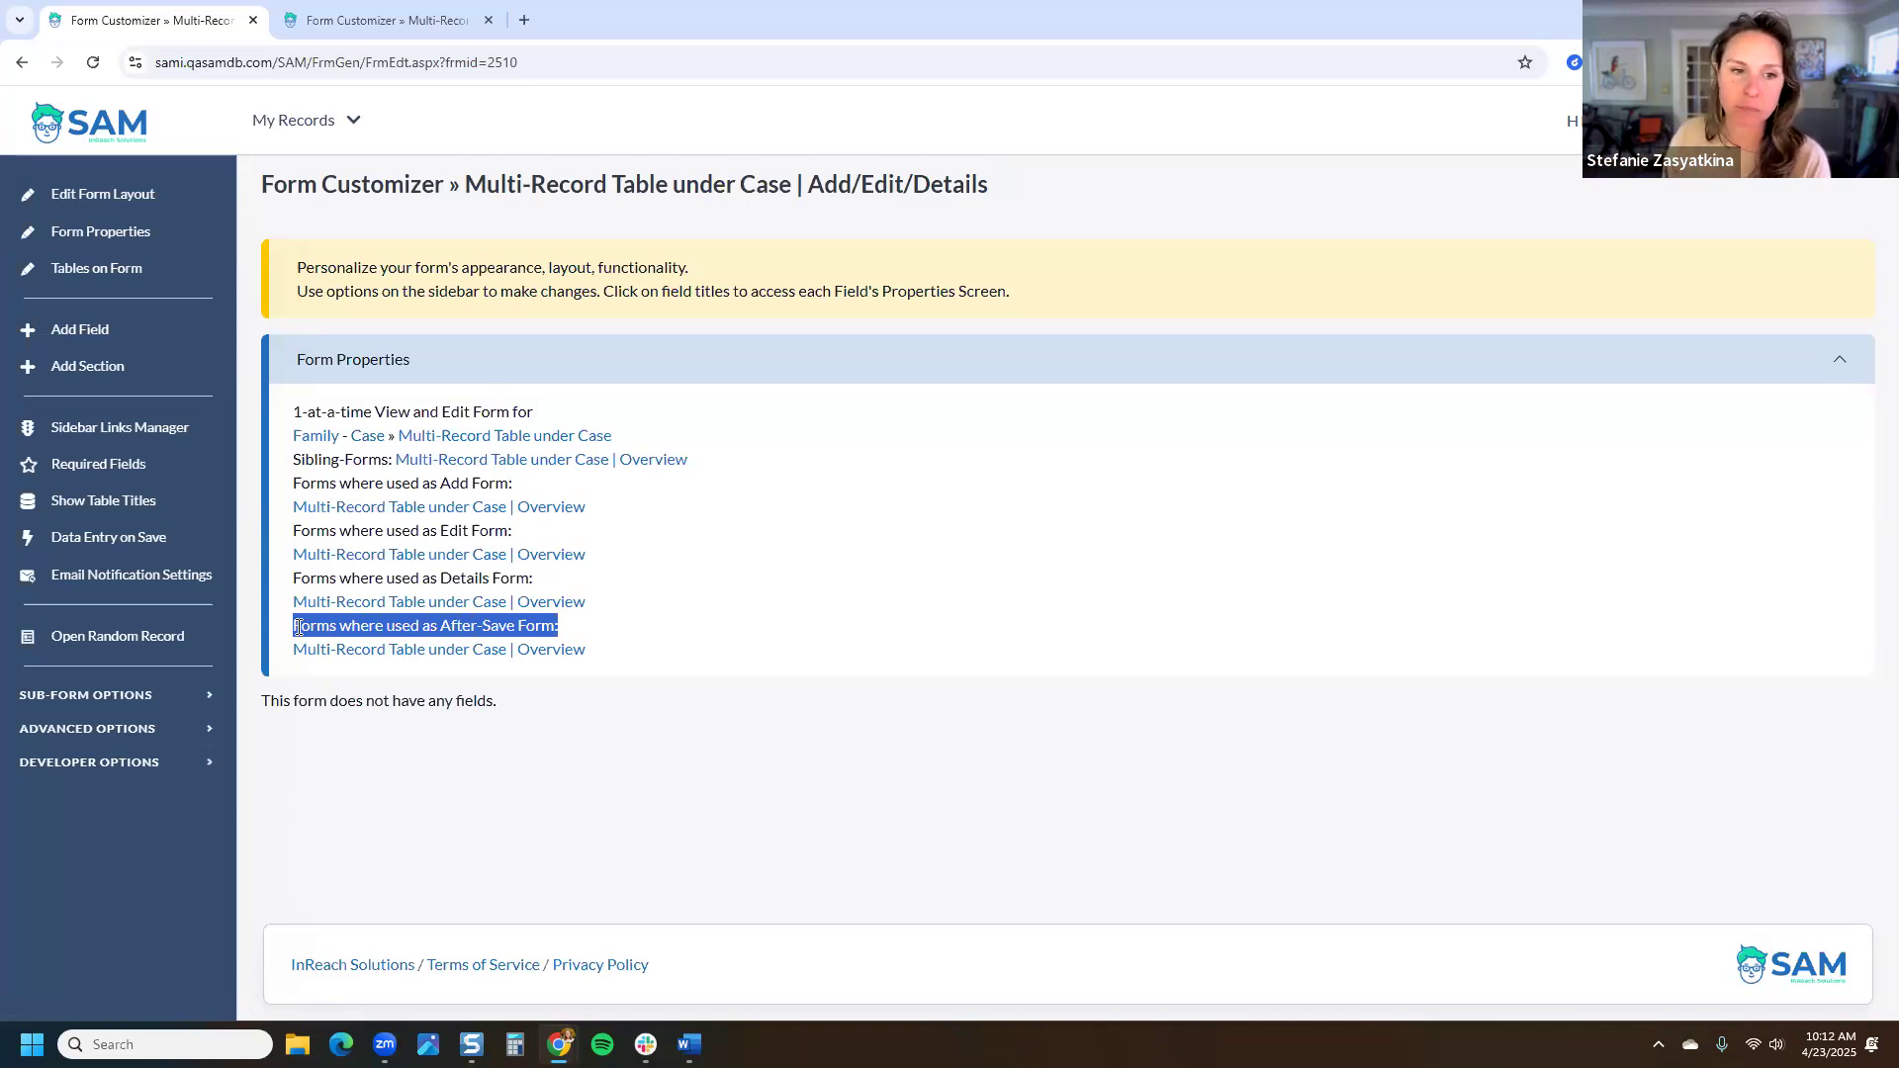
Step: Back on the Overview form, point out its Container Form usage link
left_click(359, 22)
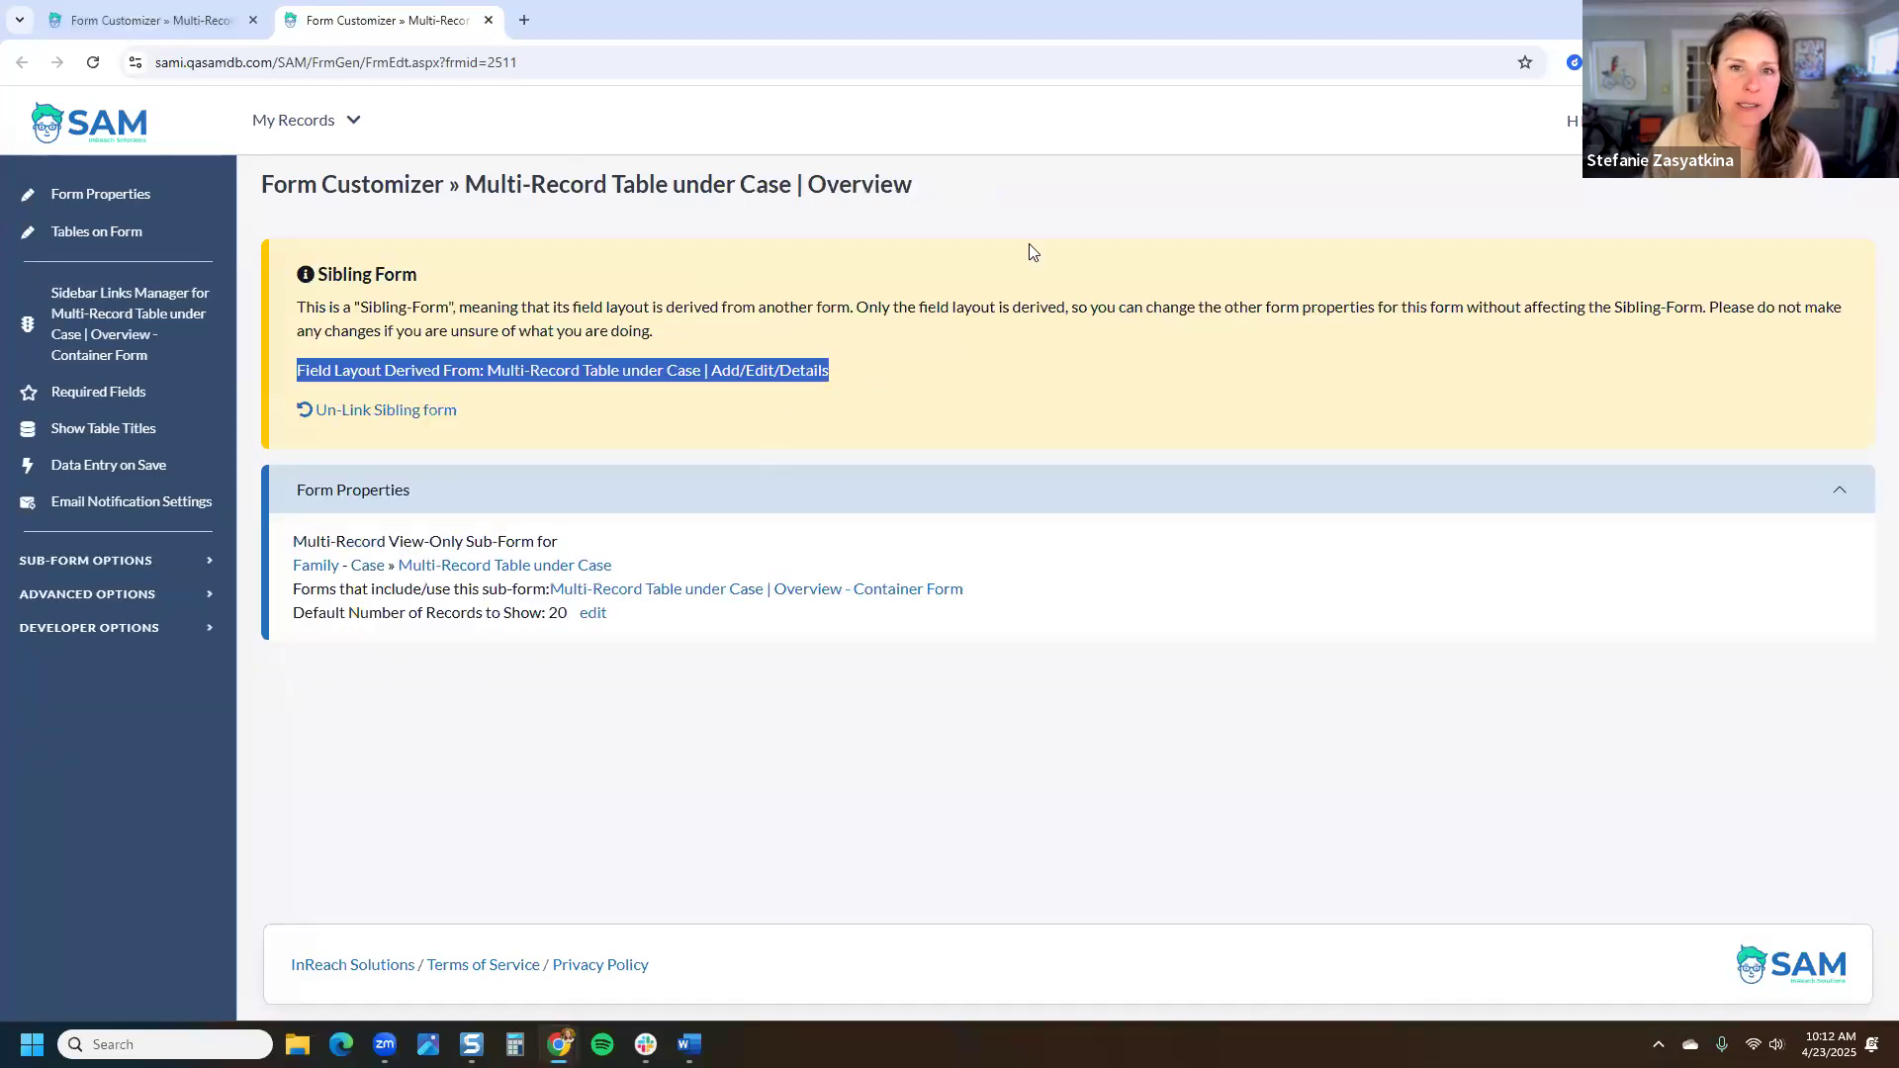
left_click(1120, 204)
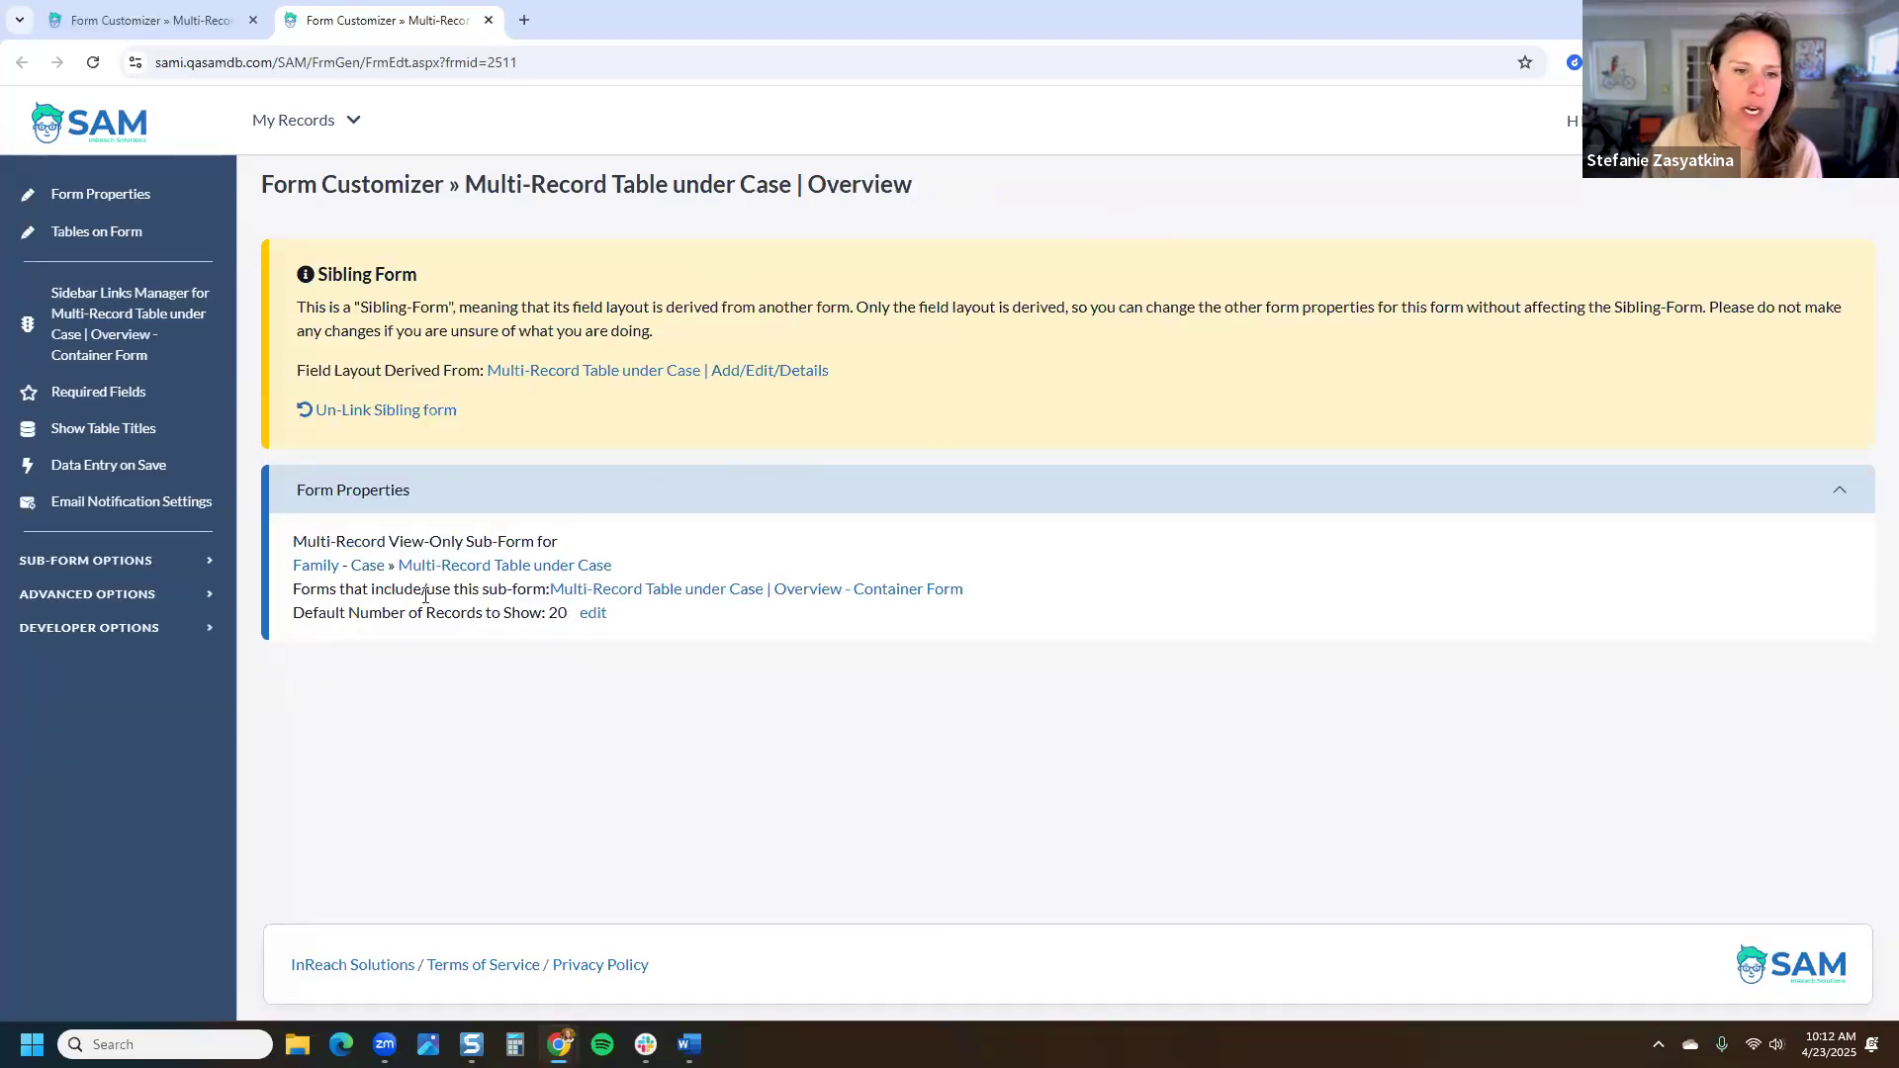
left_click_drag(293, 589, 547, 590)
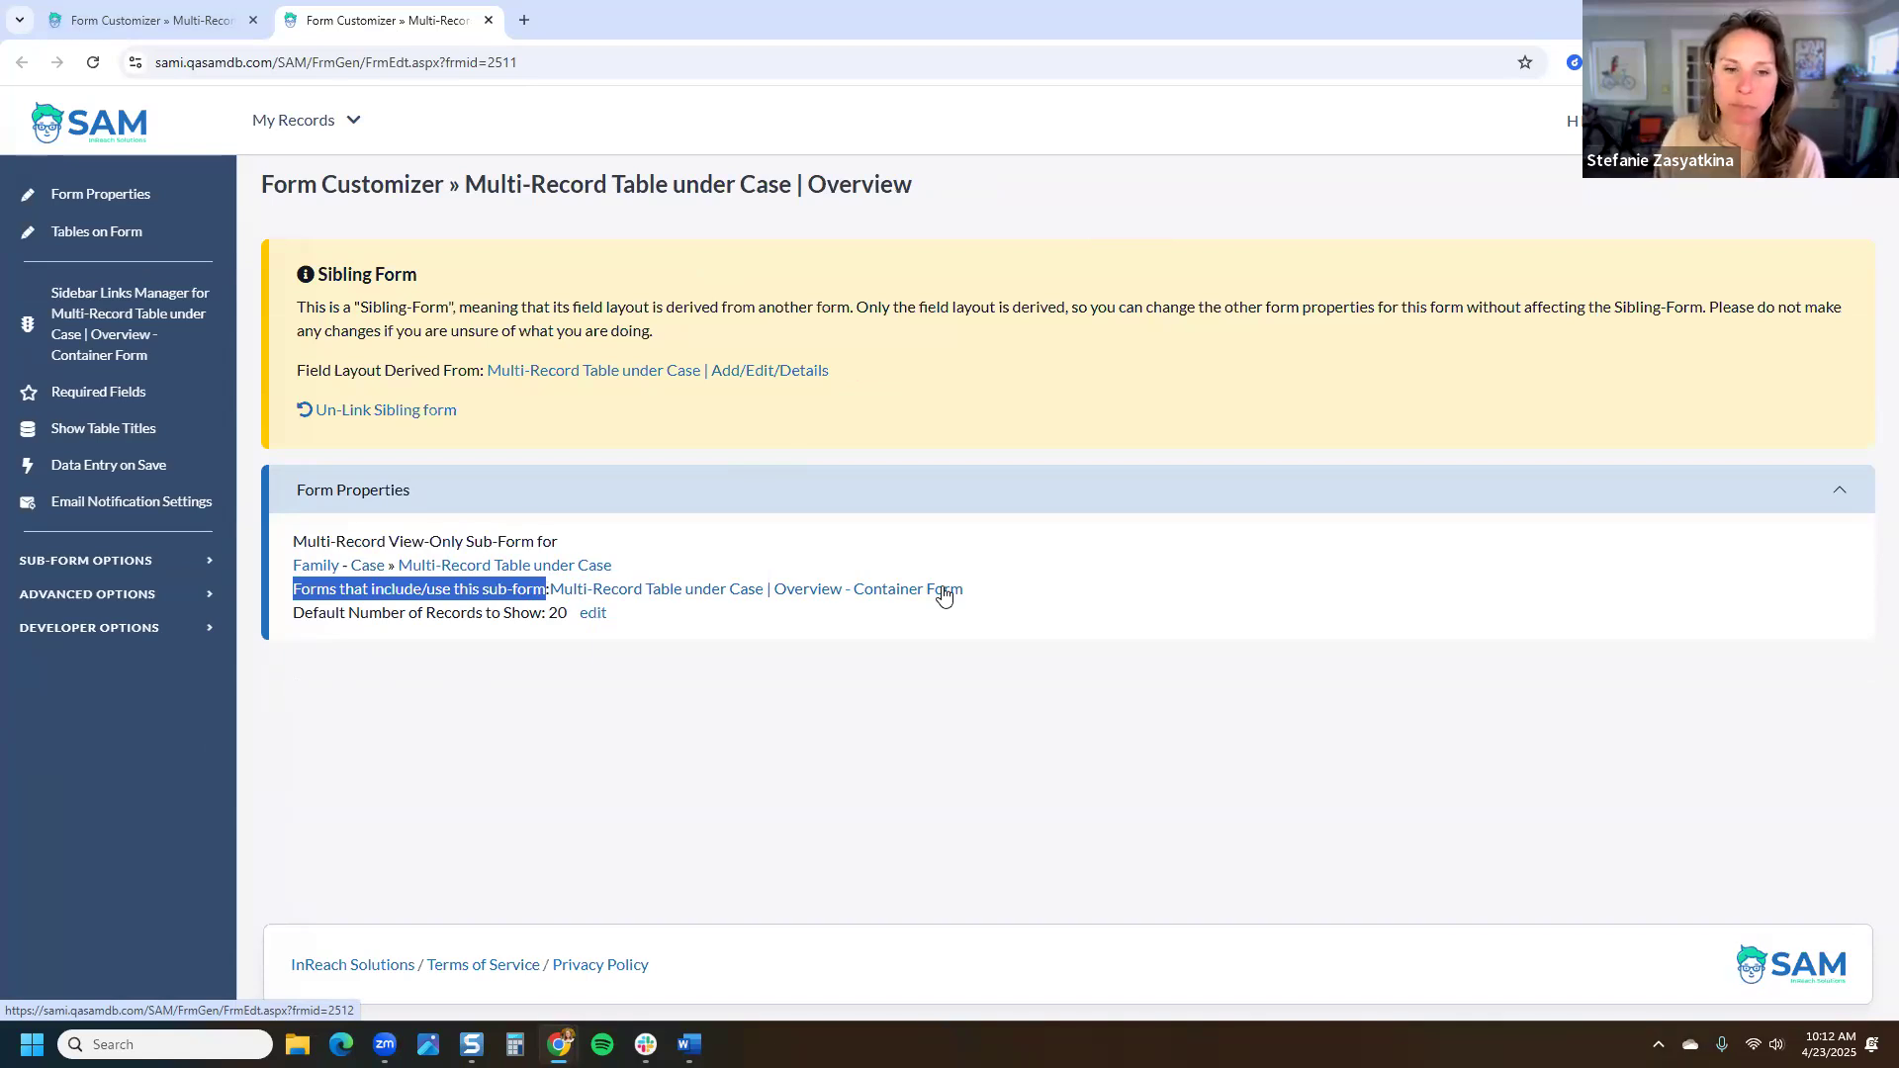
left_click_drag(964, 590, 551, 605)
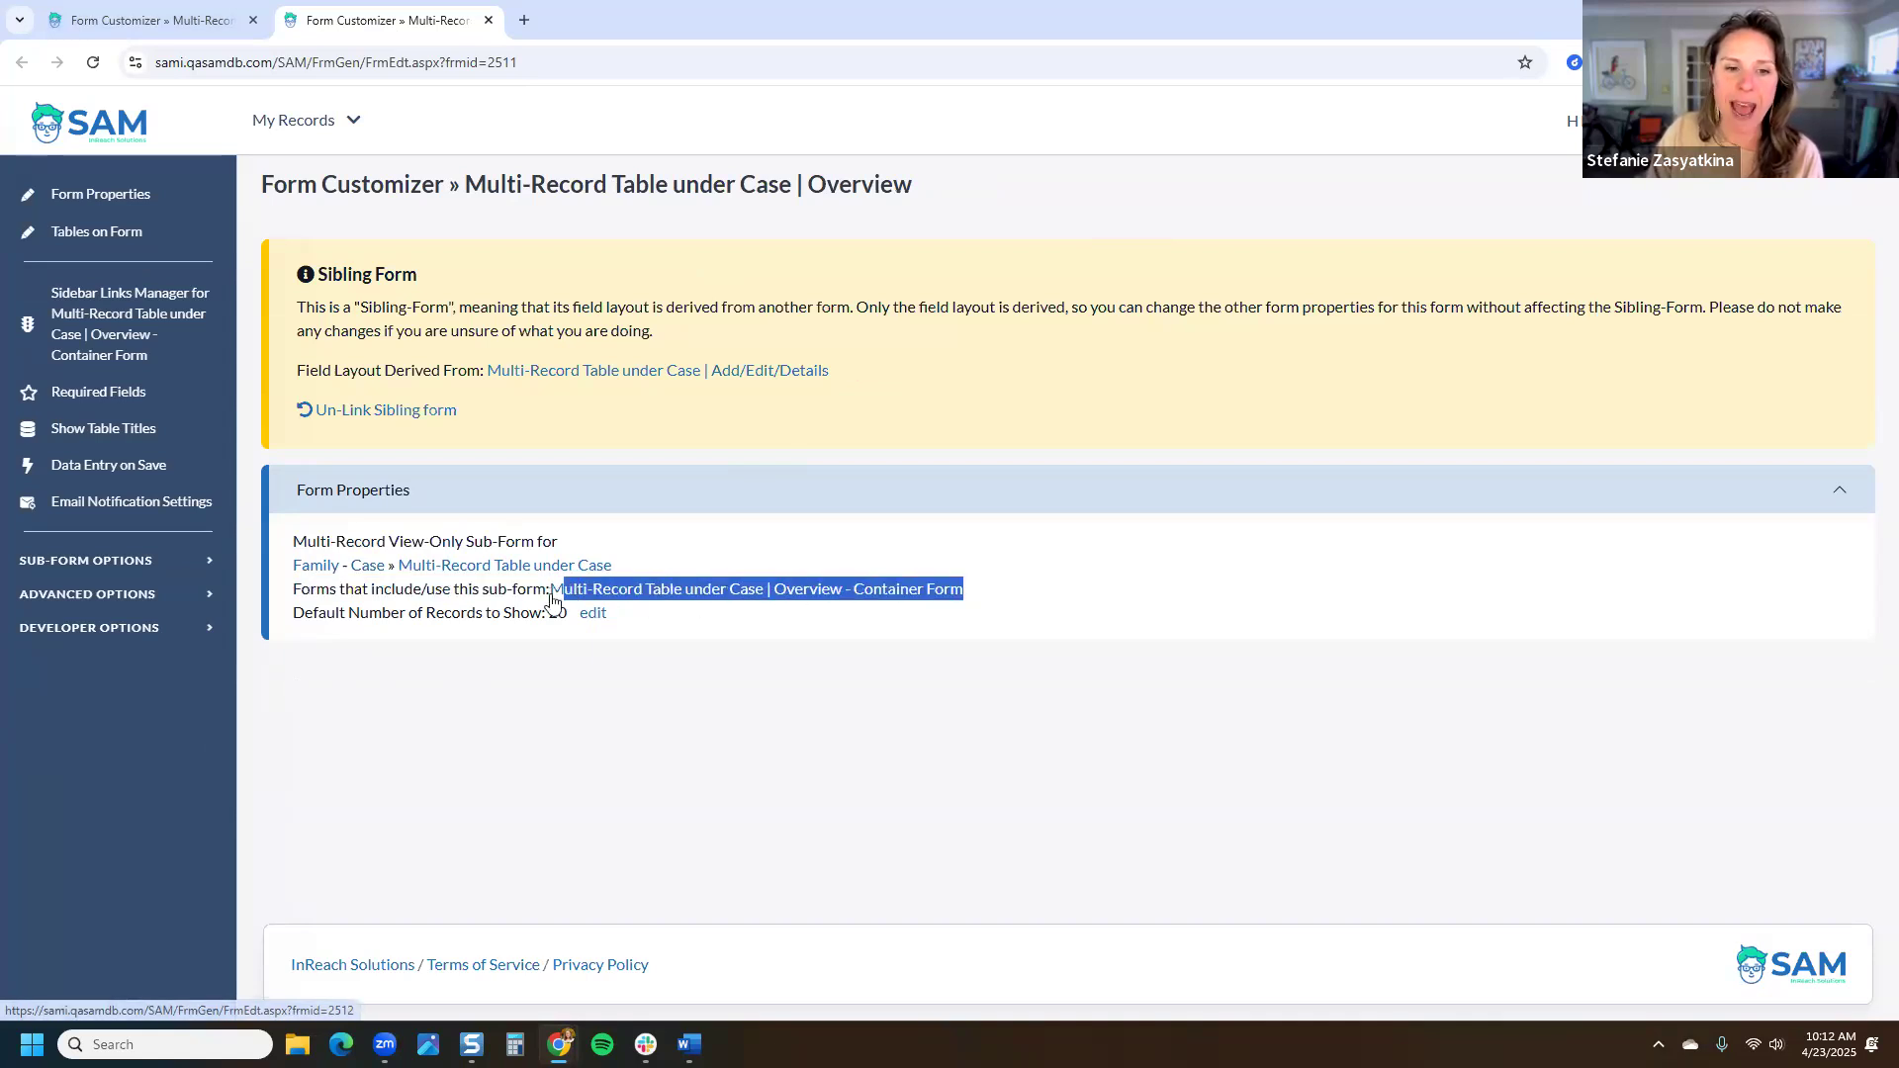
Step: Open the Overview - Container Form, then open the Multi-Record Table under Case link in a third tab
left_click(908, 593)
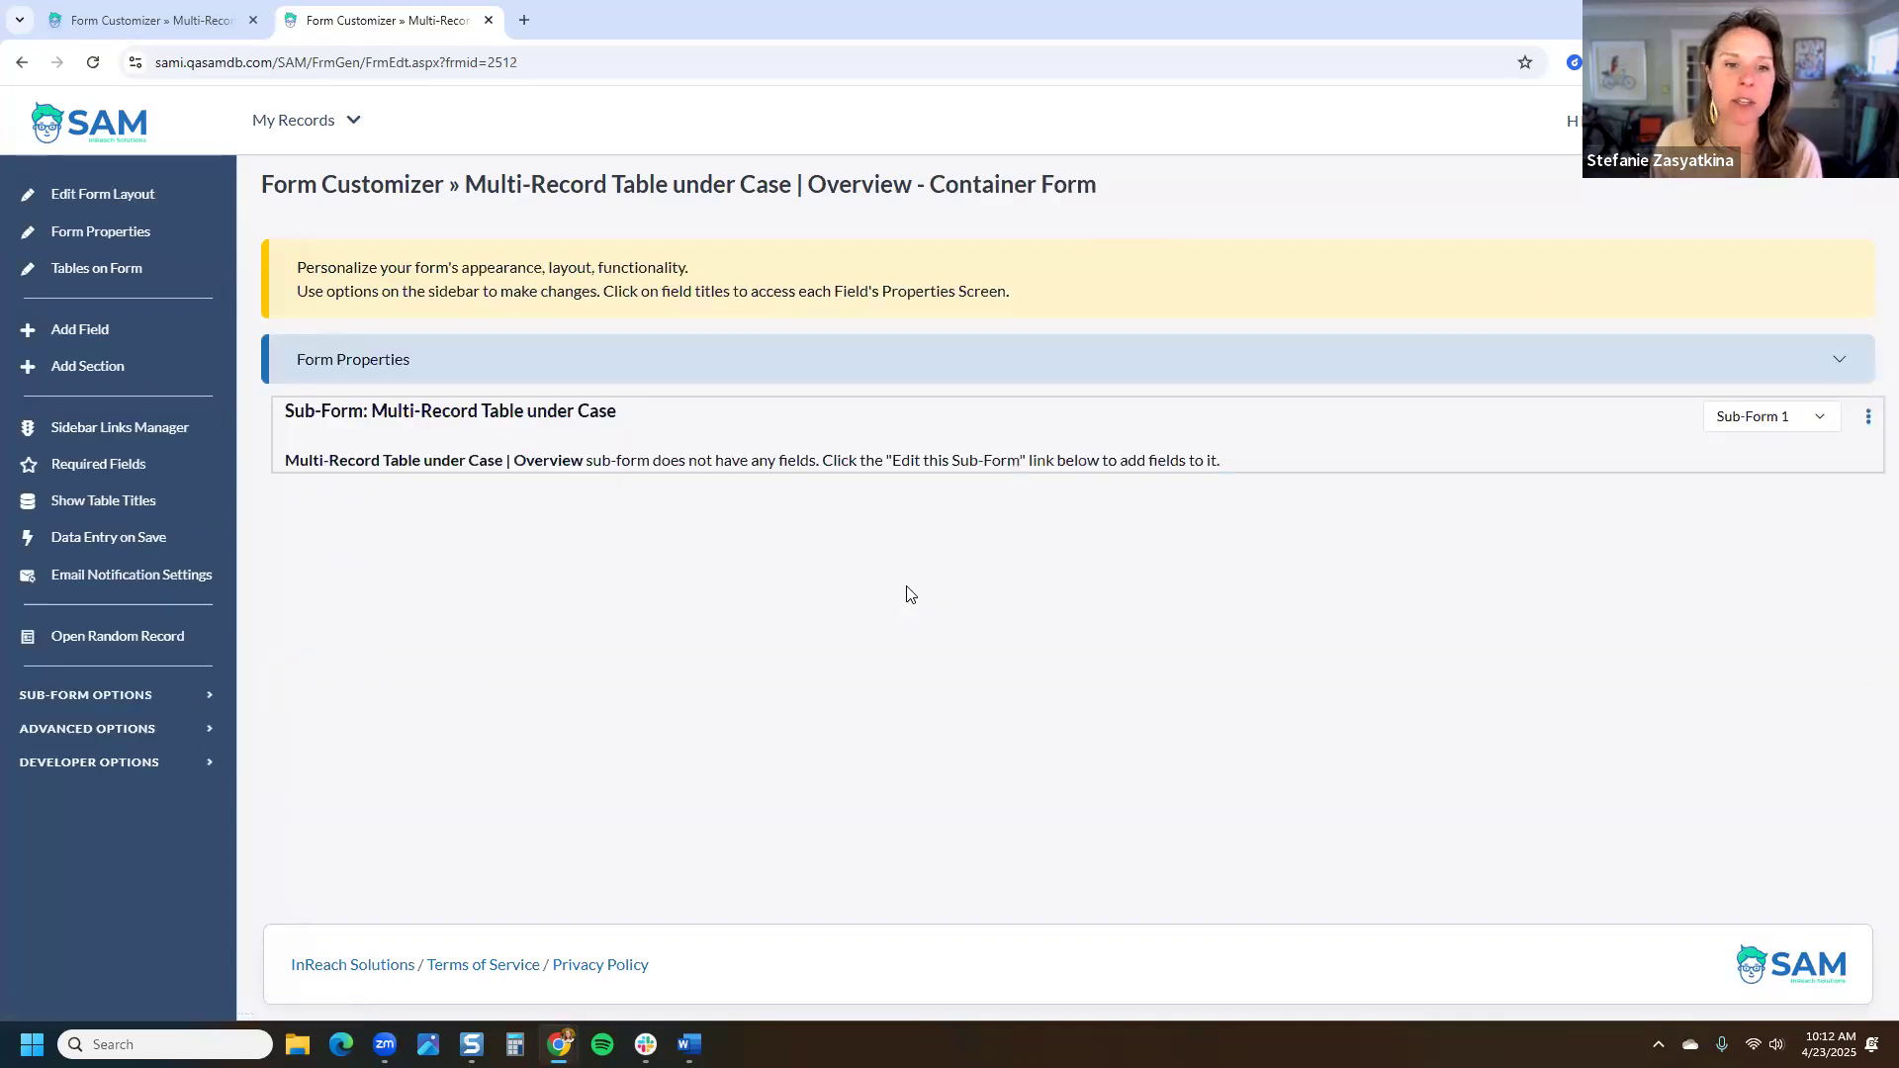
left_click_drag(643, 411, 278, 423)
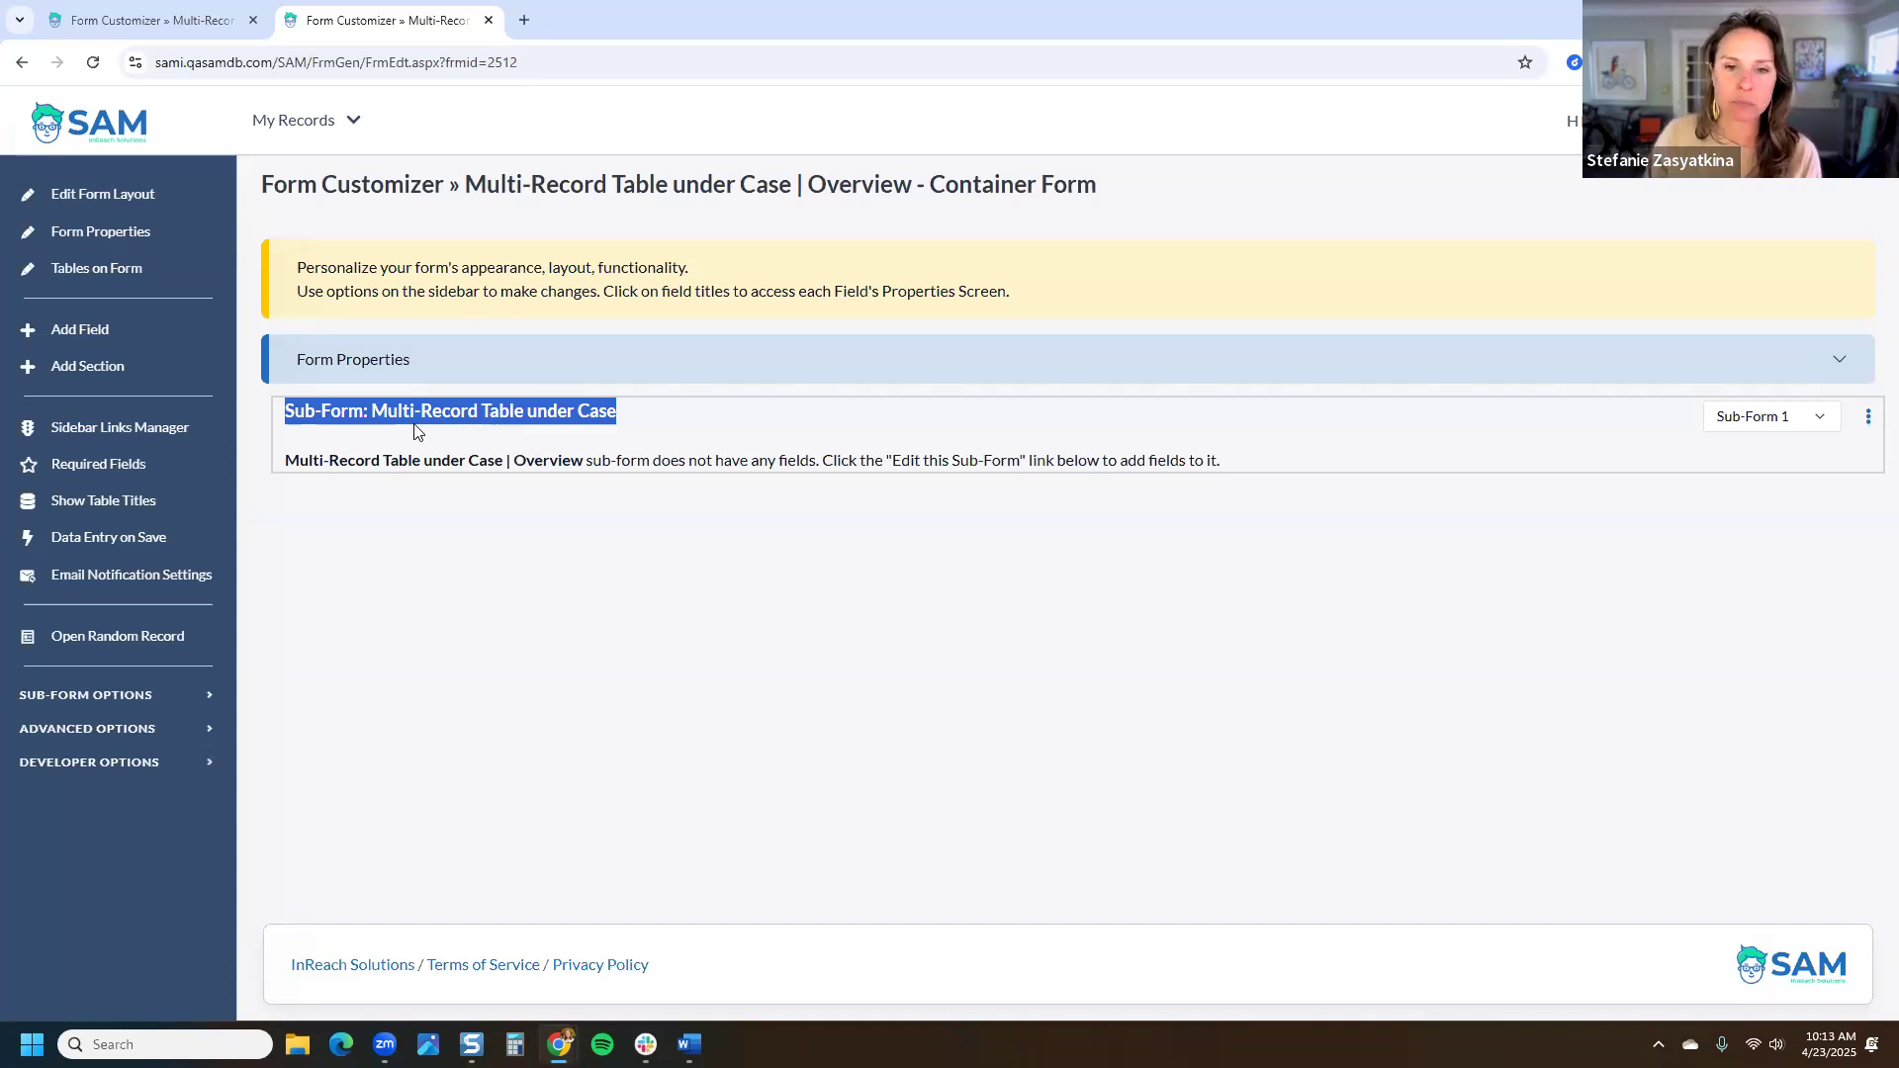
left_click(148, 21)
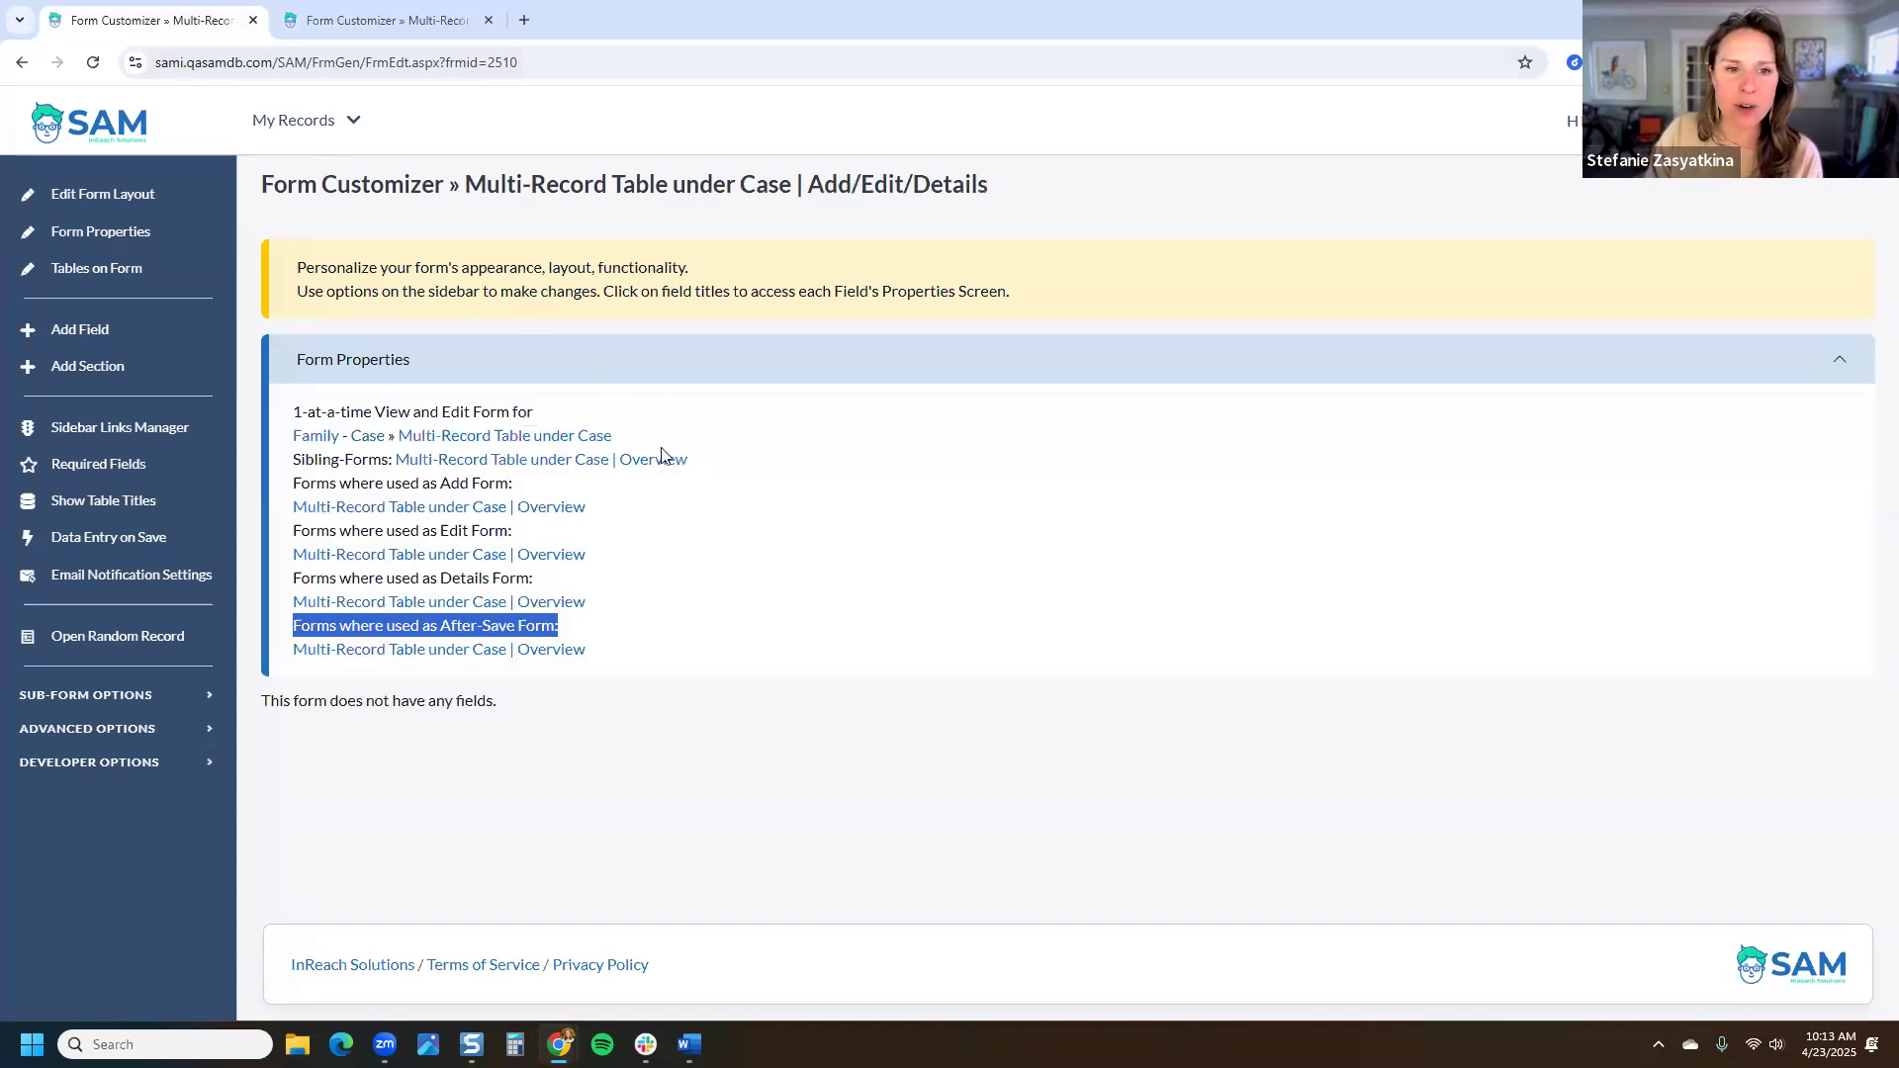
left_click(1150, 188)
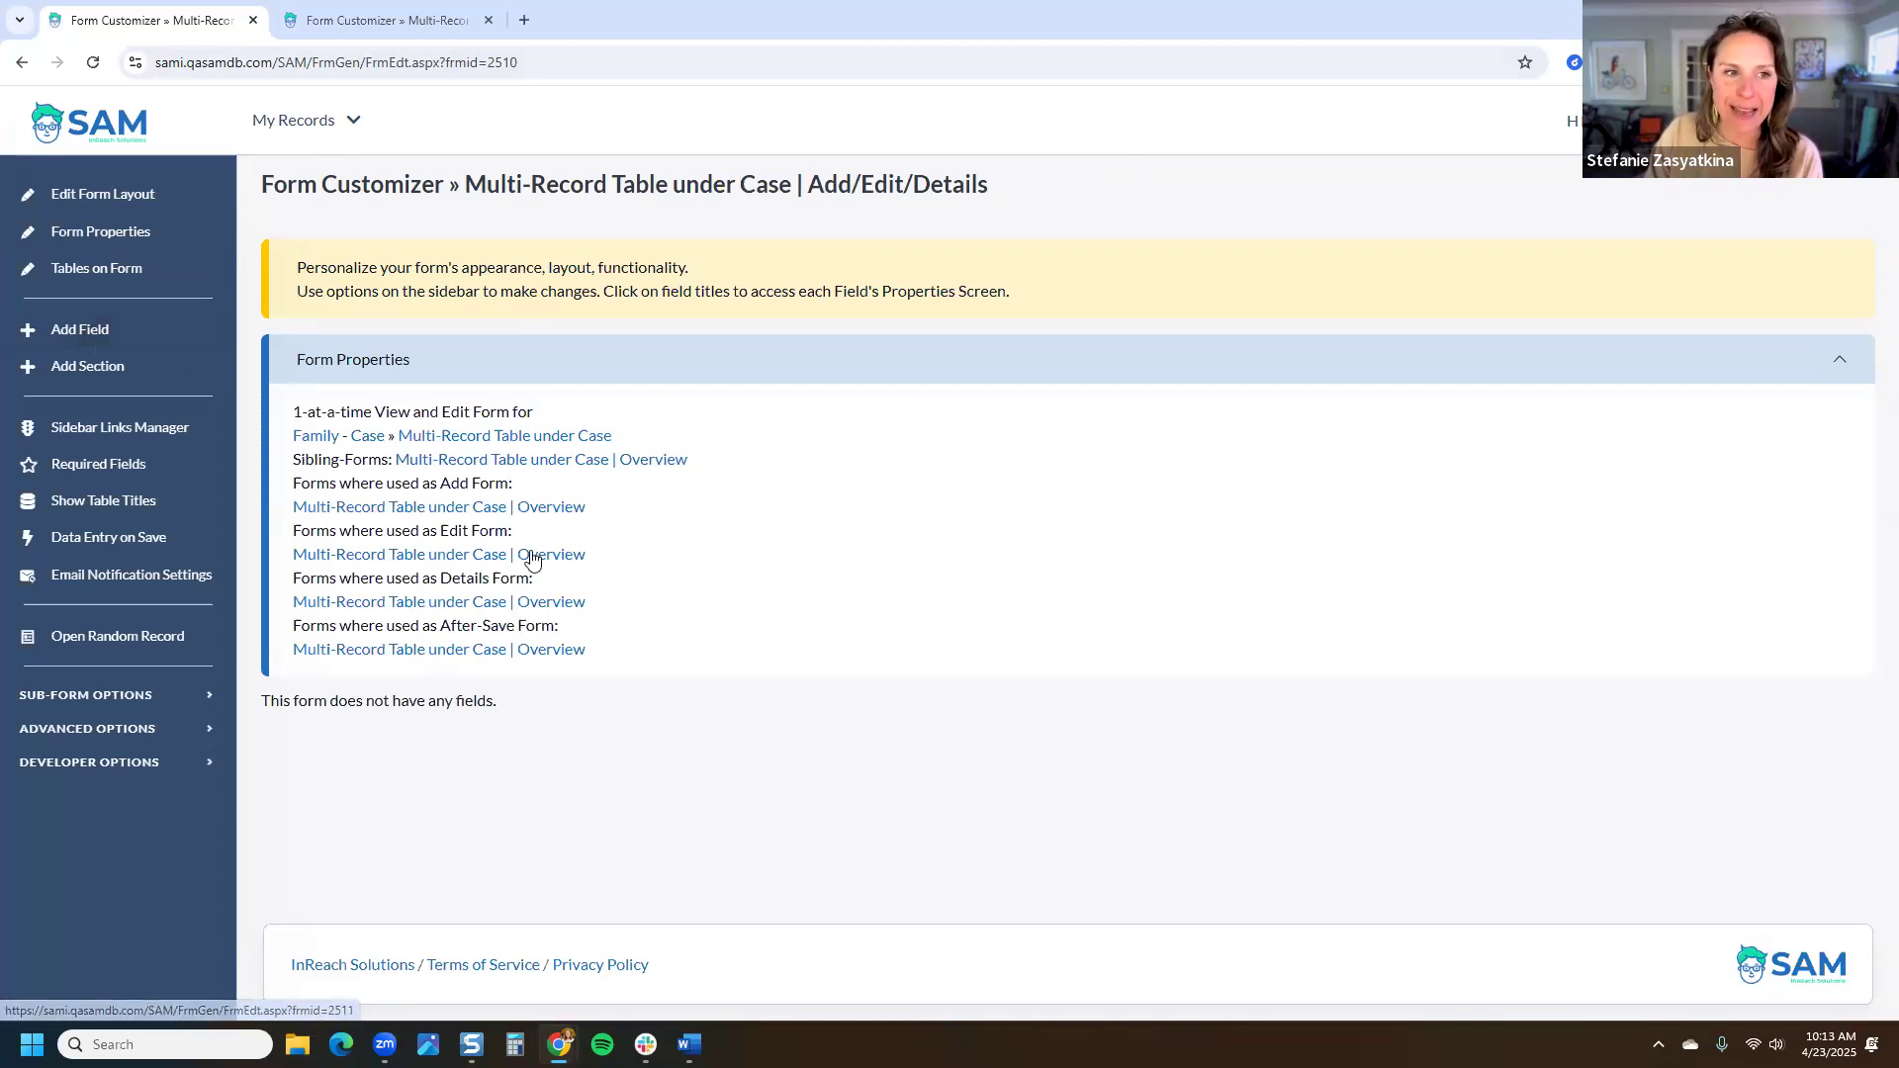
right_click(586, 445)
left_click(698, 463)
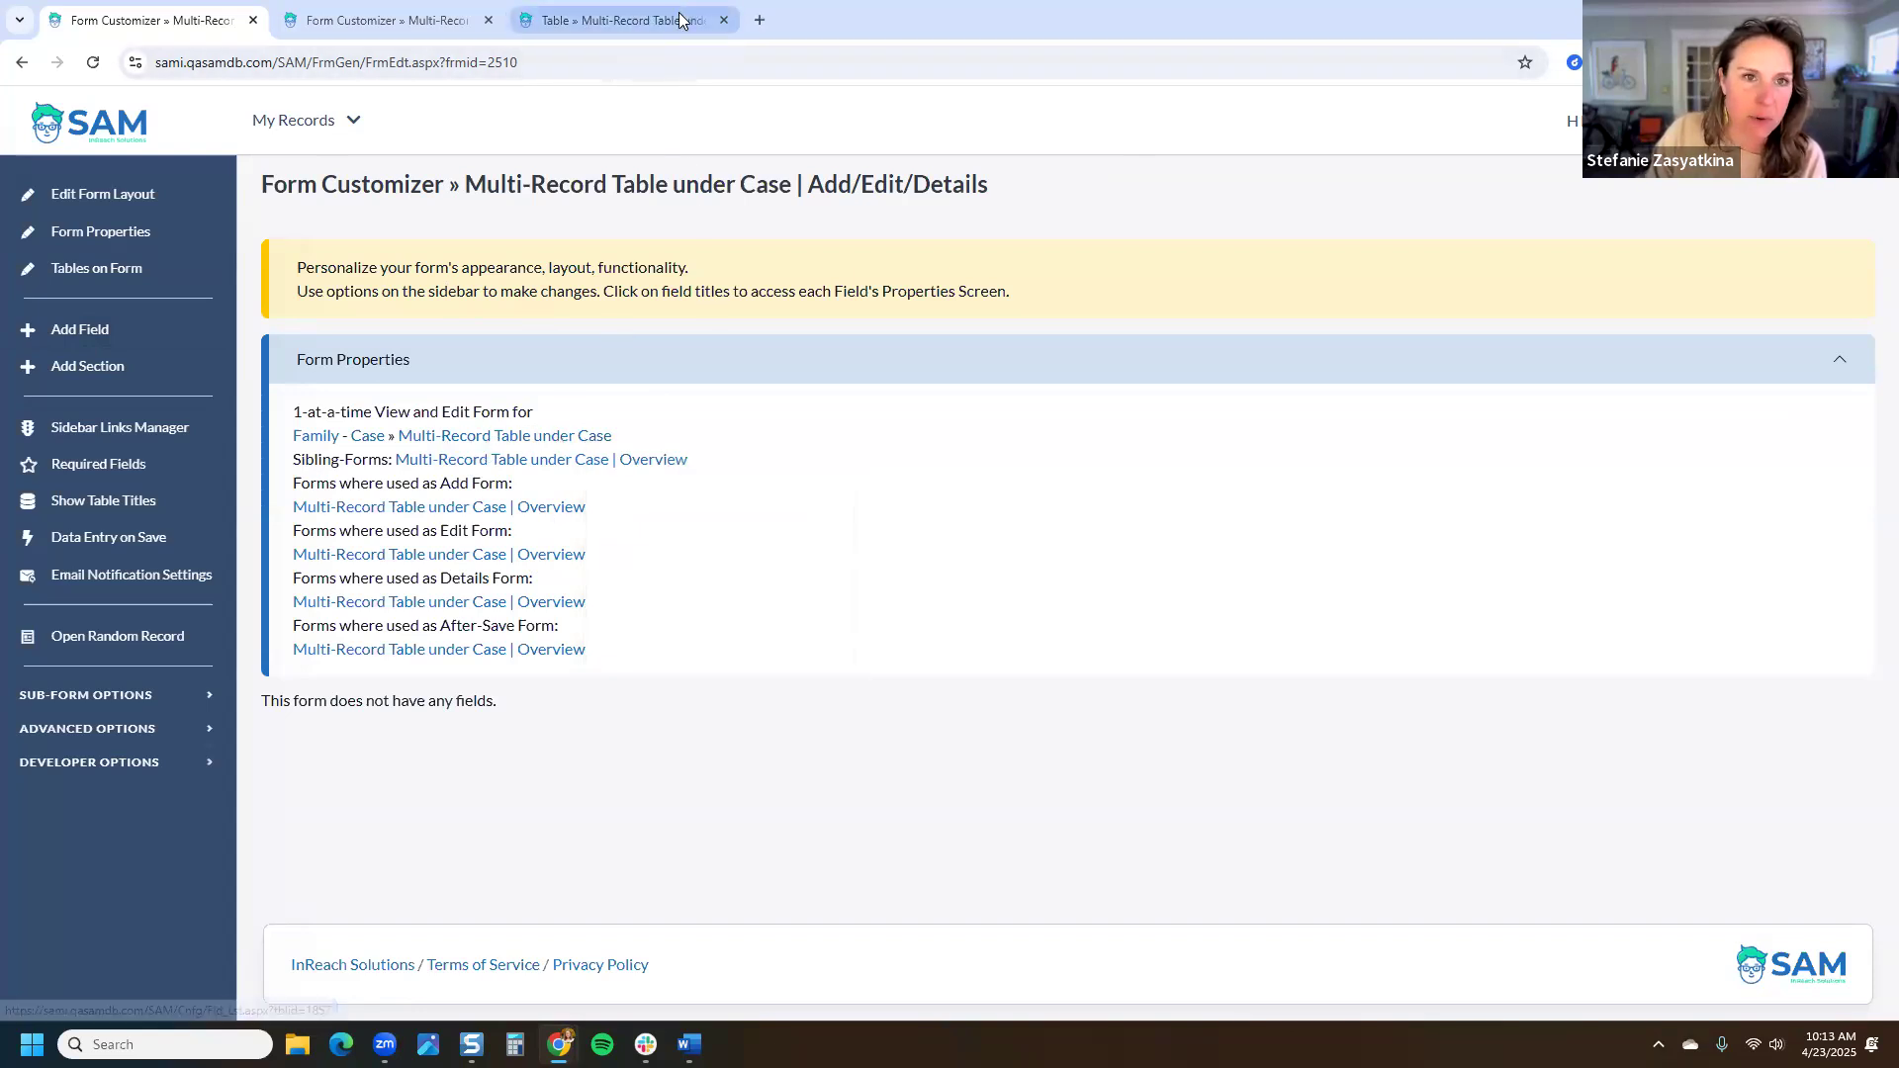
Step: Create a new Text field in the Multi-Record Table under Case with regular text options
left_click(618, 19)
left_click(114, 303)
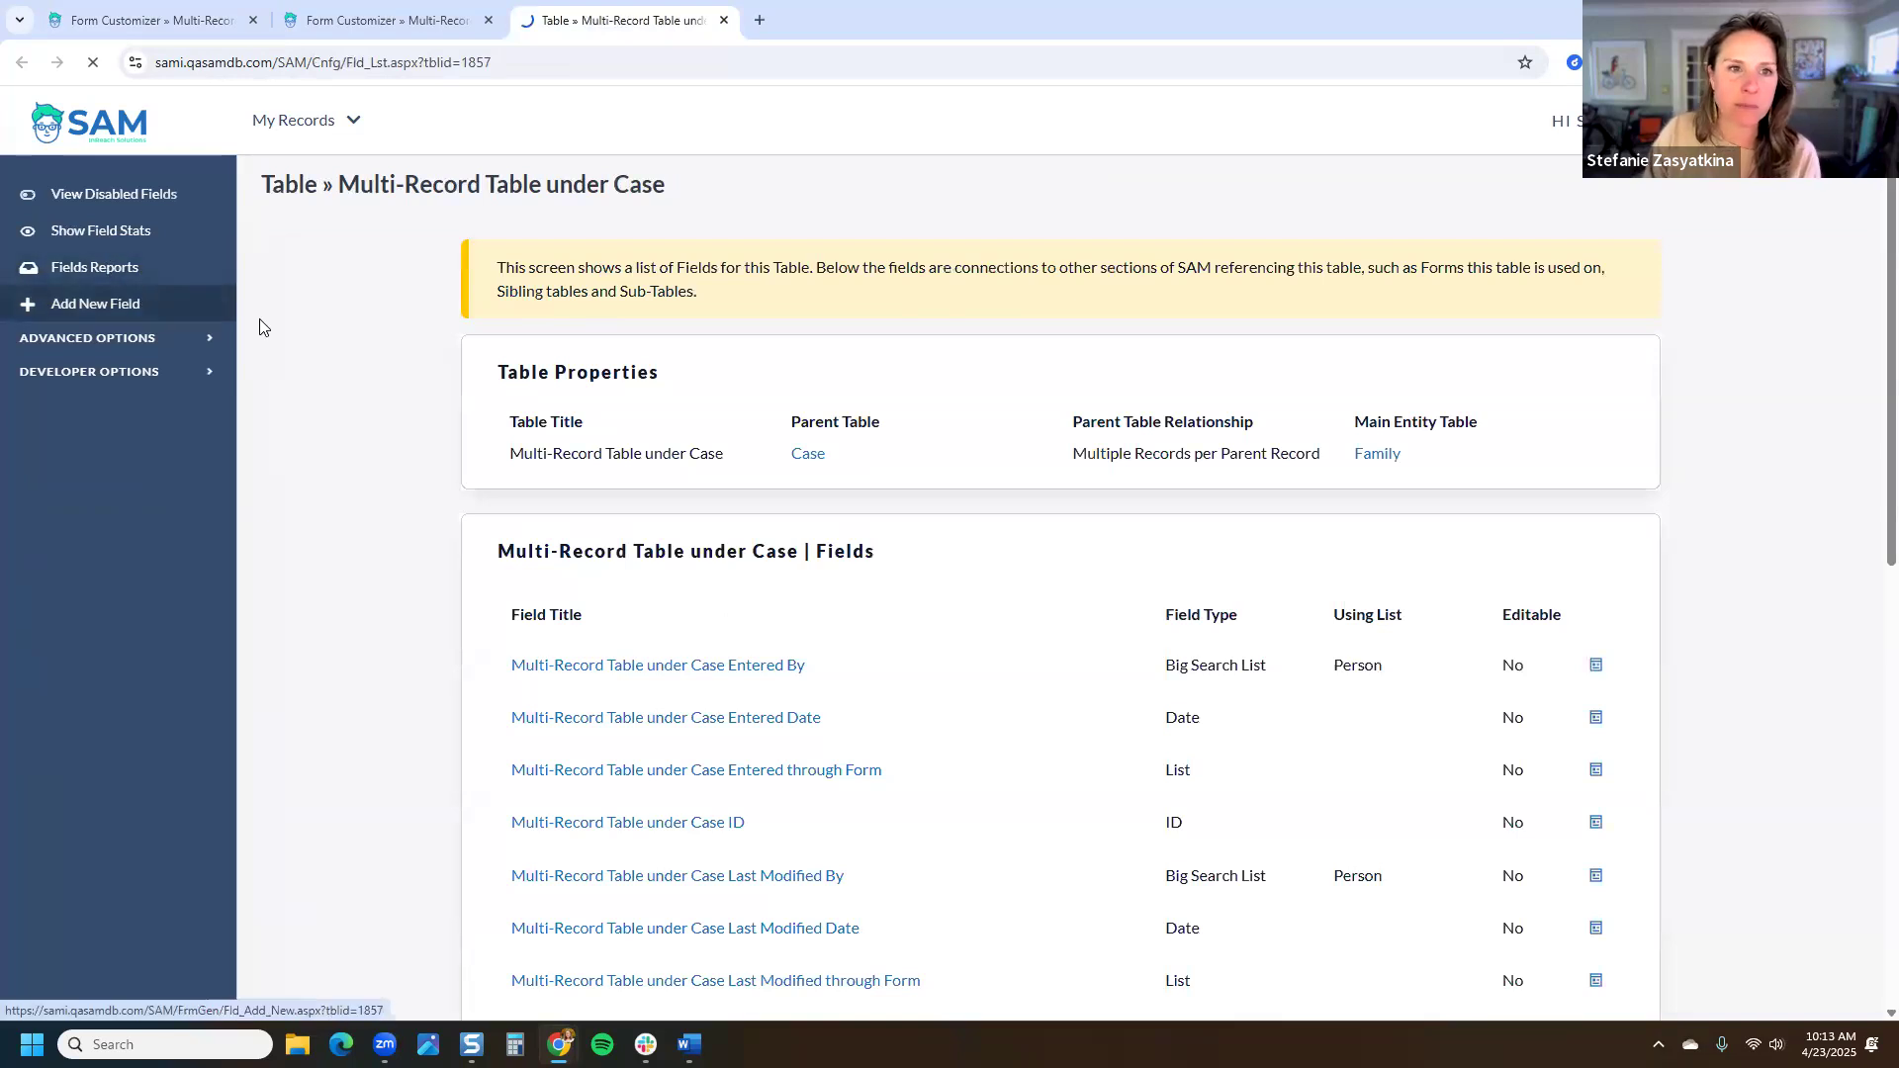
type("New Field Tue")
key("BackSpace")
type("itel")
key("BackSpace")
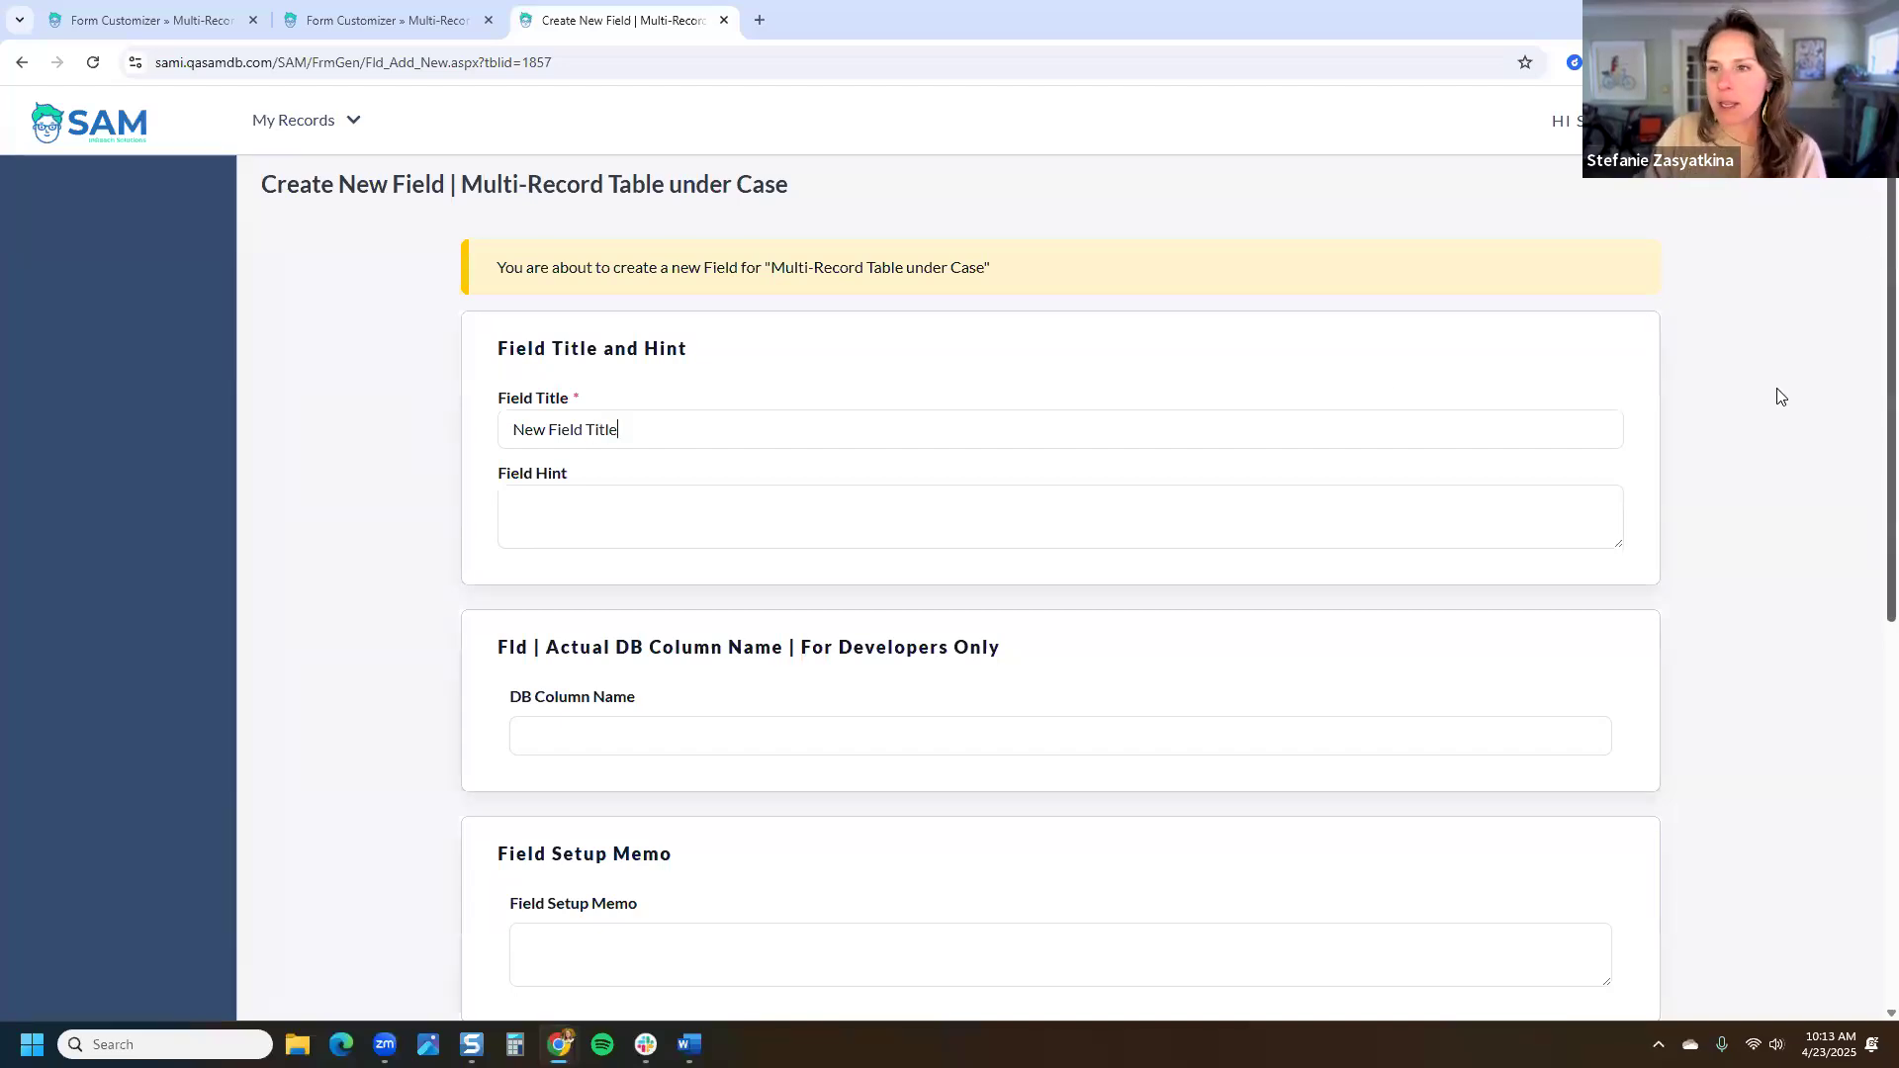
scroll(1703, 907, "down", 5)
scroll(1704, 907, "down", 1)
left_click(1624, 890)
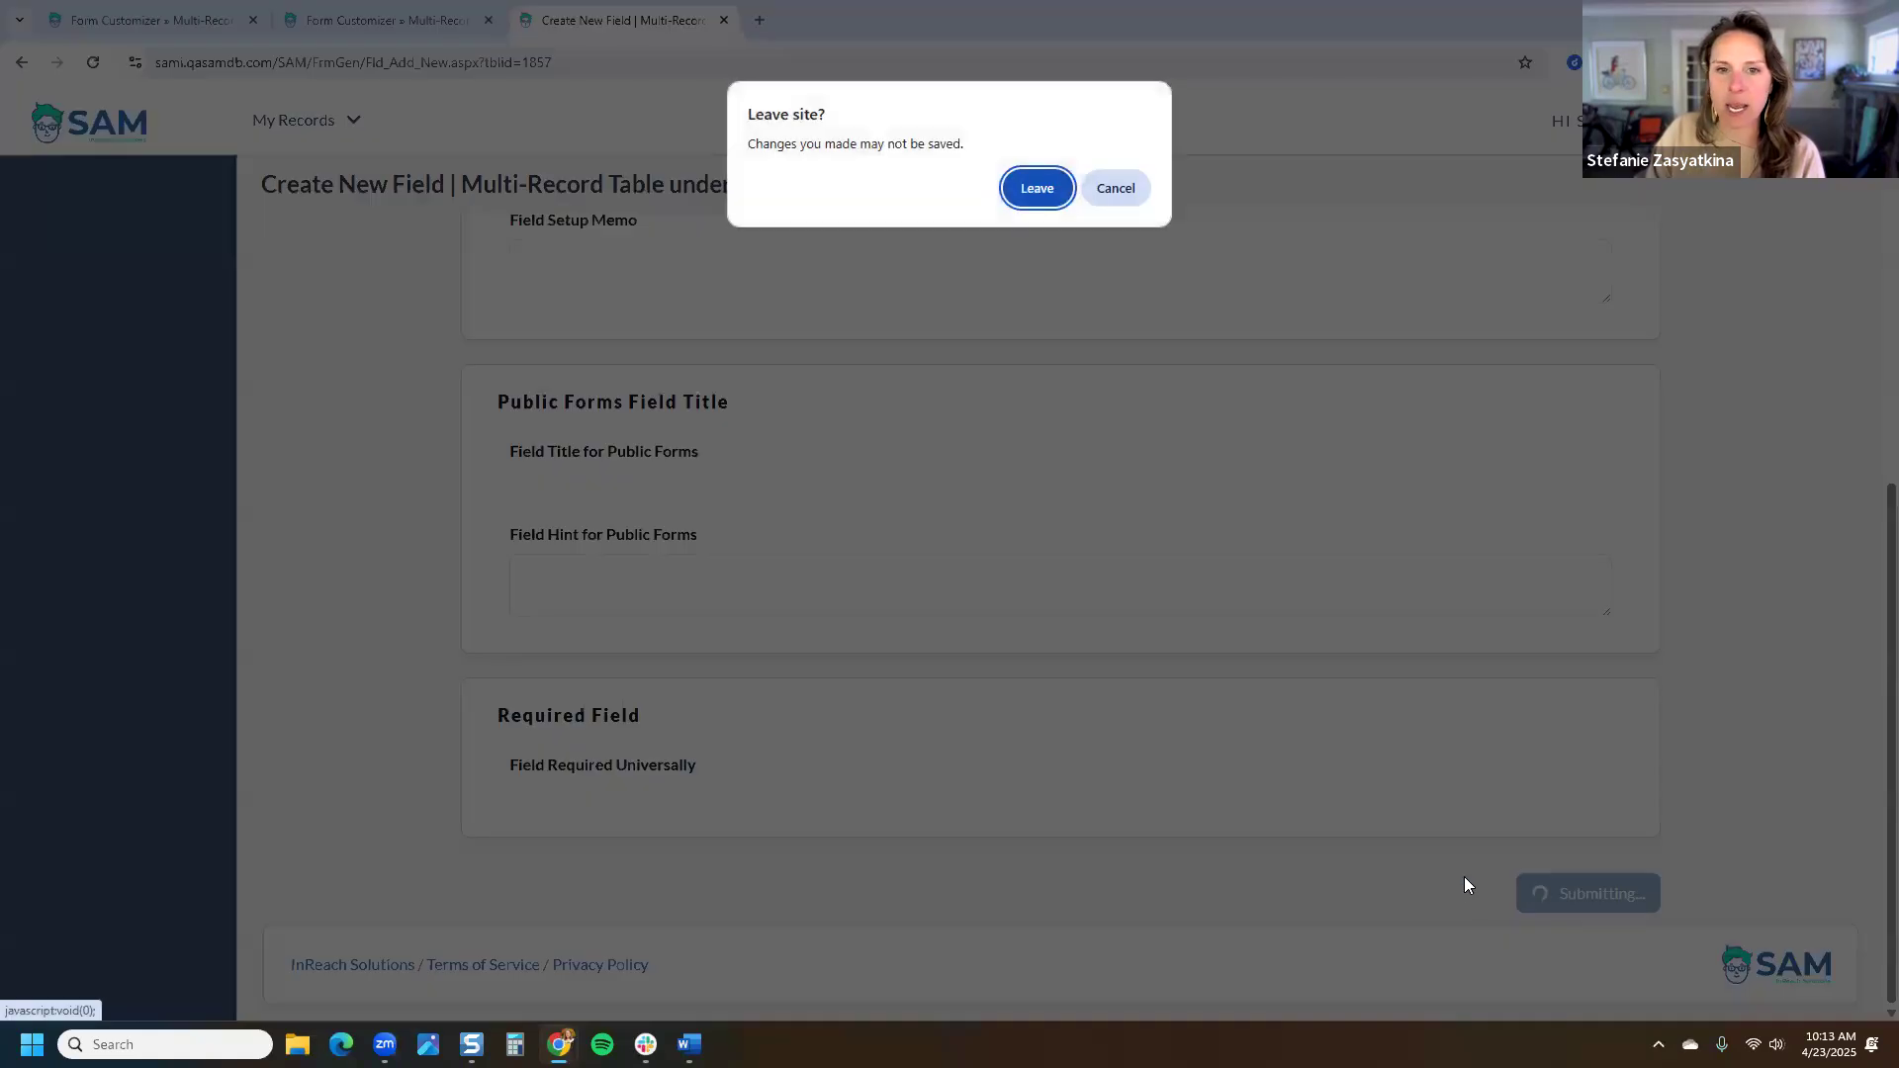
left_click(1038, 188)
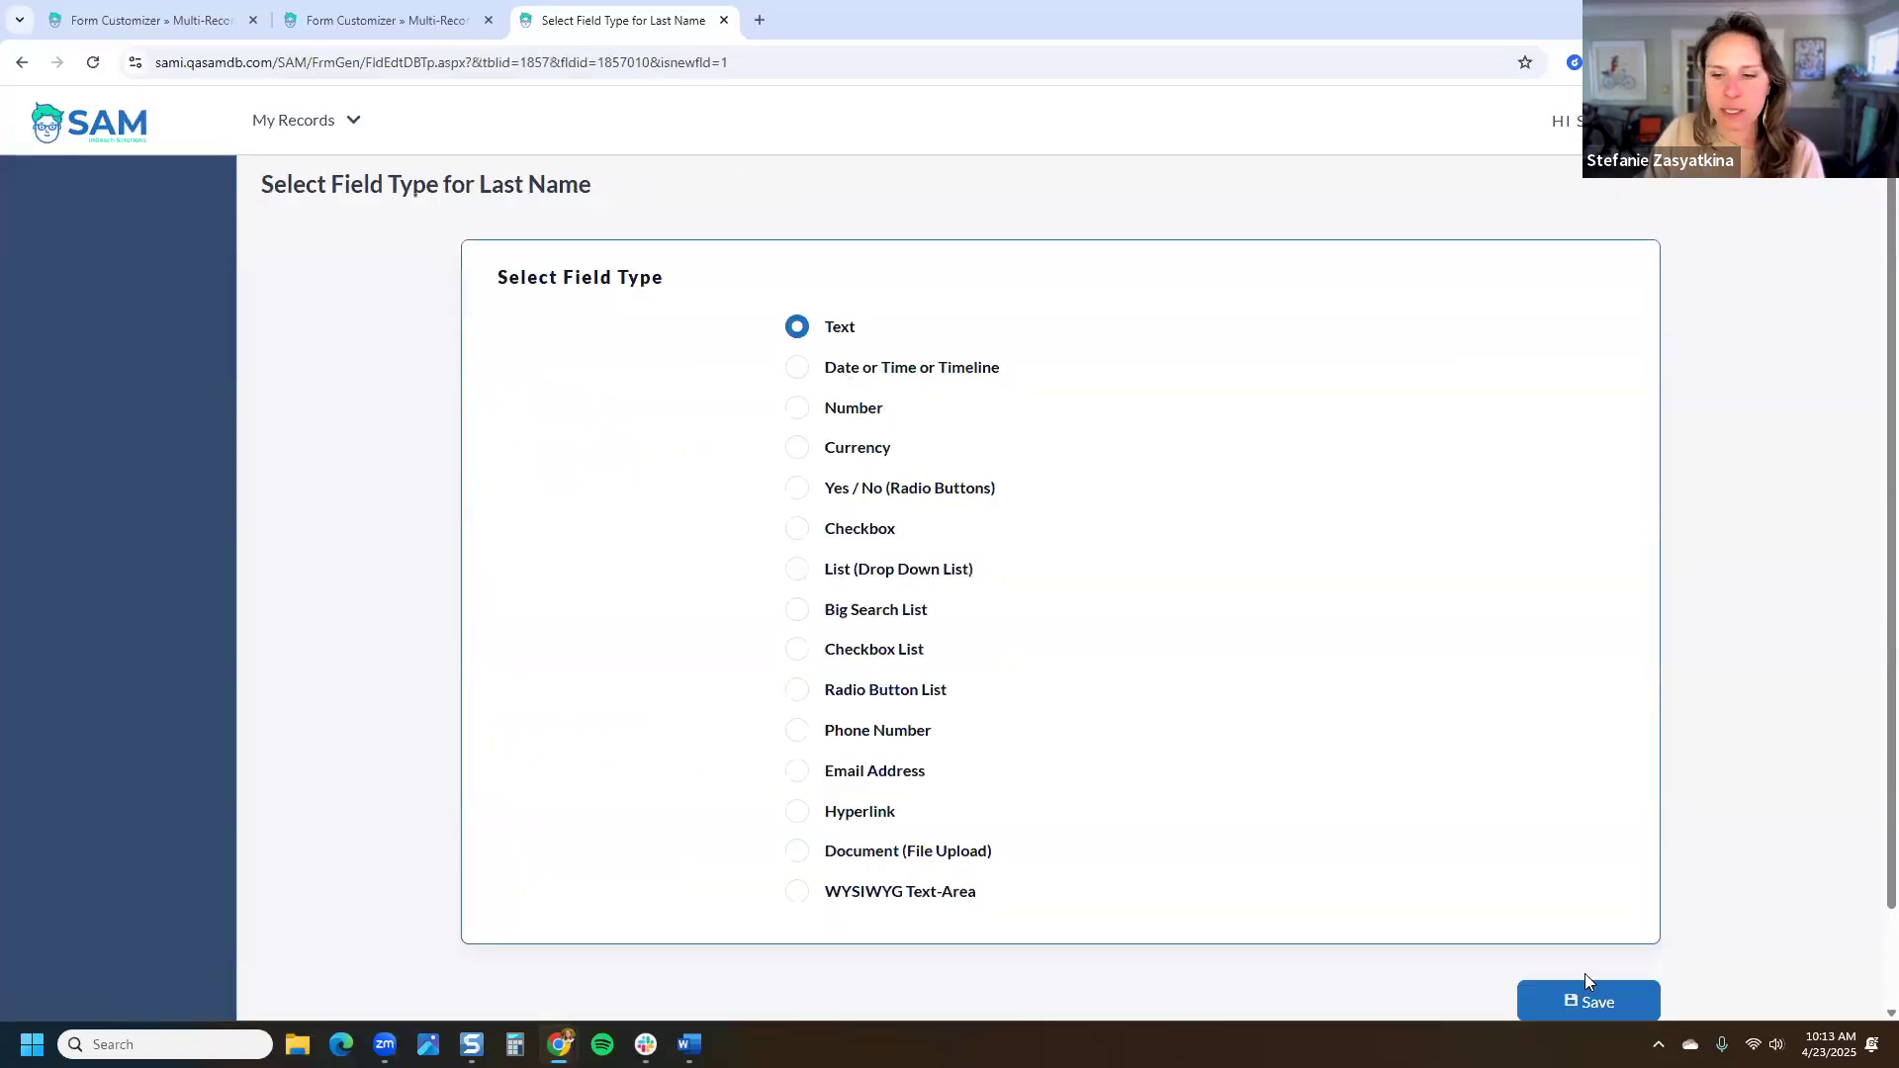
left_click(1582, 986)
left_click(1589, 680)
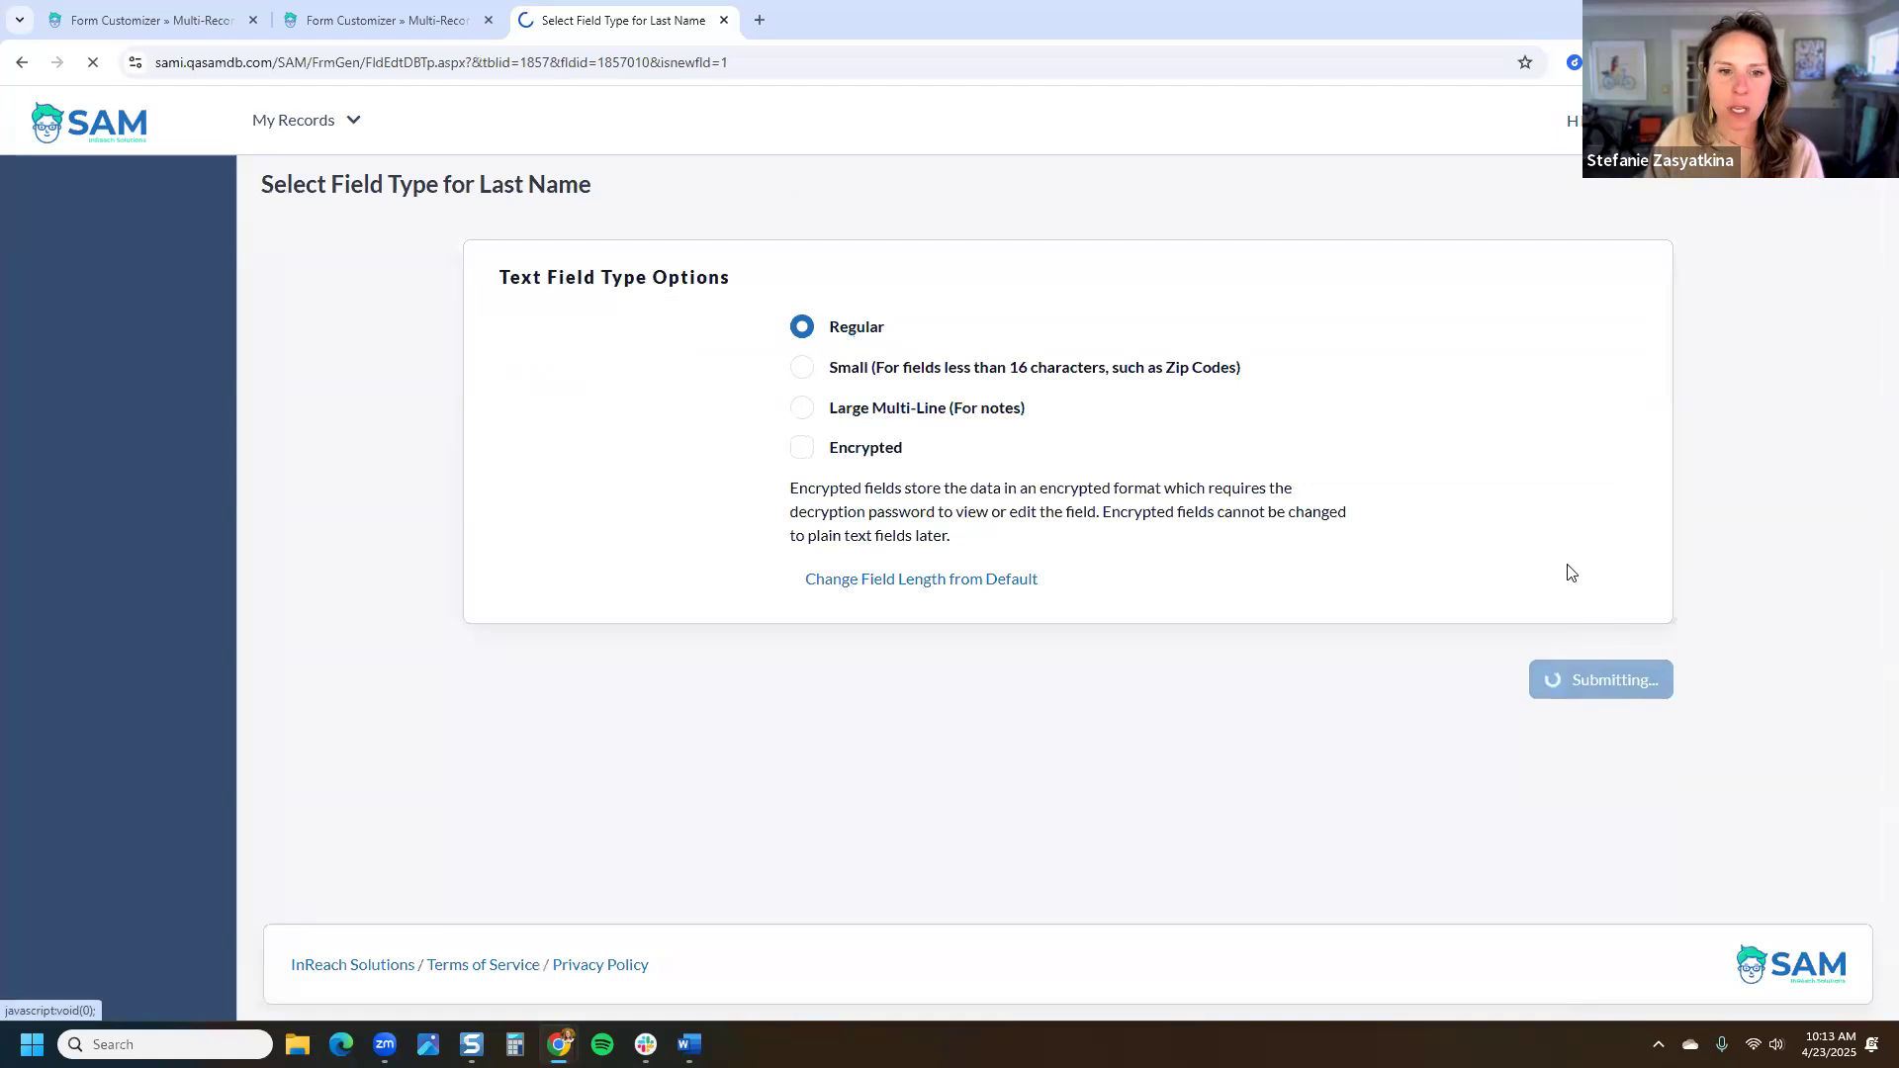
Step: Retitle the new text field to 'New Field Title'
scroll(883, 697, "down", 3)
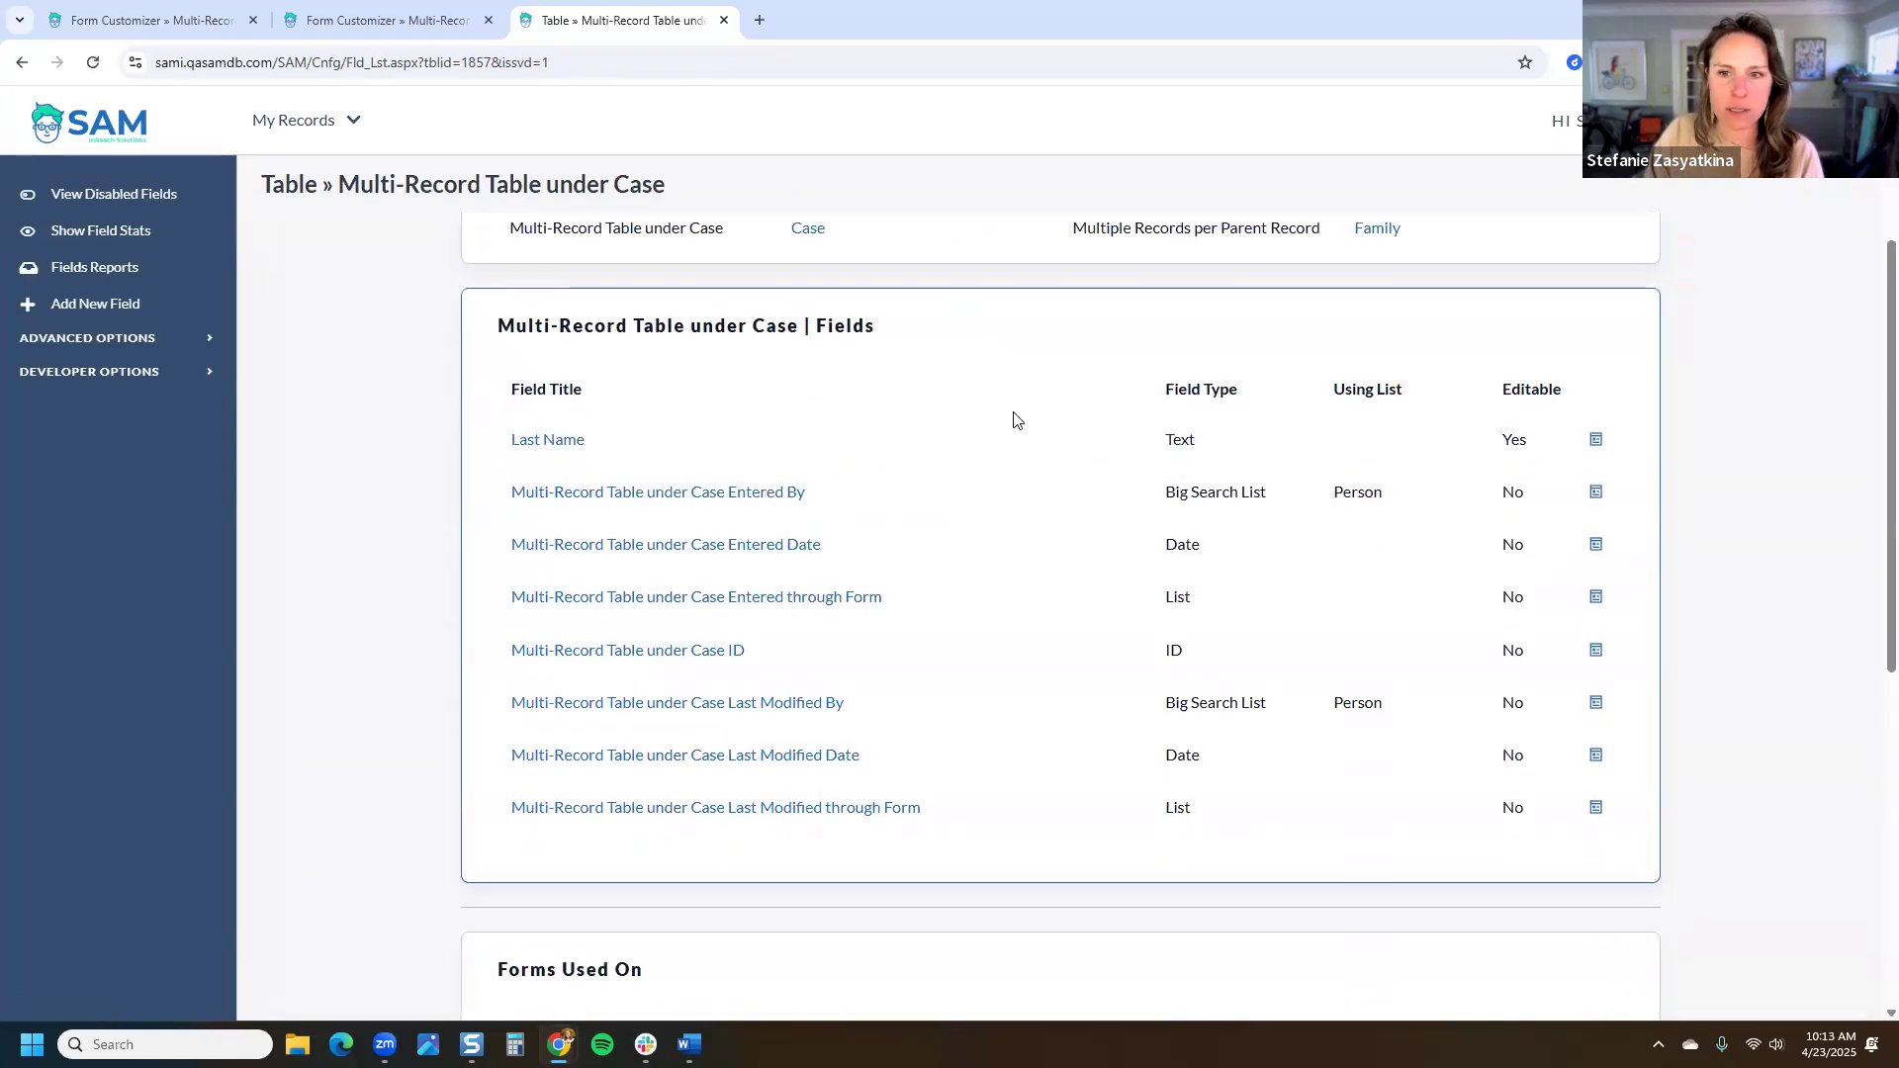
left_click(554, 441)
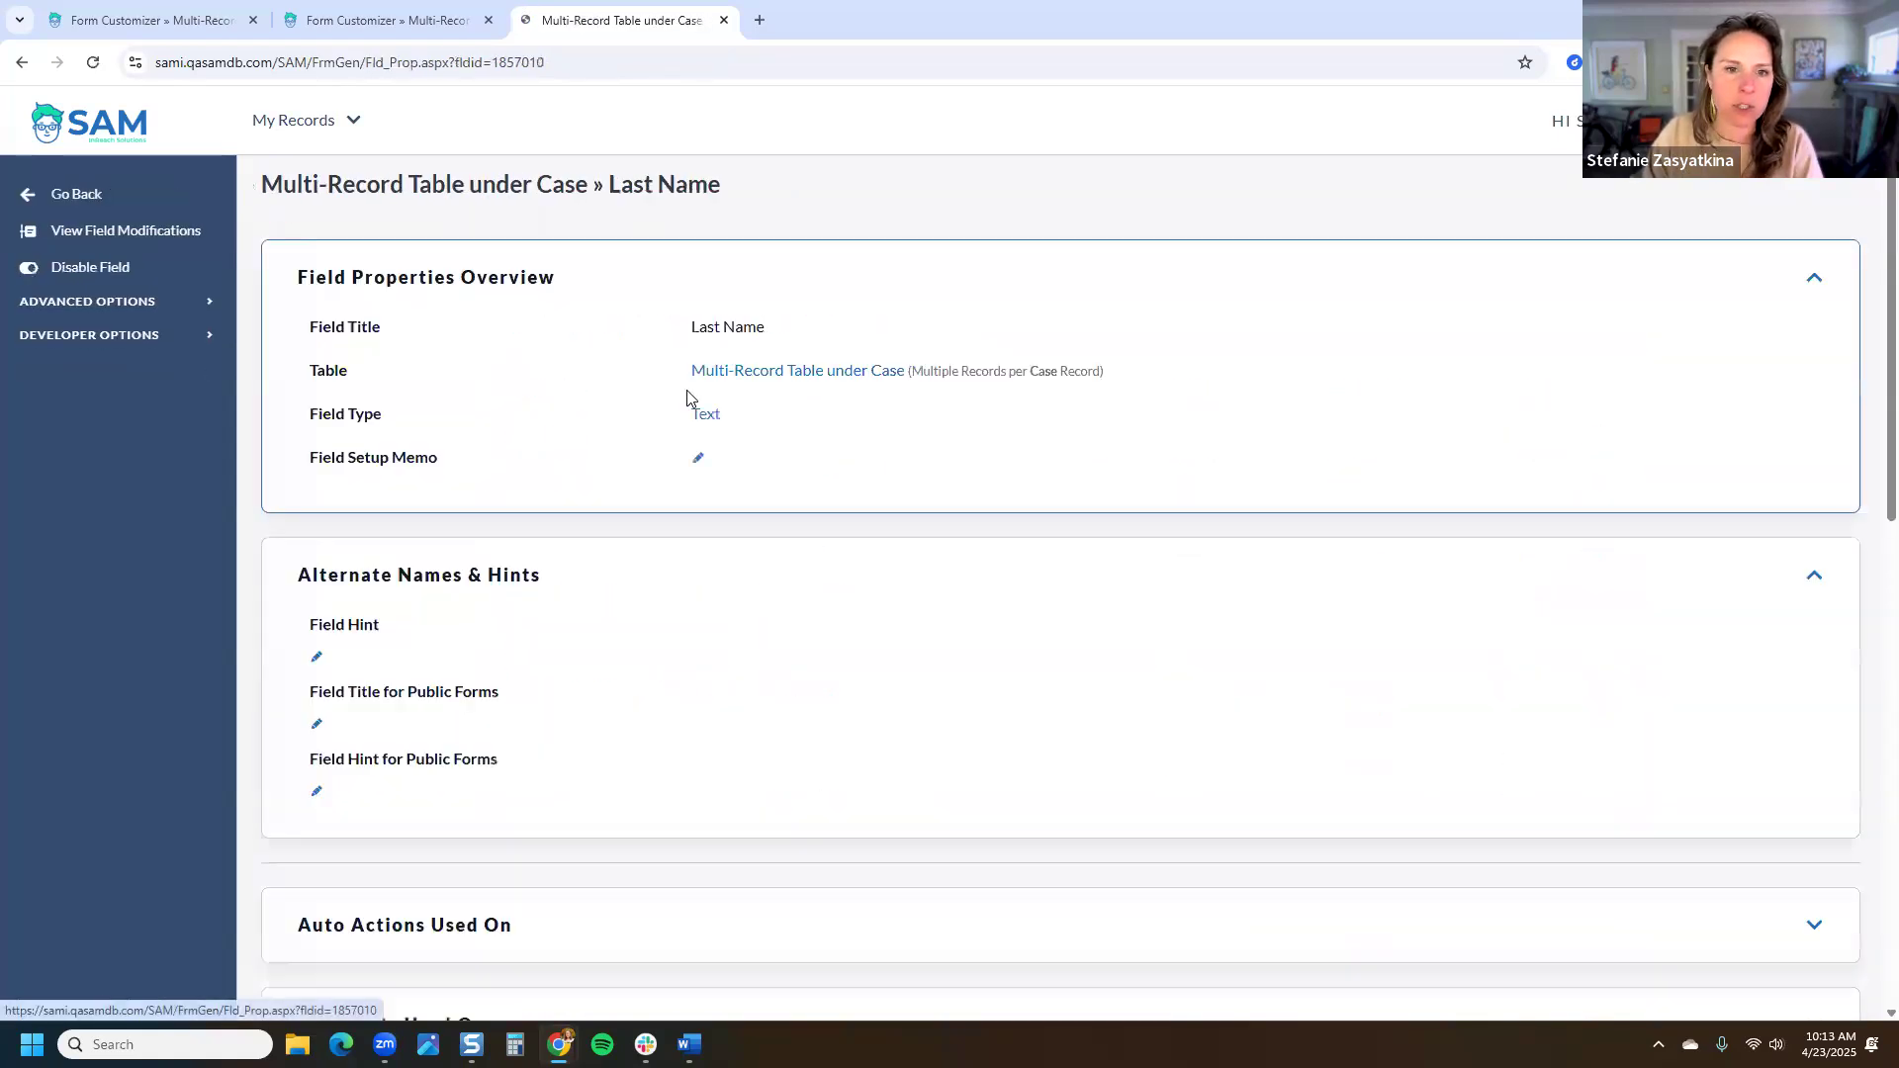
left_click(749, 326)
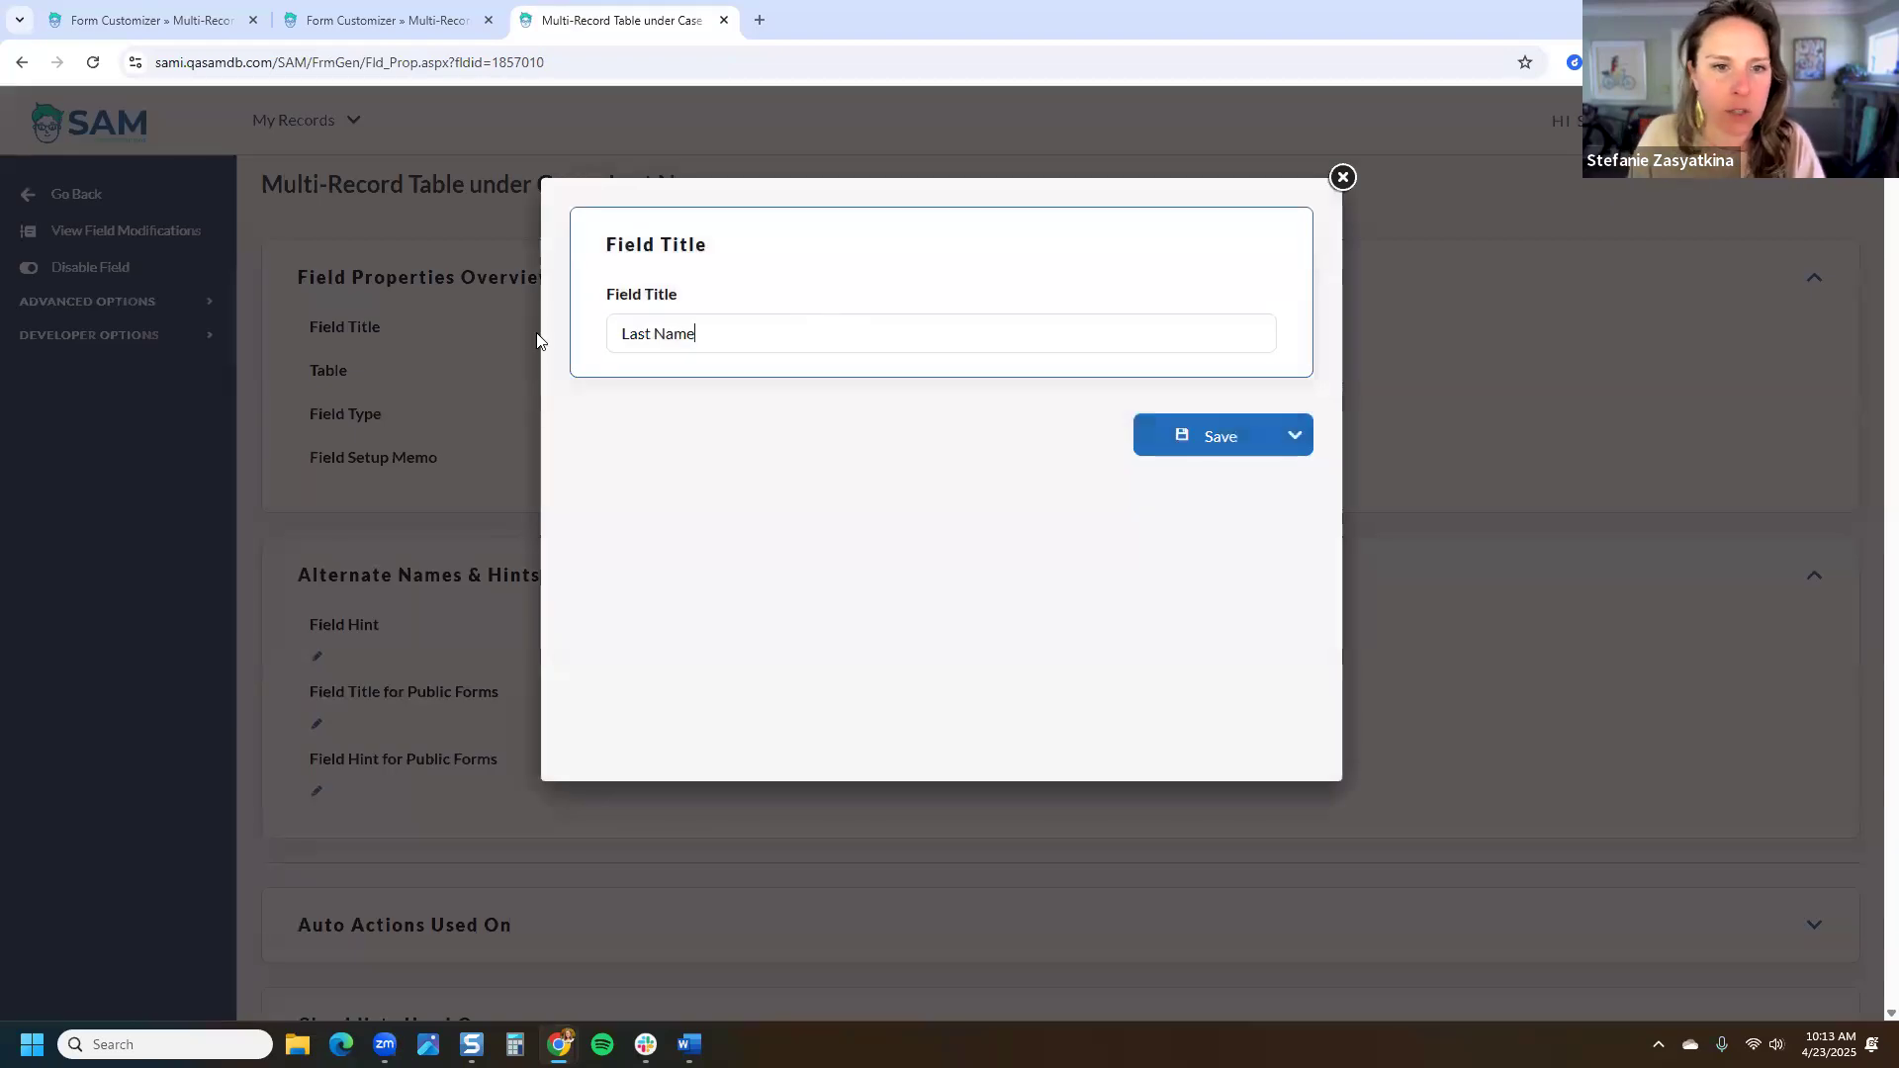
type("New Fi")
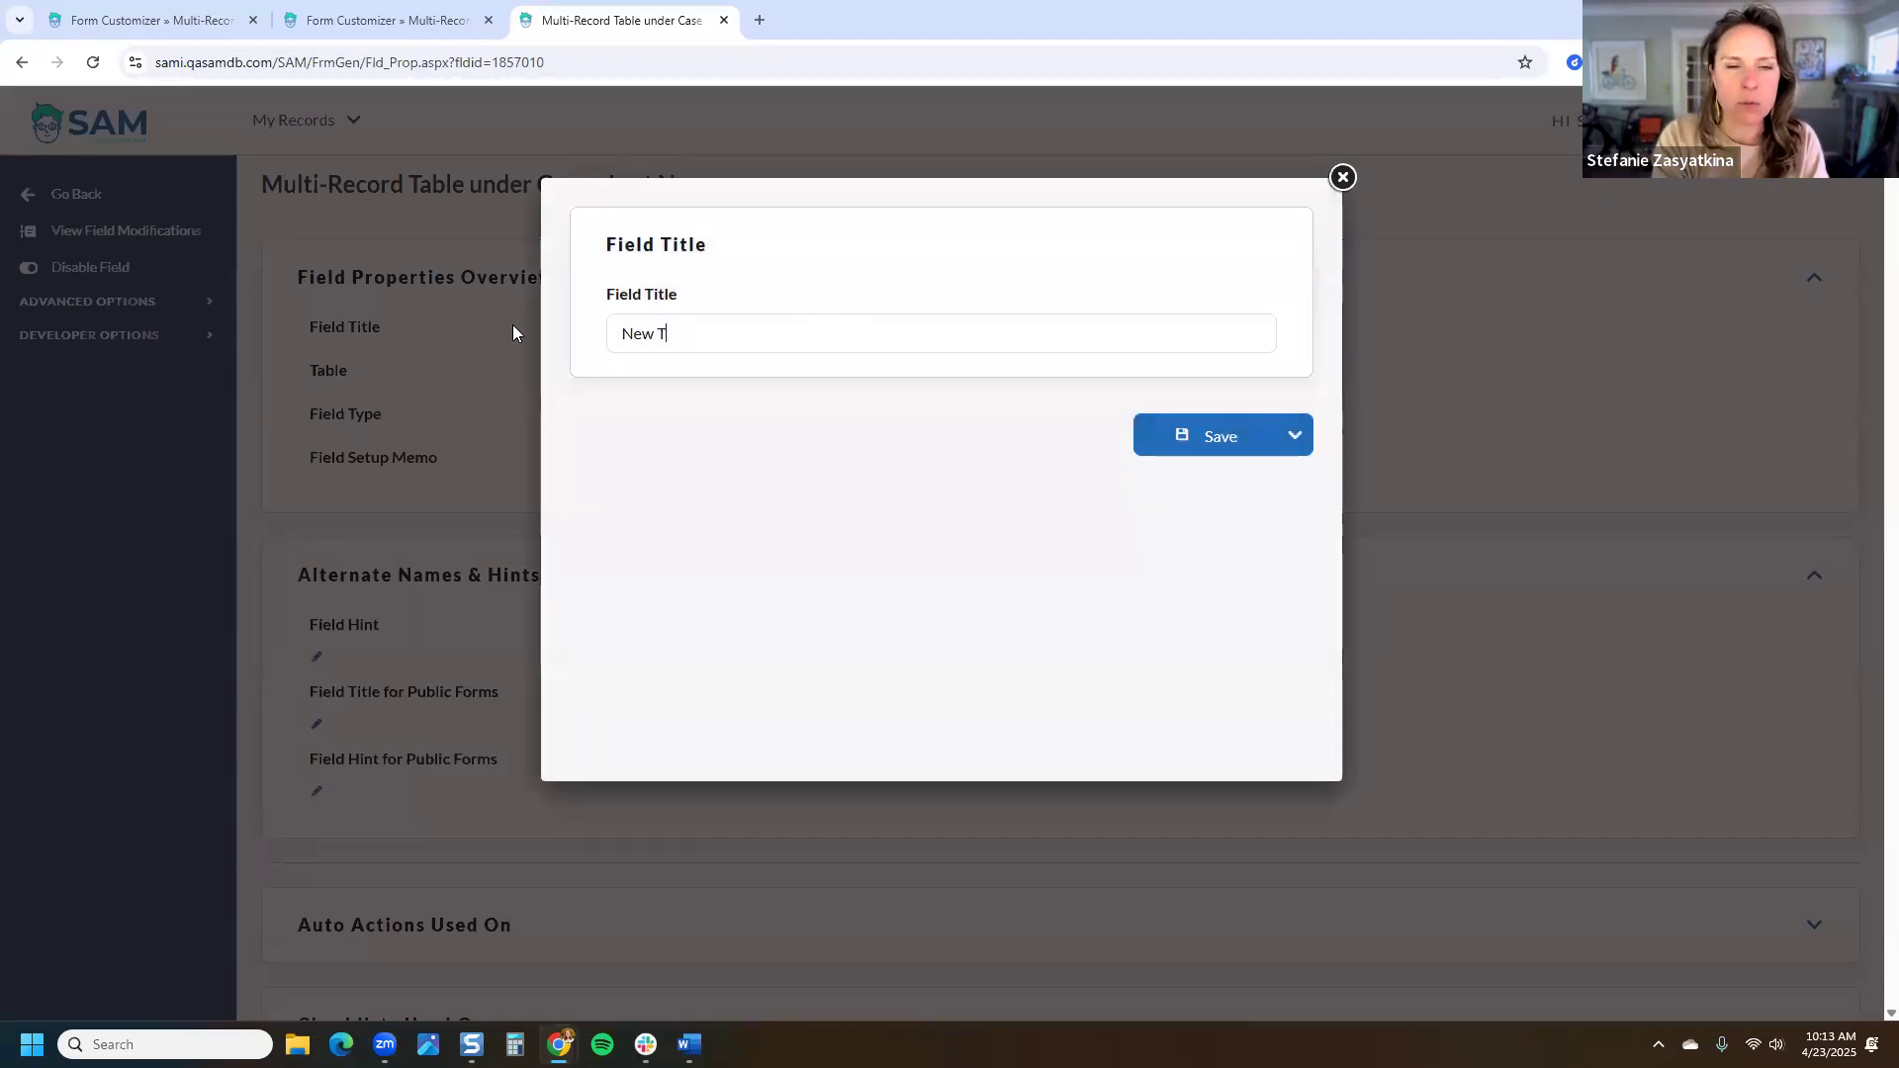
type("eld Title")
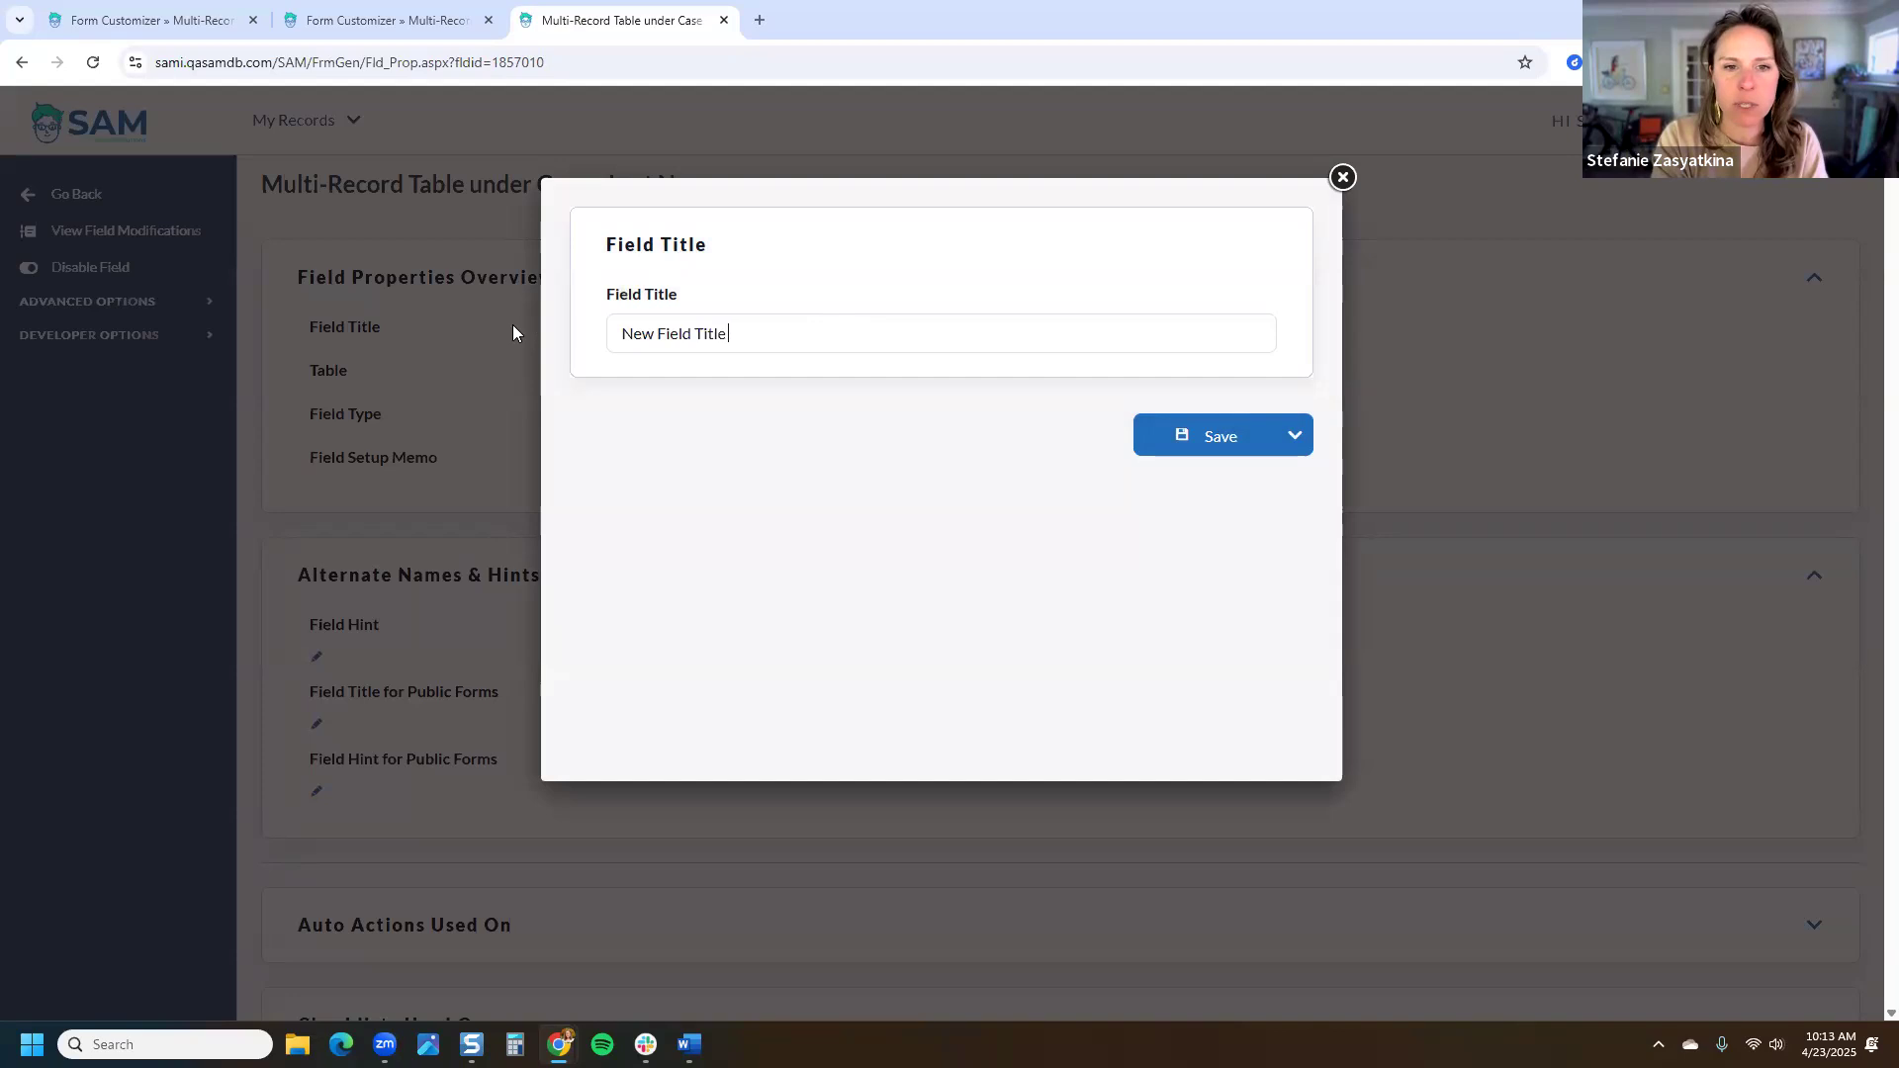
left_click(1189, 450)
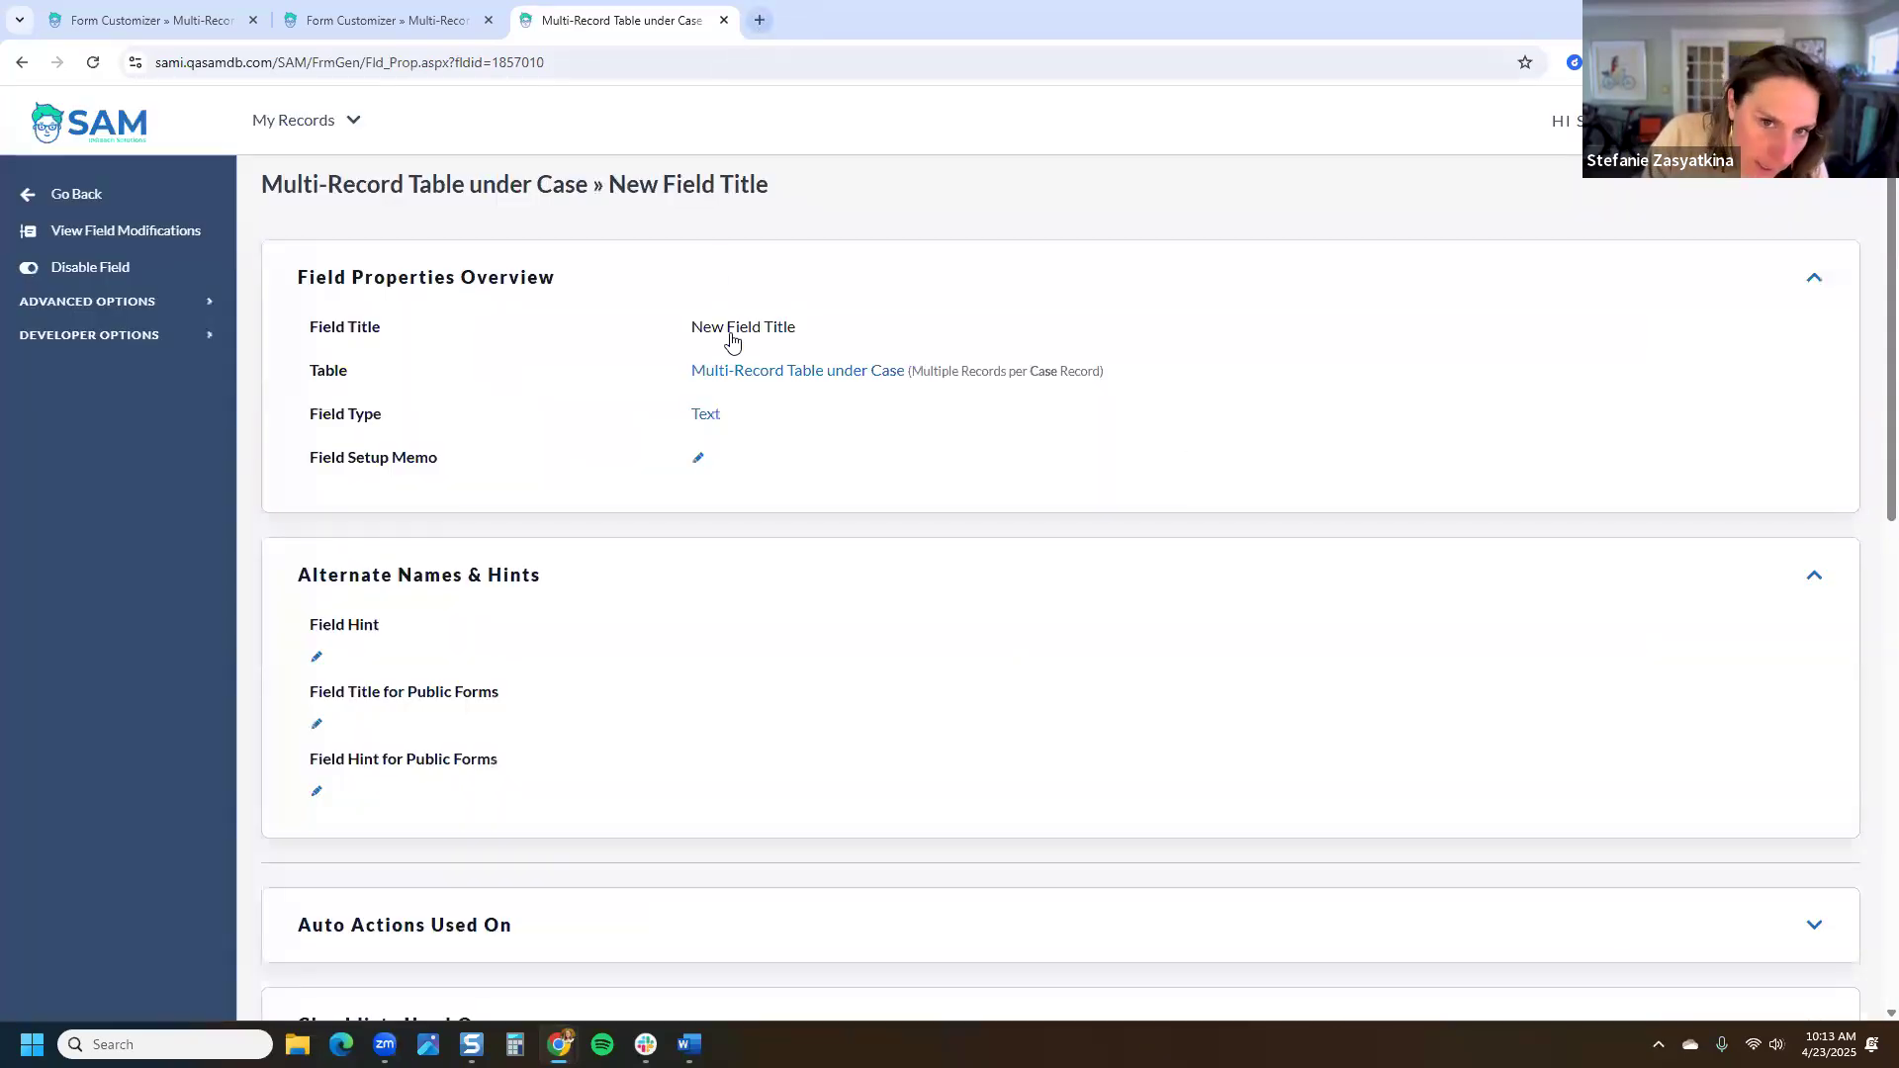
left_click(742, 372)
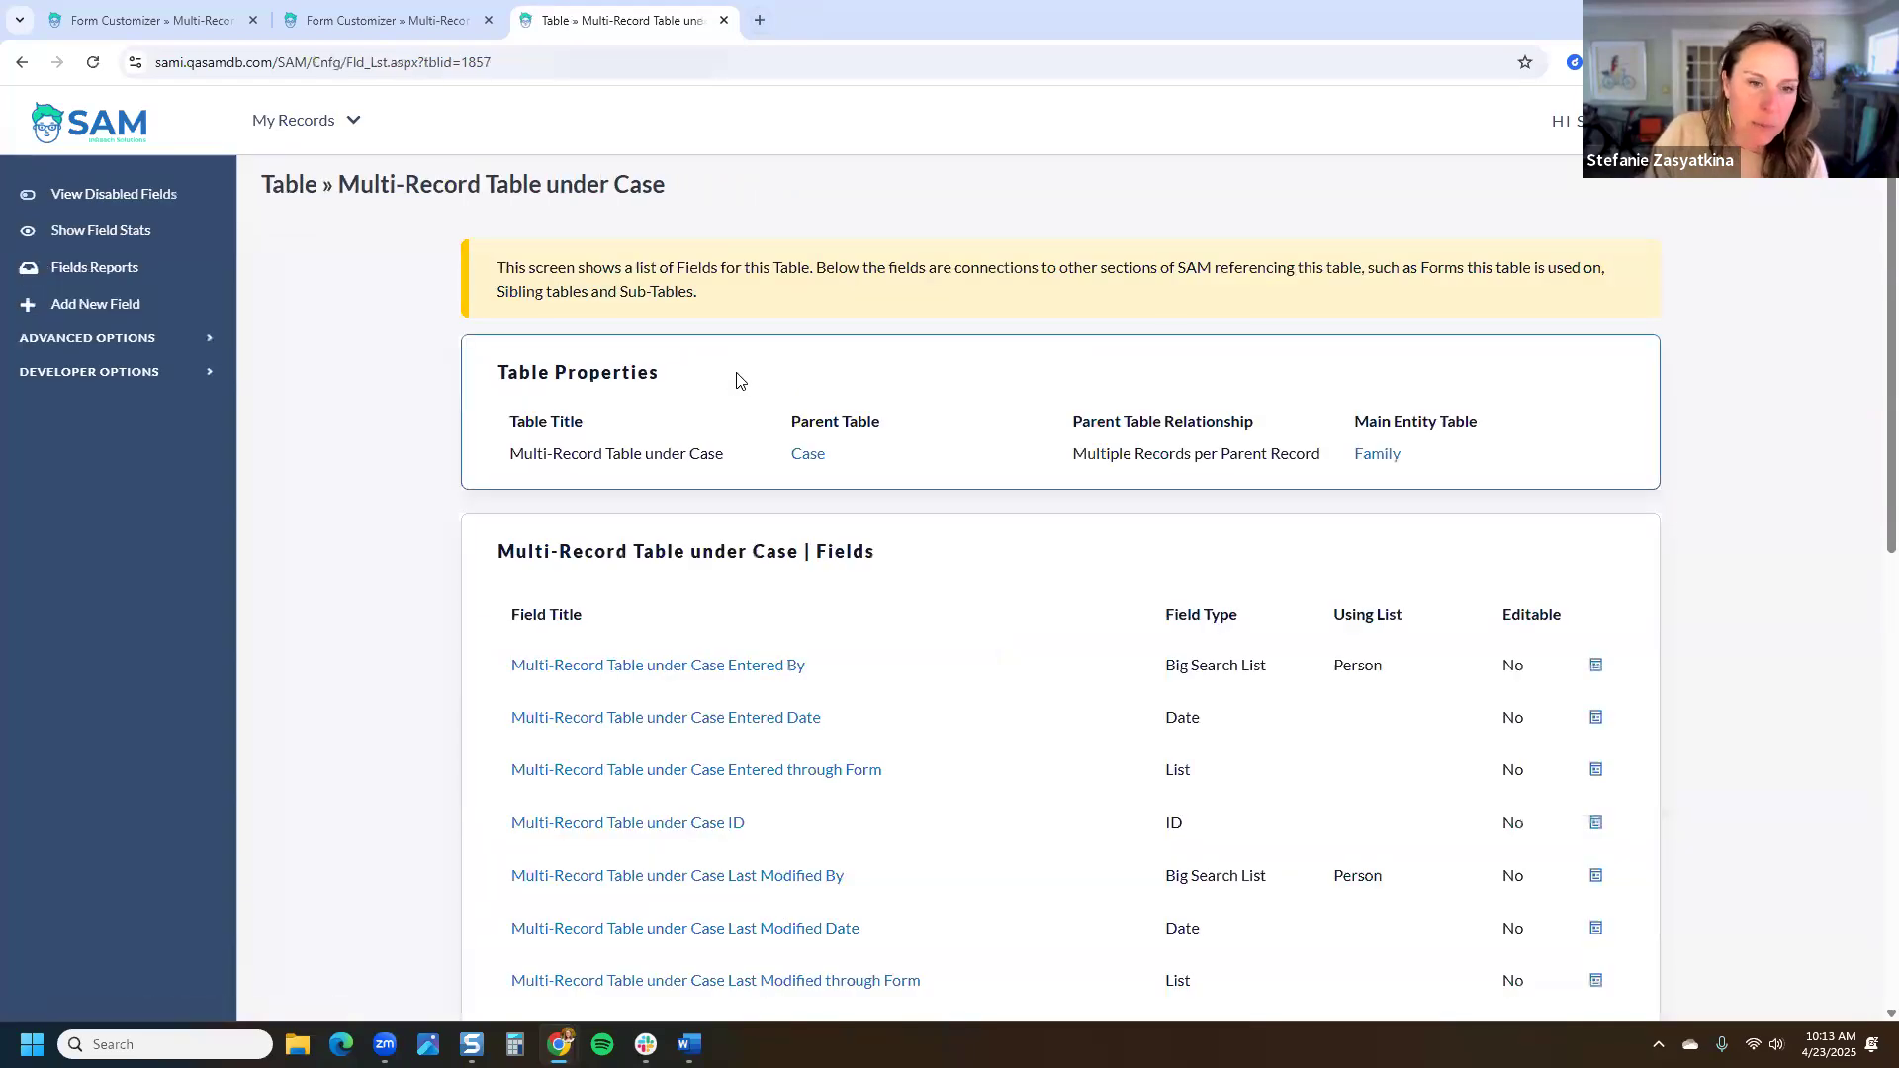
Step: Add Date Field to the table as a Date Only field
left_click(99, 305)
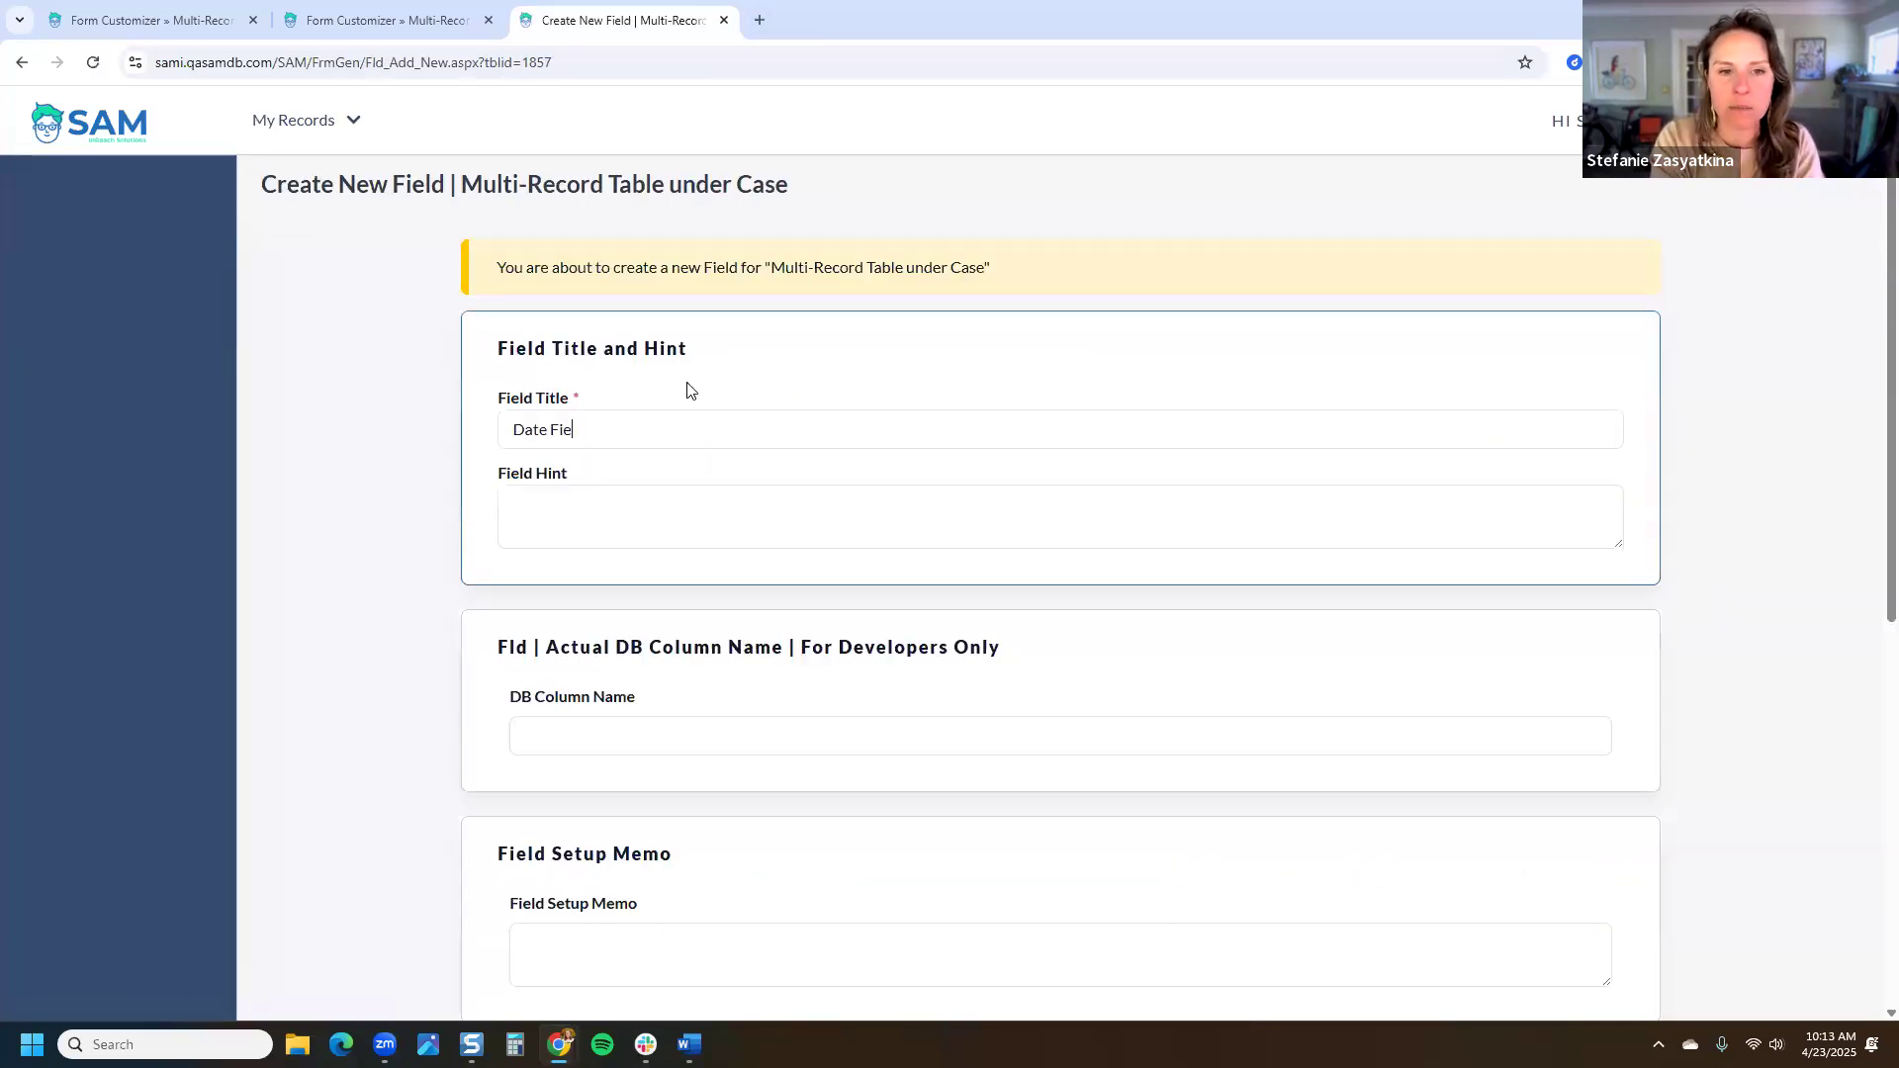
scroll(1771, 544, "down", 7)
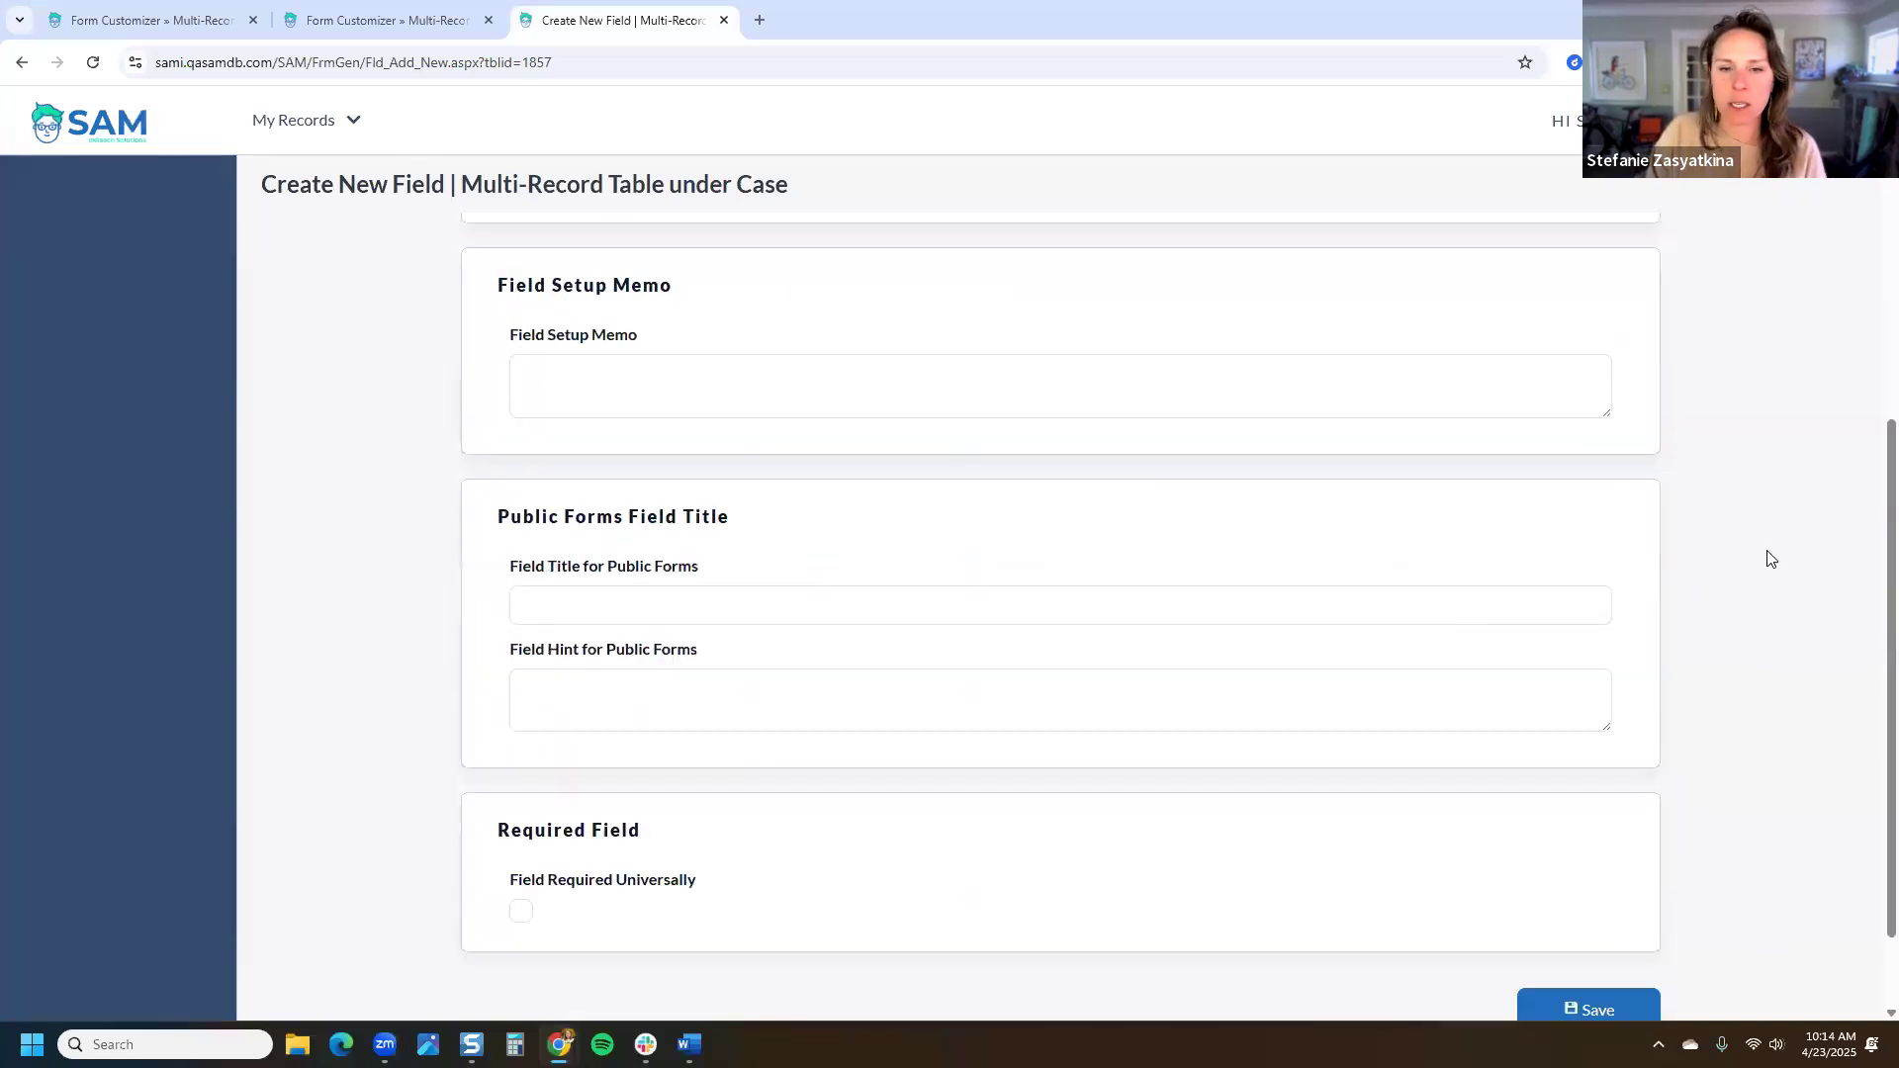
left_click(1646, 897)
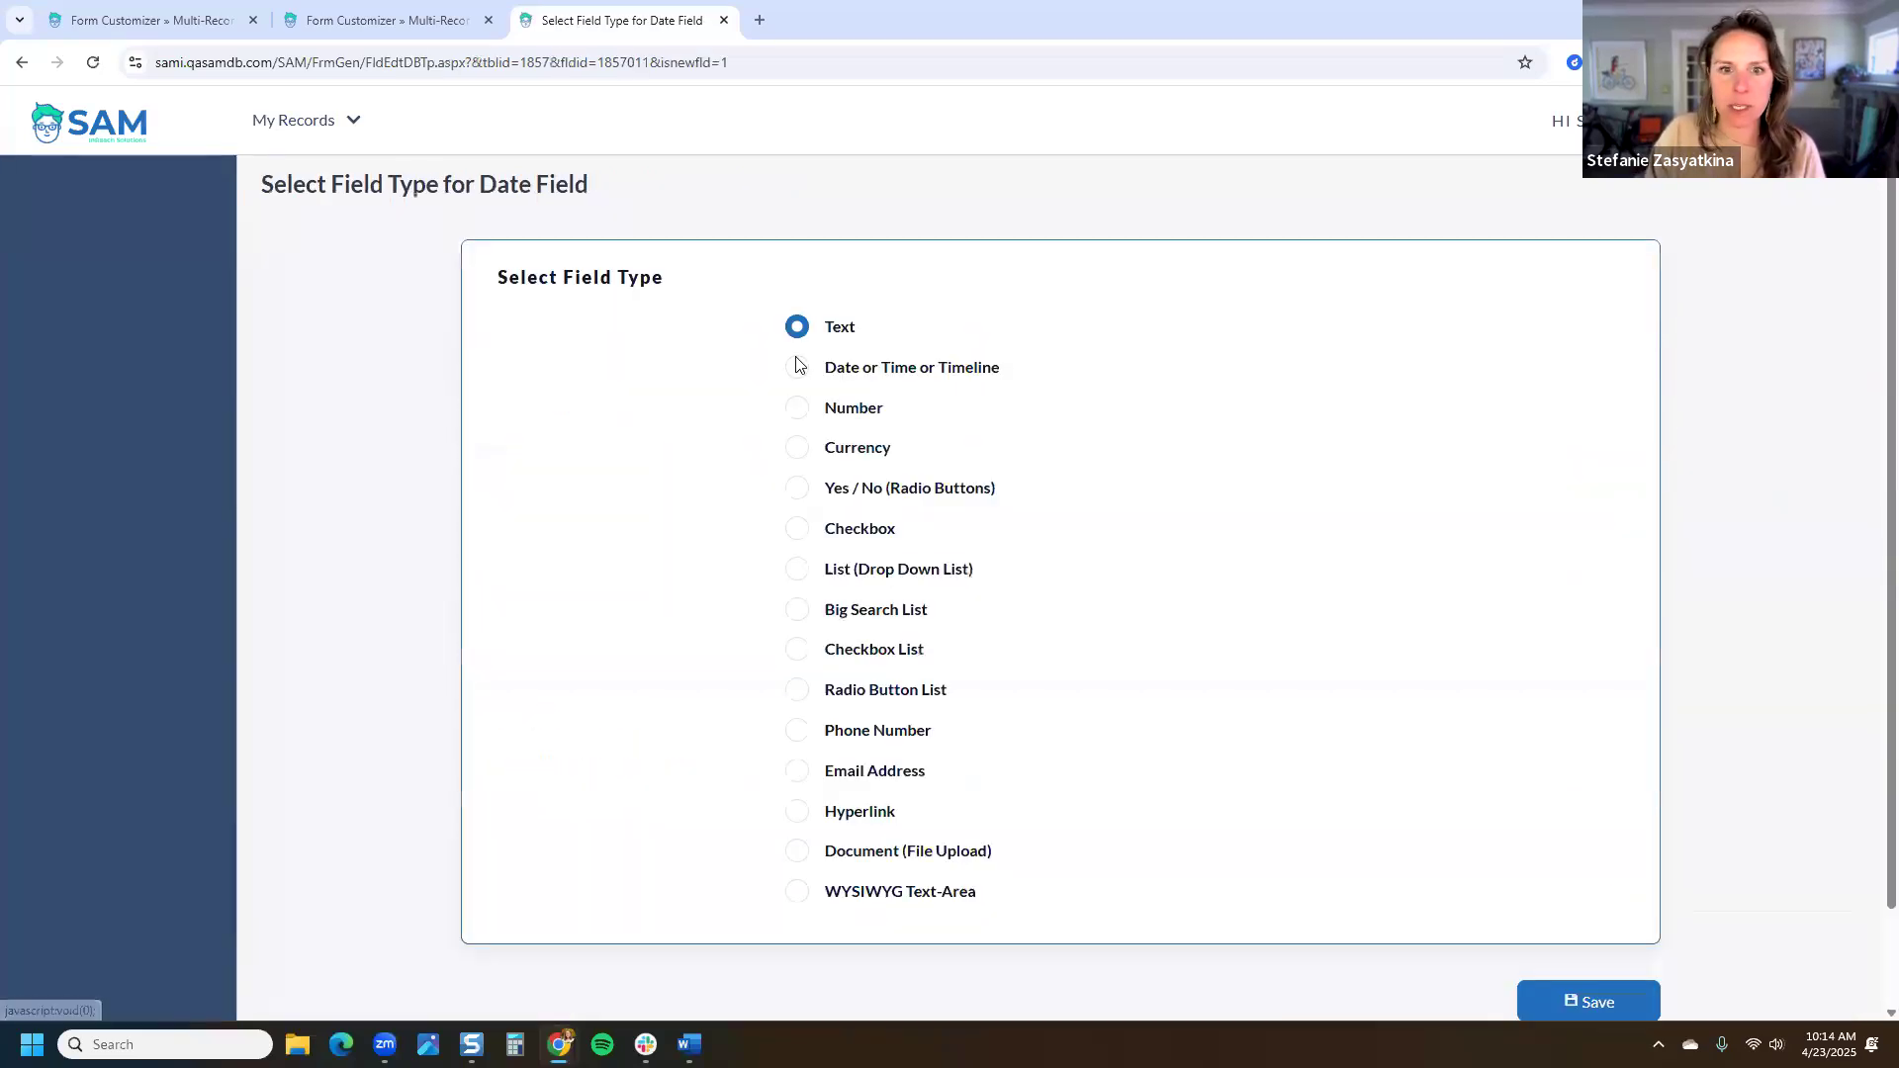
left_click(906, 376)
left_click(1585, 1000)
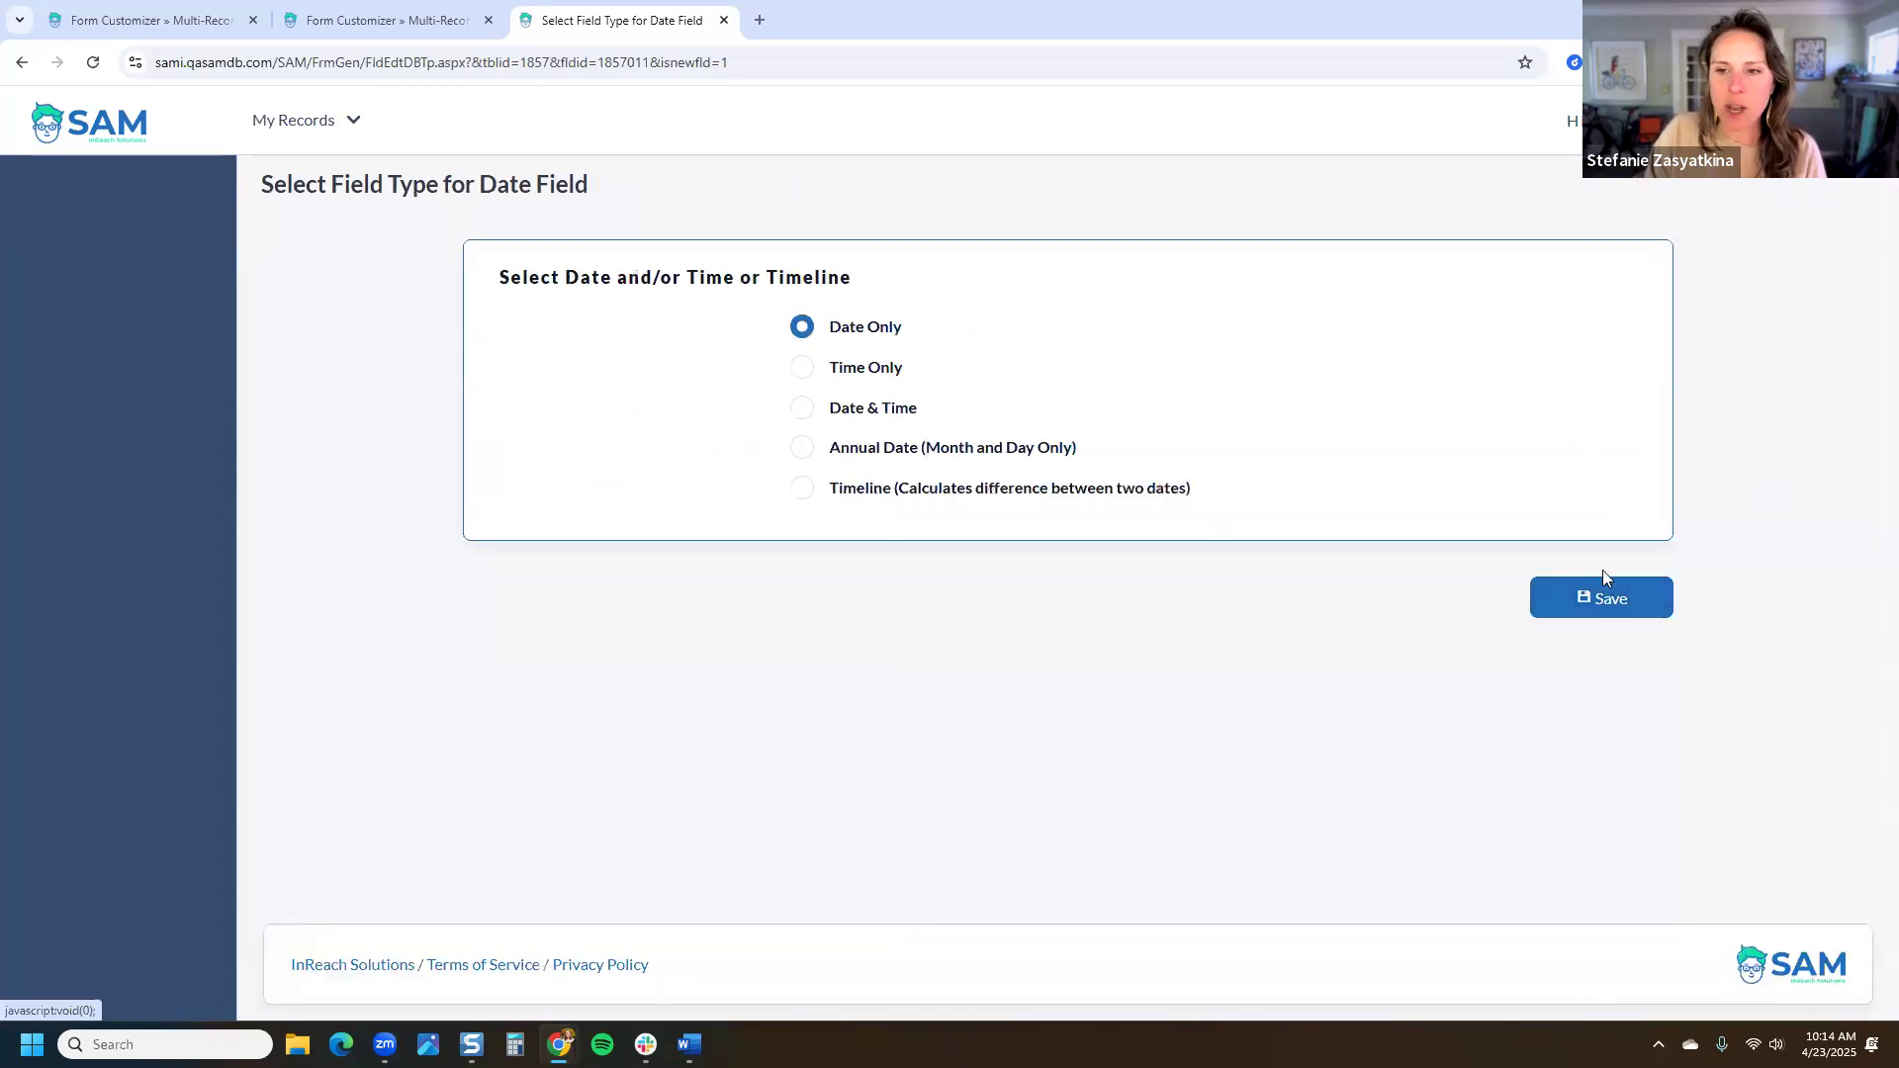
left_click(1605, 613)
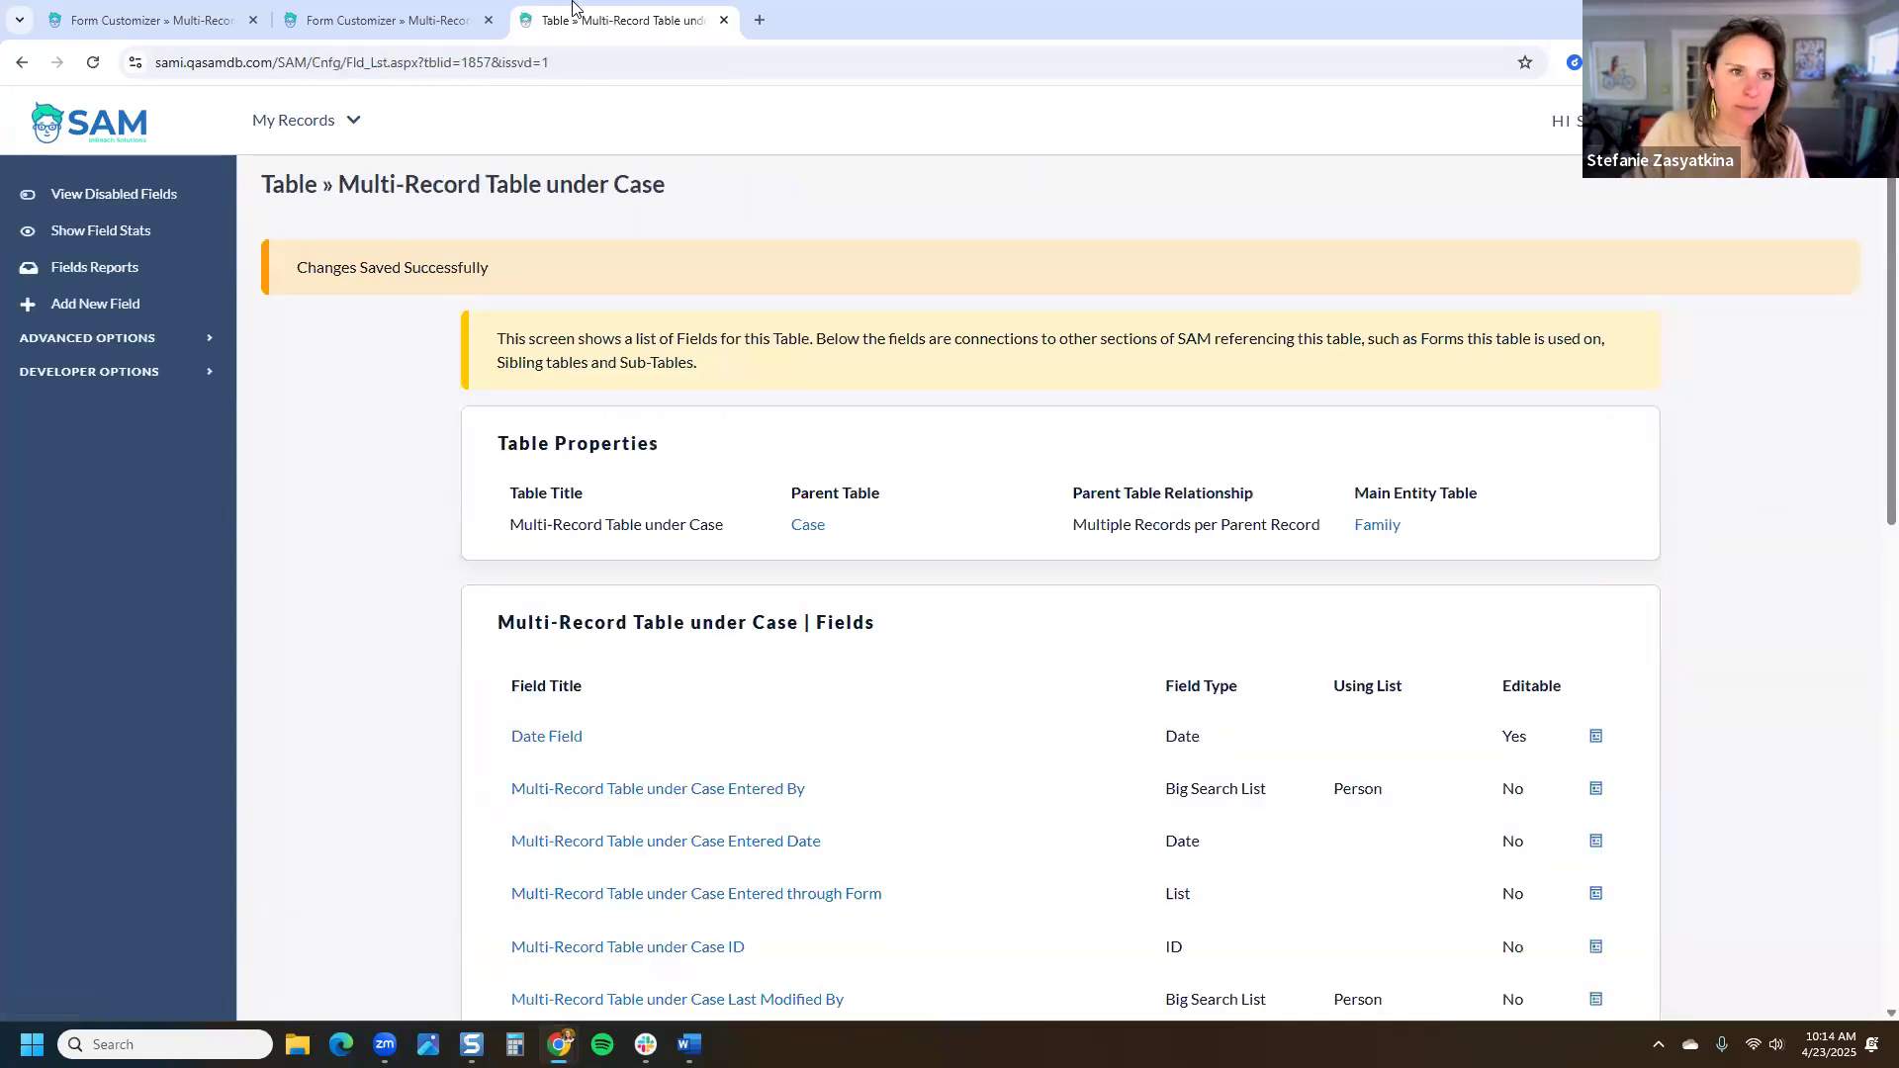
left_click(451, 20)
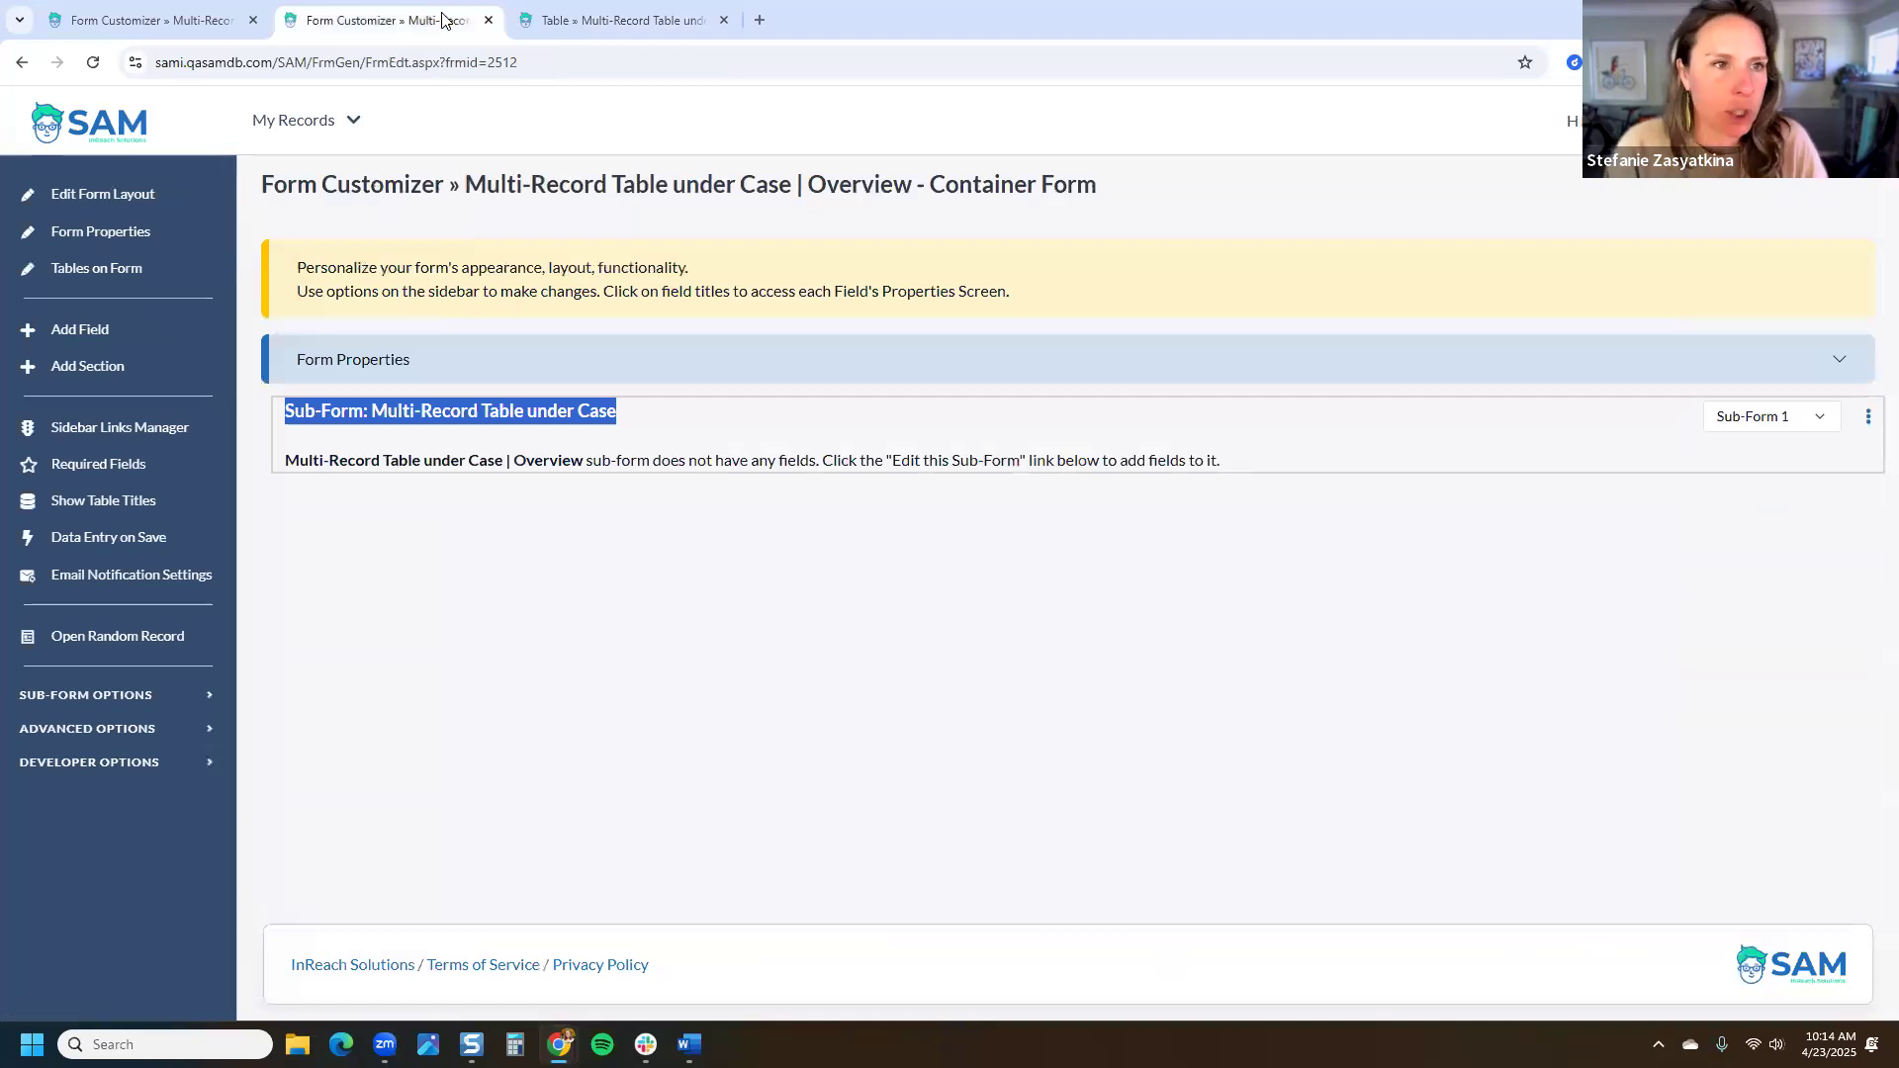
Step: Review the Add/Edit/Details form's title and 1-at-a-time View description
left_click(148, 14)
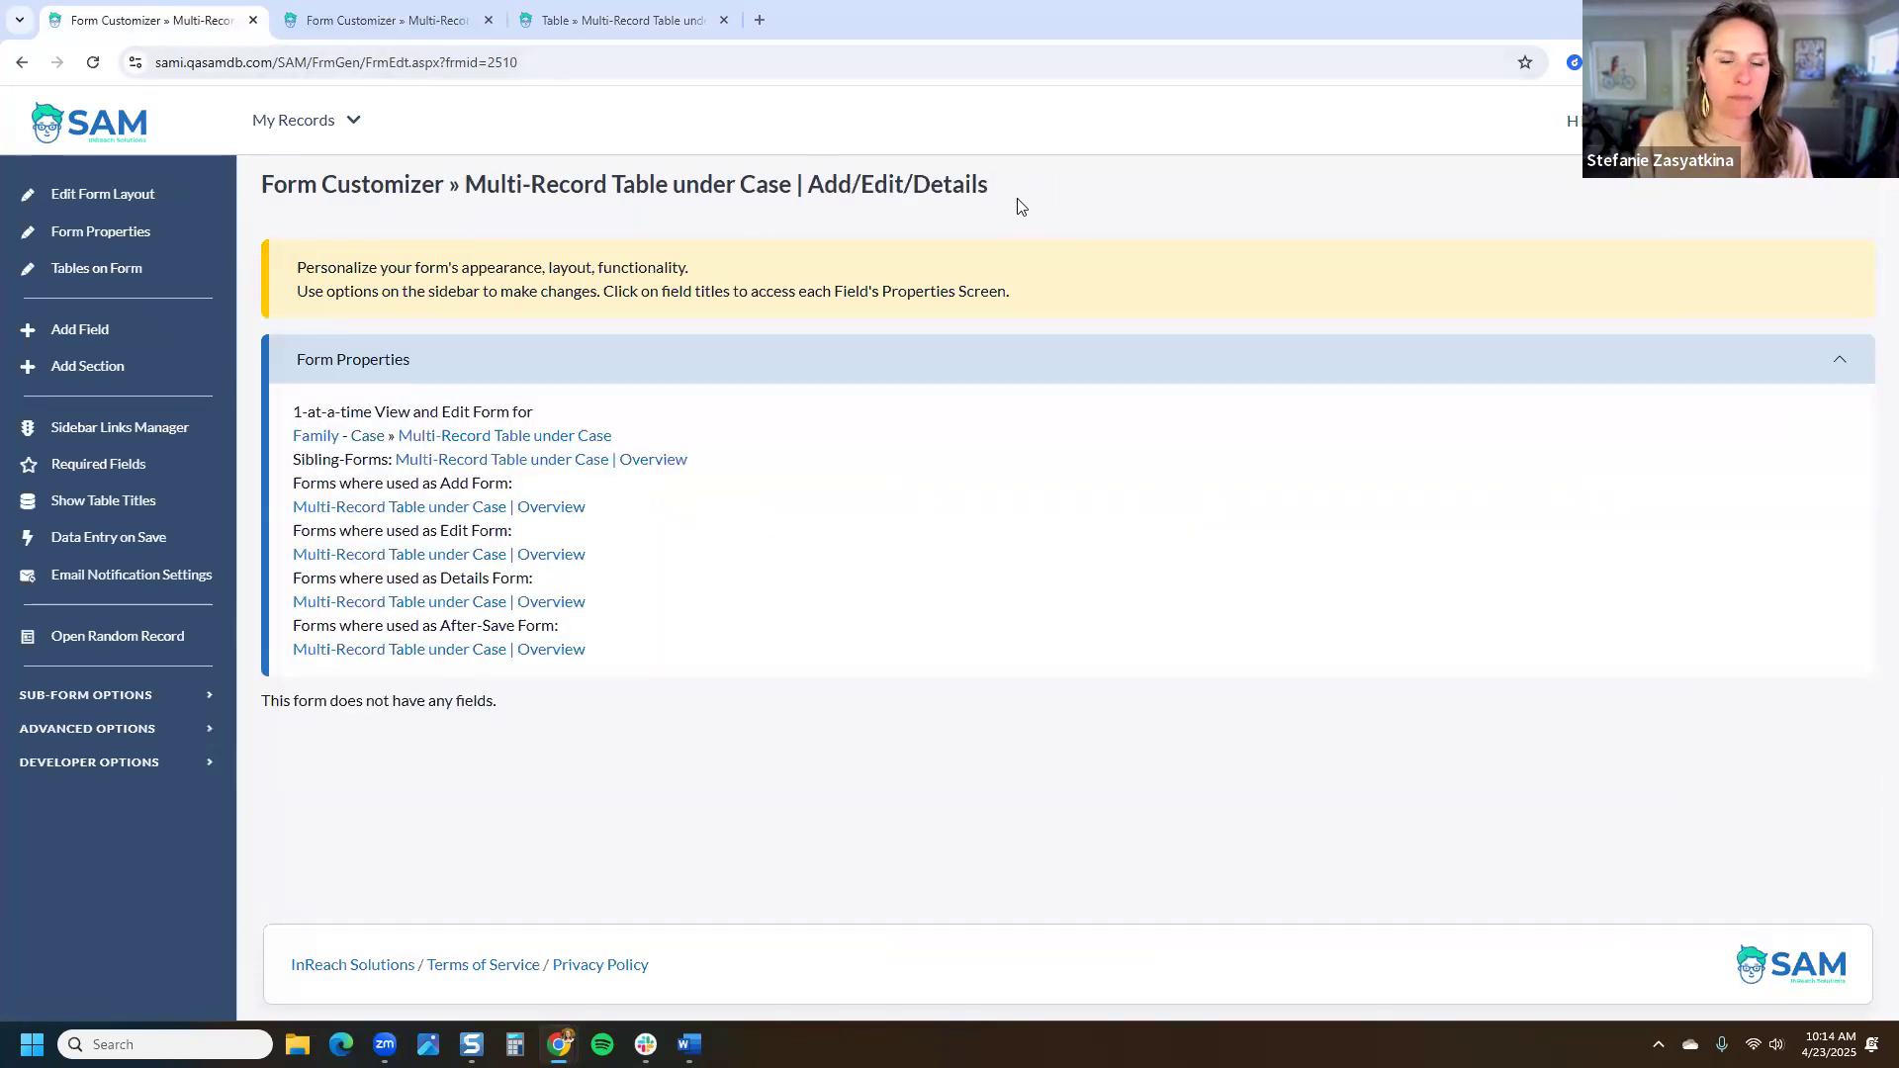
left_click_drag(994, 188, 465, 190)
left_click(499, 234)
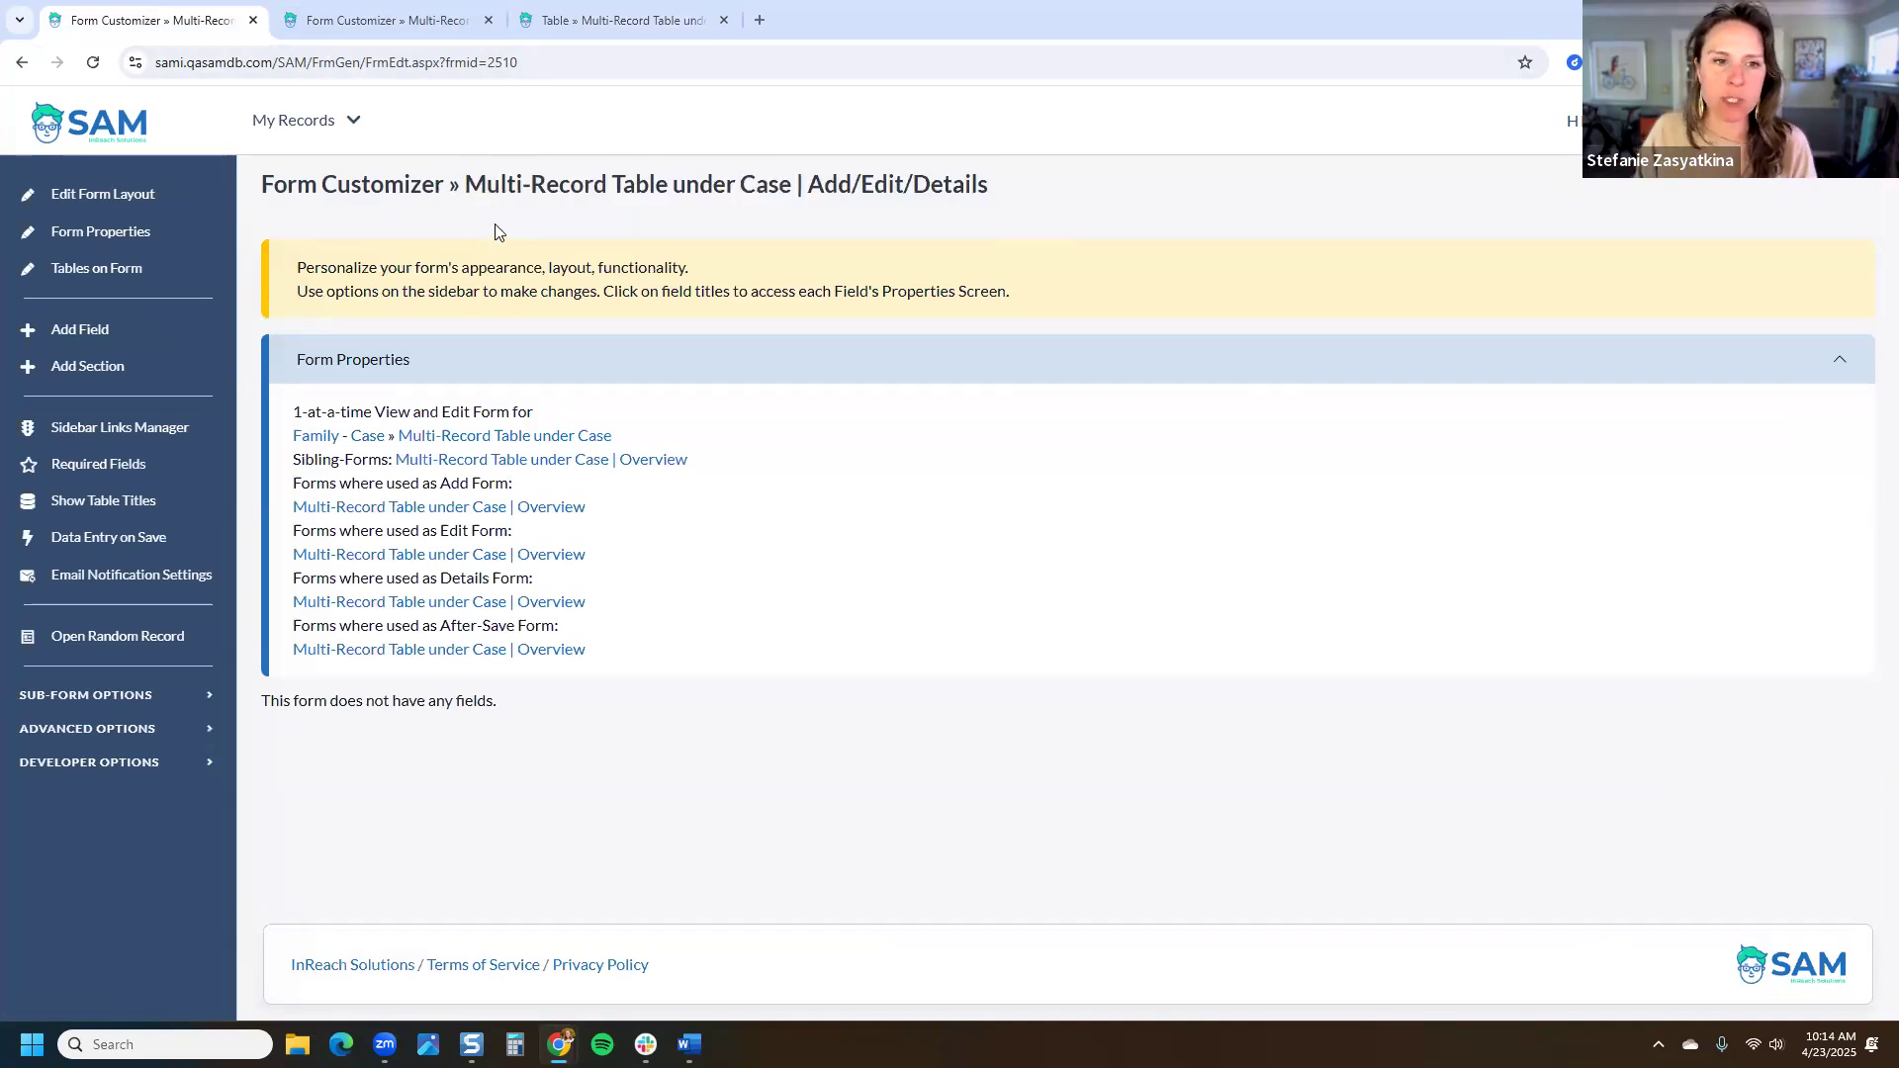
left_click_drag(287, 414, 443, 415)
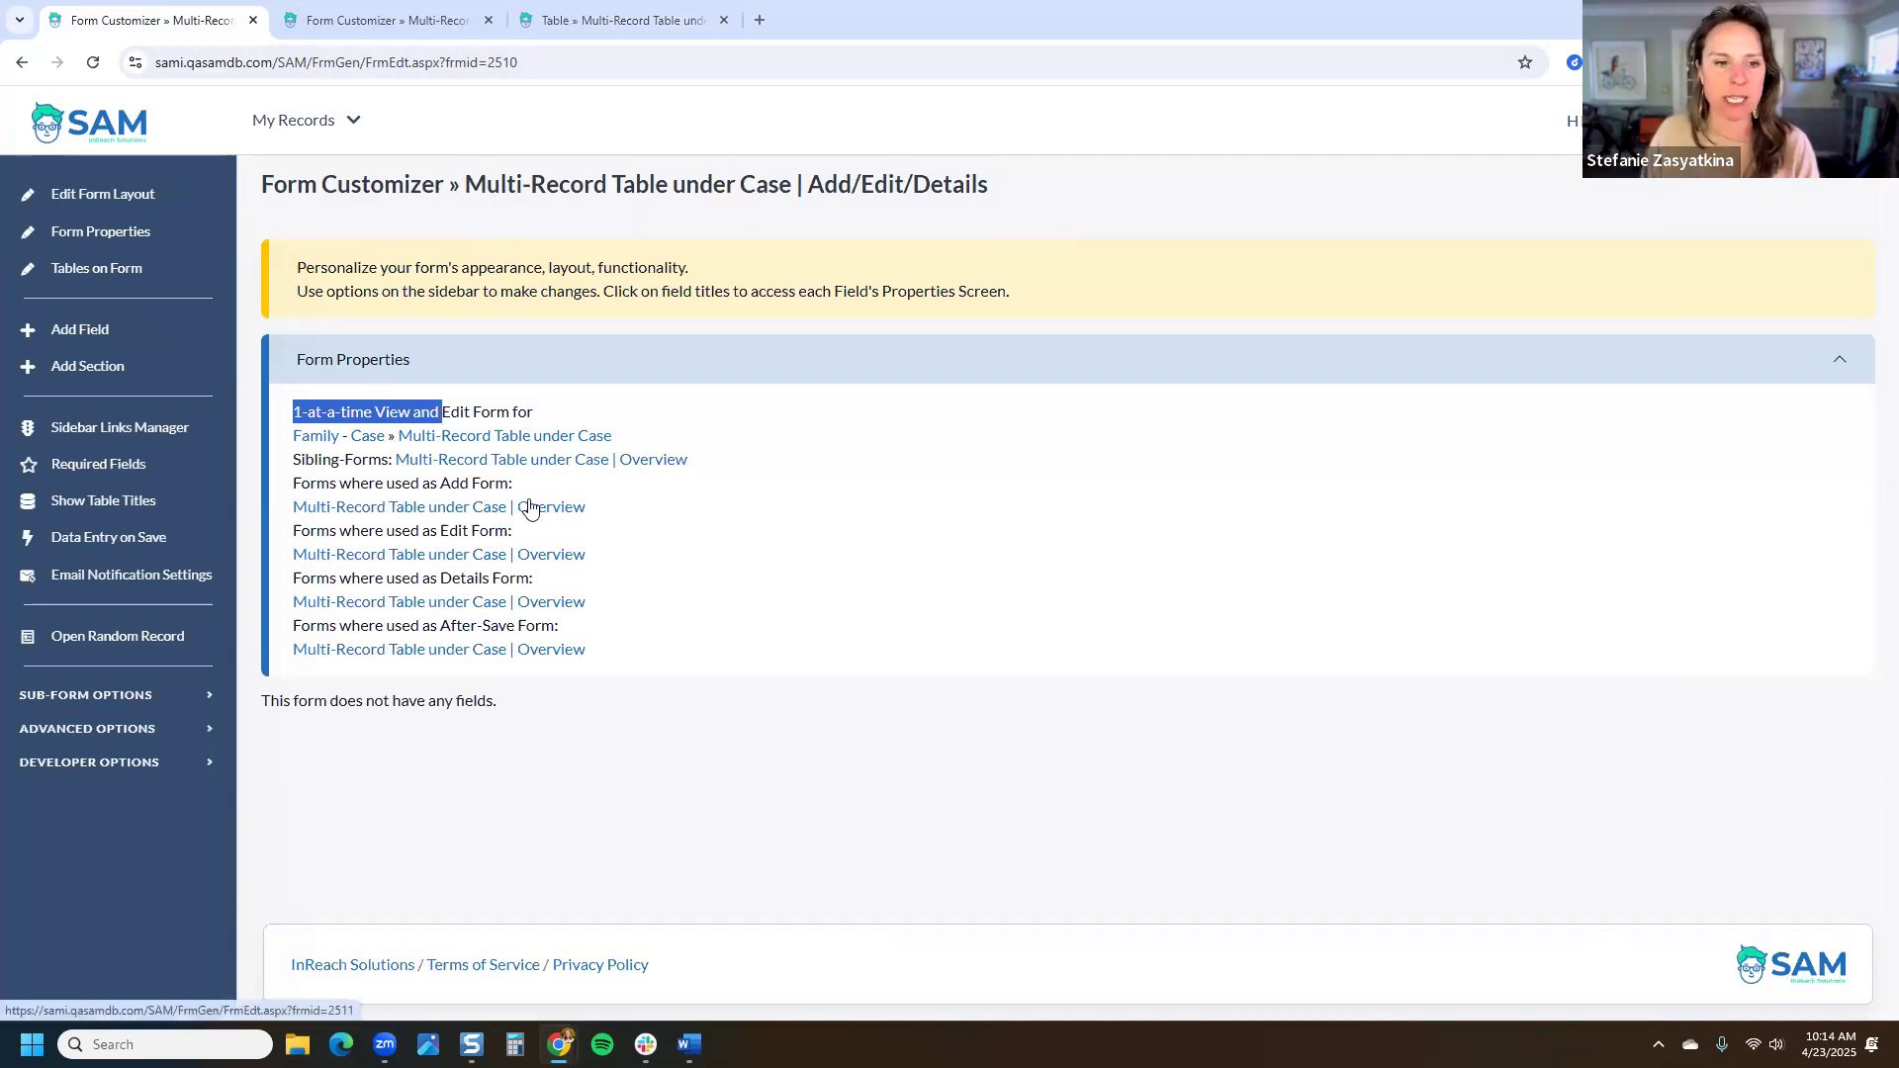
Step: Add Date Field and New Field Title to the form and save
left_click(79, 334)
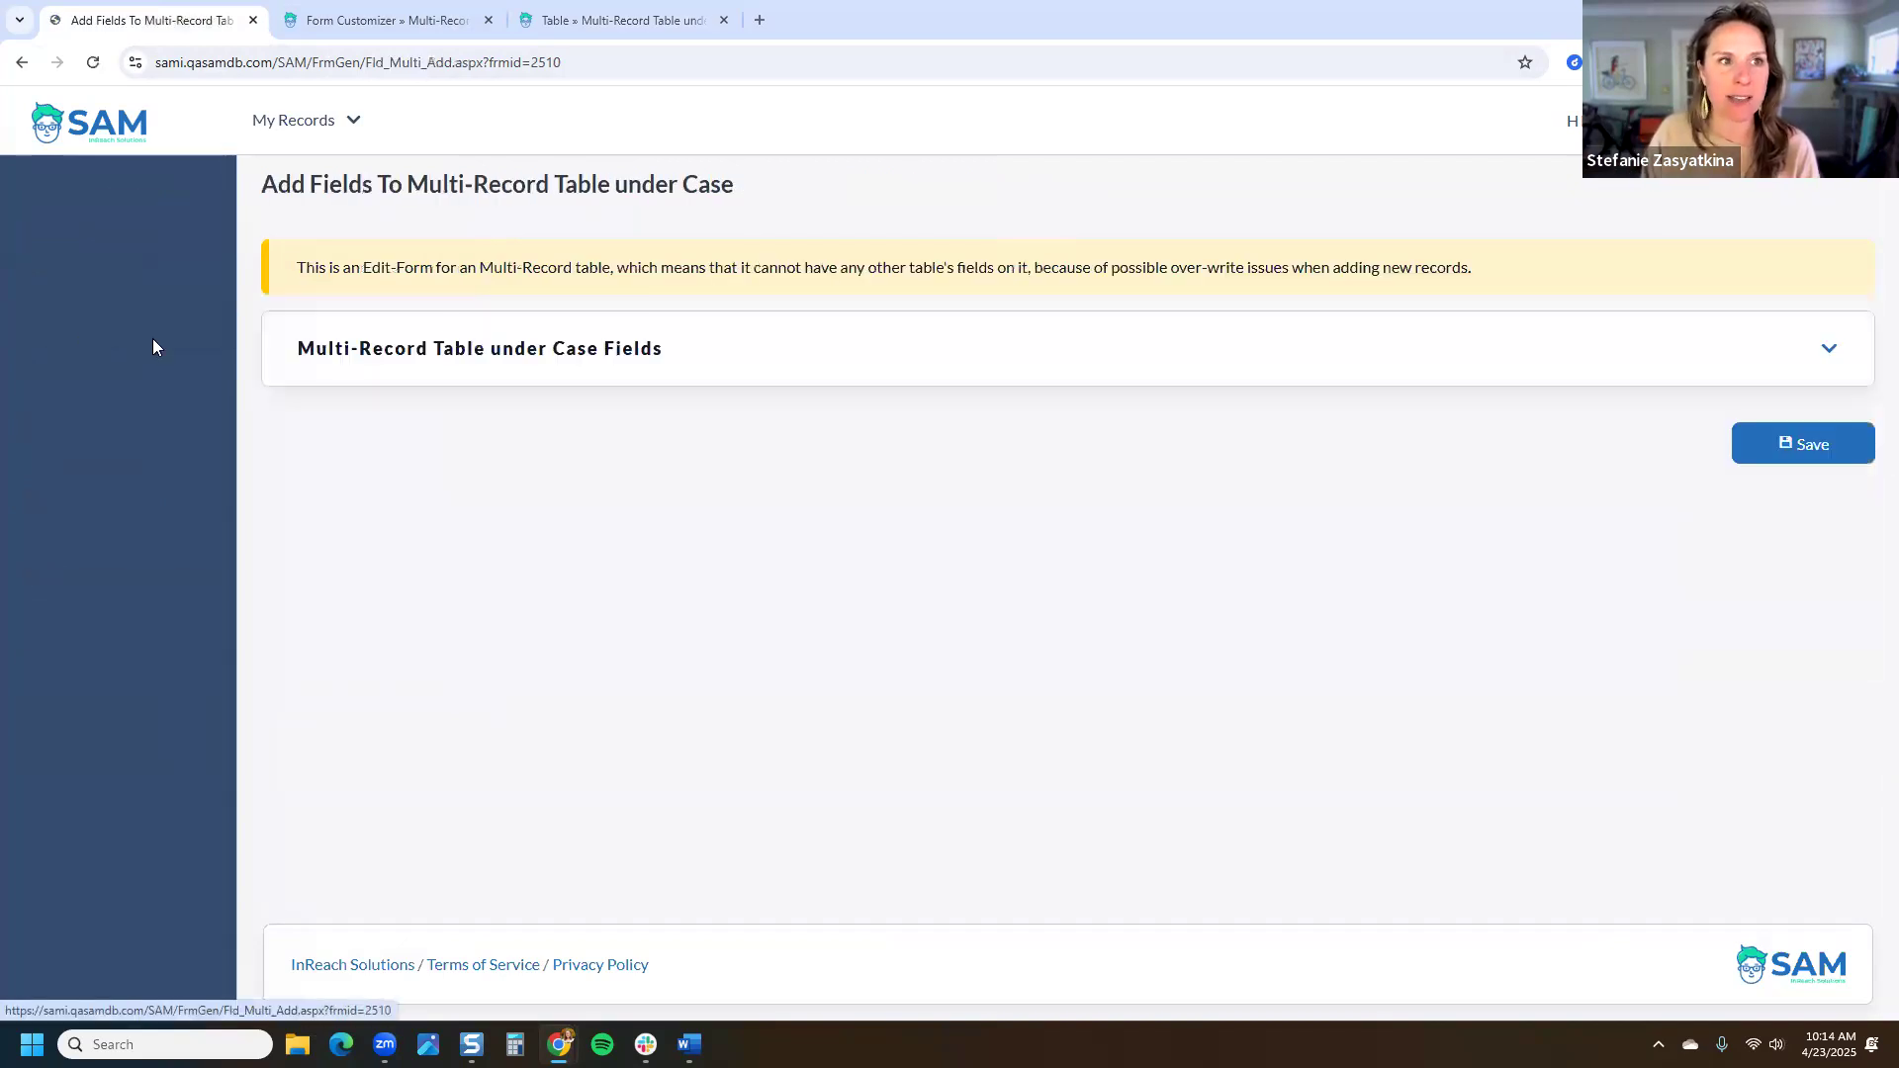
left_click(1143, 348)
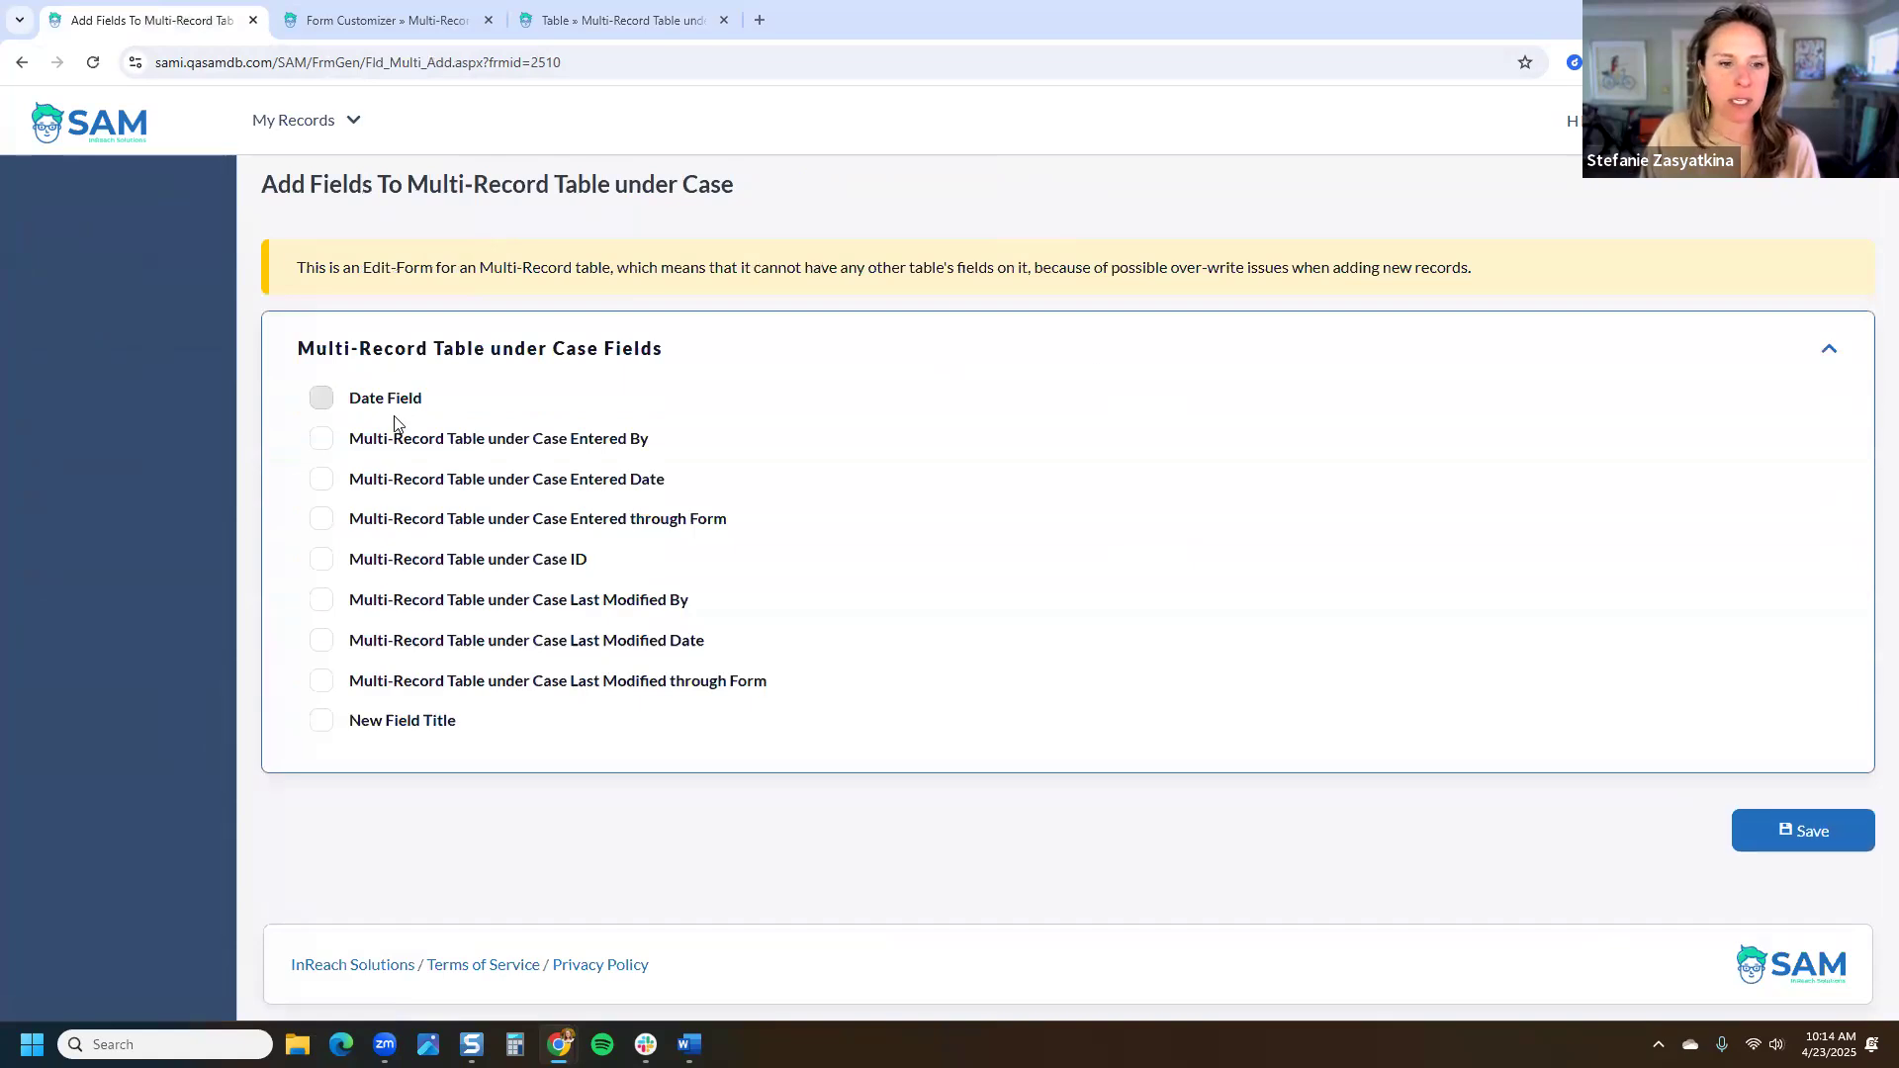
left_click(384, 718)
left_click(393, 400)
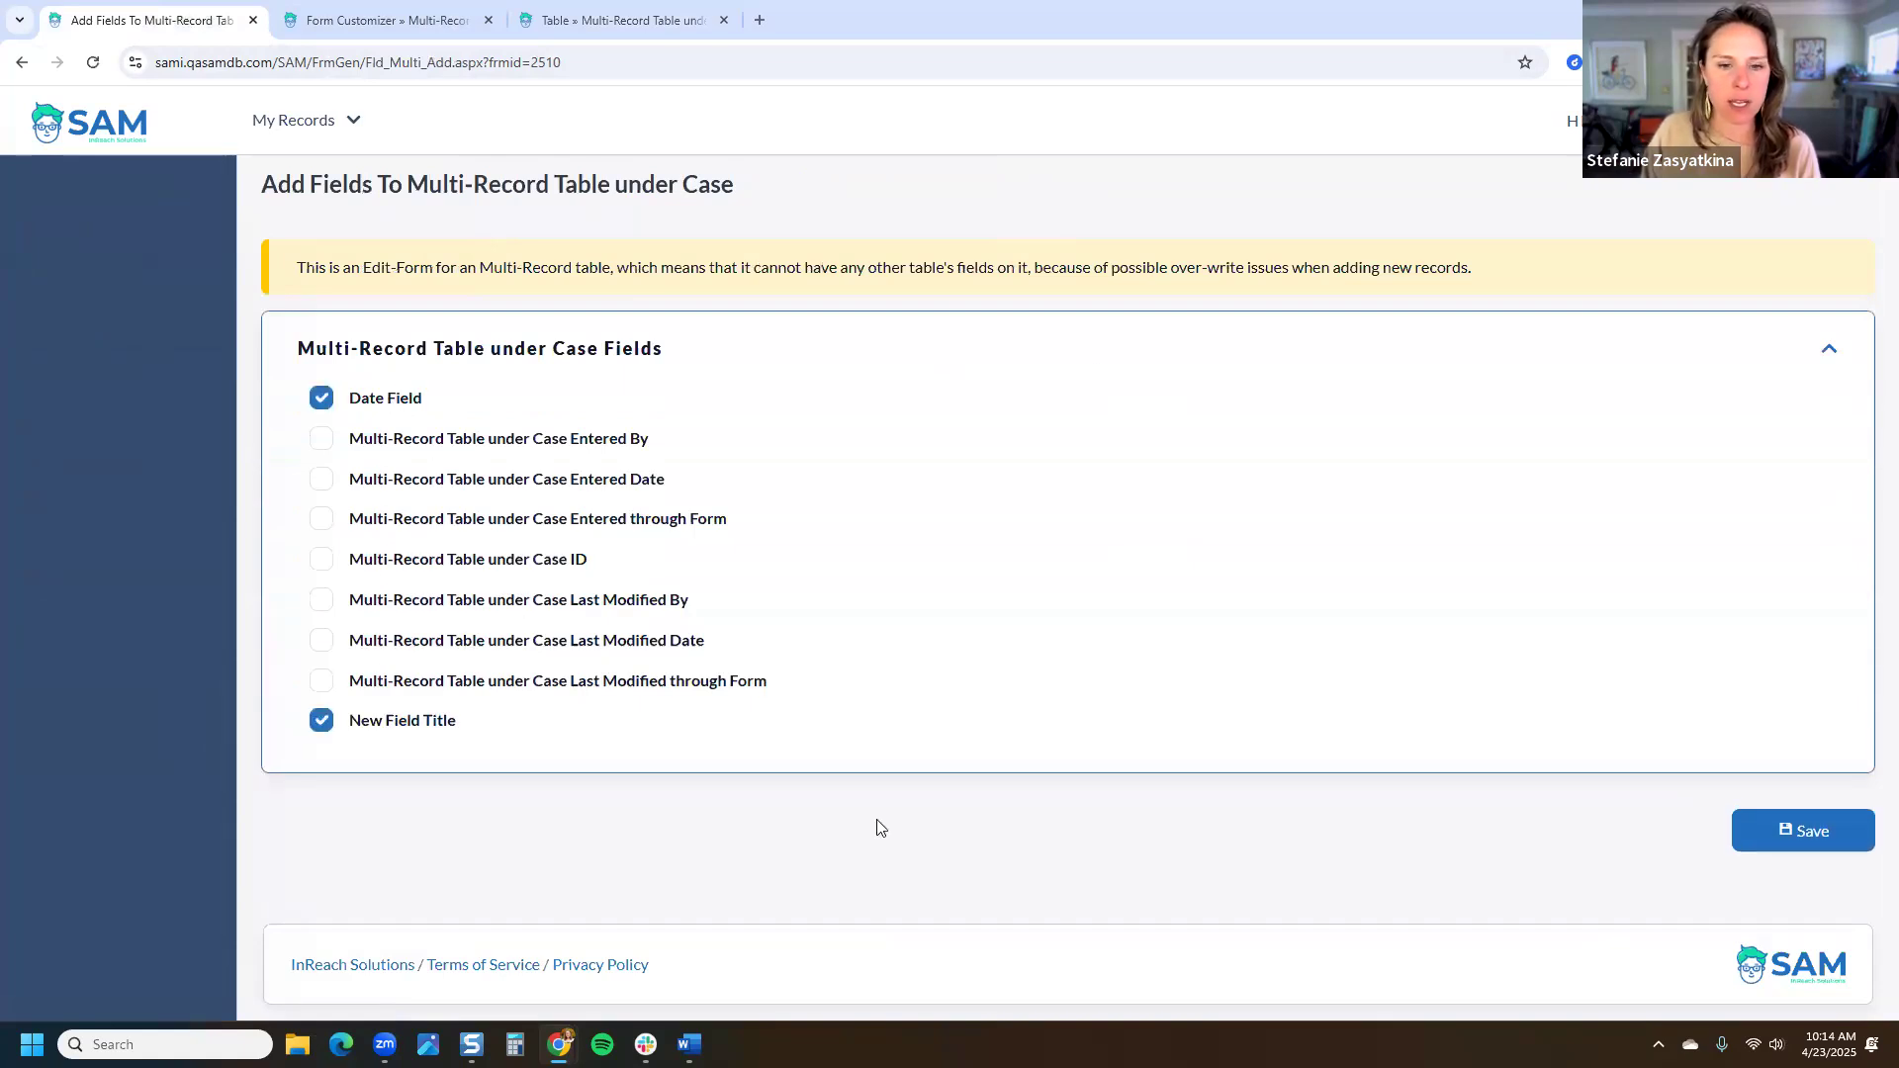
left_click(1806, 832)
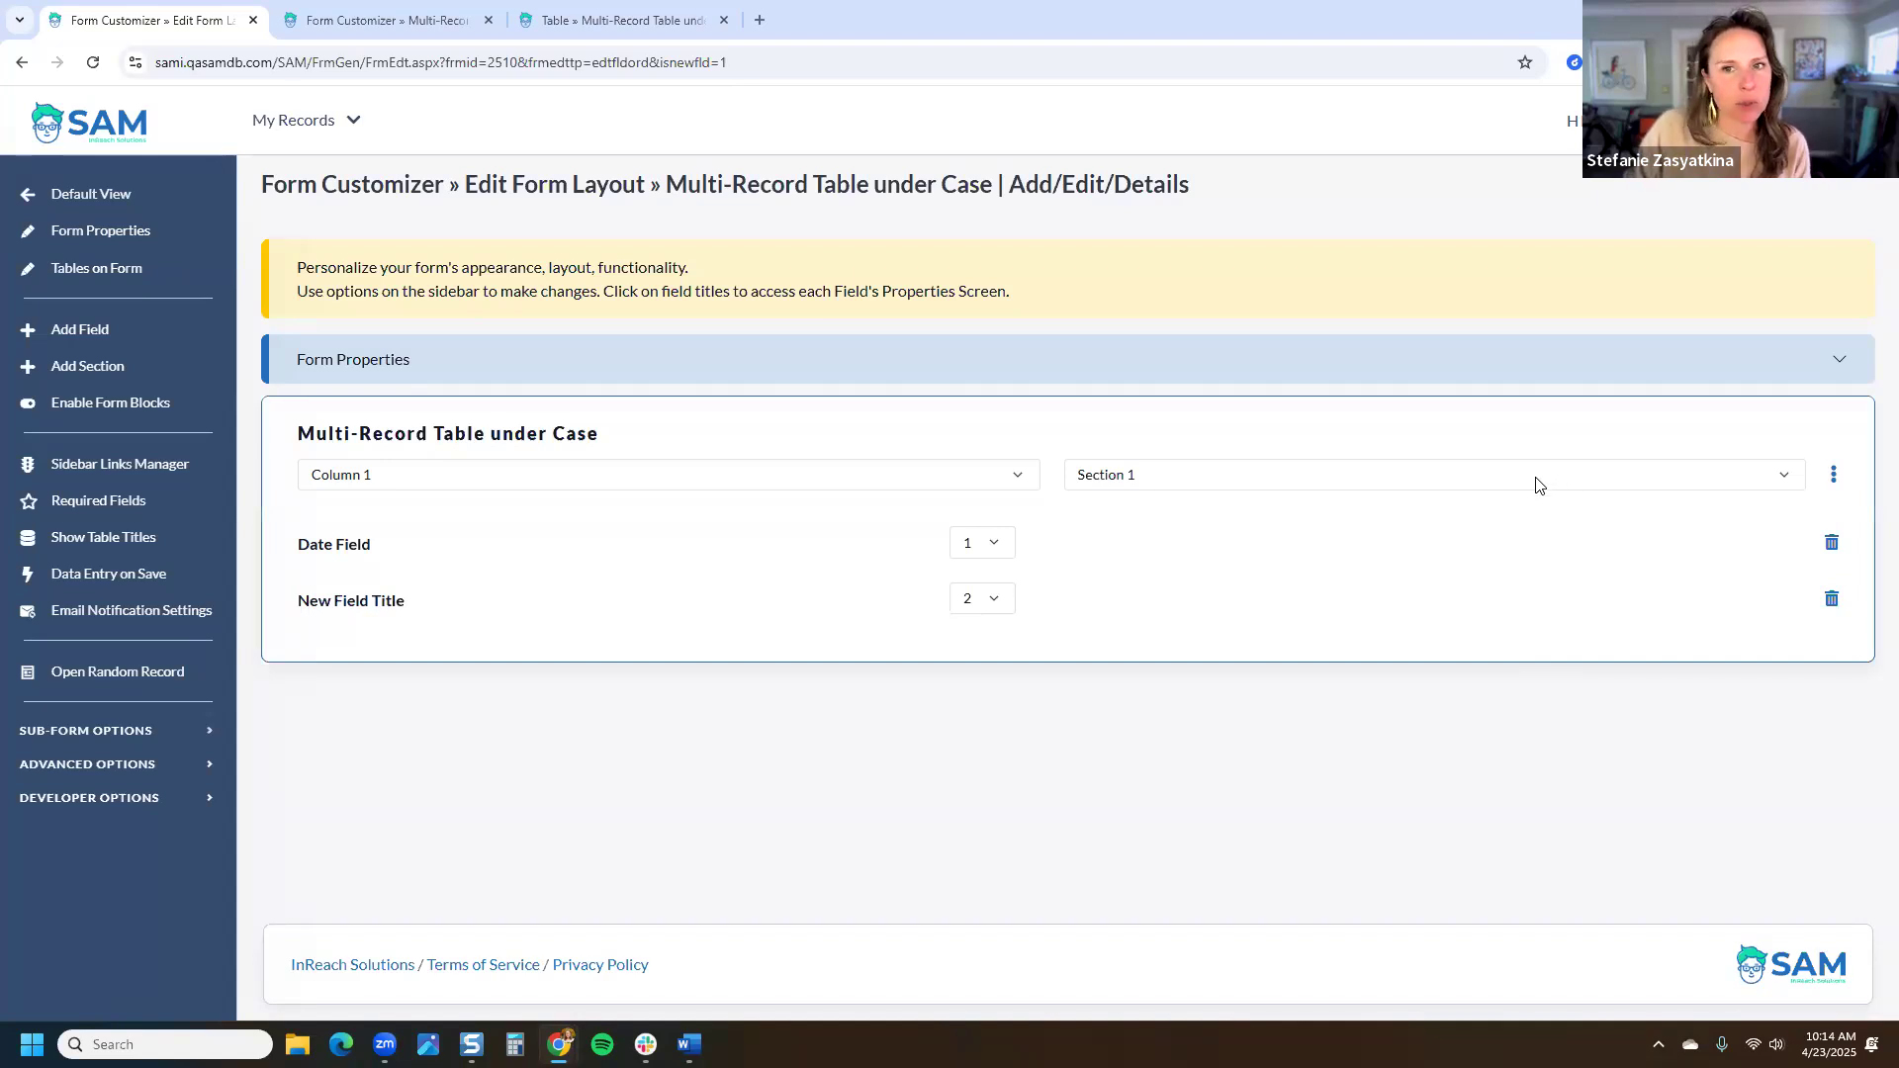
Step: Open Family records in a new tab, search 'test', and open the test family
left_click(297, 120)
right_click(249, 206)
left_click(326, 228)
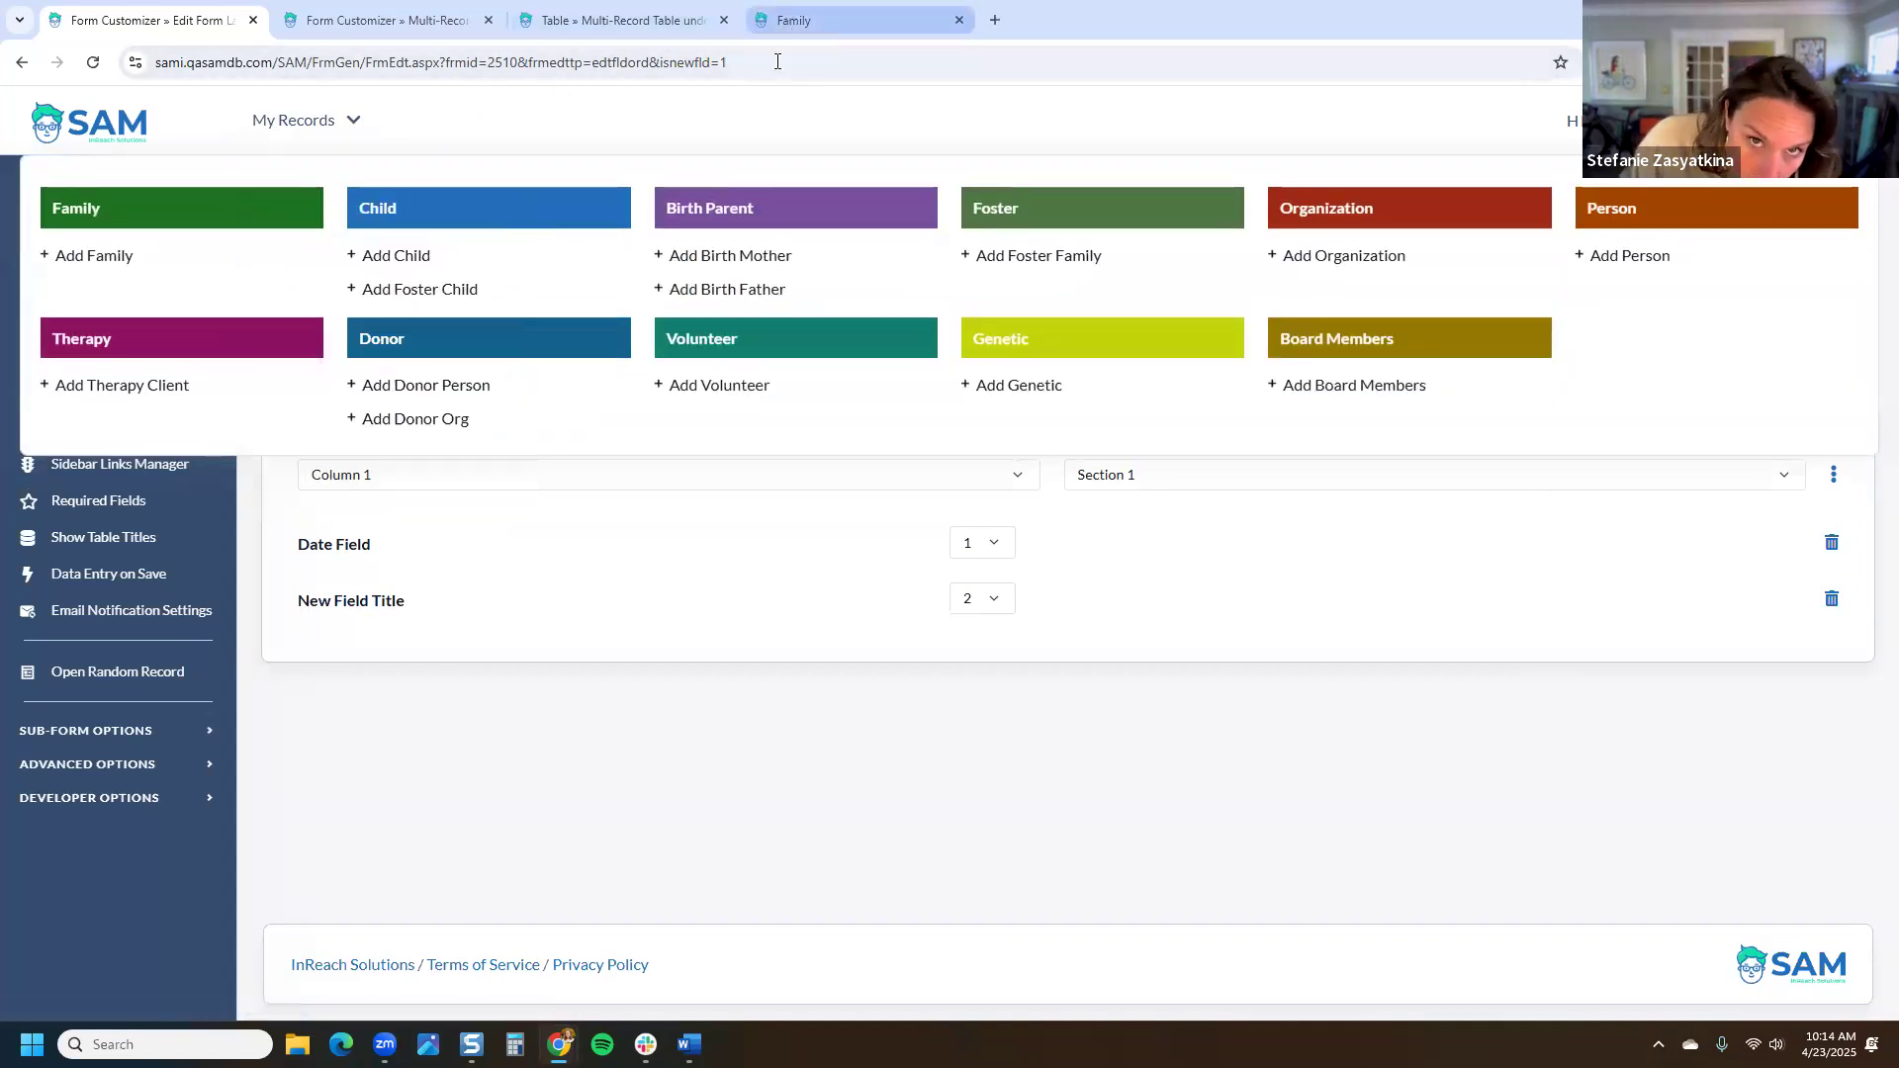
left_click(797, 20)
type("test")
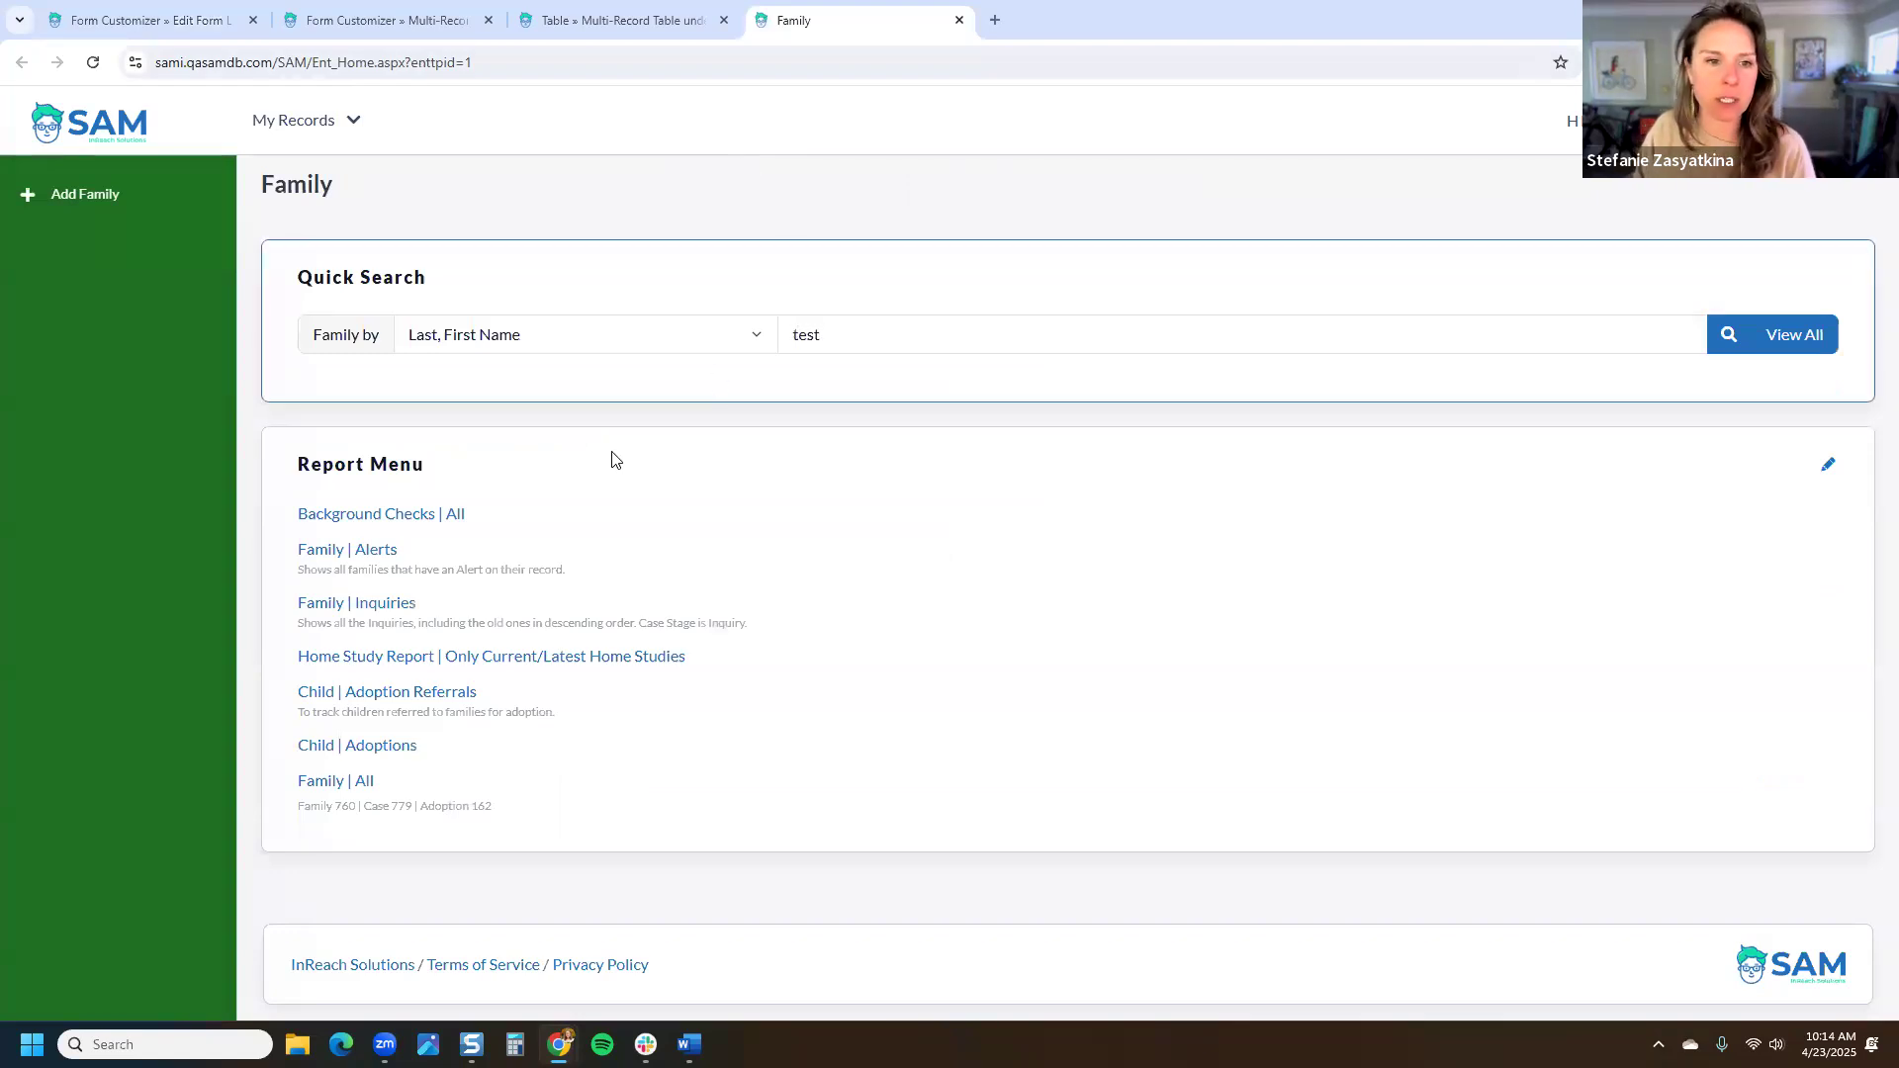
left_click(475, 685)
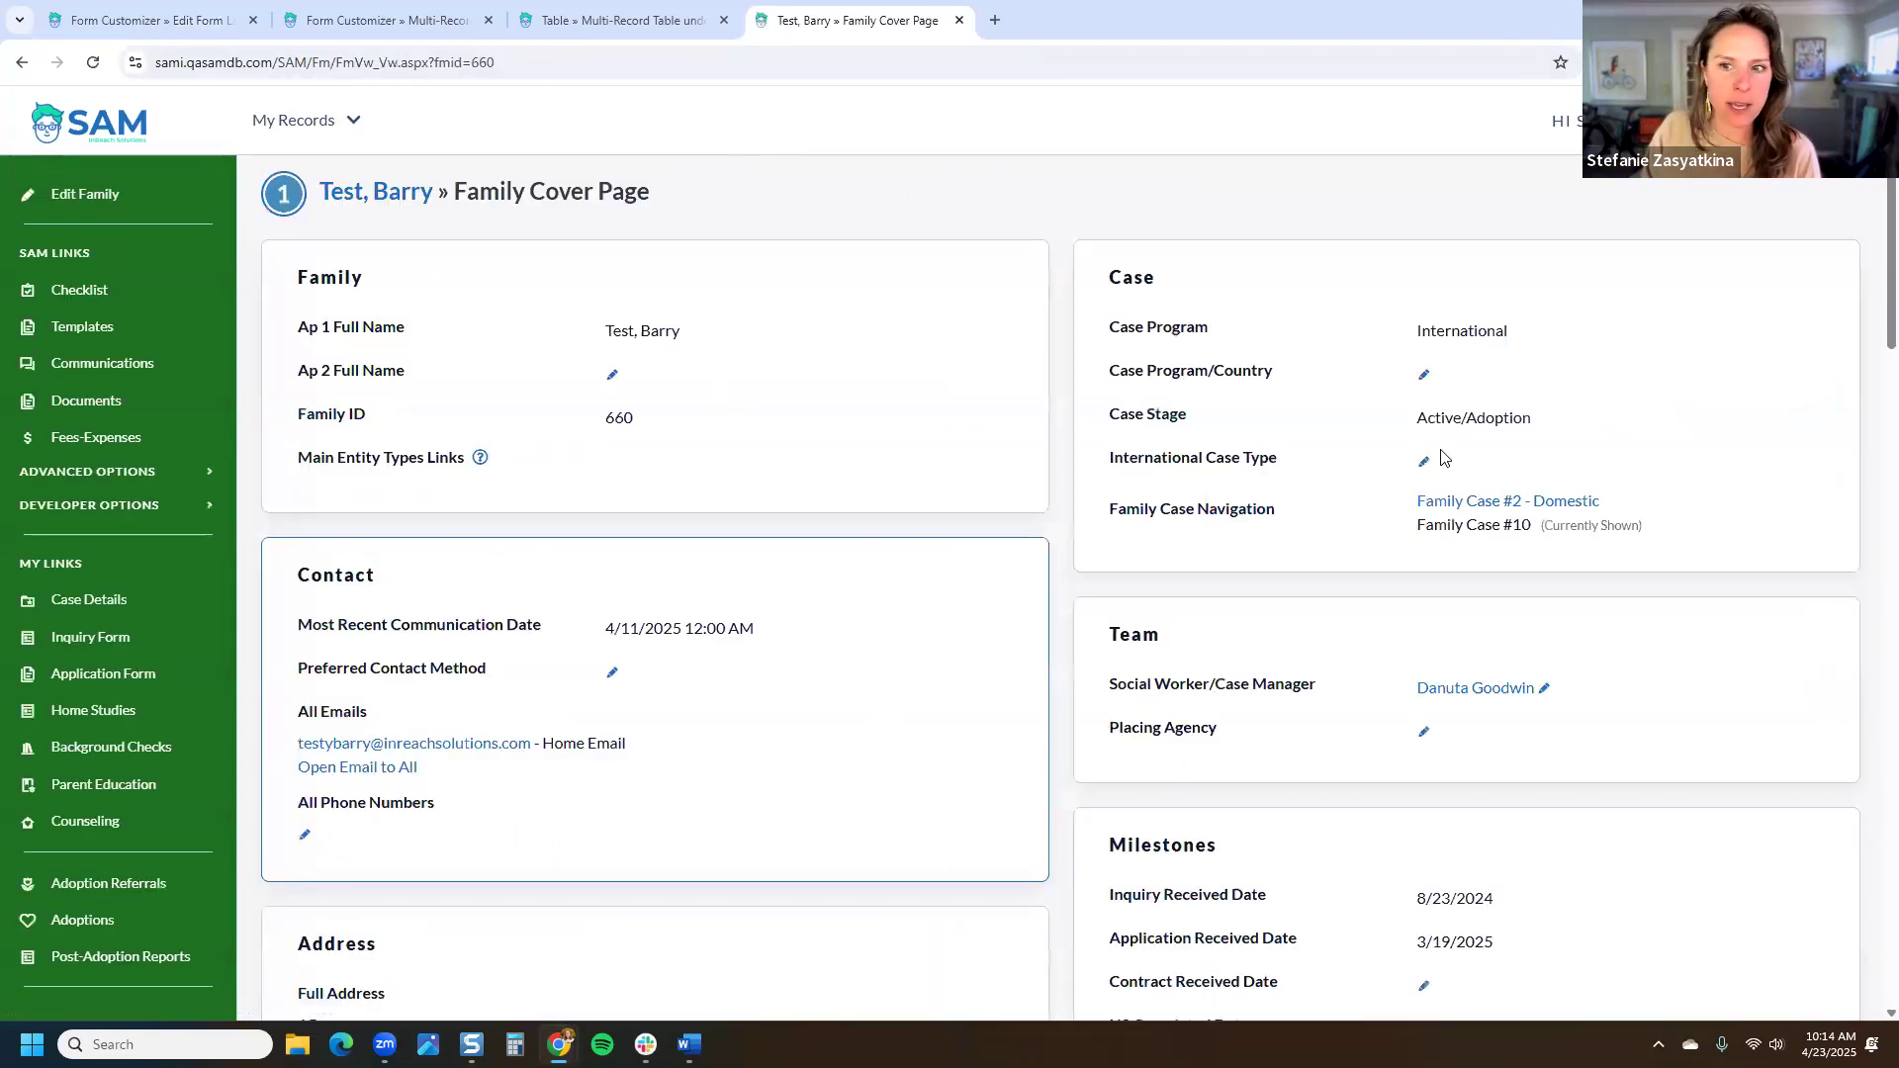
Step: Switch to the family's domestic case and open its SAM Talks Multi-Record Form list
left_click(1555, 502)
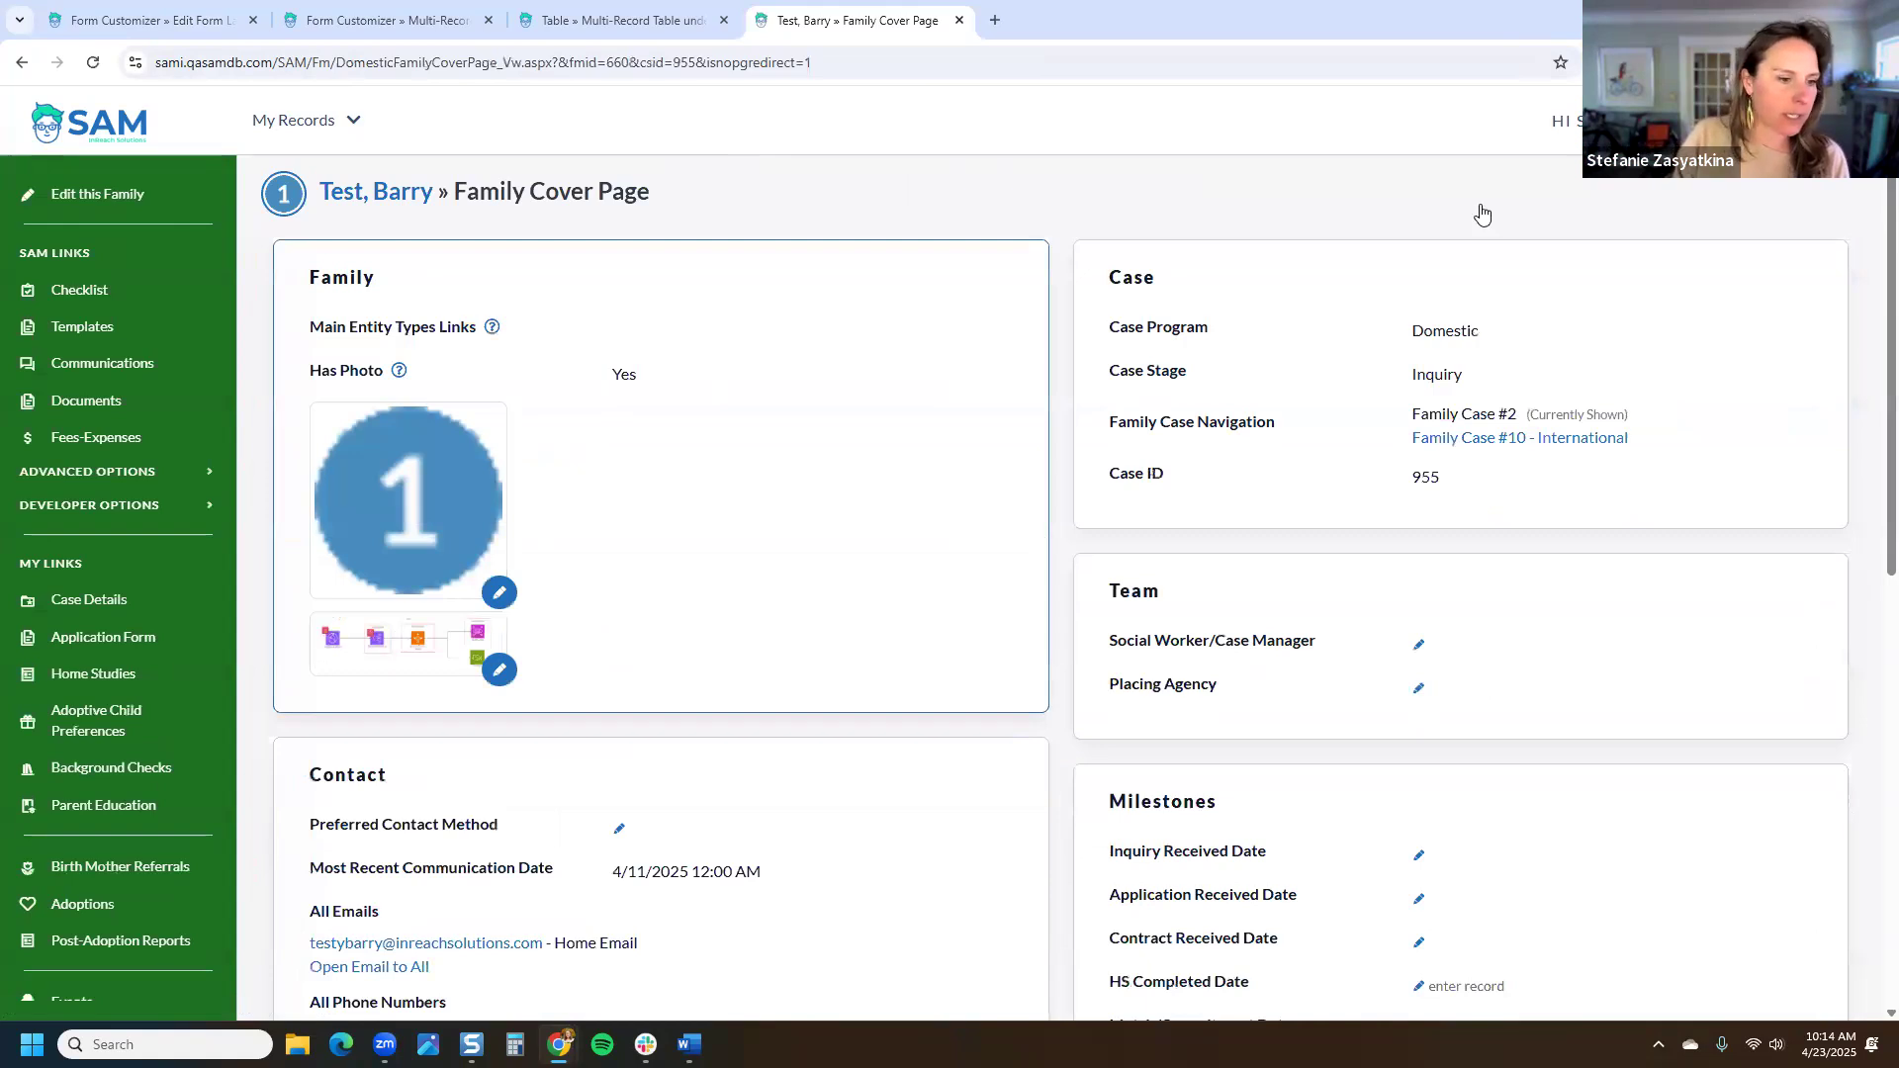
scroll(168, 629, "down", 10)
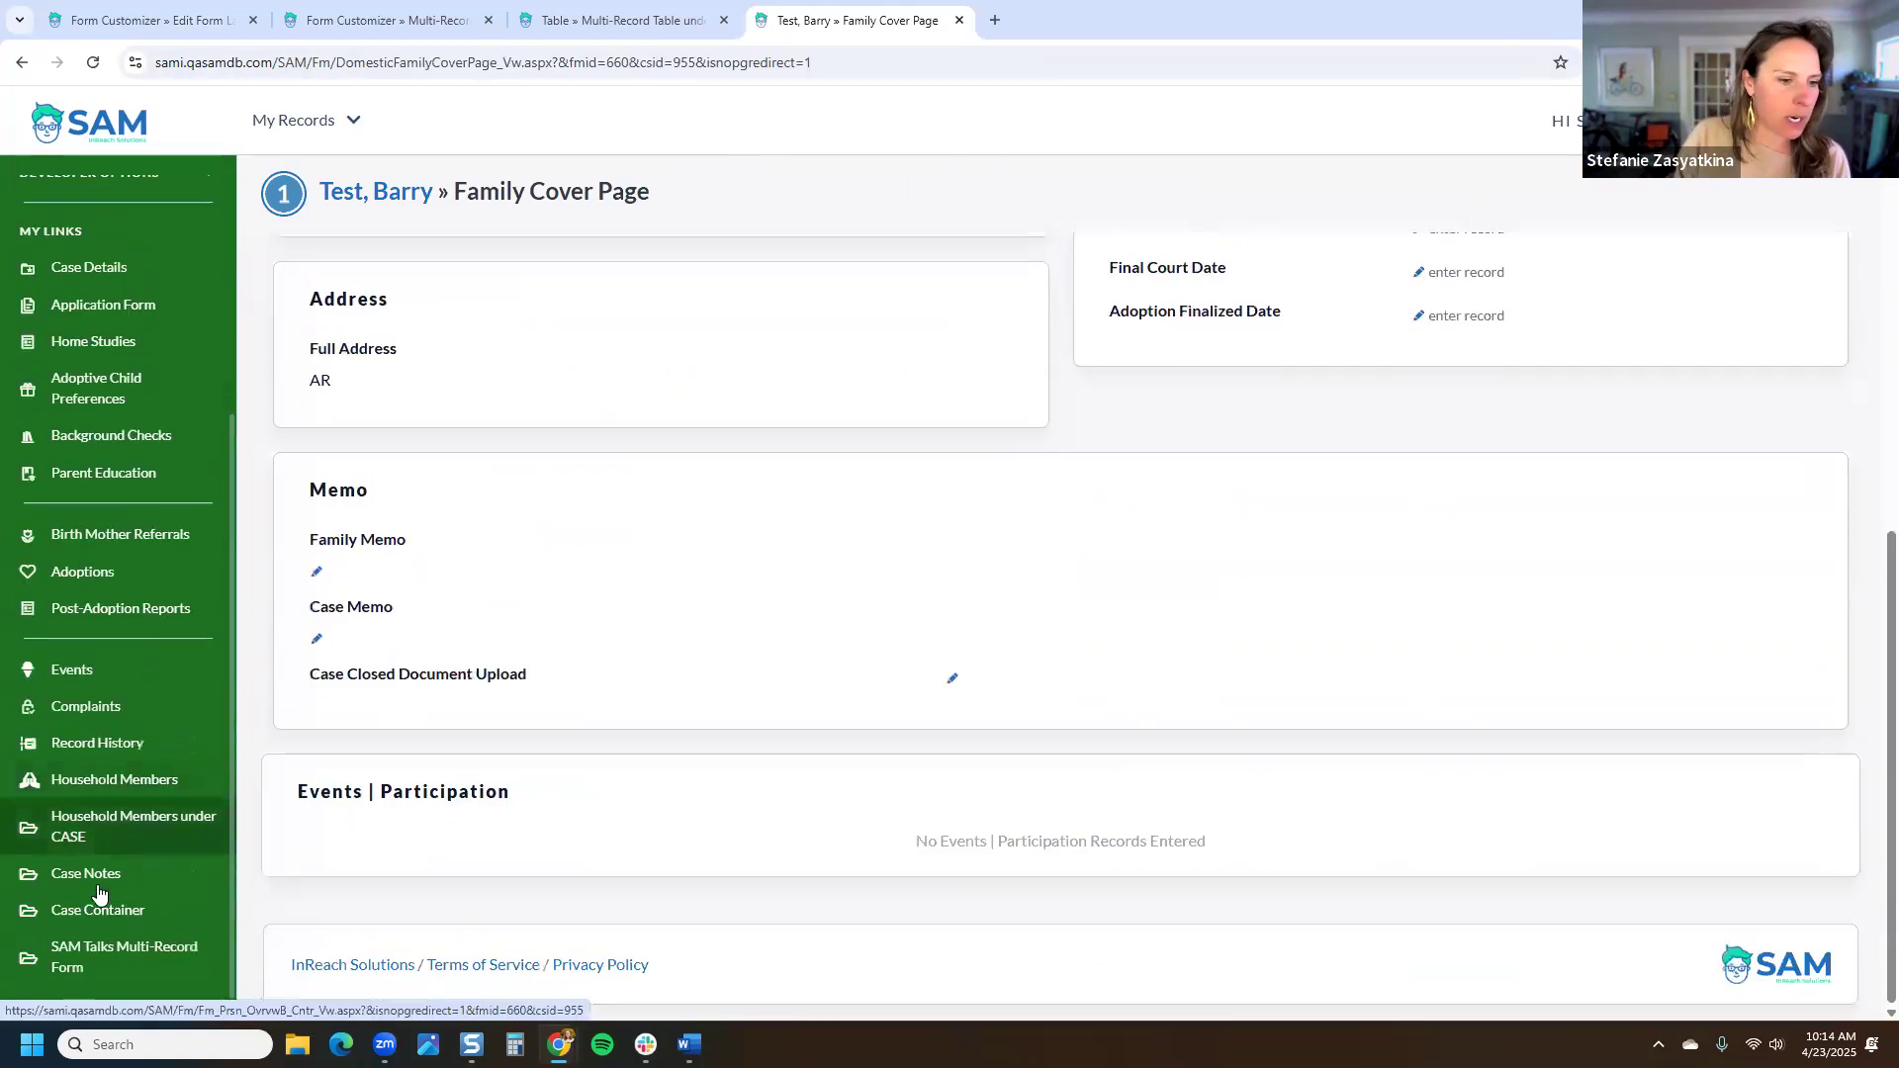
left_click(140, 959)
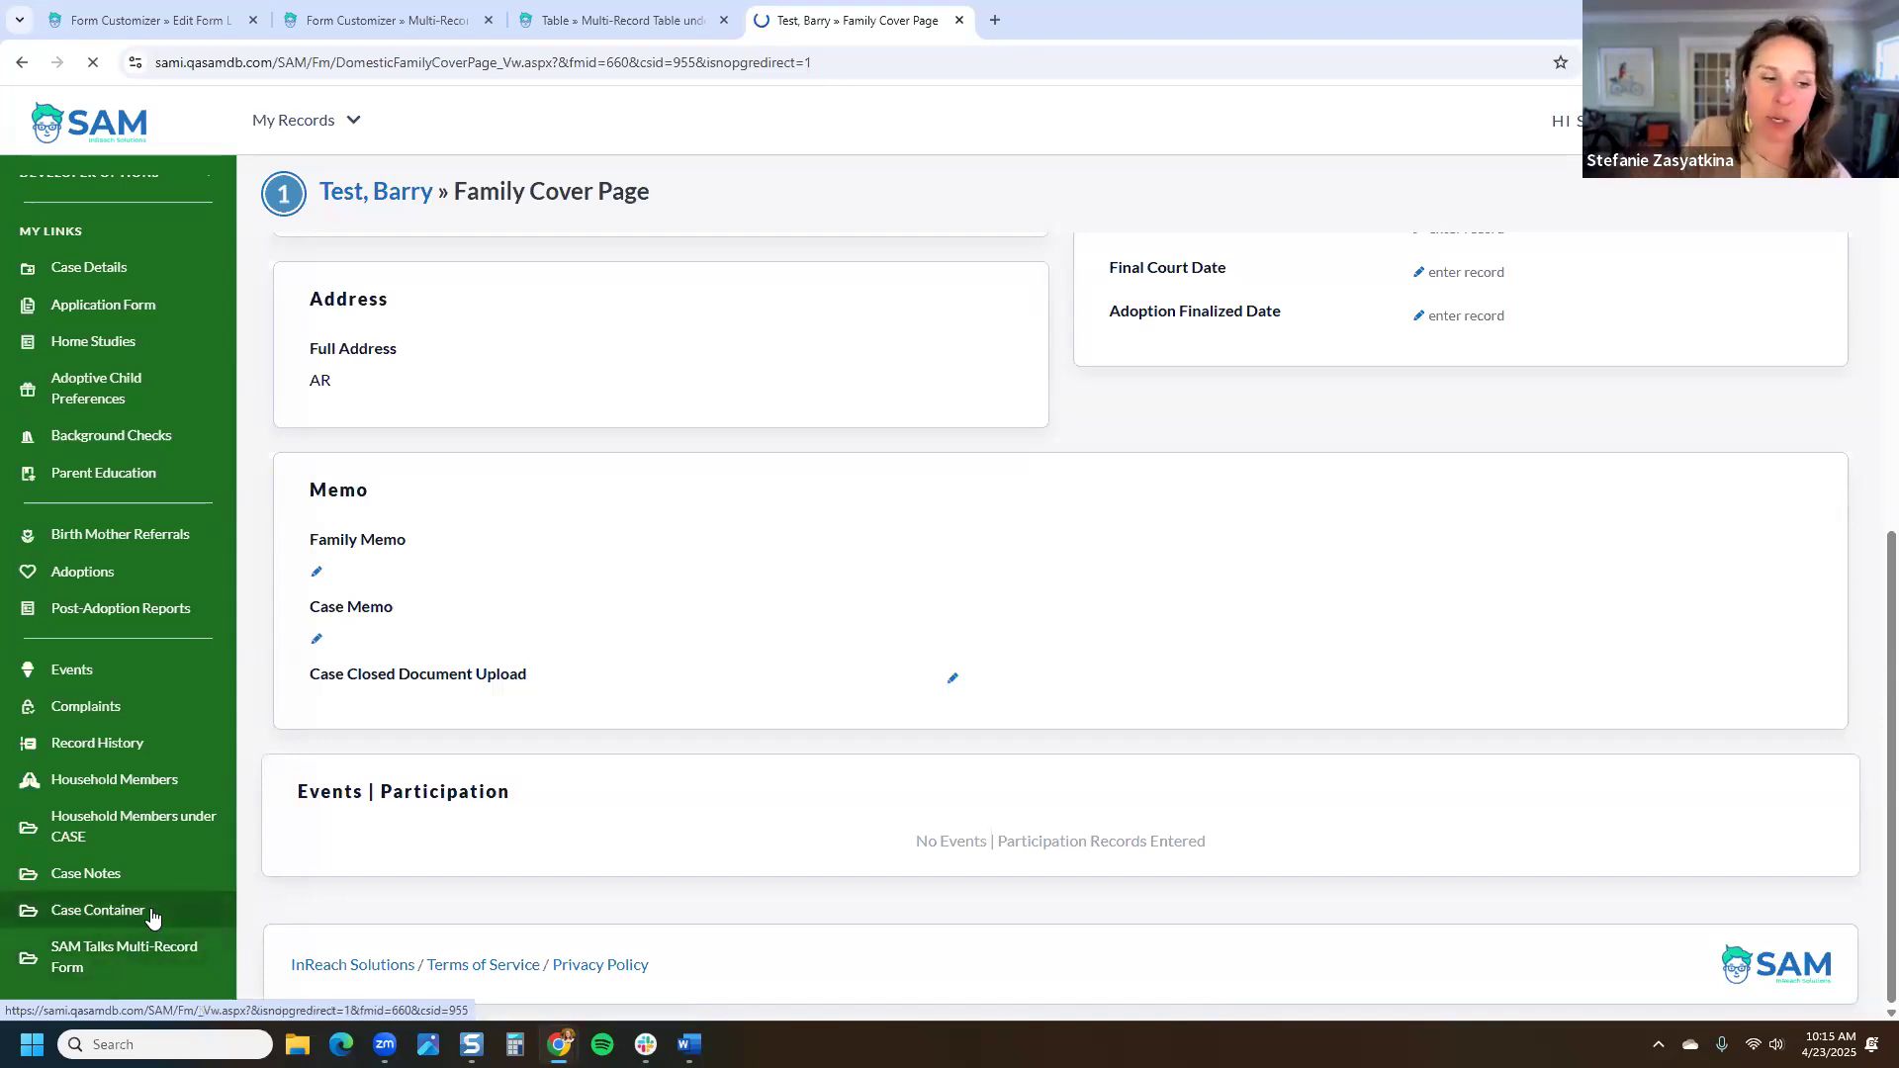
left_click(151, 909)
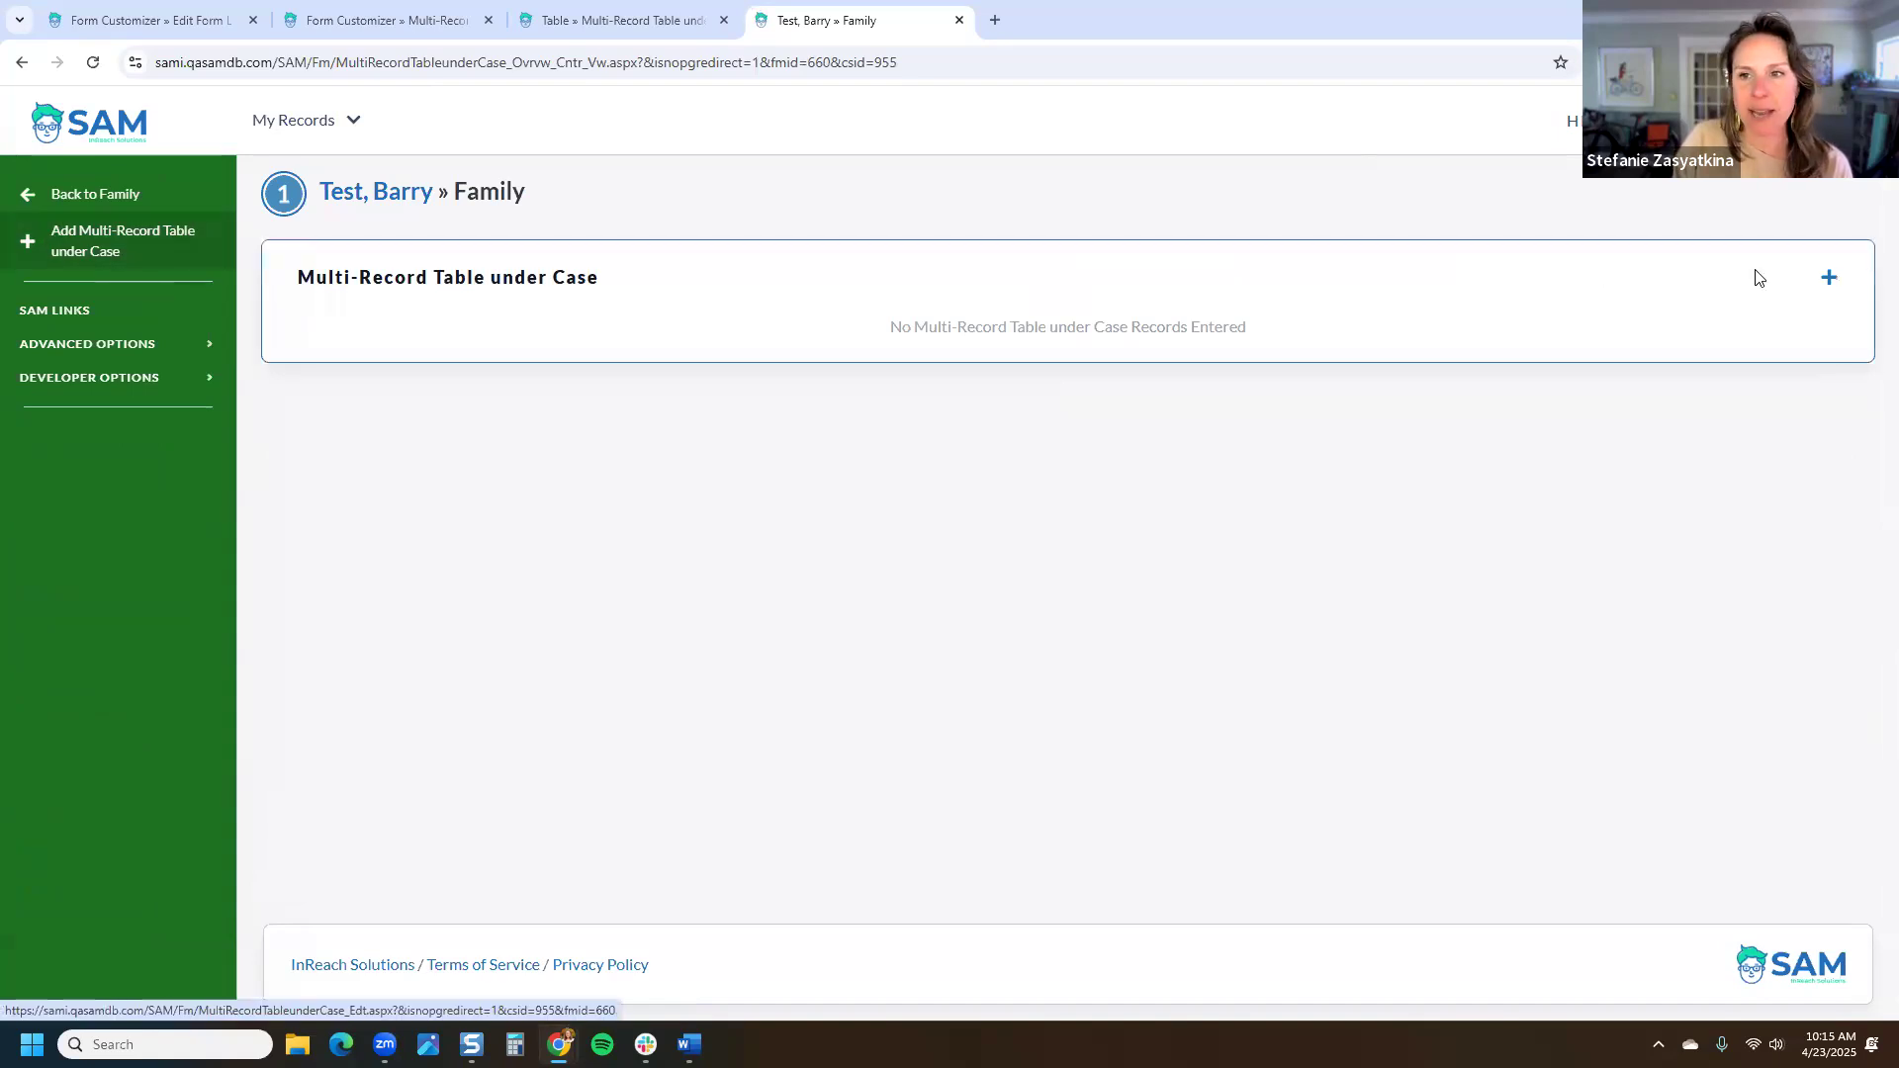
Step: Add a record dated 5/9/2025 with New Field Title 'new data'
left_click(1829, 284)
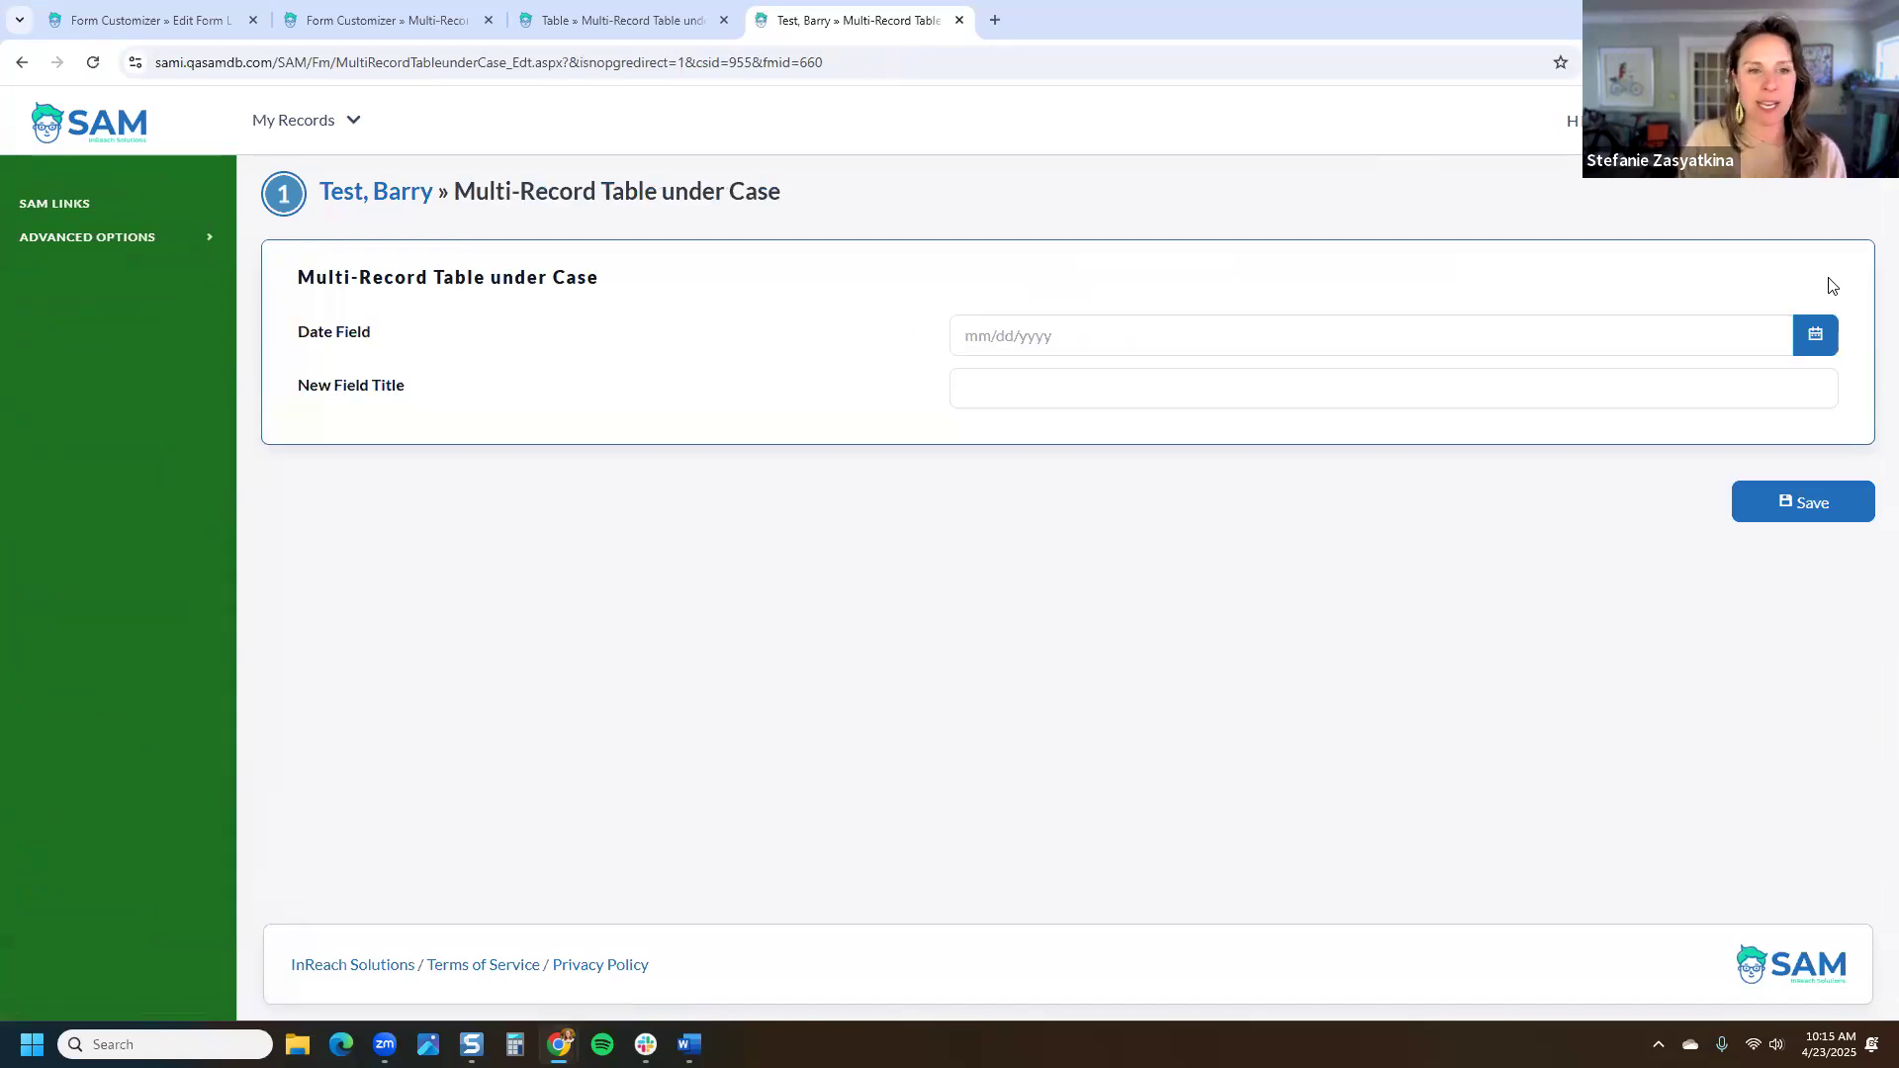
left_click(1815, 336)
left_click(1103, 558)
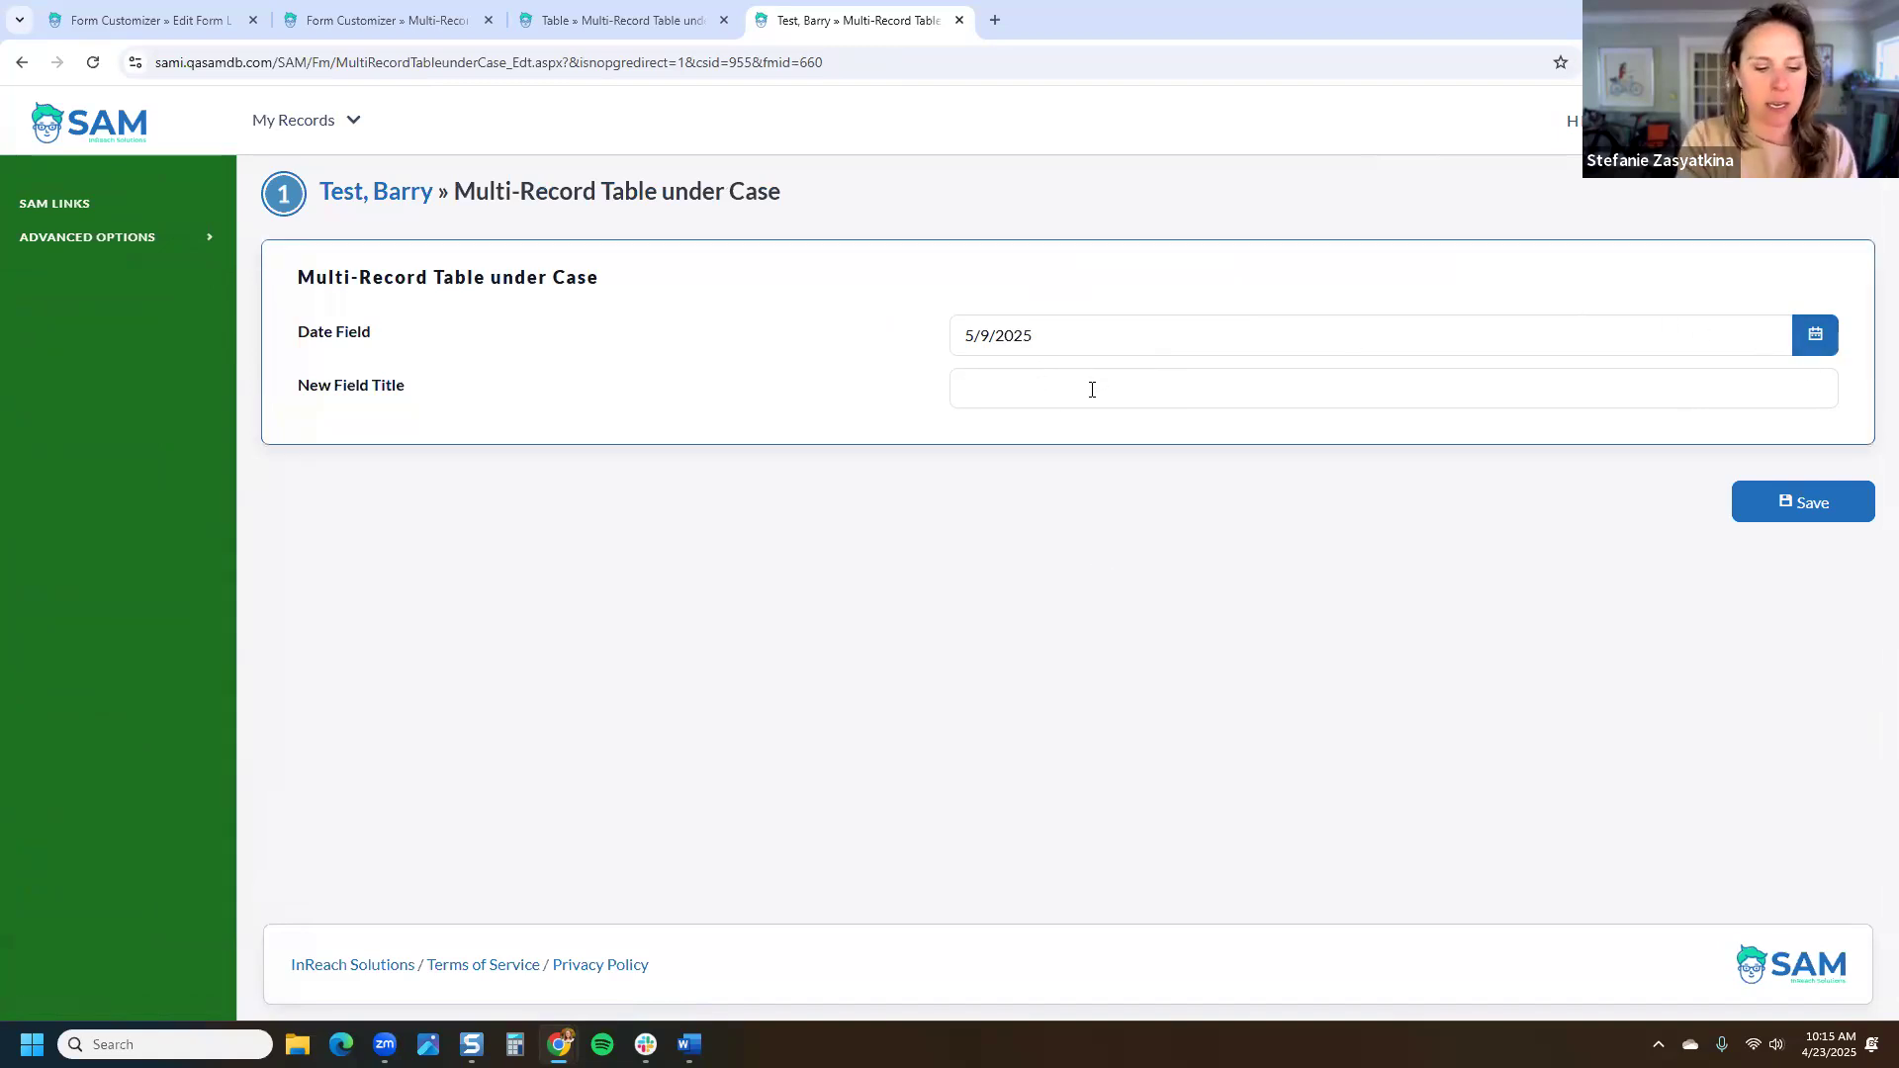
type("new data")
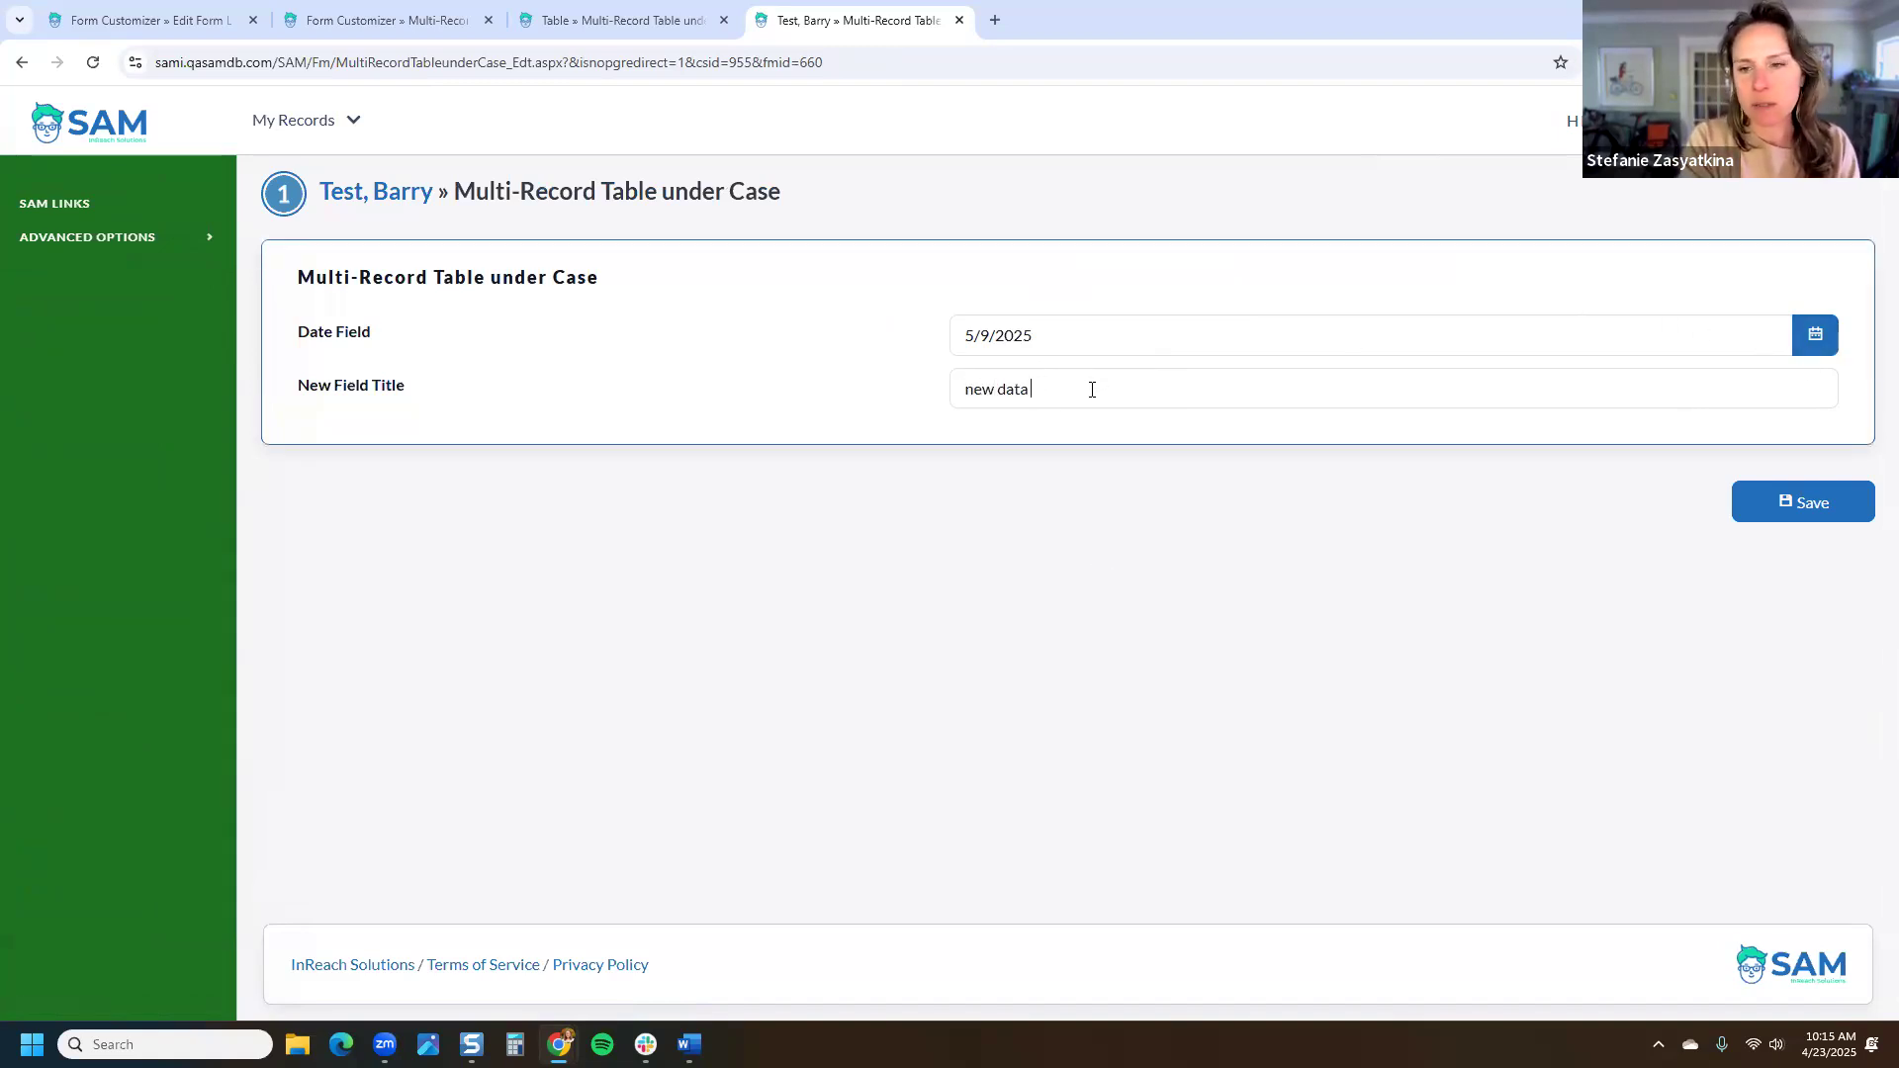
left_click(1803, 502)
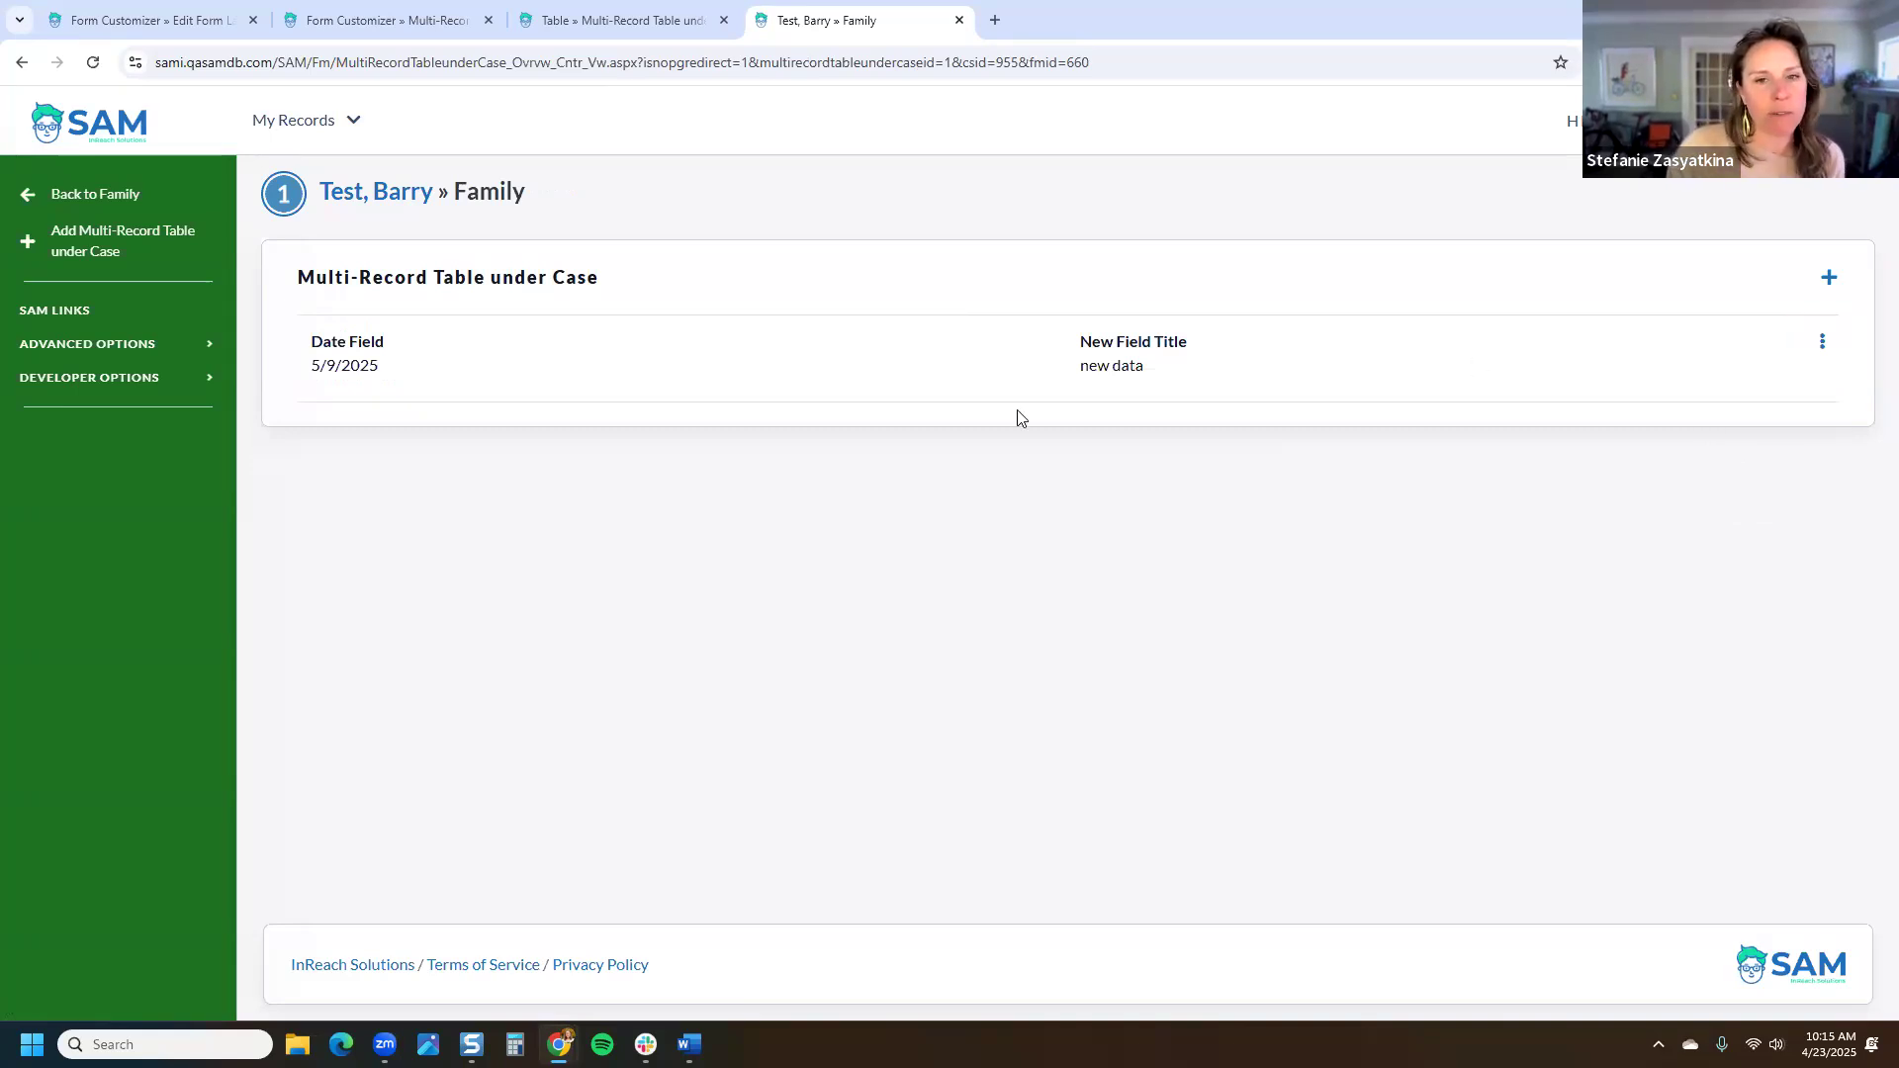
Step: Add a second record dated today, 4/23/2025, with 'new data 2'
left_click(1829, 280)
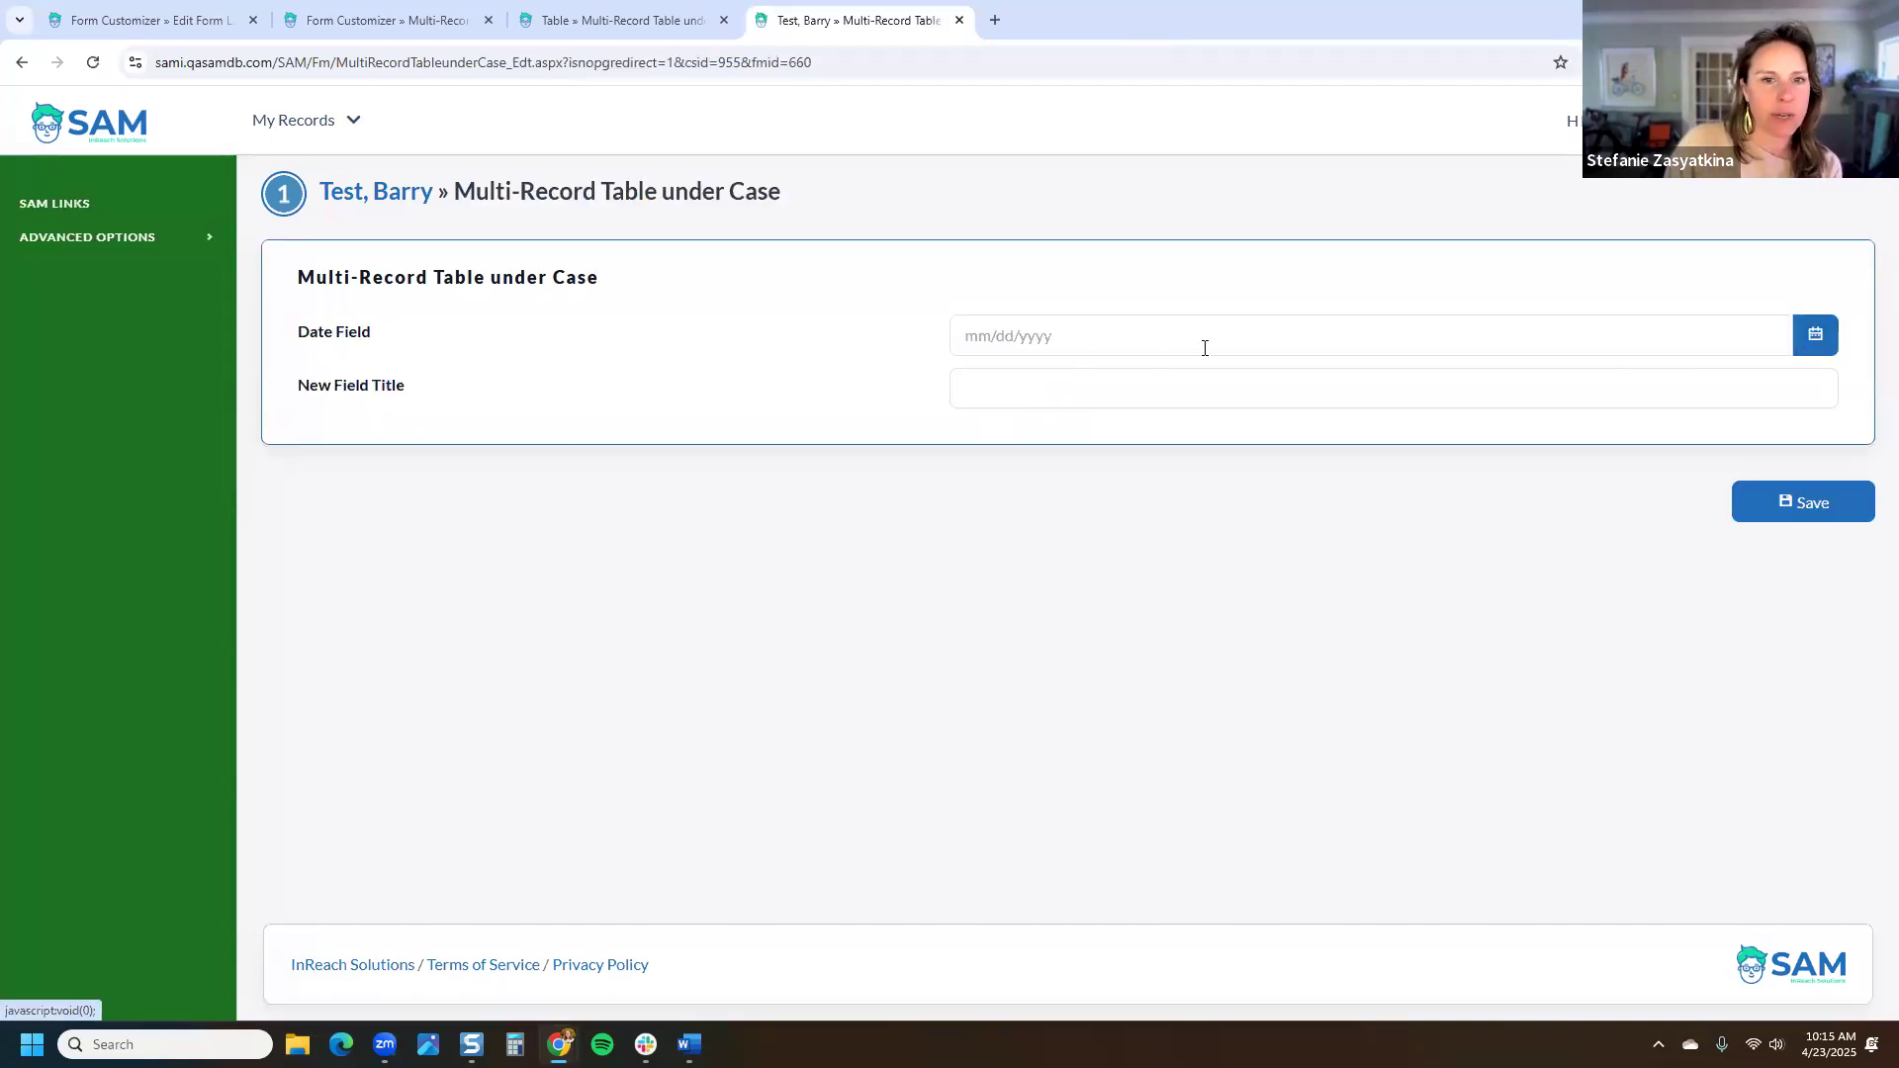
left_click(1815, 335)
left_click(1053, 586)
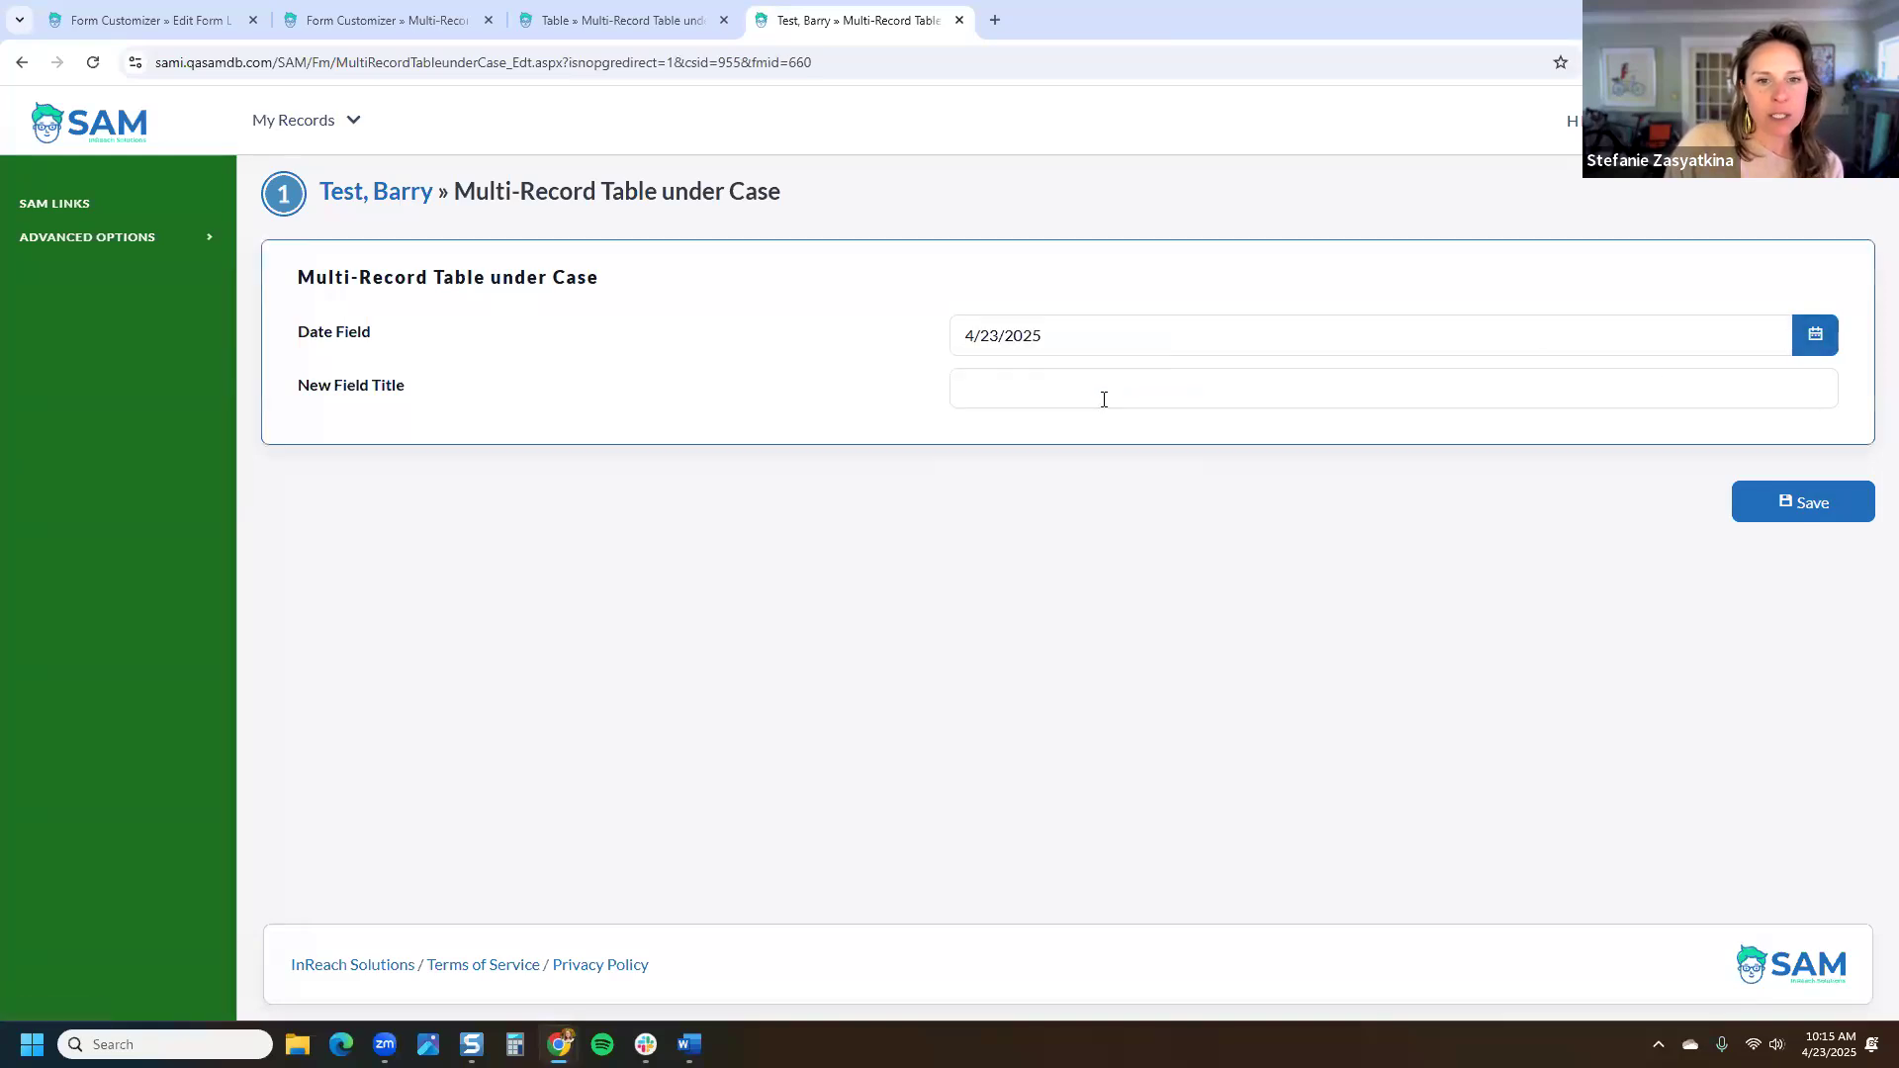
left_click(1104, 398)
type("new data 2")
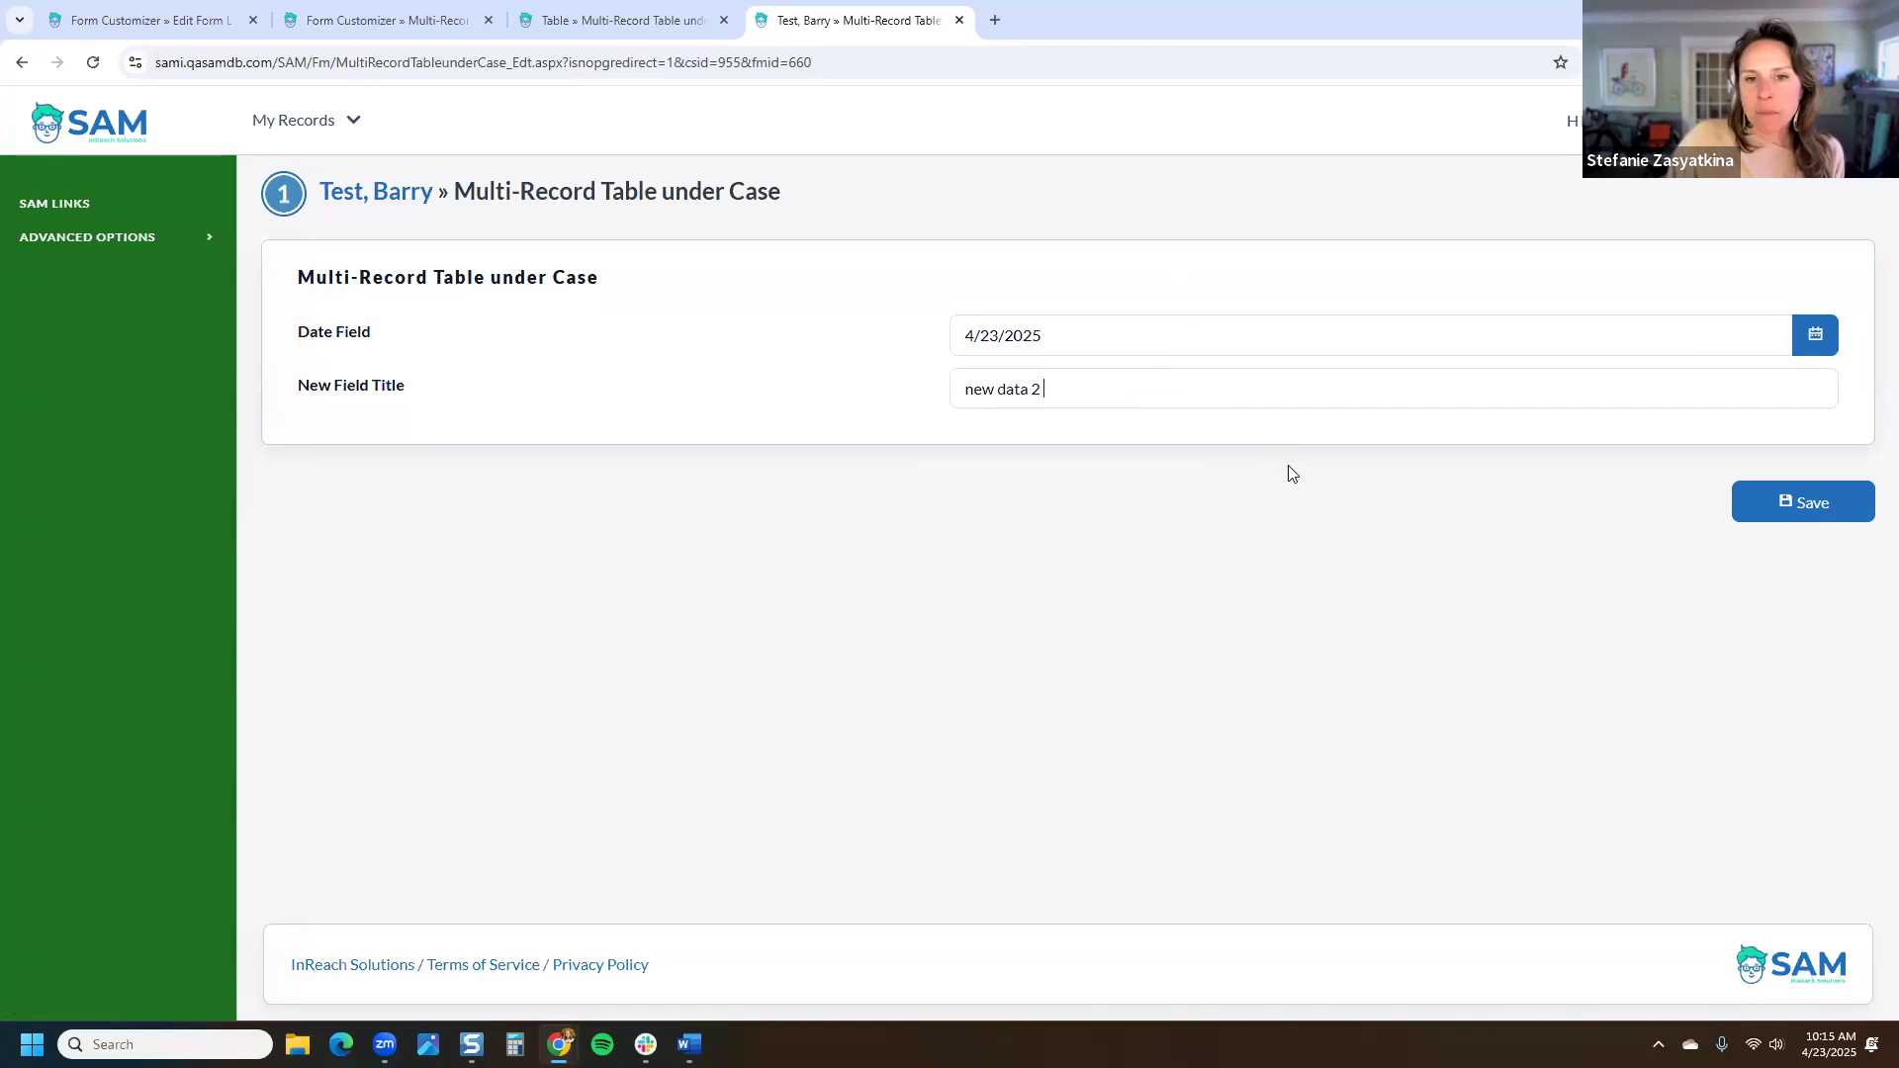
left_click(1813, 512)
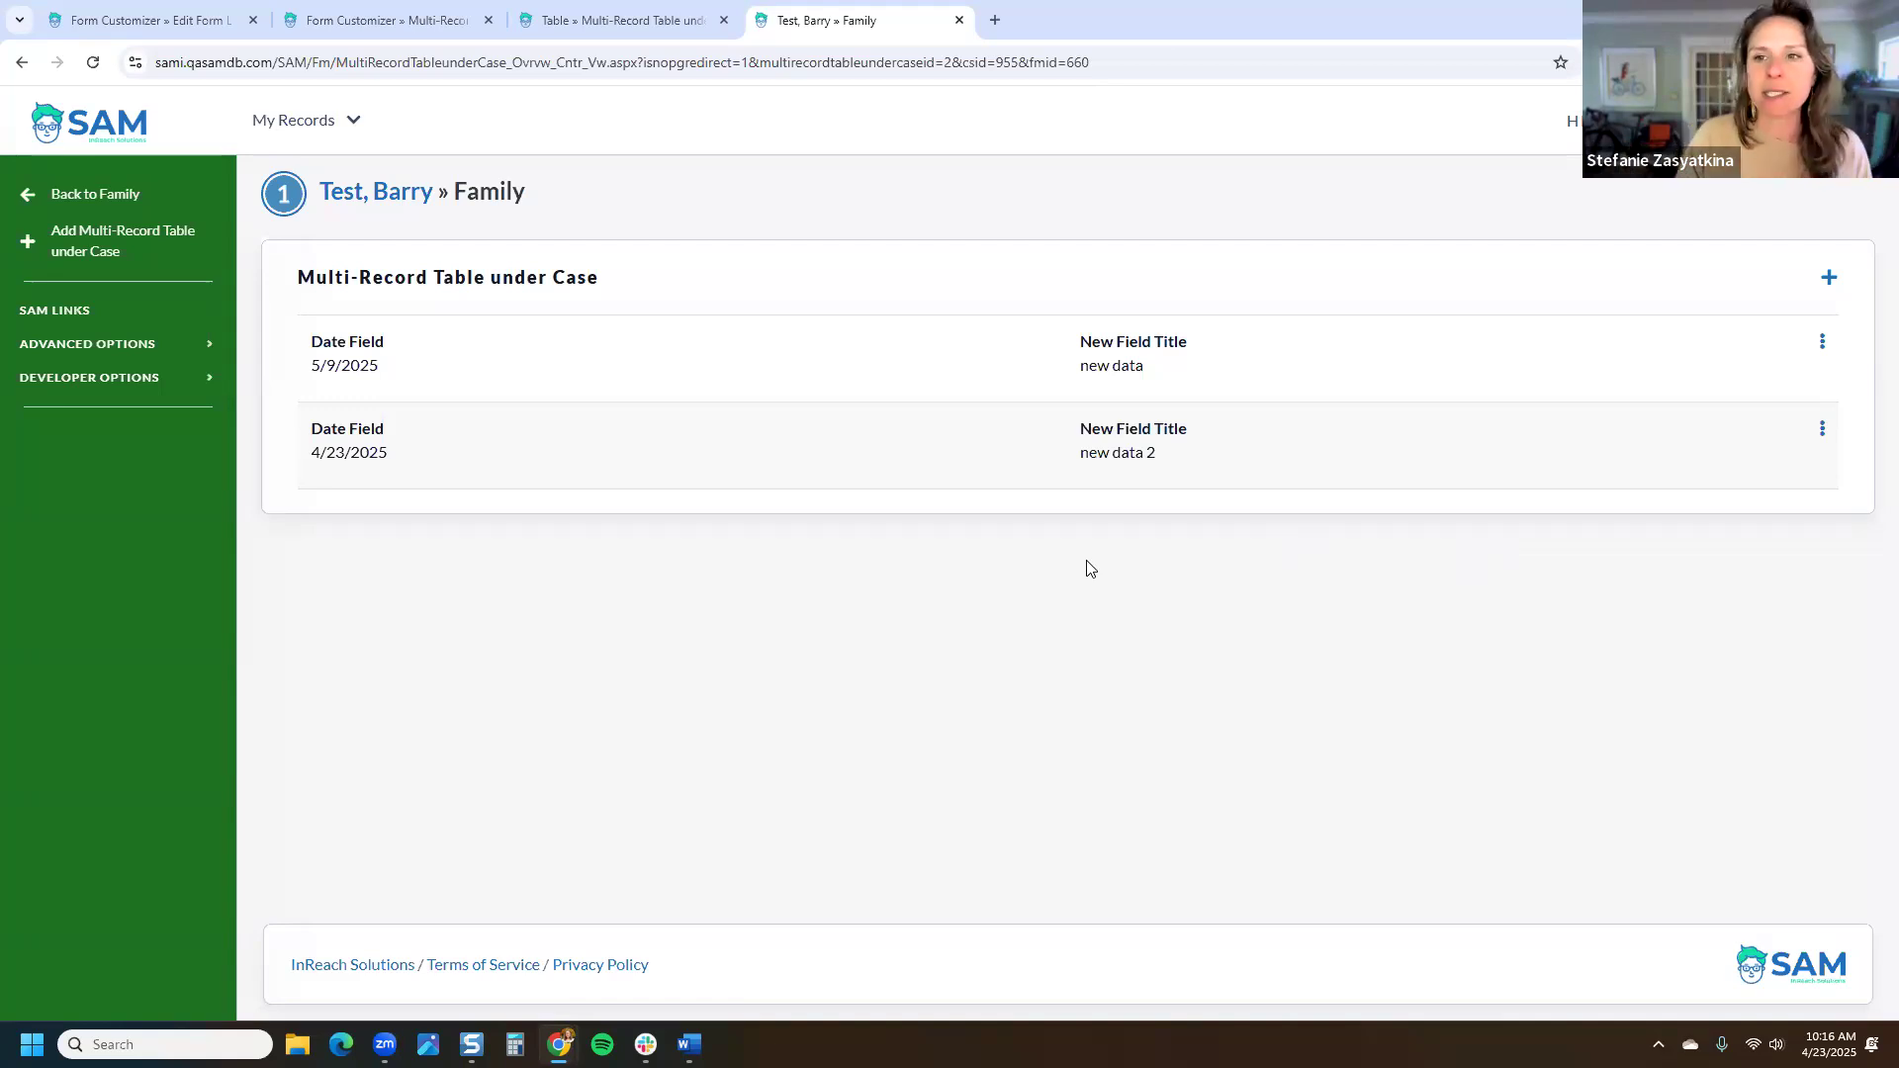
Step: View the first record's details, then expand ADVANCED OPTIONS on the table's field list page
left_click(1822, 343)
left_click(1775, 381)
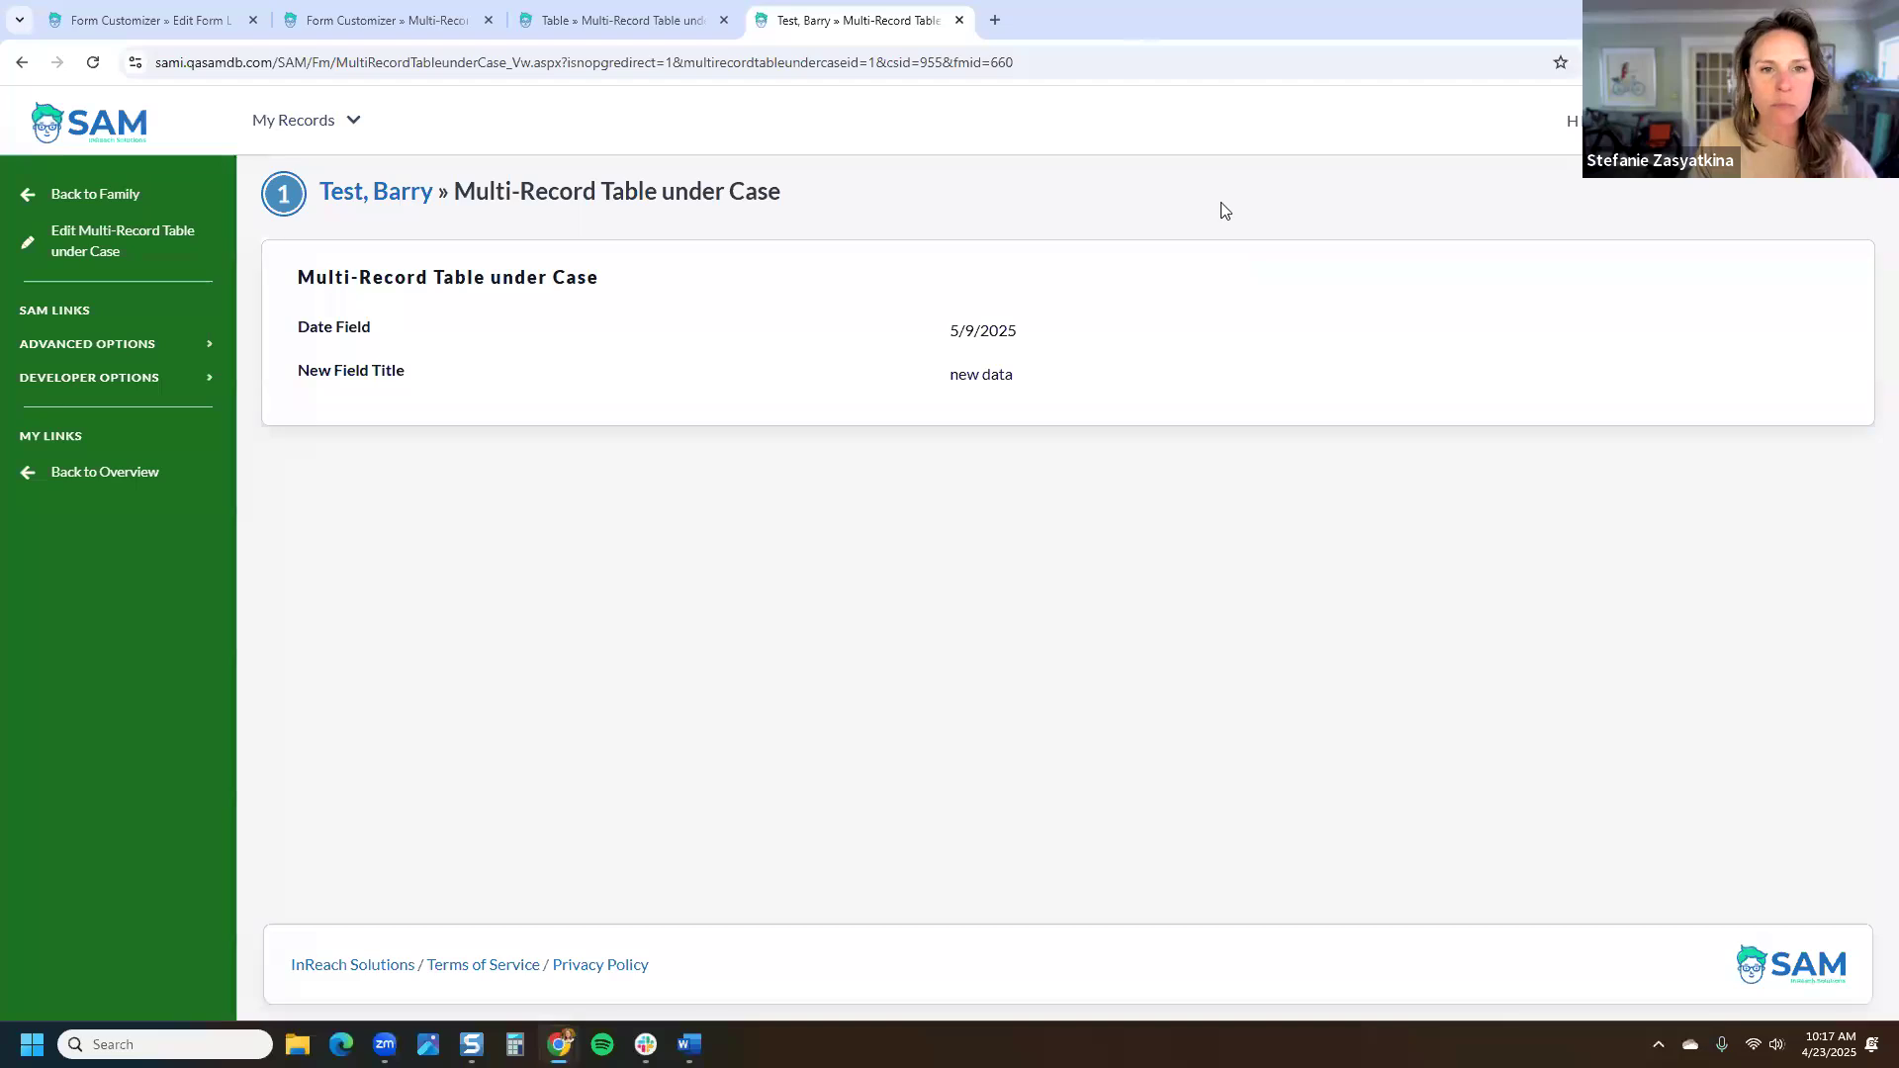
left_click(677, 21)
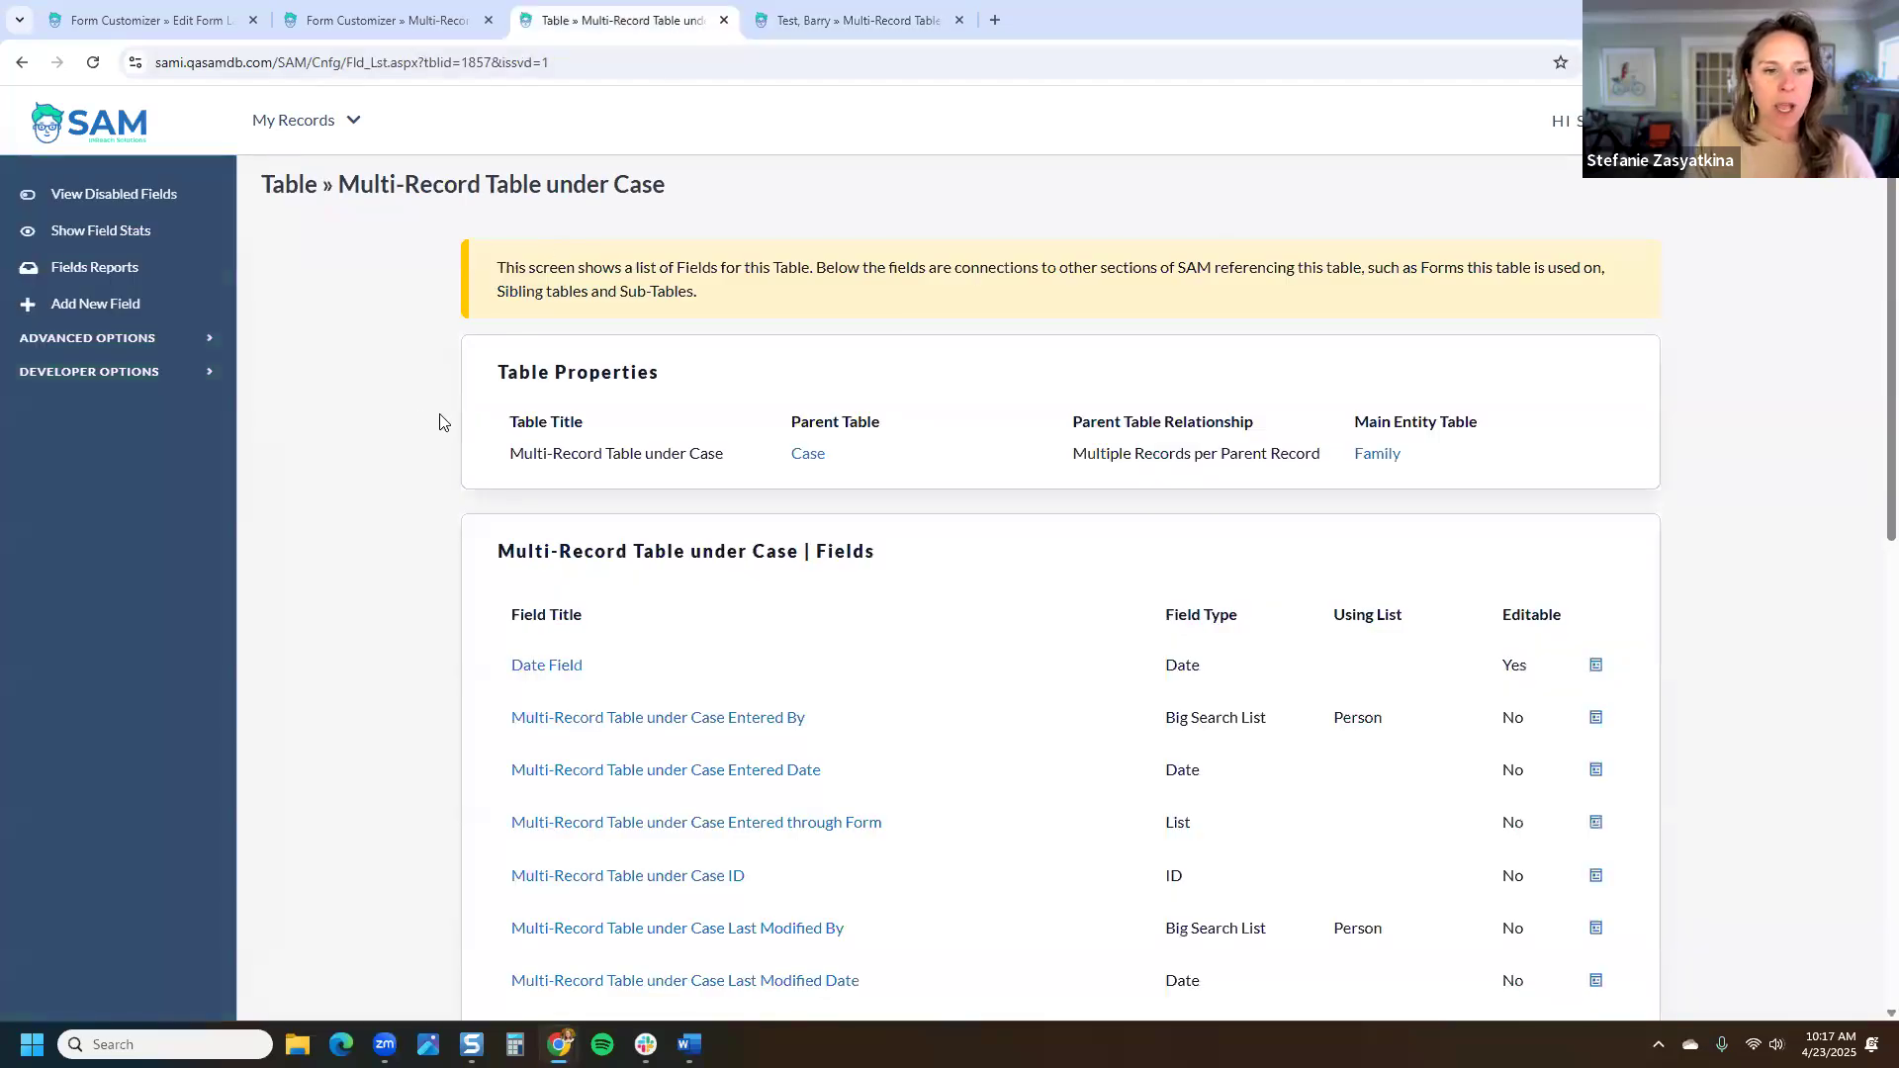
left_click(136, 351)
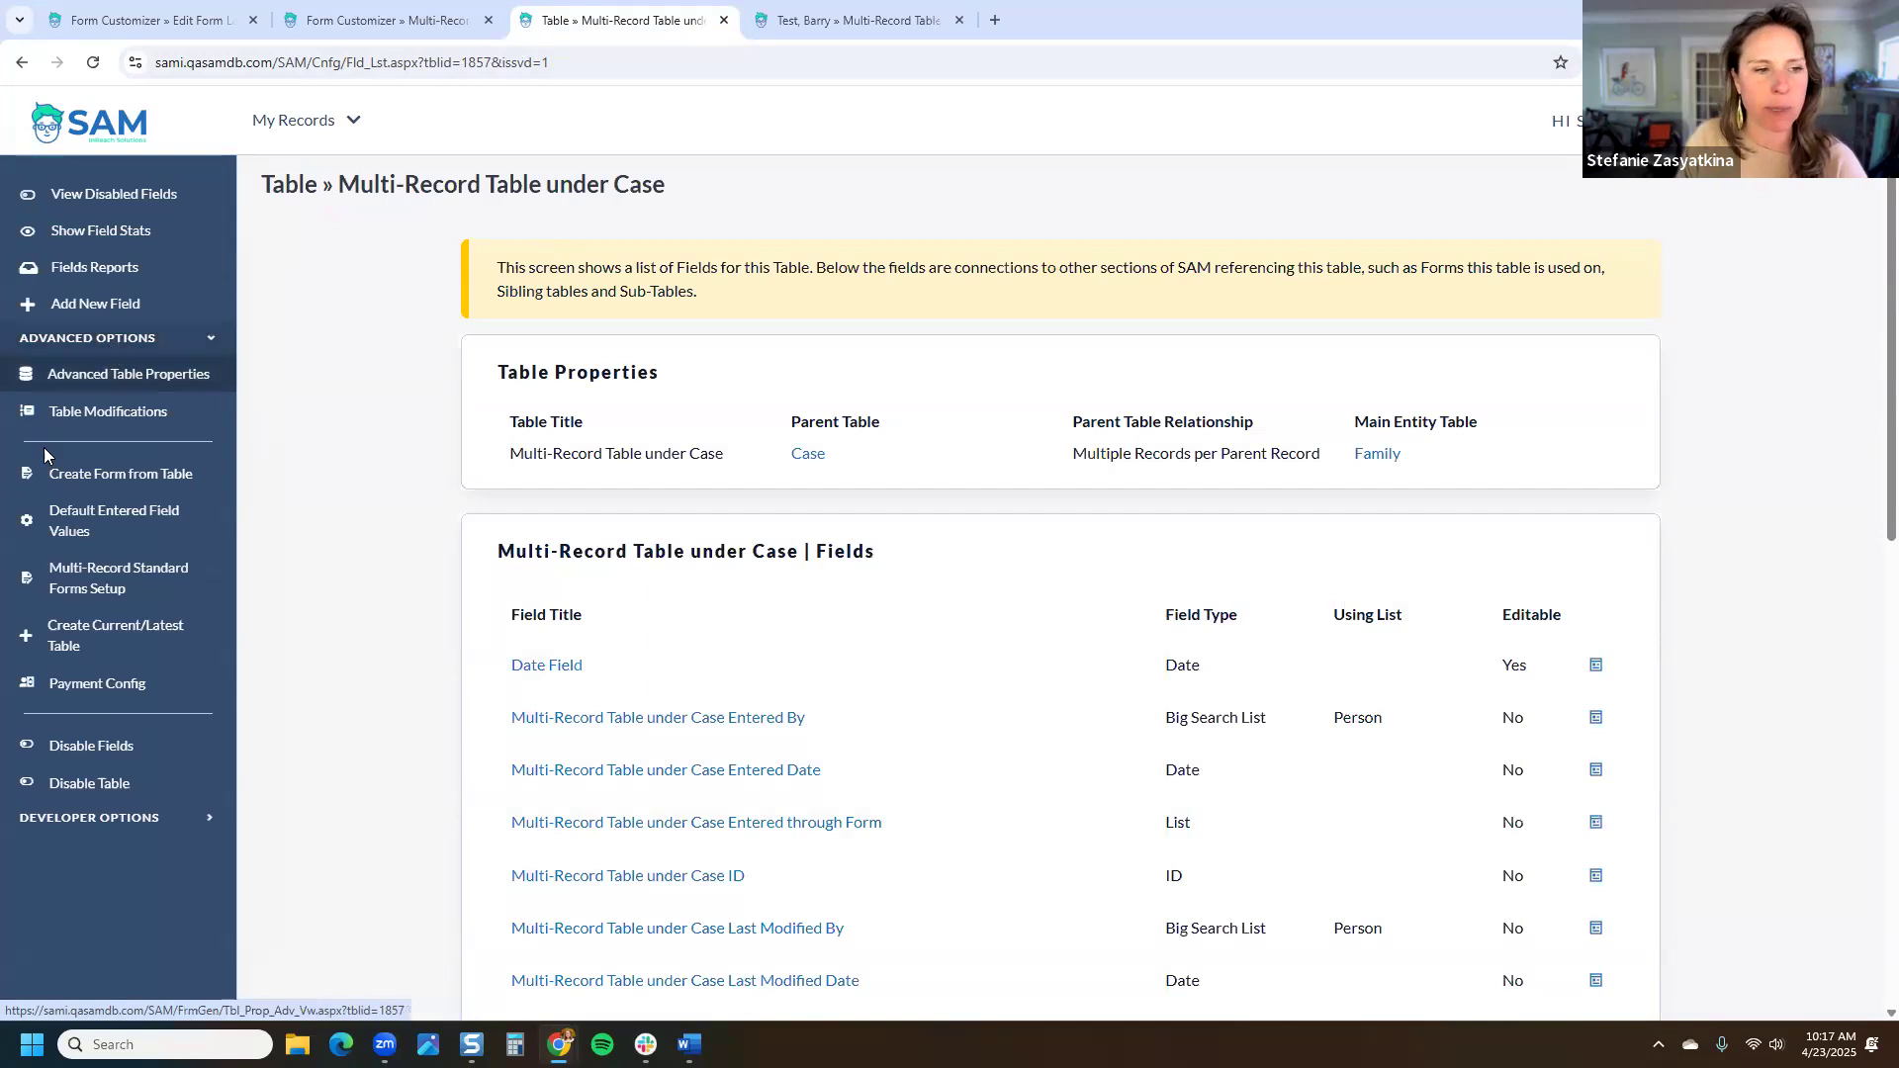
Step: Create form 'Multi-Record Table Details Form' with title 'Details Form' and 1-at-a-time type
left_click(149, 481)
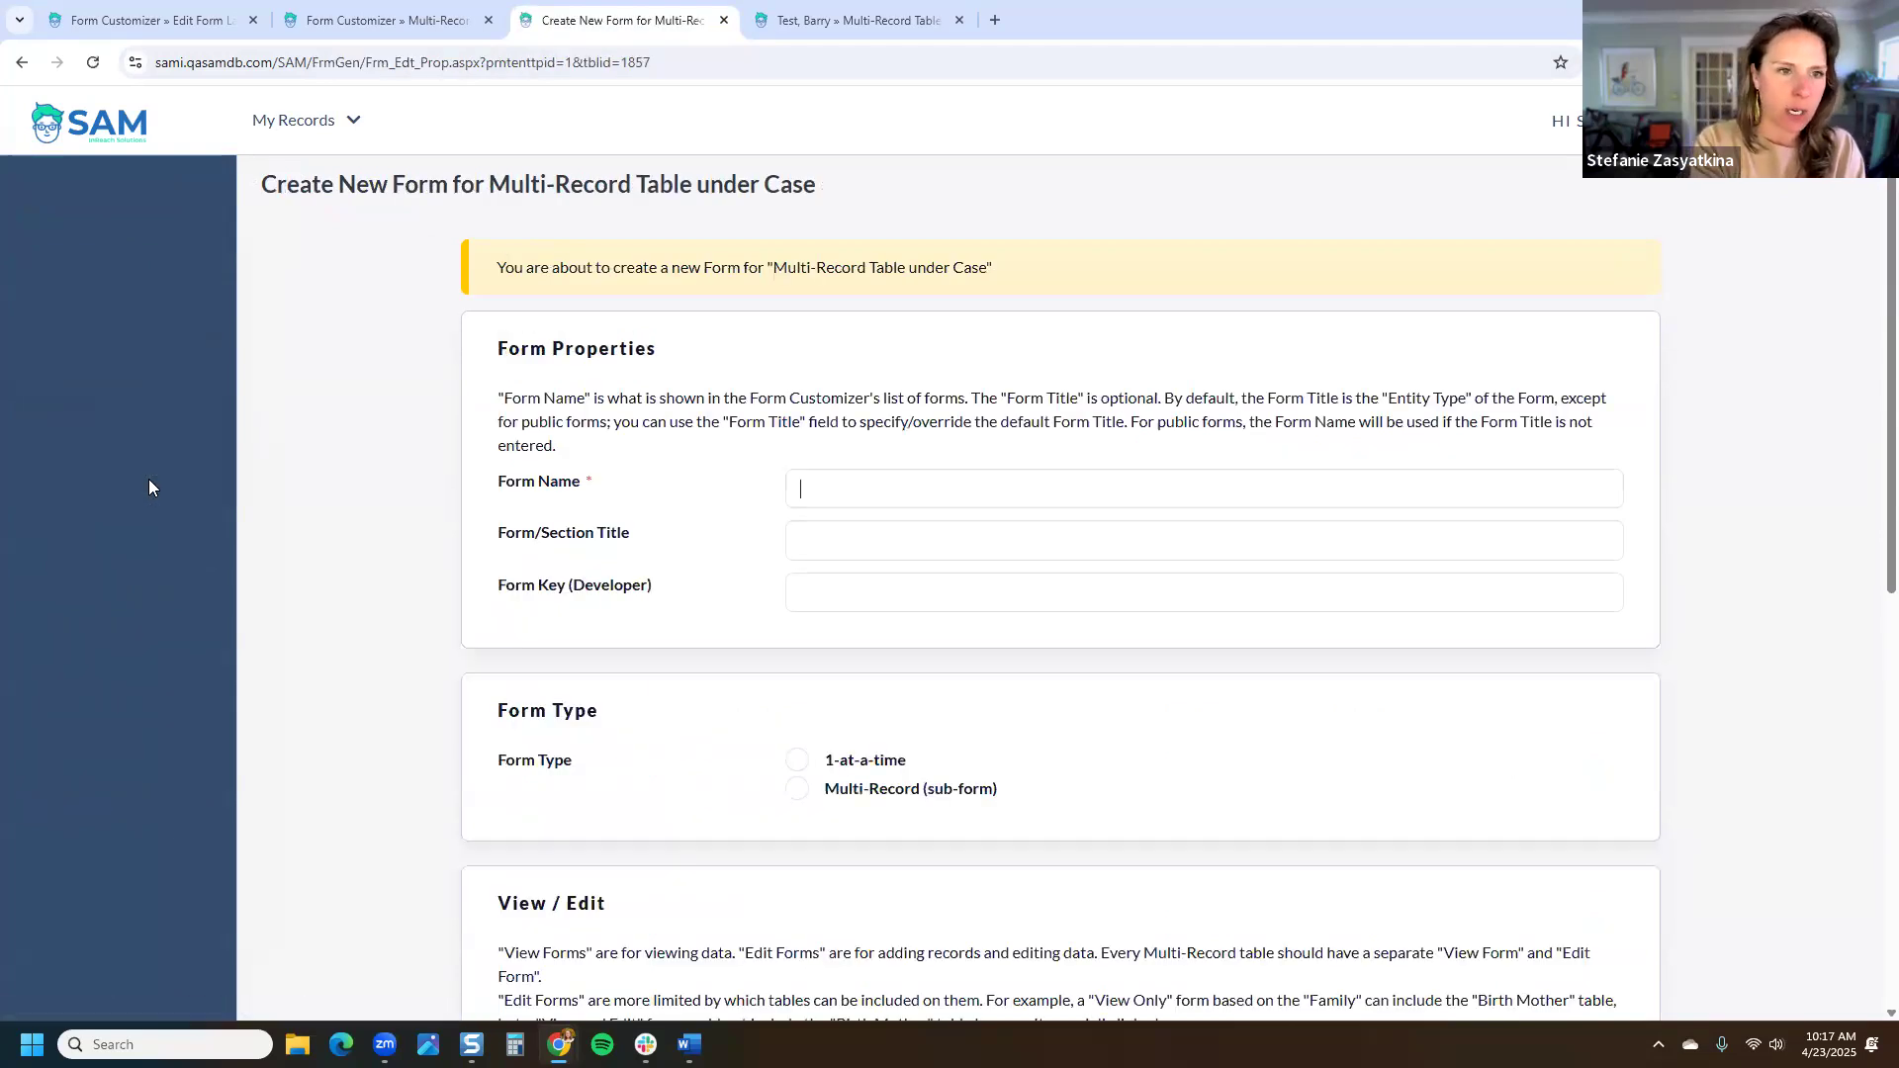
type("Multi")
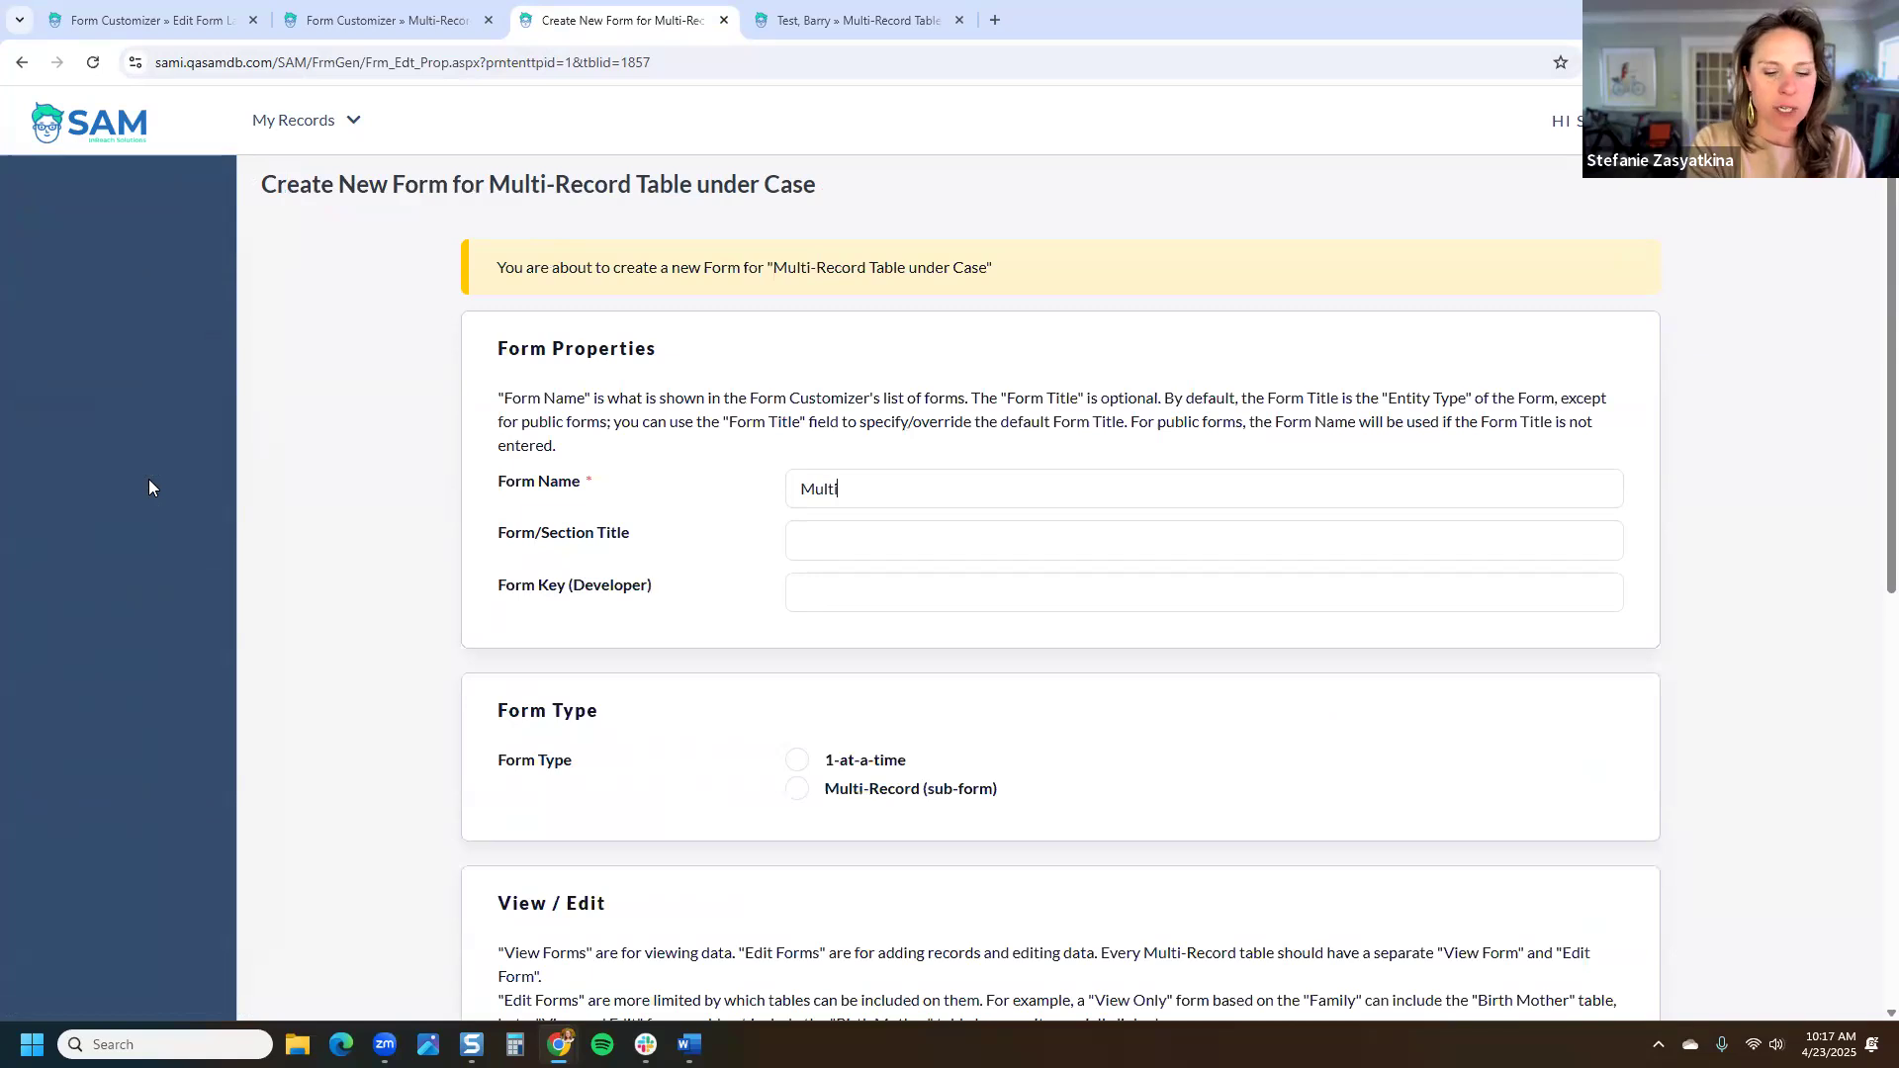
type("-Record Tab")
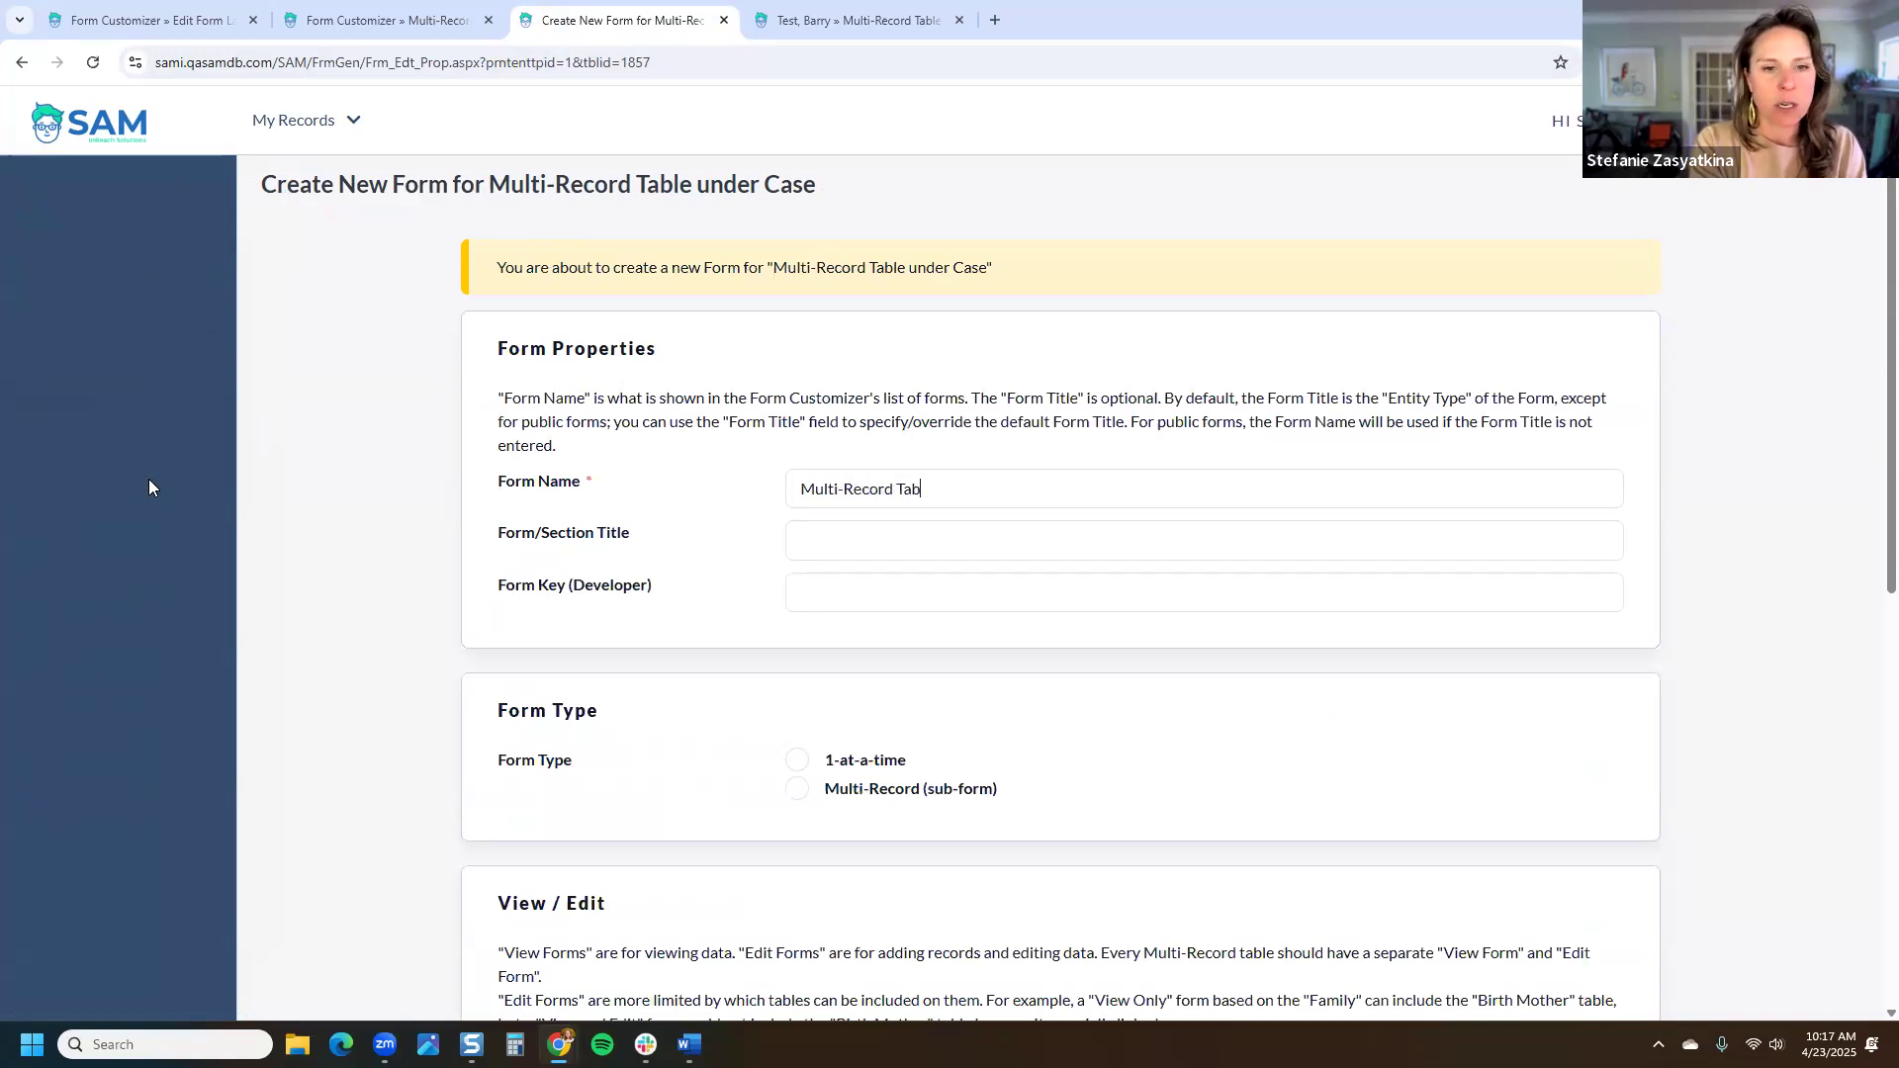
type("le Detail")
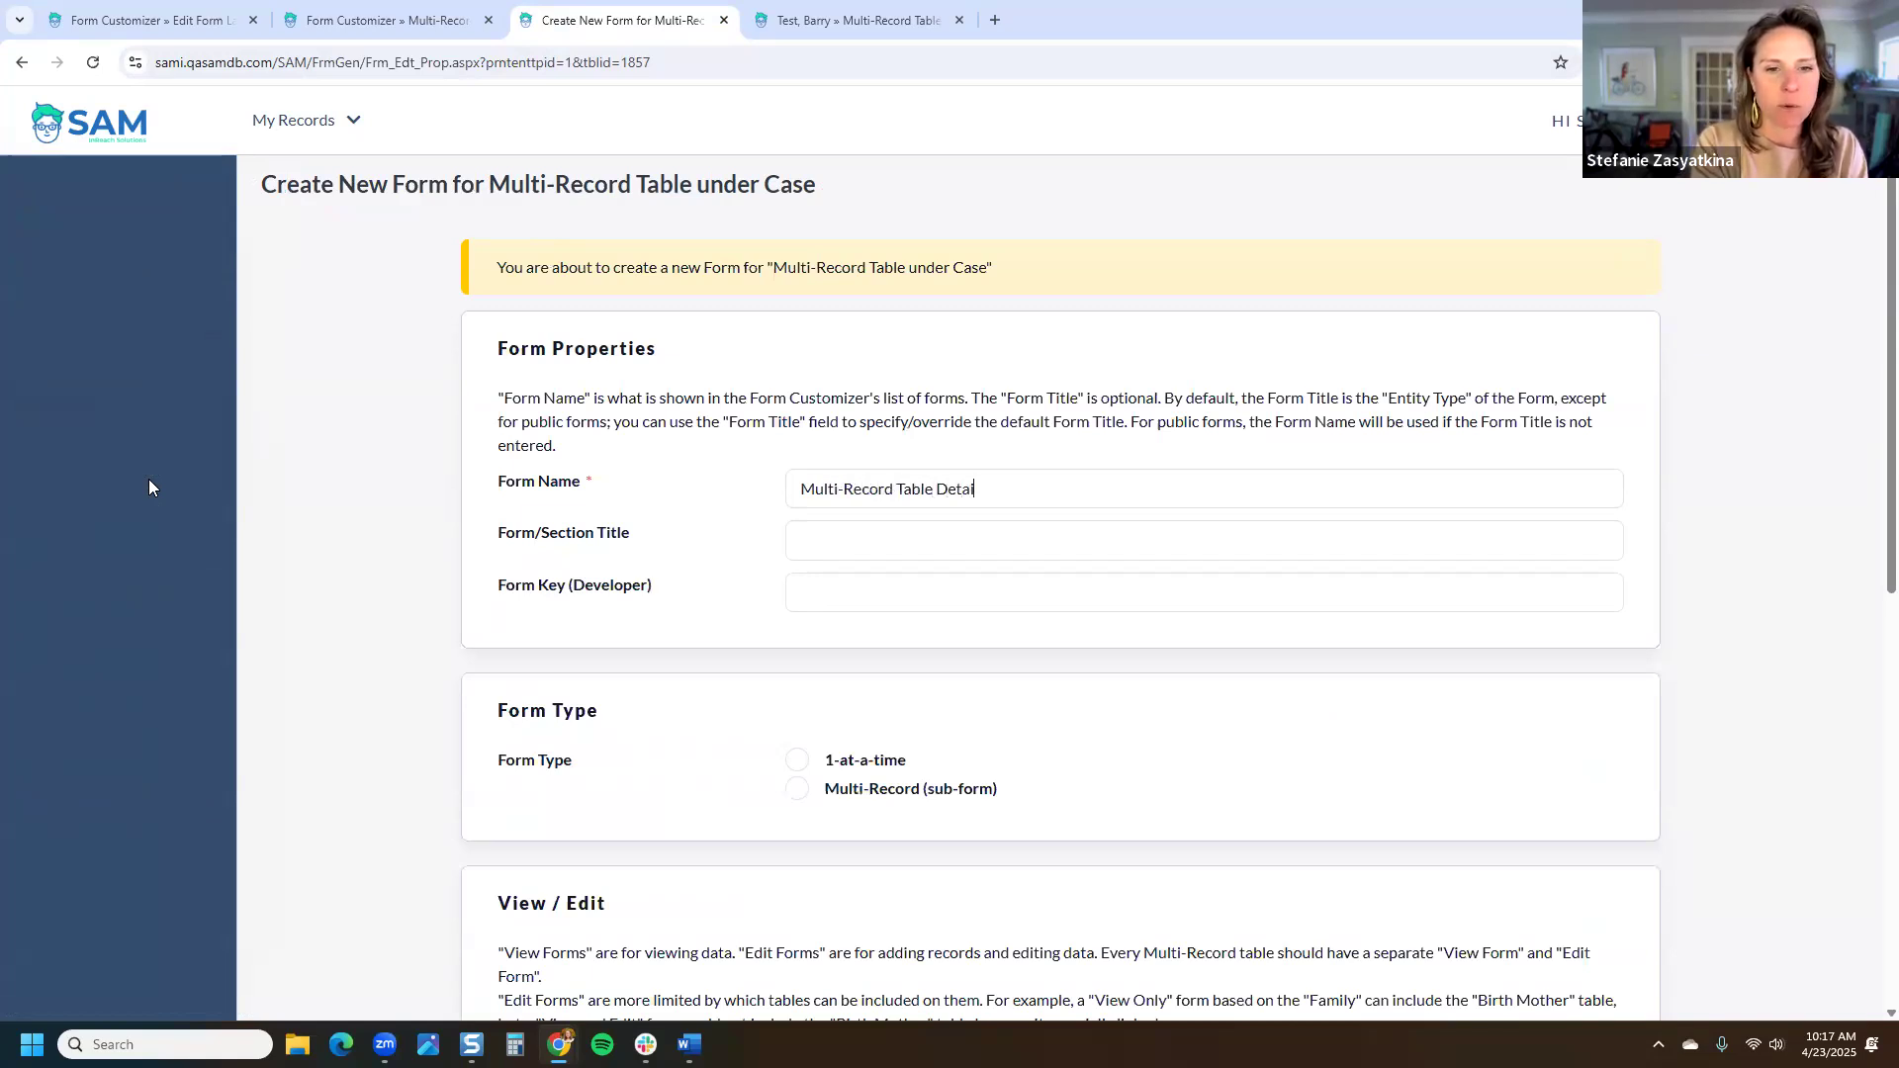
type("s Form")
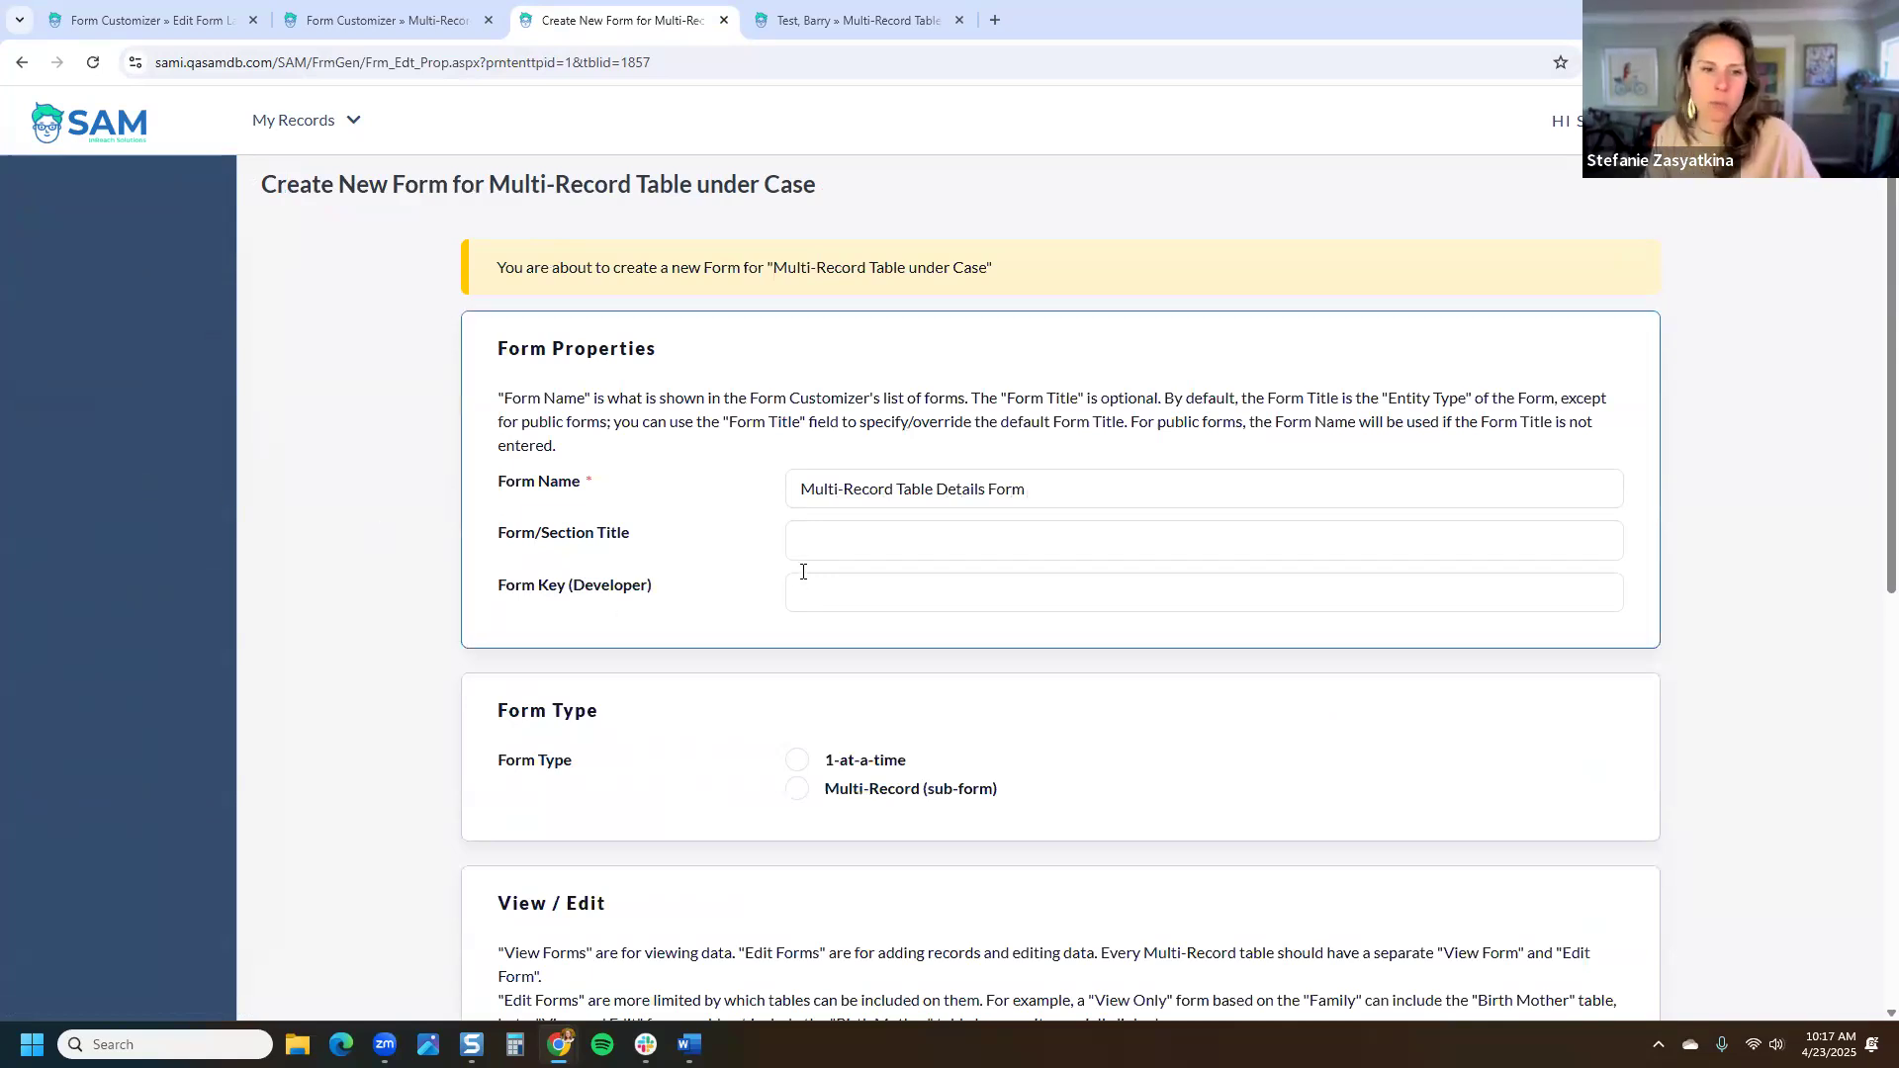
left_click(824, 542)
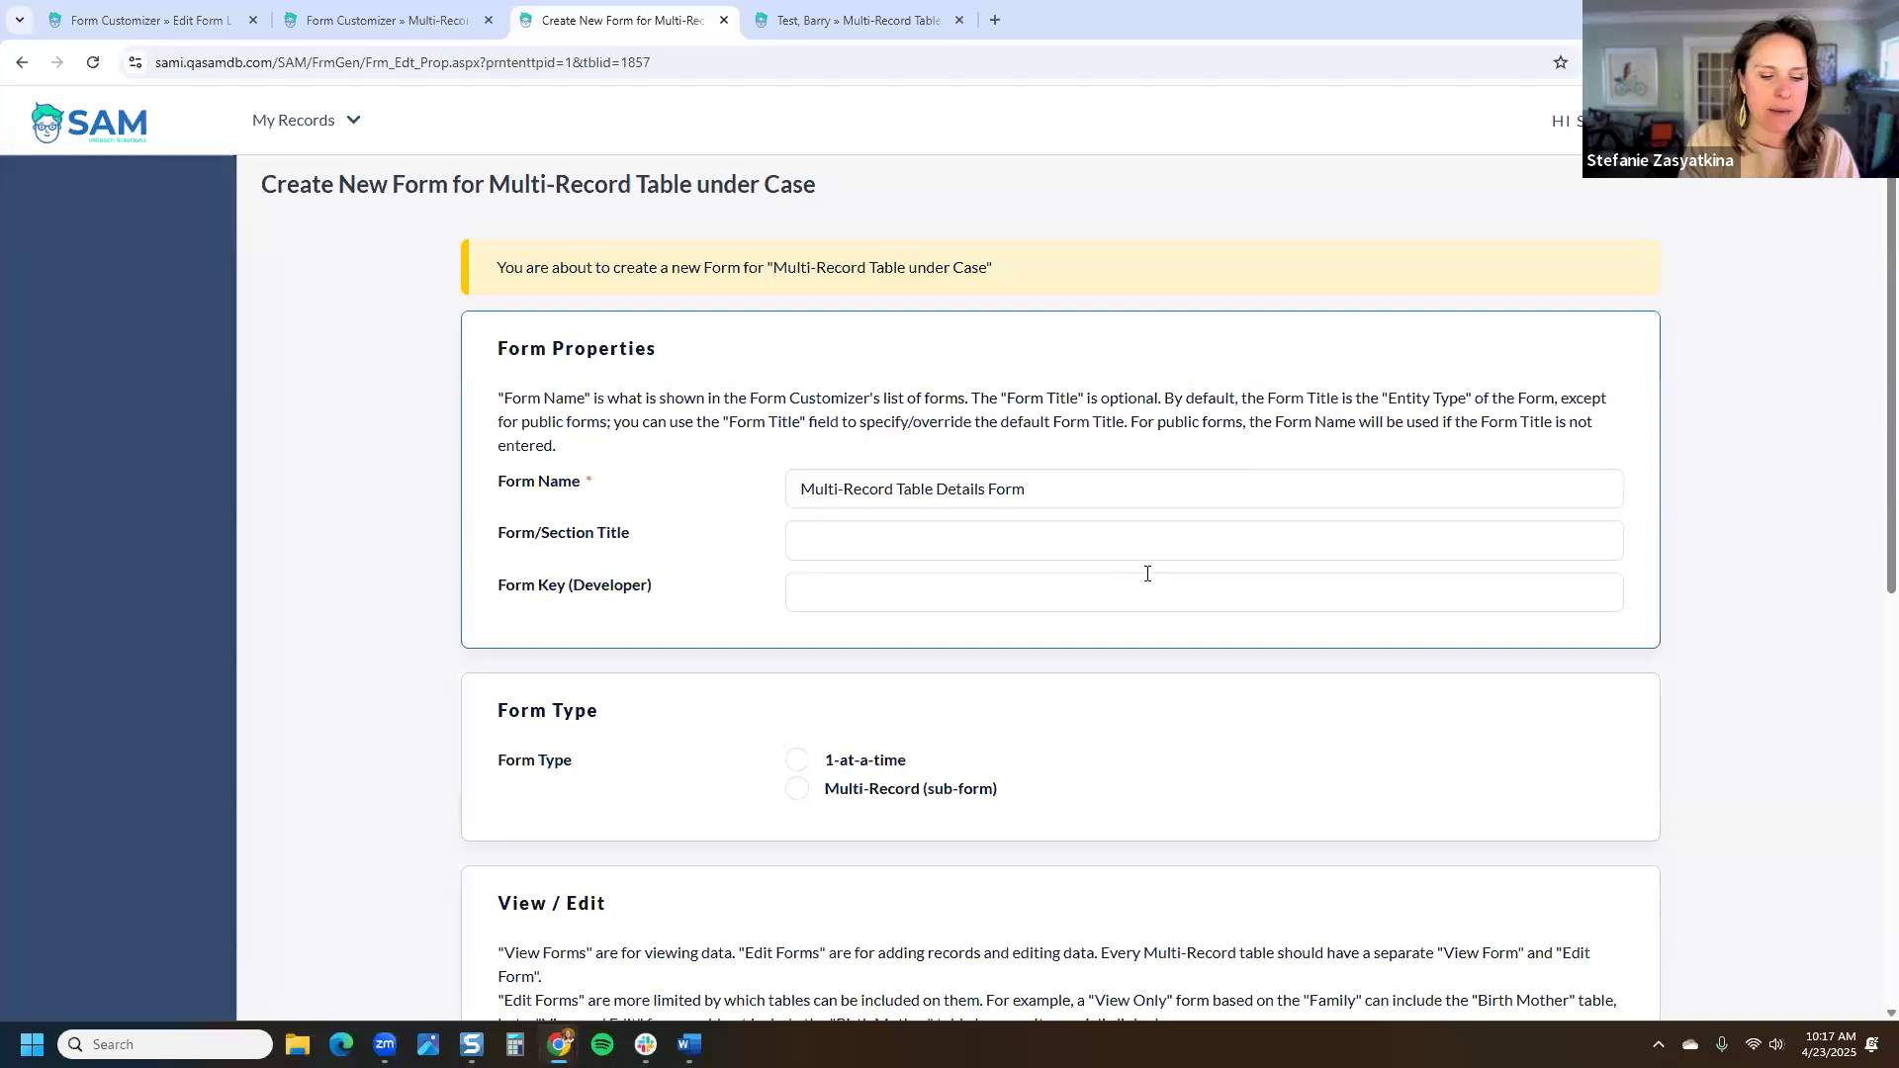
type("Details Form")
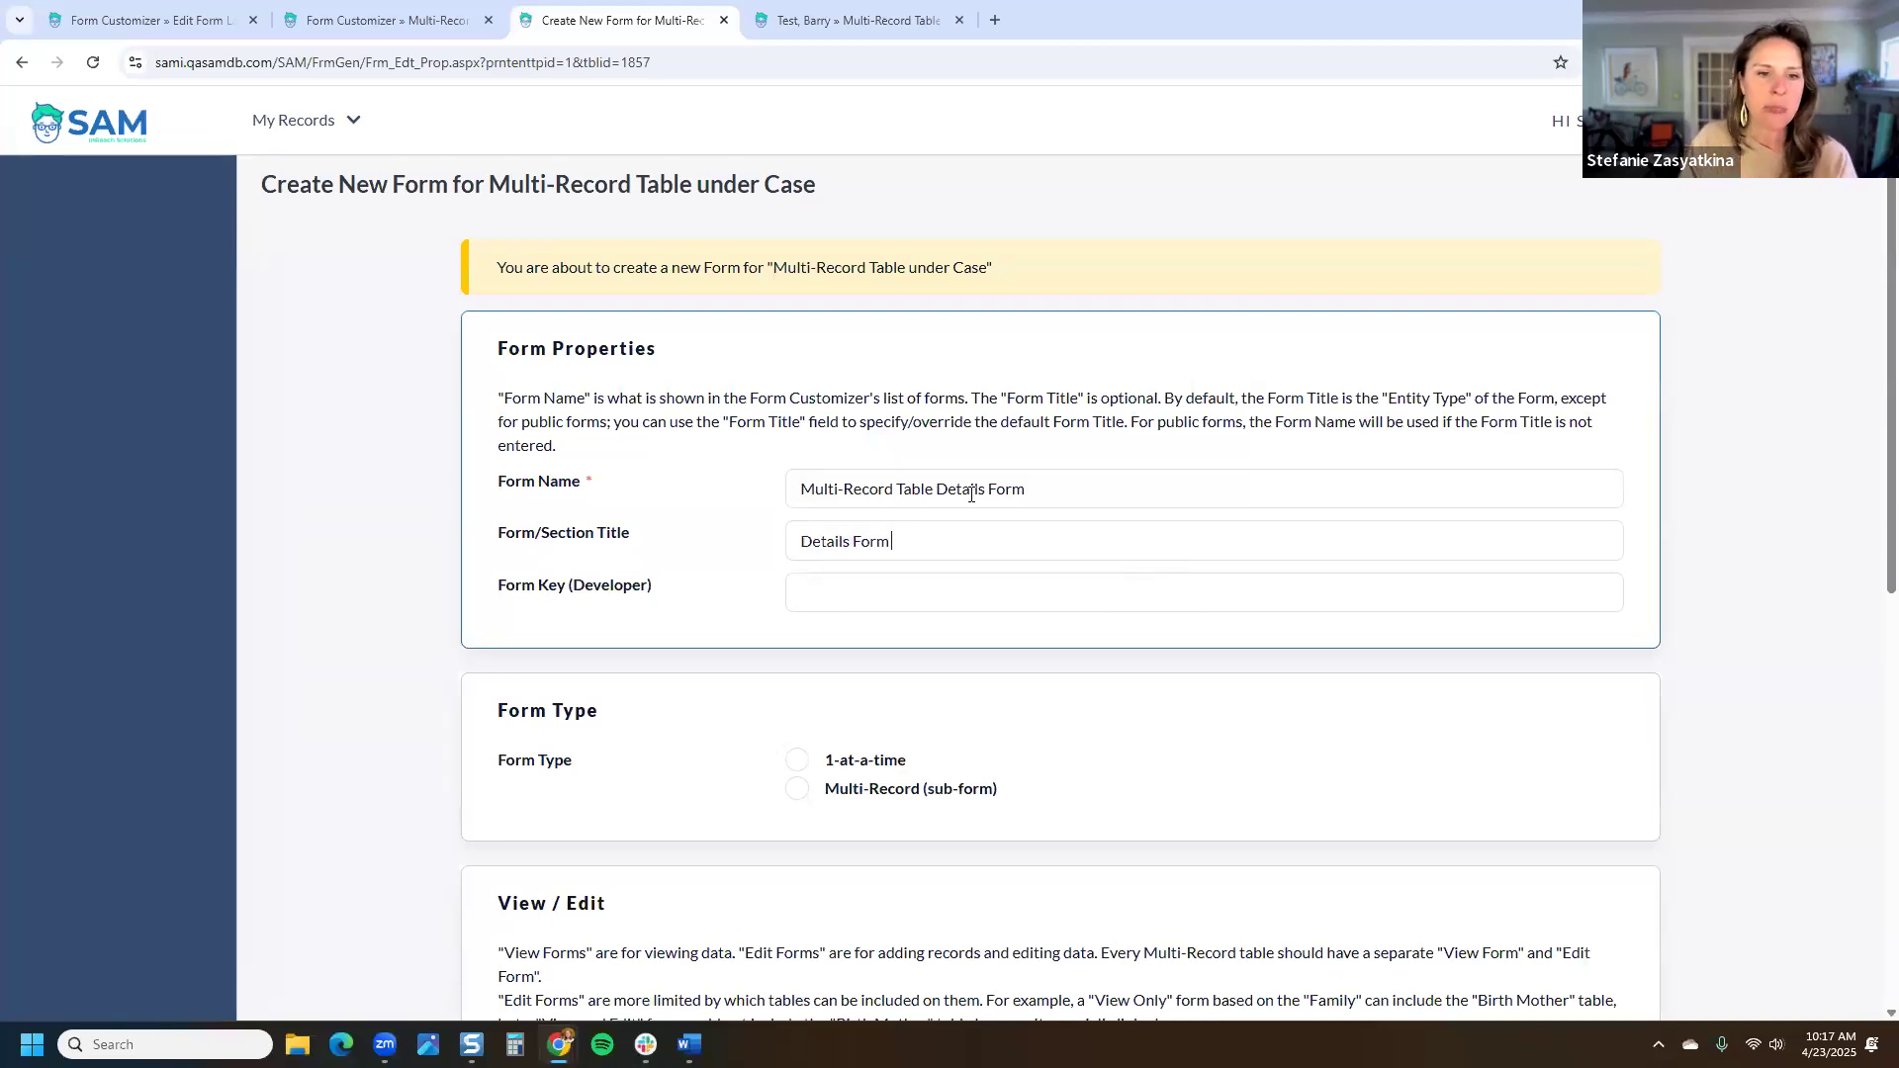
scroll(954, 484, "down", 3)
left_click(857, 464)
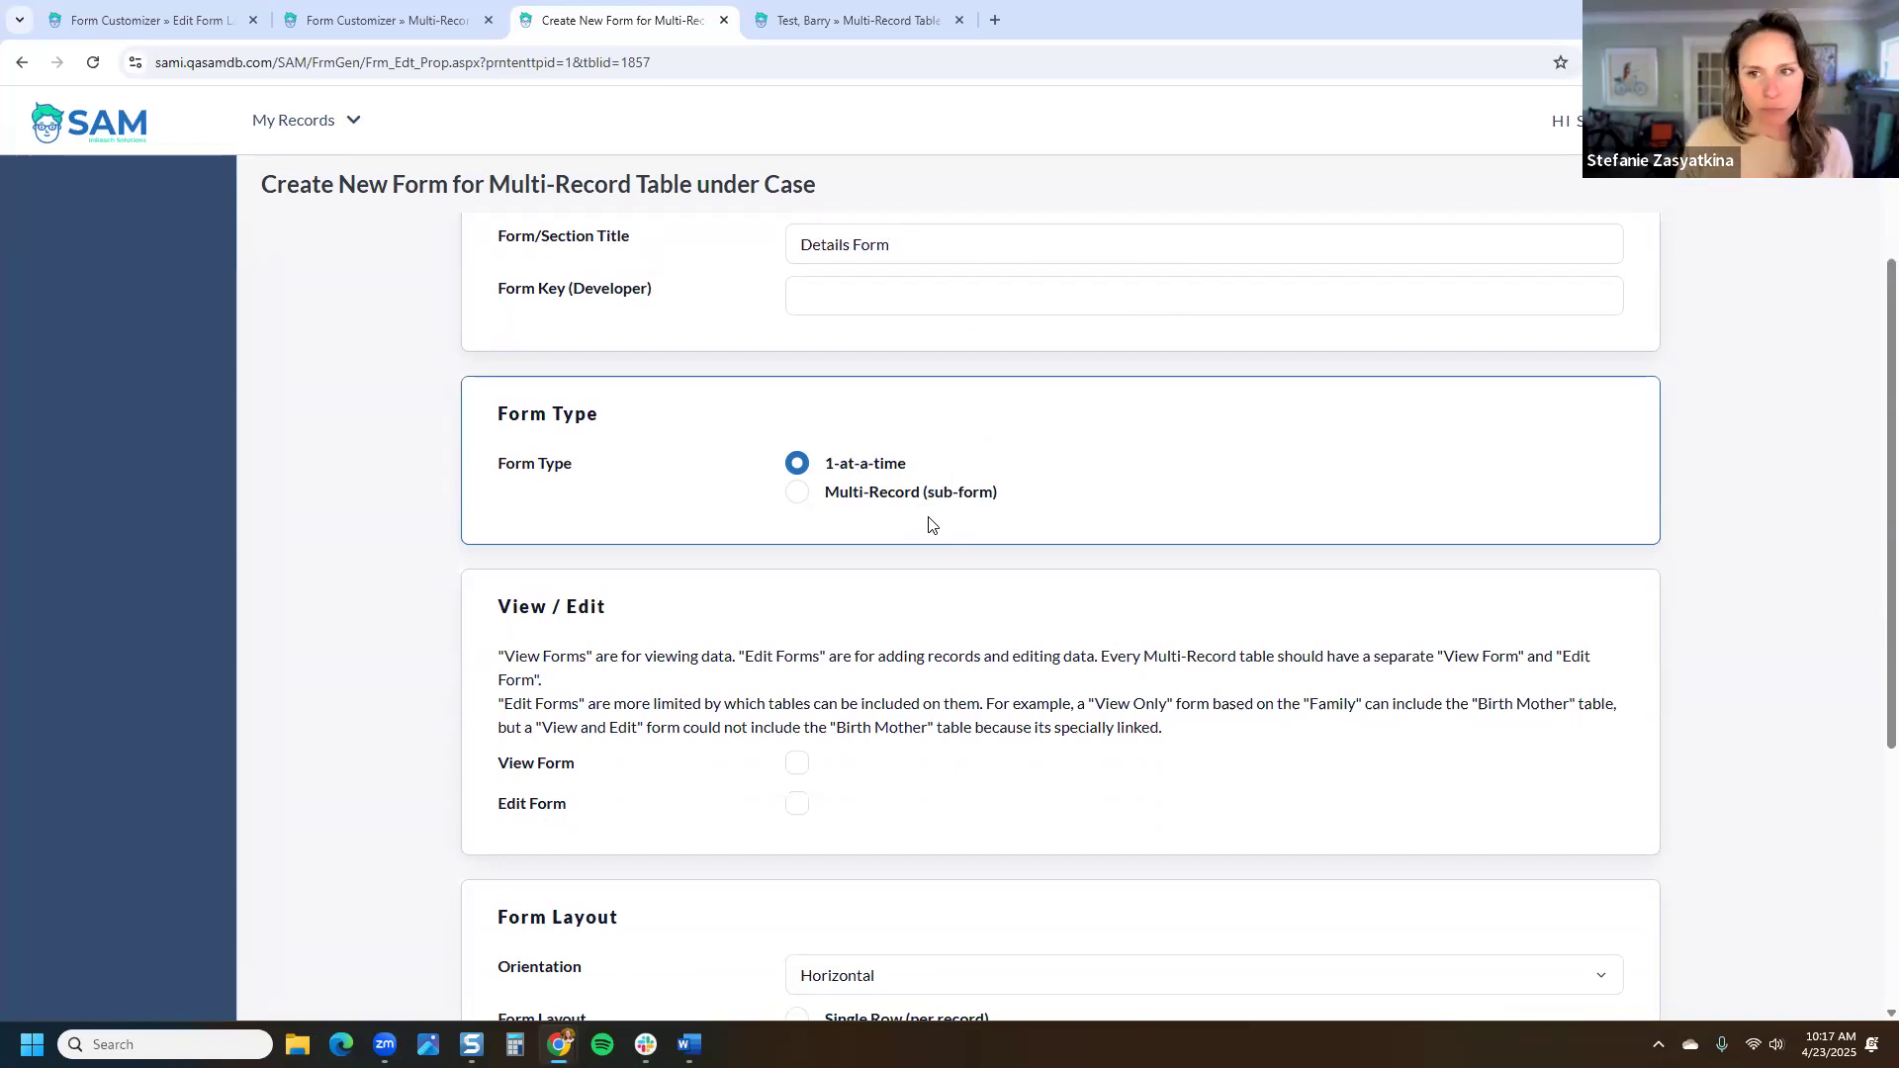
Step: Tick View Form and Edit Form and set Orientation to Vertical
scroll(811, 550, "down", 2)
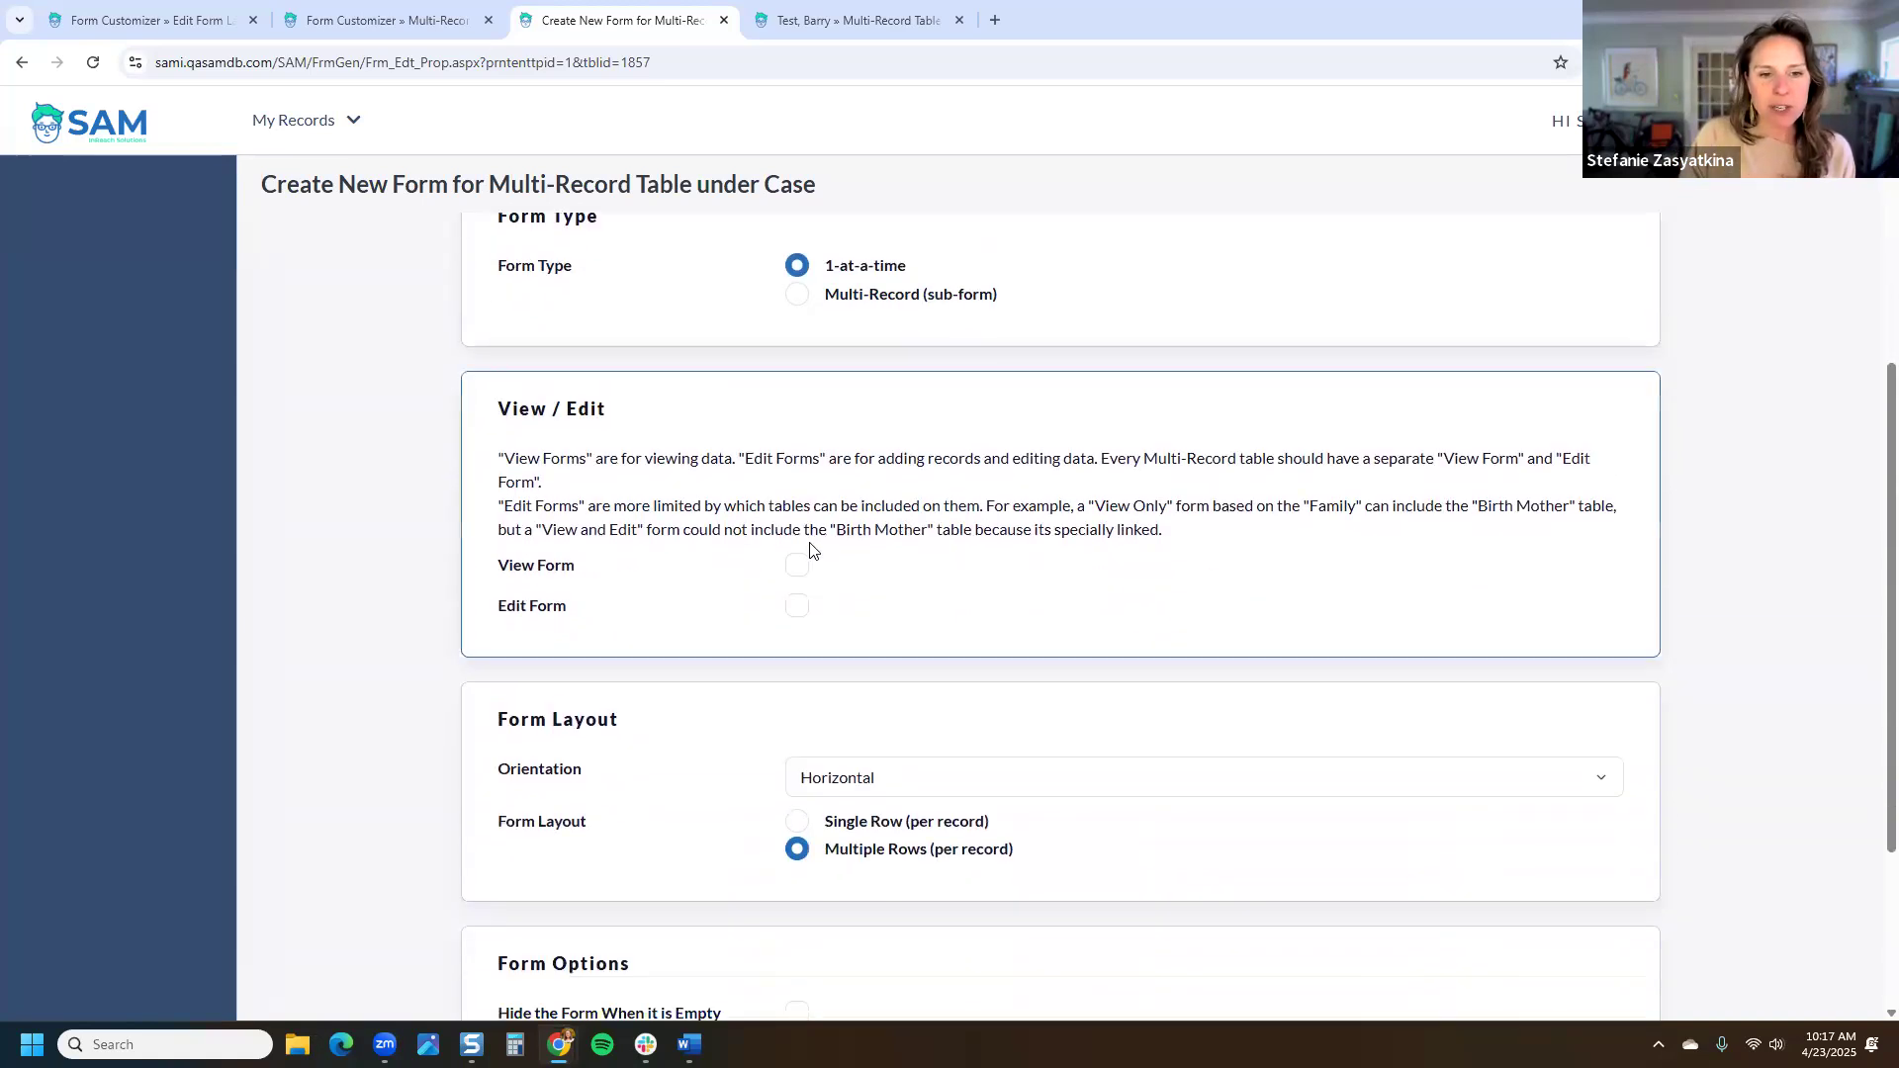
left_click(798, 566)
left_click(798, 606)
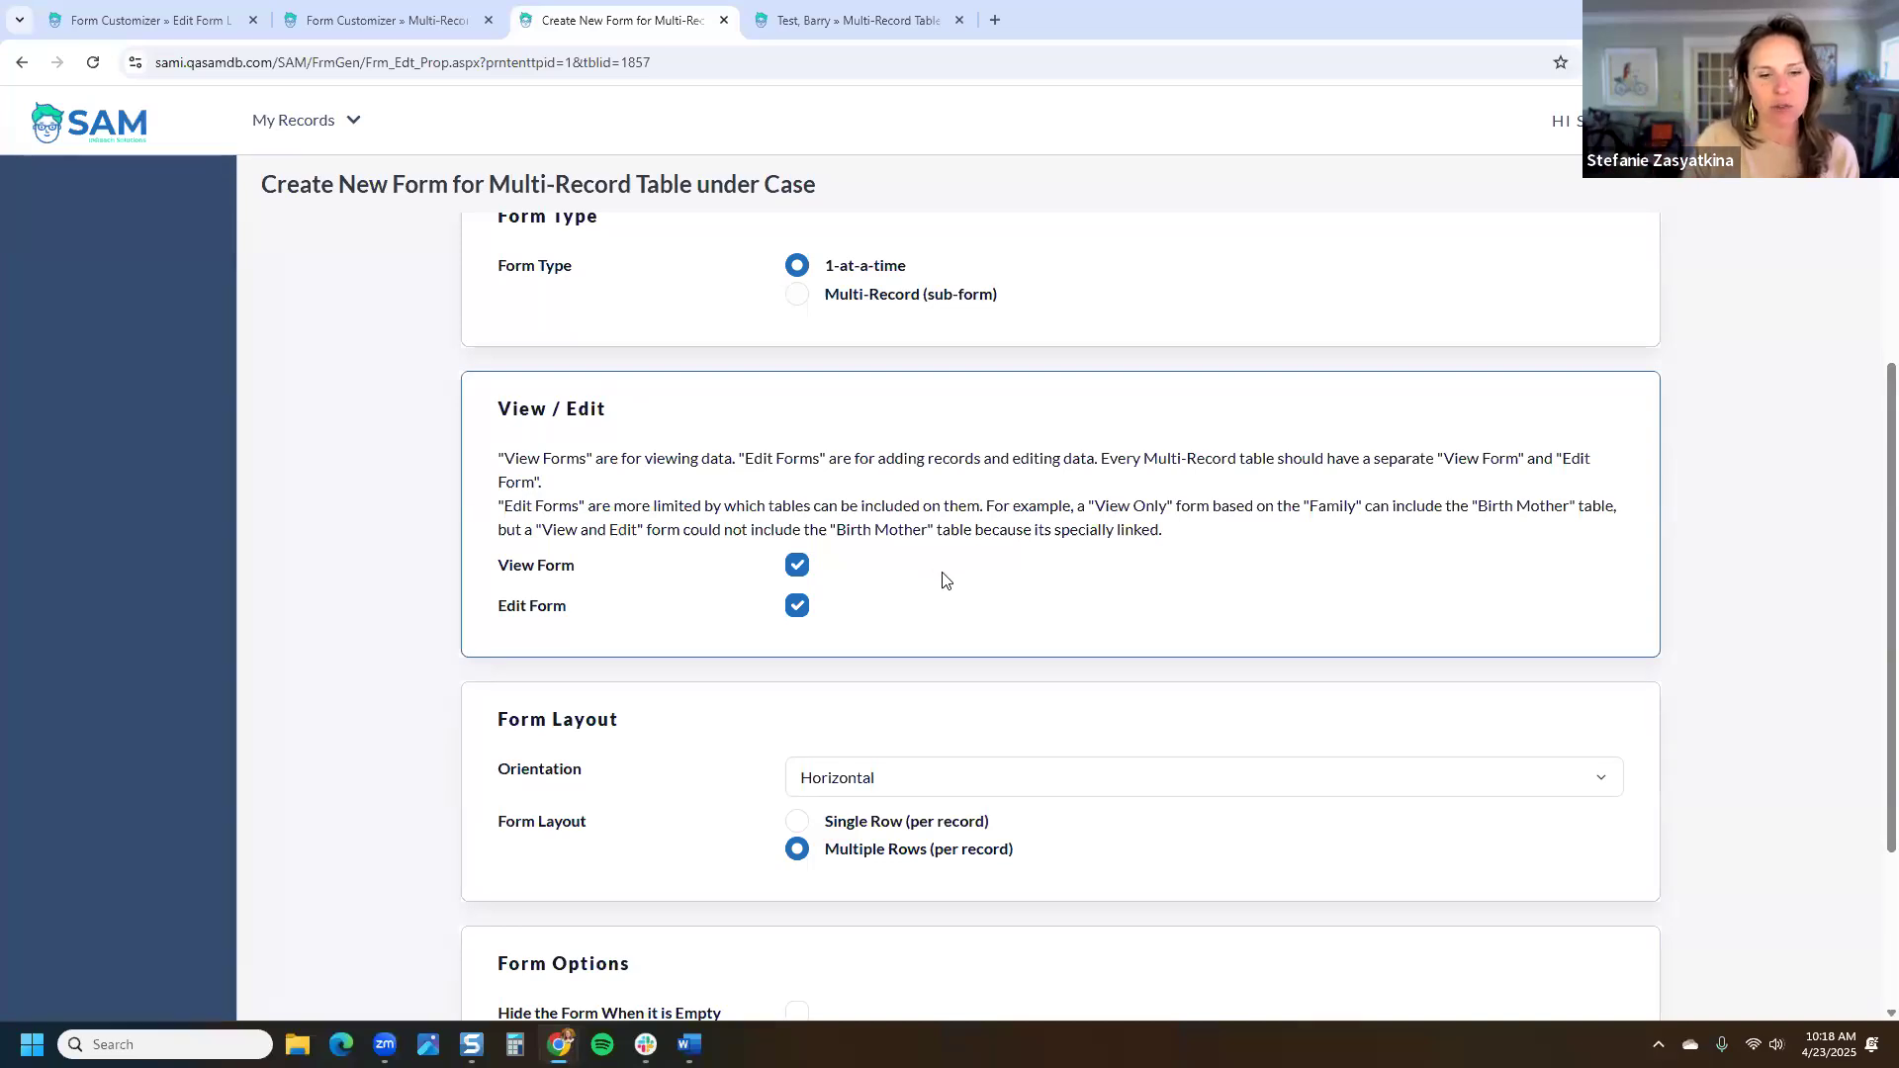
scroll(940, 581, "down", 3)
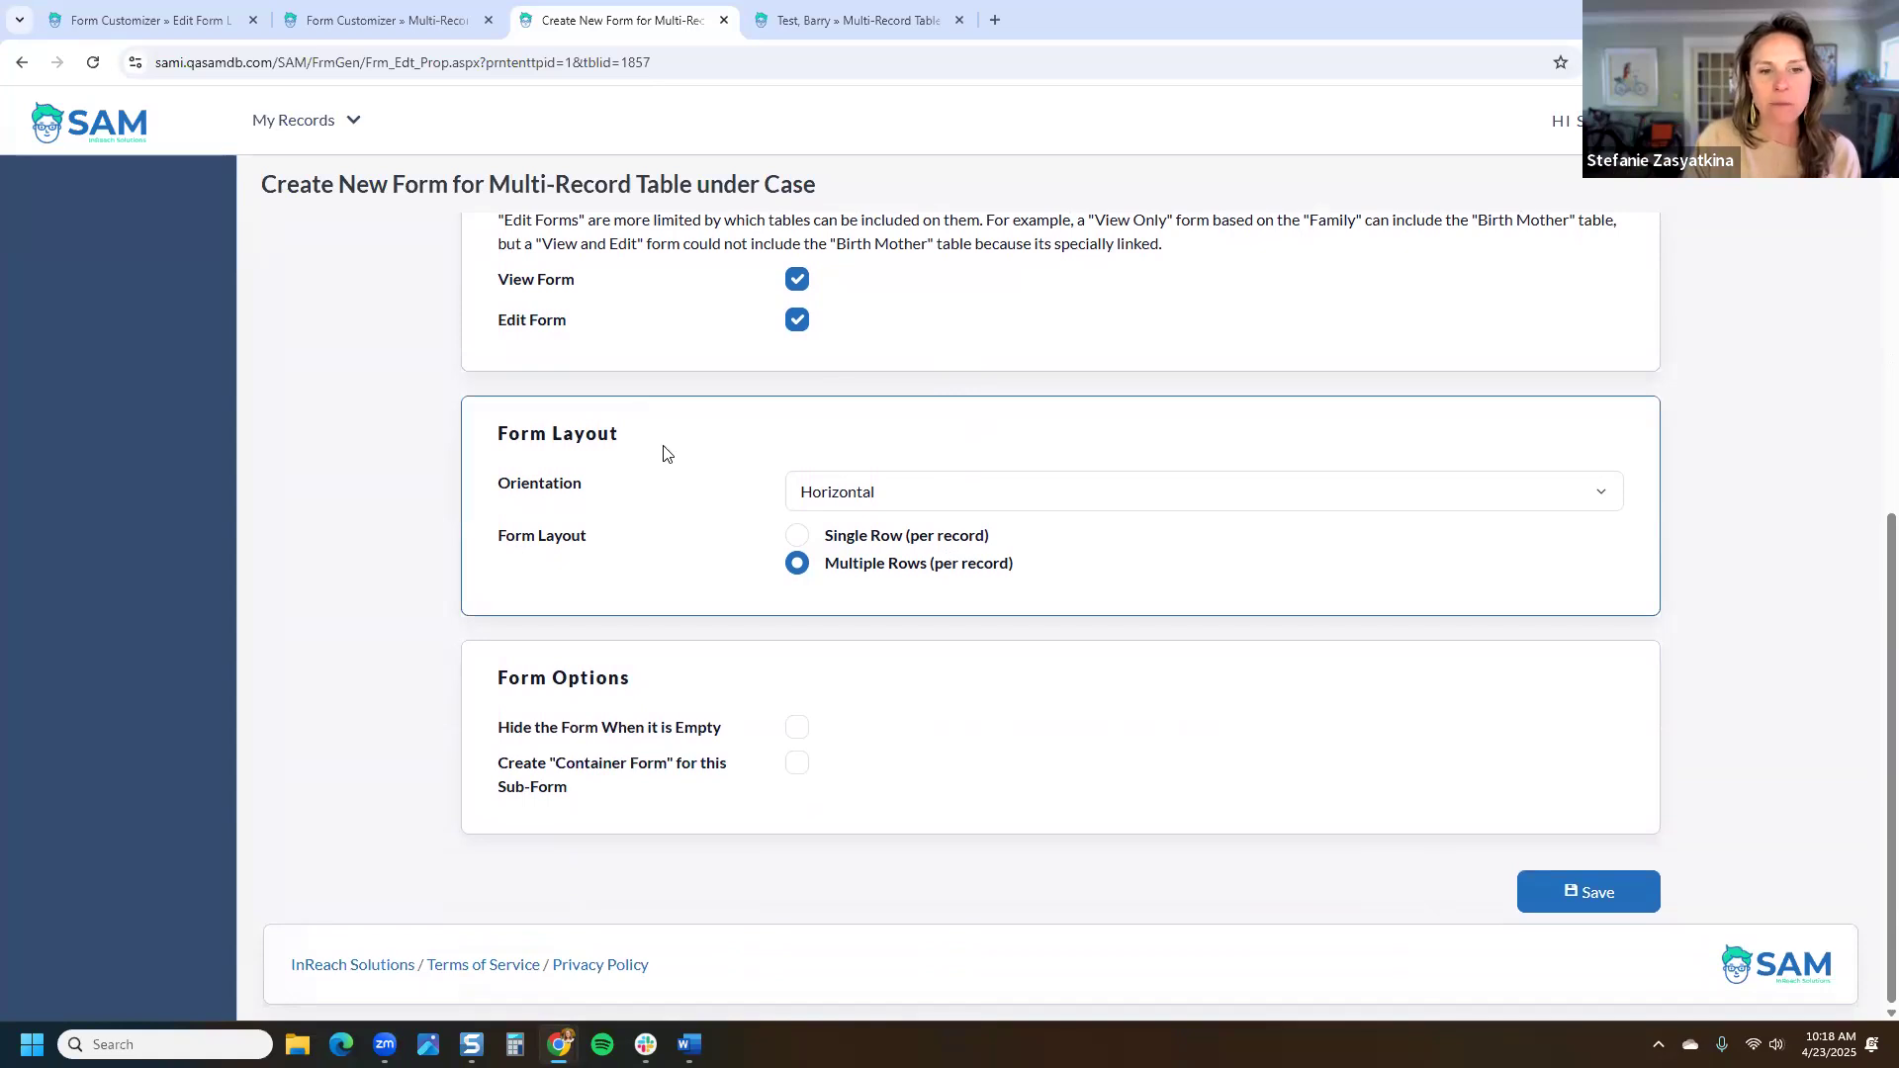
left_click(886, 499)
left_click(886, 527)
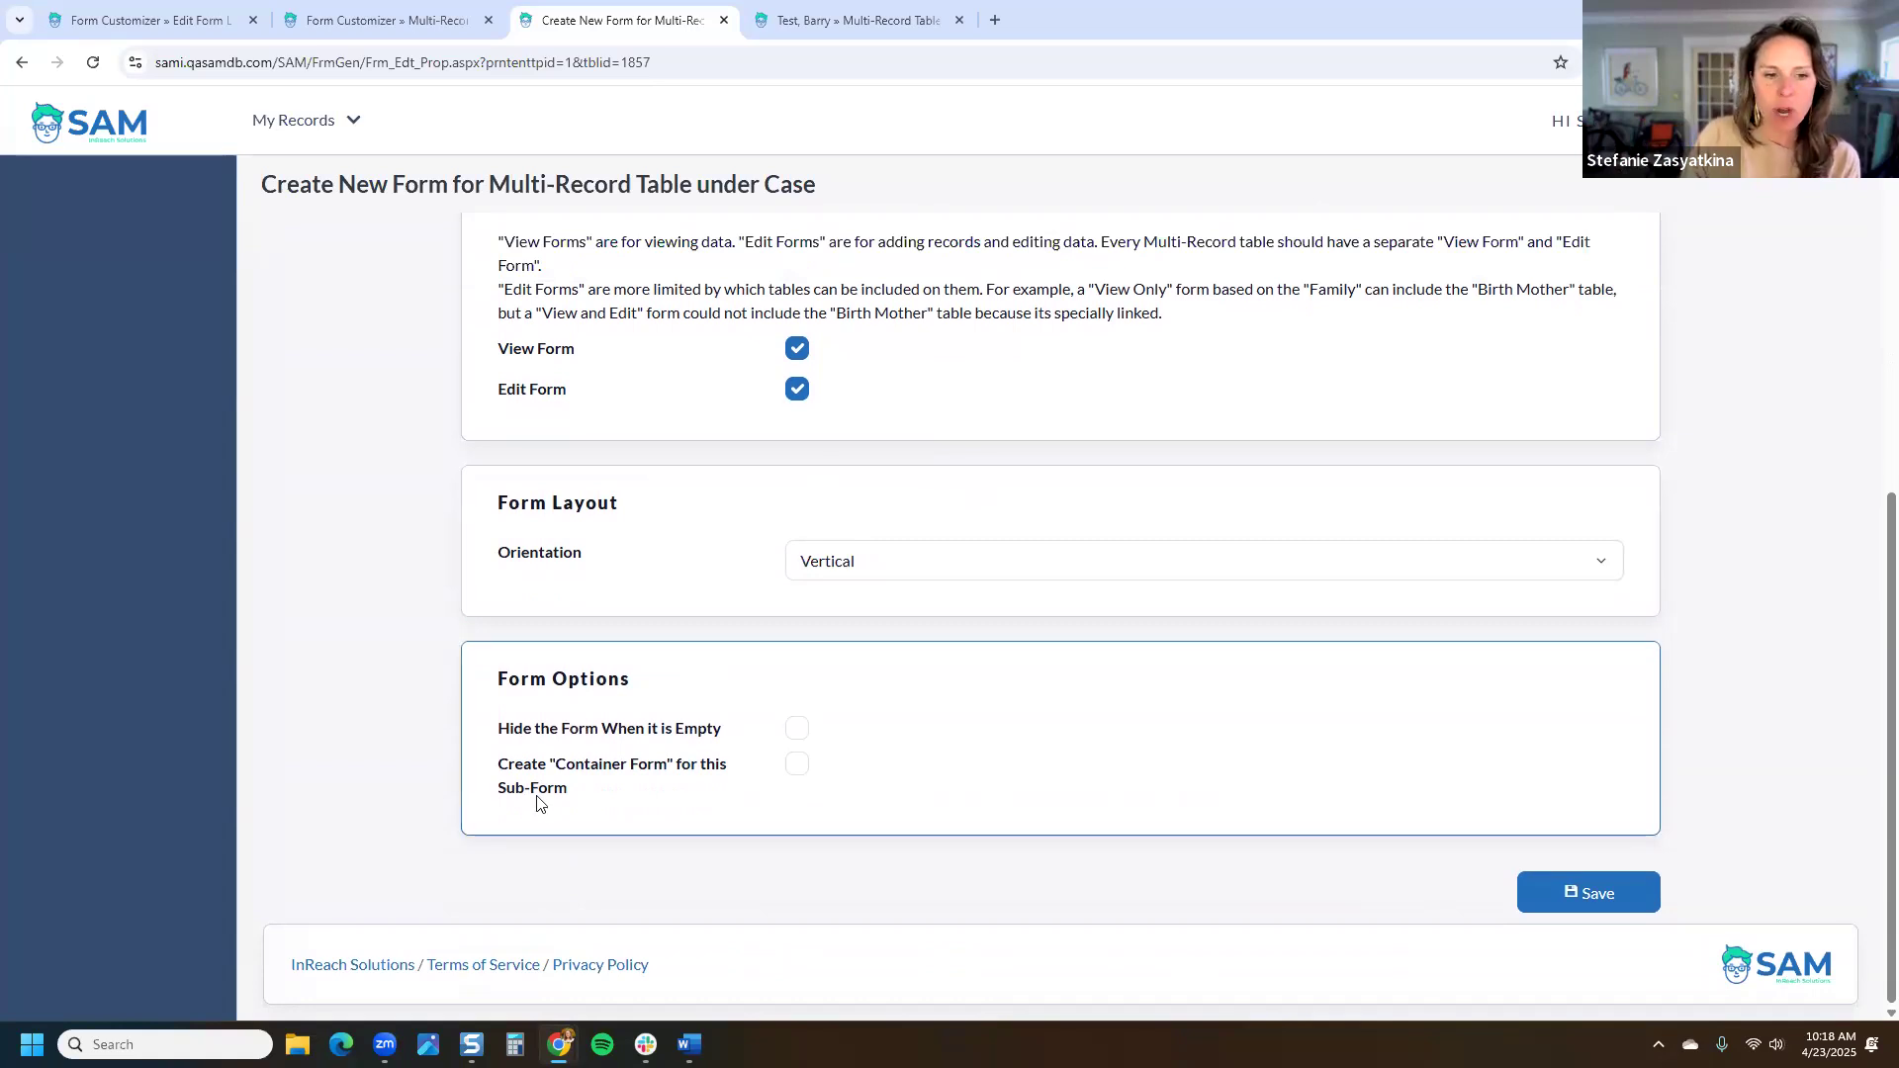
Step: Save the Details Form with Create Container Form and the Form Options left unchecked
scroll(560, 740, "up", 4)
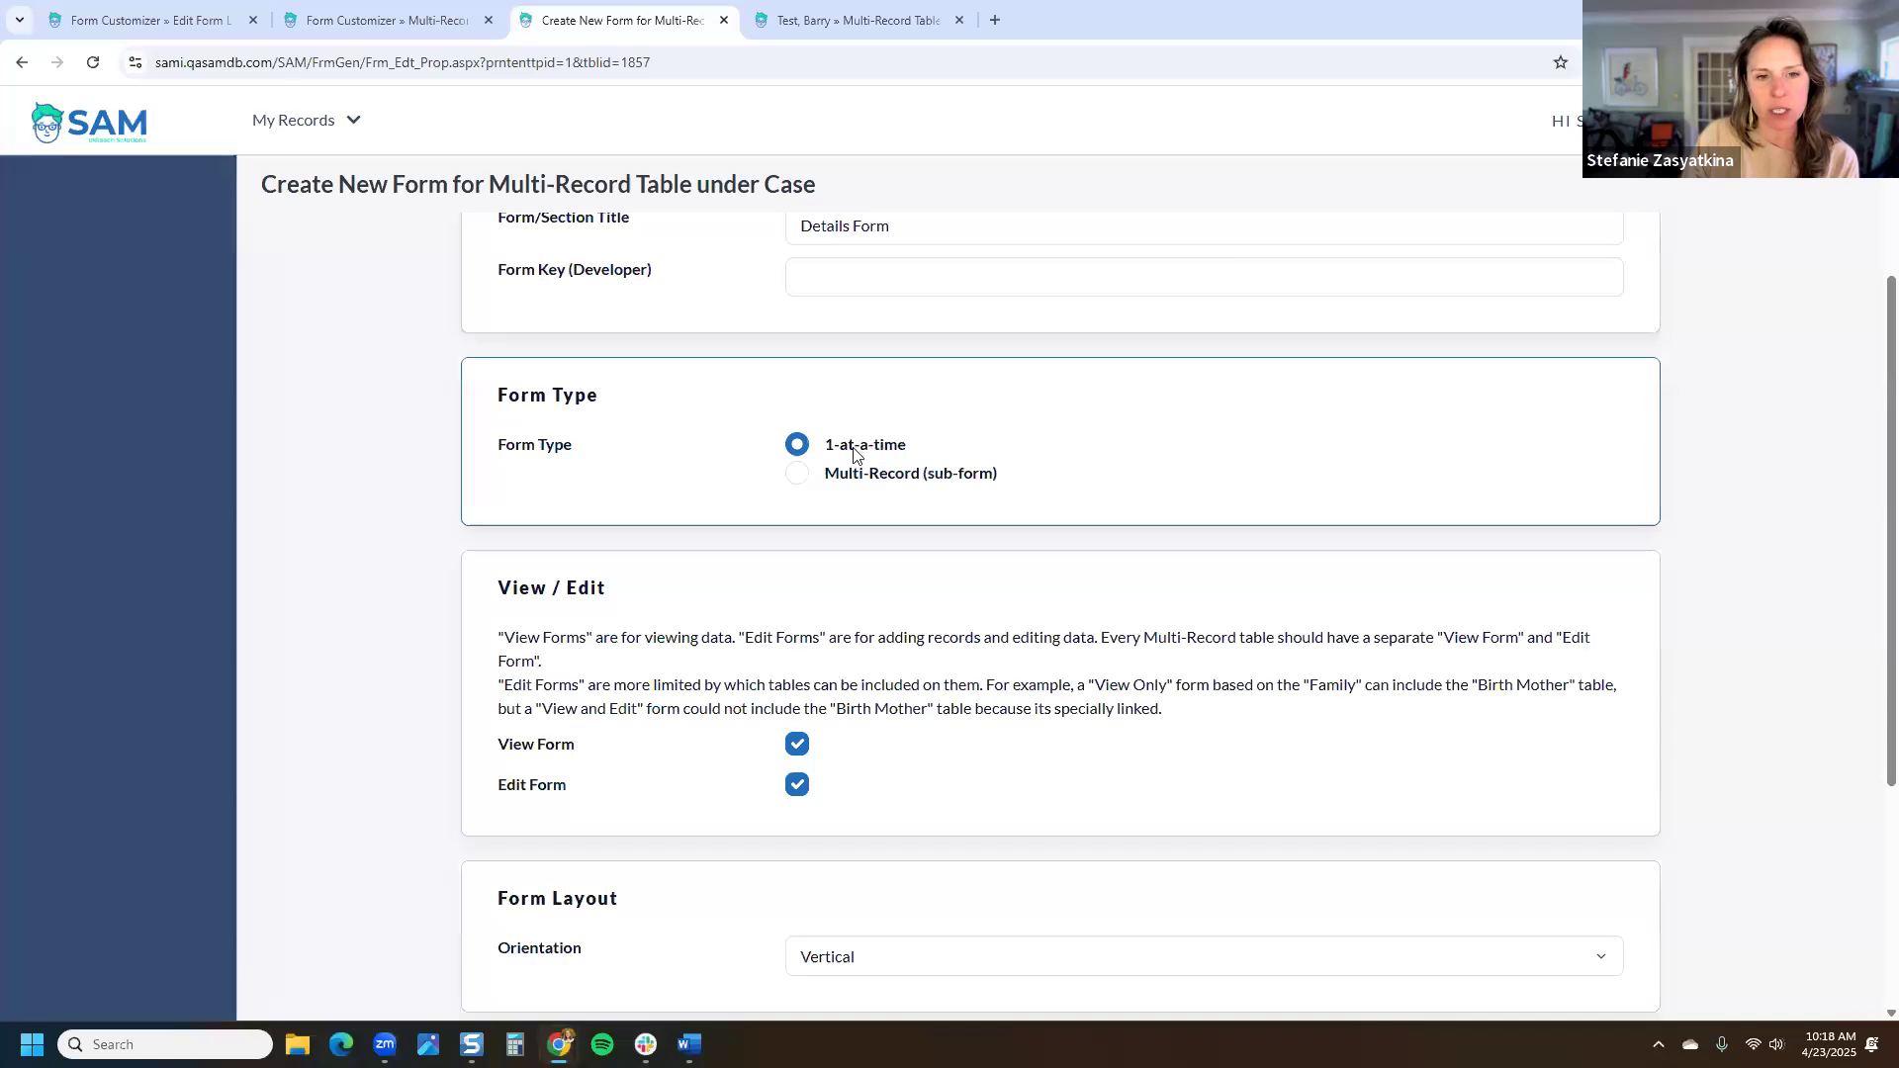
scroll(1028, 509, "down", 4)
left_click_drag(722, 736, 497, 742)
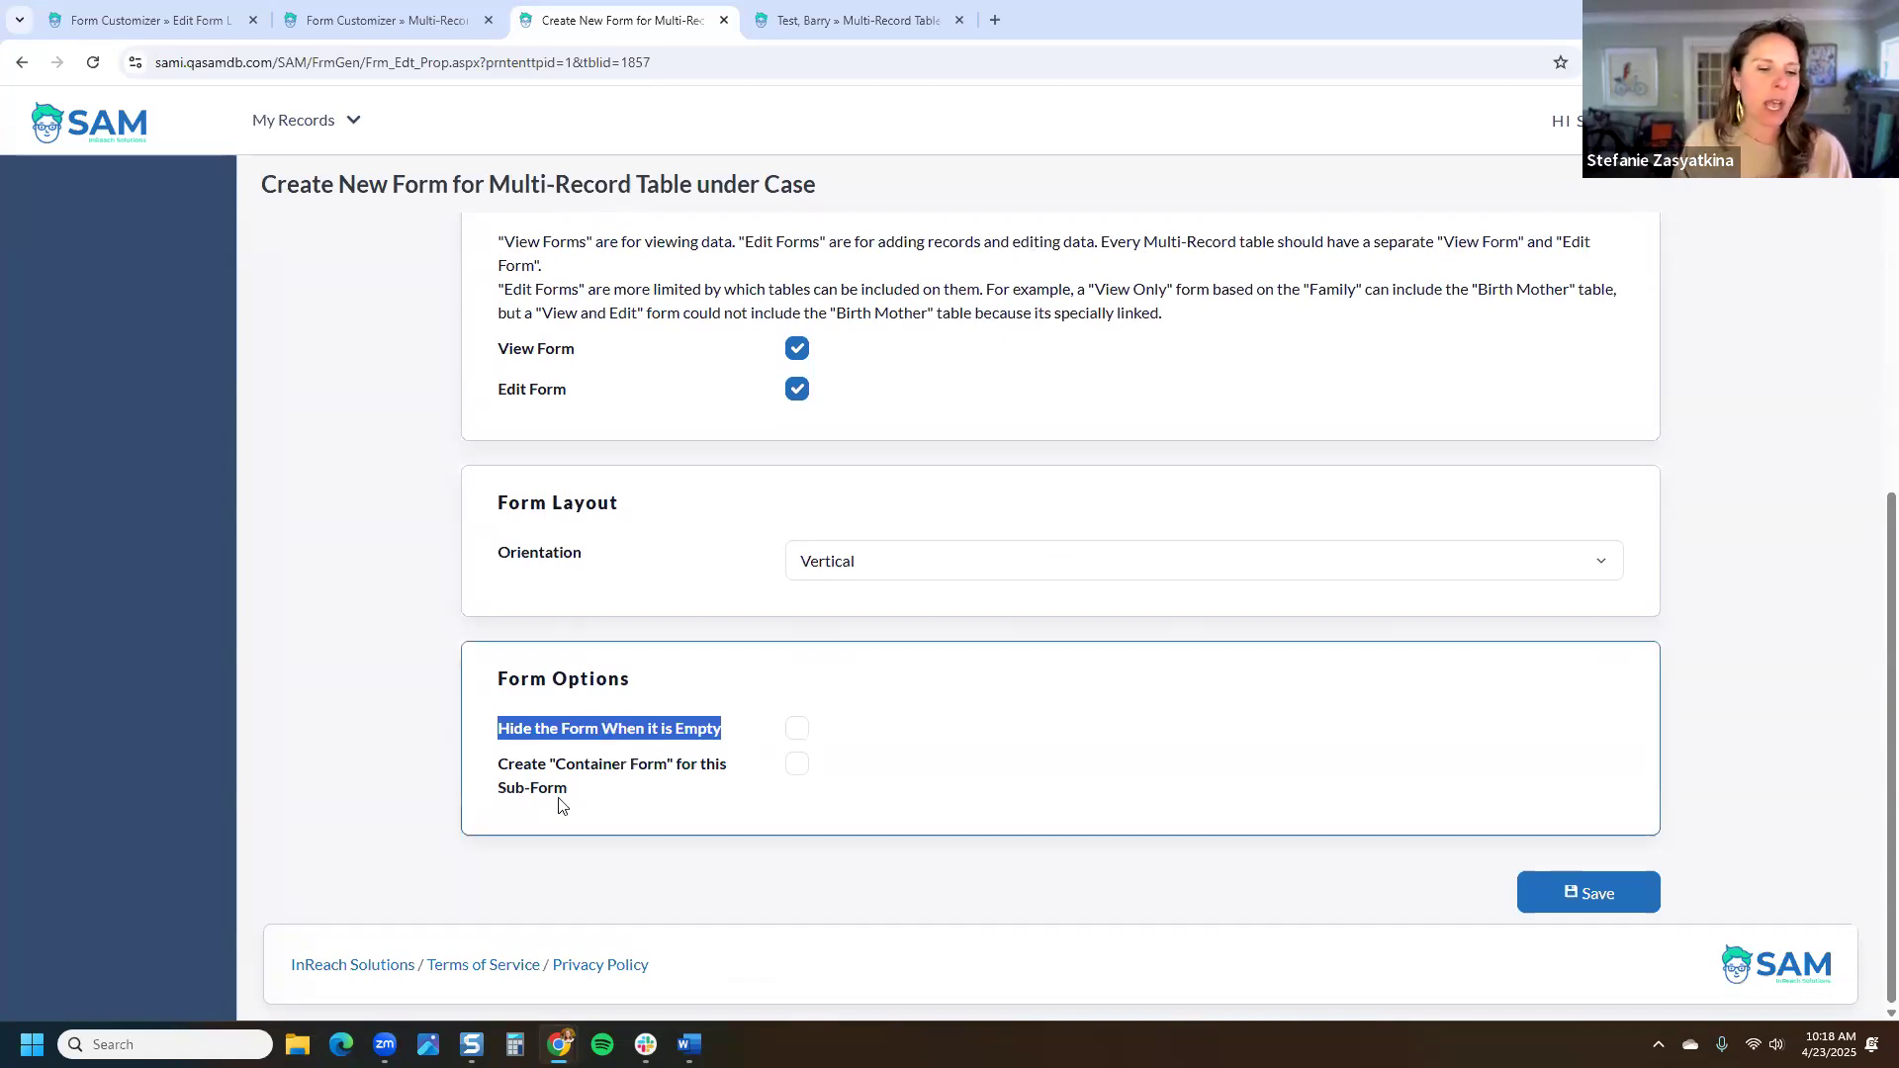
left_click(598, 793)
left_click(764, 772)
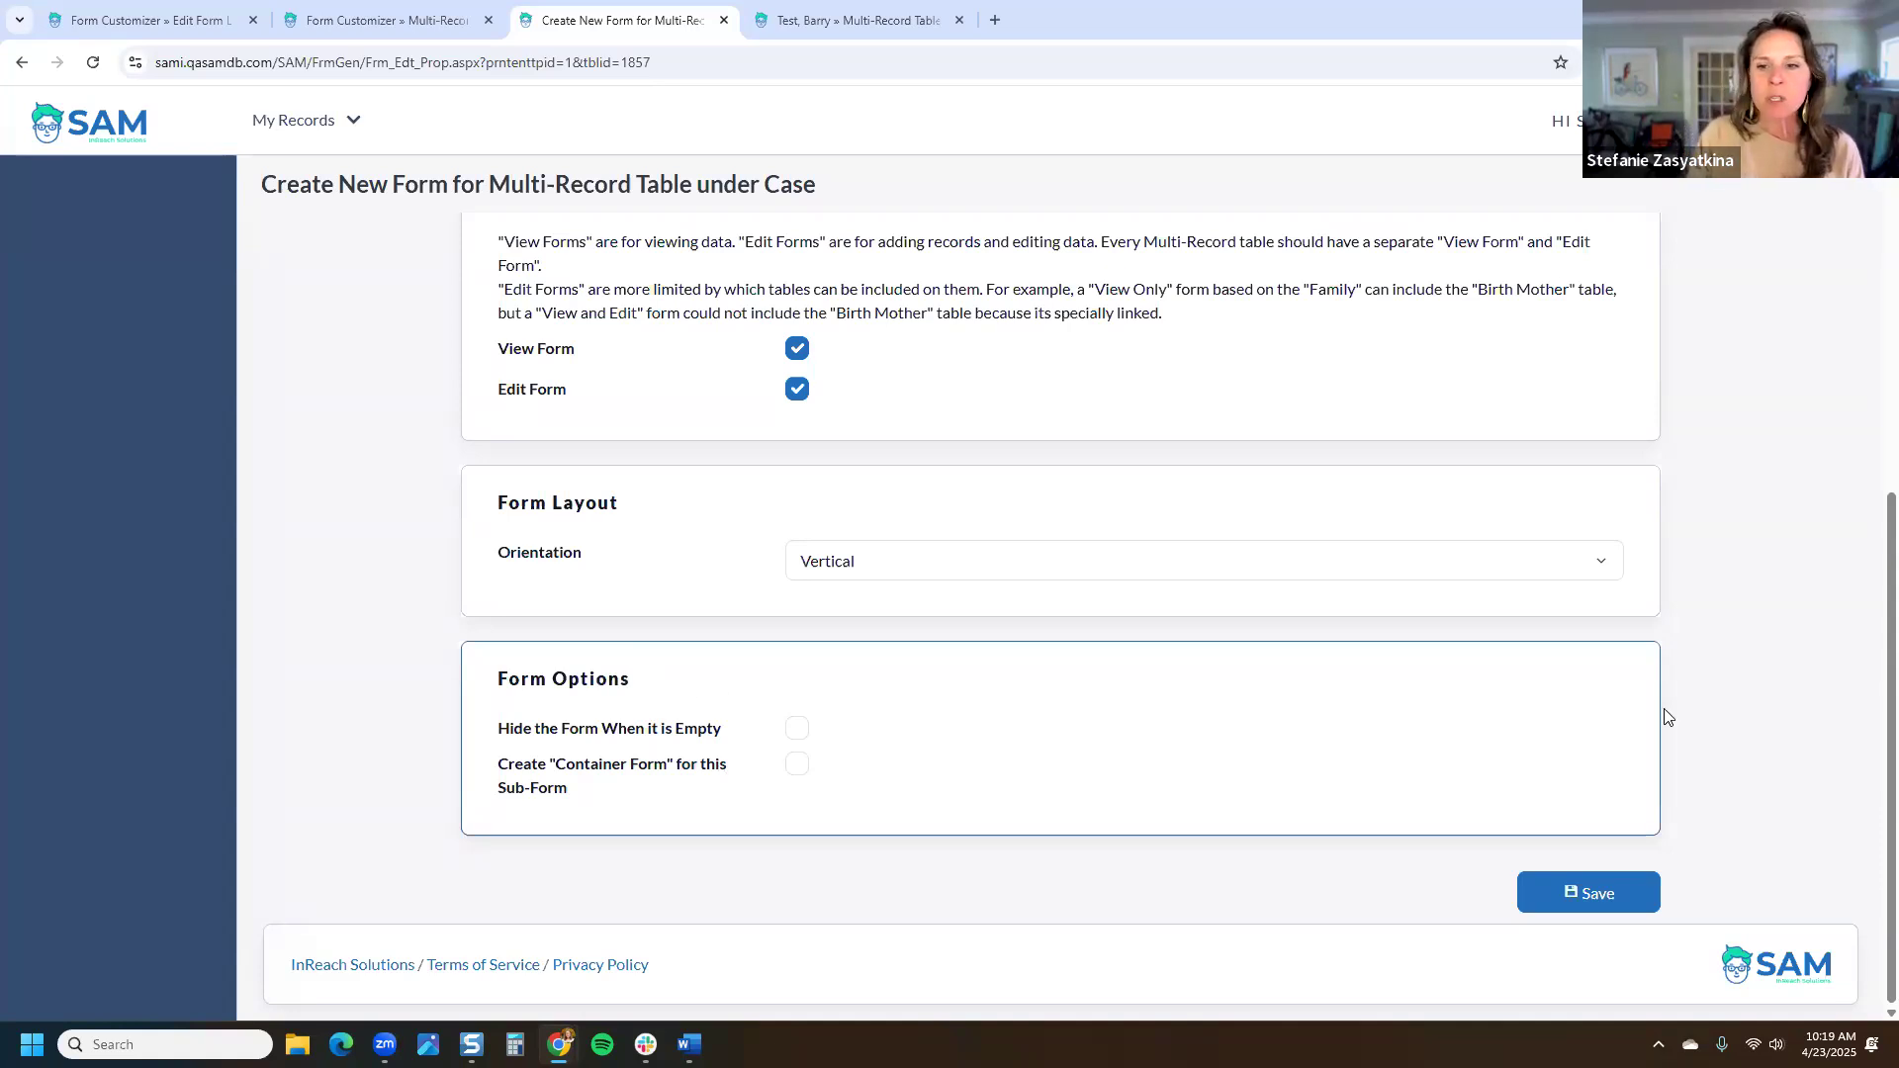
left_click(1630, 886)
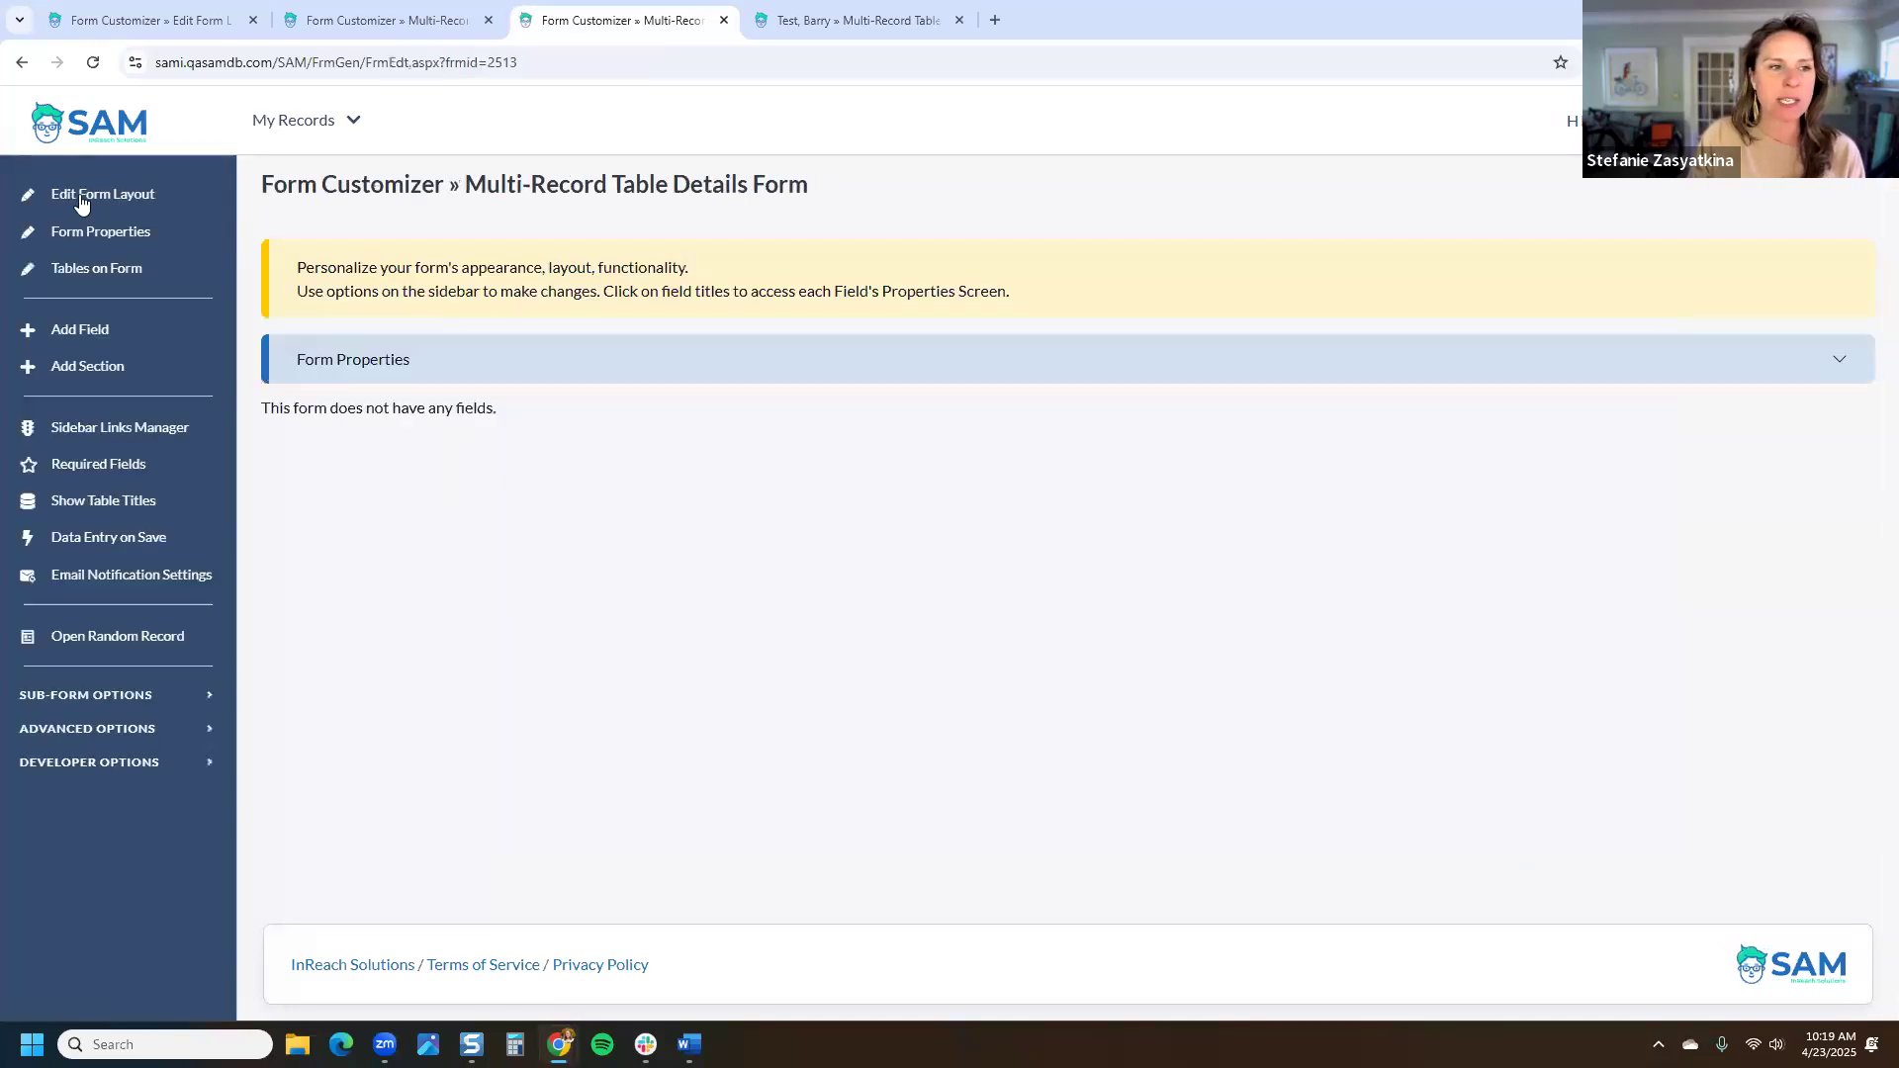
Step: Add Date Field, New Field Title, Entered By, Entered Date and Entered through Form to the form
left_click(74, 333)
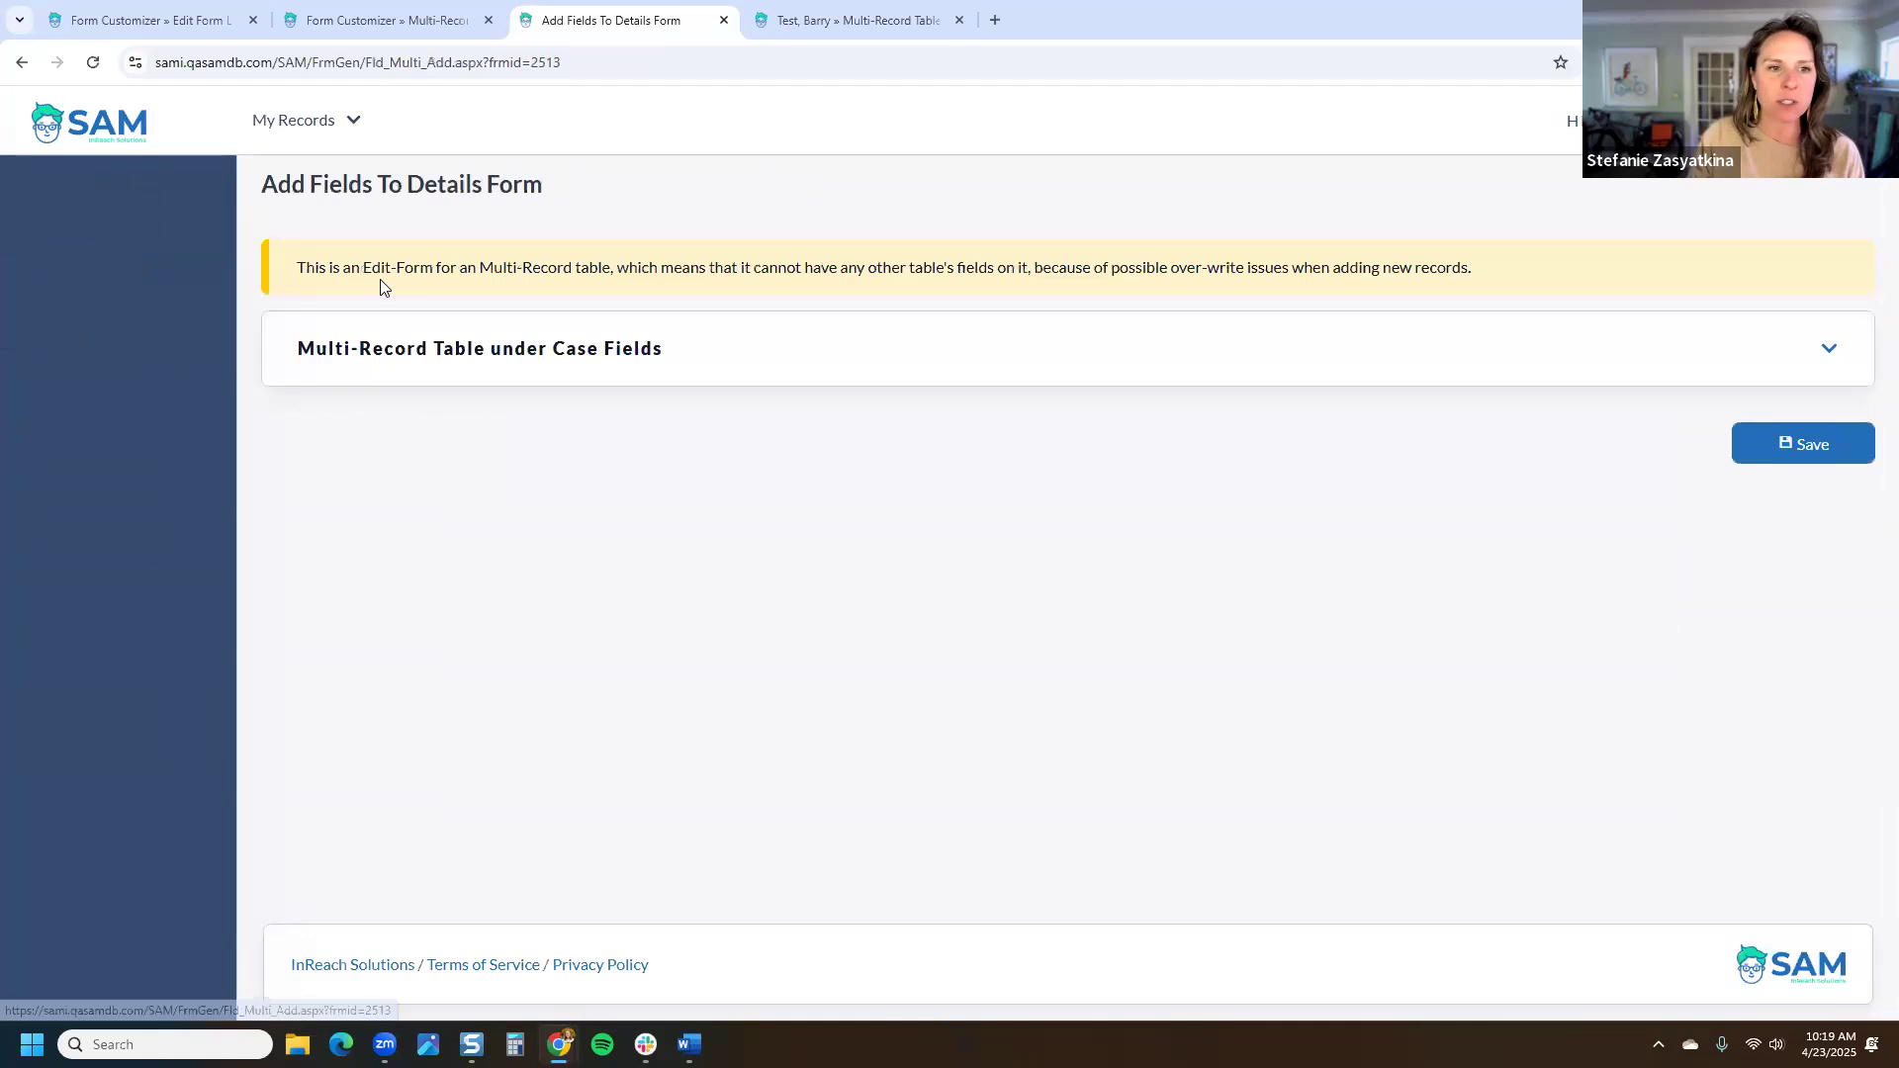
left_click(847, 364)
left_click(420, 398)
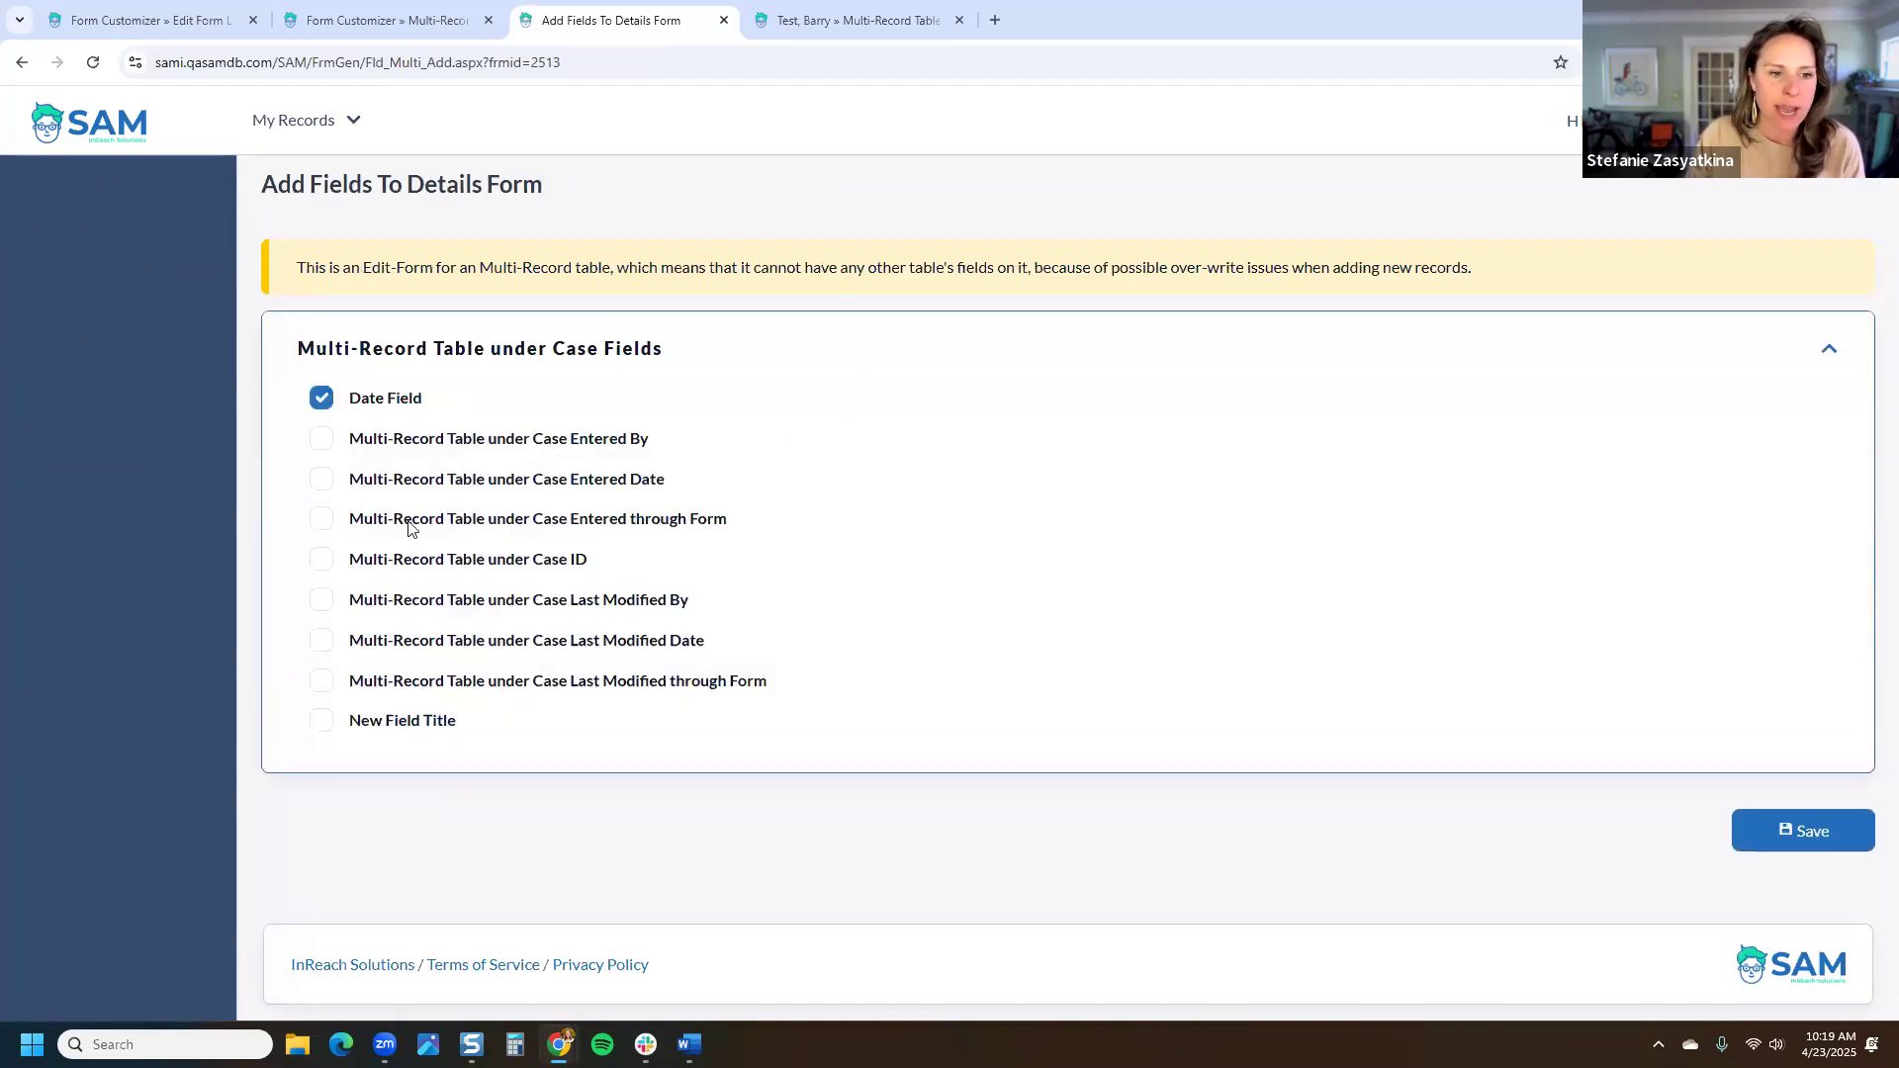
left_click(425, 718)
left_click(629, 480)
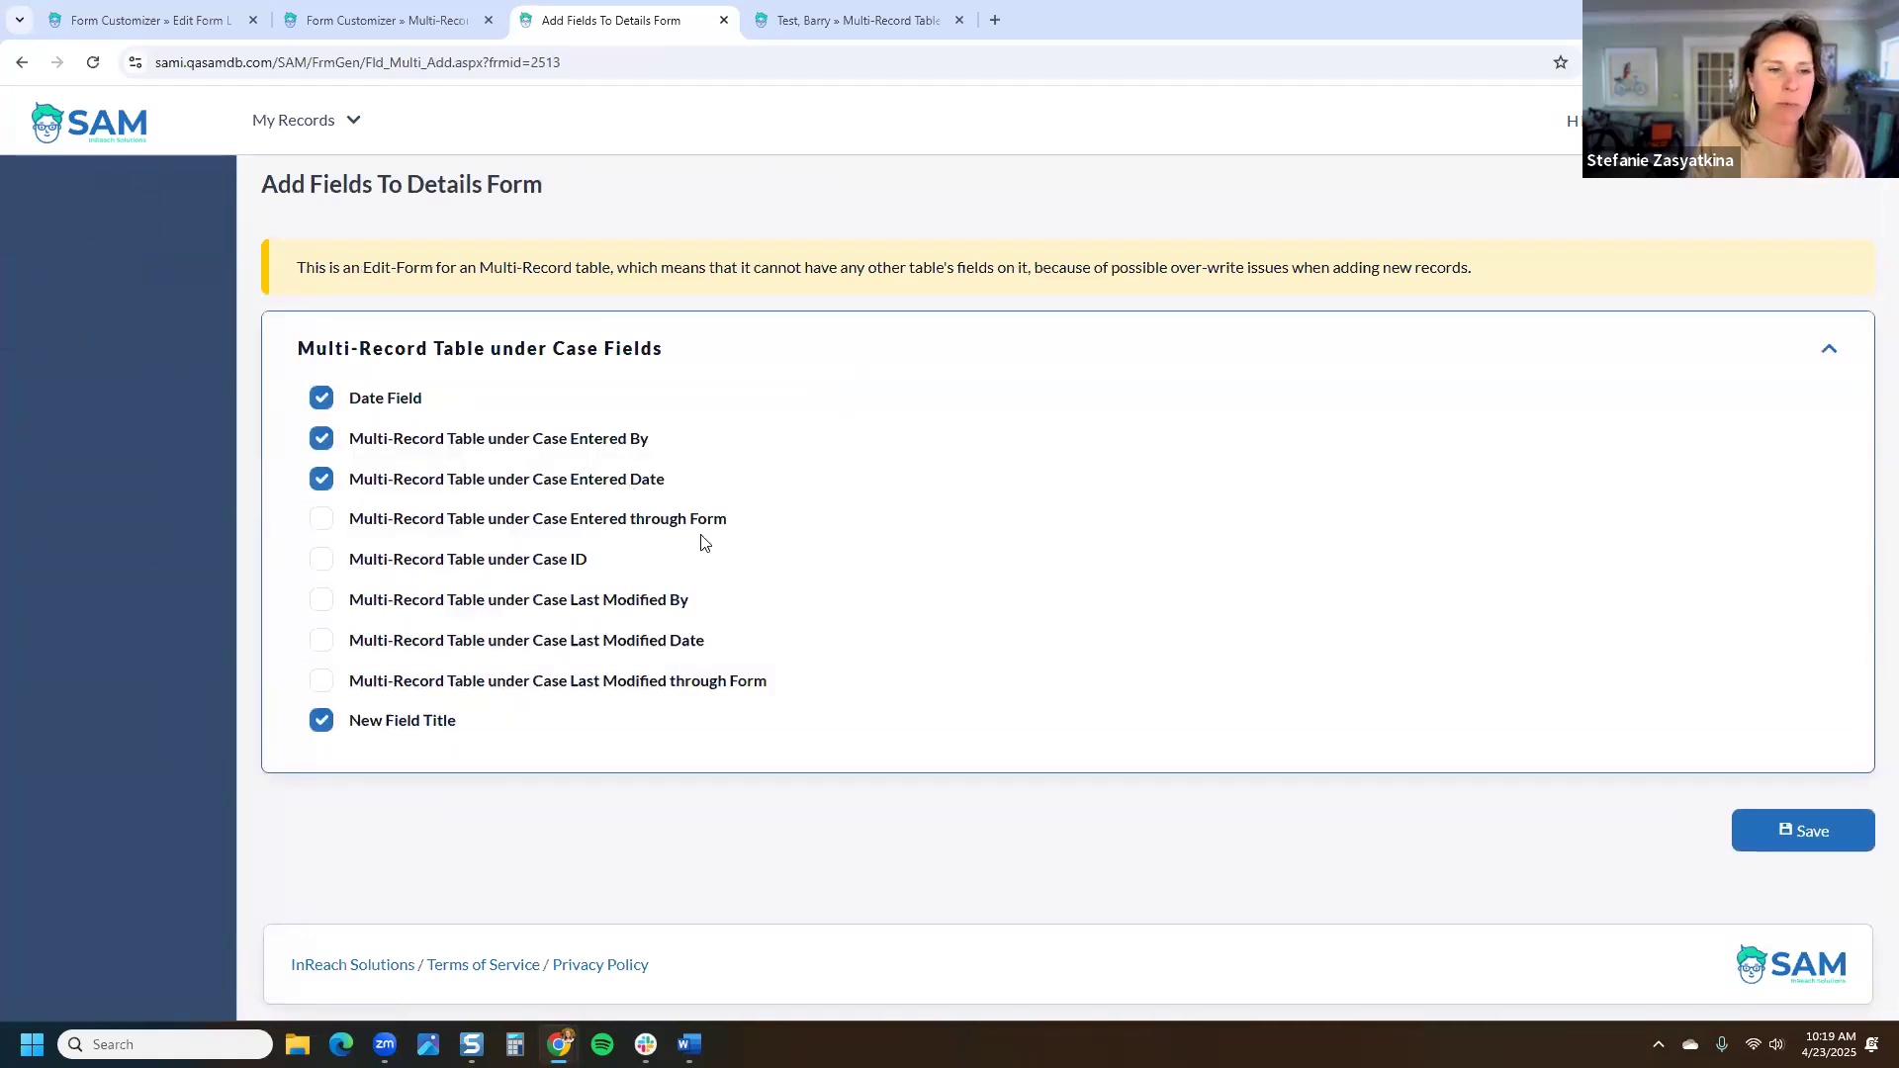
left_click(692, 519)
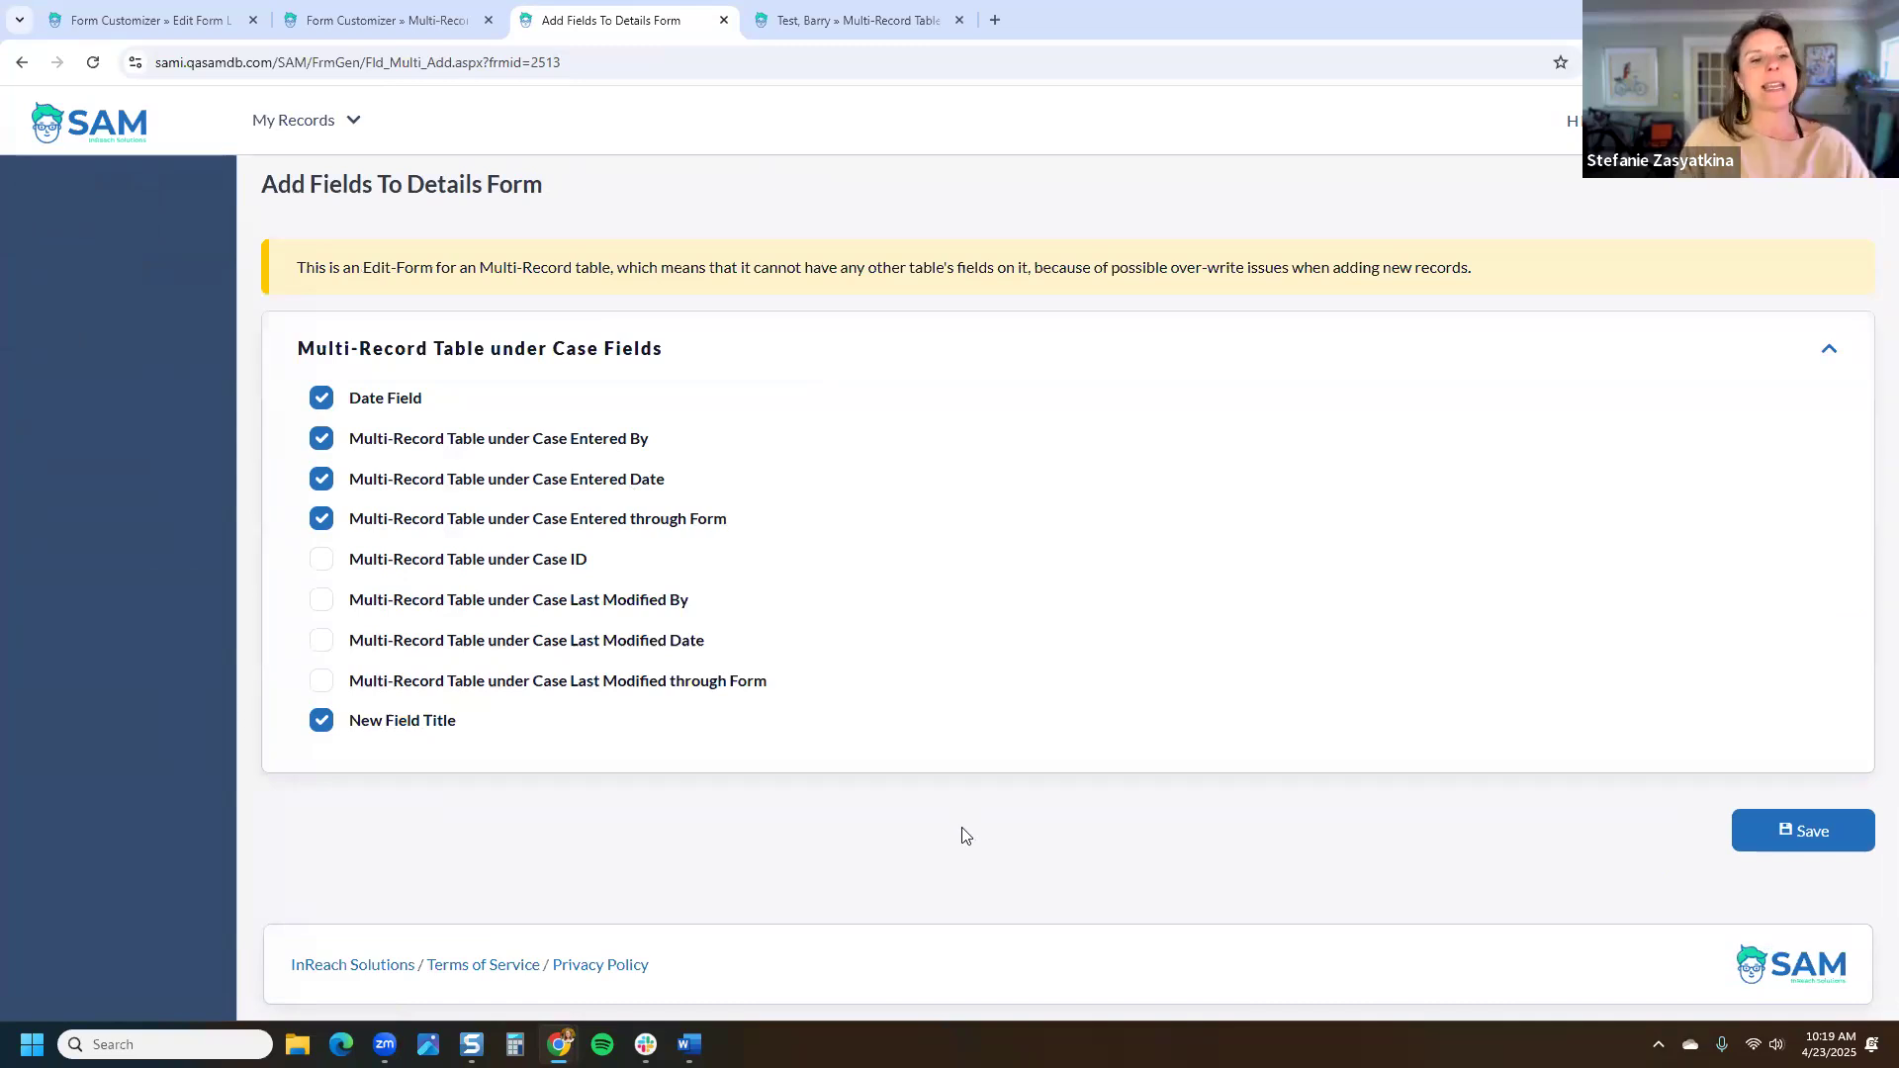
left_click(1810, 830)
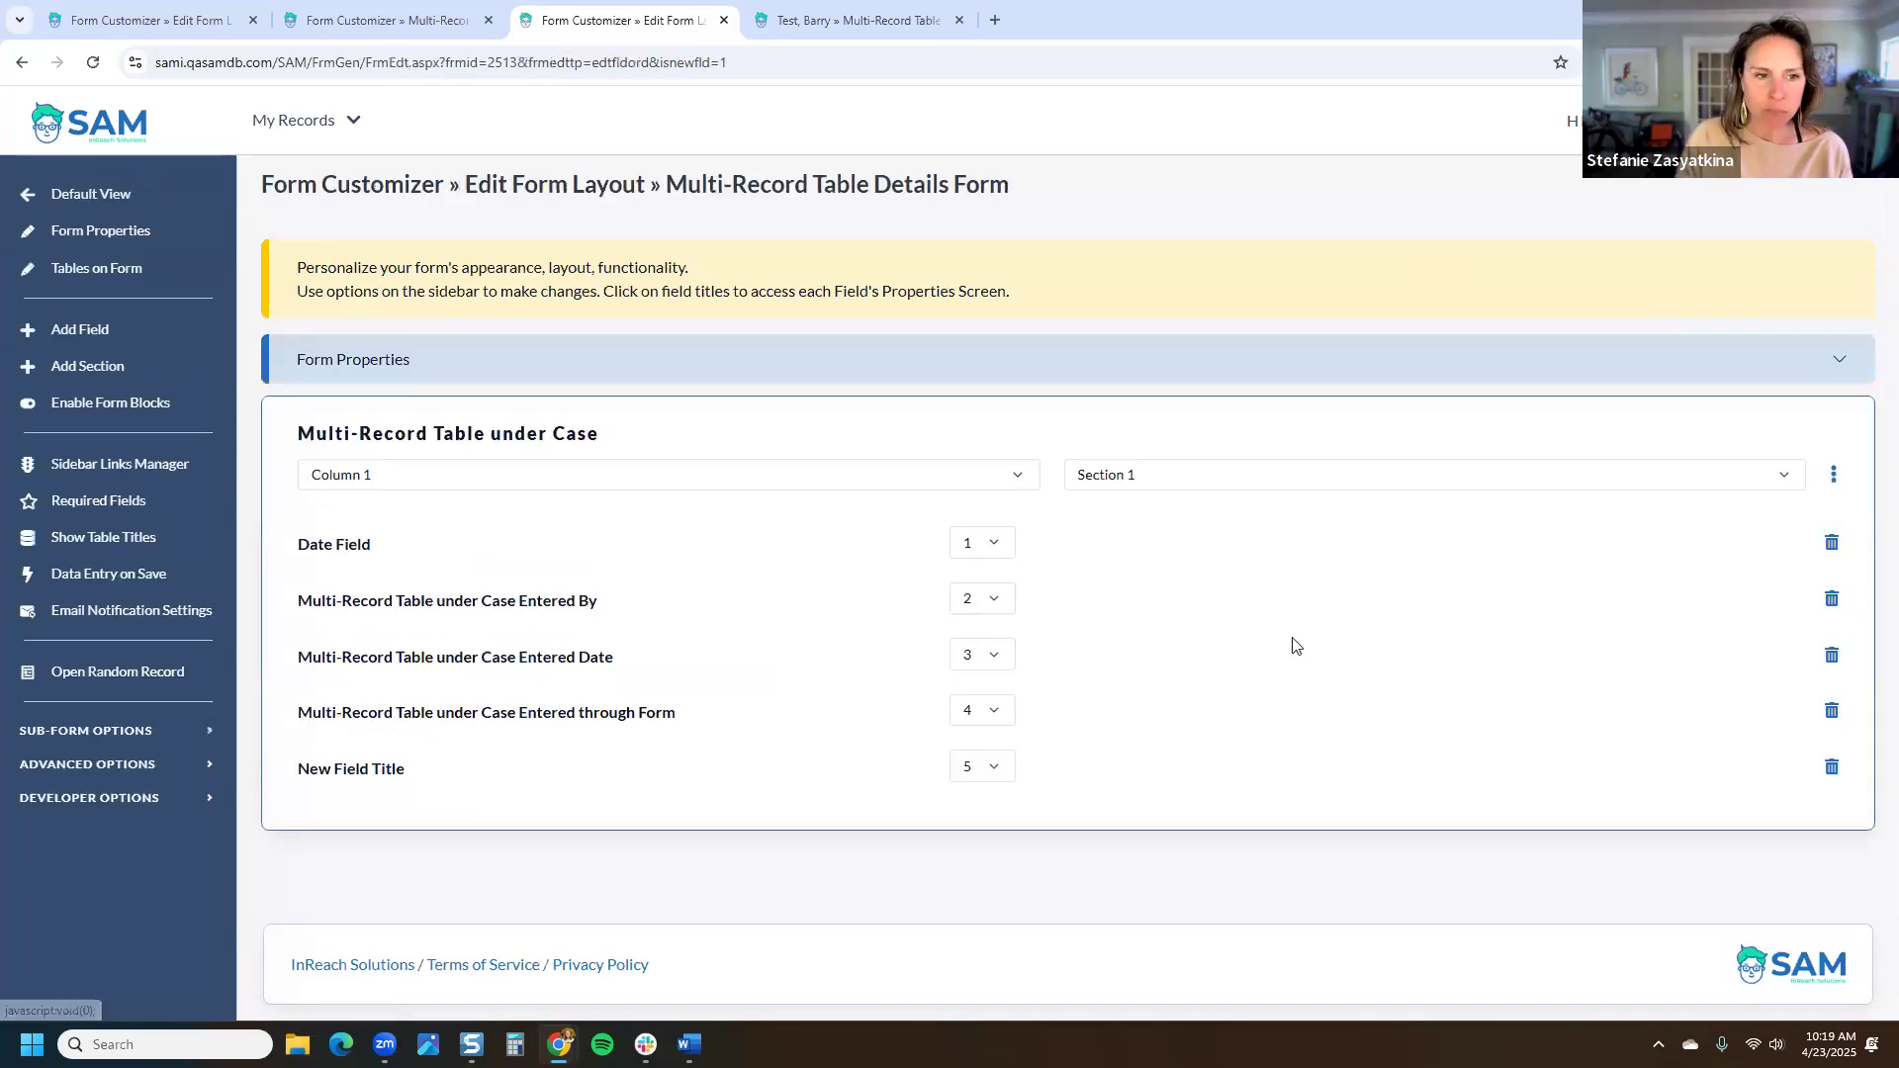
Step: Create a 'Record Details' section and move Entered By, Entered Date and Entered through Form into it
left_click(120, 374)
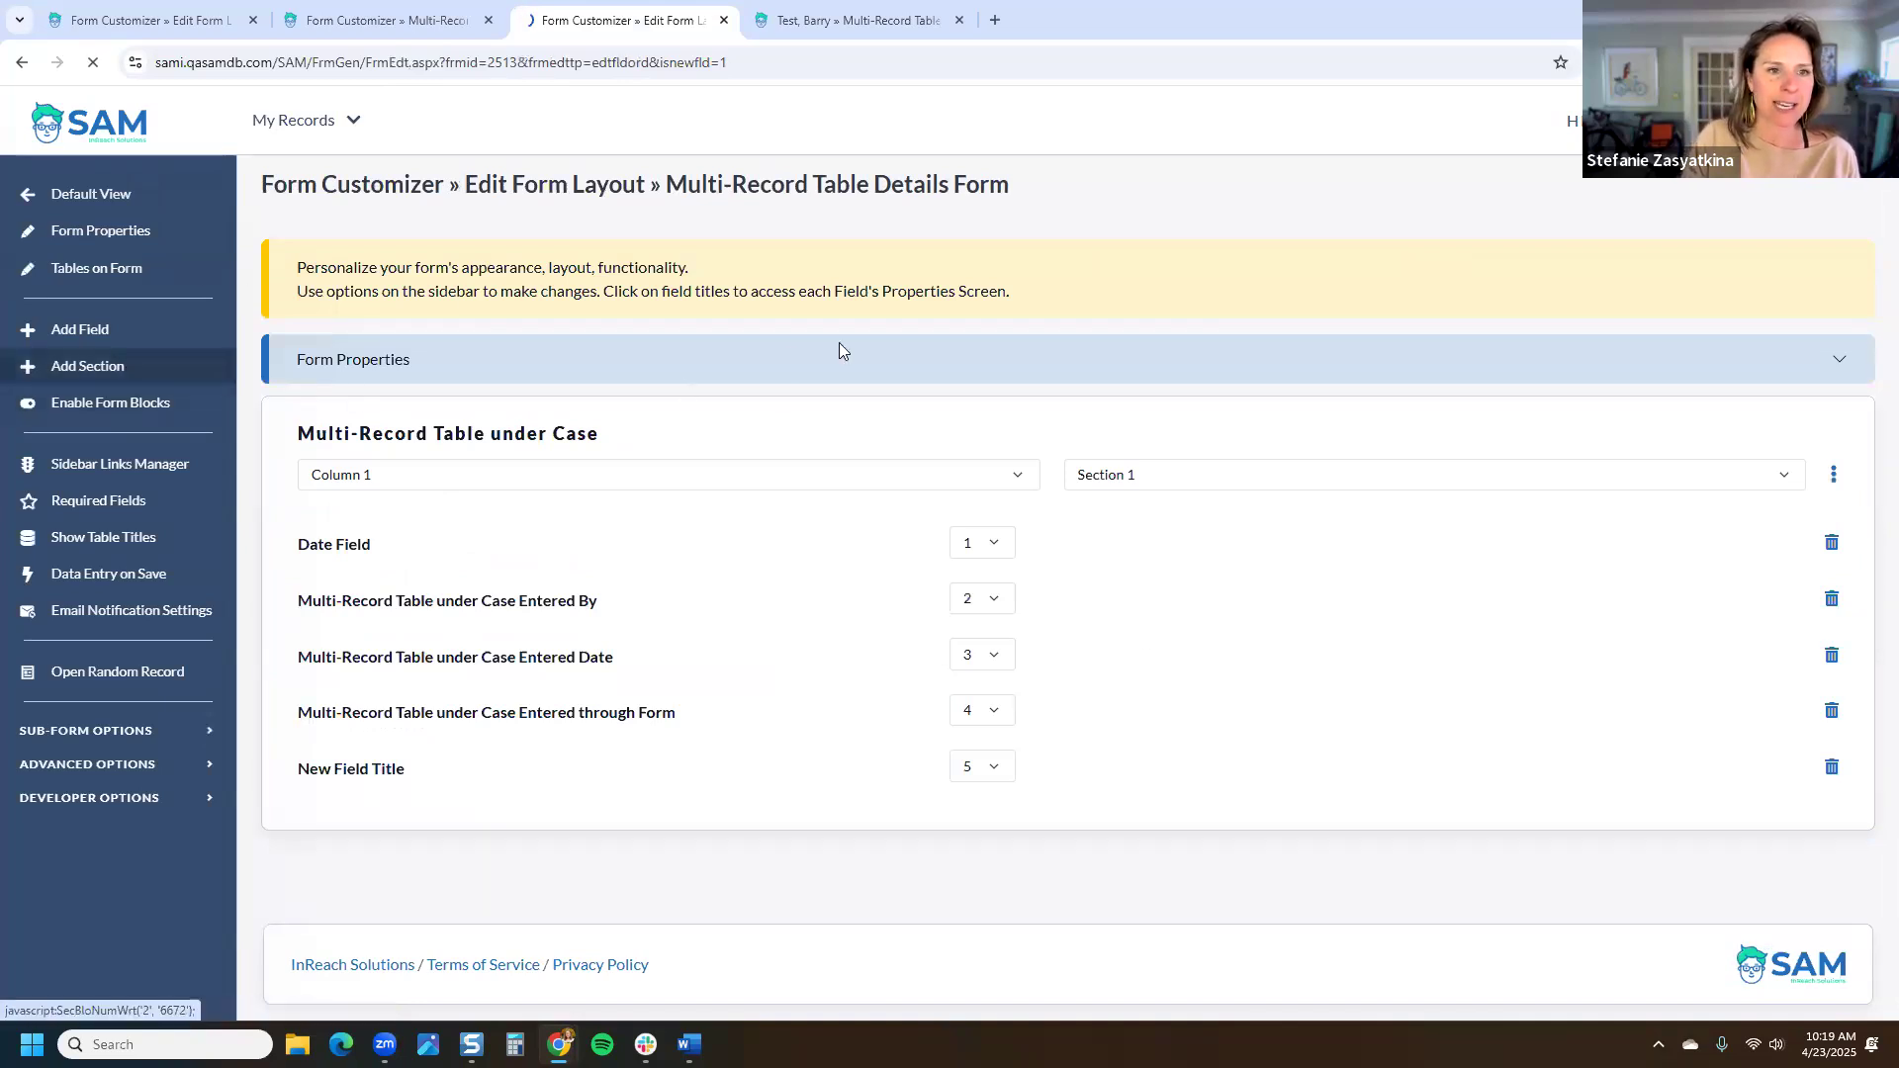
type("Re")
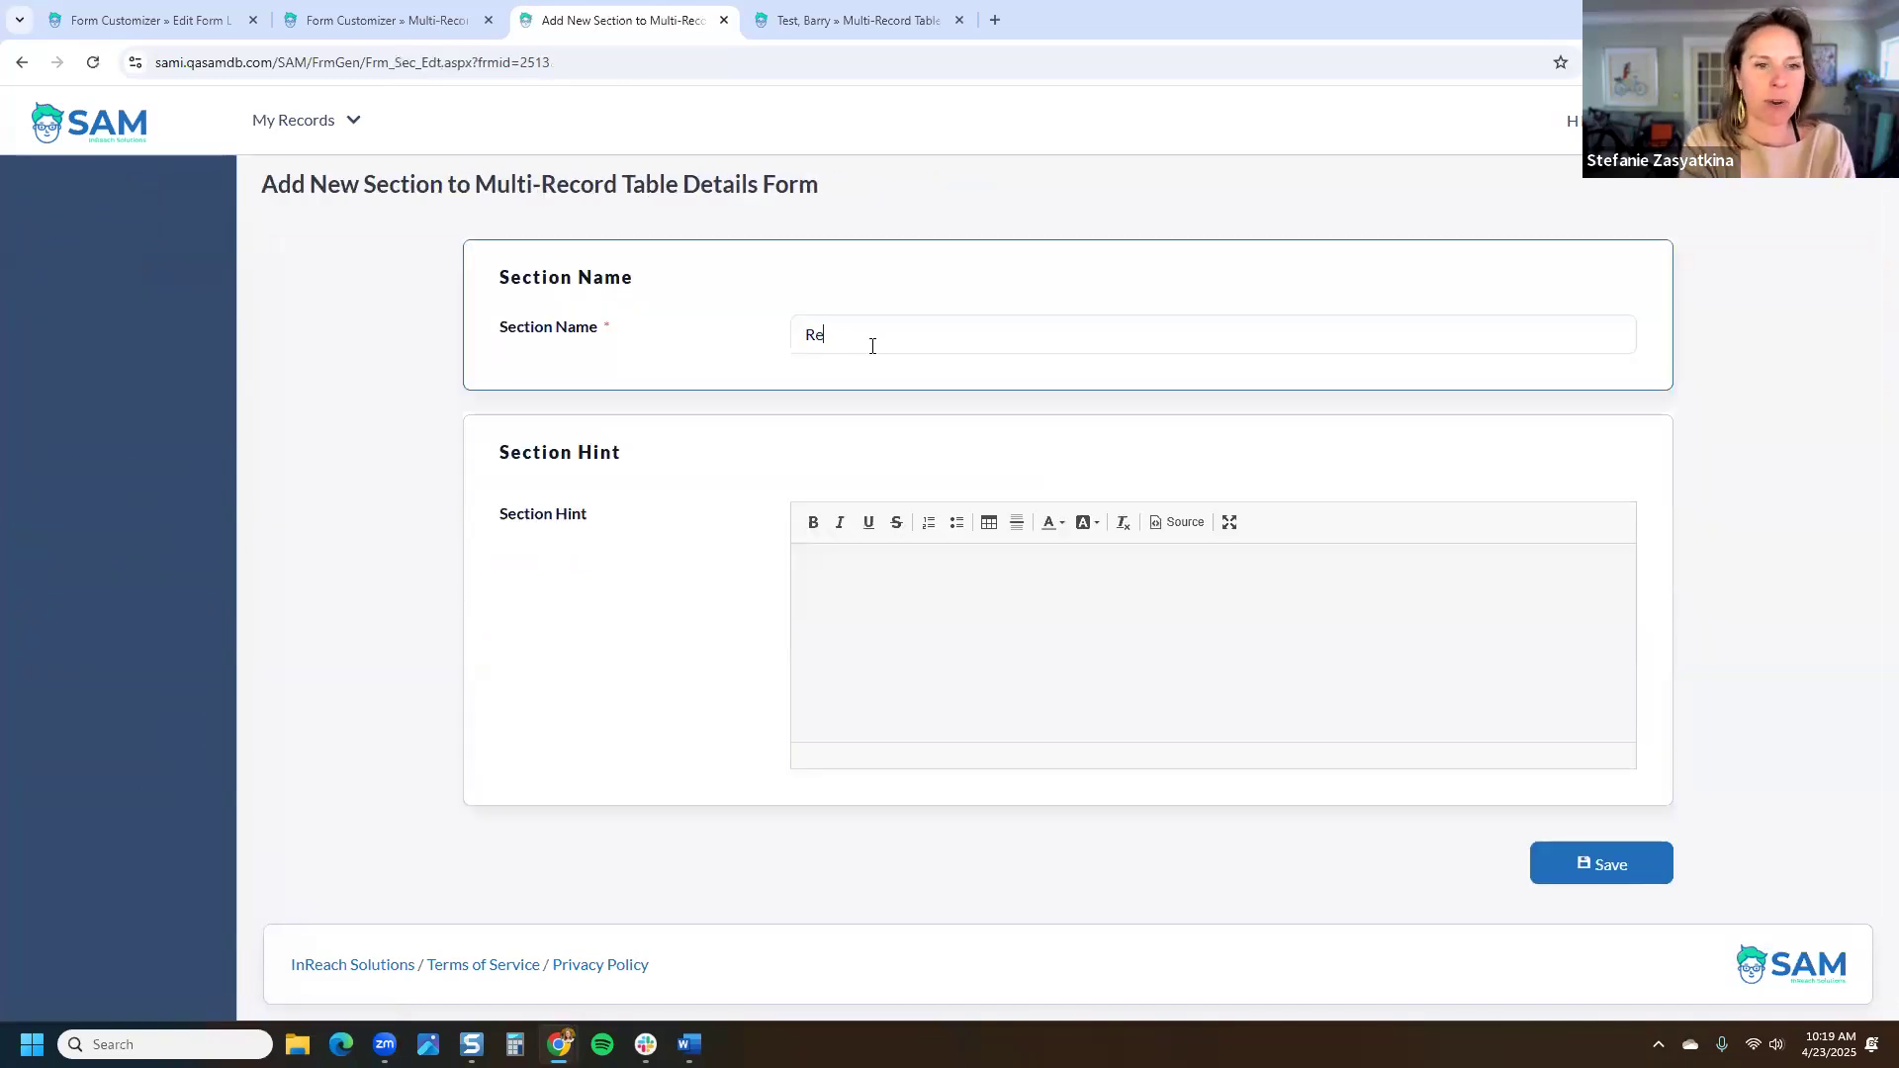
type("cord Details")
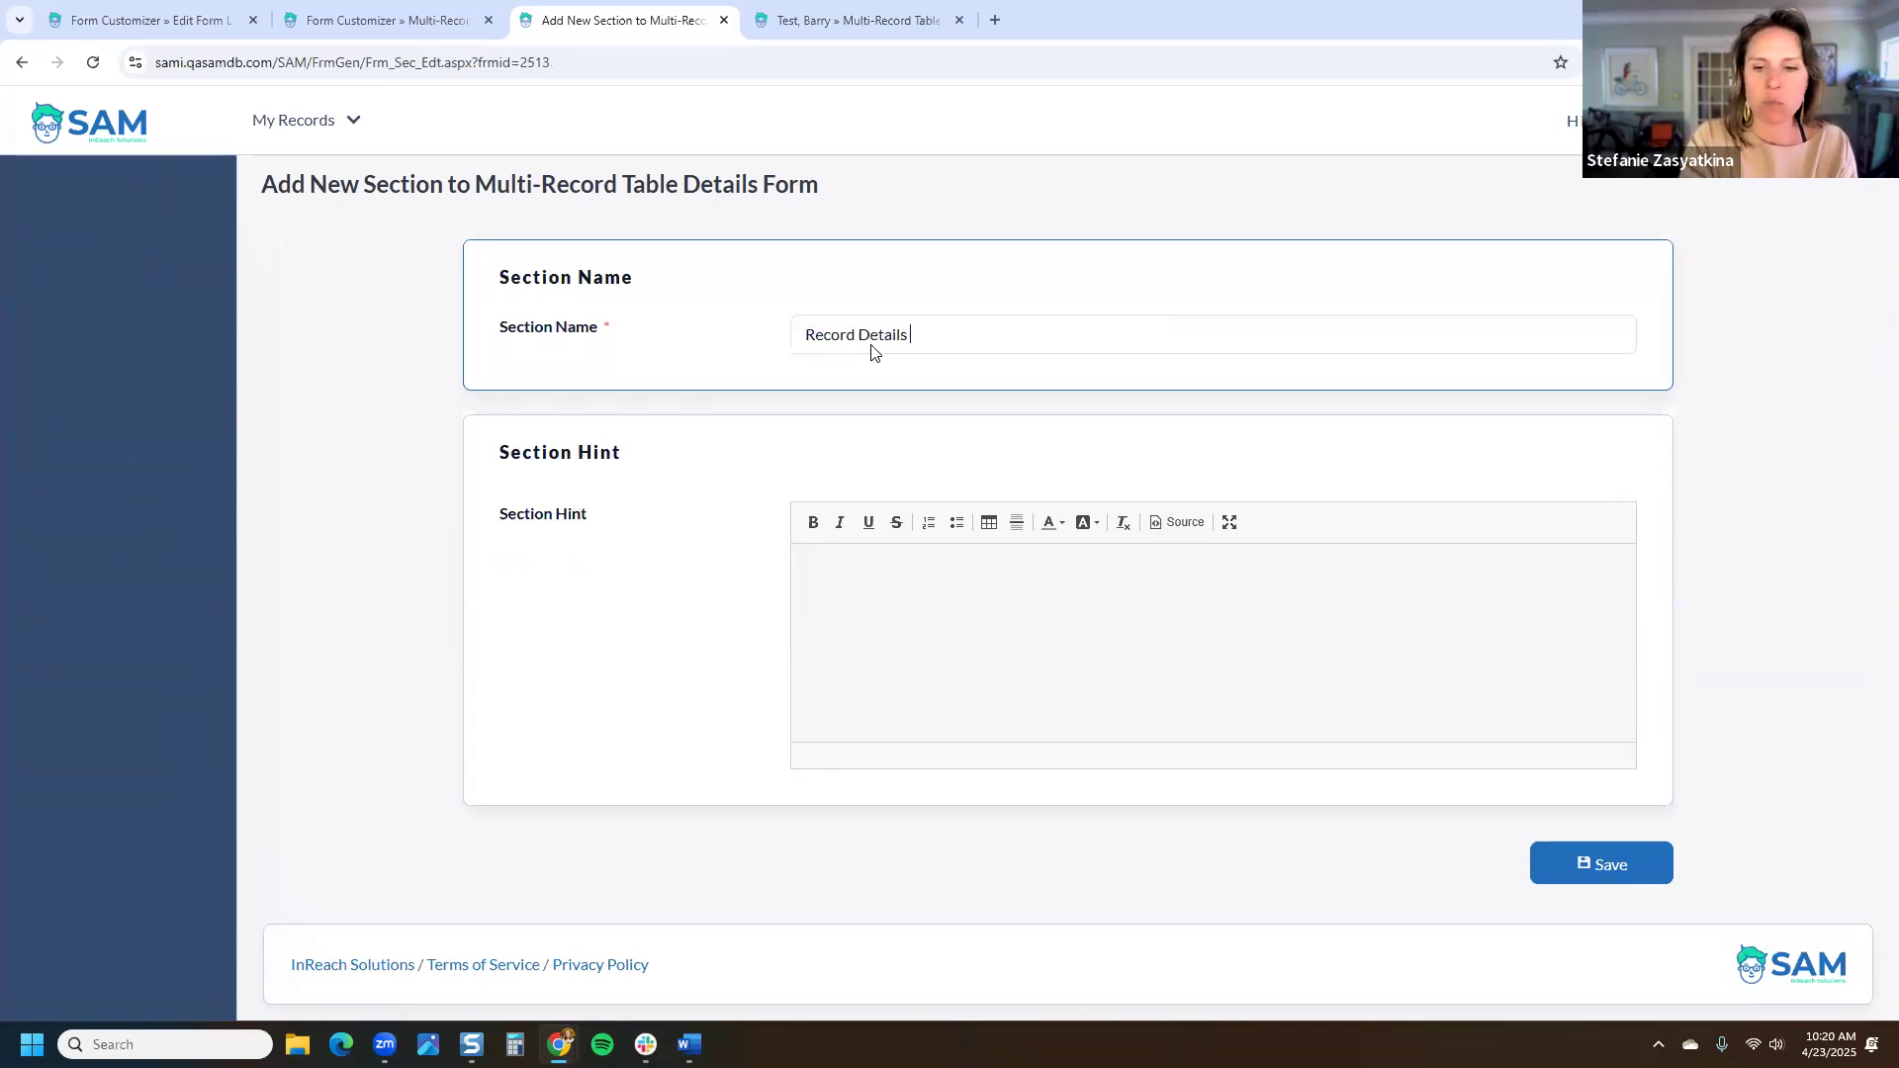
key("Return")
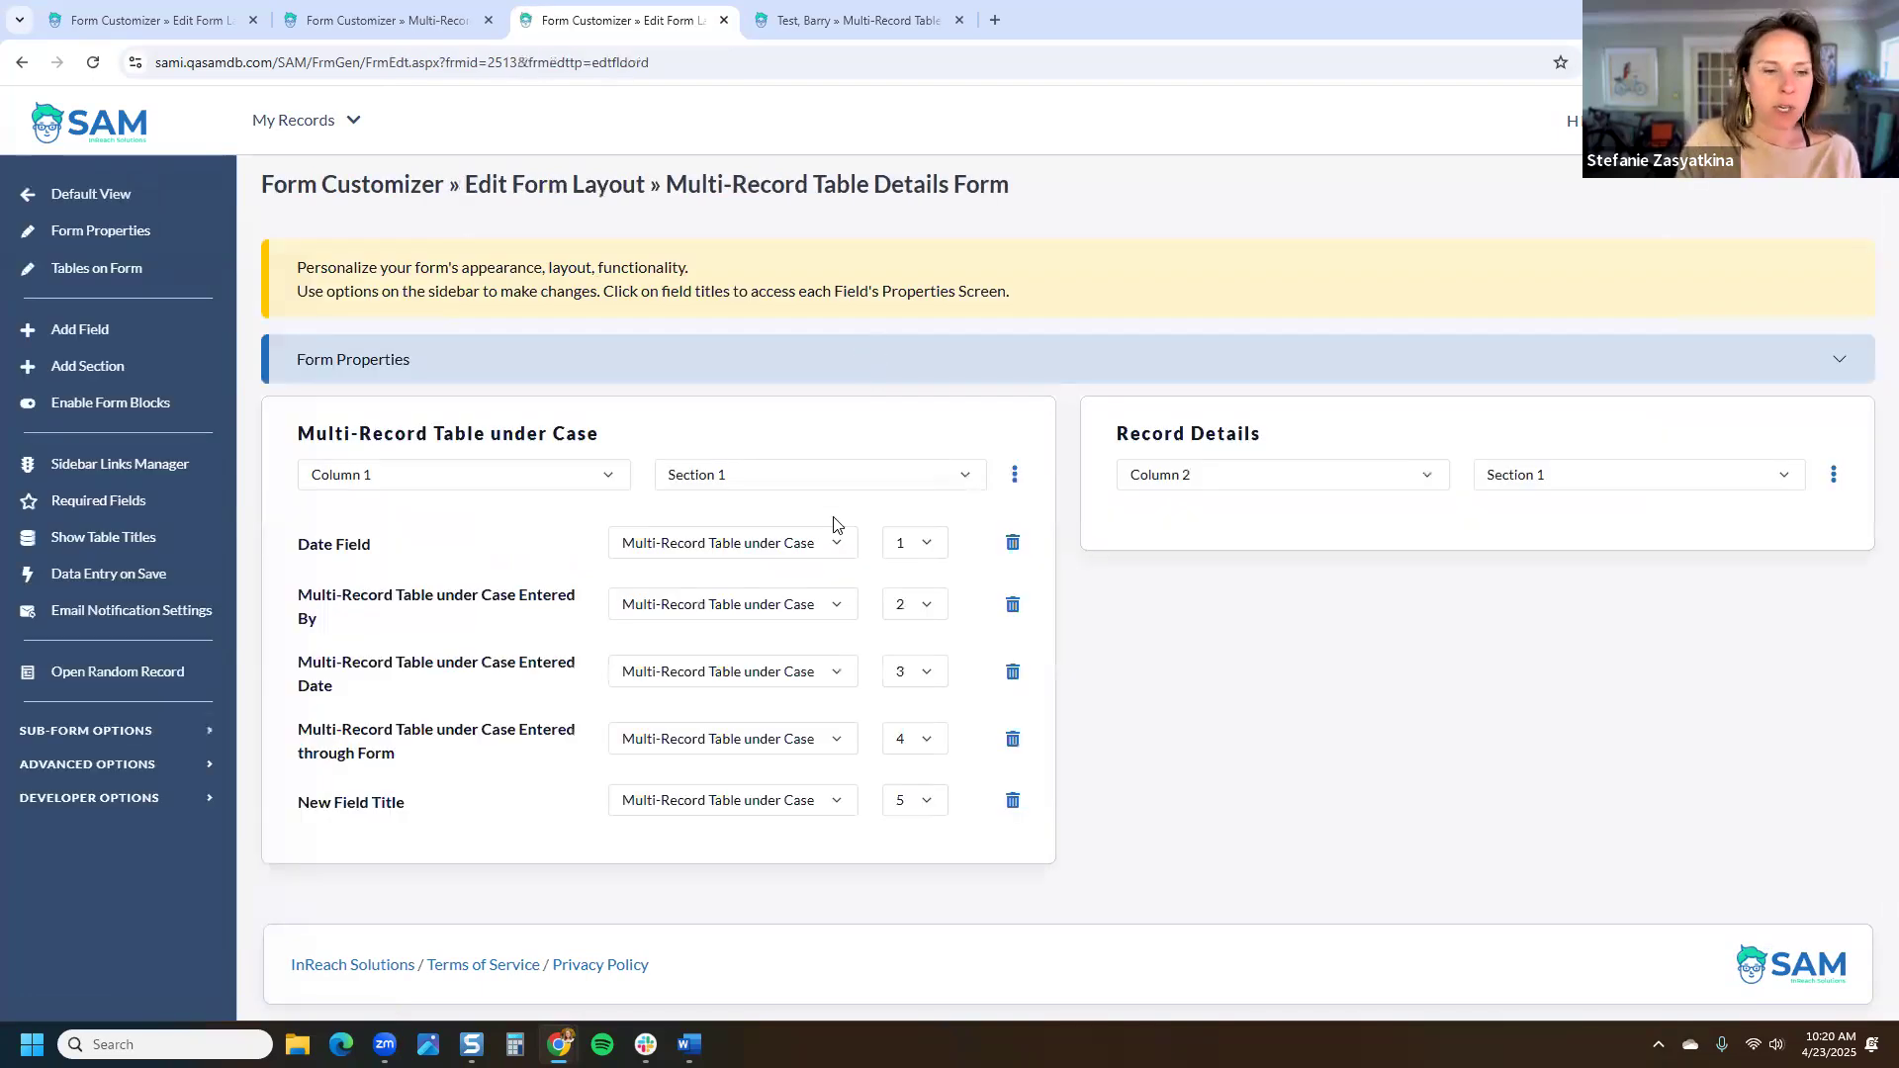
left_click(697, 621)
left_click(665, 652)
left_click(667, 611)
left_click(666, 657)
left_click(658, 609)
left_click(663, 658)
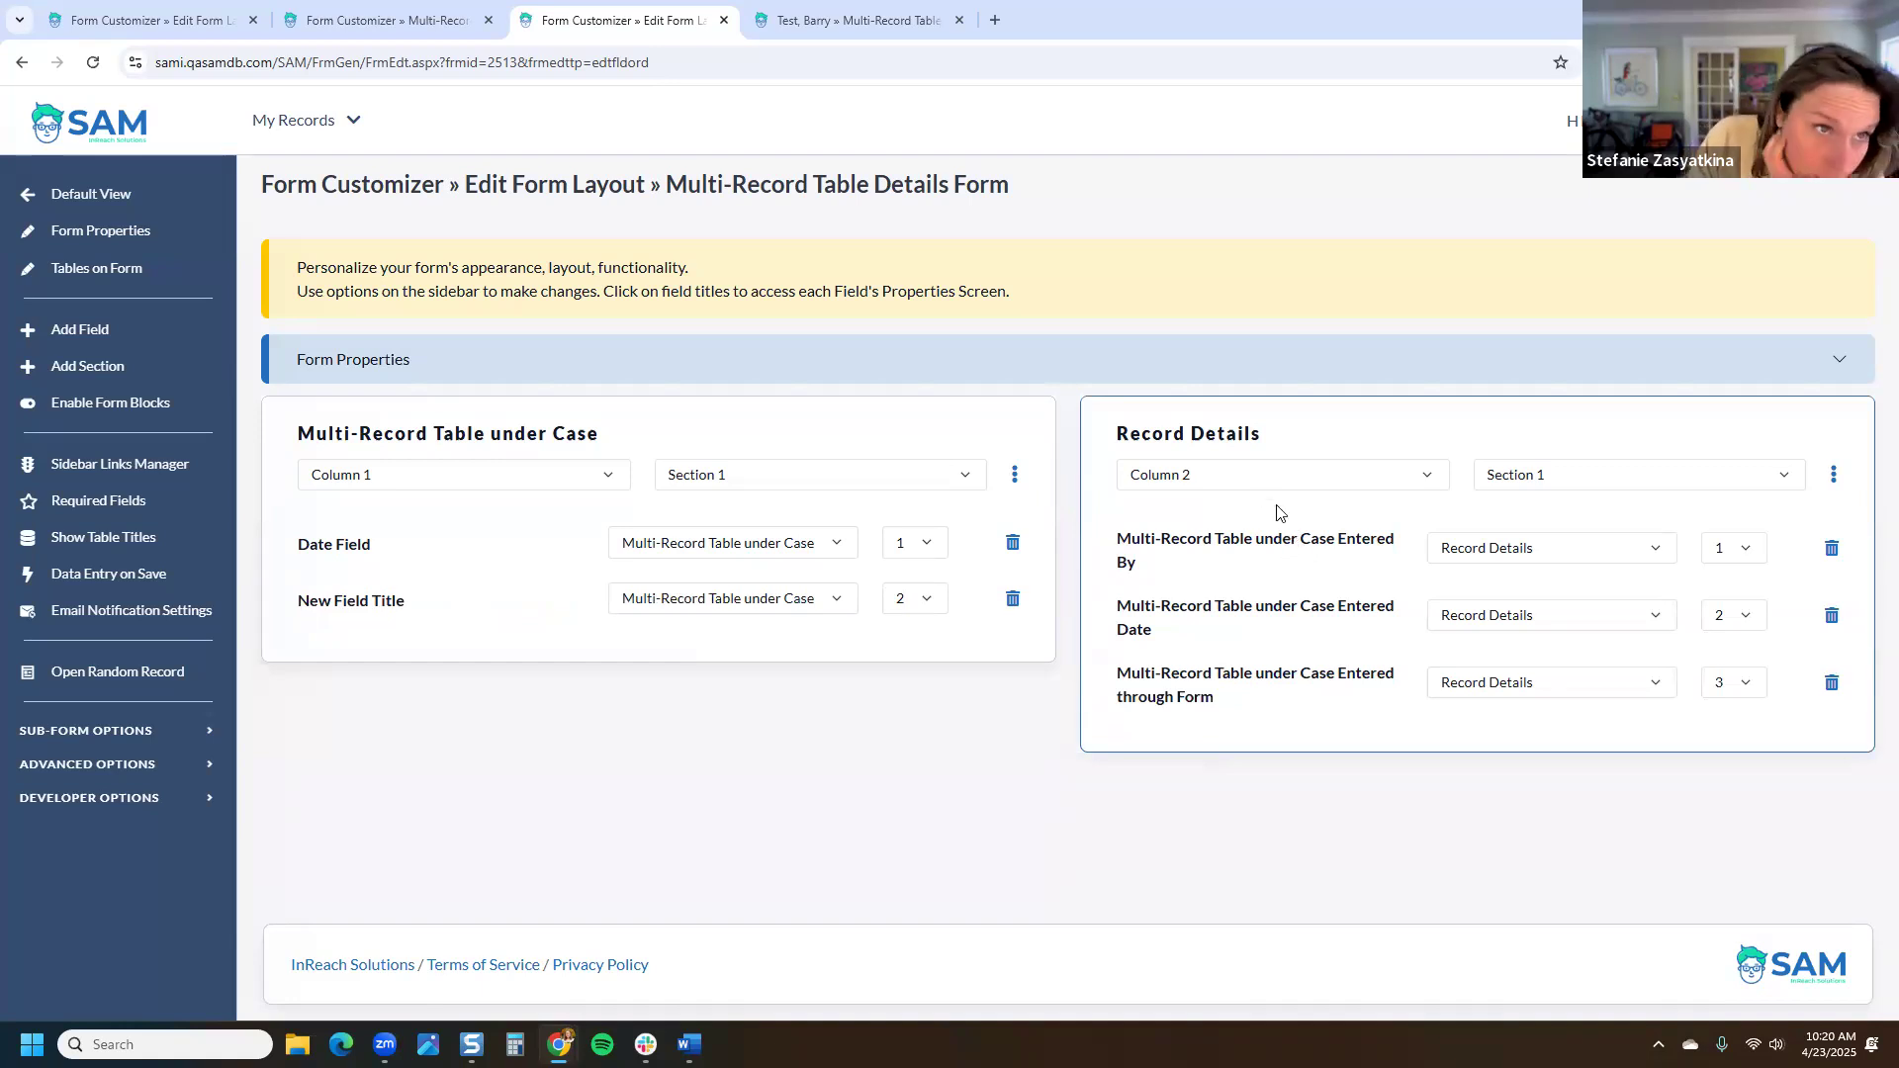
Step: Open the form's Multi-Record Table under Case page in a new tab
left_click(557, 374)
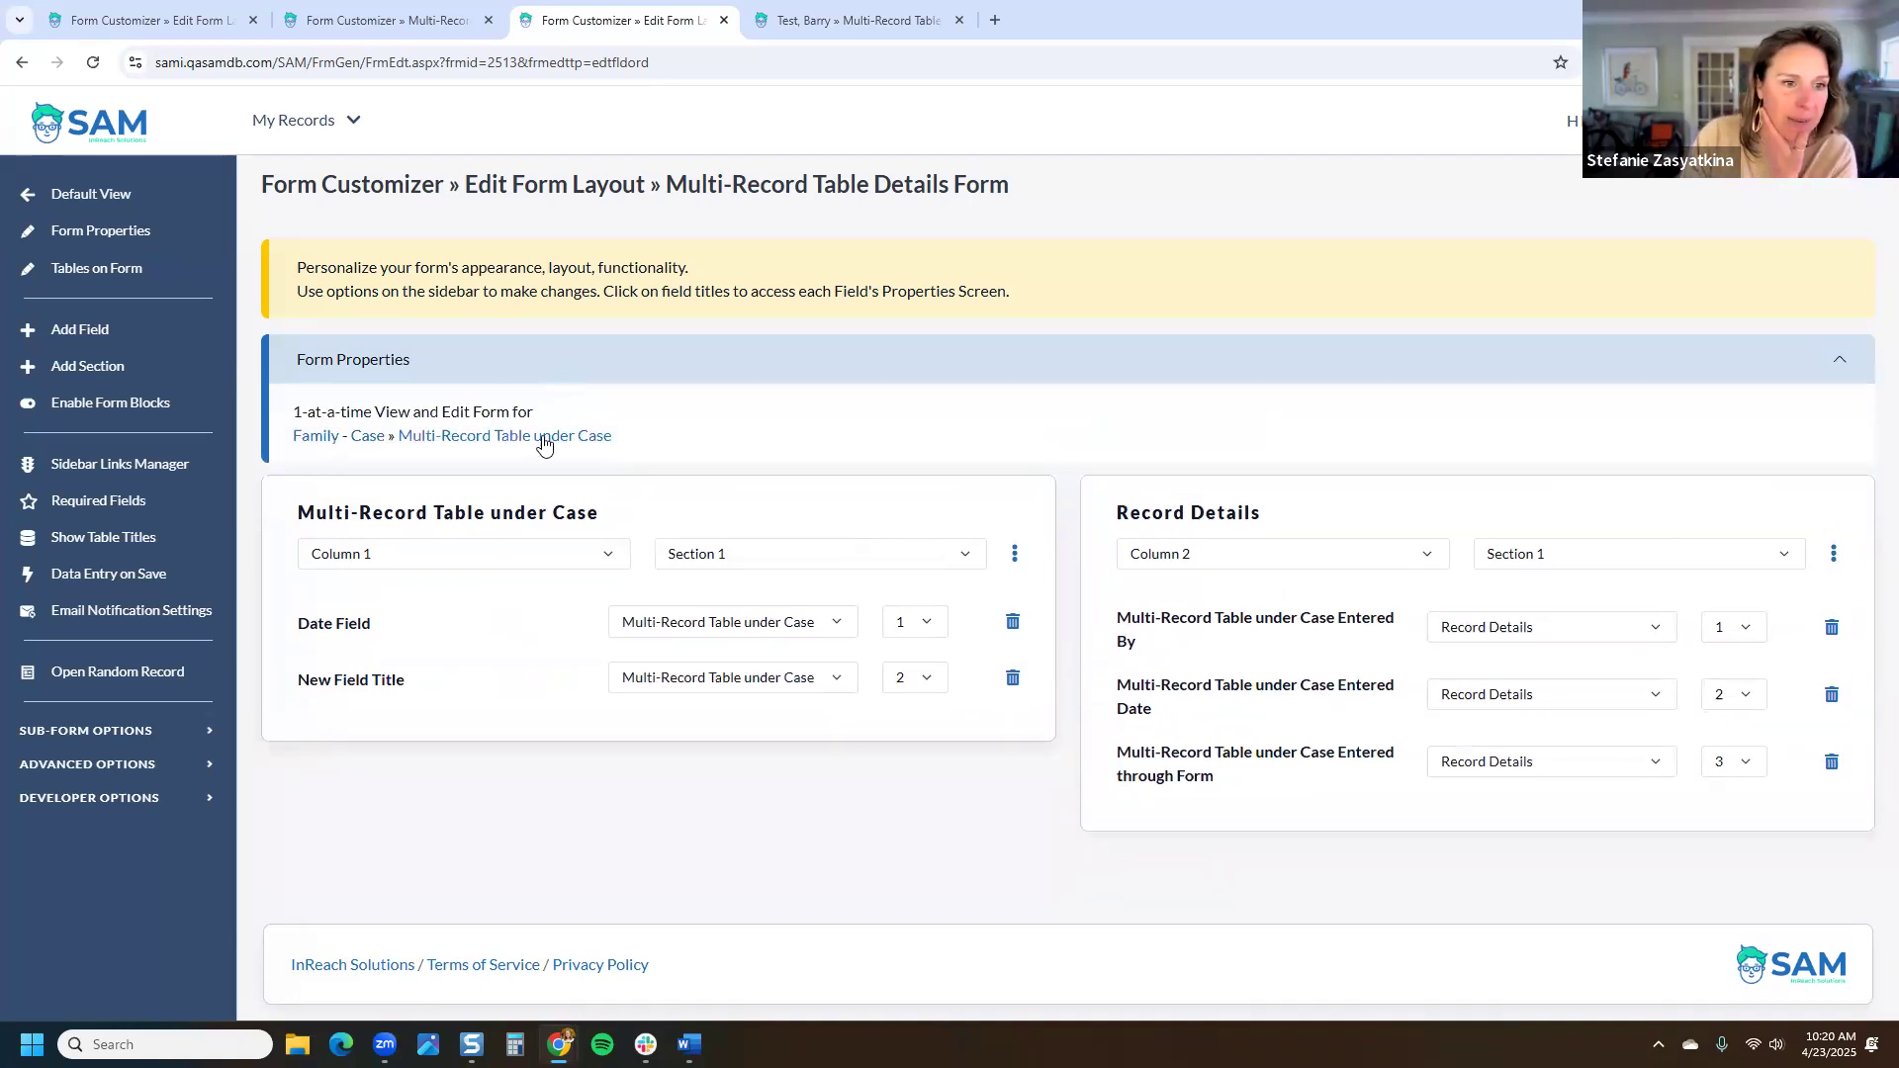
right_click(540, 443)
left_click(598, 461)
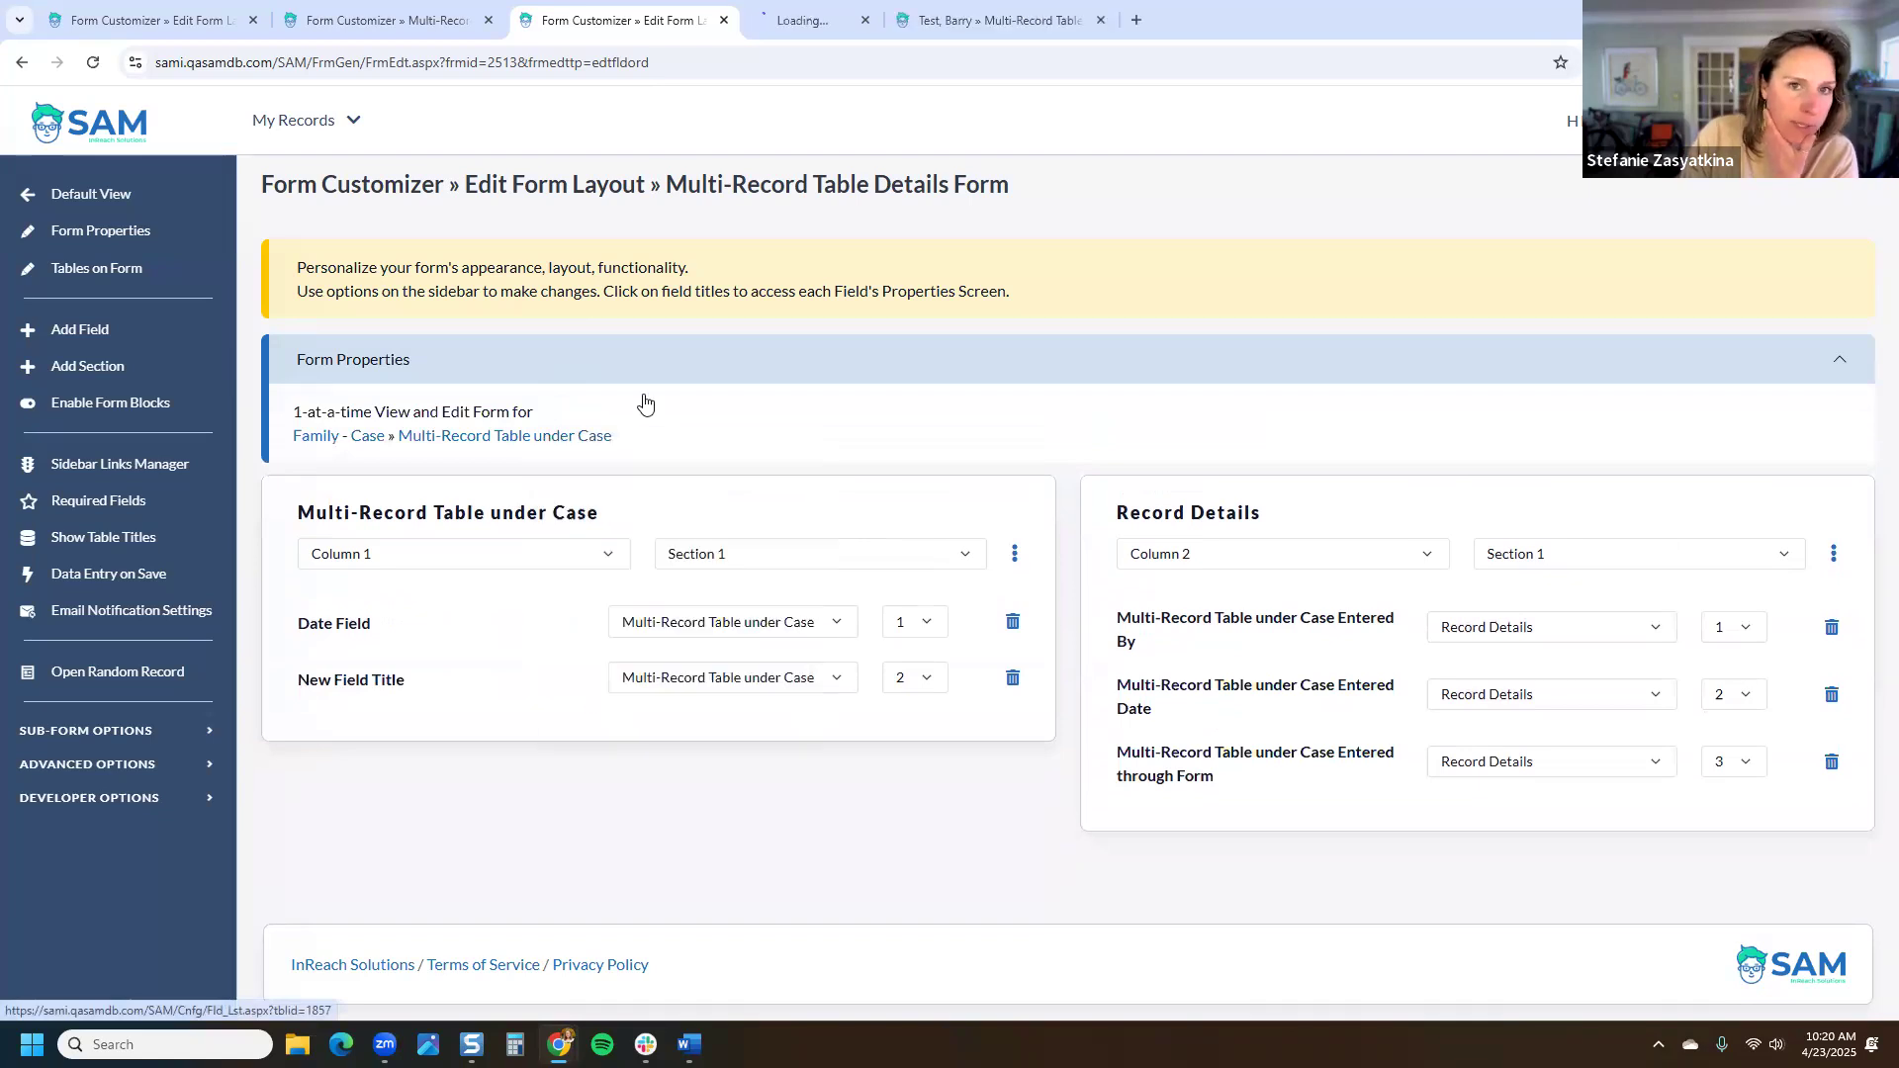
Step: Create a new table field named 'New Field for Memo'
left_click(830, 20)
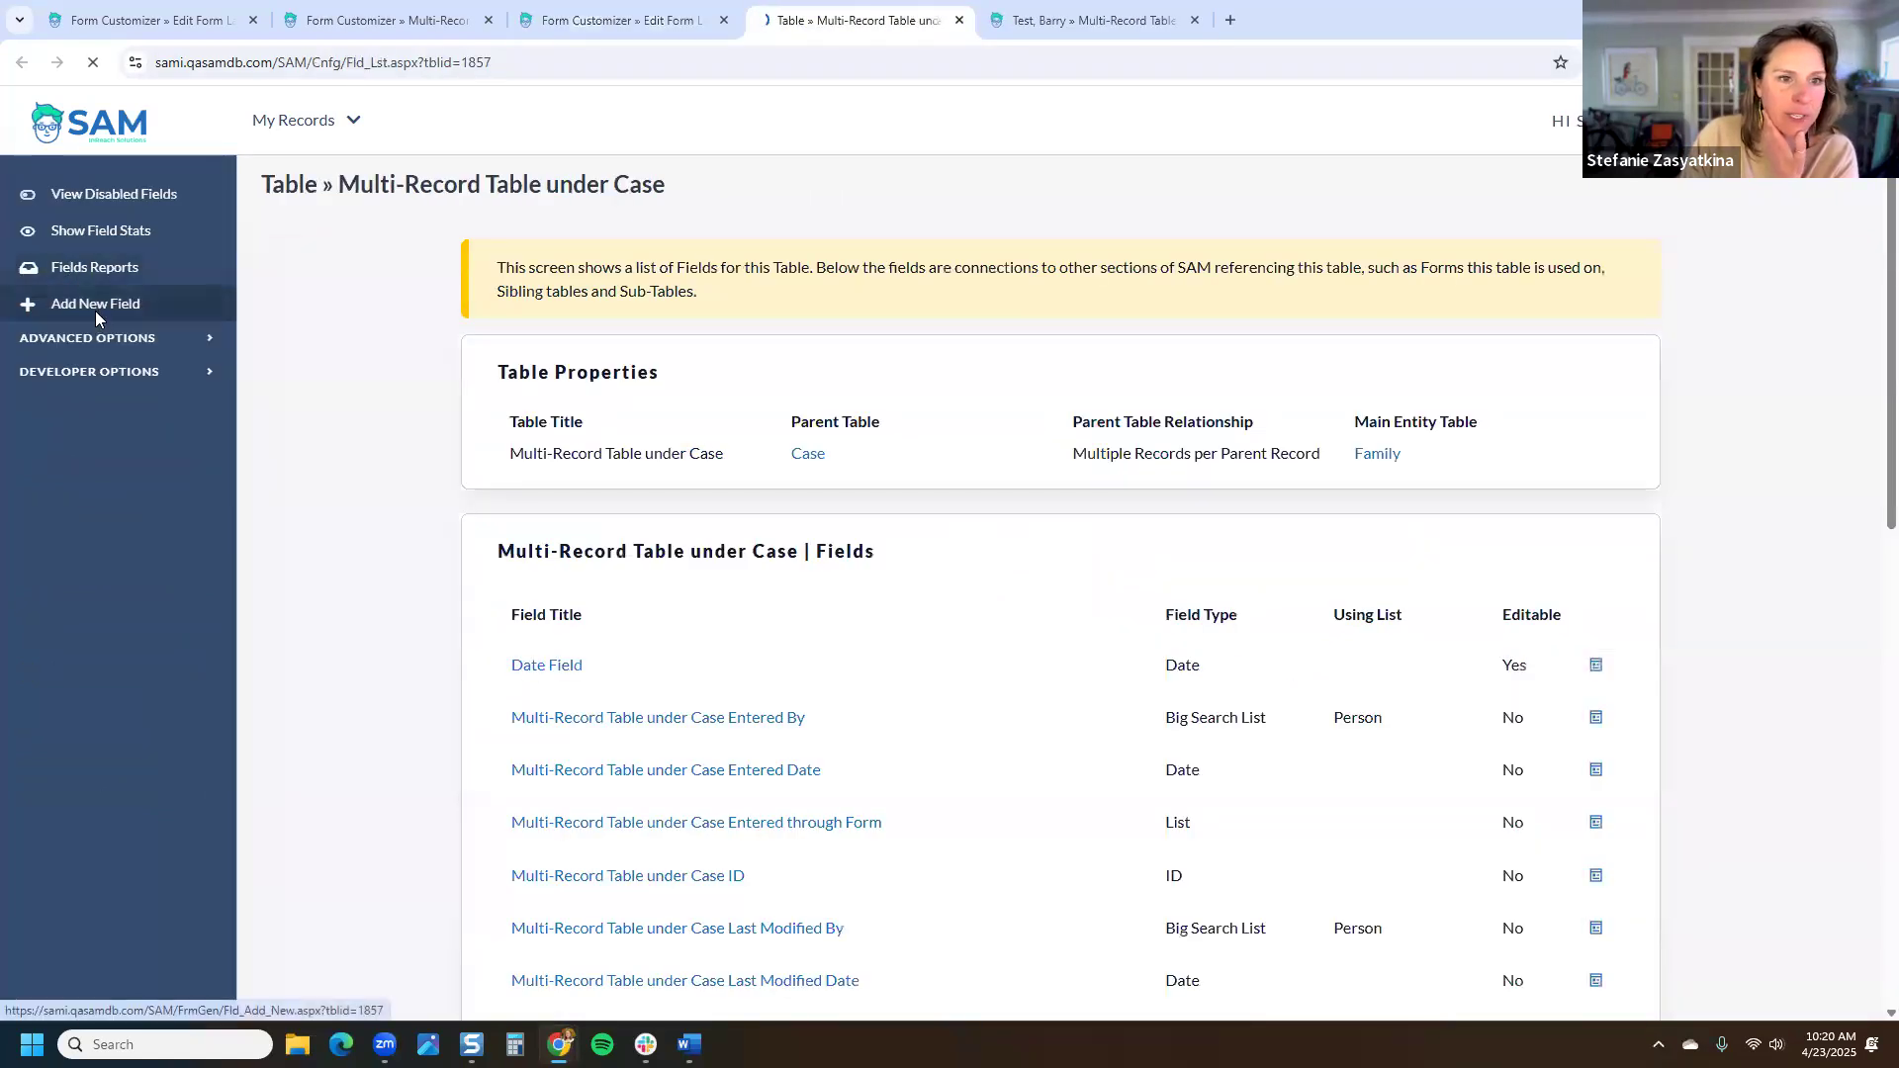
left_click(95, 308)
type("New ")
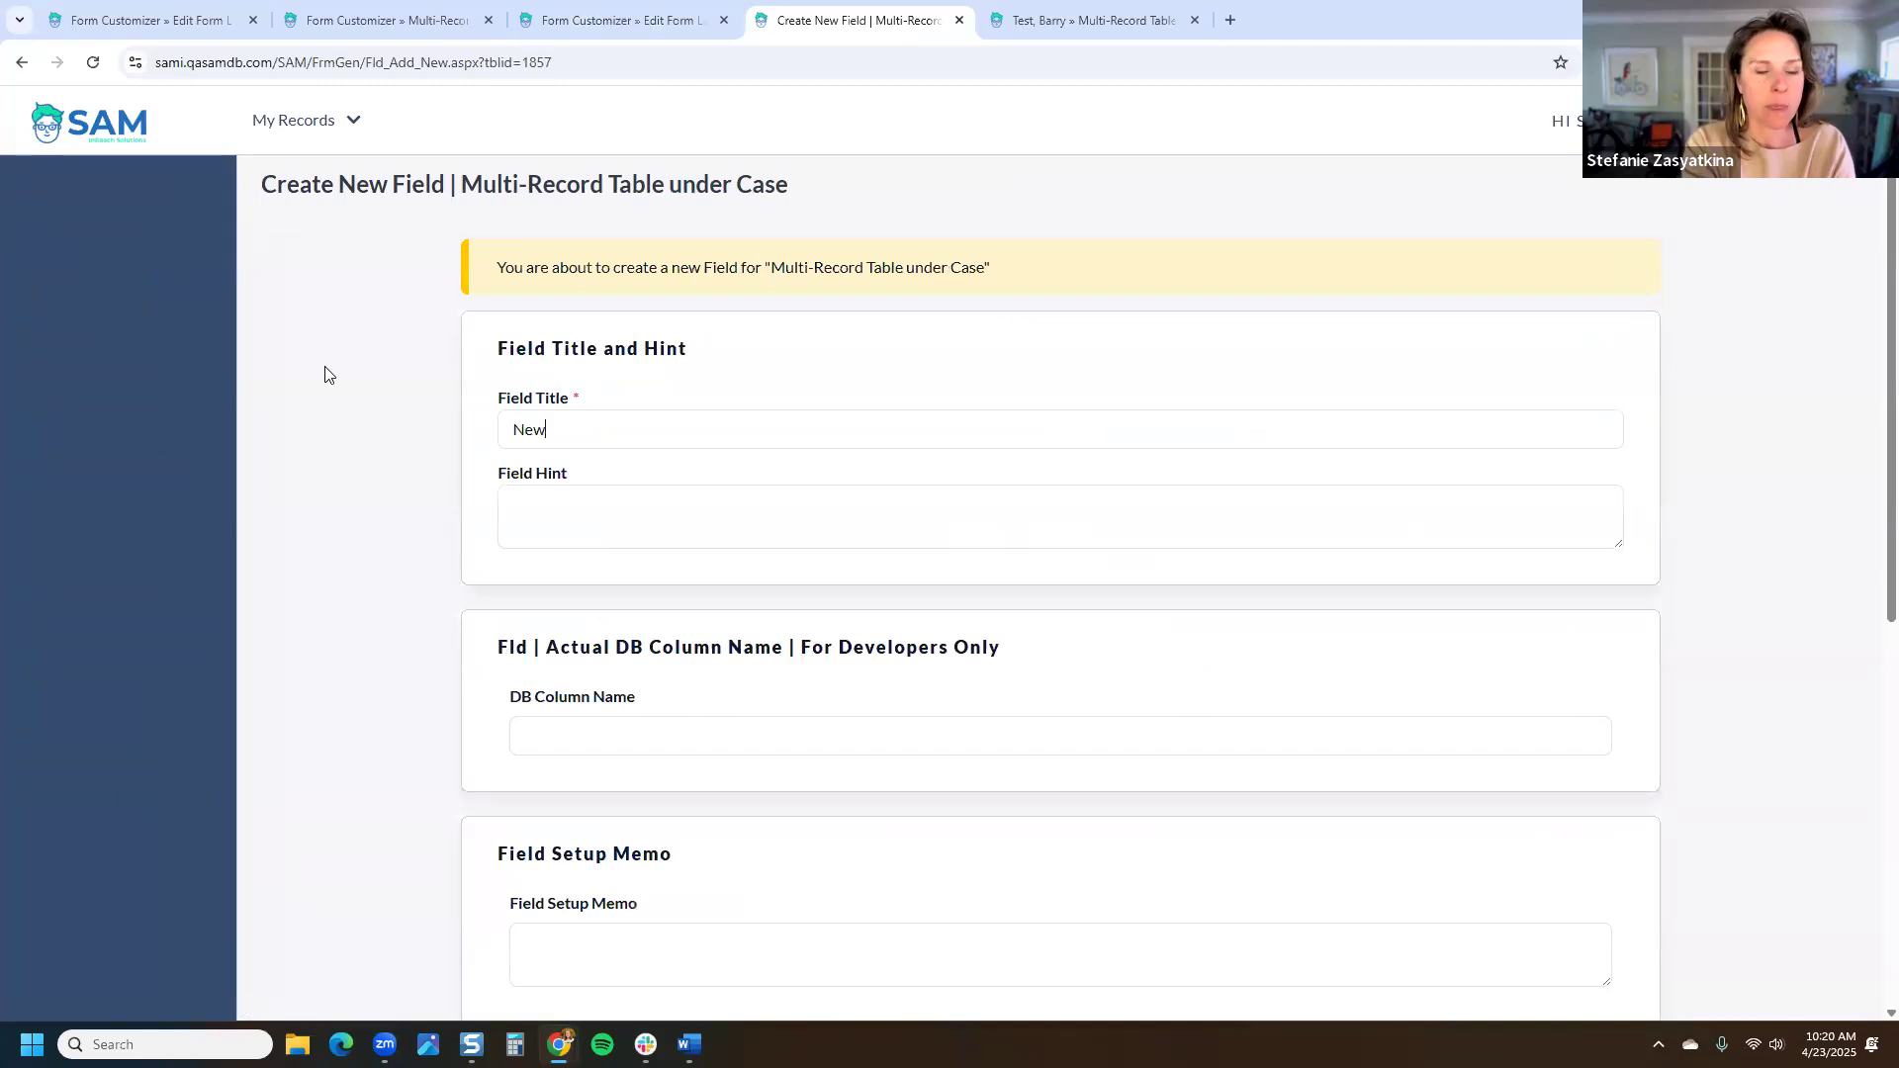
type("Field for Memo")
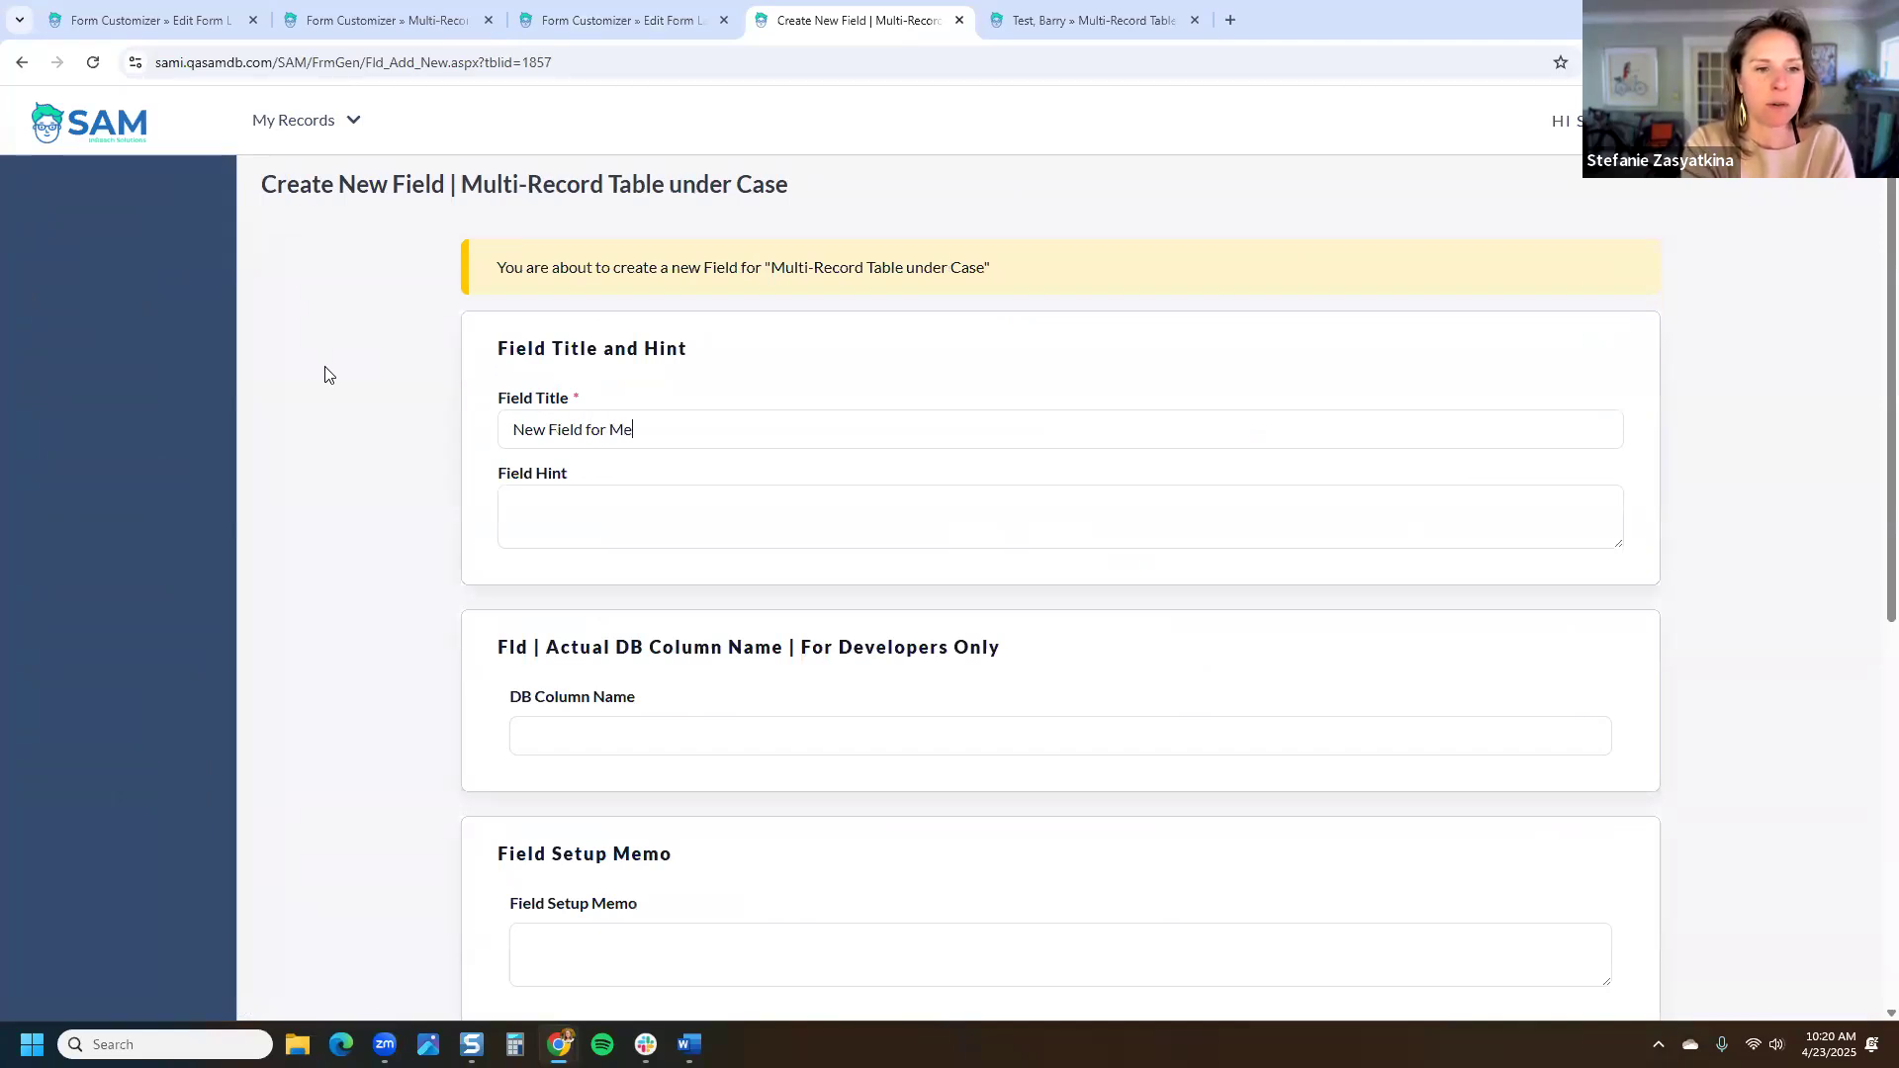
scroll(1479, 670, "down", 7)
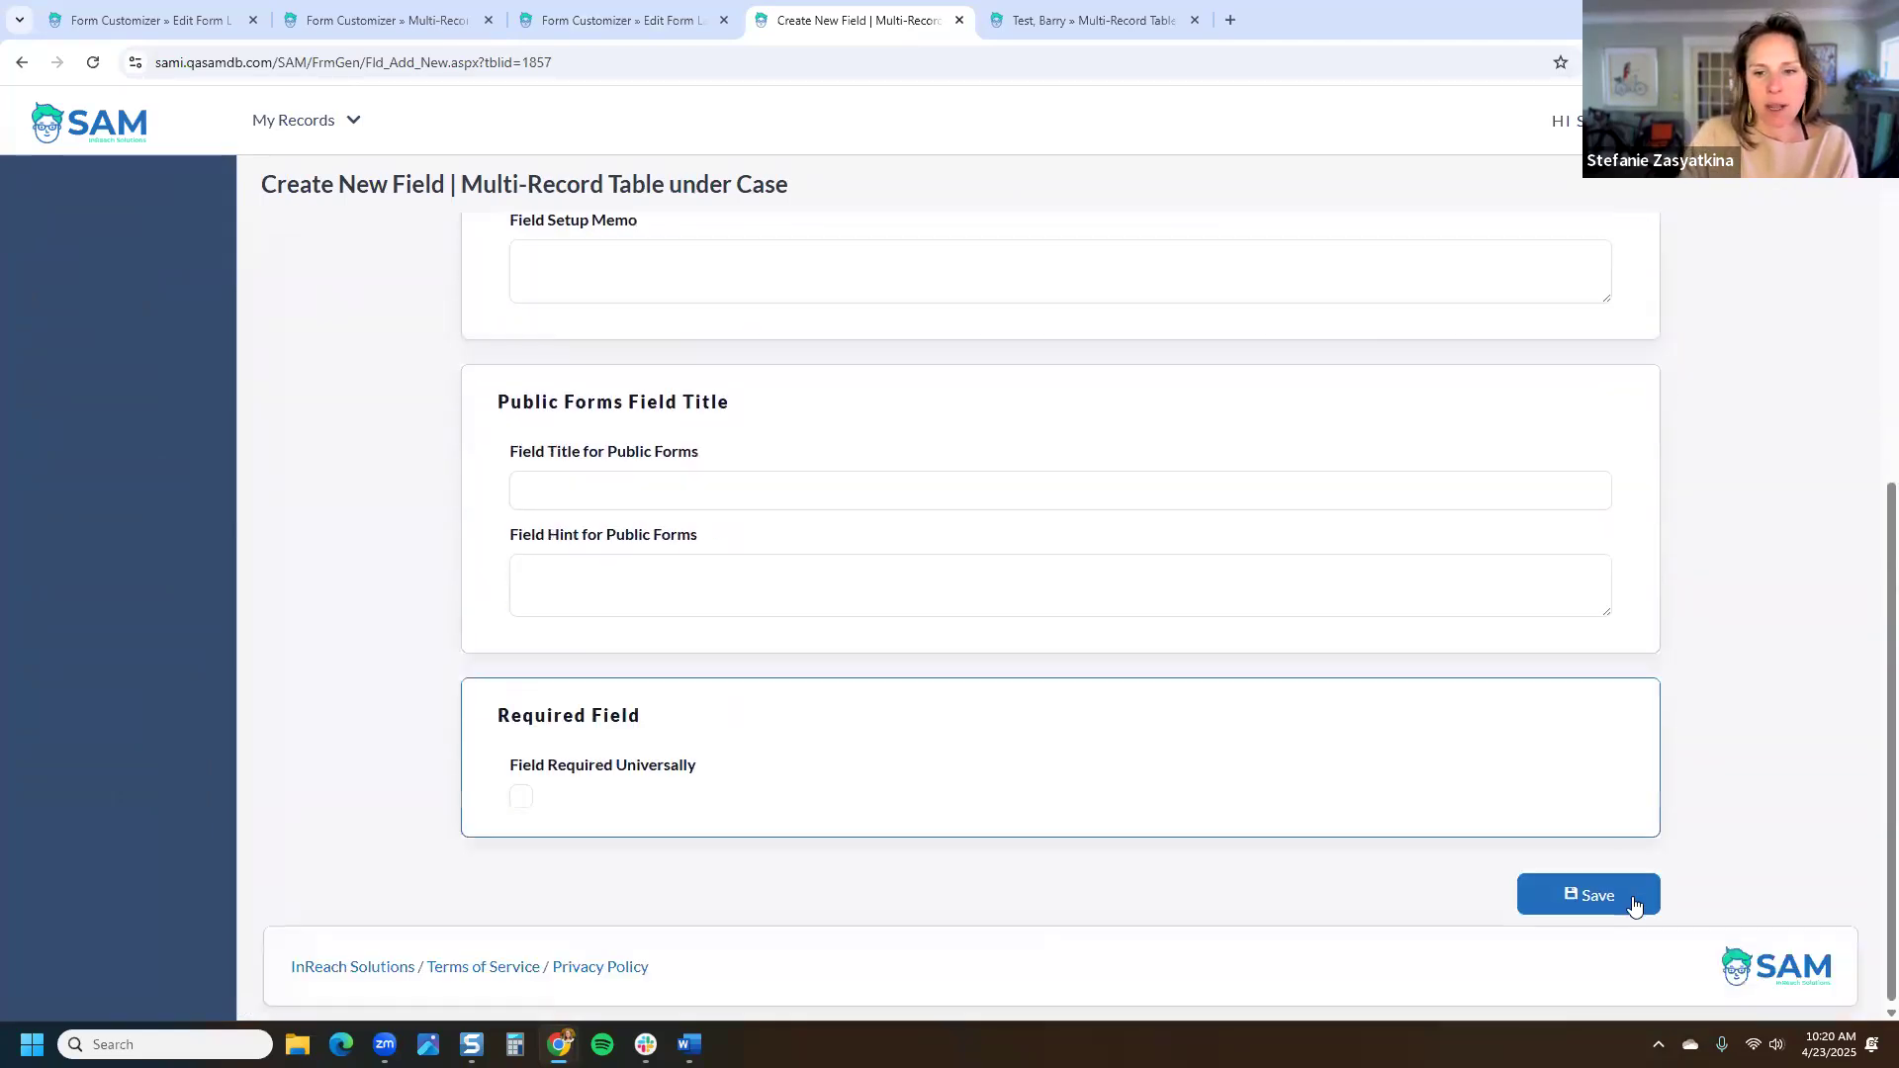
left_click(1626, 905)
Step: Keep it a Text field, make it Large Multi-Line with unlimited length, and save
left_click(1582, 998)
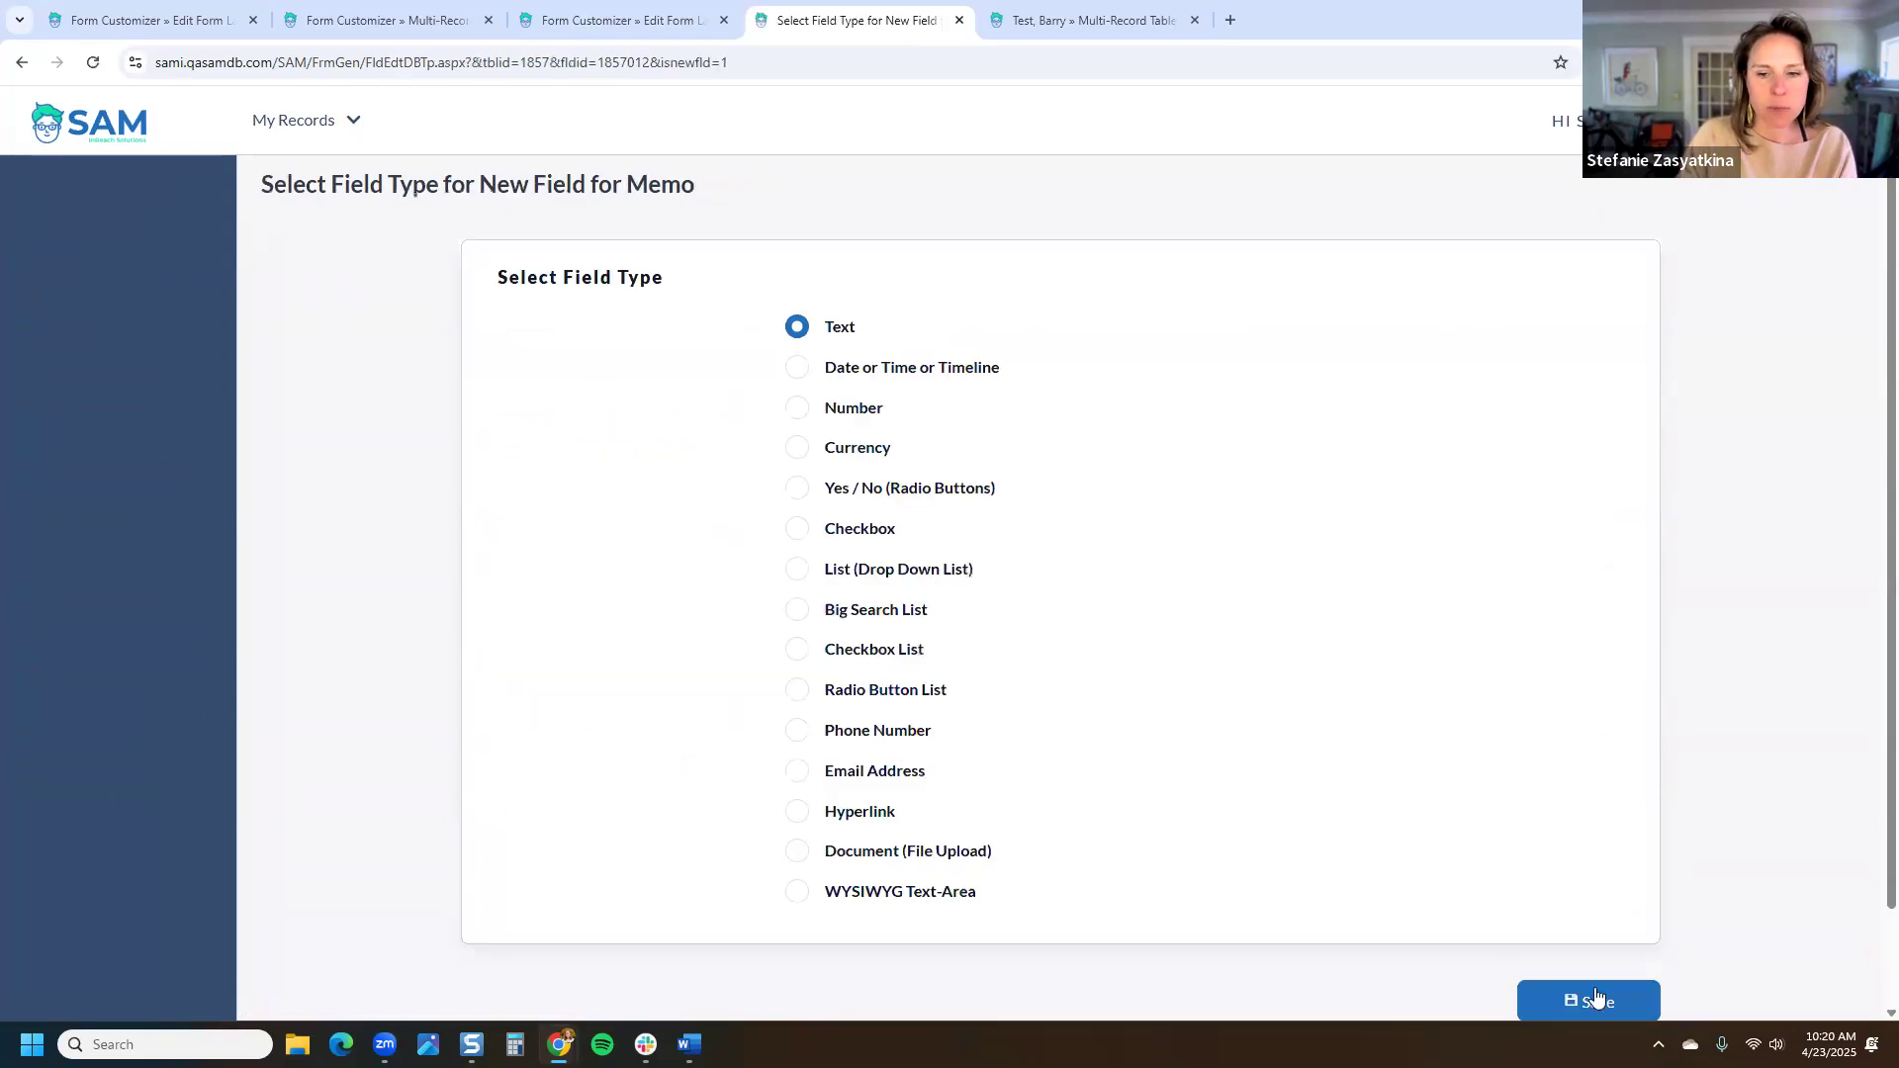
left_click(892, 409)
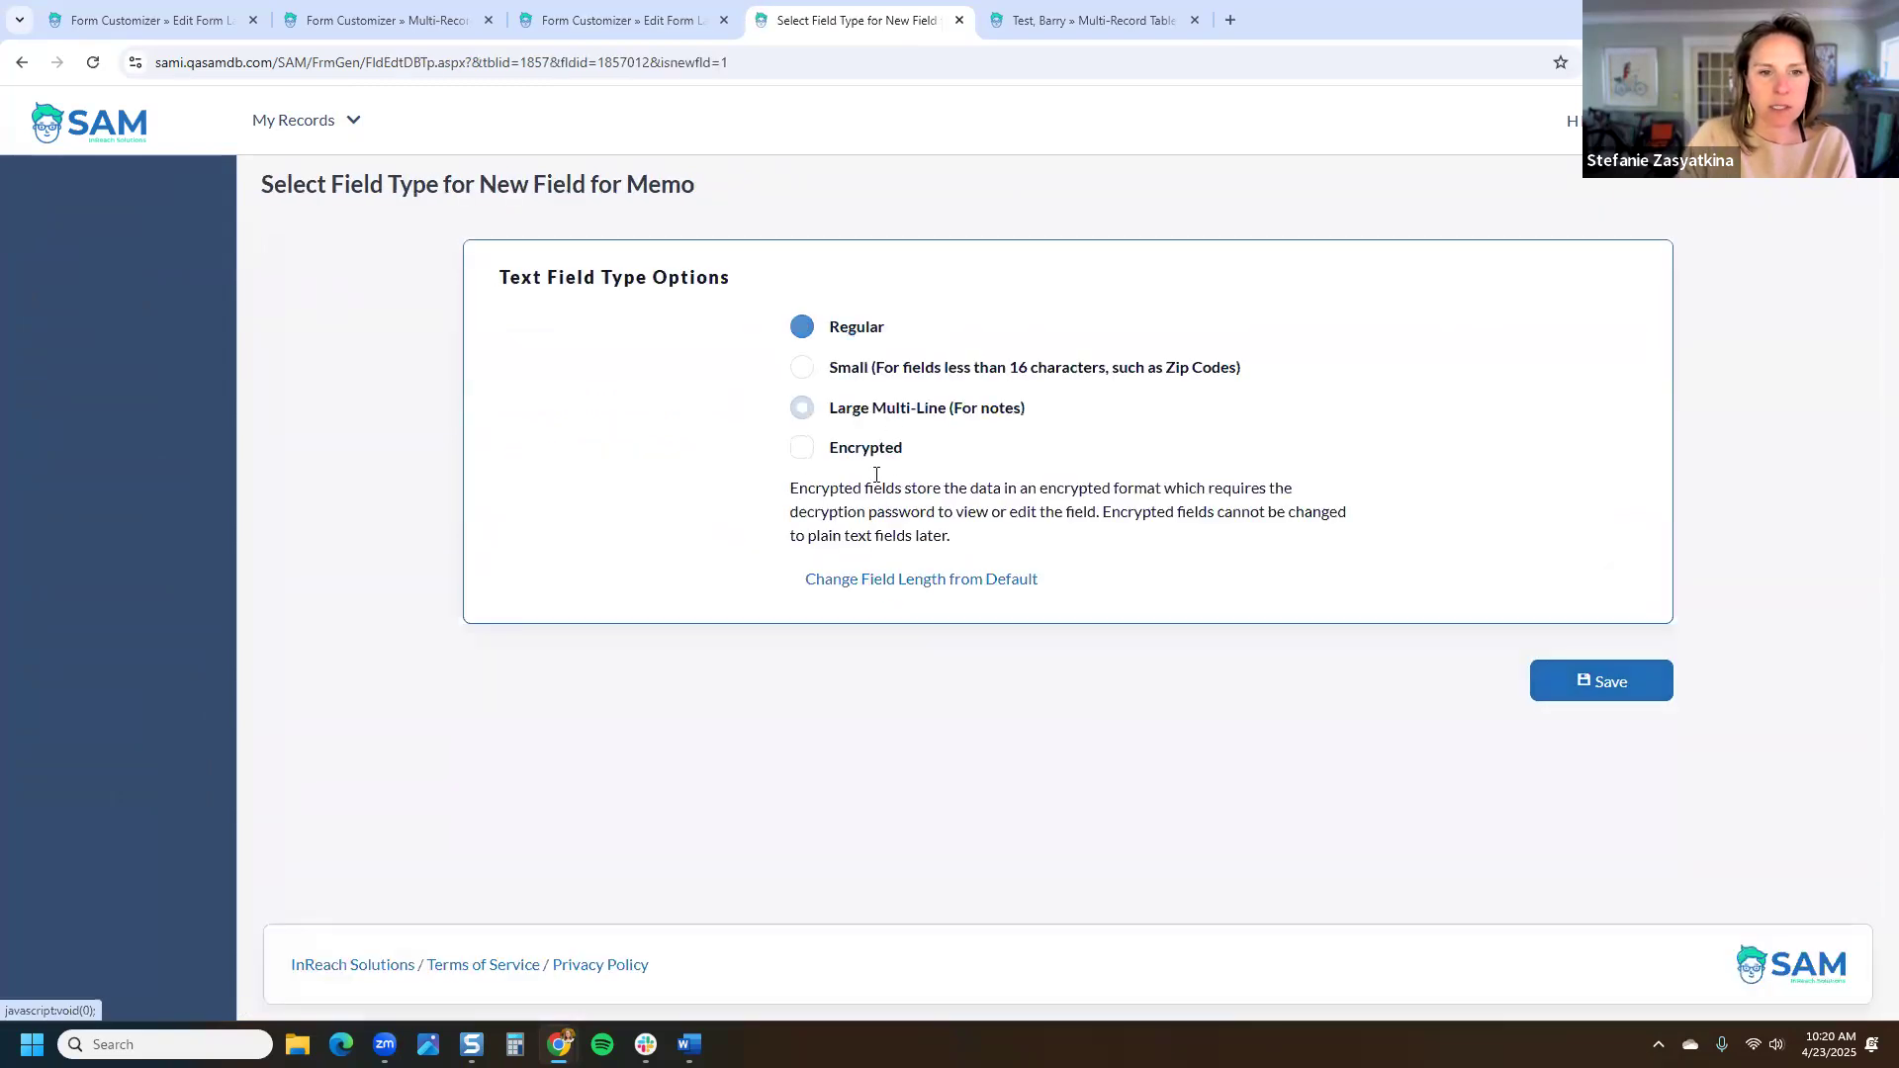
left_click(872, 592)
left_click(801, 511)
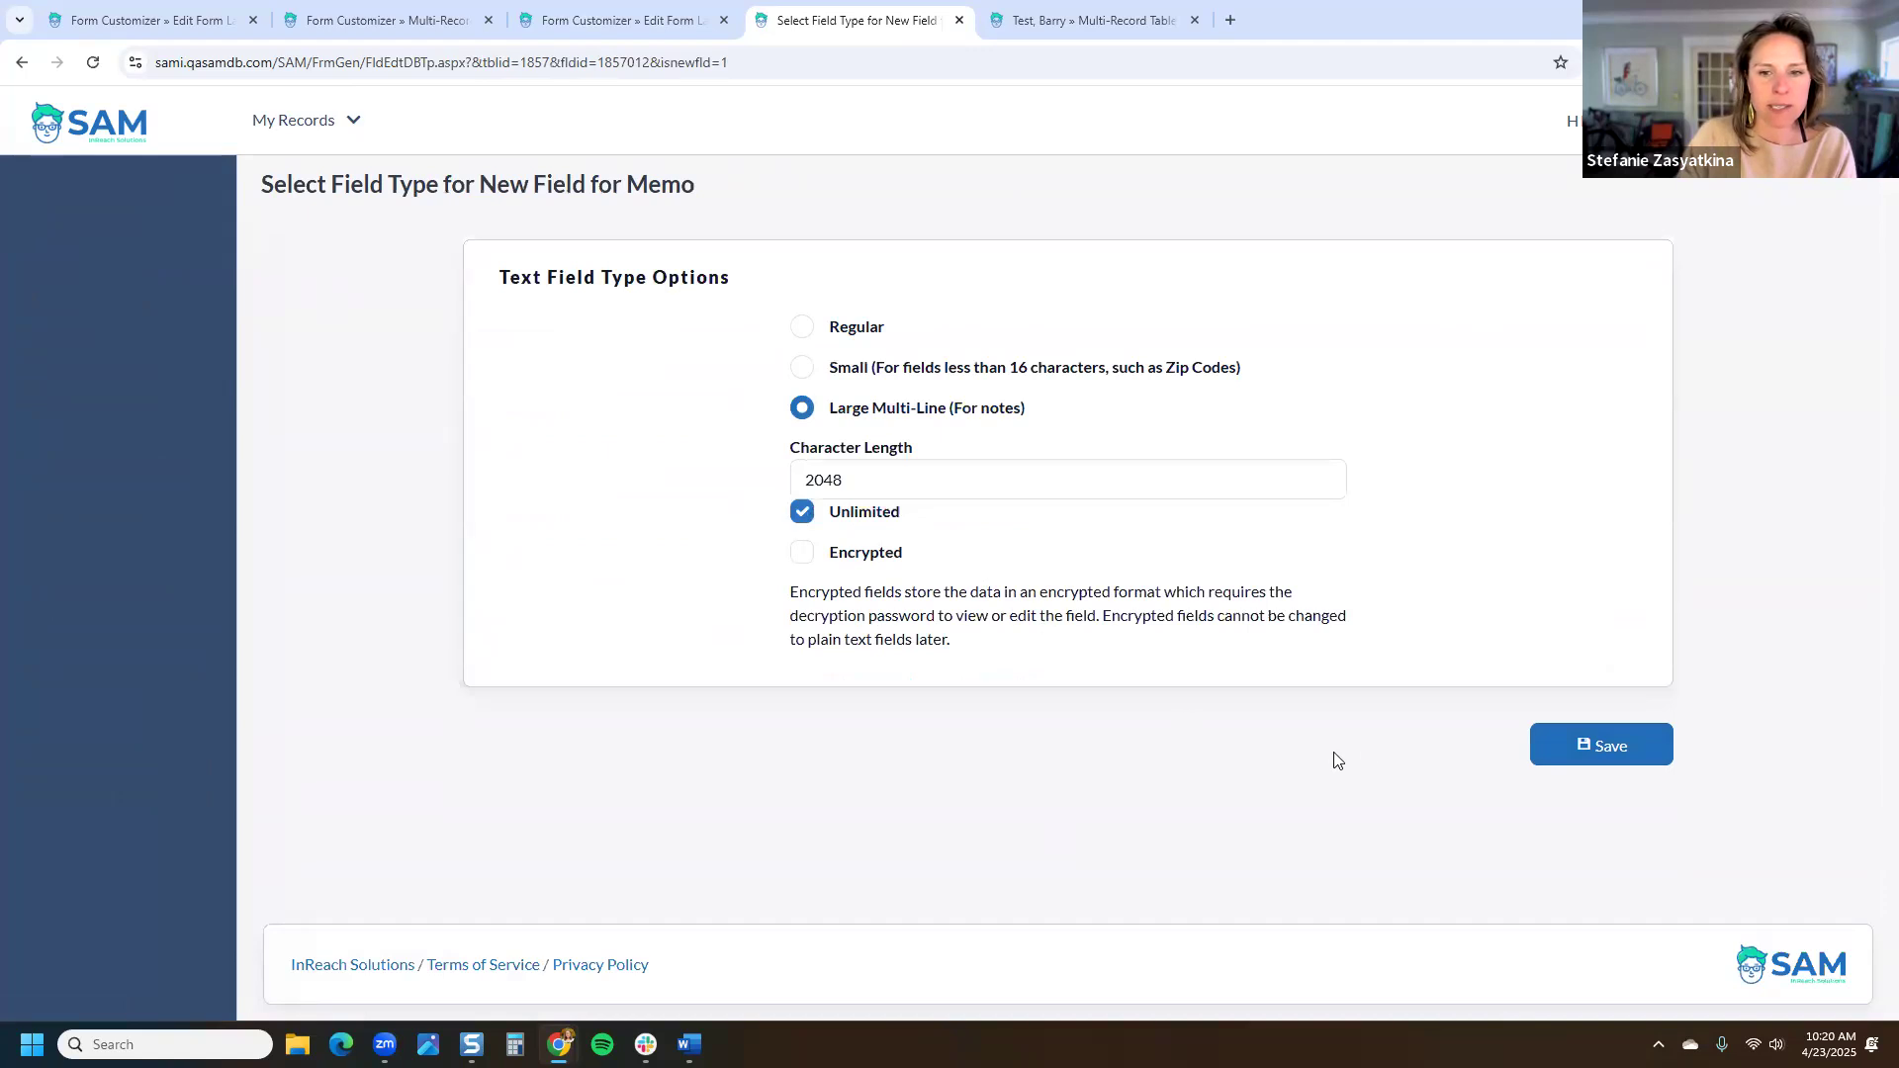
left_click(1602, 749)
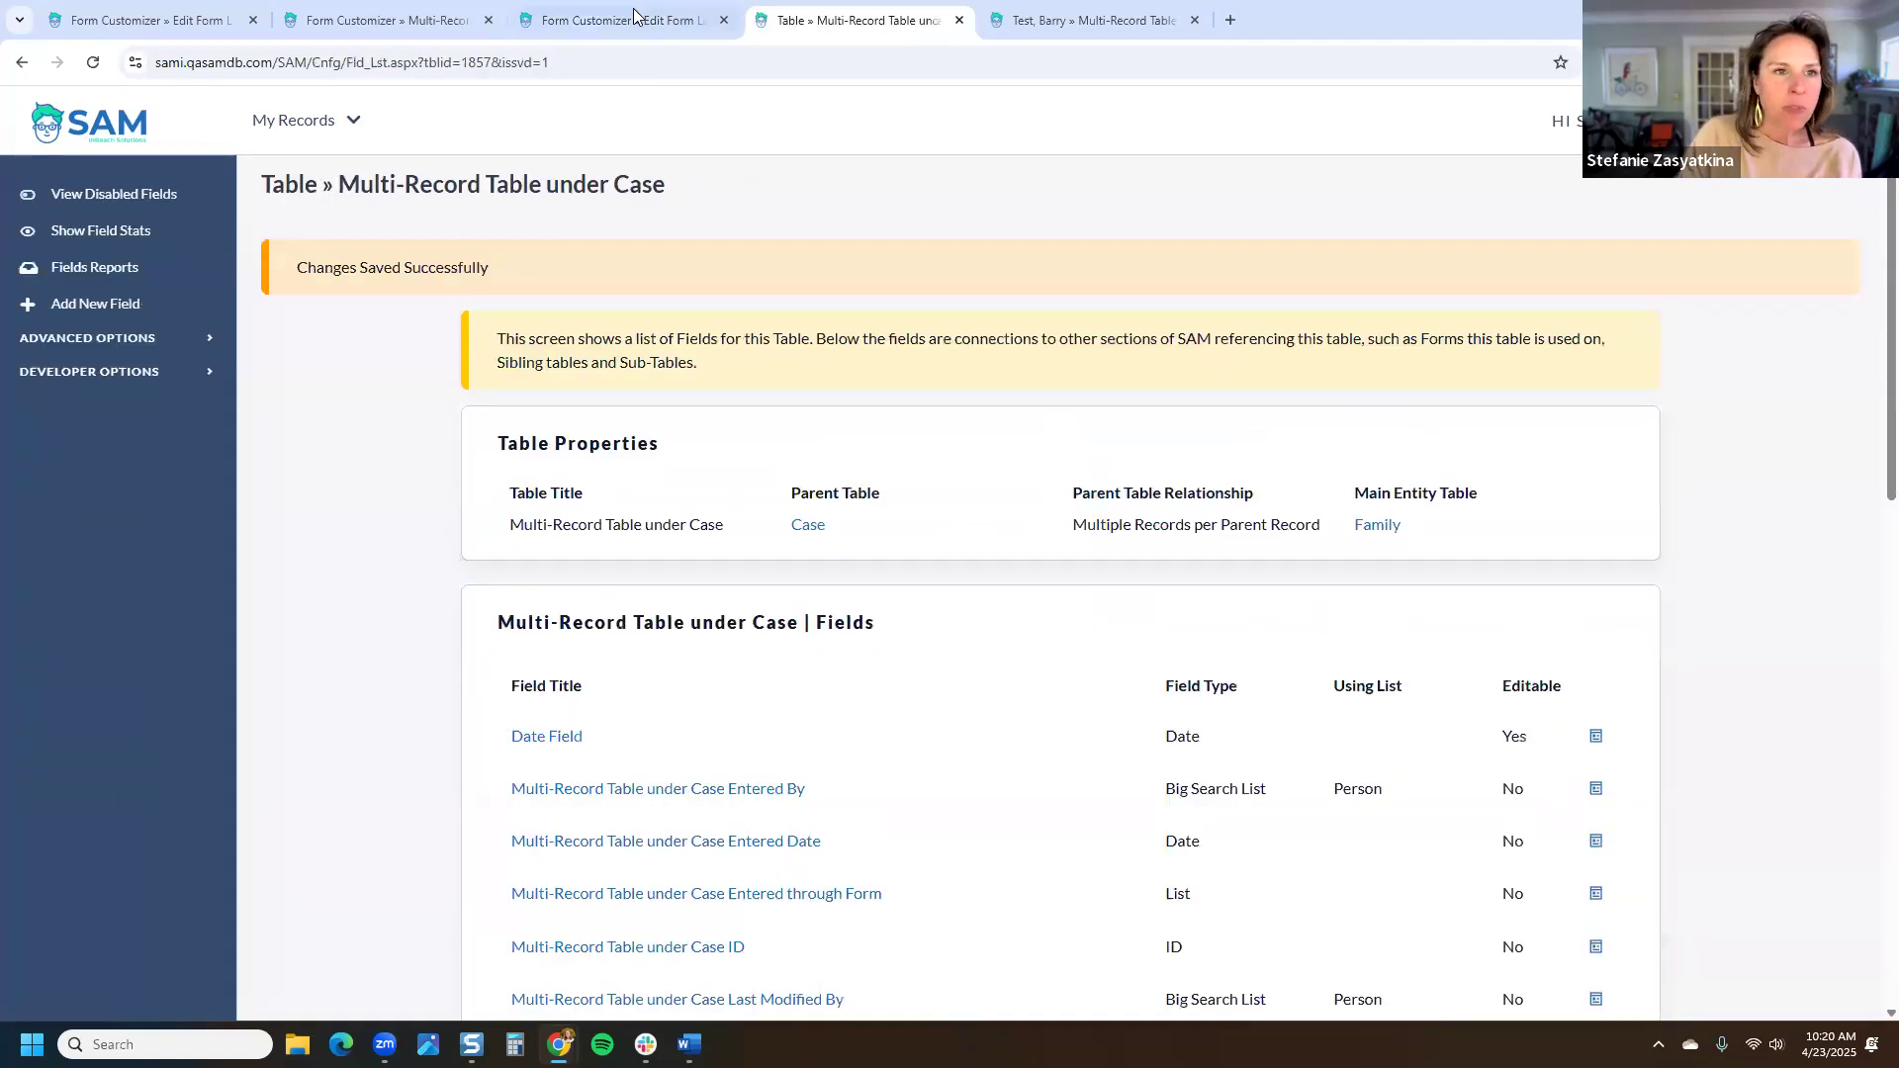
Step: Add New Field for Memo to the Multi-Record Table Details Form
left_click(633, 16)
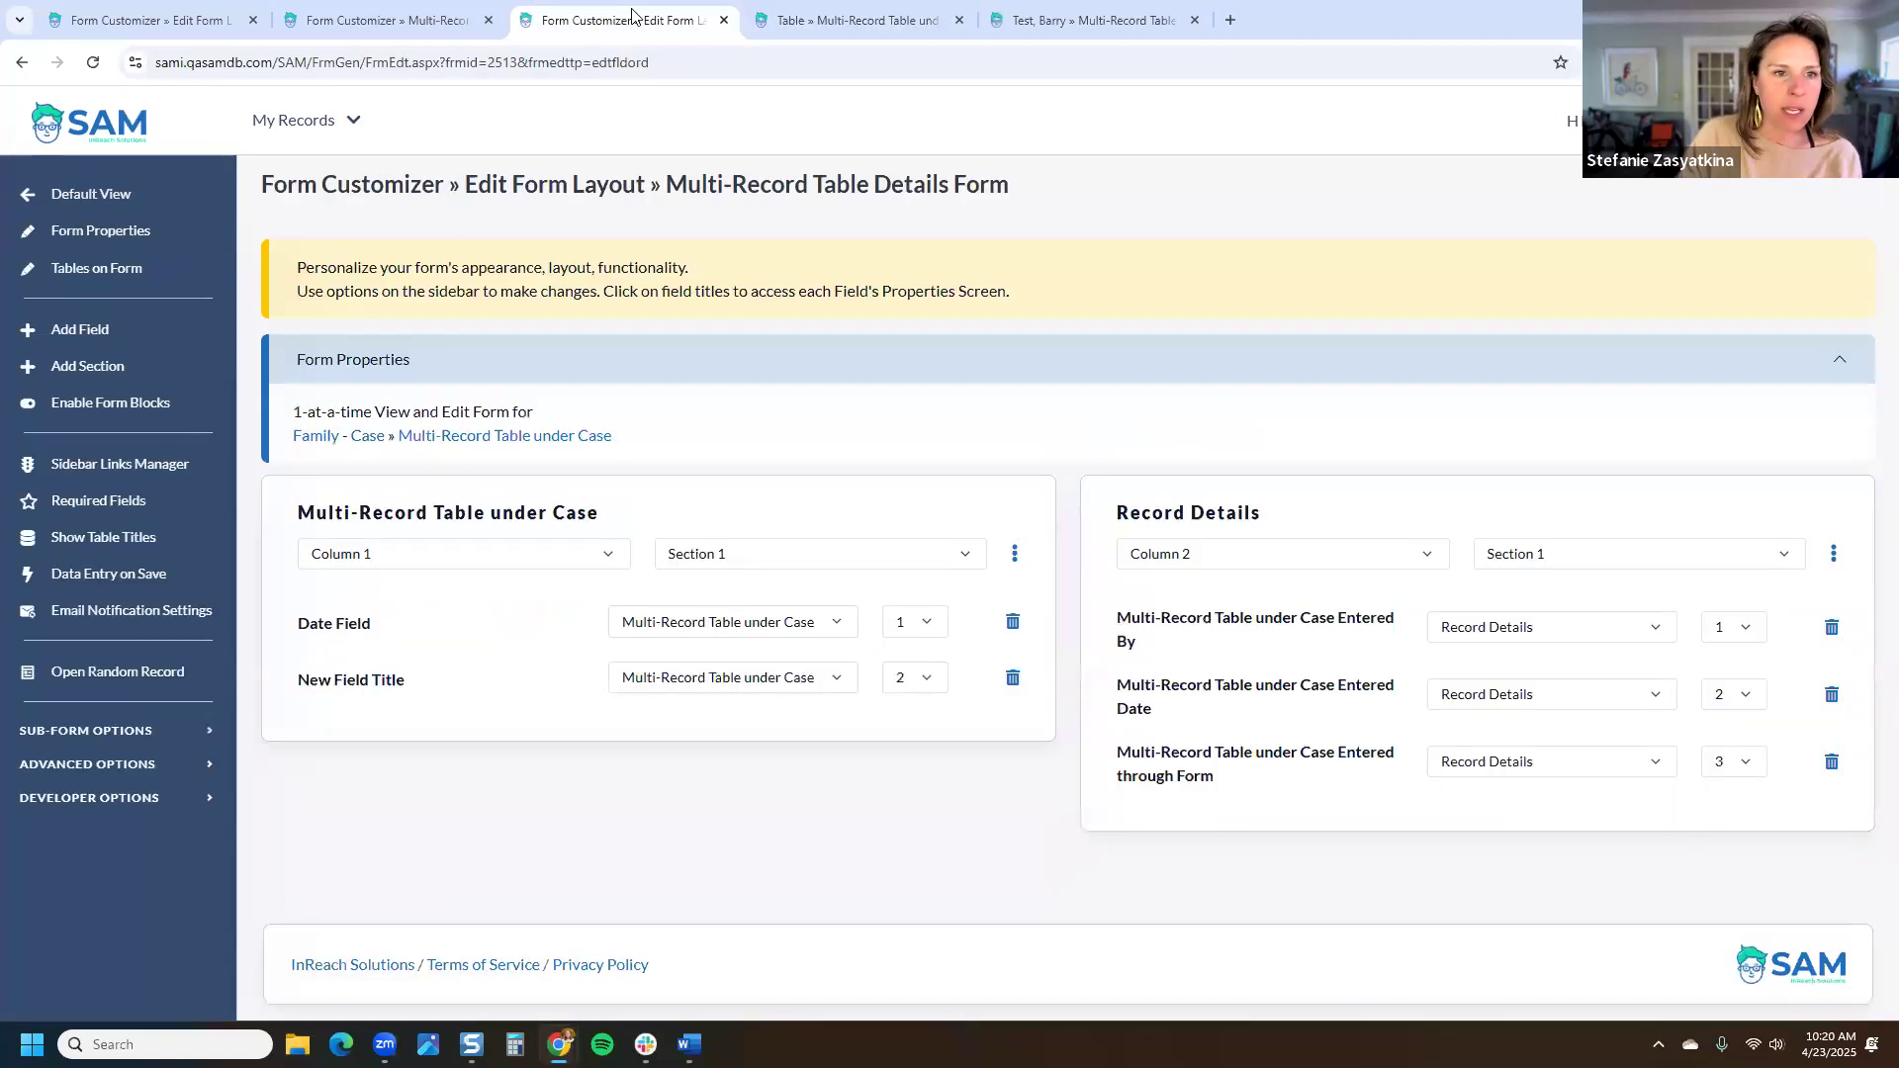
left_click(89, 330)
left_click(629, 348)
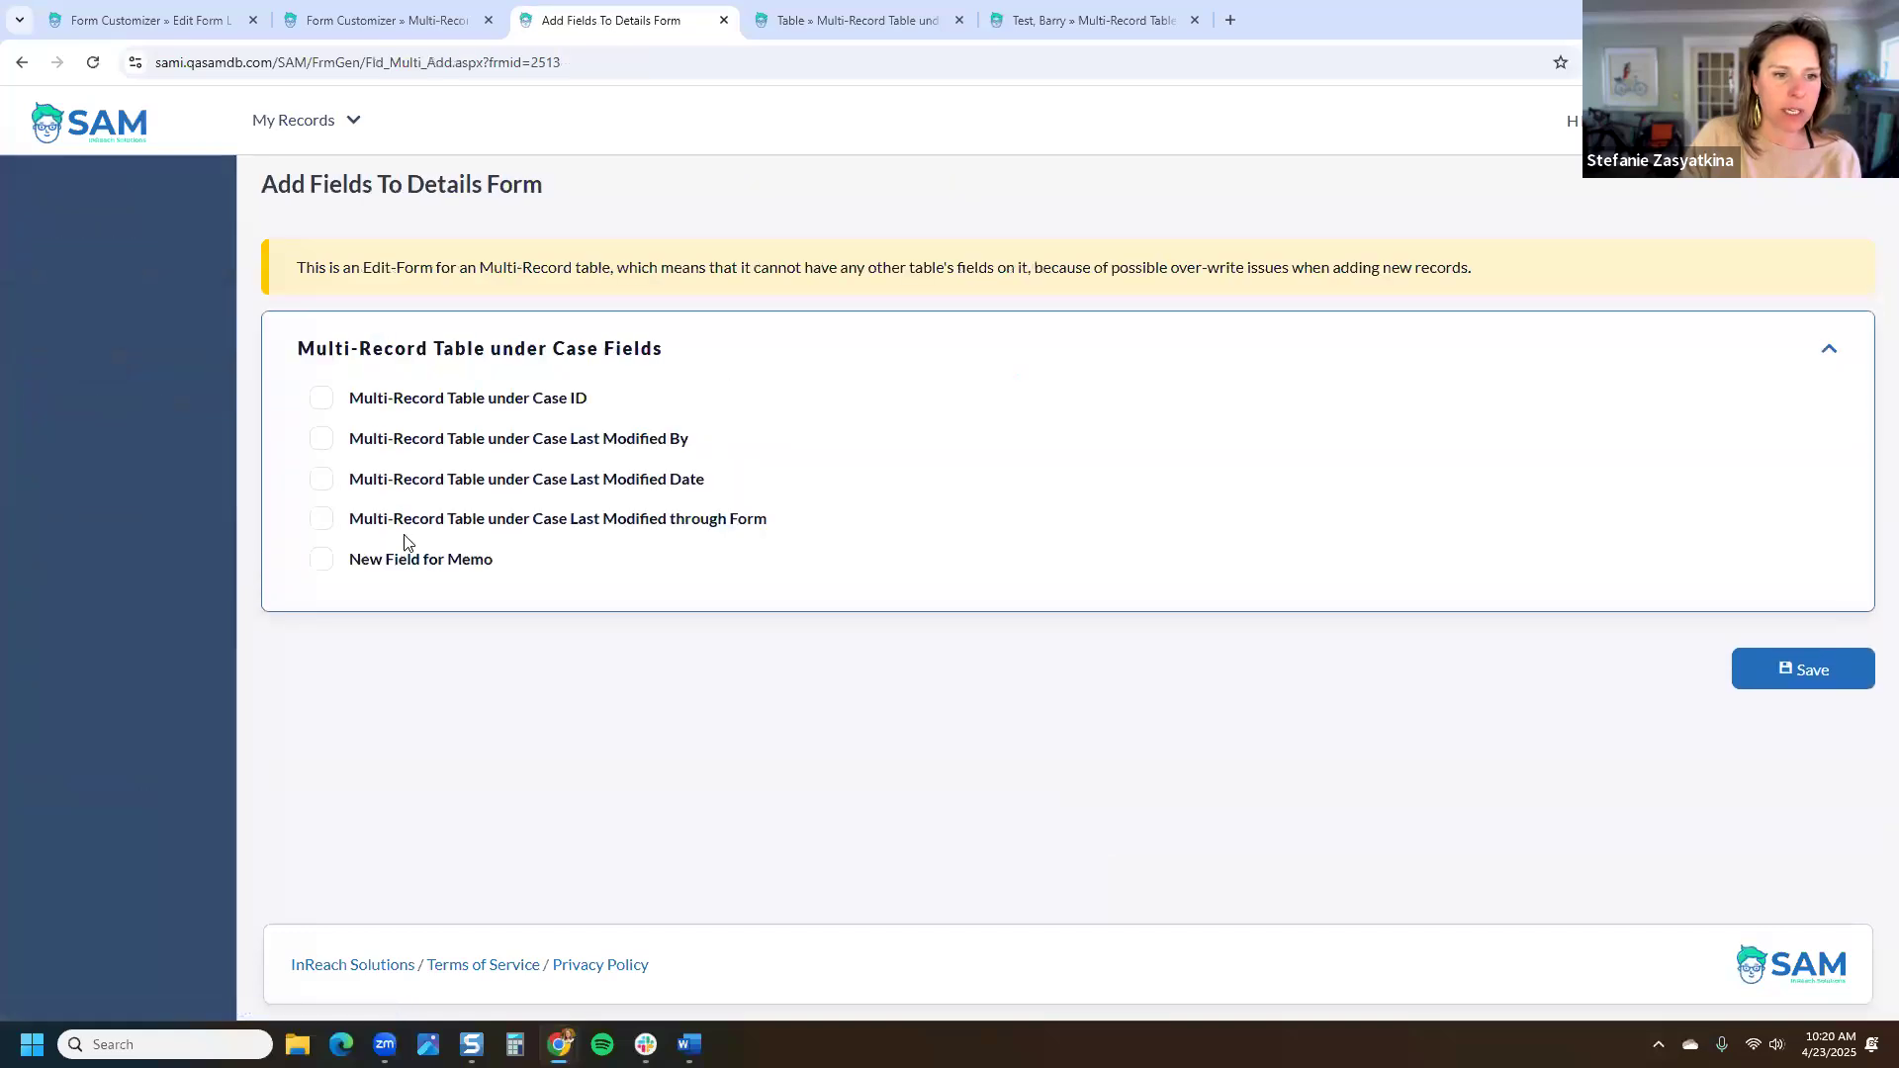
left_click(321, 559)
left_click(1780, 669)
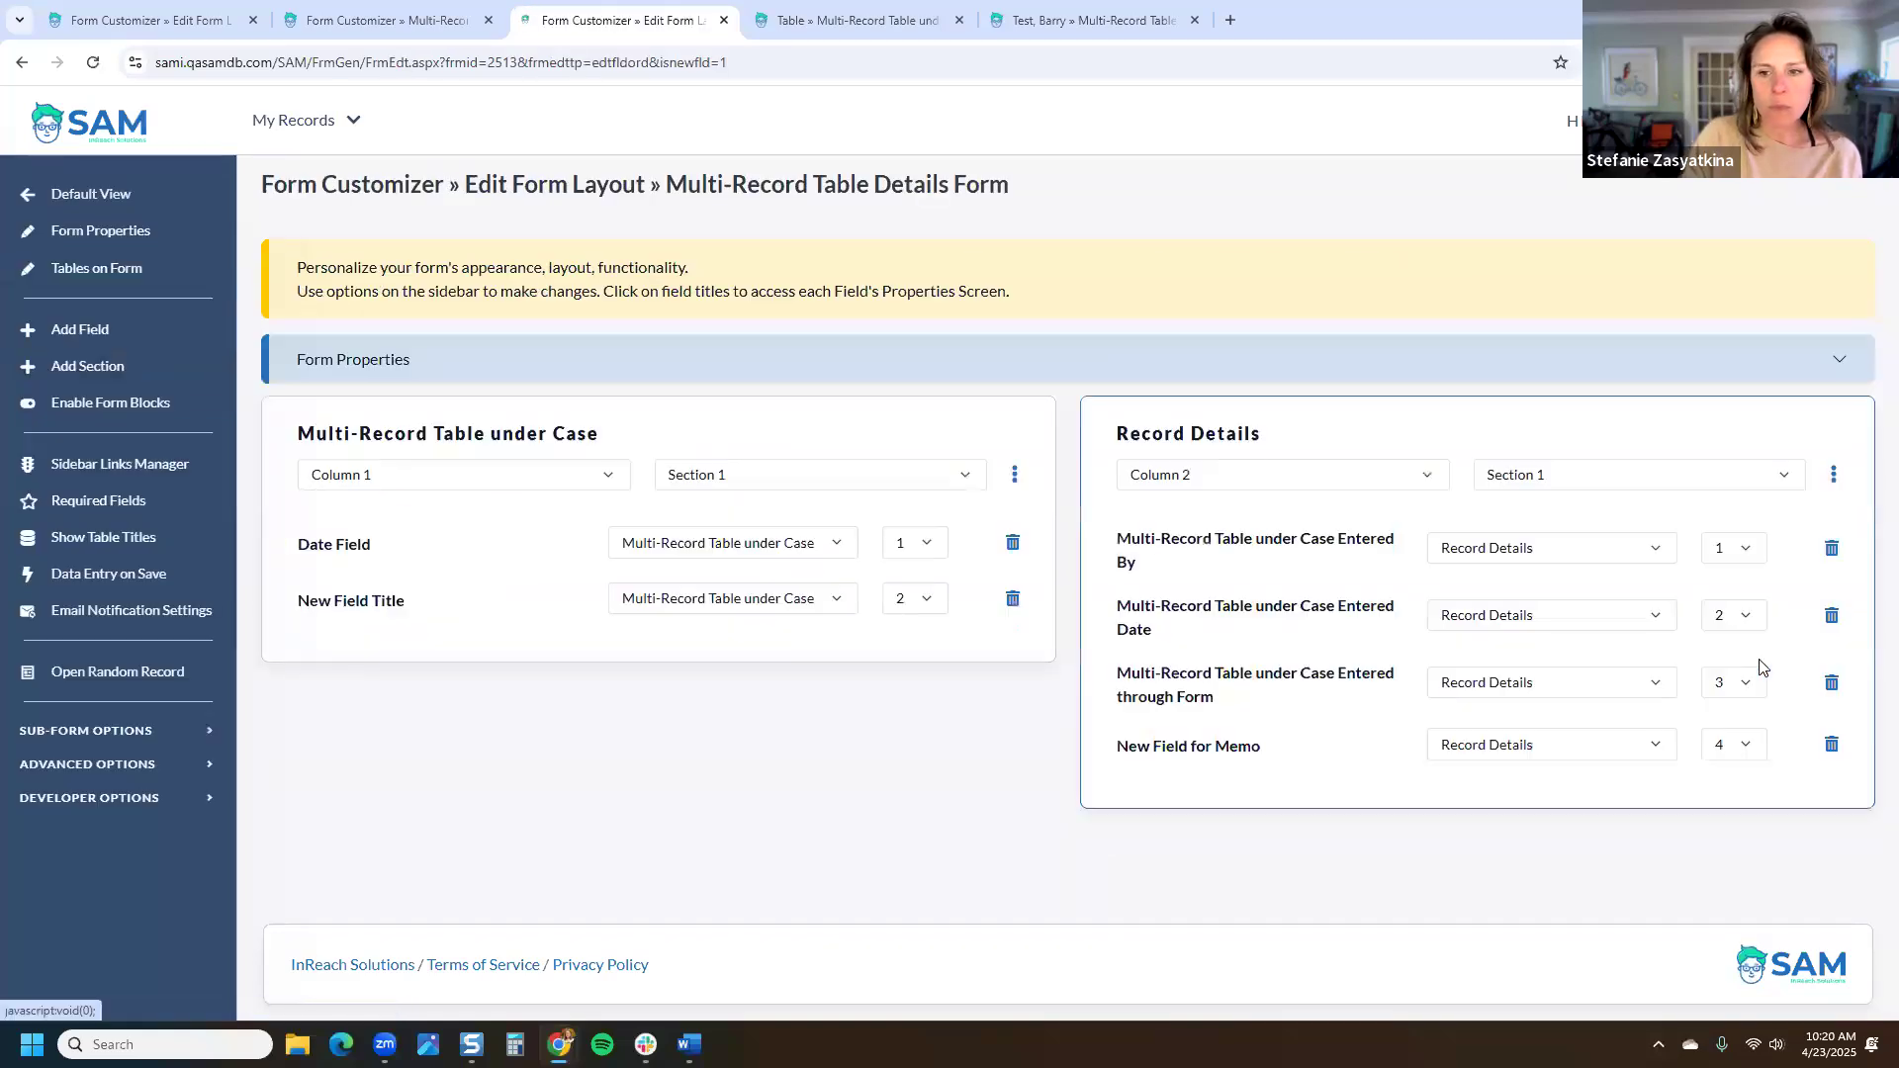
Step: Review the Details Form's properties summary, then return to the container form's page
left_click_drag(1010, 185, 876, 191)
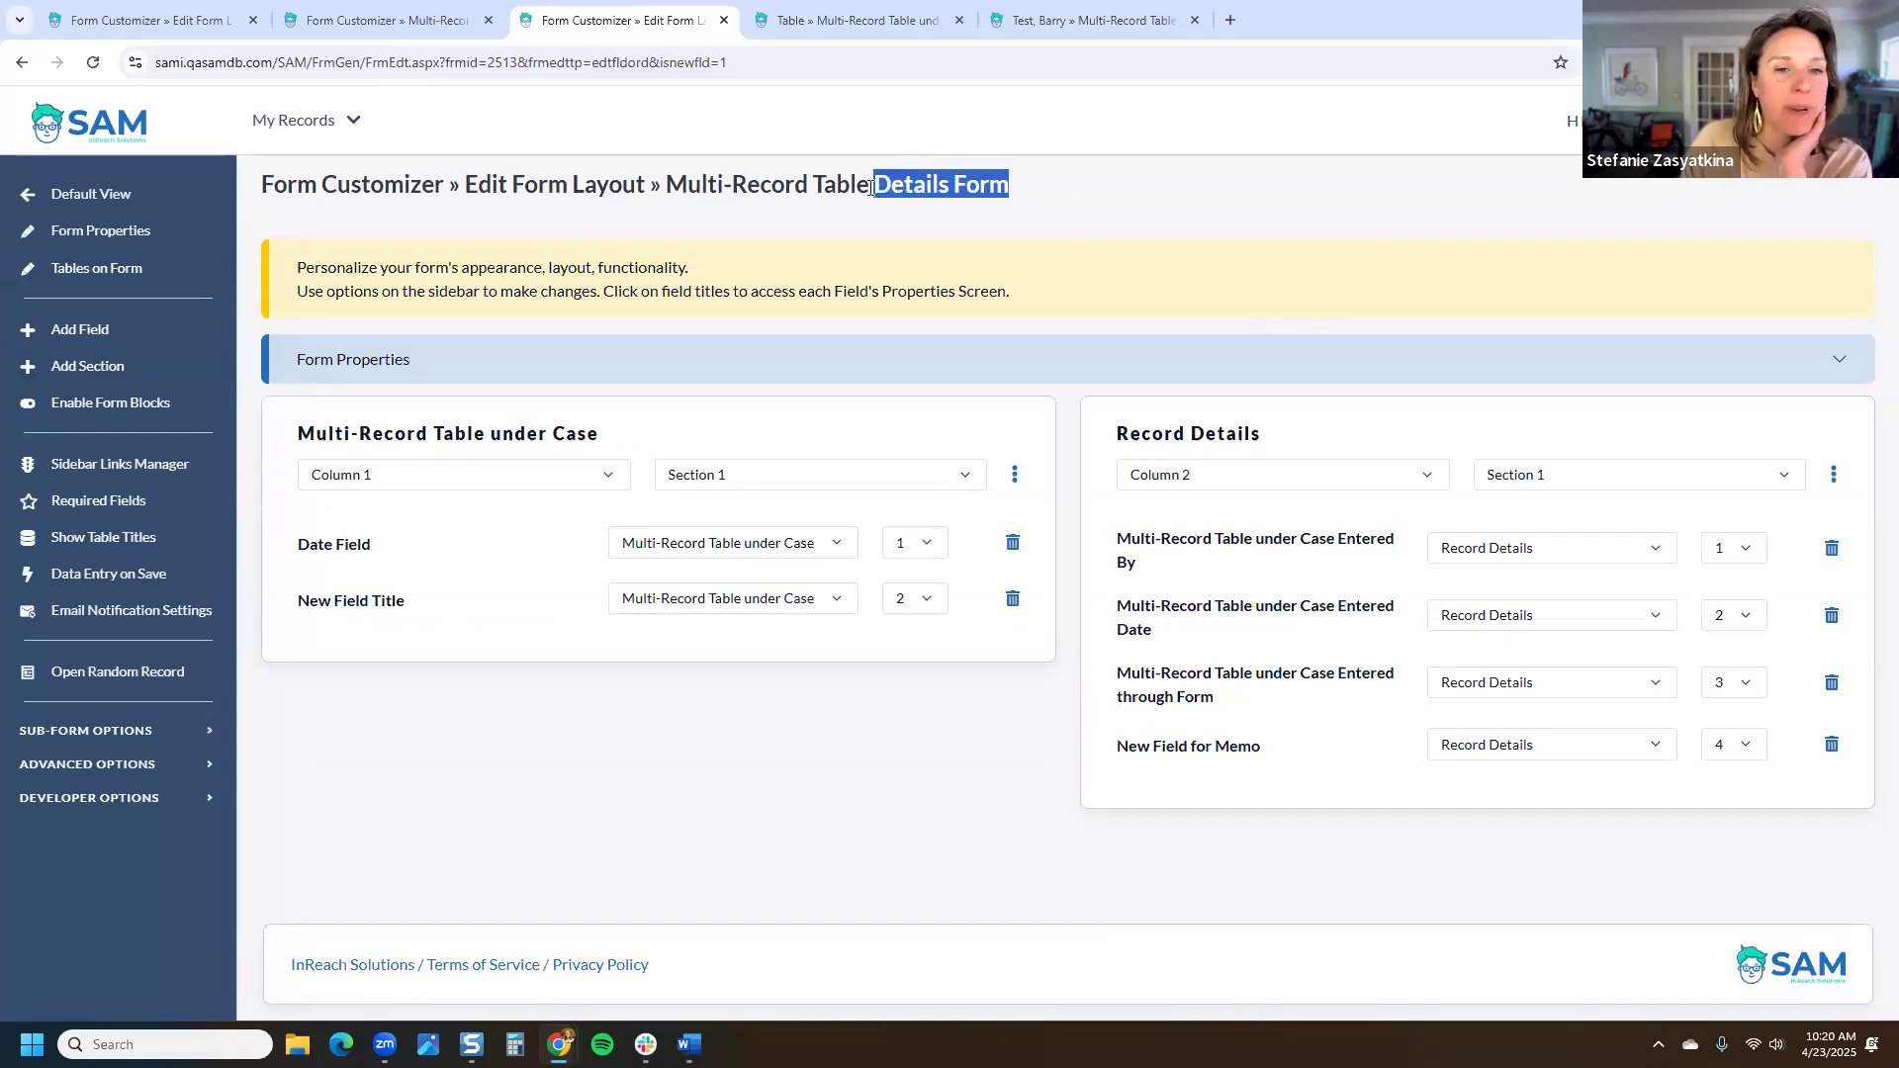
left_click(797, 358)
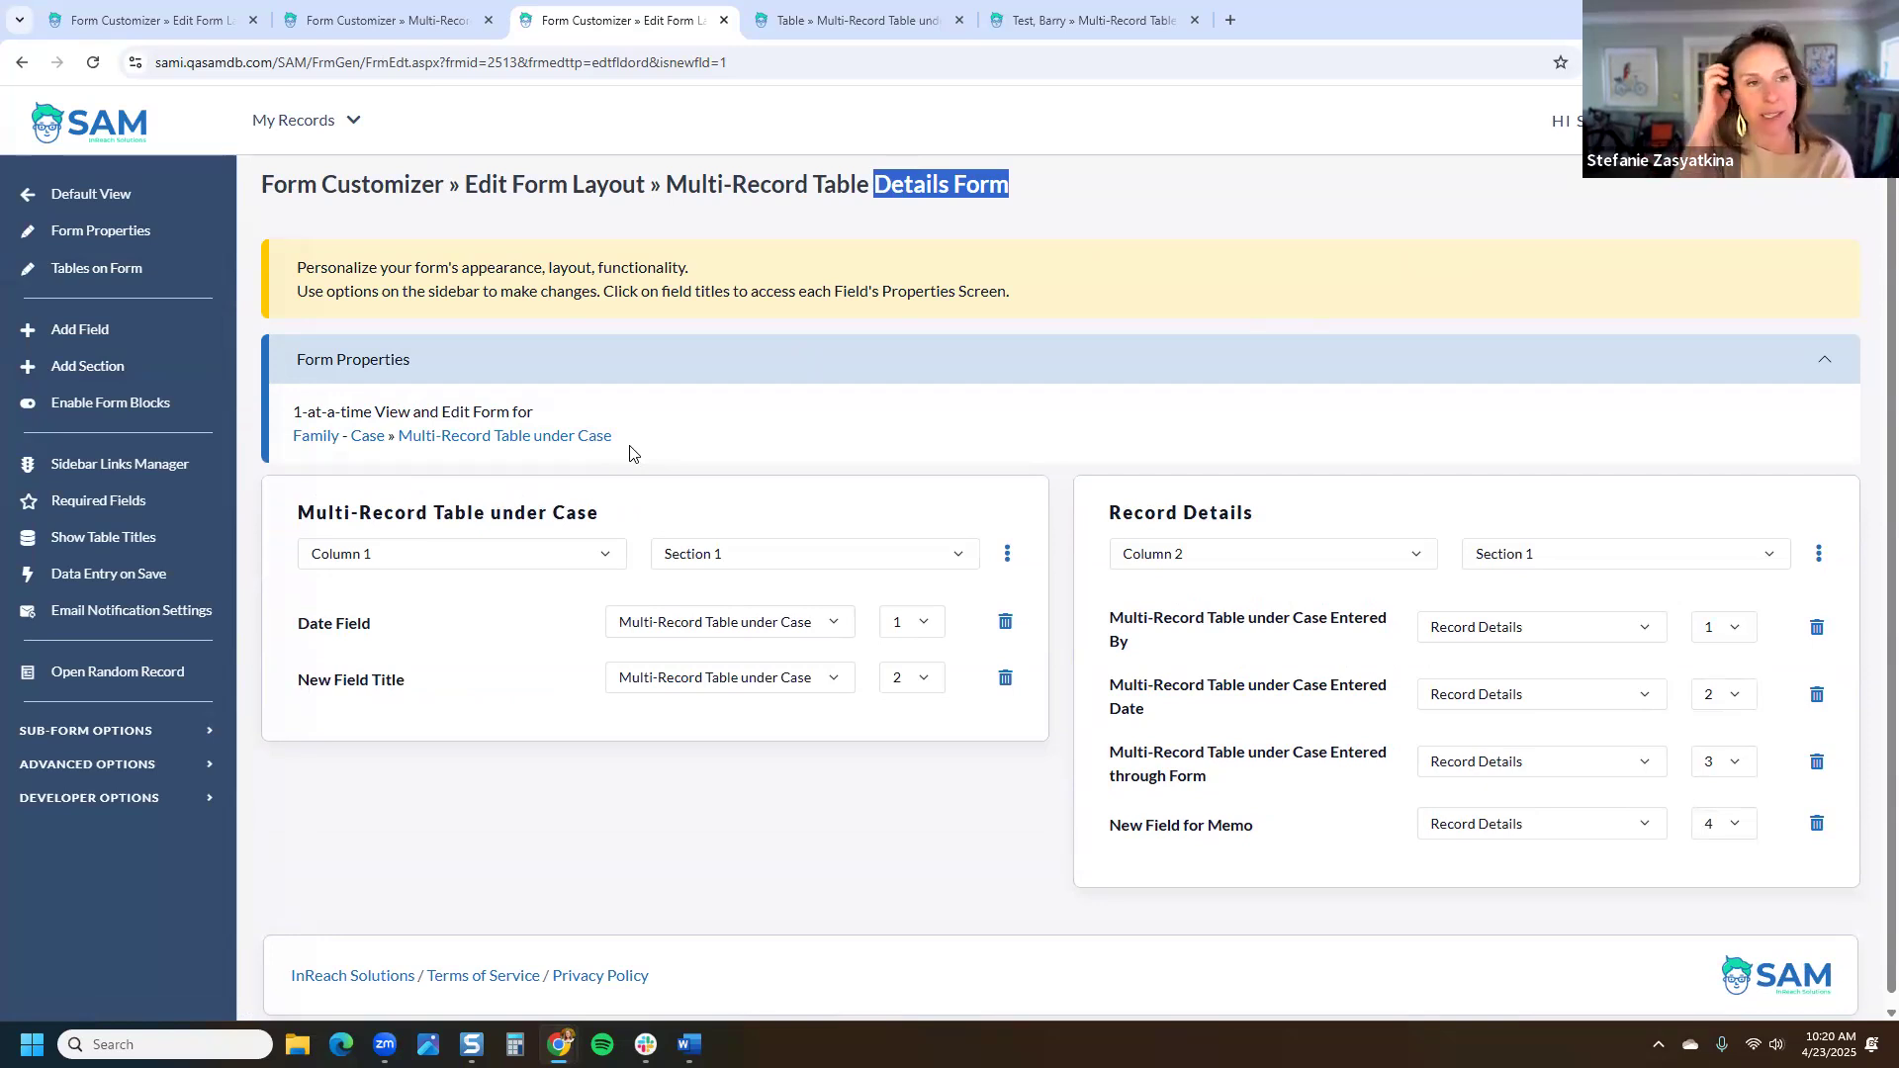
left_click(415, 20)
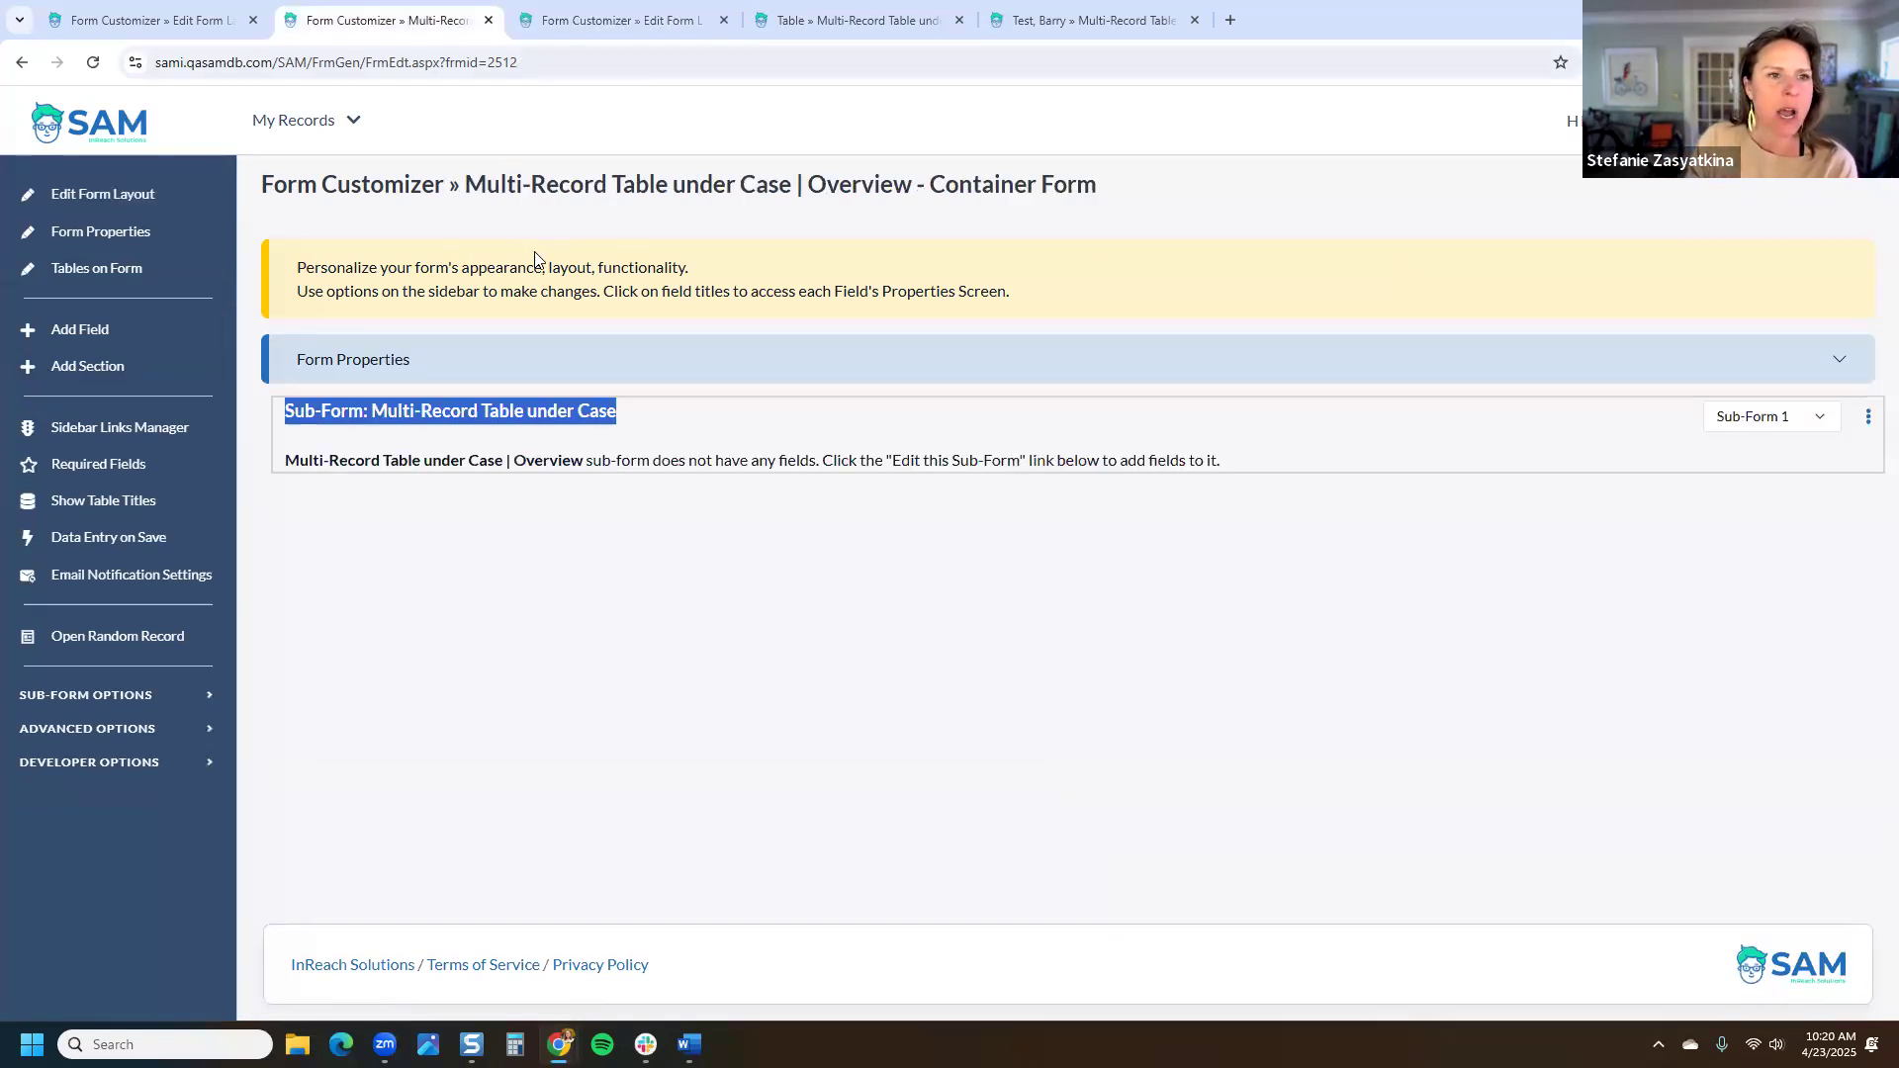
Step: In the Overview sub-form's properties, set the Details link form to Multi-Record Table Details Form
left_click_drag(1131, 188, 465, 184)
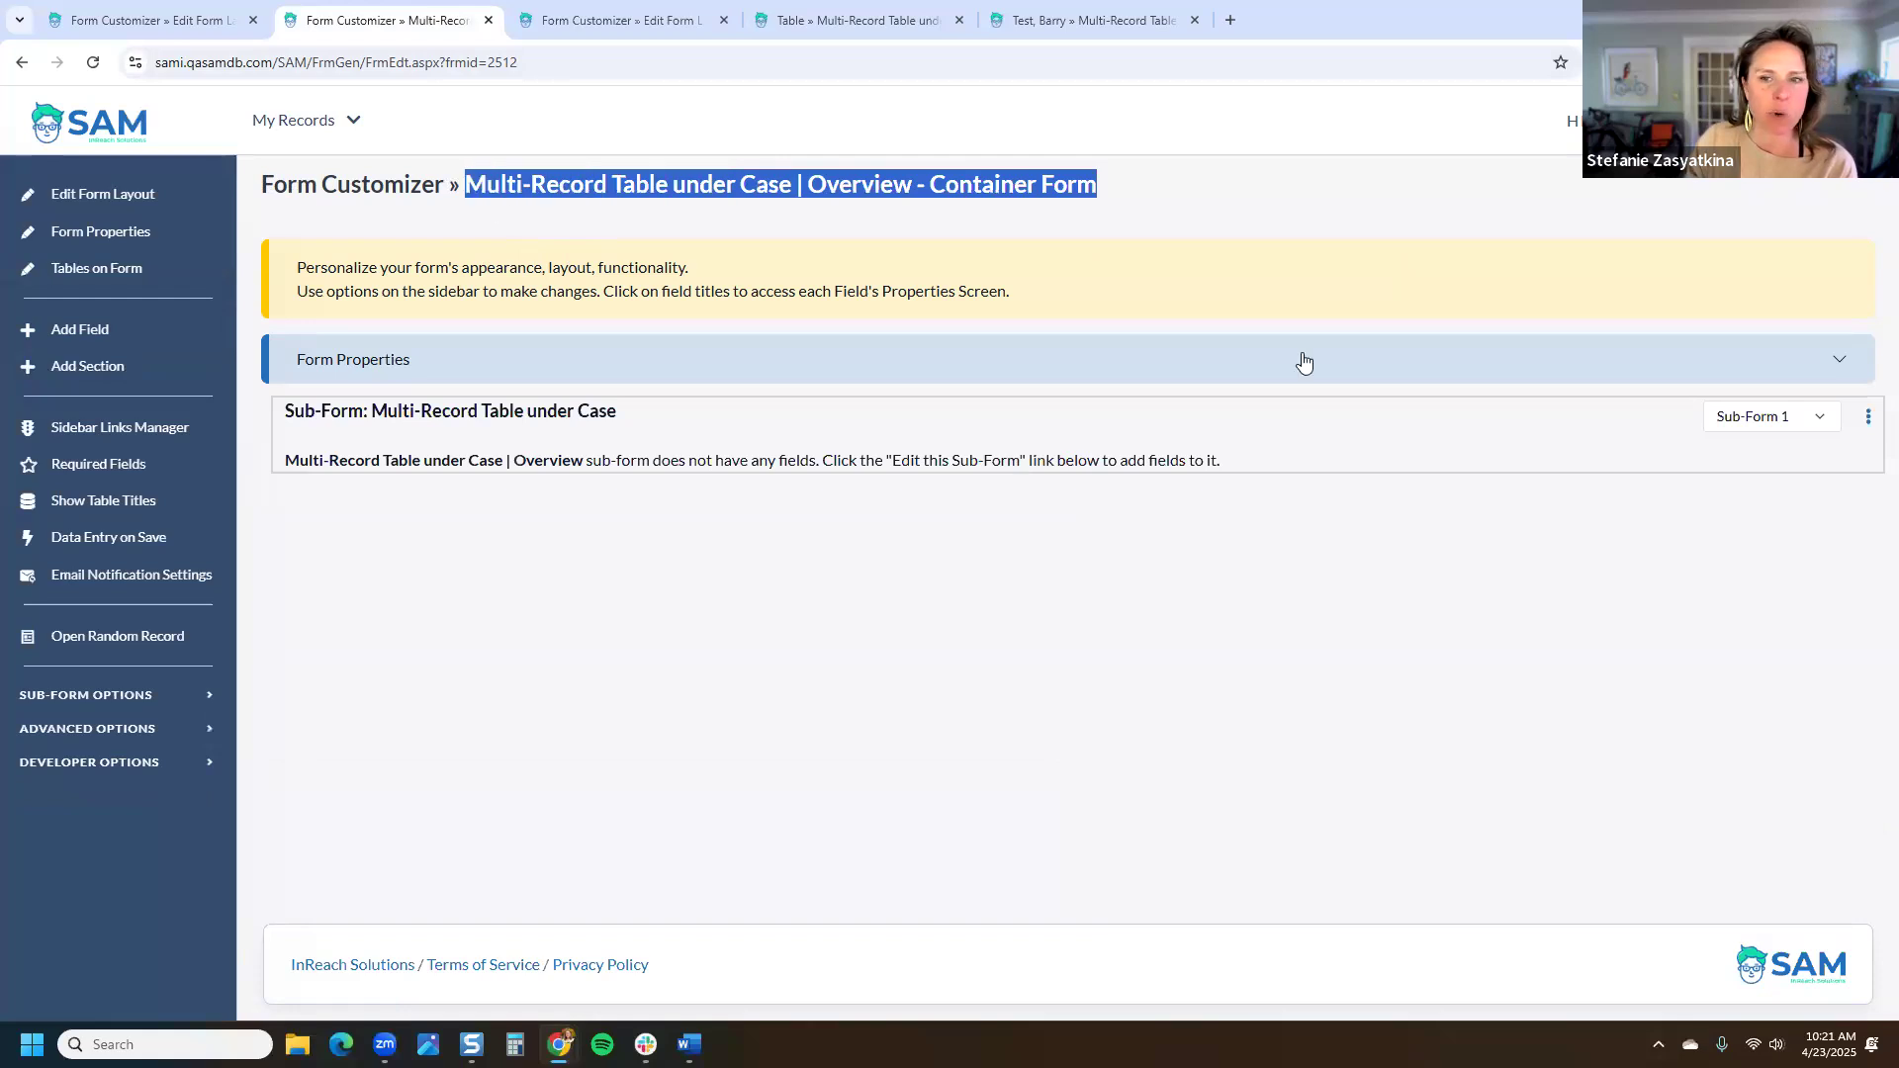
left_click(1867, 416)
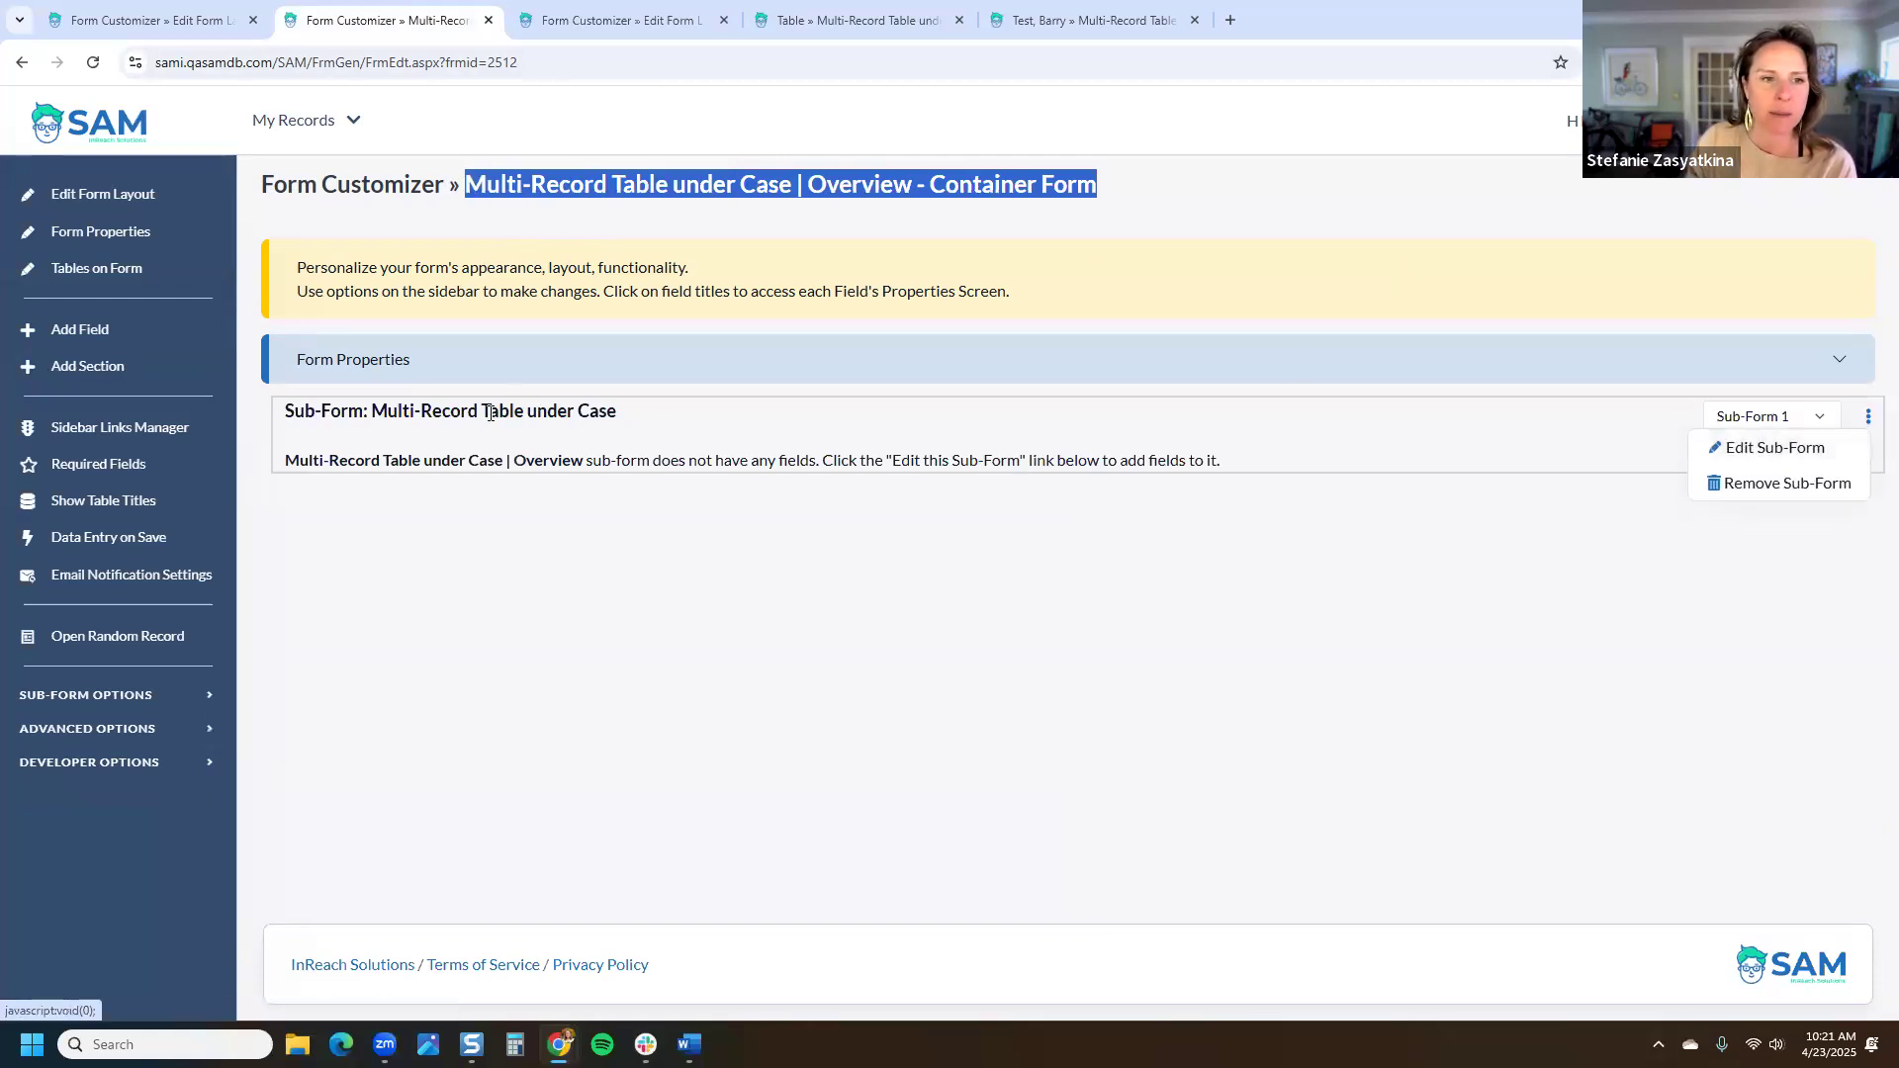
left_click(1764, 450)
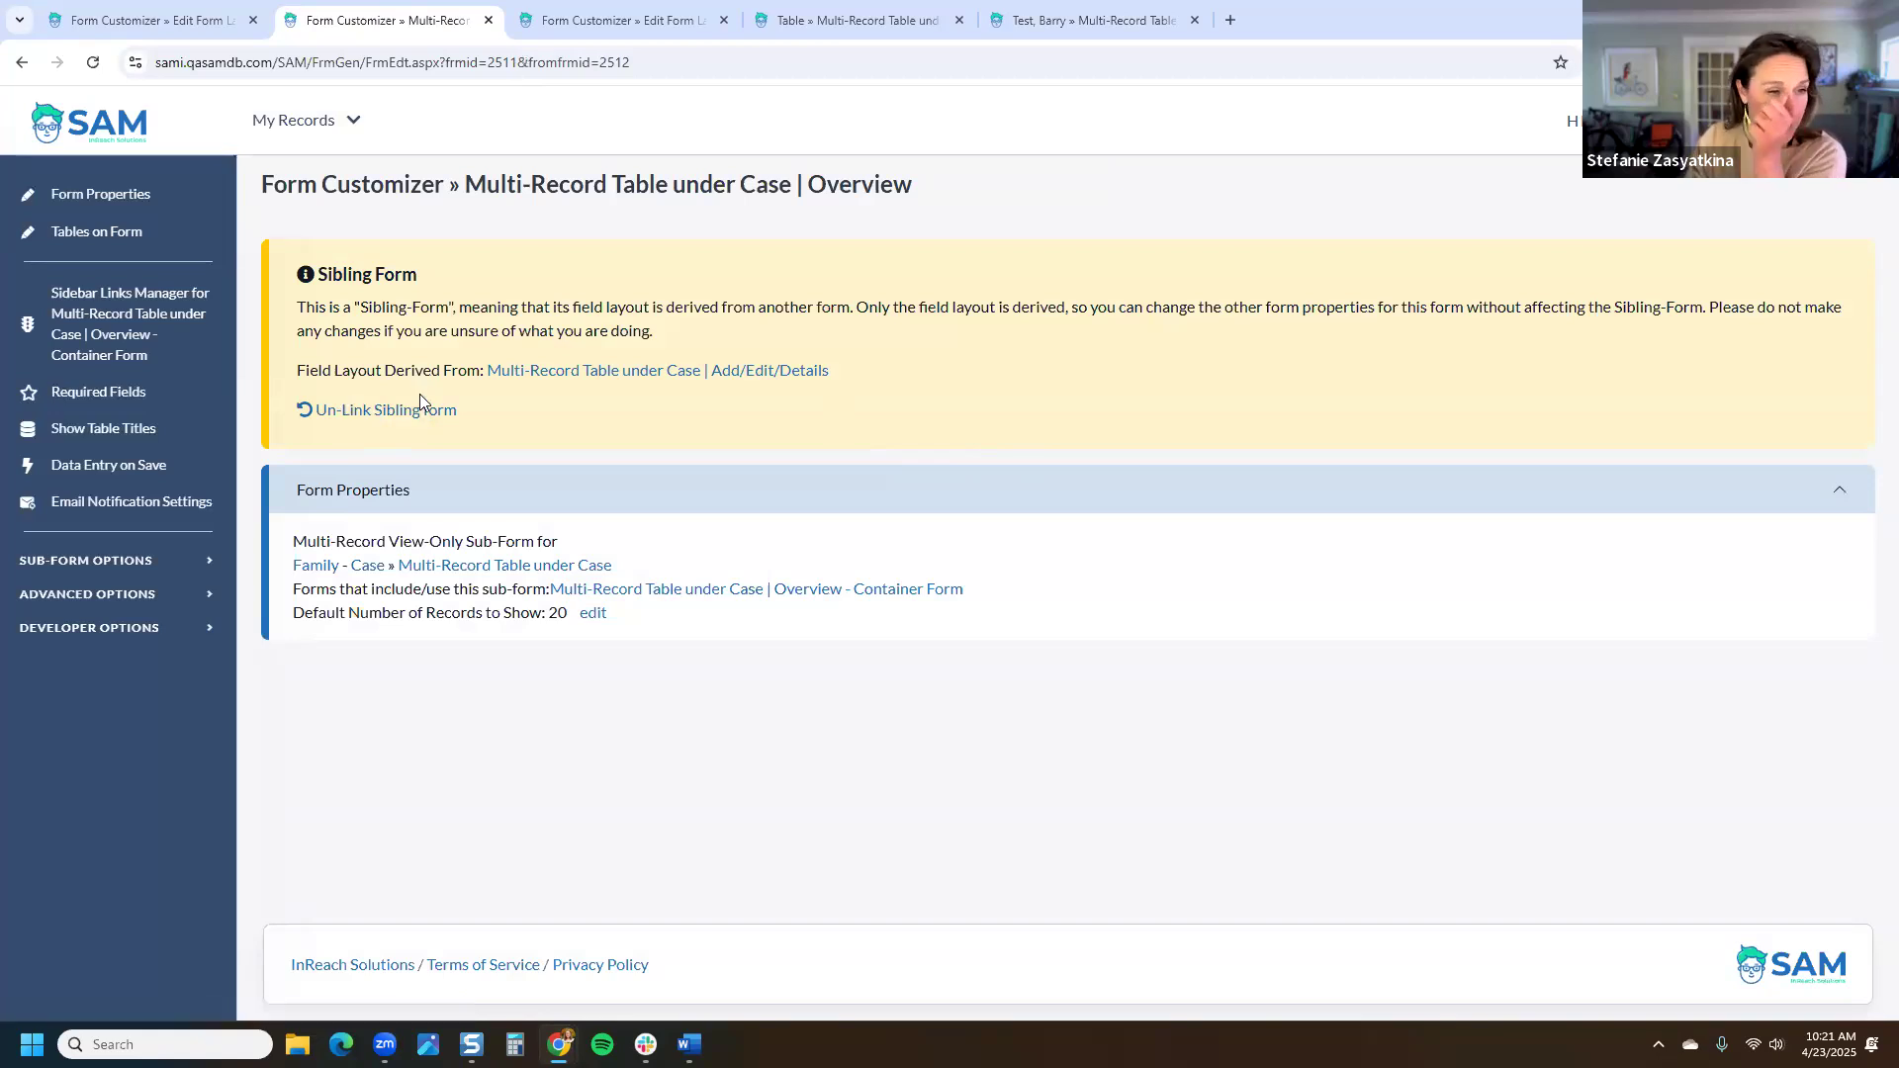
left_click(83, 205)
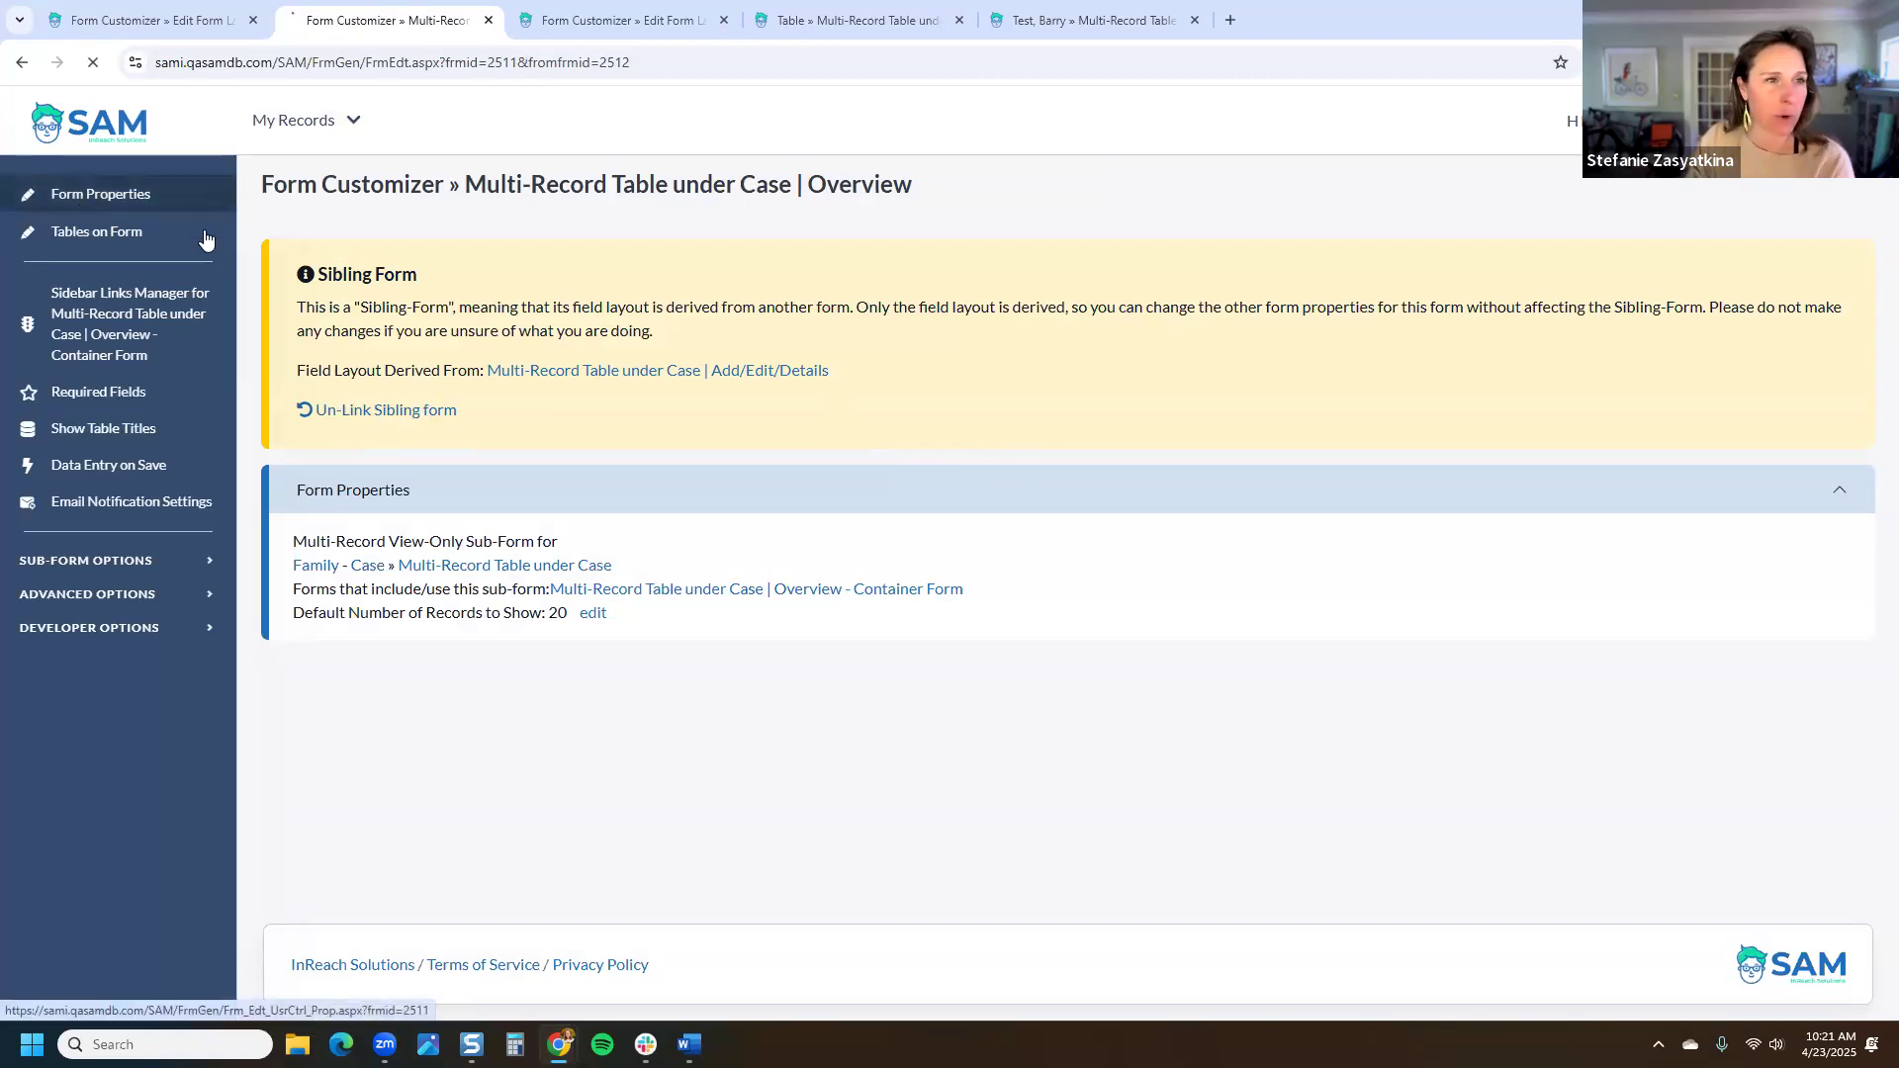
scroll(597, 560, "down", 5)
scroll(600, 556, "down", 4)
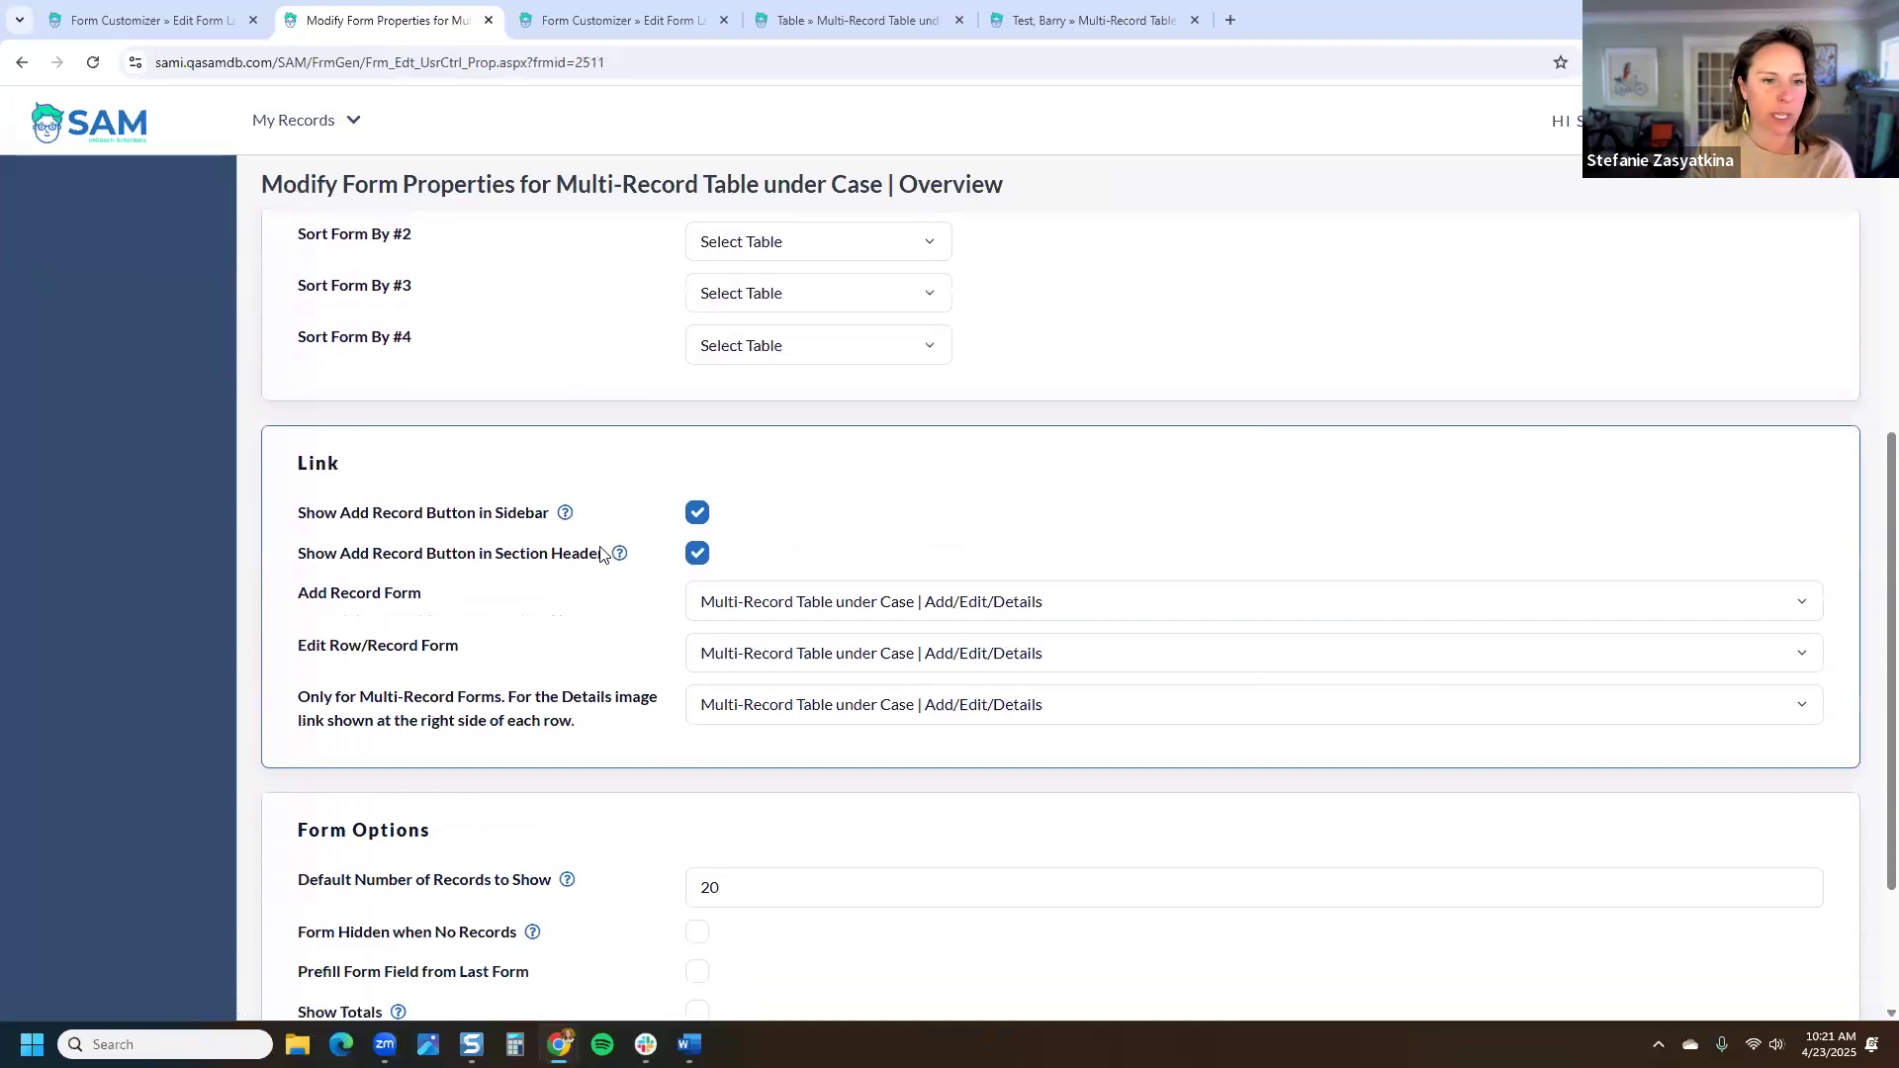
left_click_drag(623, 505, 300, 487)
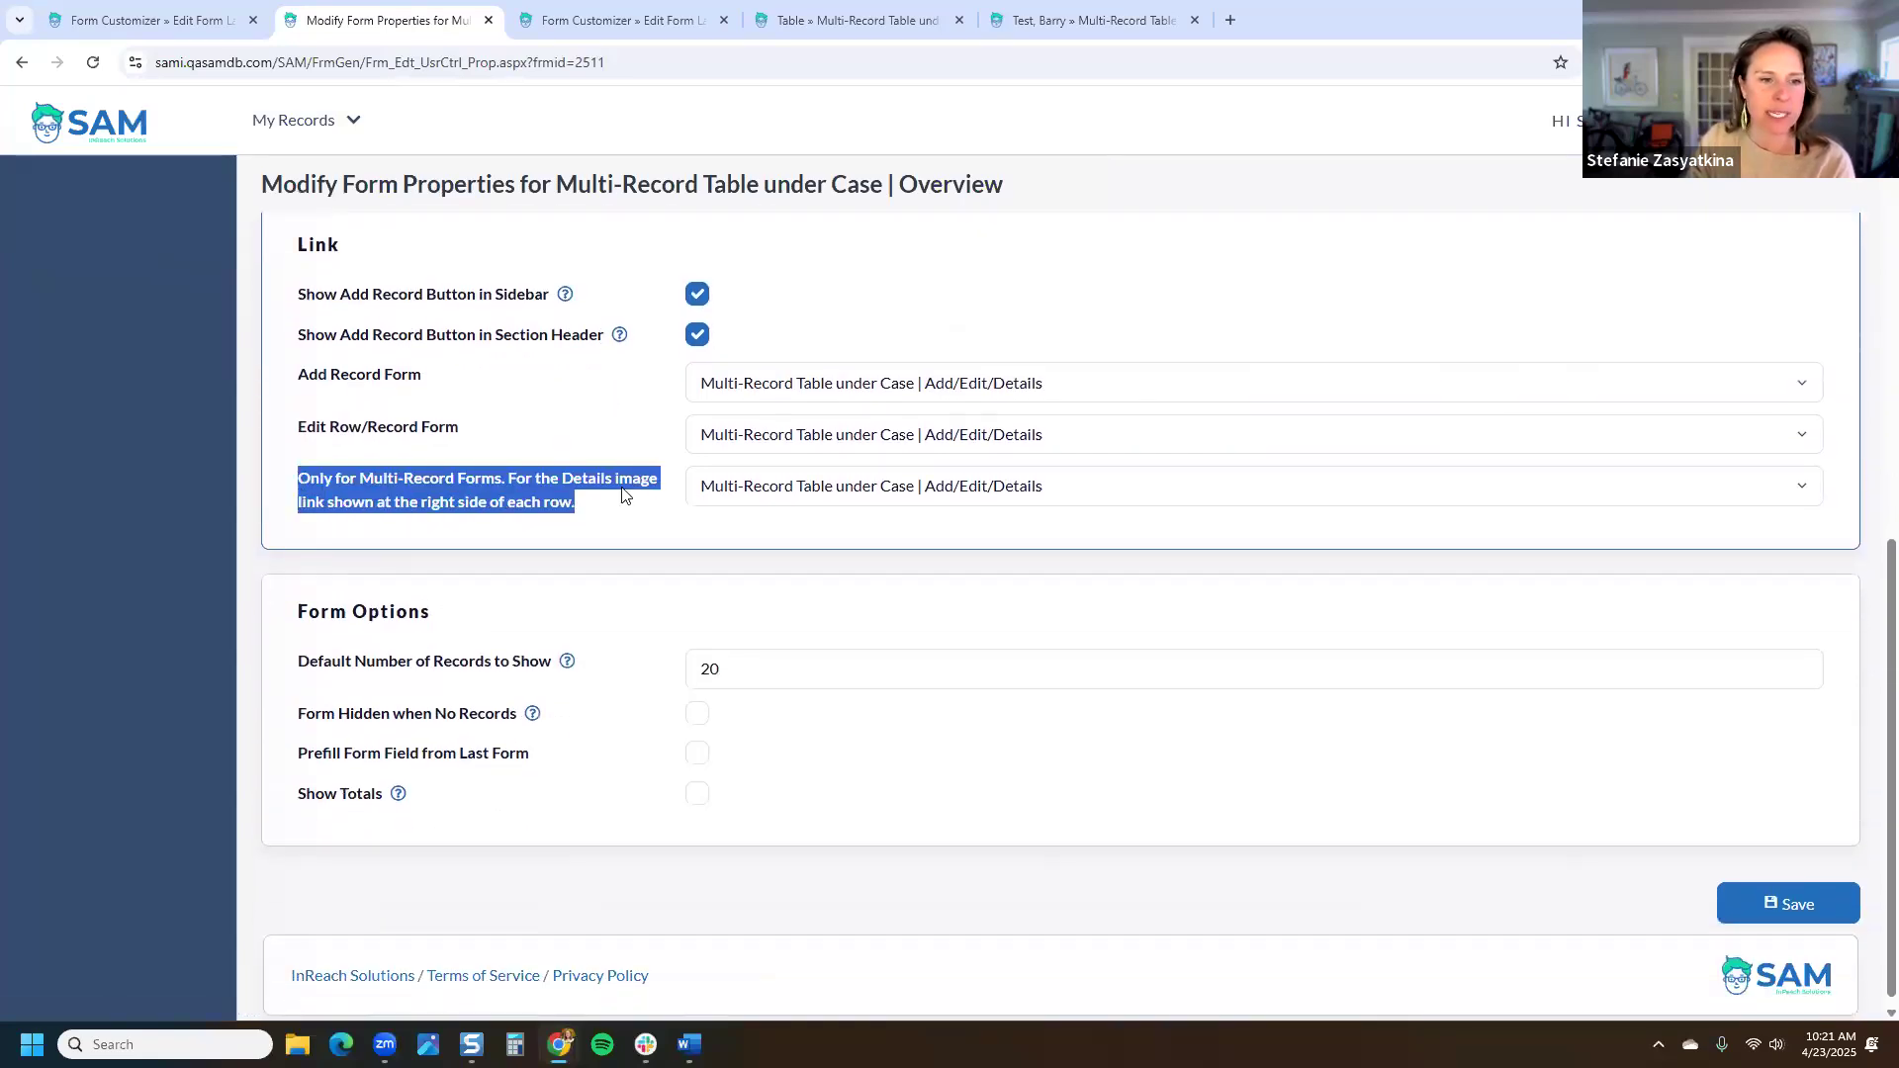
left_click(791, 485)
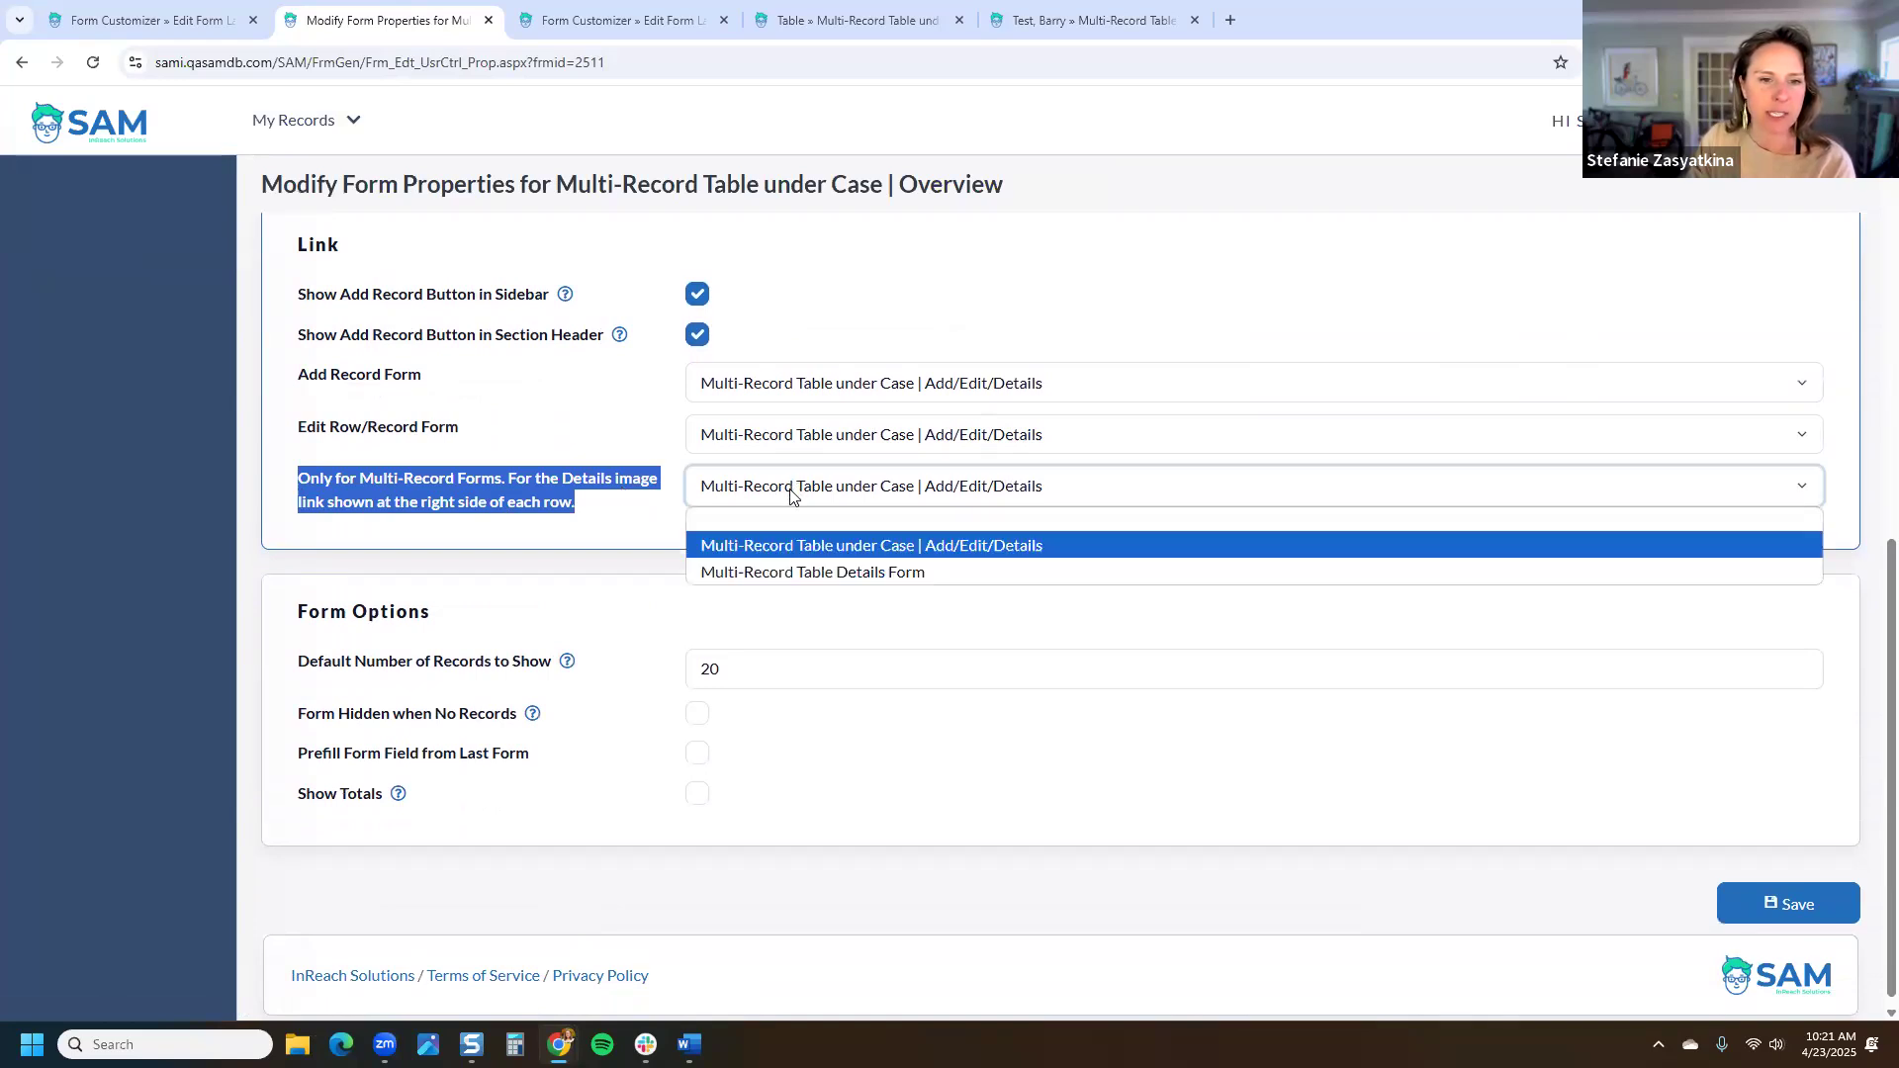
left_click(801, 573)
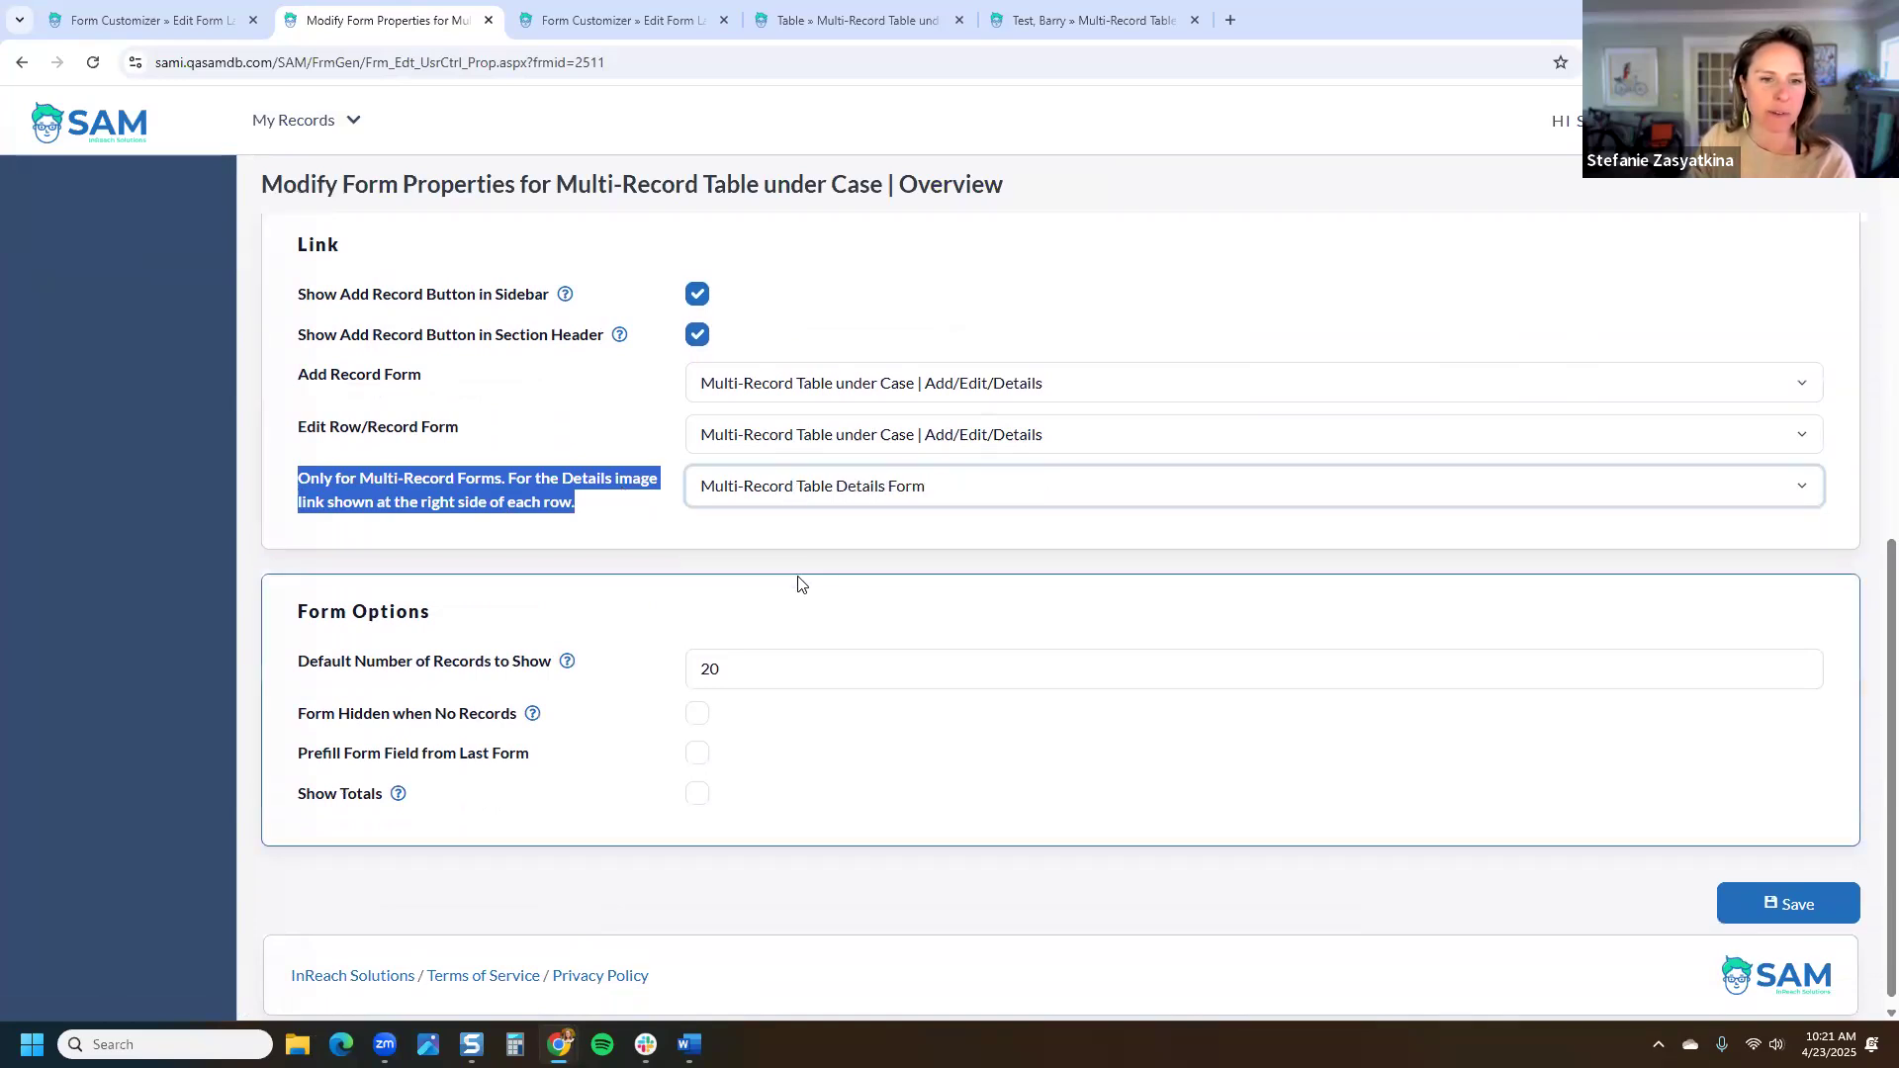
left_click(1845, 917)
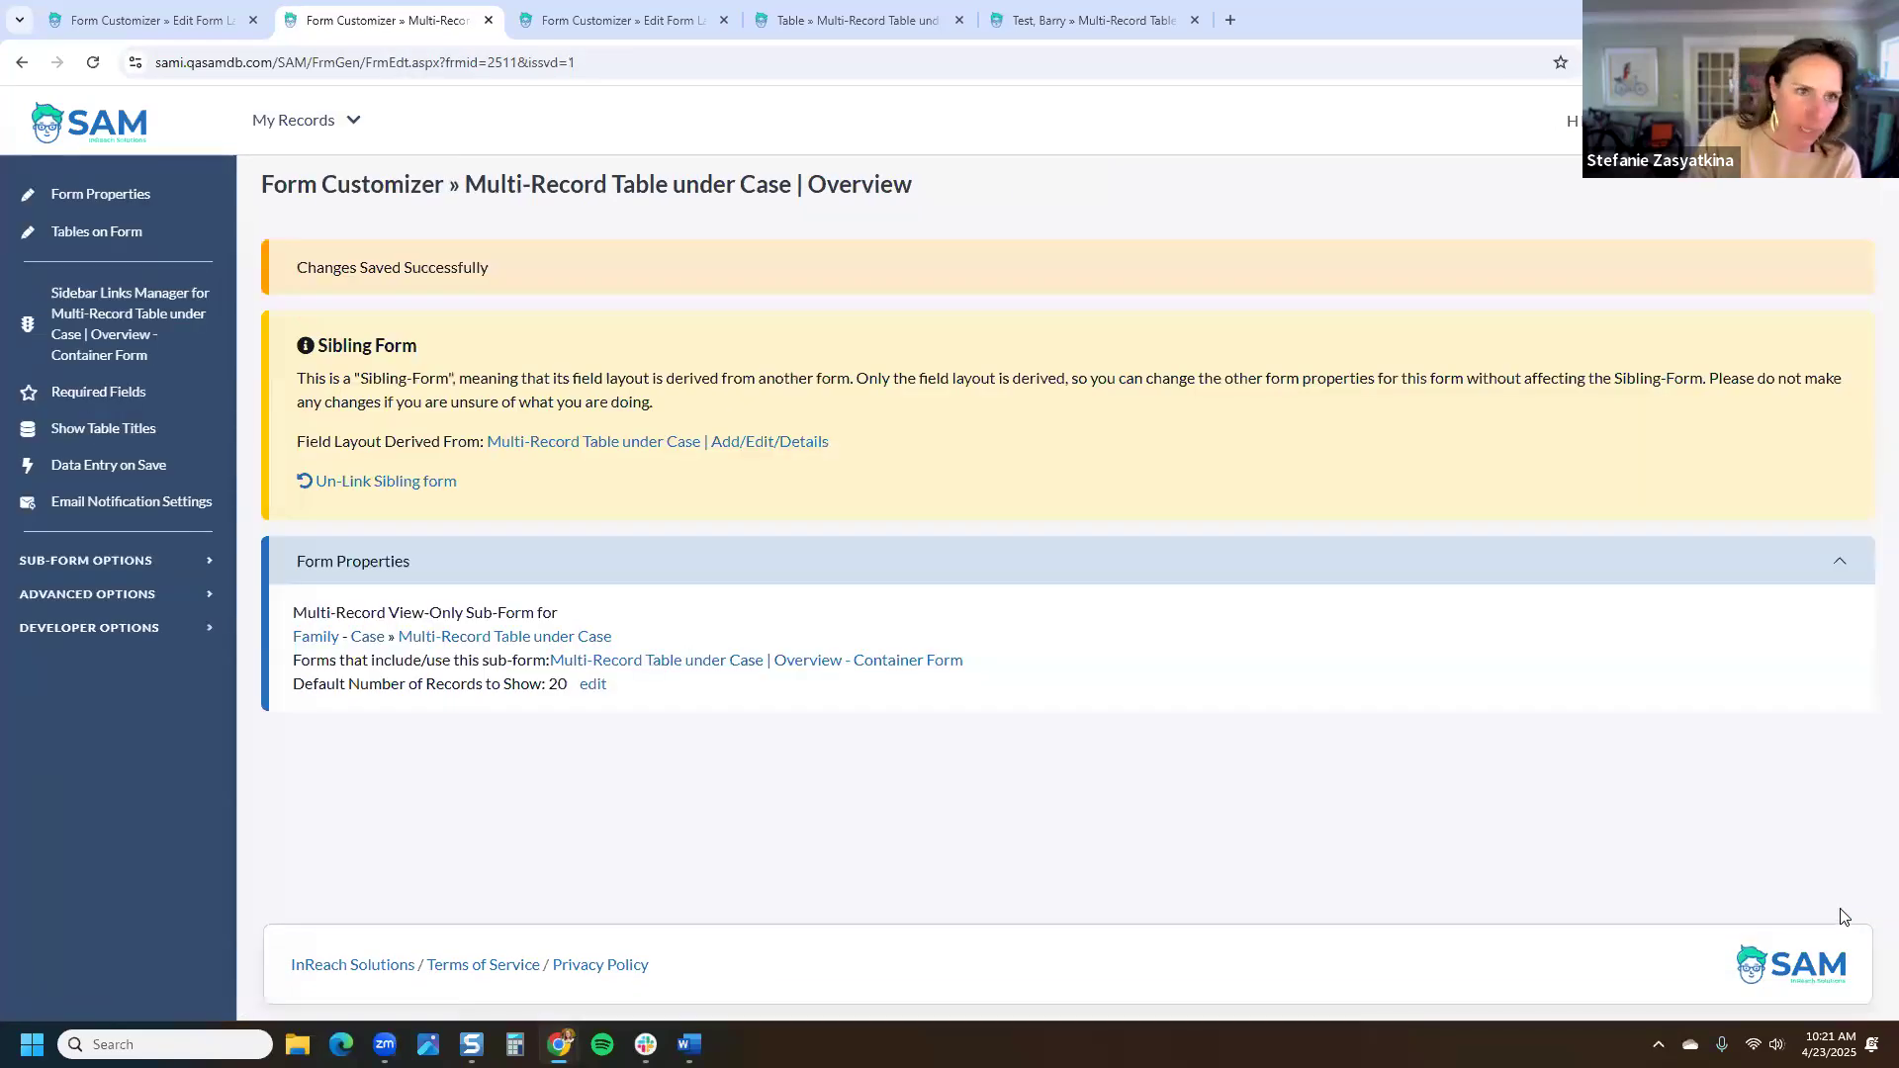
Step: On the test family's cover page, view the New MR Container Form page and return
left_click(1132, 19)
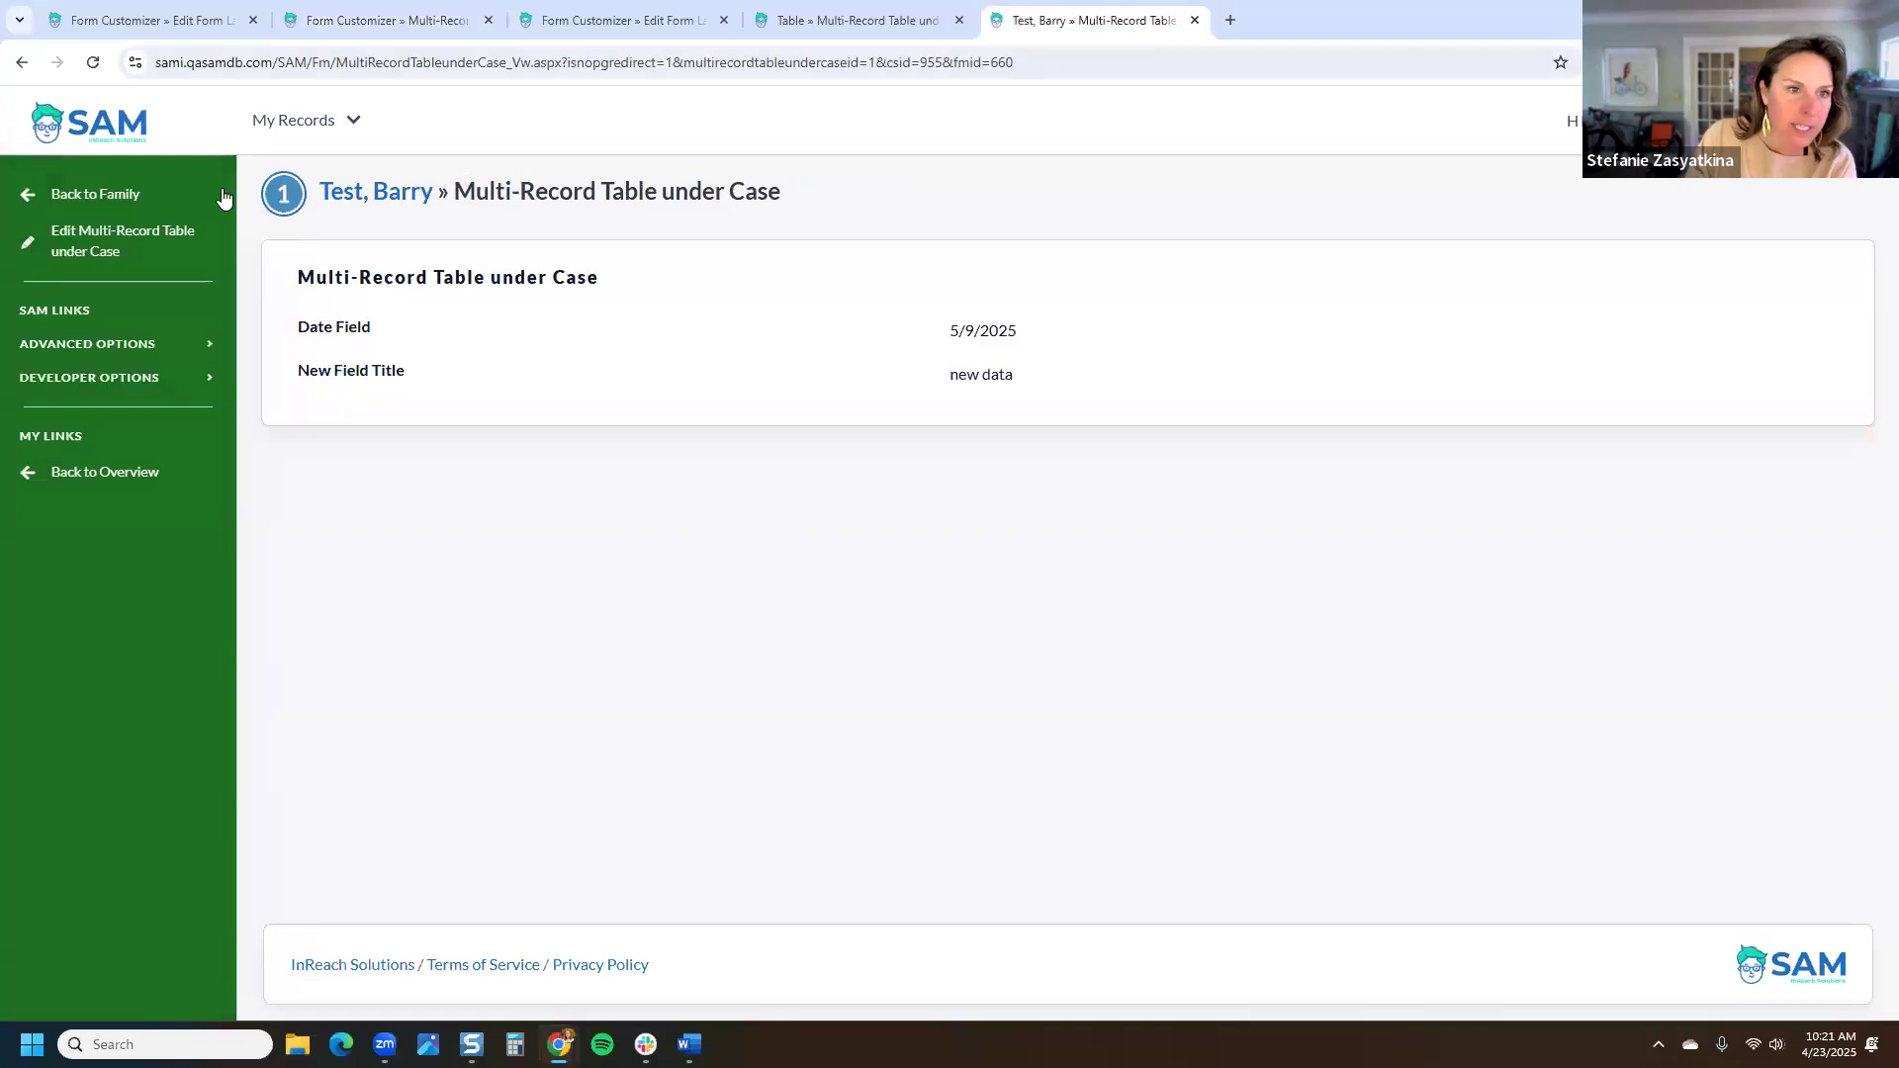
left_click(388, 194)
scroll(114, 692, "down", 10)
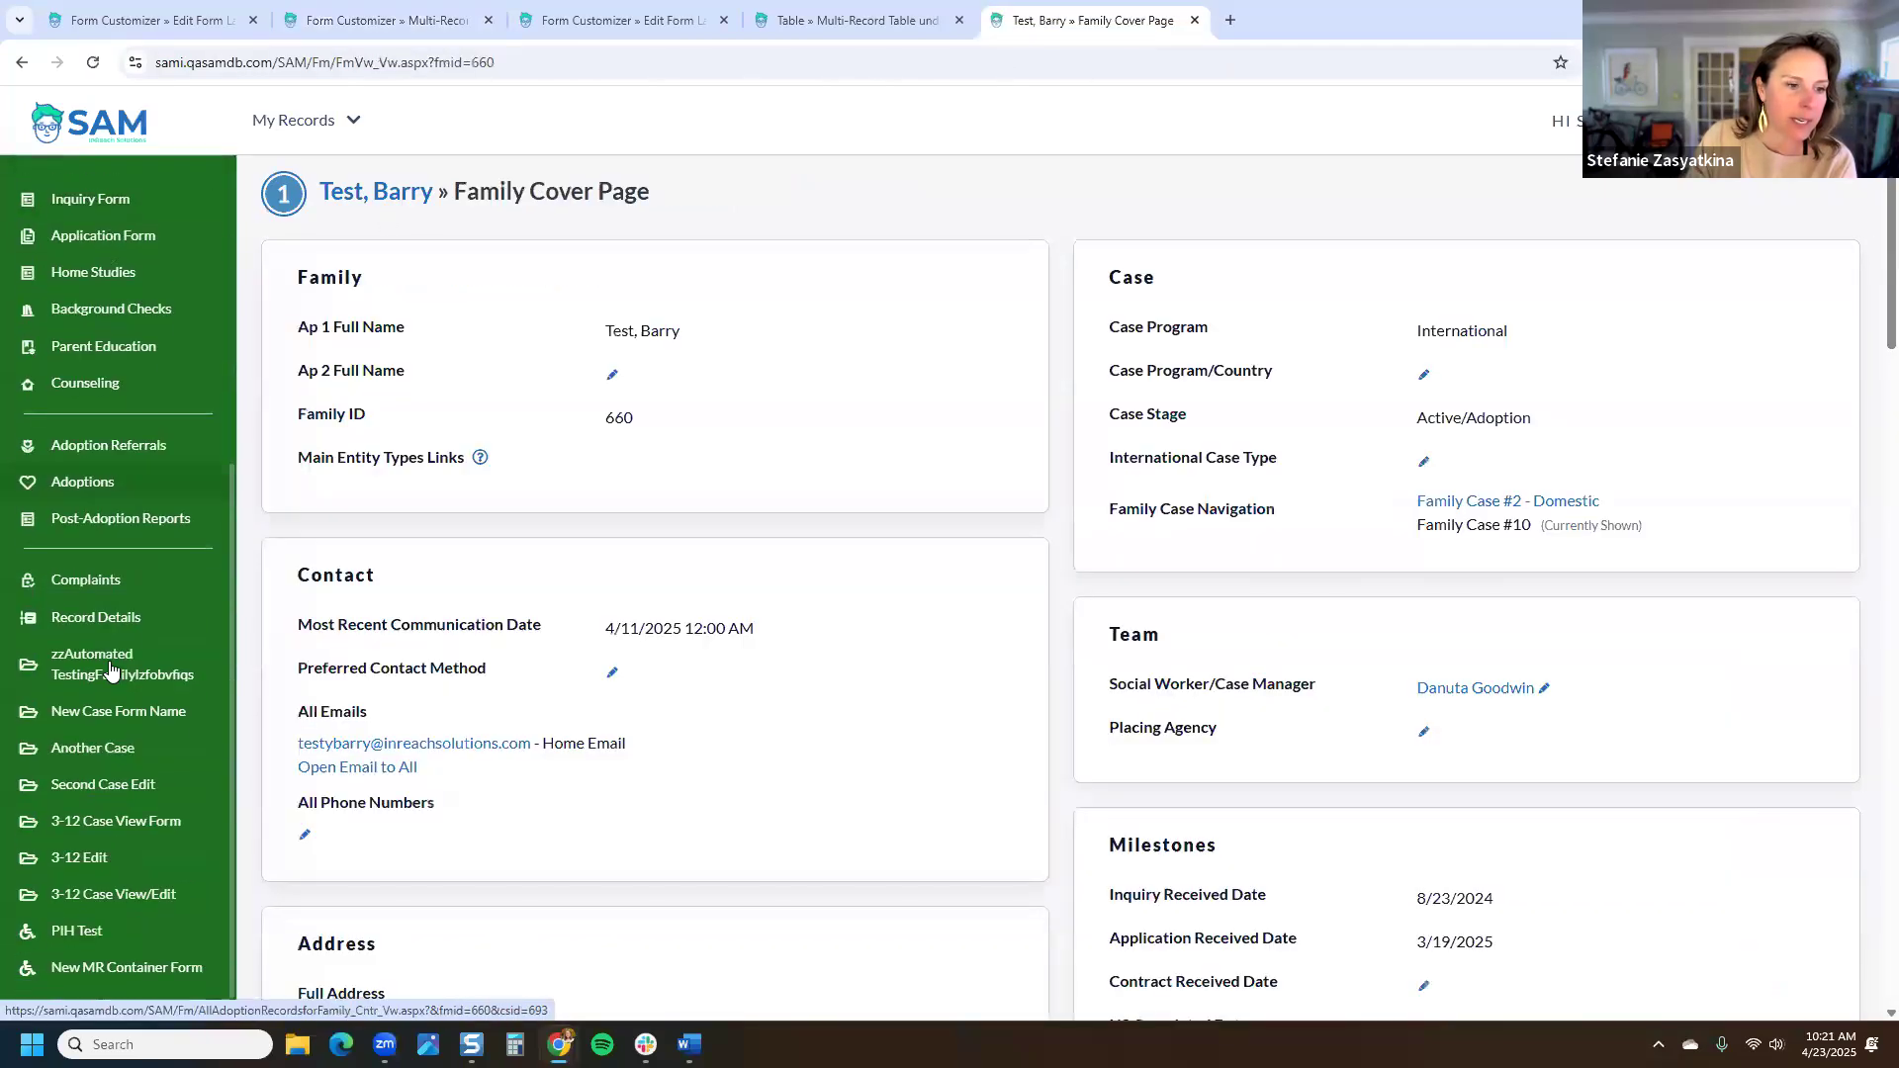
left_click(156, 934)
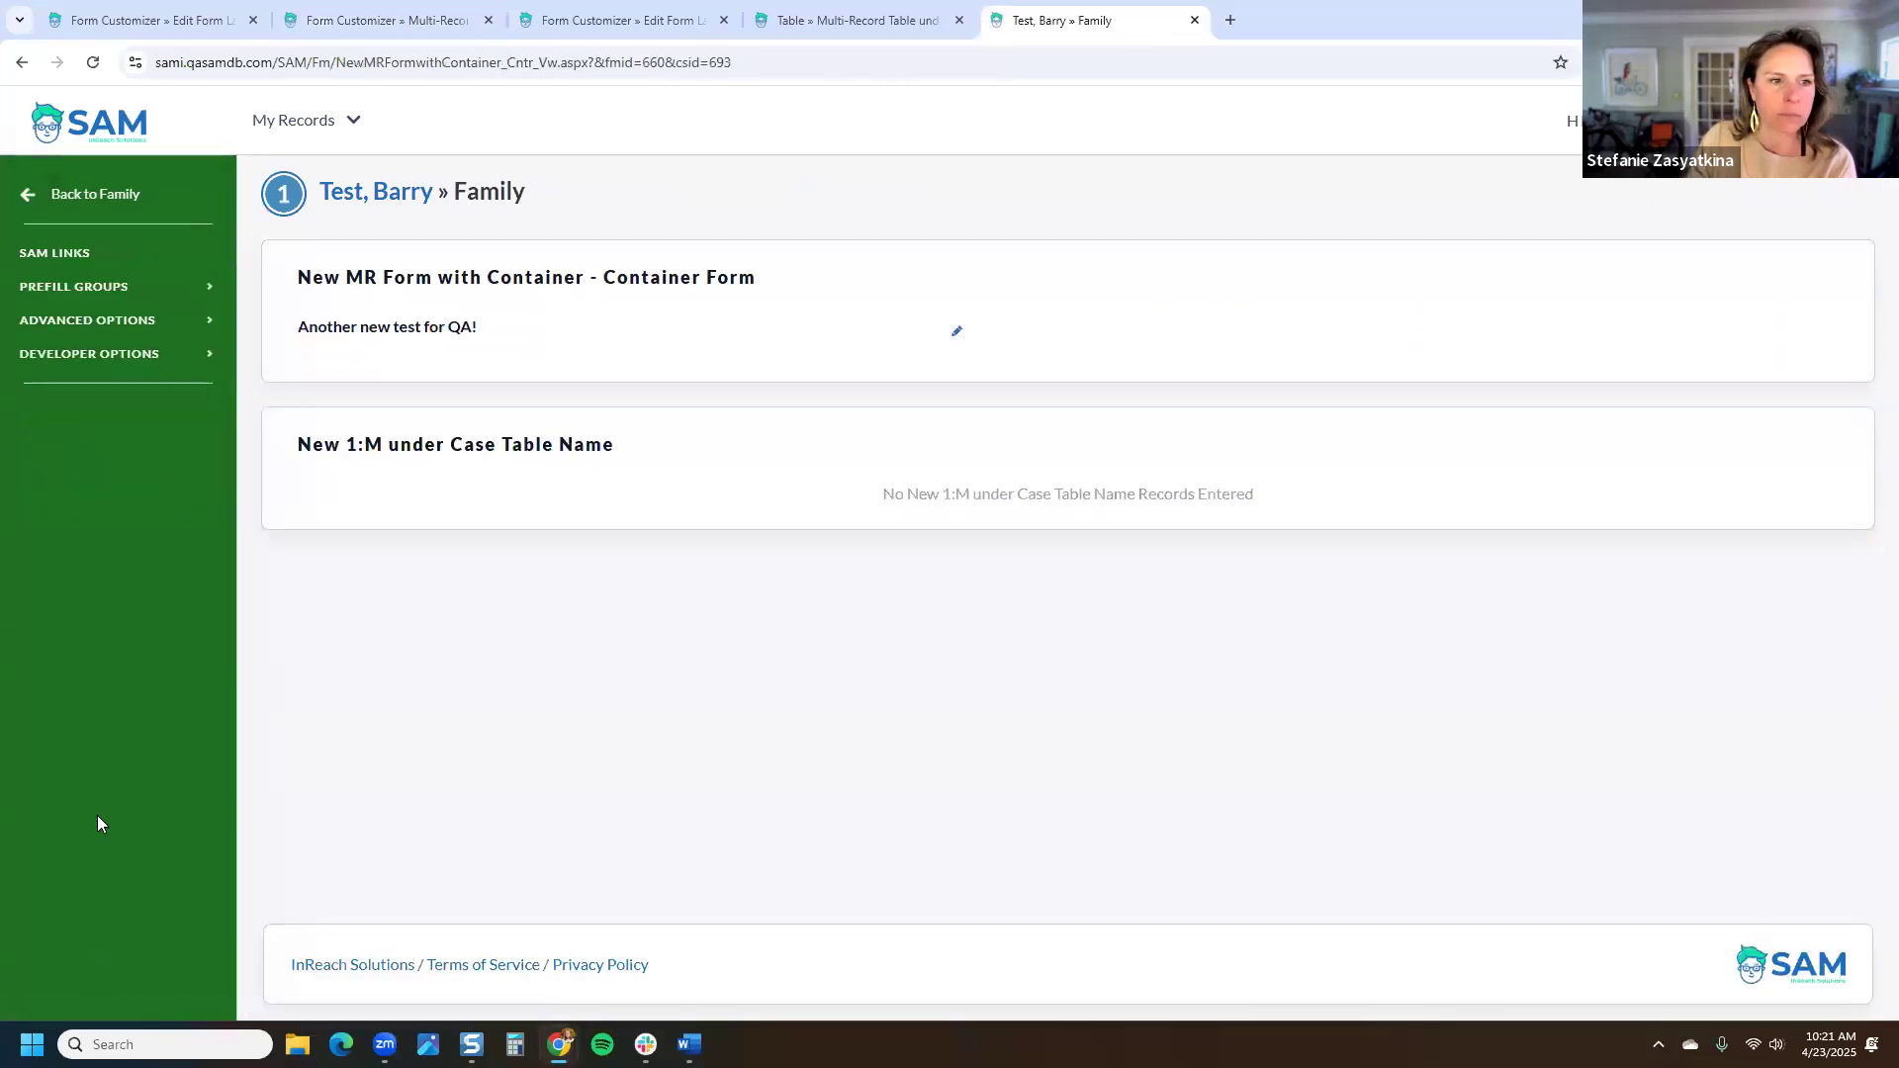
left_click(19, 63)
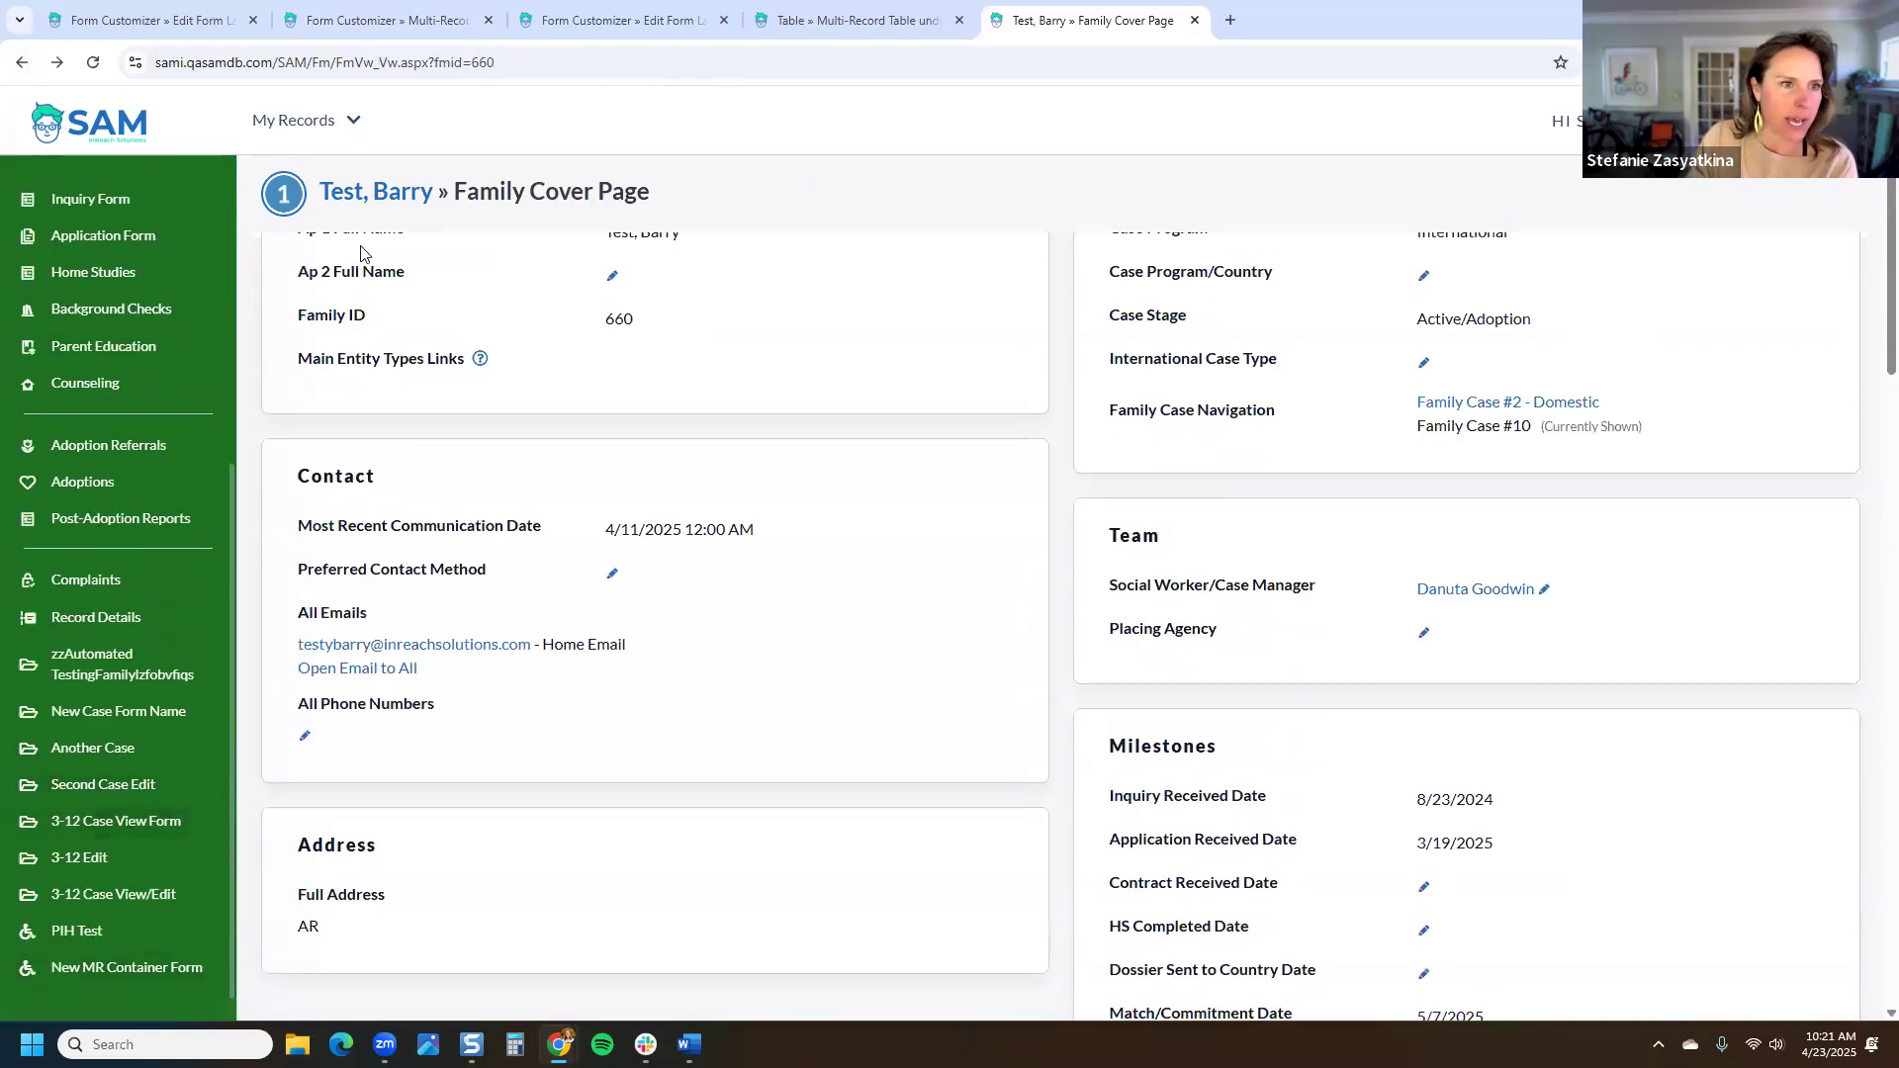
Step: In Family Case #2 - Domestic, check the first multi-record entry's details, then start a new entry
left_click(1485, 511)
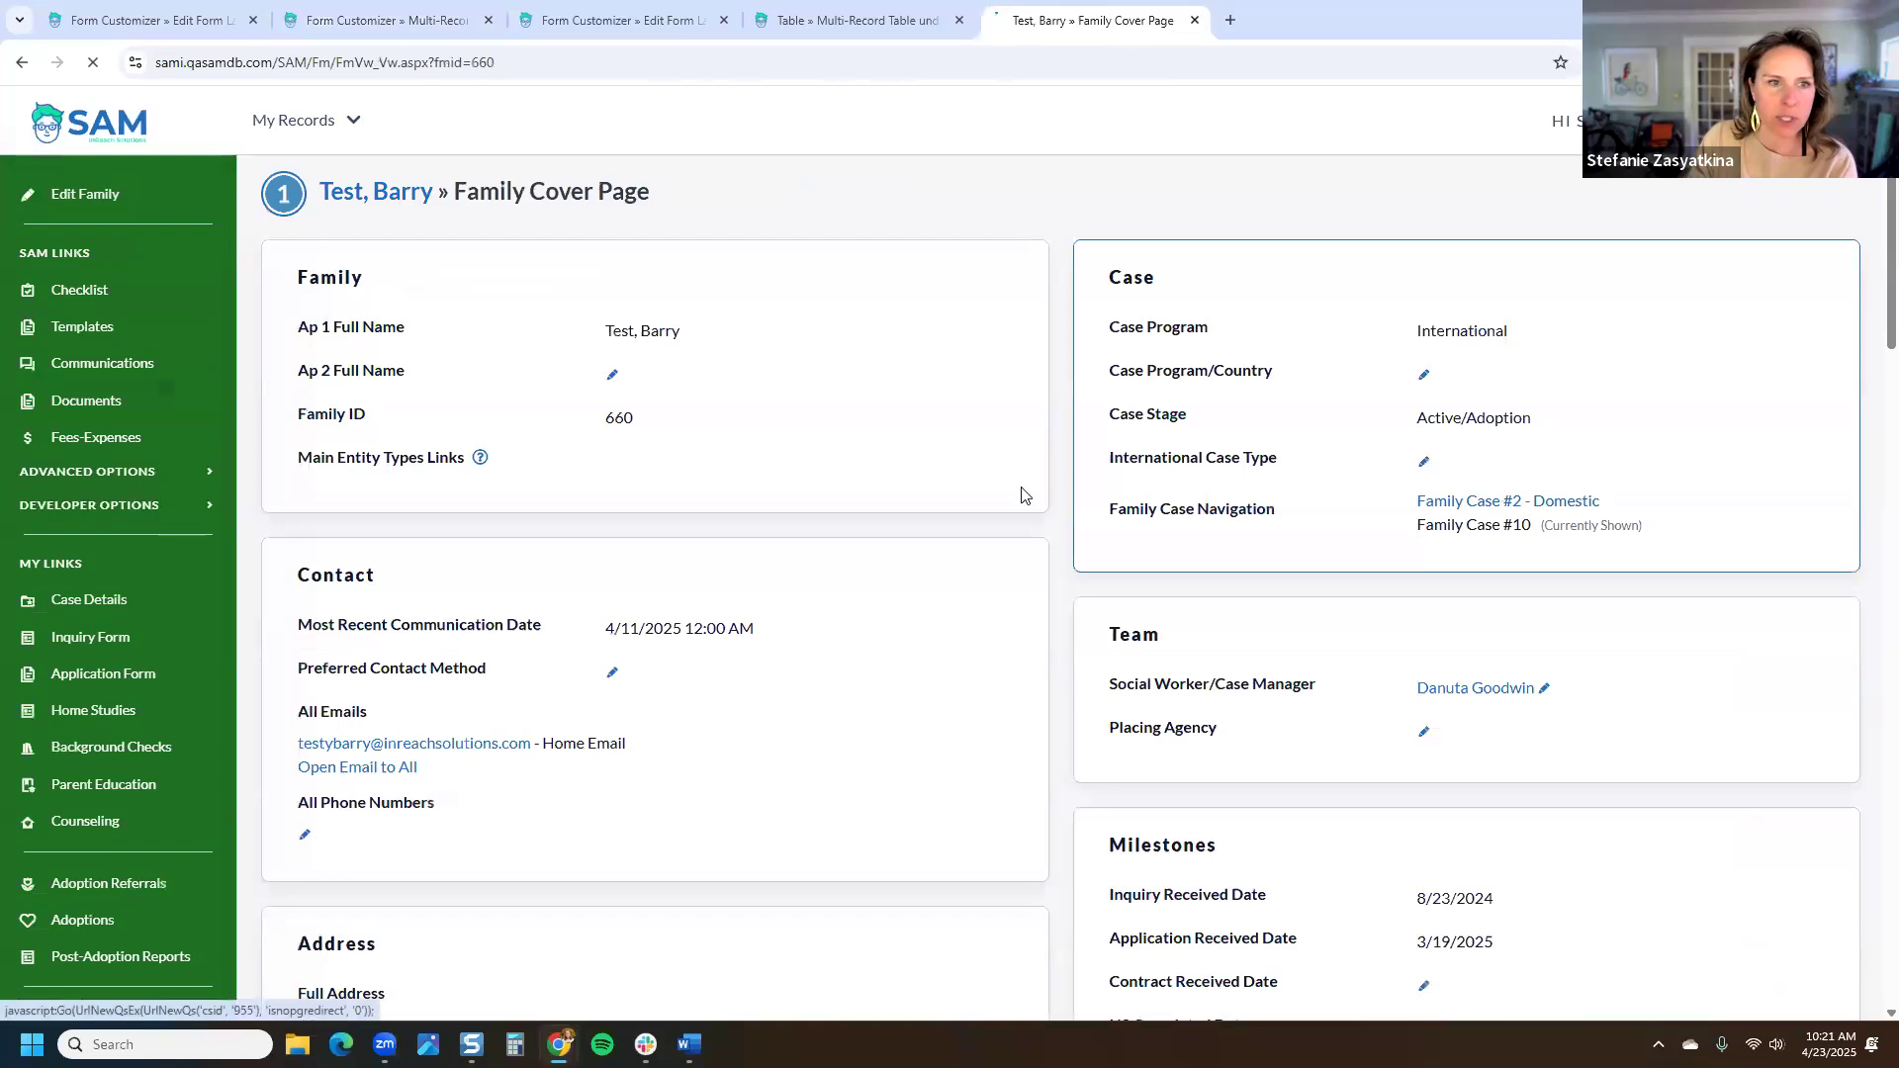
scroll(139, 665, "down", 10)
left_click(129, 953)
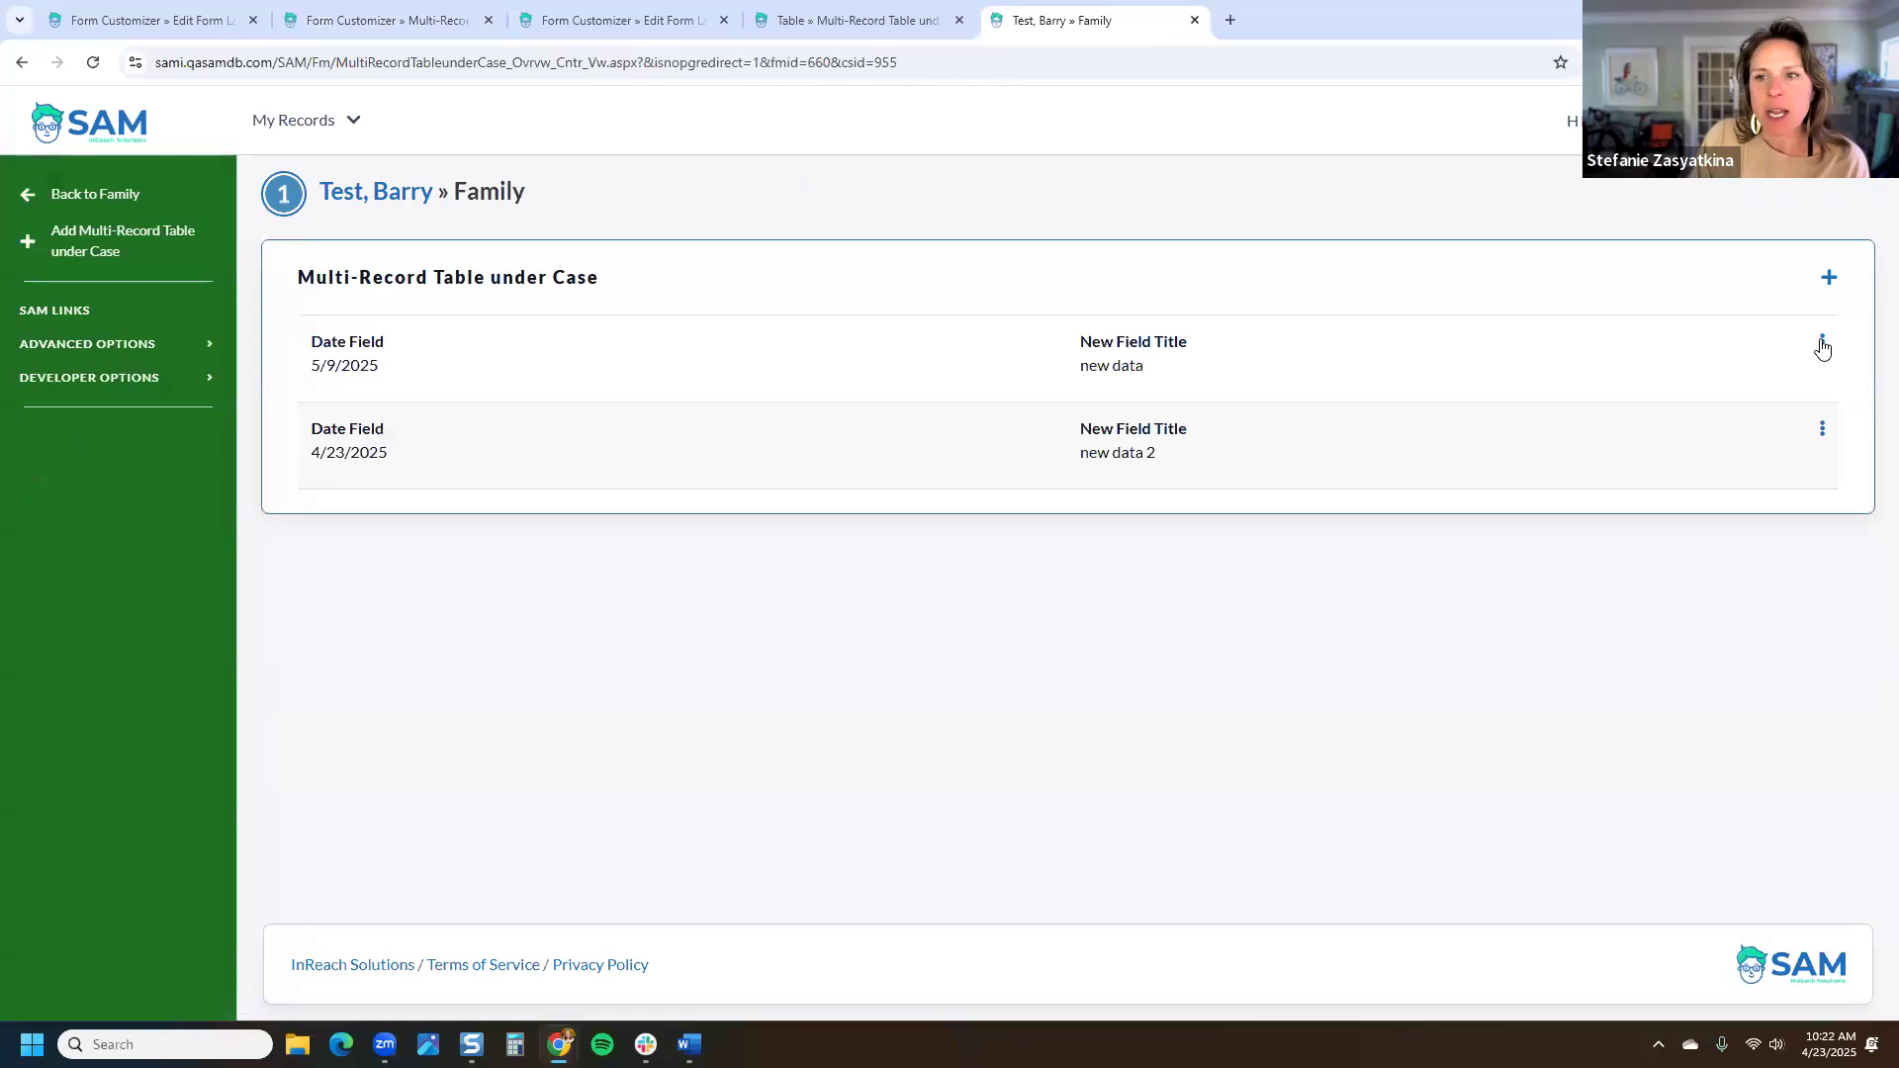
left_click(1822, 341)
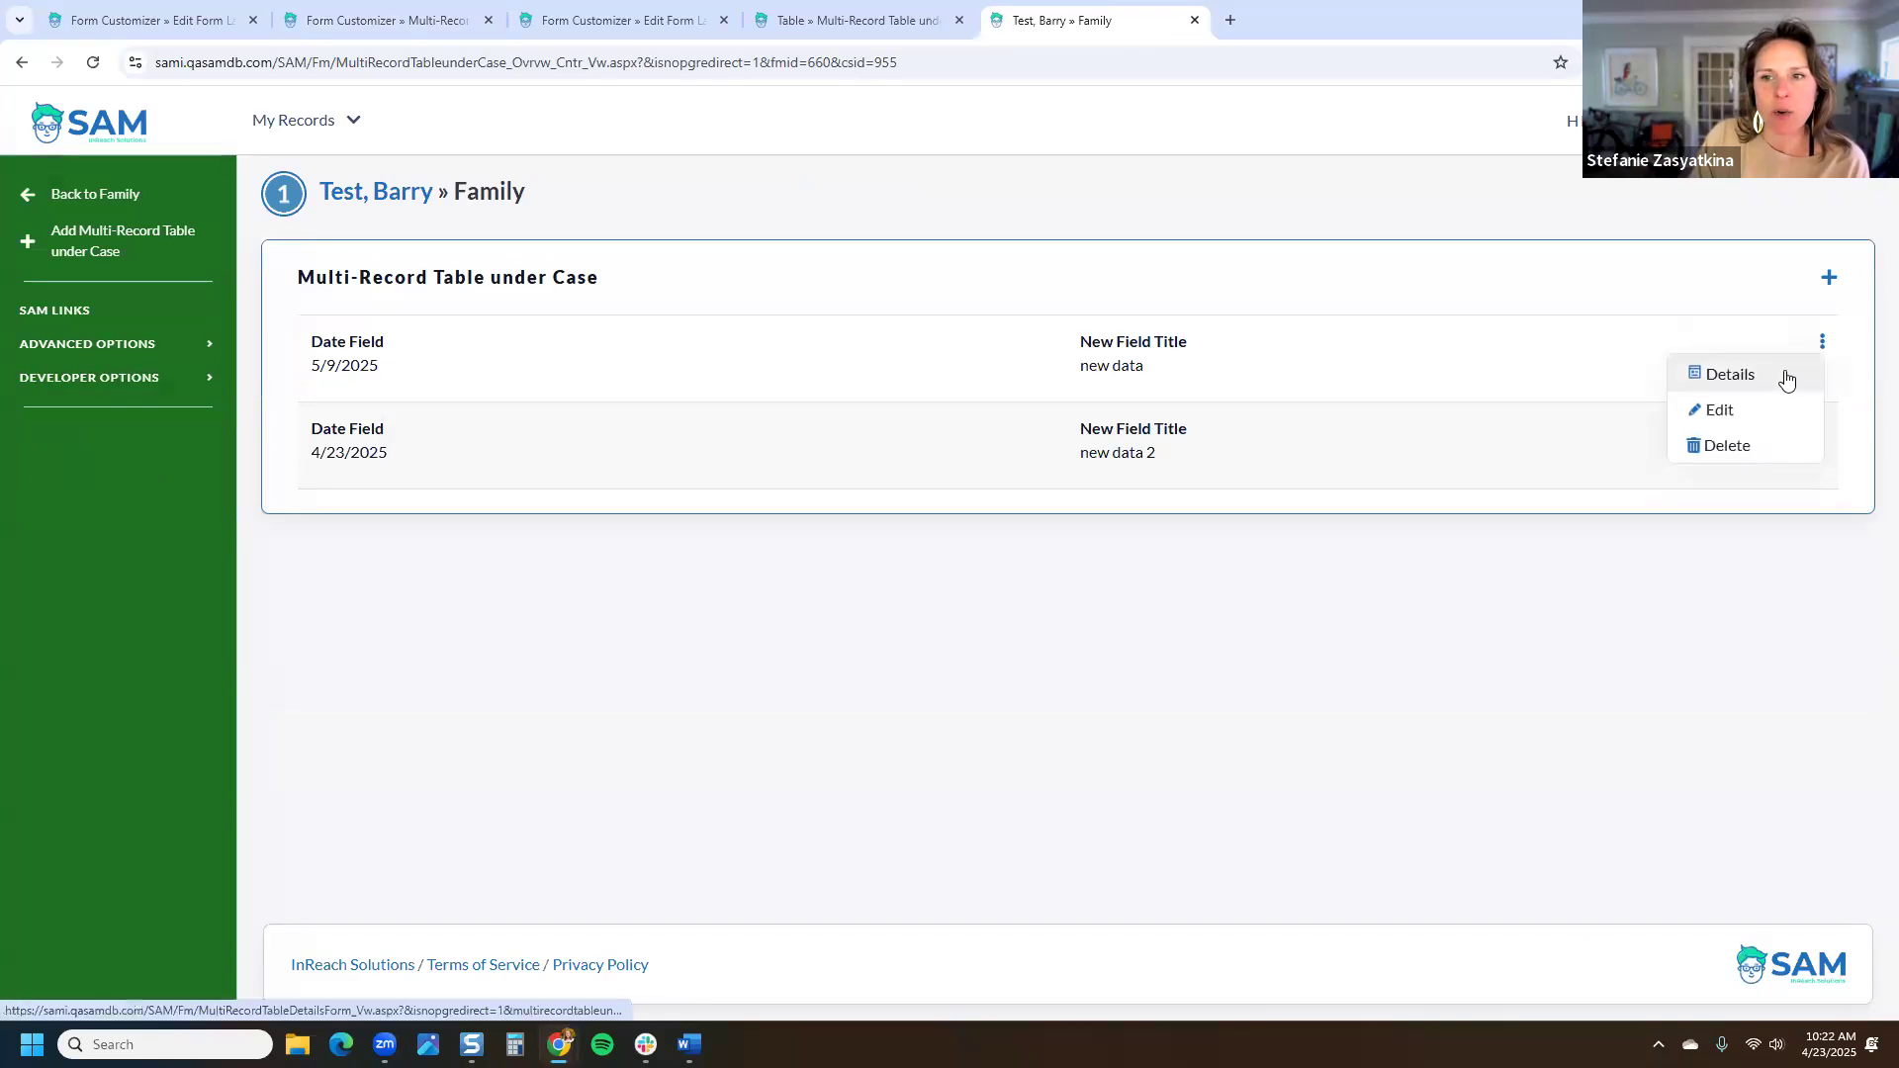
left_click(1720, 376)
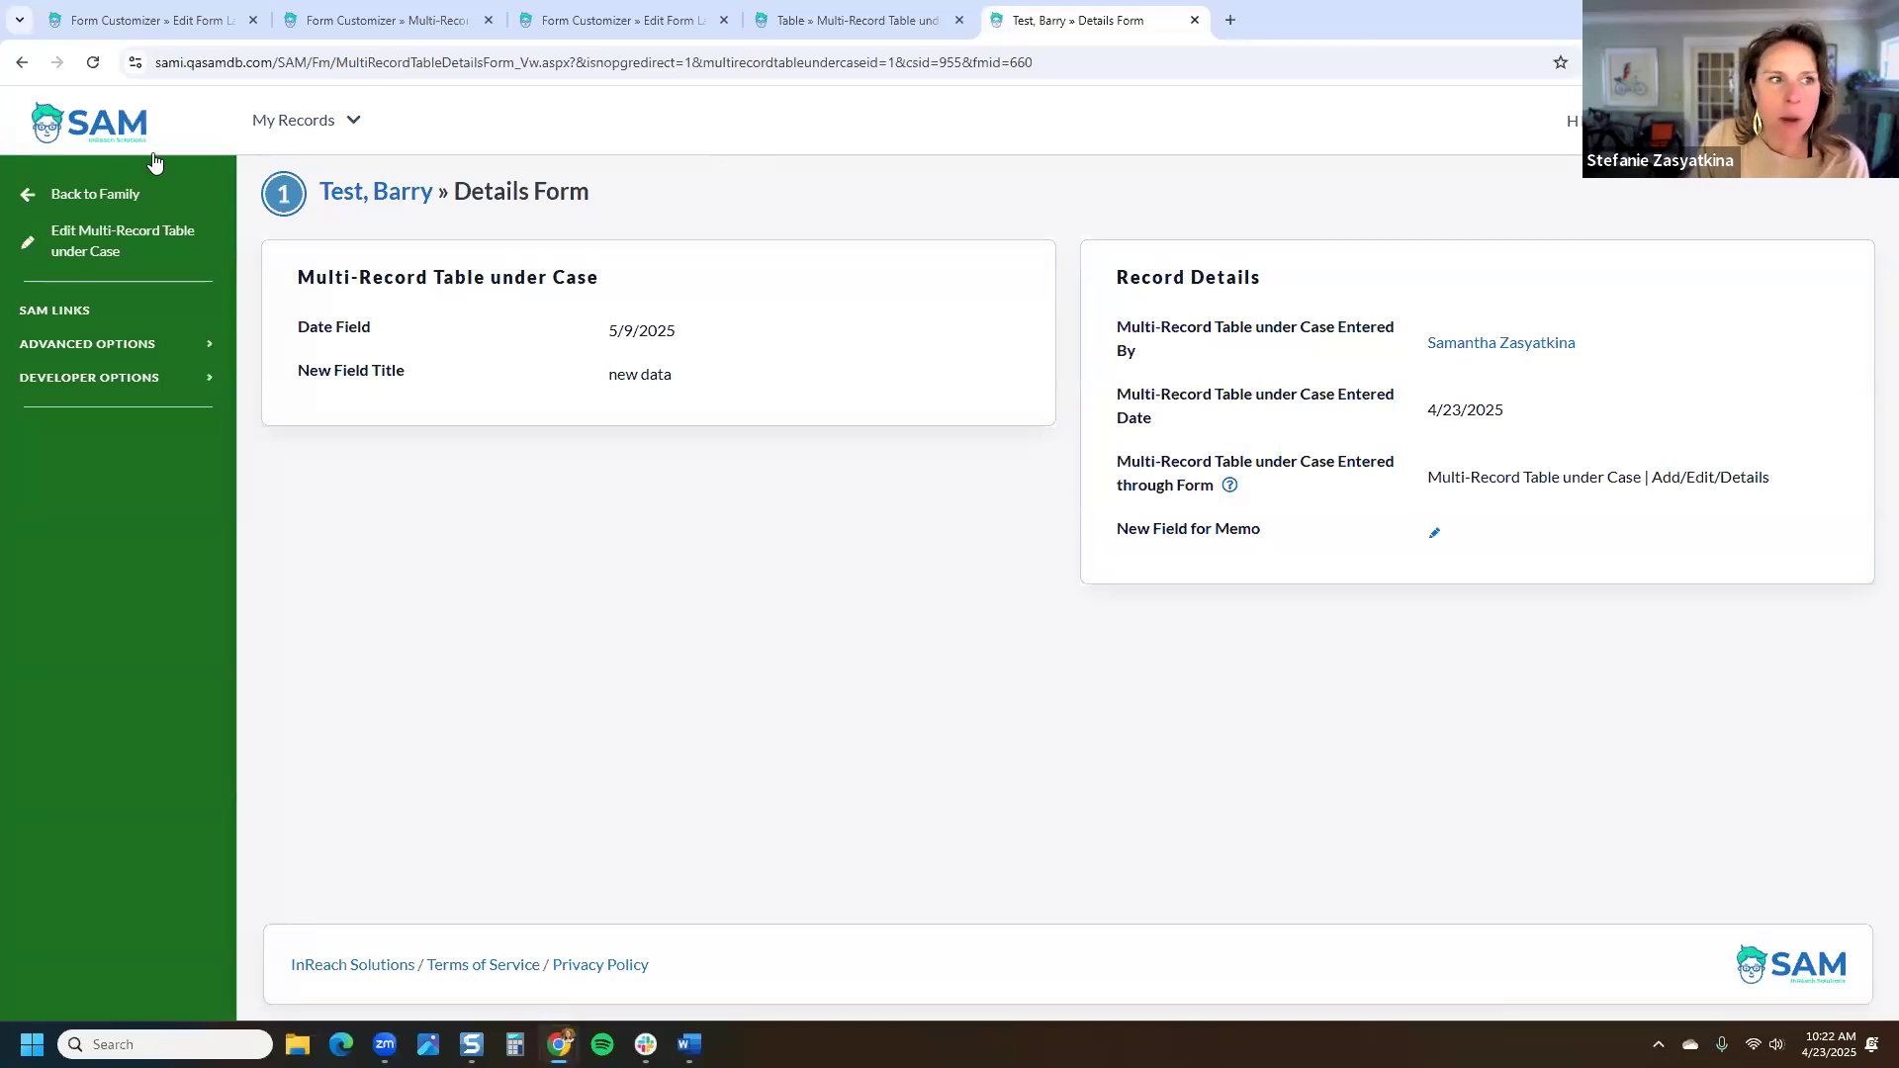
left_click(21, 62)
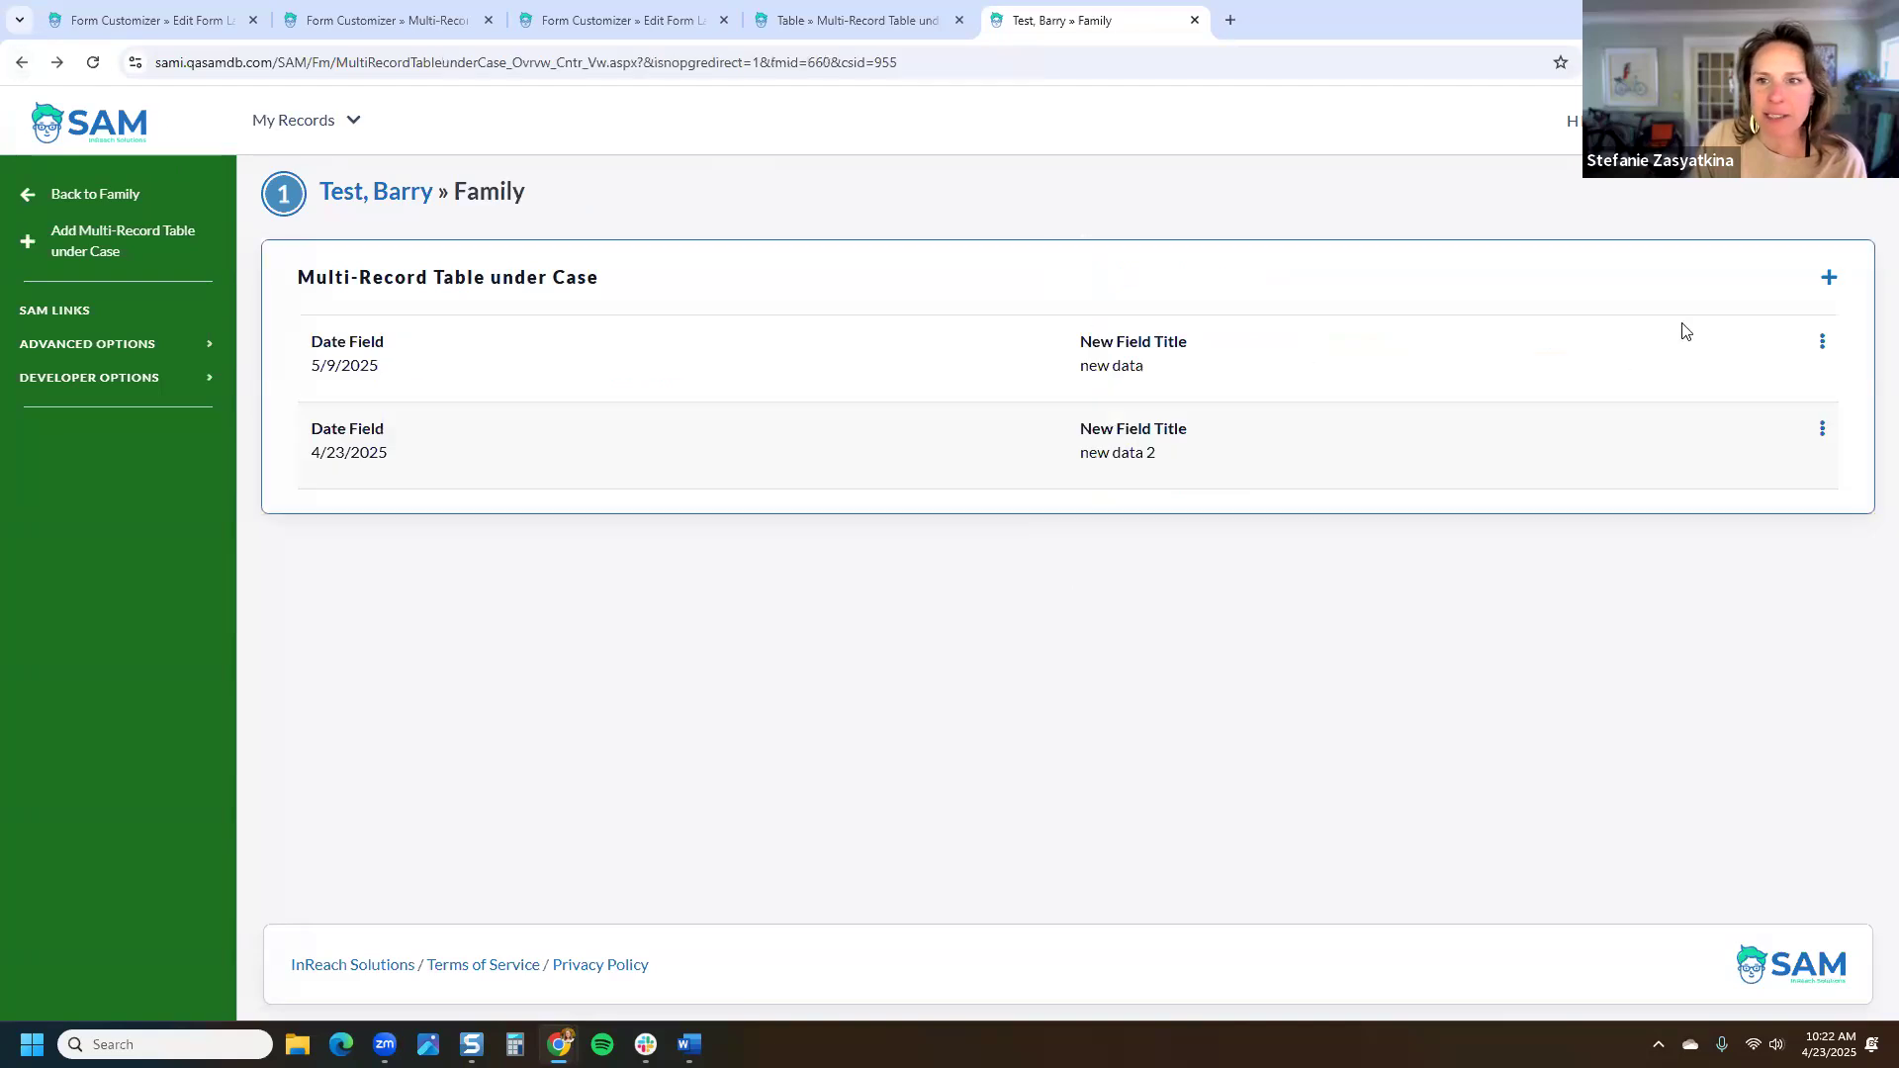
left_click(1828, 277)
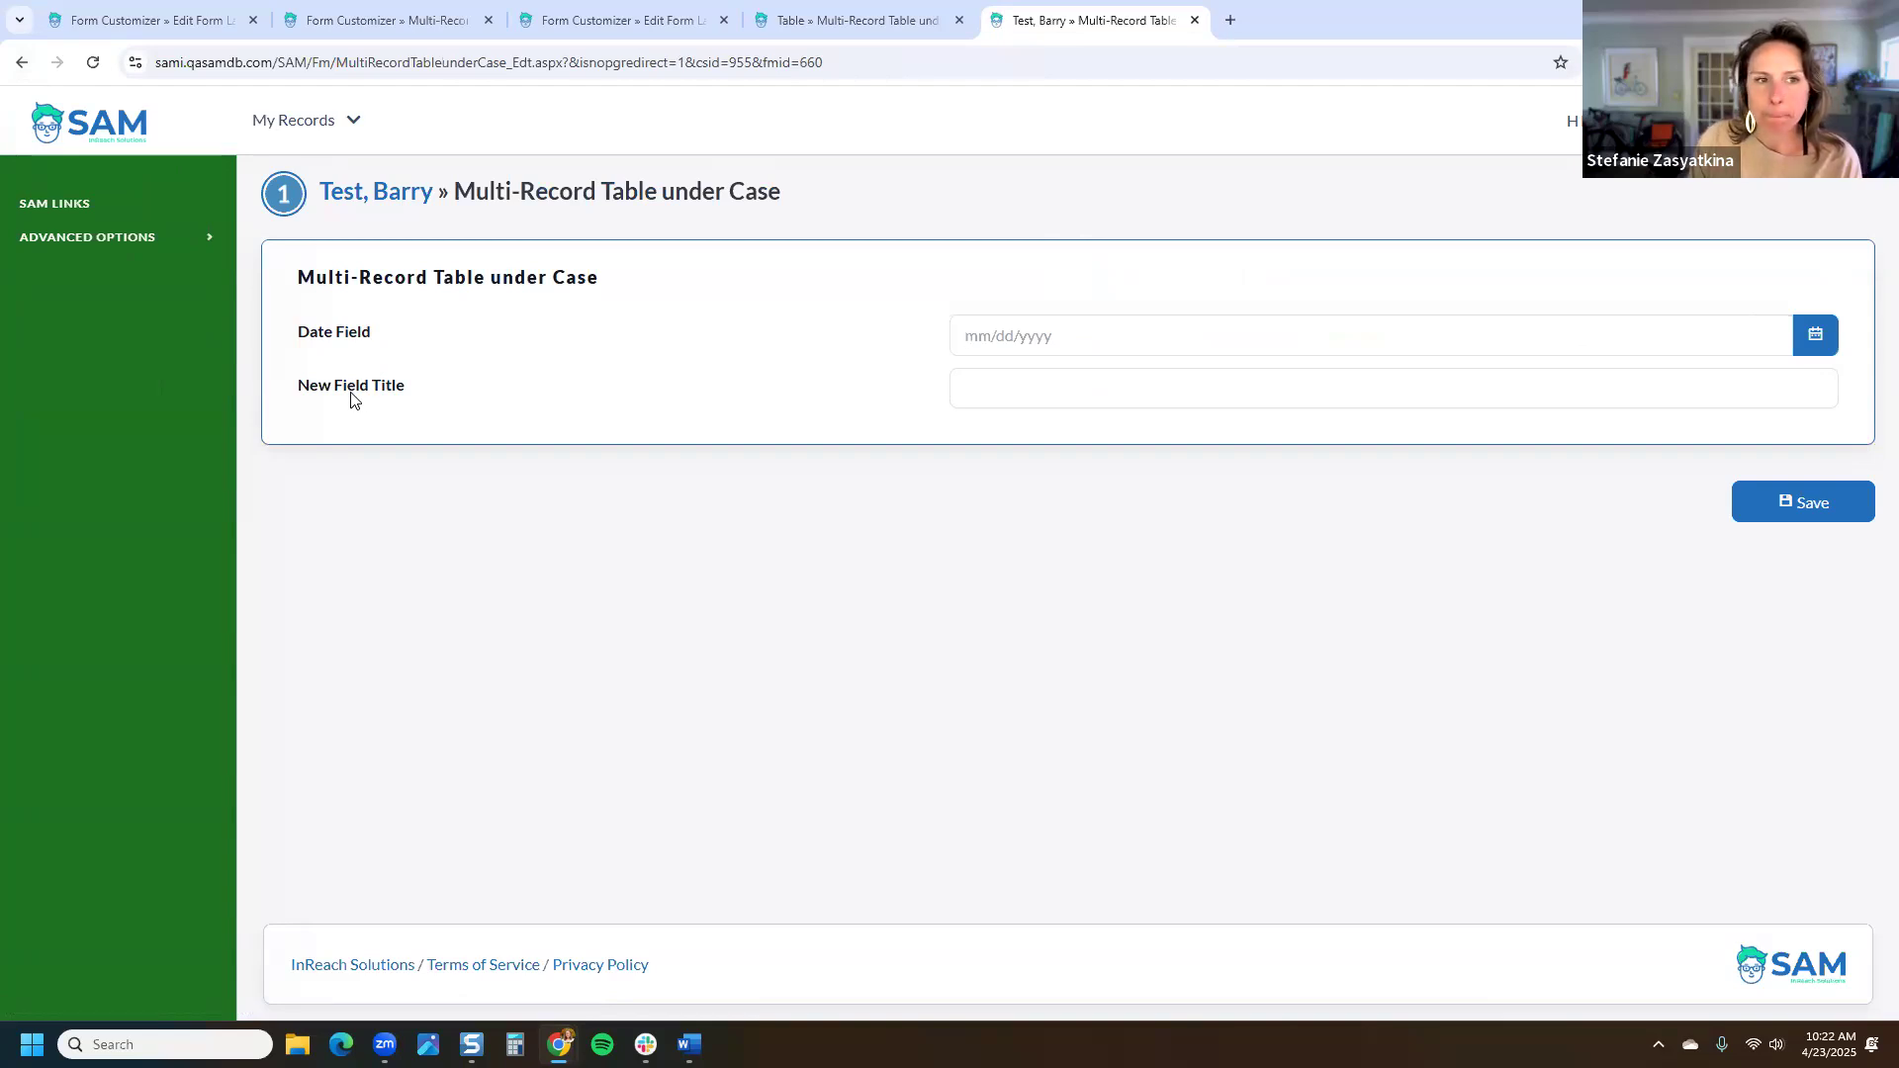
left_click(22, 62)
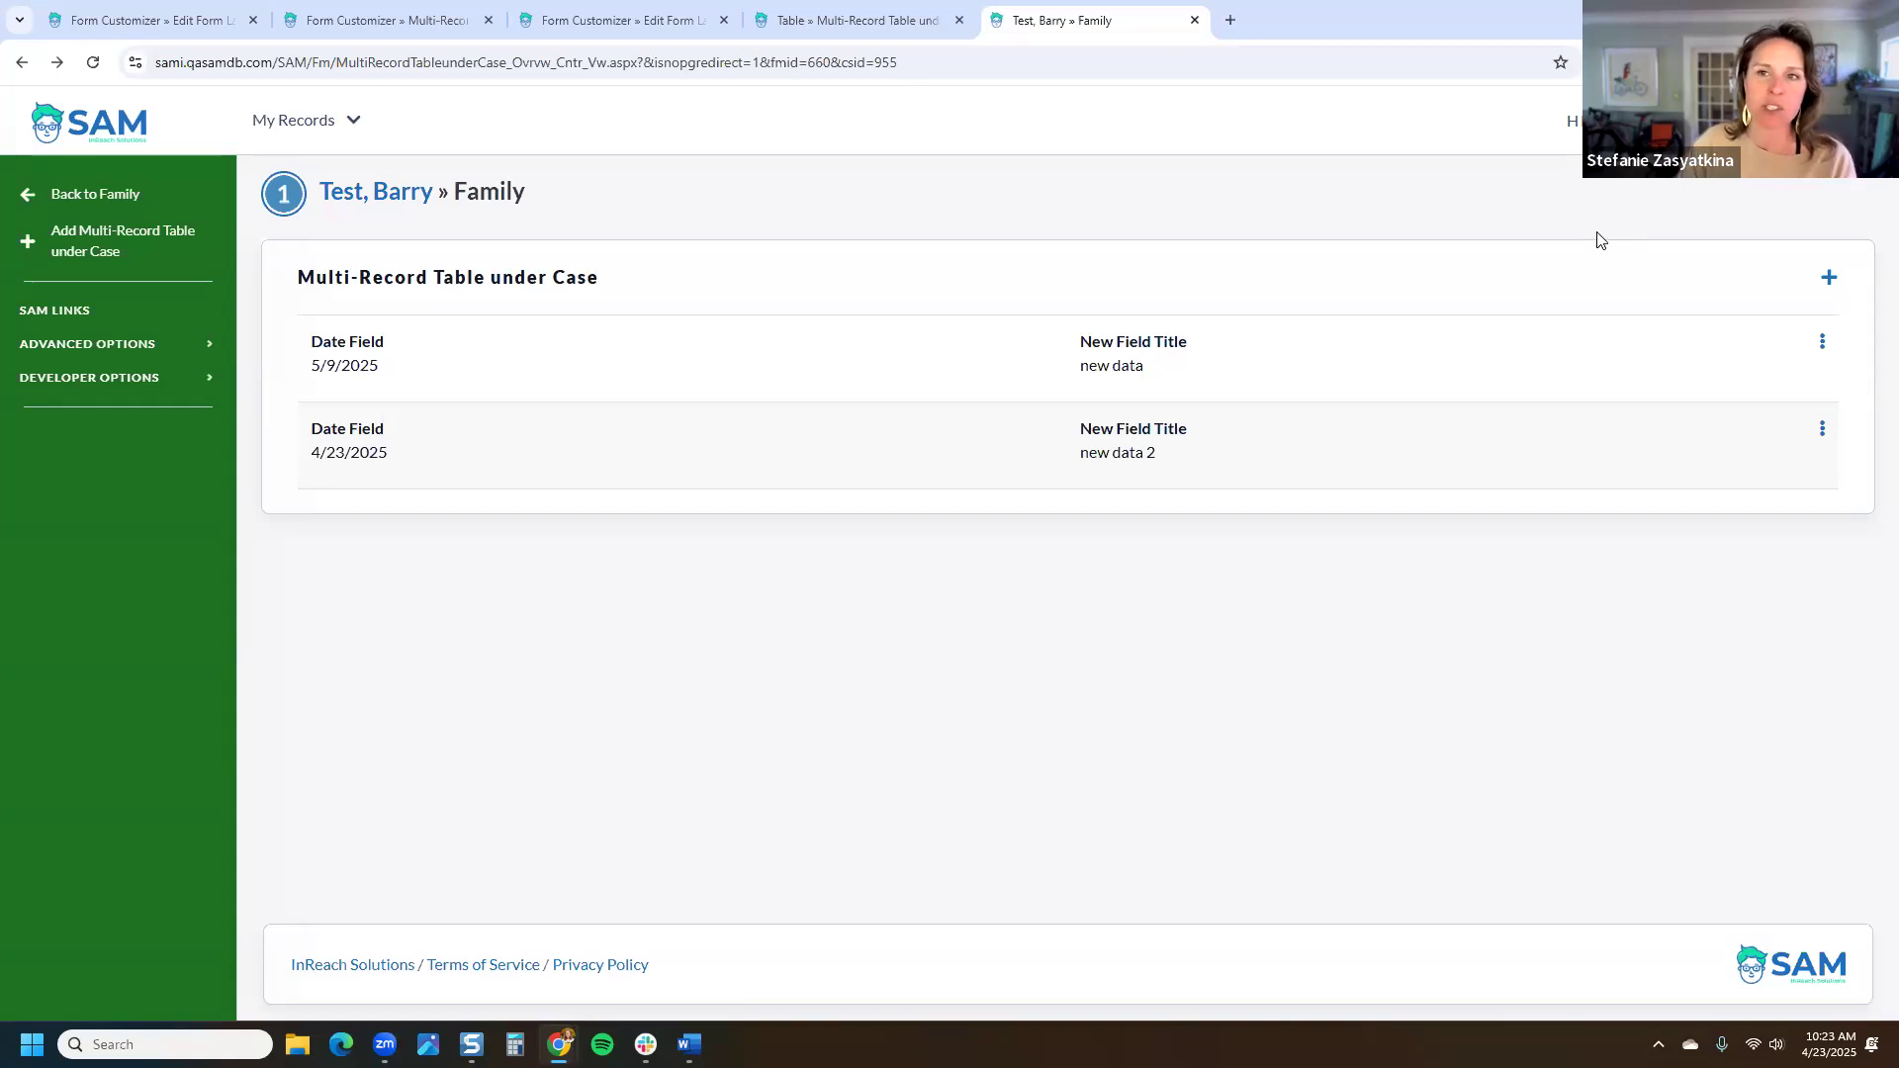
Step: Open the first entry's Details Form, check its entered-by and entered-date details, and edit it
left_click(1823, 345)
left_click(1780, 377)
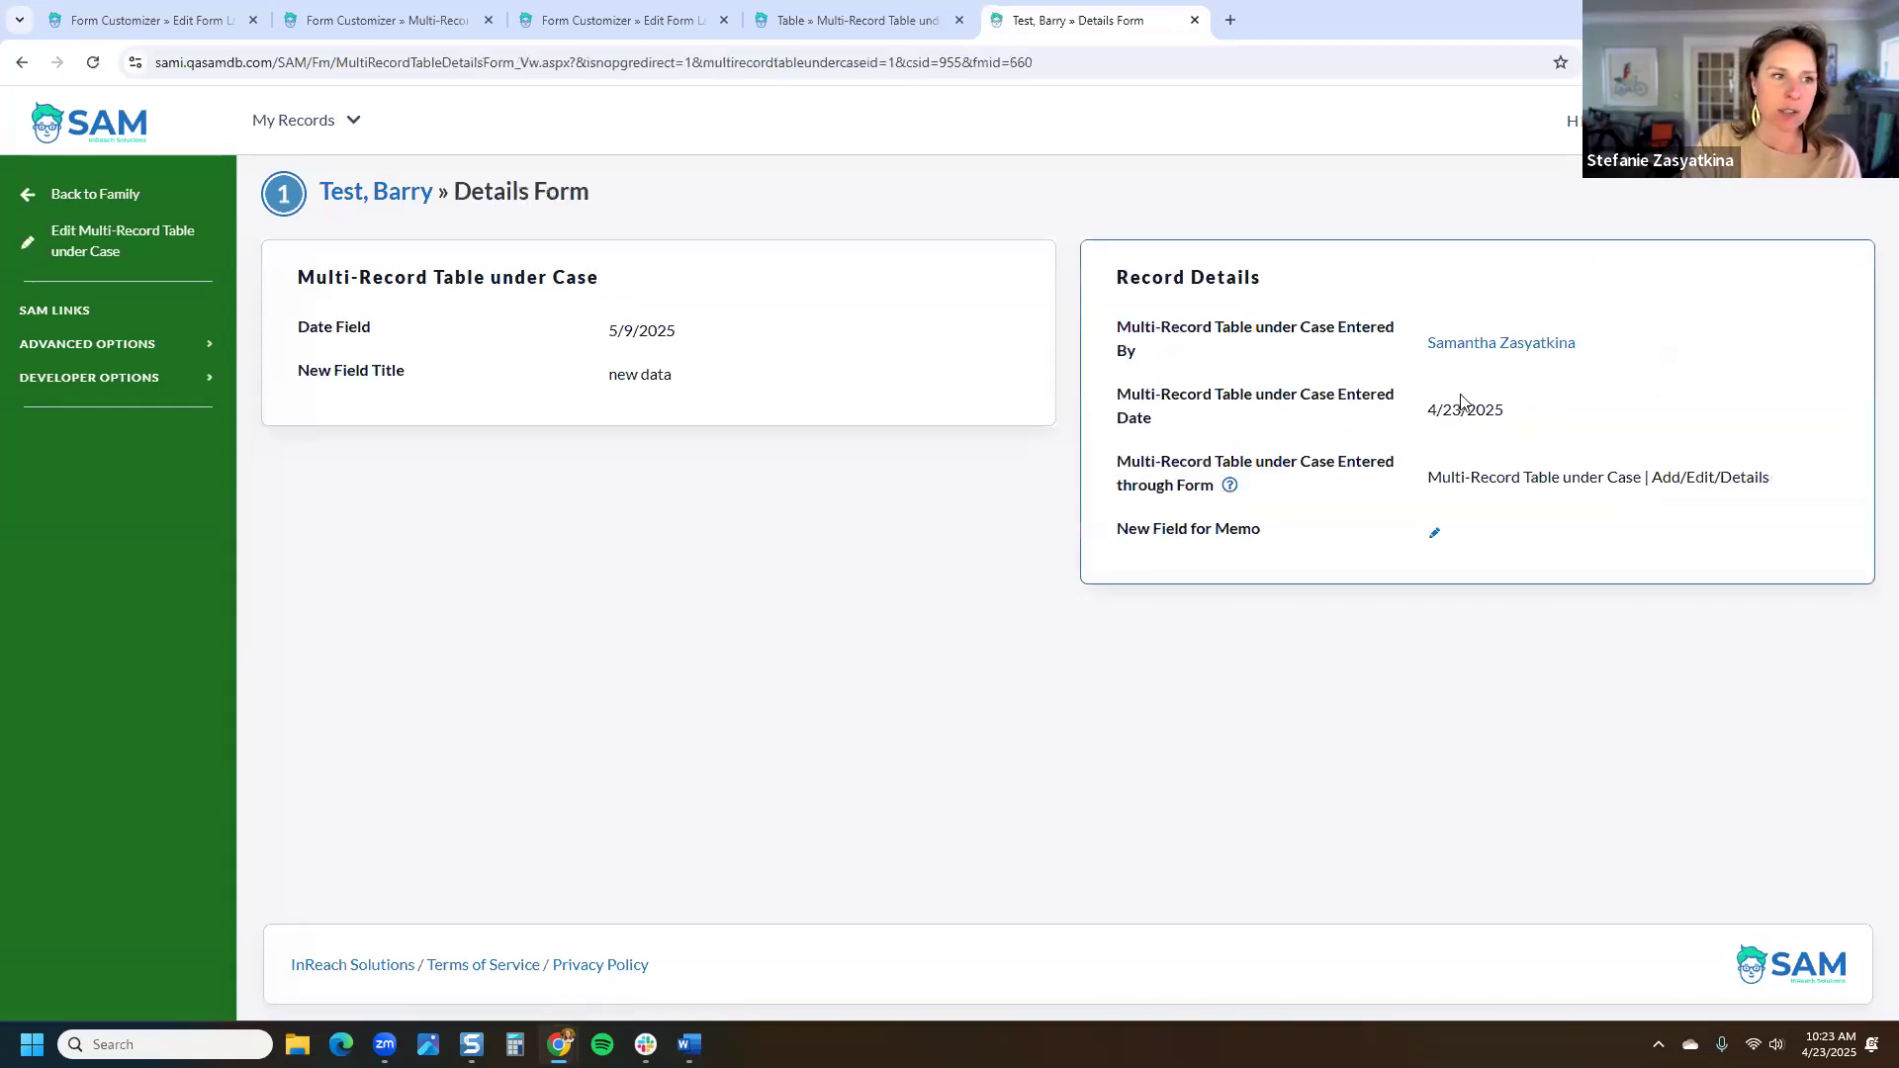
left_click(127, 247)
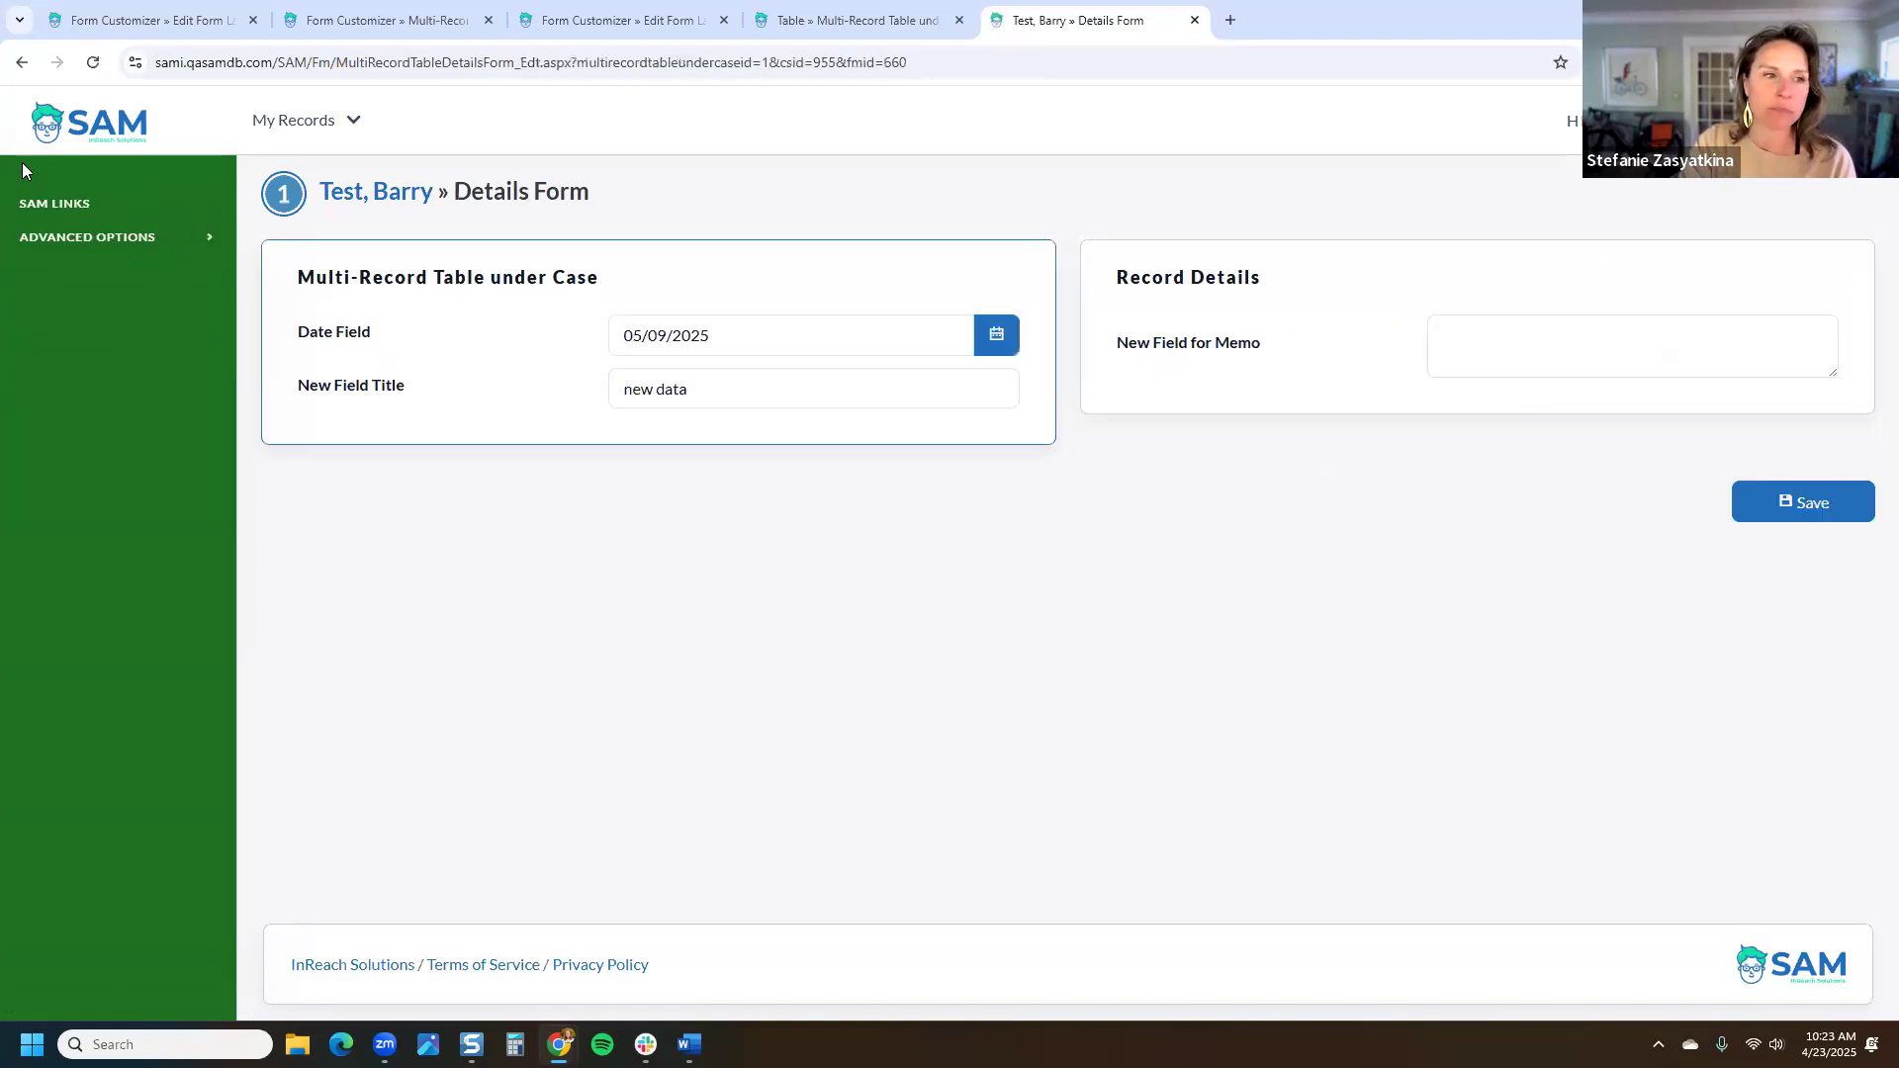
left_click(22, 62)
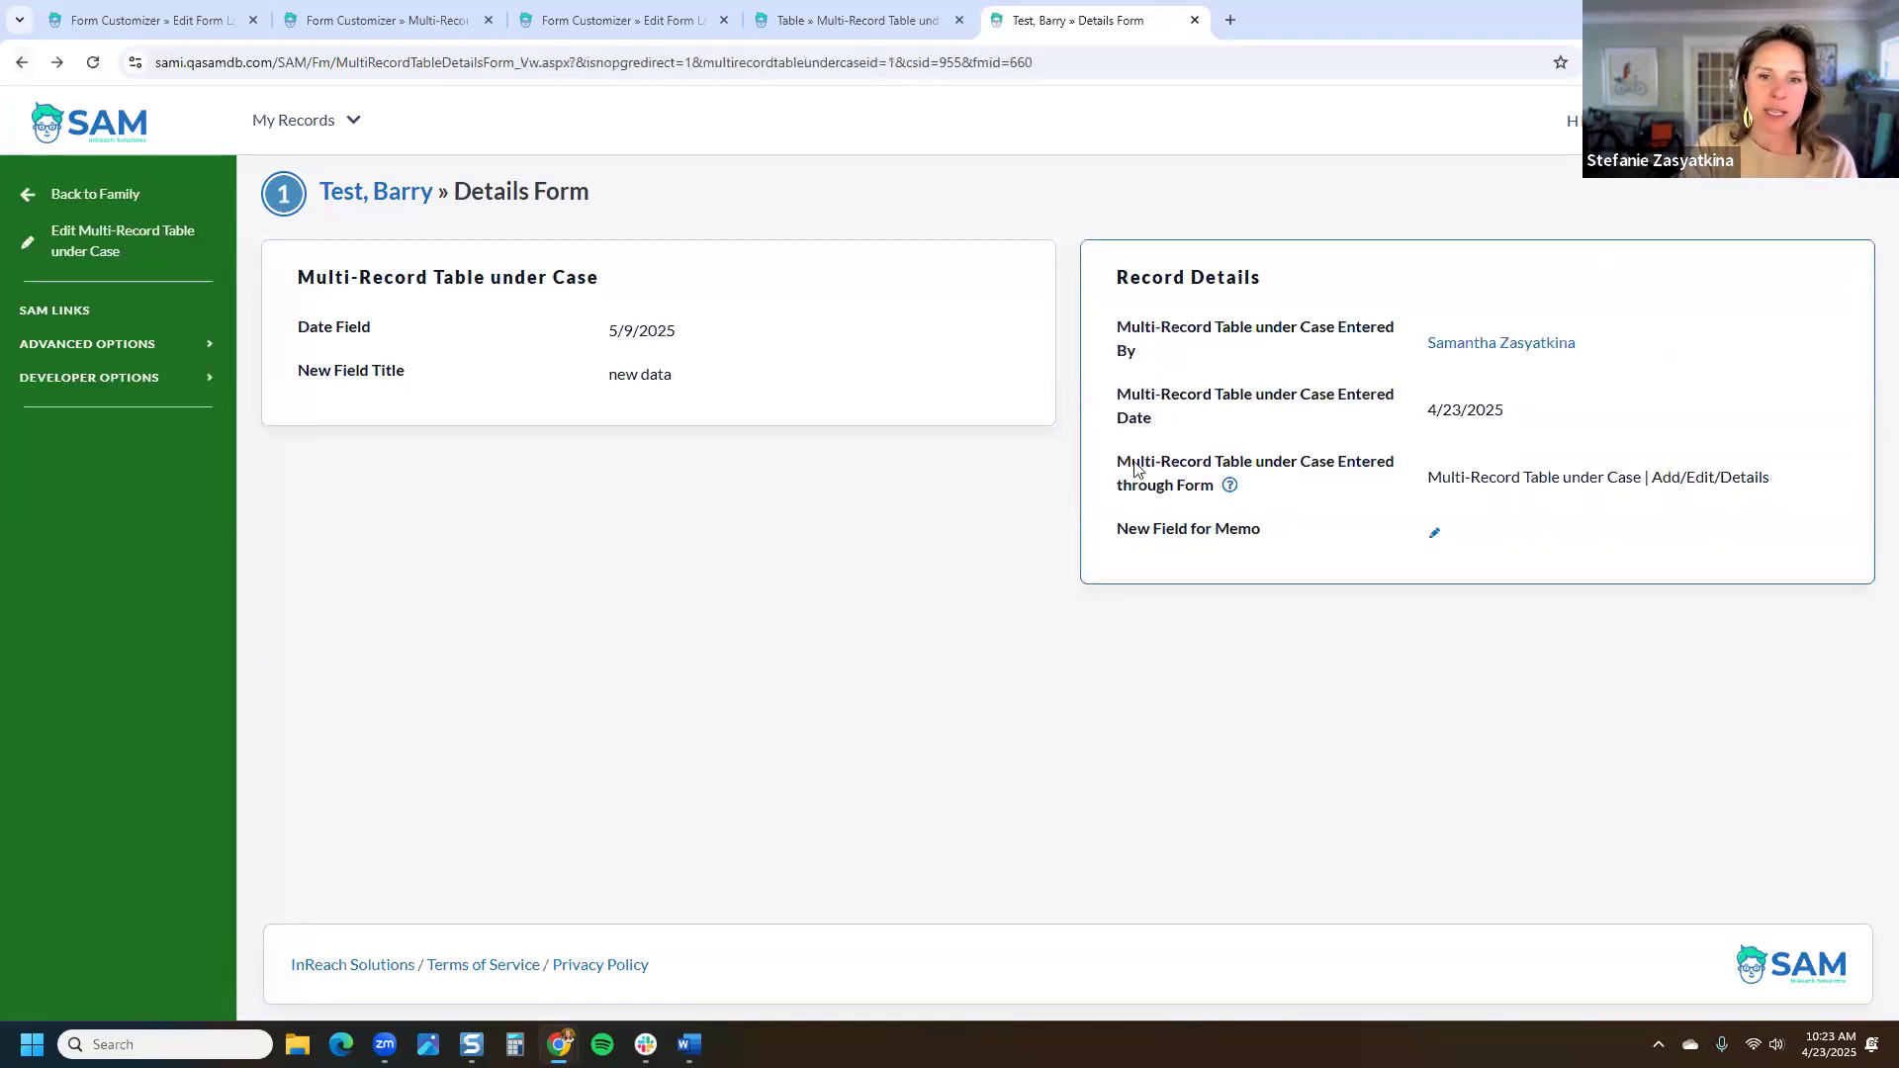
left_click_drag(1220, 486, 1108, 342)
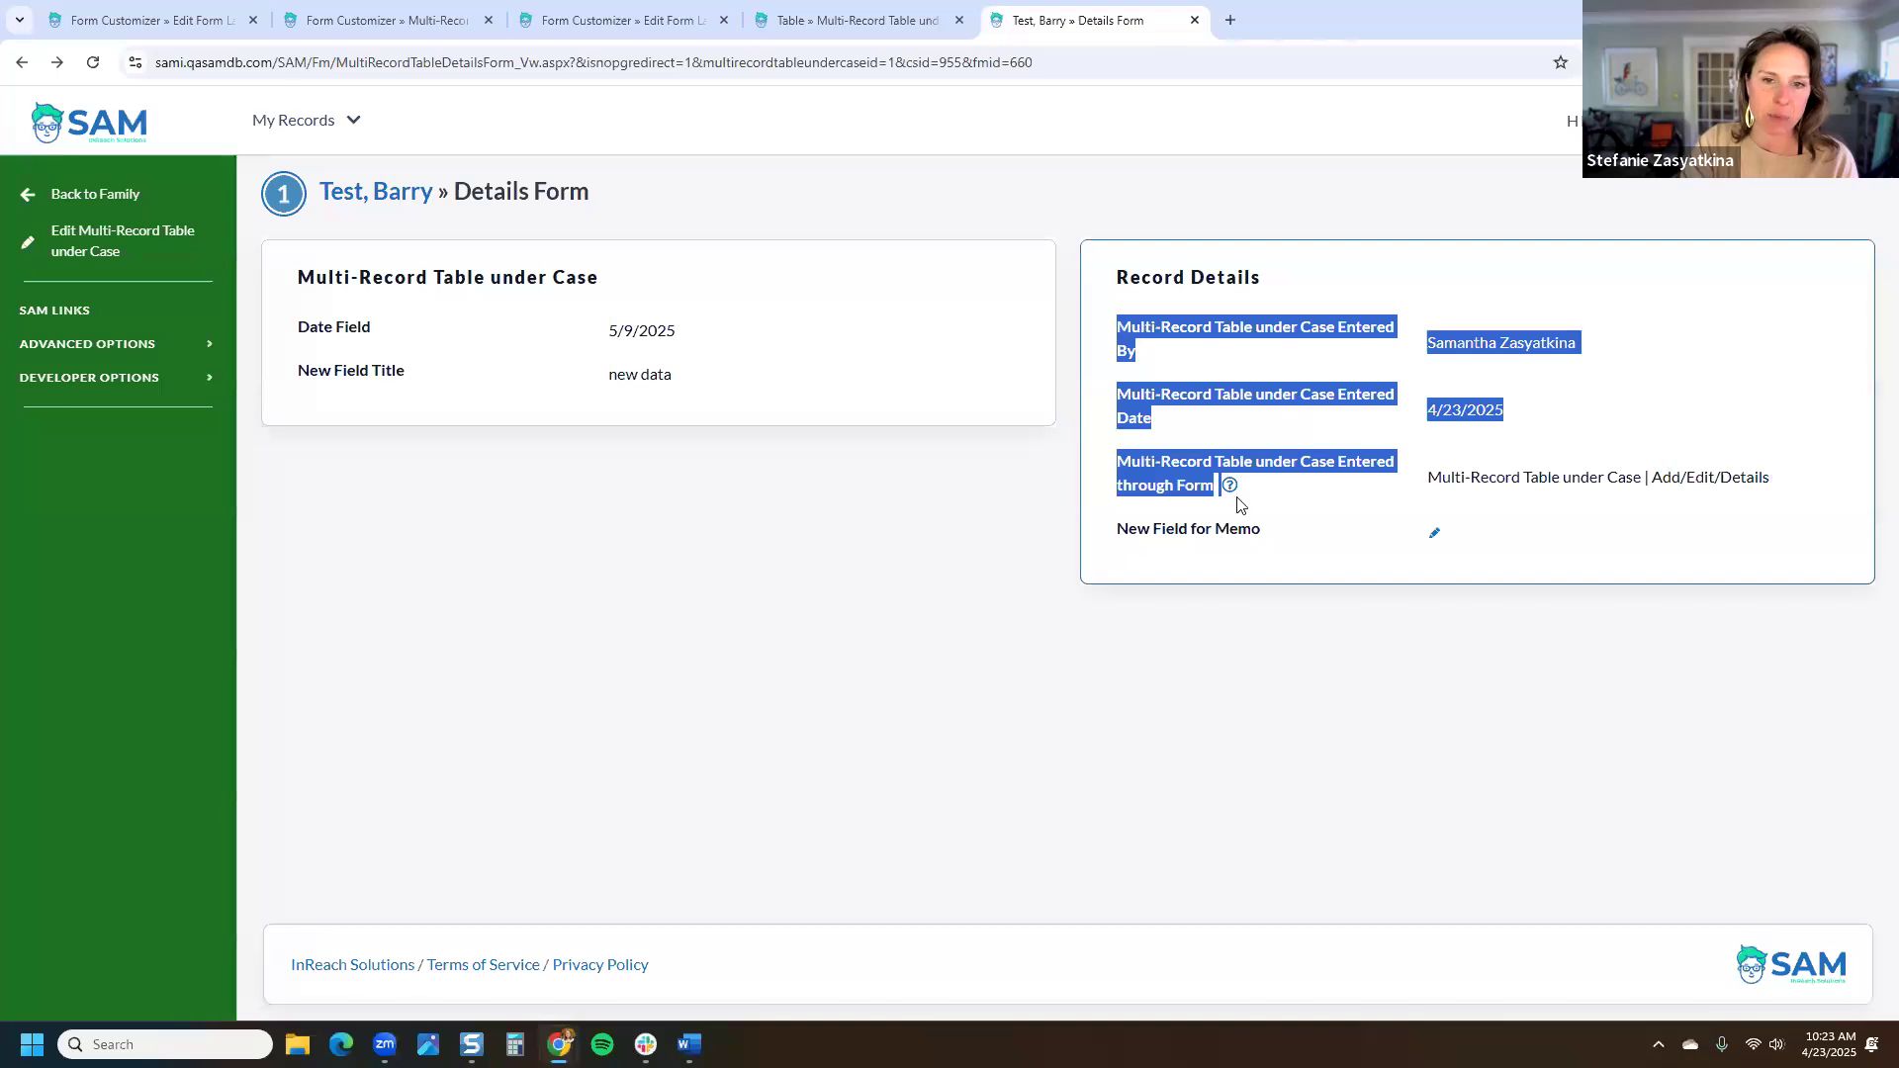
left_click(105, 233)
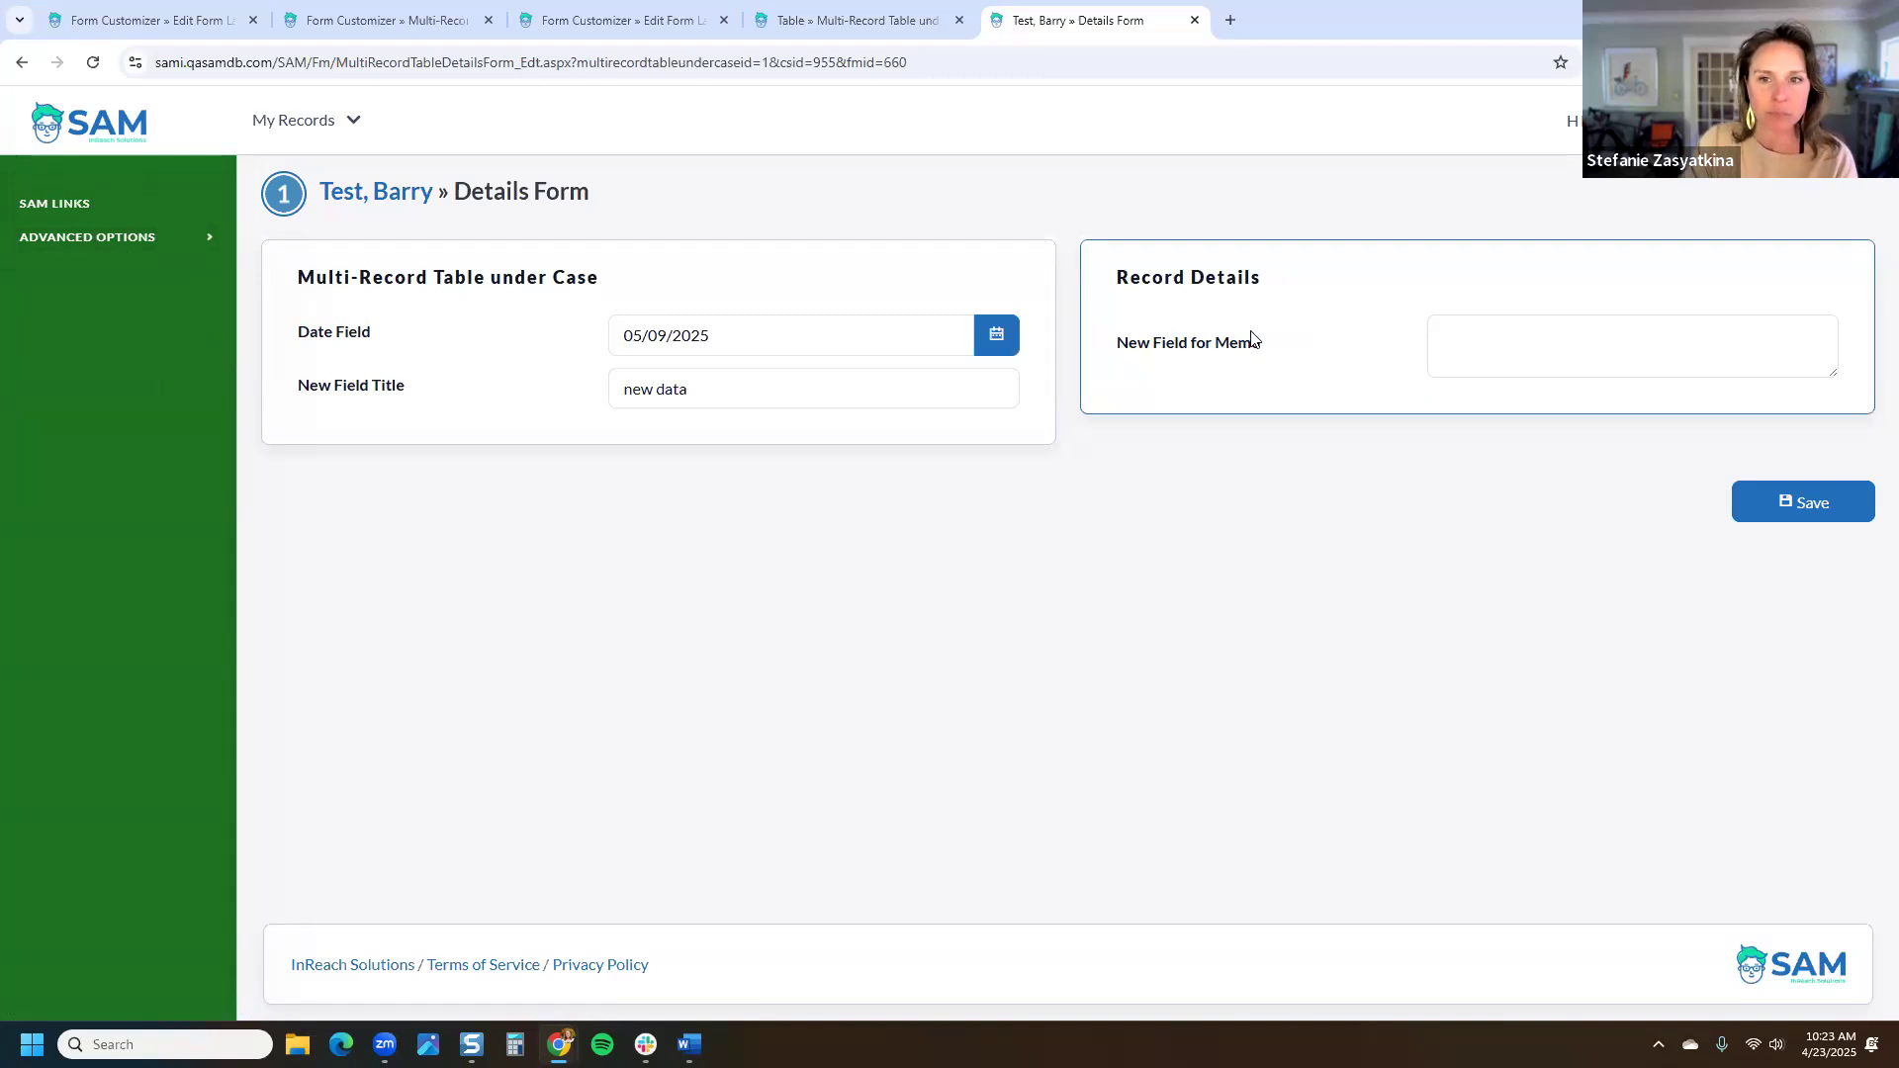
Step: Type 'enter all information here.' into New Field for Memo, enlarge its box, then go to Edit Form
left_click(1565, 332)
type("enter all information here.")
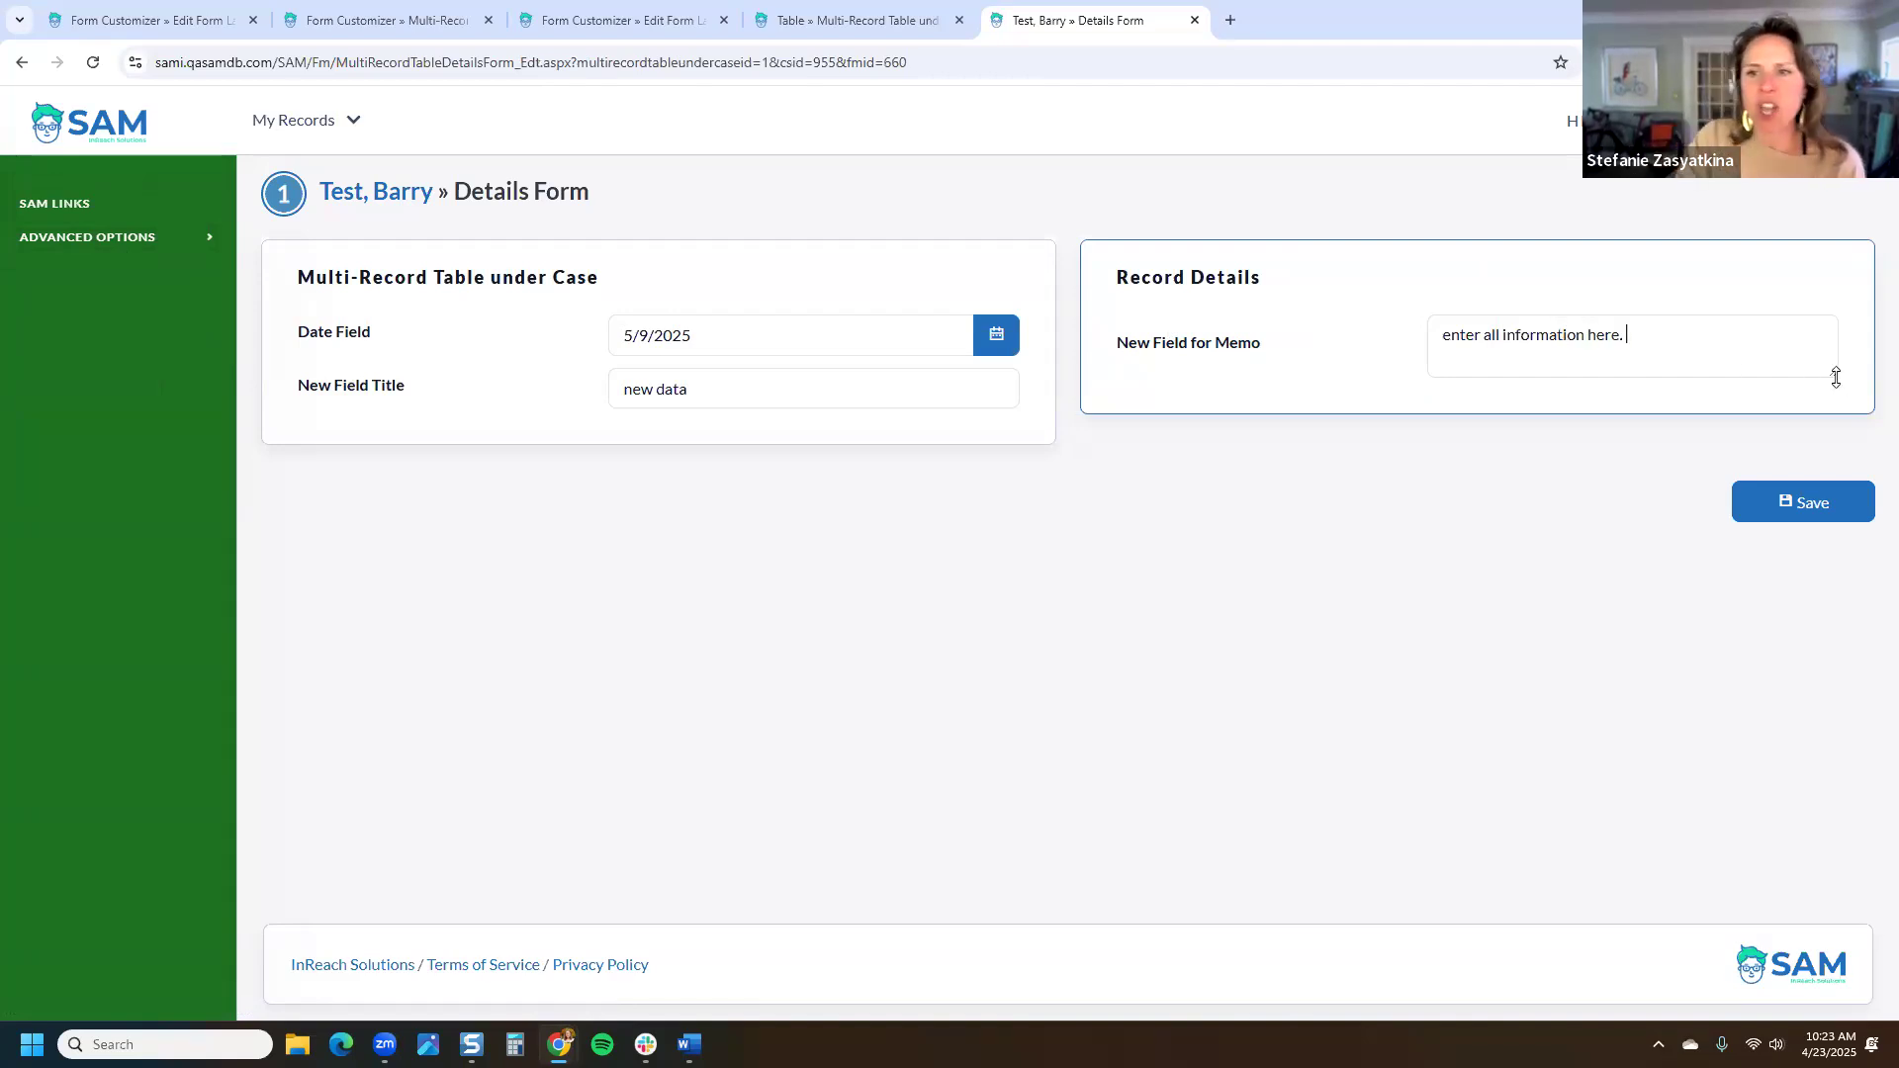
left_click_drag(1835, 377, 1837, 912)
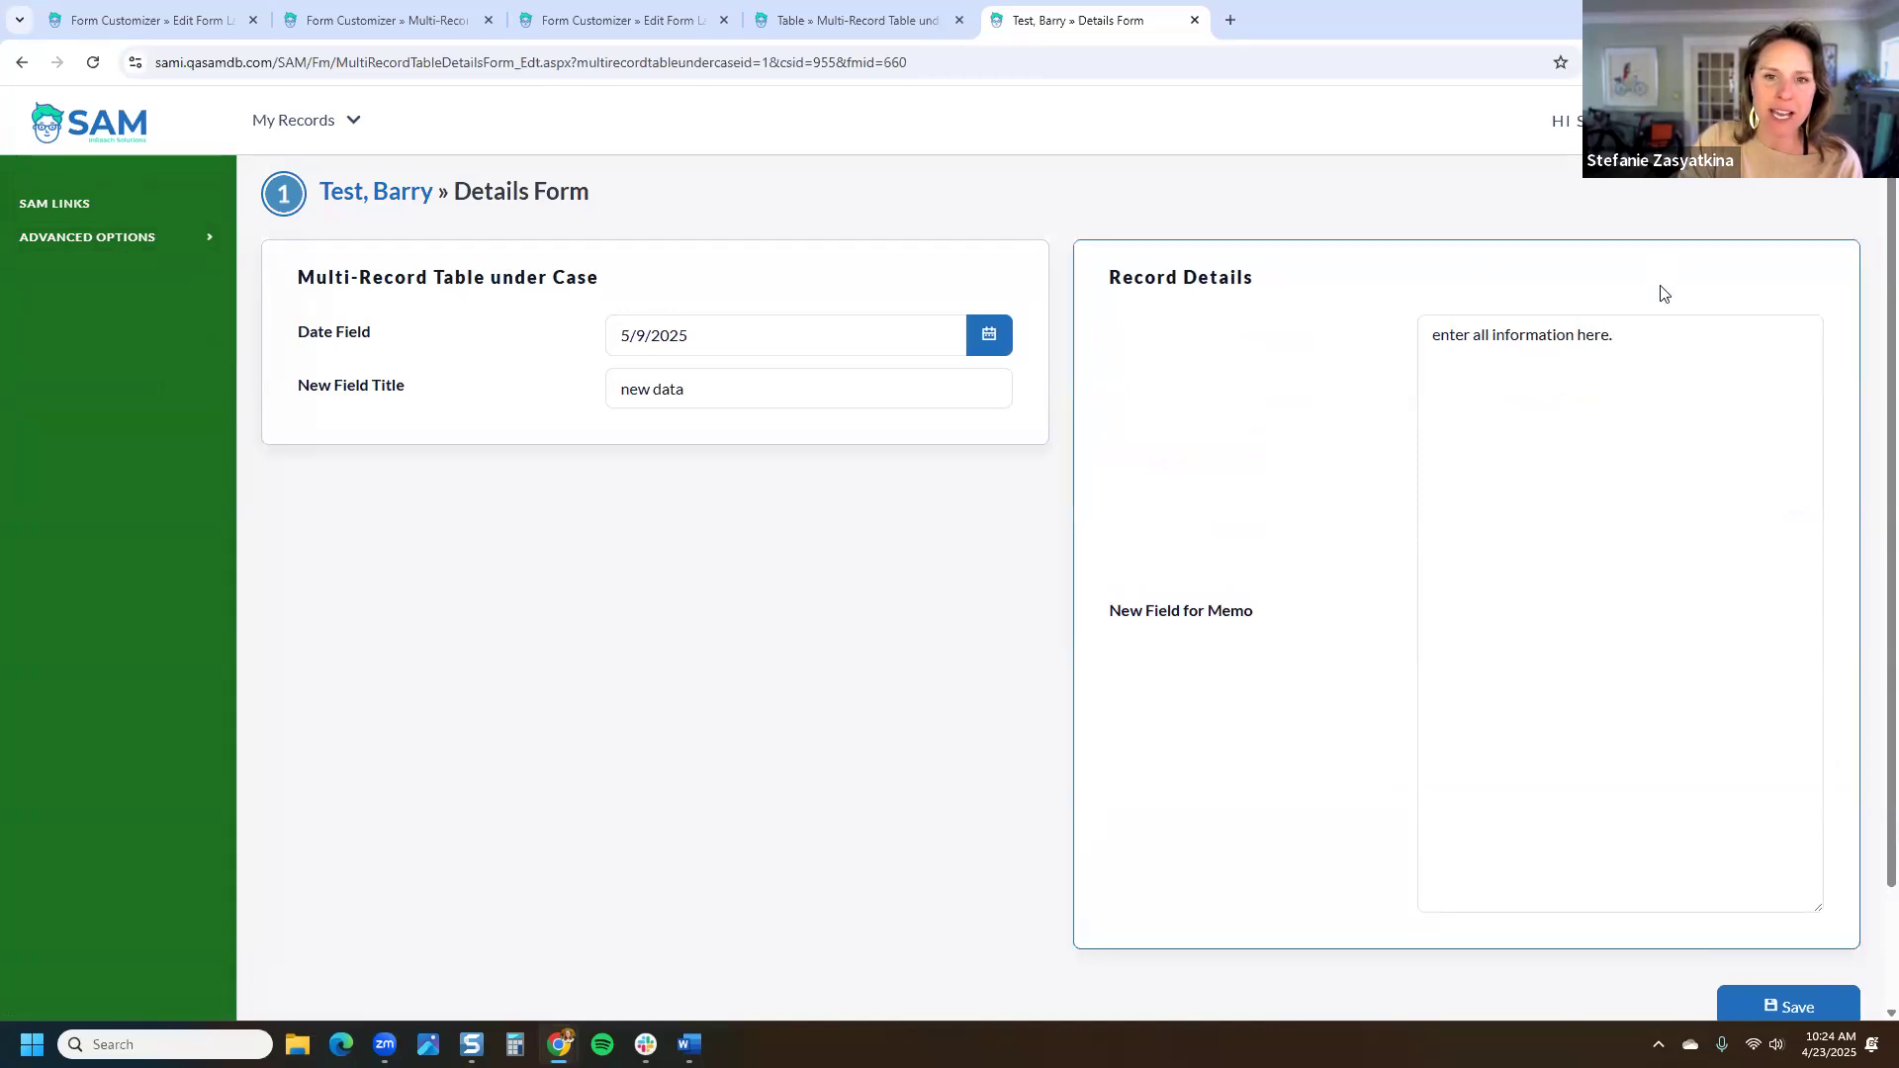
scroll(1665, 287, "down", 2)
scroll(1668, 297, "up", 2)
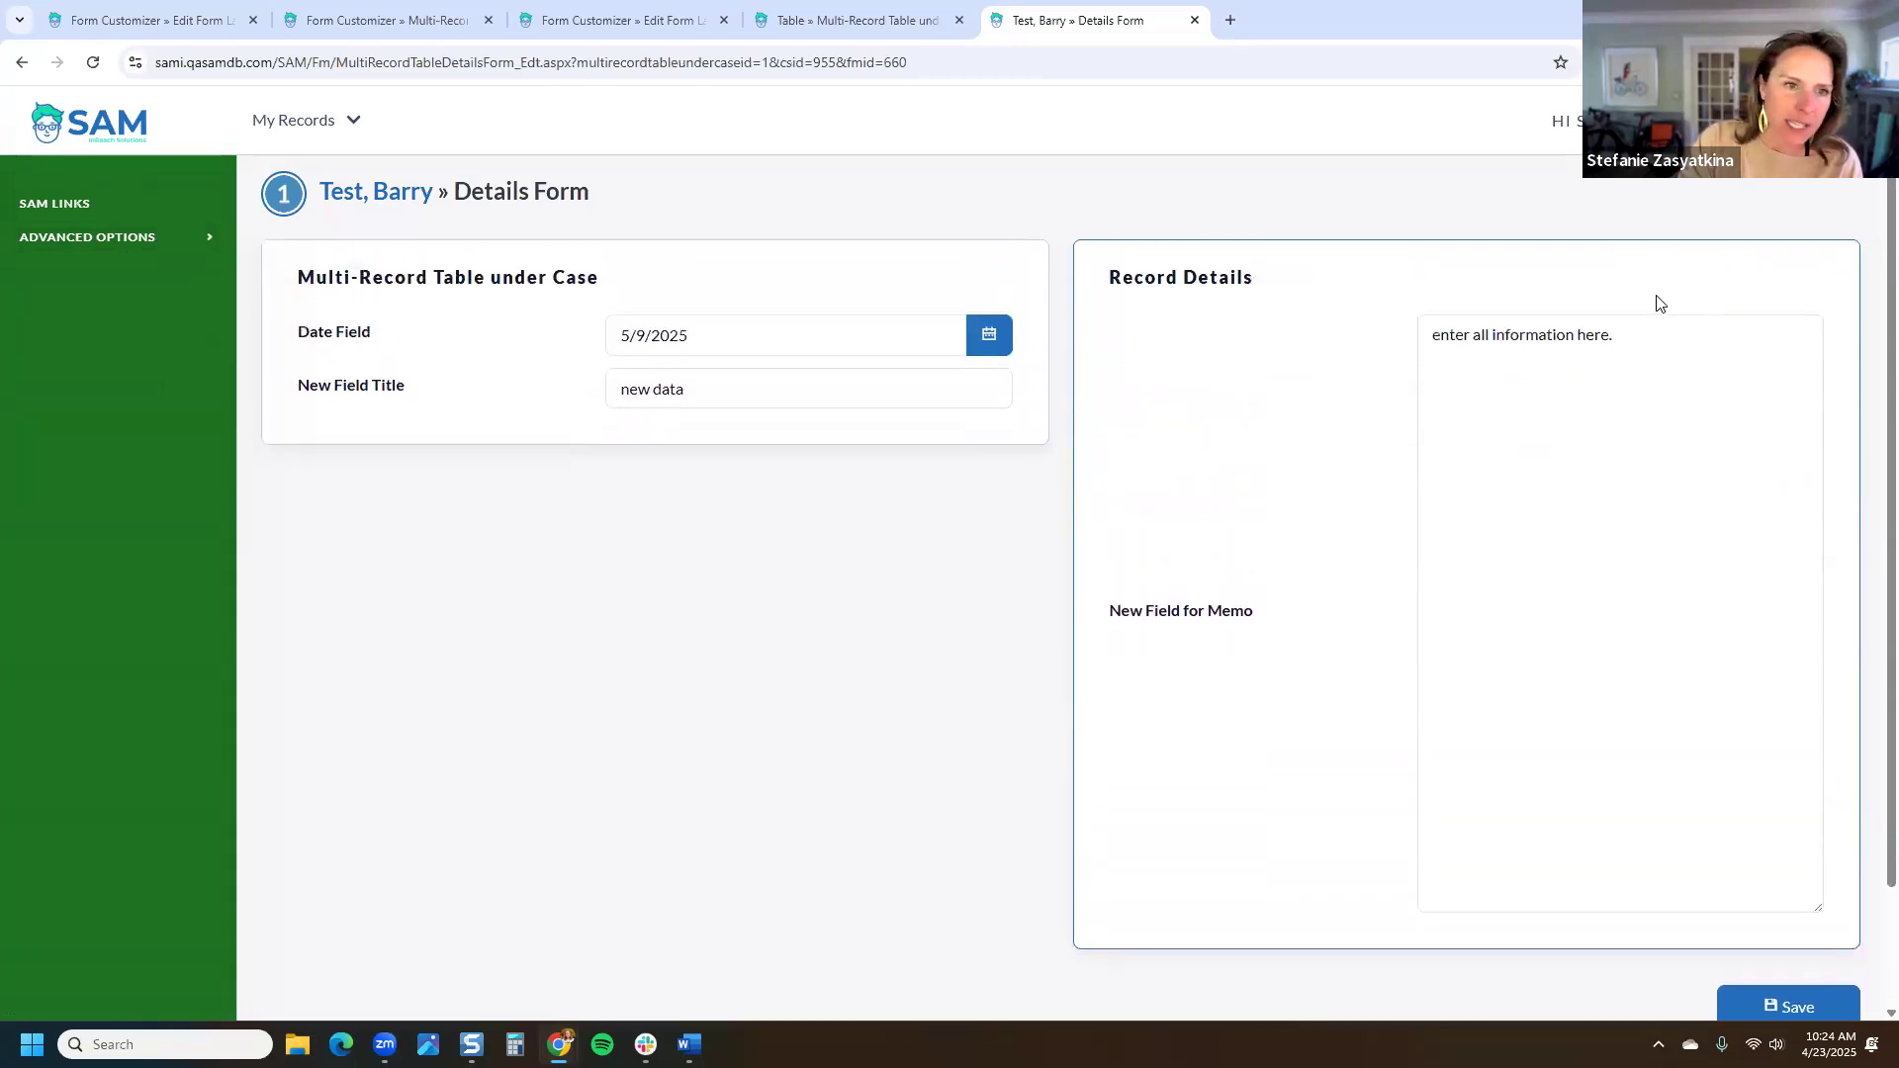
left_click(158, 243)
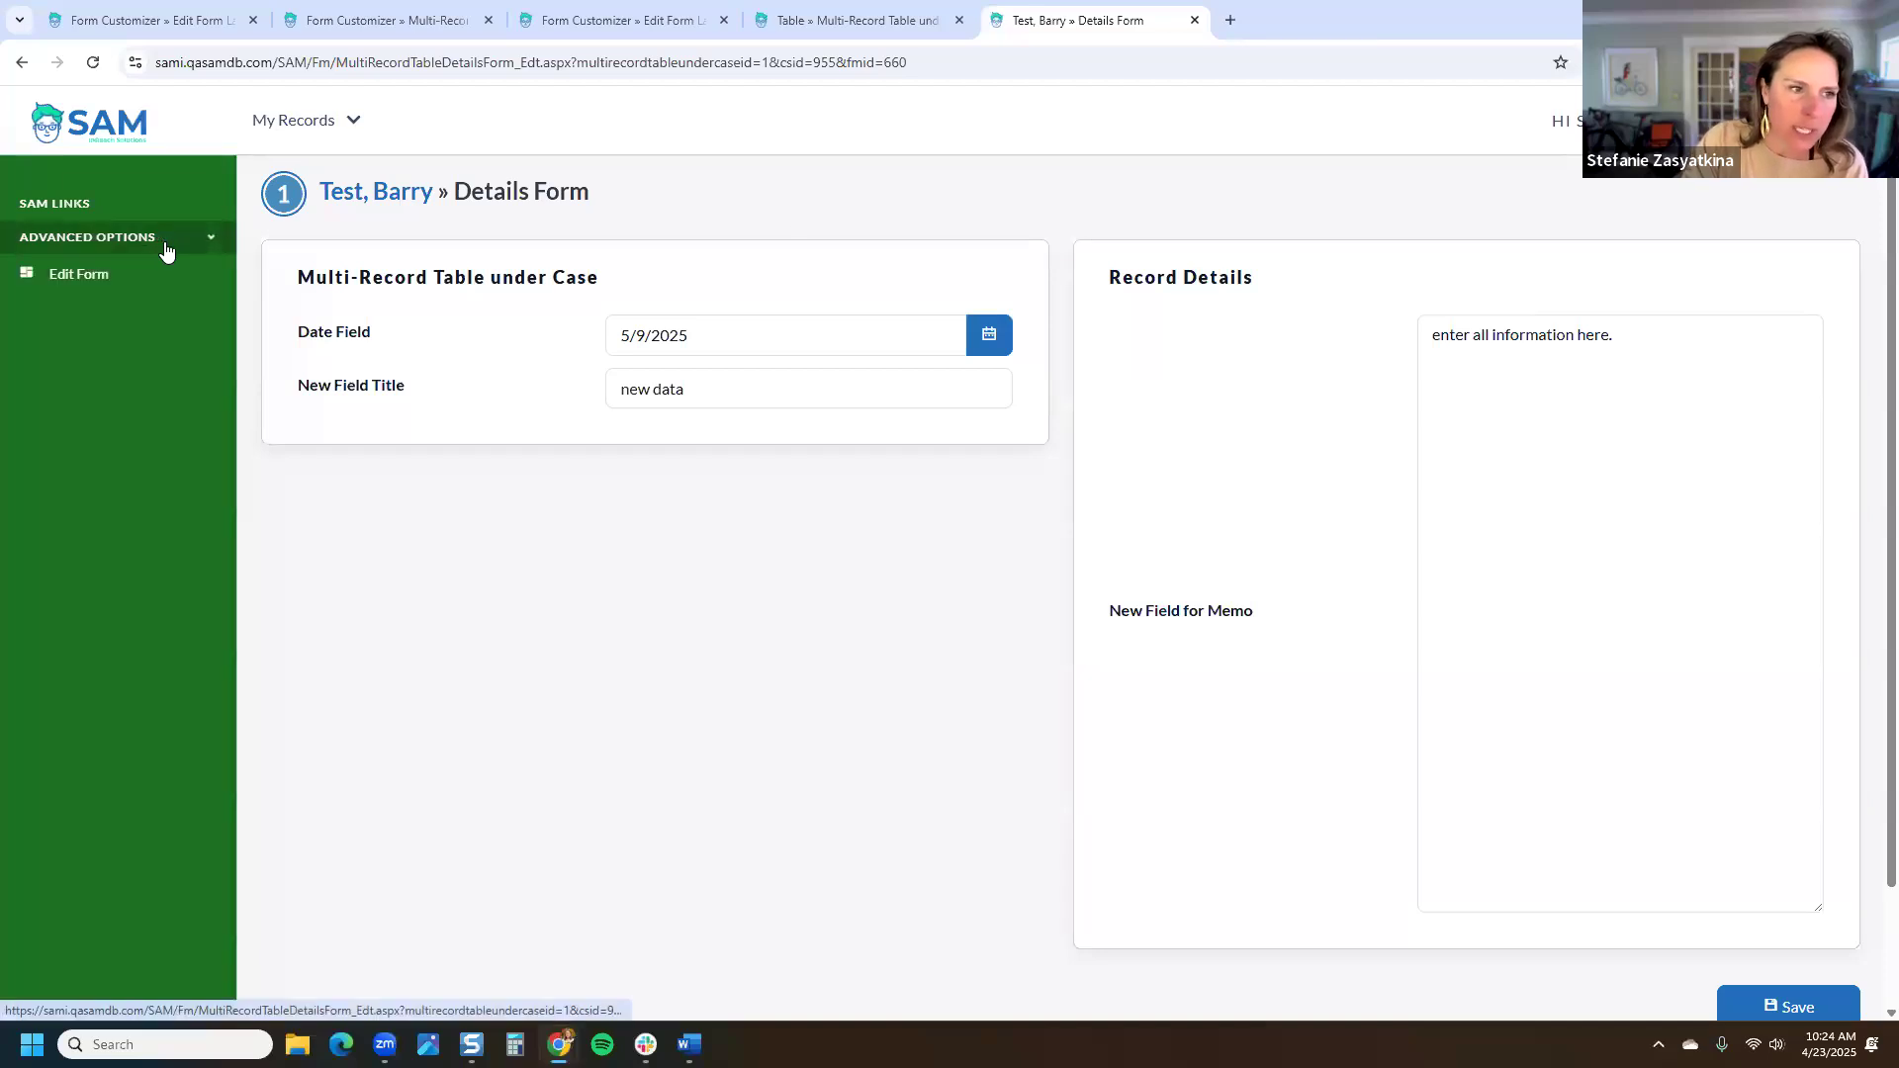
left_click(115, 275)
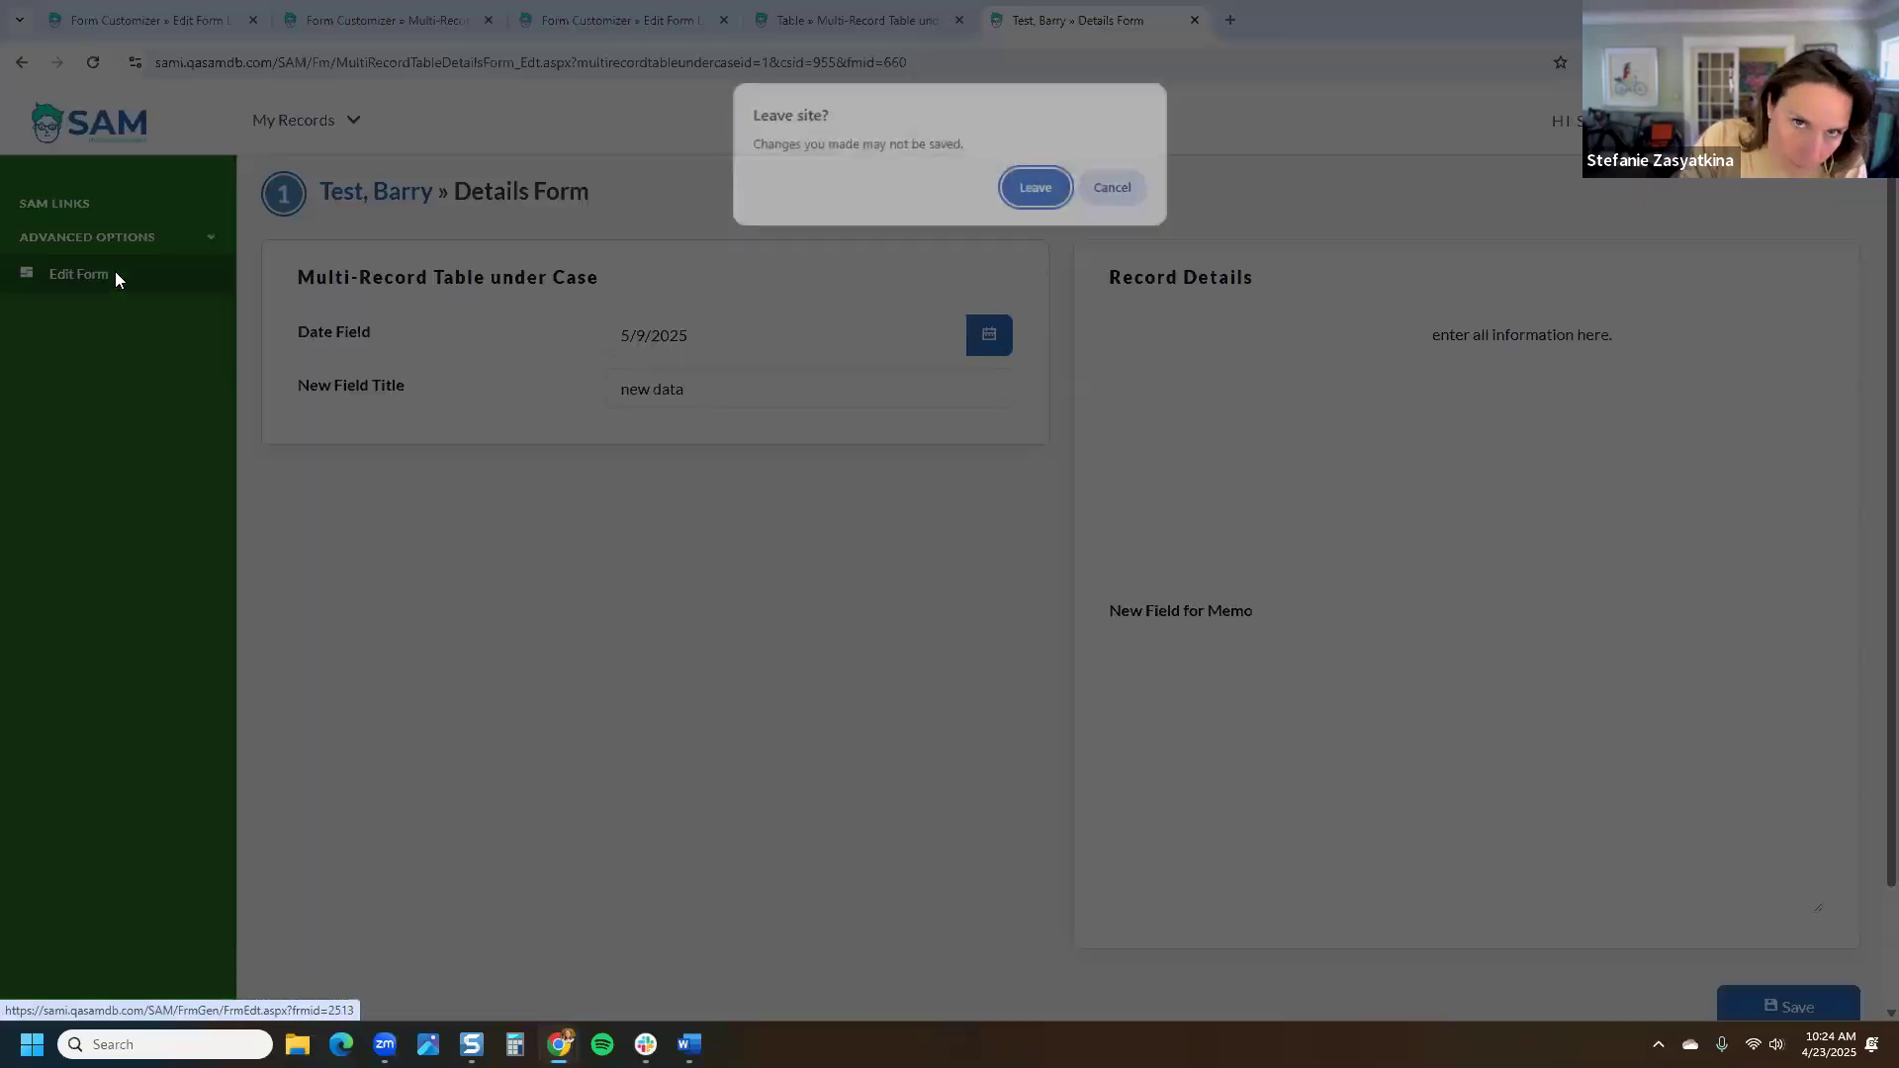
Step: Leave the unsaved record, set Field Titles Vertically Stacked to Yes, and go to My Records > Family
left_click(1038, 188)
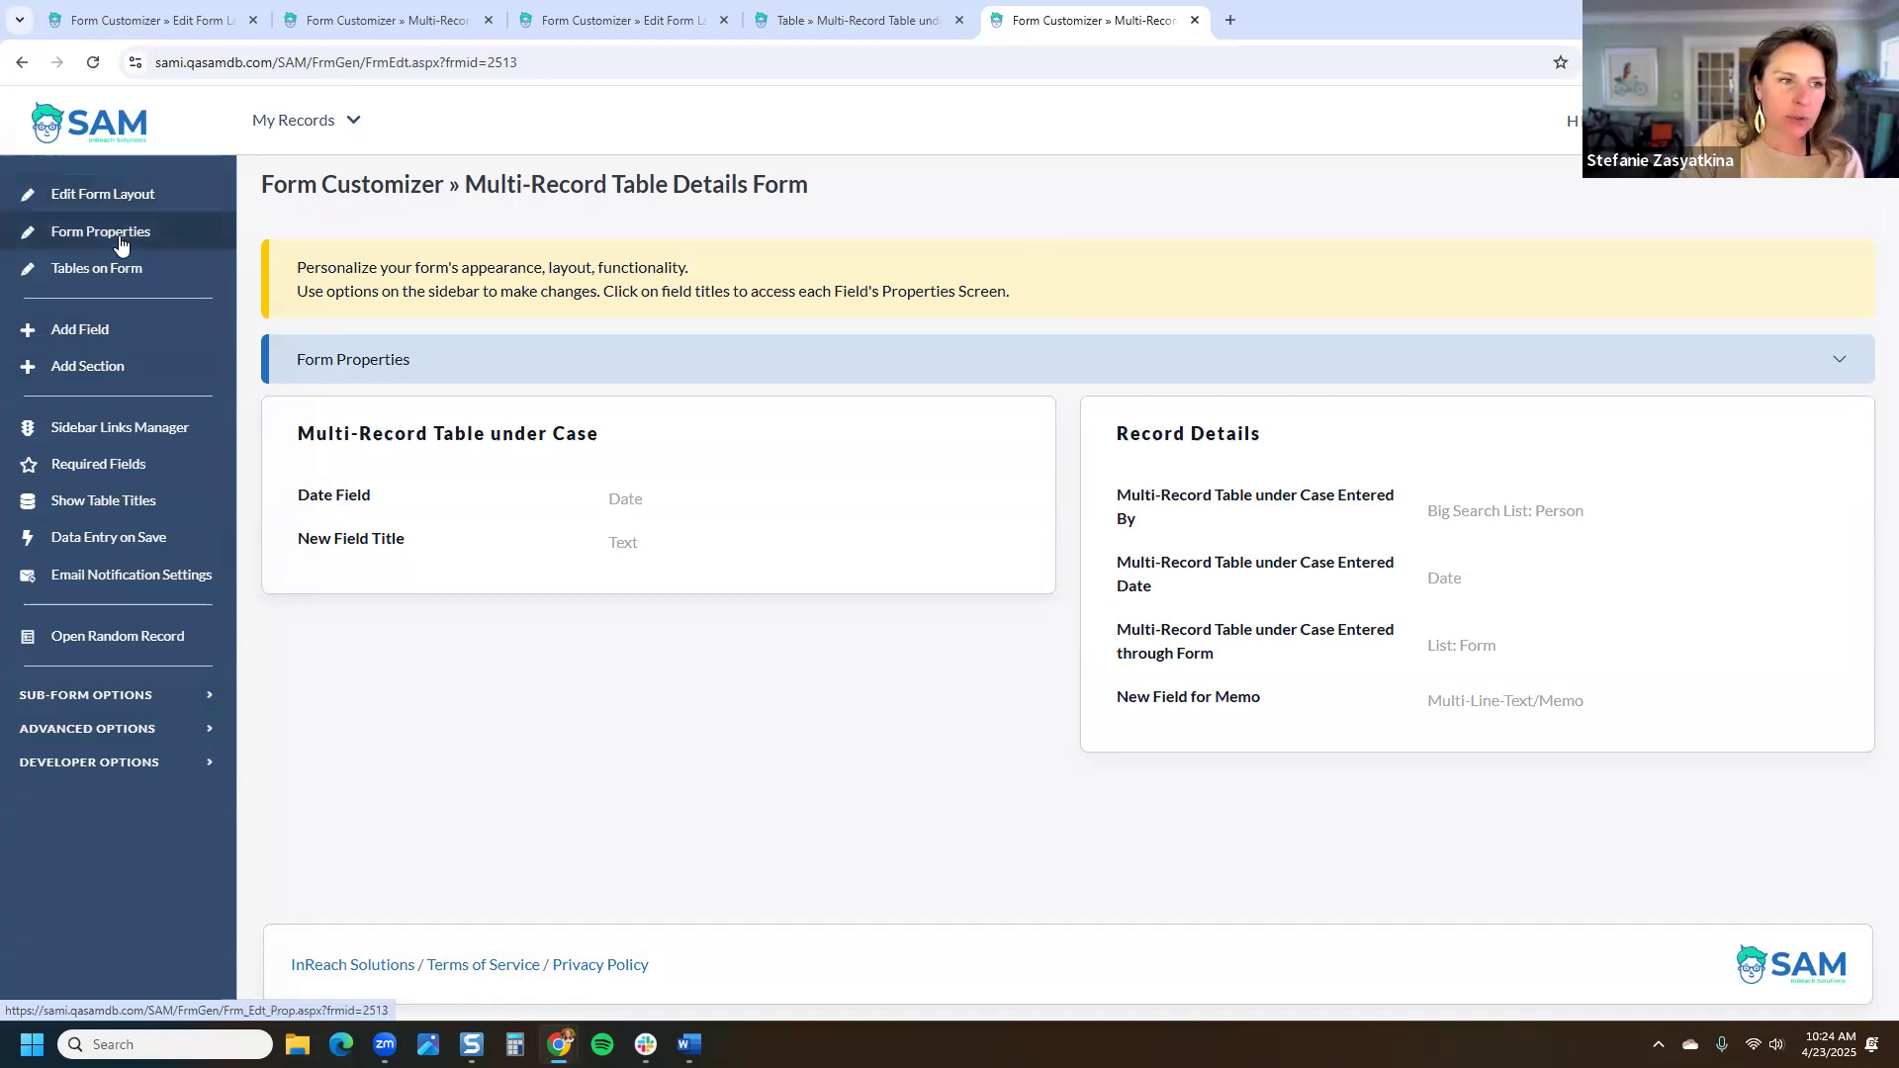
left_click(115, 734)
left_click(141, 776)
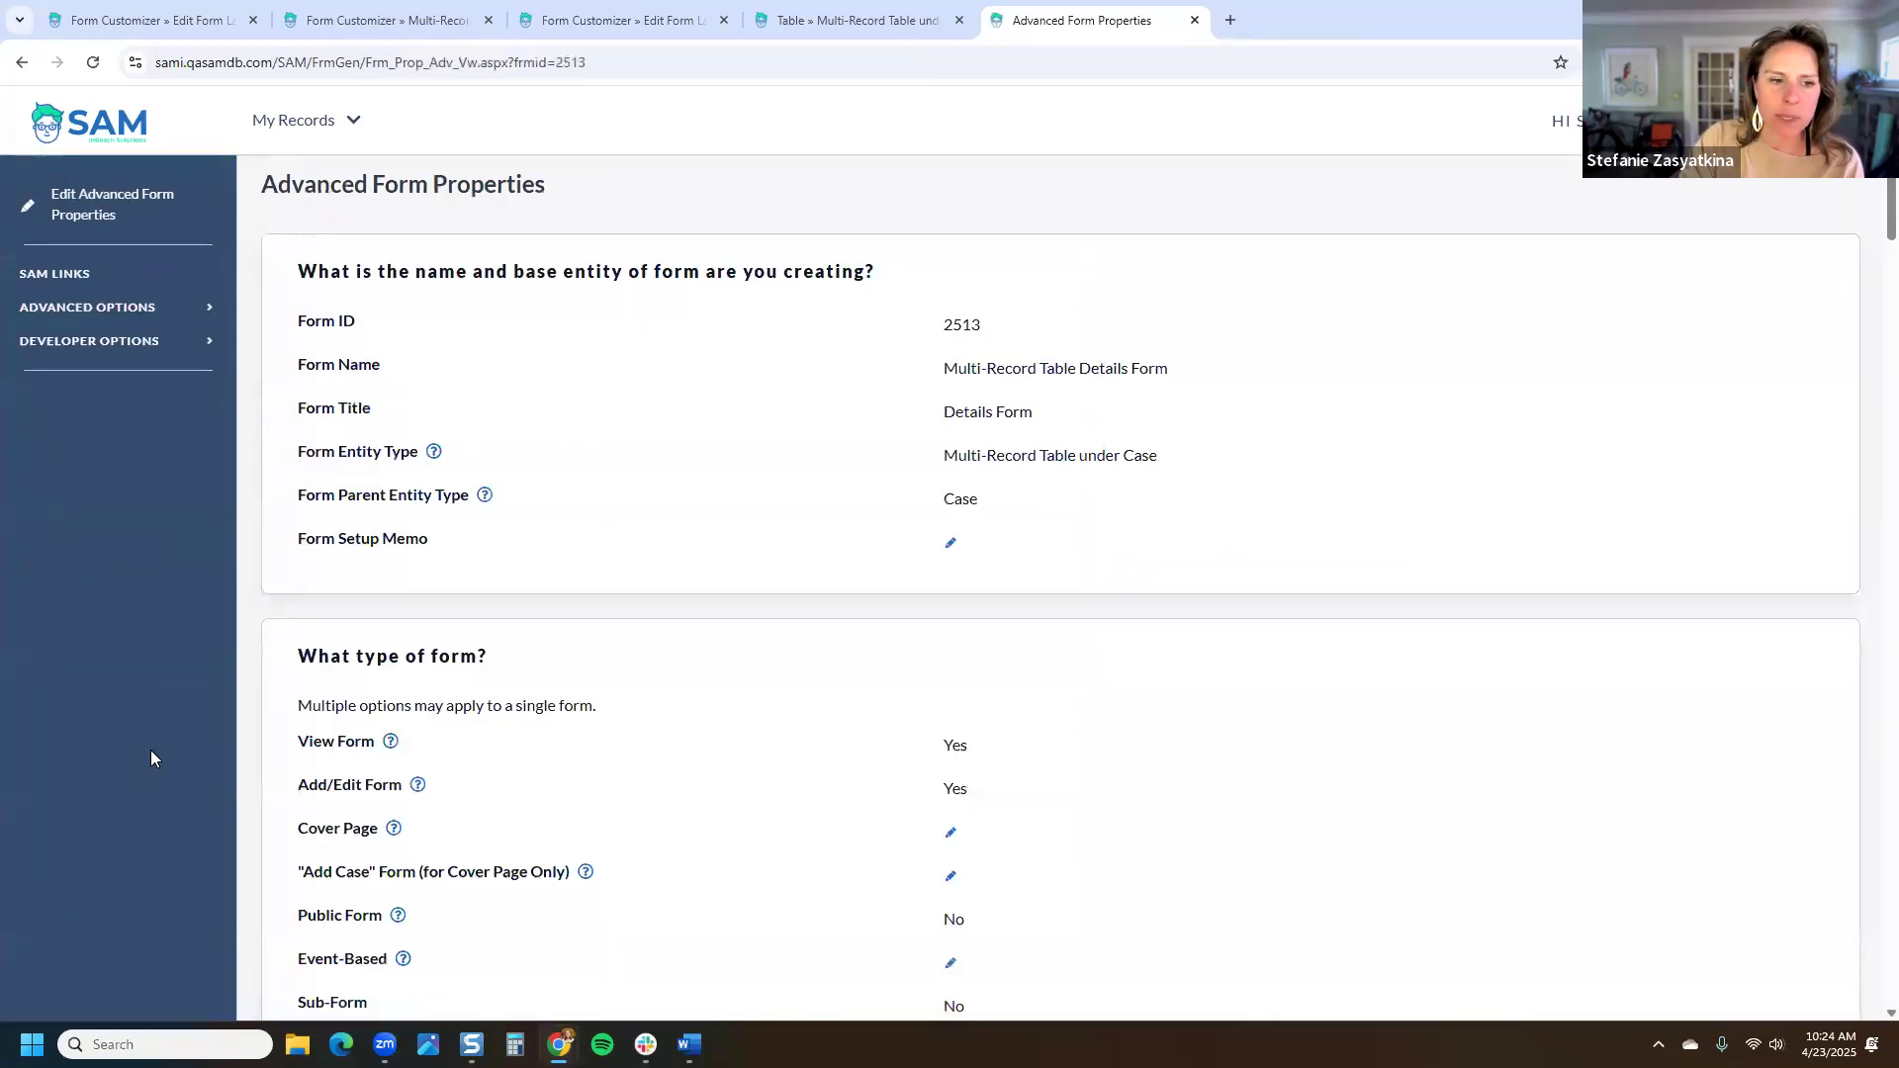
scroll(150, 757, "down", 2)
scroll(151, 758, "up", 1)
scroll(200, 758, "down", 7)
left_click_drag(284, 525, 535, 534)
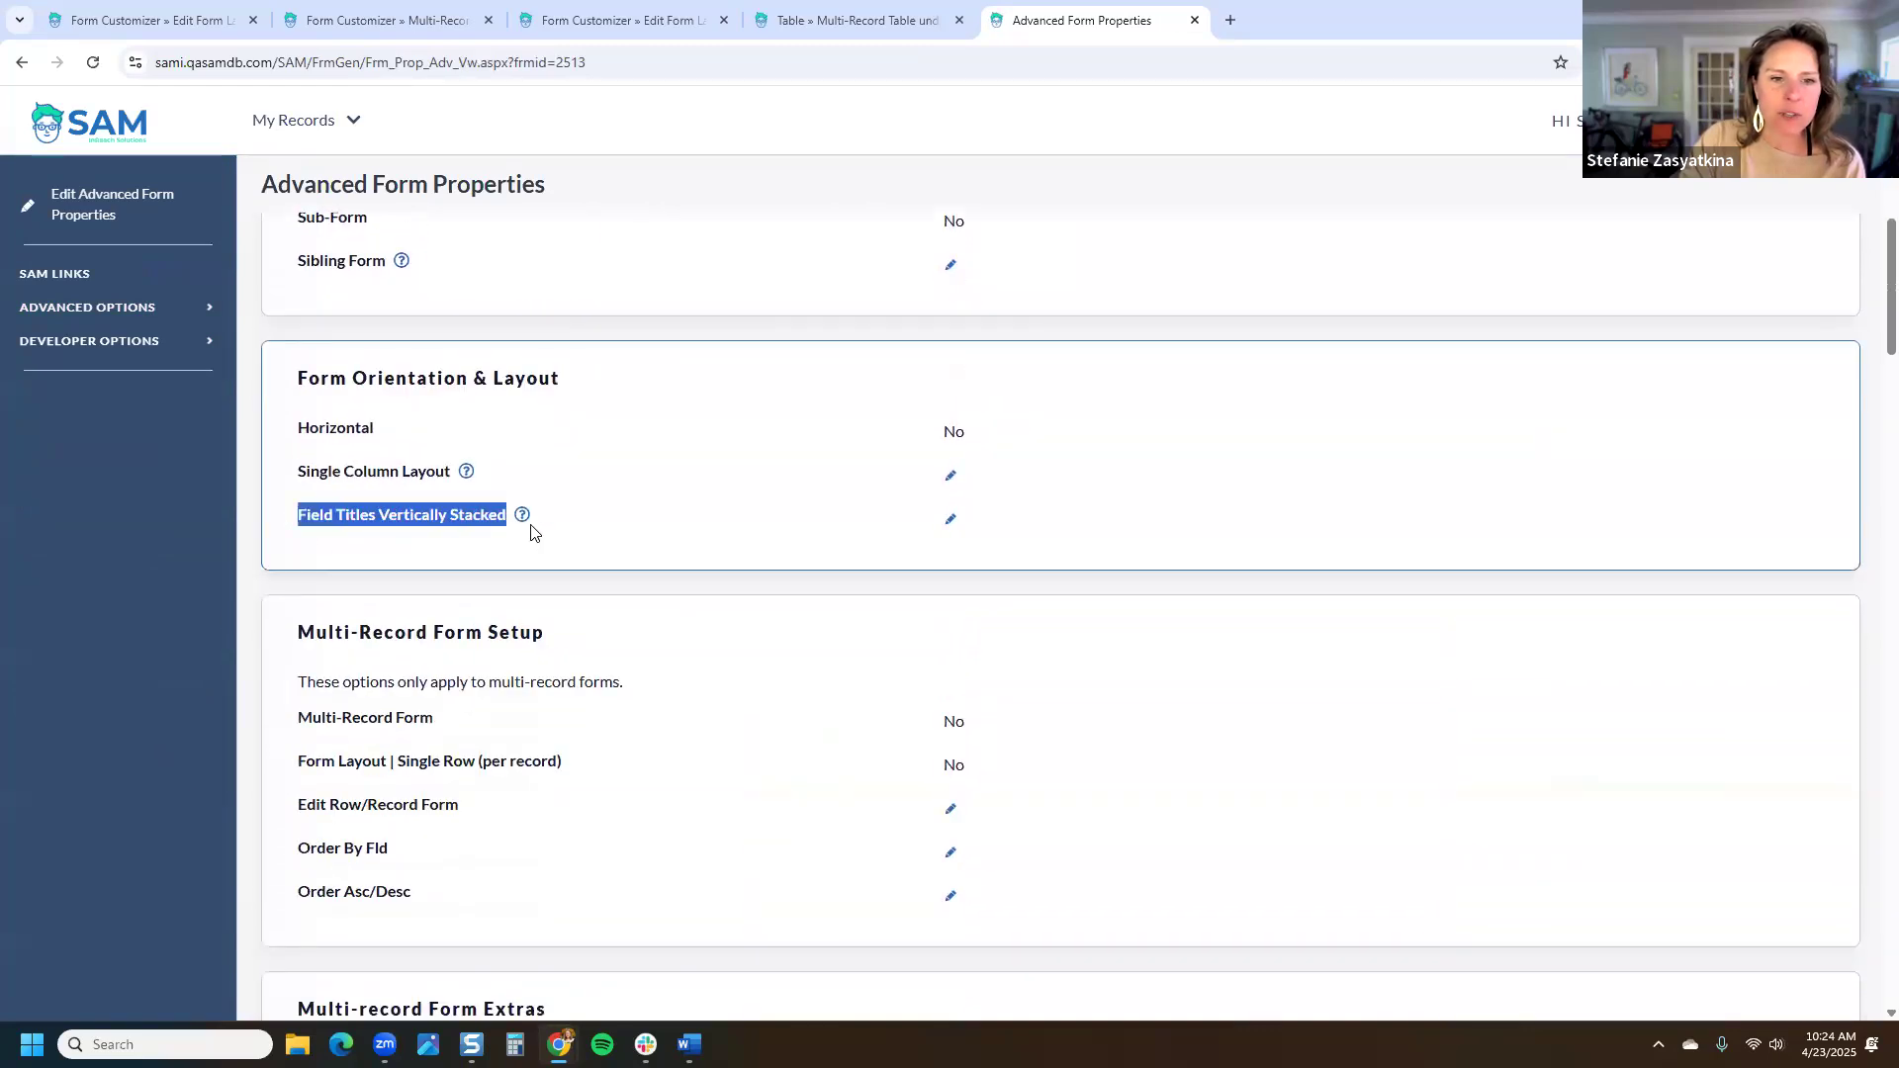
left_click(950, 521)
left_click(618, 326)
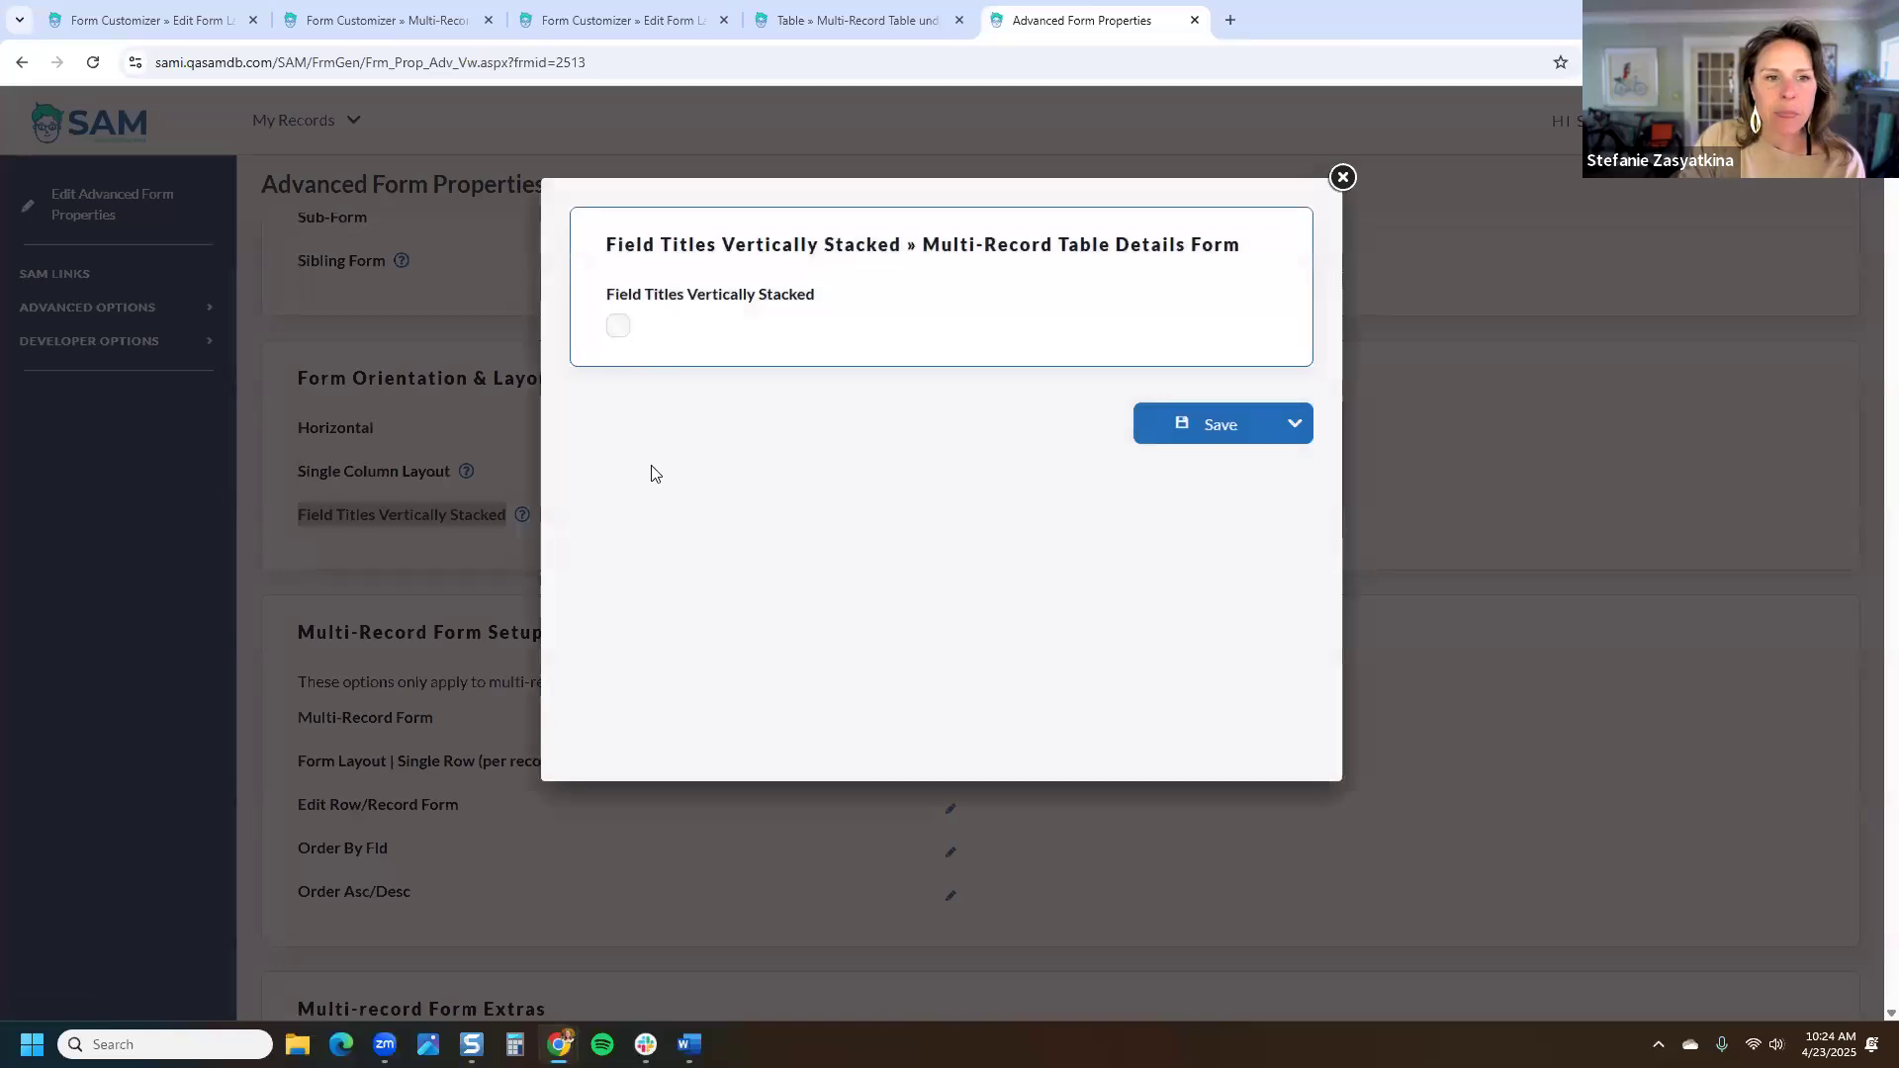
left_click(1216, 429)
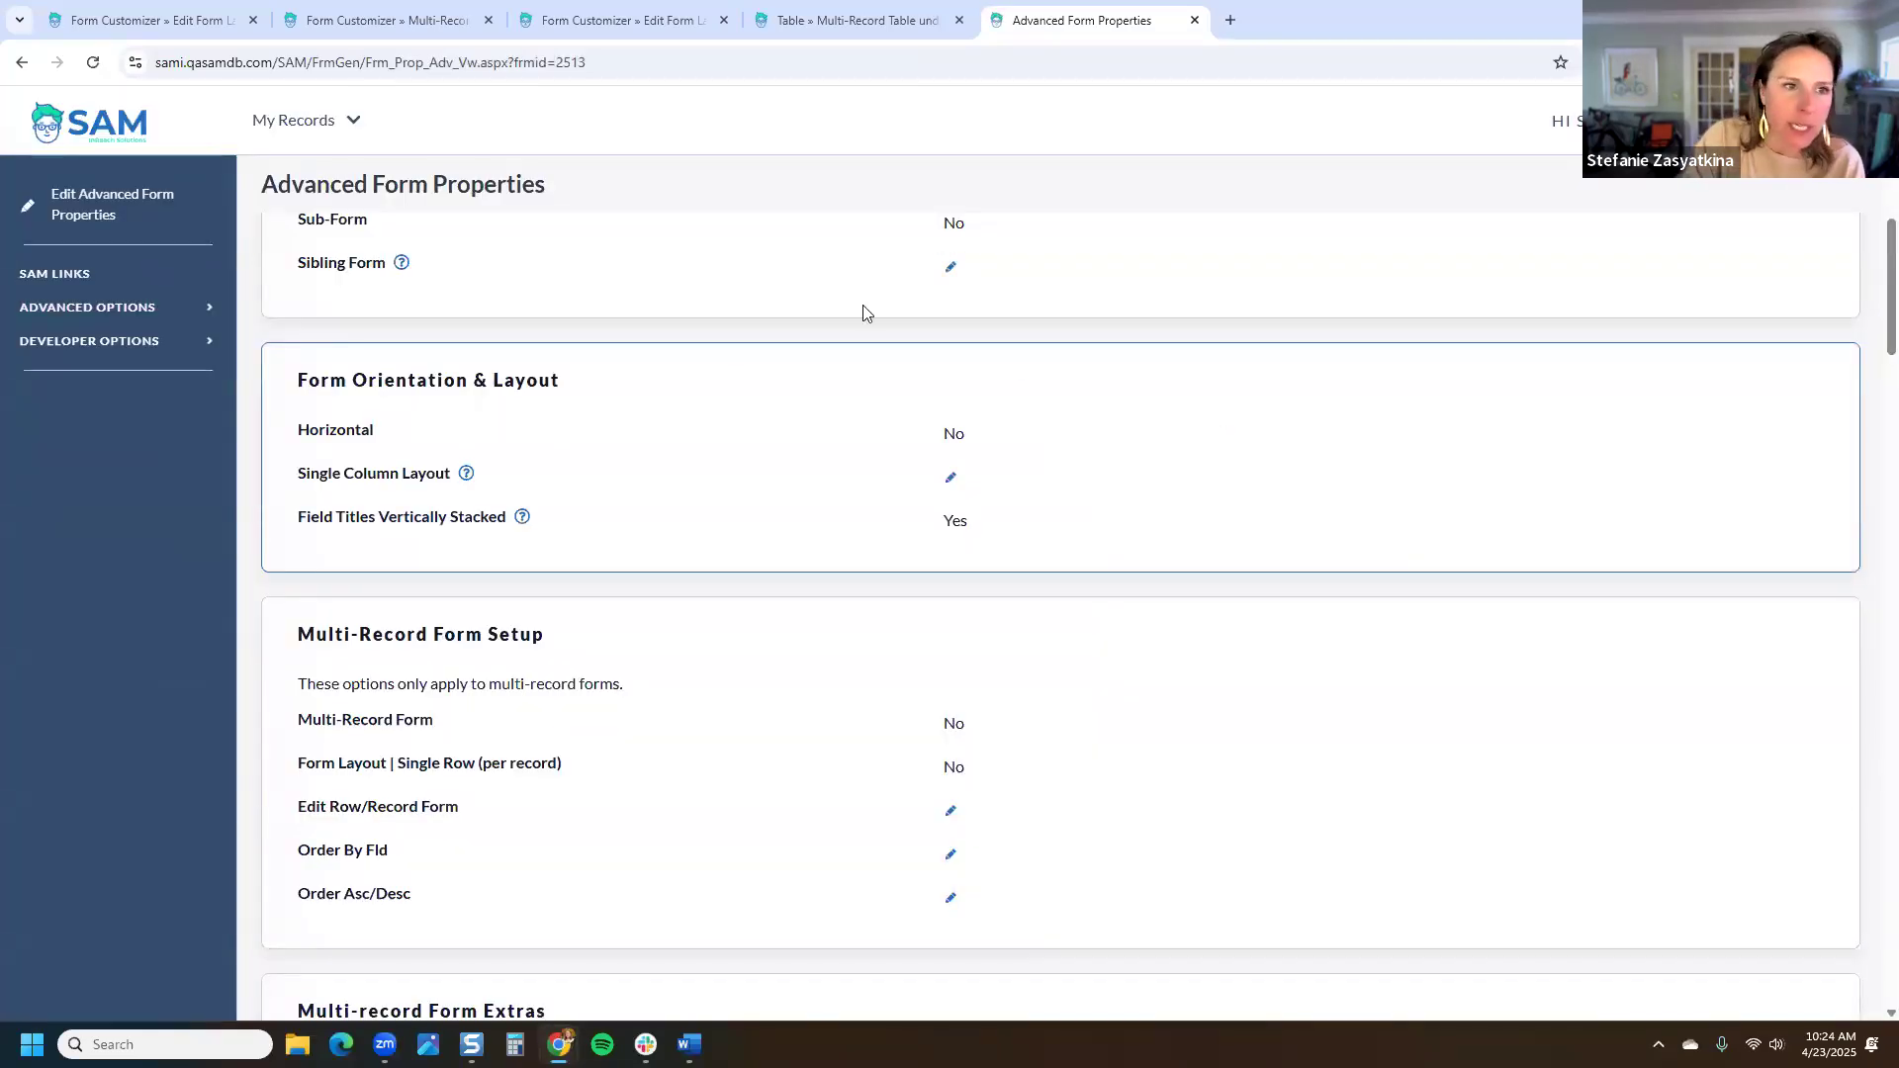
mouse_move(297, 121)
left_click(226, 207)
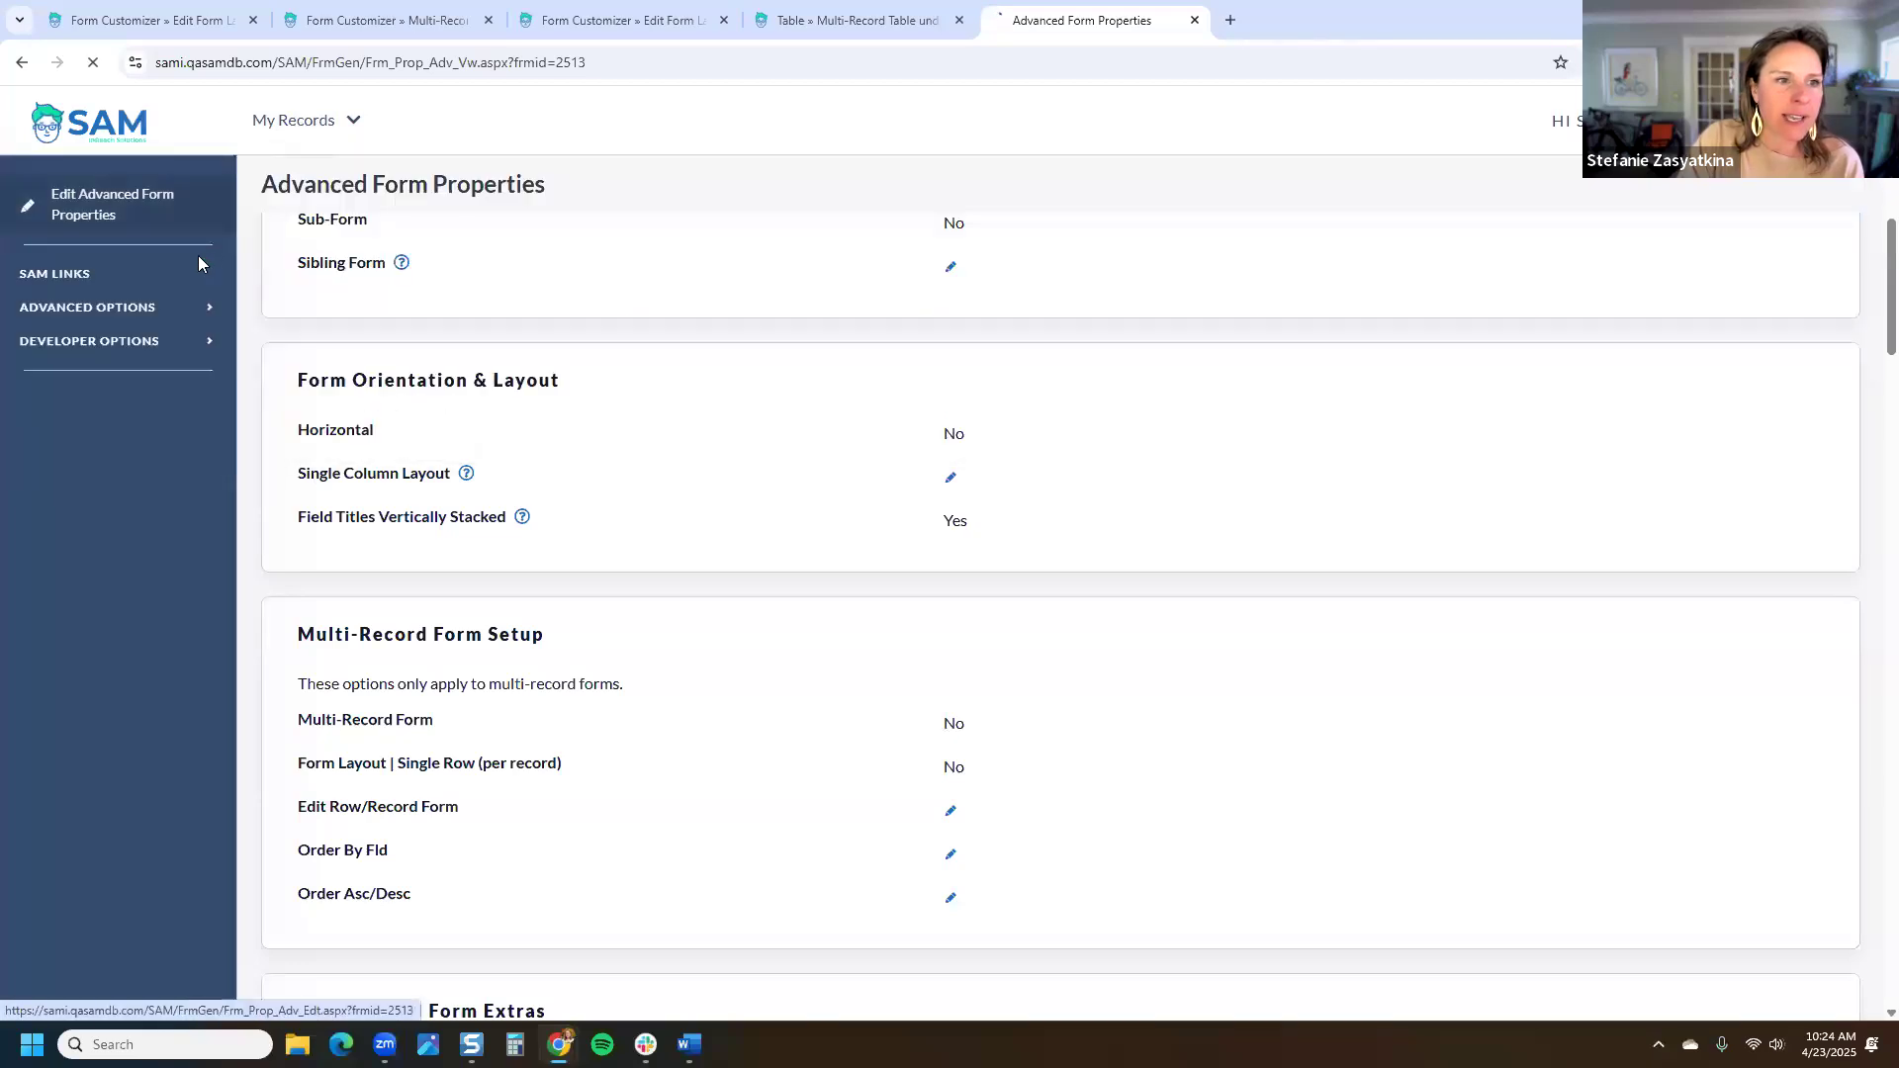
Step: Search families for 'test' and open the domestic case's first Multi-Record Table under Case entry details
type("test")
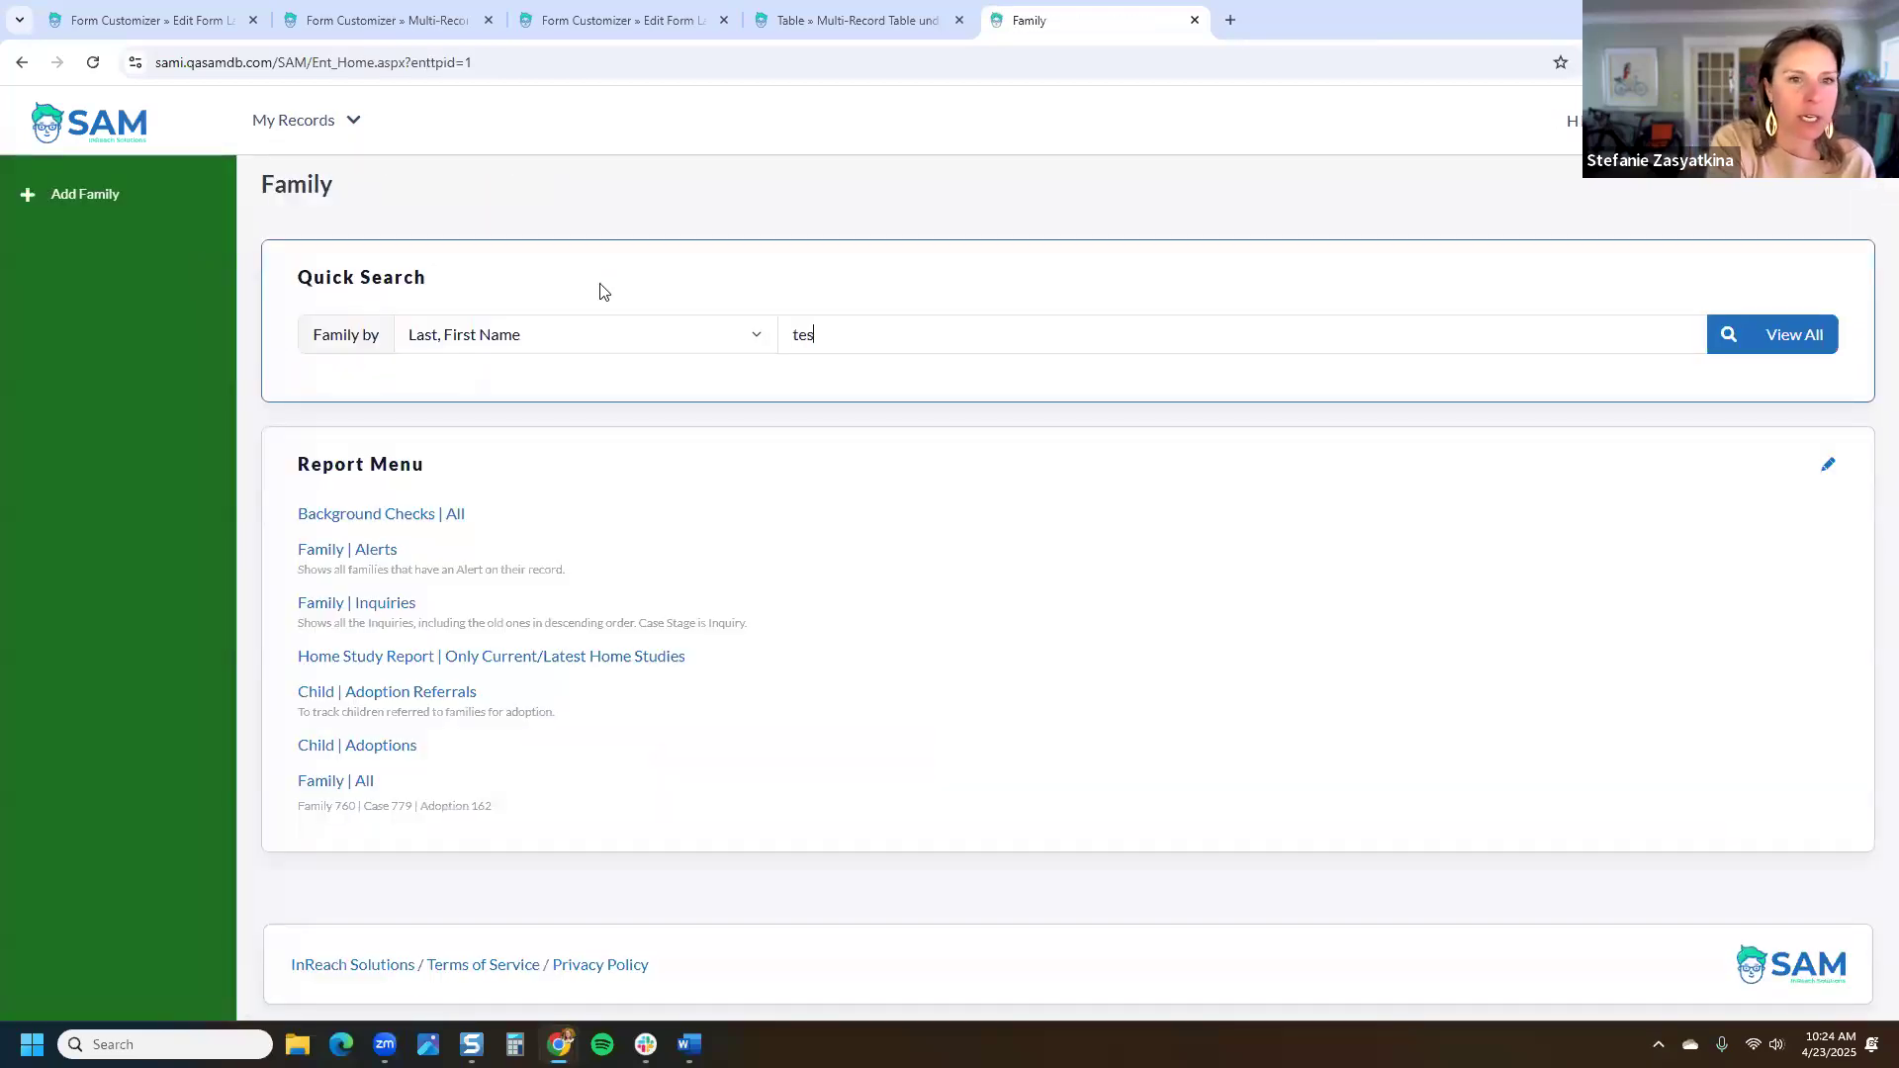
key("Return")
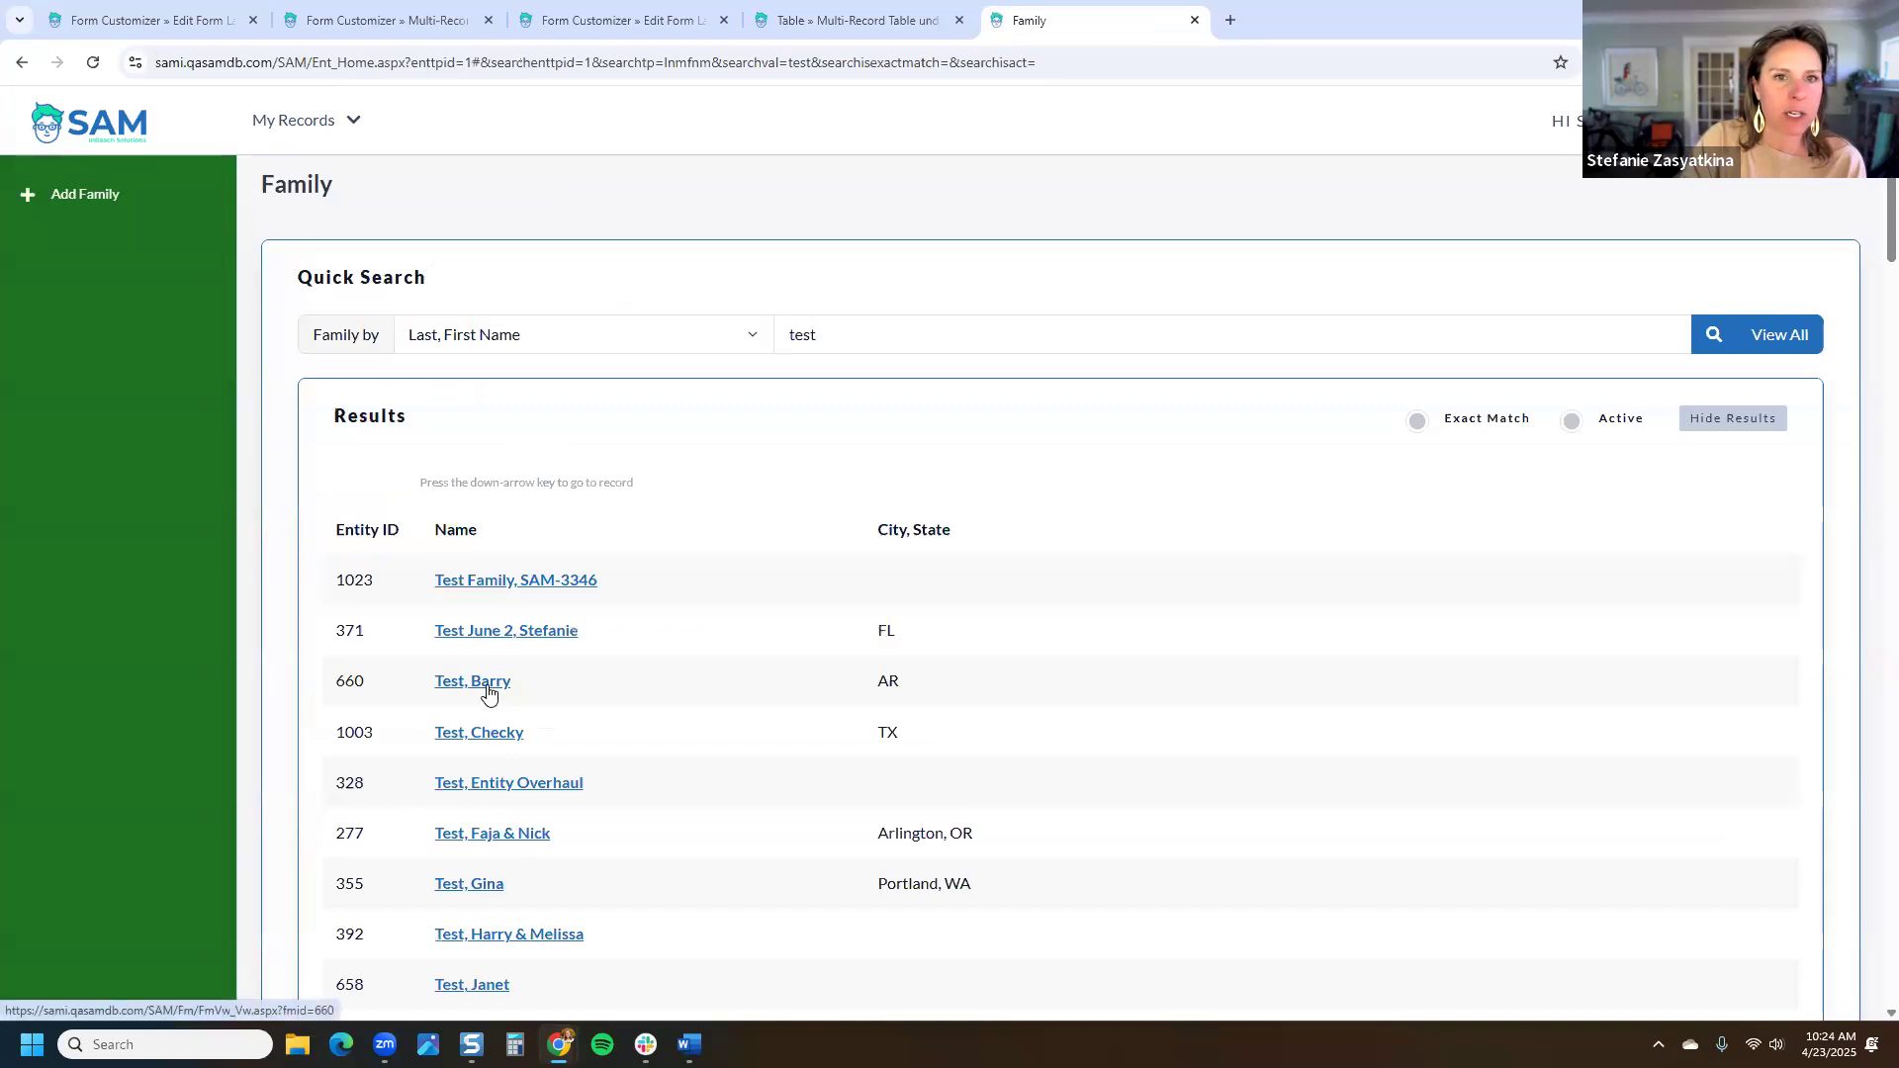
left_click(500, 700)
left_click(1526, 501)
scroll(115, 841, "down", 10)
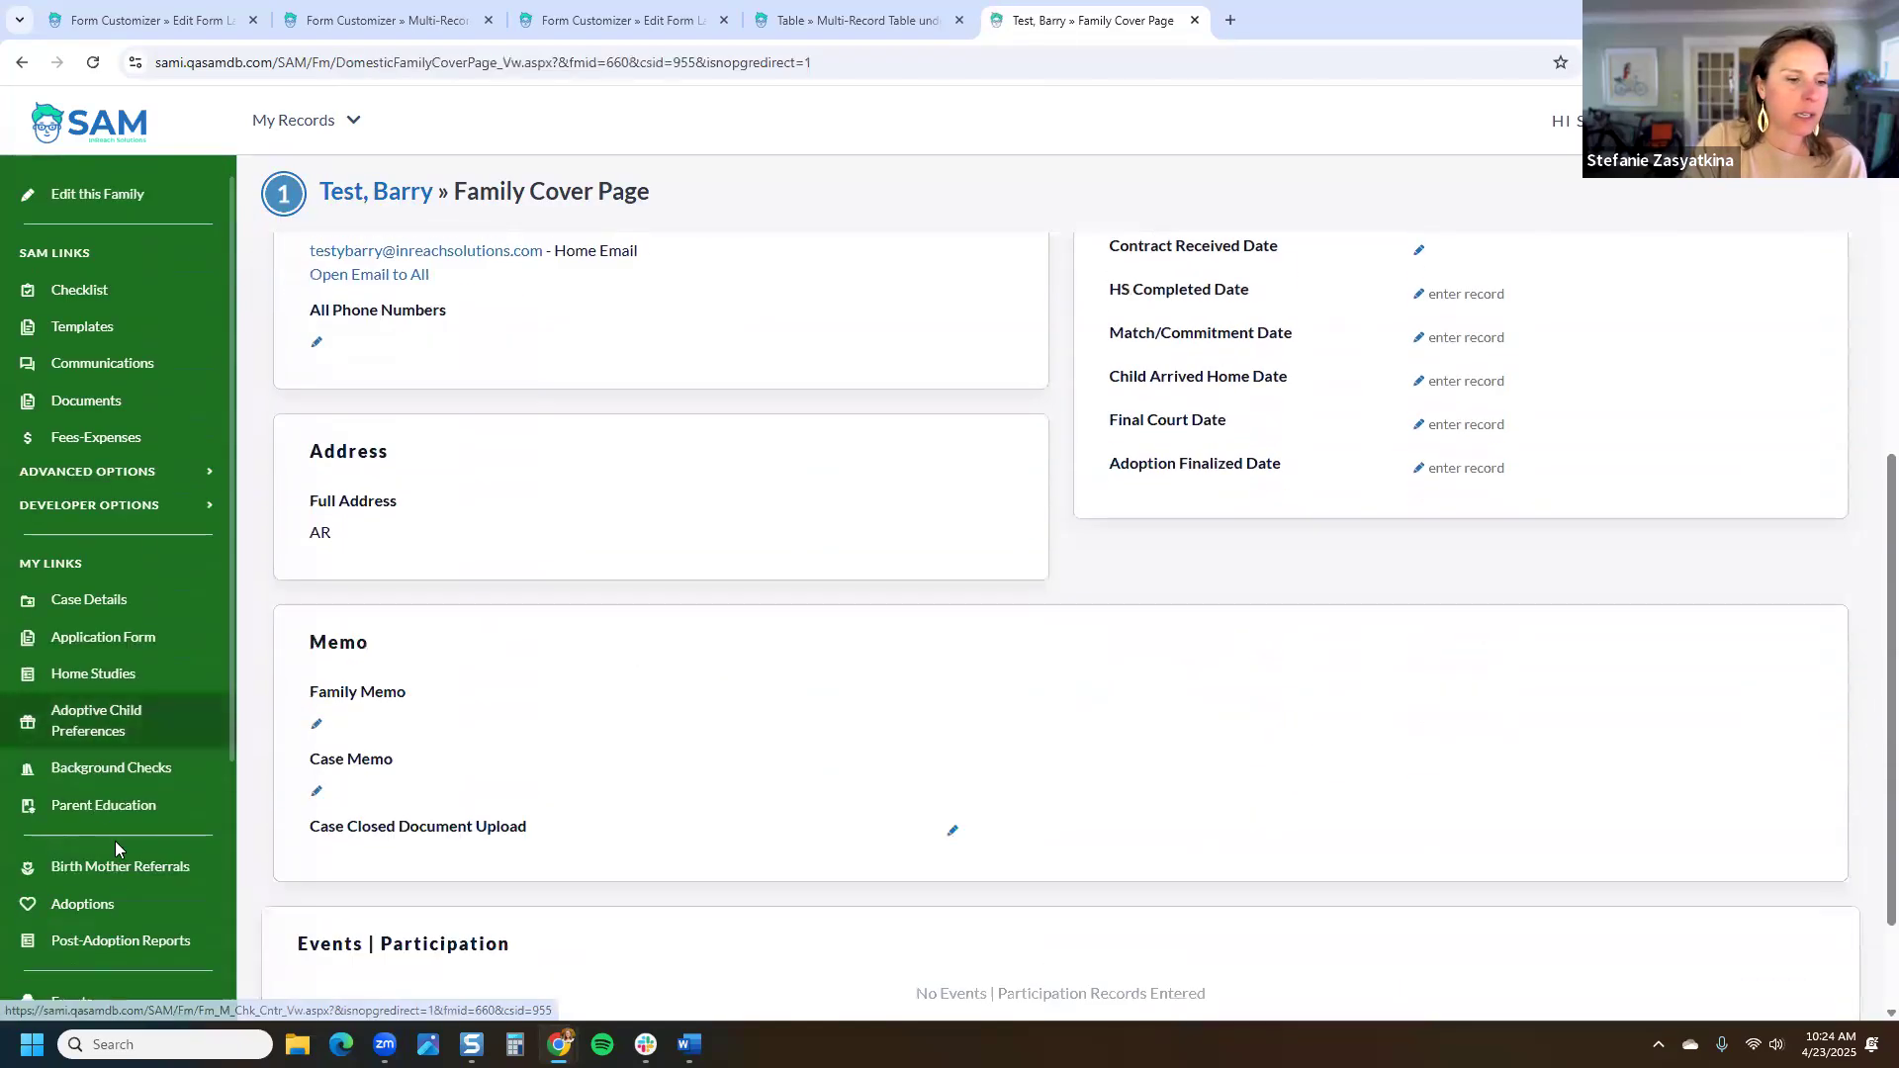
left_click(116, 843)
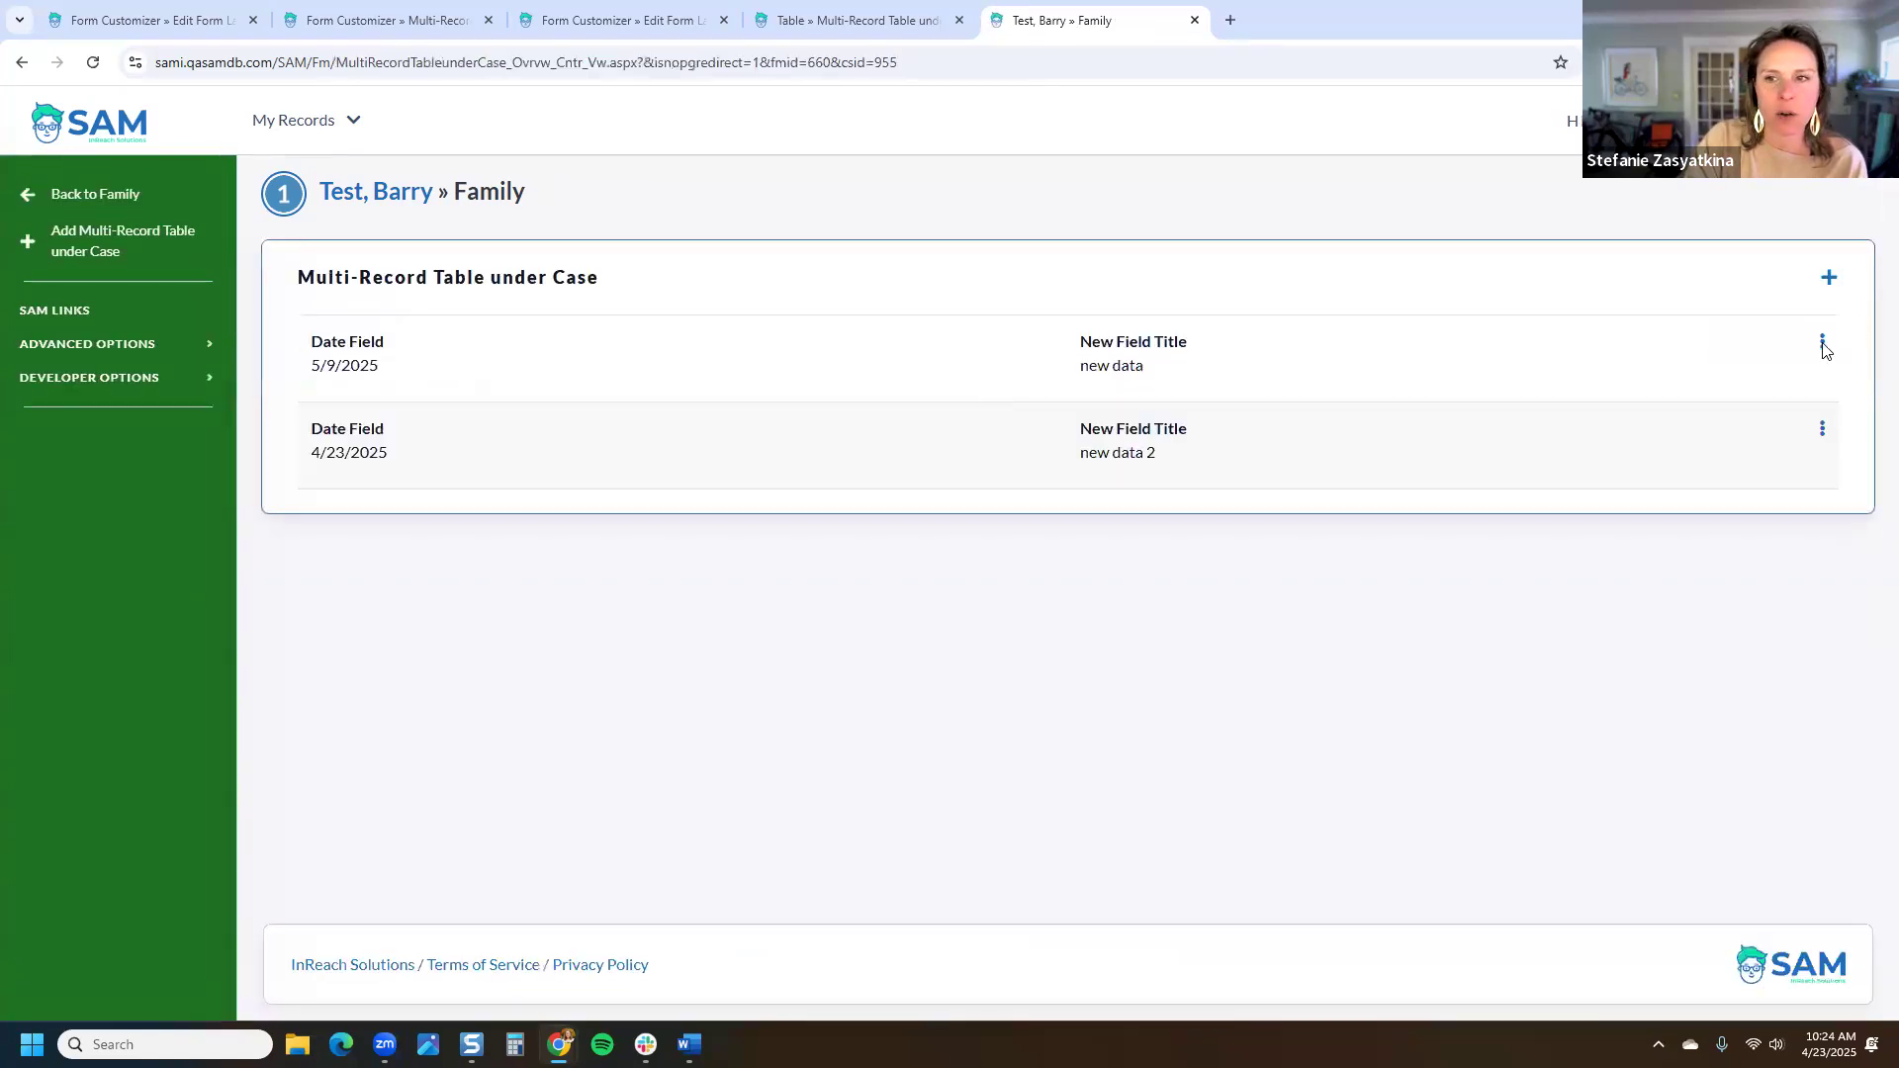
left_click(1823, 346)
left_click(1795, 381)
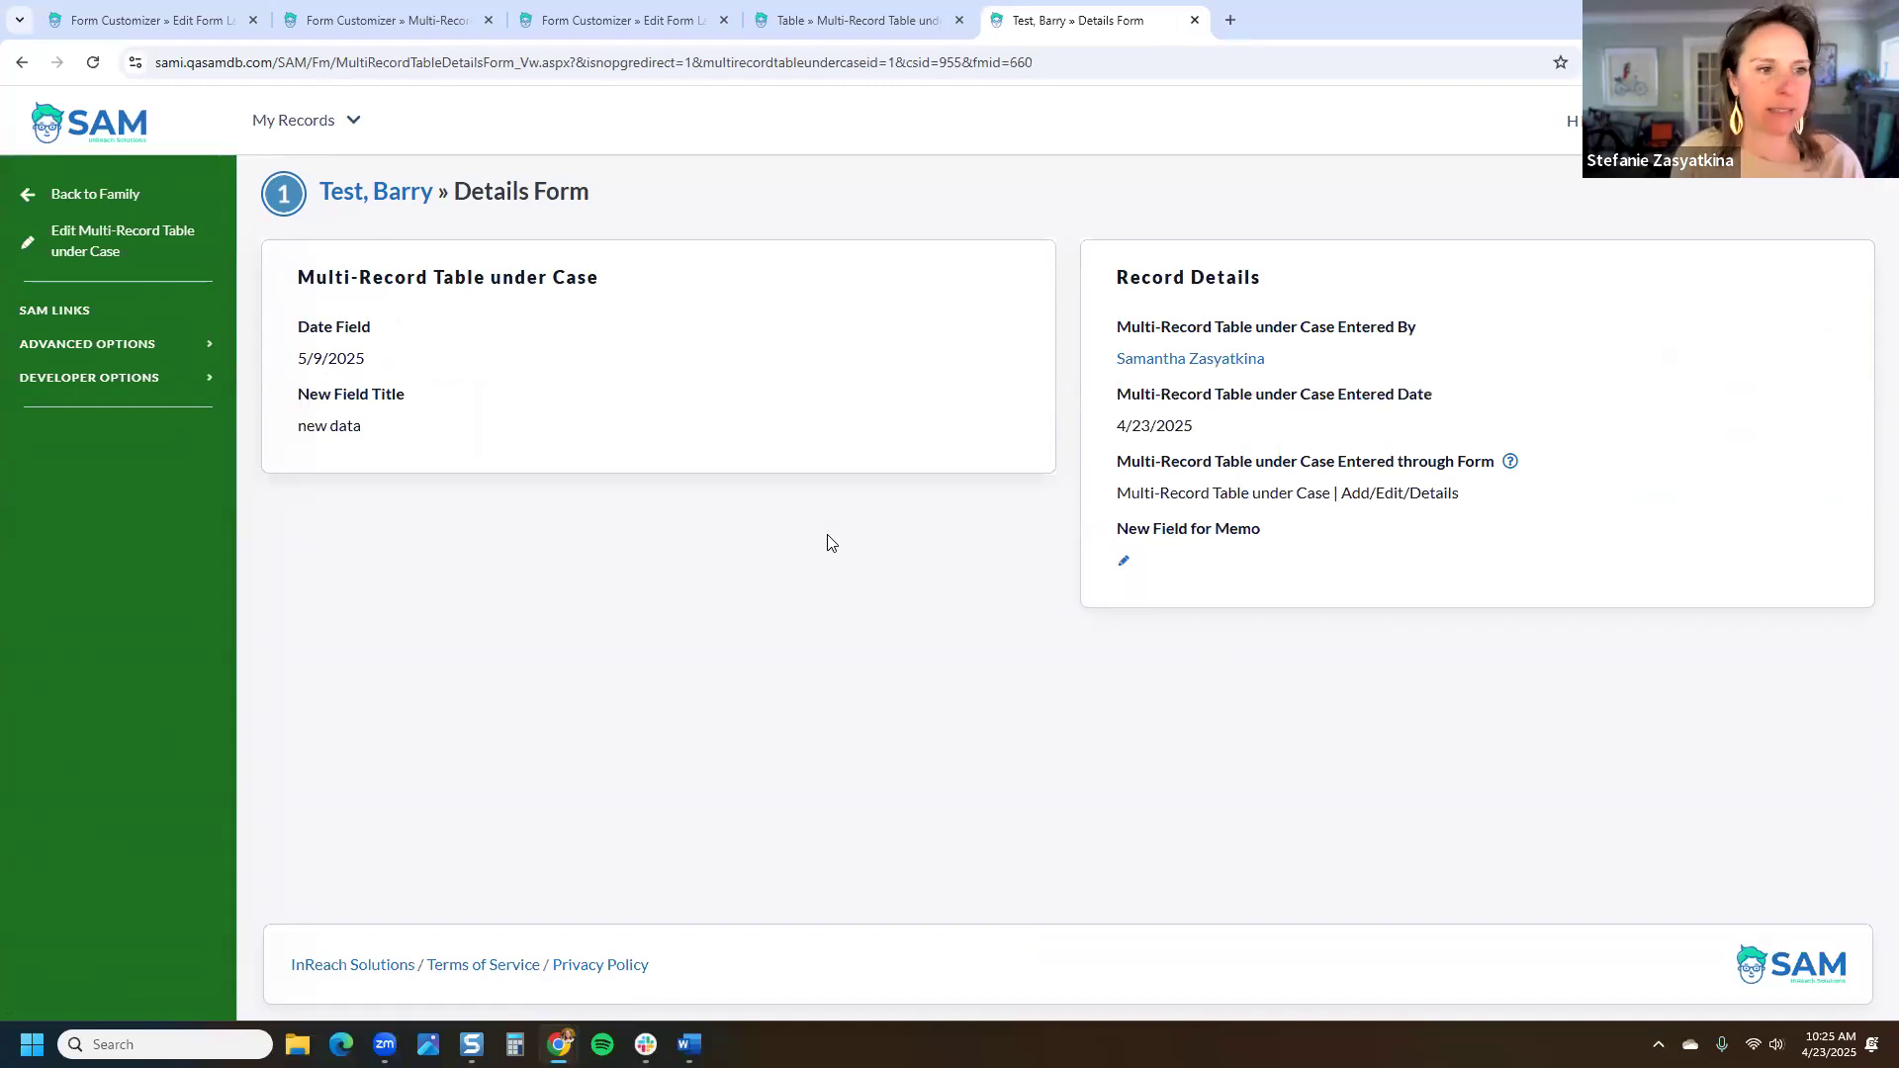
Step: Open the 5/9/2025 record for editing and check the Date Field label now sits above its box
left_click(147, 265)
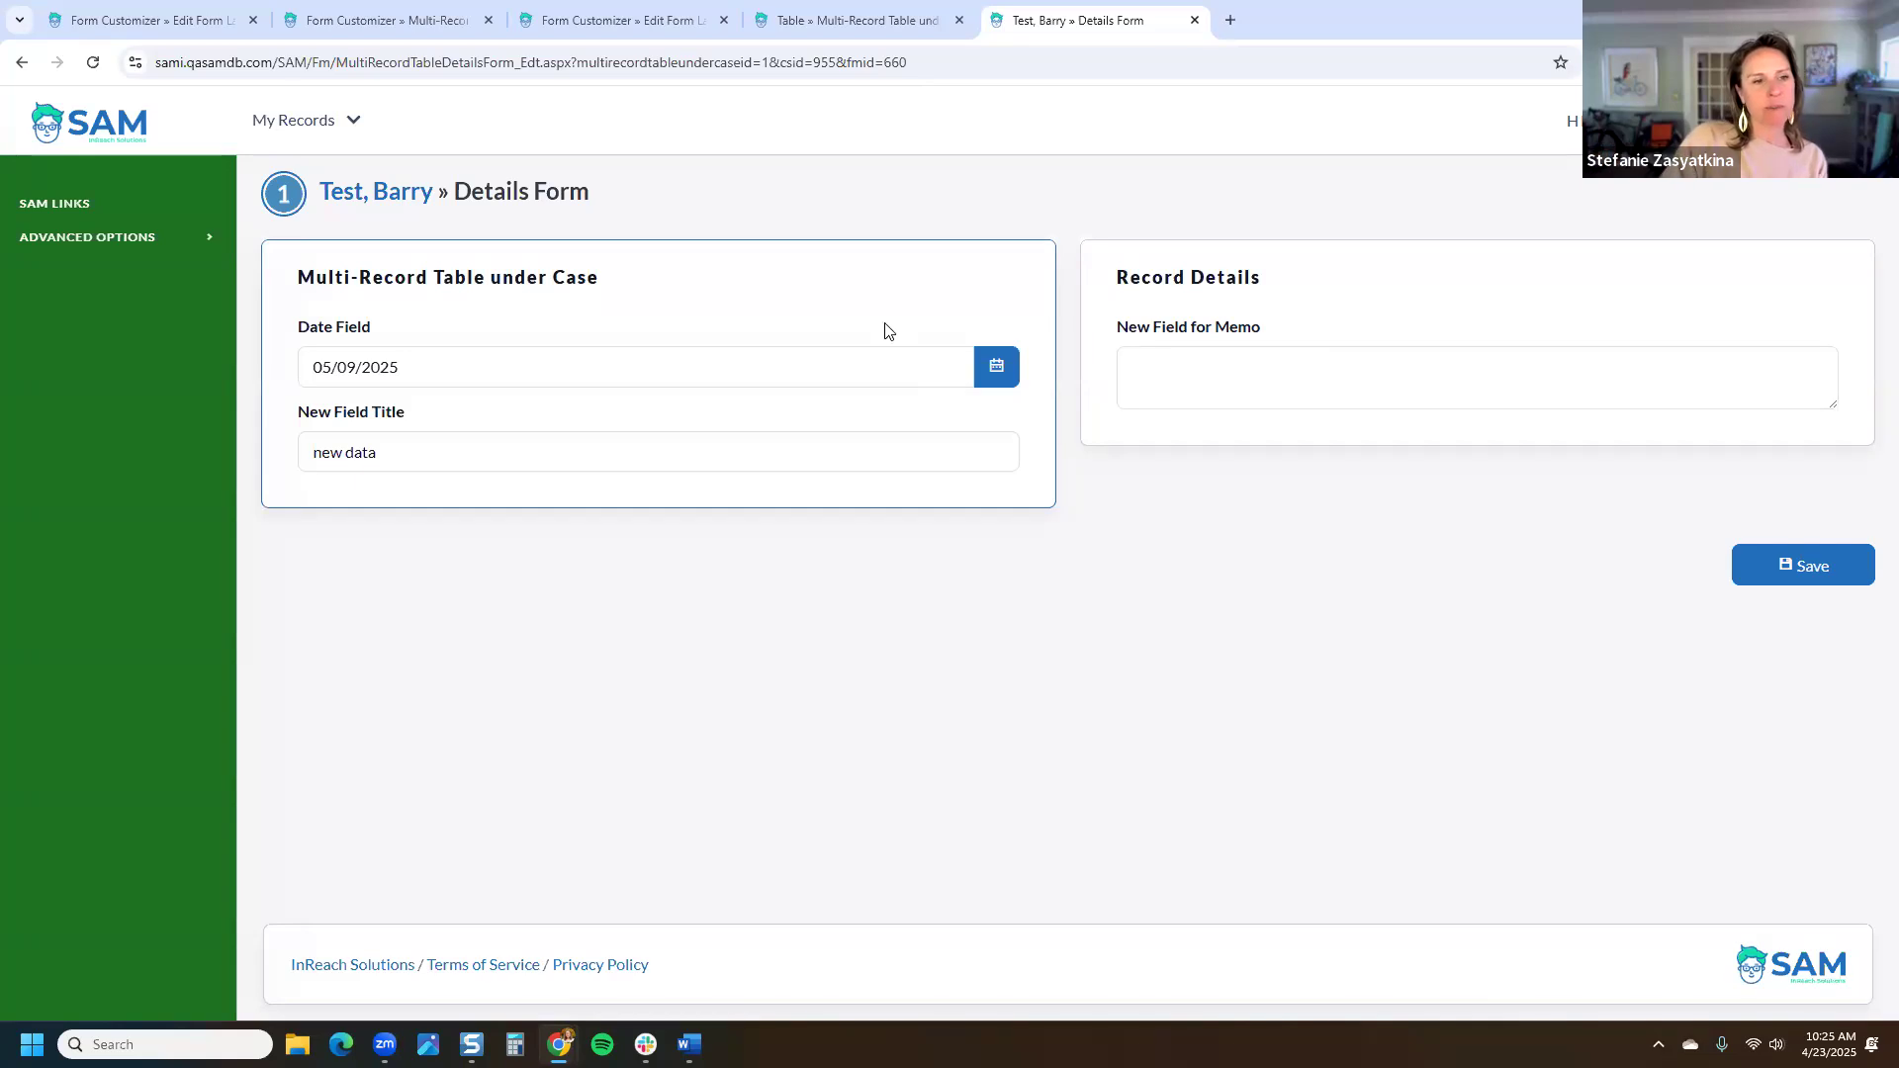
left_click_drag(373, 328, 302, 341)
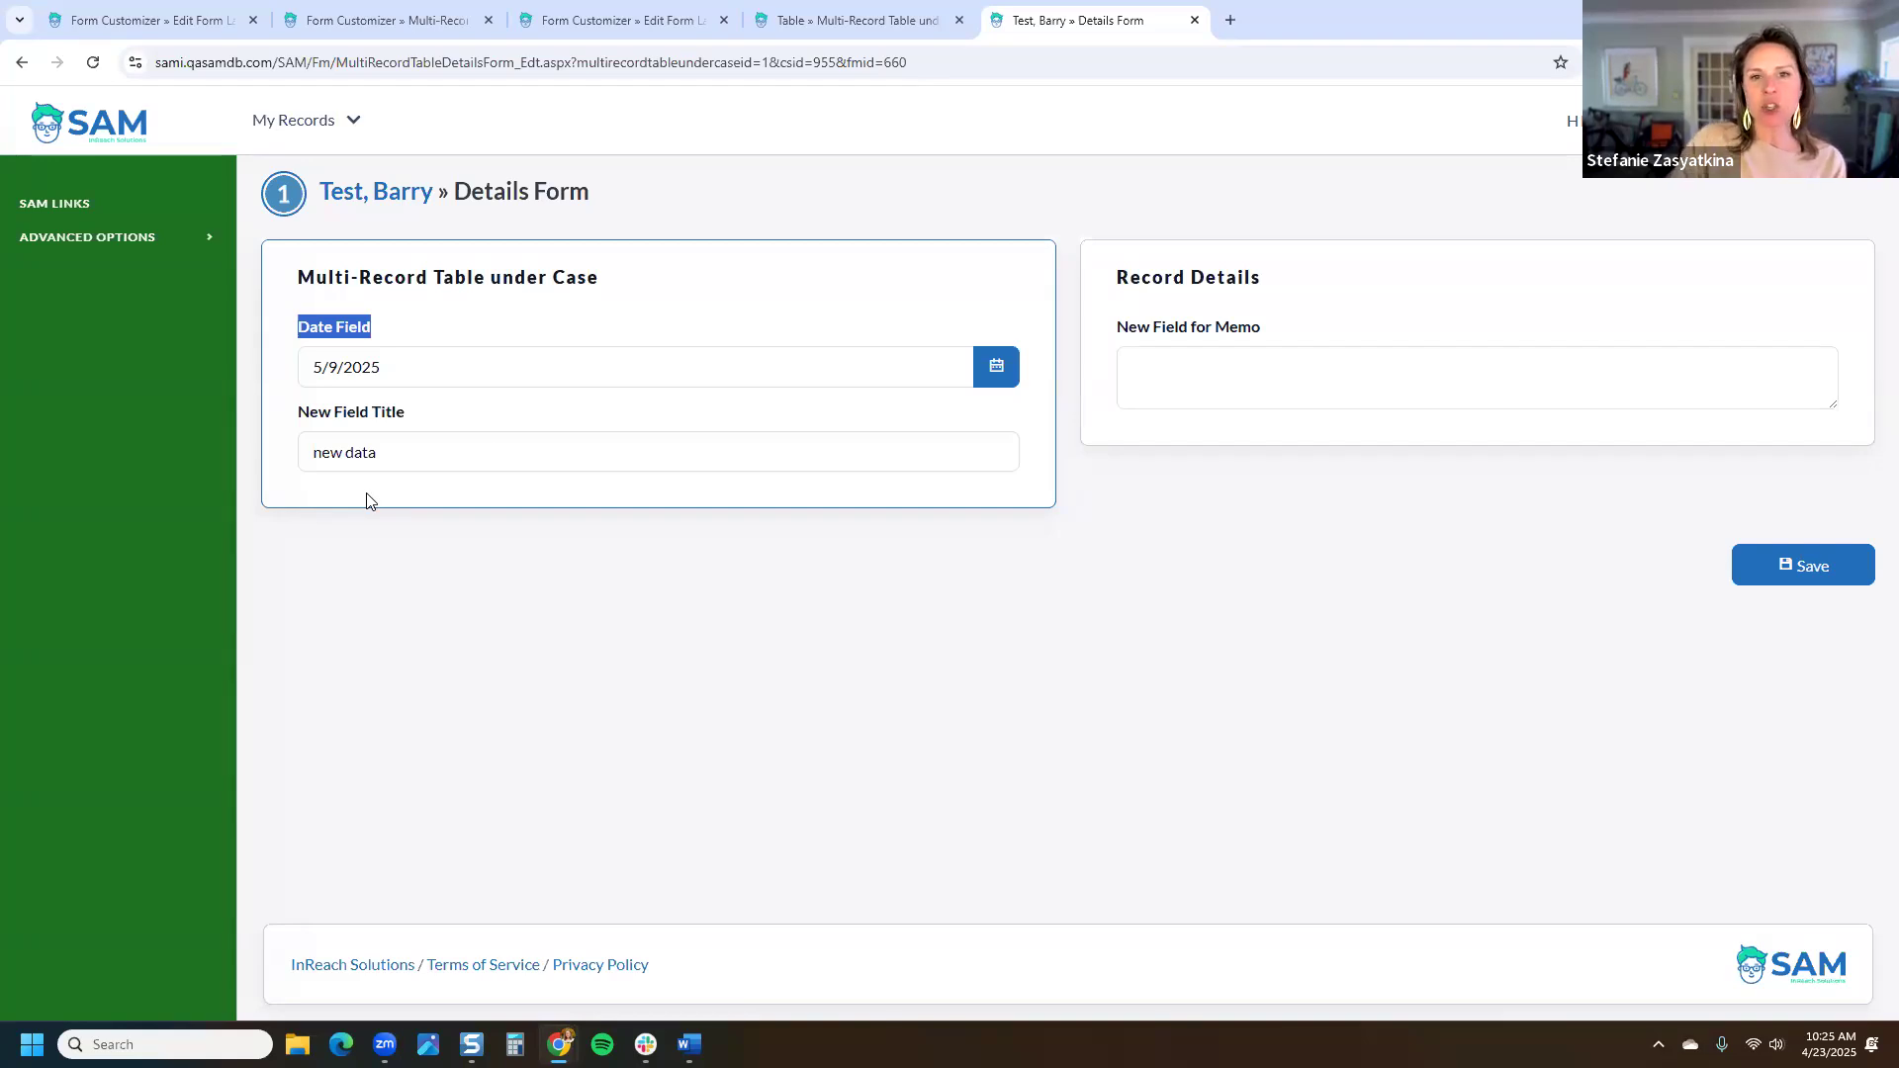
left_click(1270, 198)
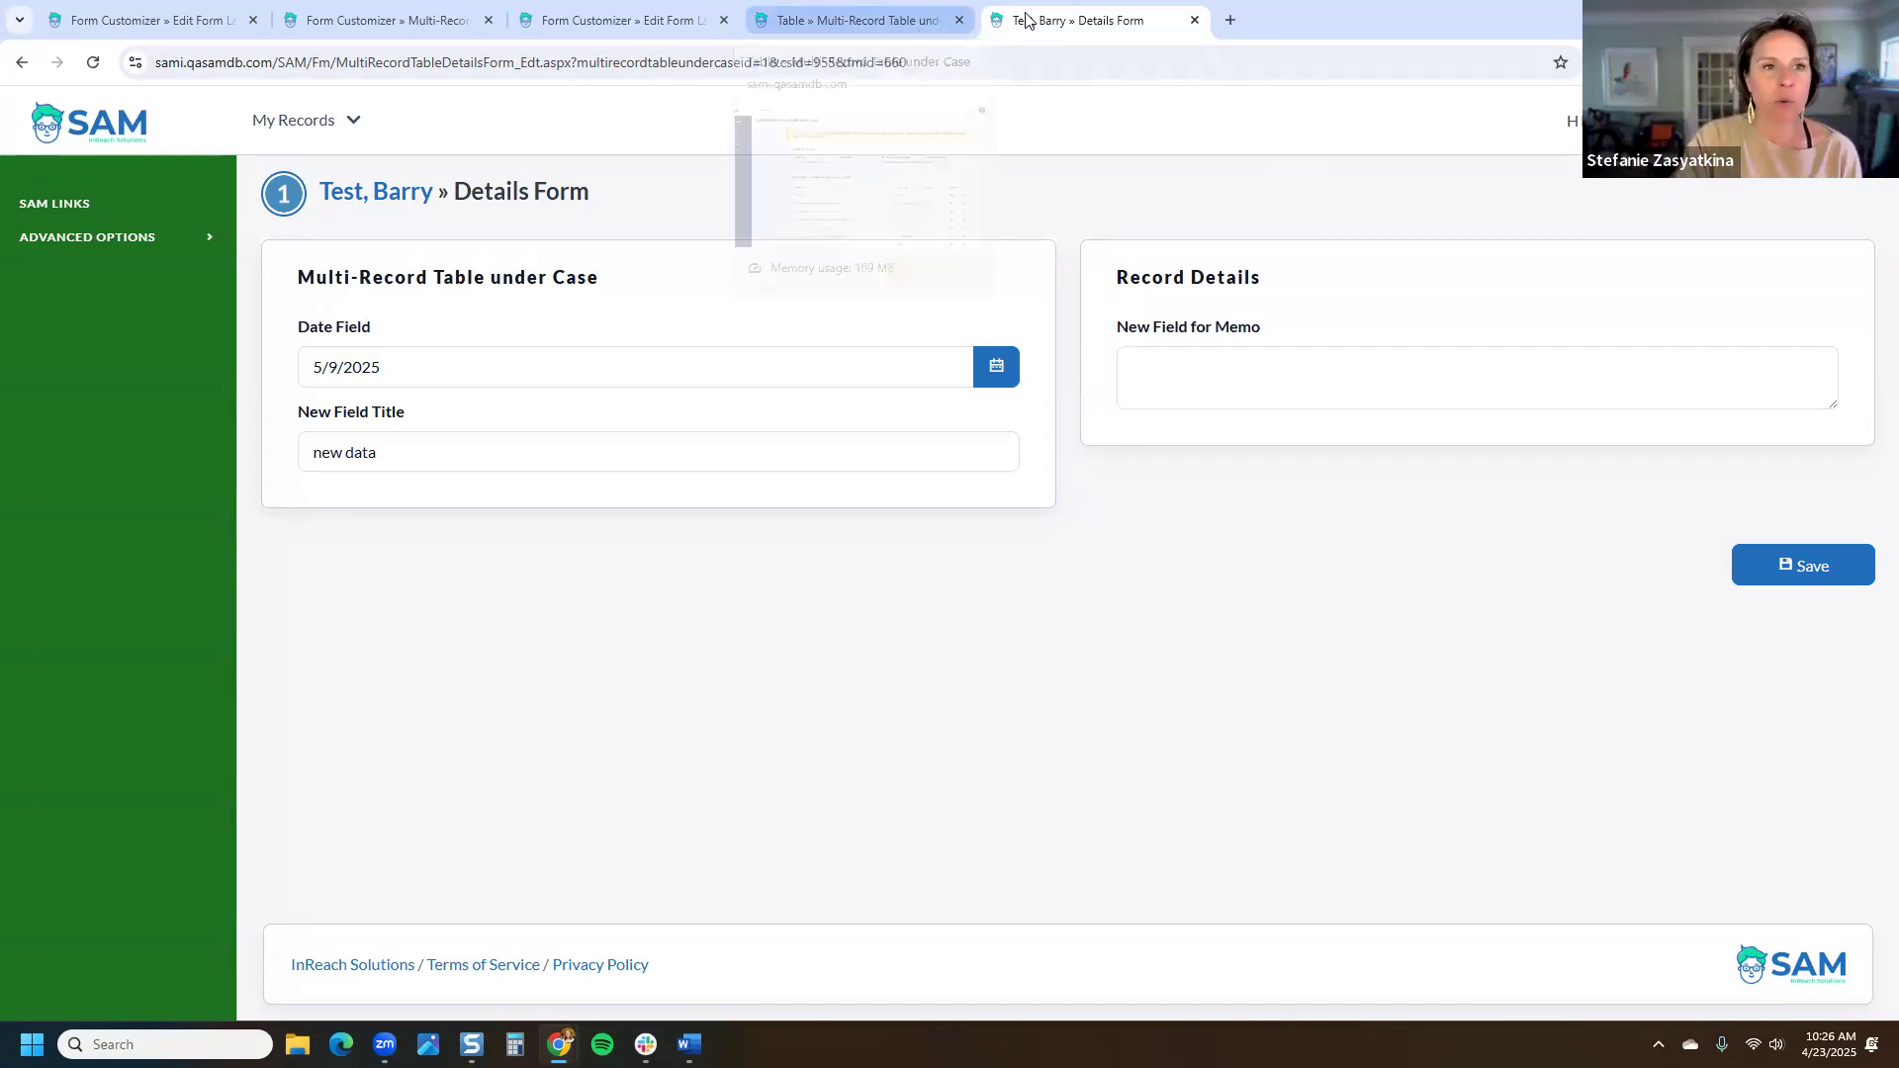
Step: Bring up the Advanced Form Properties of the Multi-Record Table Details Form in the Form Customizer
left_click(603, 20)
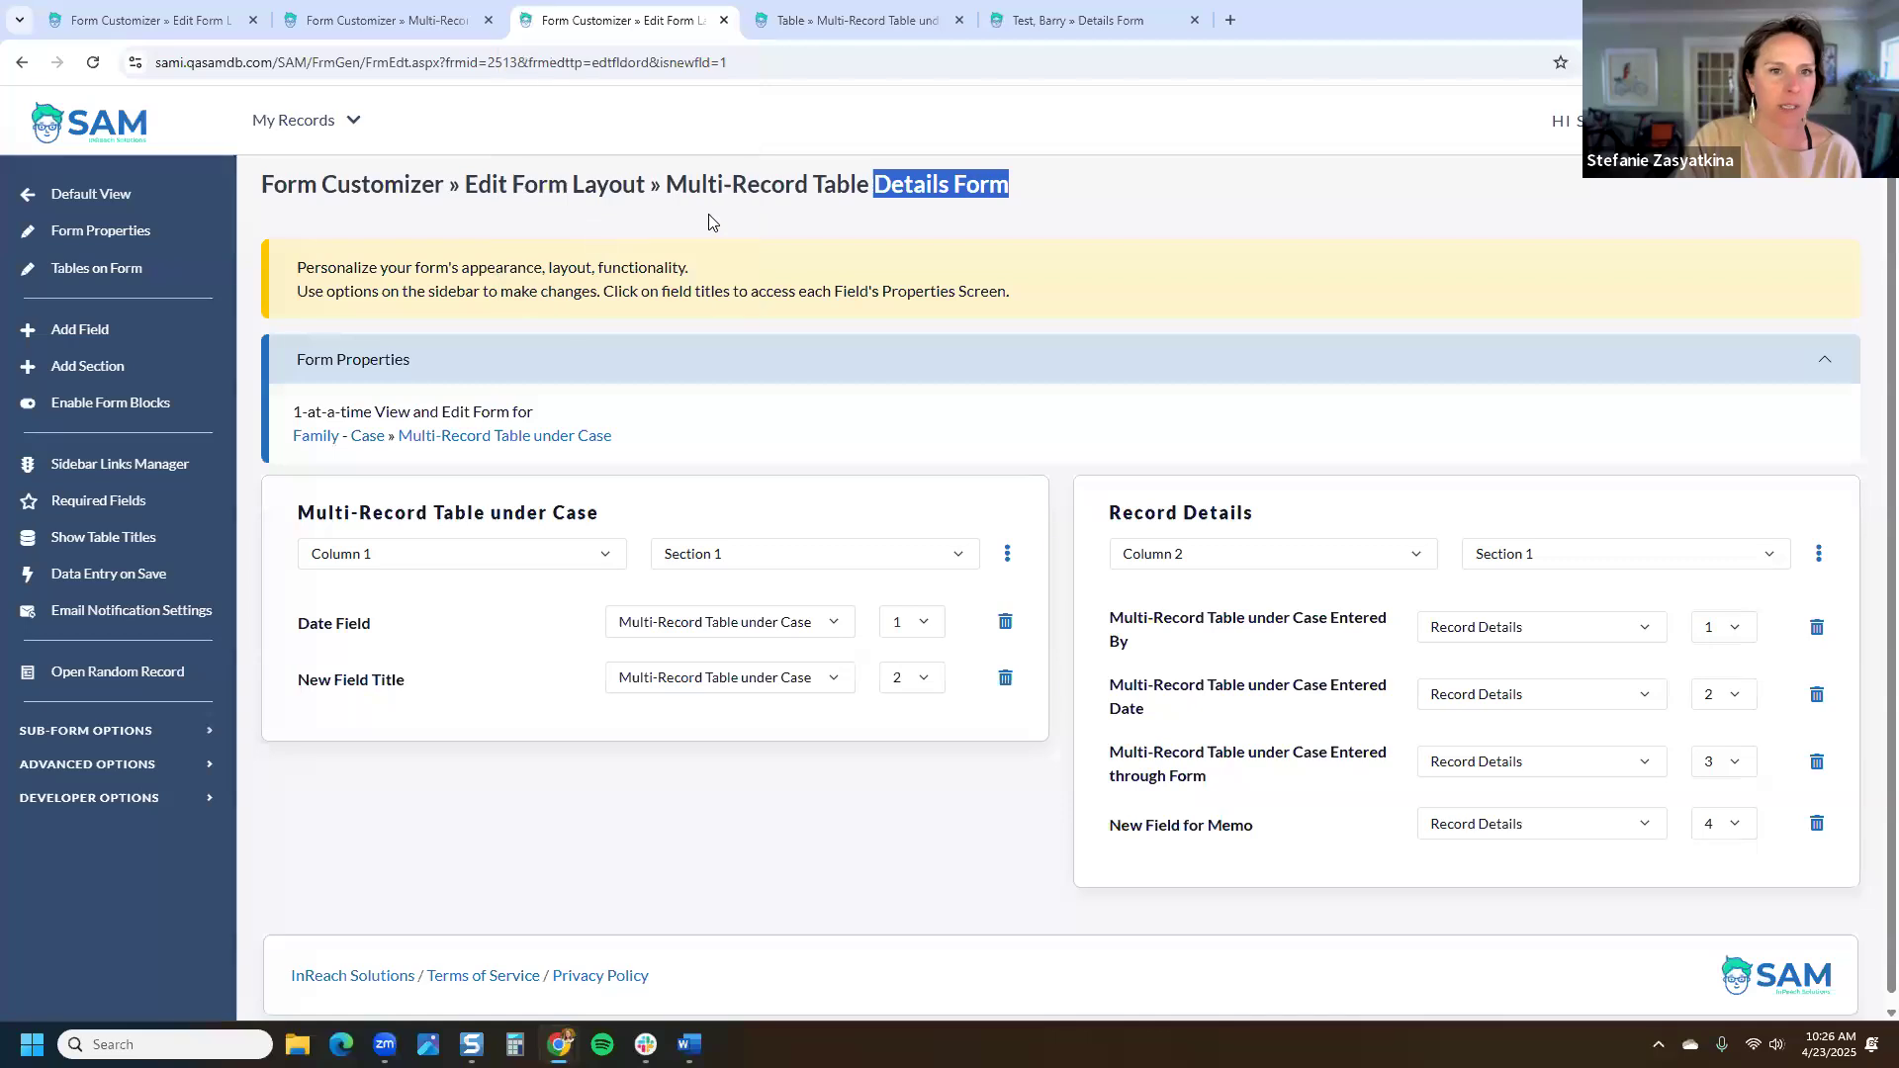
left_click(231, 430)
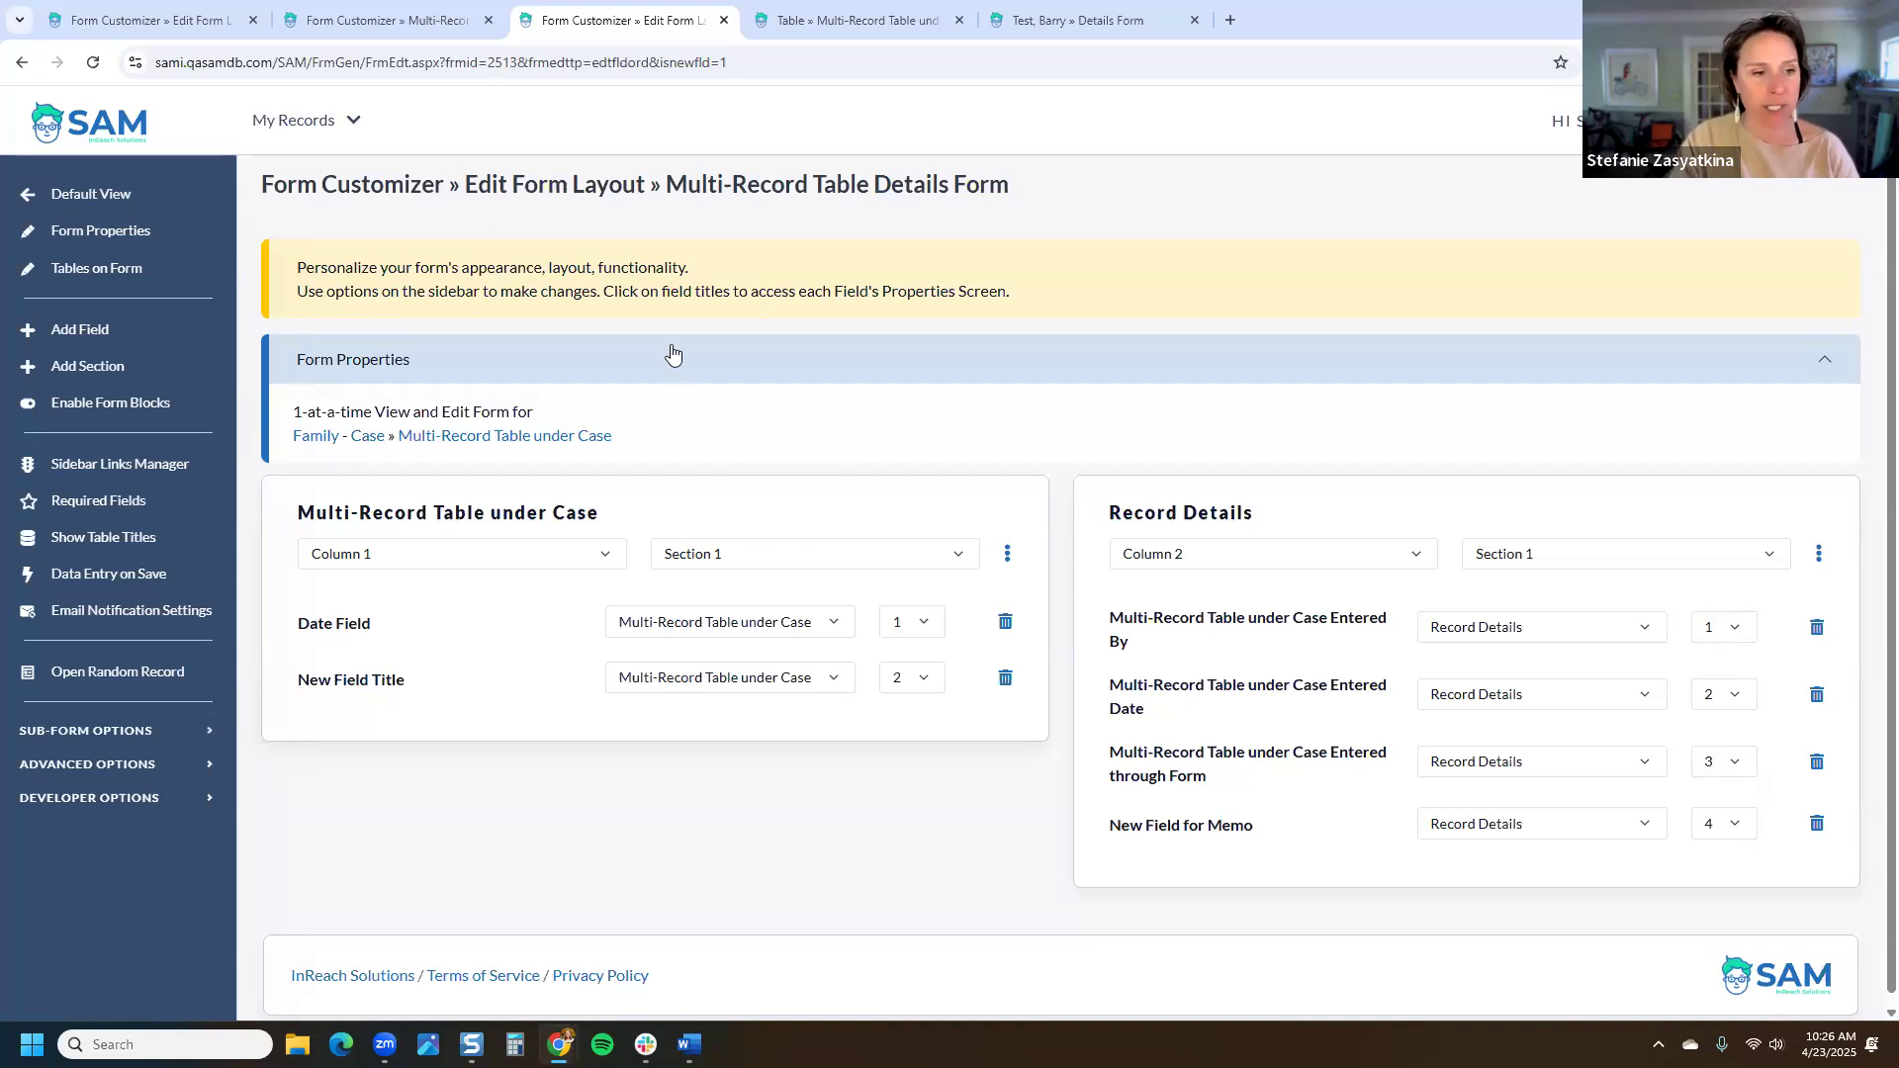
left_click(154, 767)
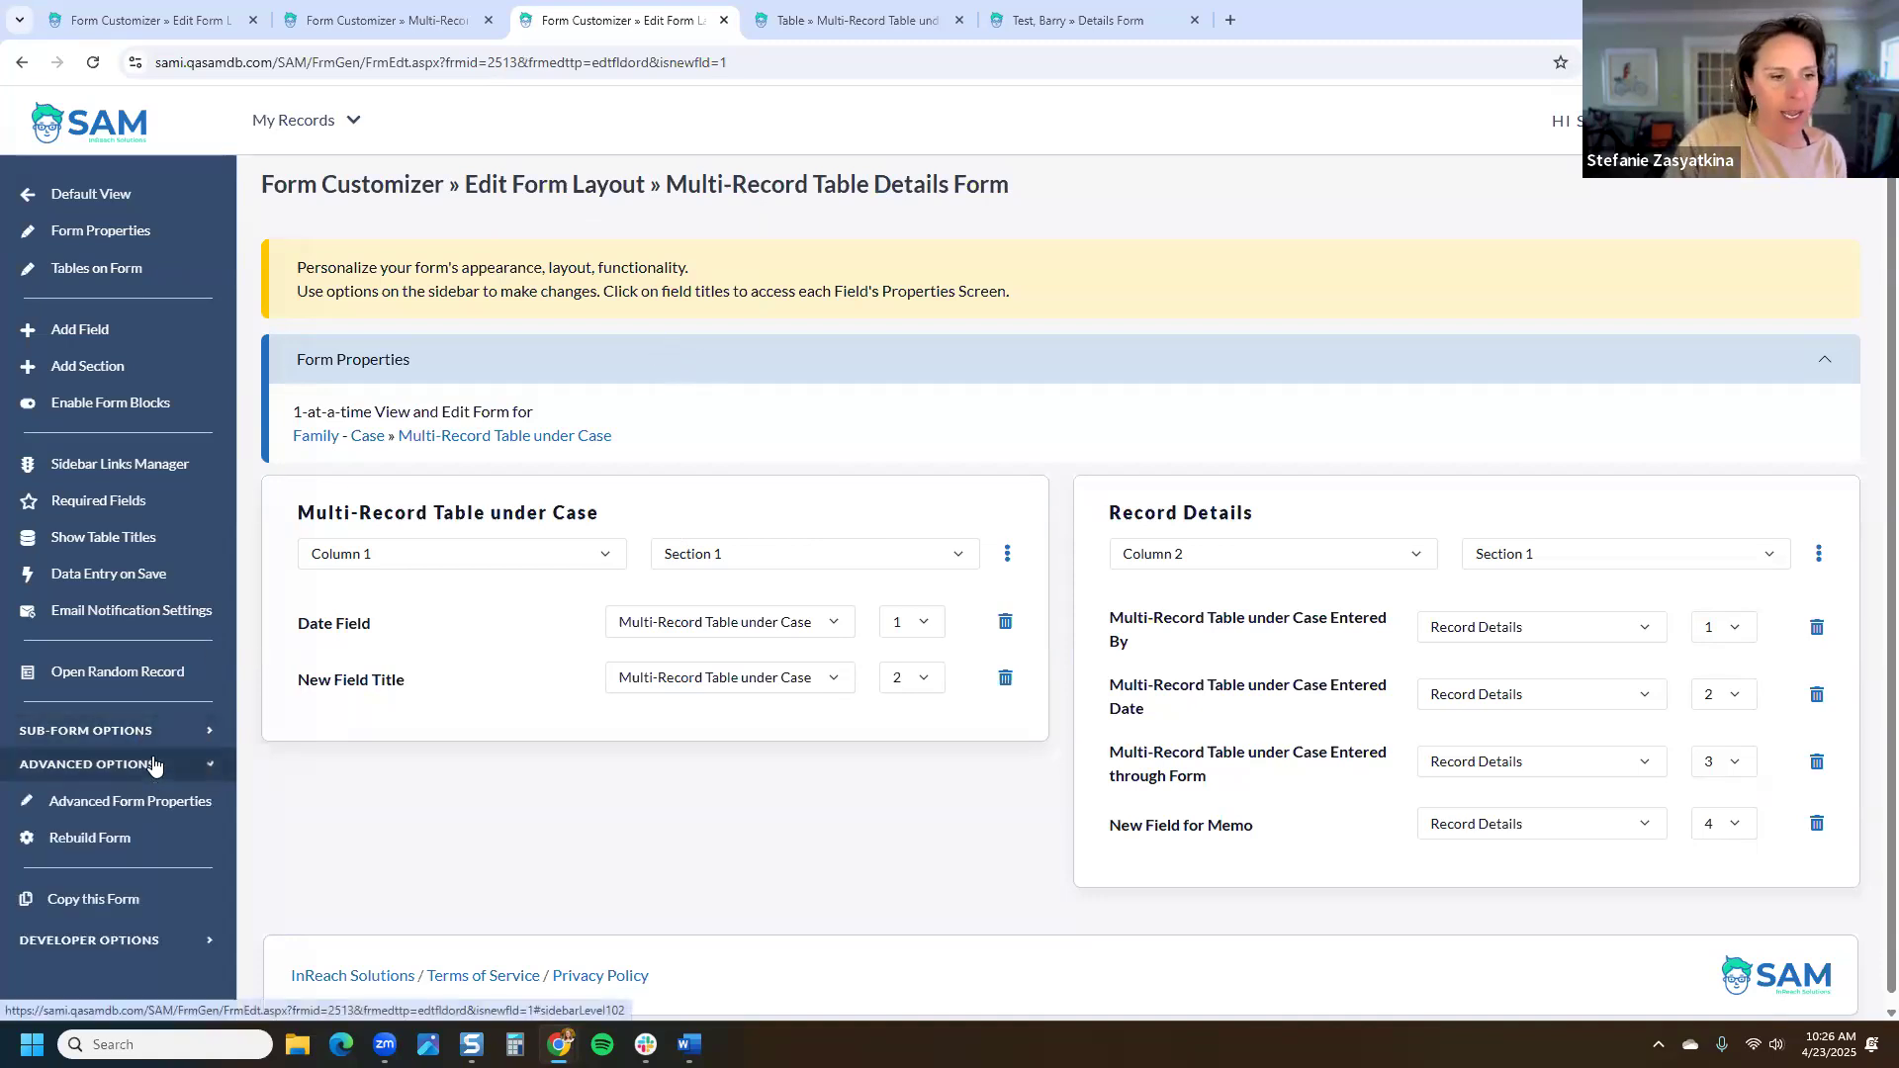
scroll(148, 643, "down", 2)
left_click(145, 606)
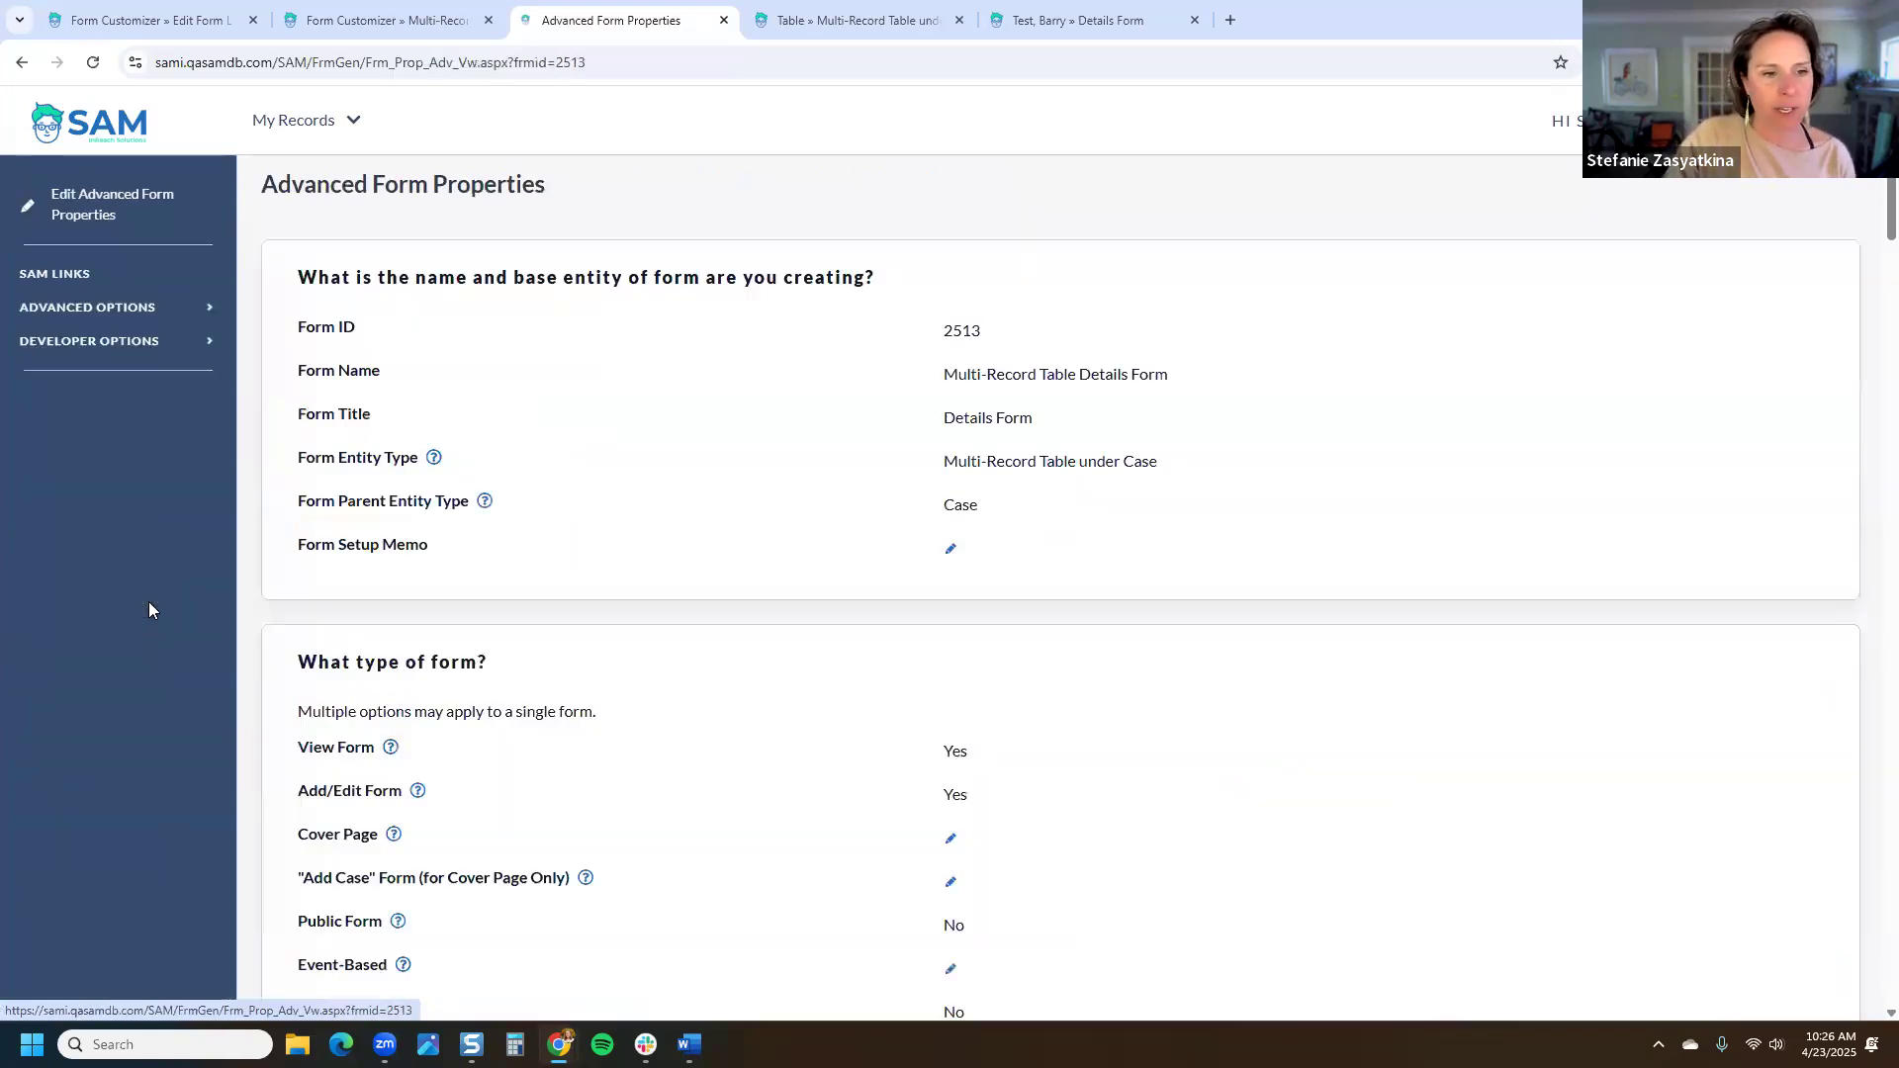
scroll(353, 544, "down", 4)
Step: Set Public Form to Yes, save, and return to the 5/9/2025 record's read-only details
left_click_drag(297, 539, 385, 544)
left_click(955, 544)
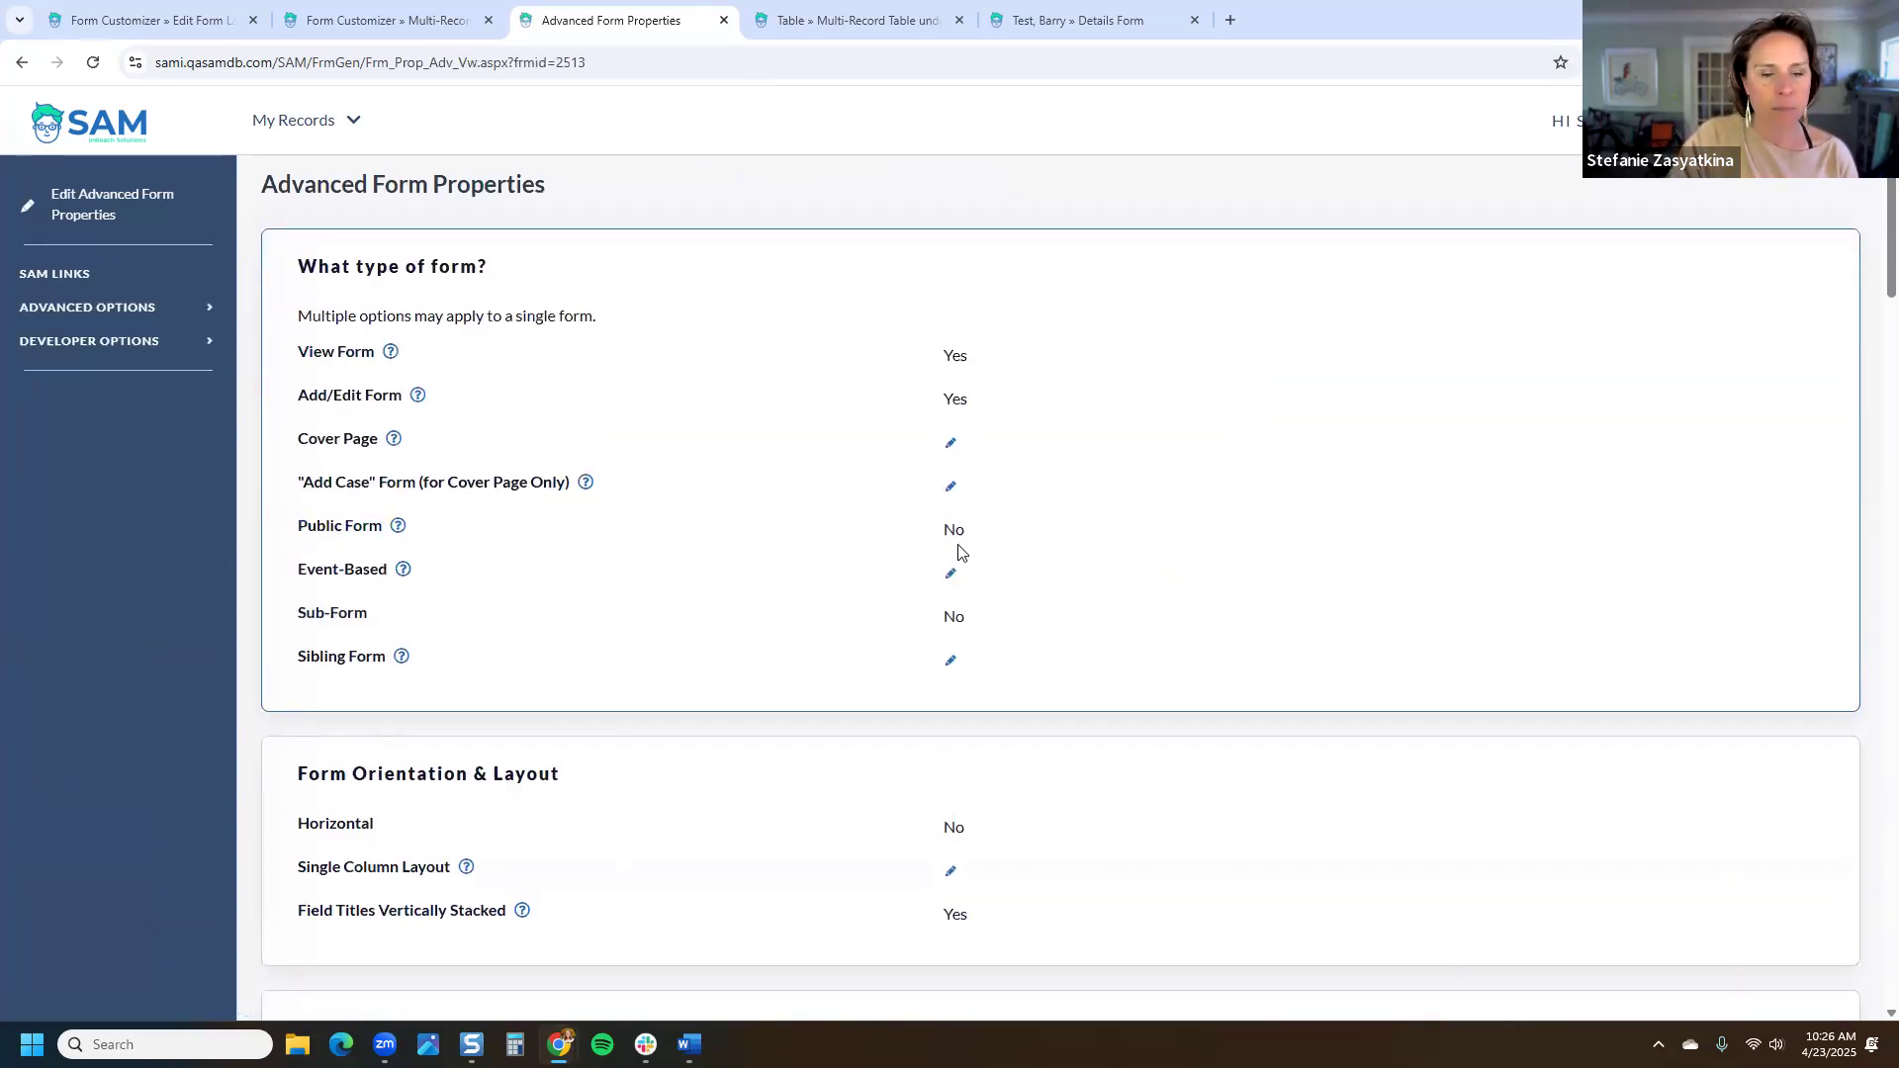
left_click(621, 330)
left_click(1244, 437)
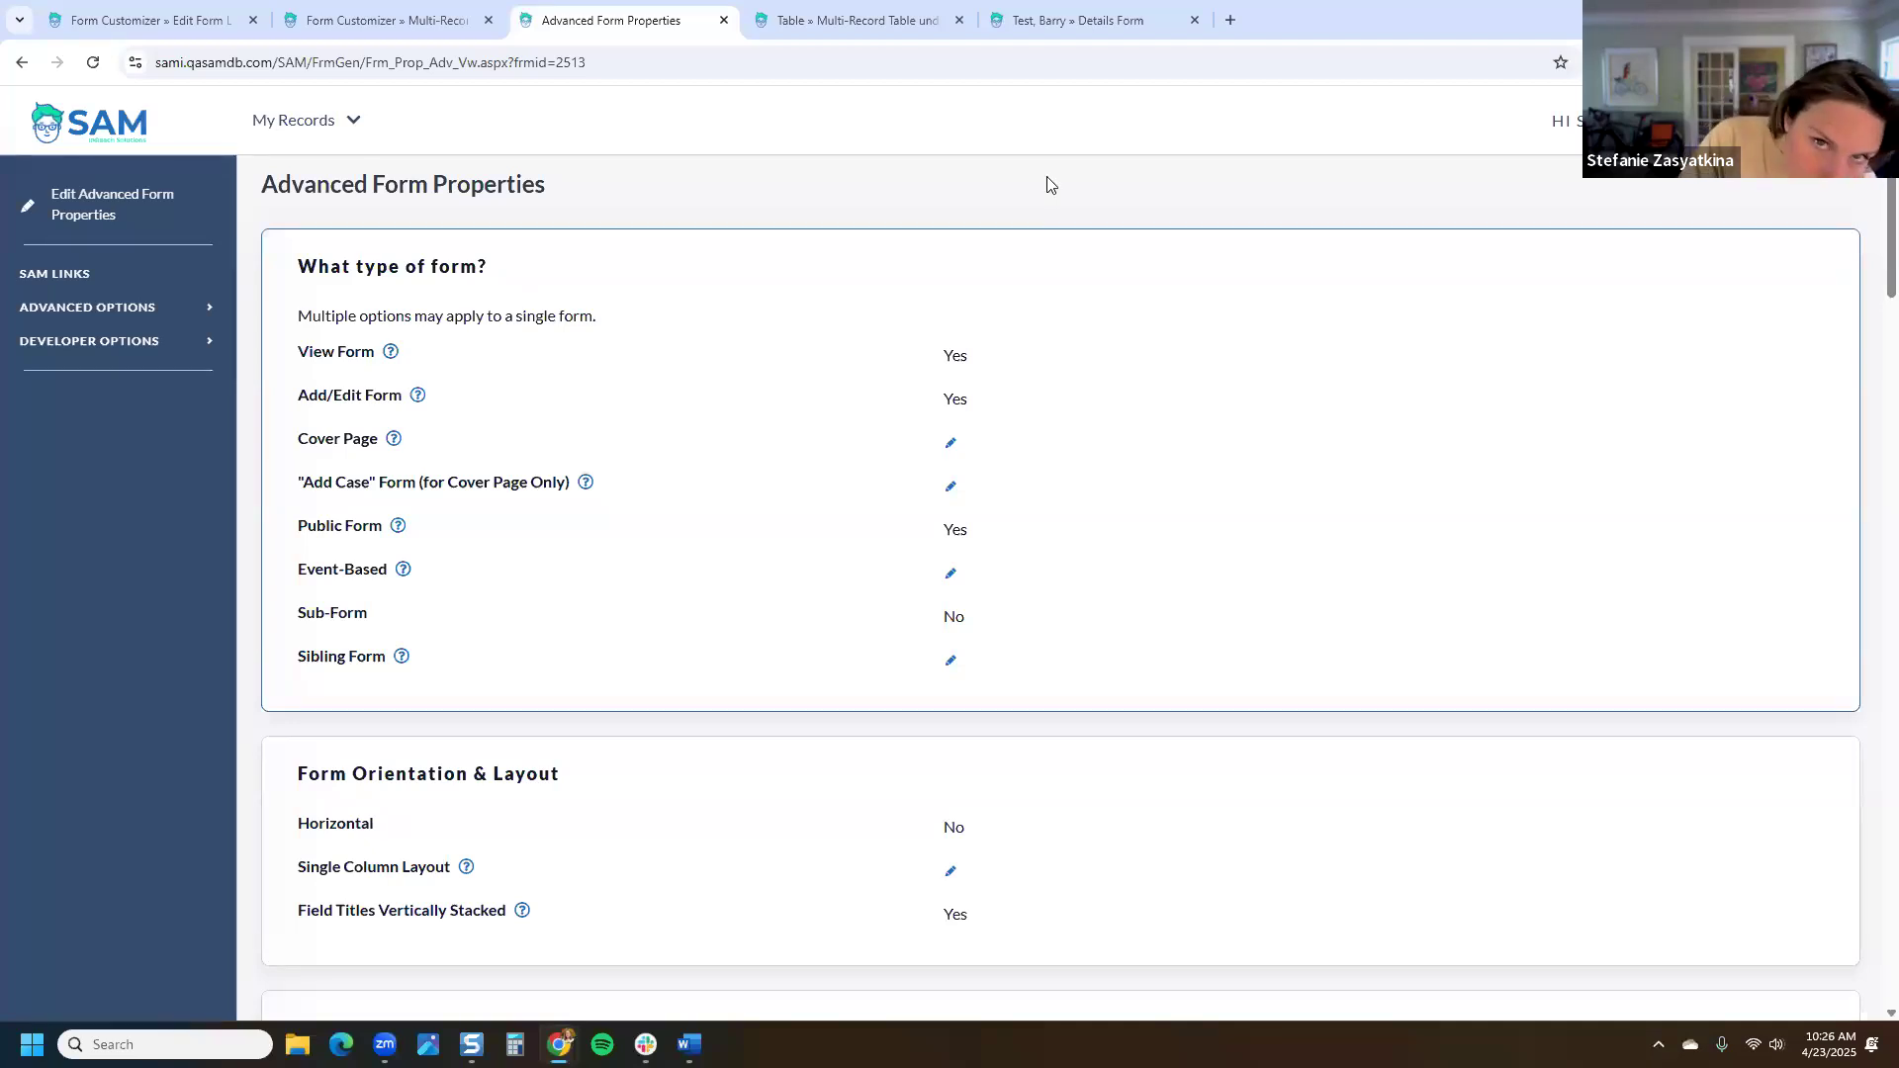
left_click(1090, 28)
left_click(20, 65)
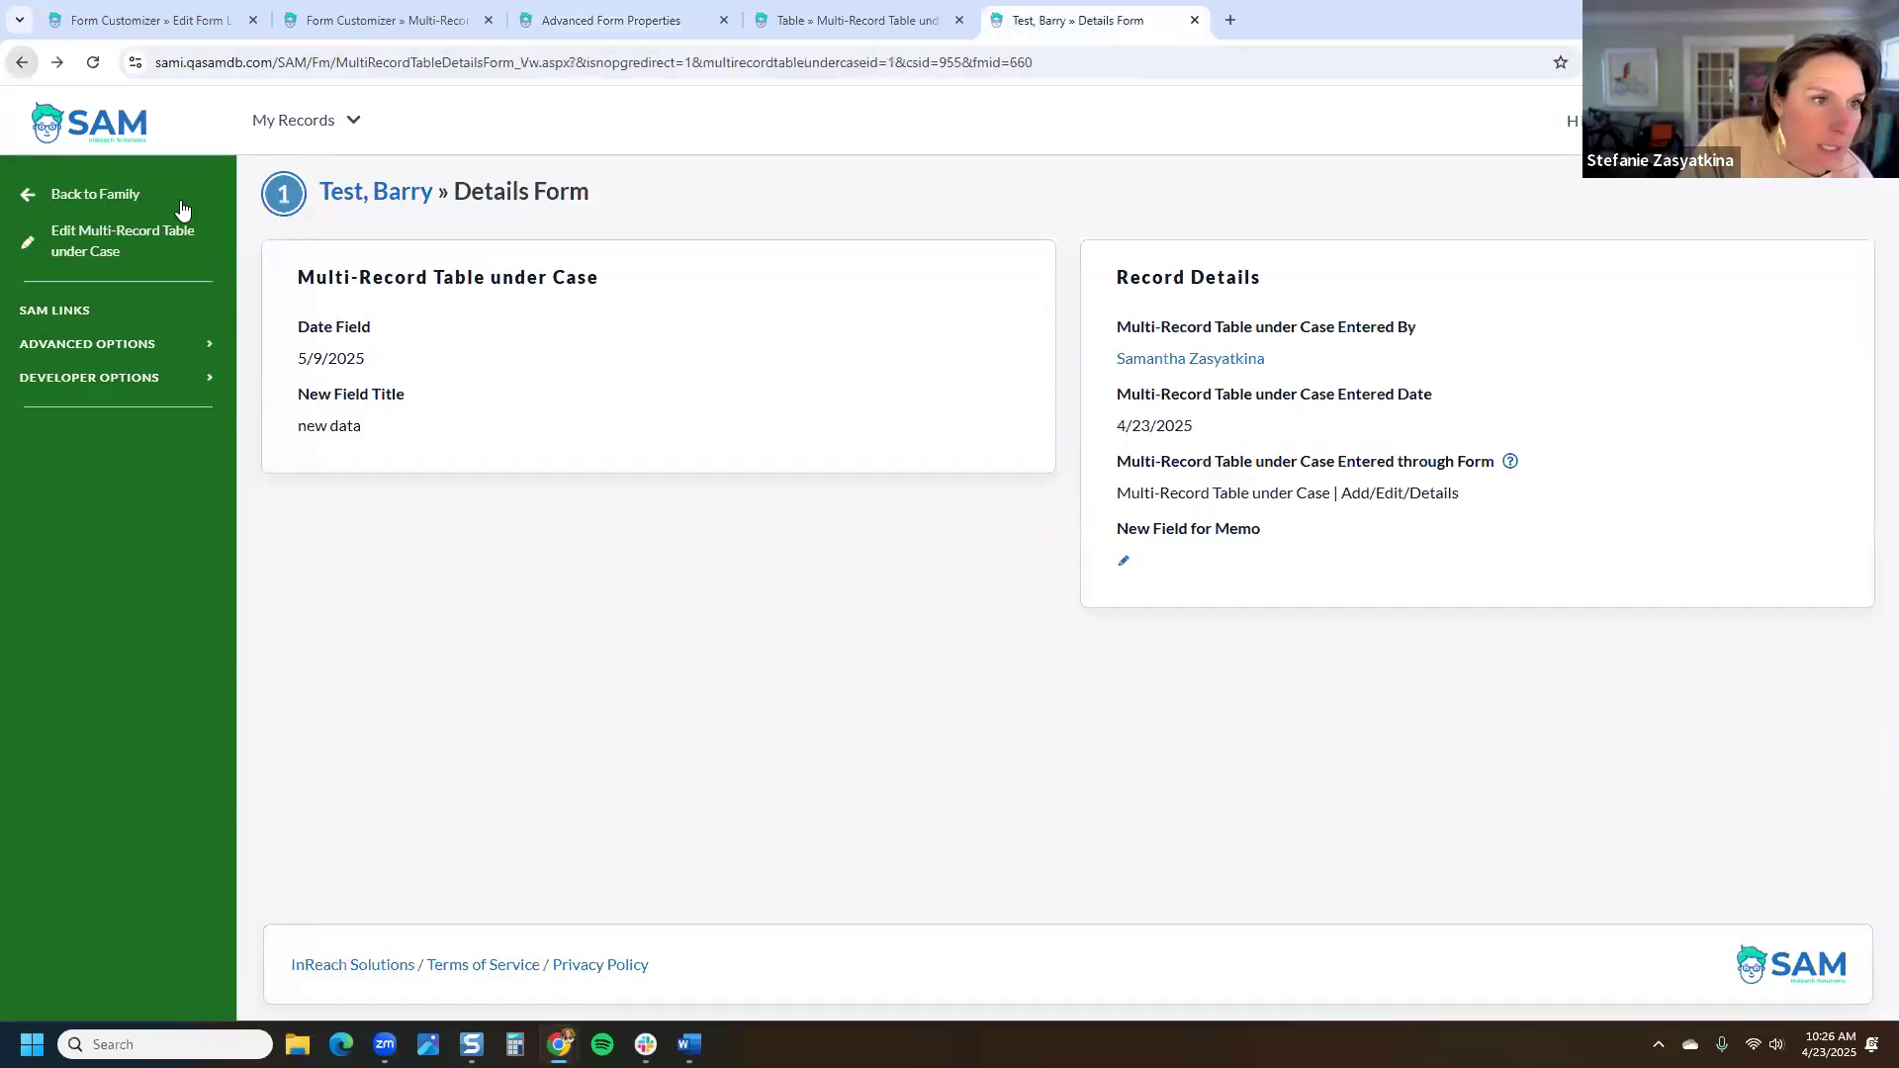
Step: View the first record's details form from its actions menu, then go back to the record list
left_click(19, 65)
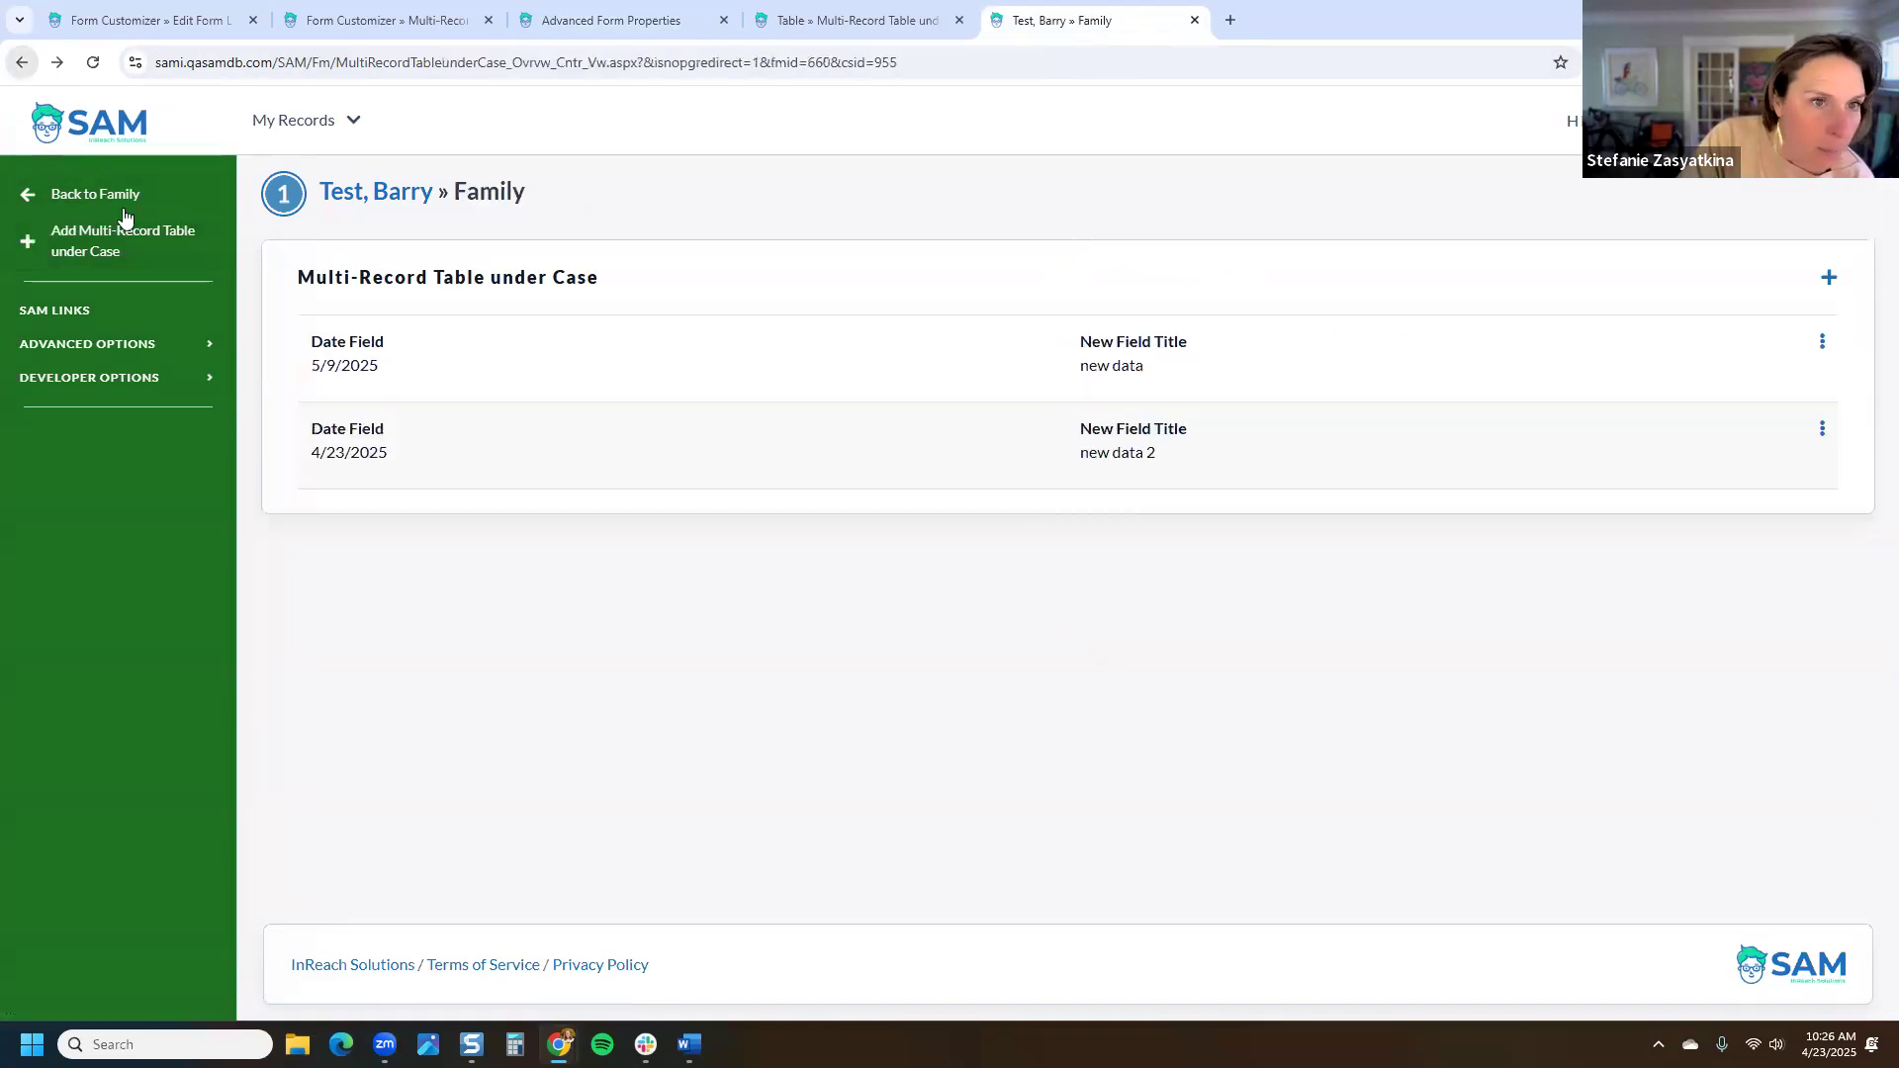
left_click(1821, 341)
left_click(1809, 386)
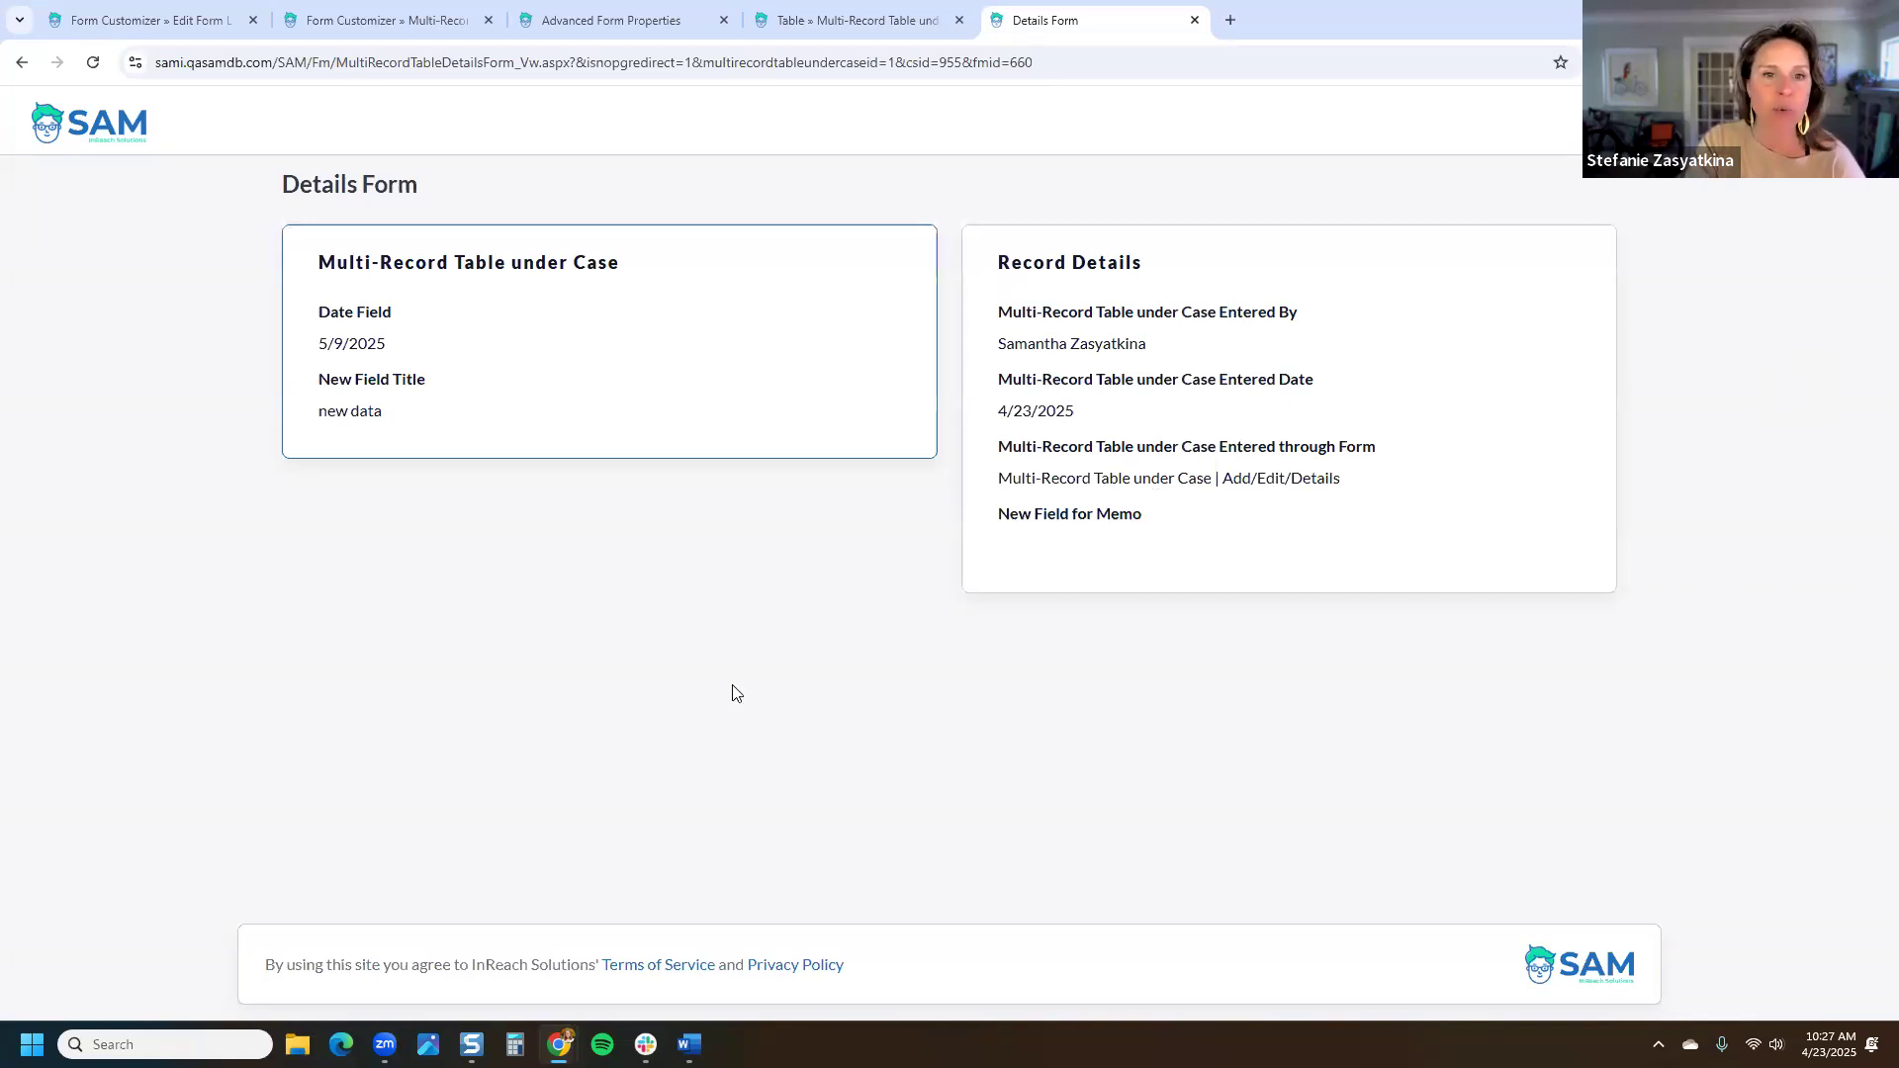
left_click(20, 61)
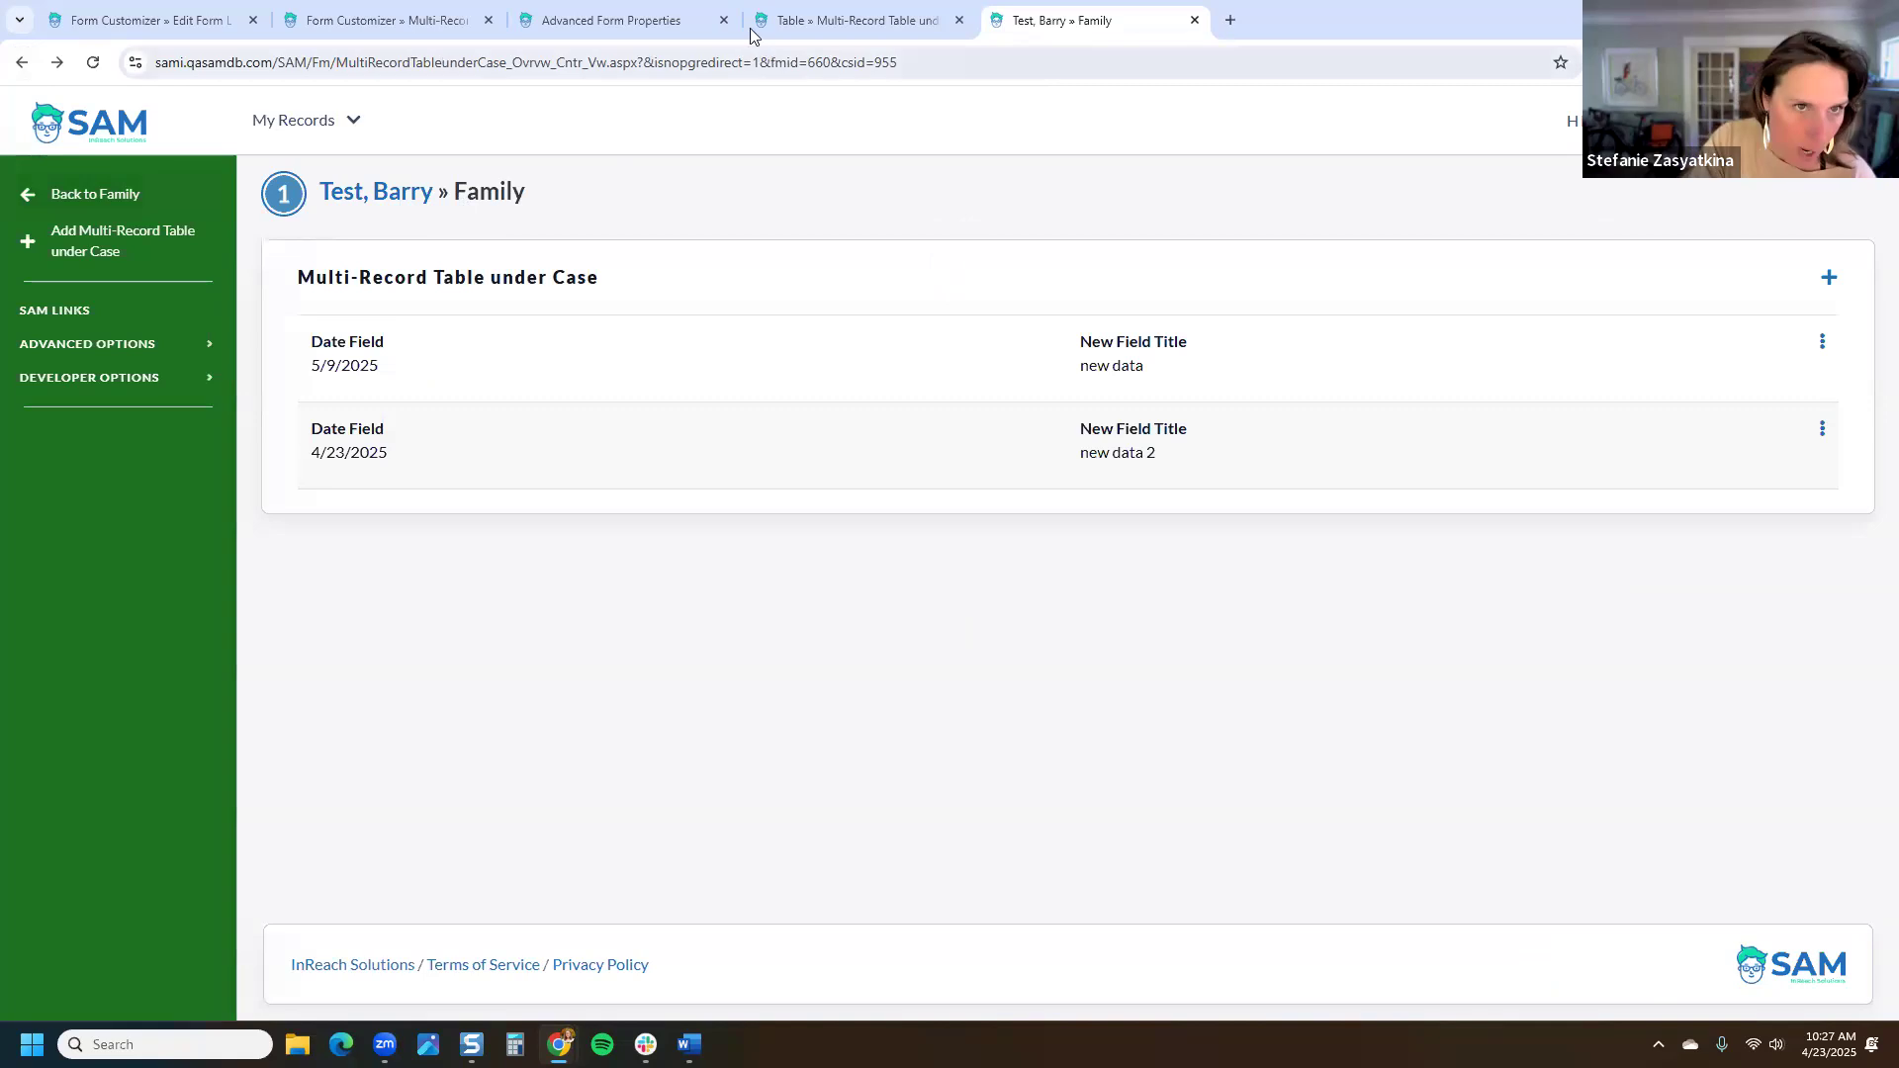
Step: Untick Public Form in Advanced Form Properties and save it as not public
left_click(645, 20)
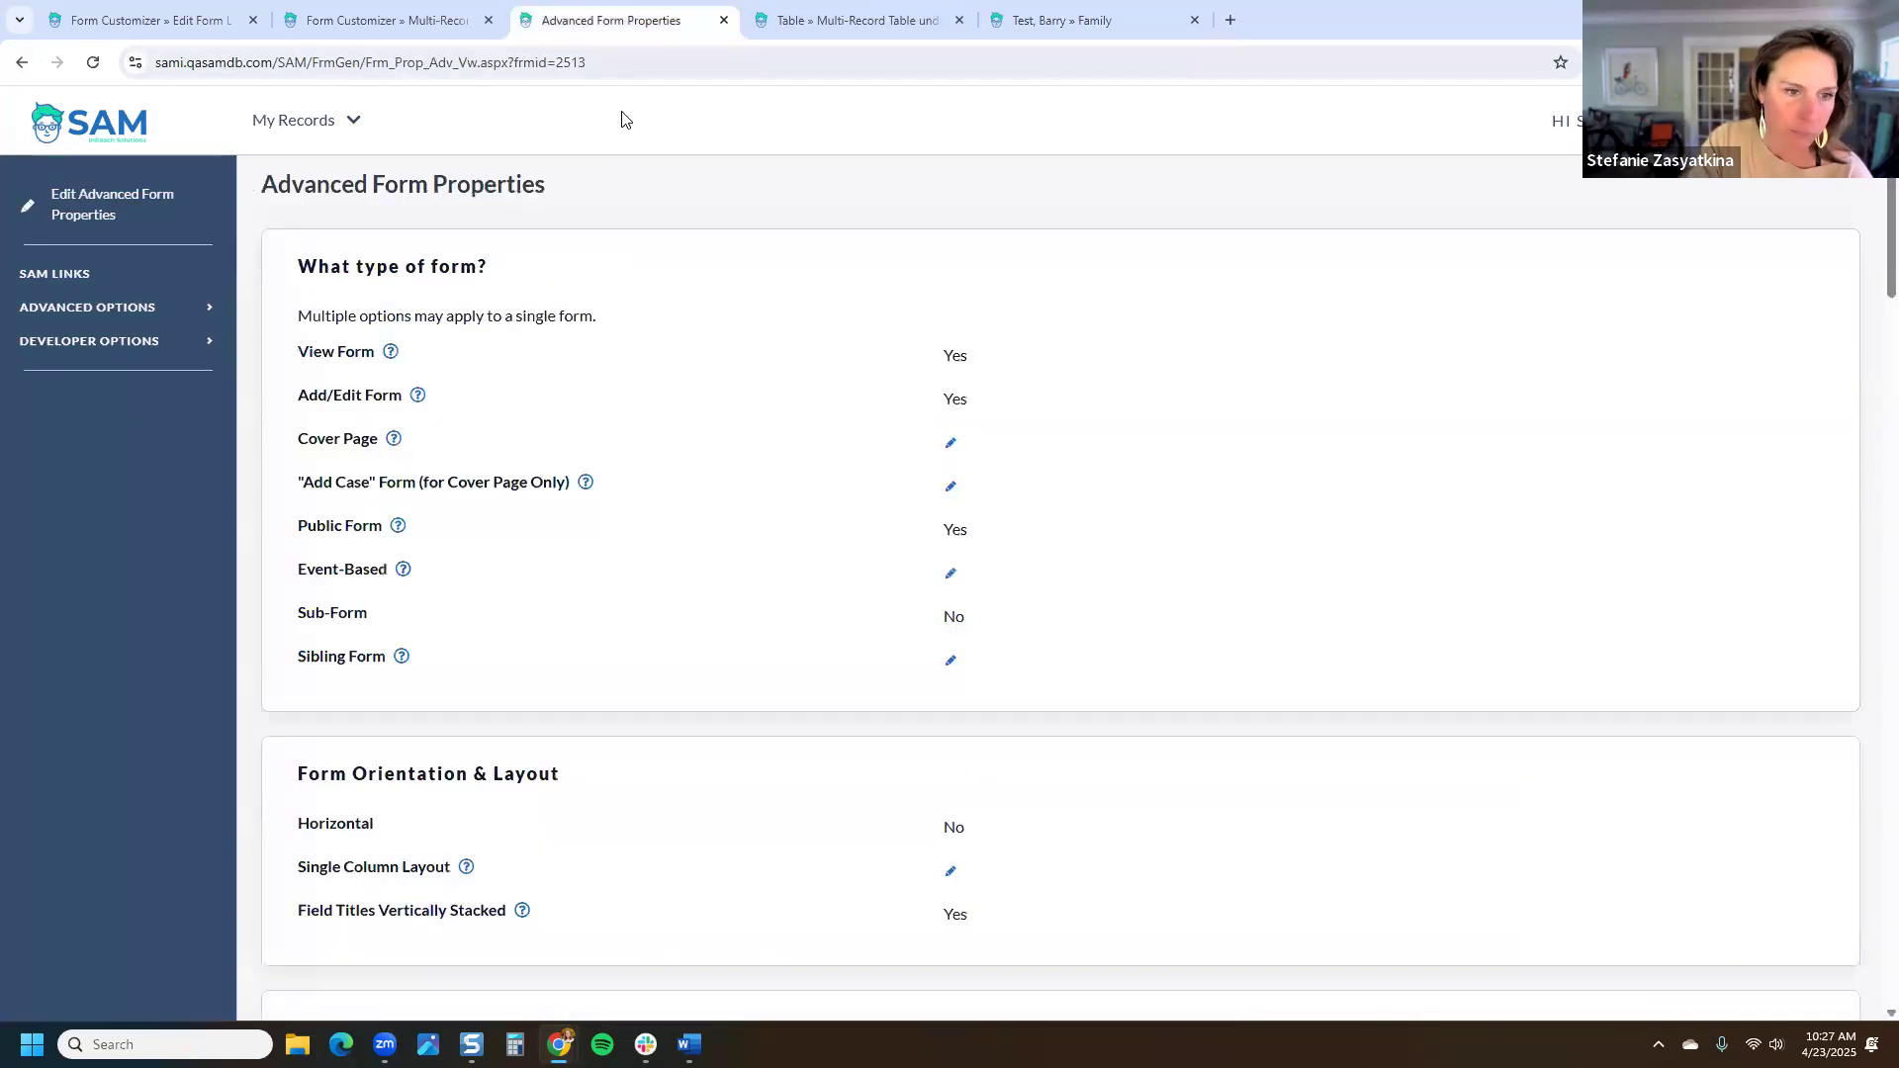
left_click(954, 539)
left_click(618, 327)
left_click(1224, 424)
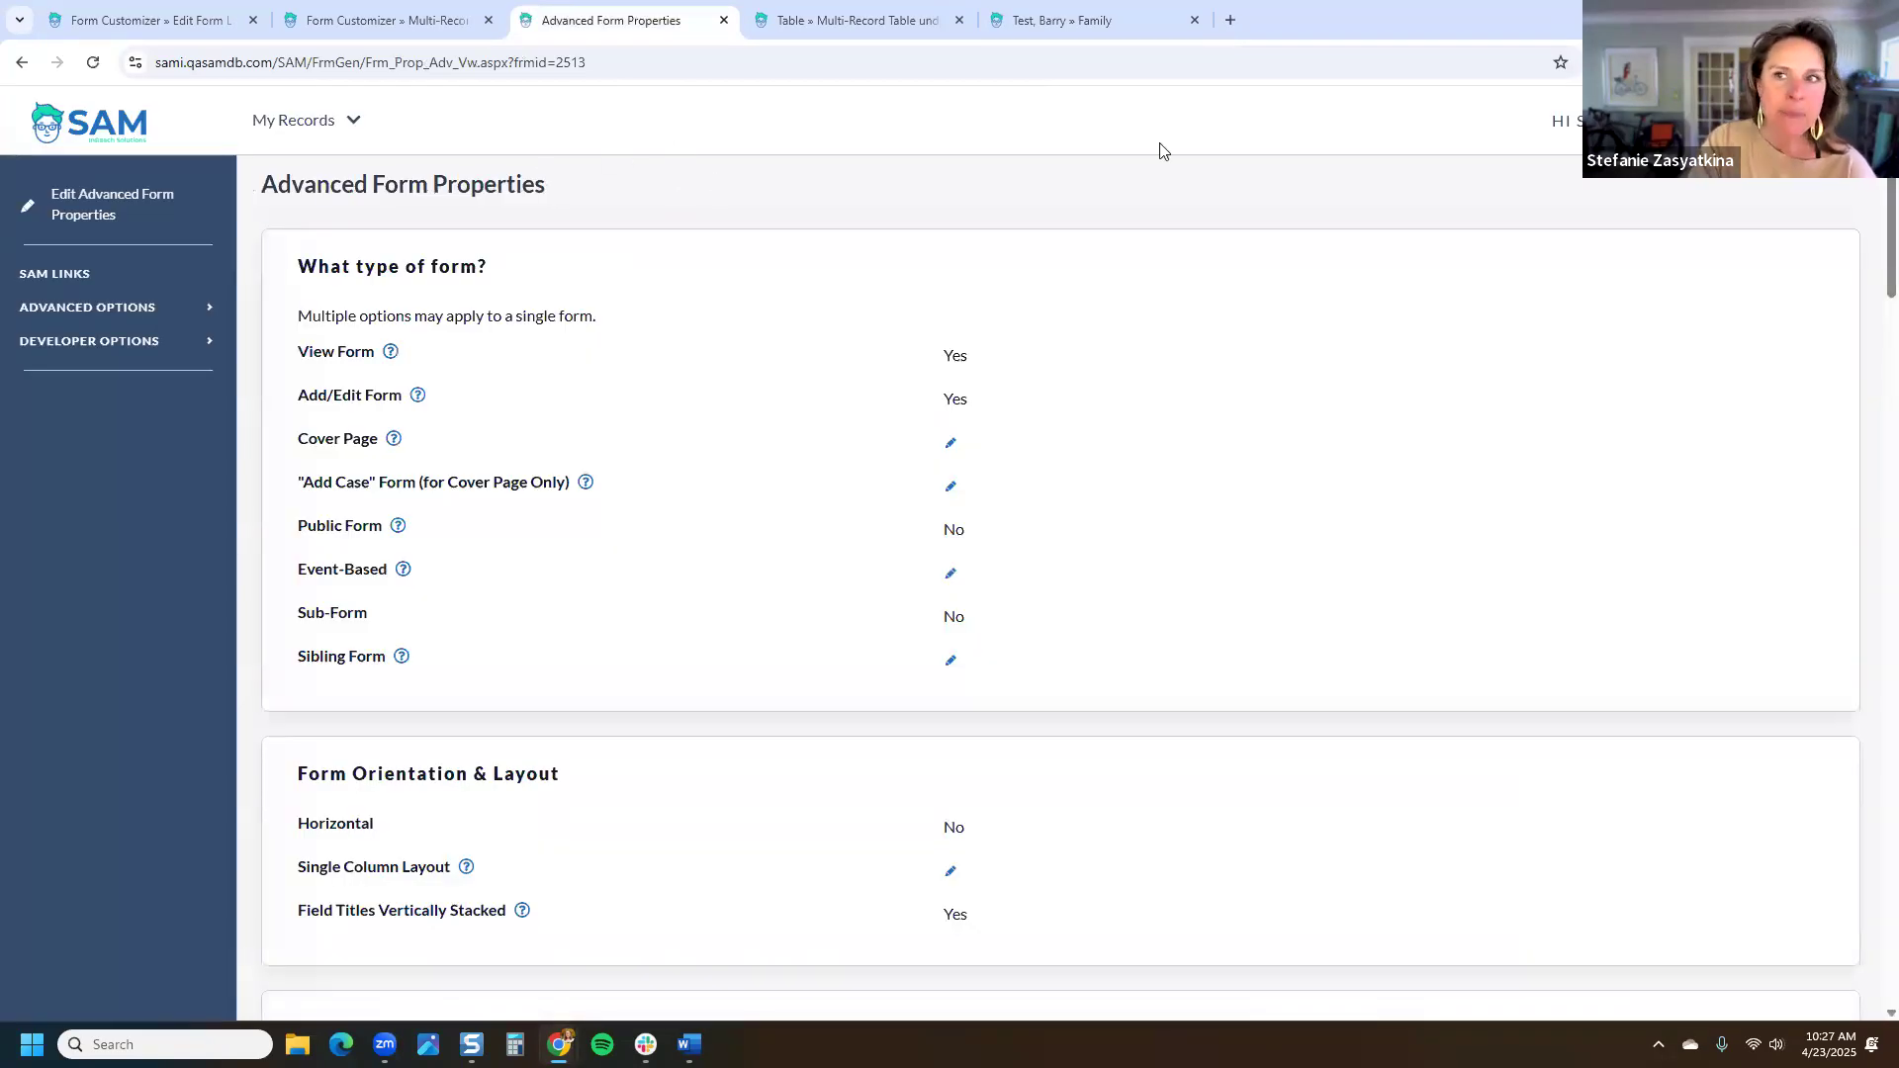
left_click(1725, 120)
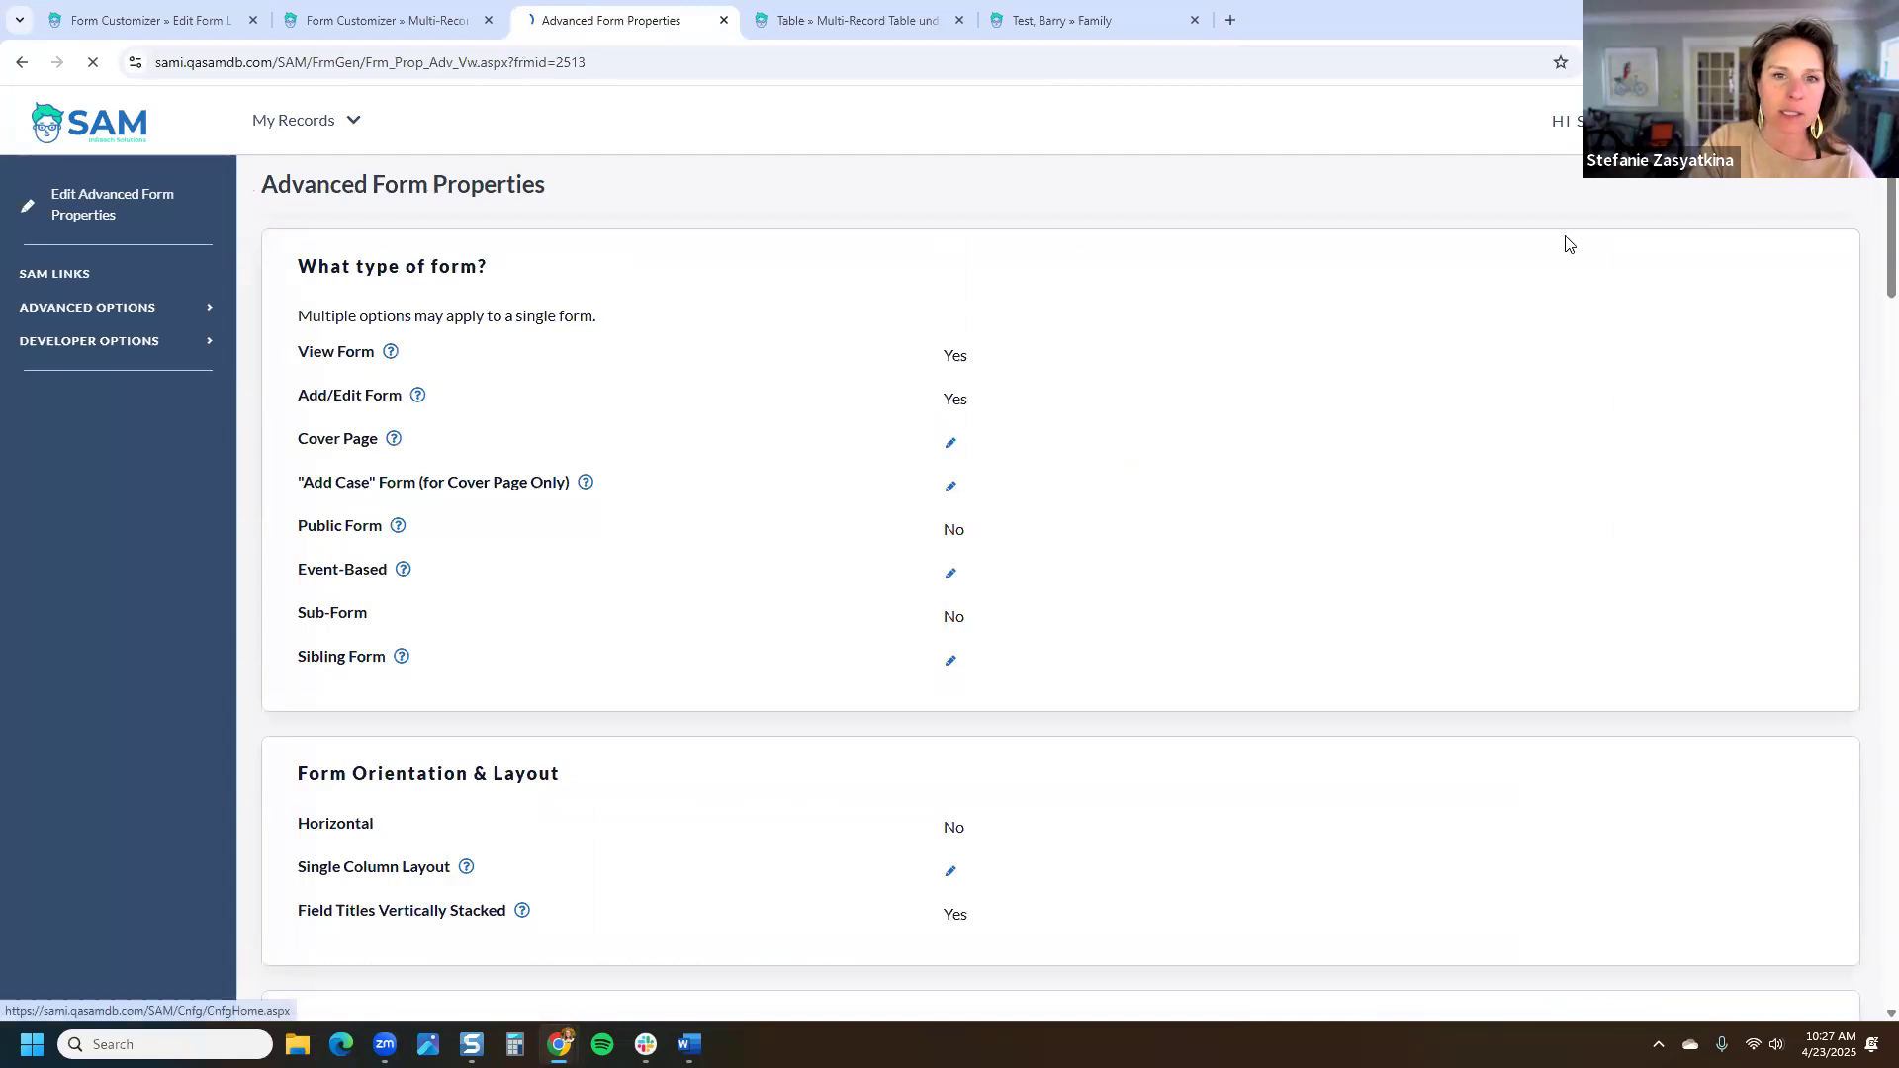
Step: Open the Post-Adoption Reports table from Settings > Tables & Fields
left_click(1629, 822)
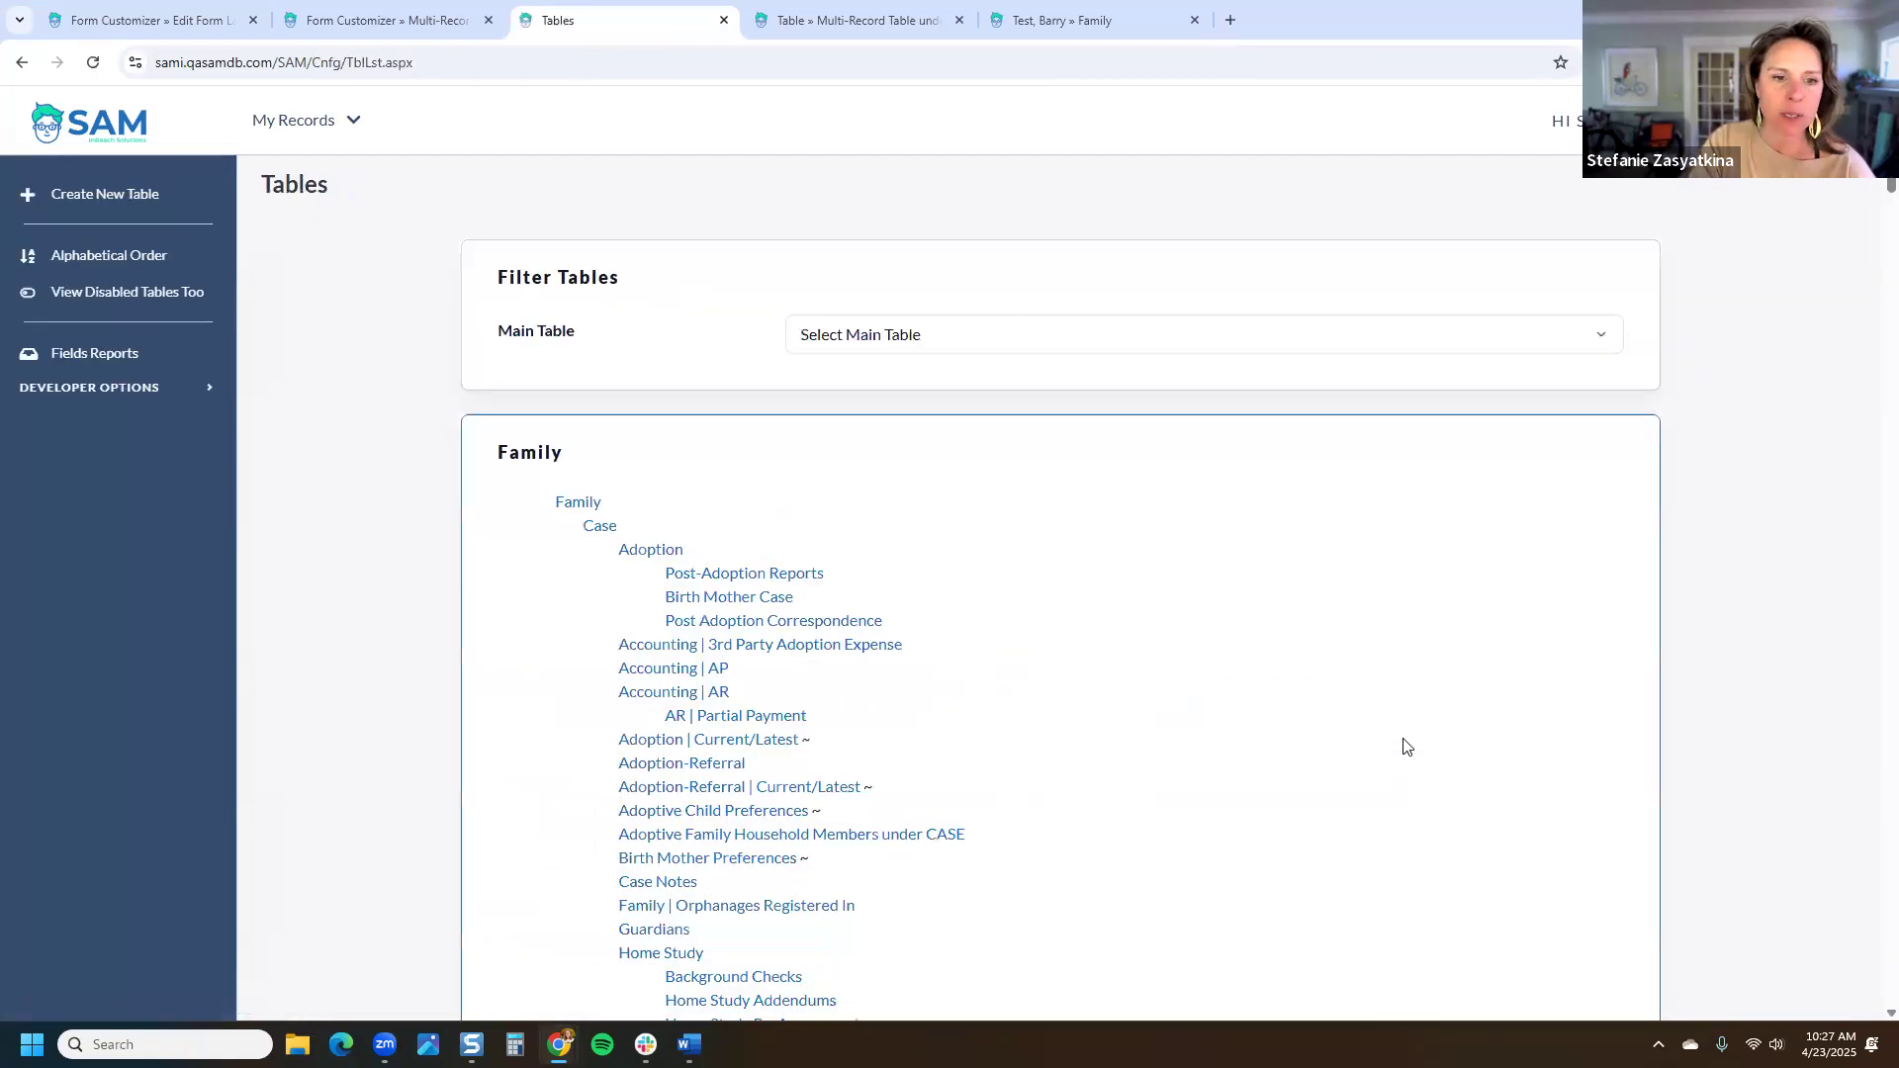
left_click(803, 577)
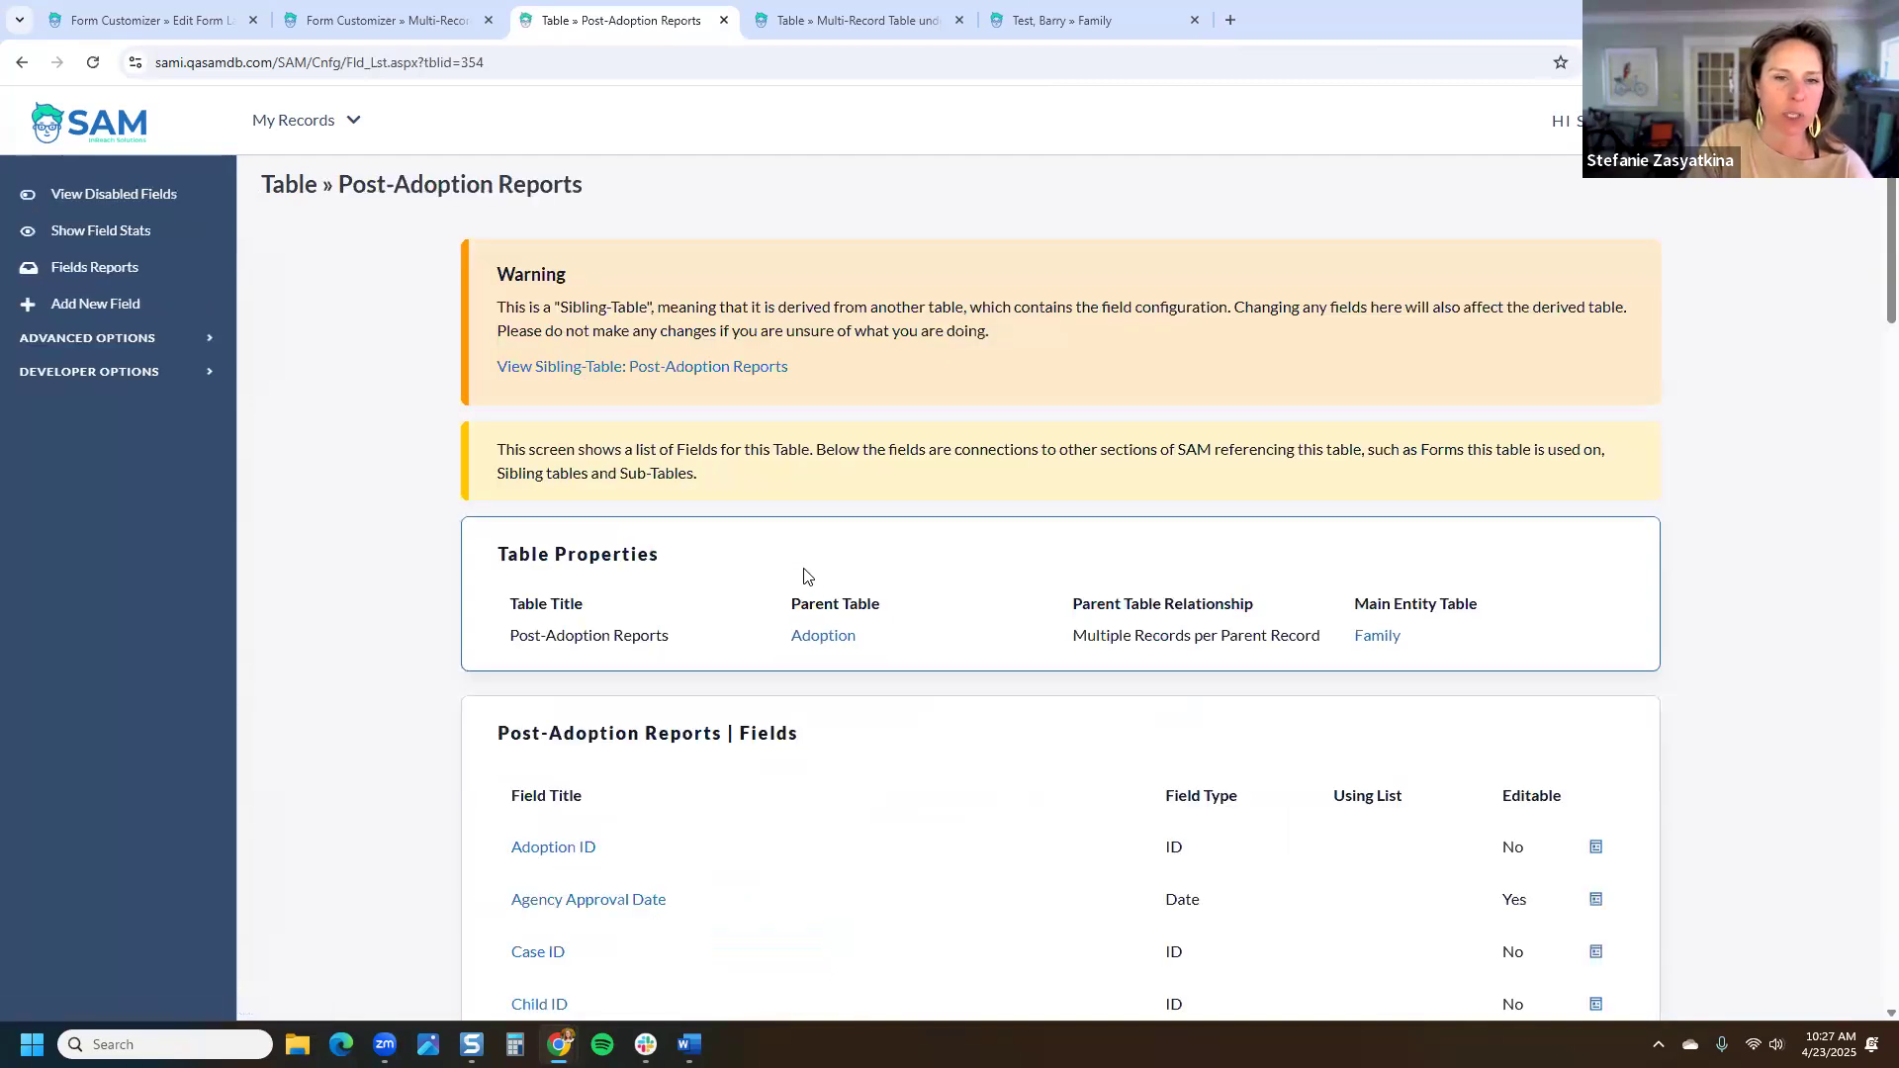
scroll(811, 590, "down", 7)
scroll(811, 590, "down", 18)
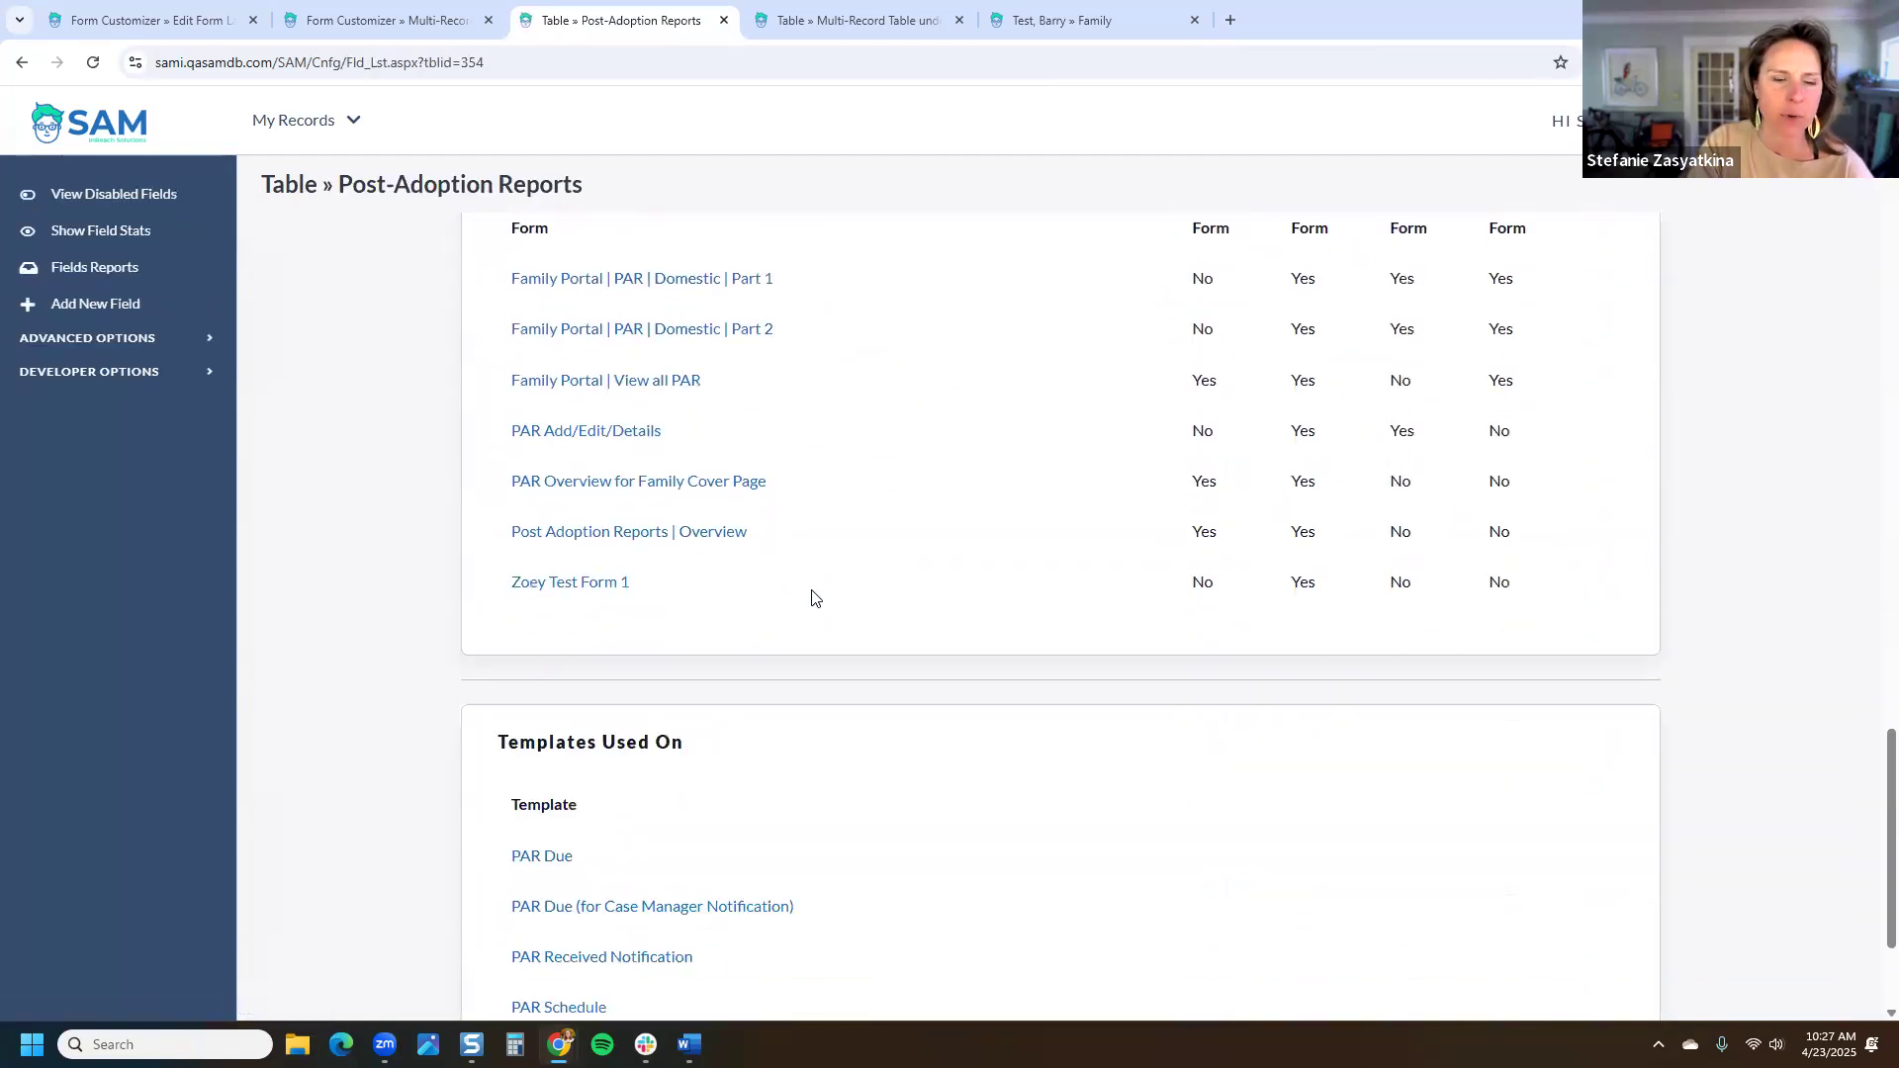
scroll(813, 597, "up", 2)
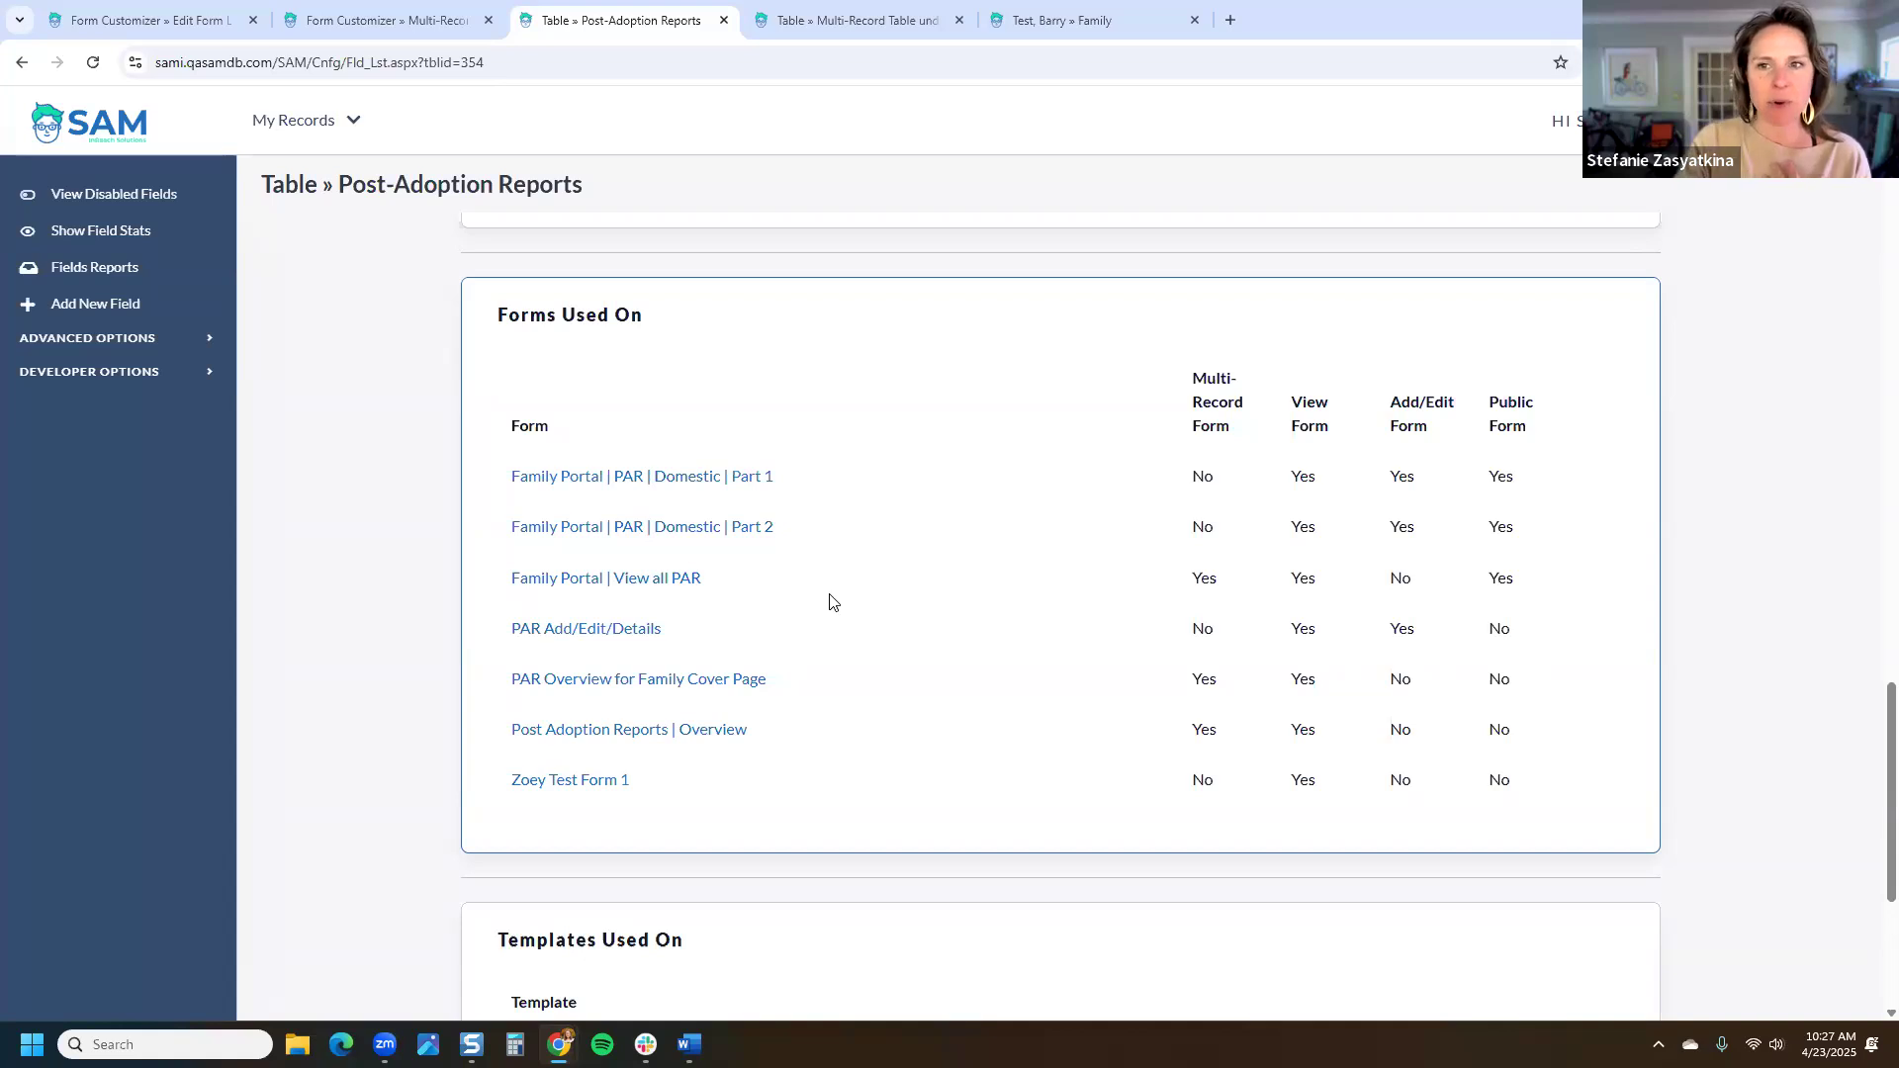
Step: Highlight the Forms Used On list's Family Portal forms, including Family Portal | PAR | Domestic | Part 1, and their Public Form values
left_click_drag(669, 317, 499, 334)
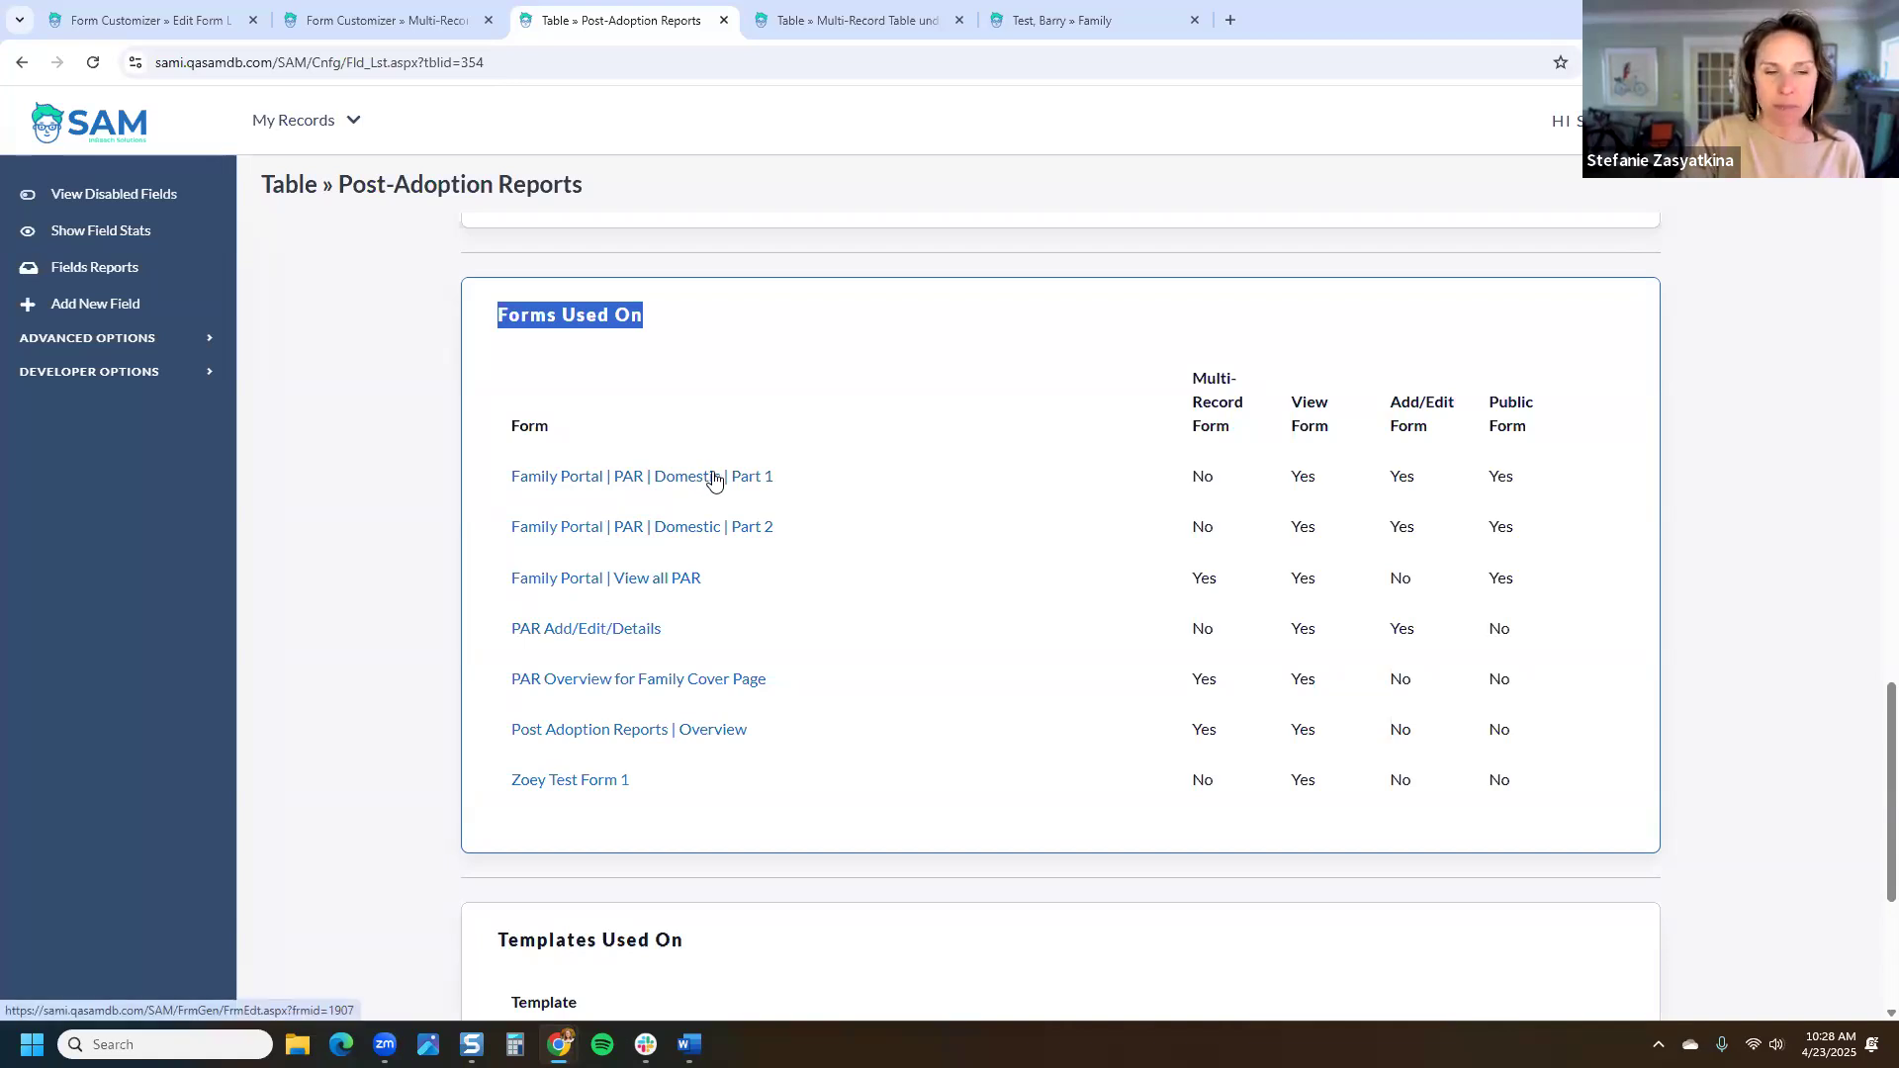
left_click_drag(502, 479, 665, 478)
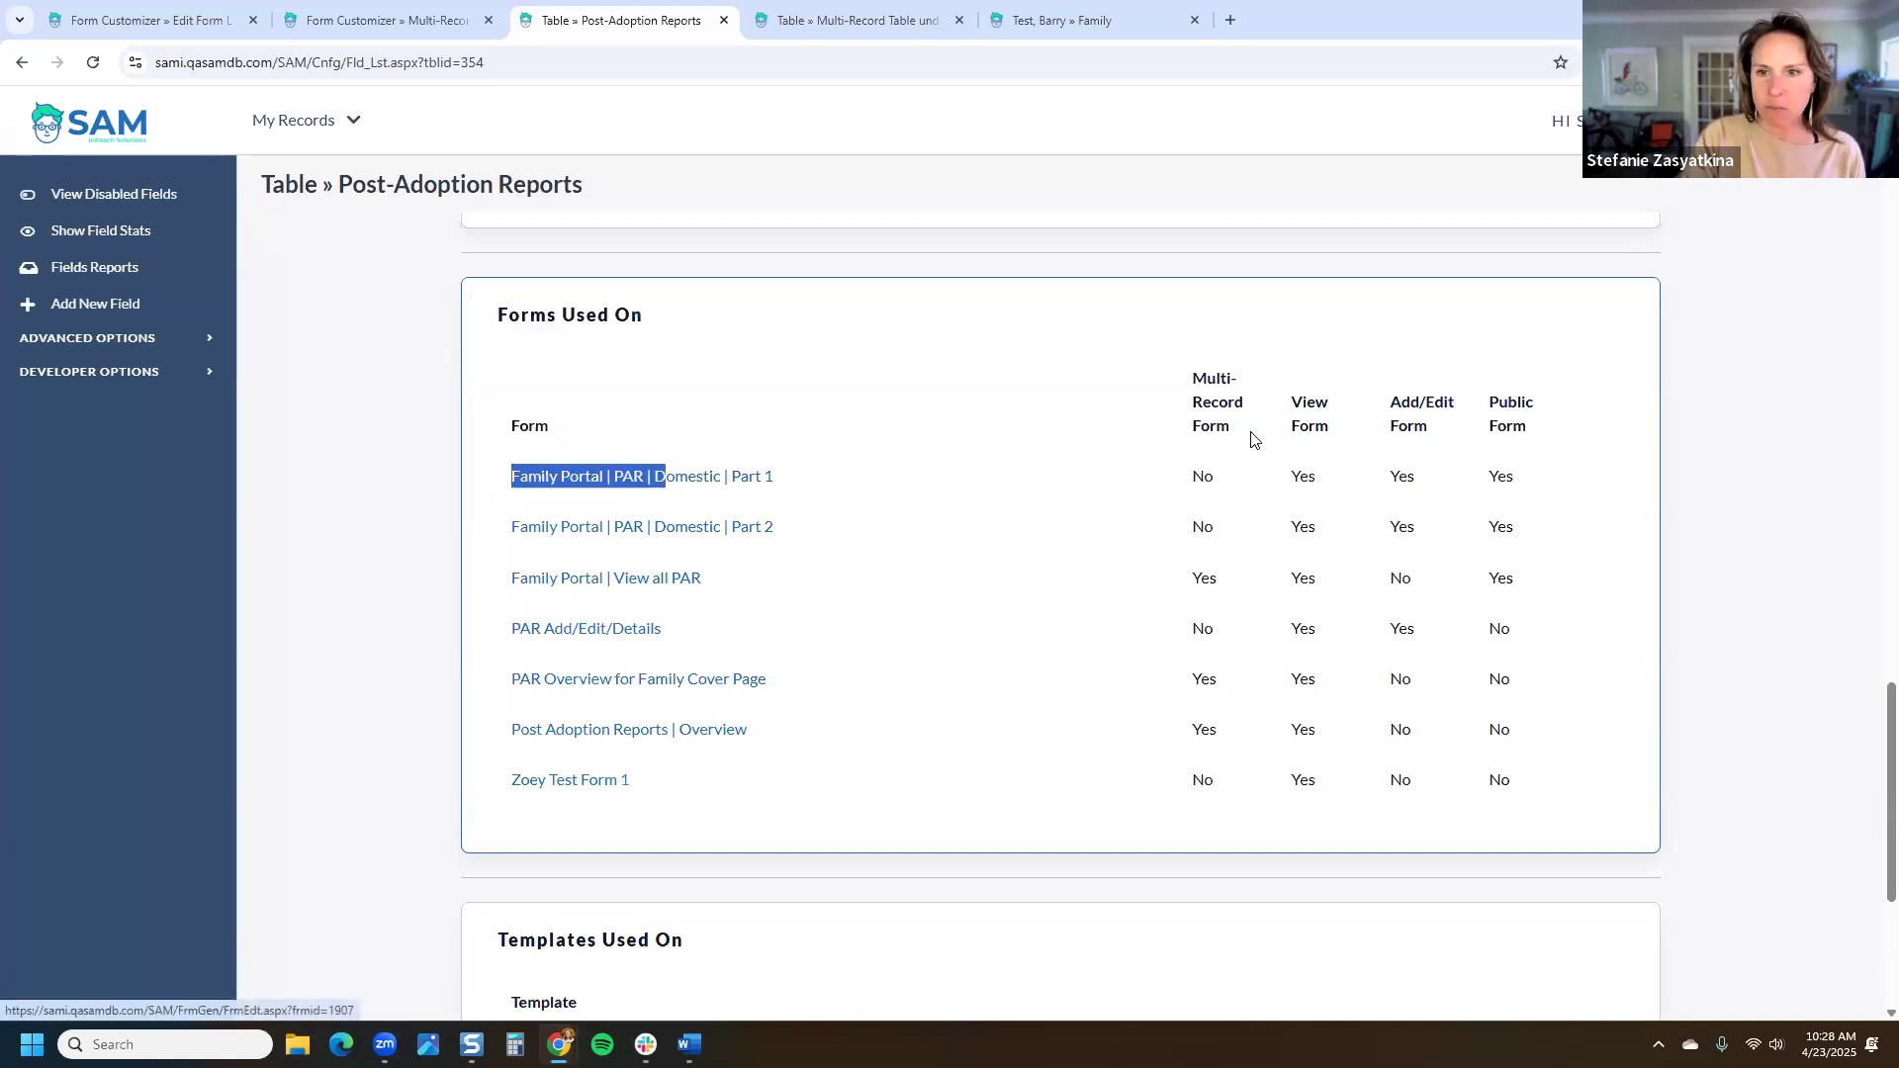
left_click_drag(1521, 477, 1497, 479)
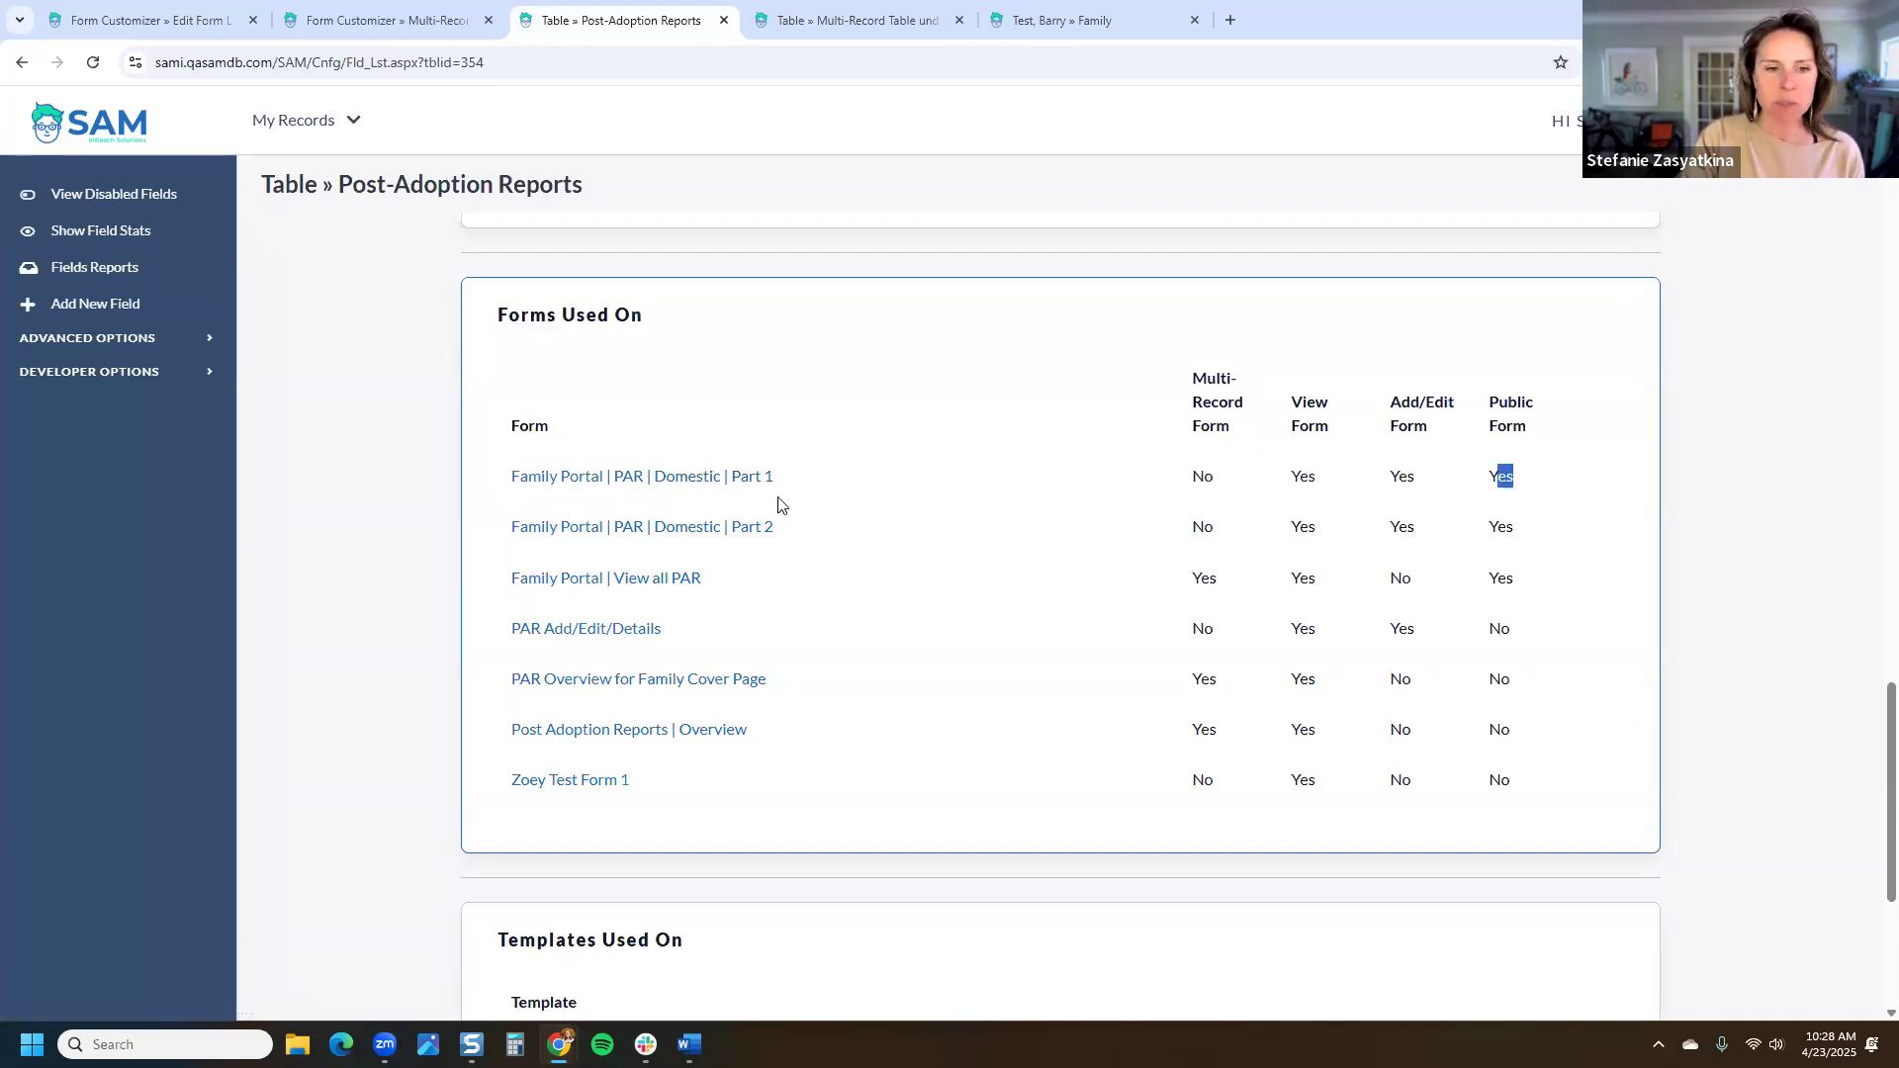
left_click_drag(774, 478, 509, 478)
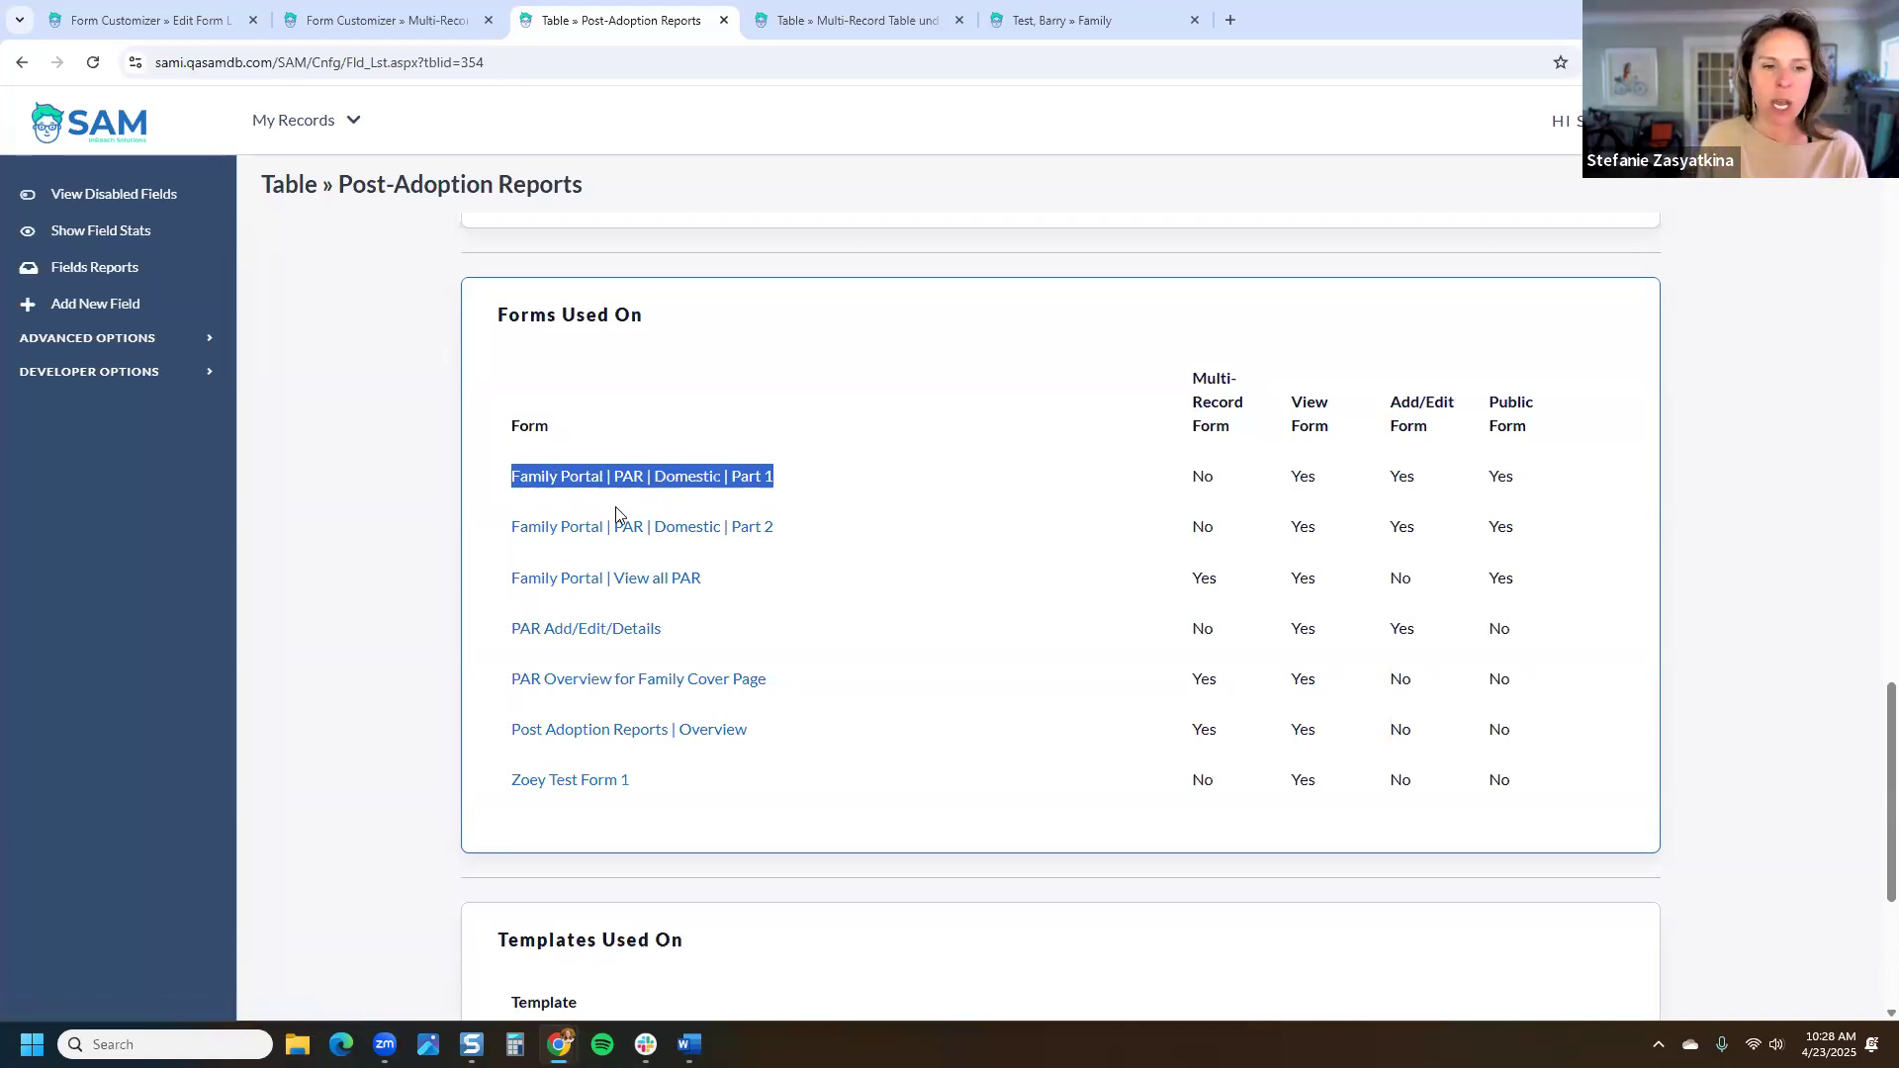
Step: Open Family Portal | View all PAR, note parent form Family Portal | Adoption Details, then return to Multi-Record Table under Case
left_click(643, 584)
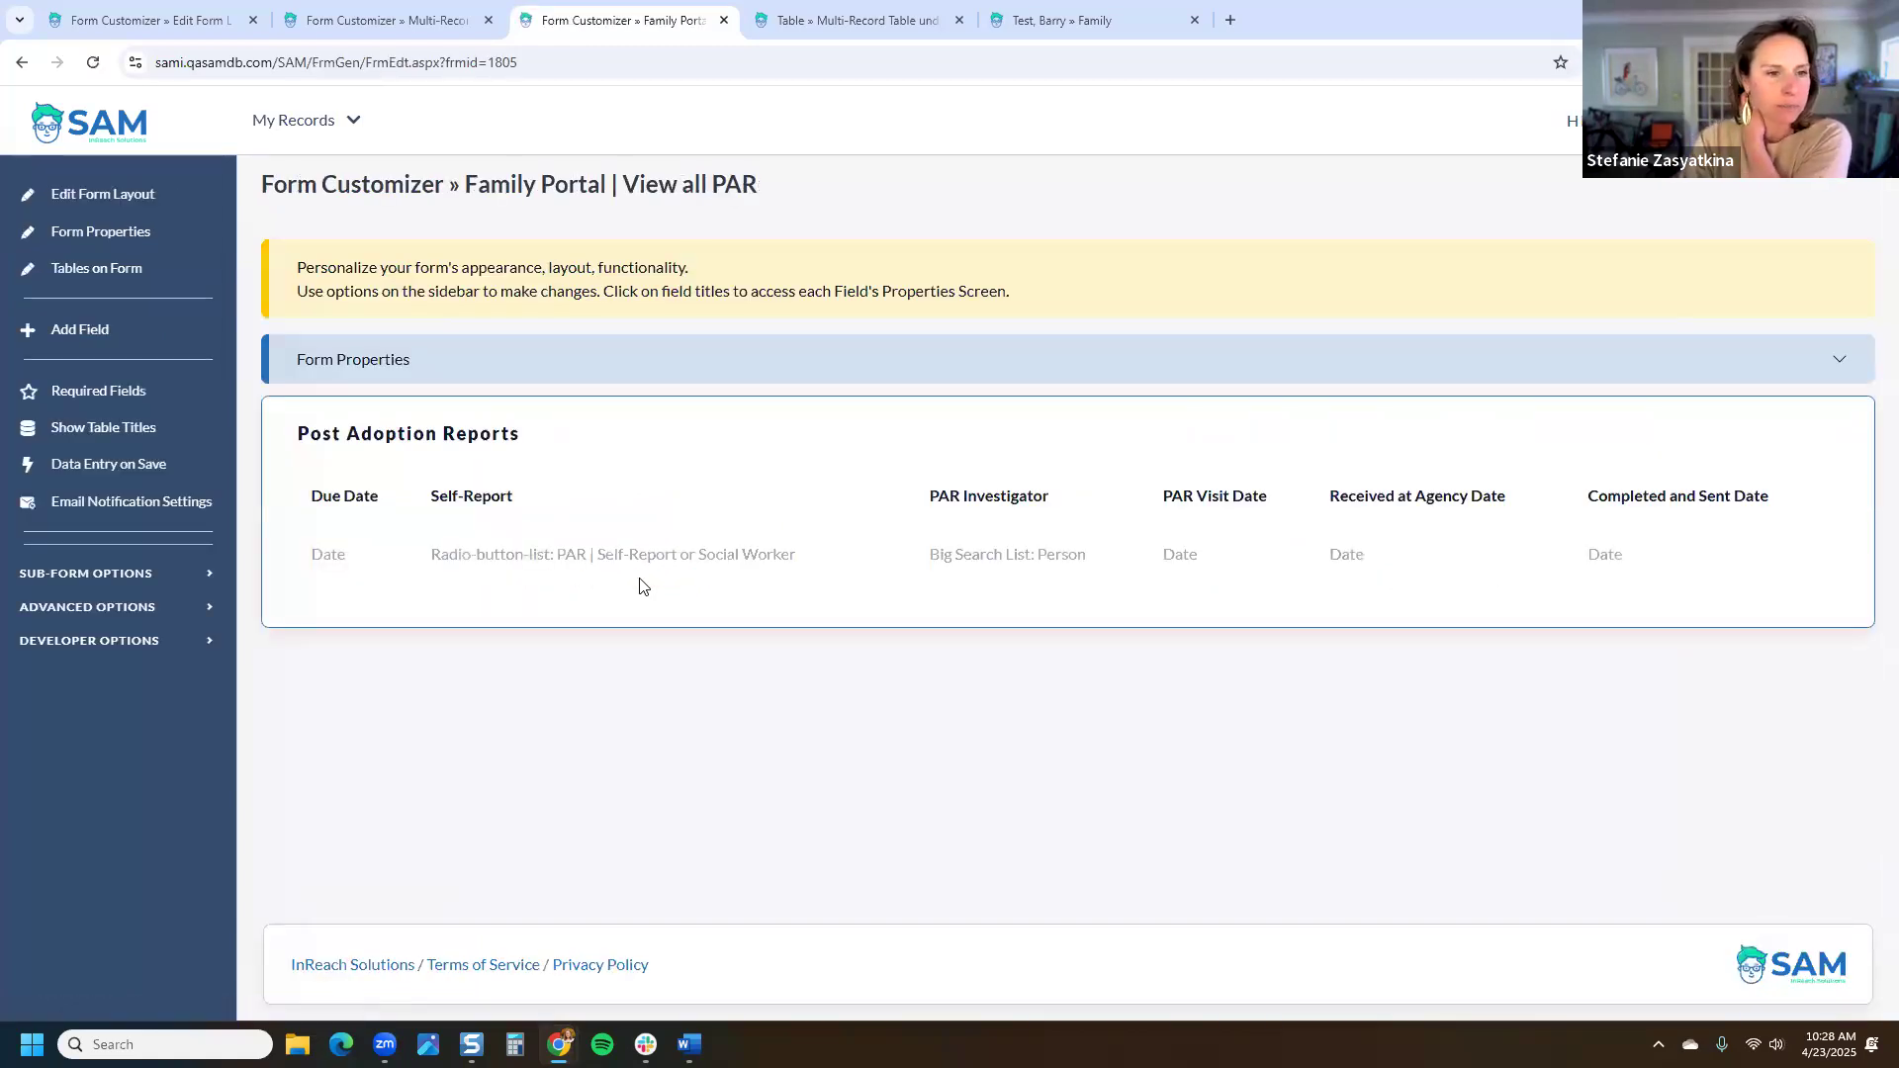
left_click(675, 368)
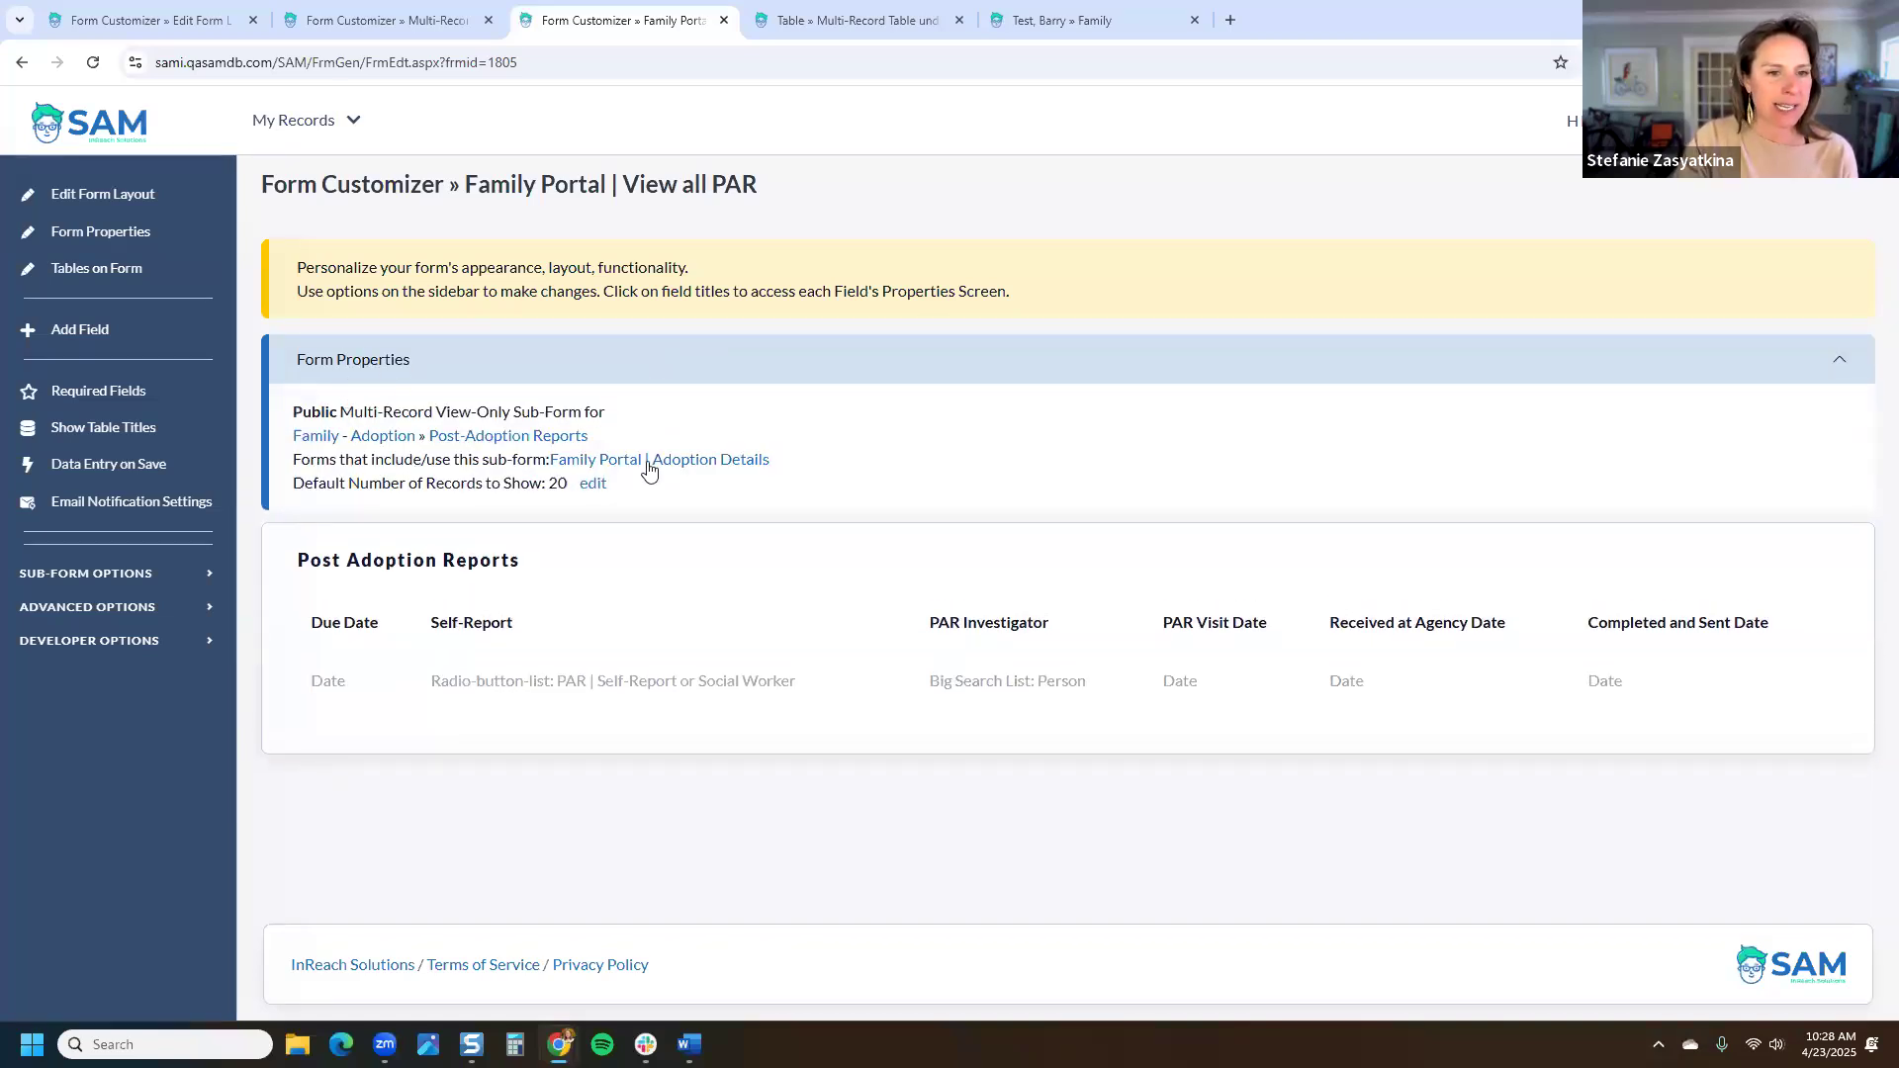
left_click_drag(797, 466, 548, 460)
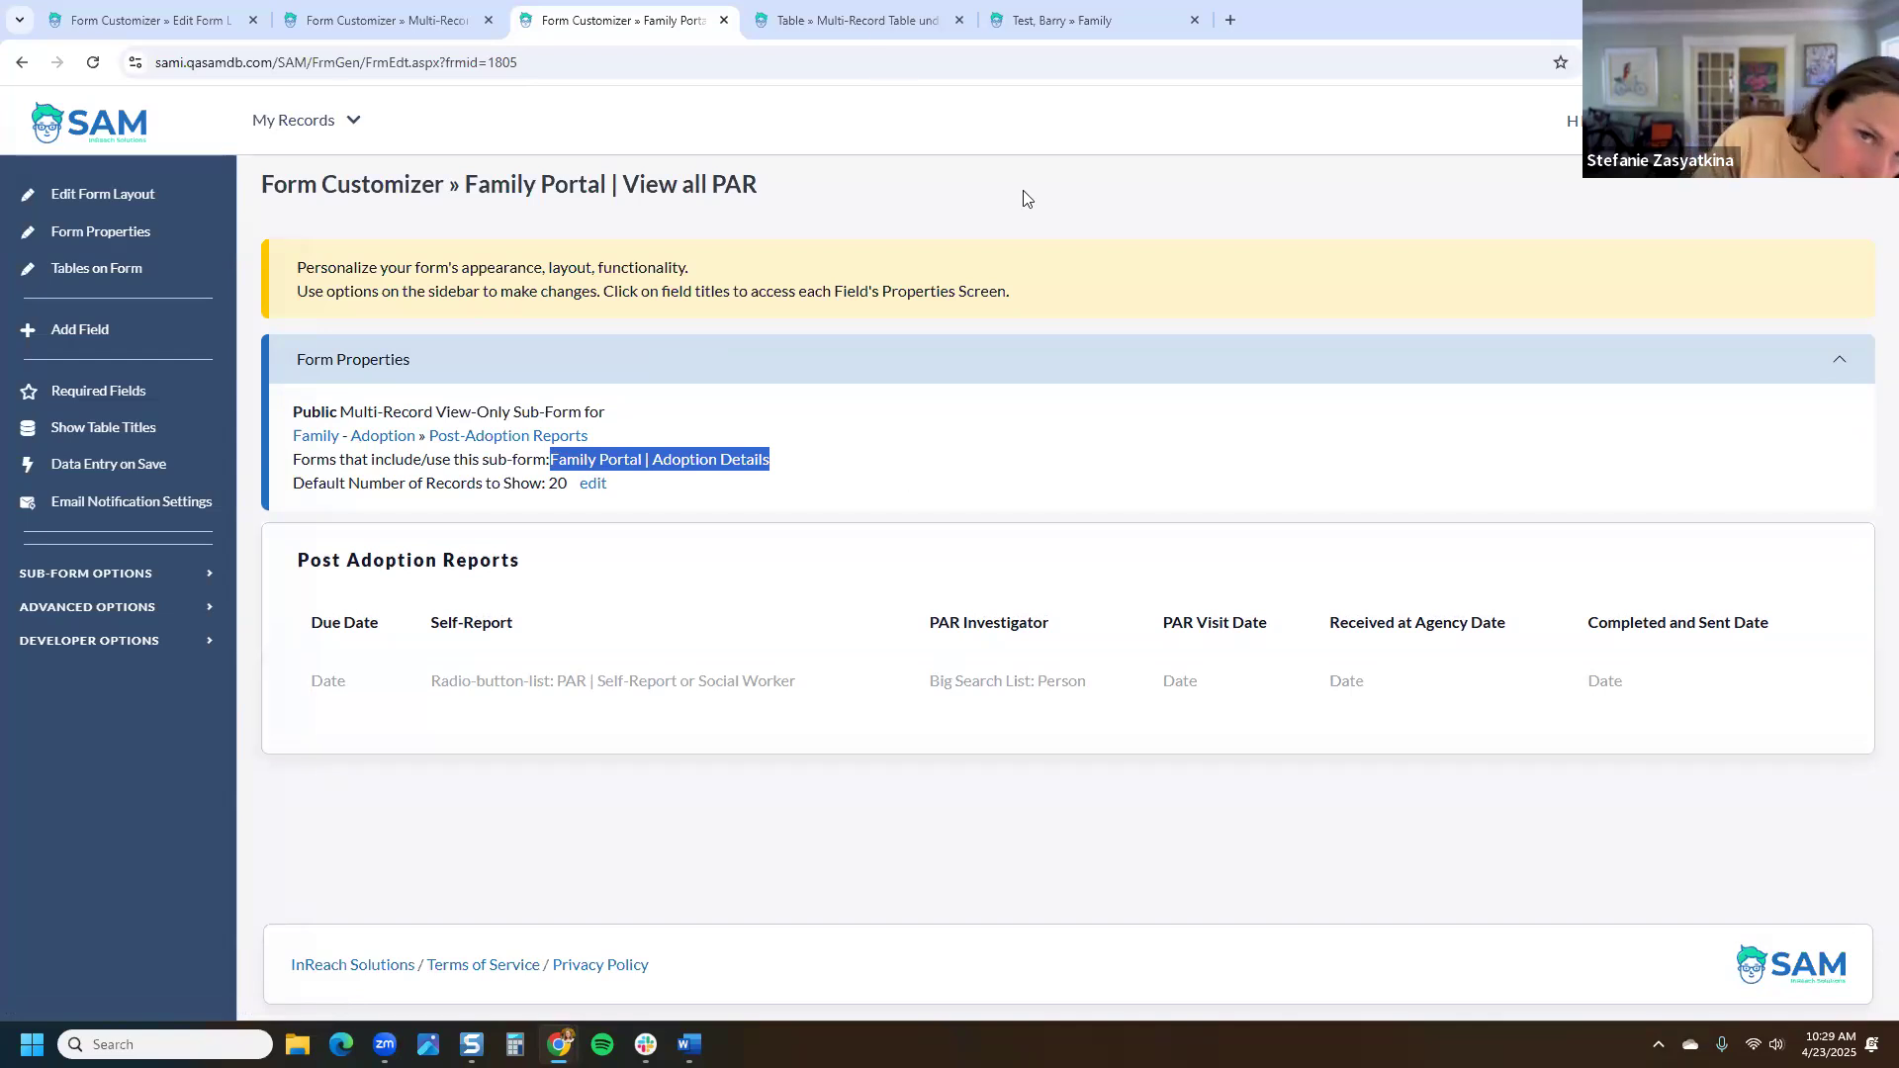
left_click(841, 19)
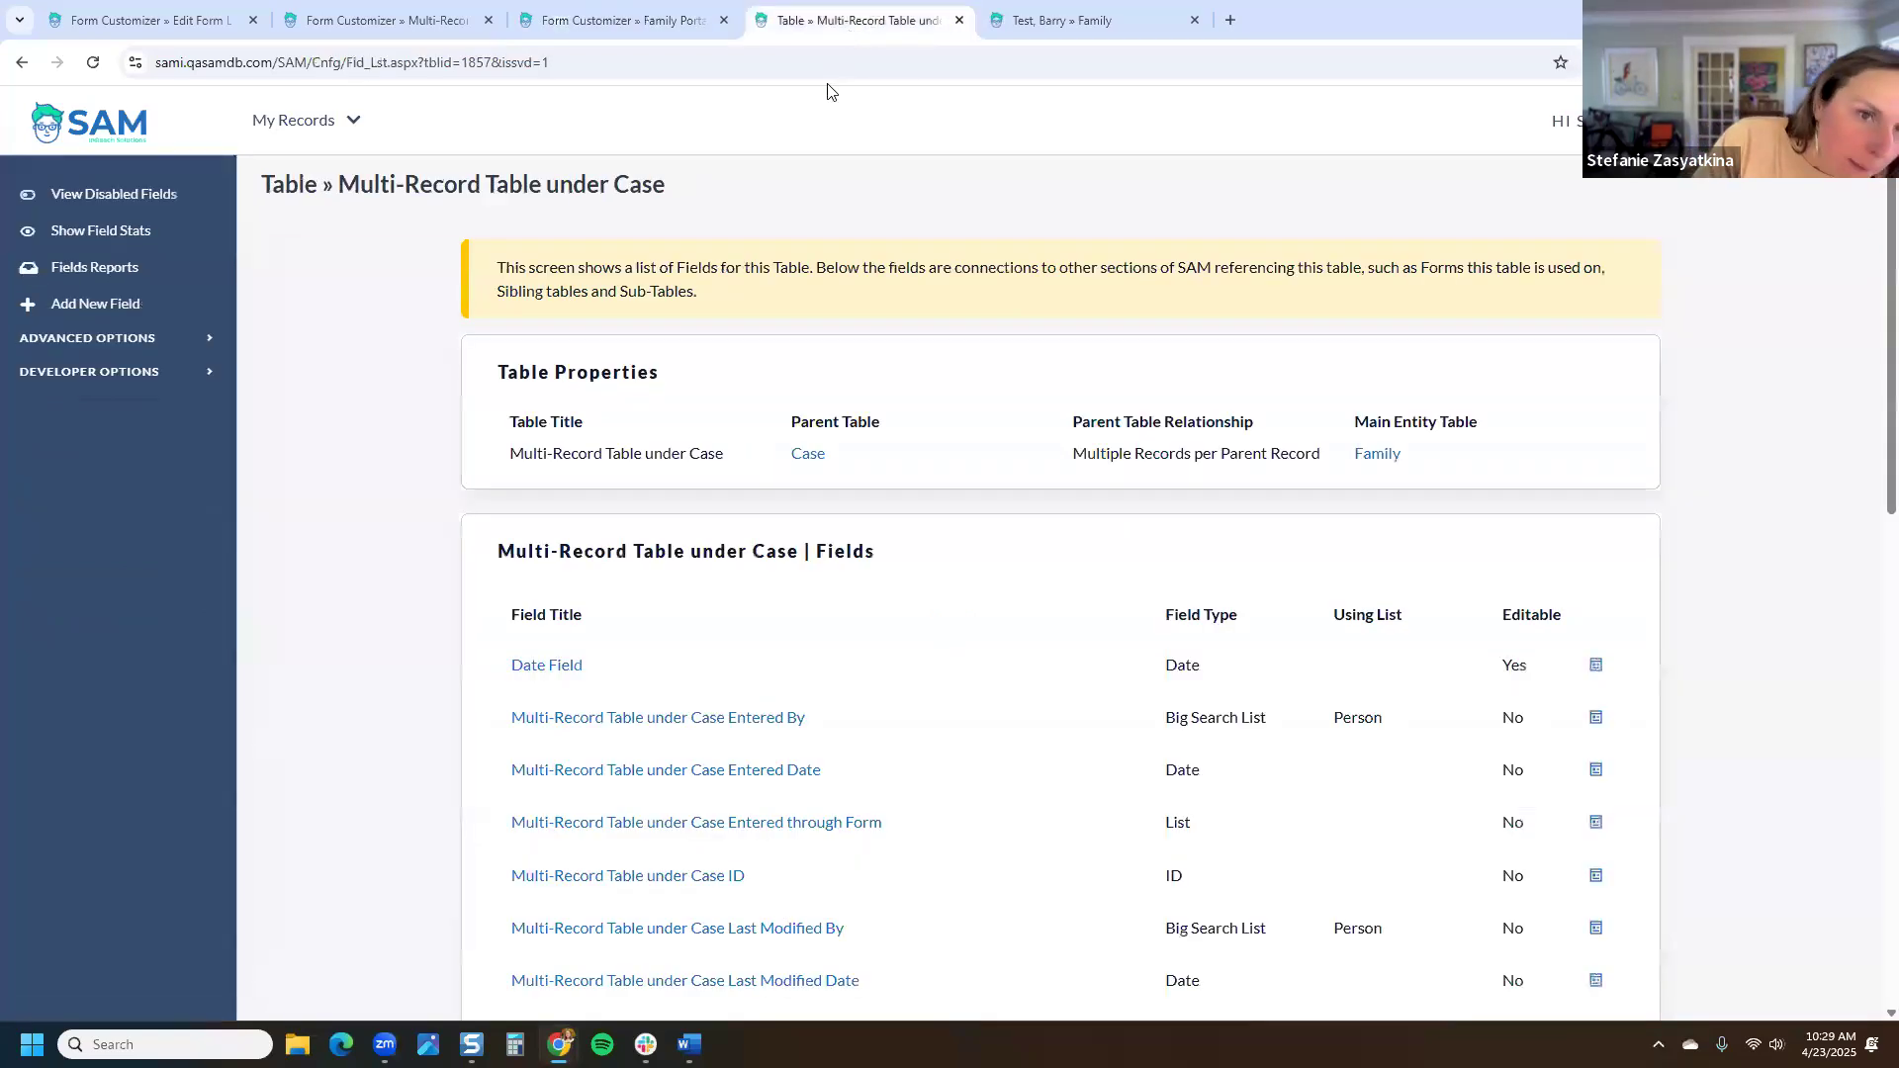
Step: Navigate back to Settings > Tables & Fields and open the Post-Adoption Reports table
right_click(21, 70)
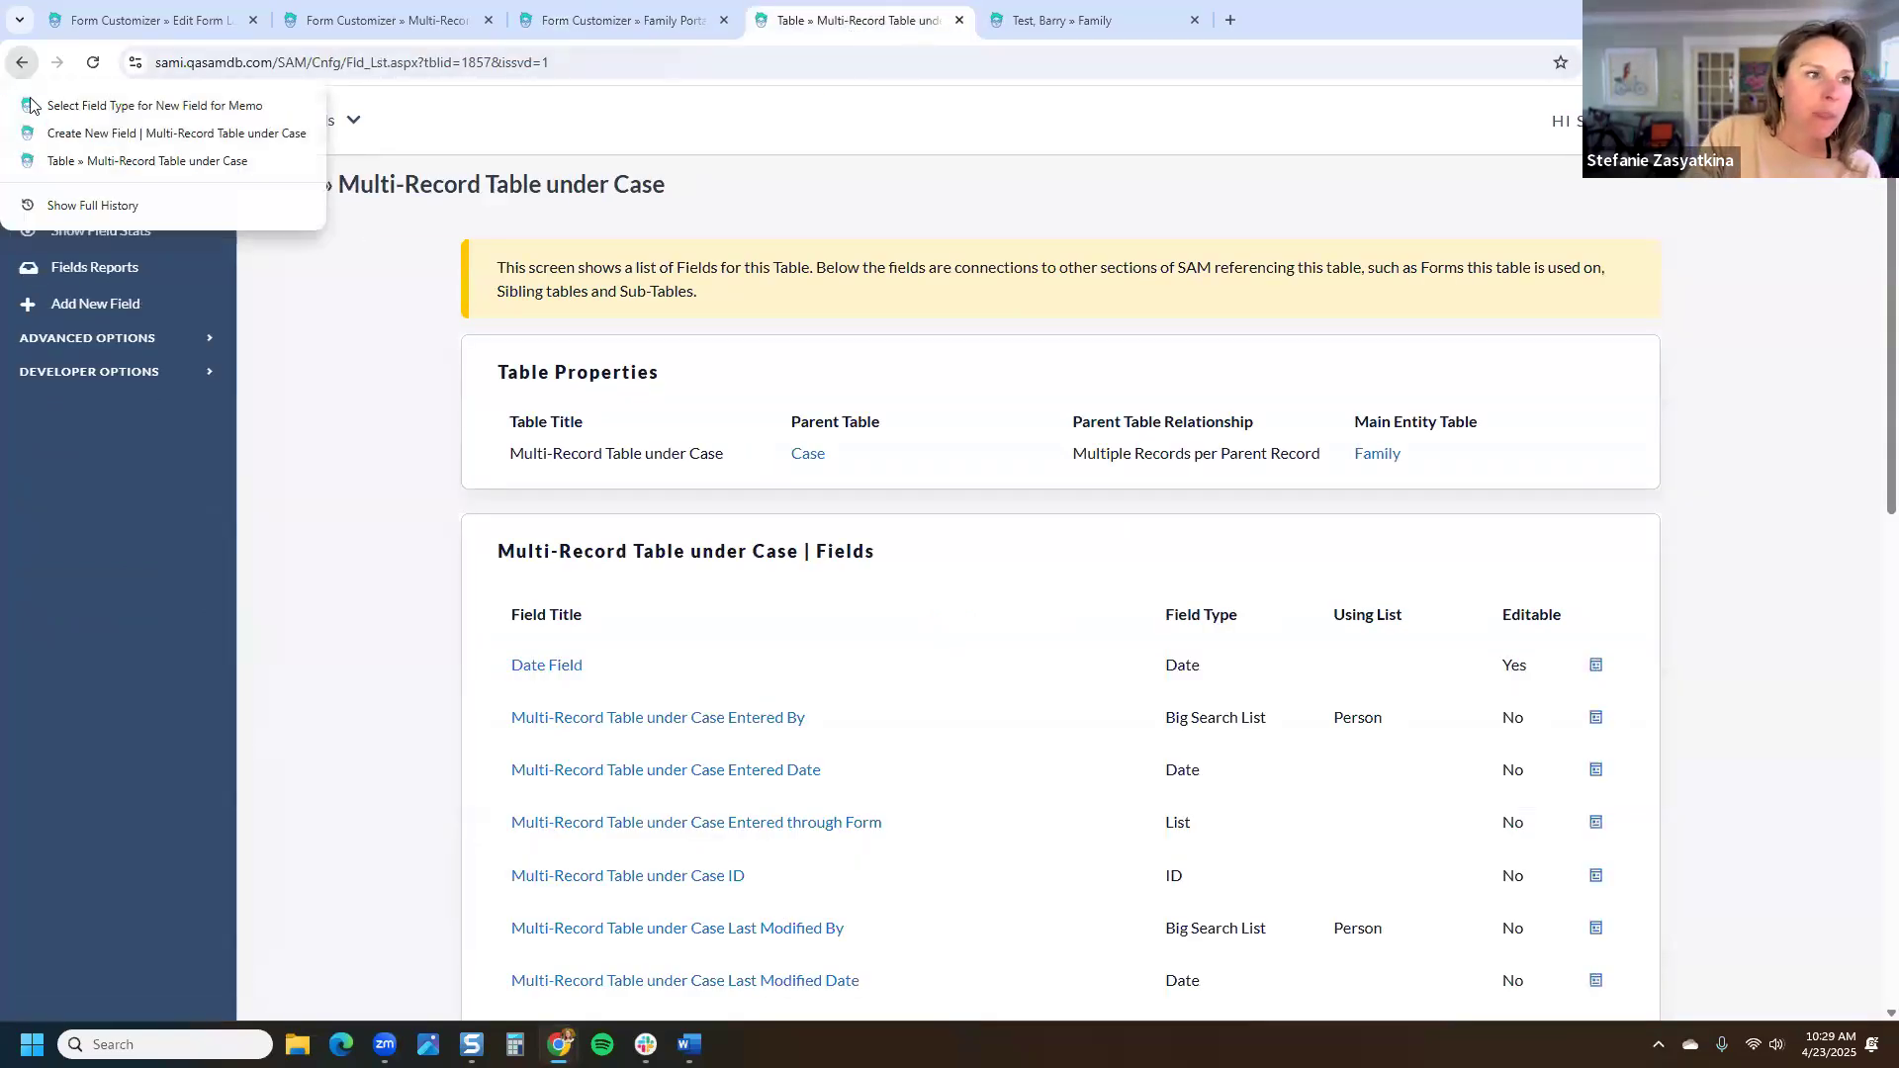
left_click(1780, 121)
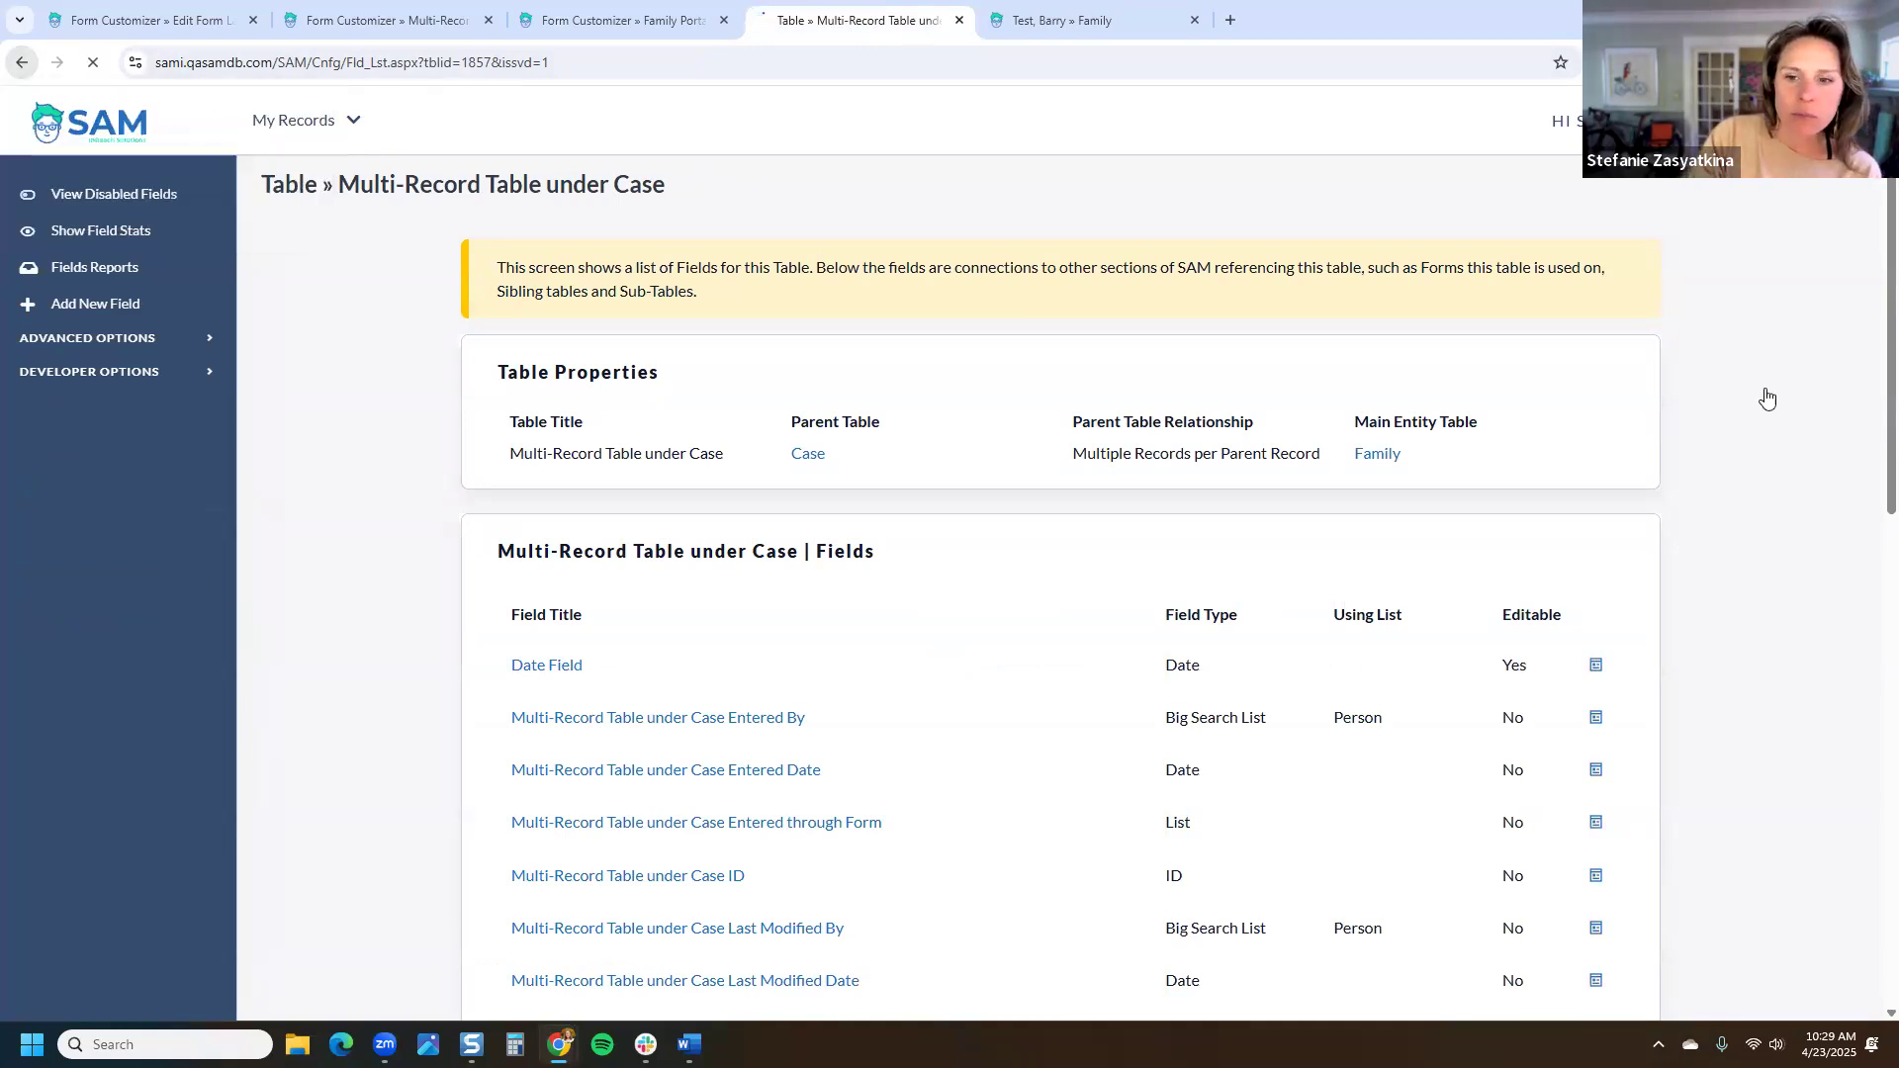
left_click(1625, 827)
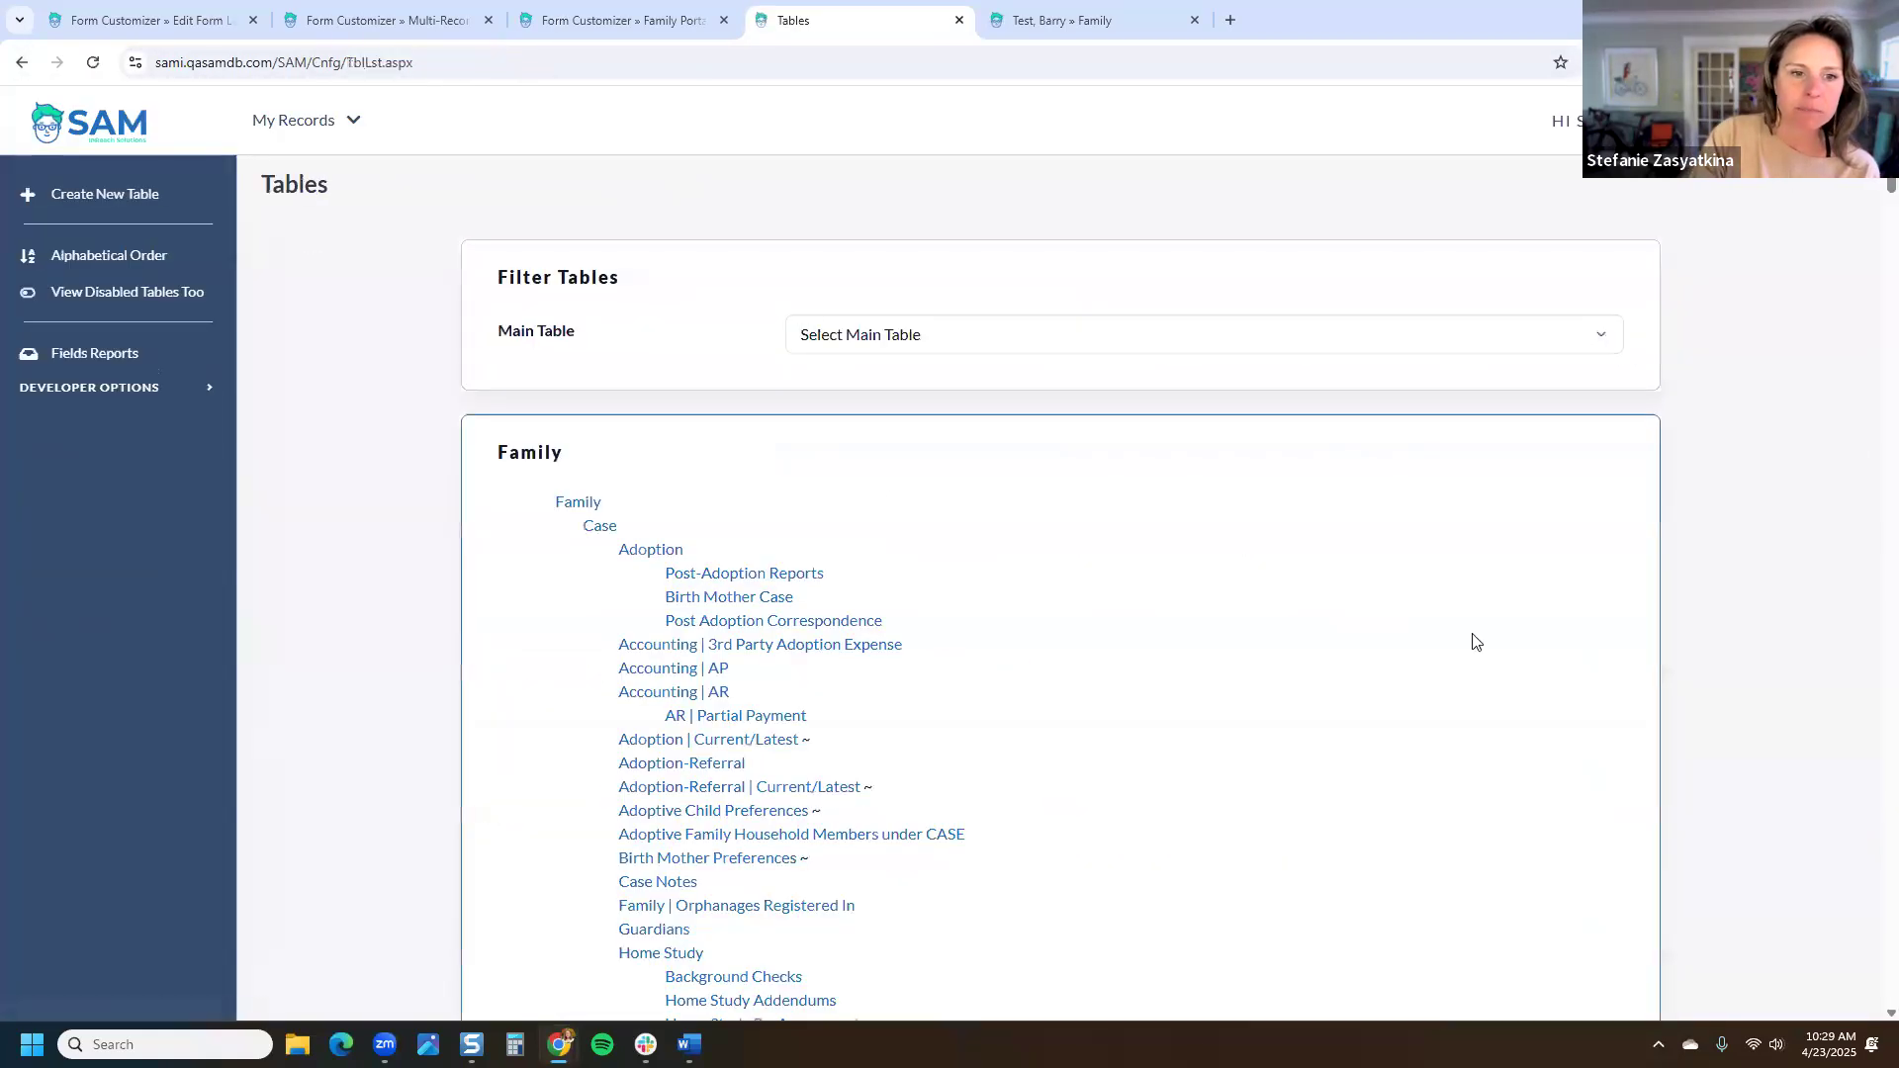
left_click_drag(838, 576, 666, 573)
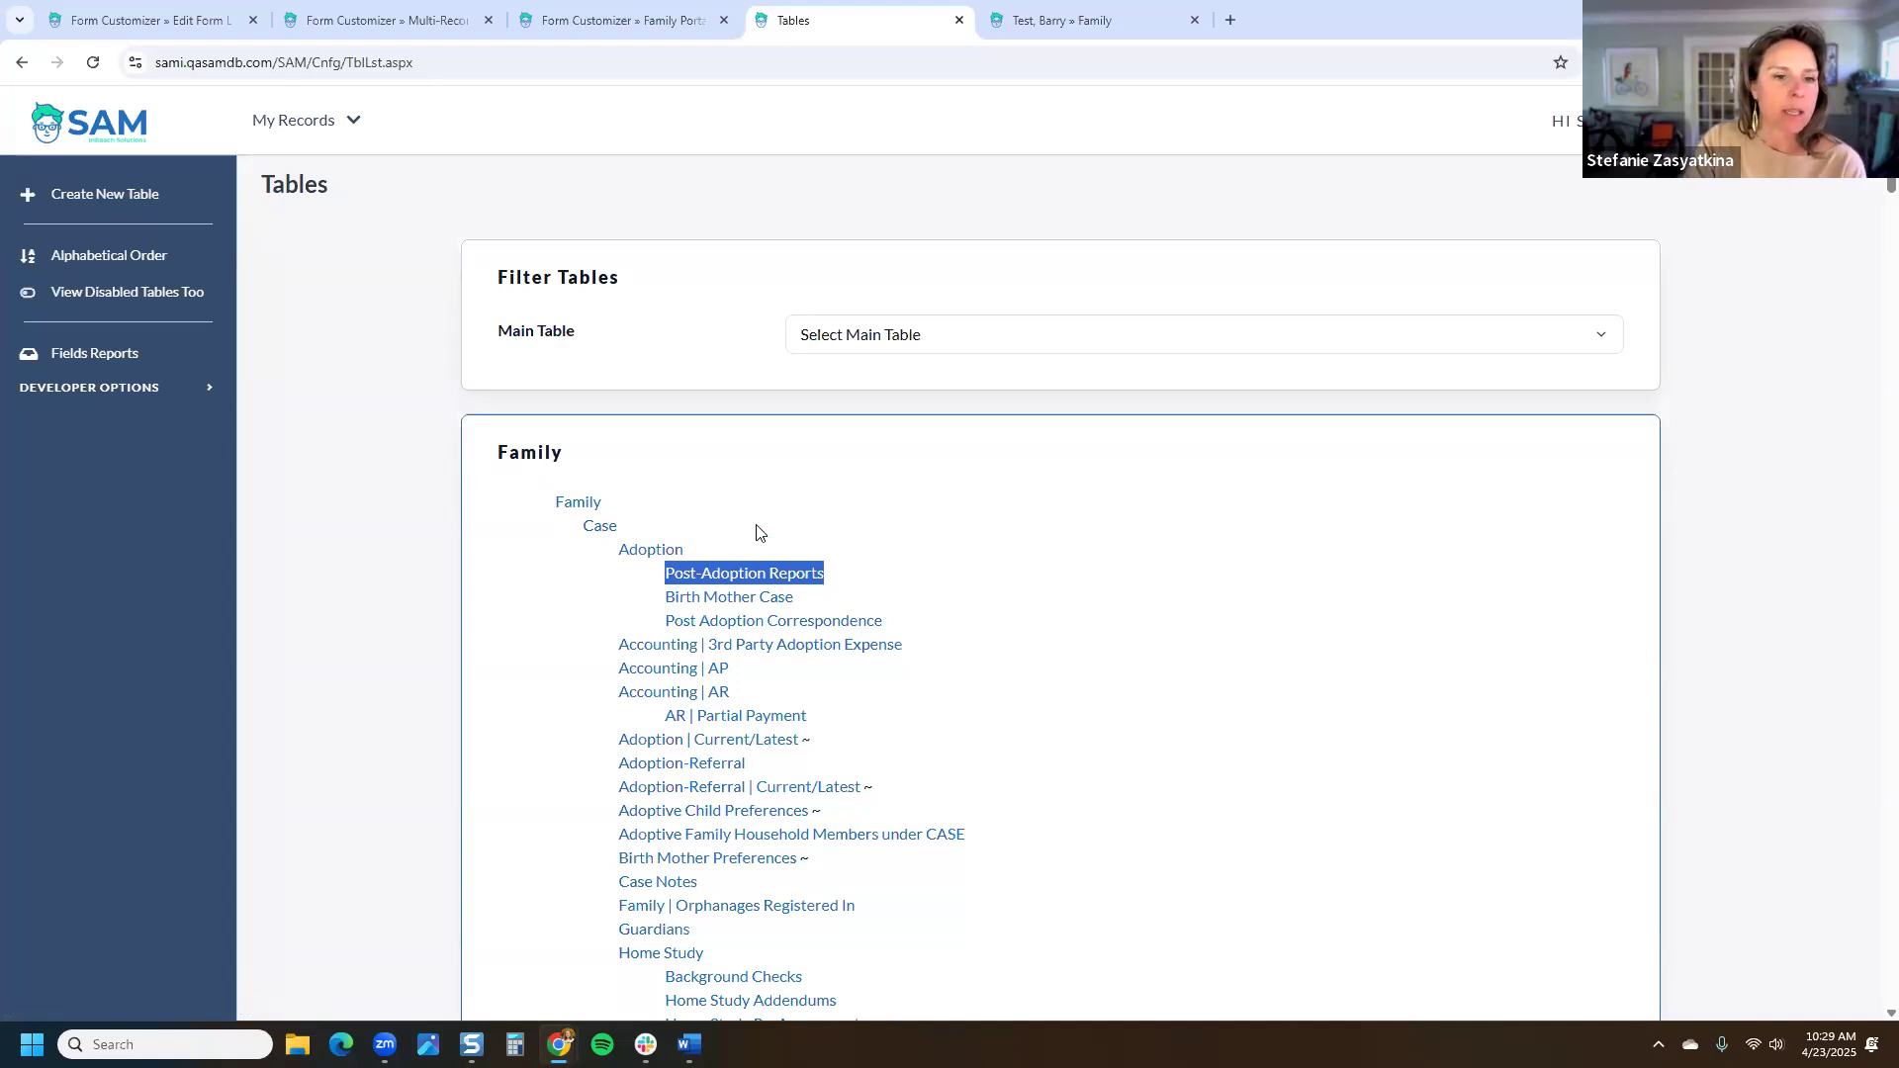
left_click(764, 576)
Step: Open Family Portal | PAR | Domestic | Part 1, go back, then open Part 2
scroll(776, 569, "down", 15)
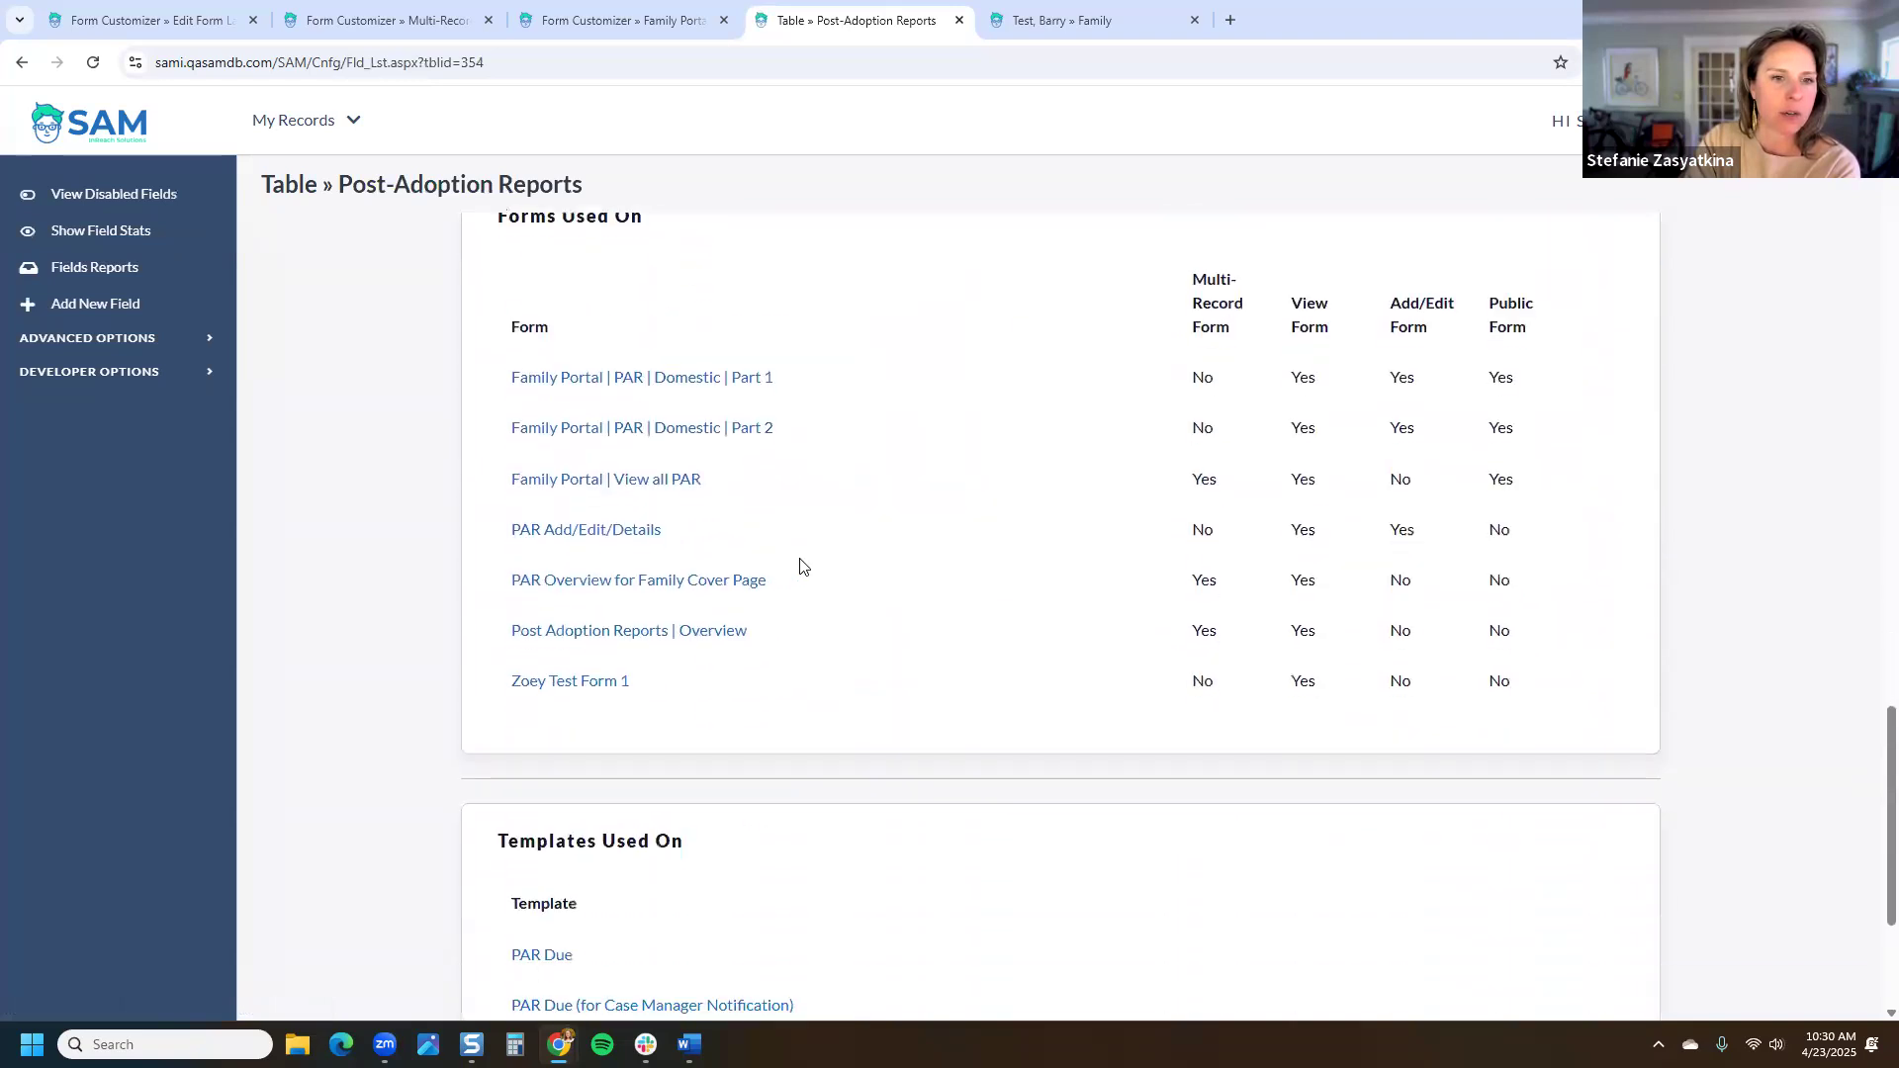
left_click(754, 378)
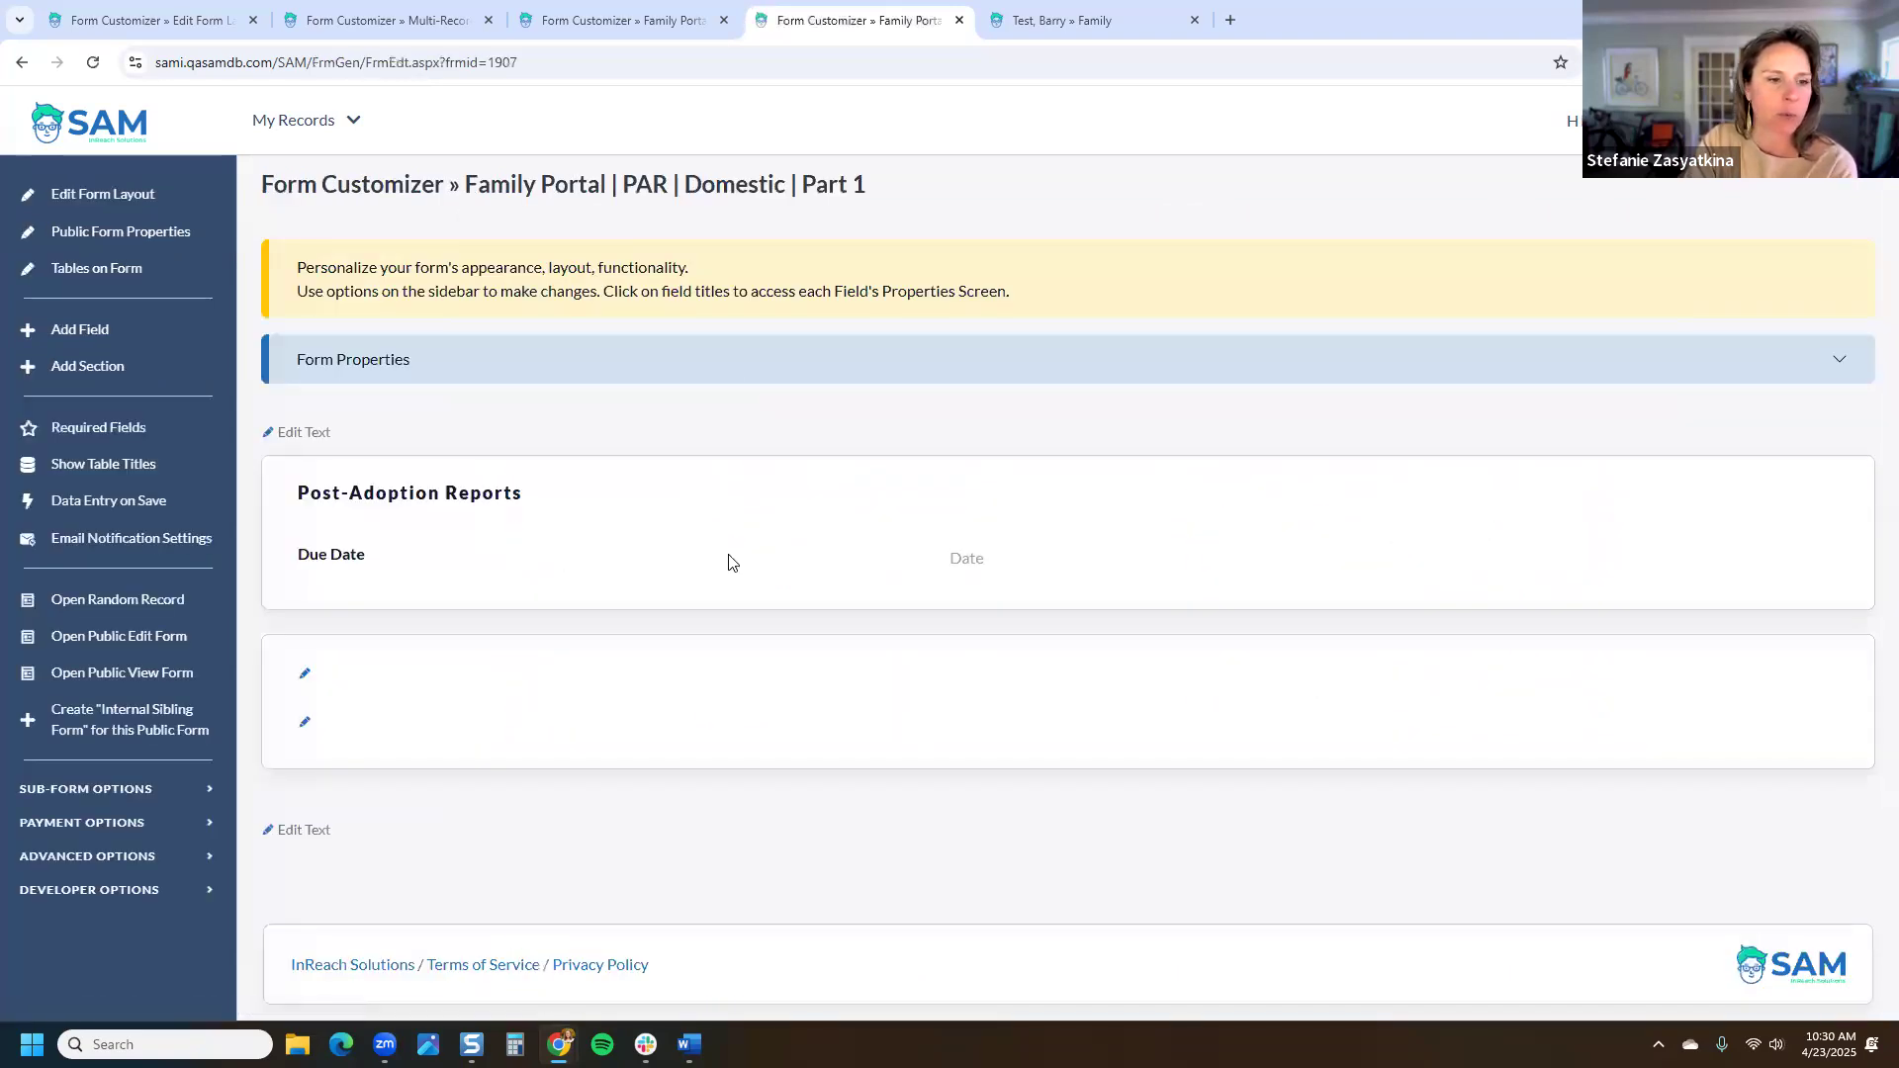
left_click(21, 62)
left_click(728, 432)
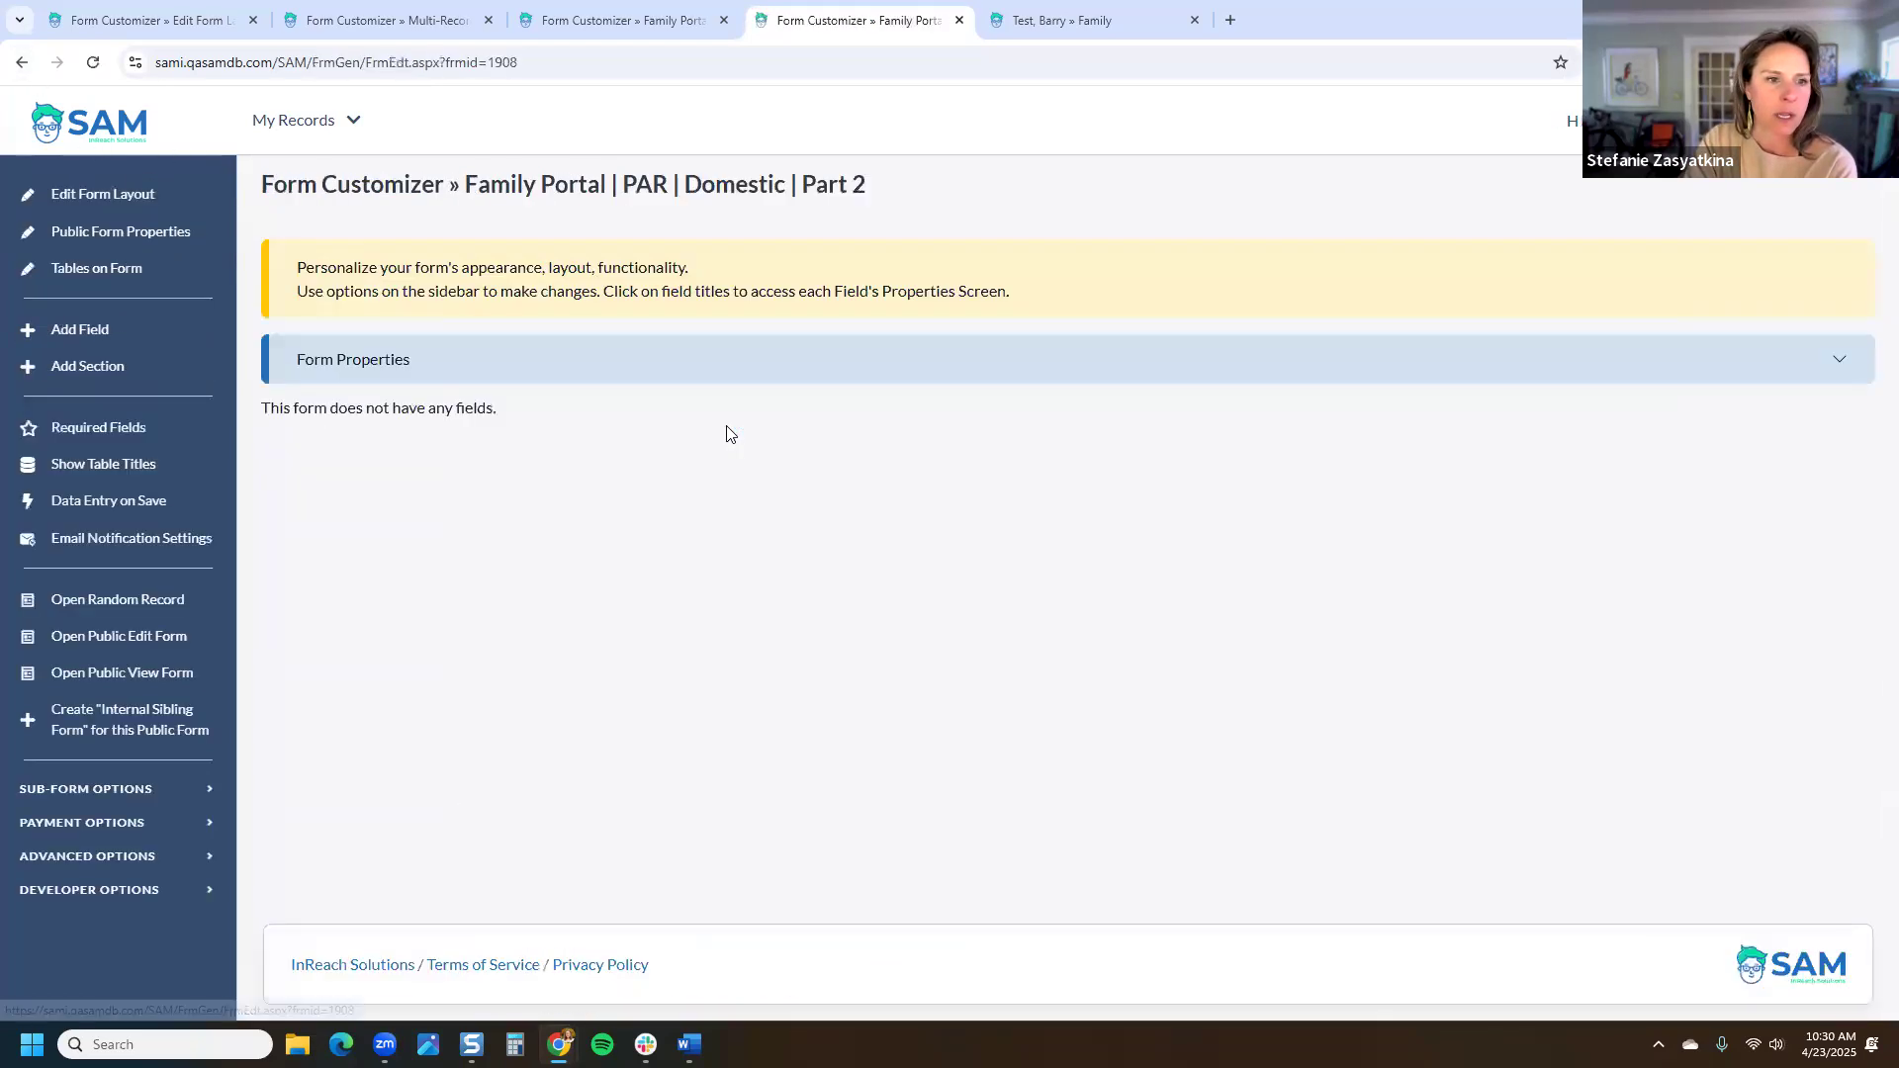
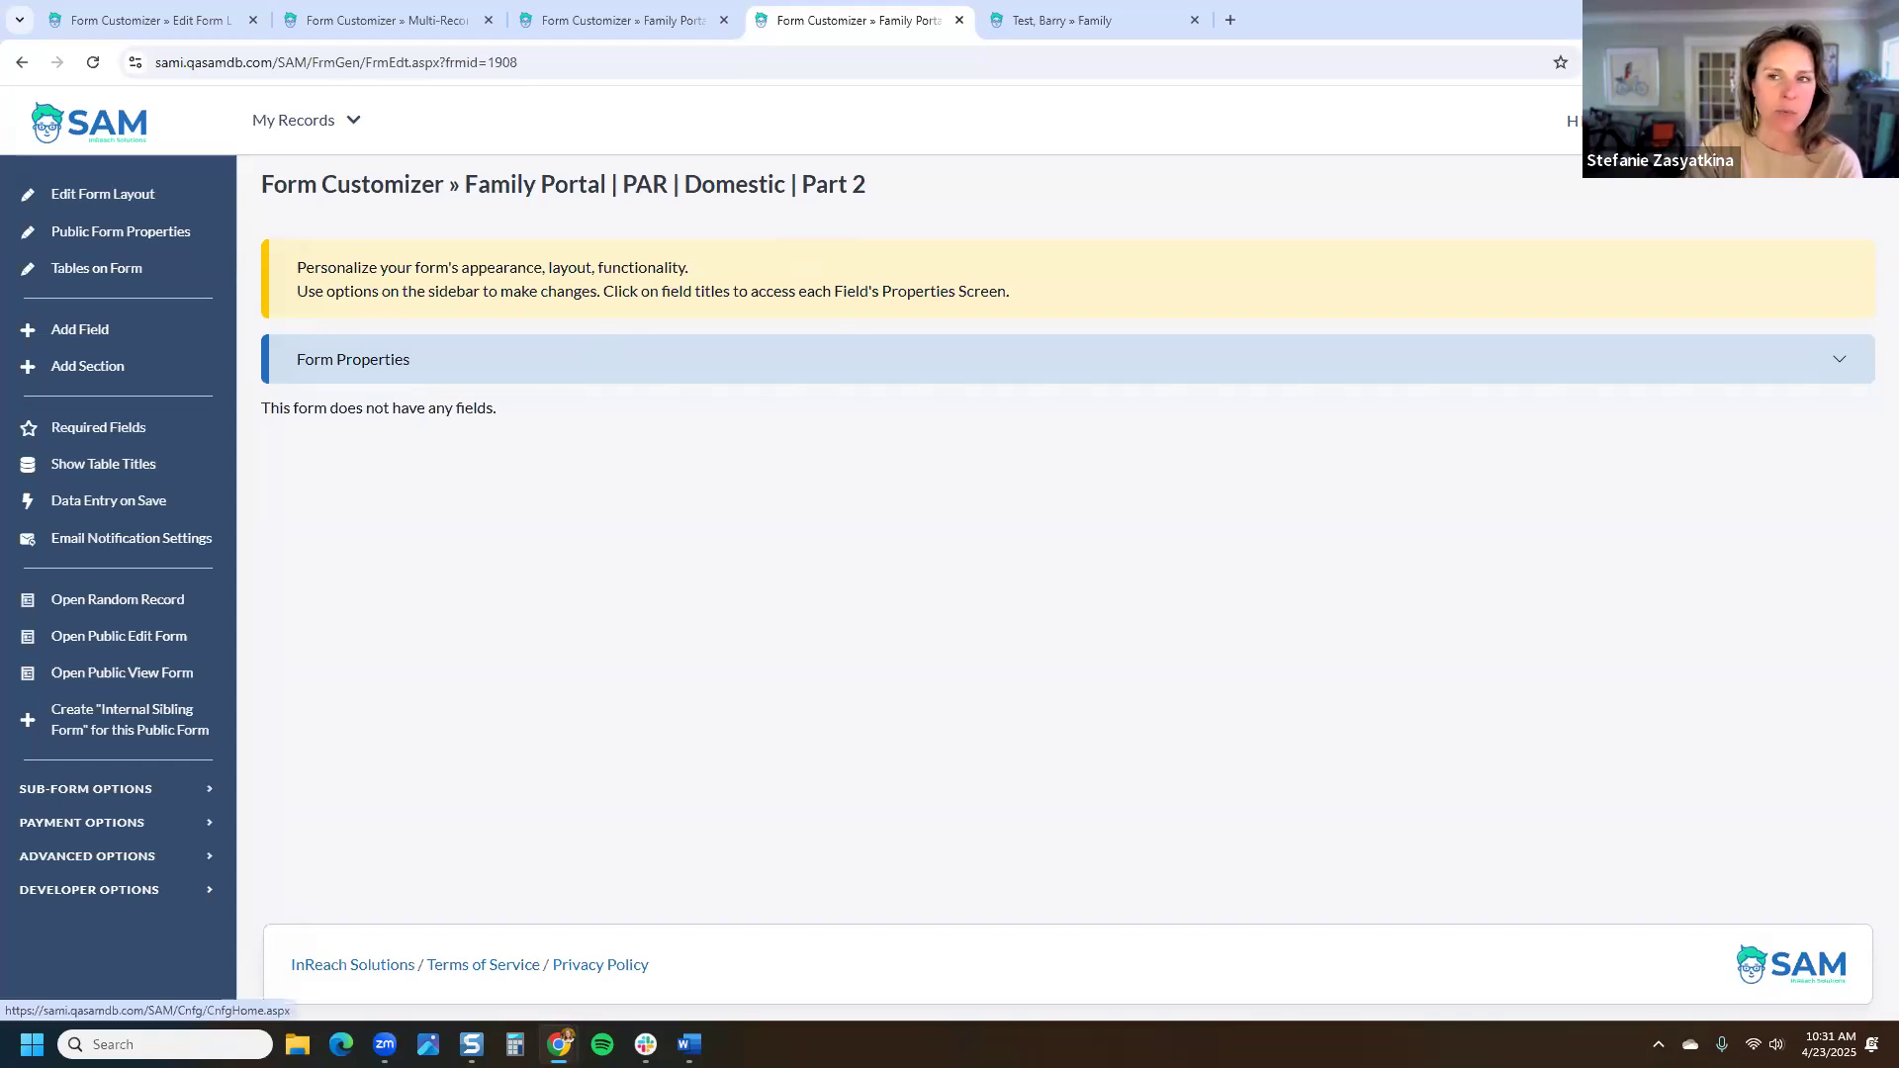
Step: Filter the email templates to Family » Post-Adoption Reports and open the PAR Due template
left_click(1780, 119)
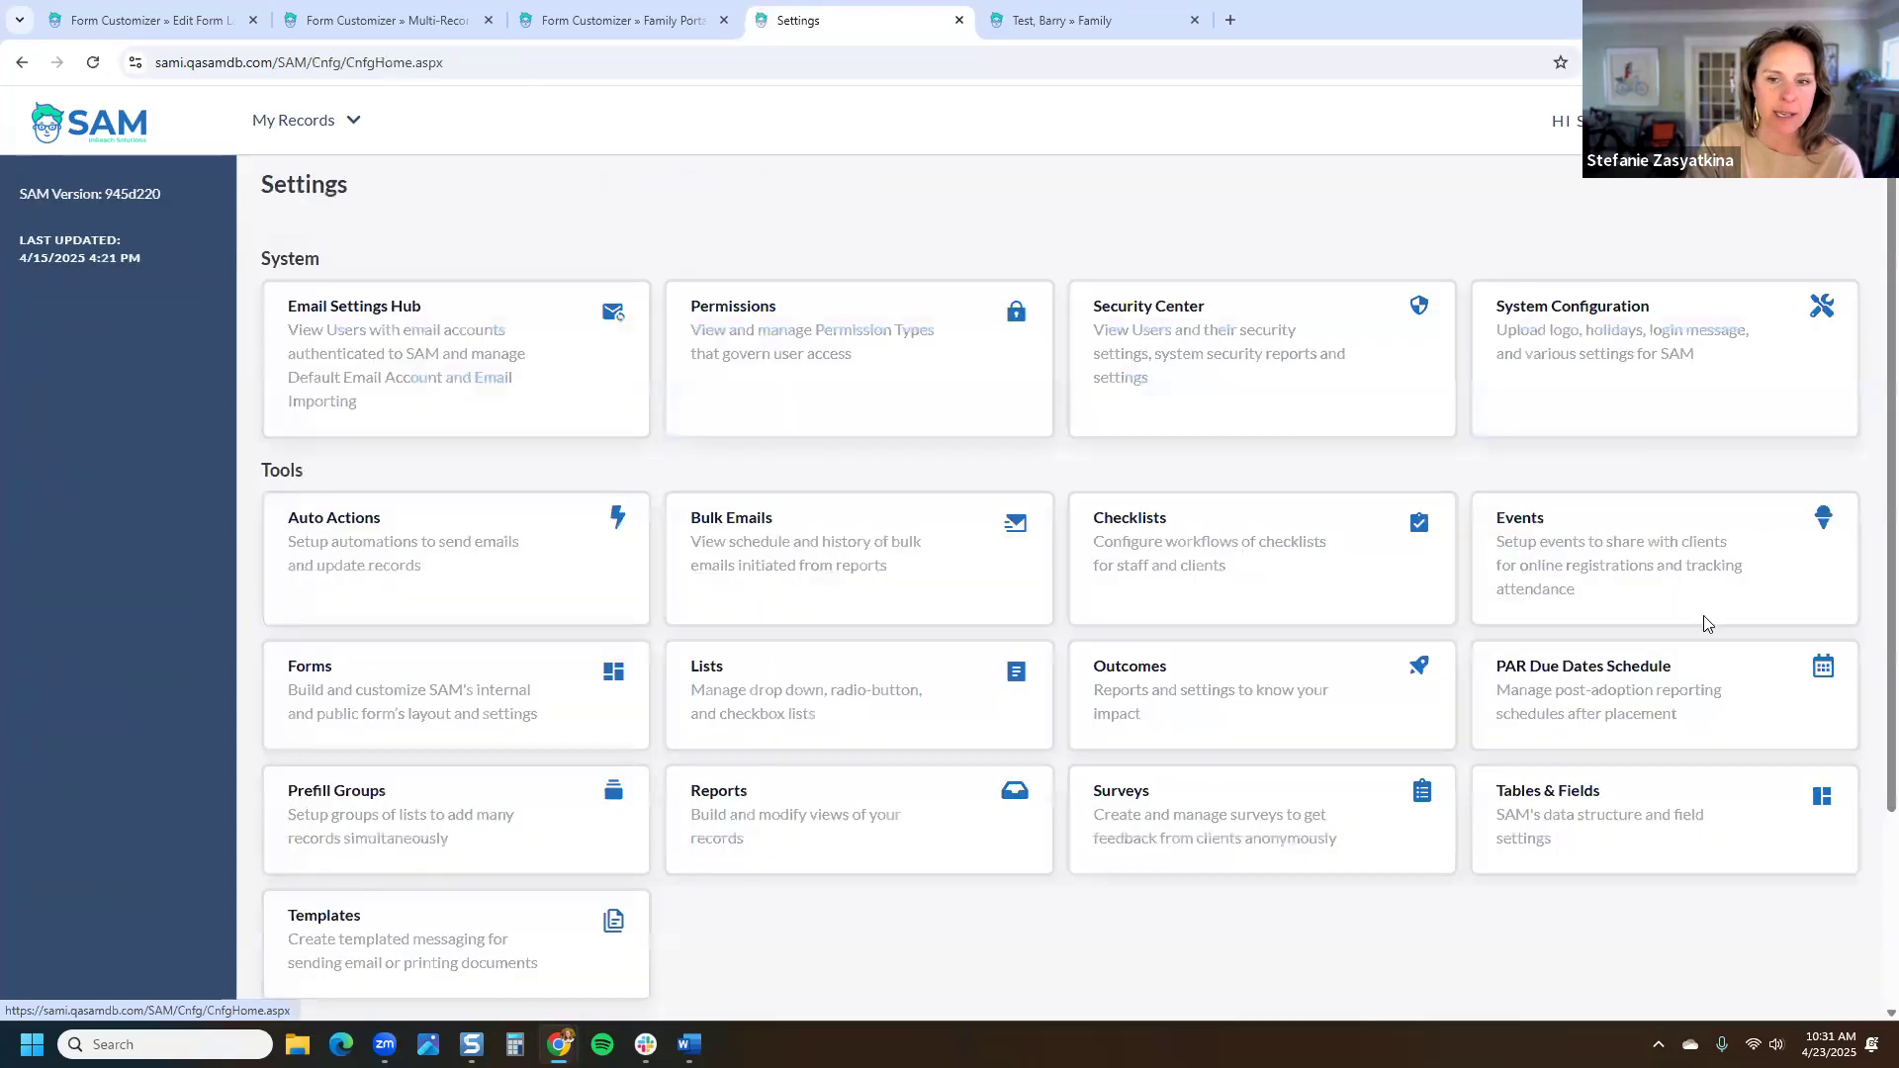
scroll(531, 822, "down", 3)
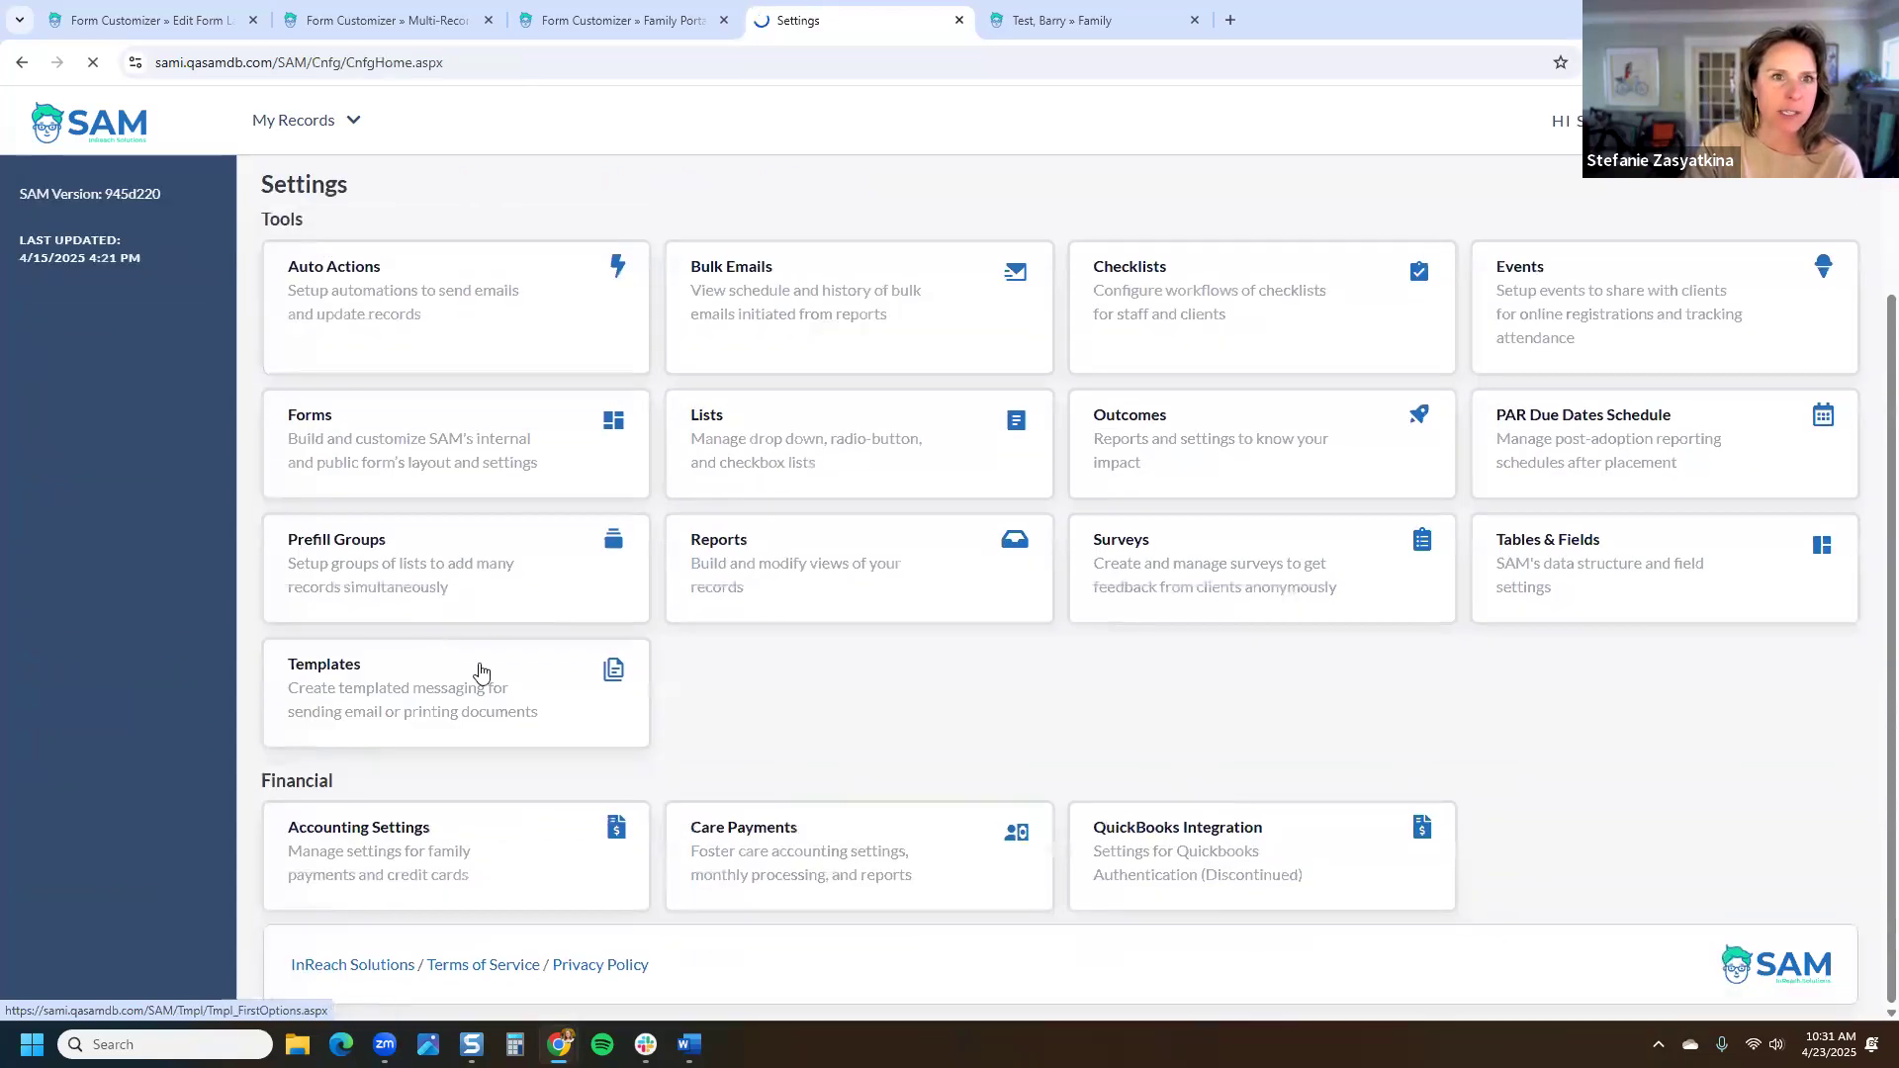
left_click(485, 672)
left_click(636, 407)
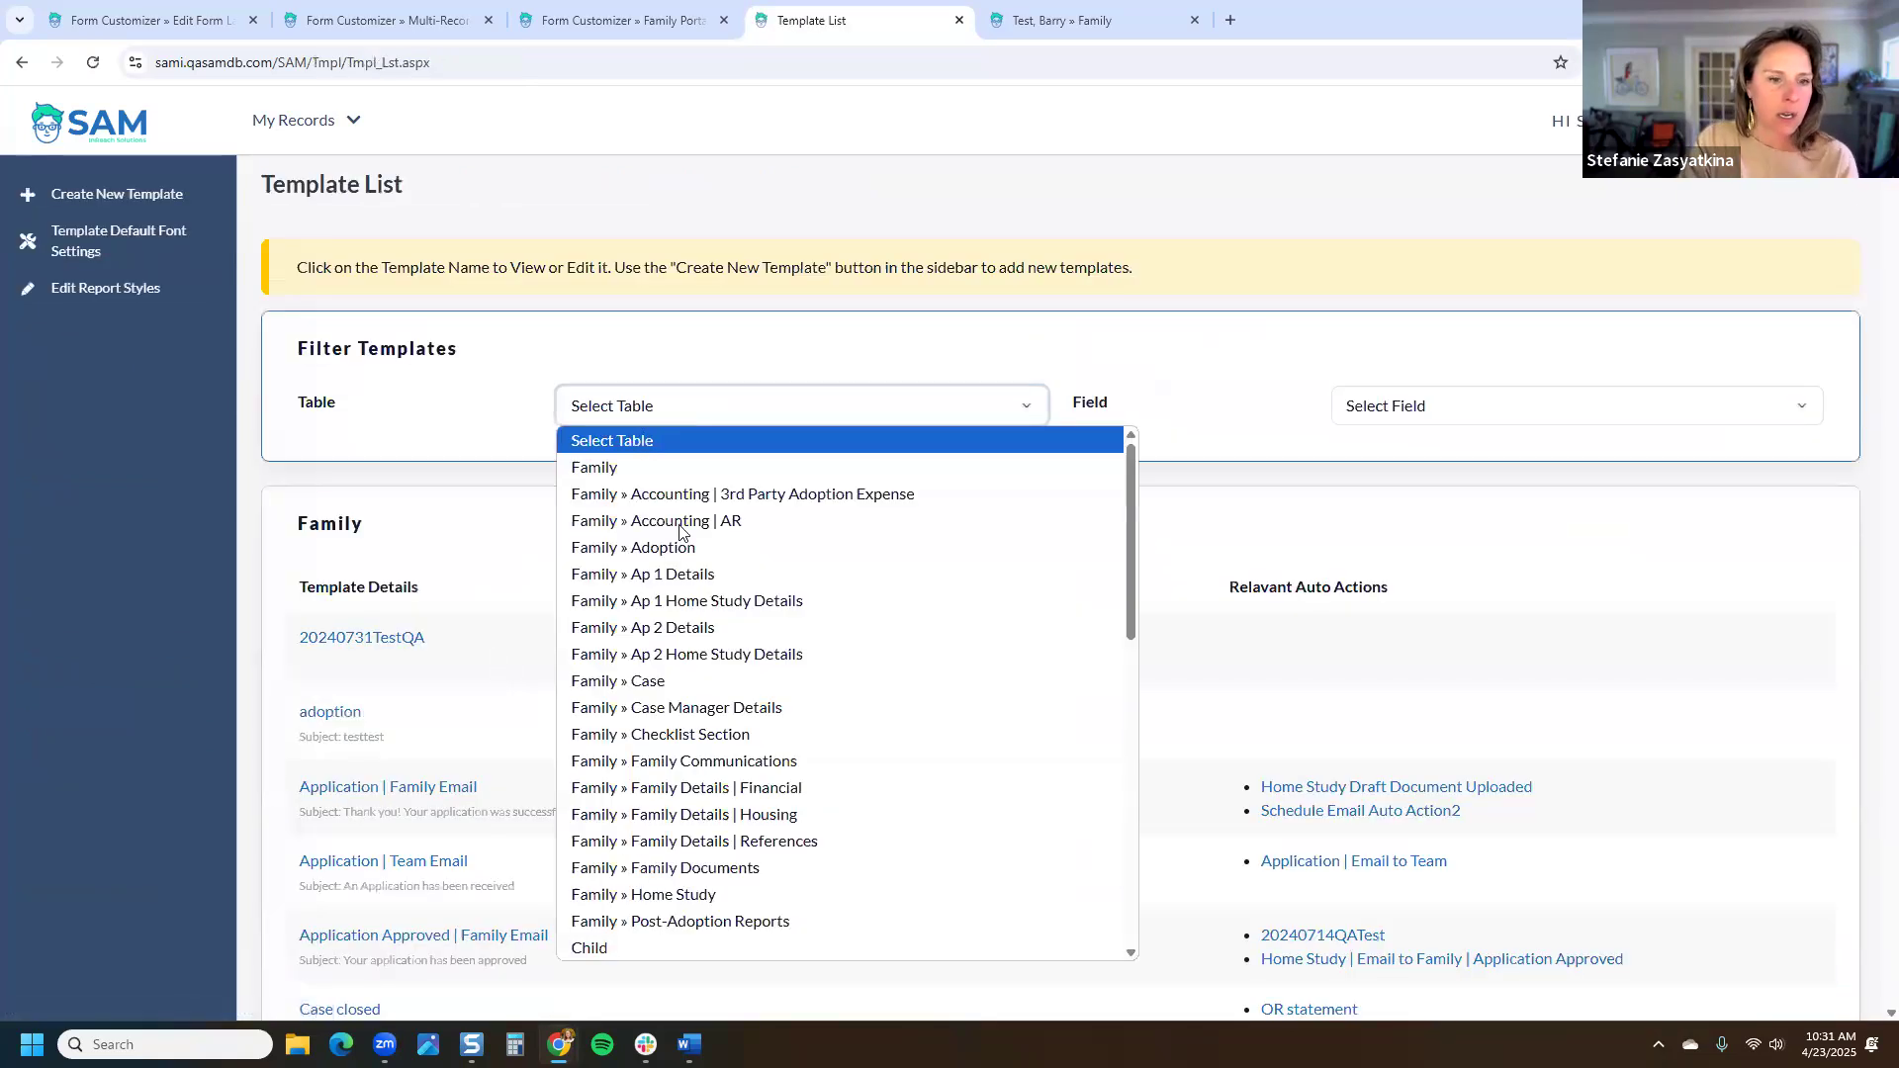
scroll(691, 638, "down", 4)
scroll(692, 641, "up", 2)
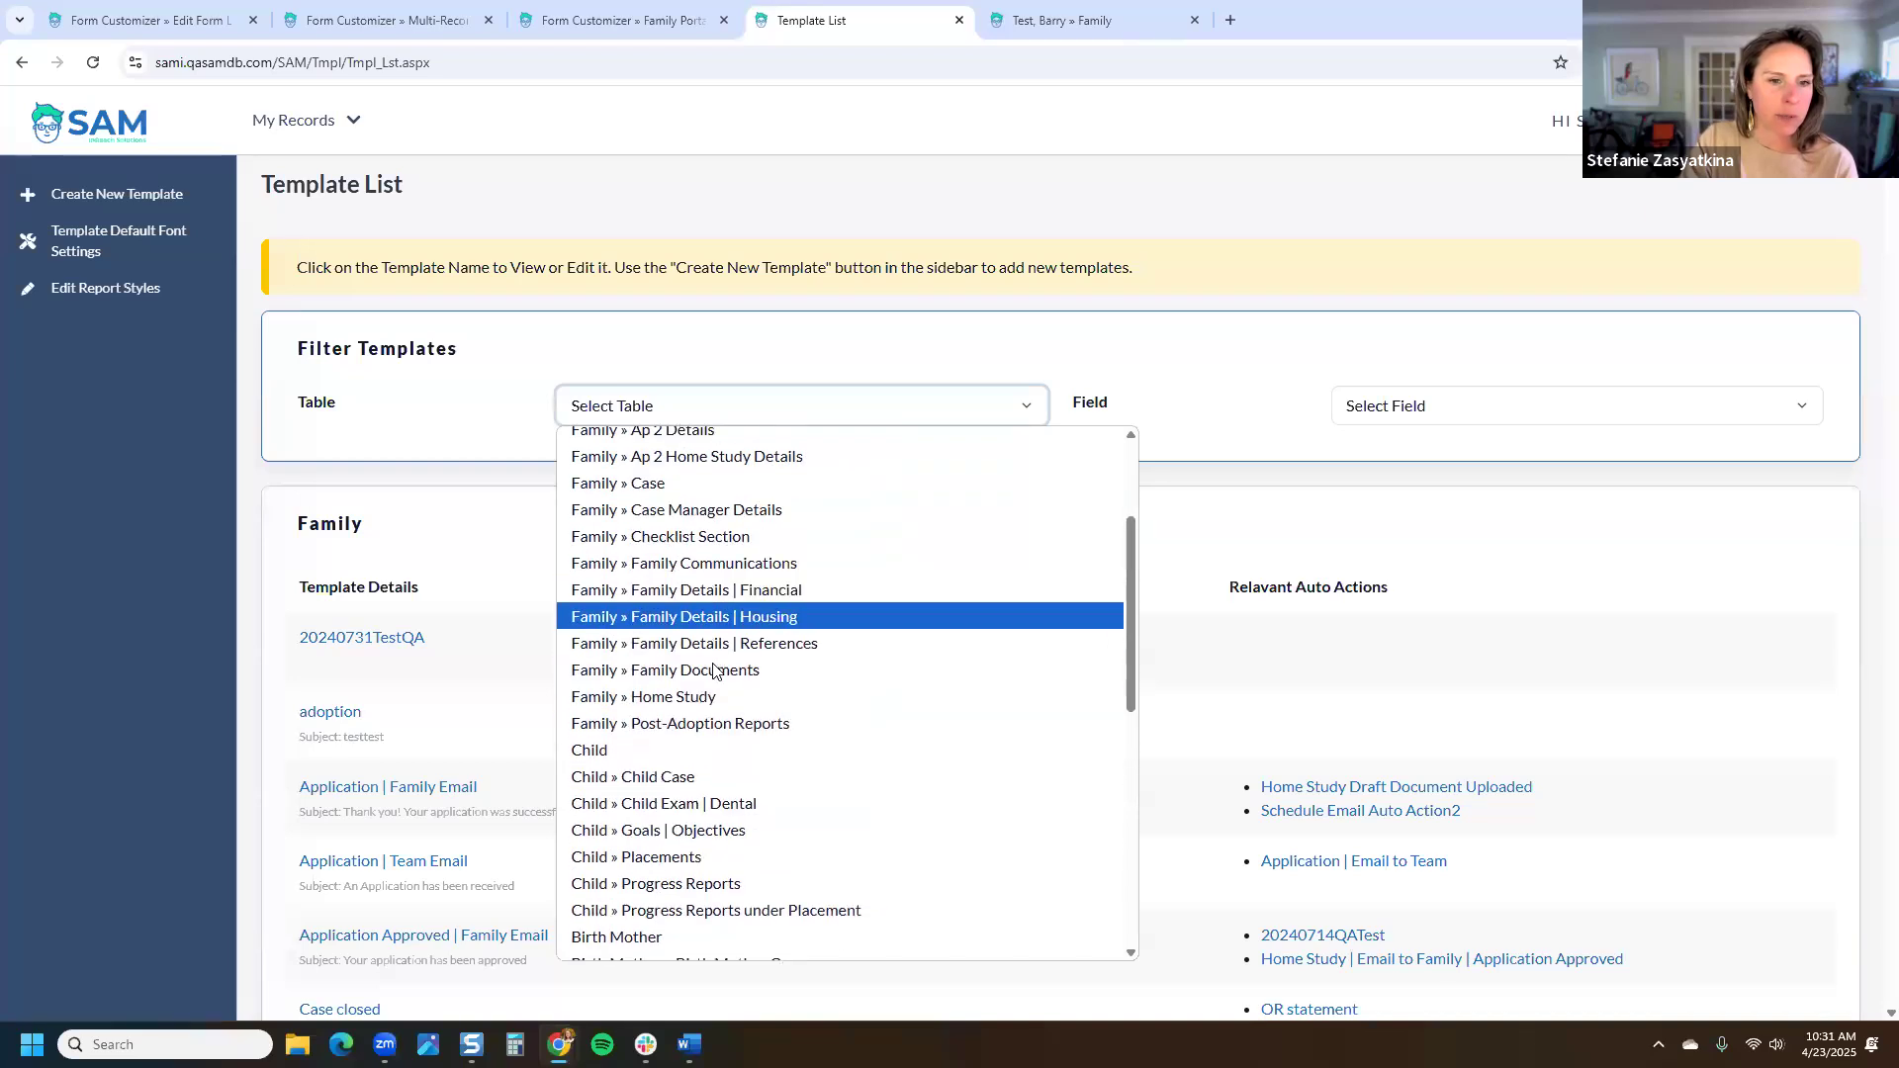
left_click(716, 718)
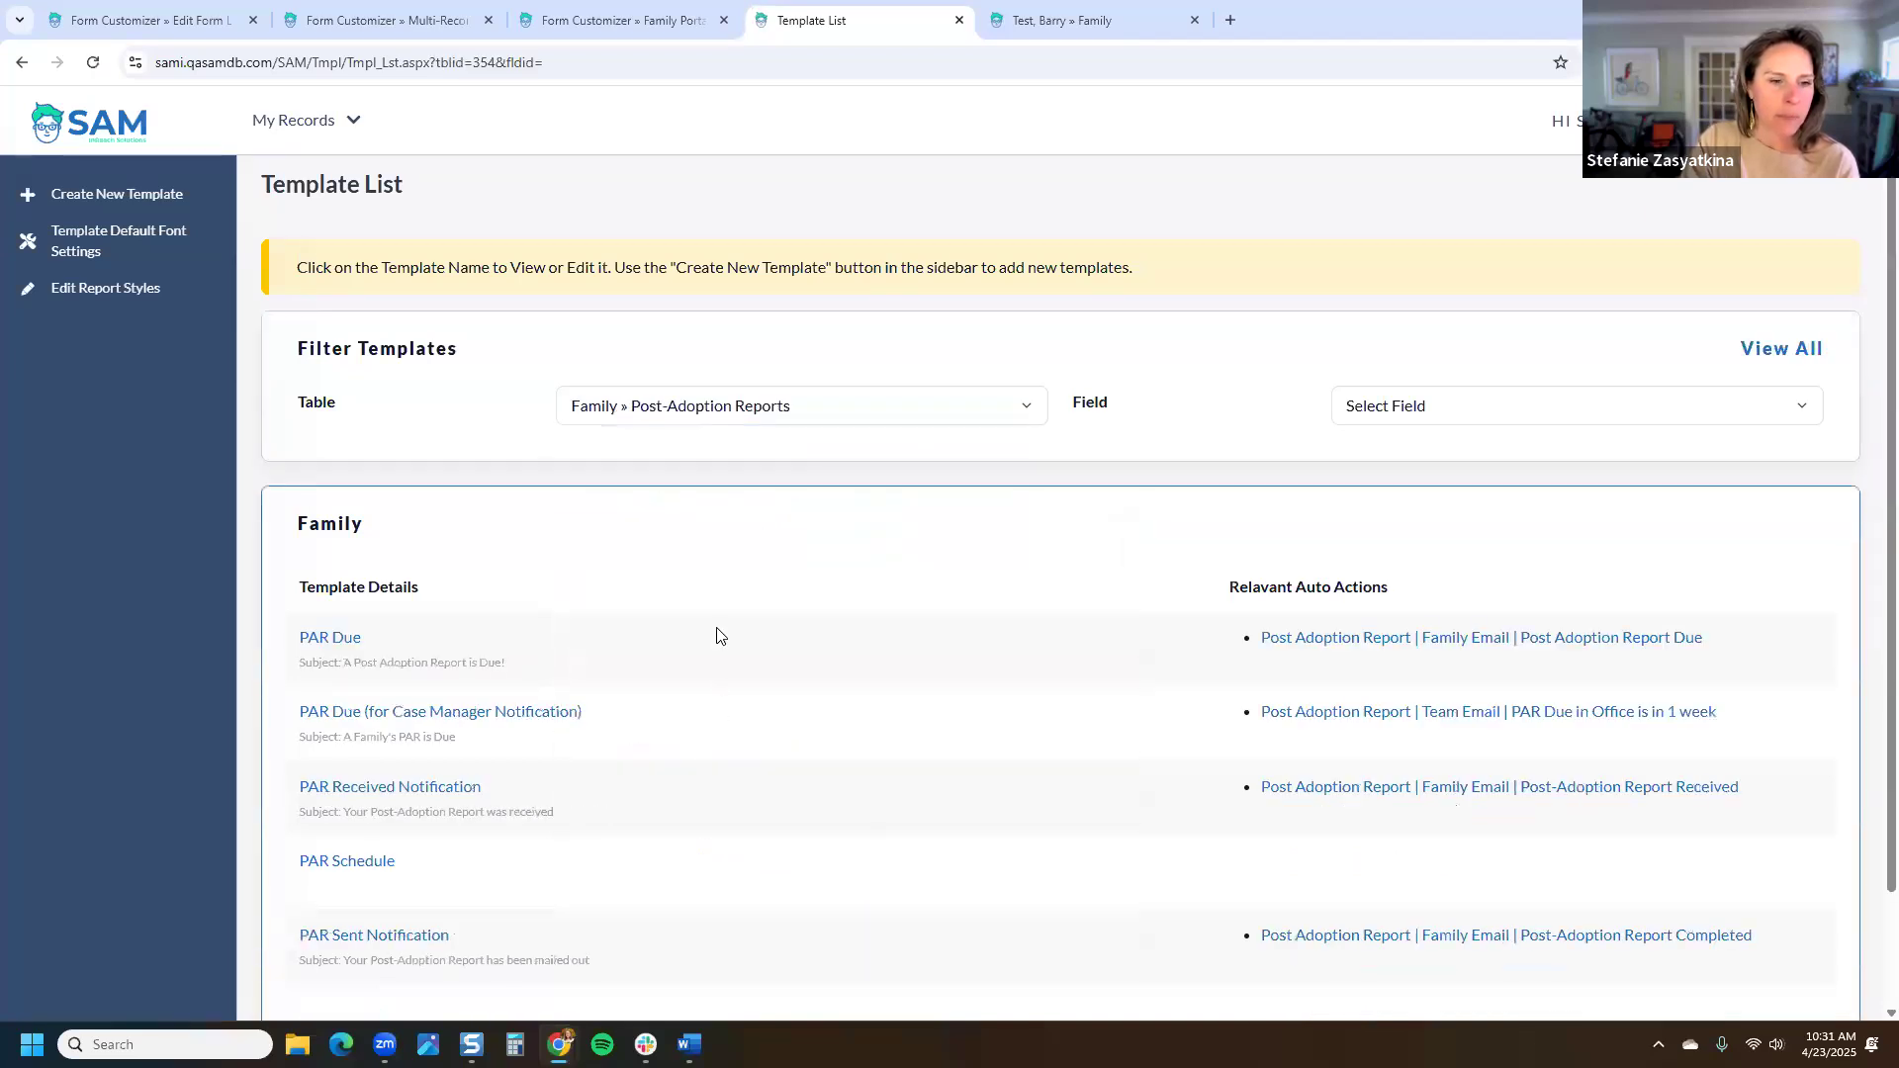
scroll(390, 500, "down", 2)
left_click(361, 511)
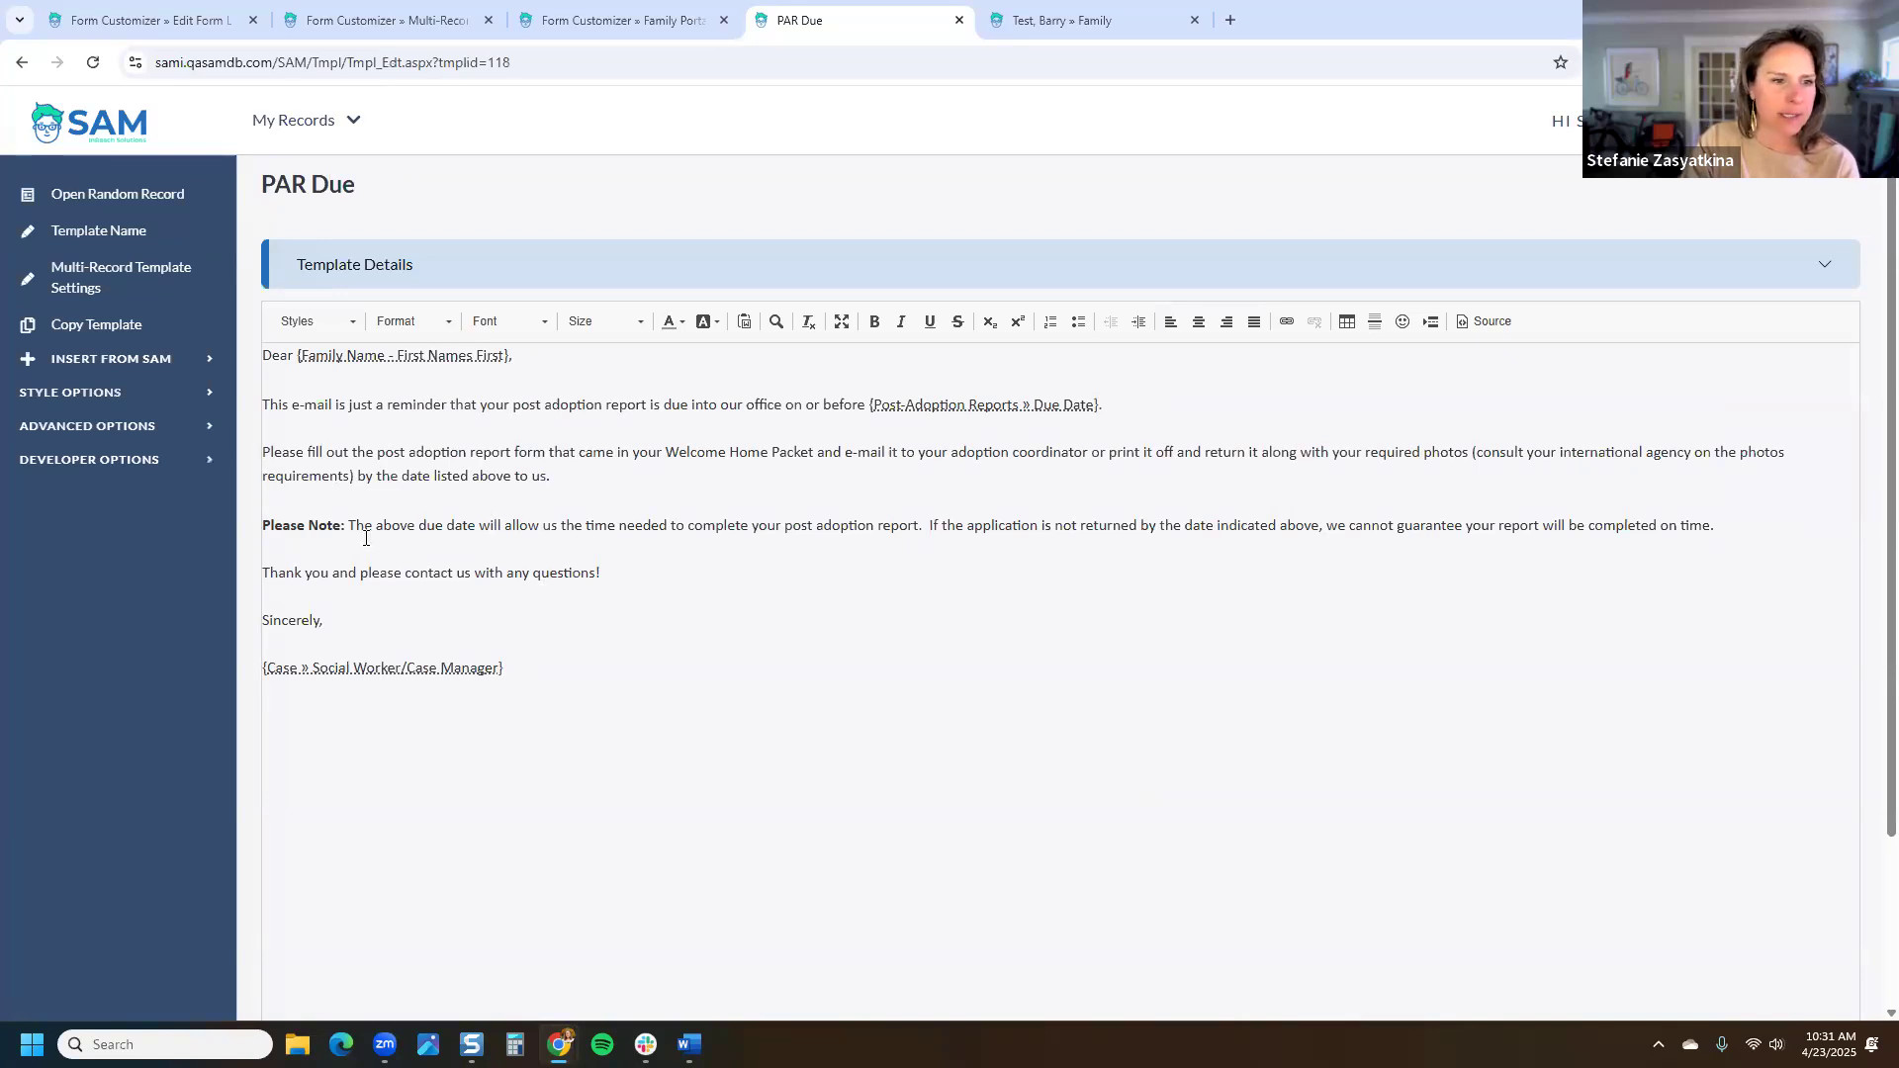
Step: Add a blank line after the 'Please fill out' instructions paragraph
left_click(678, 482)
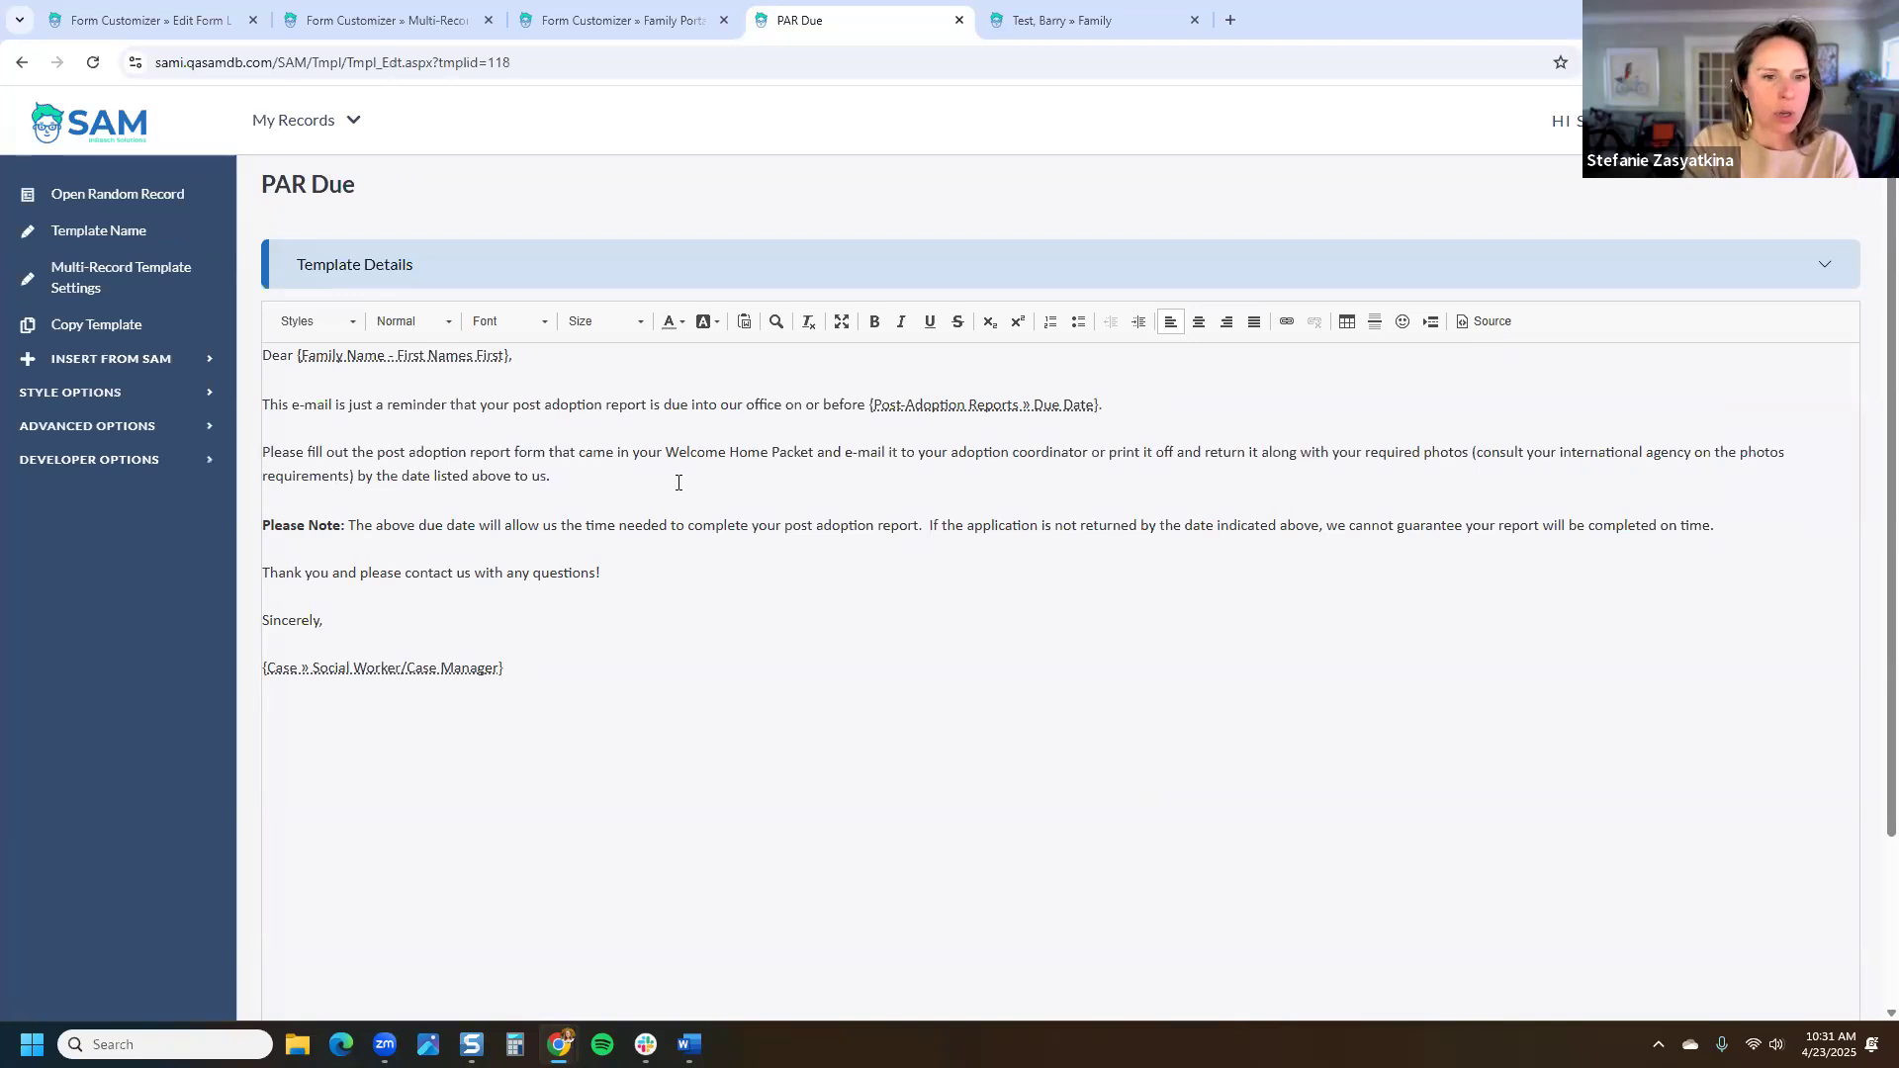
key("Return")
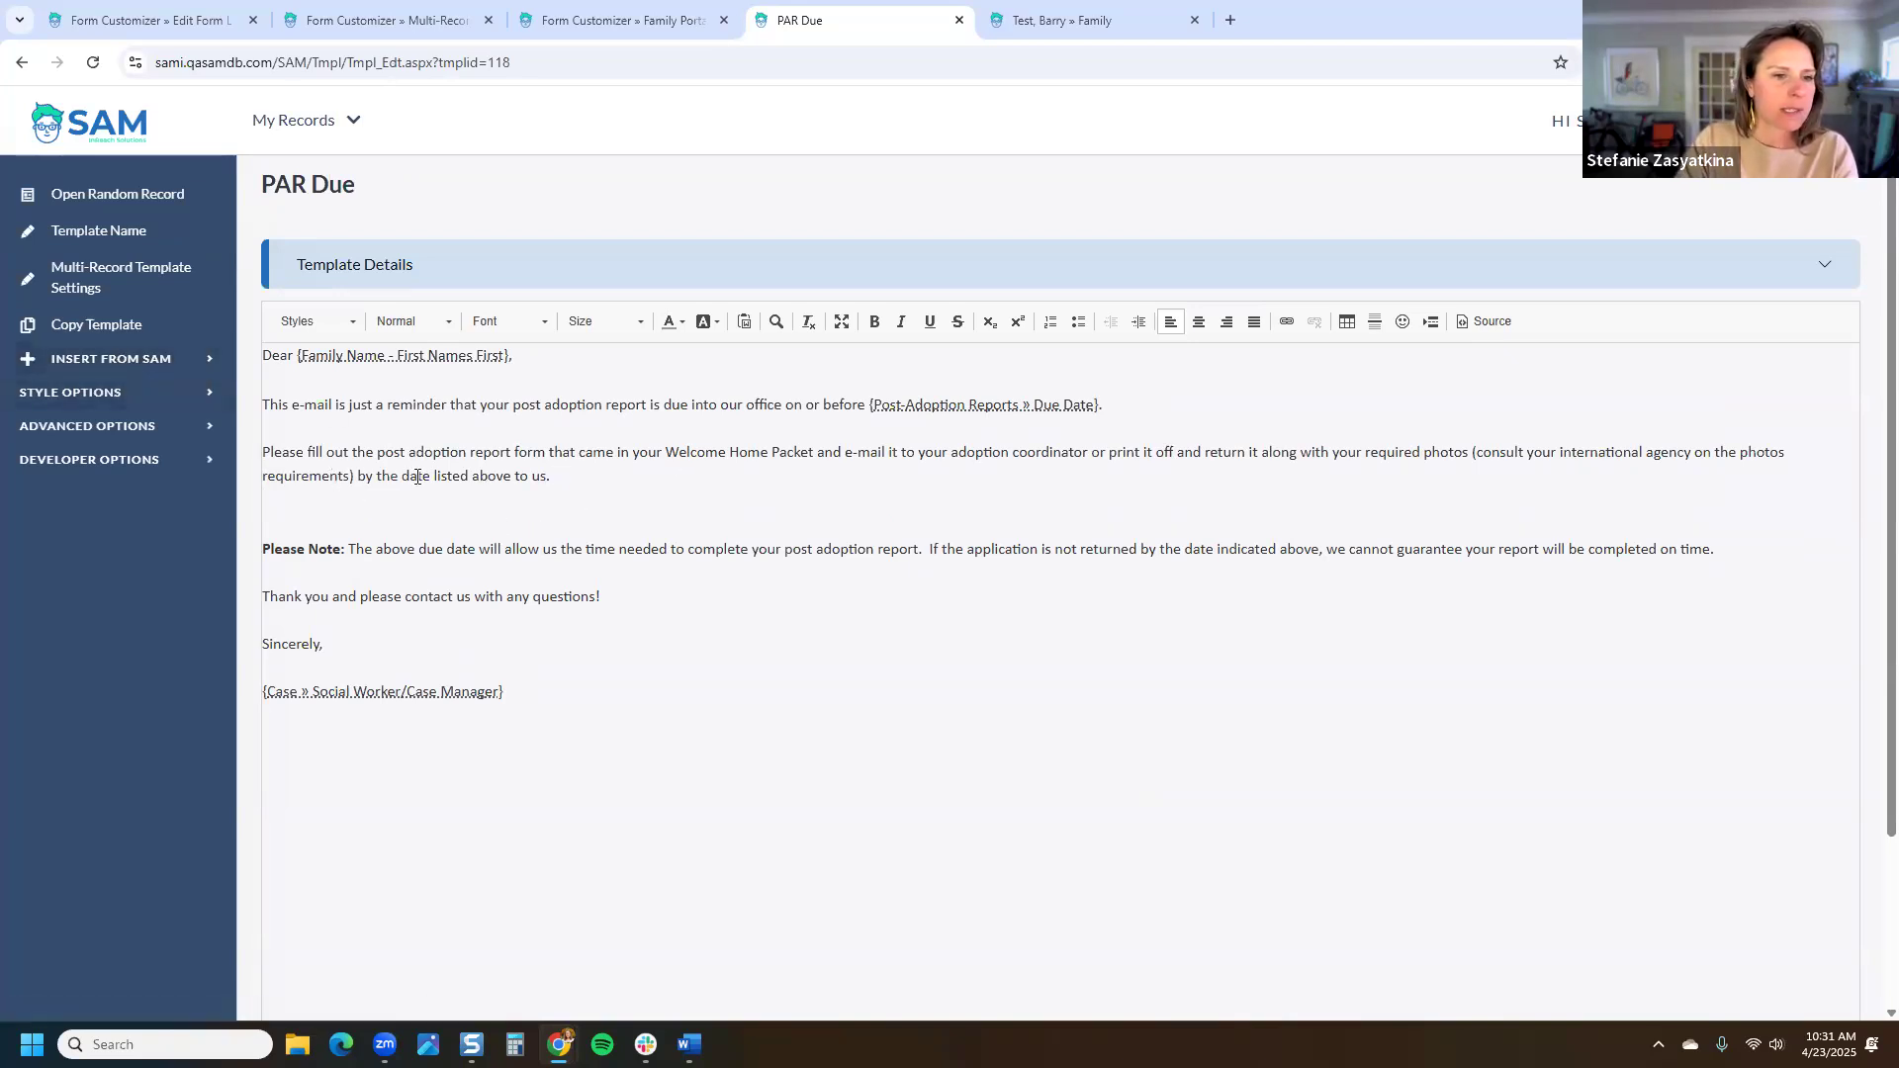
left_click_drag(413, 487, 263, 453)
left_click(492, 500)
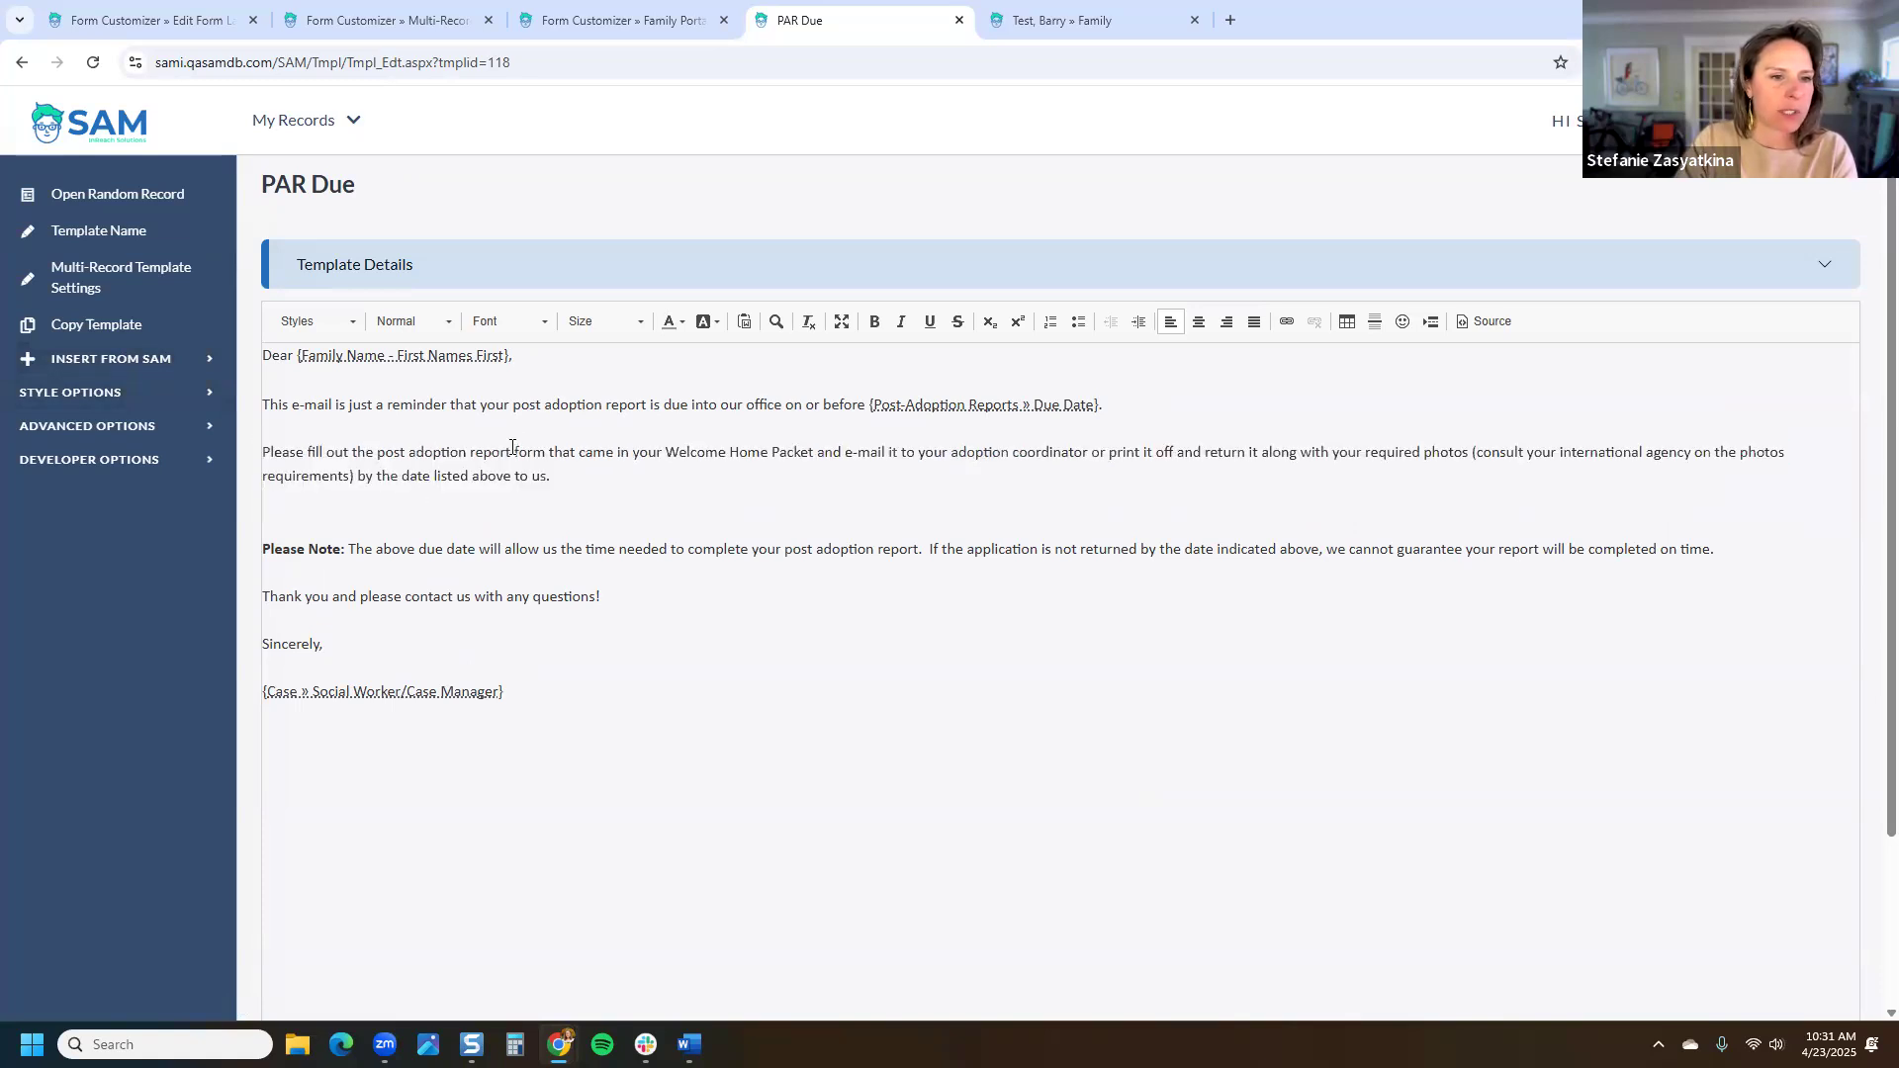
Step: Replace the text after 'form' with ' here:' so the paragraph ends 'form here:'
left_click_drag(546, 452, 589, 484)
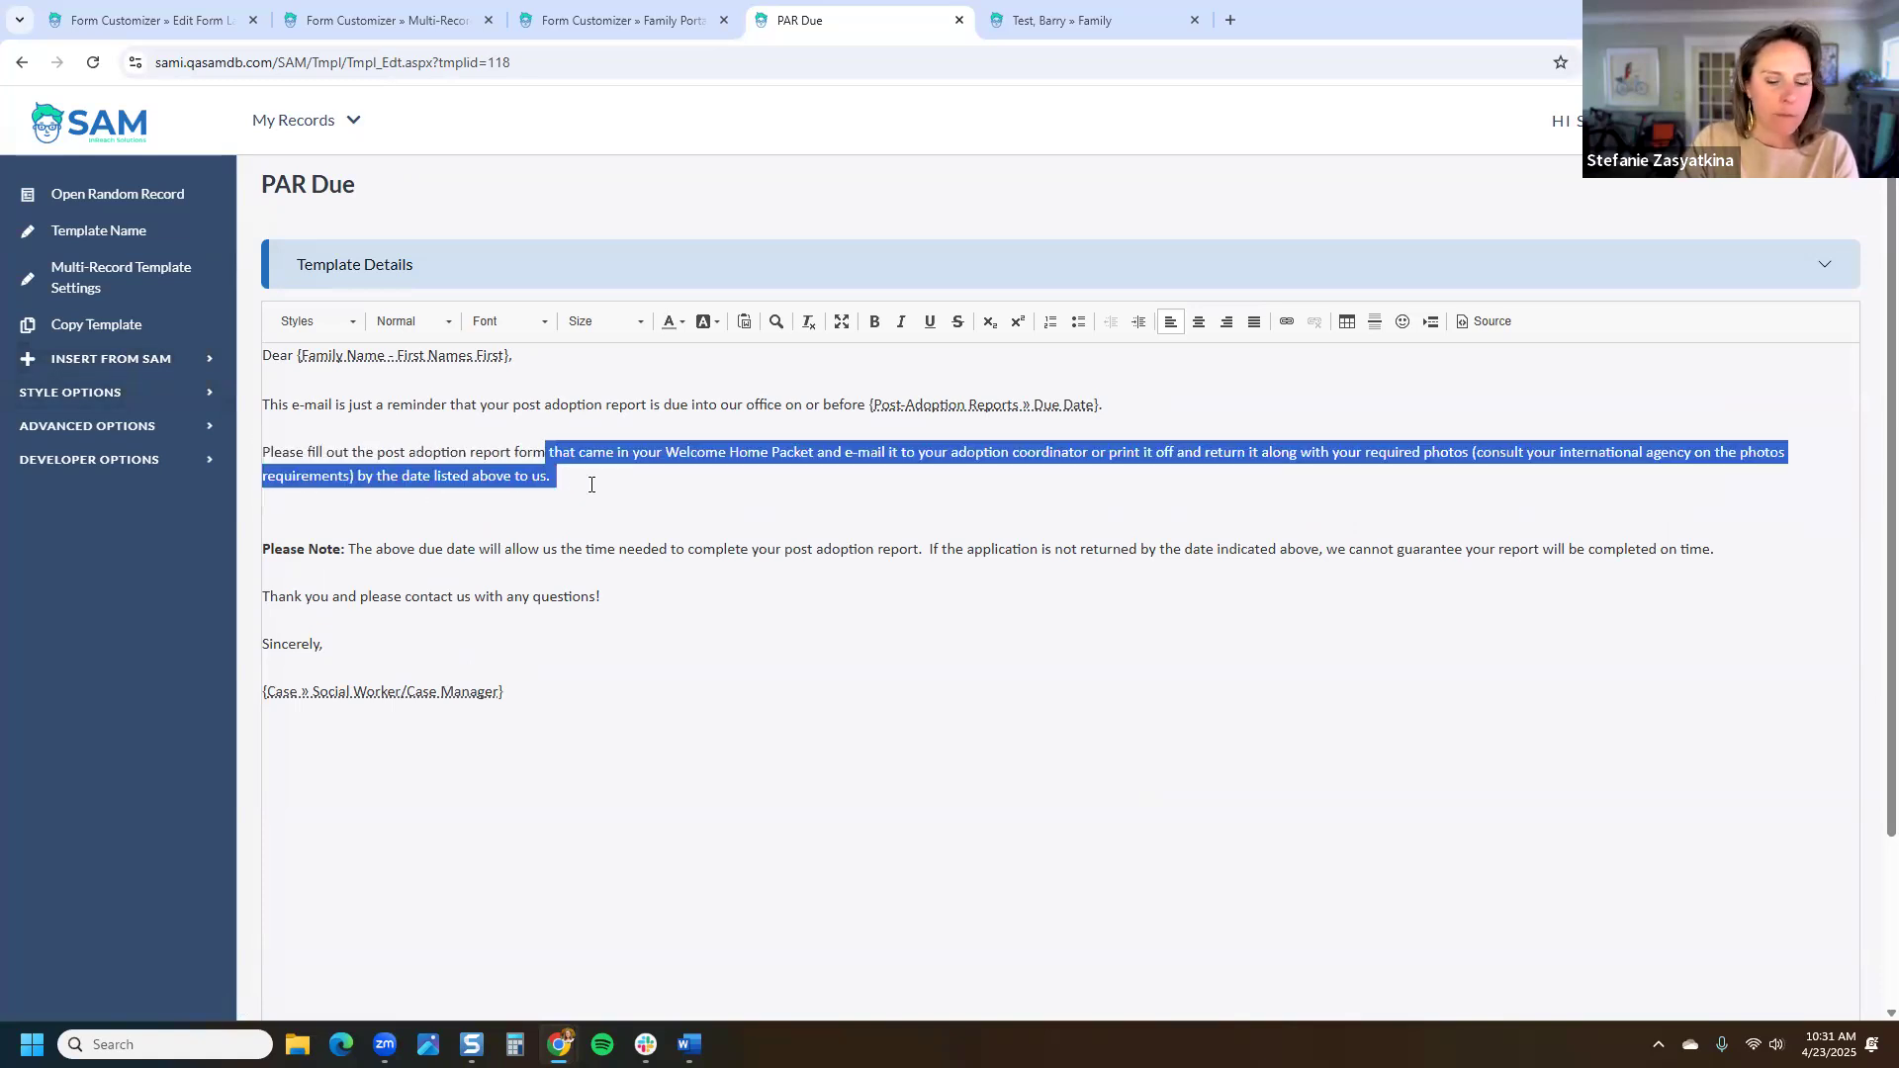
key("BackSpace")
type("hers")
key("BackSpace")
type("e:")
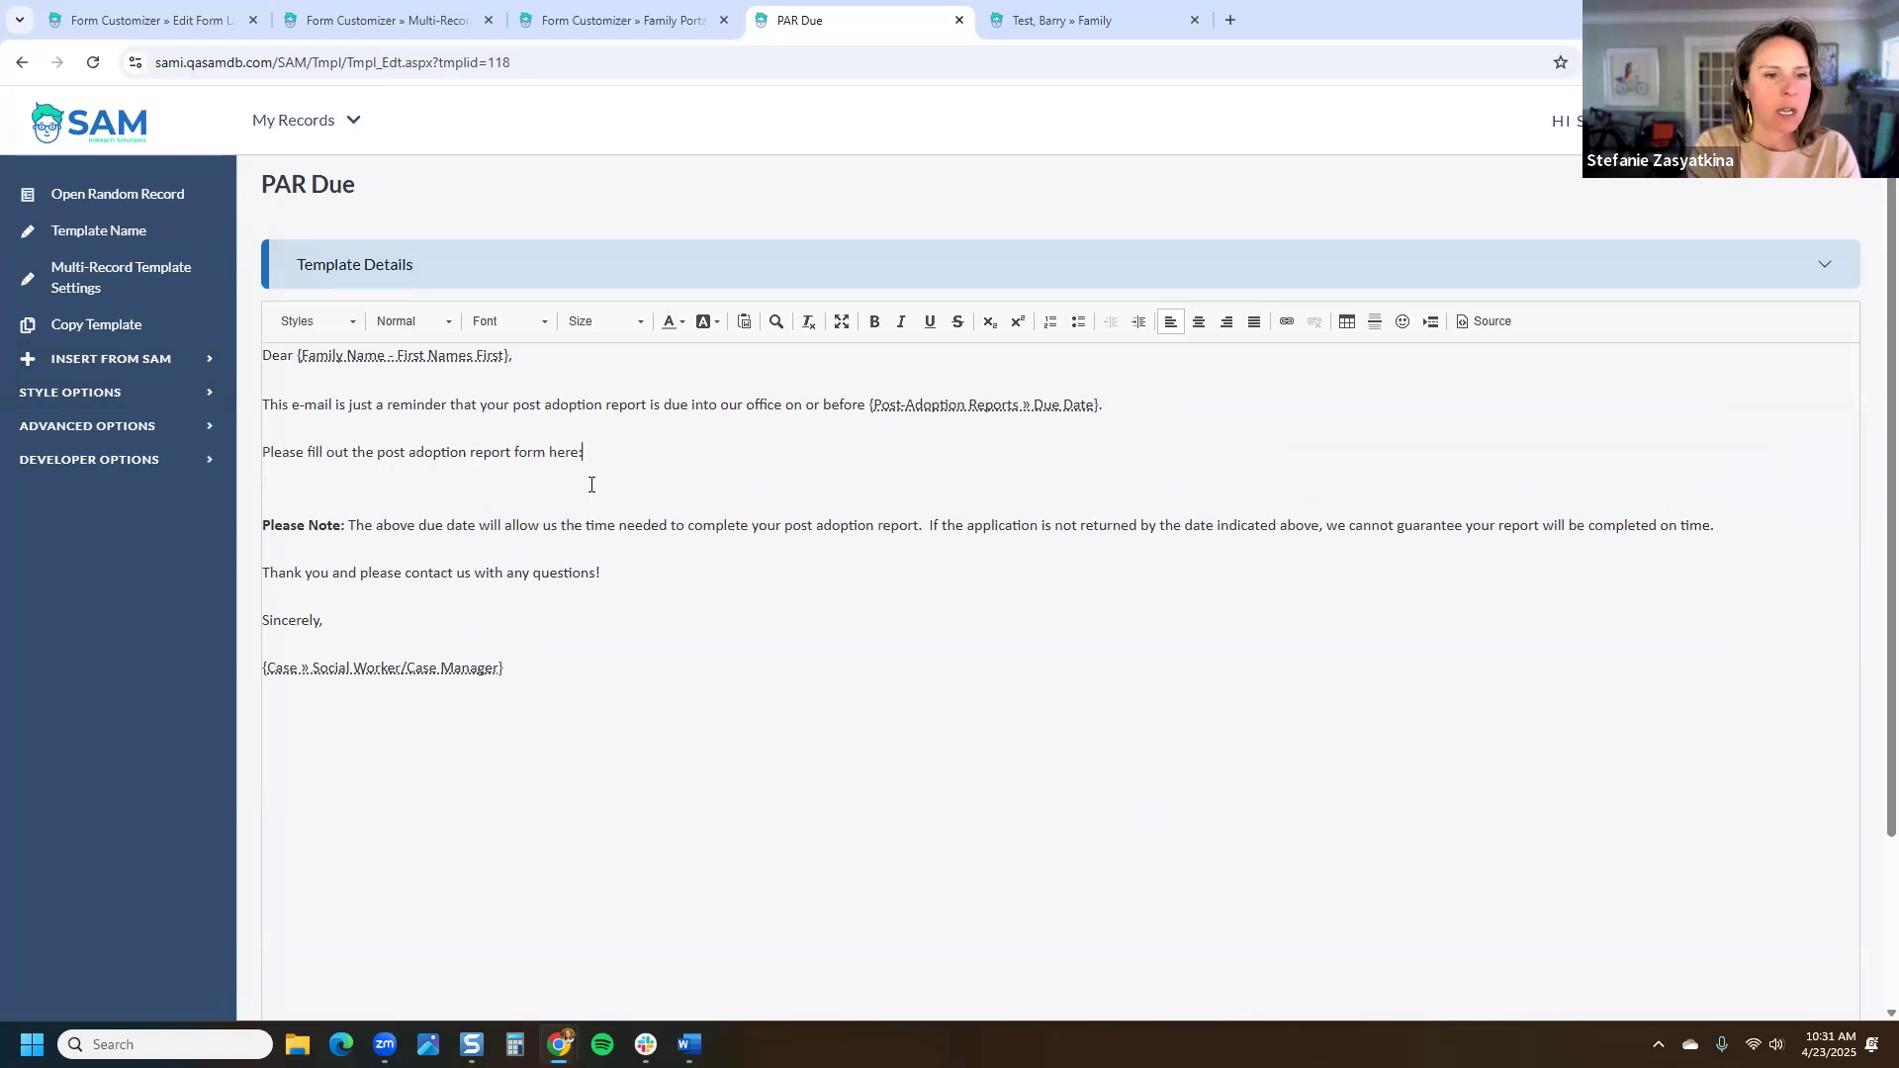
left_click(136, 366)
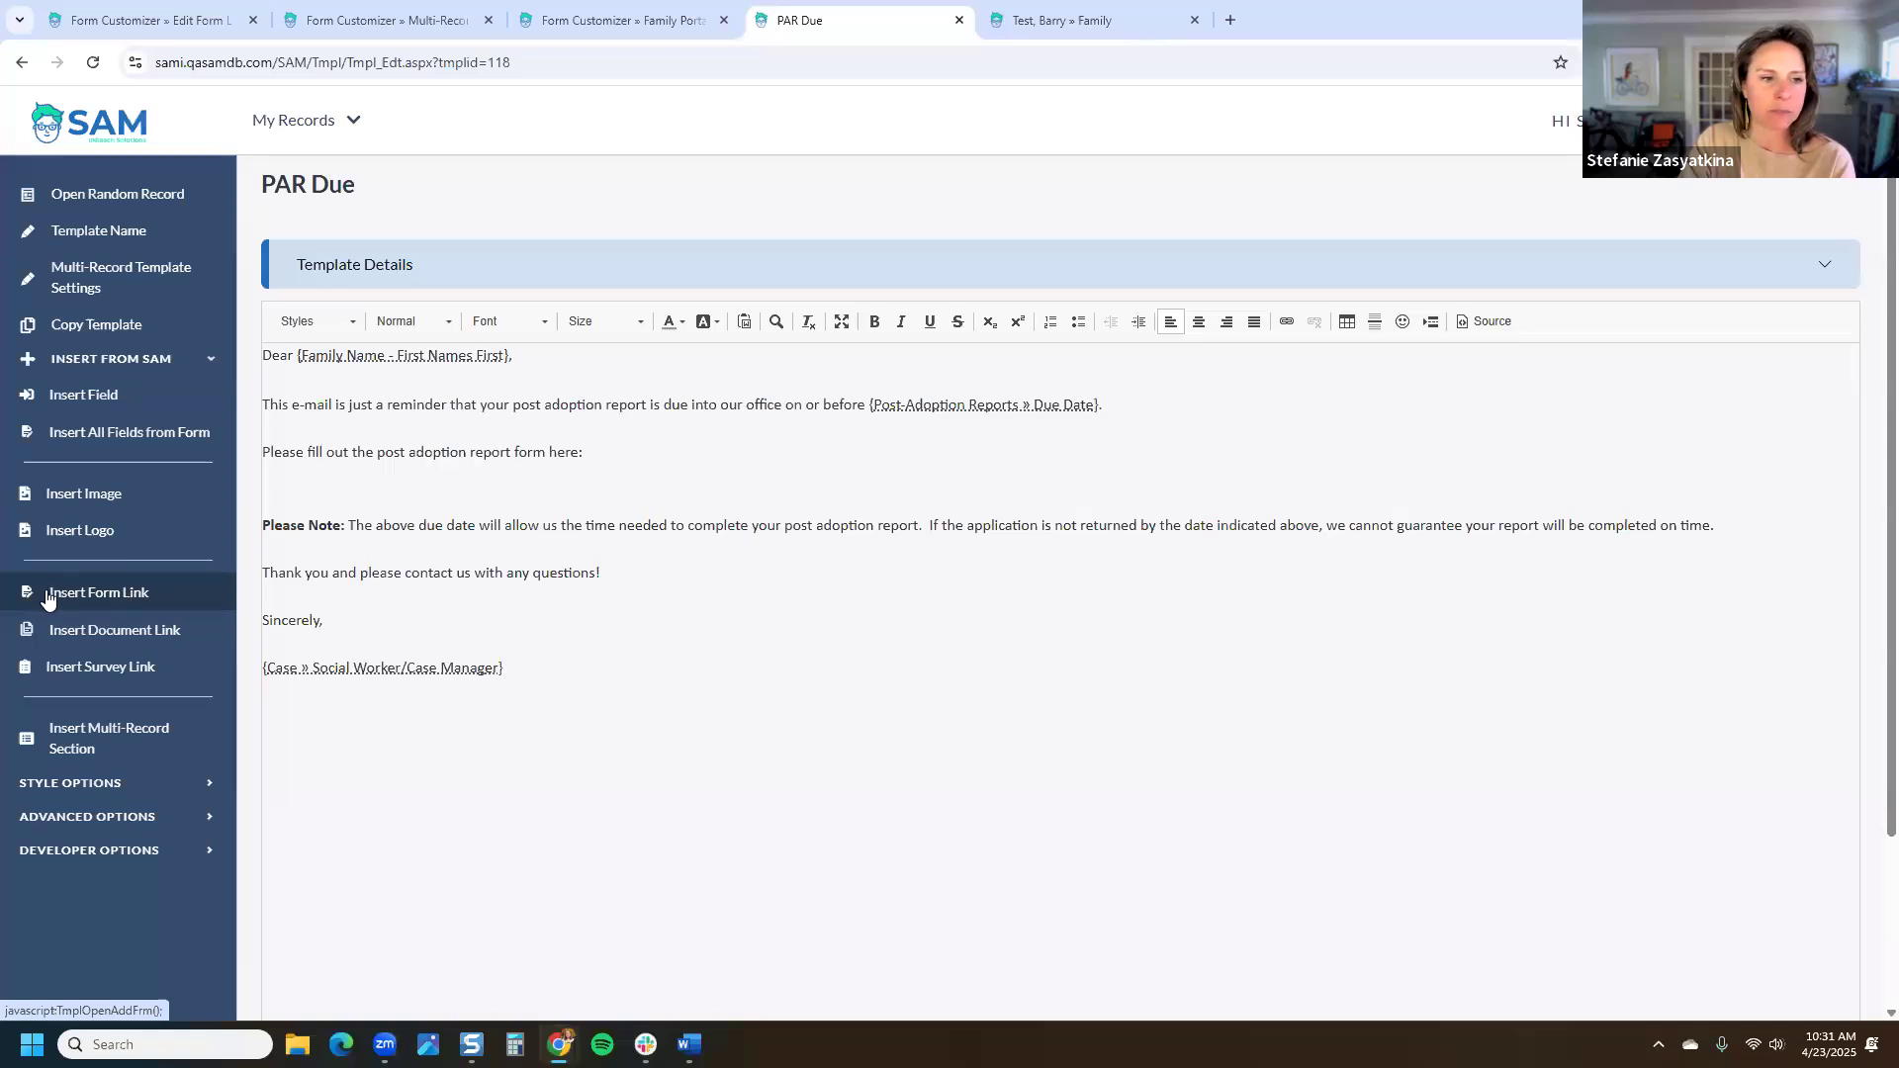
Step: Insert a form link to Family Portal | PAR | Domestic | Part 1 after 'here:'
left_click(116, 596)
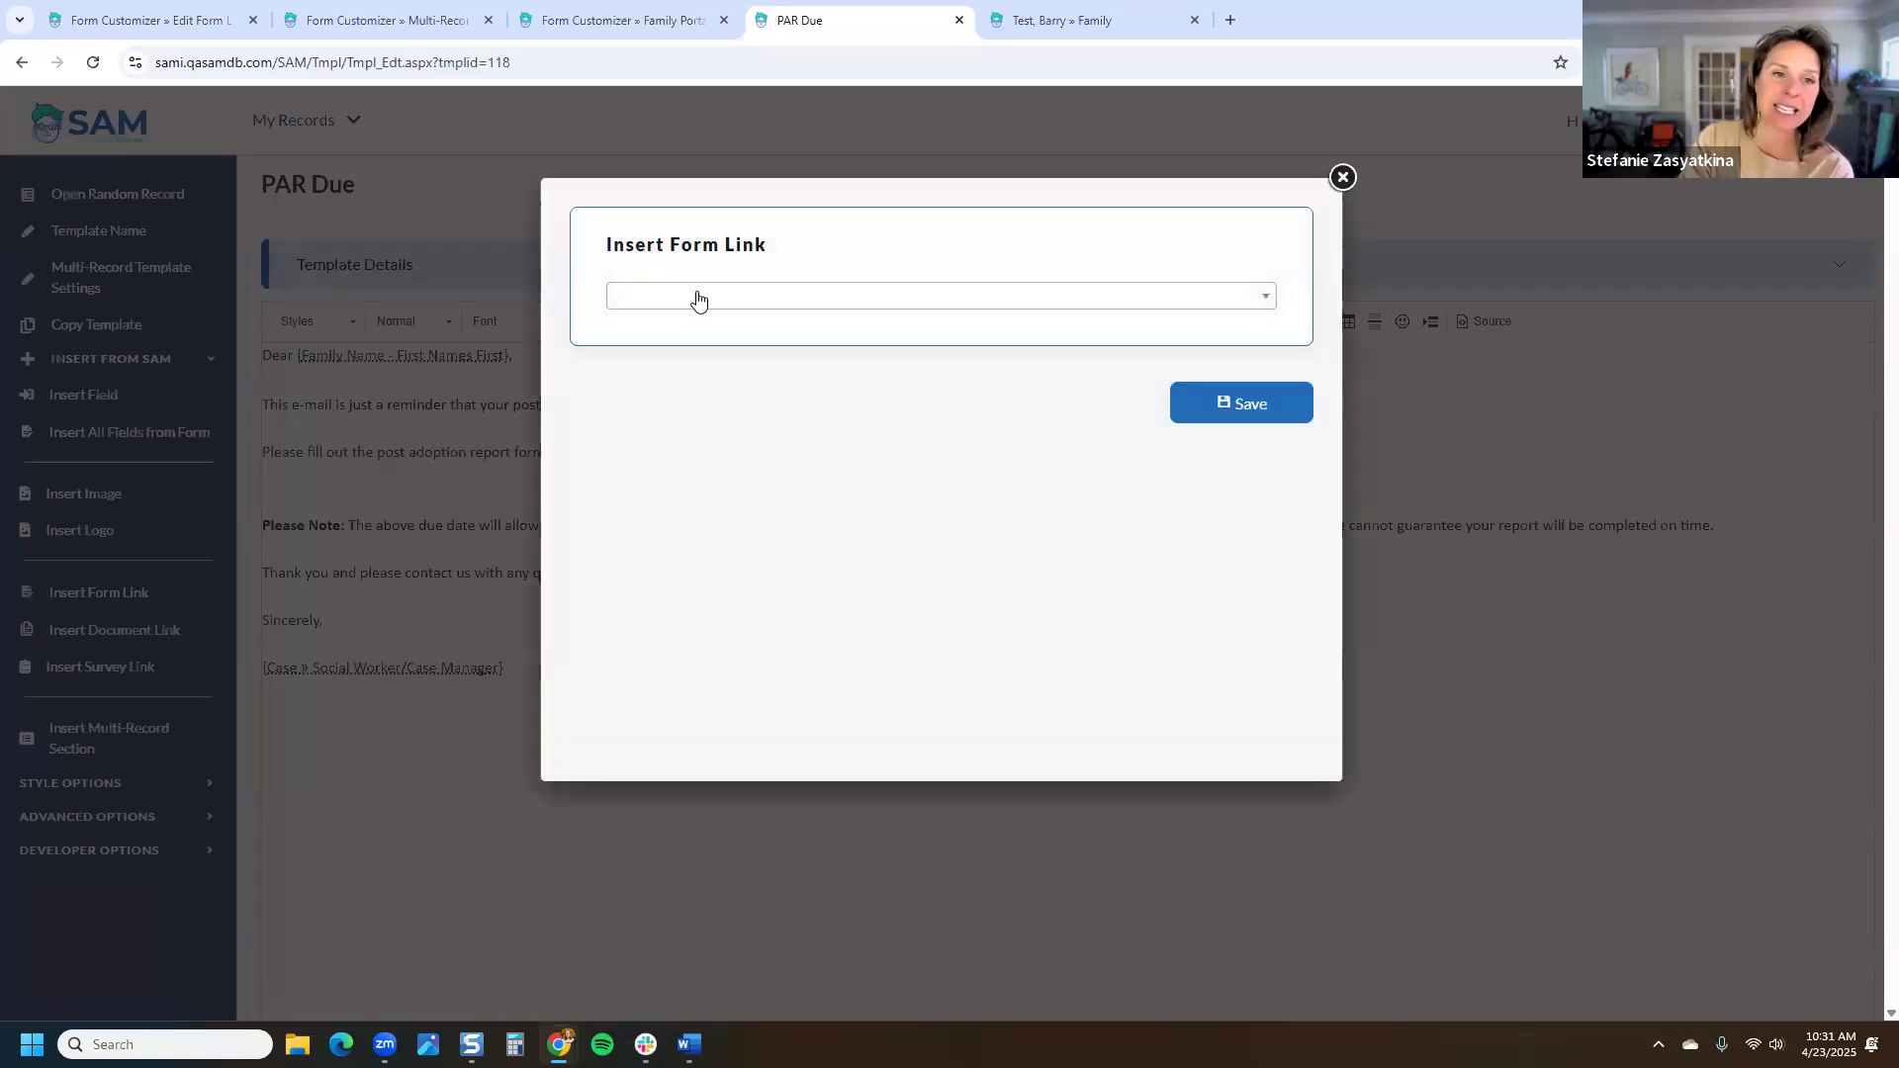
left_click(696, 294)
scroll(728, 501, "down", 1)
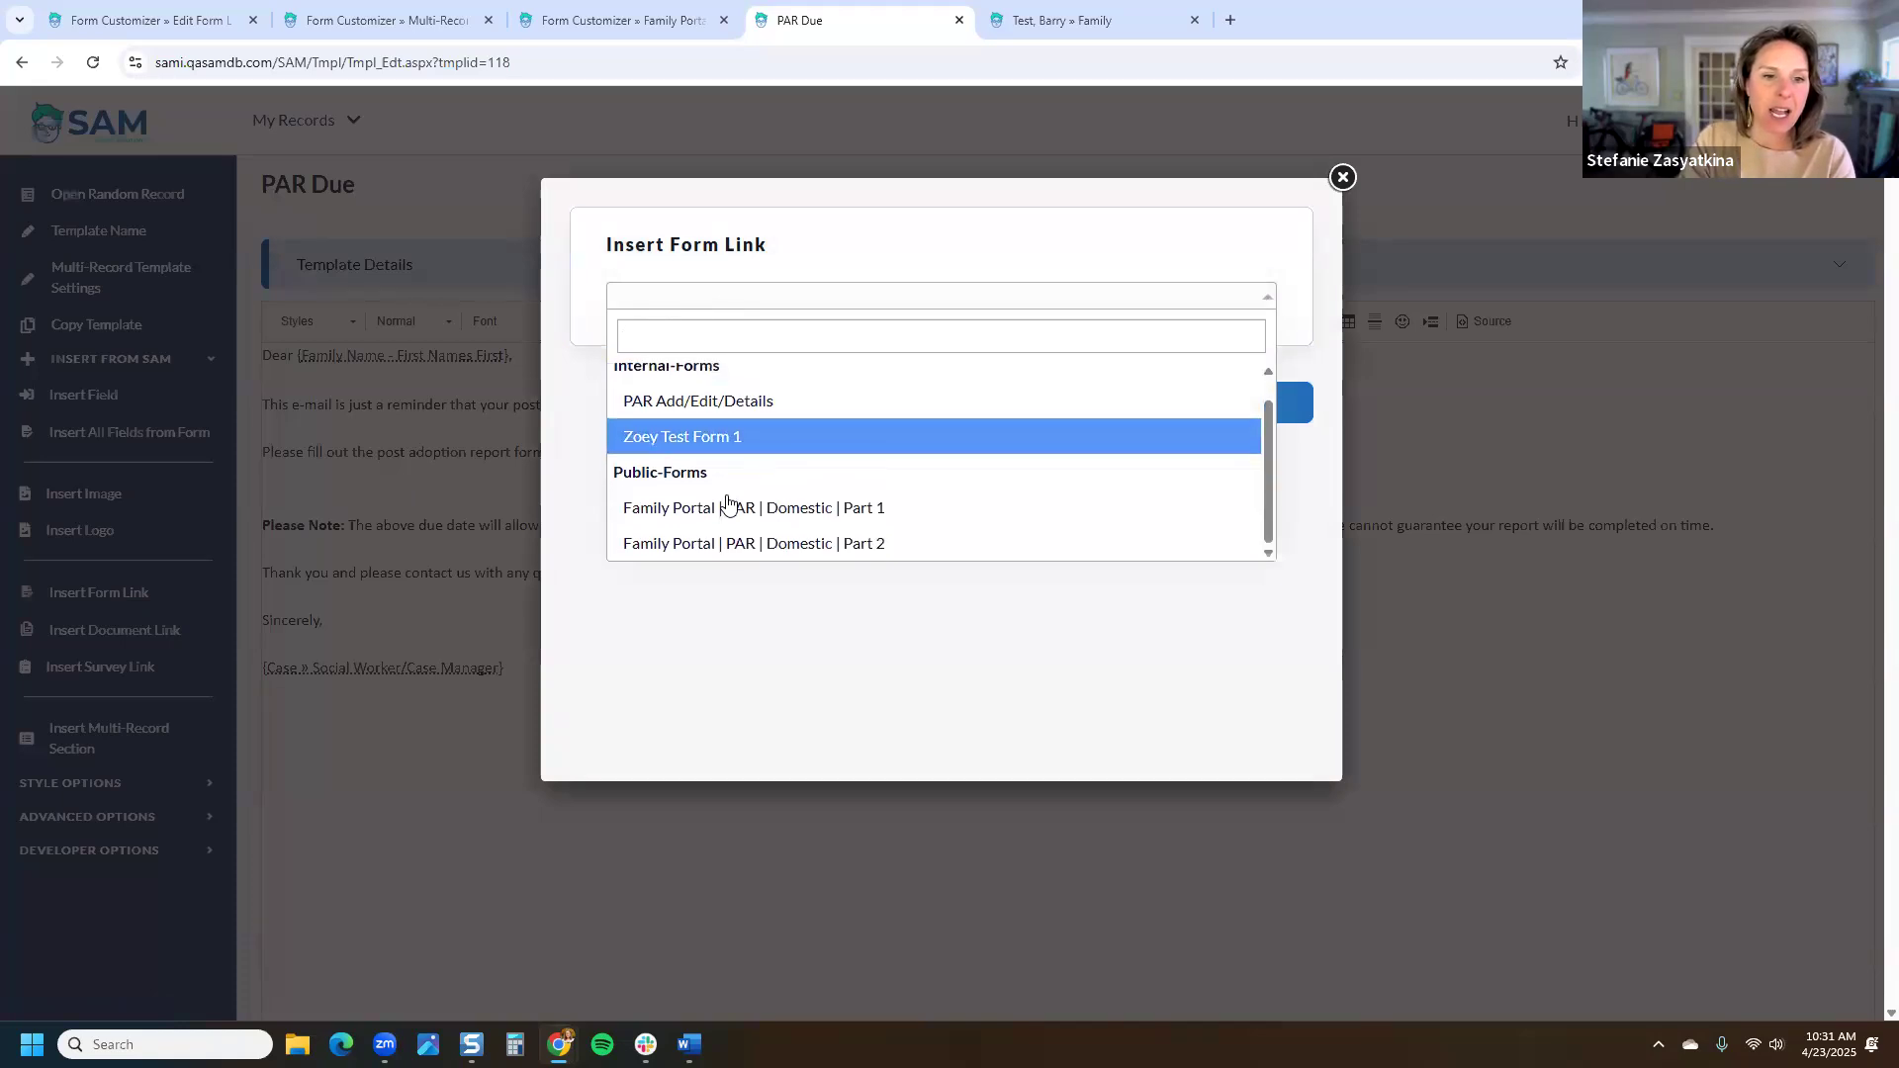
scroll(742, 428, "up", 1)
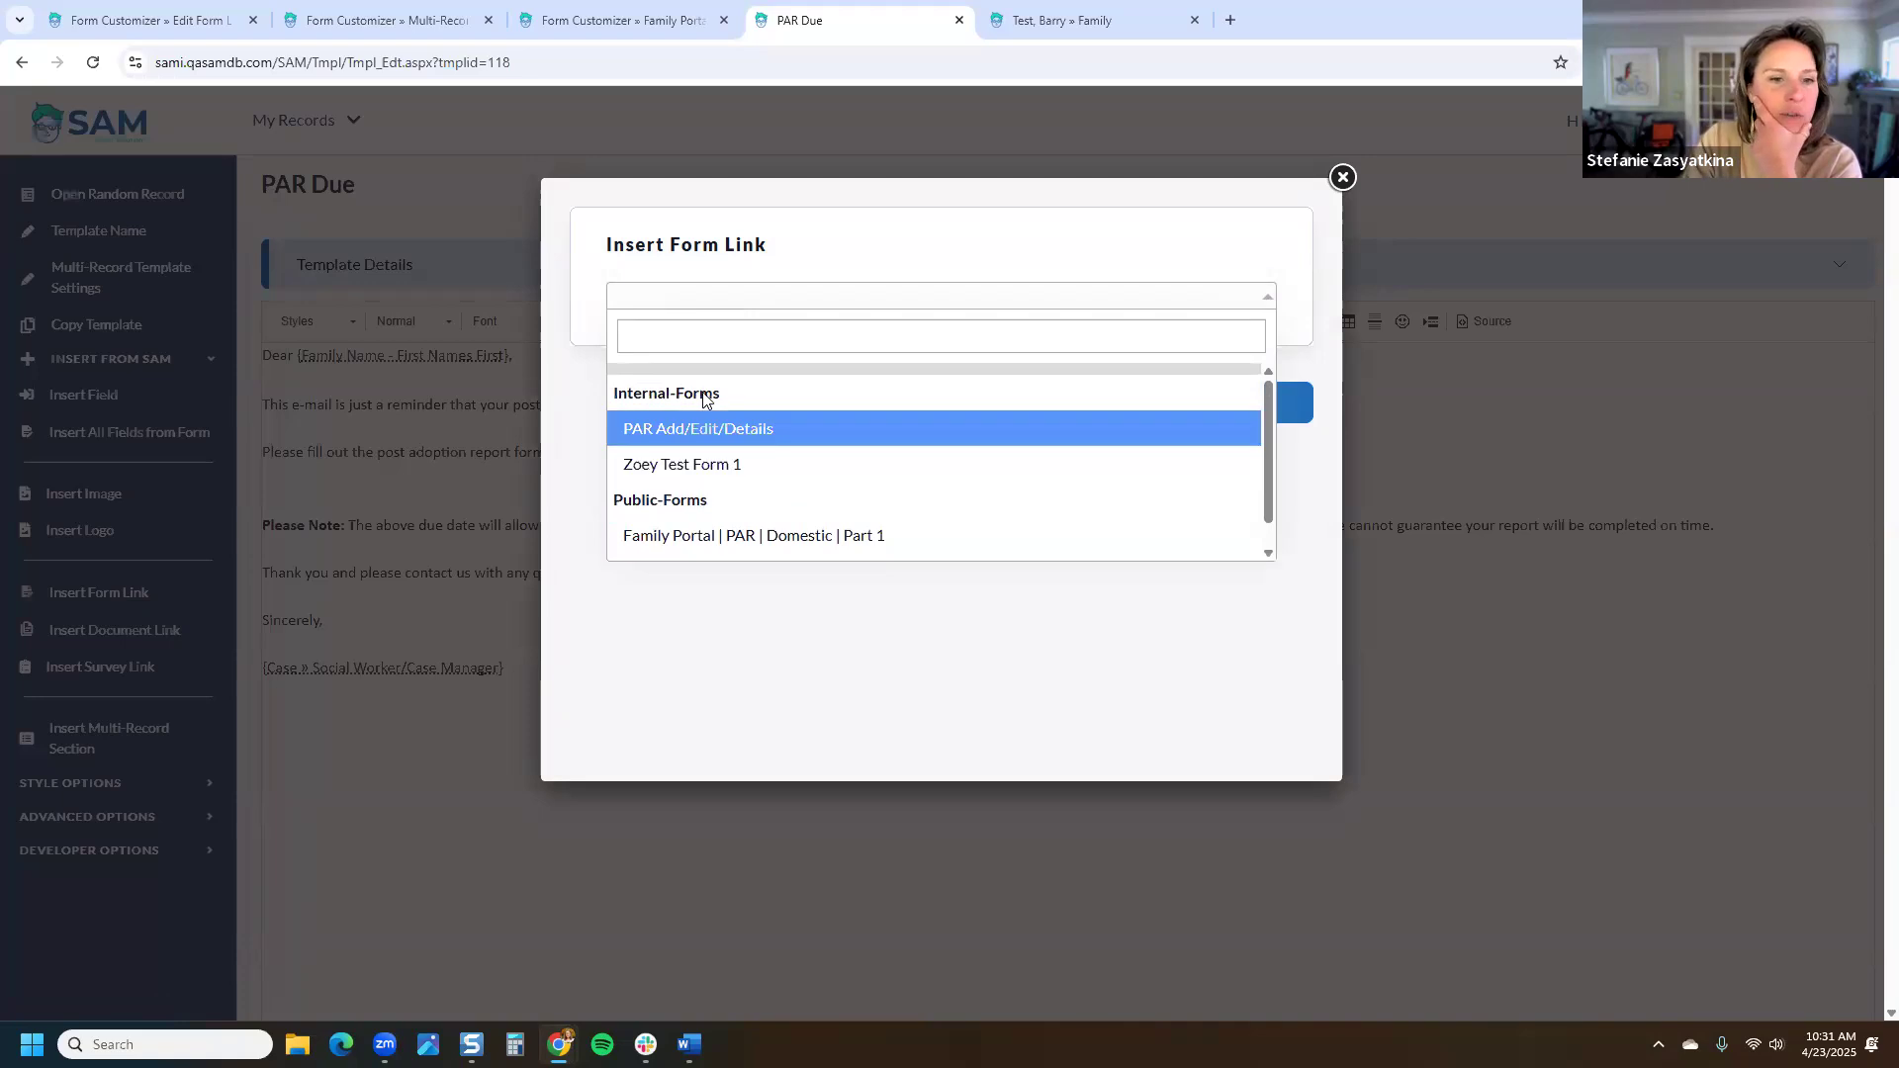
scroll(763, 466, "down", 1)
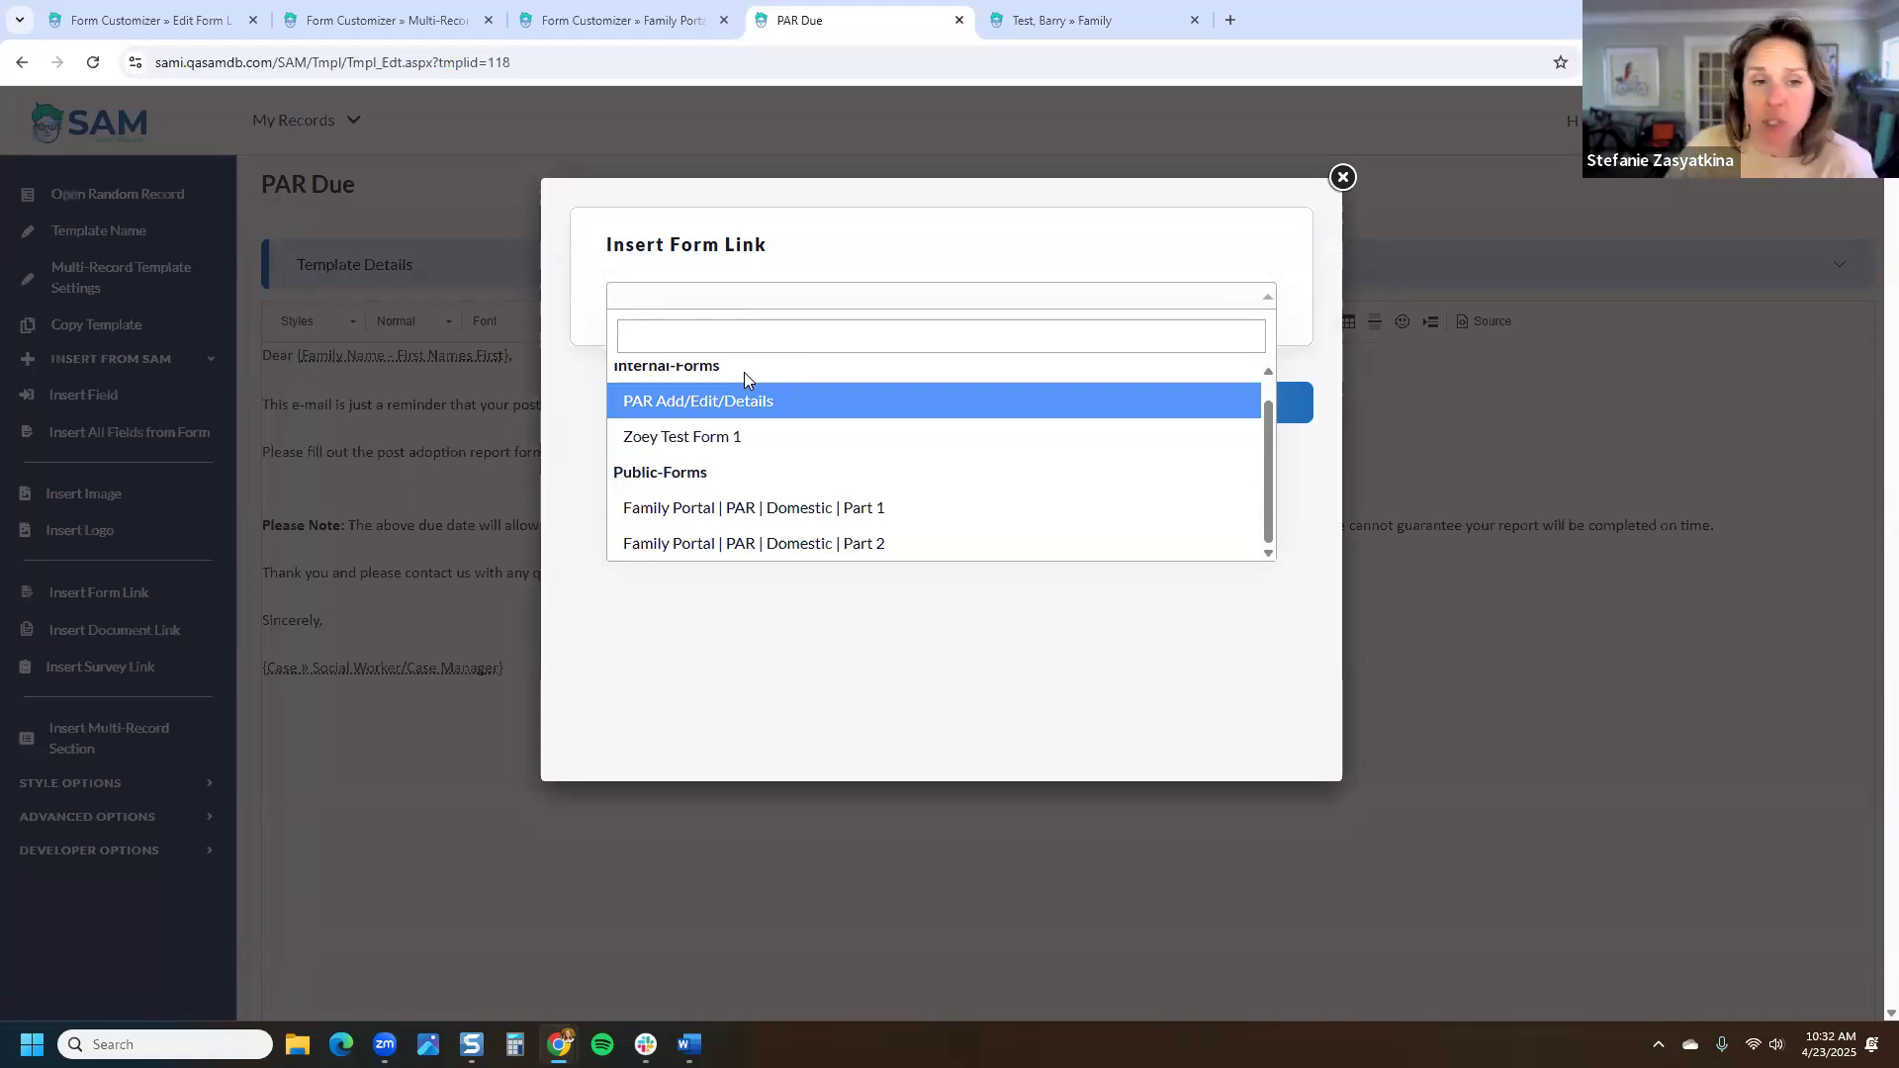
left_click(752, 510)
left_click(1250, 403)
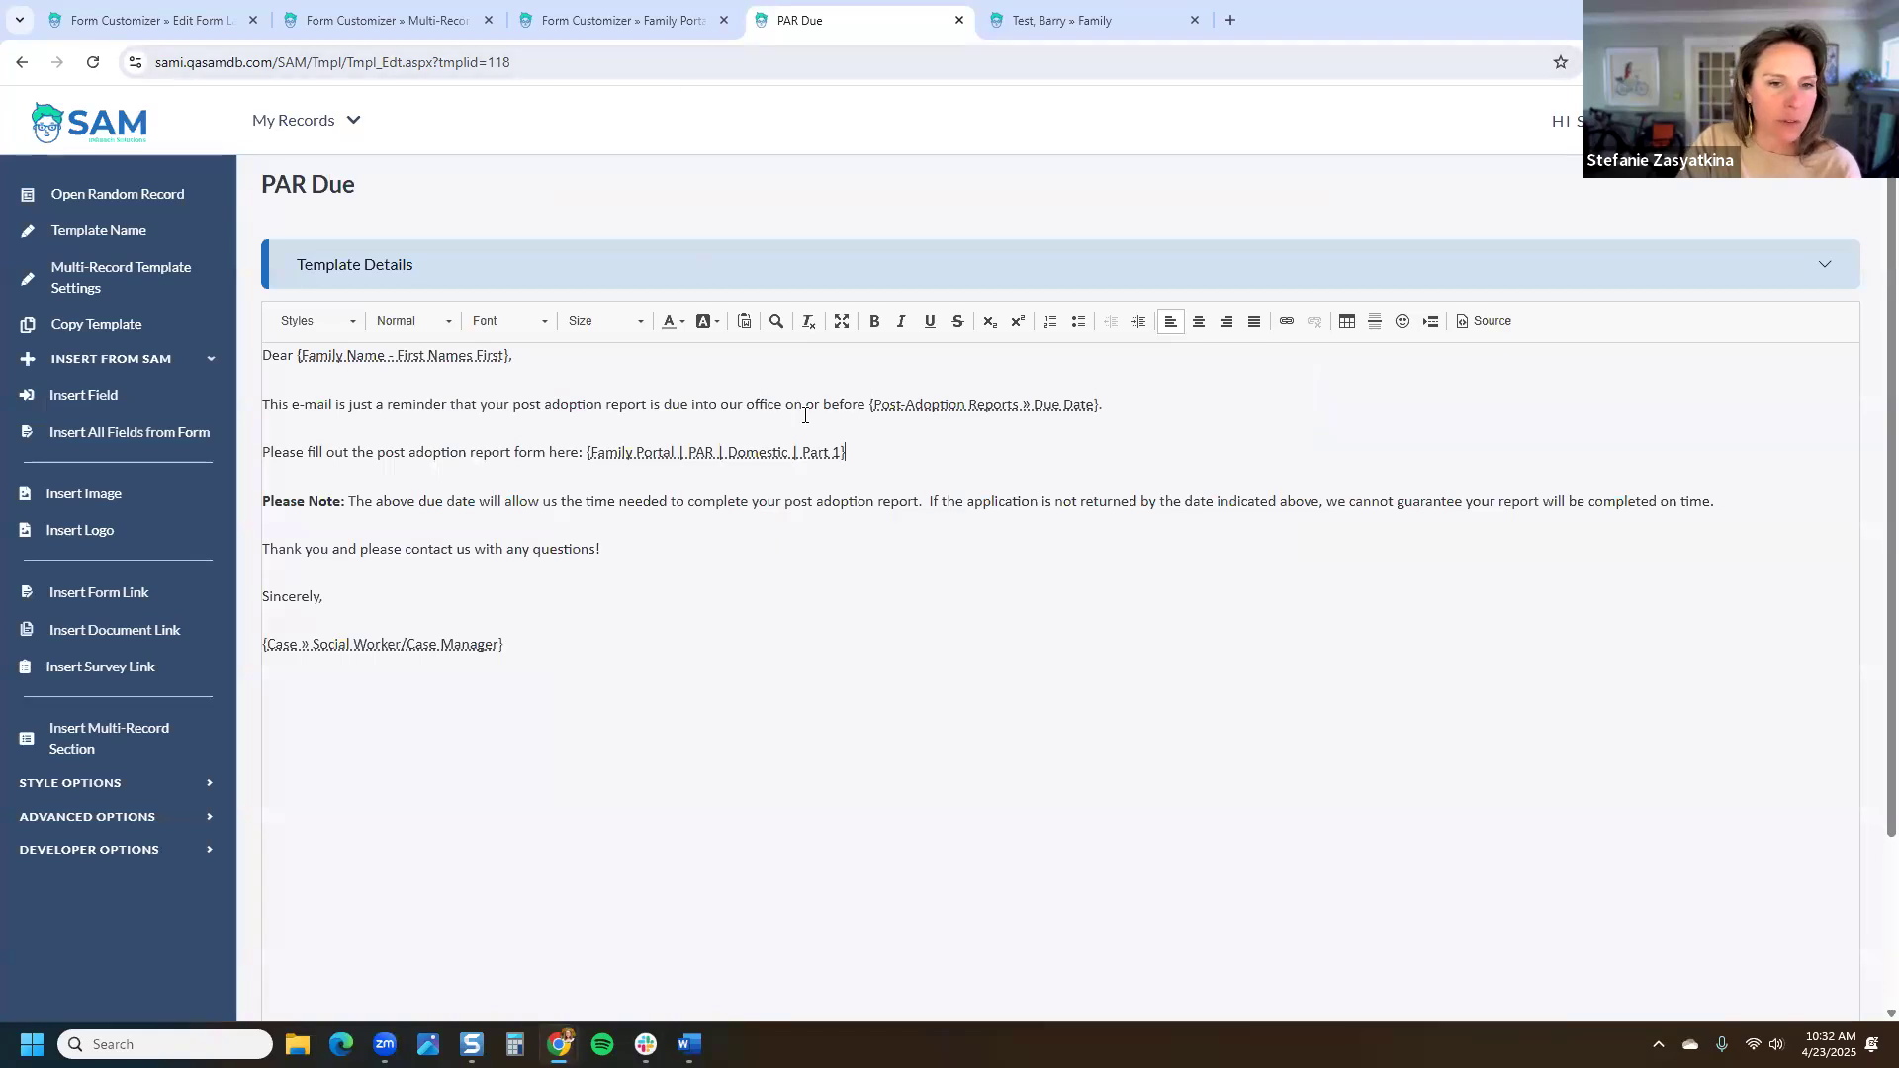
Step: Save the edited PAR Due template
scroll(1780, 890, "down", 3)
left_click(1788, 895)
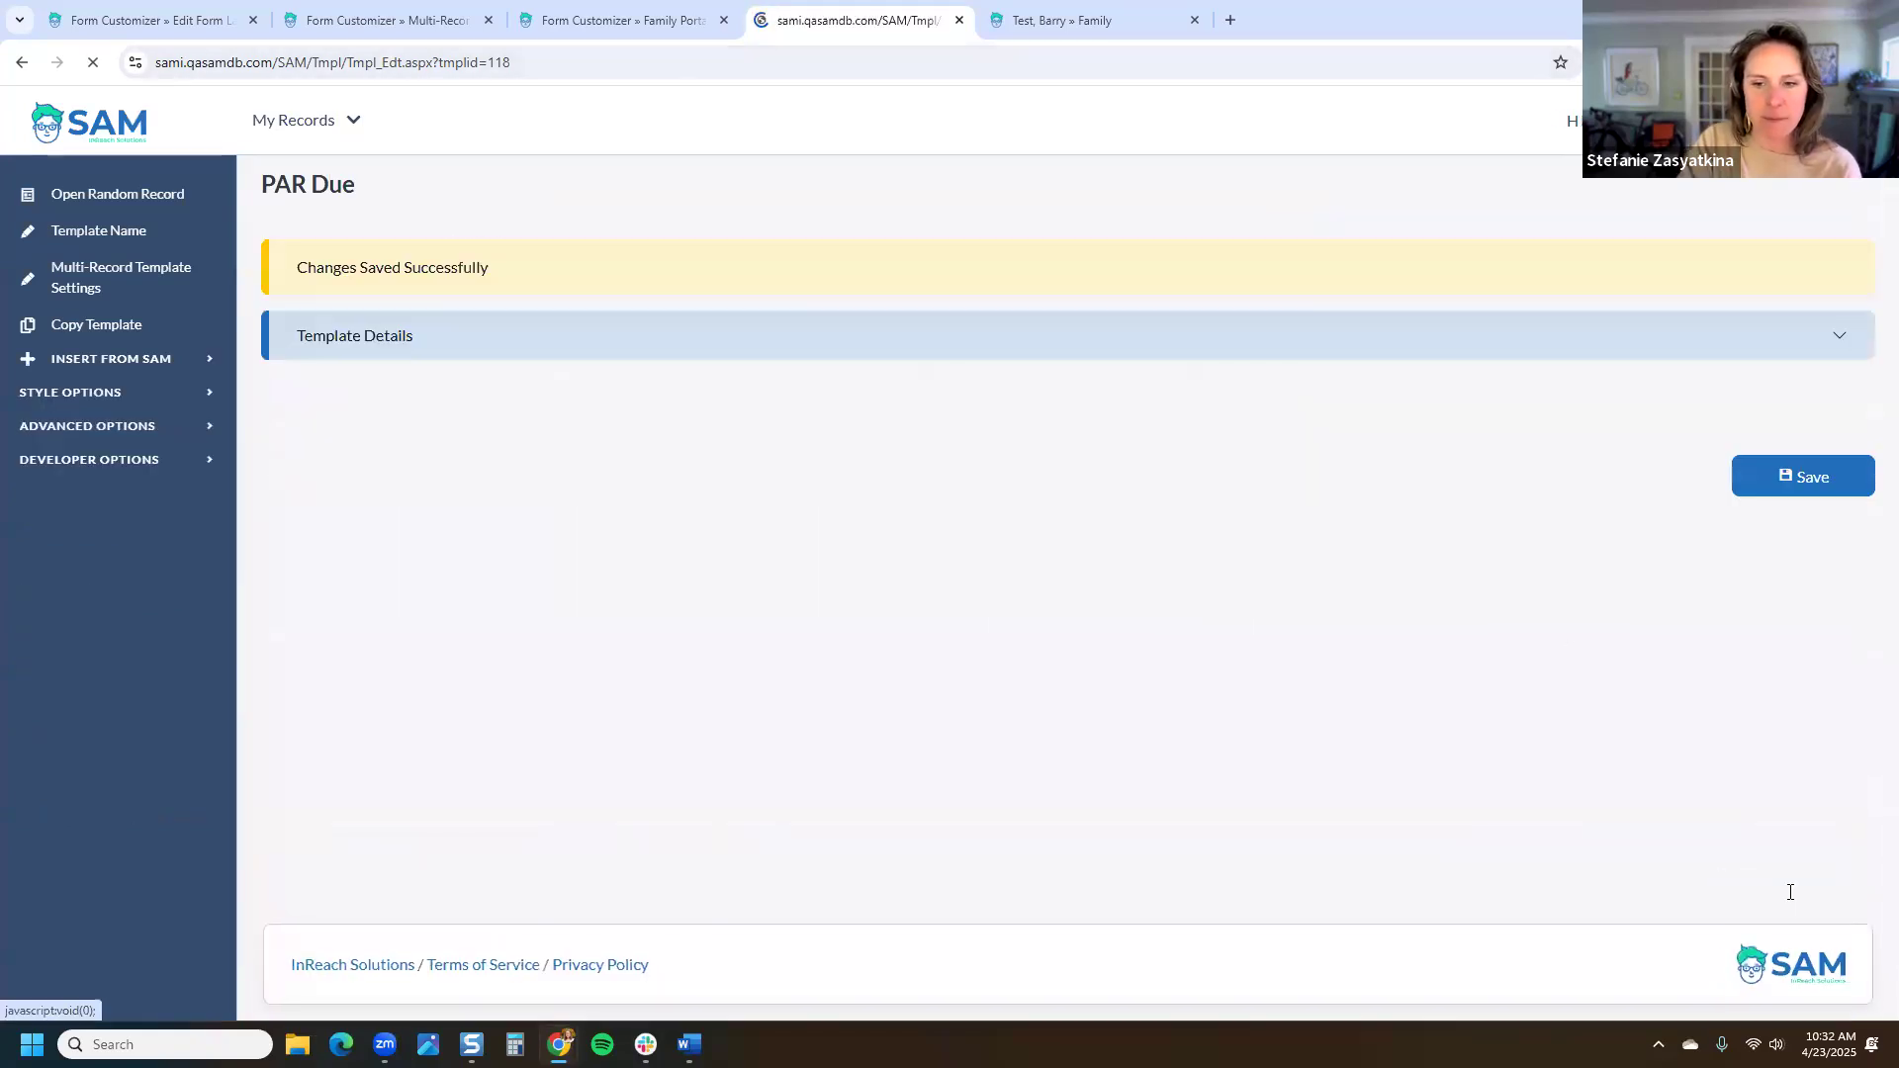
left_click(682, 20)
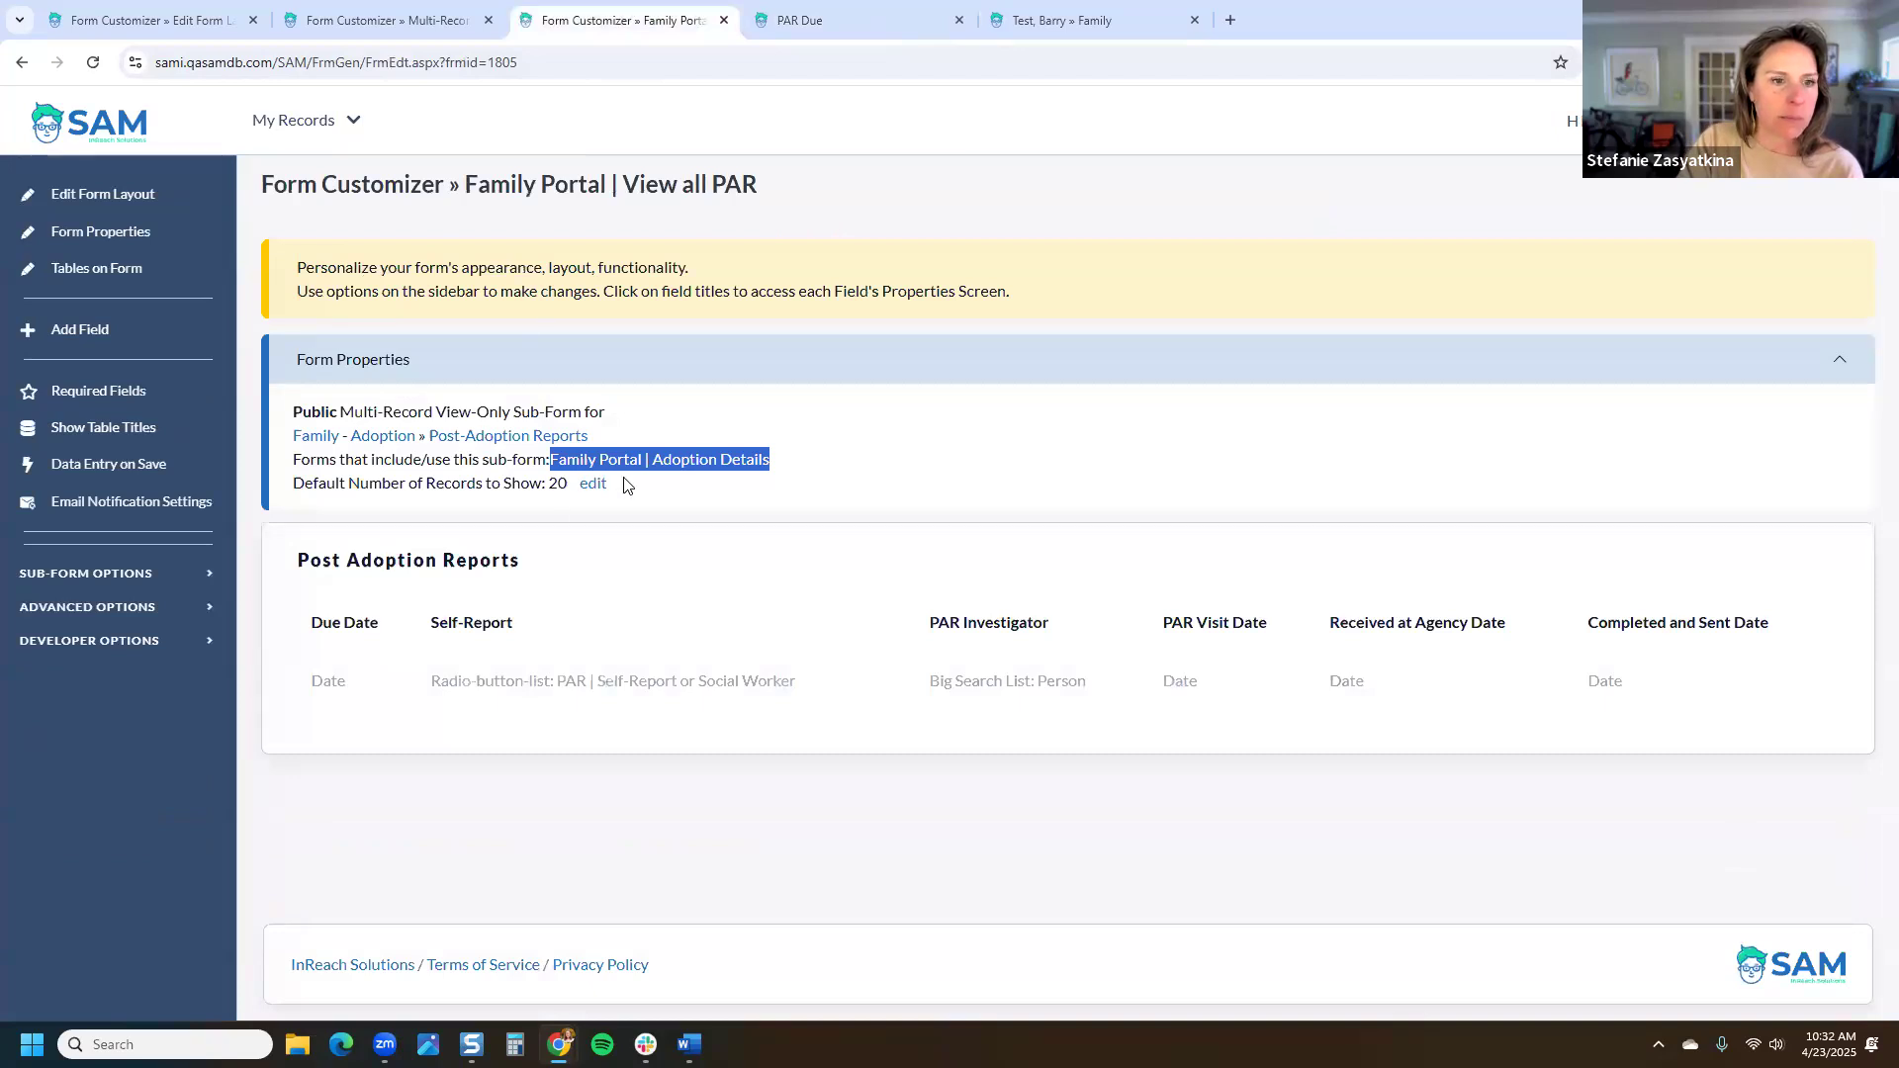
Step: Add the PAR Memo field from Post-Adoption Reports to the Family Portal | PAR | Domestic | Part 1 form
left_click(522, 436)
scroll(749, 497, "down", 15)
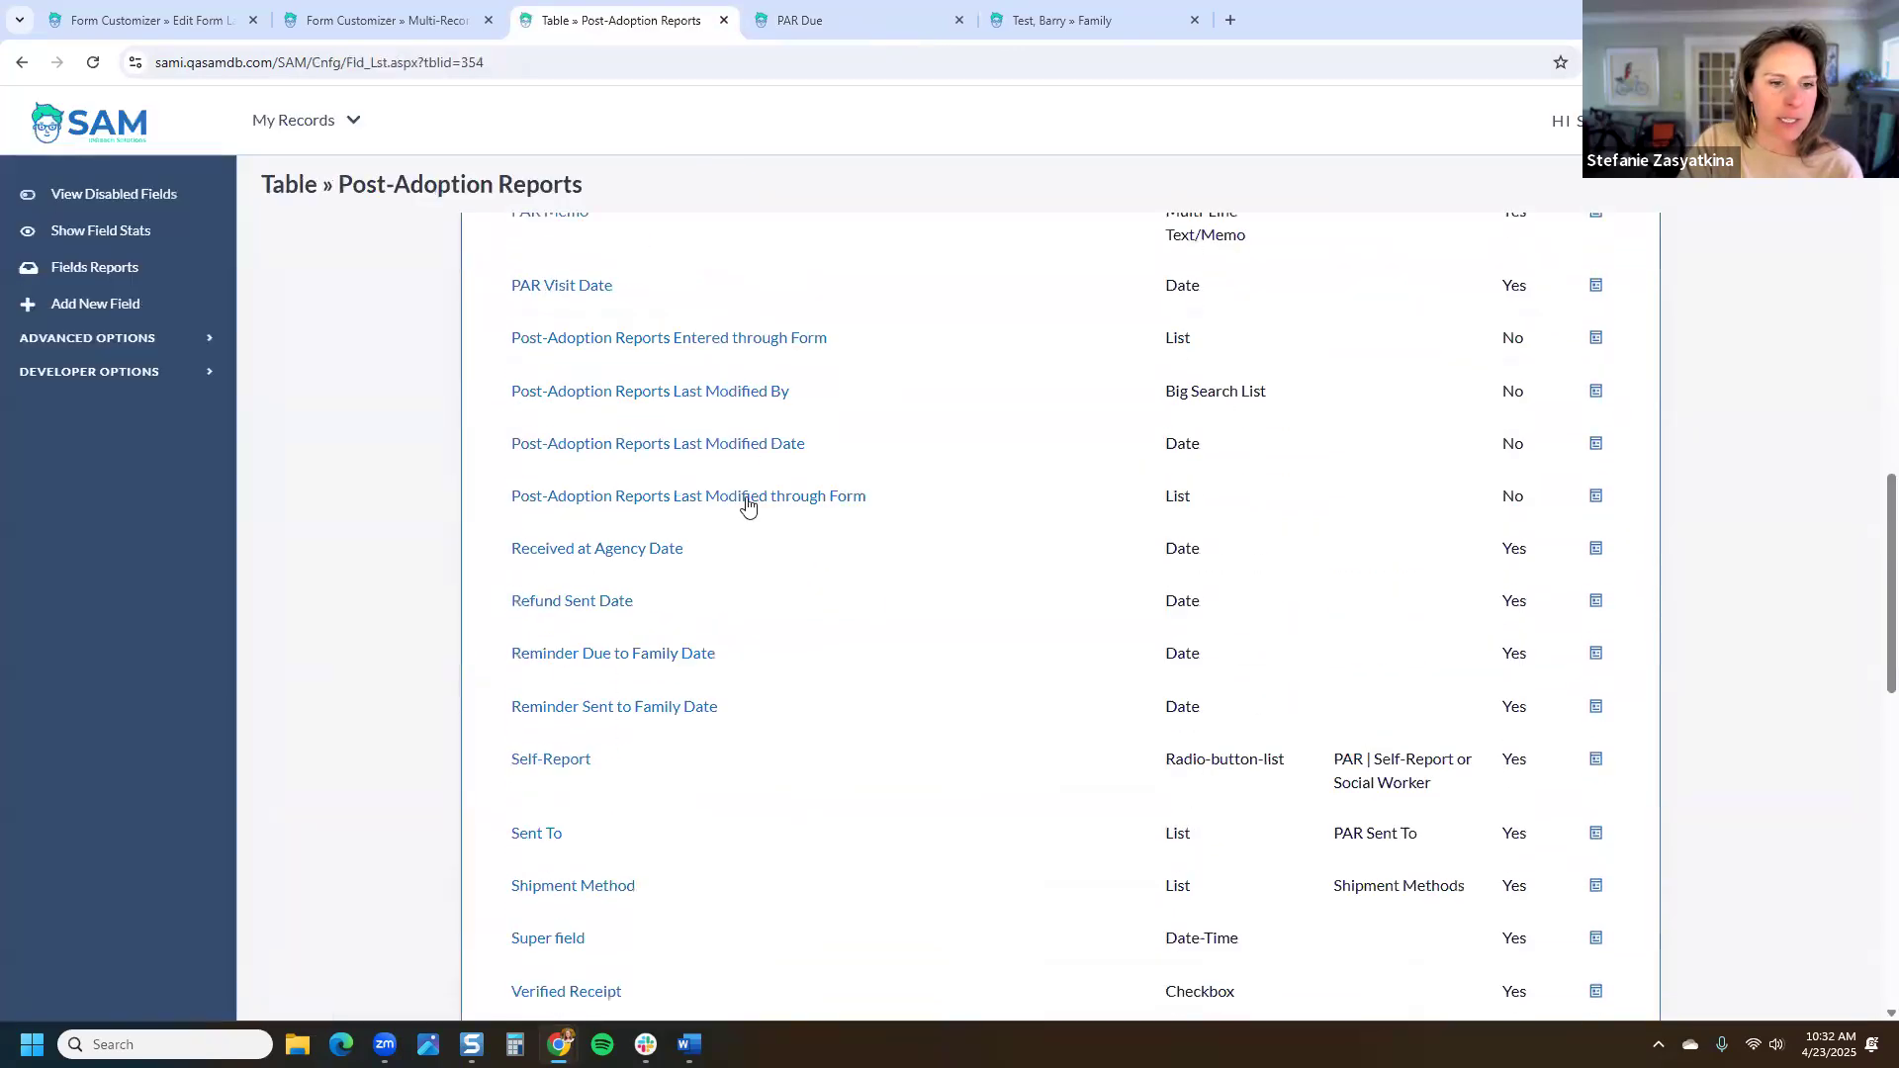
left_click(742, 281)
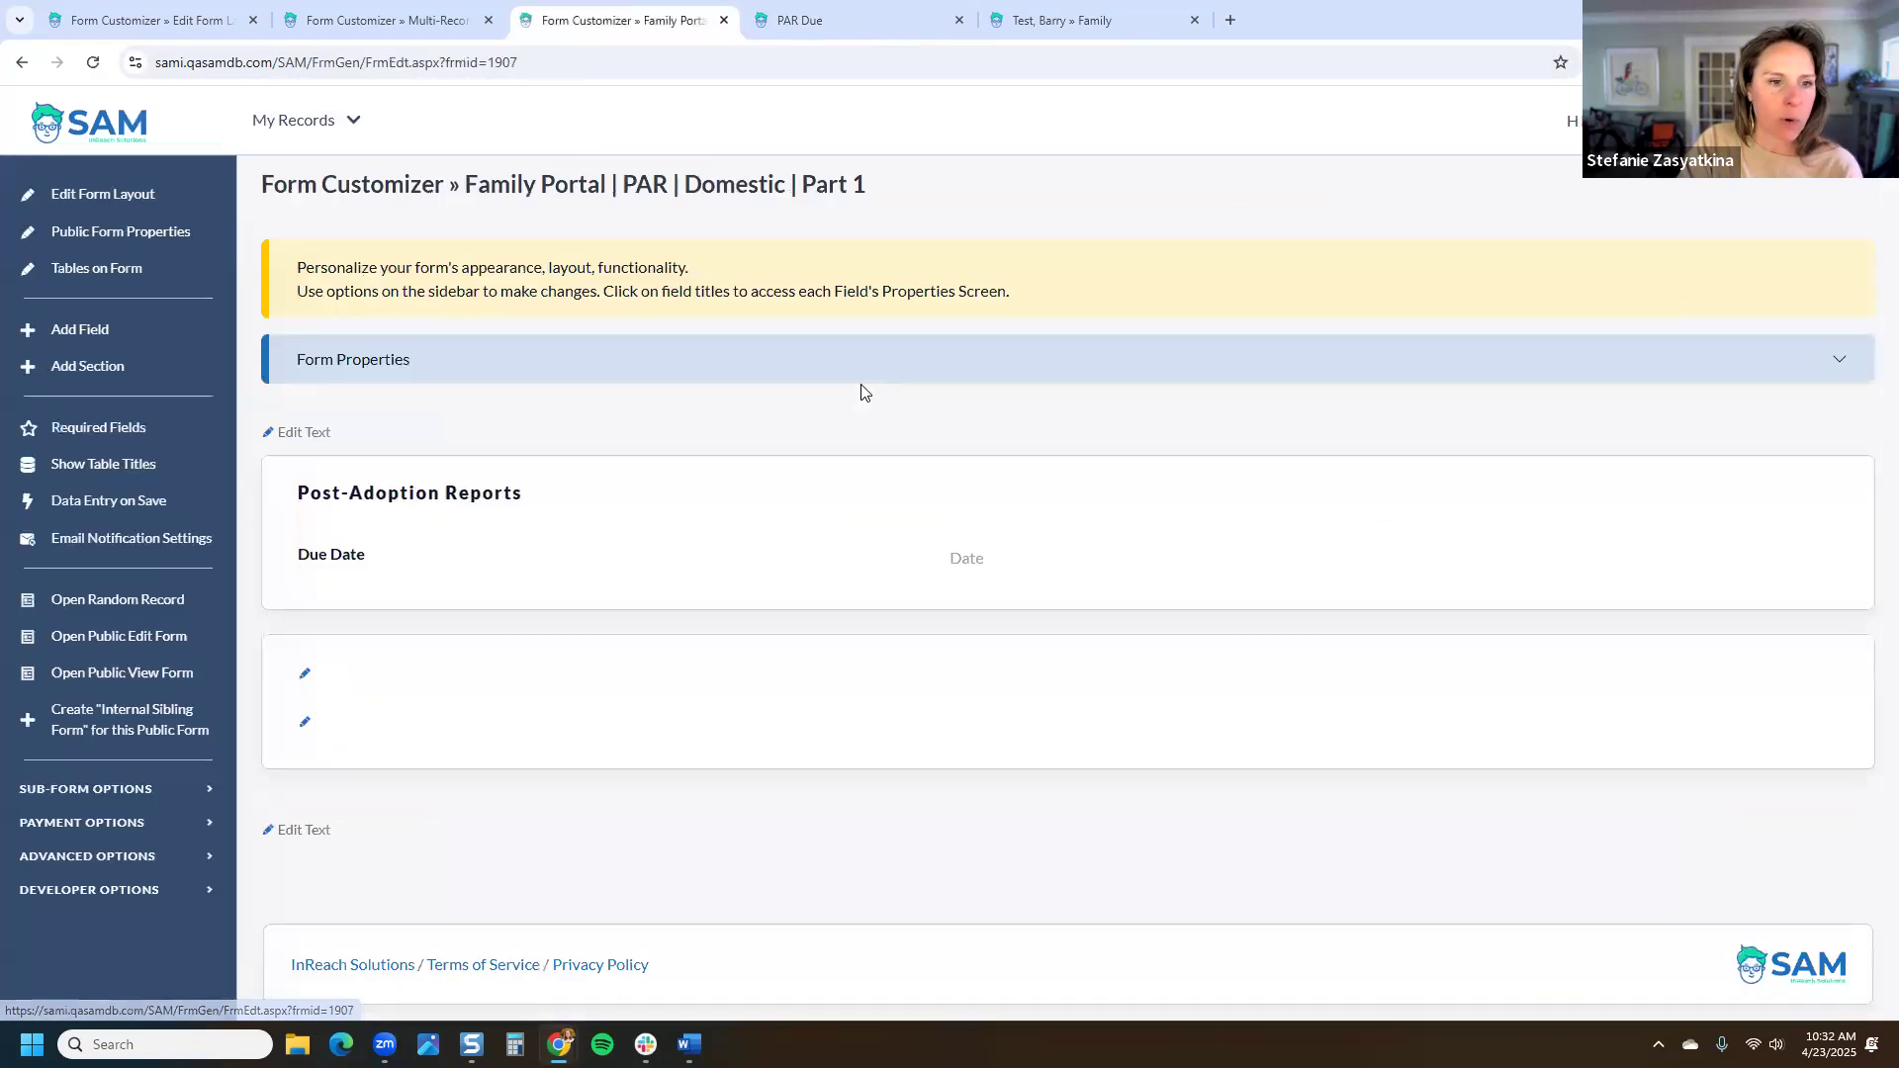
left_click(100, 330)
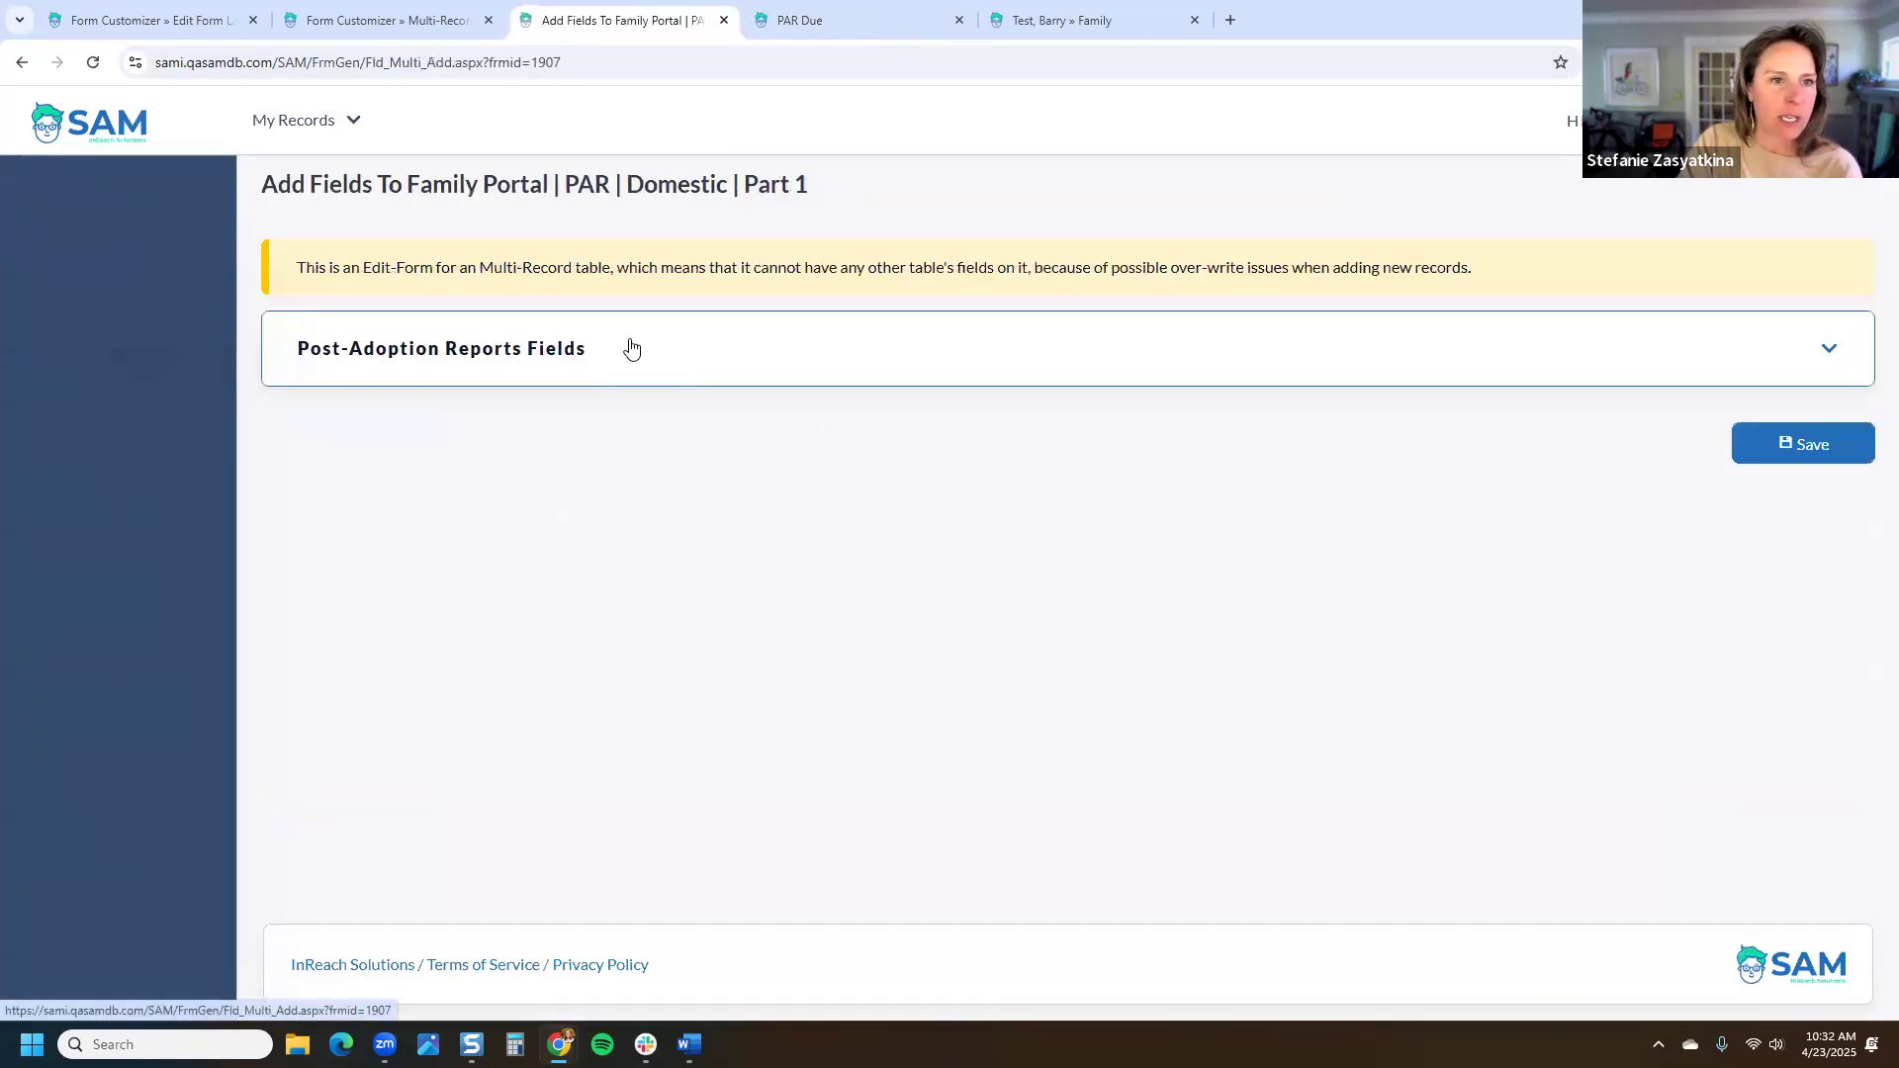
left_click(661, 362)
scroll(672, 374, "down", 6)
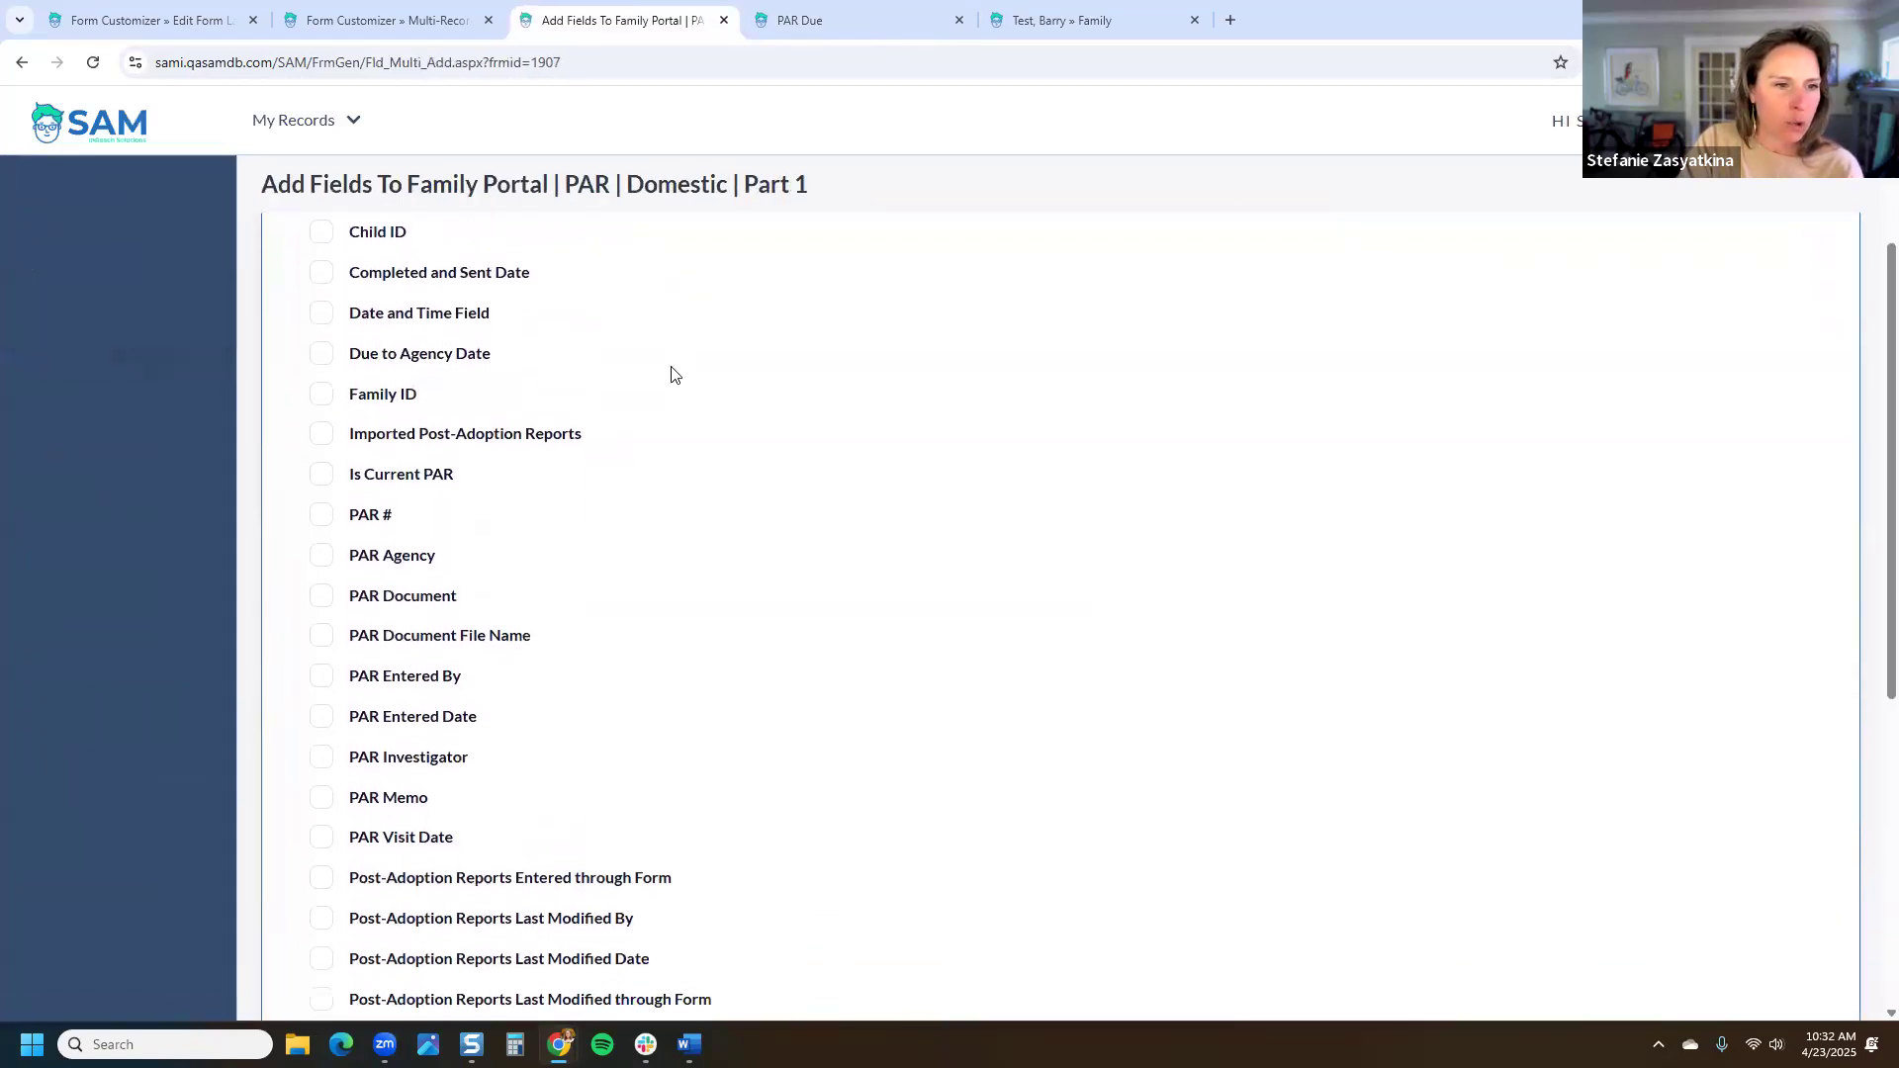
scroll(676, 377, "down", 2)
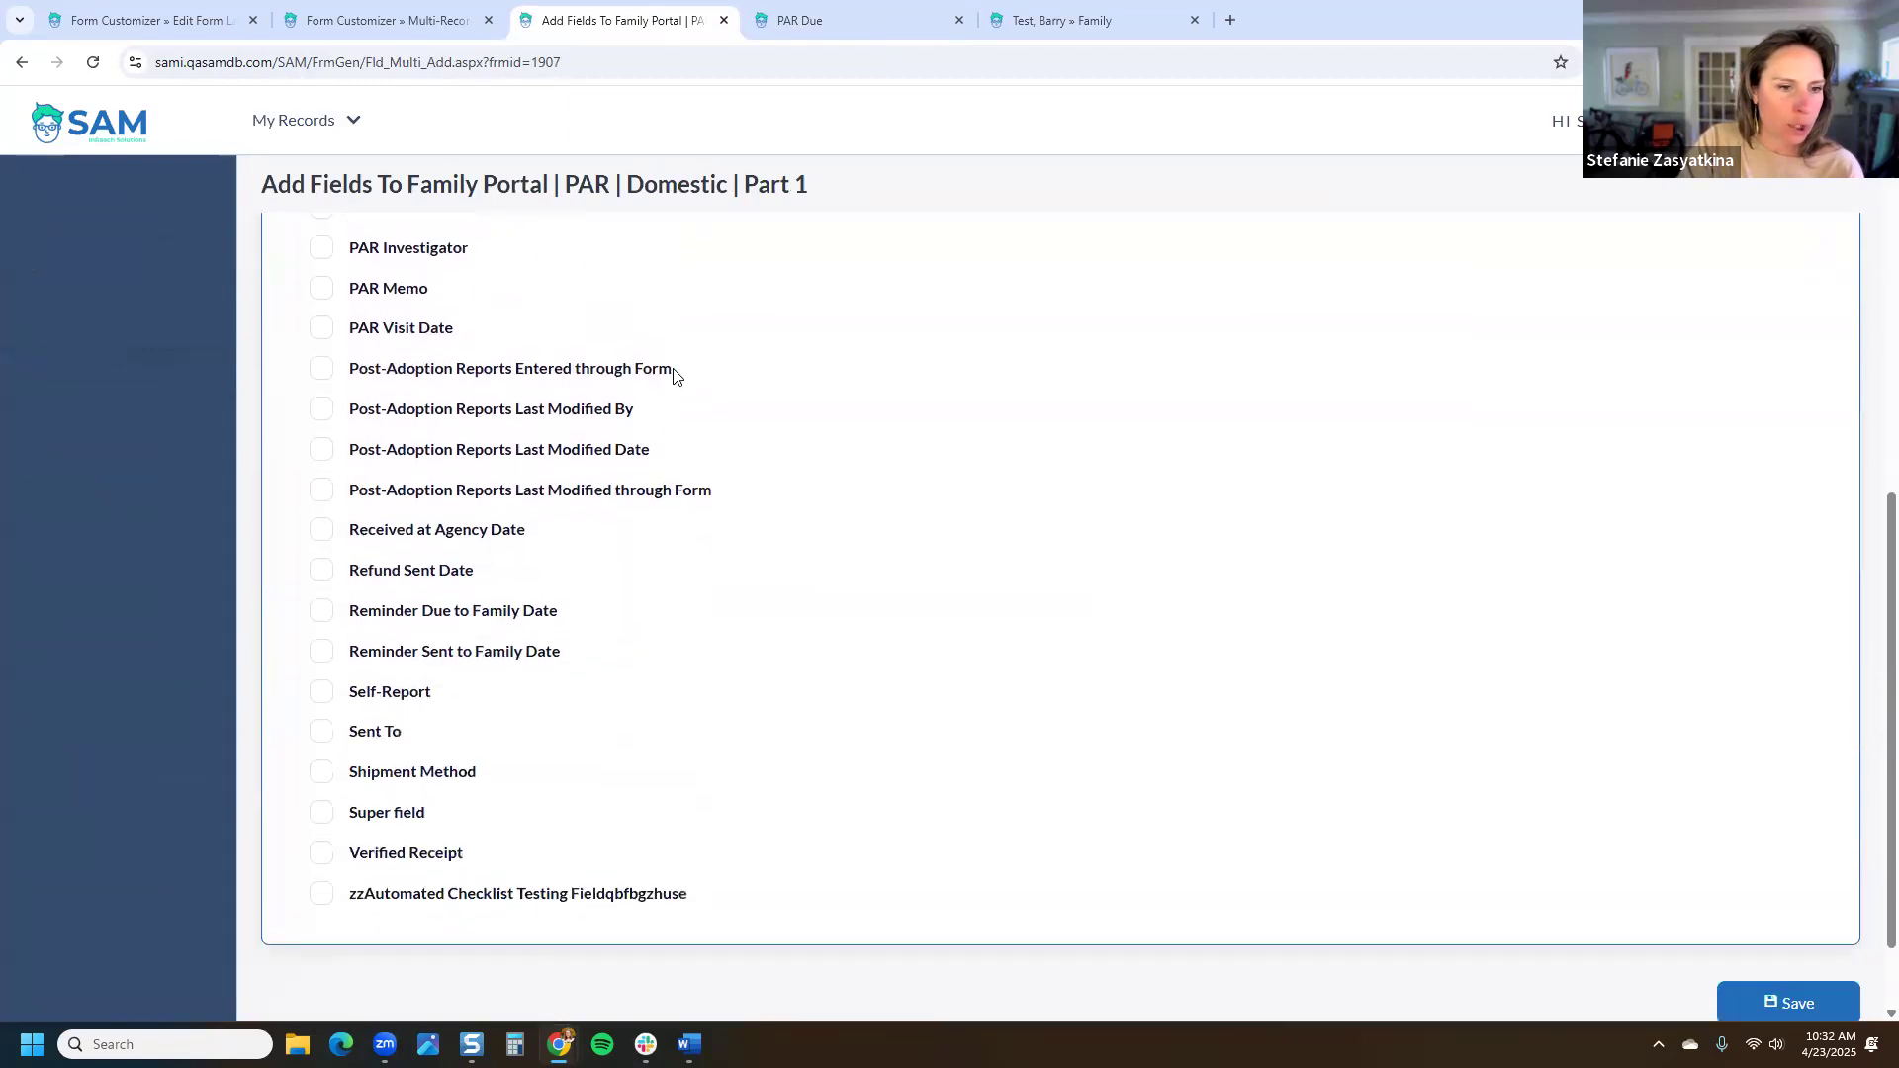
scroll(672, 374, "up", 5)
left_click(425, 692)
scroll(1217, 555, "down", 5)
left_click(1808, 893)
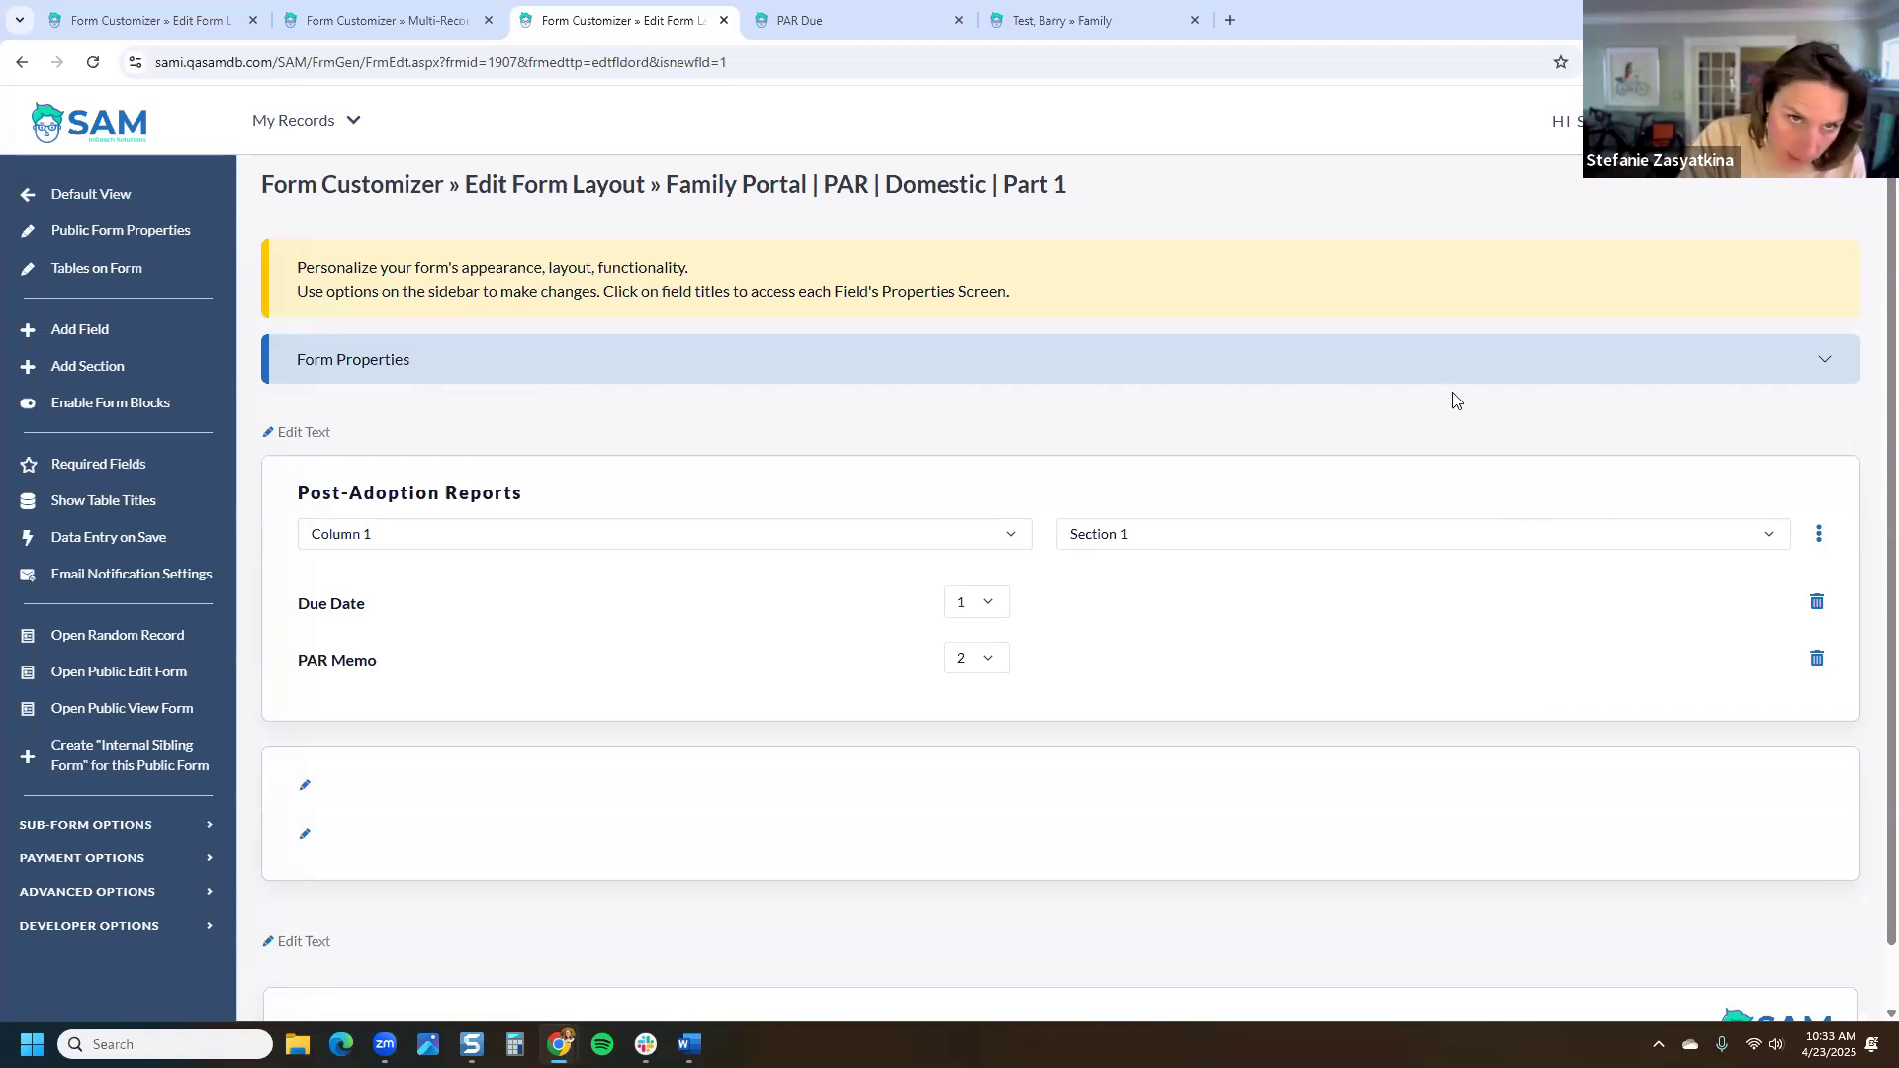
Step: From the test family's cover page, open the family's Adoptions records under My Links
left_click(844, 20)
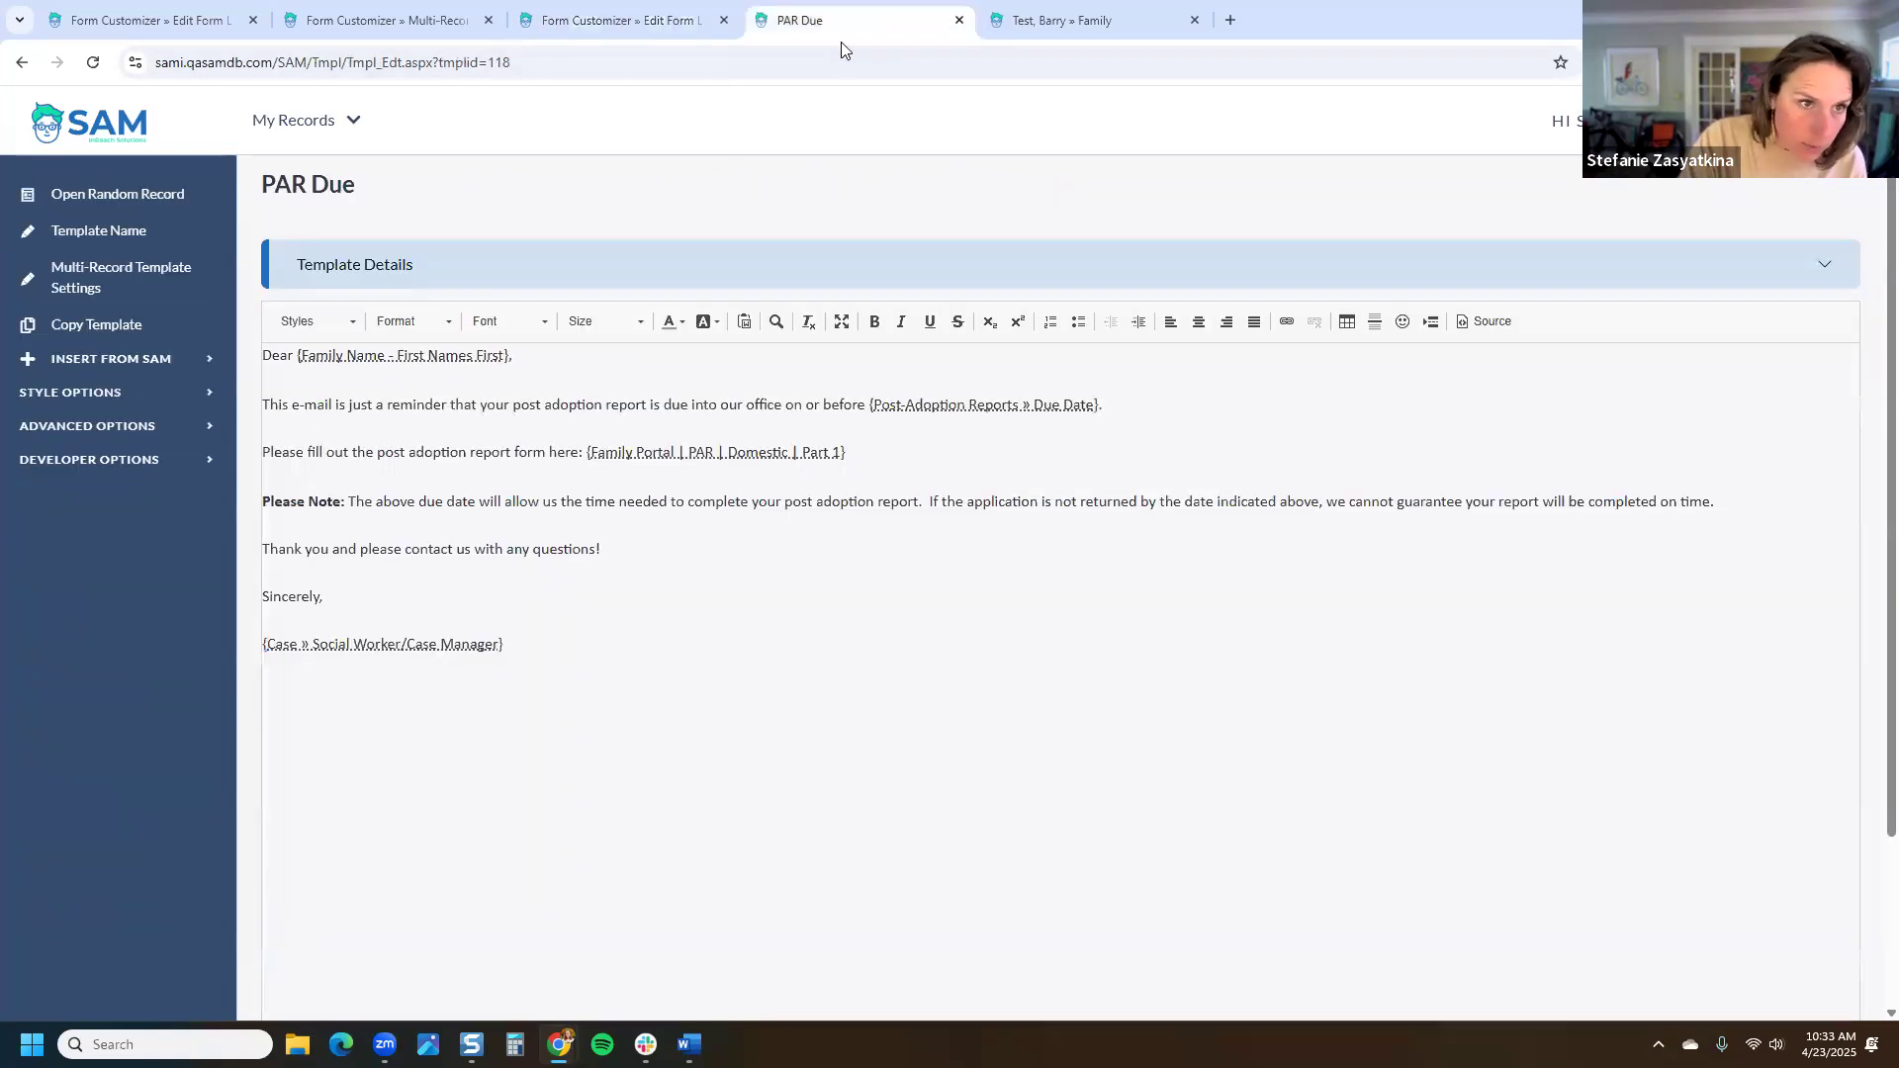
left_click(1038, 20)
left_click(362, 195)
scroll(115, 475, "down", 3)
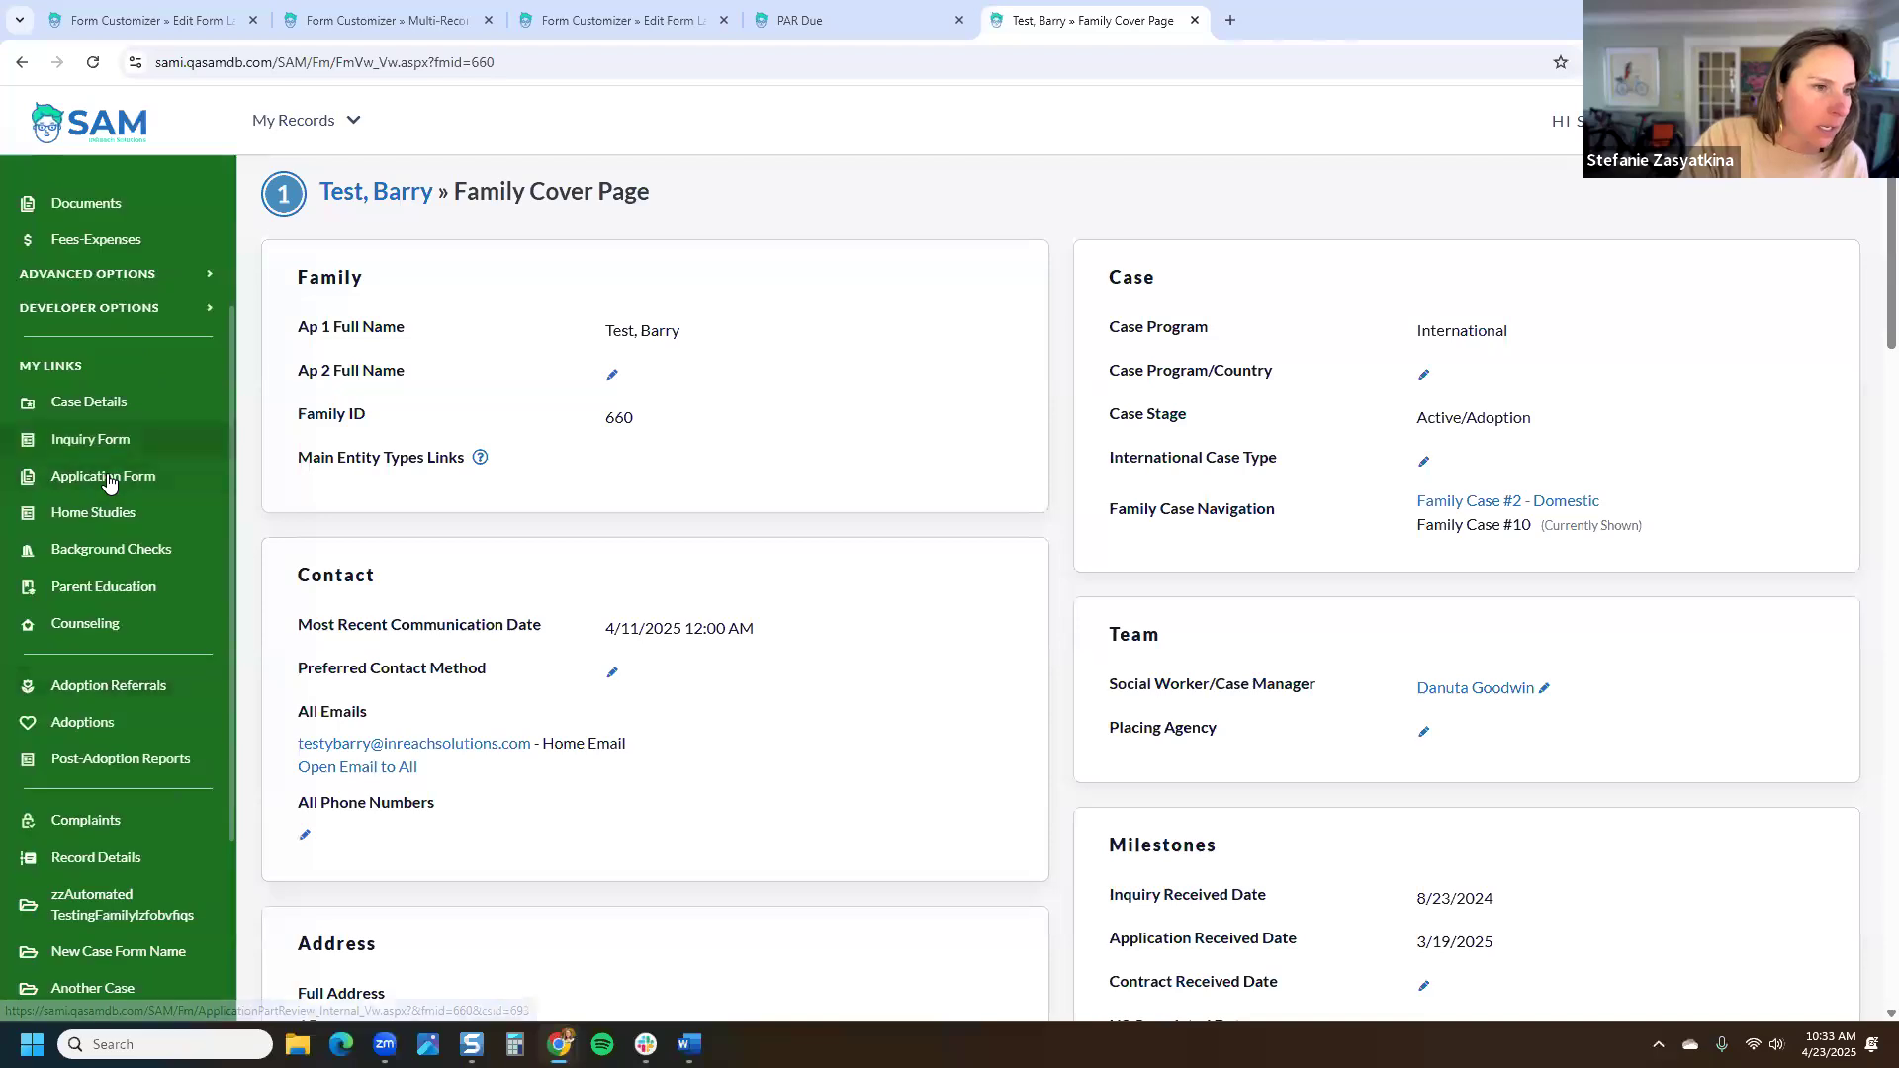
left_click(119, 724)
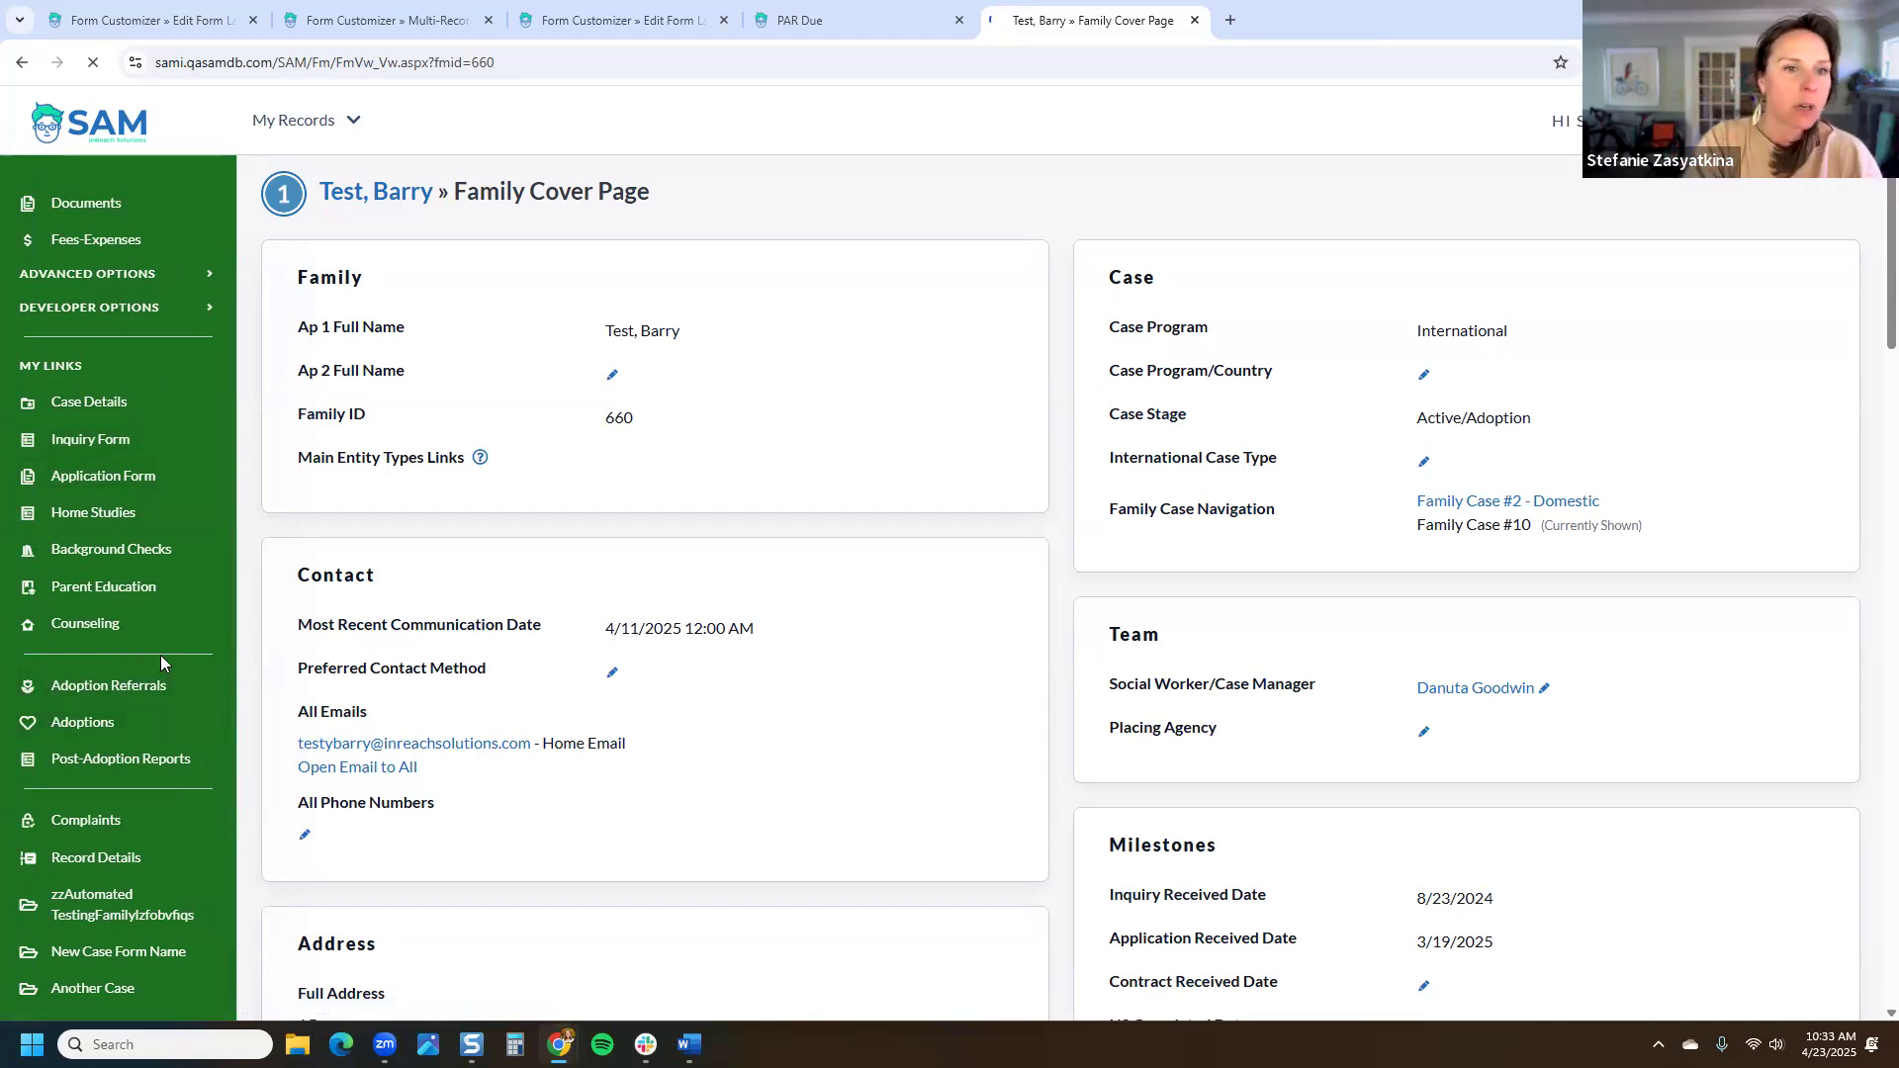
scroll(726, 821, "down", 5)
scroll(729, 792, "down", 10)
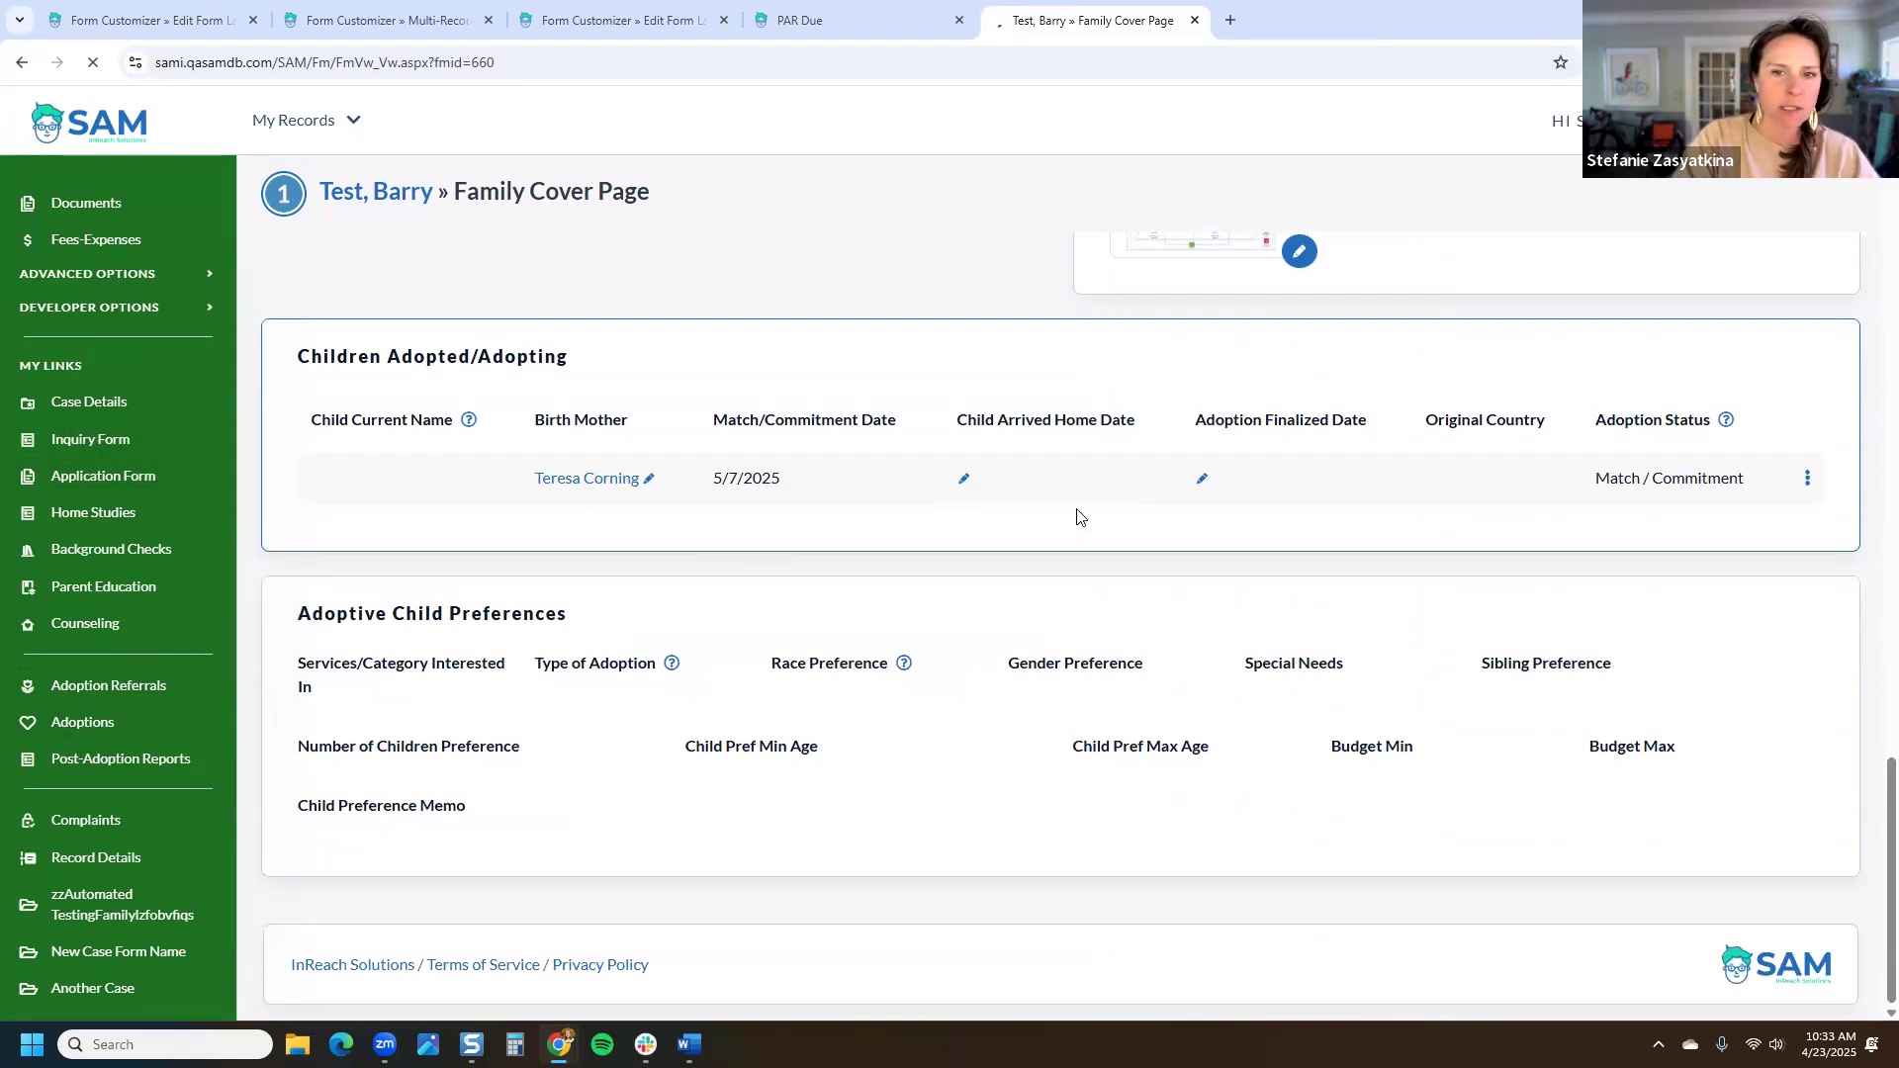
scroll(1030, 584, "up", 2)
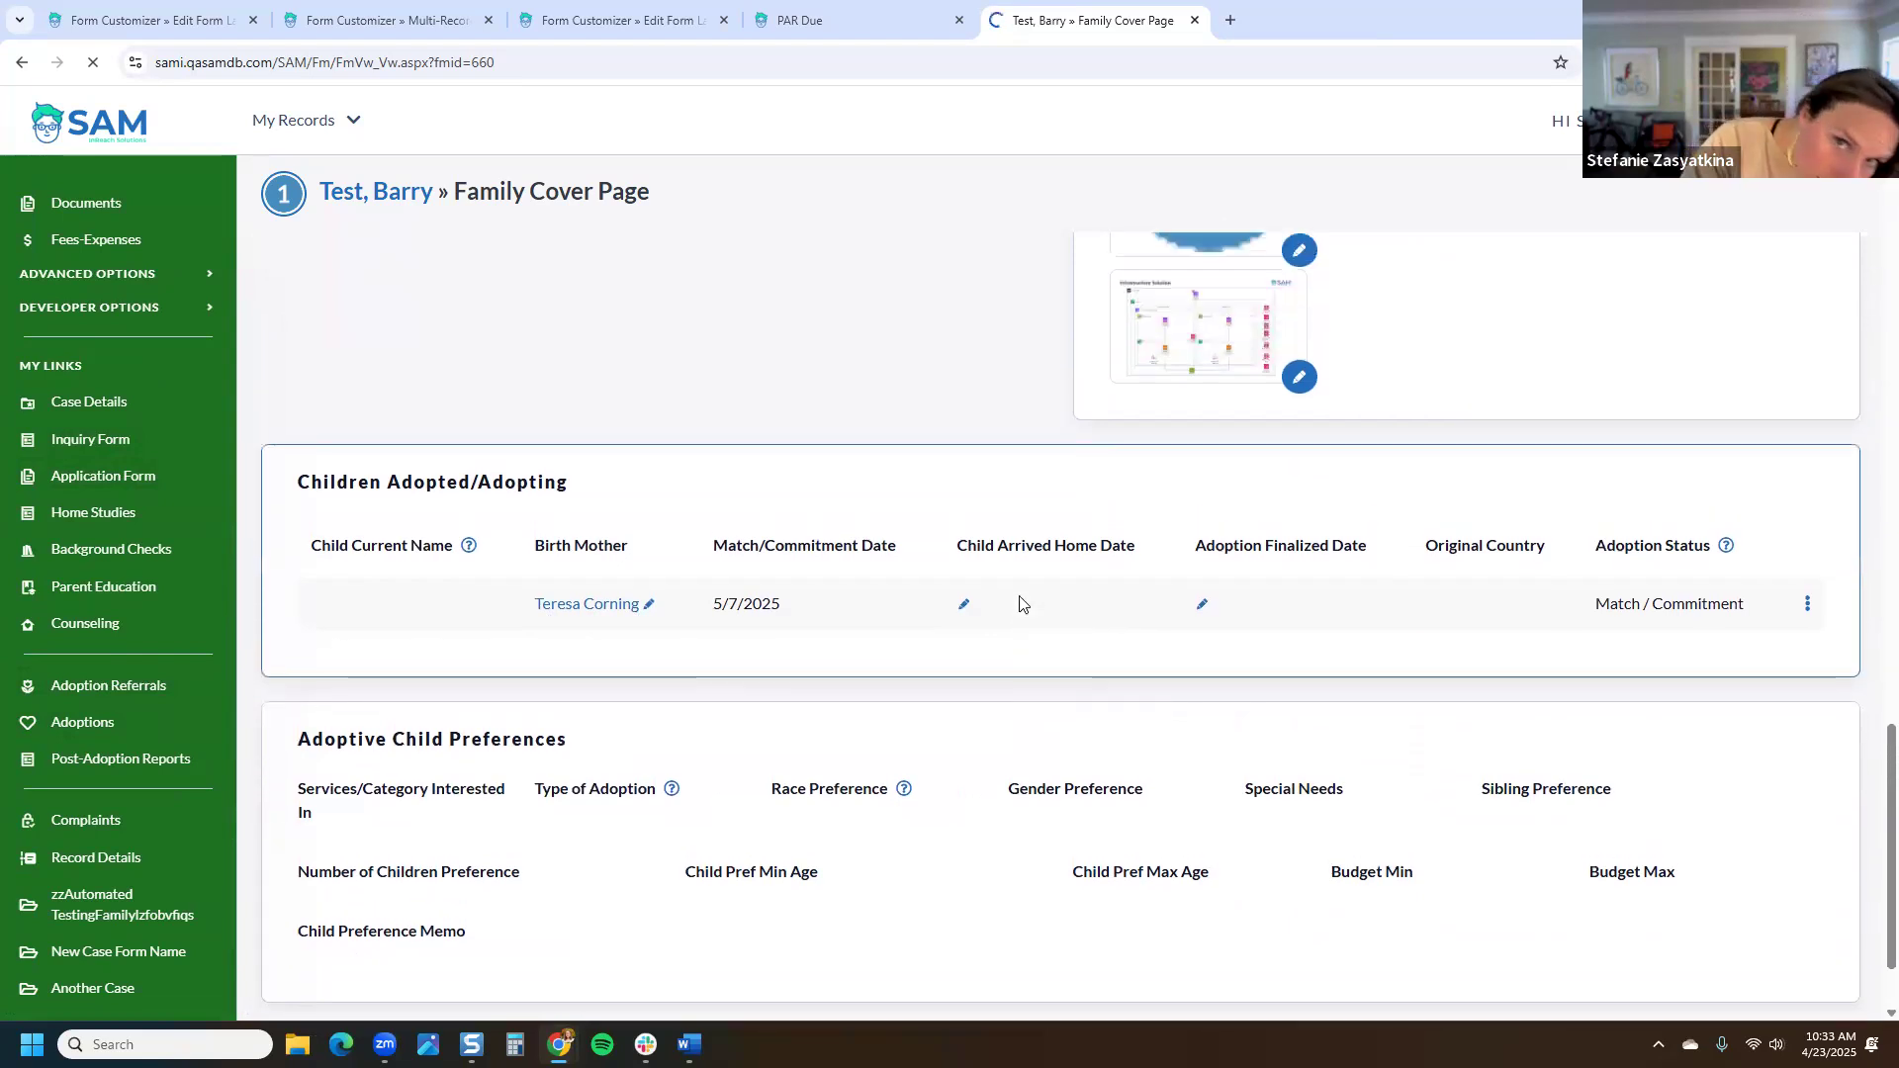
scroll(1020, 603, "up", 4)
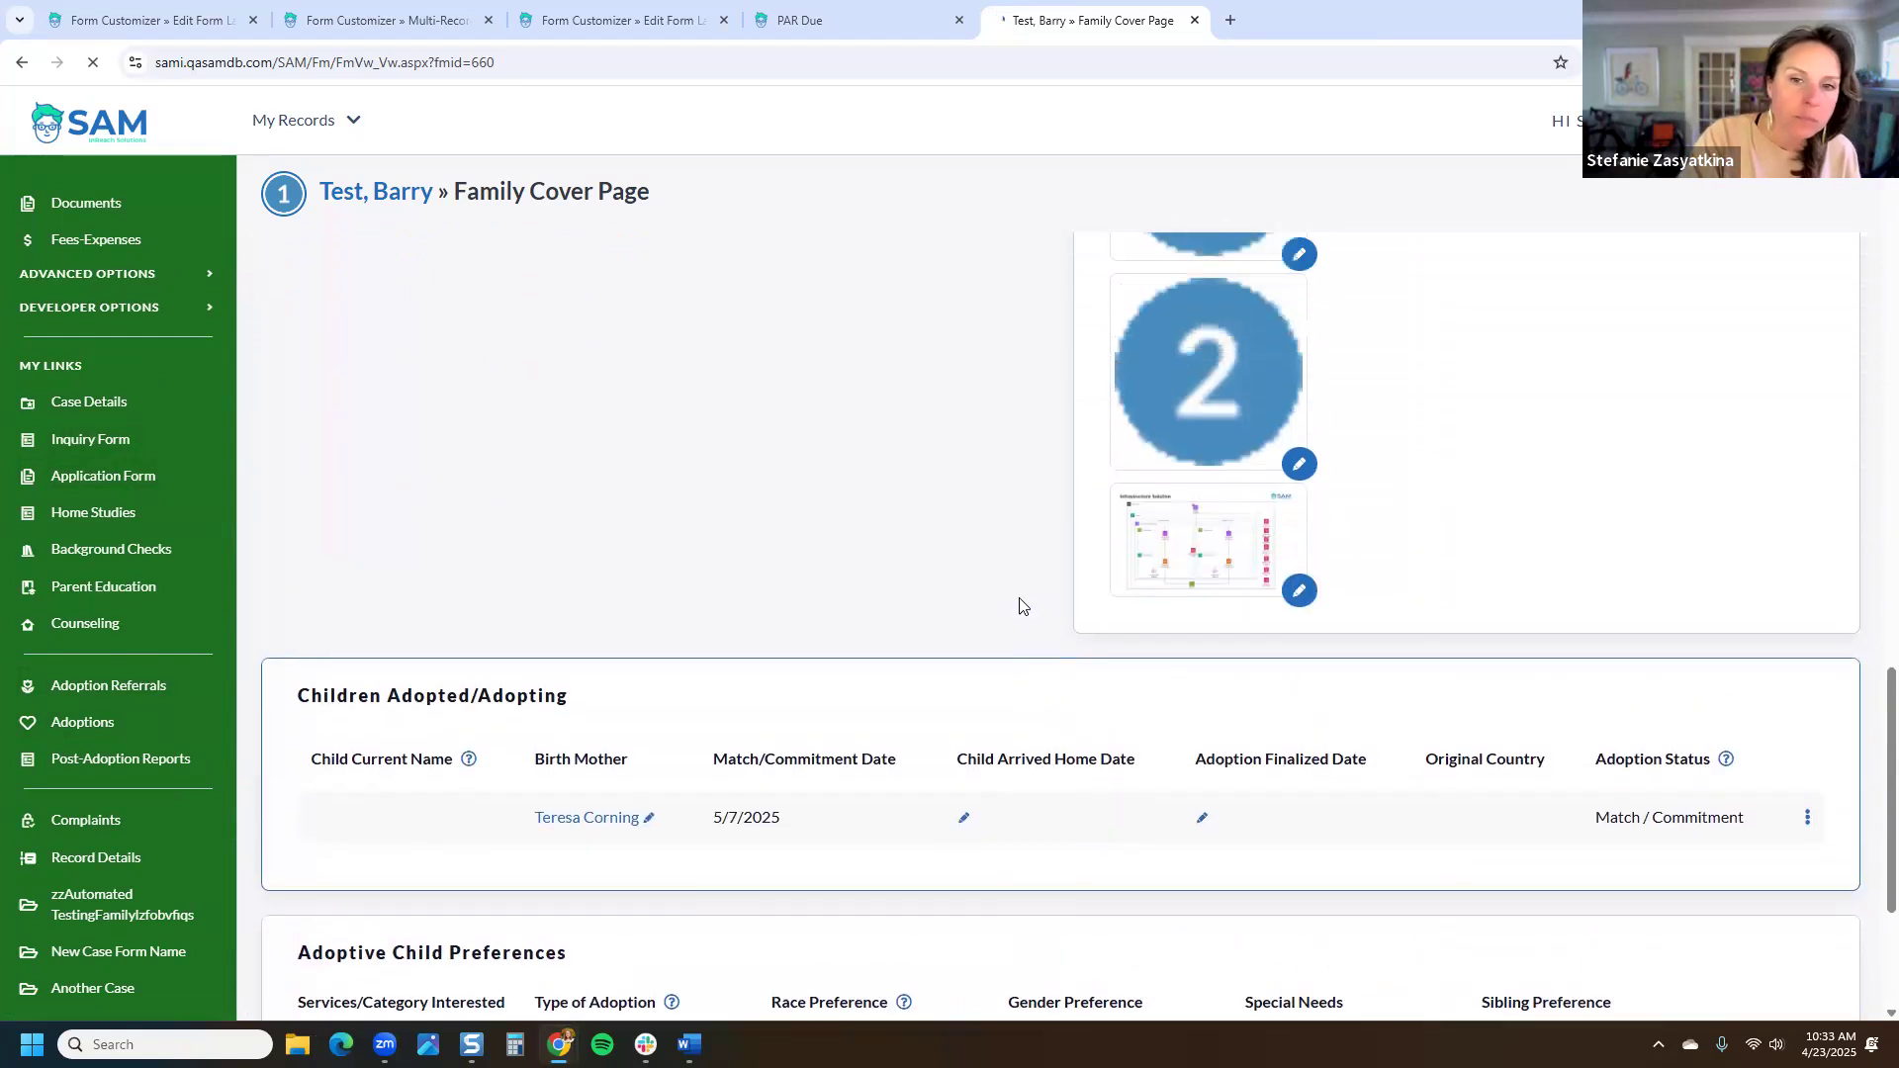
scroll(1017, 607, "down", 6)
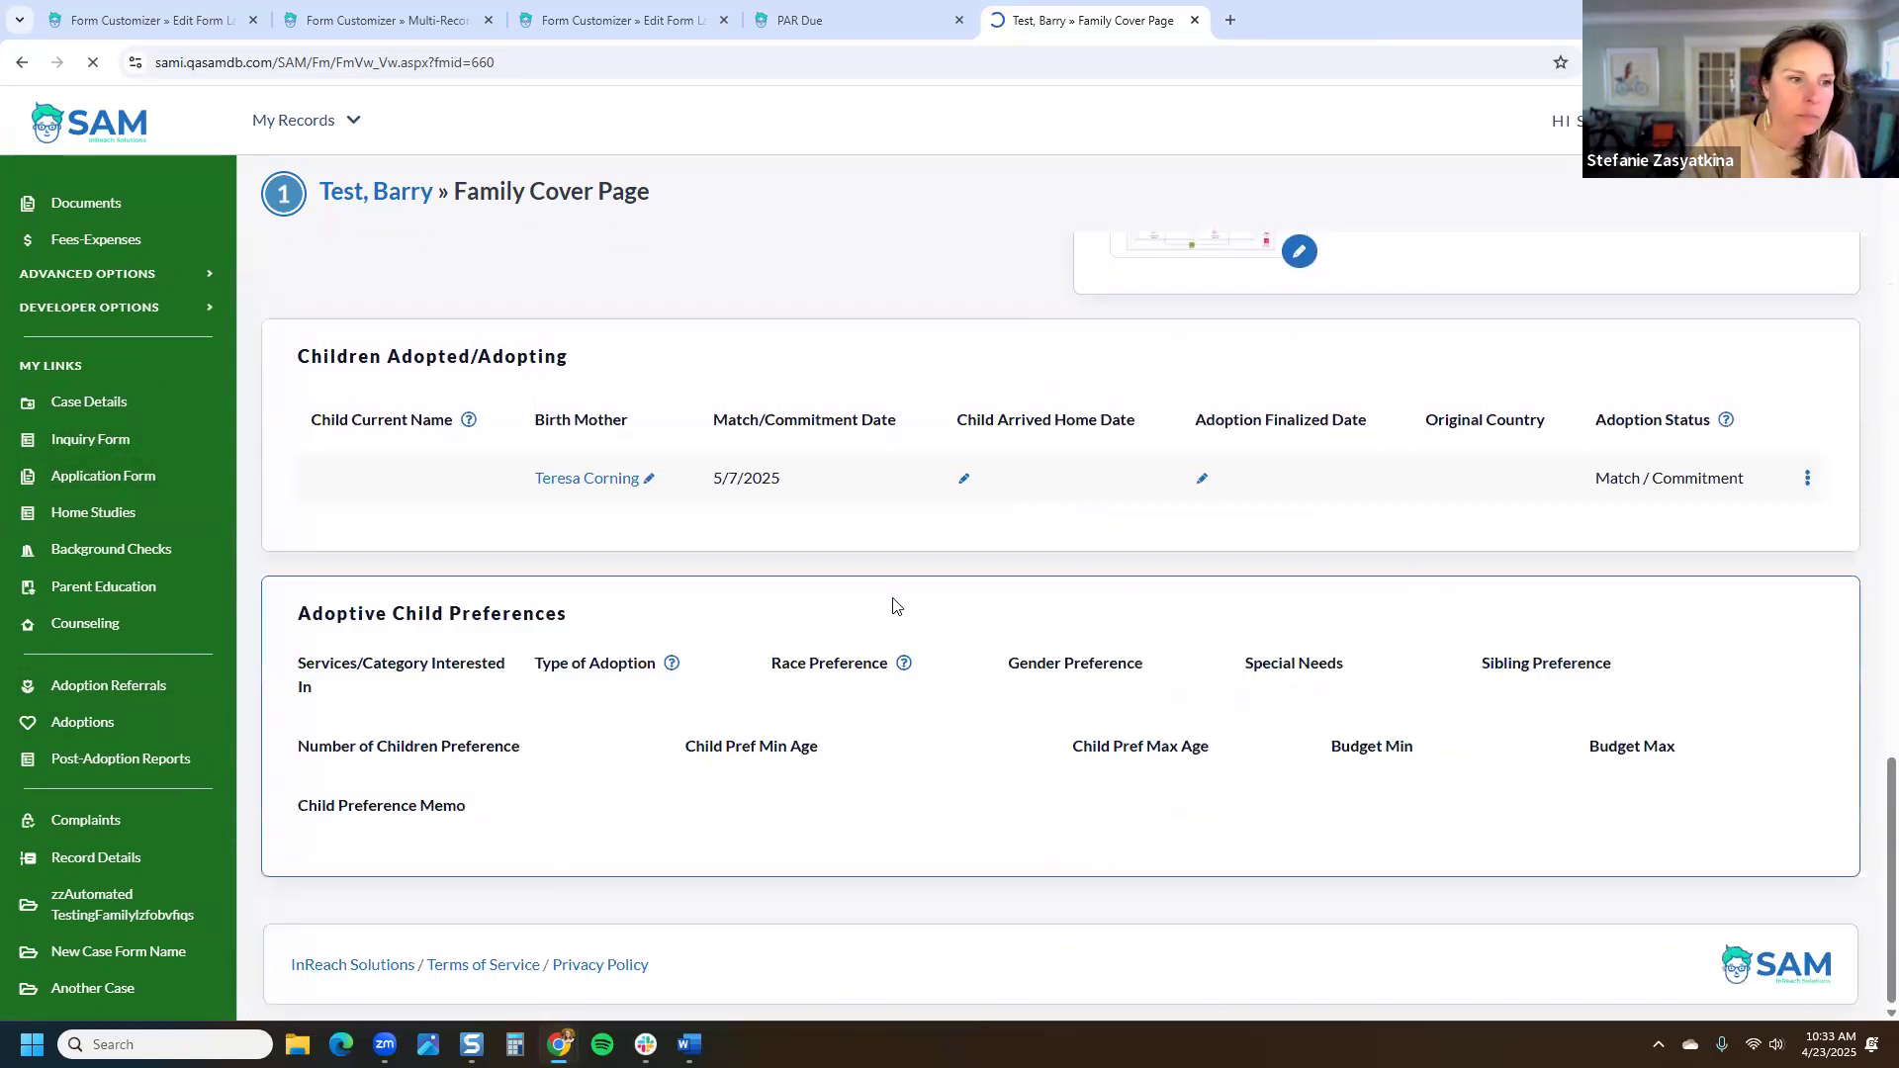
left_click(105, 728)
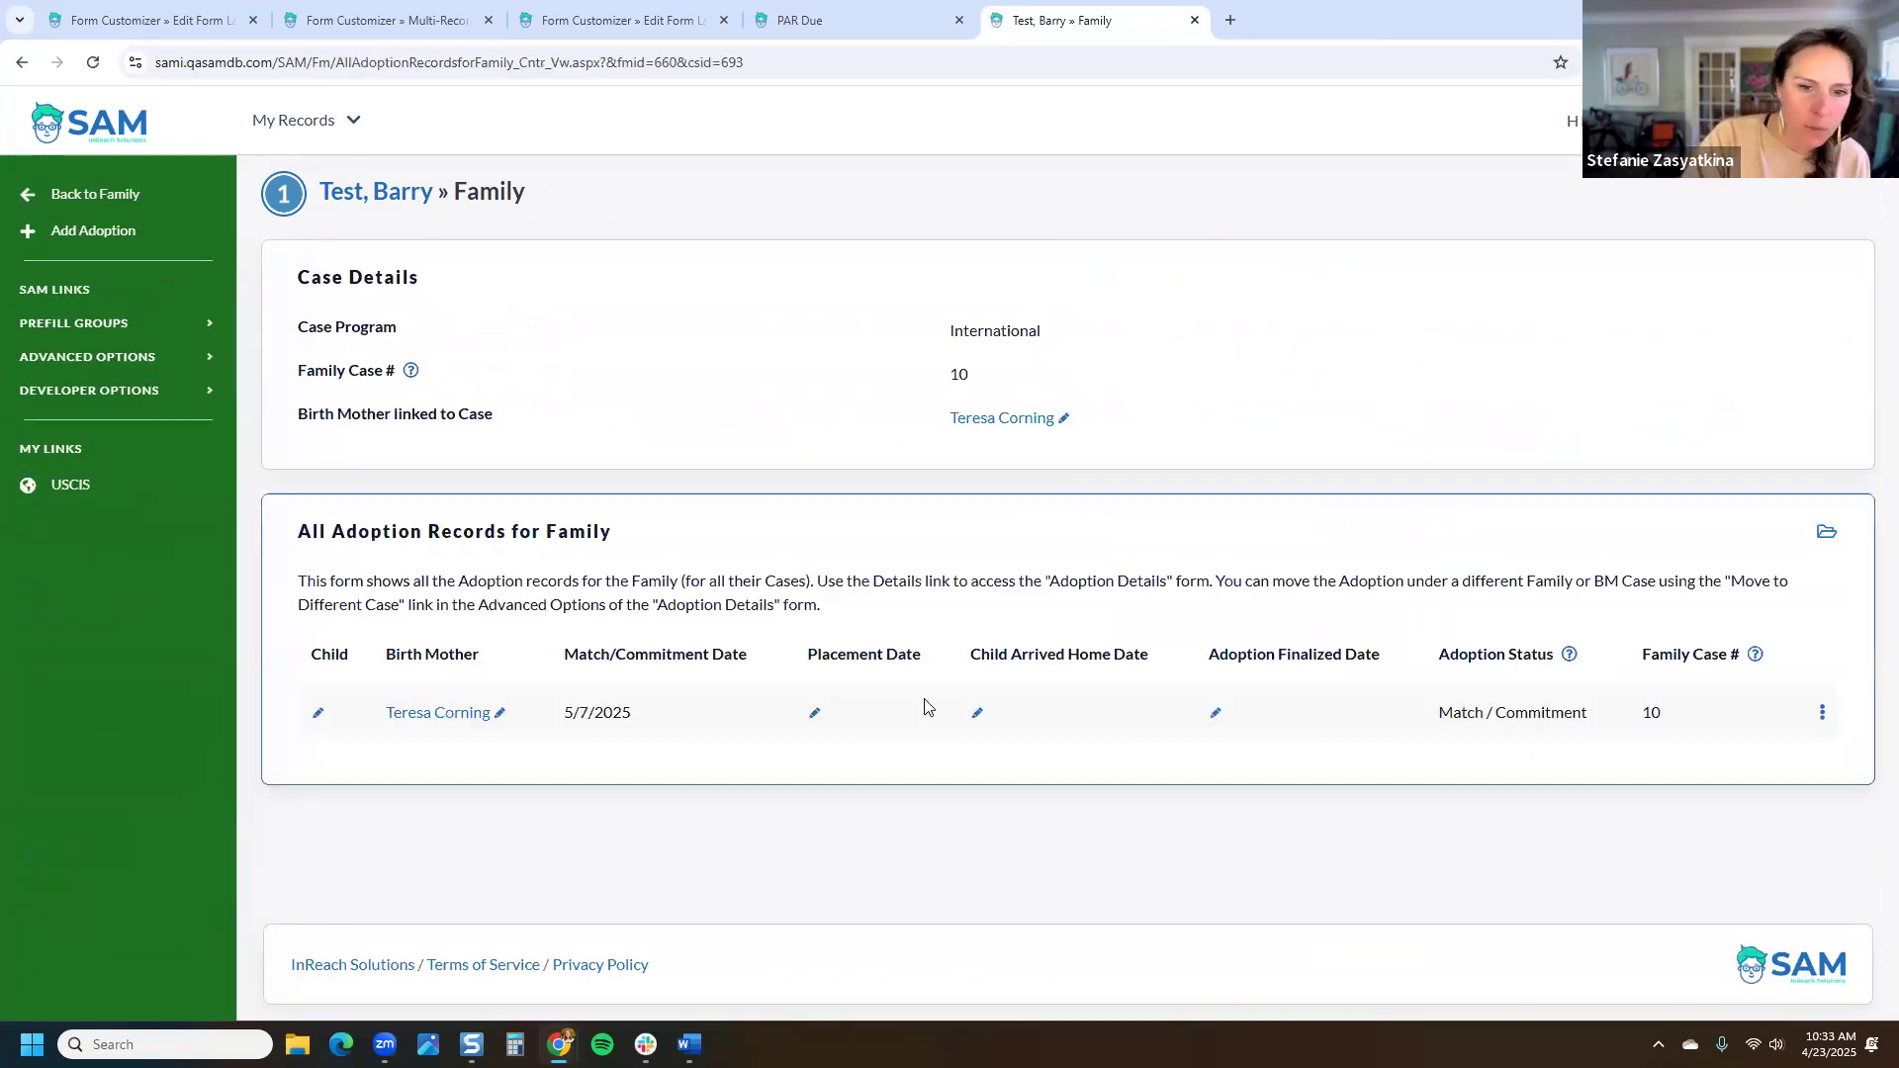
Step: Set the adoption's Child by searching 'corning' and saving the matching child
left_click(317, 713)
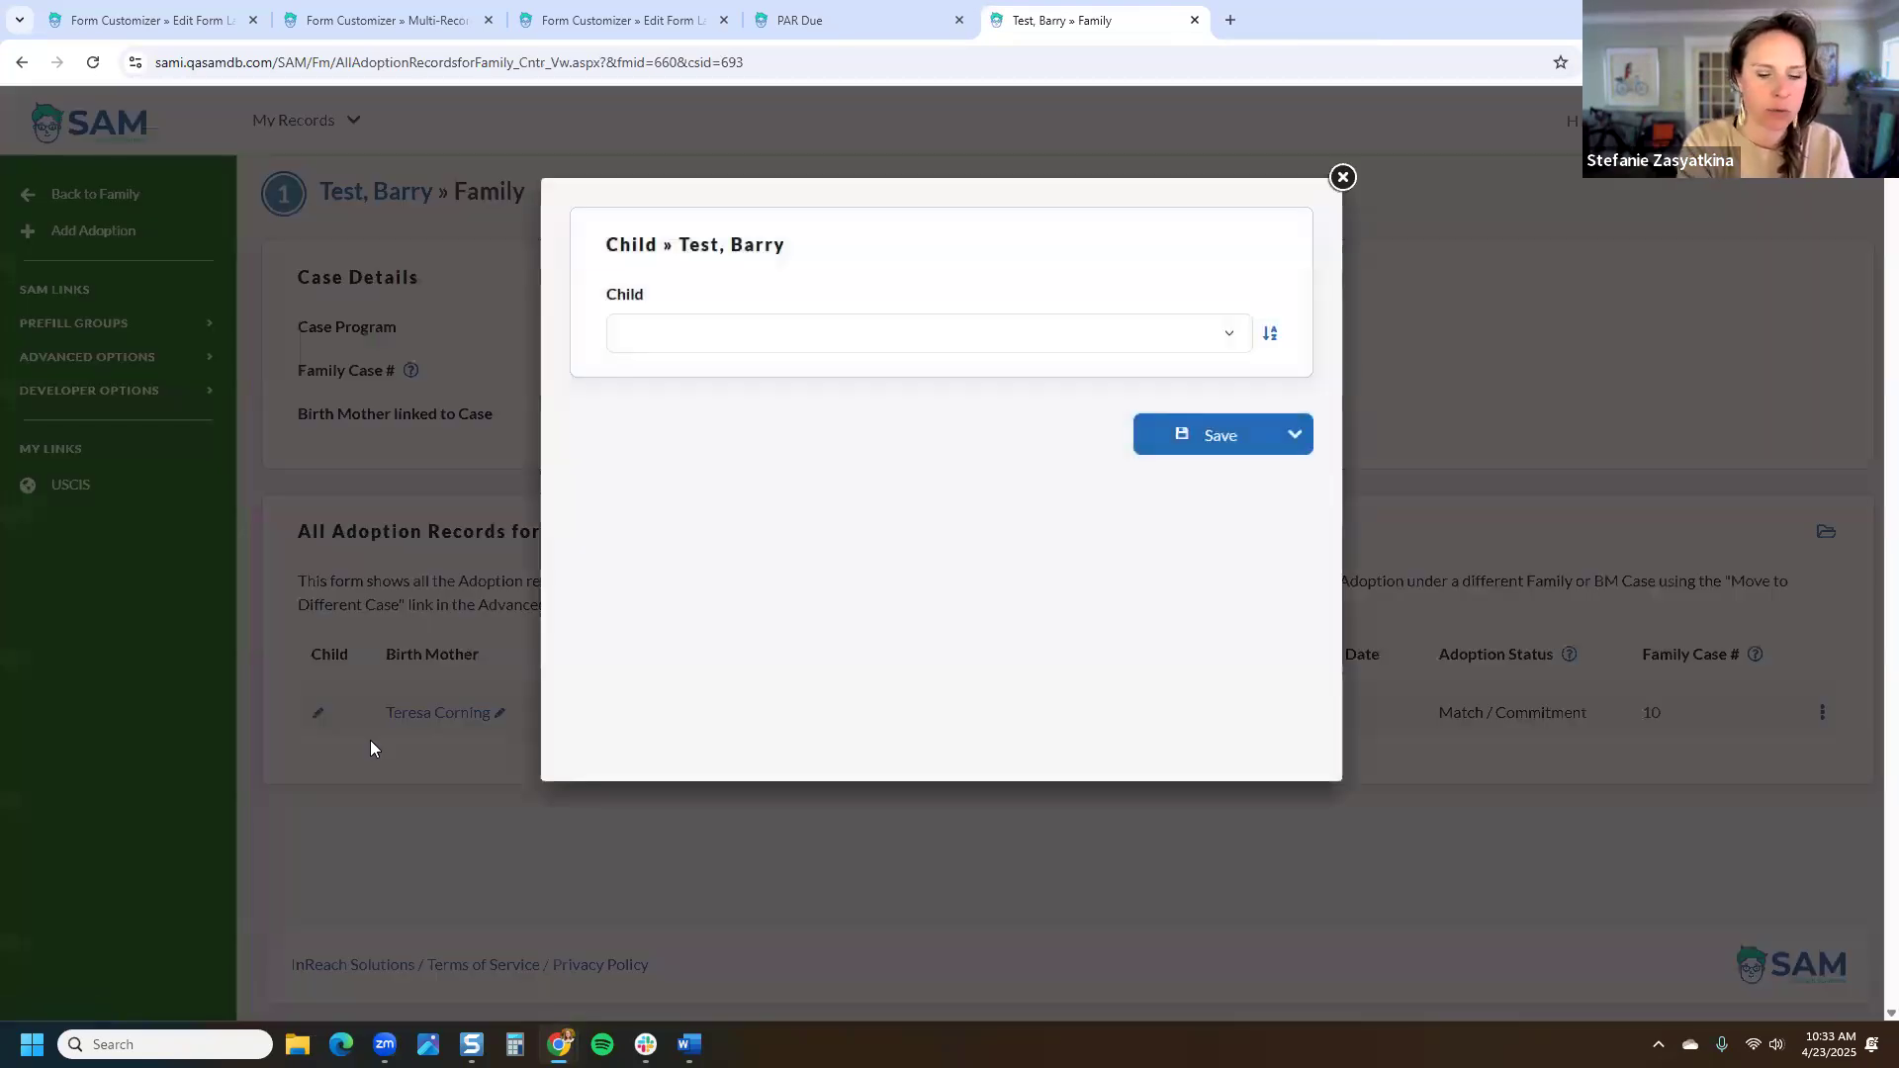
left_click(910, 327)
type("cornin")
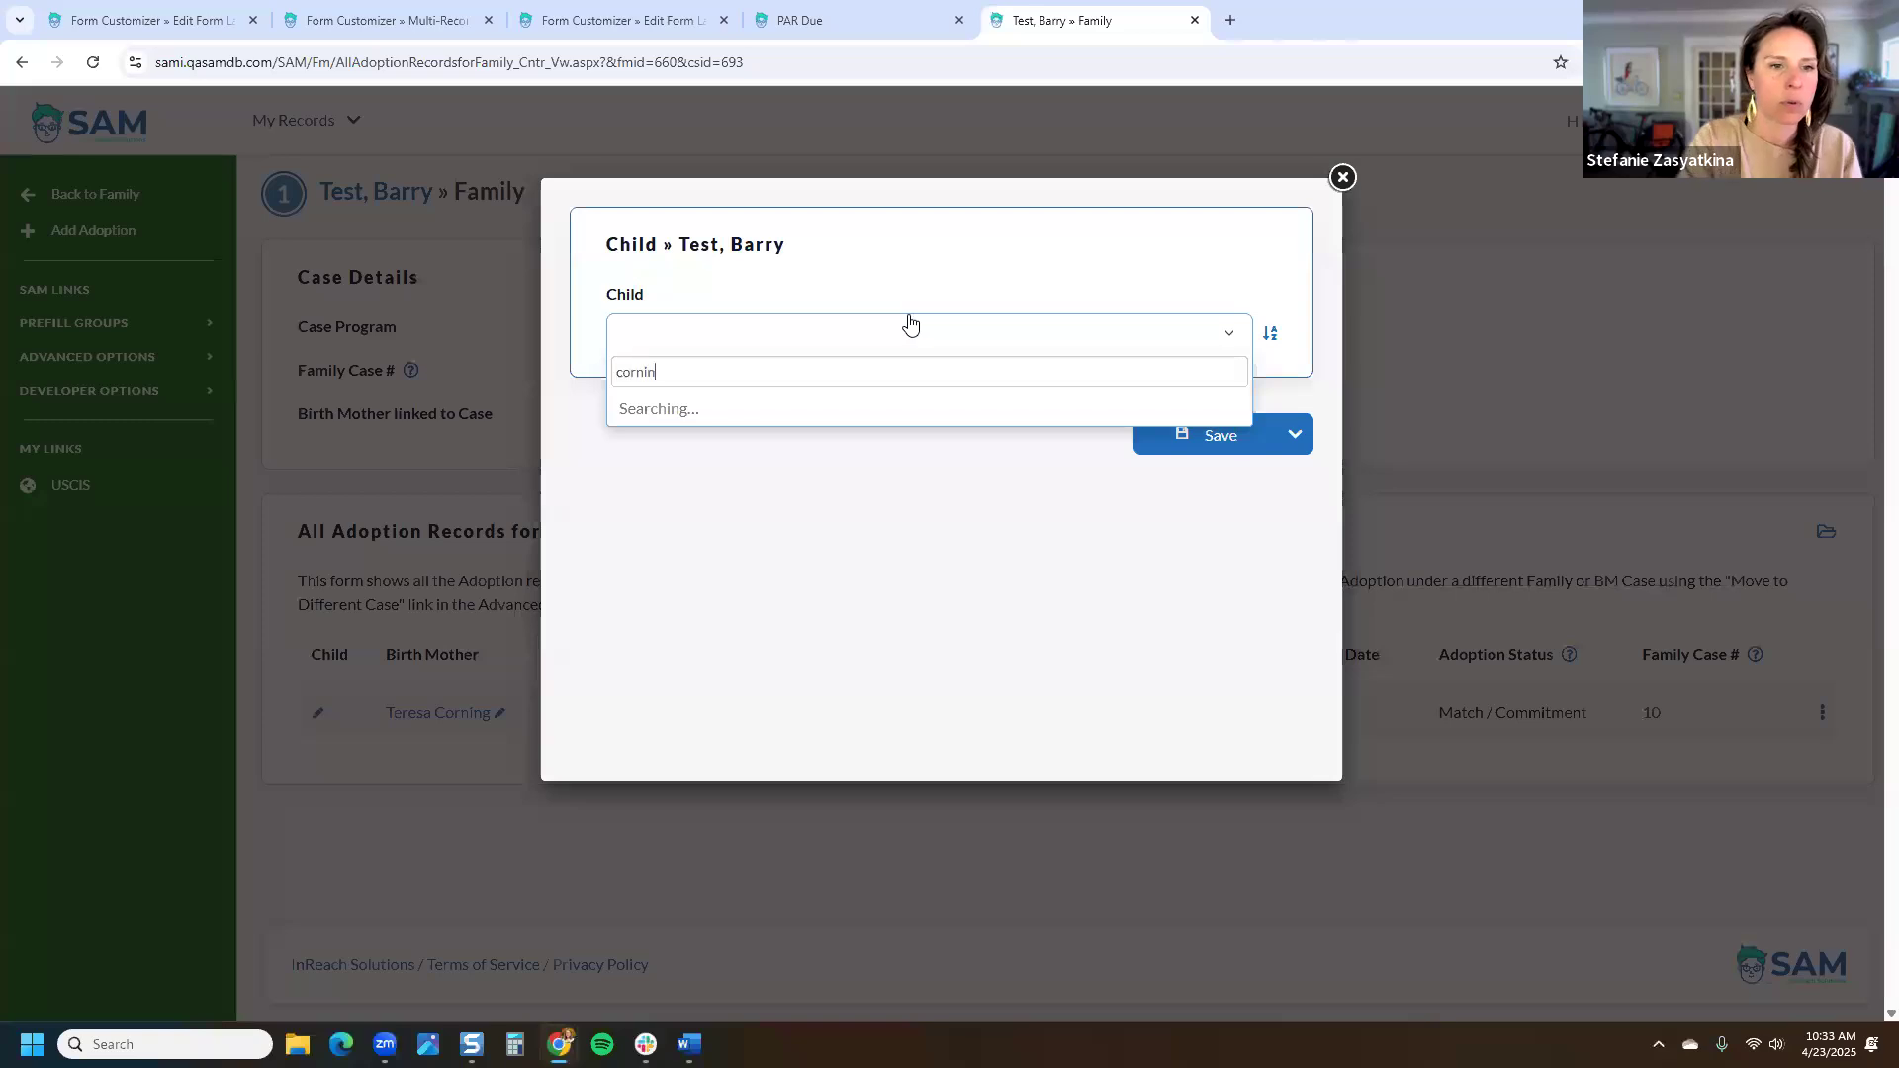
type("g")
left_click(829, 410)
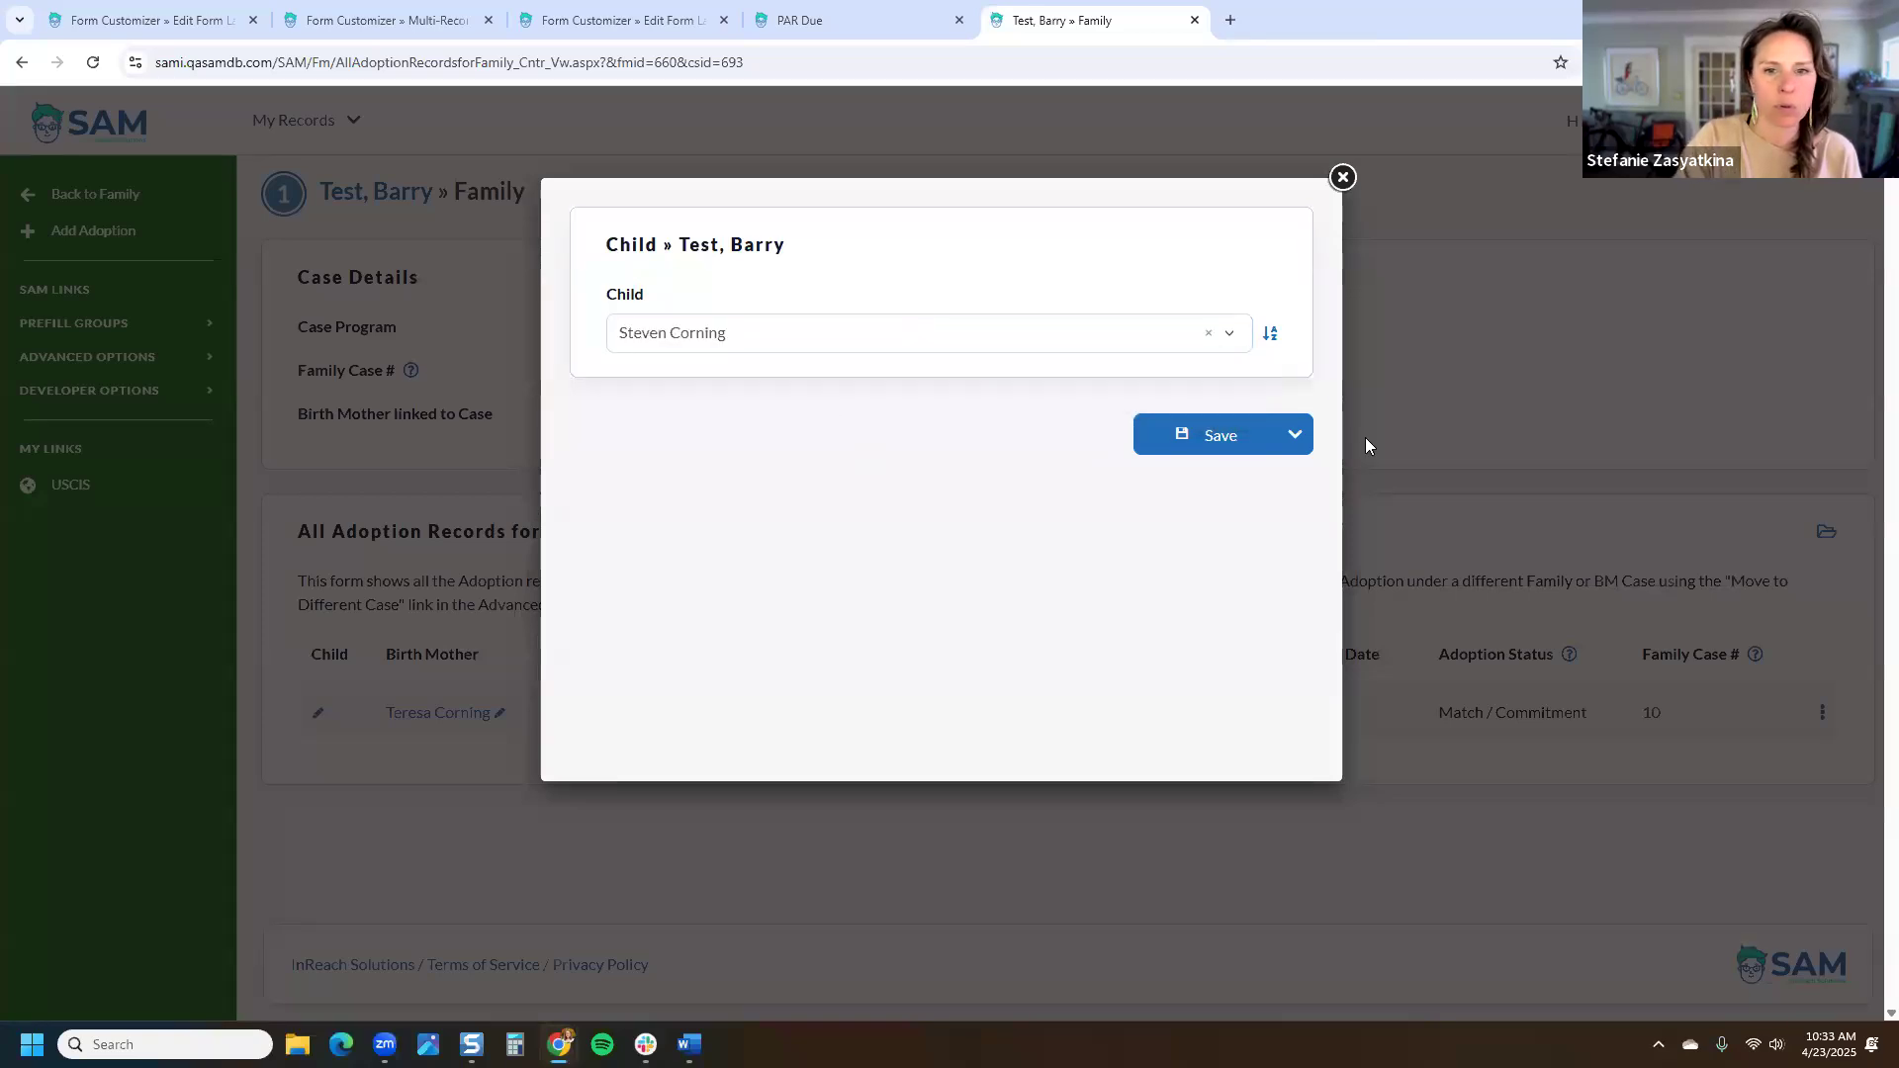
left_click(1162, 453)
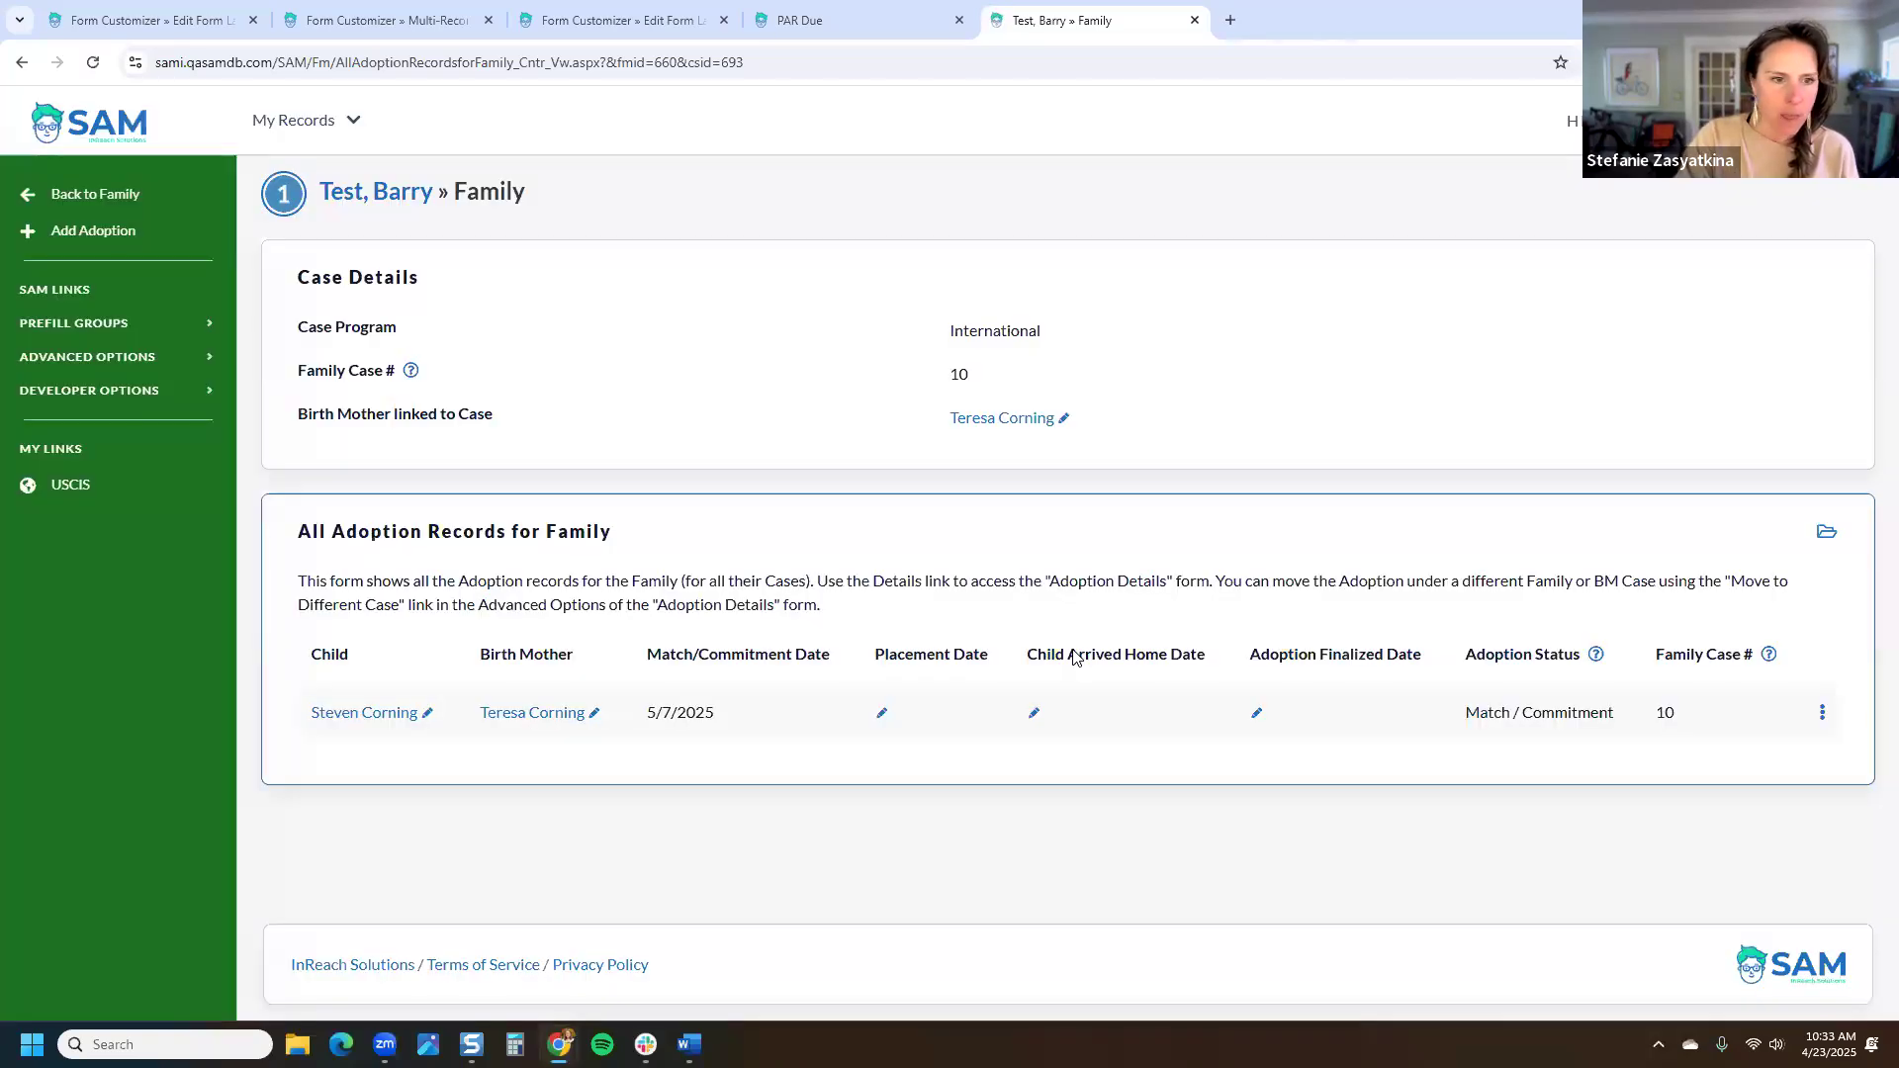
Step: Go back to the family and open its Post-Adoption Reports overview to add a report
left_click(96, 196)
scroll(116, 669, "down", 5)
left_click(116, 669)
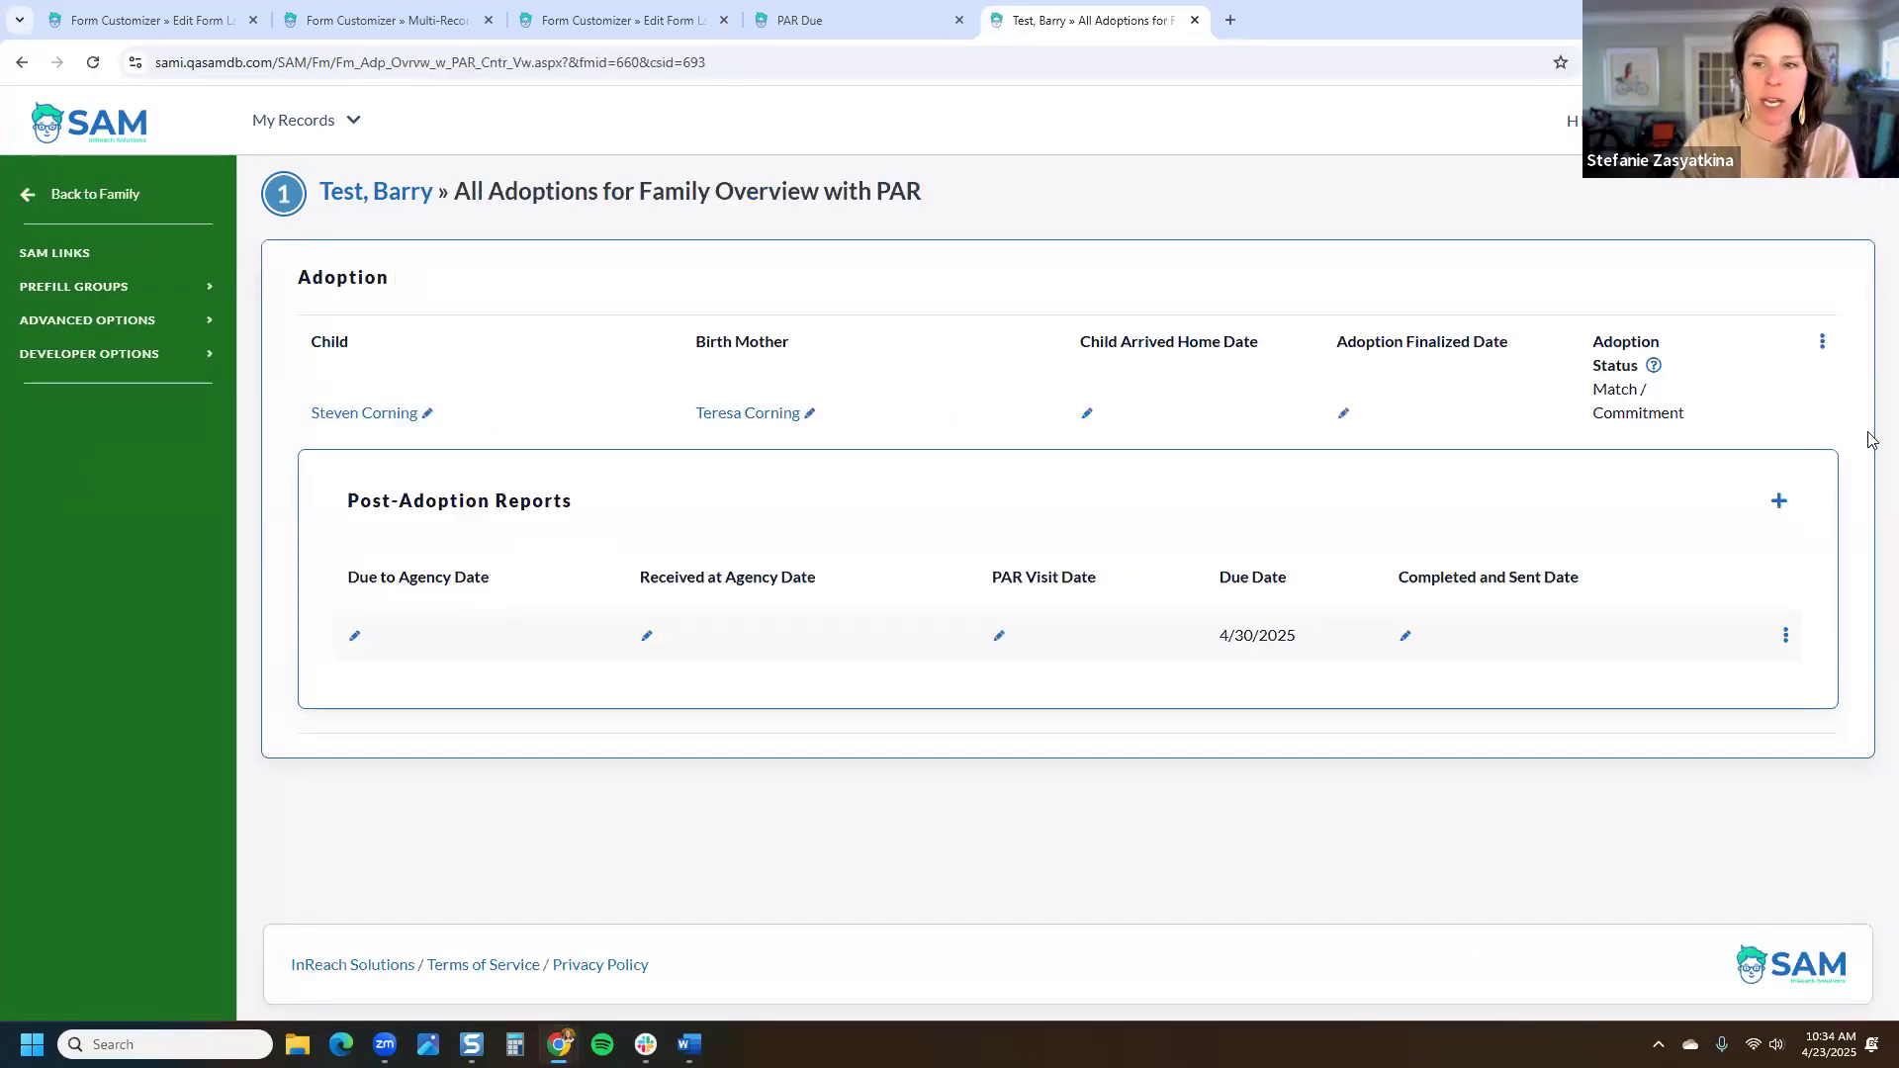
left_click(1778, 501)
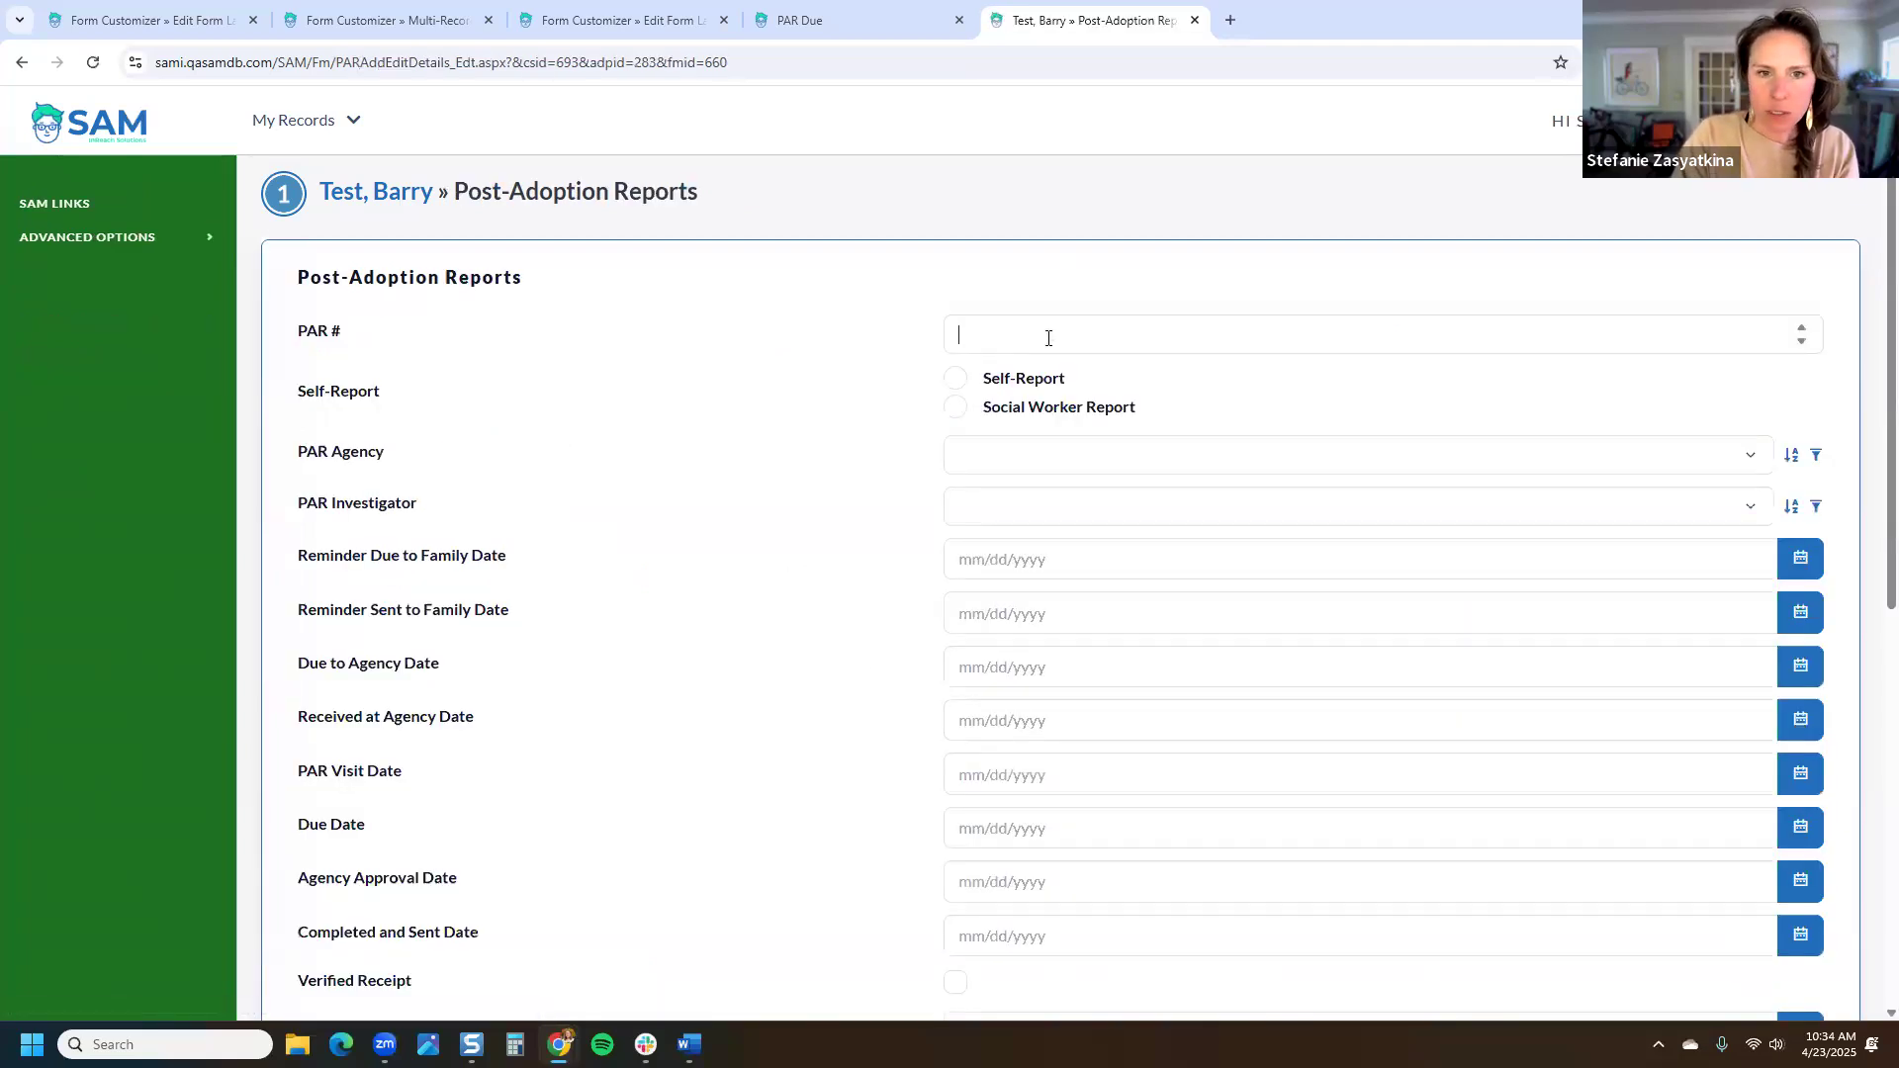
Step: Save PAR # 2 as a Self-Report with Due Date 6/1/2025
left_click(1032, 386)
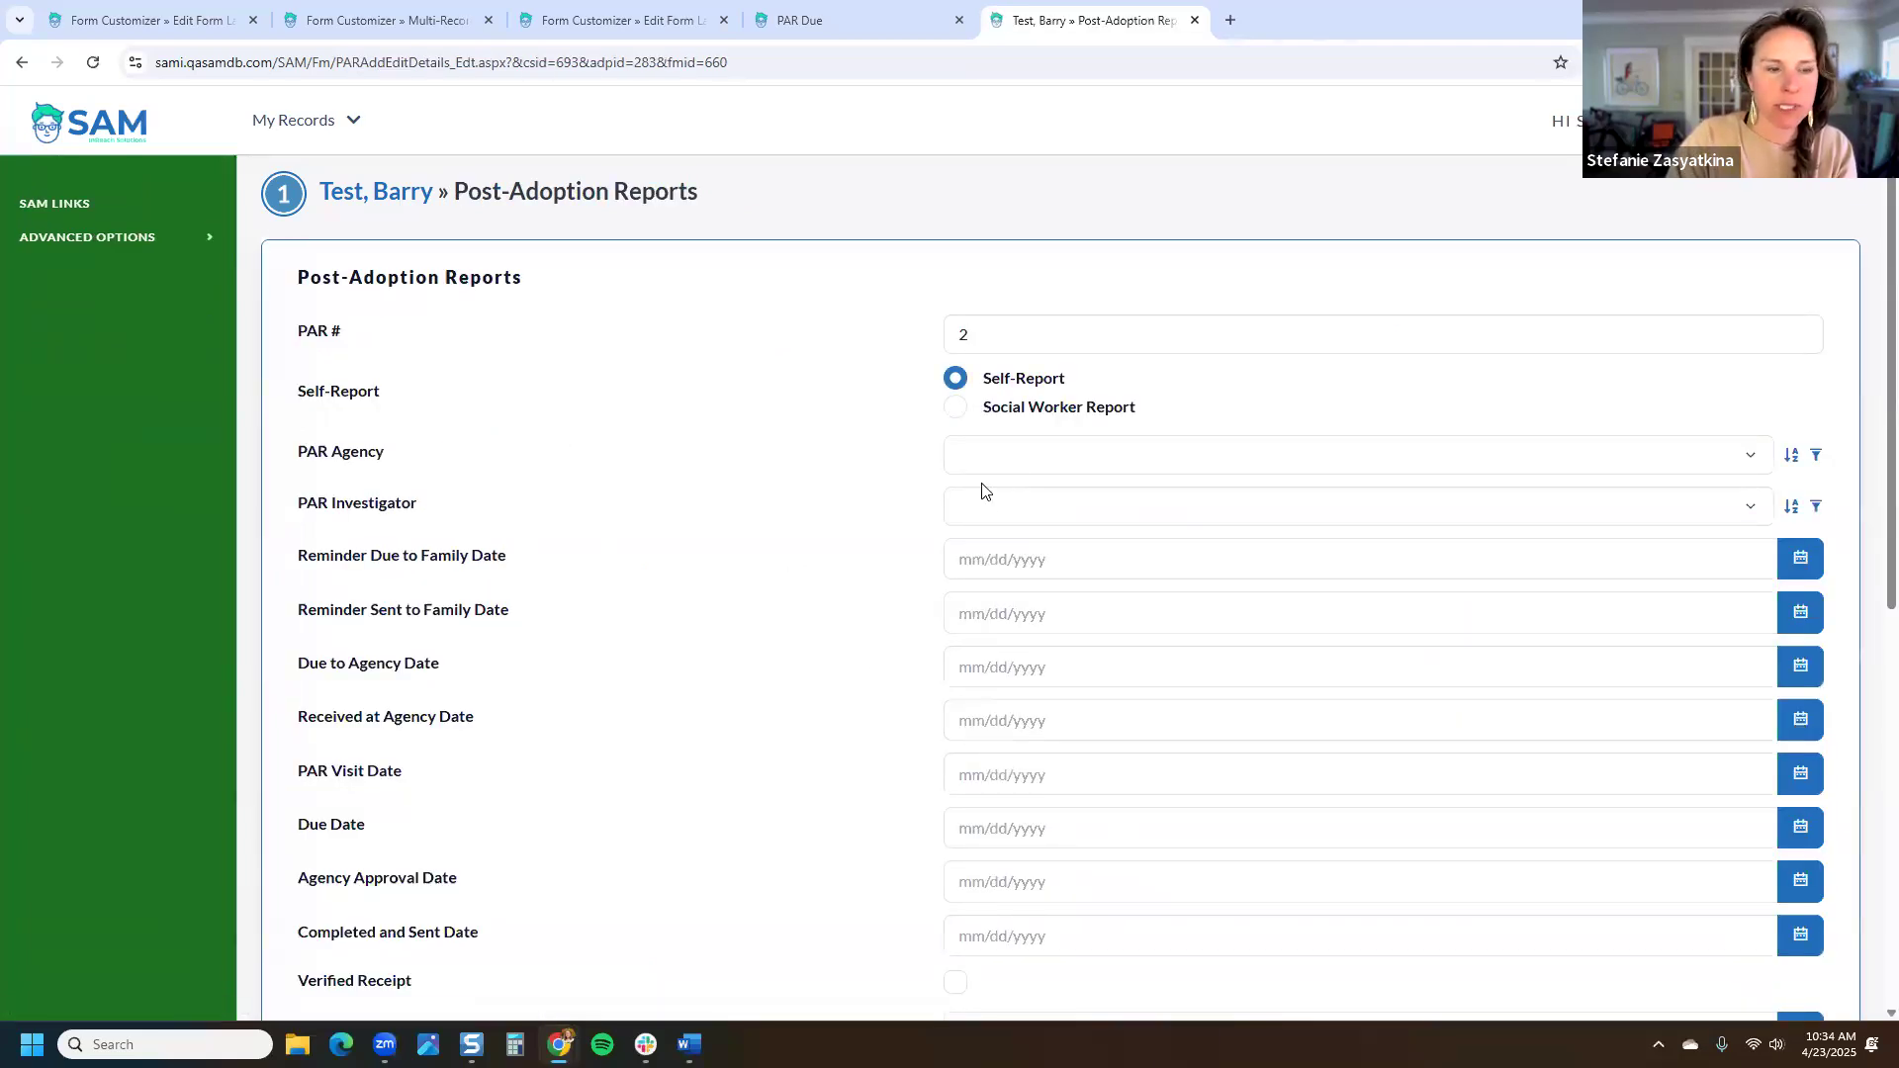
scroll(1004, 495, "down", 2)
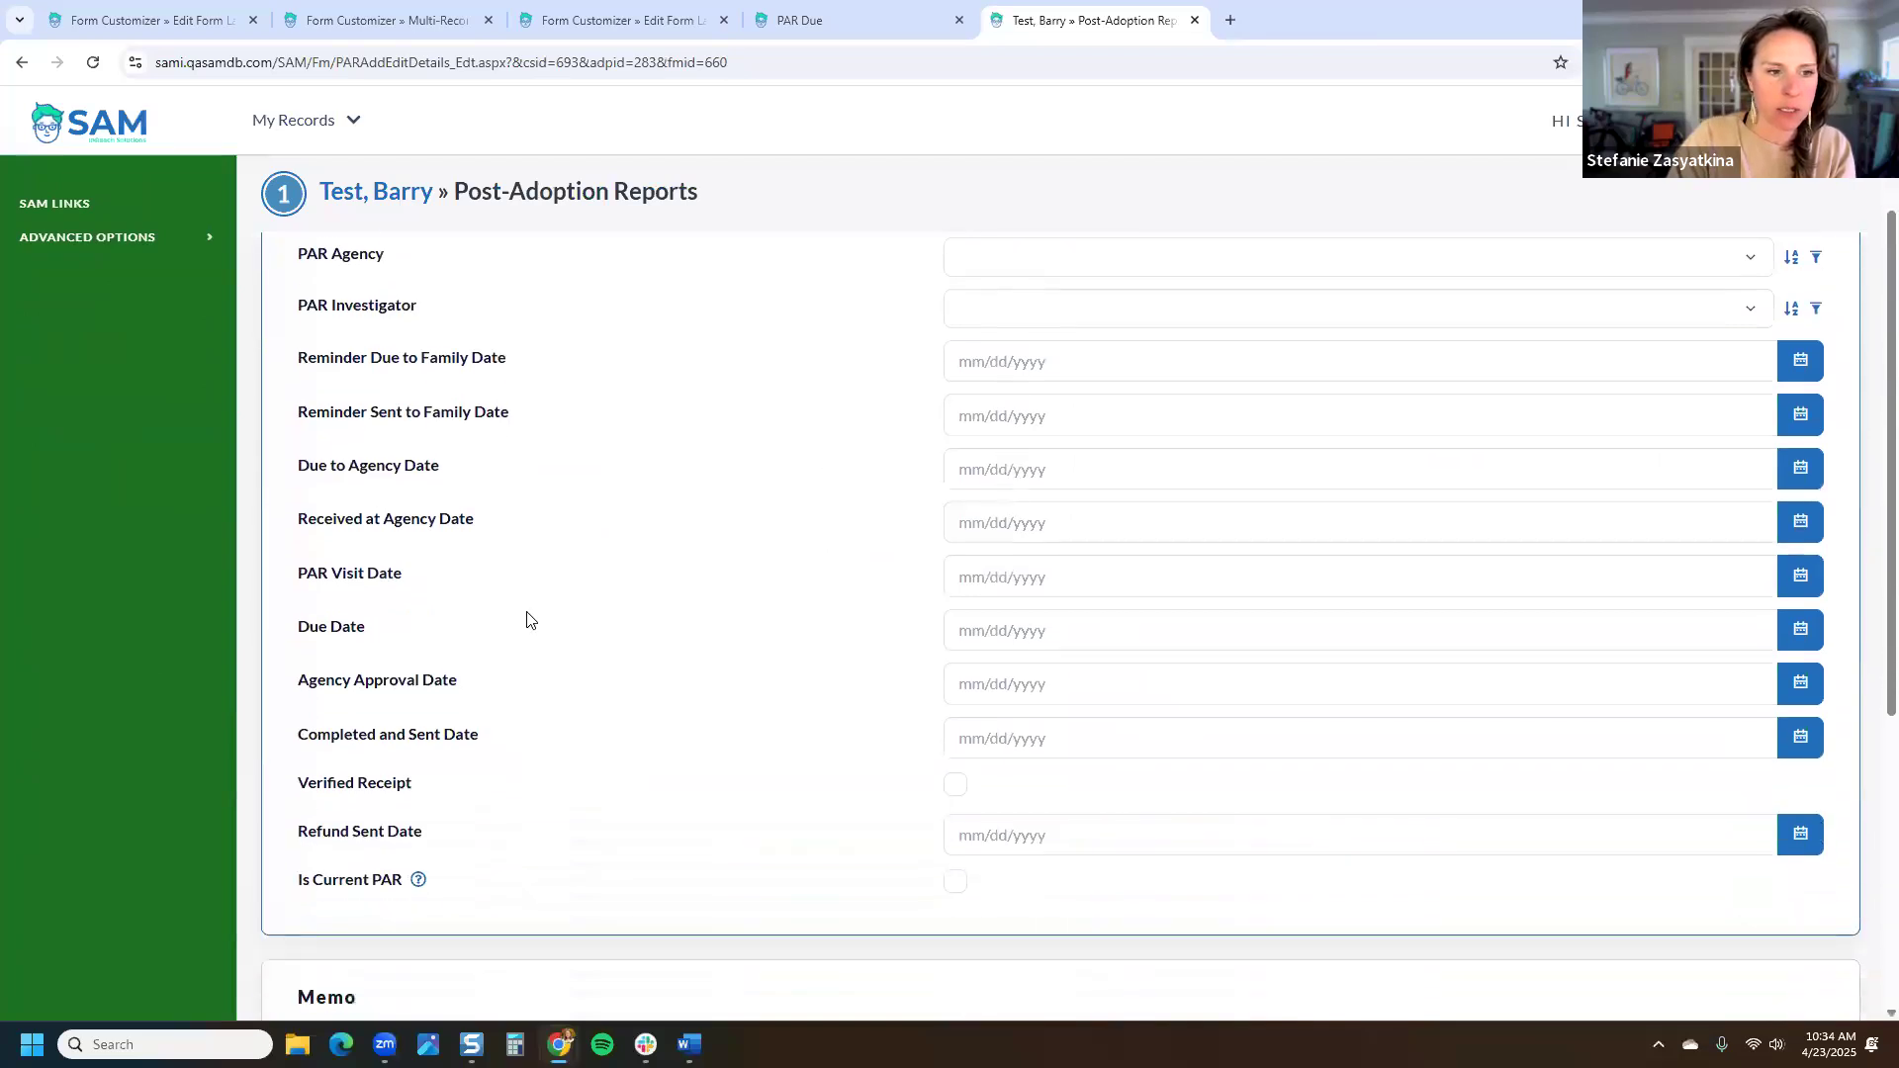
left_click(1359, 648)
type("6/1/2025")
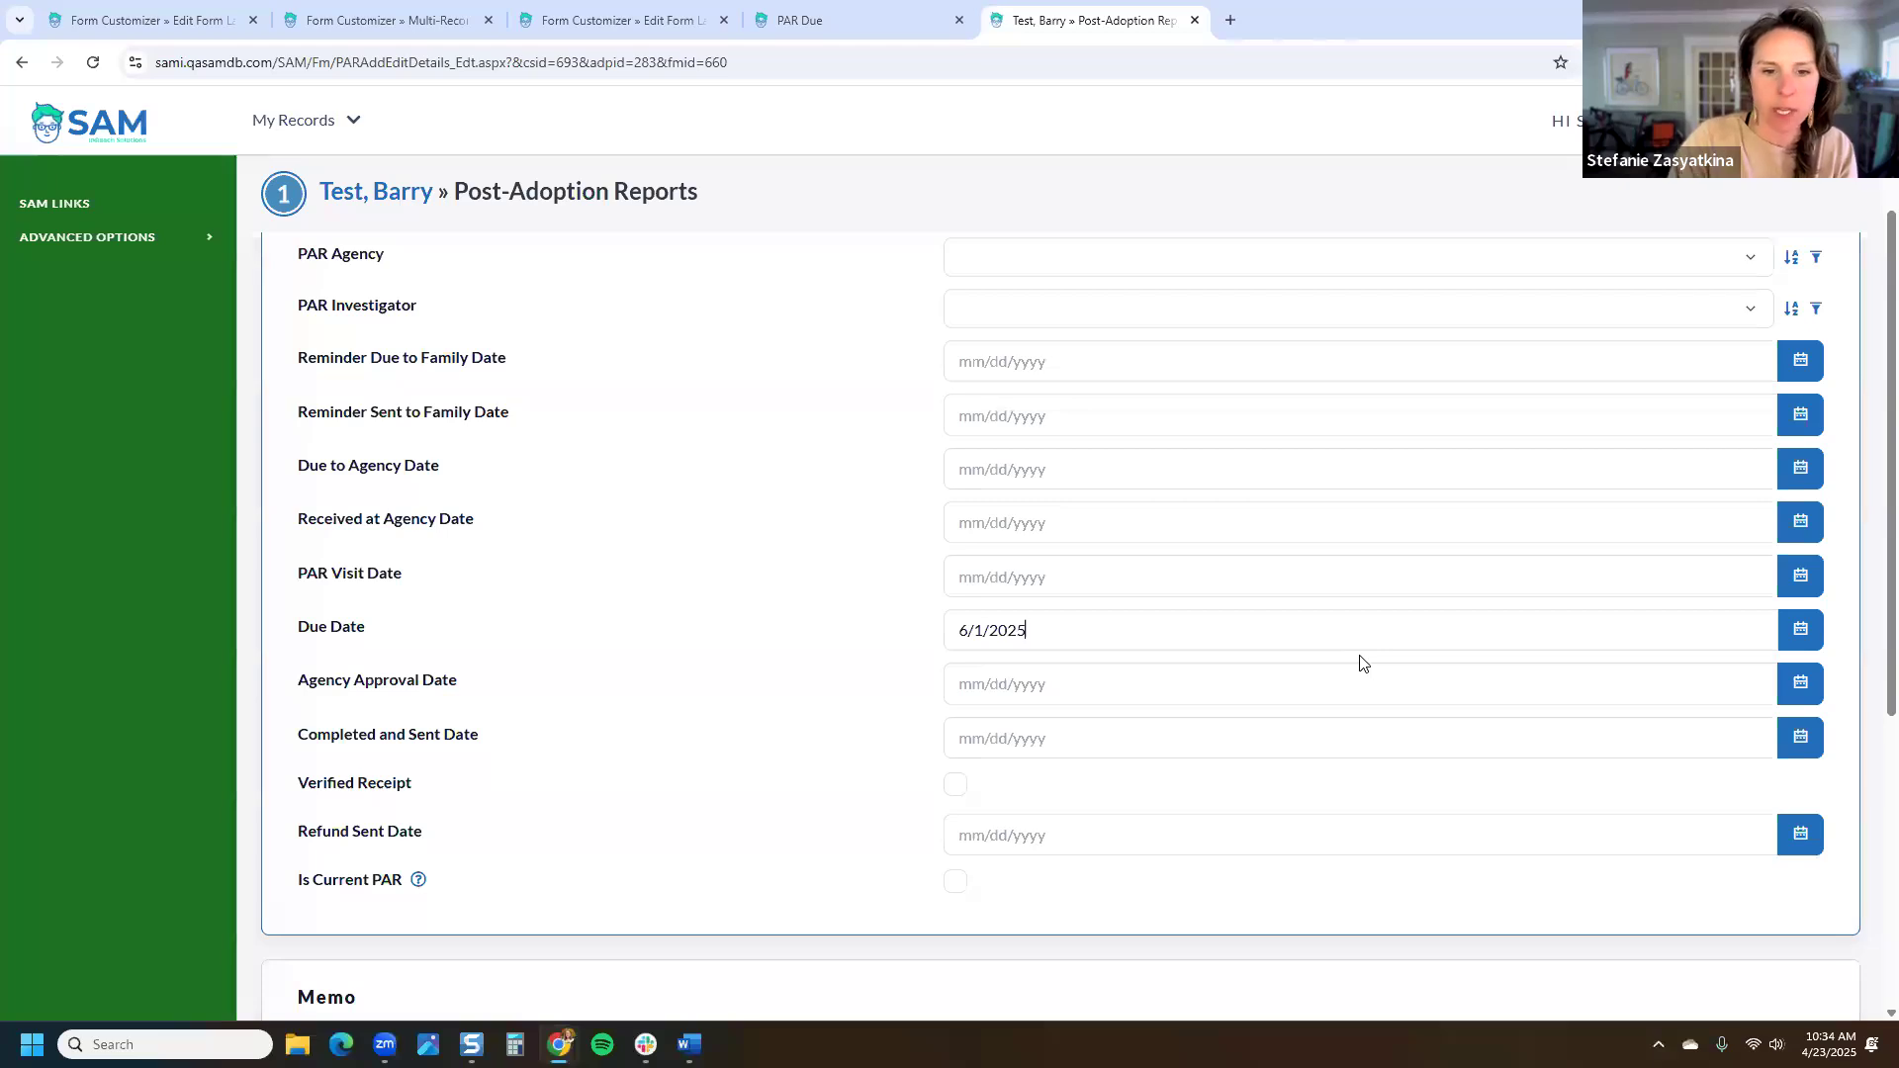
scroll(1593, 738, "down", 5)
left_click(1810, 905)
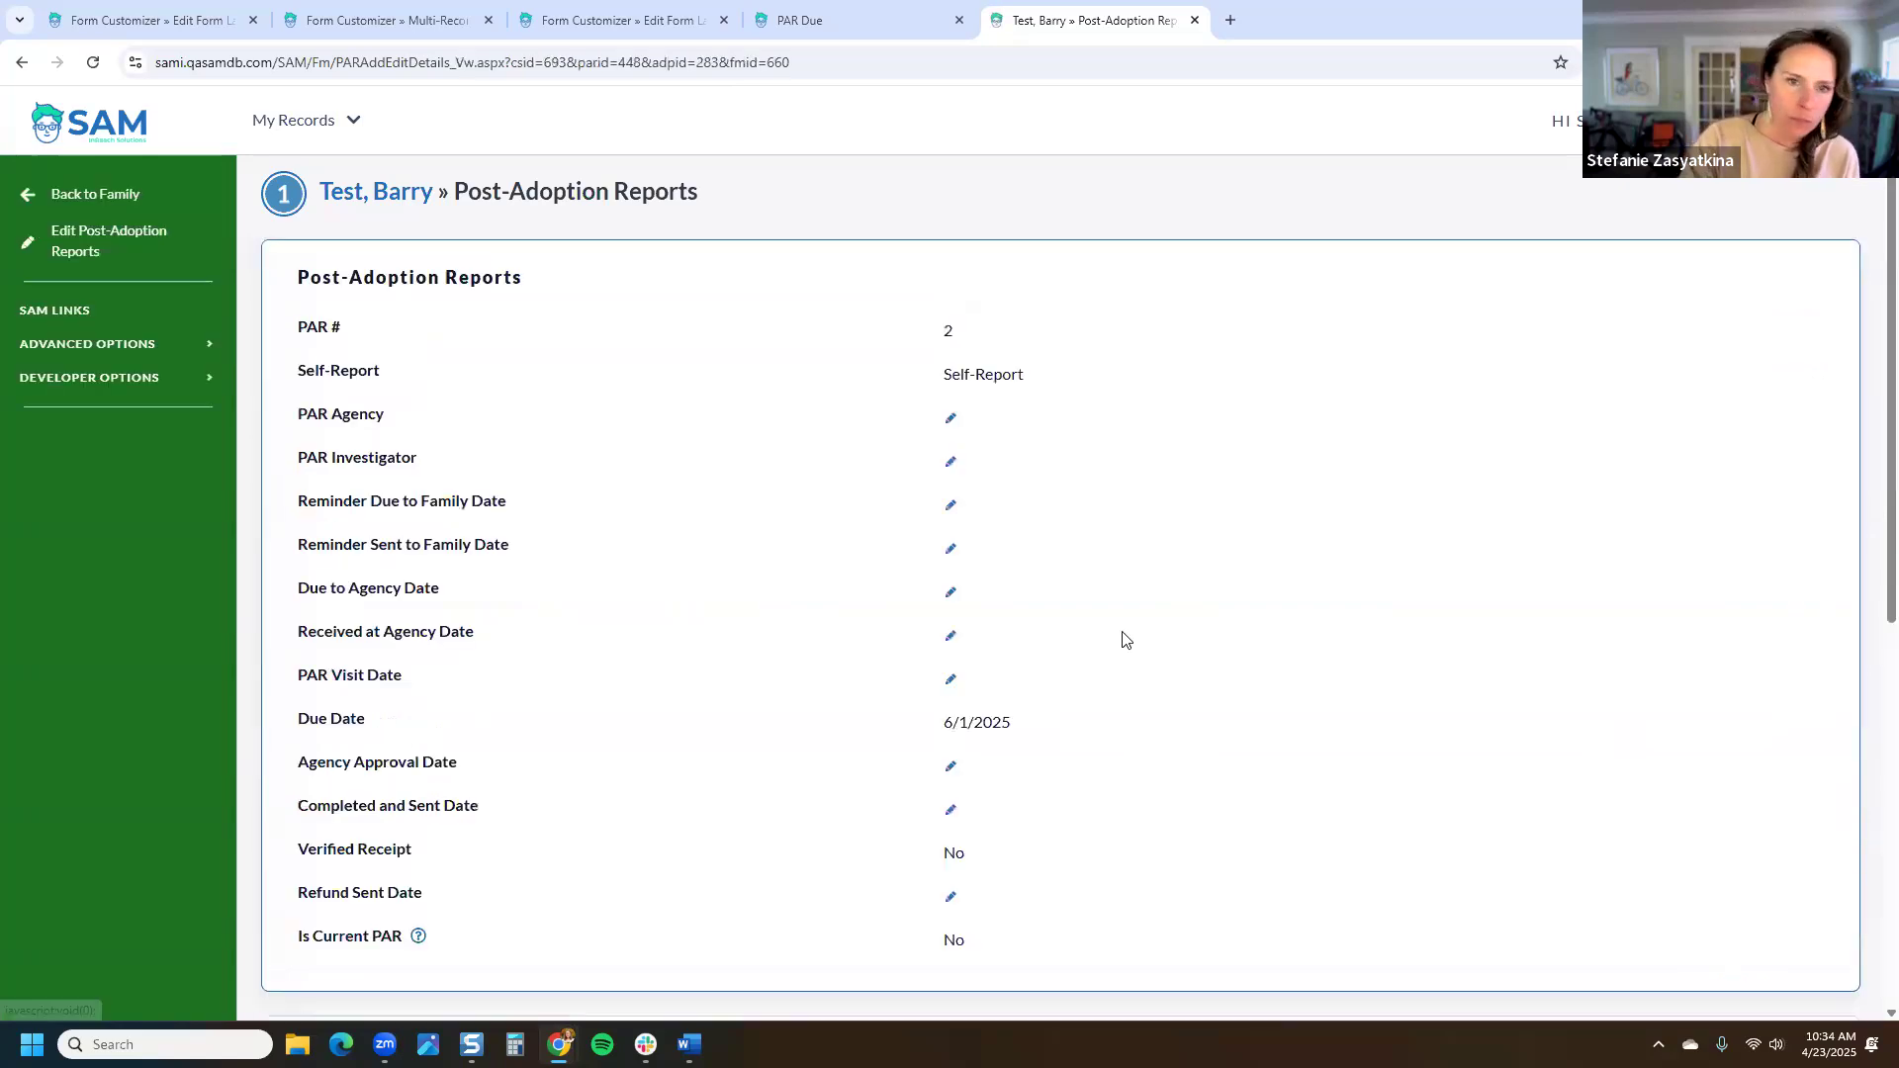
left_click(151, 345)
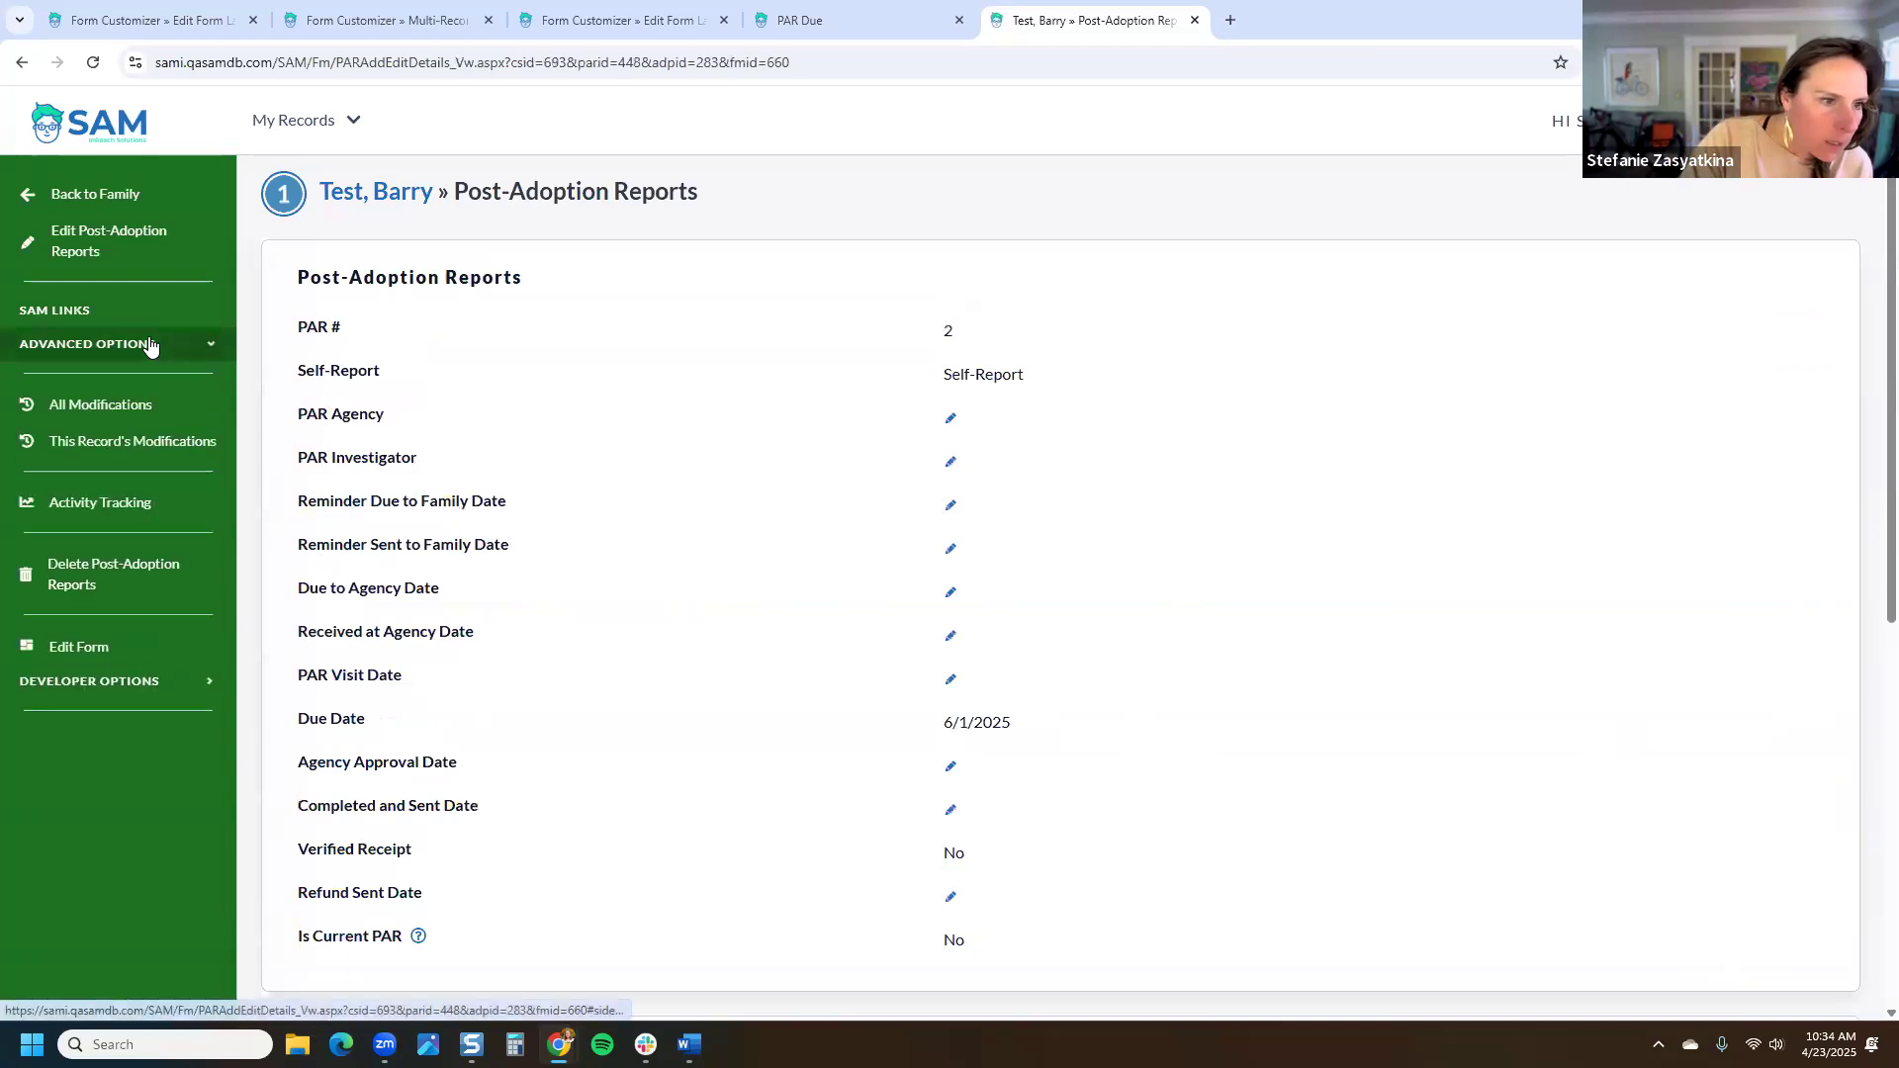
left_click(138, 200)
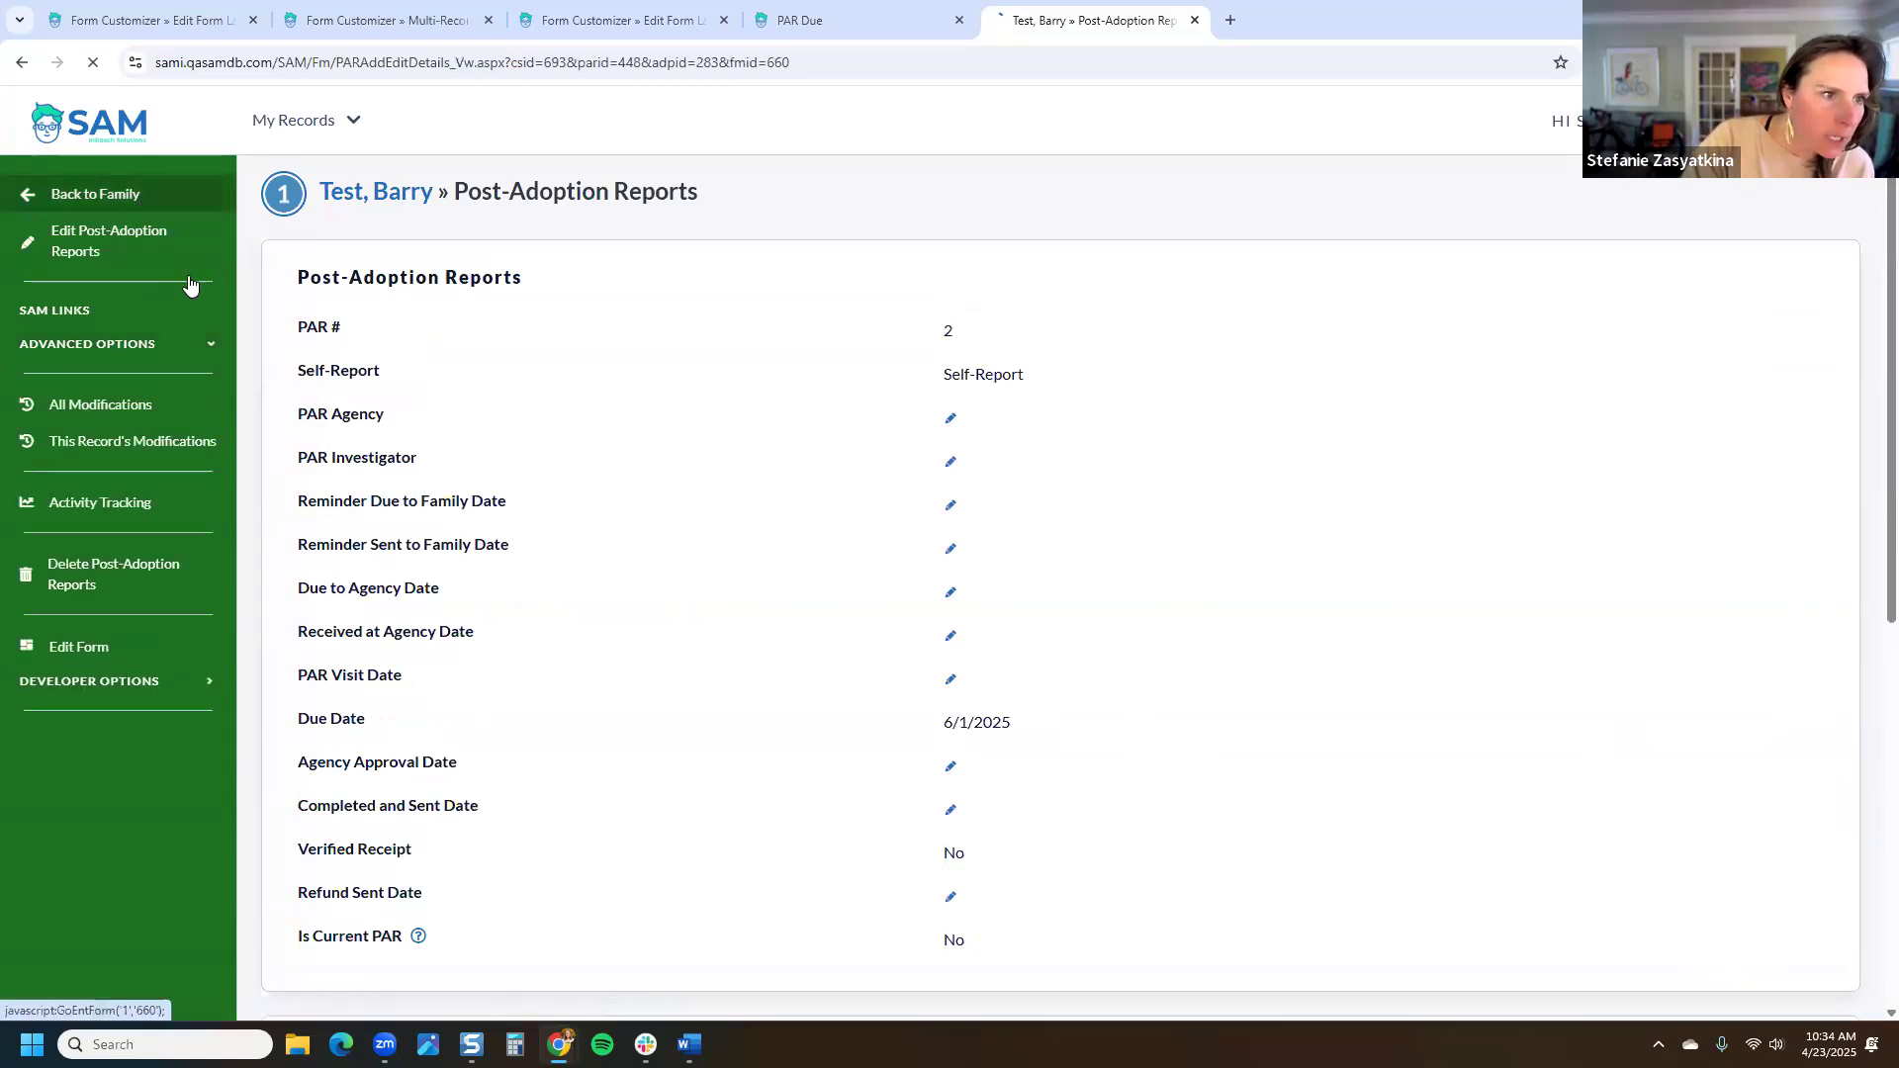
Step: Open the multi-record PAR Due email template for the test family
left_click(82, 326)
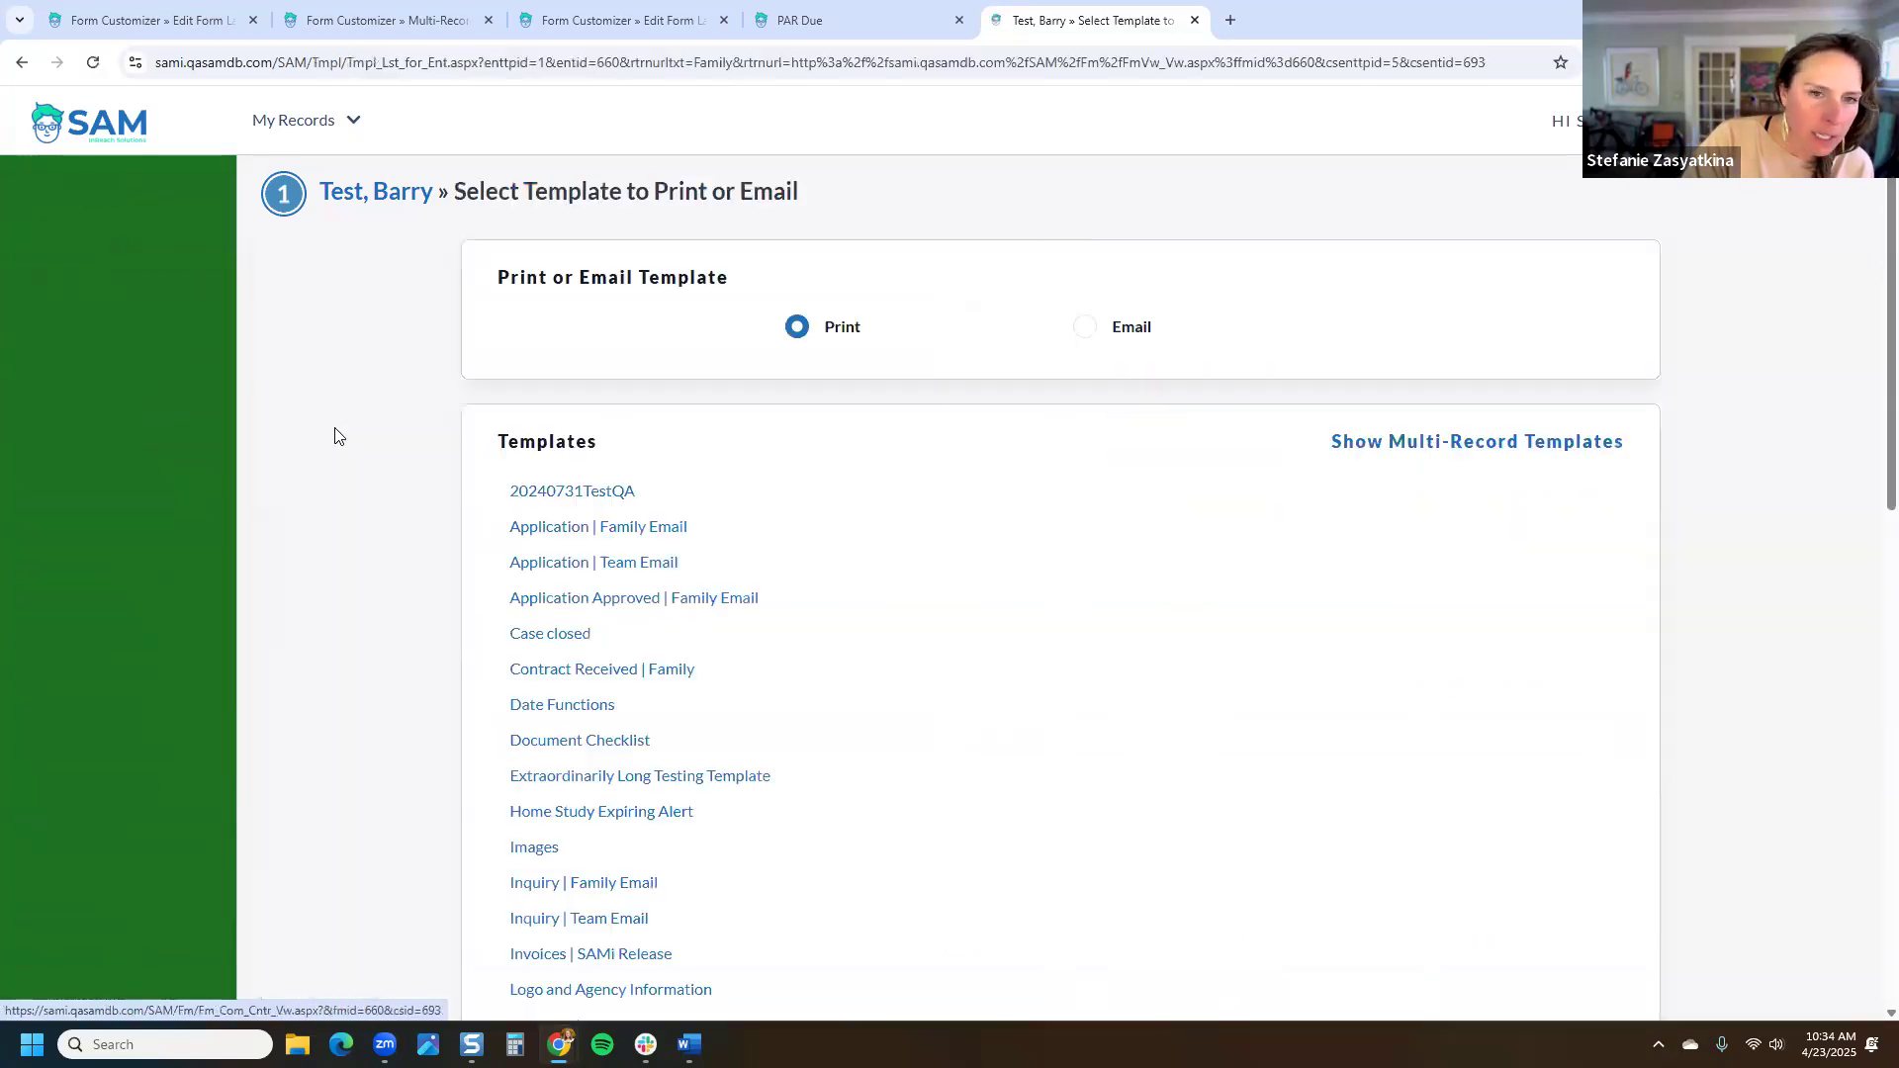
left_click(1088, 326)
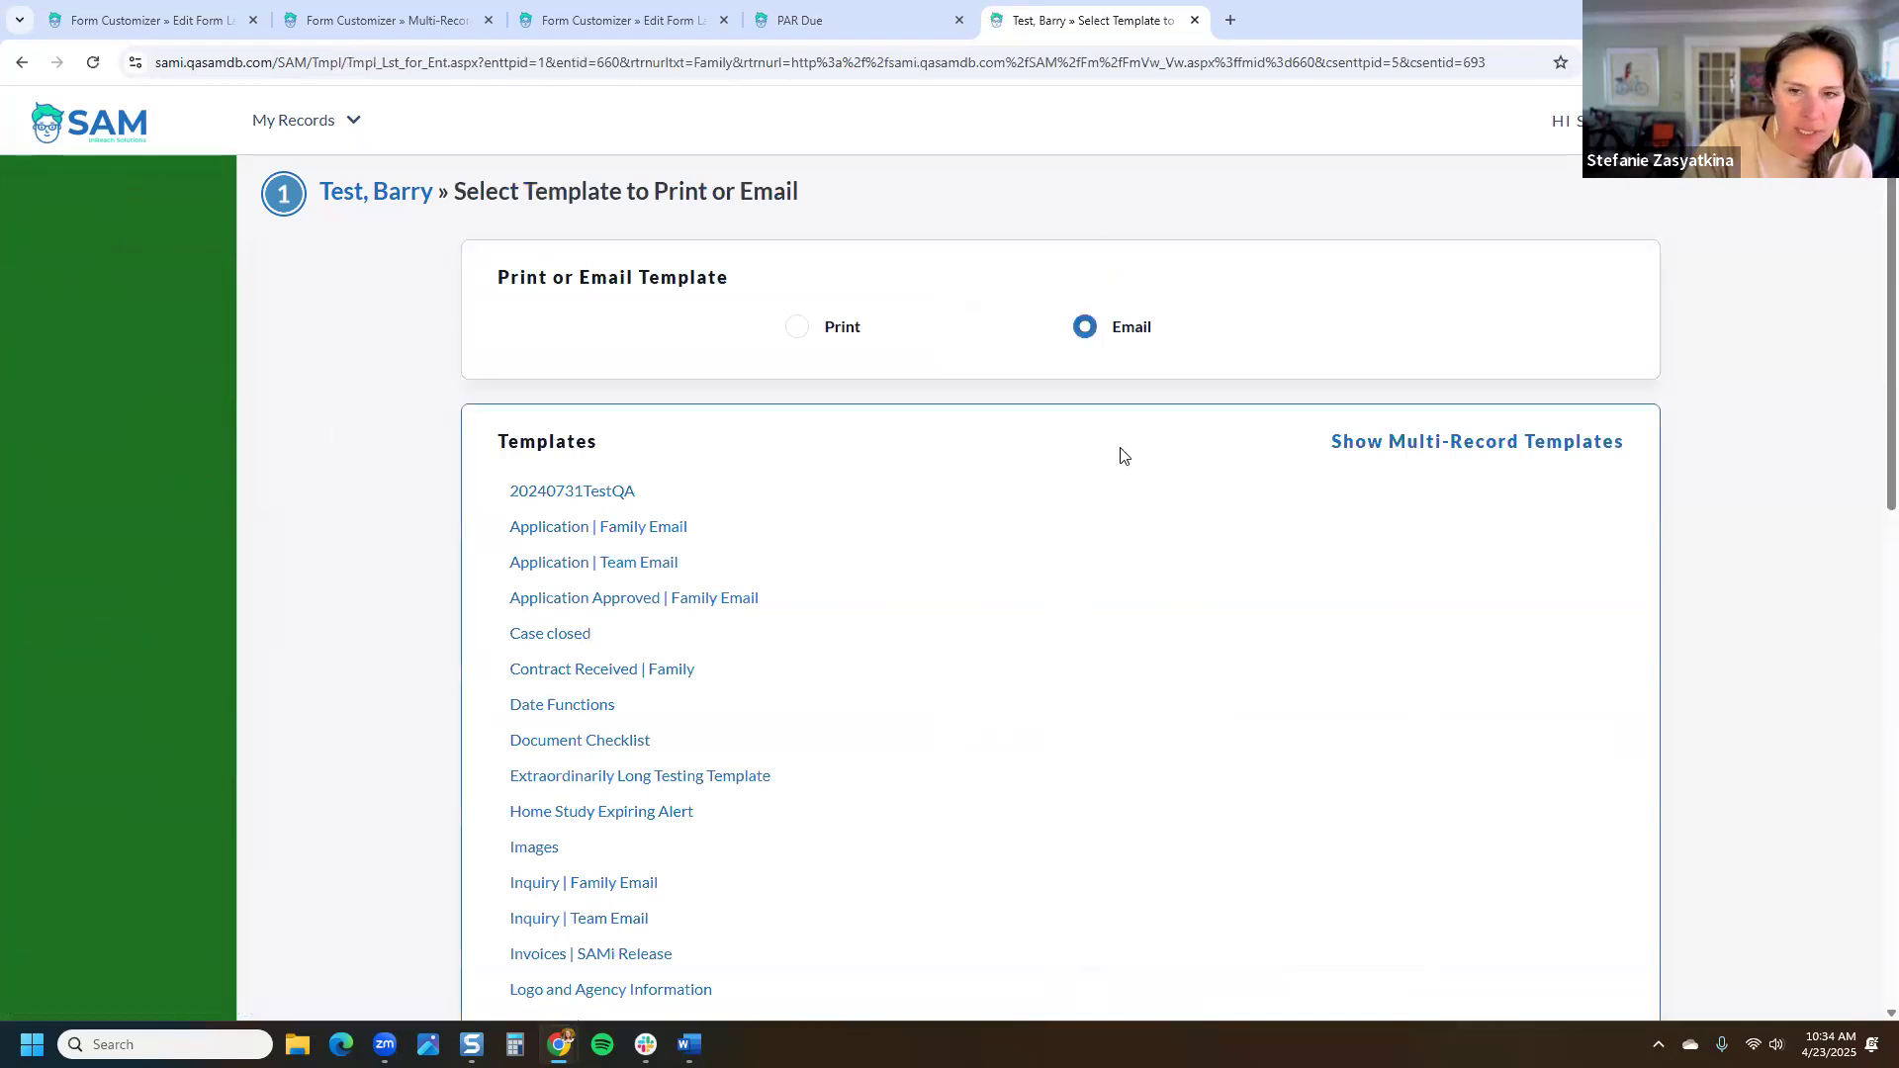
left_click(1354, 447)
scroll(1354, 450, "down", 3)
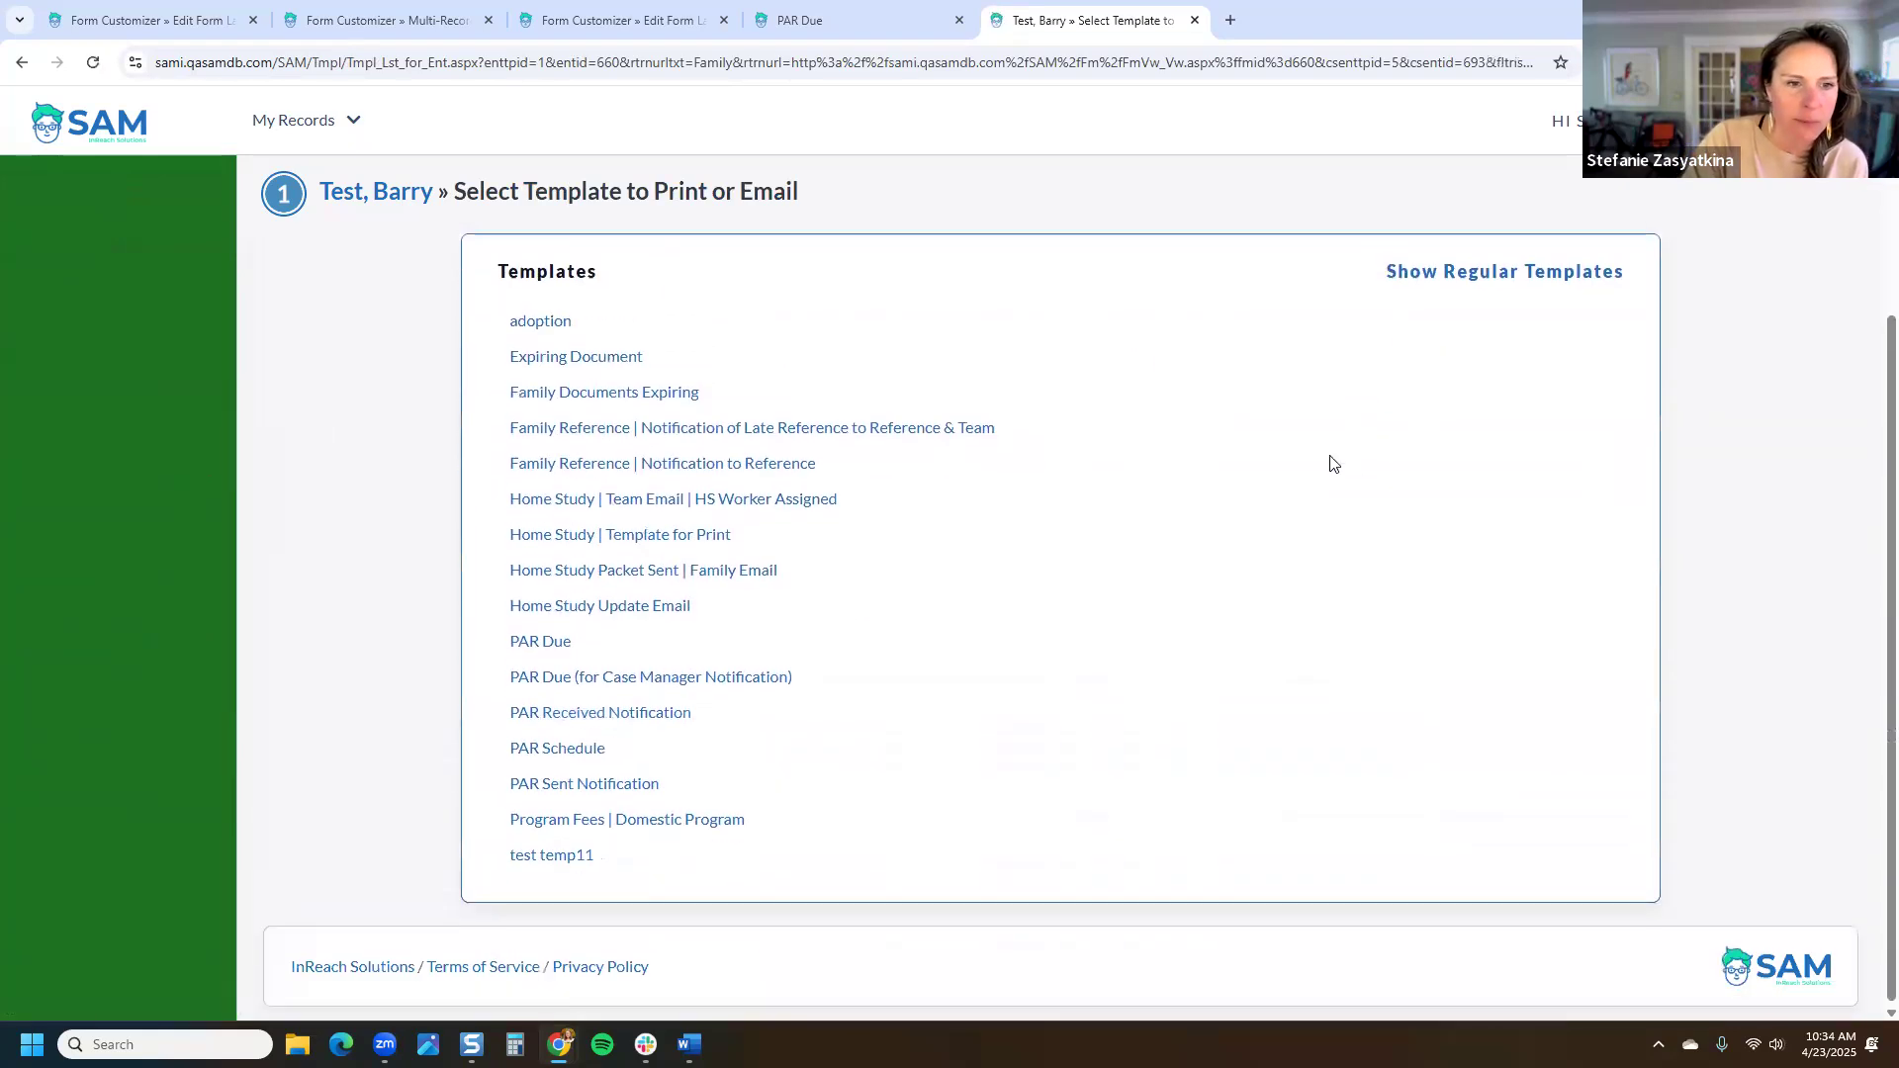
left_click(555, 648)
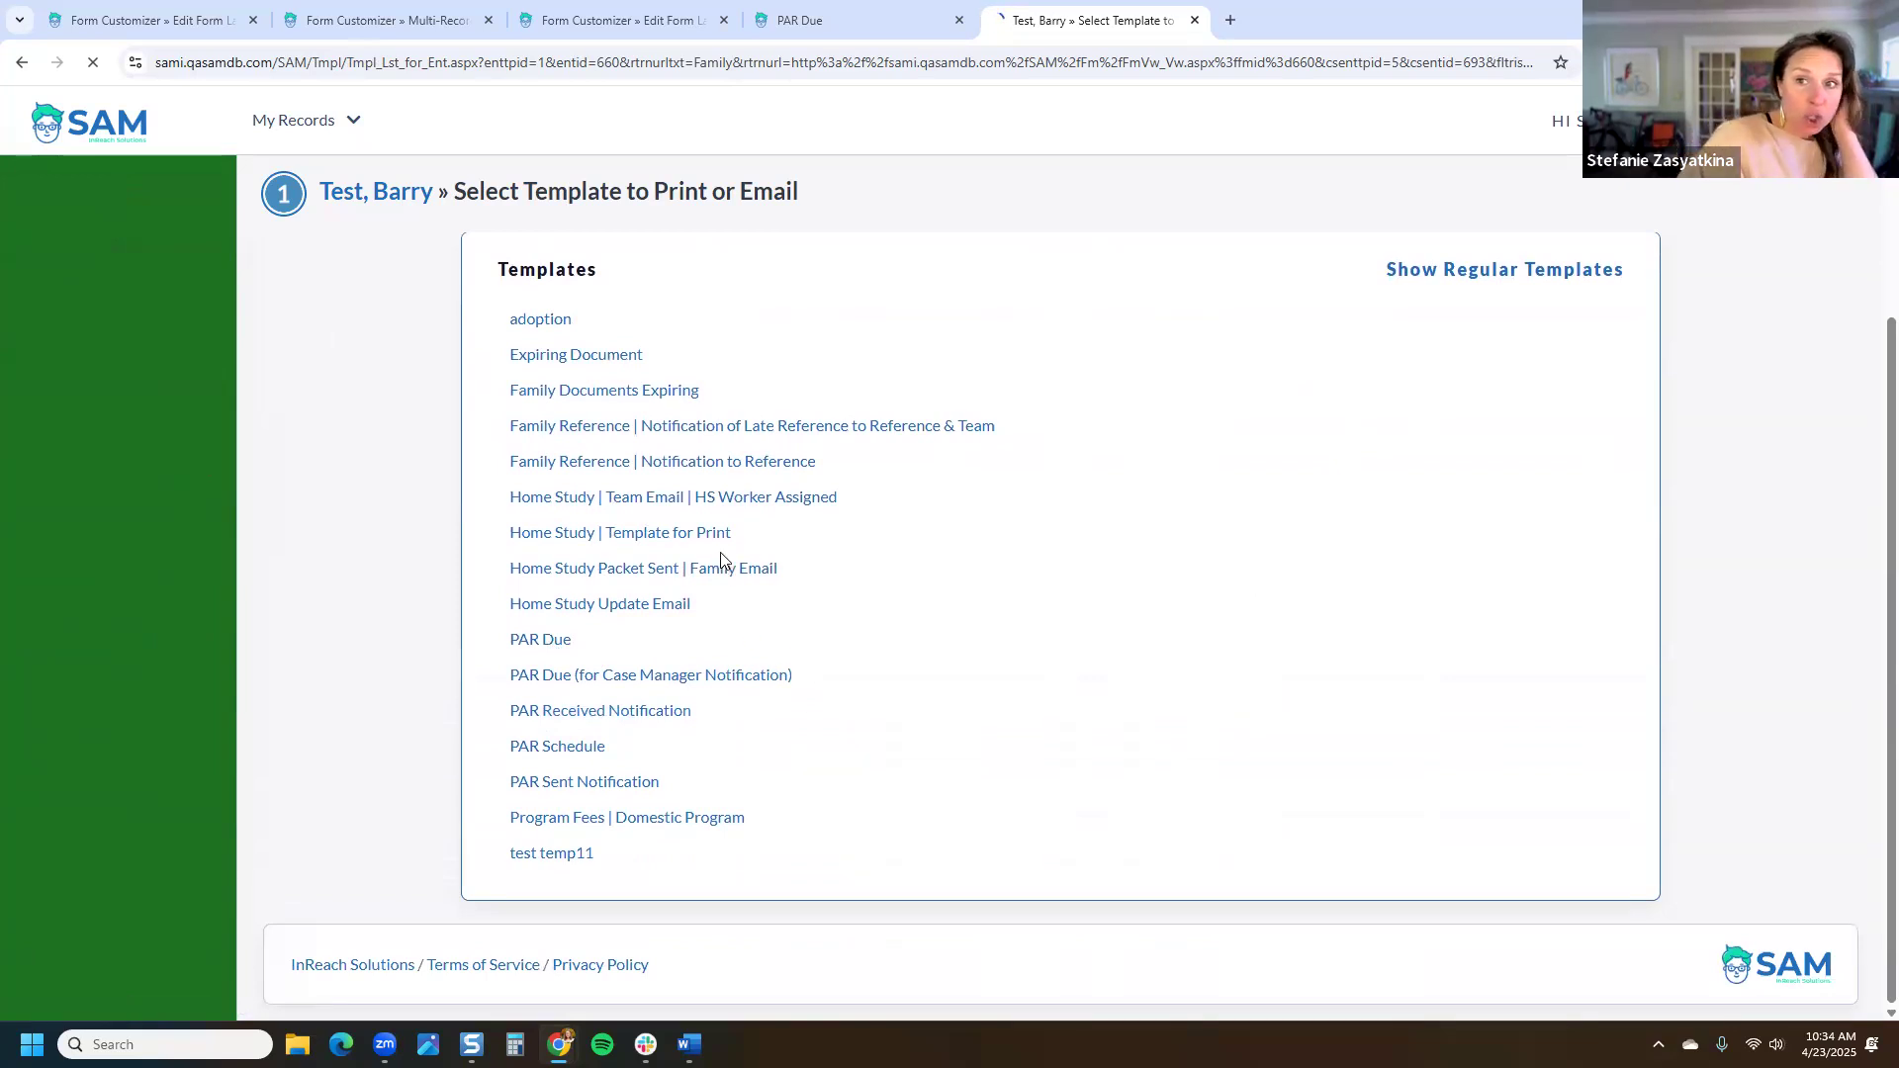
Step: Compare the 4/30/2025 and 6/1/2025 due dates and select Template Option #1 (4/30/2025)
scroll(678, 526, "down", 2)
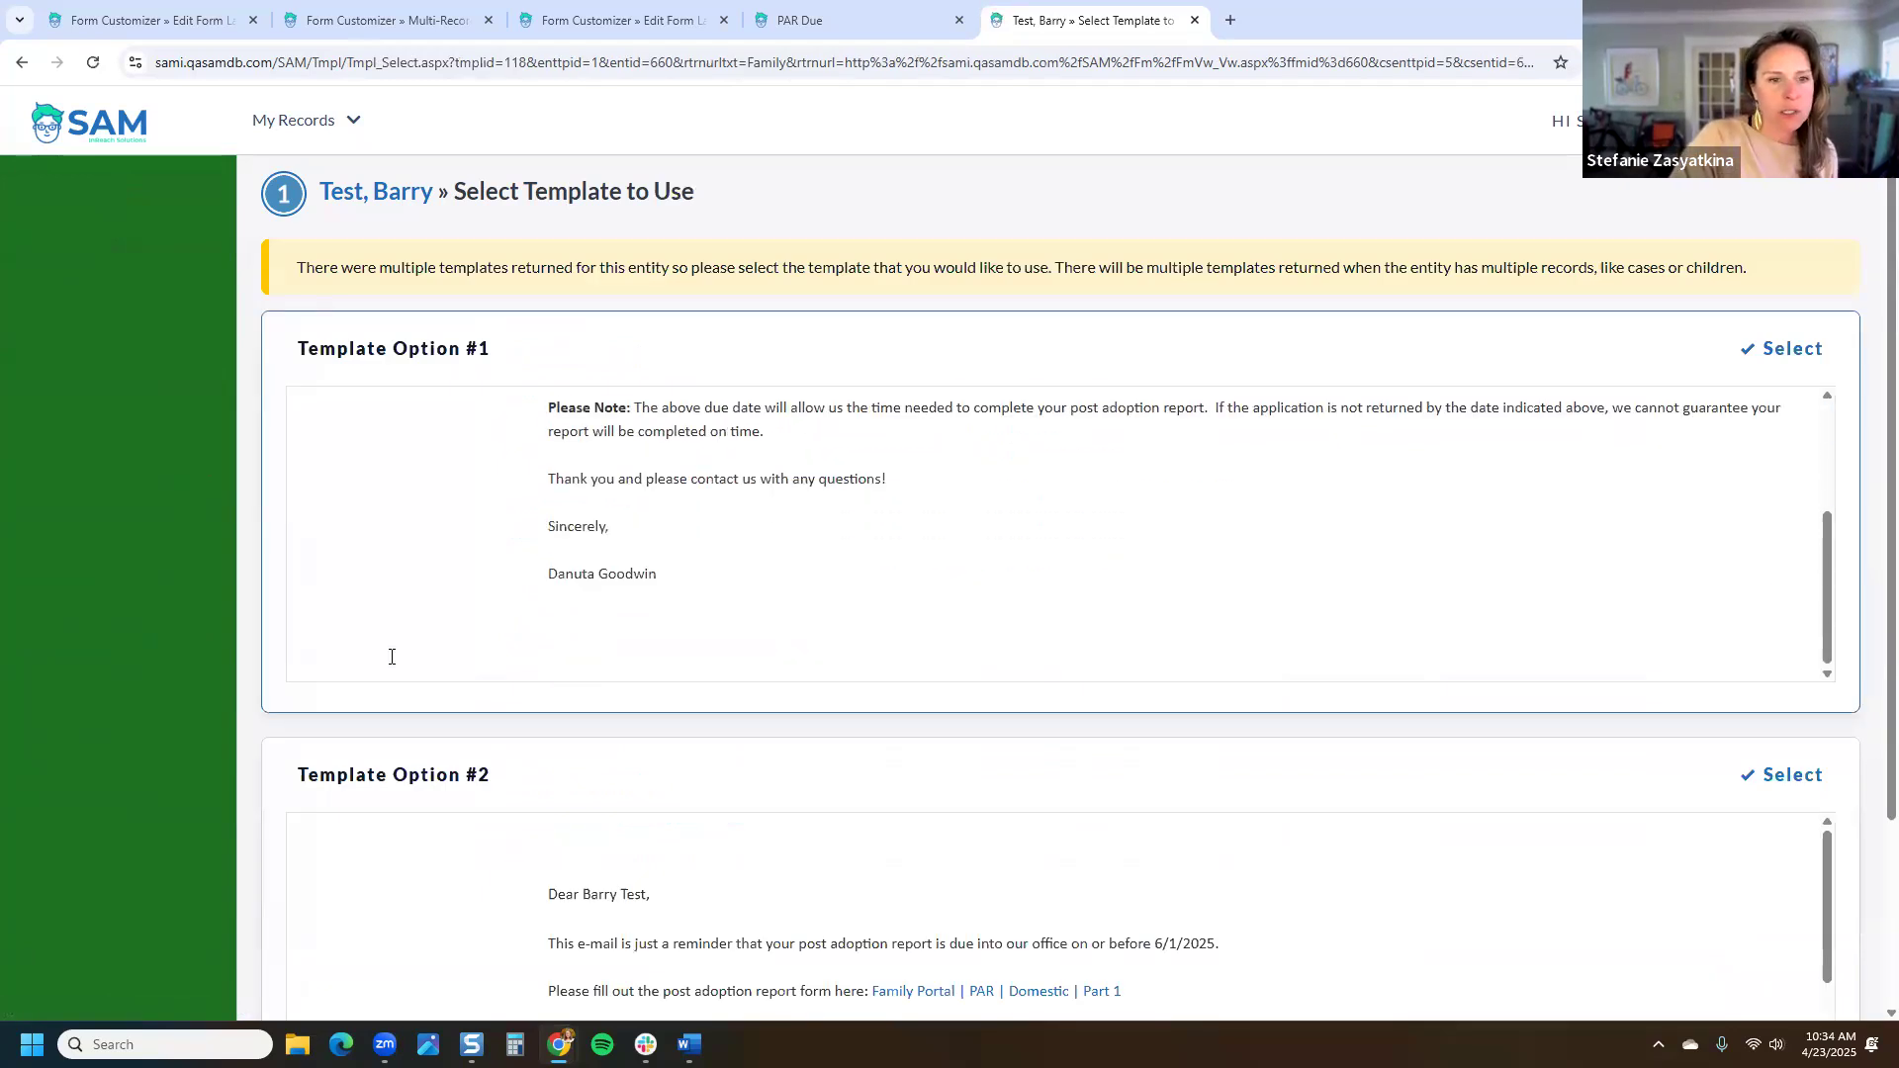
scroll(395, 653, "down", 3)
scroll(419, 640, "up", 3)
scroll(623, 542, "up", 3)
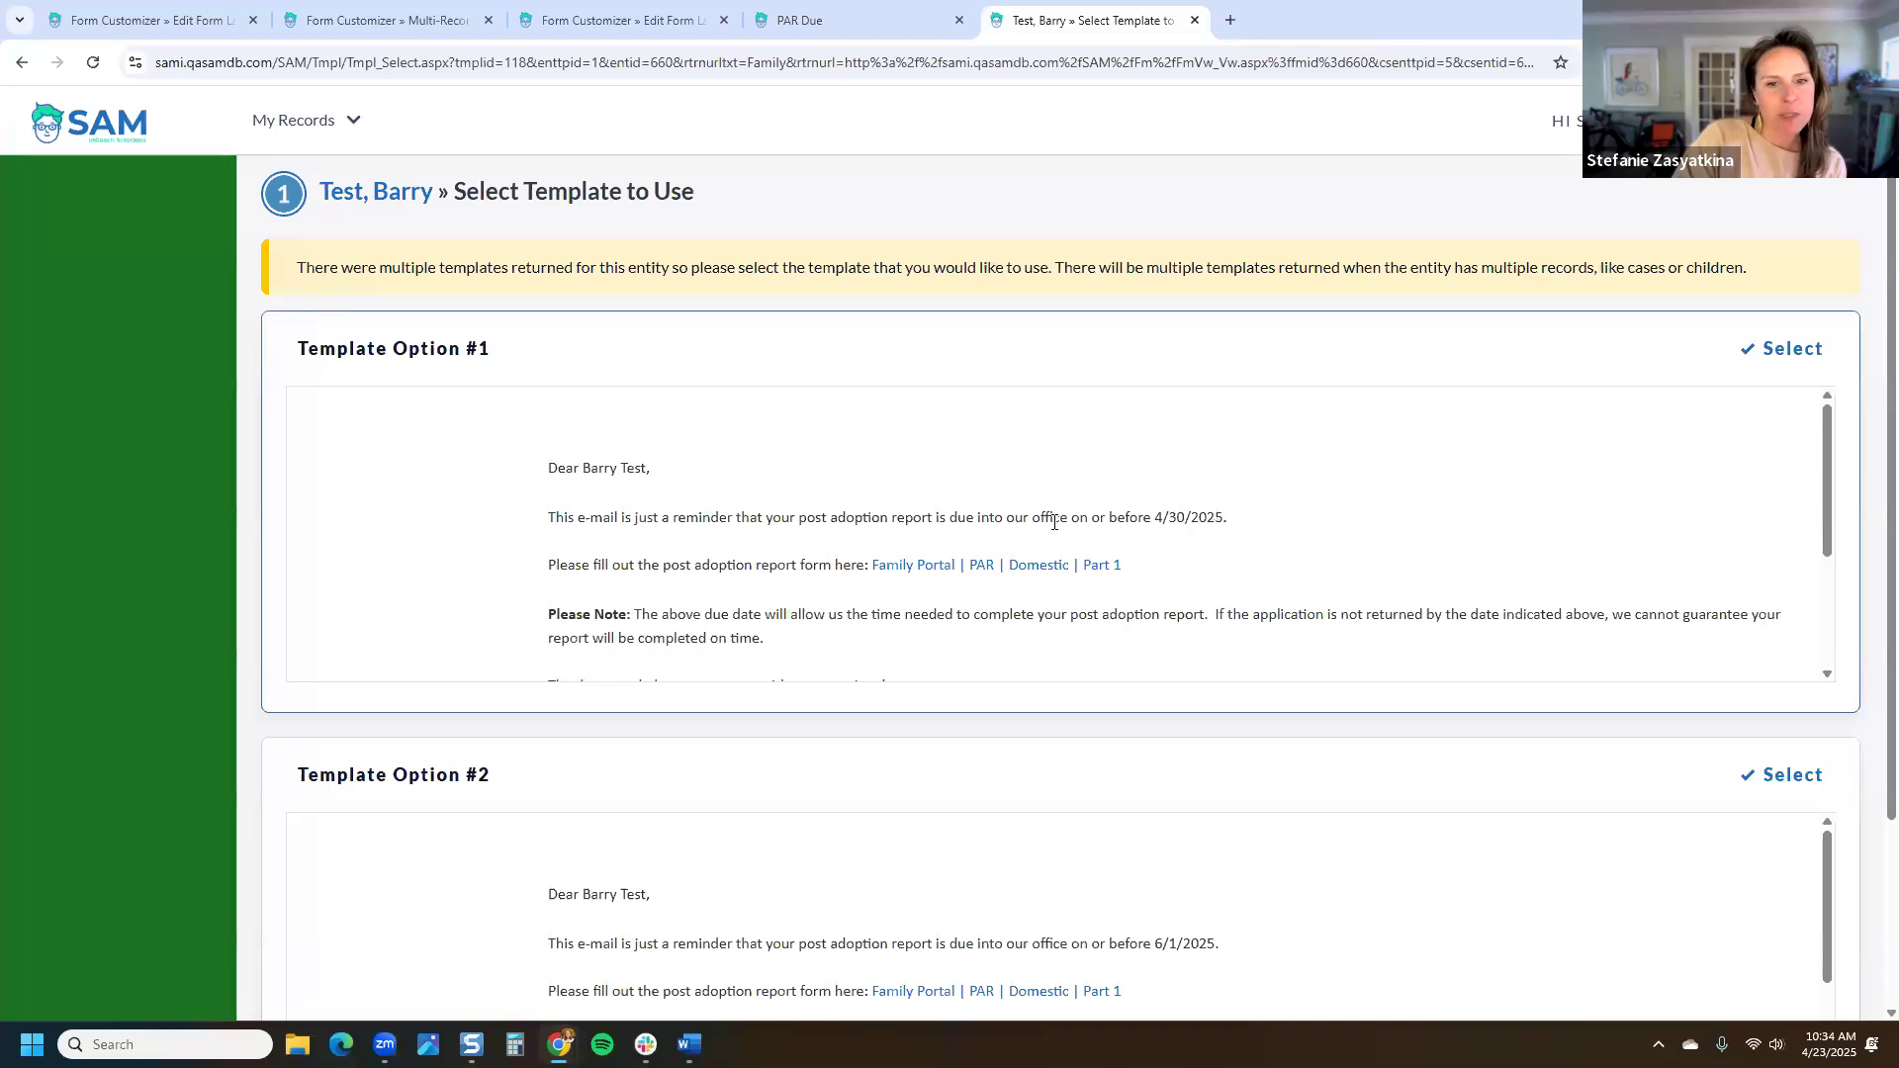
left_click_drag(1251, 524, 826, 554)
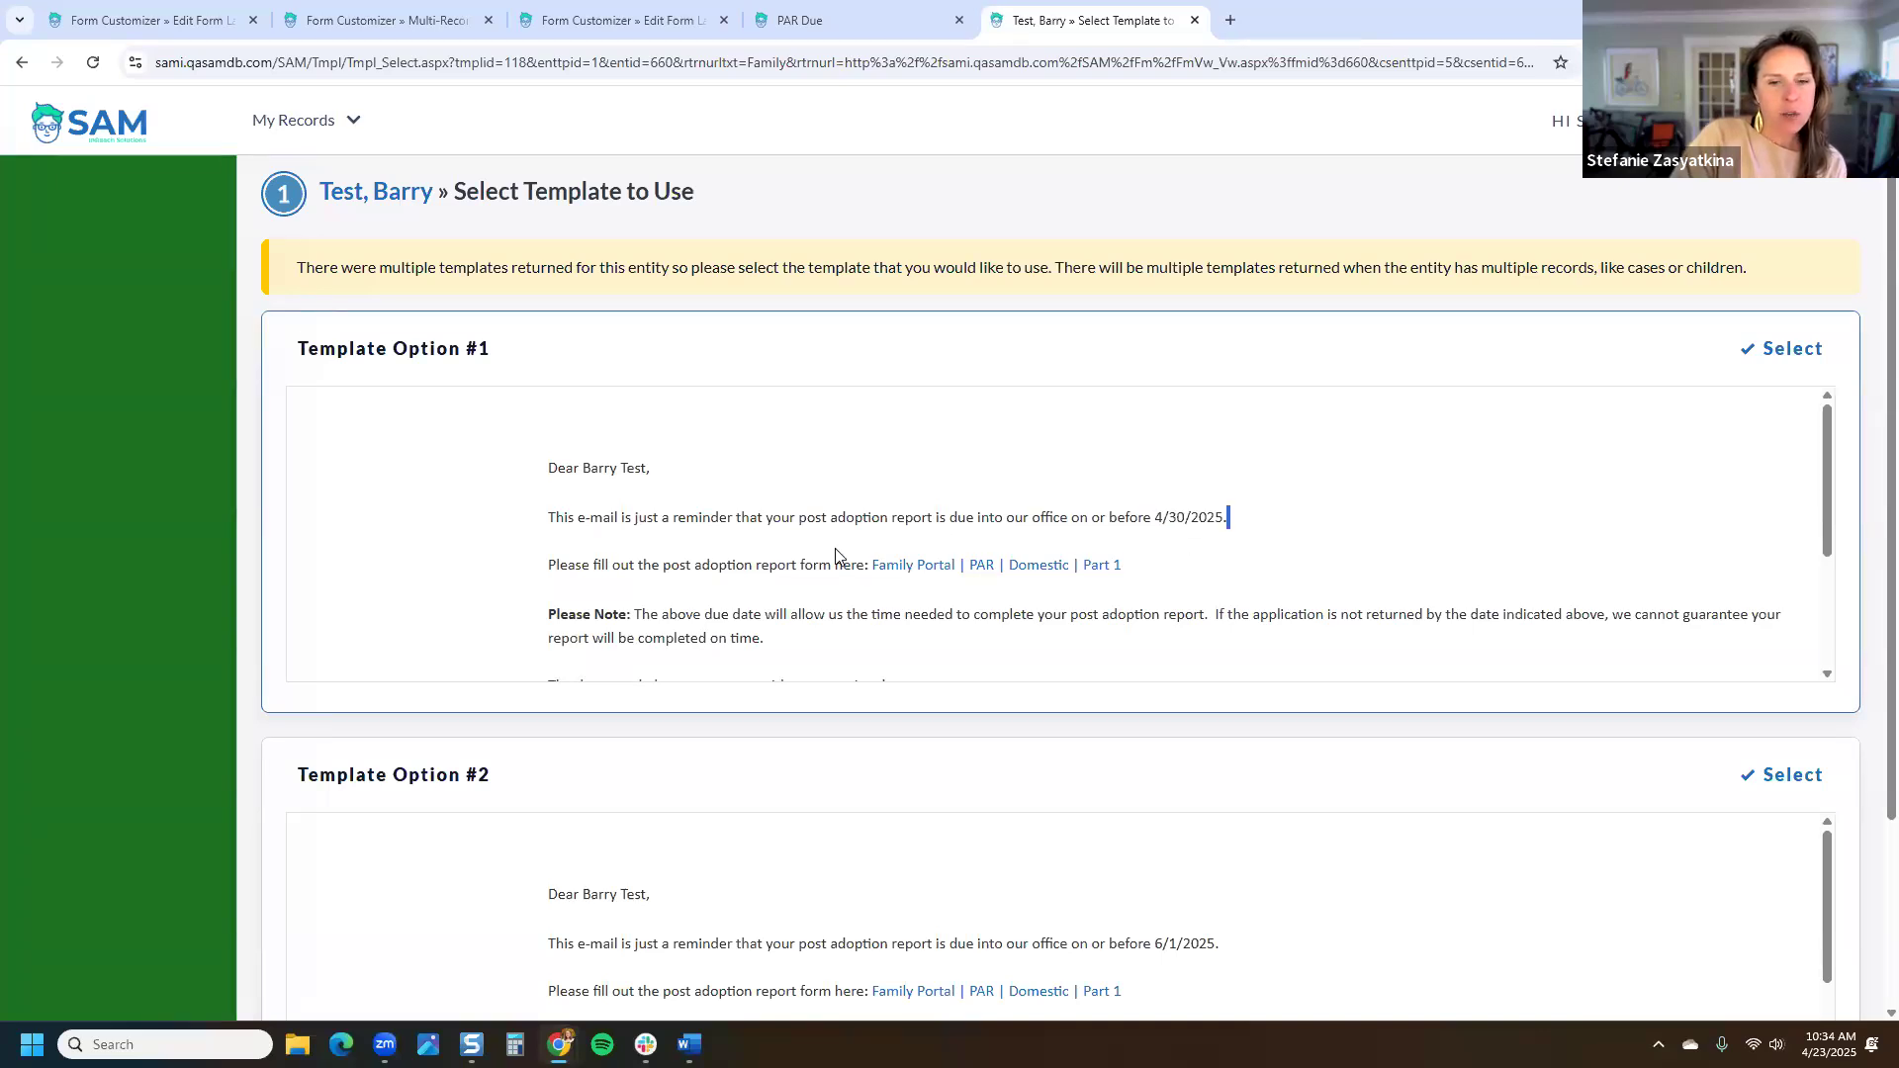
scroll(1261, 846, "down", 3)
scroll(1263, 826, "up", 3)
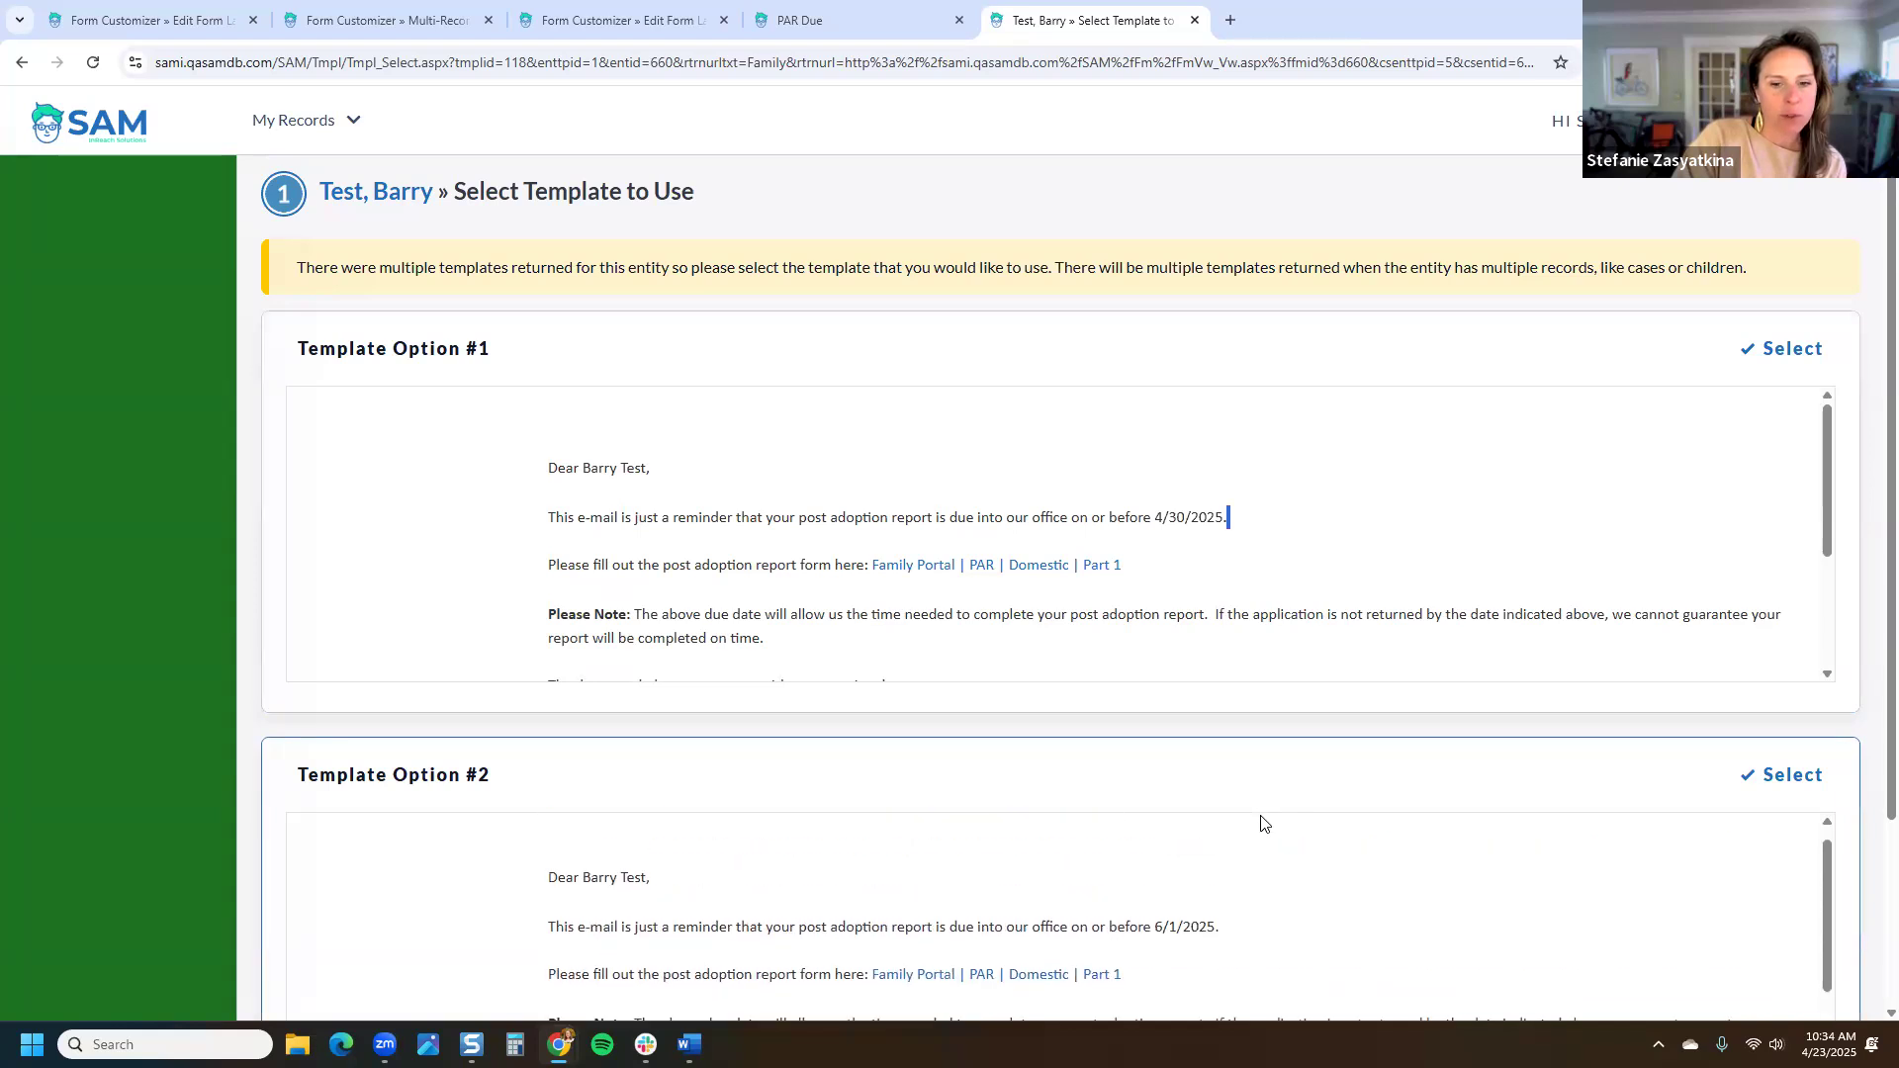
left_click_drag(1227, 944, 1162, 944)
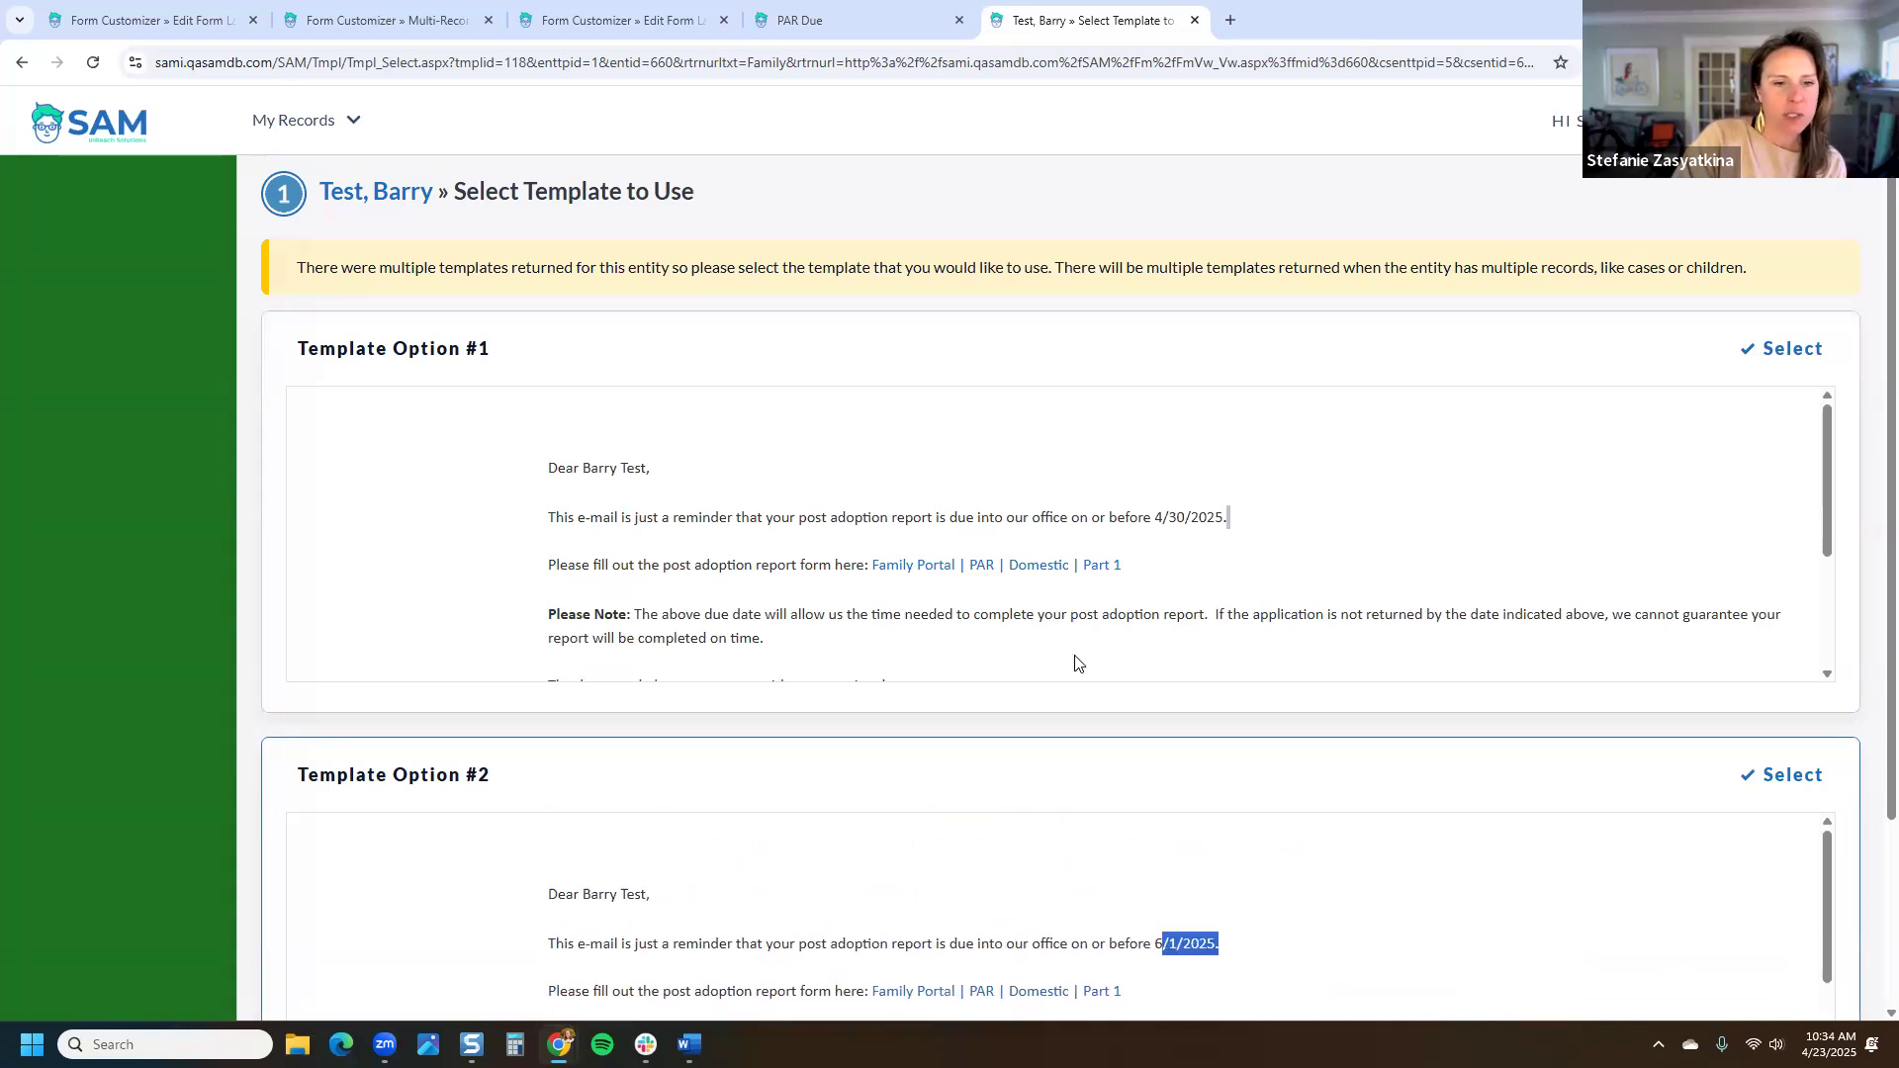
left_click(1773, 354)
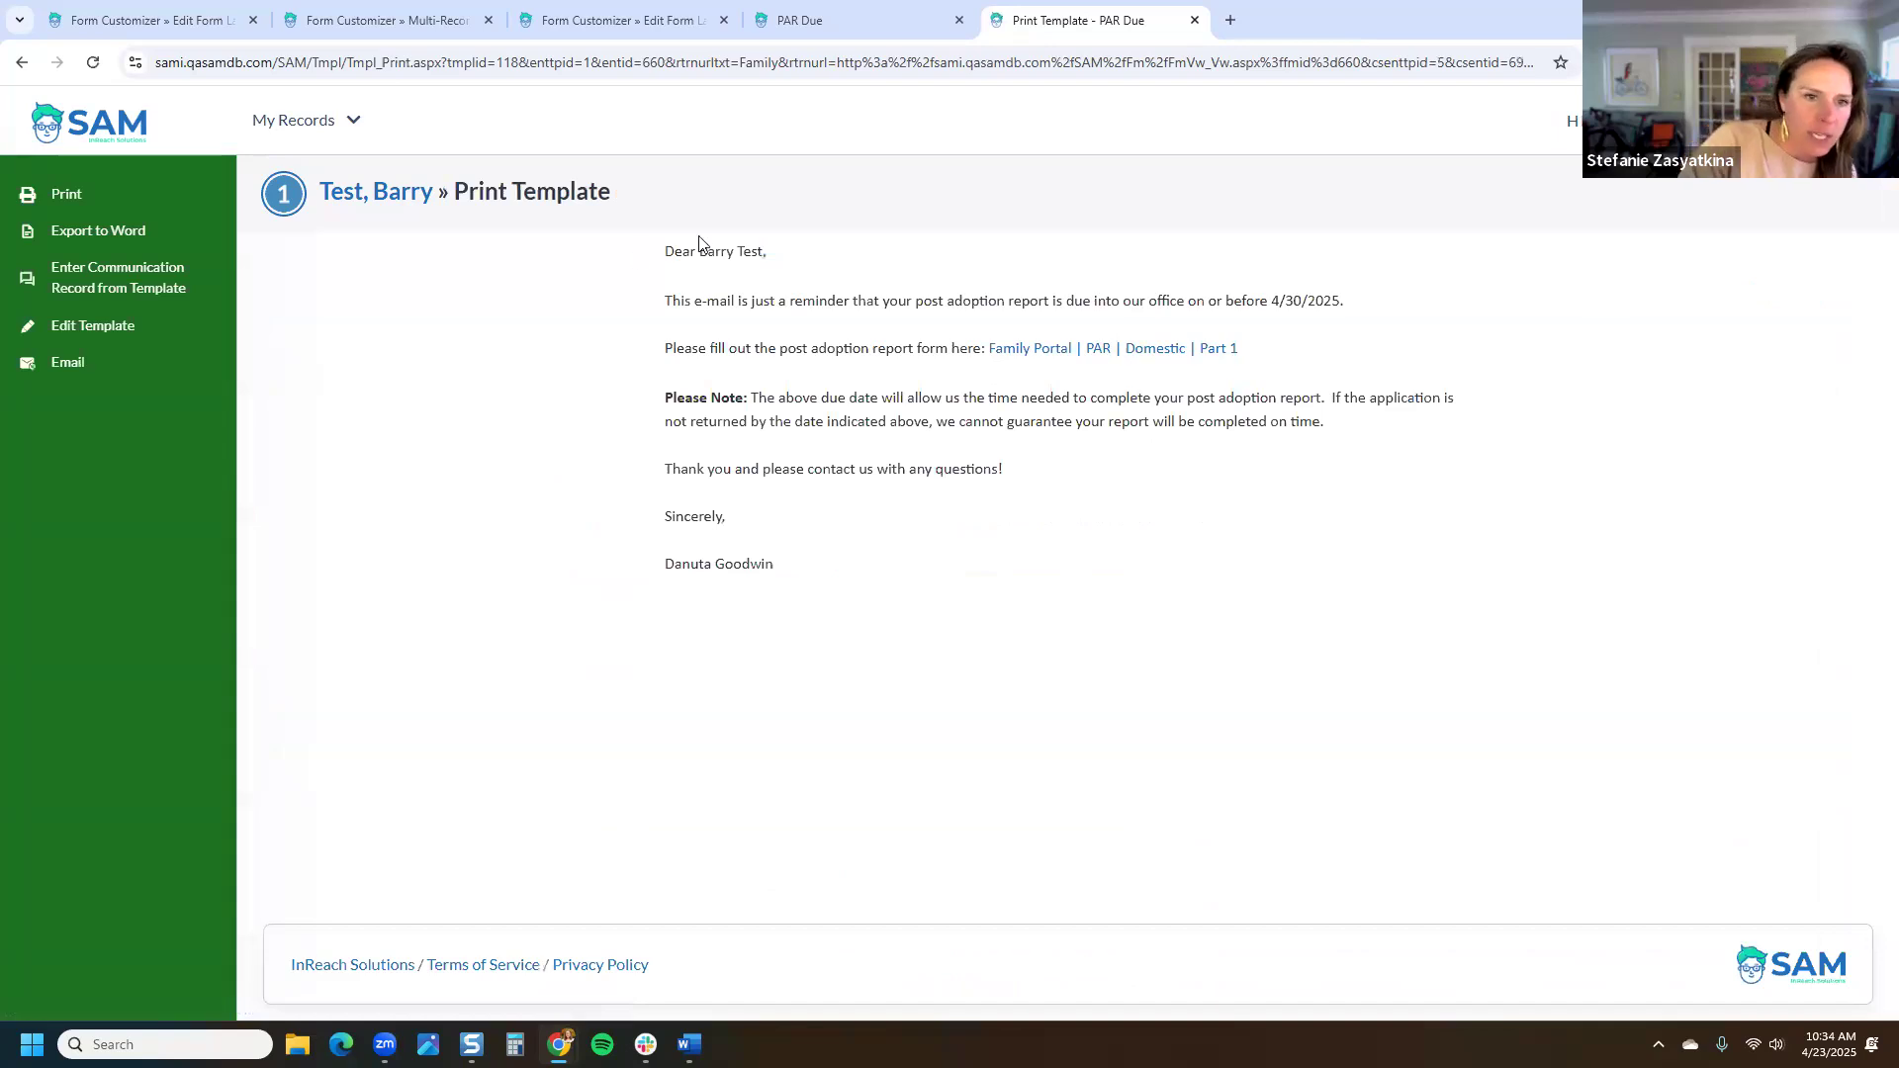
Step: Open the letter's Part 1 form link in a new window, inspect its URL record ids, then close it
right_click(1188, 356)
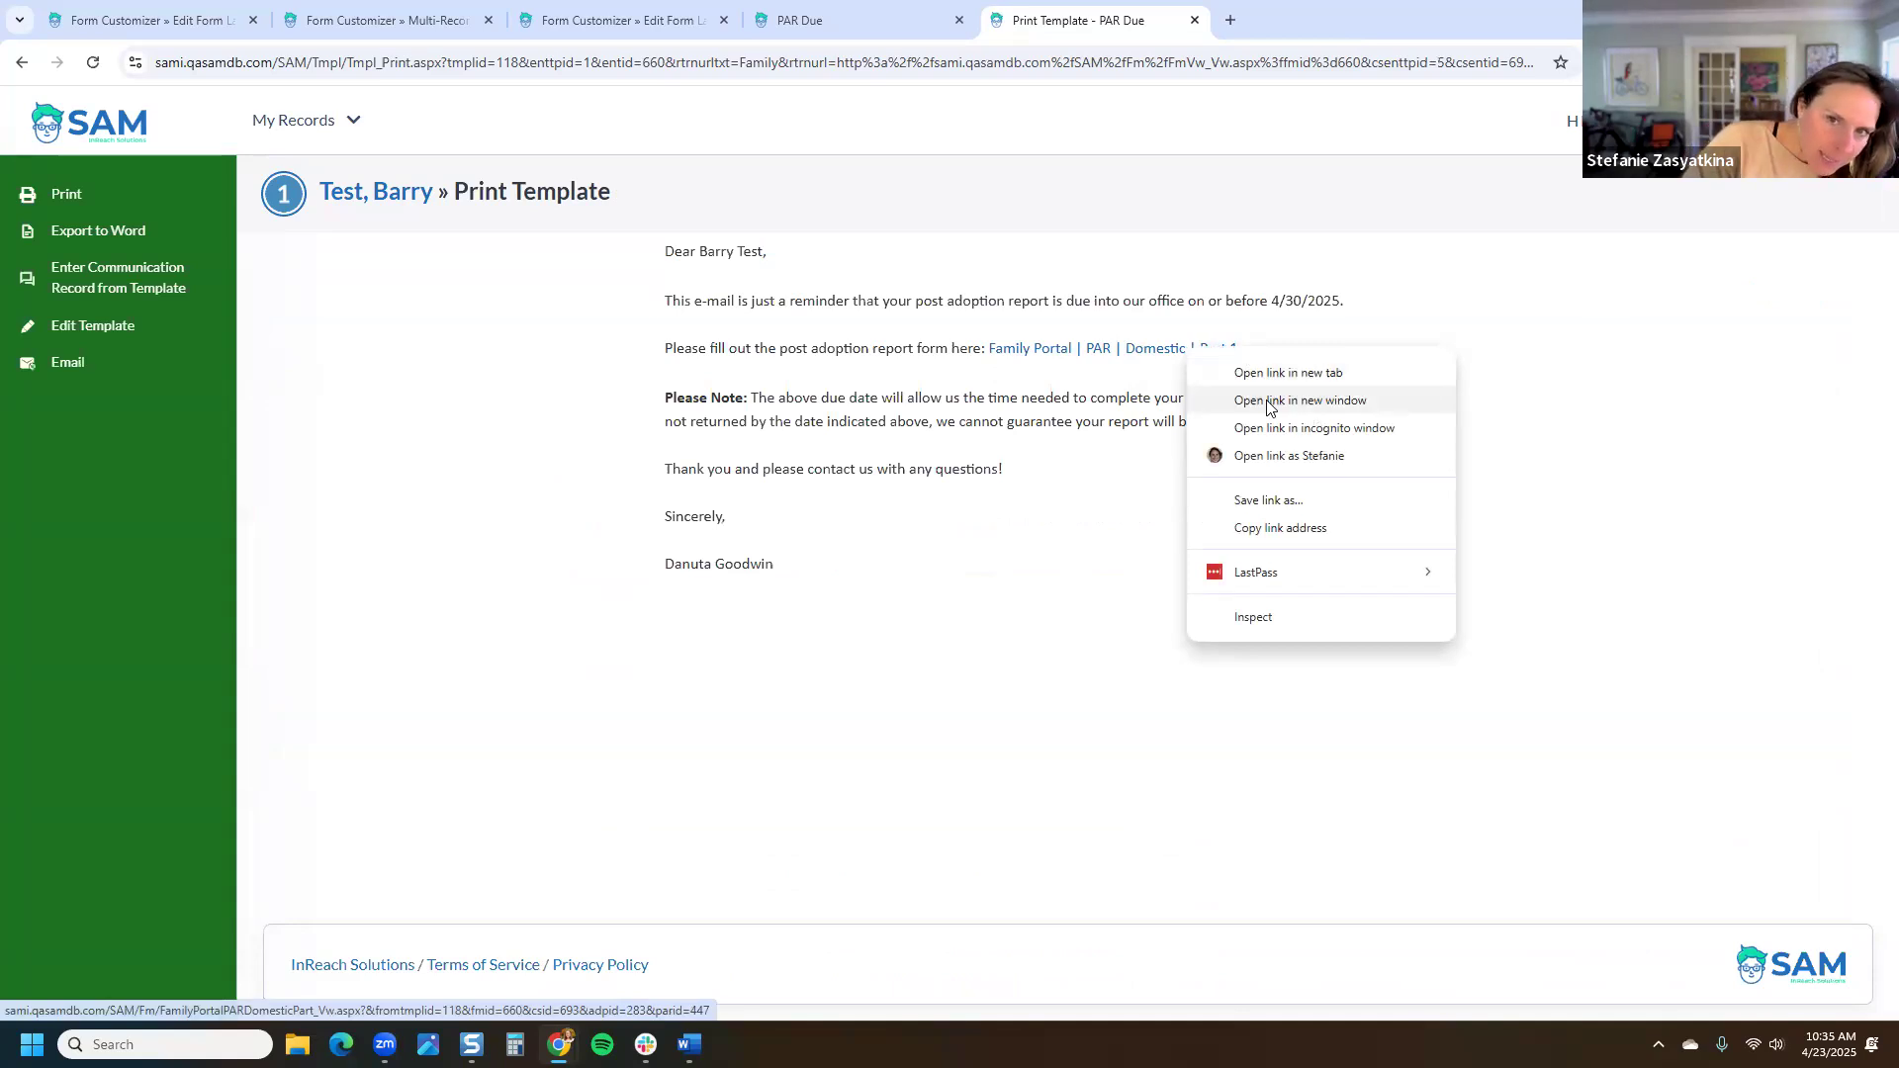
left_click(1270, 400)
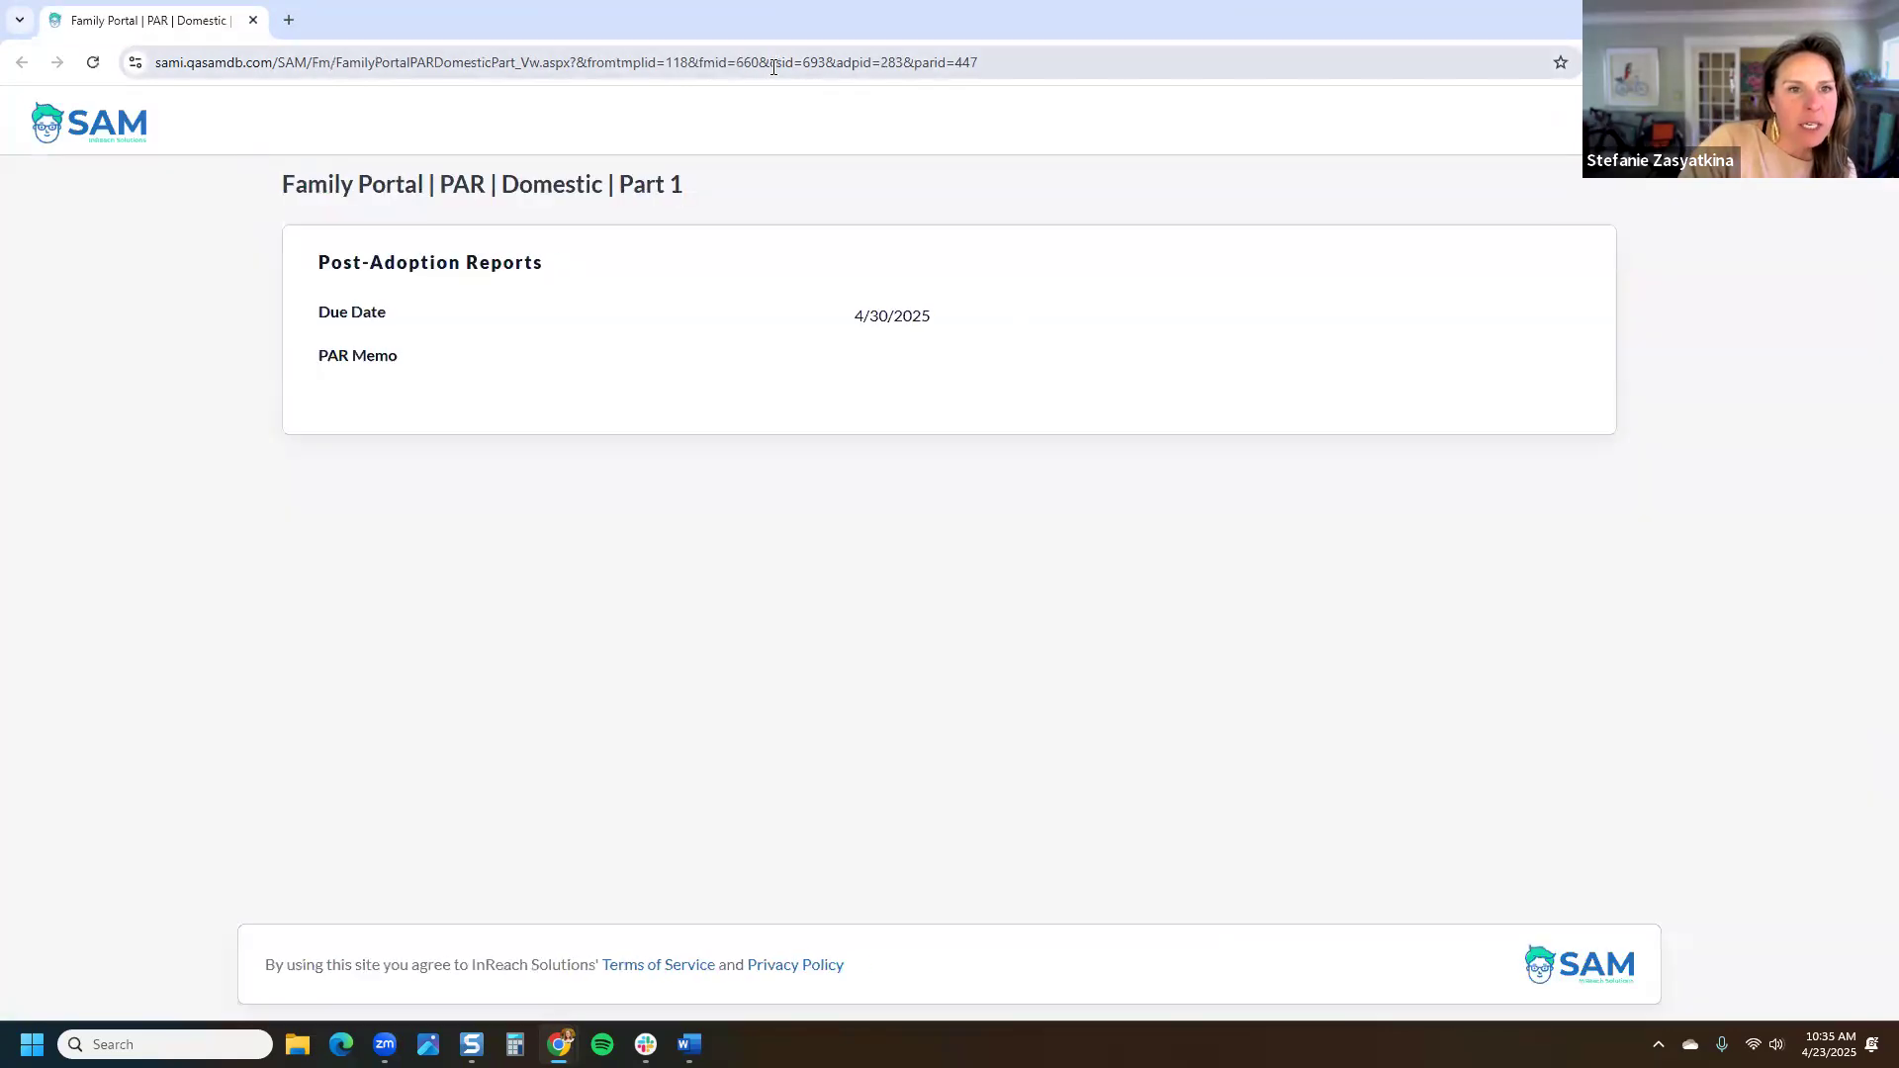
left_click(700, 63)
left_click_drag(896, 69, 999, 152)
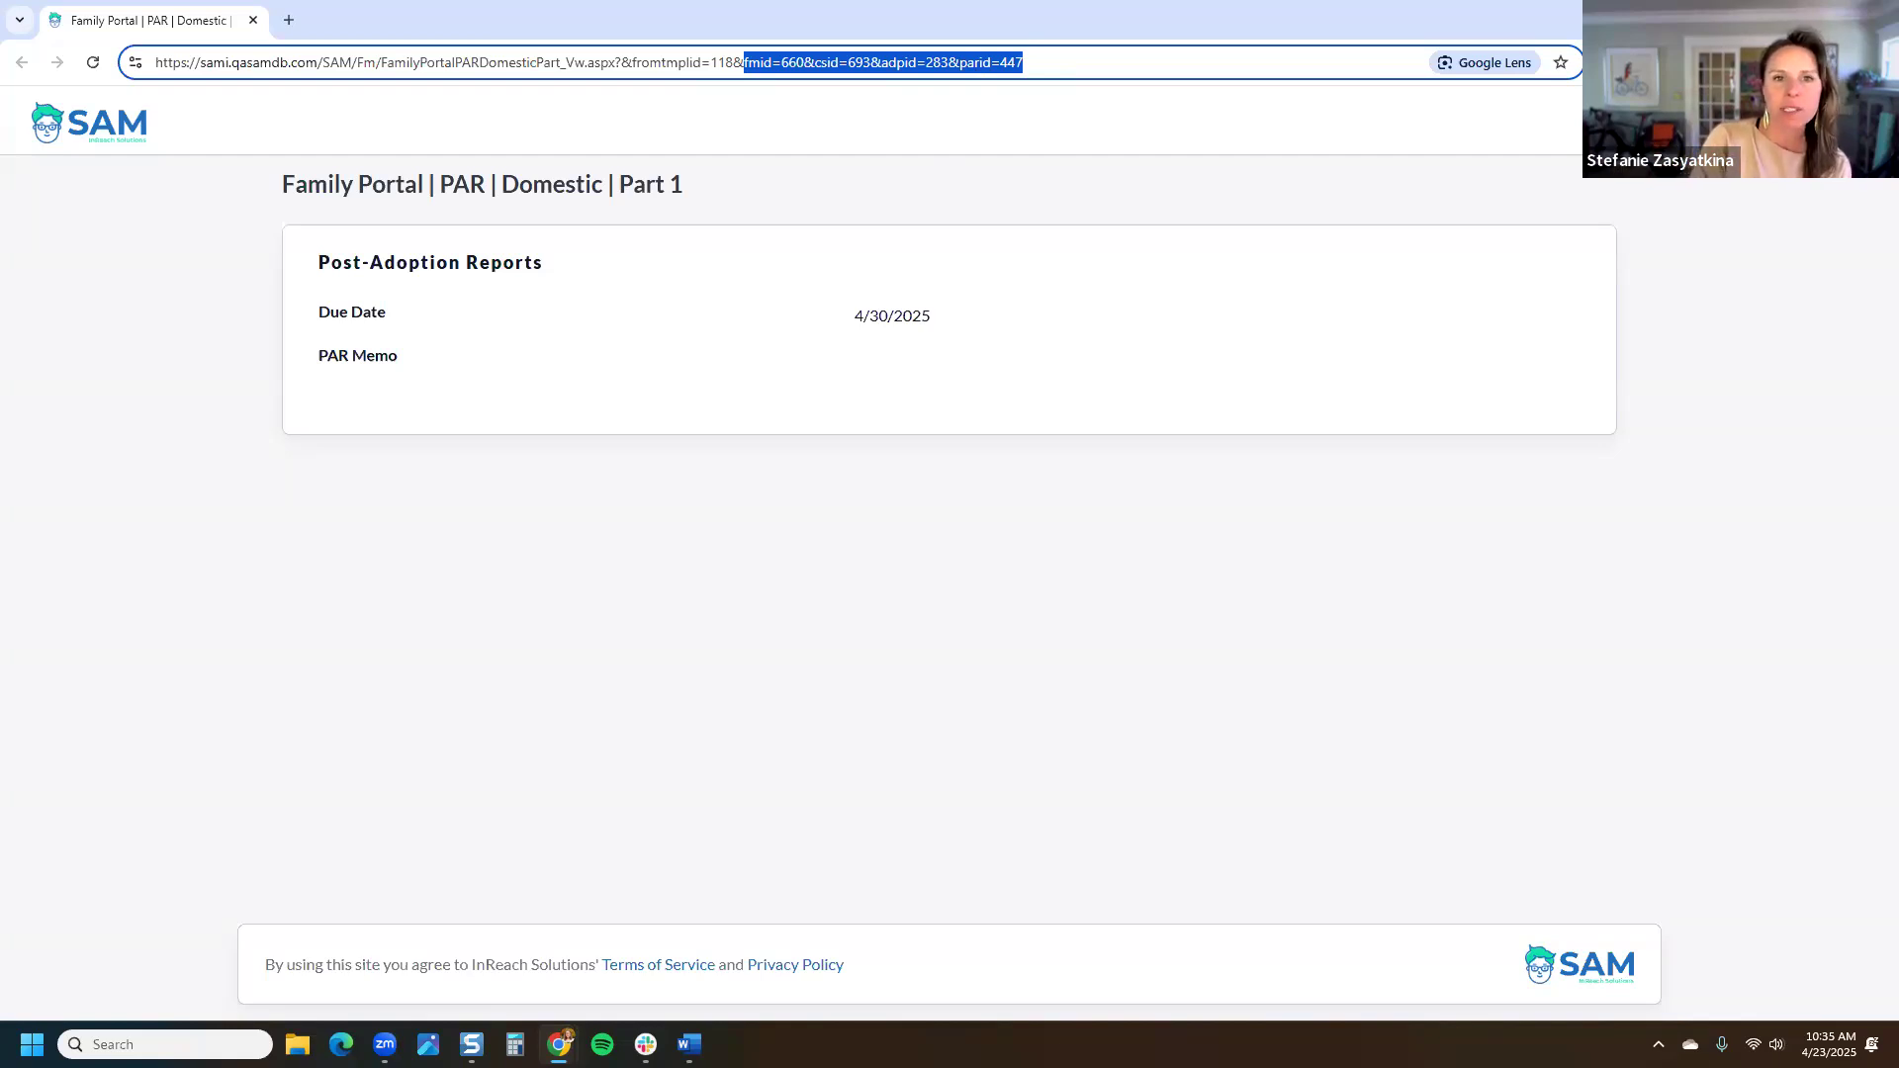
key("ctrl+w")
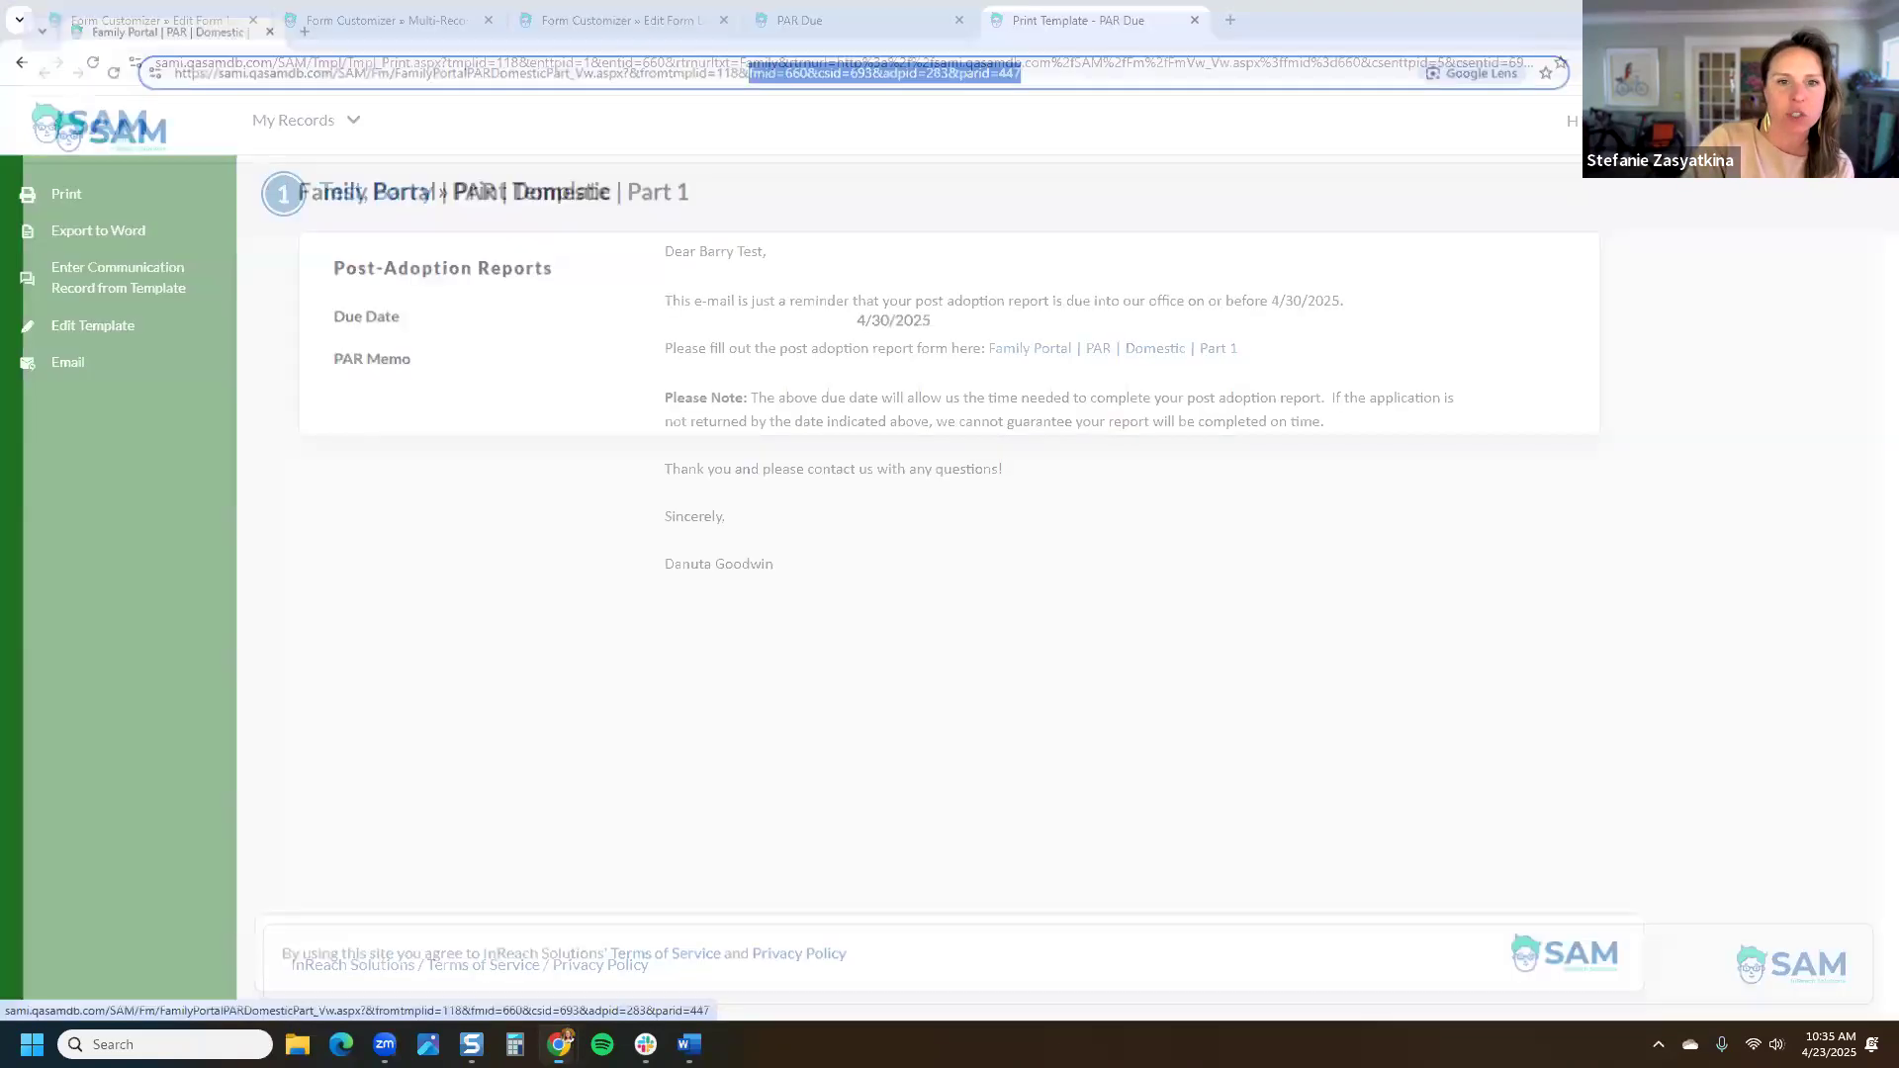
right_click(1221, 359)
left_click(1356, 434)
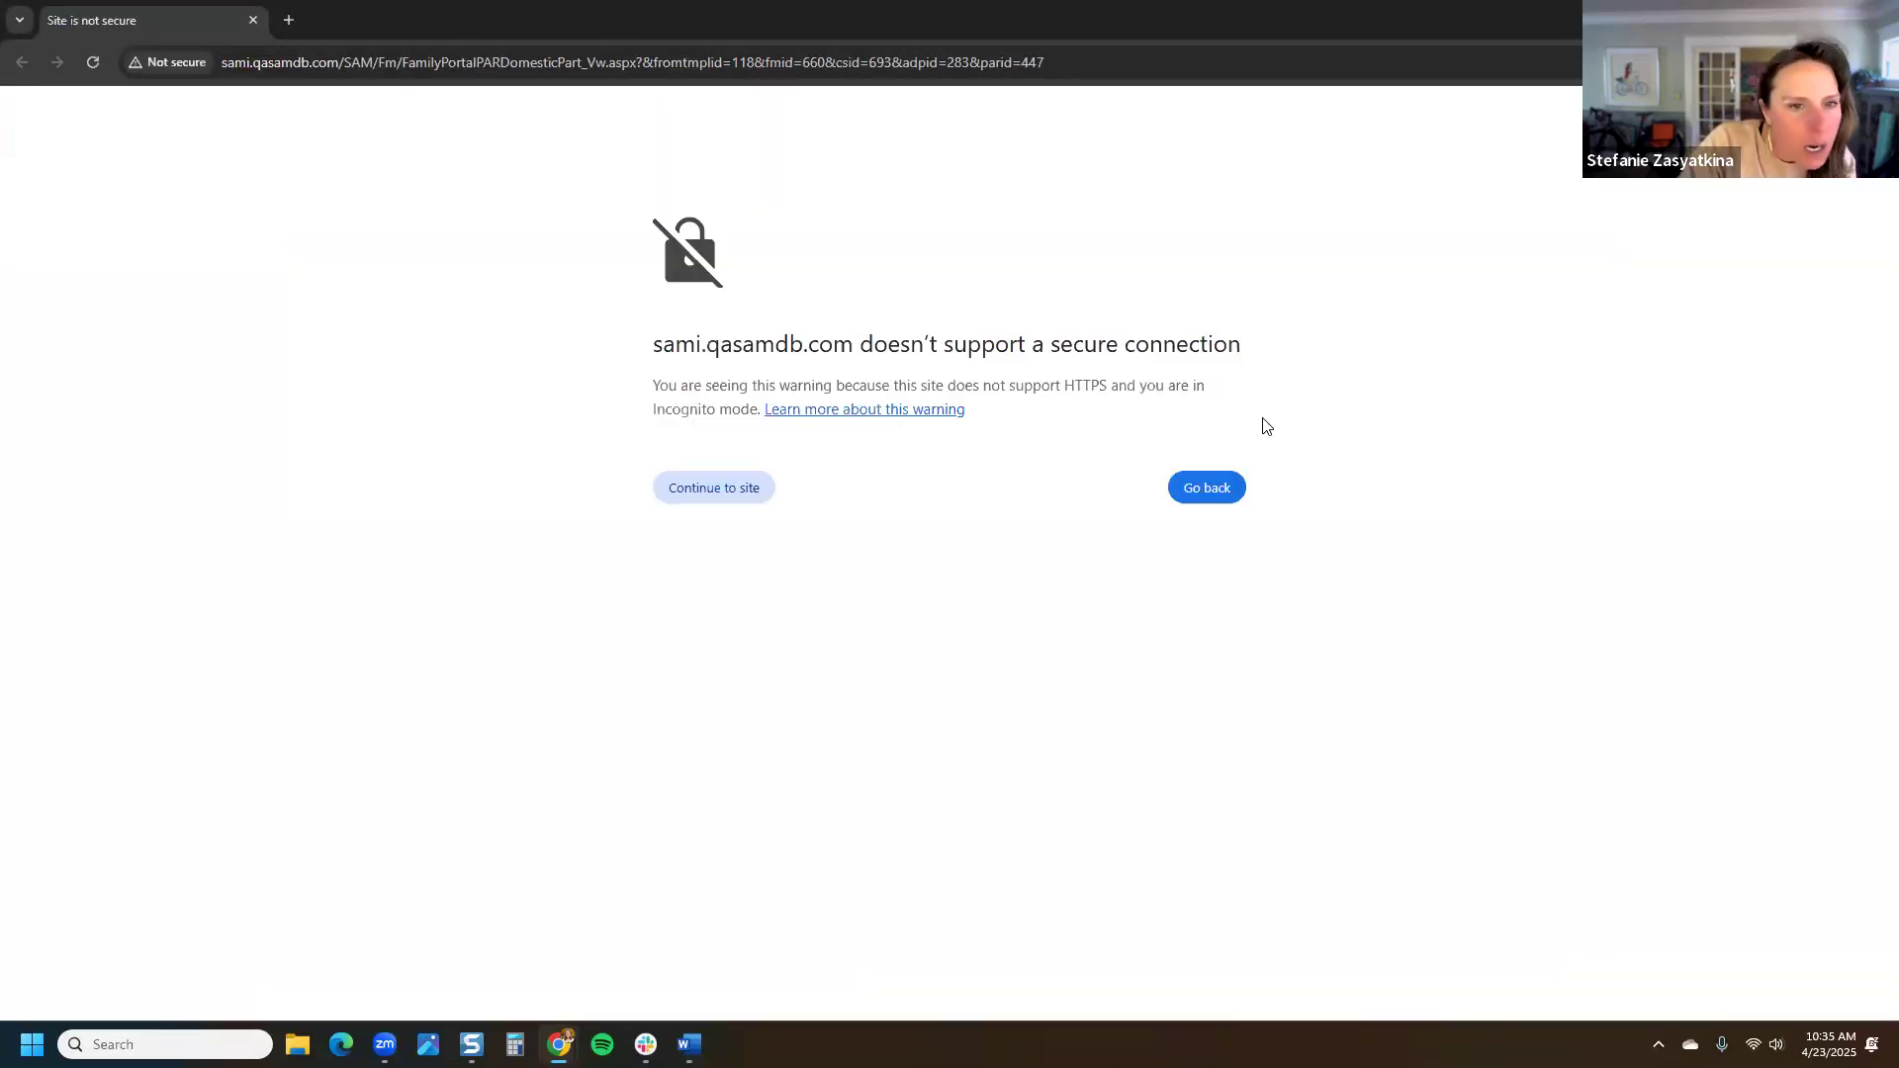
left_click(354, 63)
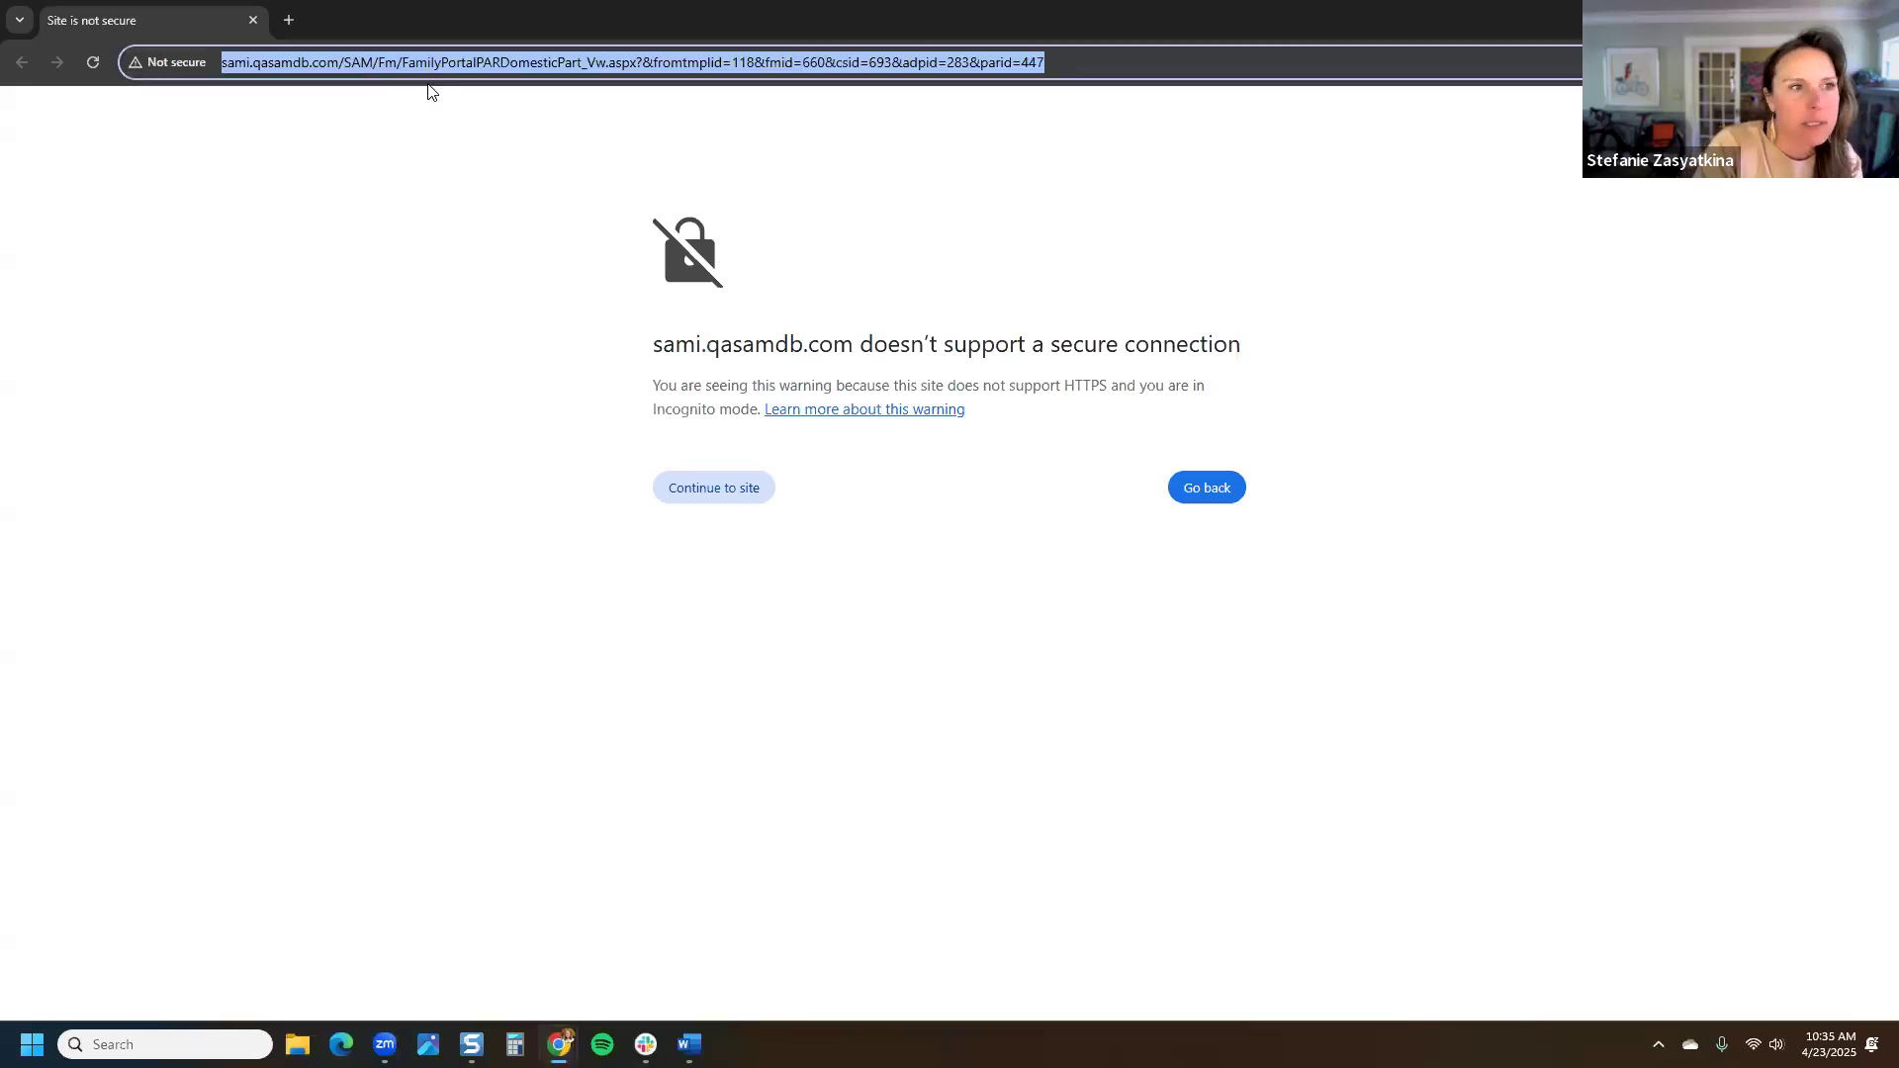
key("Home")
type("https")
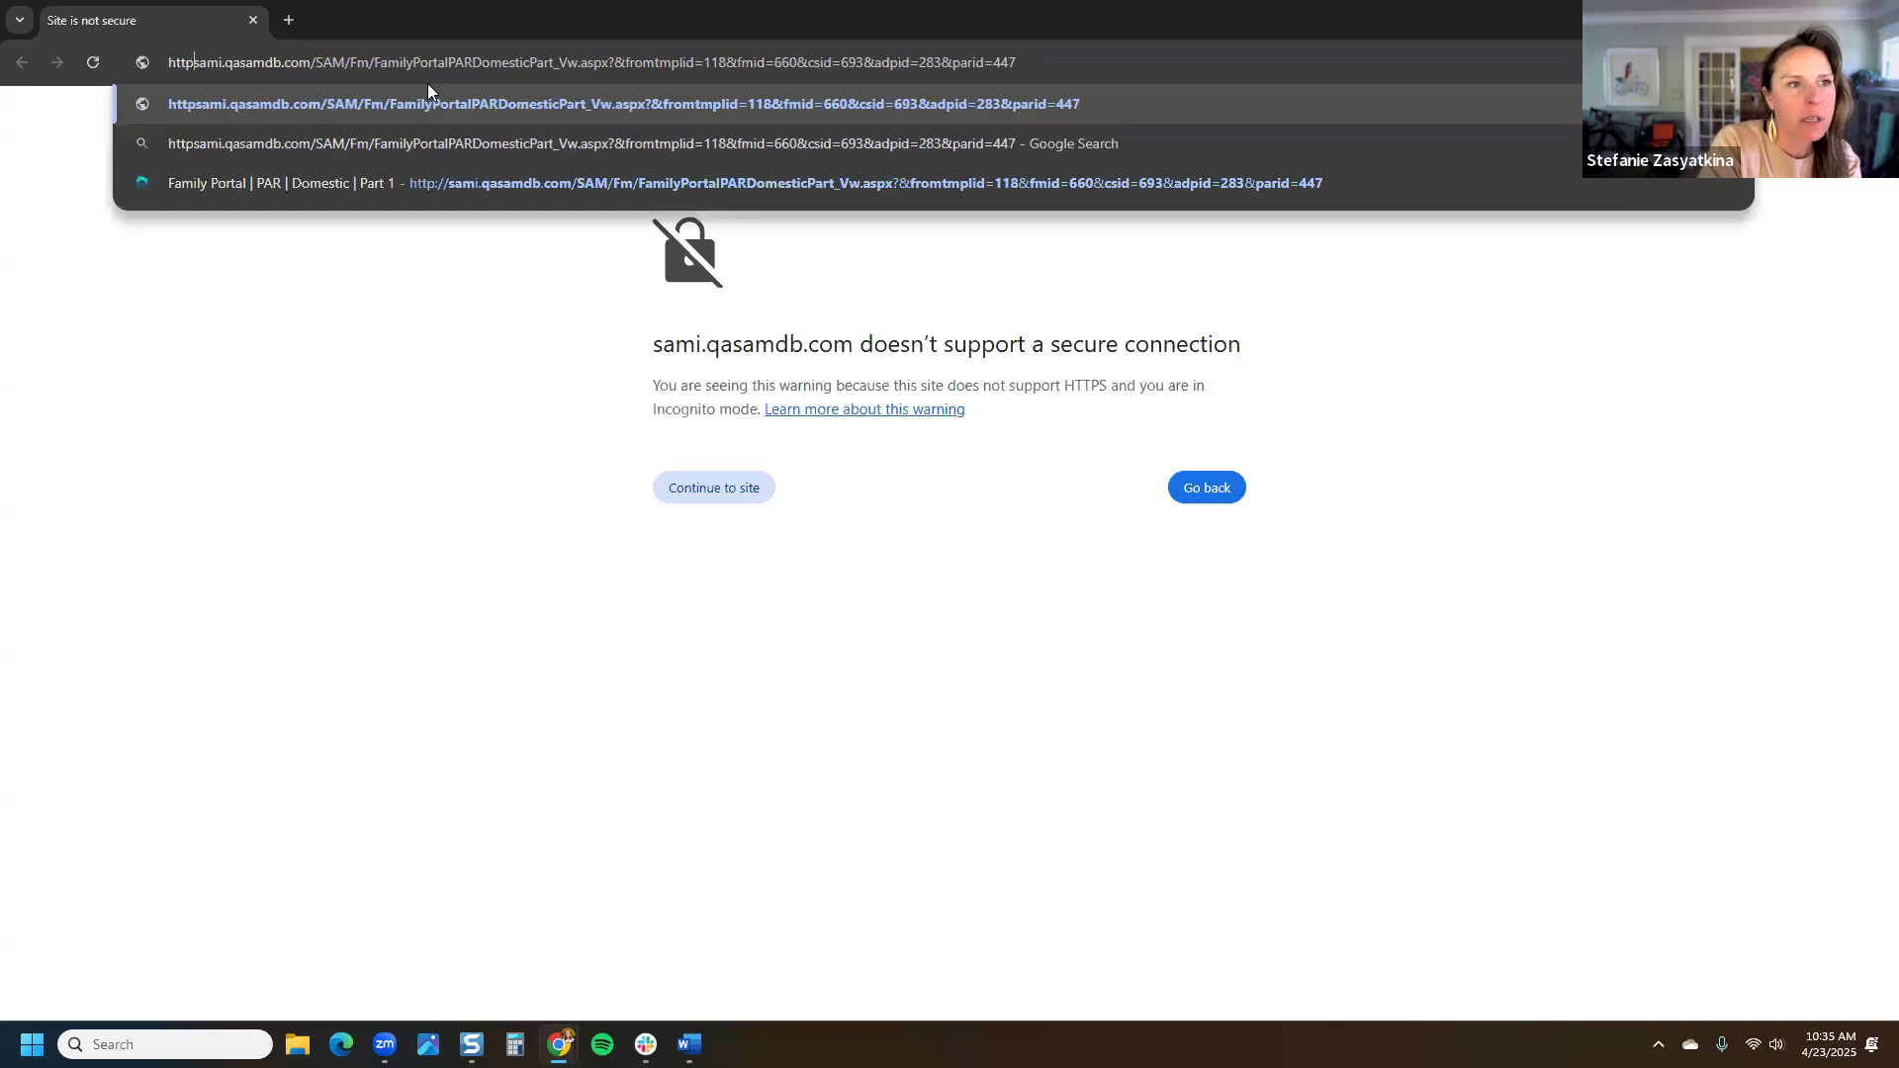
type("://www.")
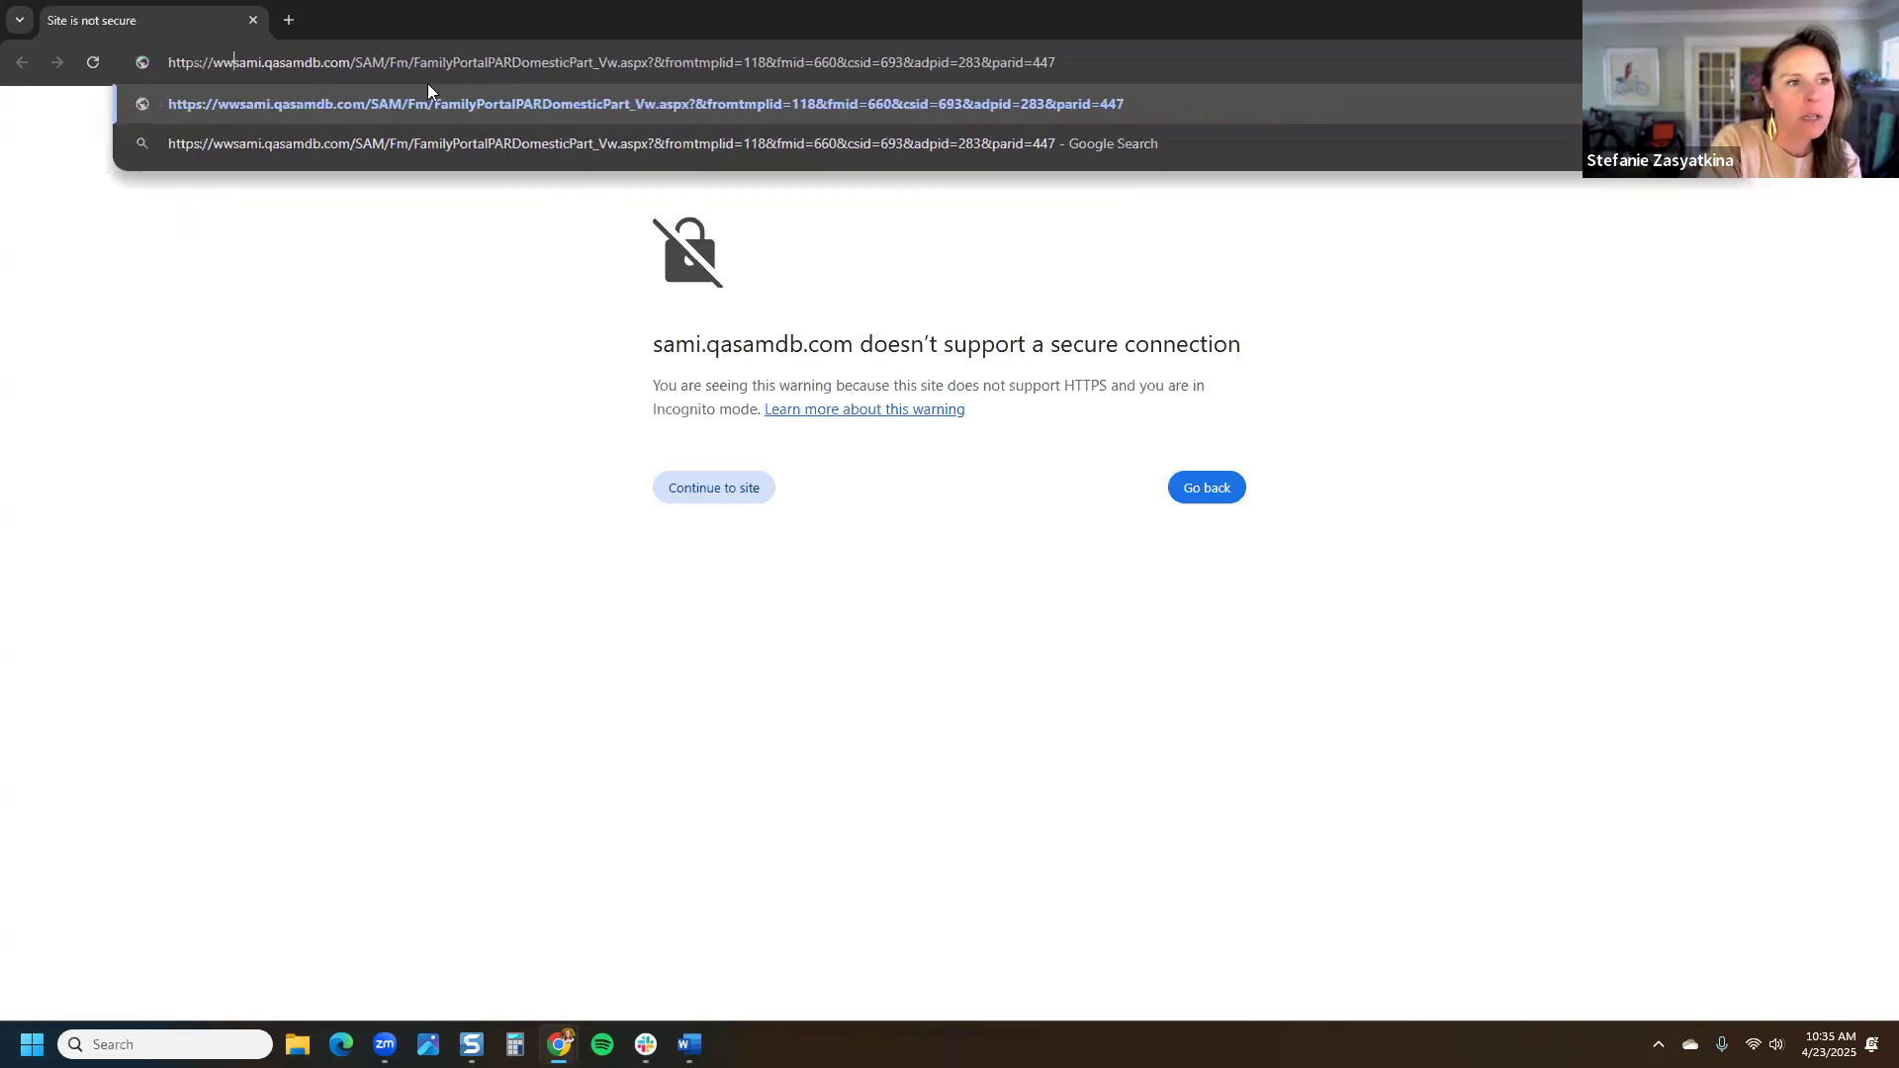
key("Return")
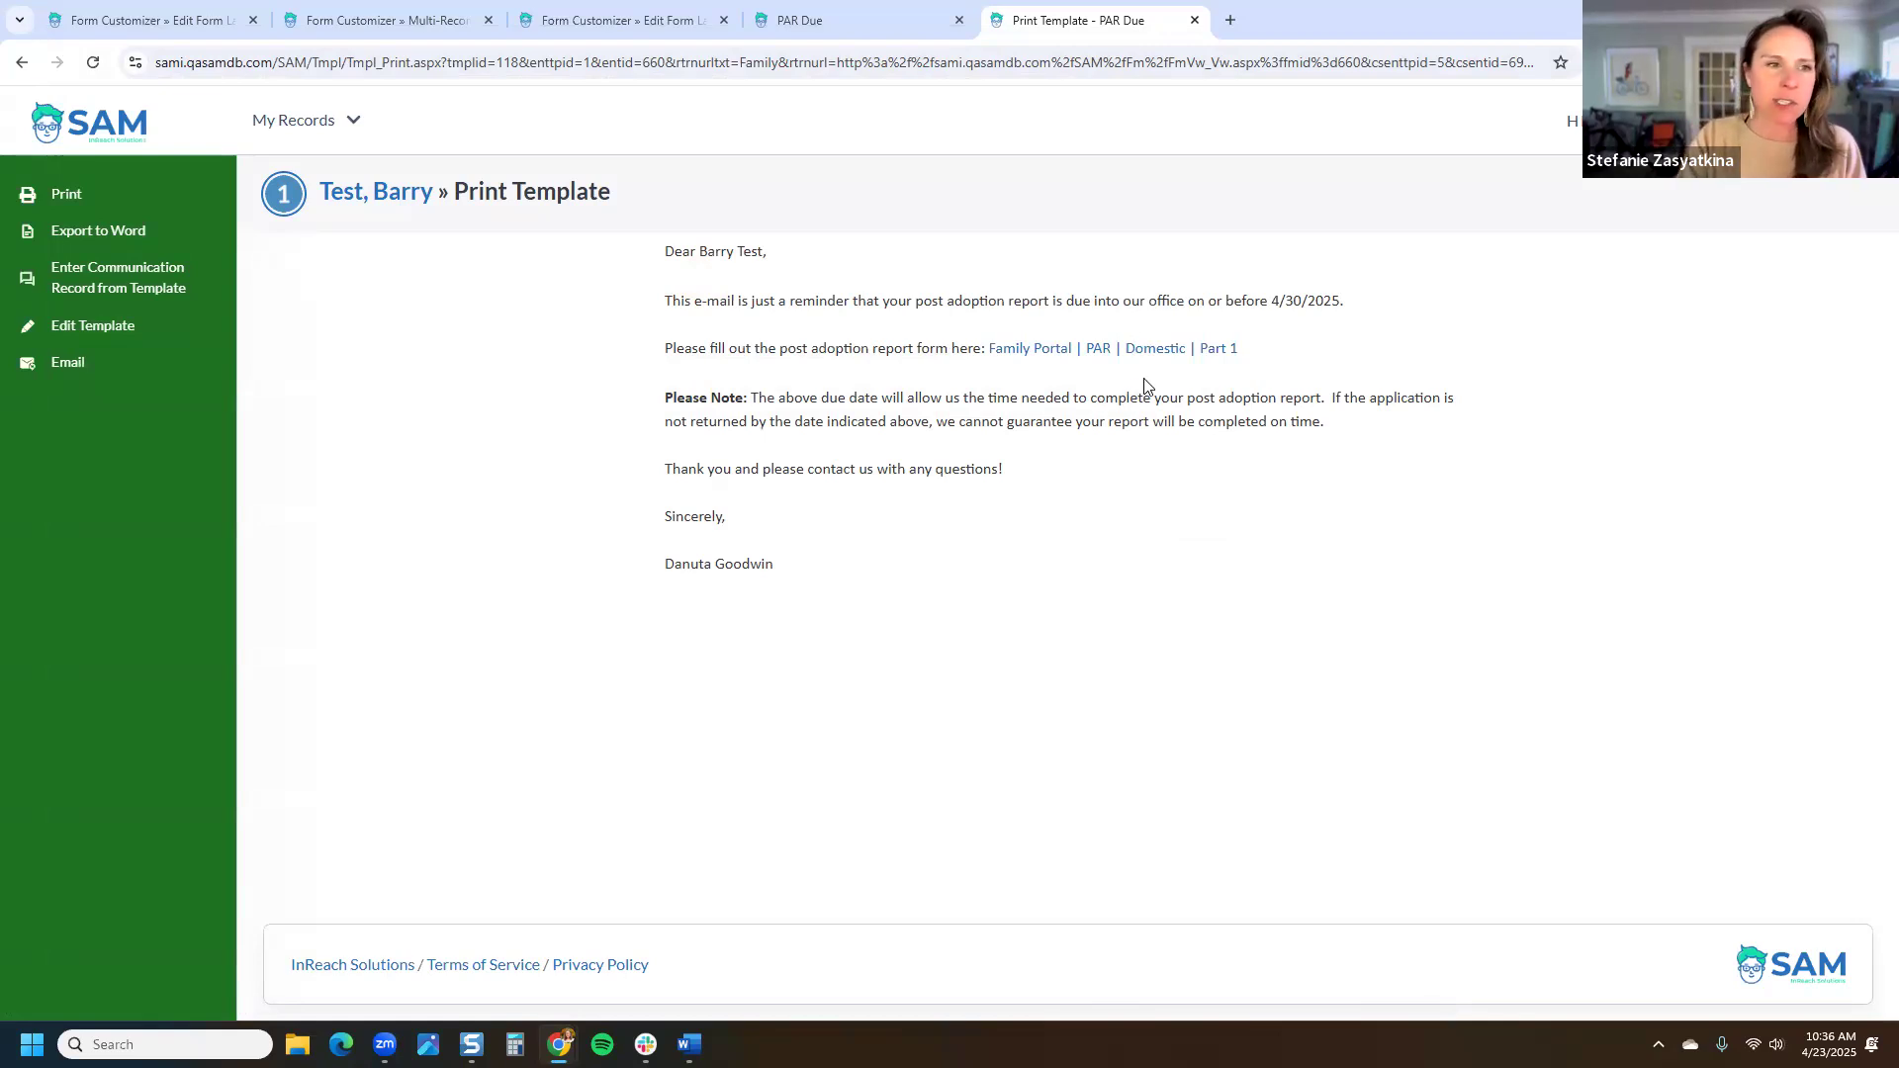
Step: Copy the family's email address from its cover page
left_click_drag(158, 62, 243, 62)
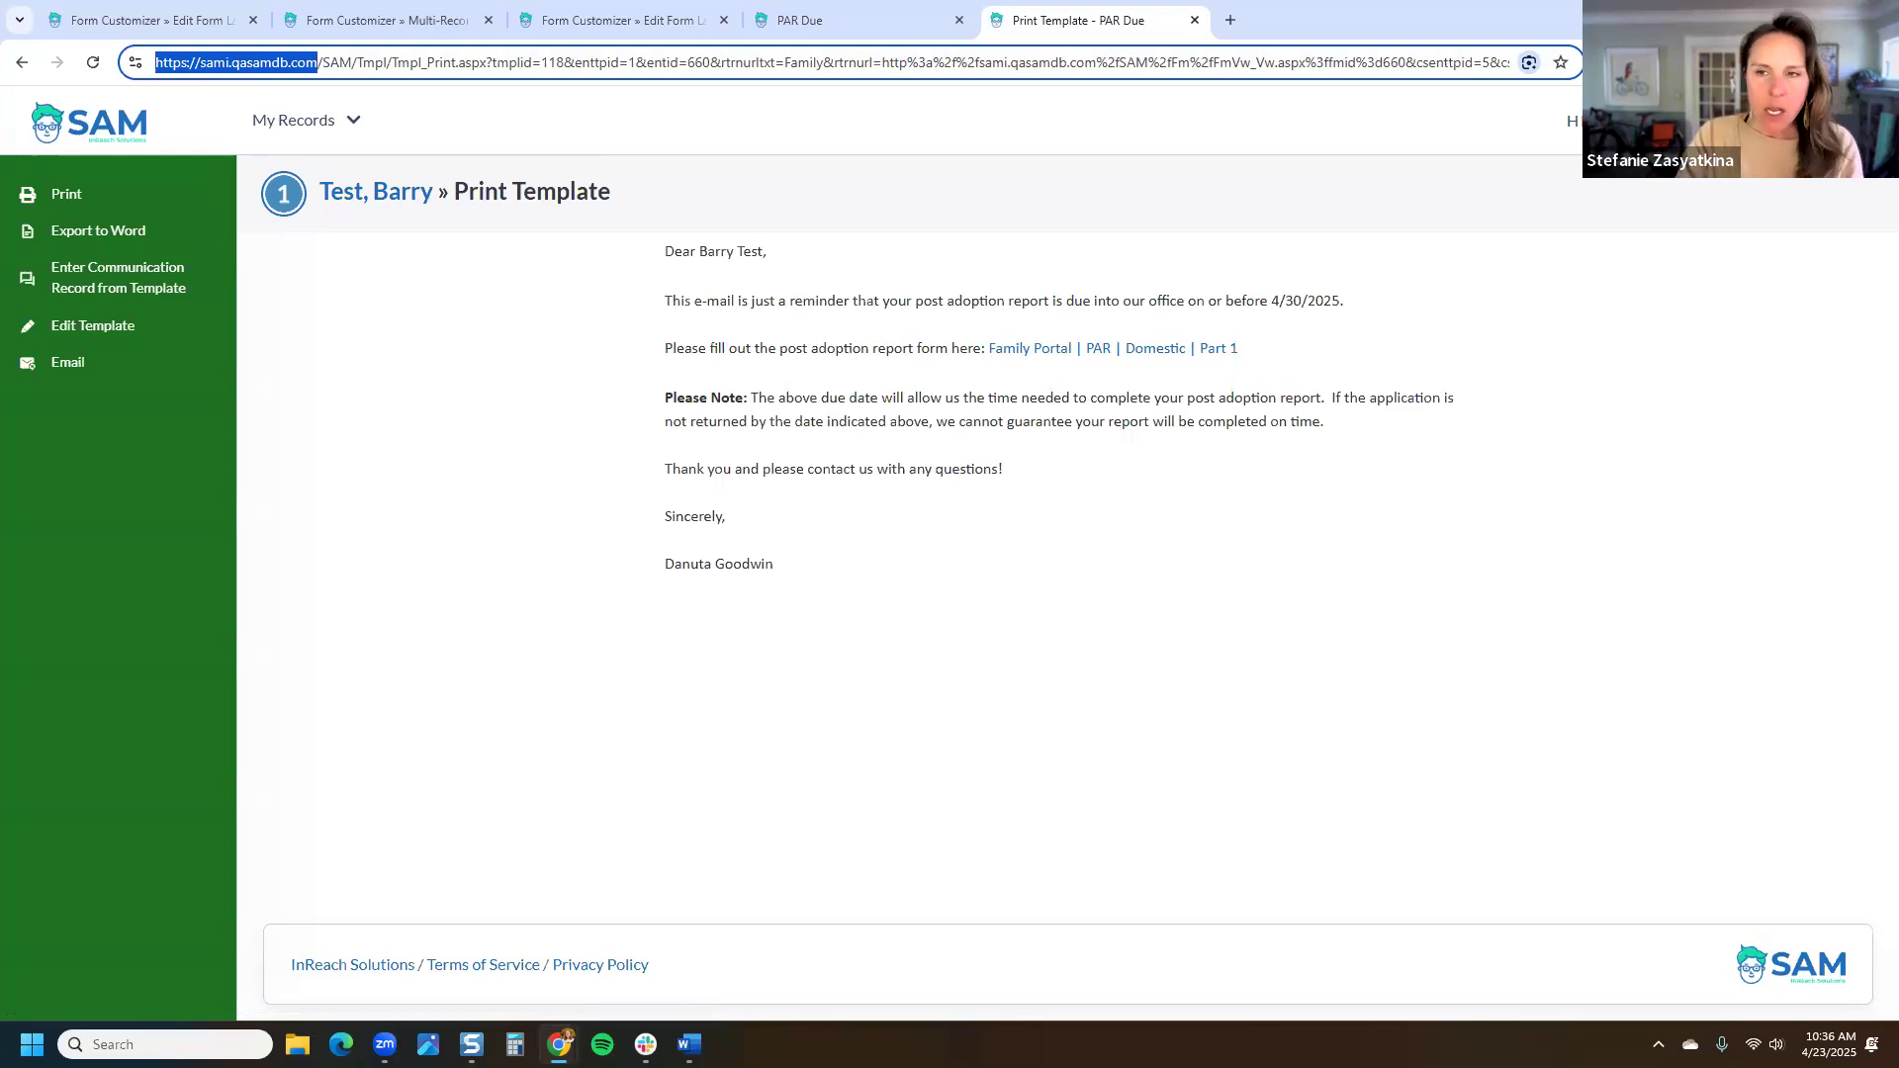
left_click(337, 200)
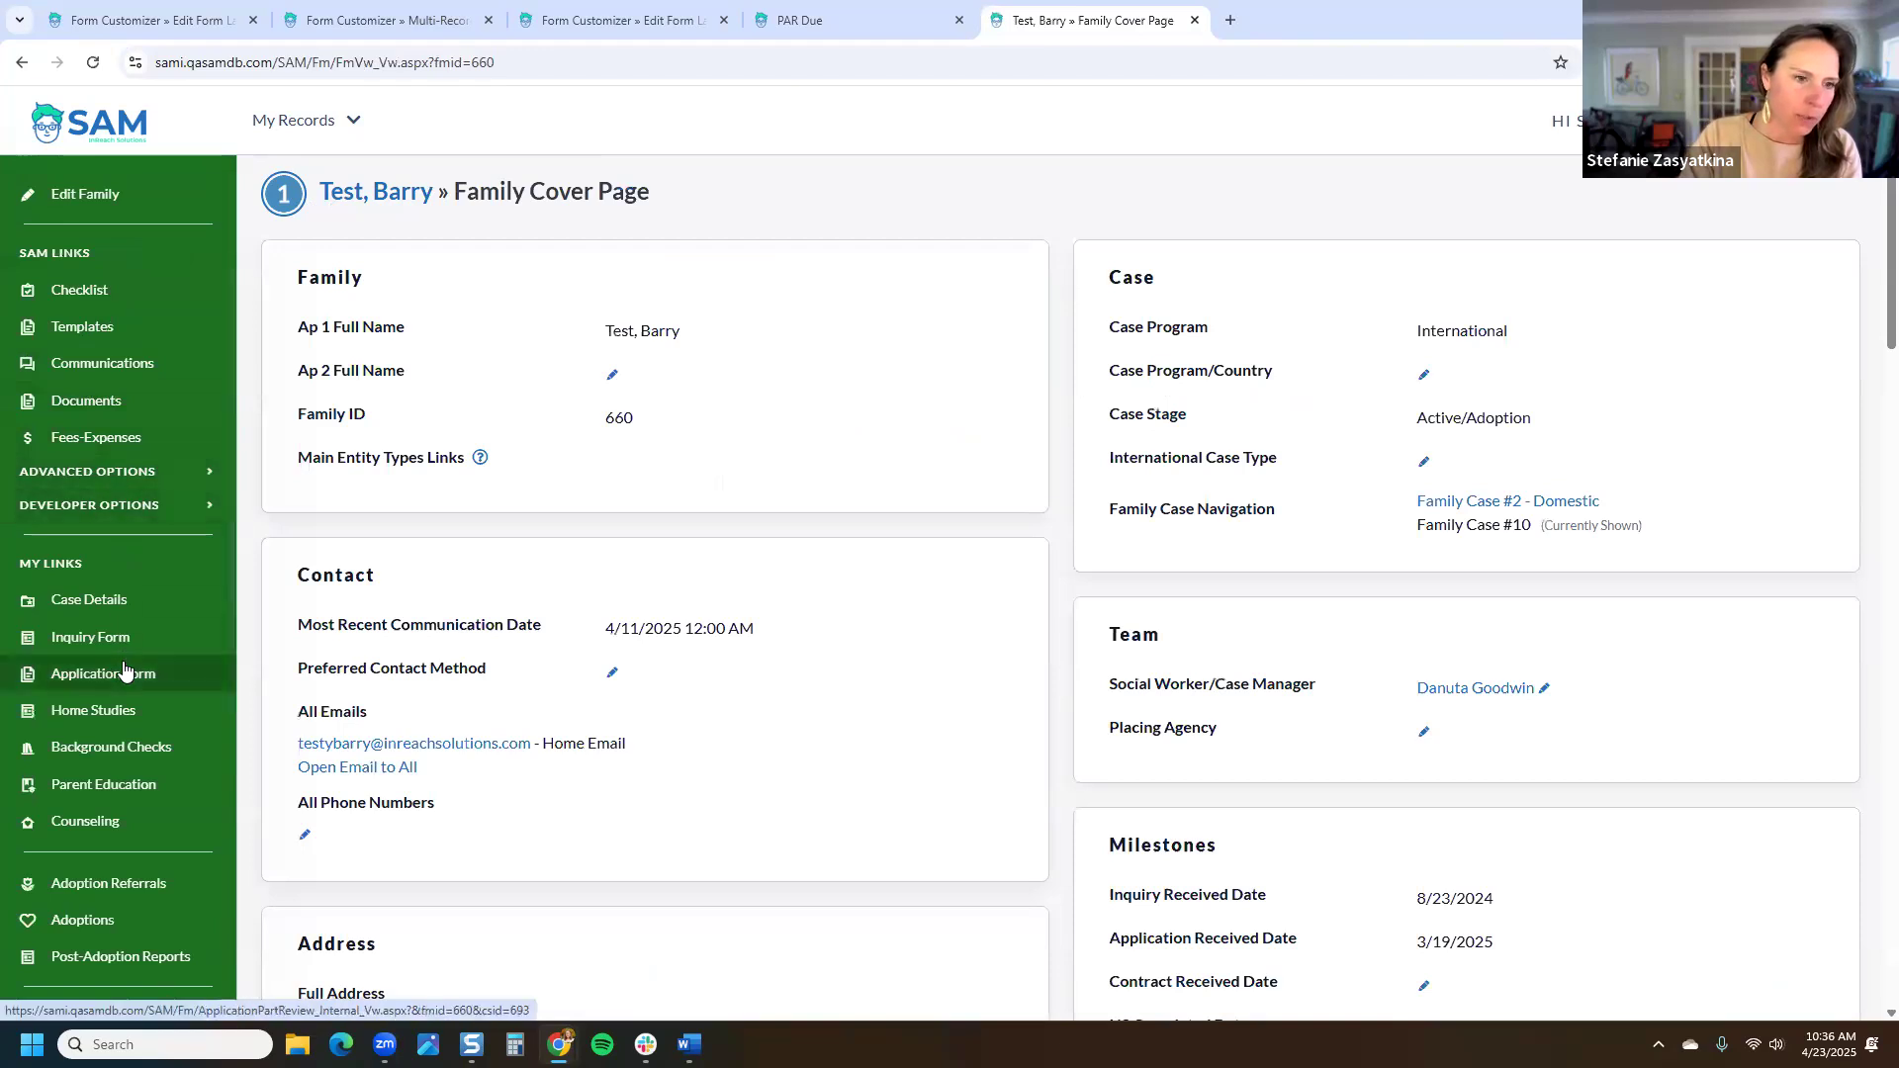
right_click(420, 741)
left_click(568, 623)
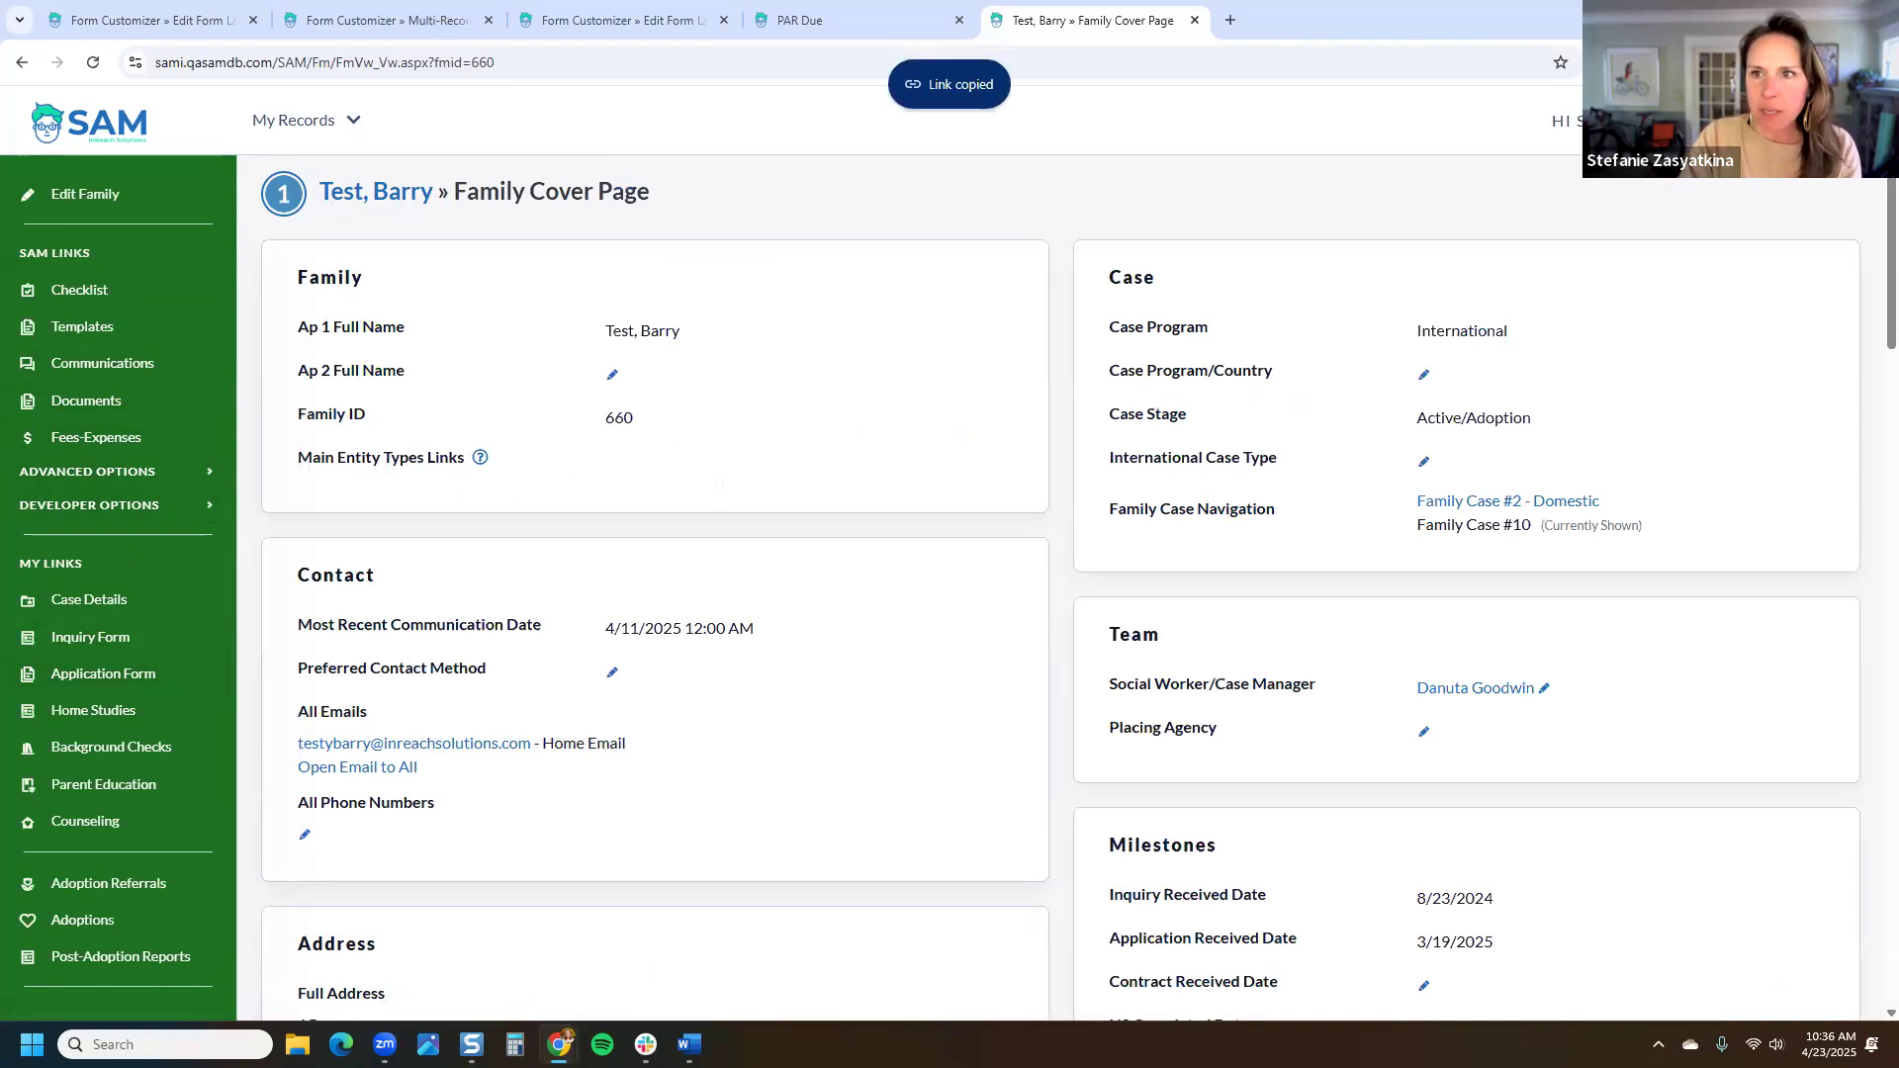
Step: In a new Settings tab, filter the Form Customizer's Forms list to Public Form type
right_click(1835, 126)
left_click(1760, 153)
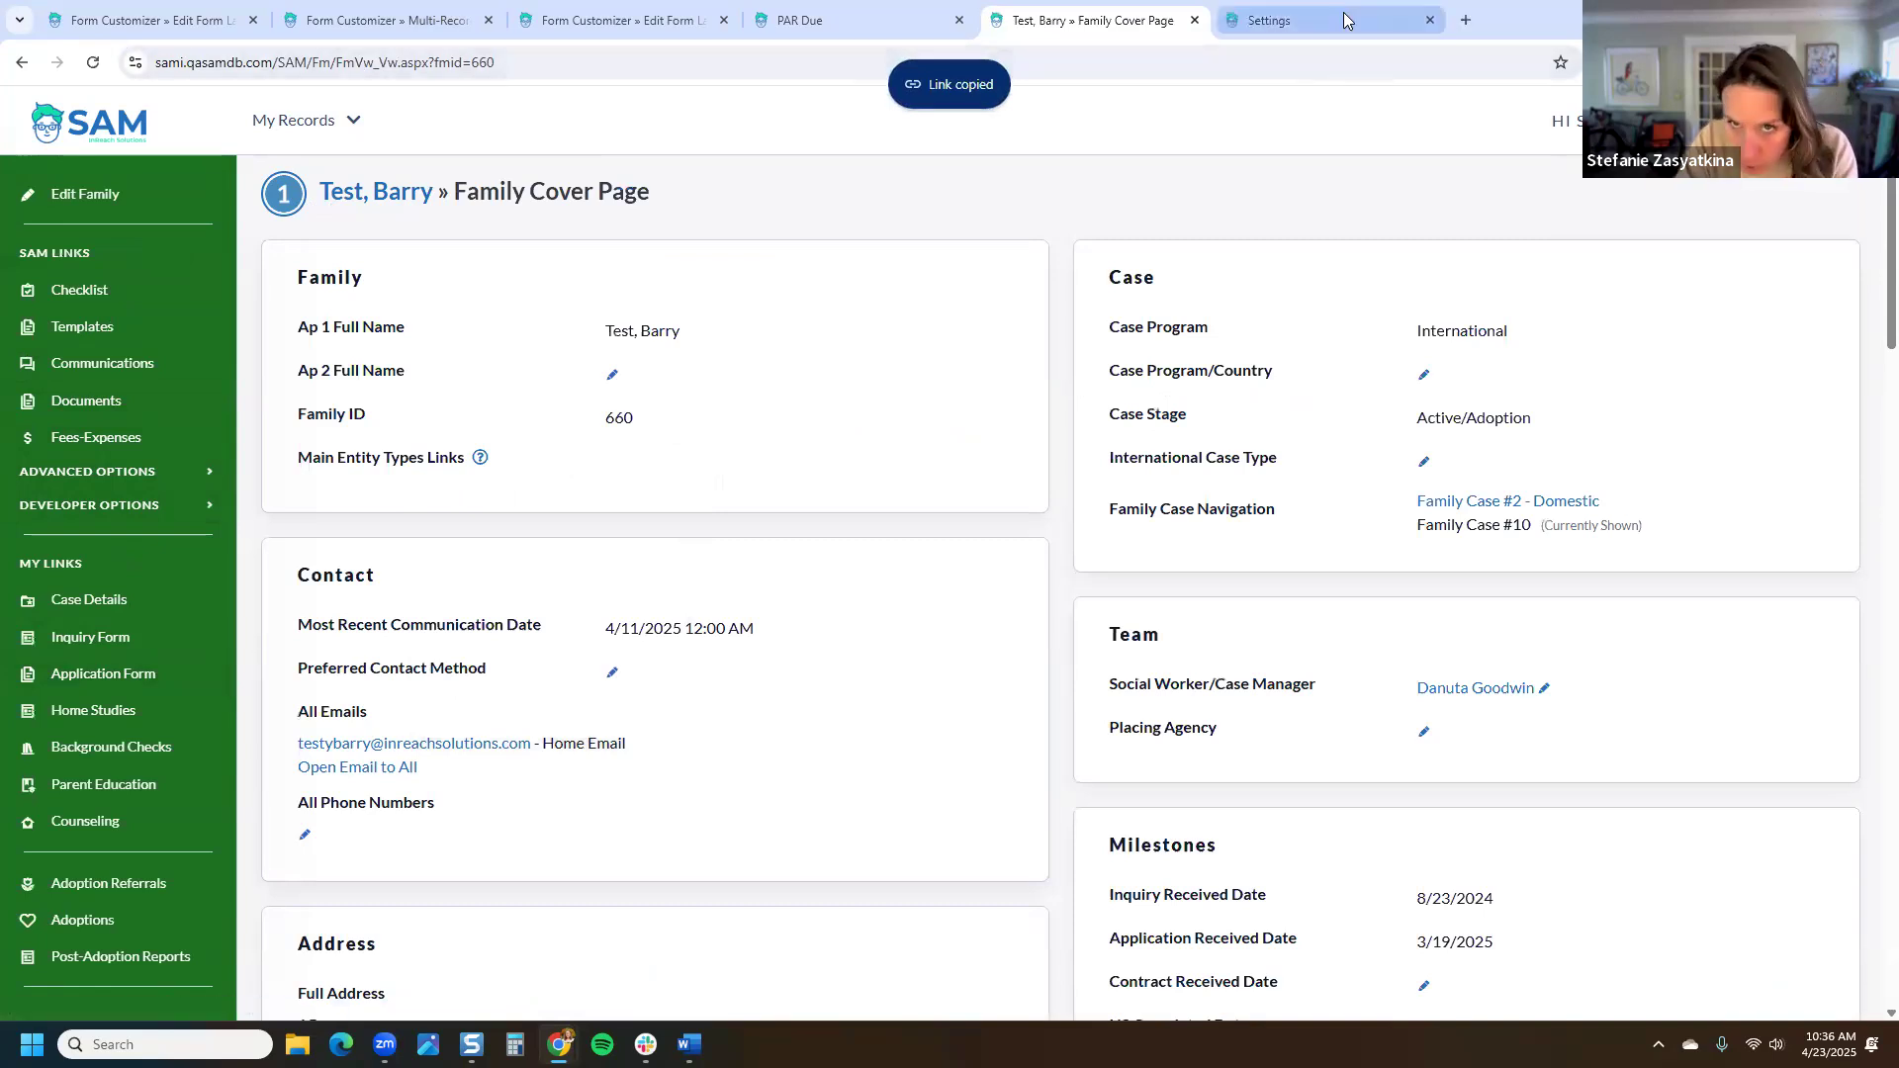
left_click(1345, 20)
left_click(426, 682)
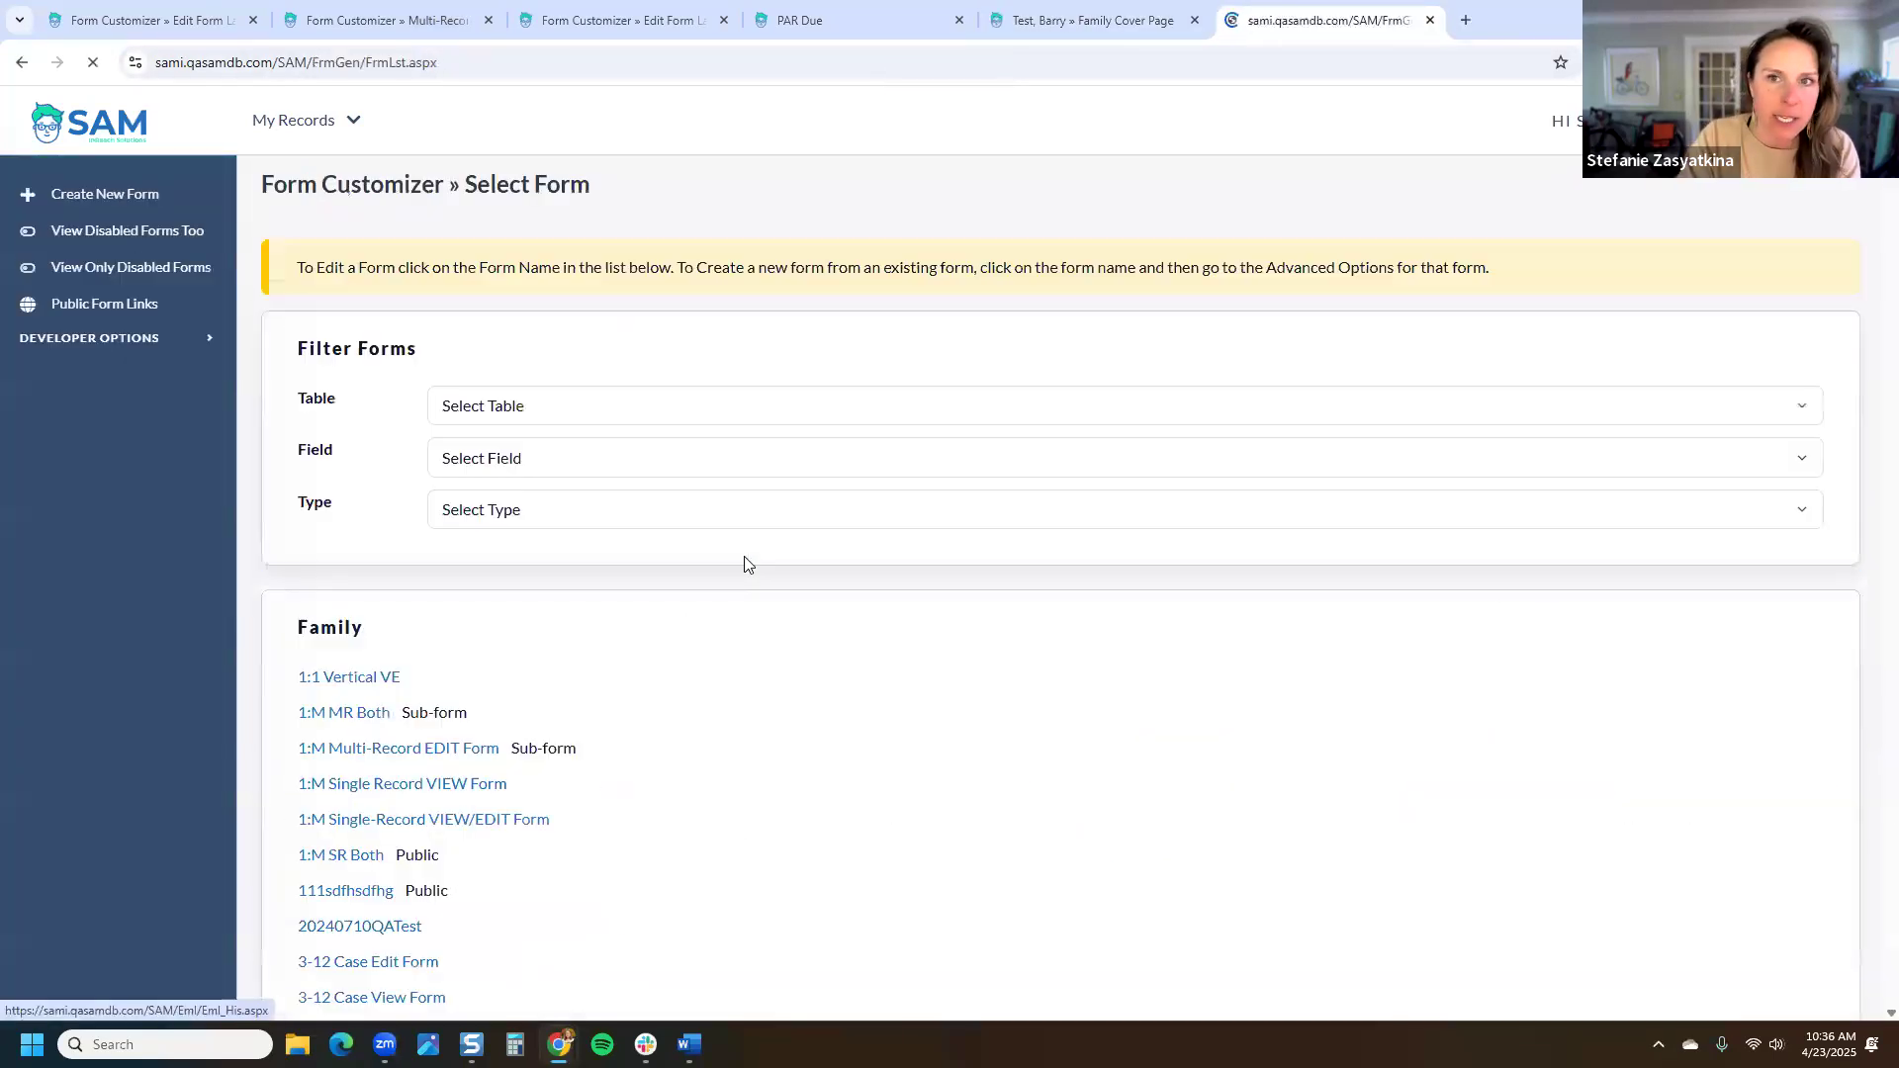
left_click(519, 513)
left_click(554, 596)
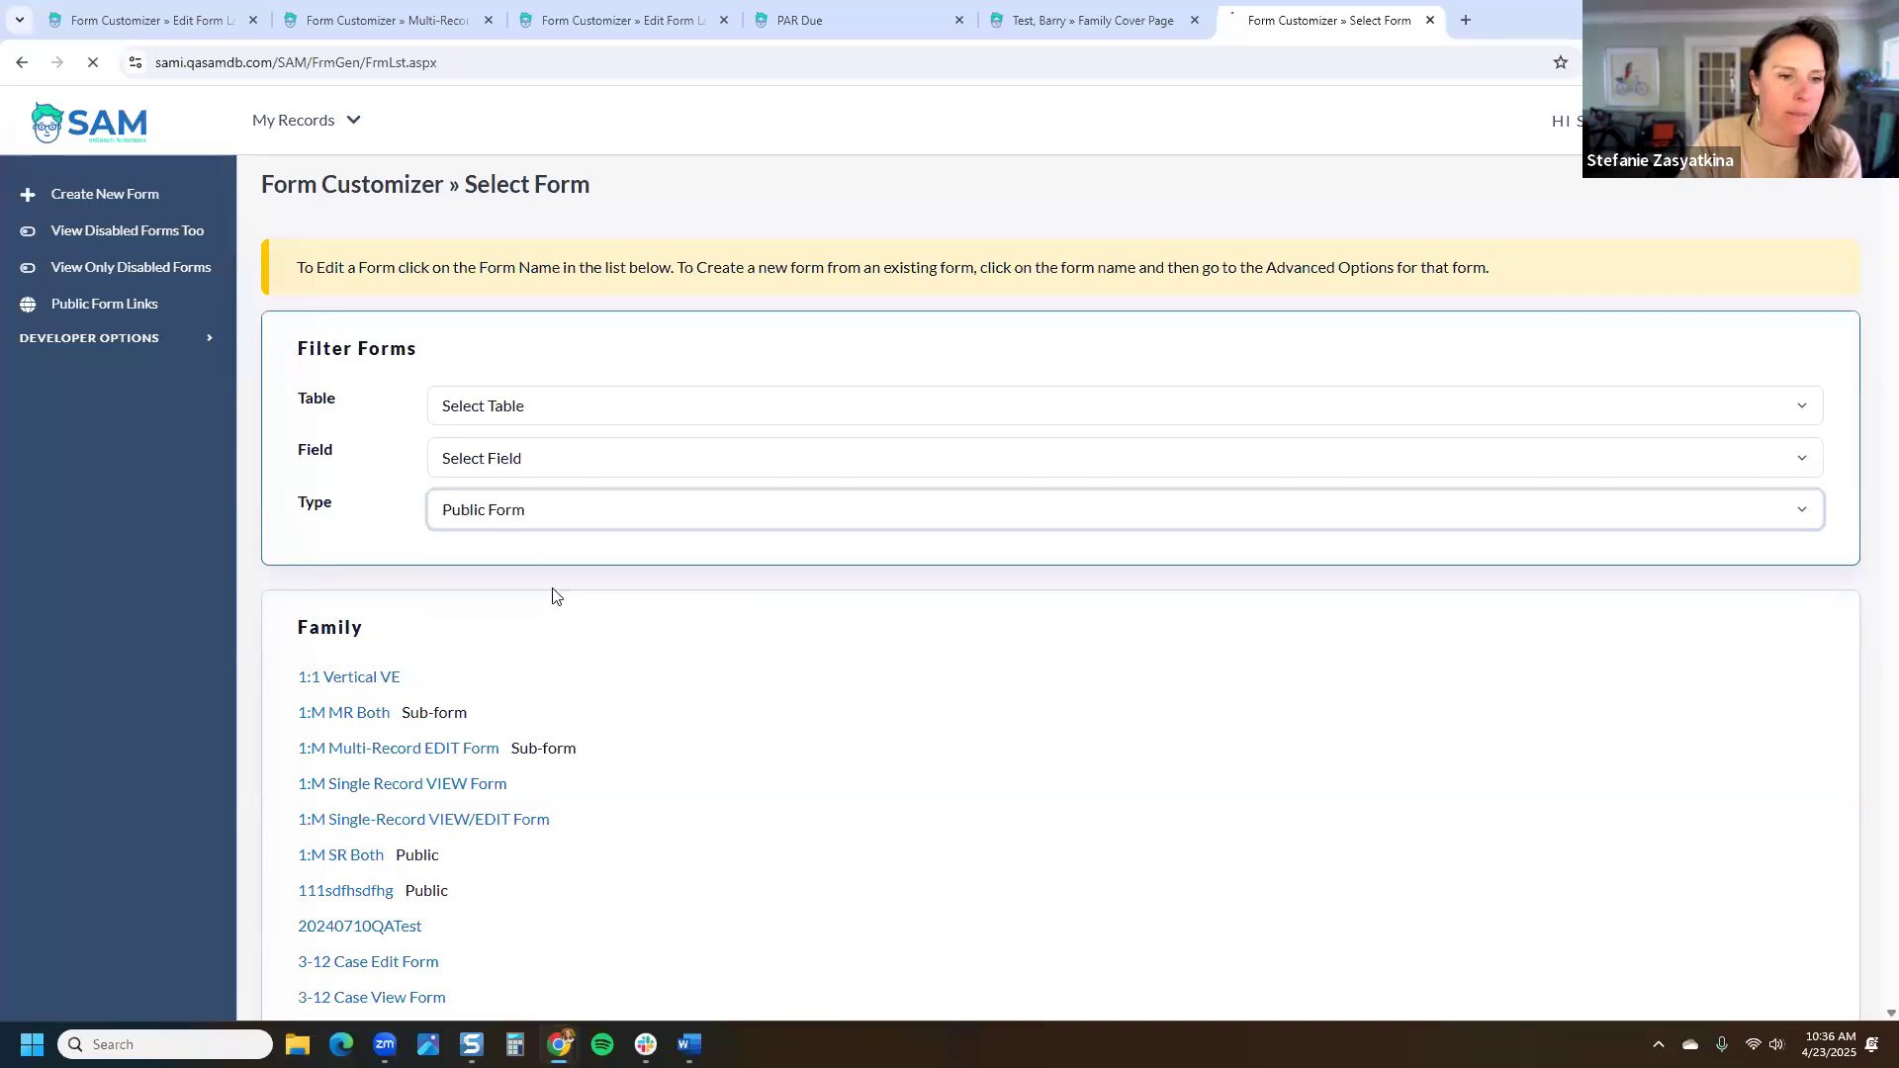
scroll(564, 598, "down", 13)
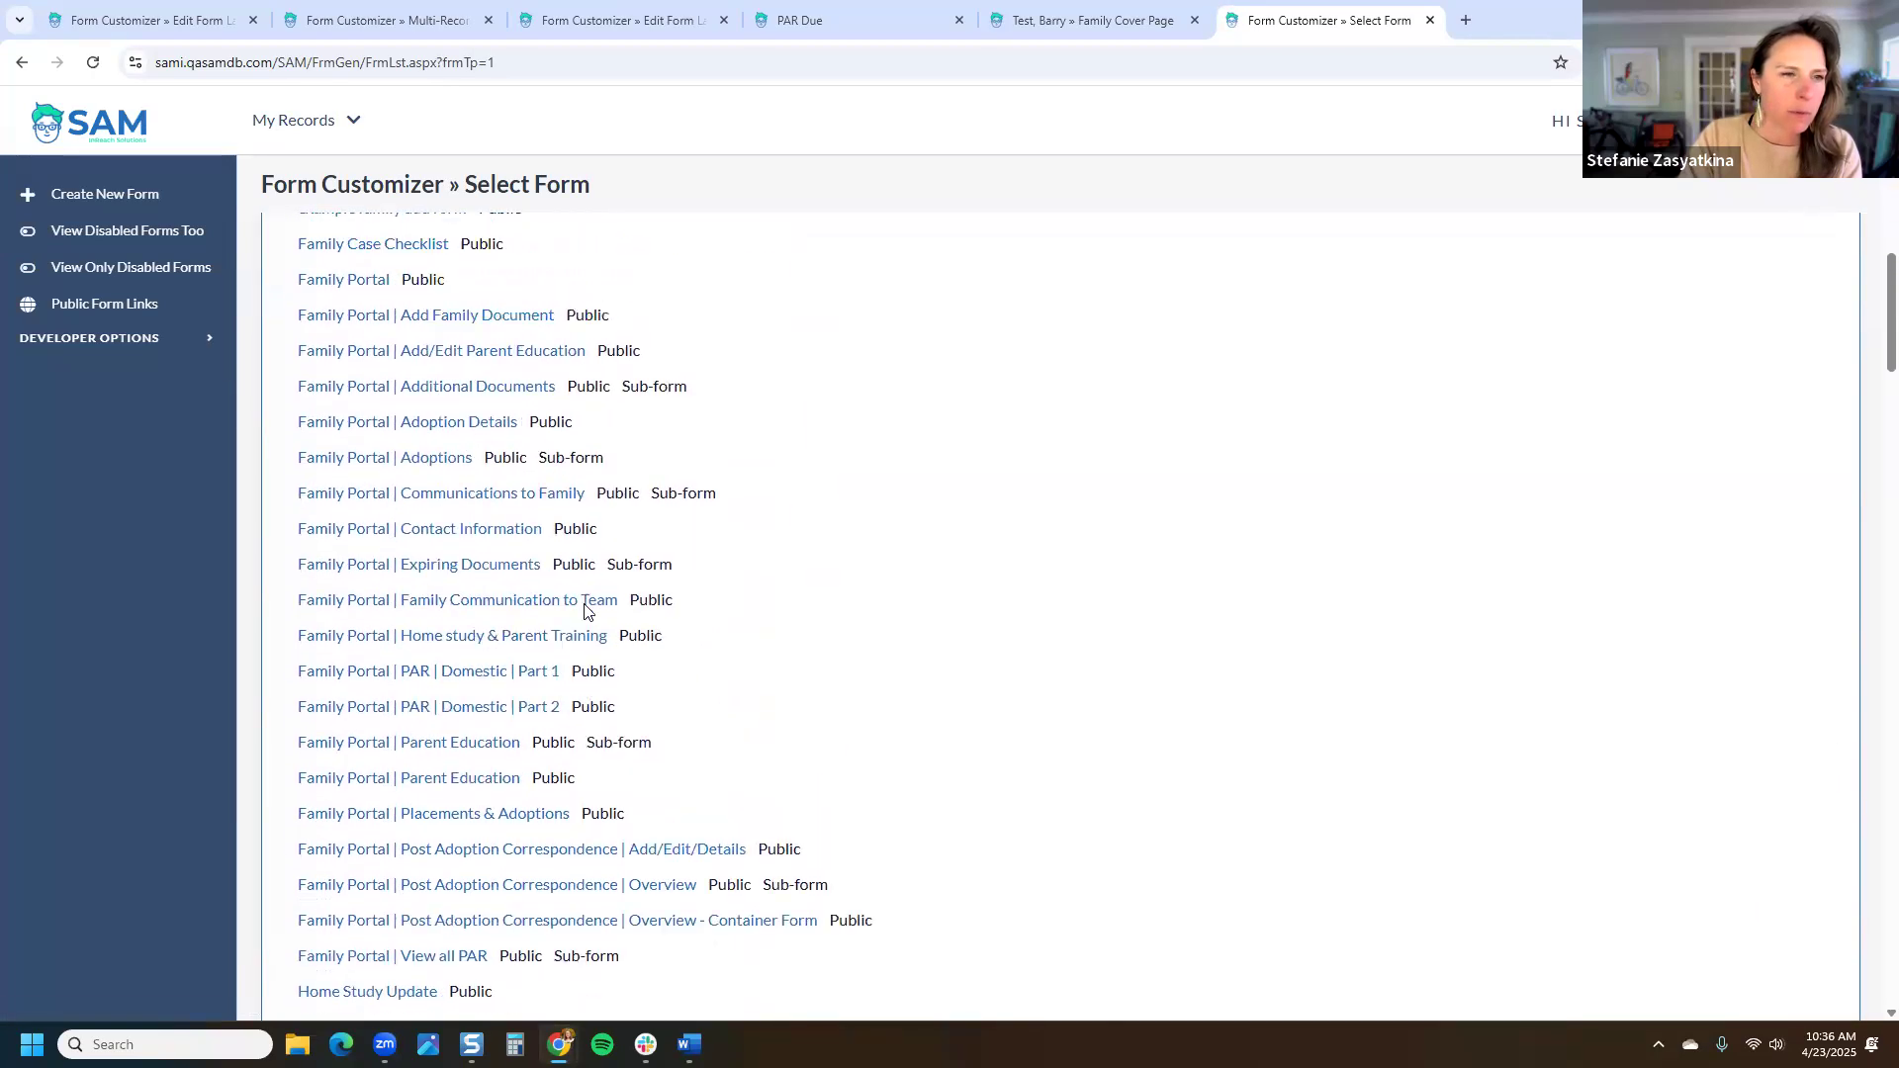
scroll(583, 610, "up", 2)
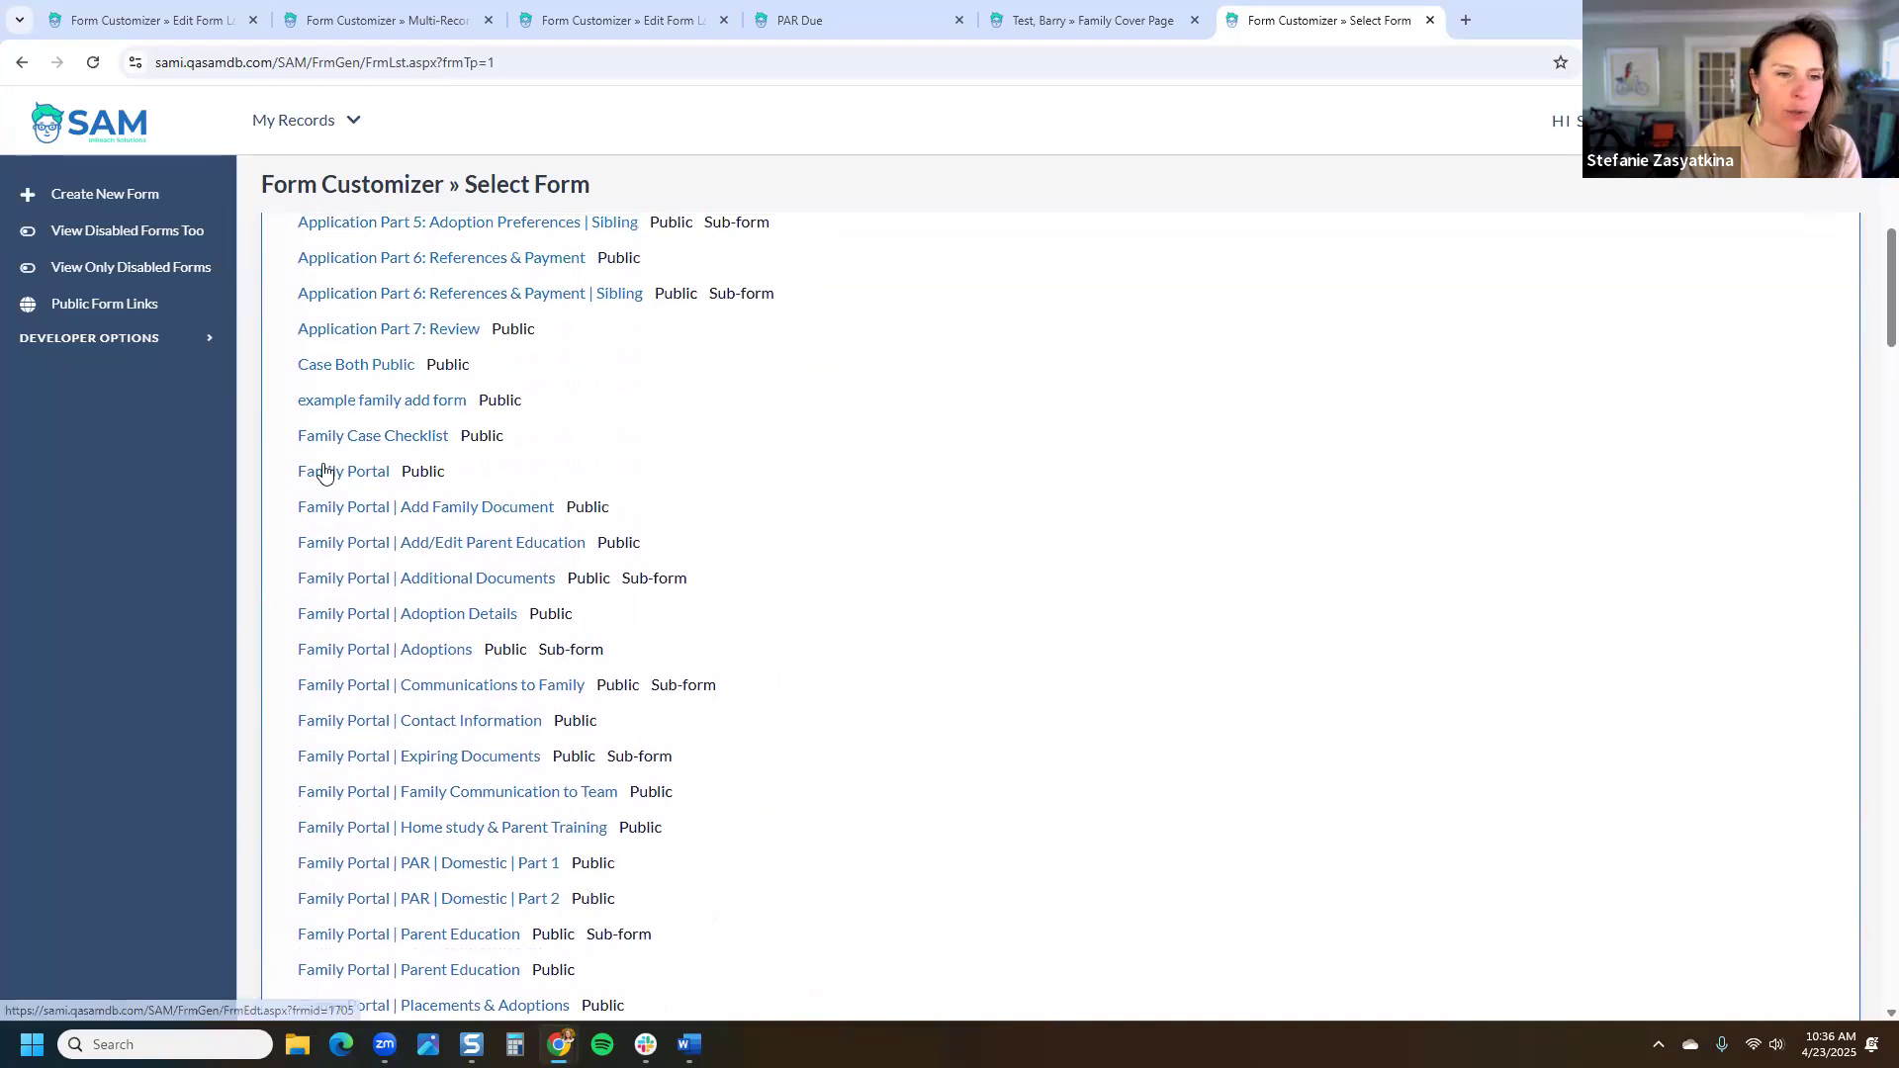
Step: Open the Family Portal public form in an incognito window, proceeding past the security warning
left_click(324, 473)
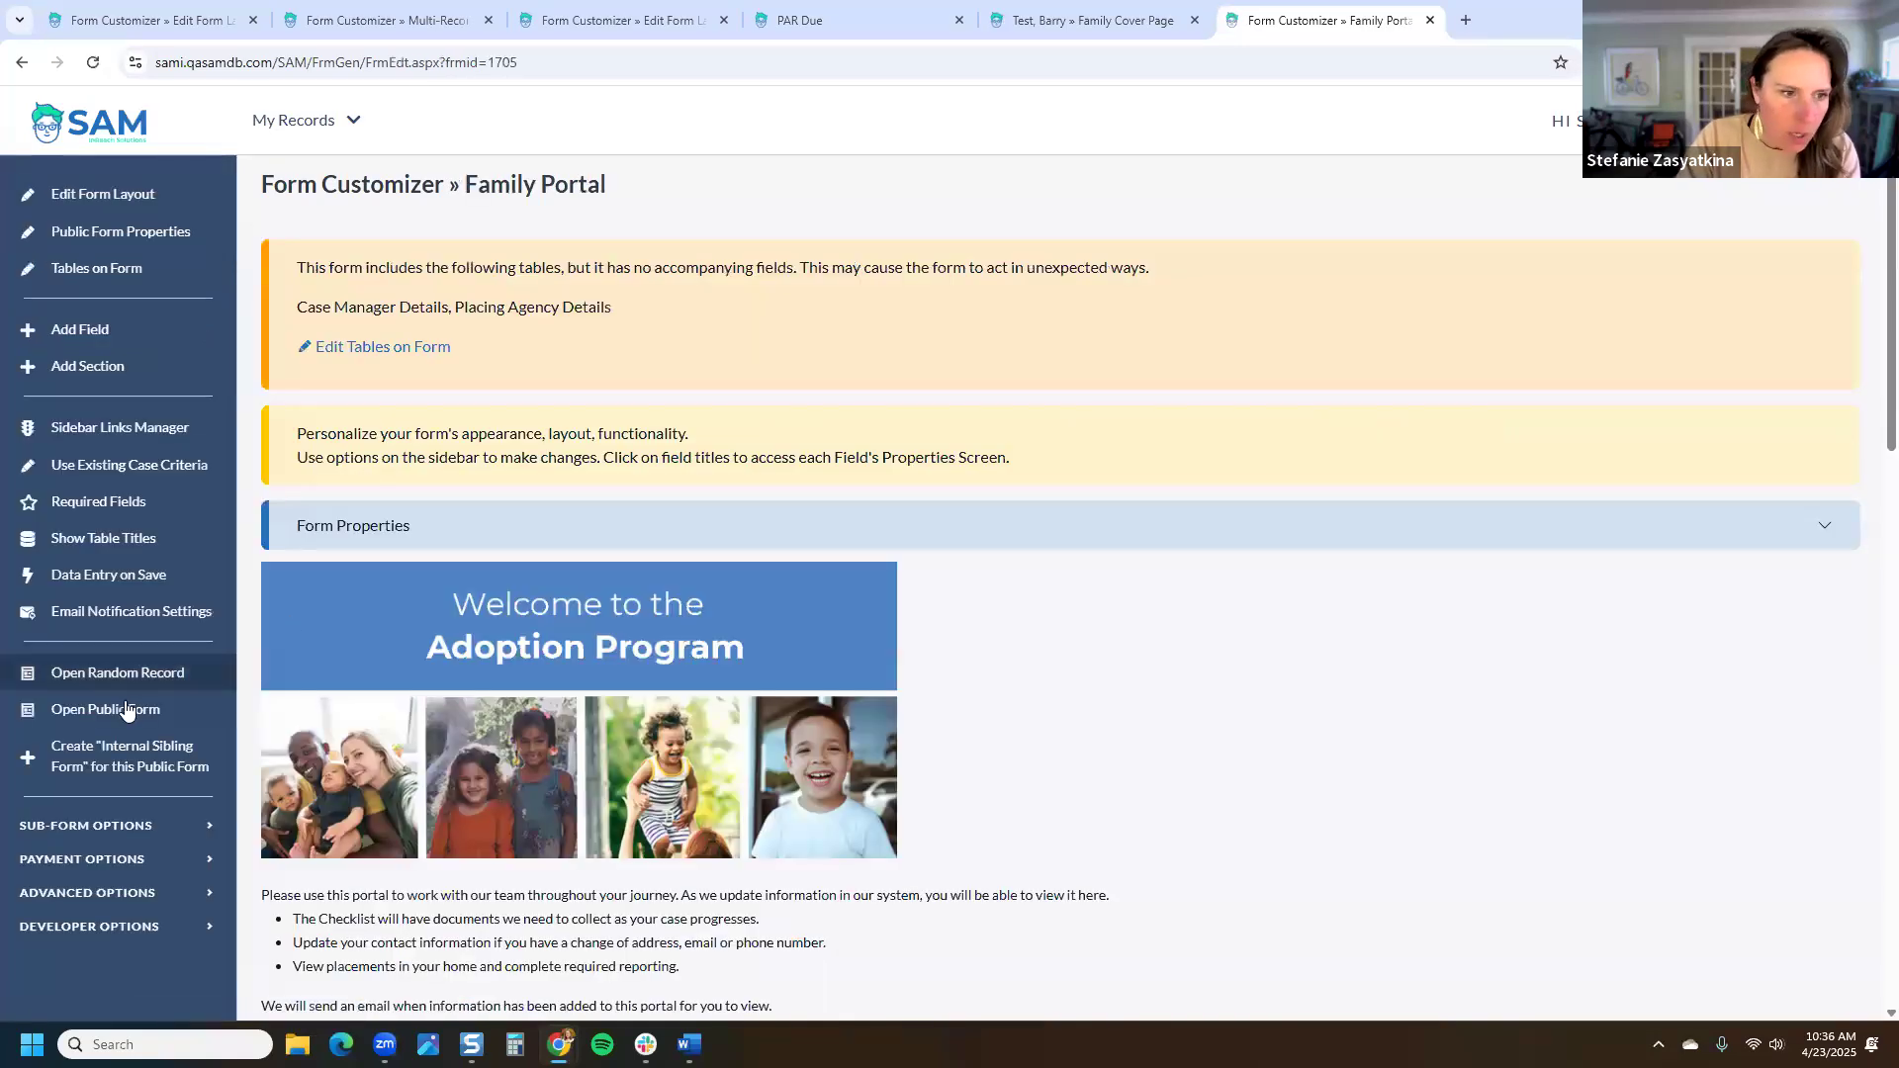
right_click(126, 710)
left_click(293, 786)
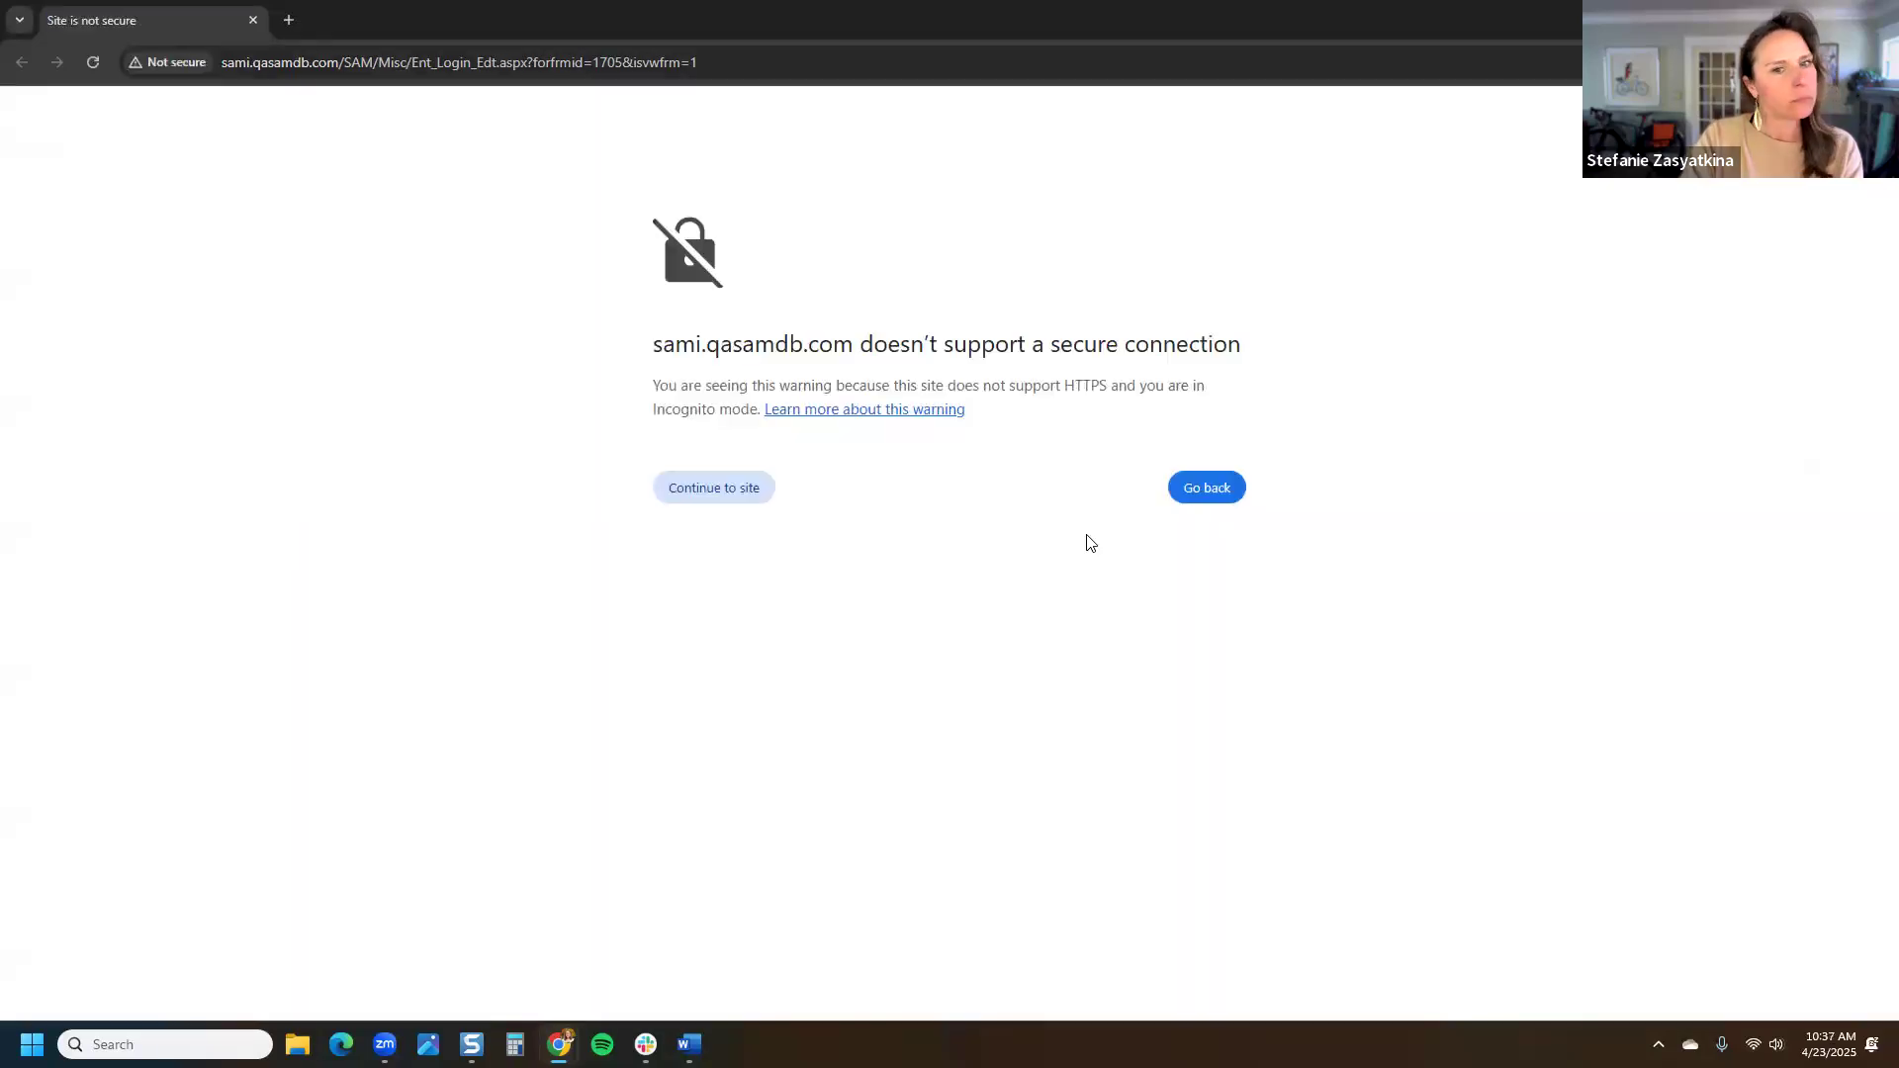
left_click(740, 495)
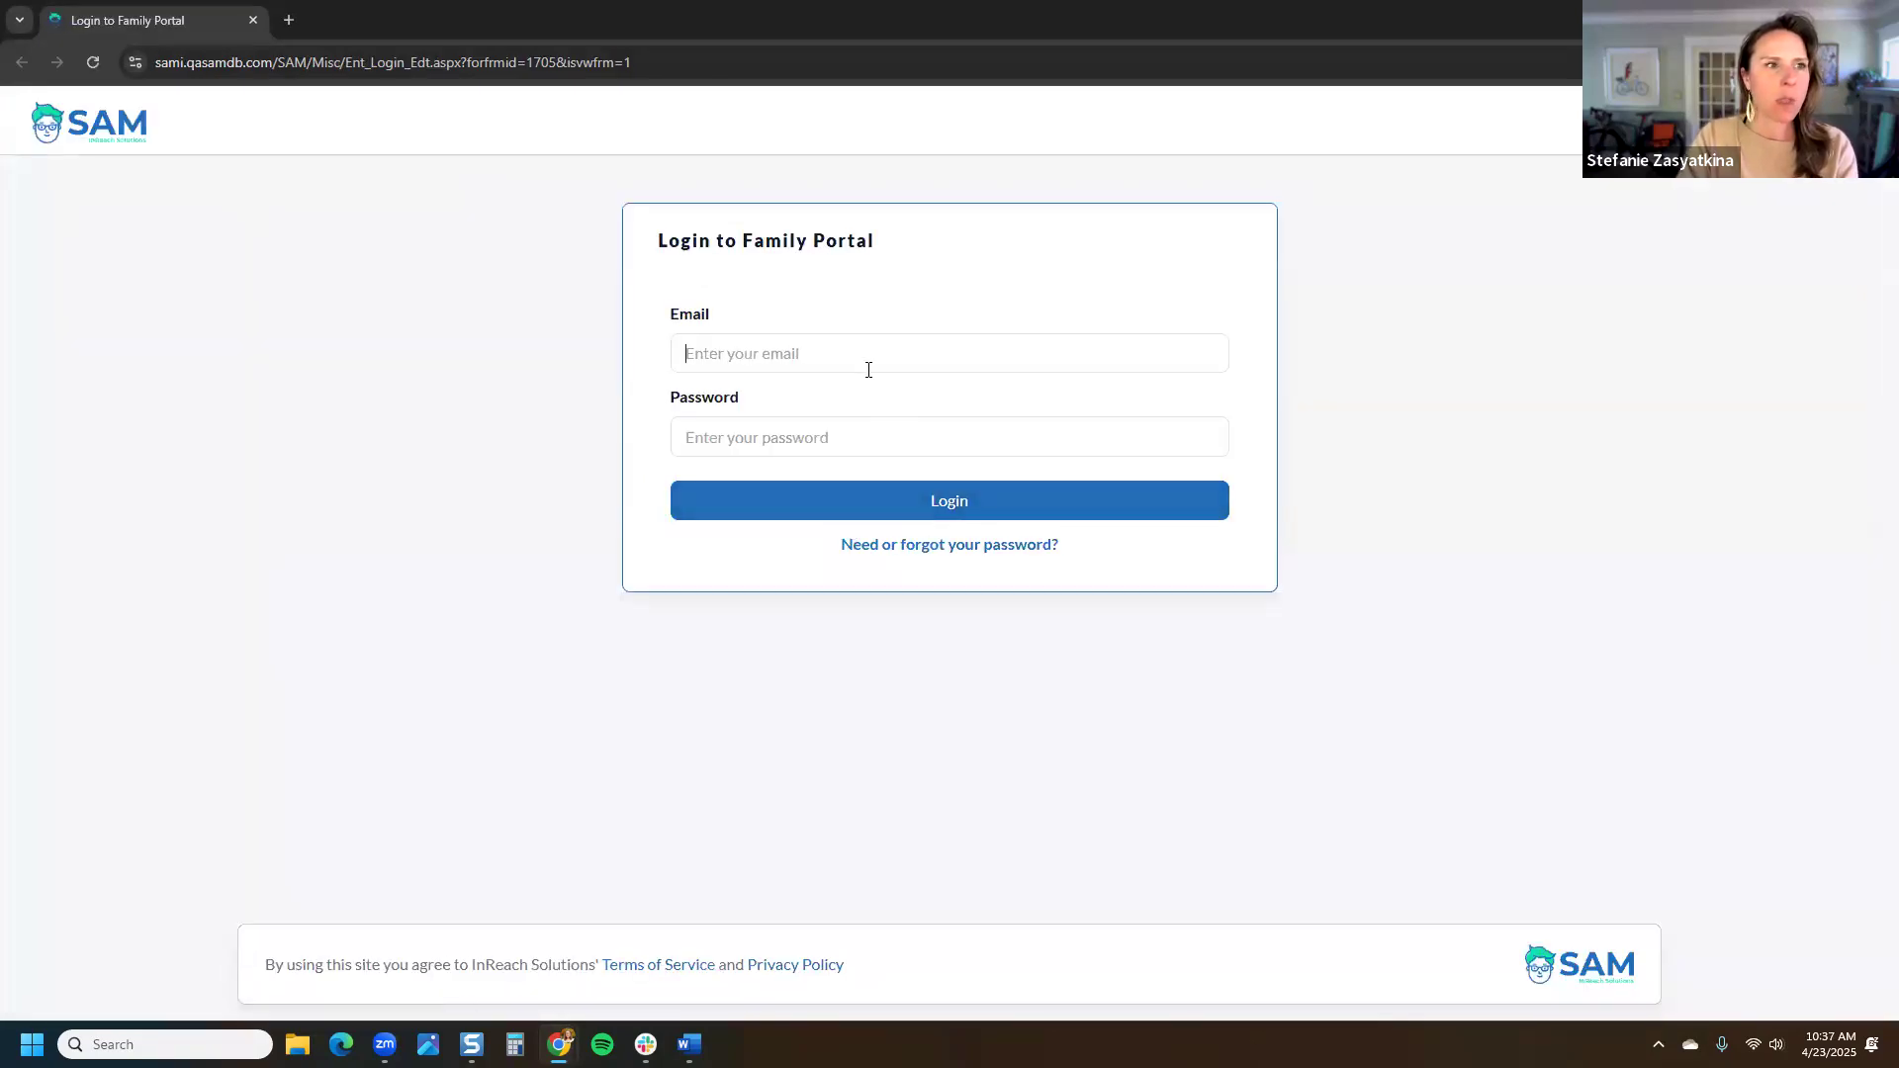
Step: Log in to the Family Portal with the test family's email and password
left_click(868, 370)
key("ctrl+v")
left_click(862, 435)
type("••••••••")
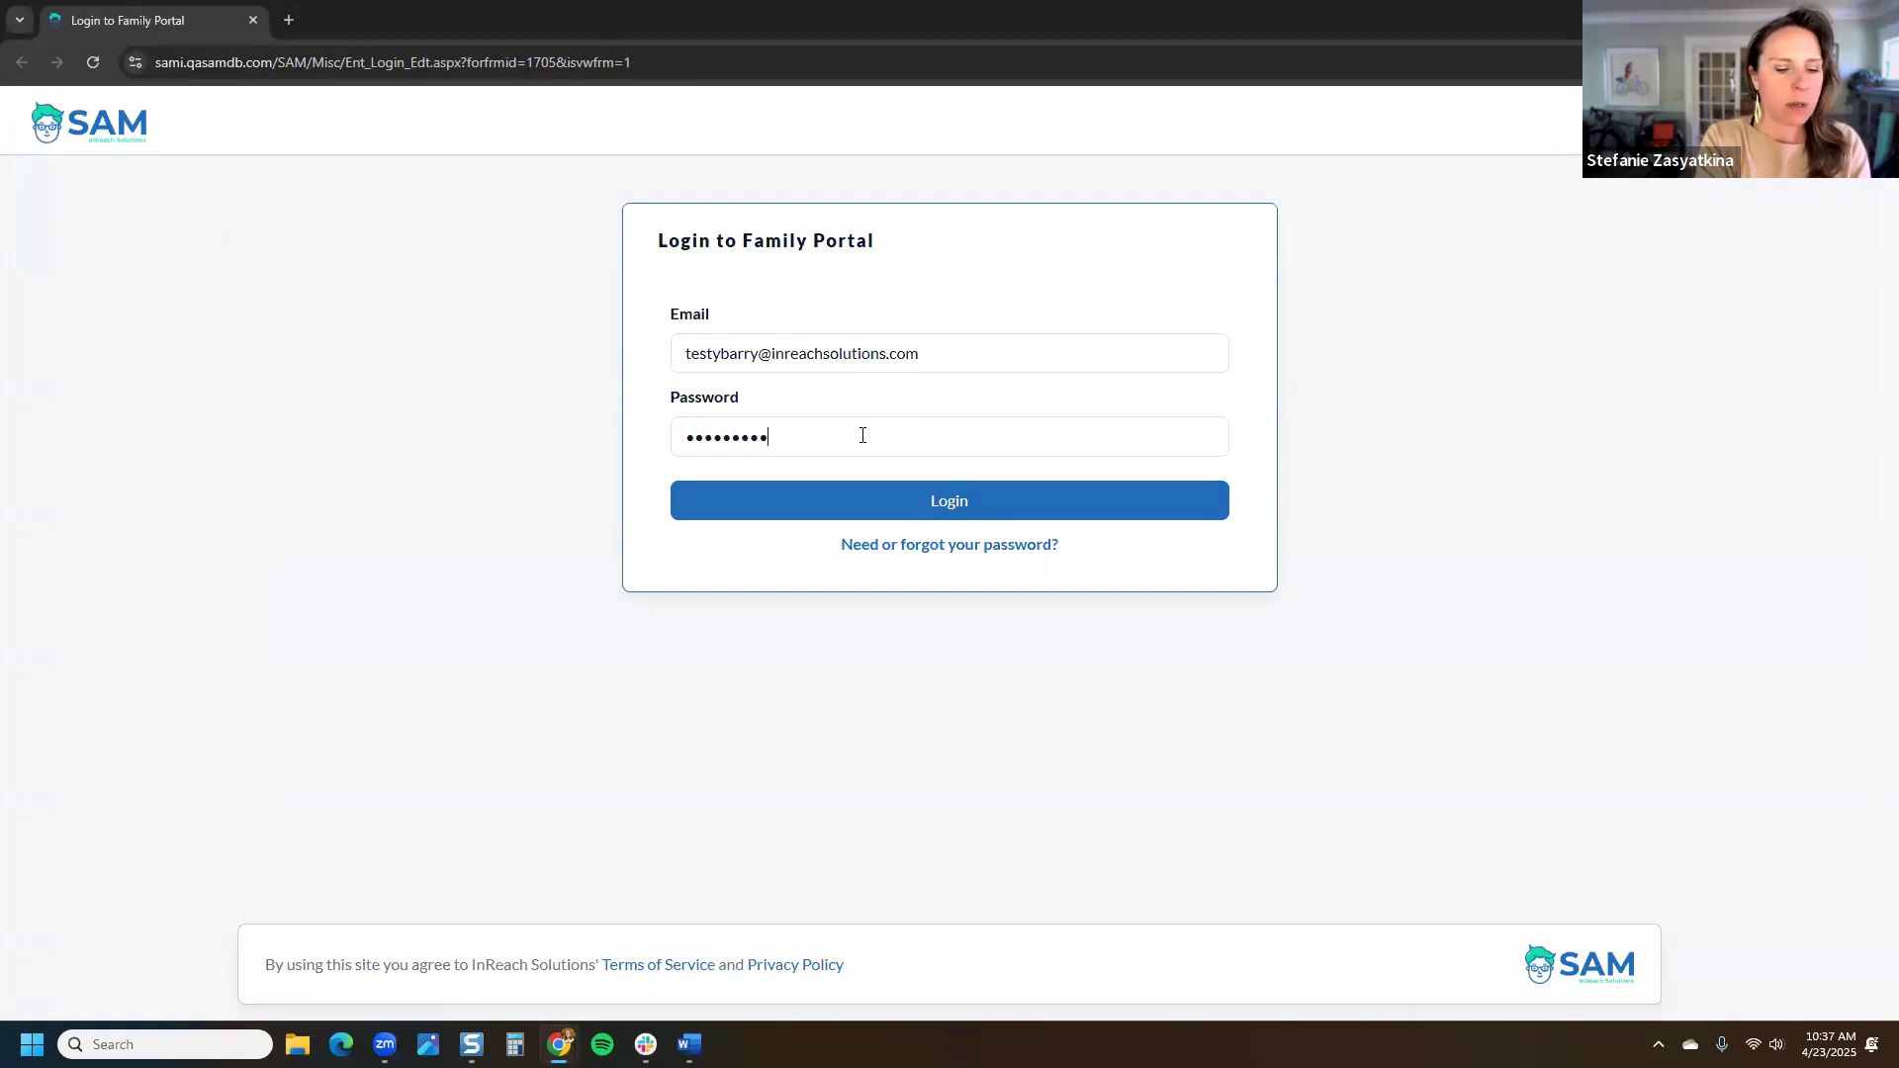
left_click(925, 507)
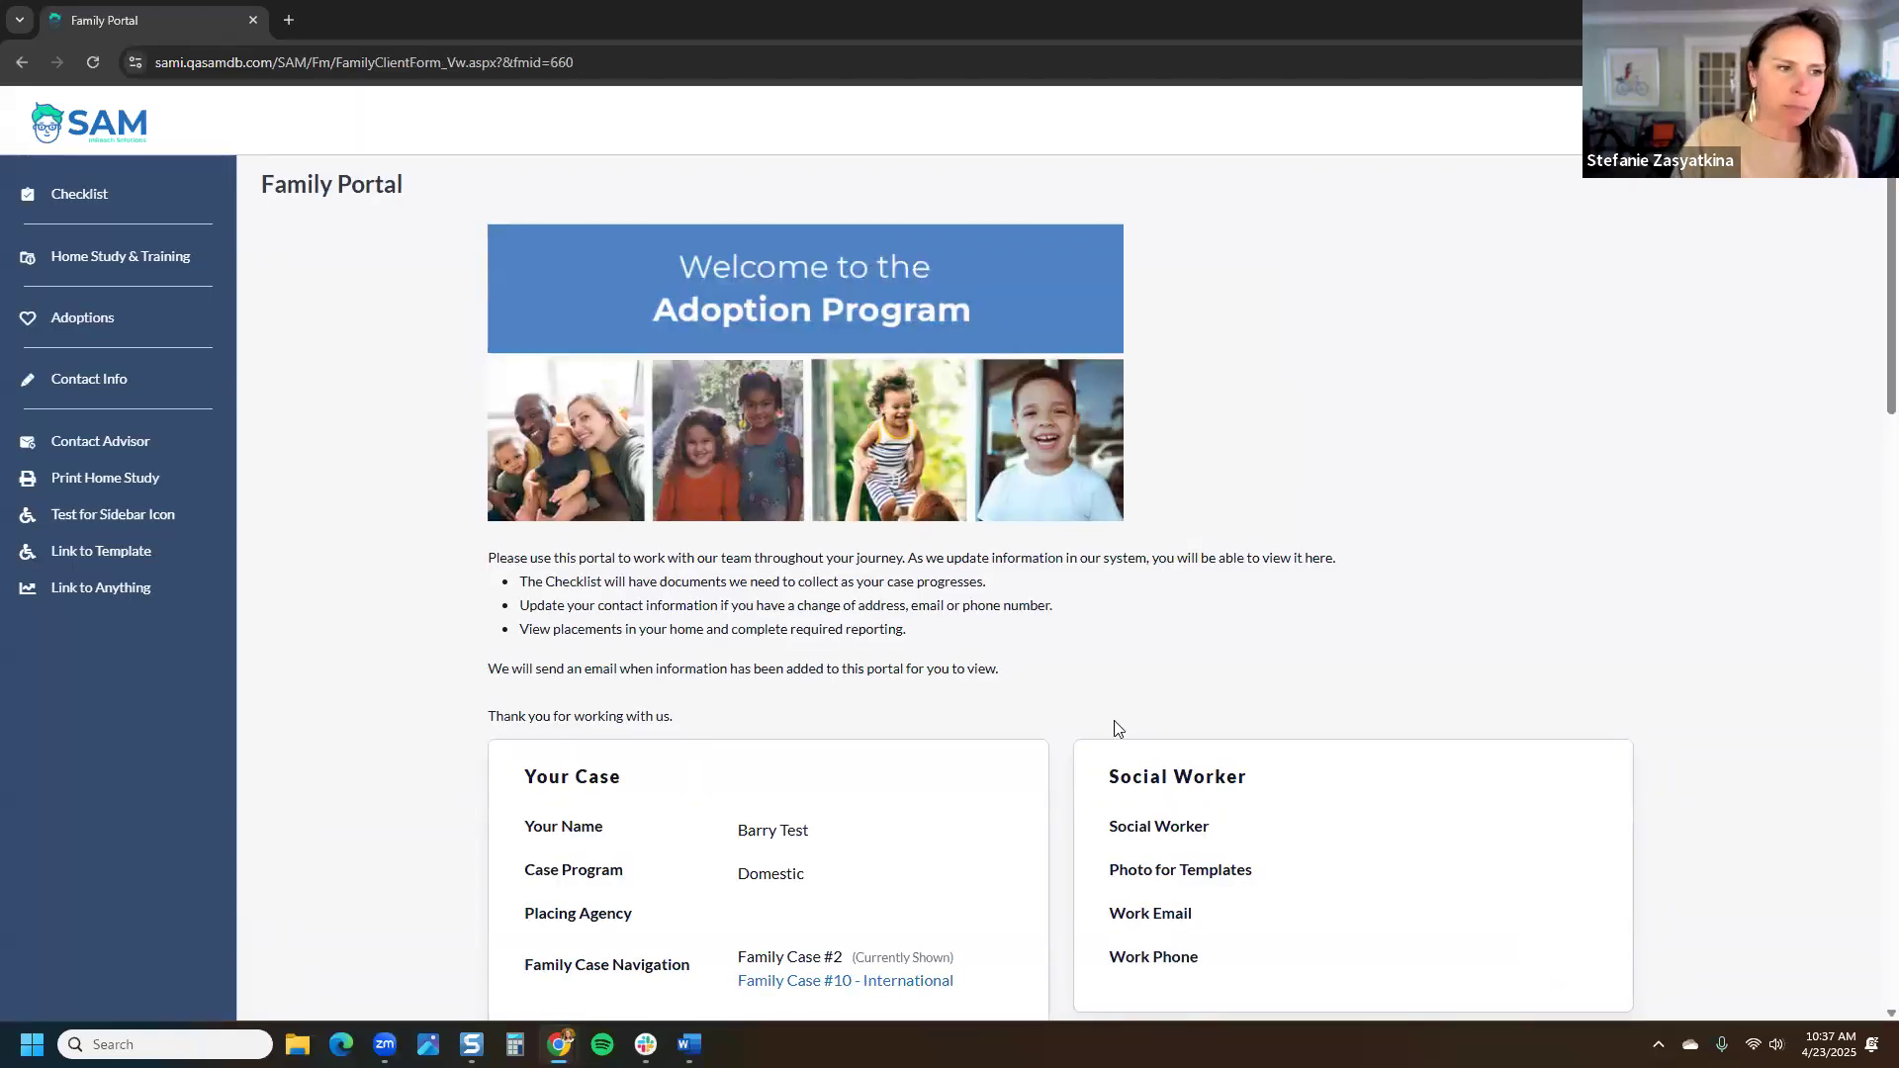
Step: Open the adoption details for Family Case #10 - International from the portal's Adoptions page
left_click(107, 326)
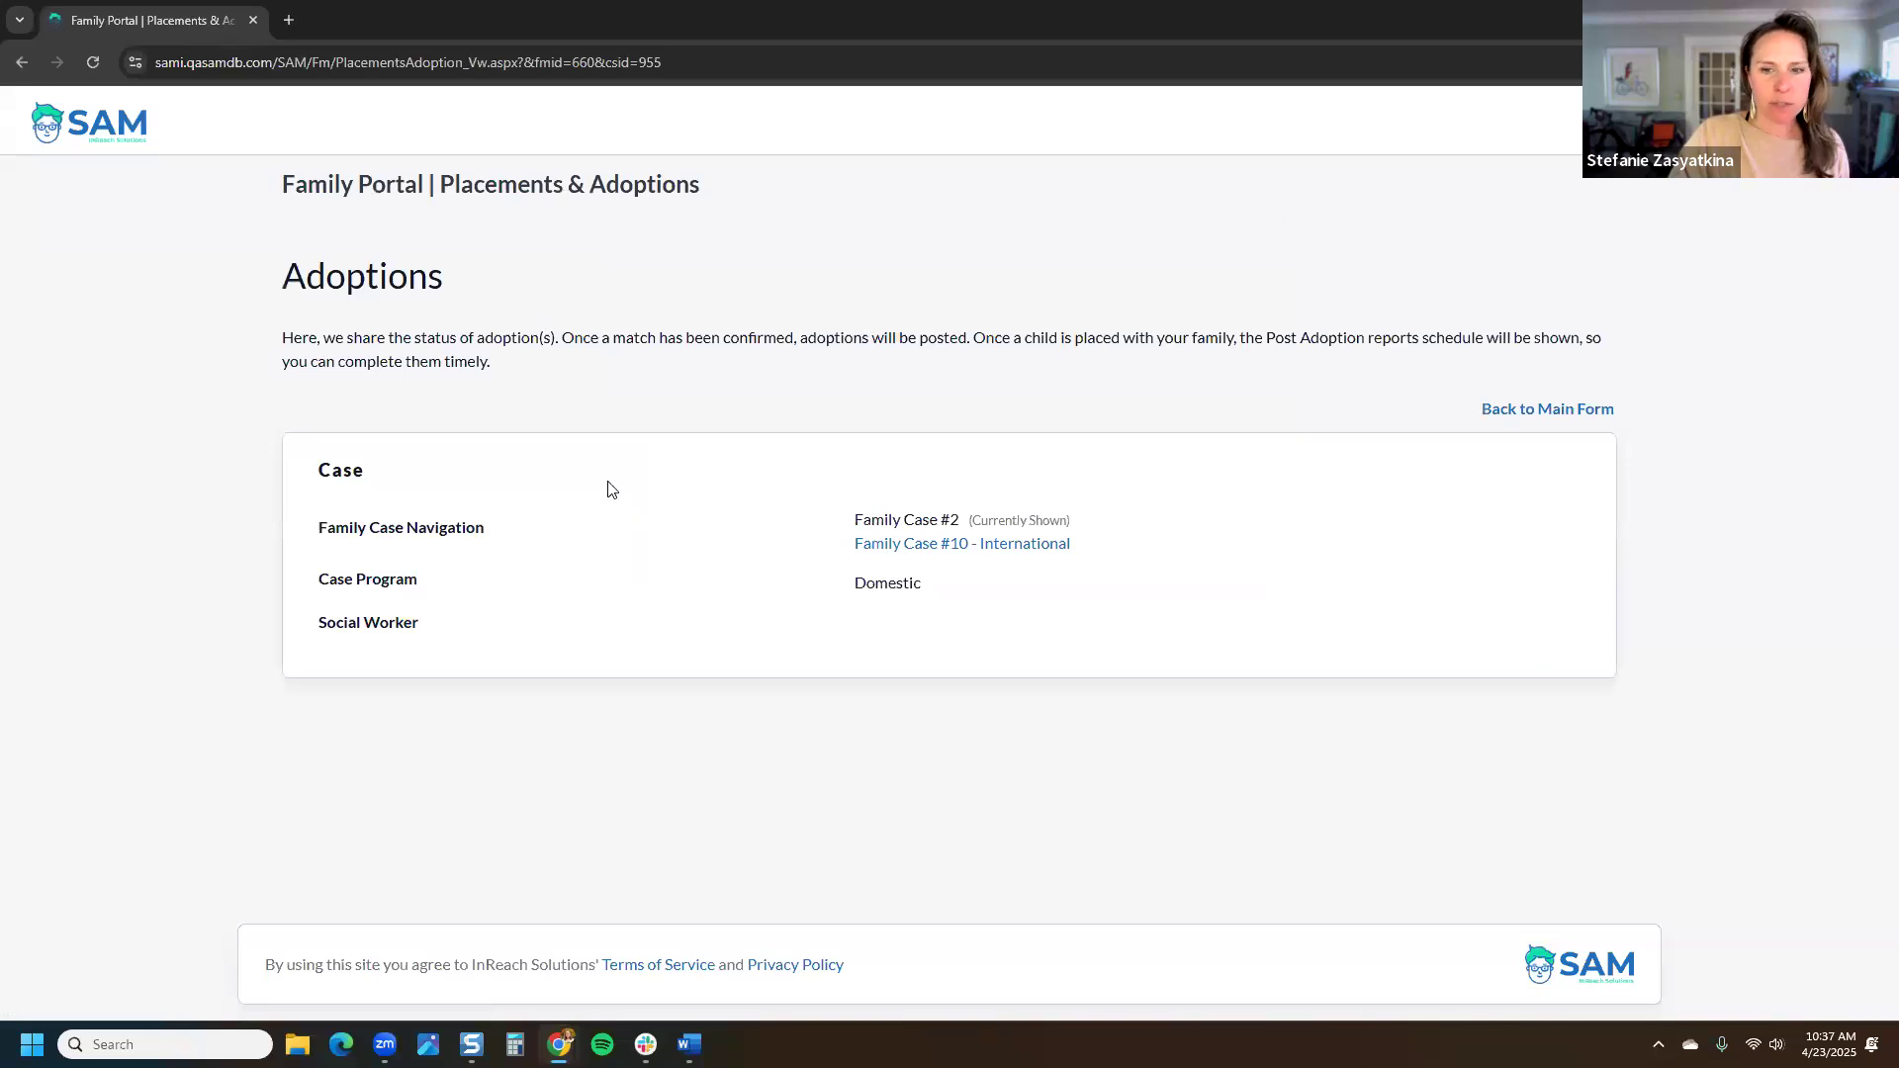
left_click(1013, 546)
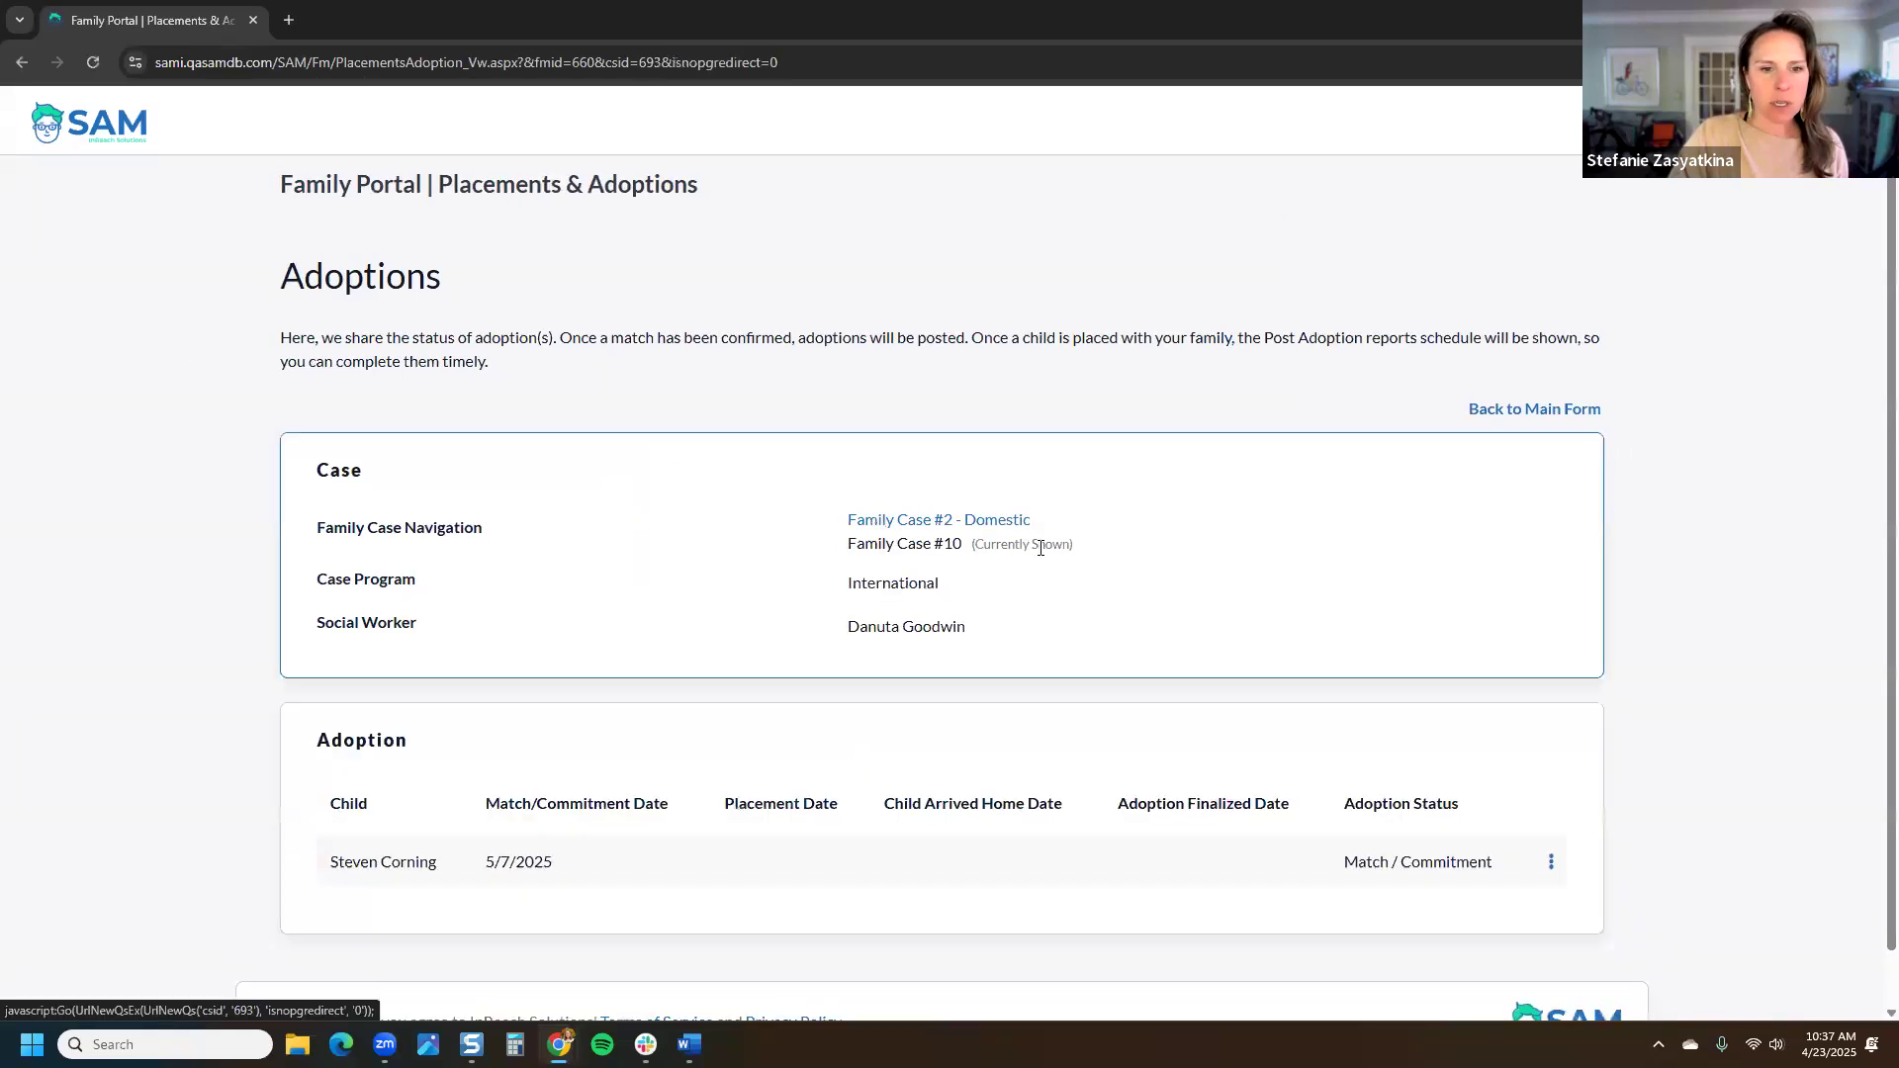
scroll(1038, 636, "down", 1)
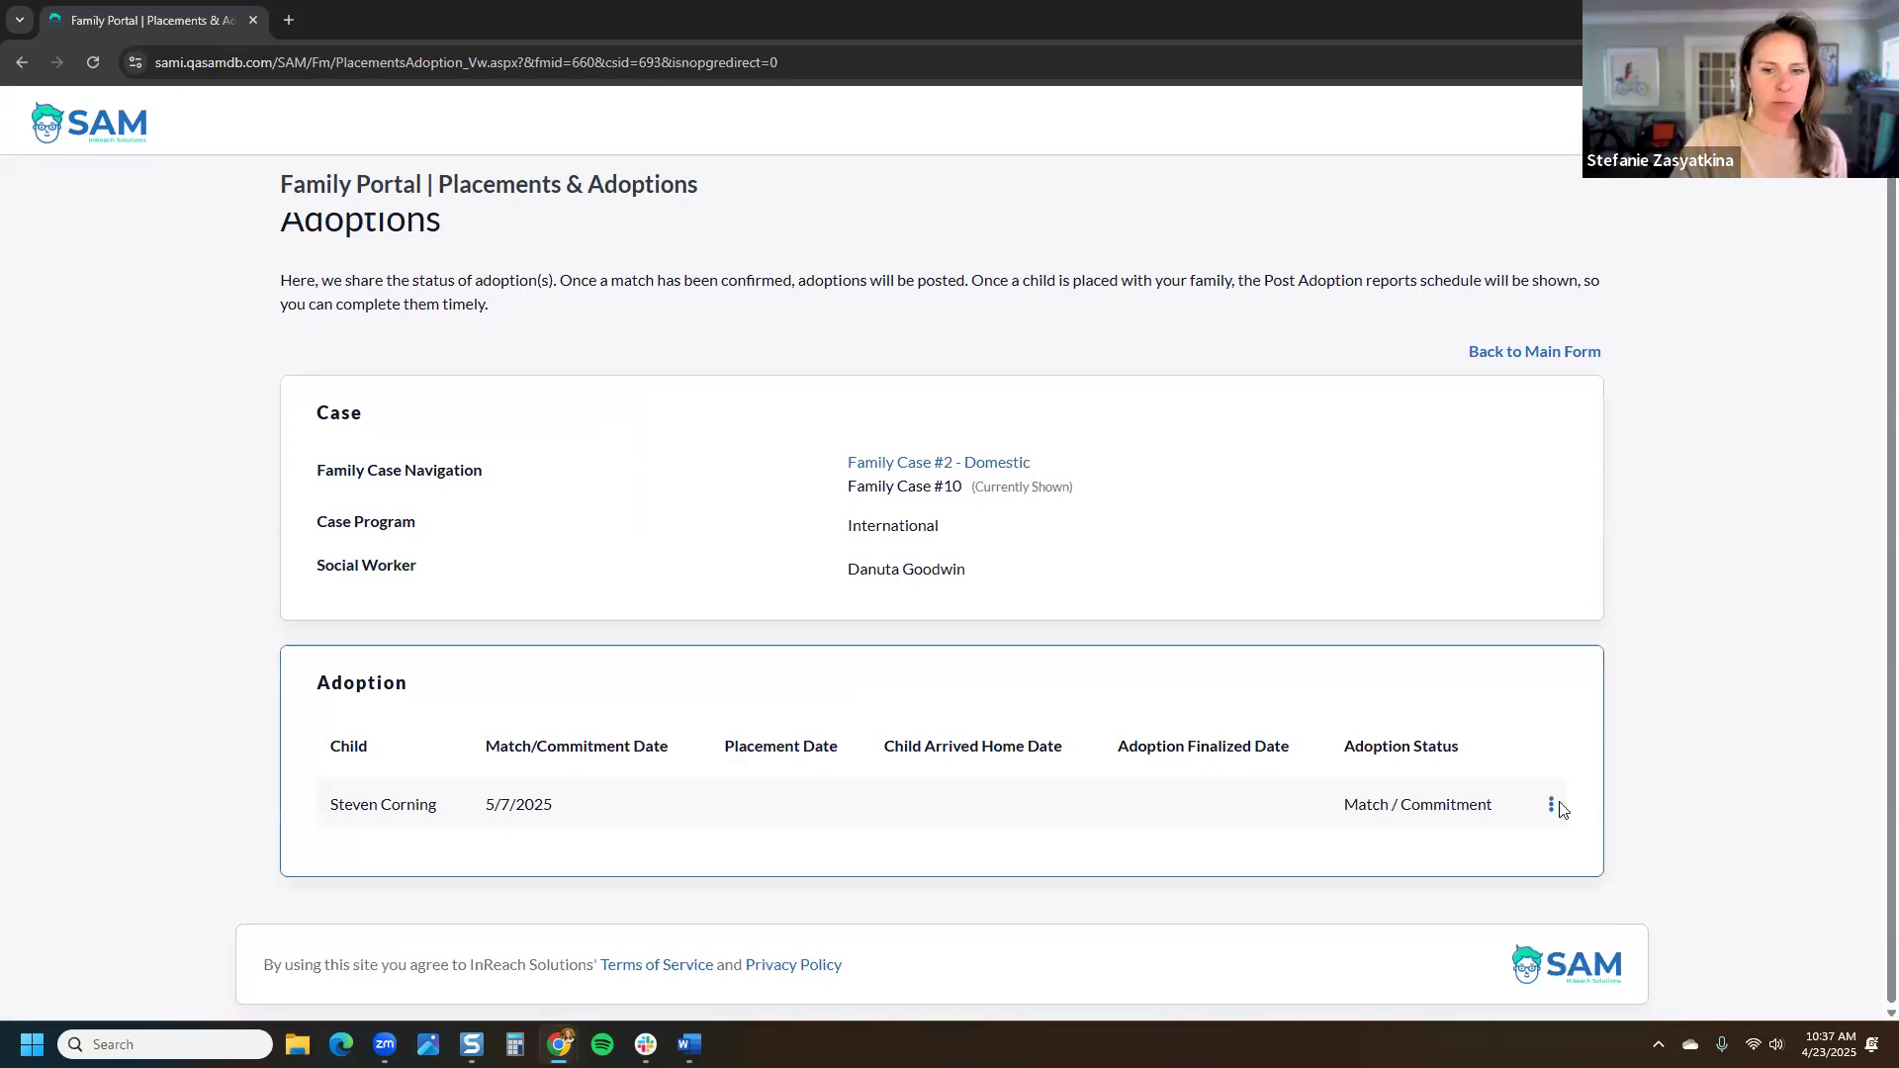
left_click(1551, 809)
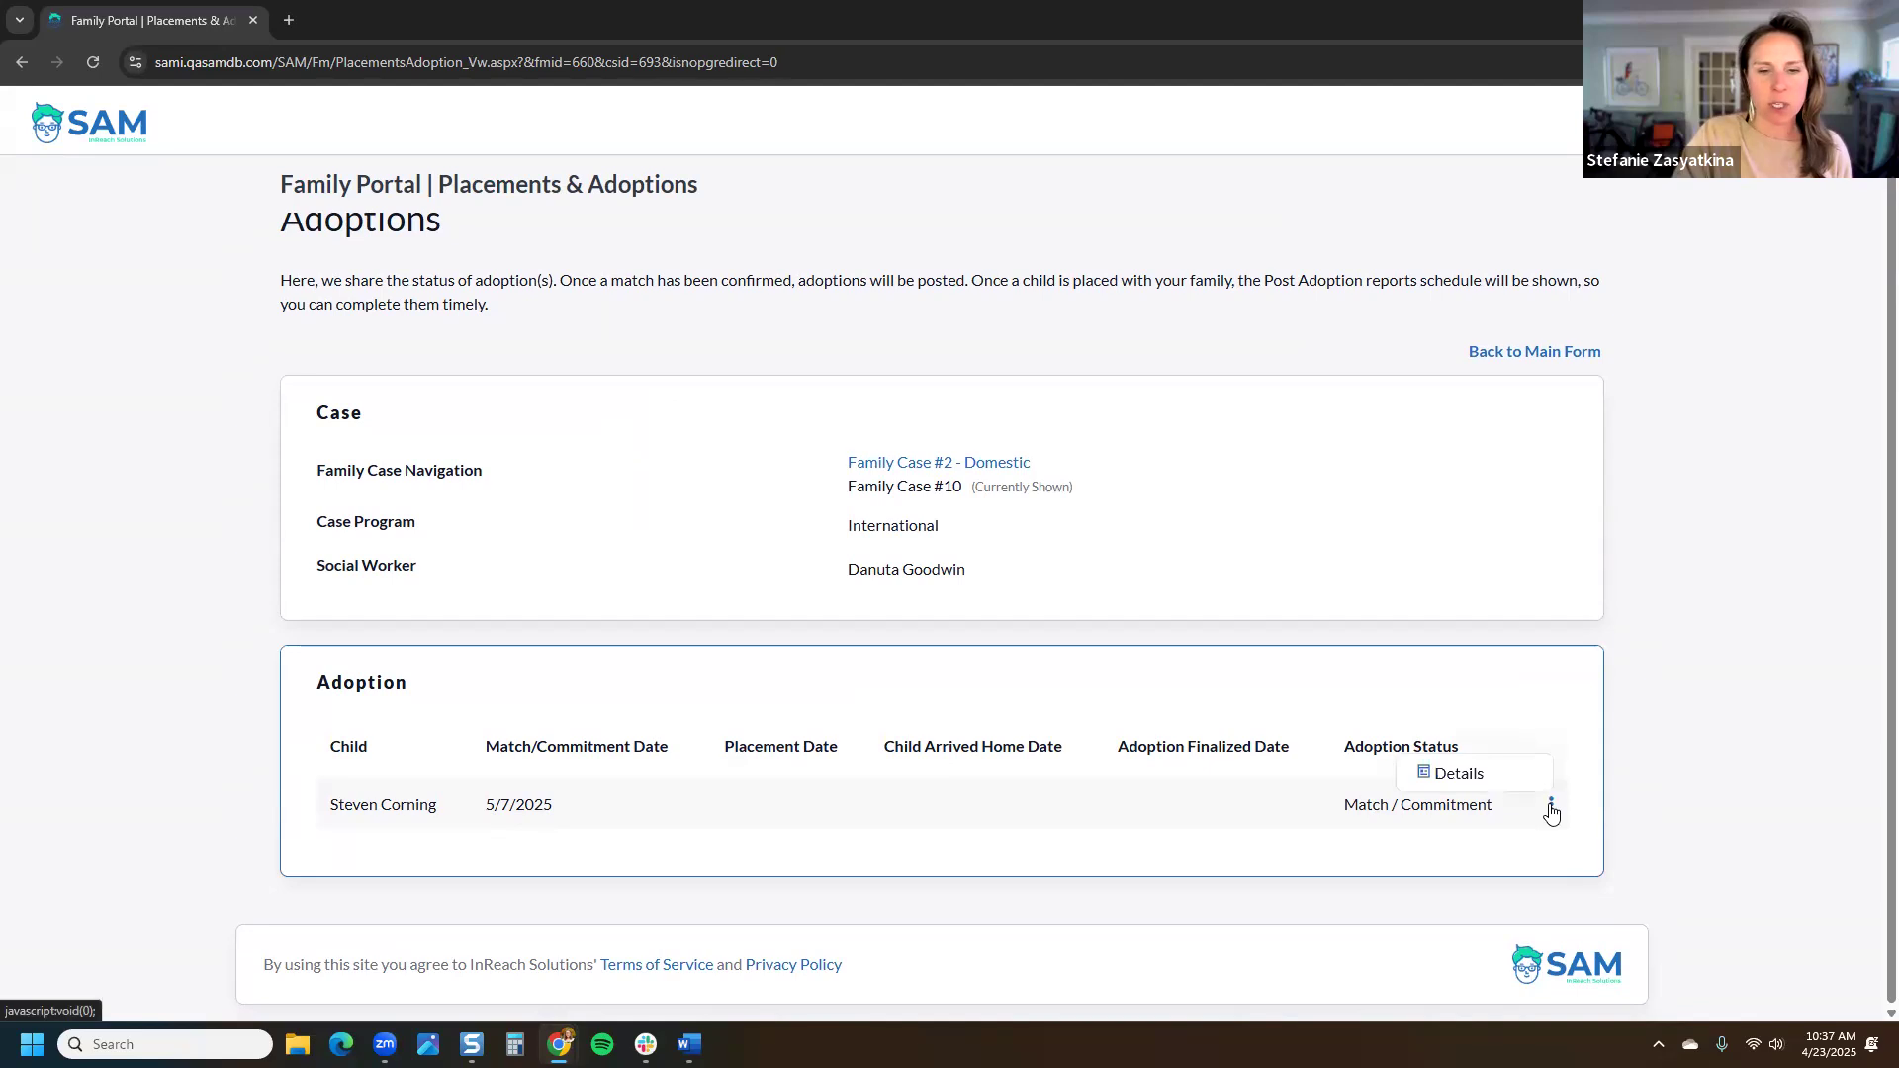
left_click(1505, 782)
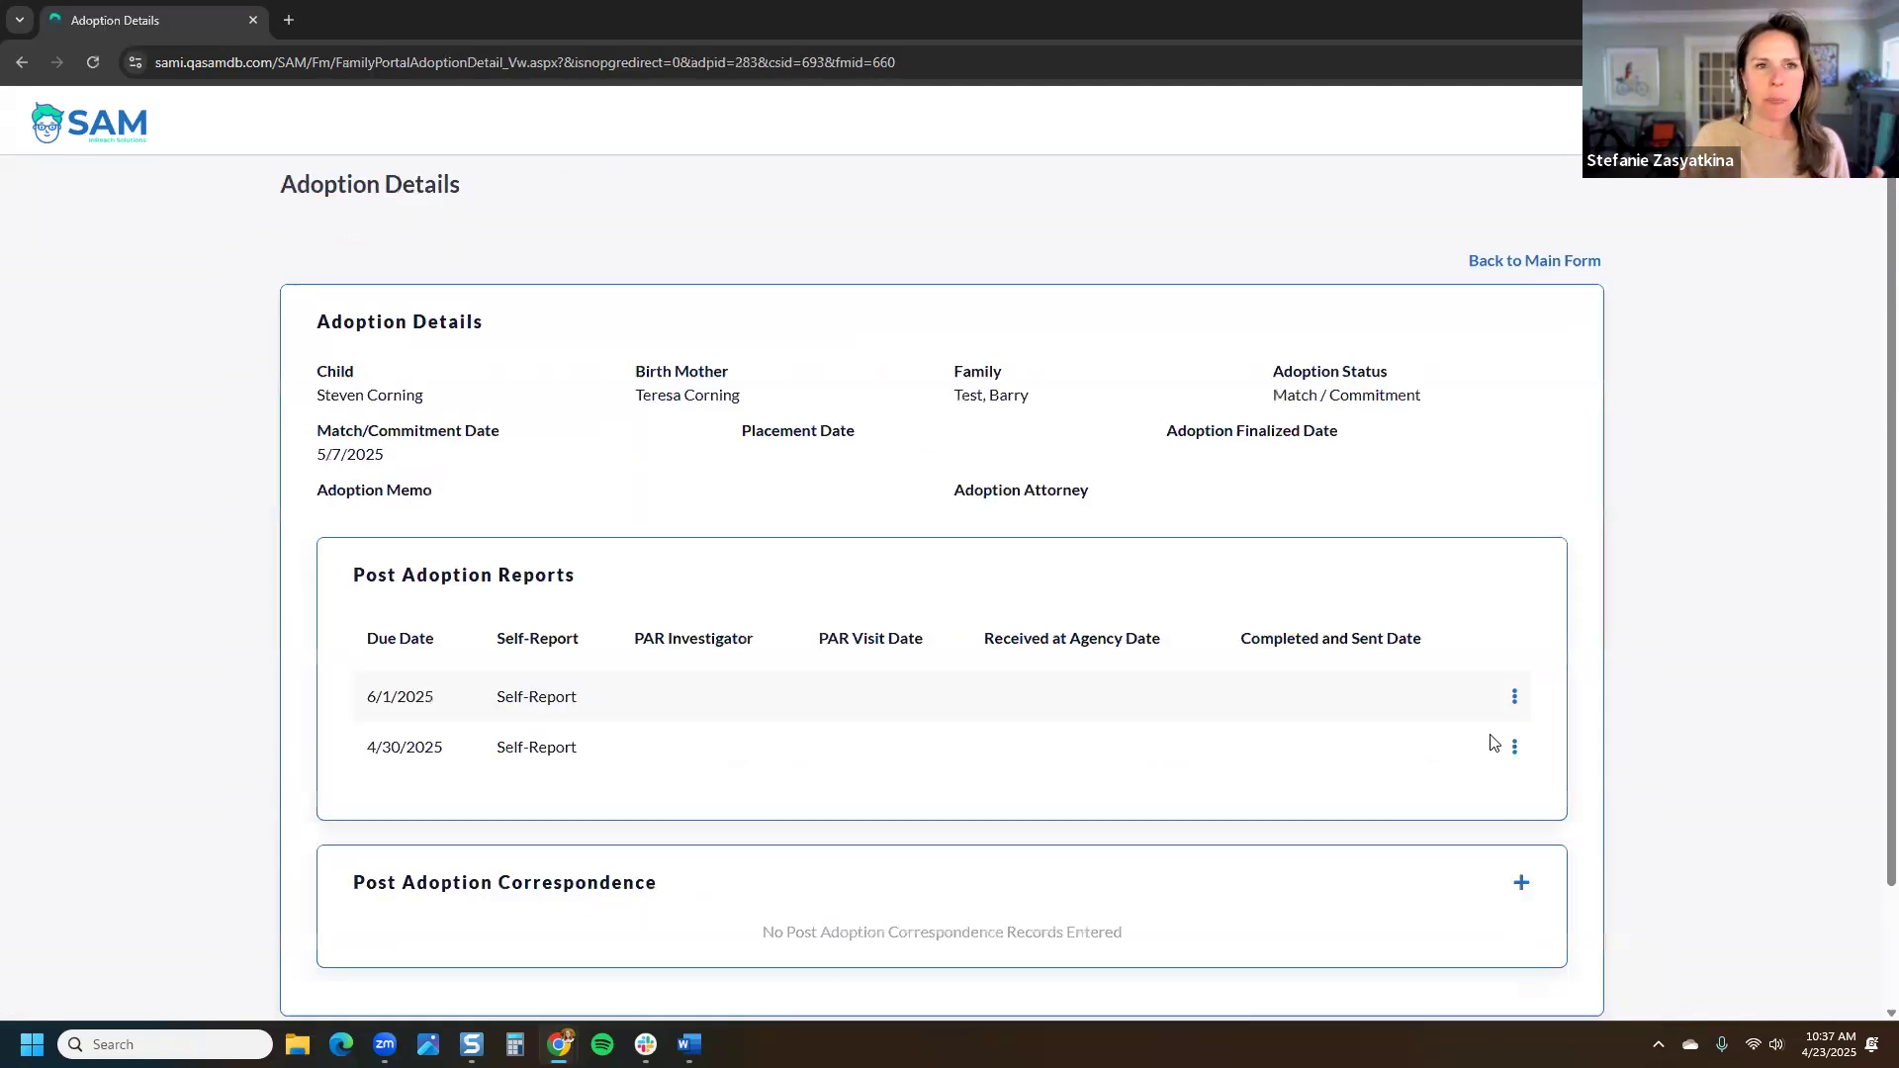
Step: Edit the 4/30/2025 post-adoption report and place the cursor in PAR Memo
scroll(1508, 697, "down", 2)
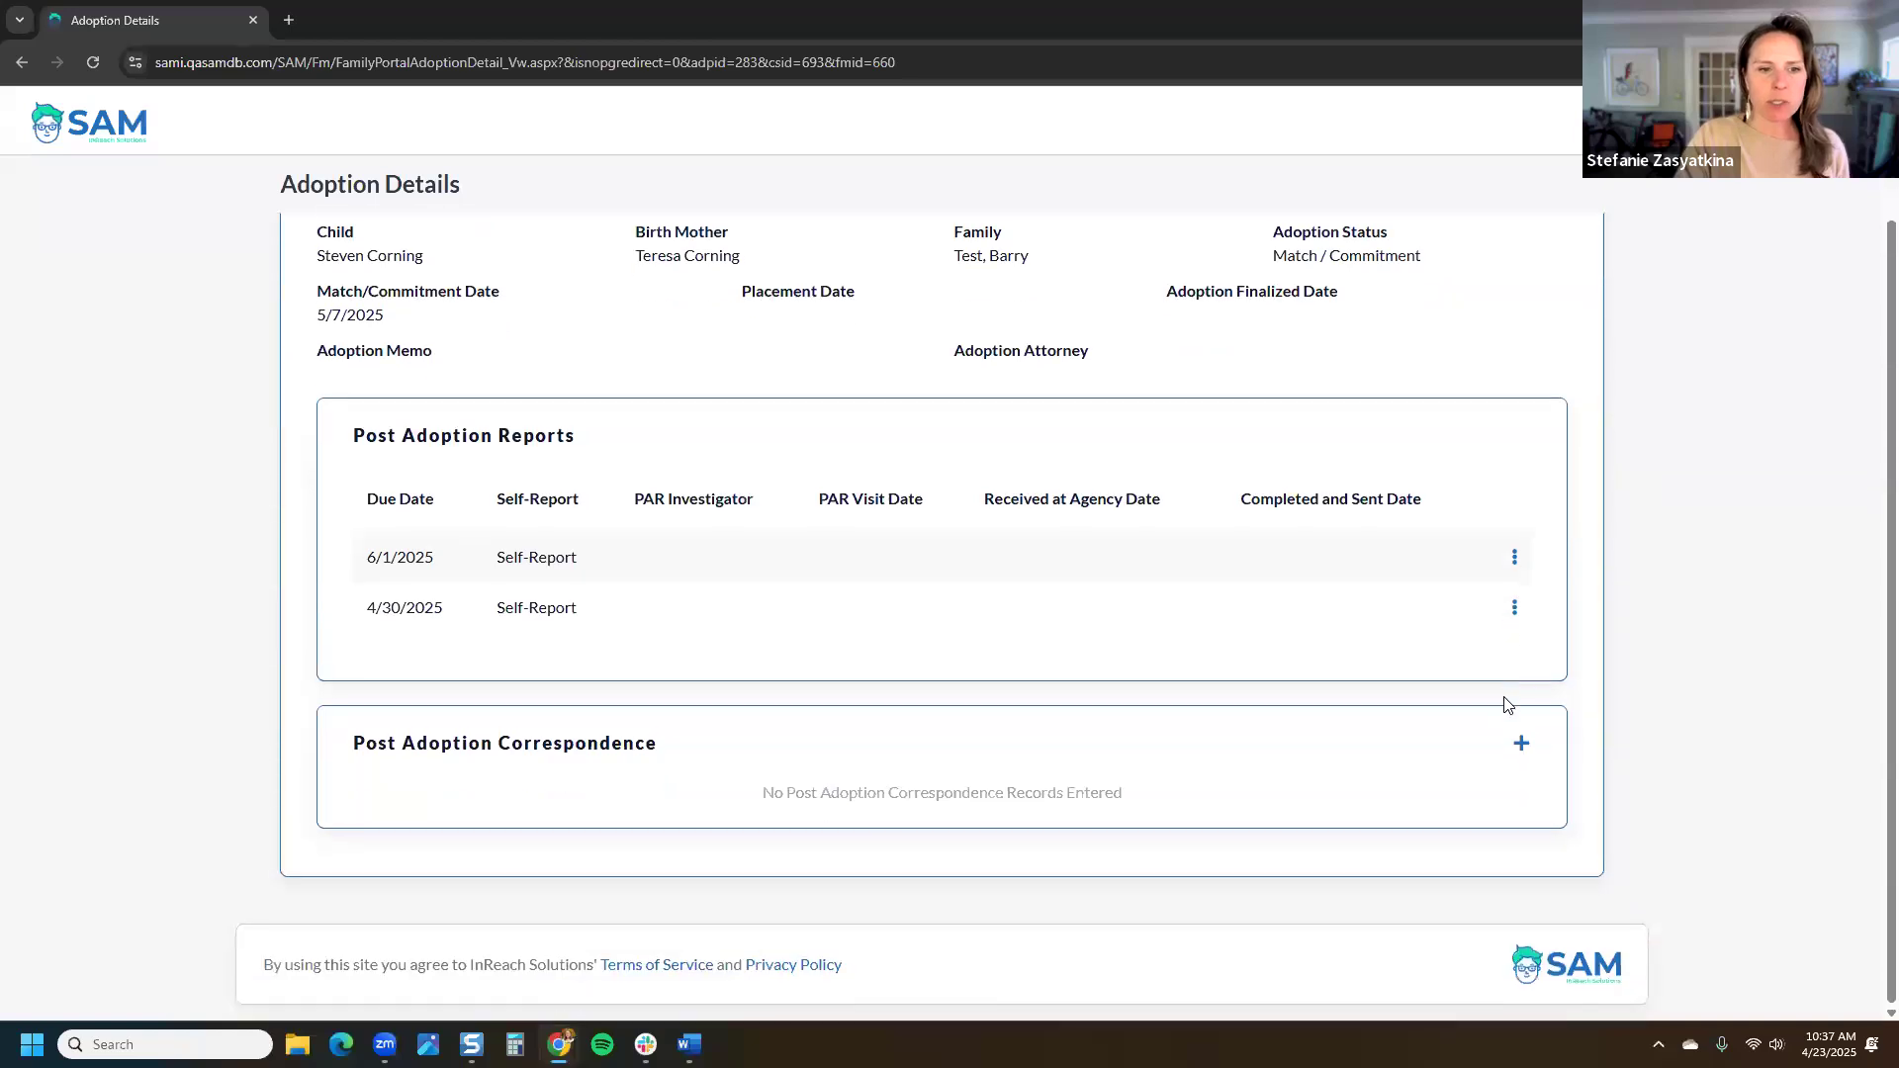
left_click(1514, 609)
left_click(1451, 643)
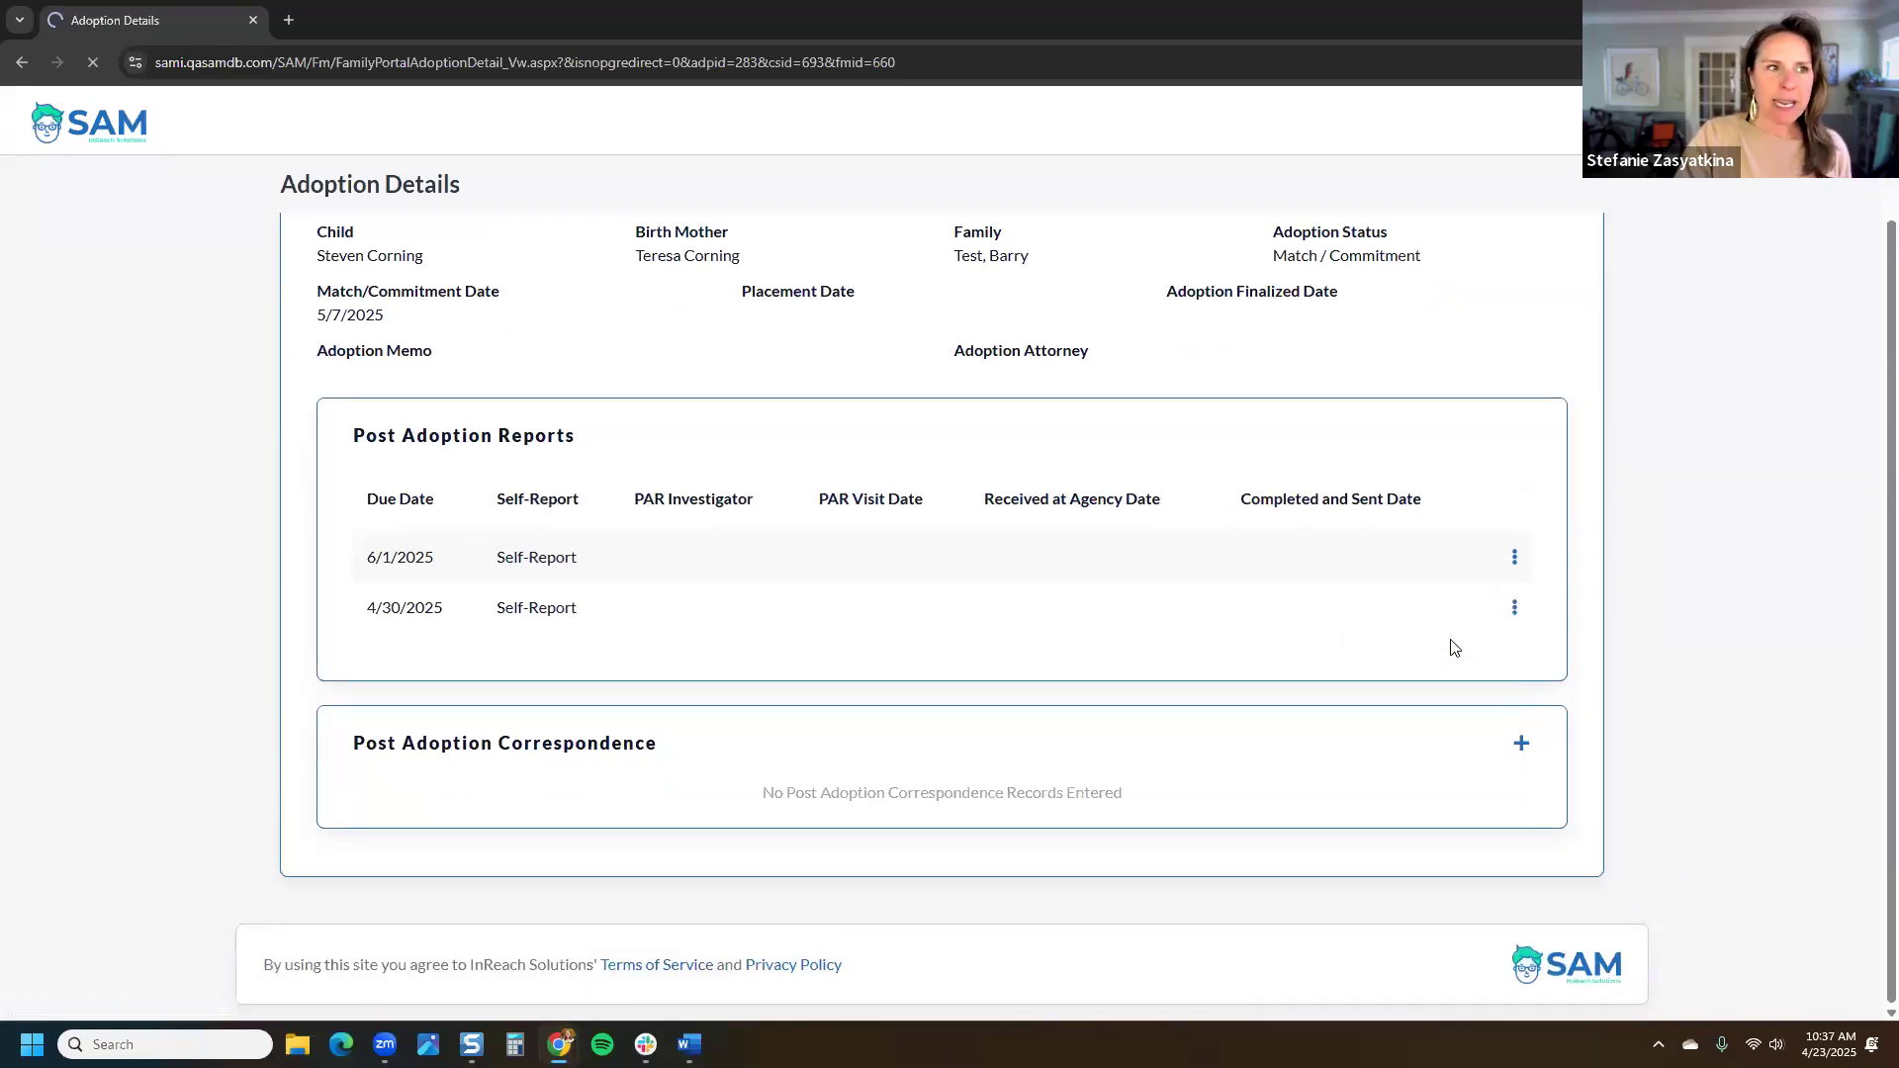
left_click(856, 417)
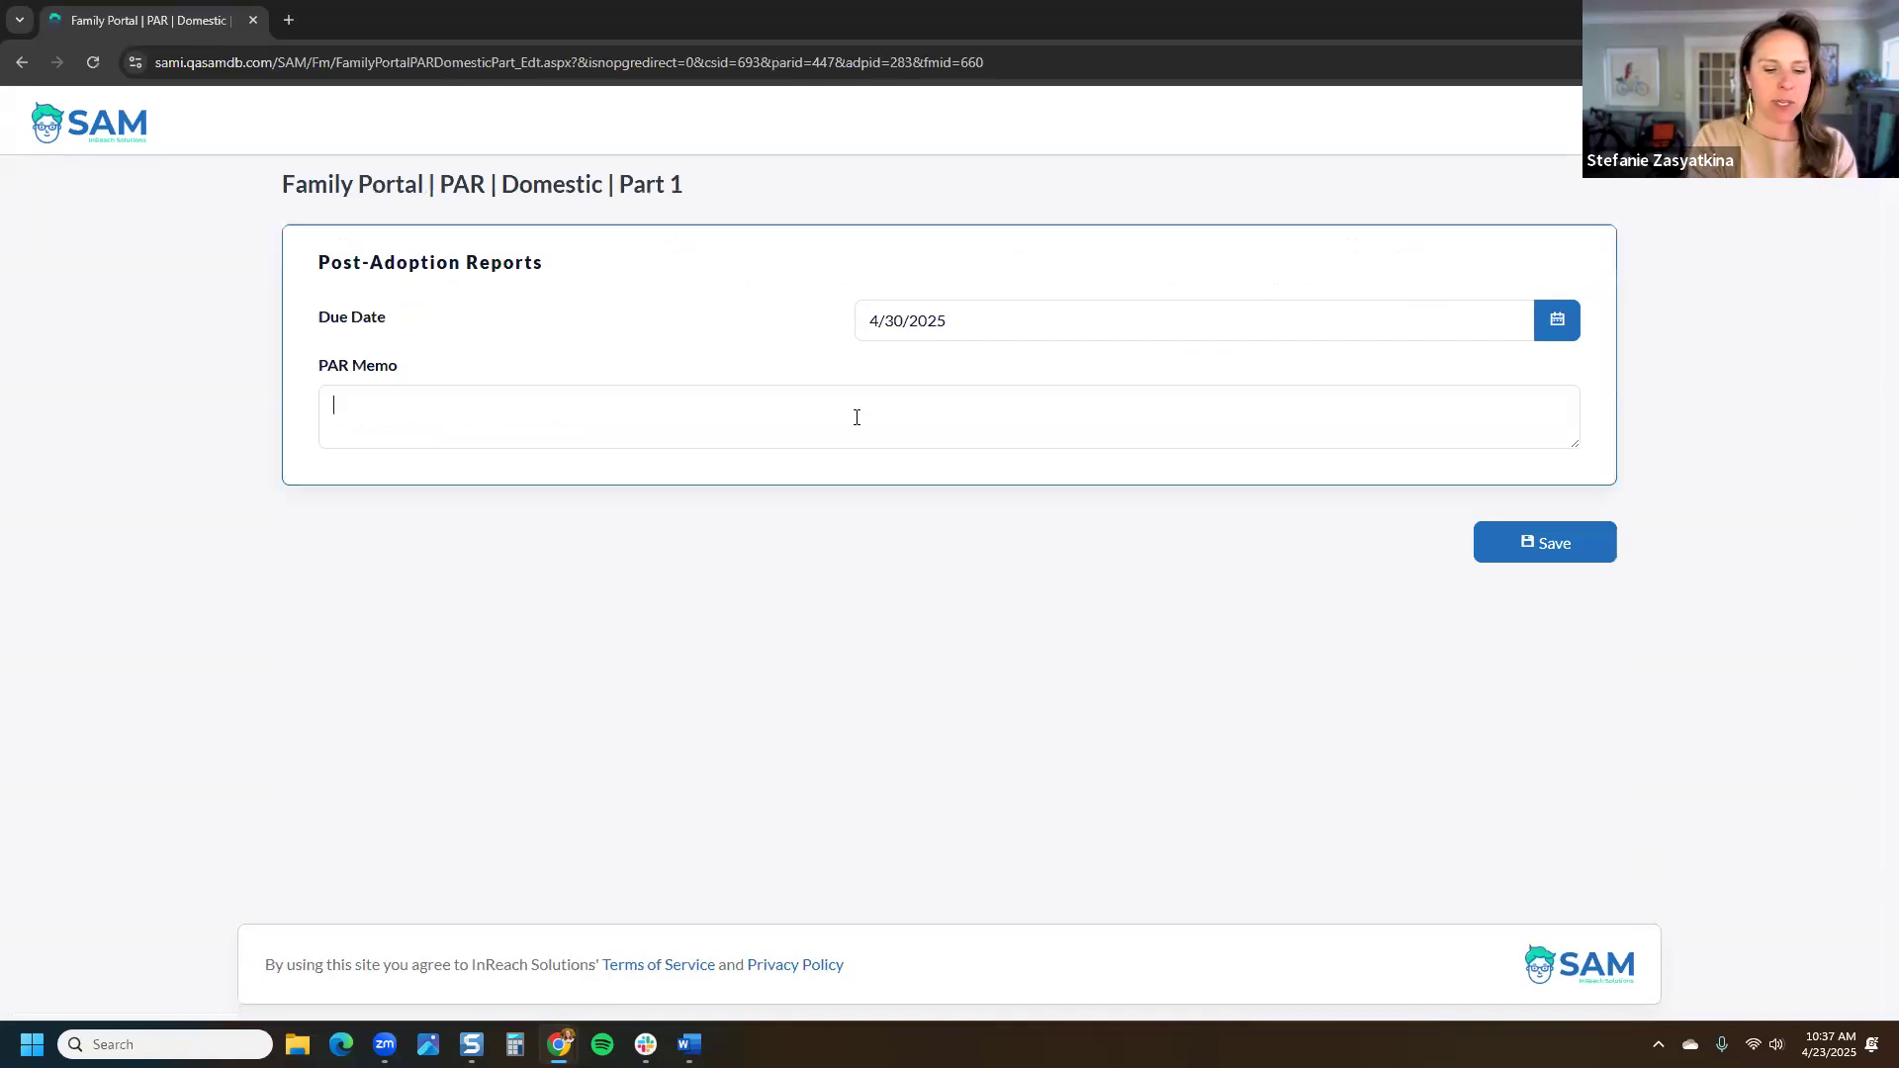
Step: Enter the PAR memo 'new details for this form.' and save Part 1 and Part 2
type("new detaills for this form.")
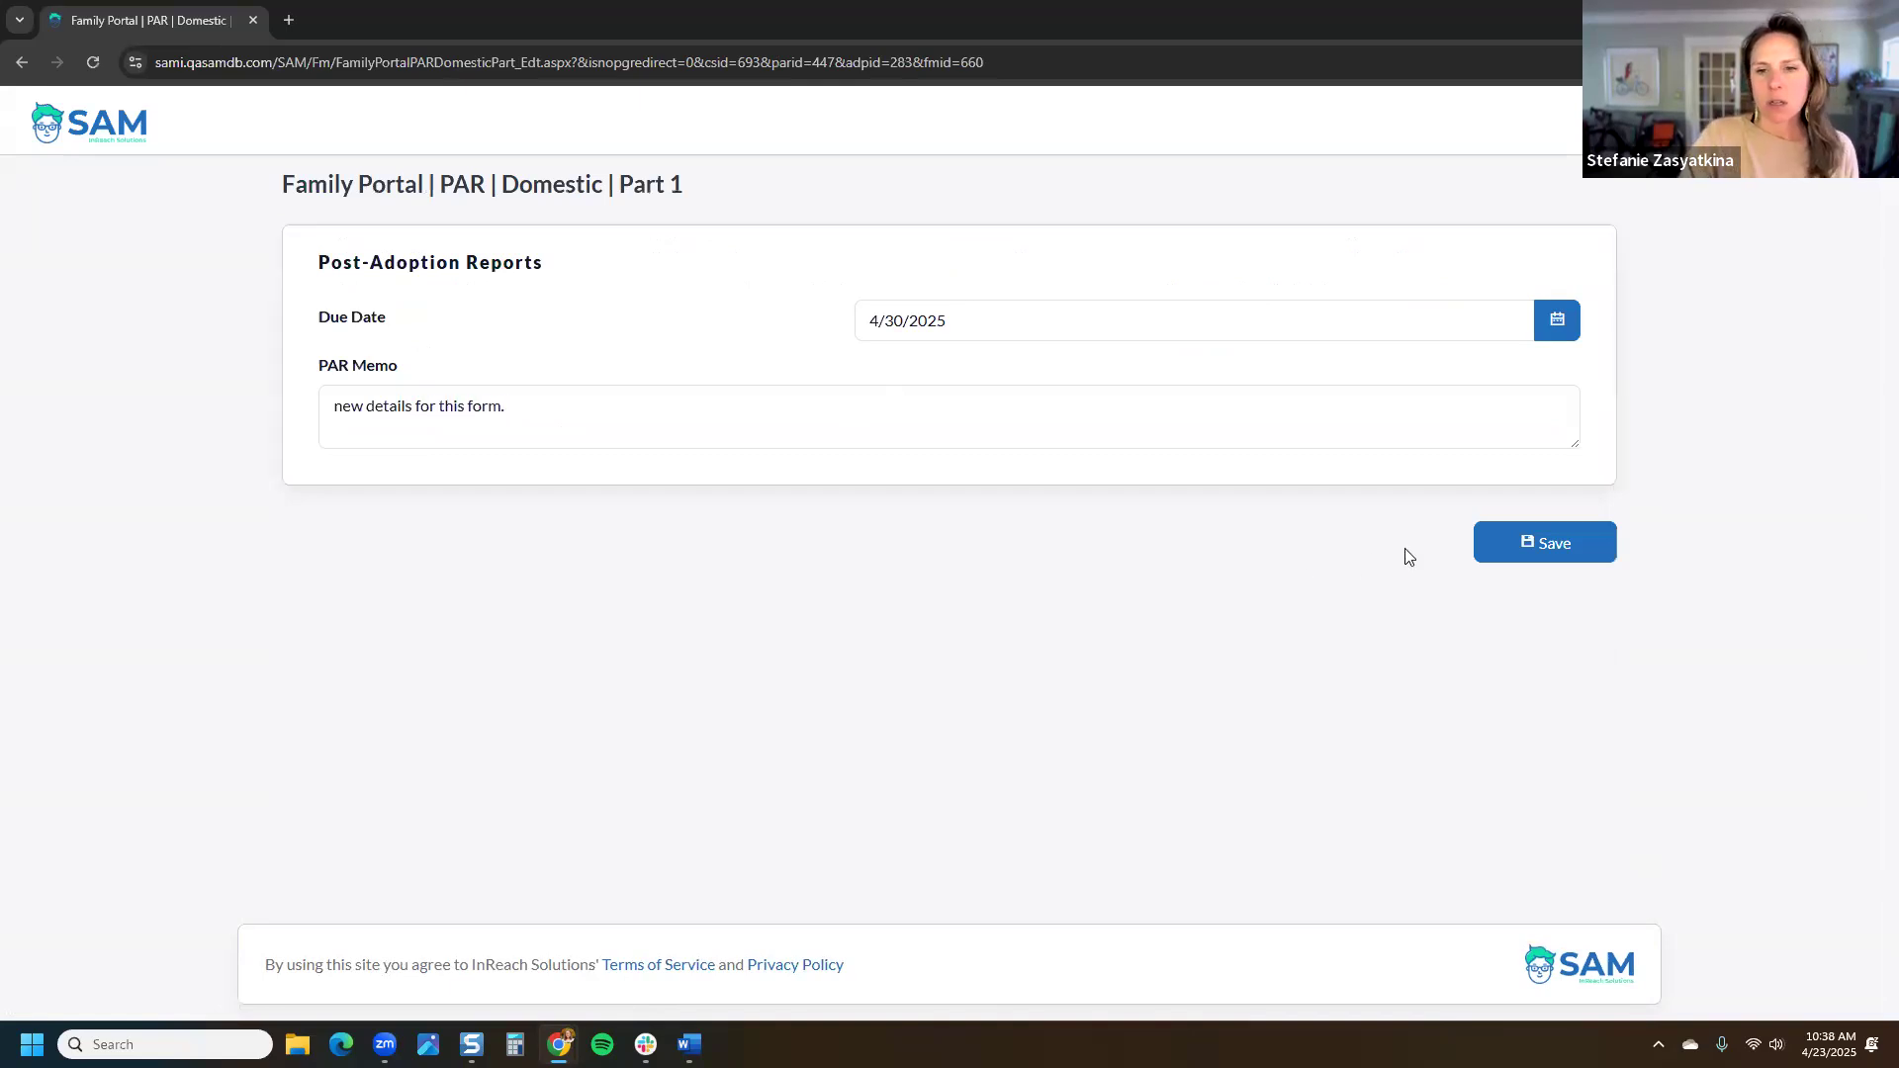
left_click(1533, 540)
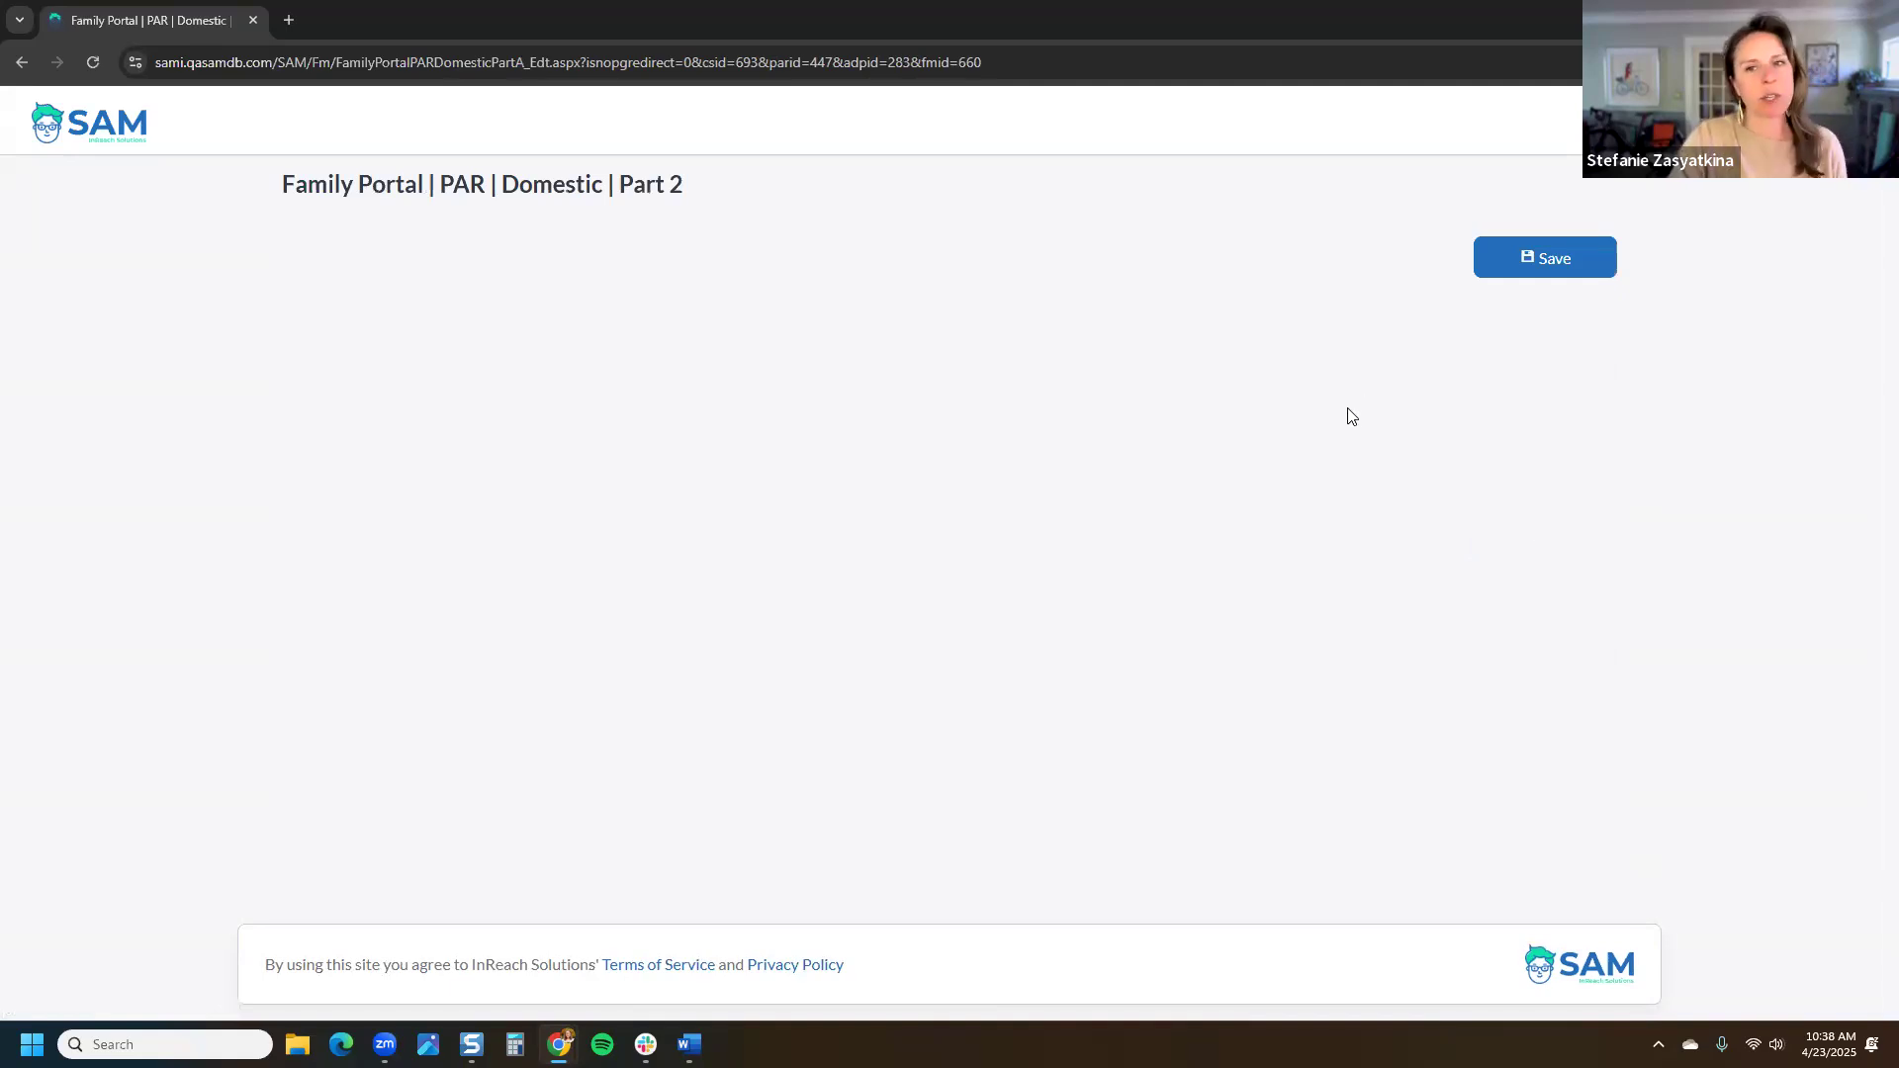
left_click(1557, 260)
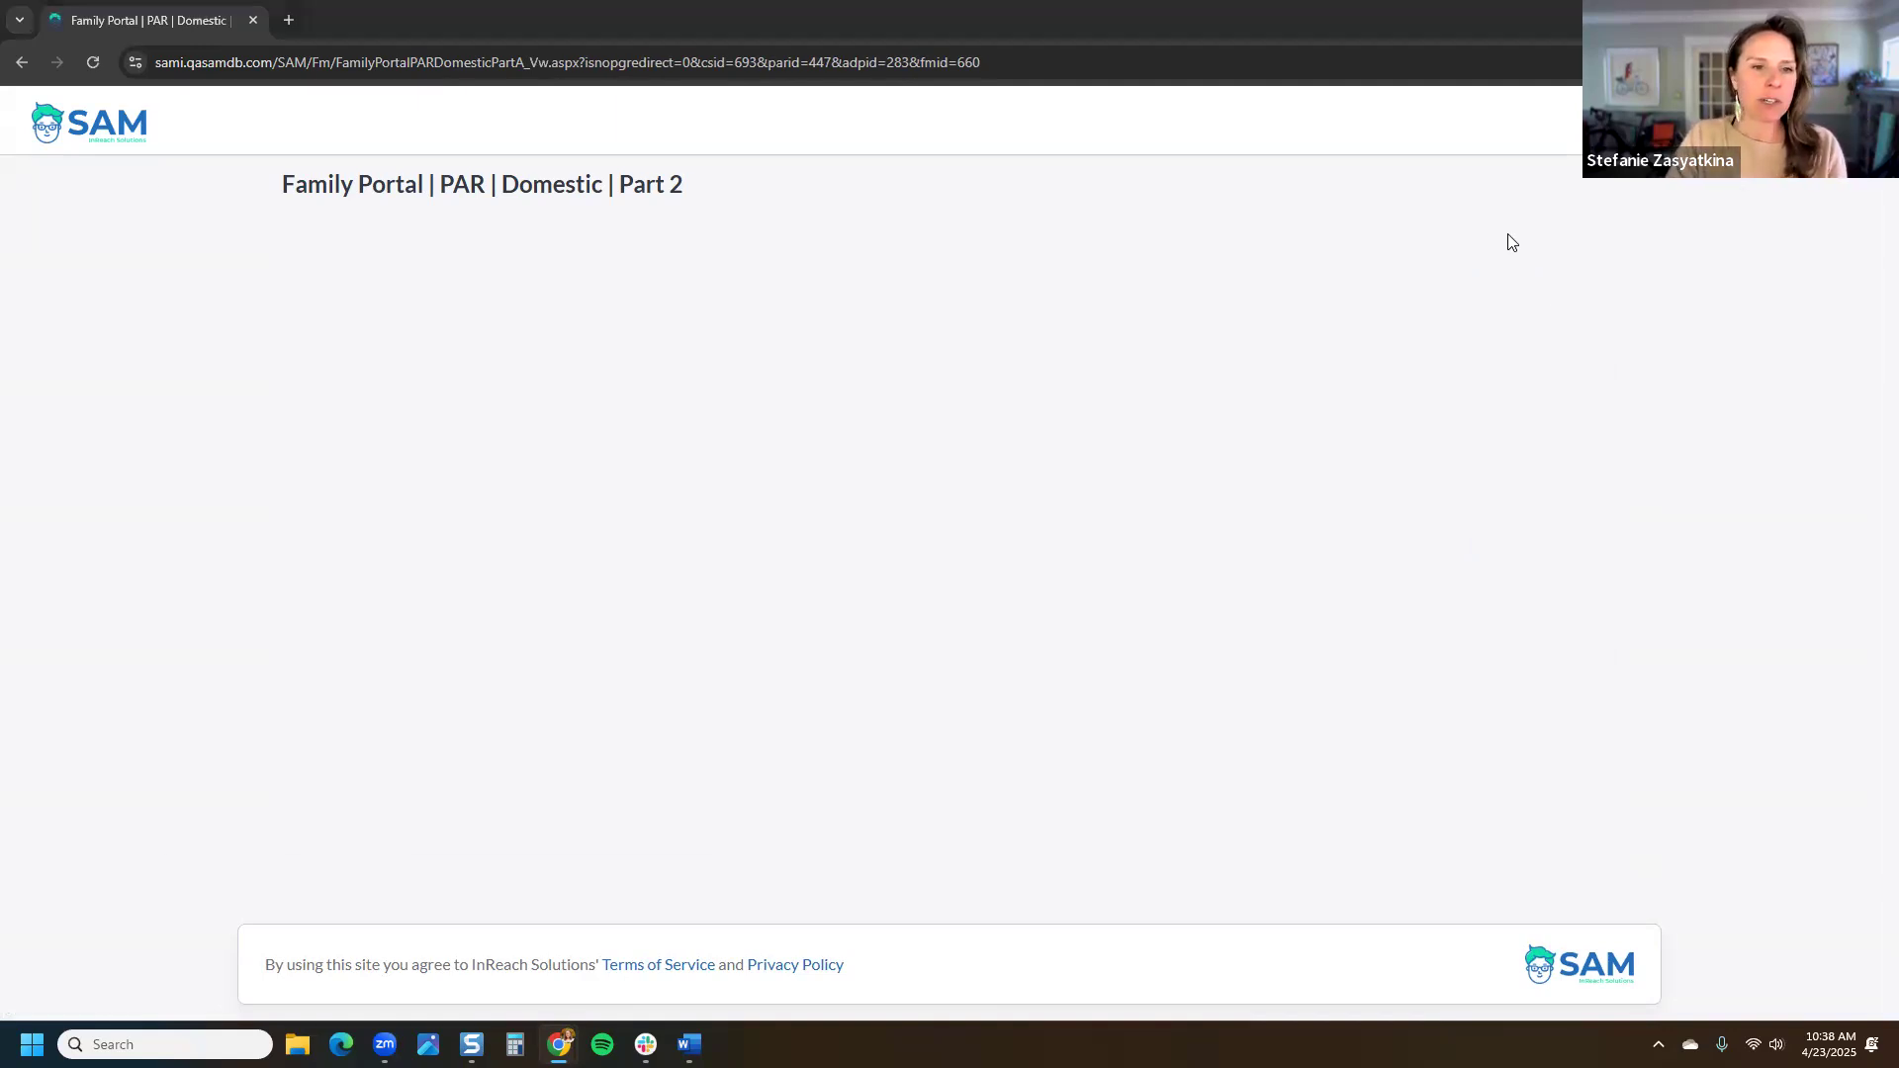
key("alt+Tab")
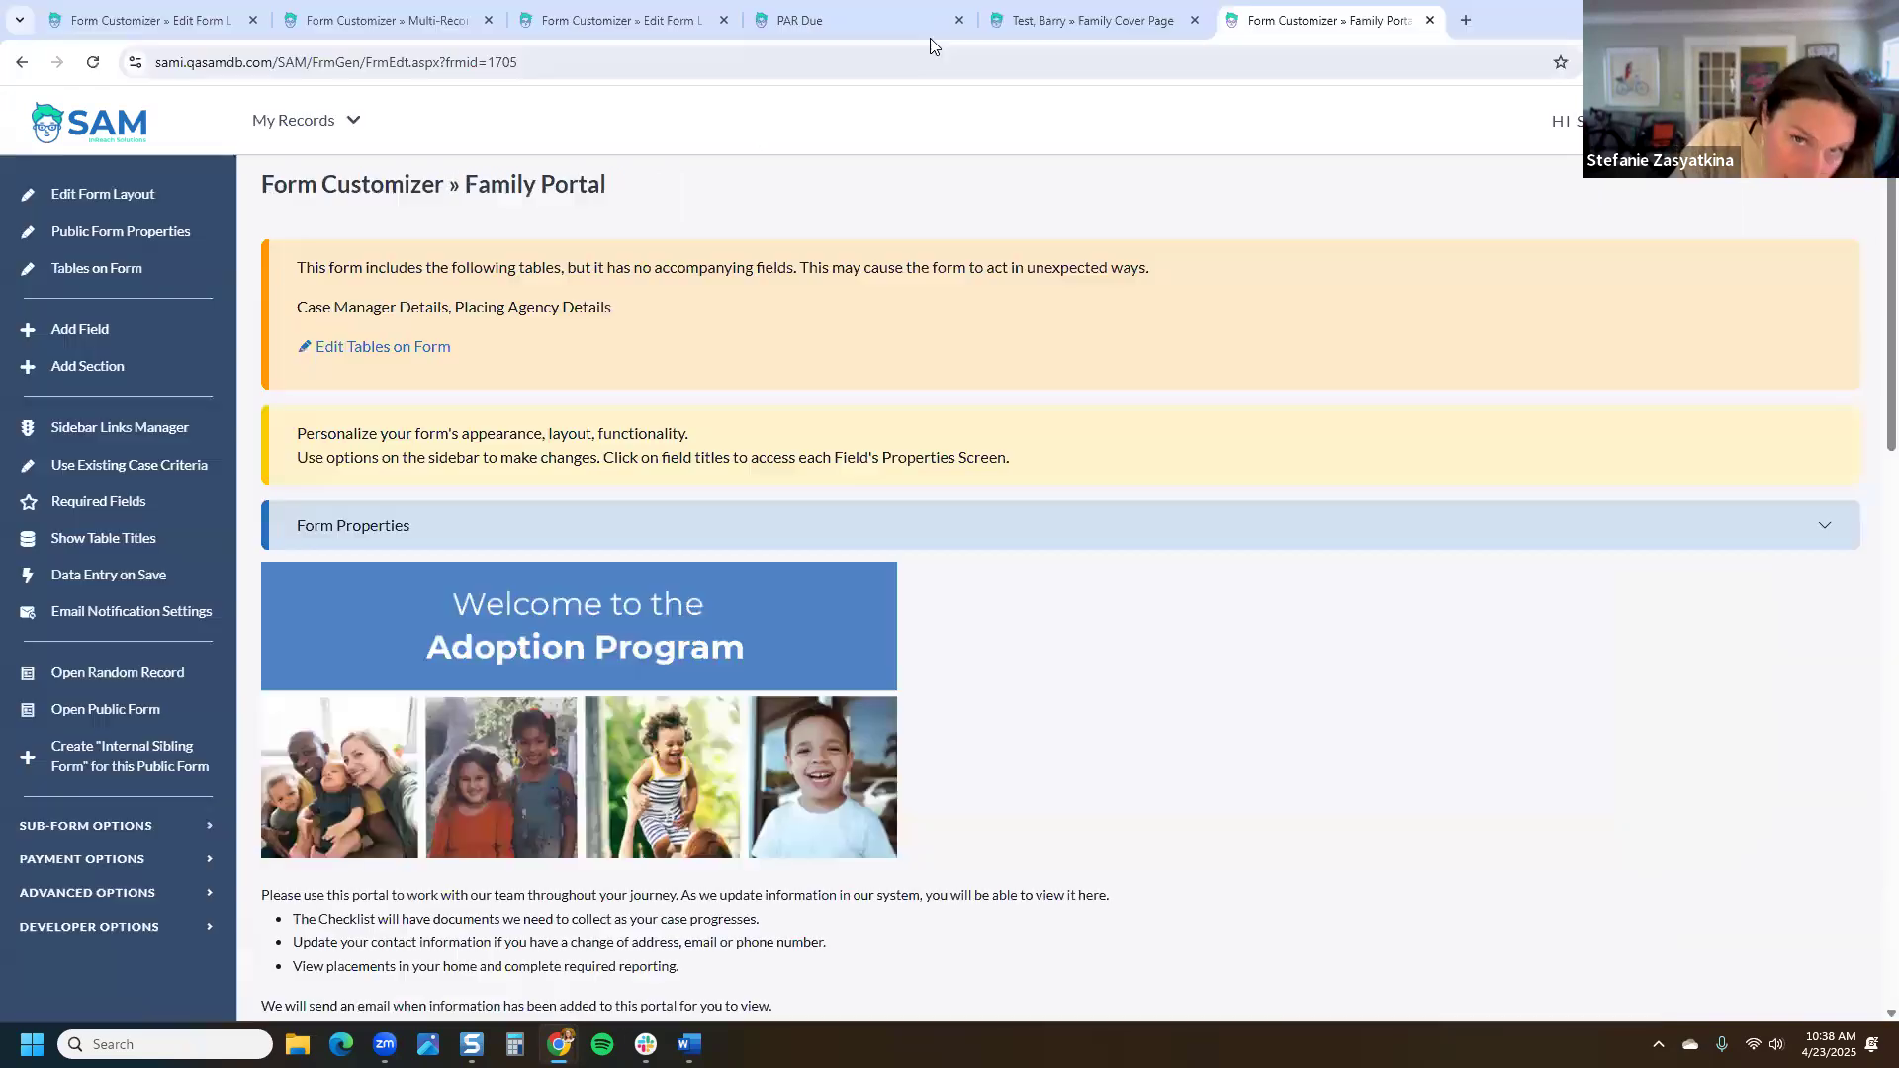
Step: On the staff-side Post-Adoption Reports overview, view the 4/30/2025 report and select its PAR memo
left_click(1087, 22)
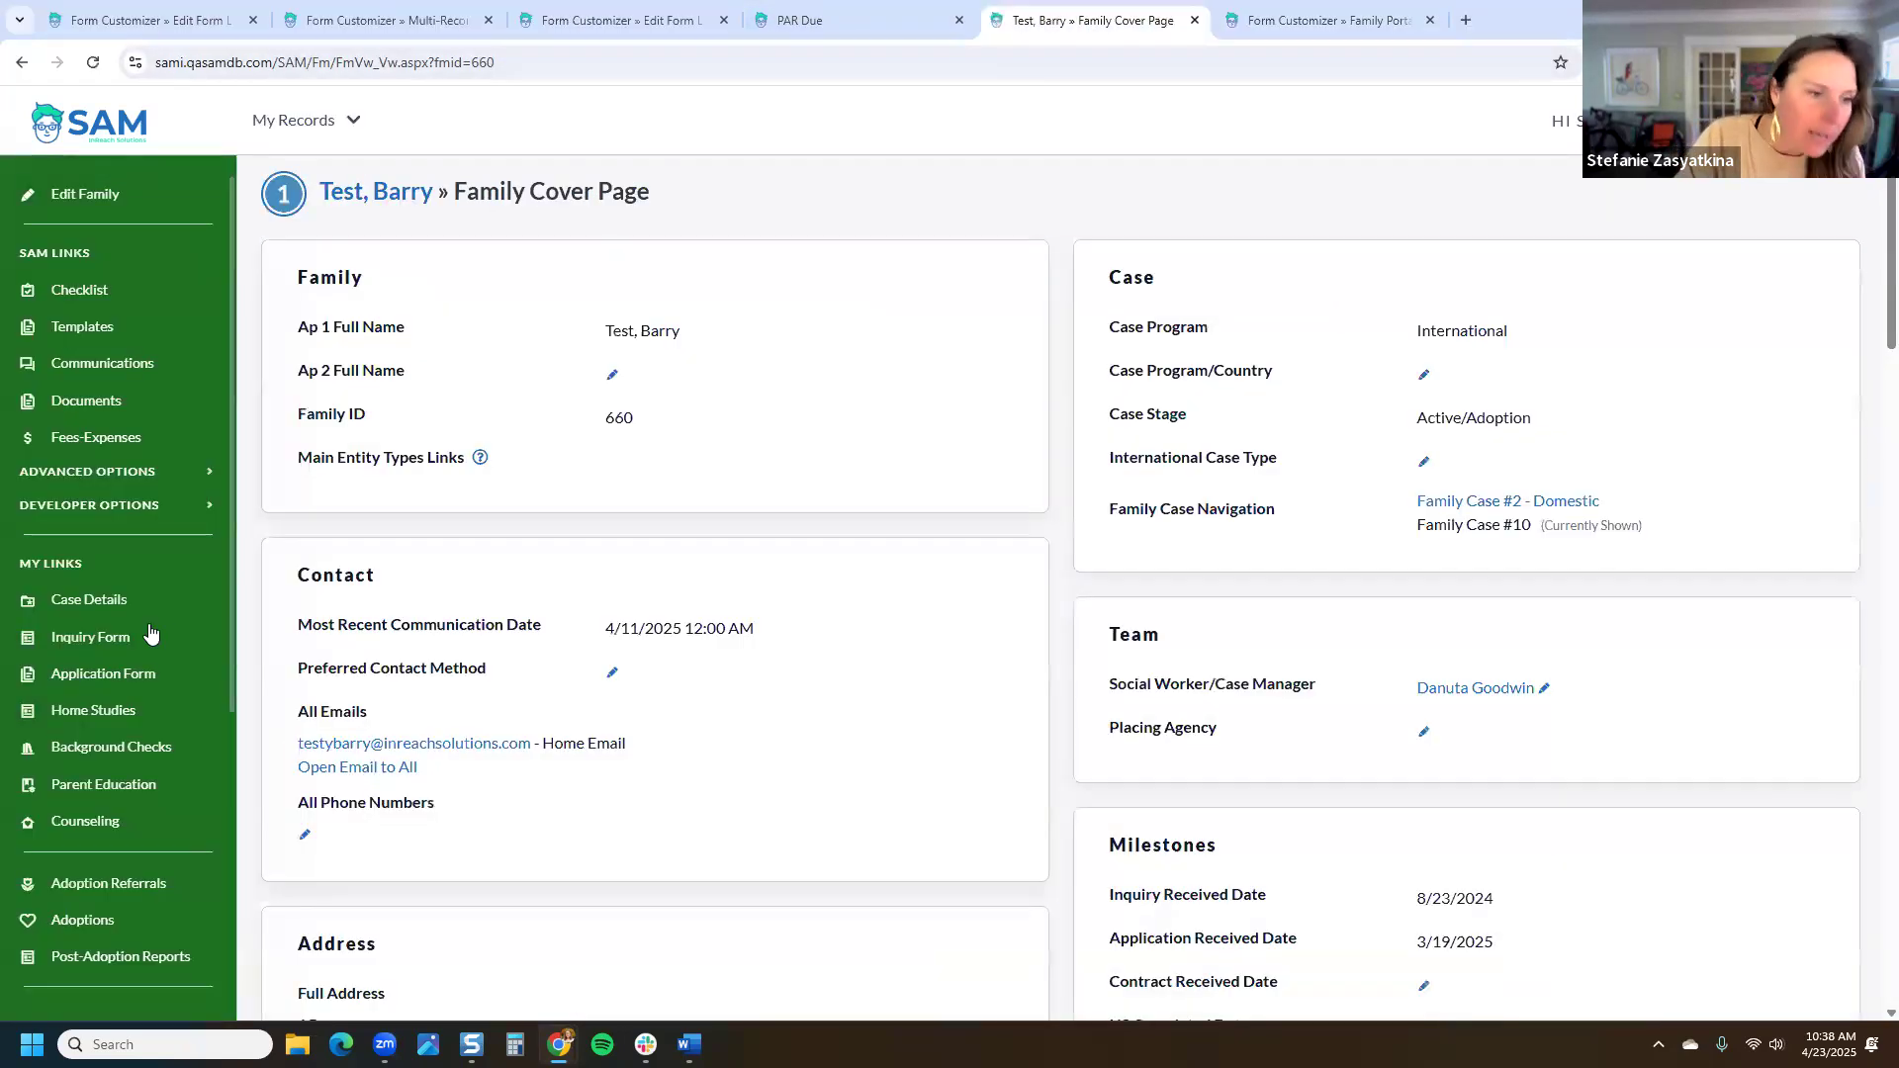
scroll(139, 865, "down", 1)
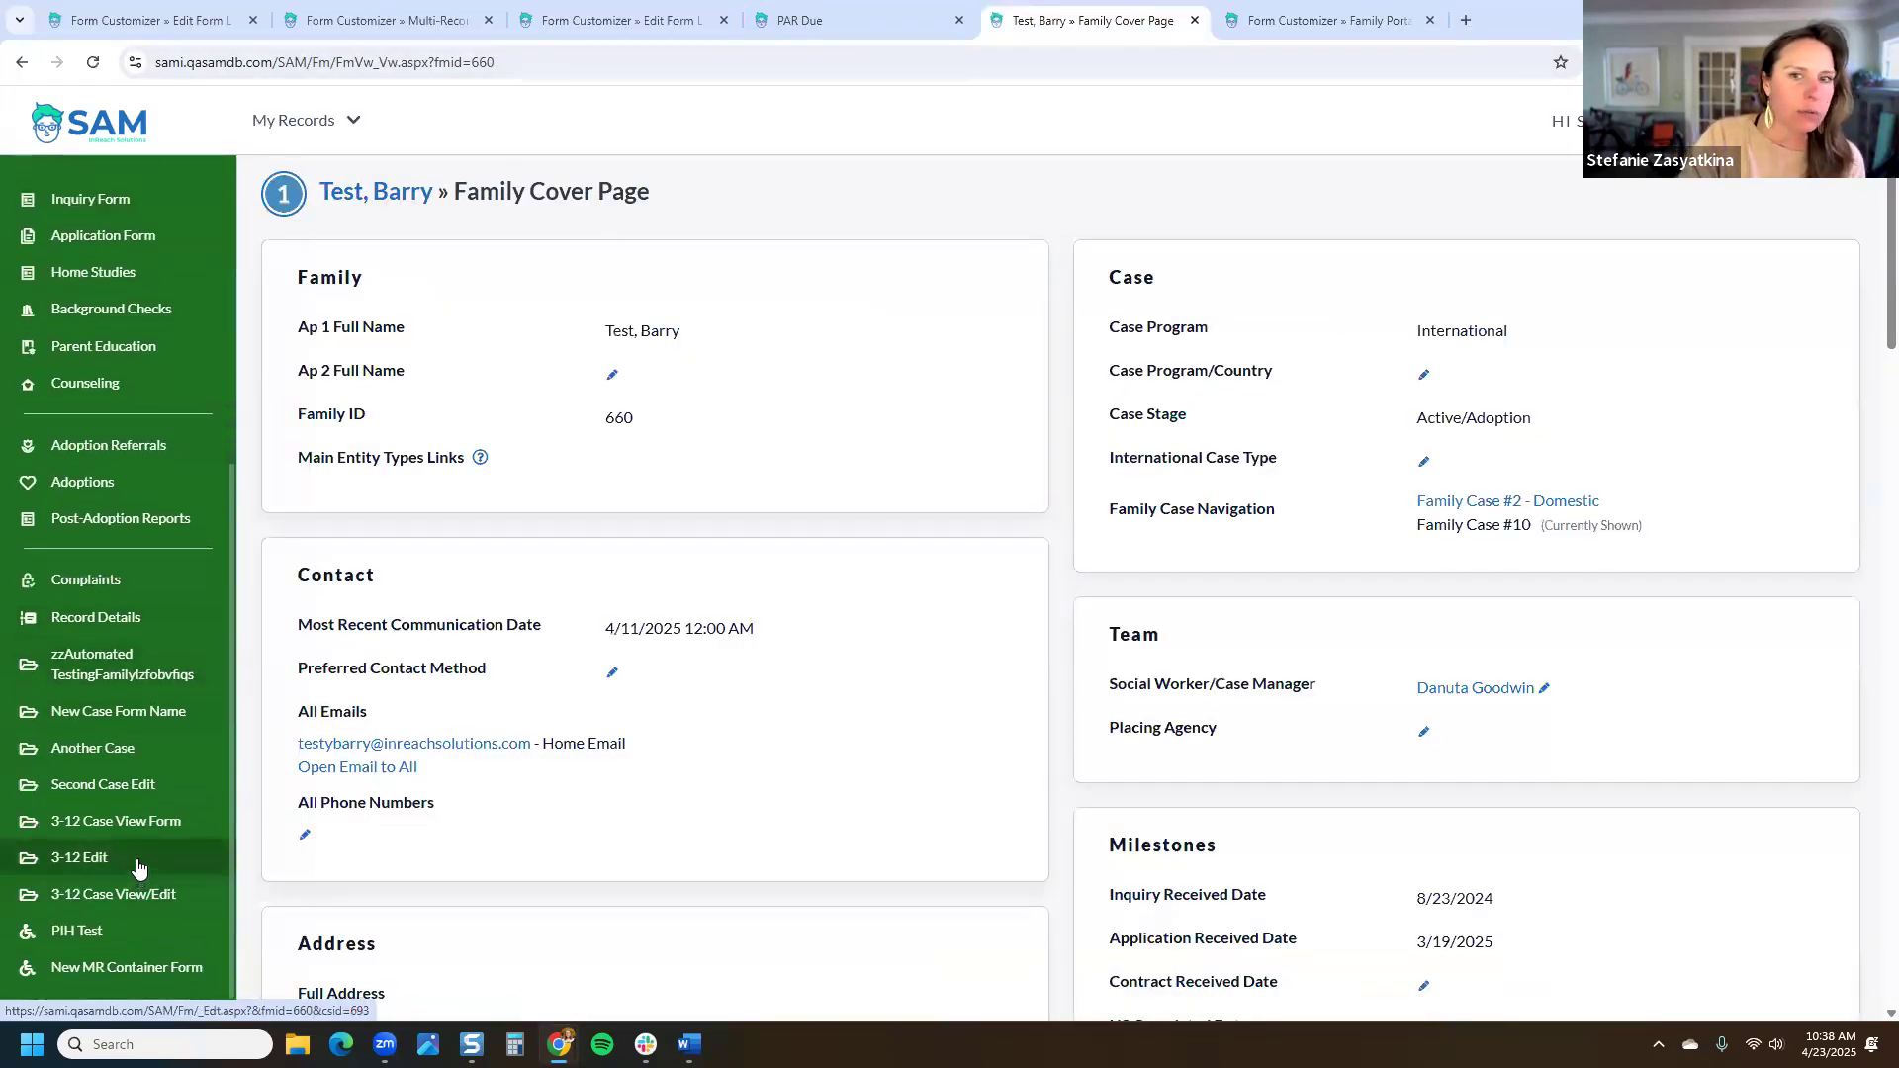
scroll(109, 665, "down", 4)
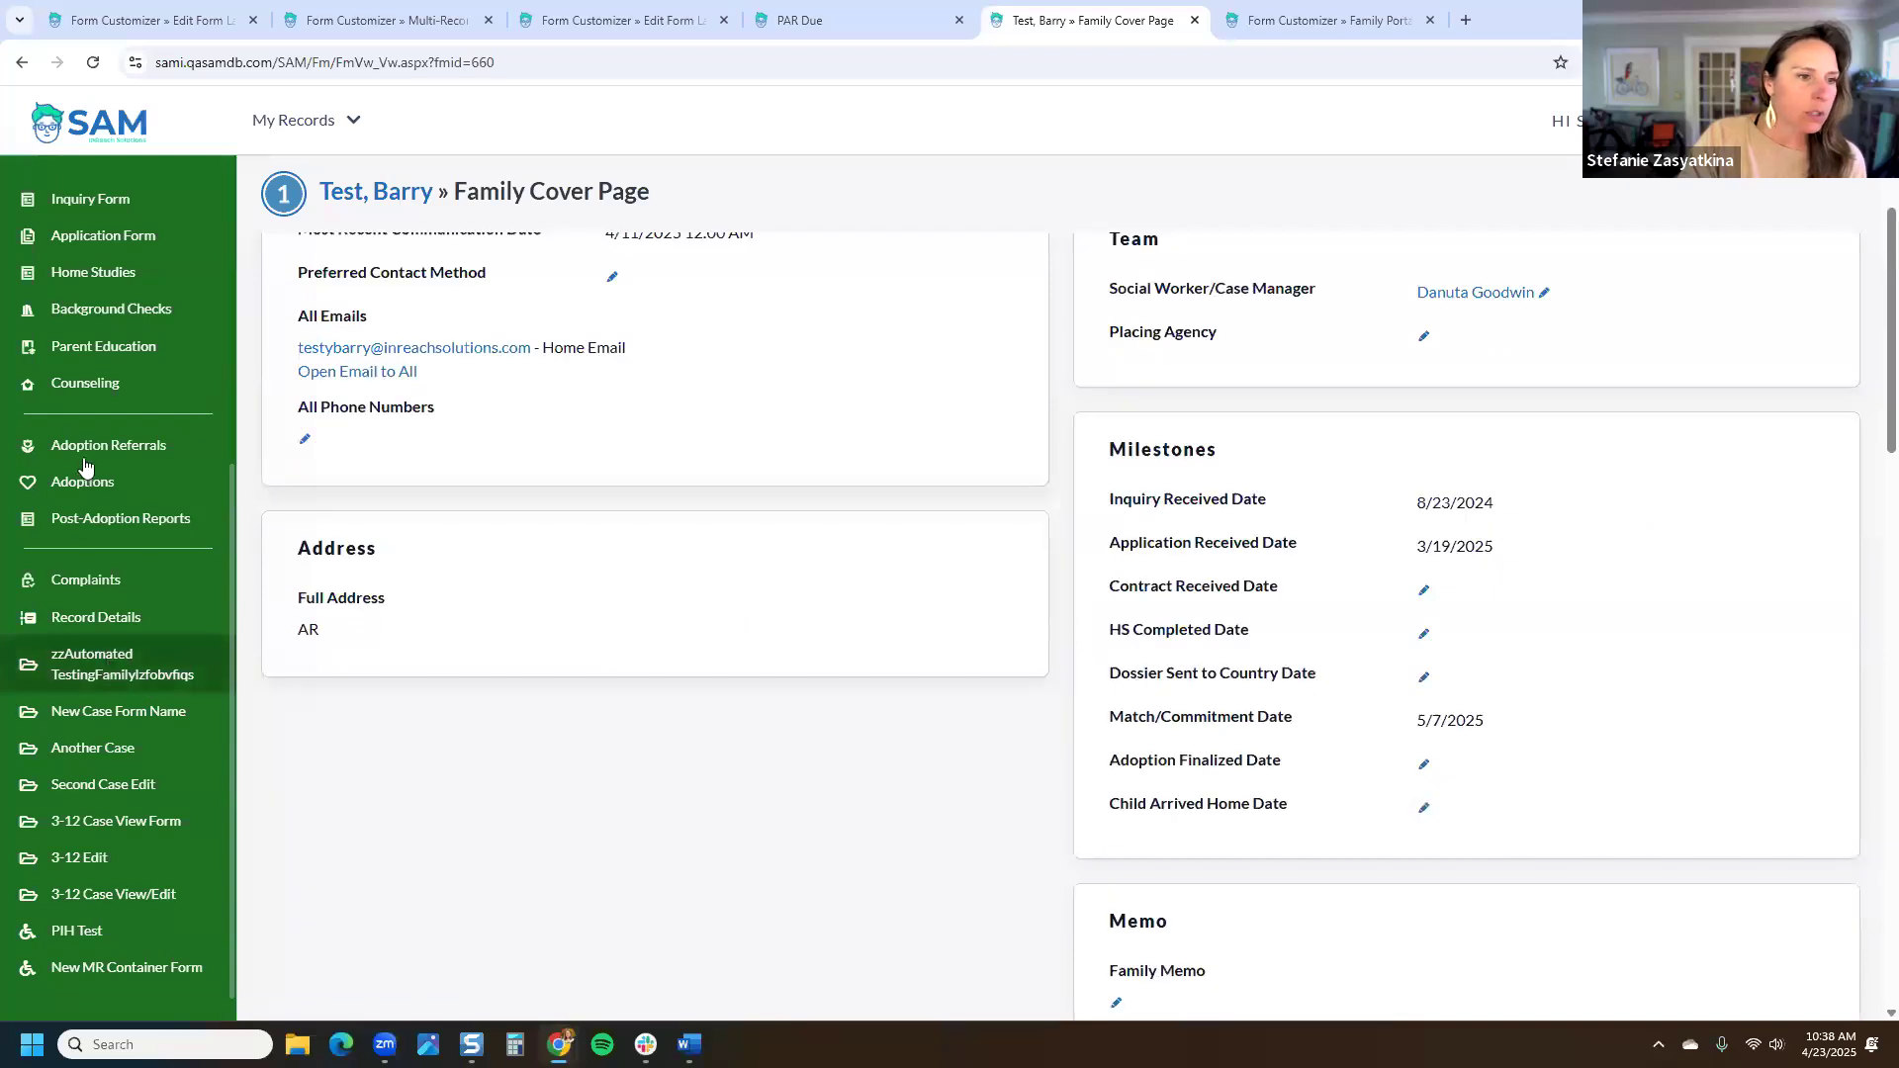
left_click(90, 519)
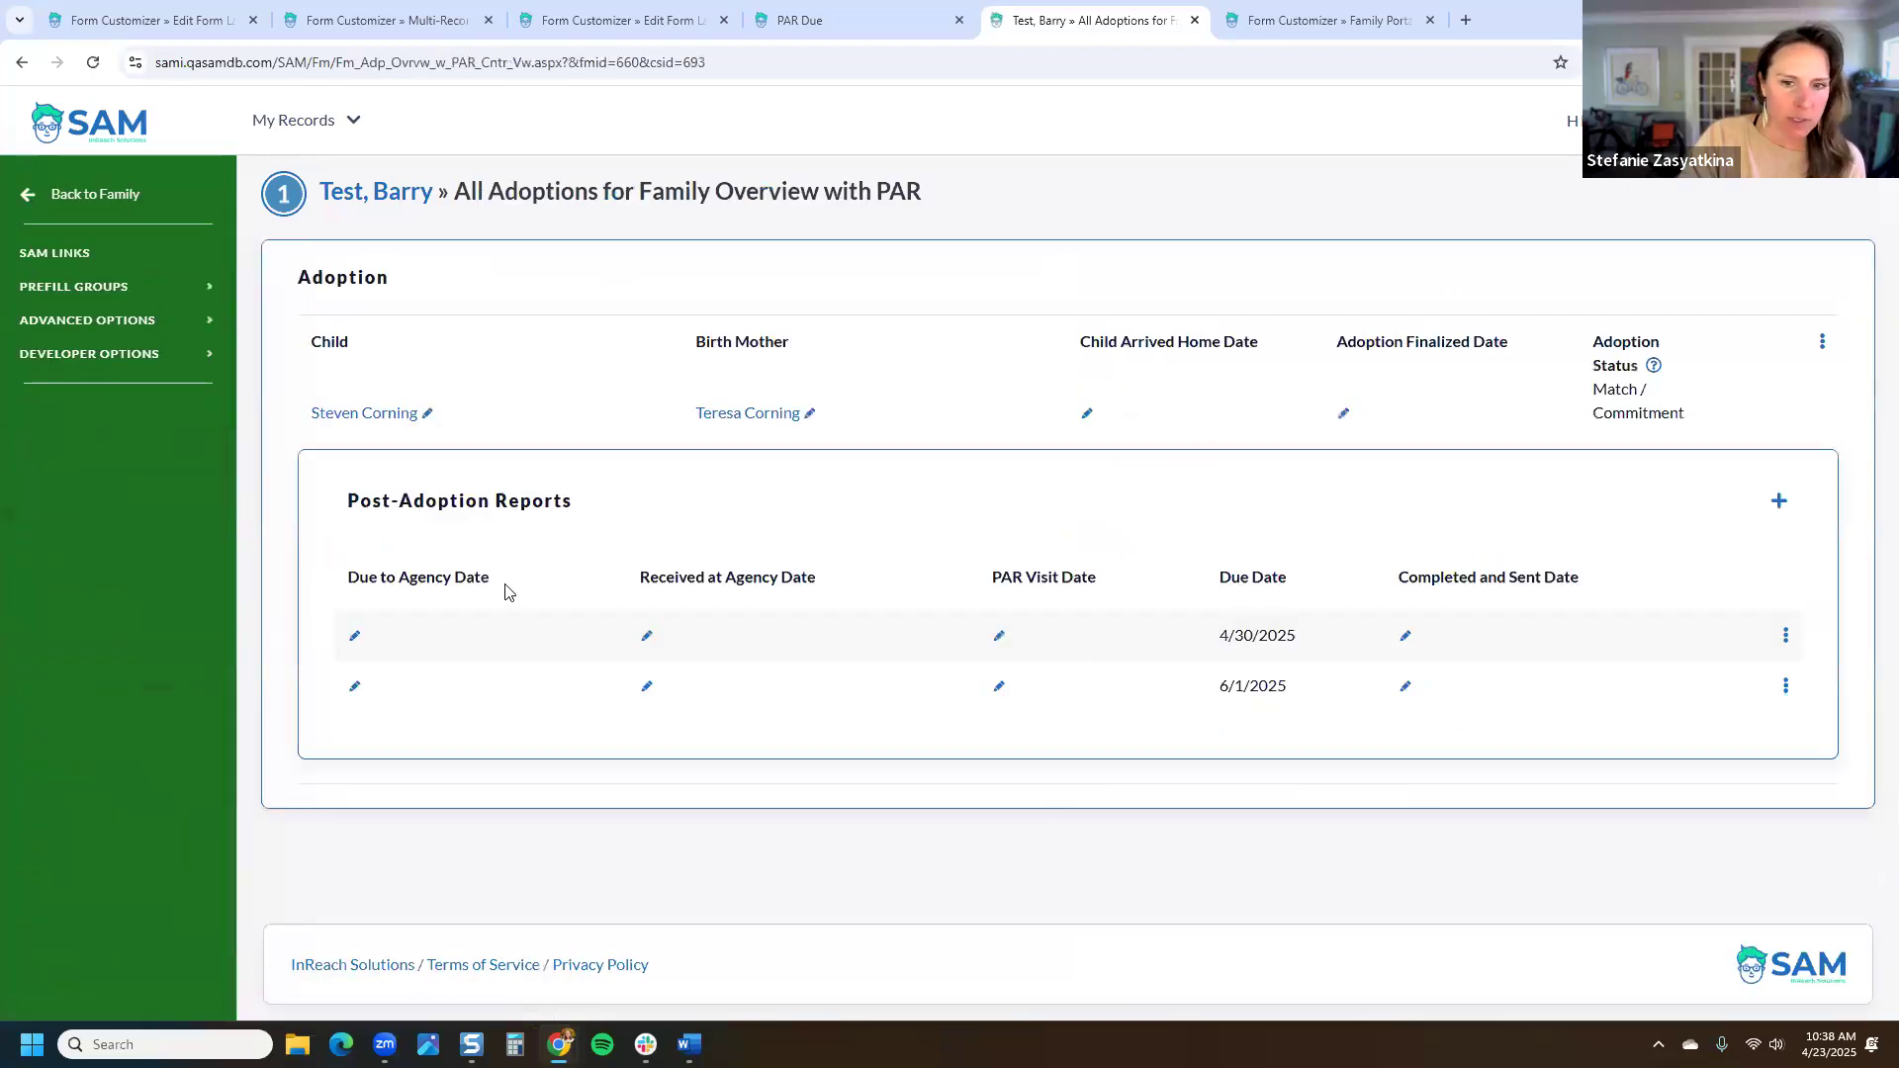
left_click(1786, 637)
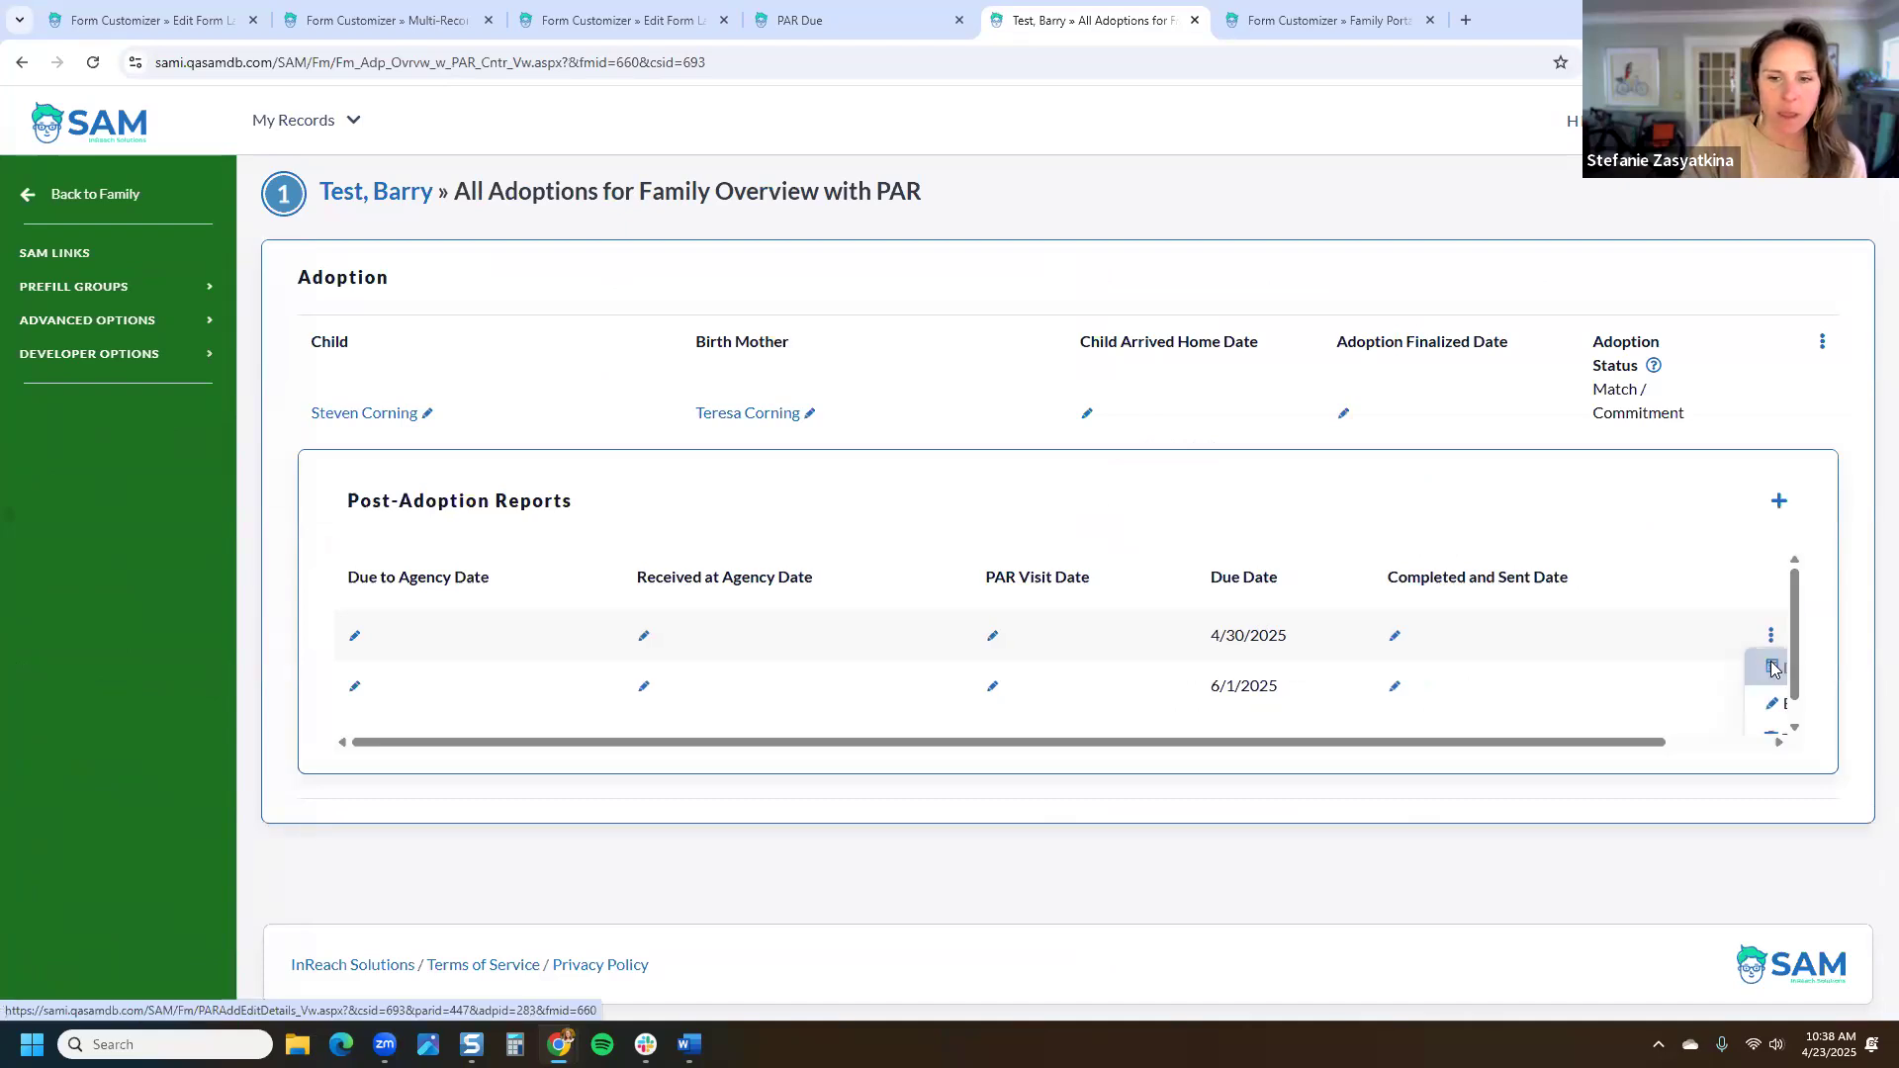
left_click(1775, 668)
scroll(1293, 524, "down", 7)
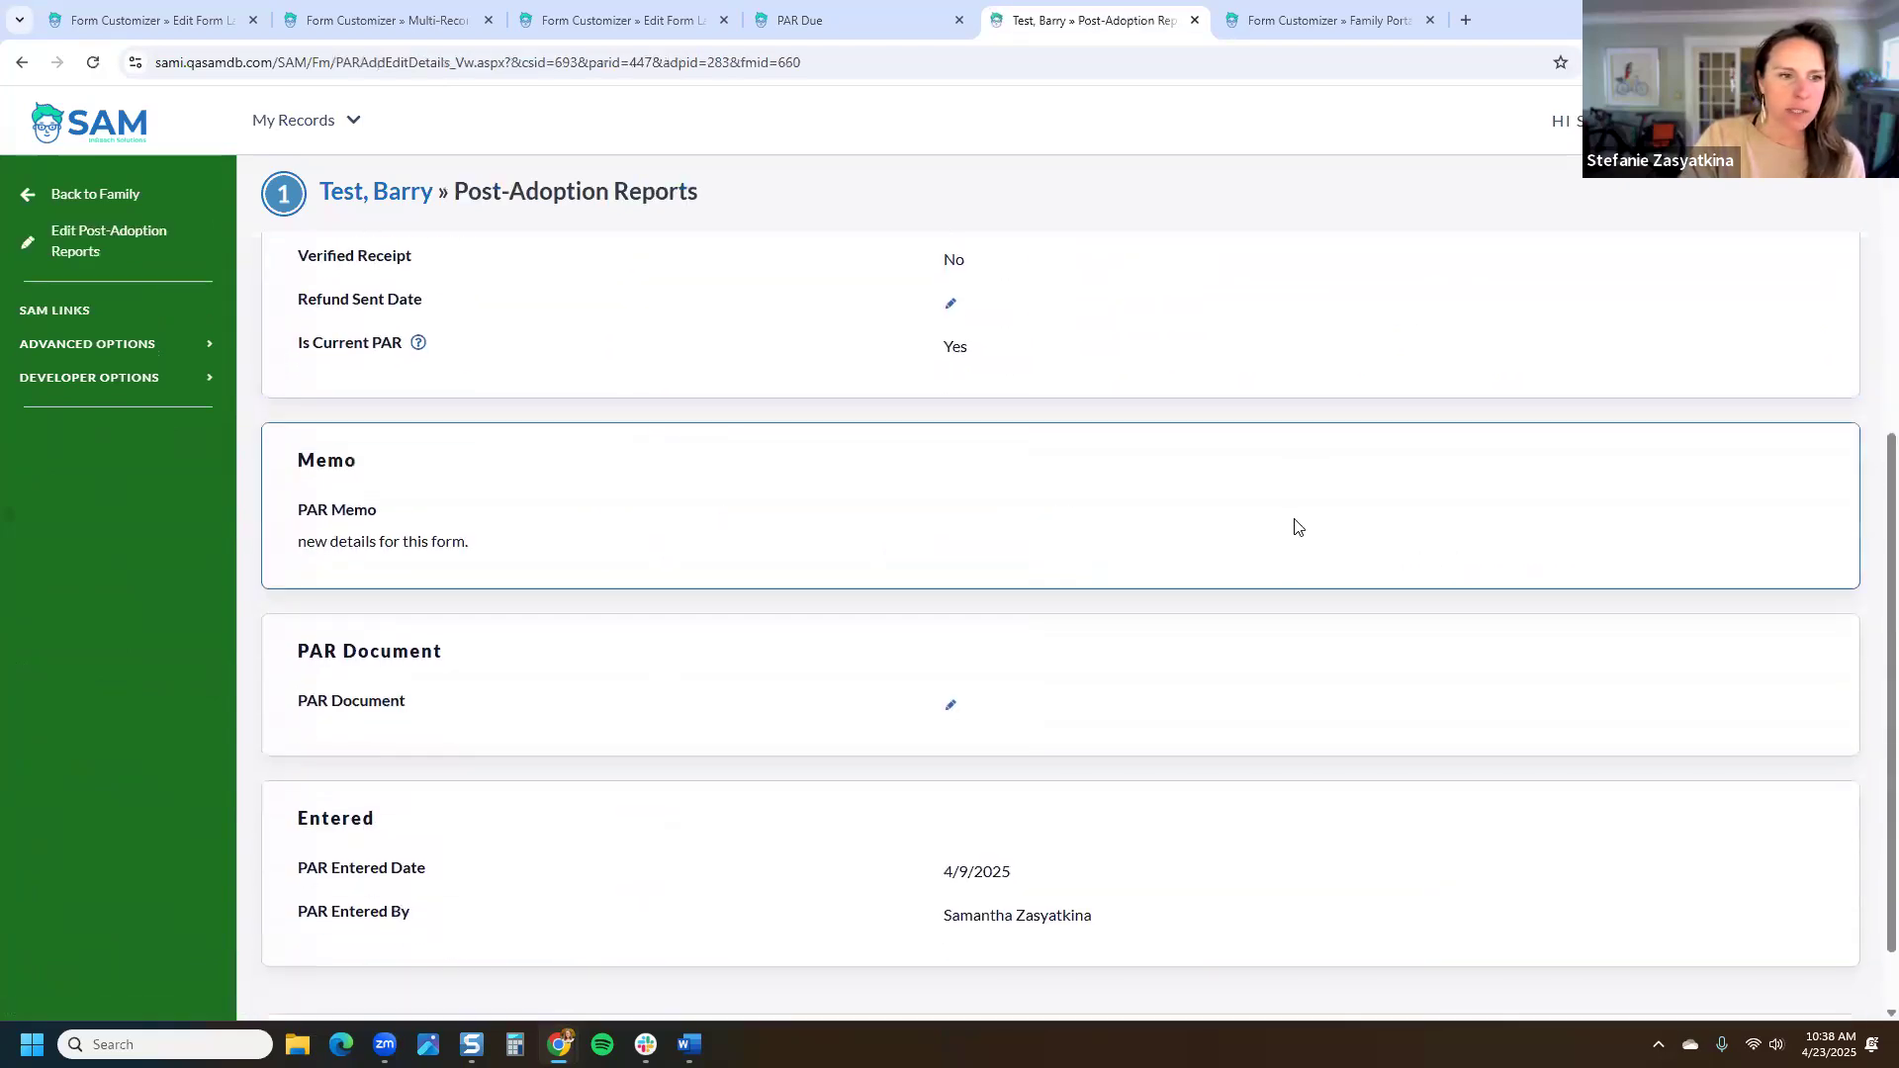
triple_click(285, 474)
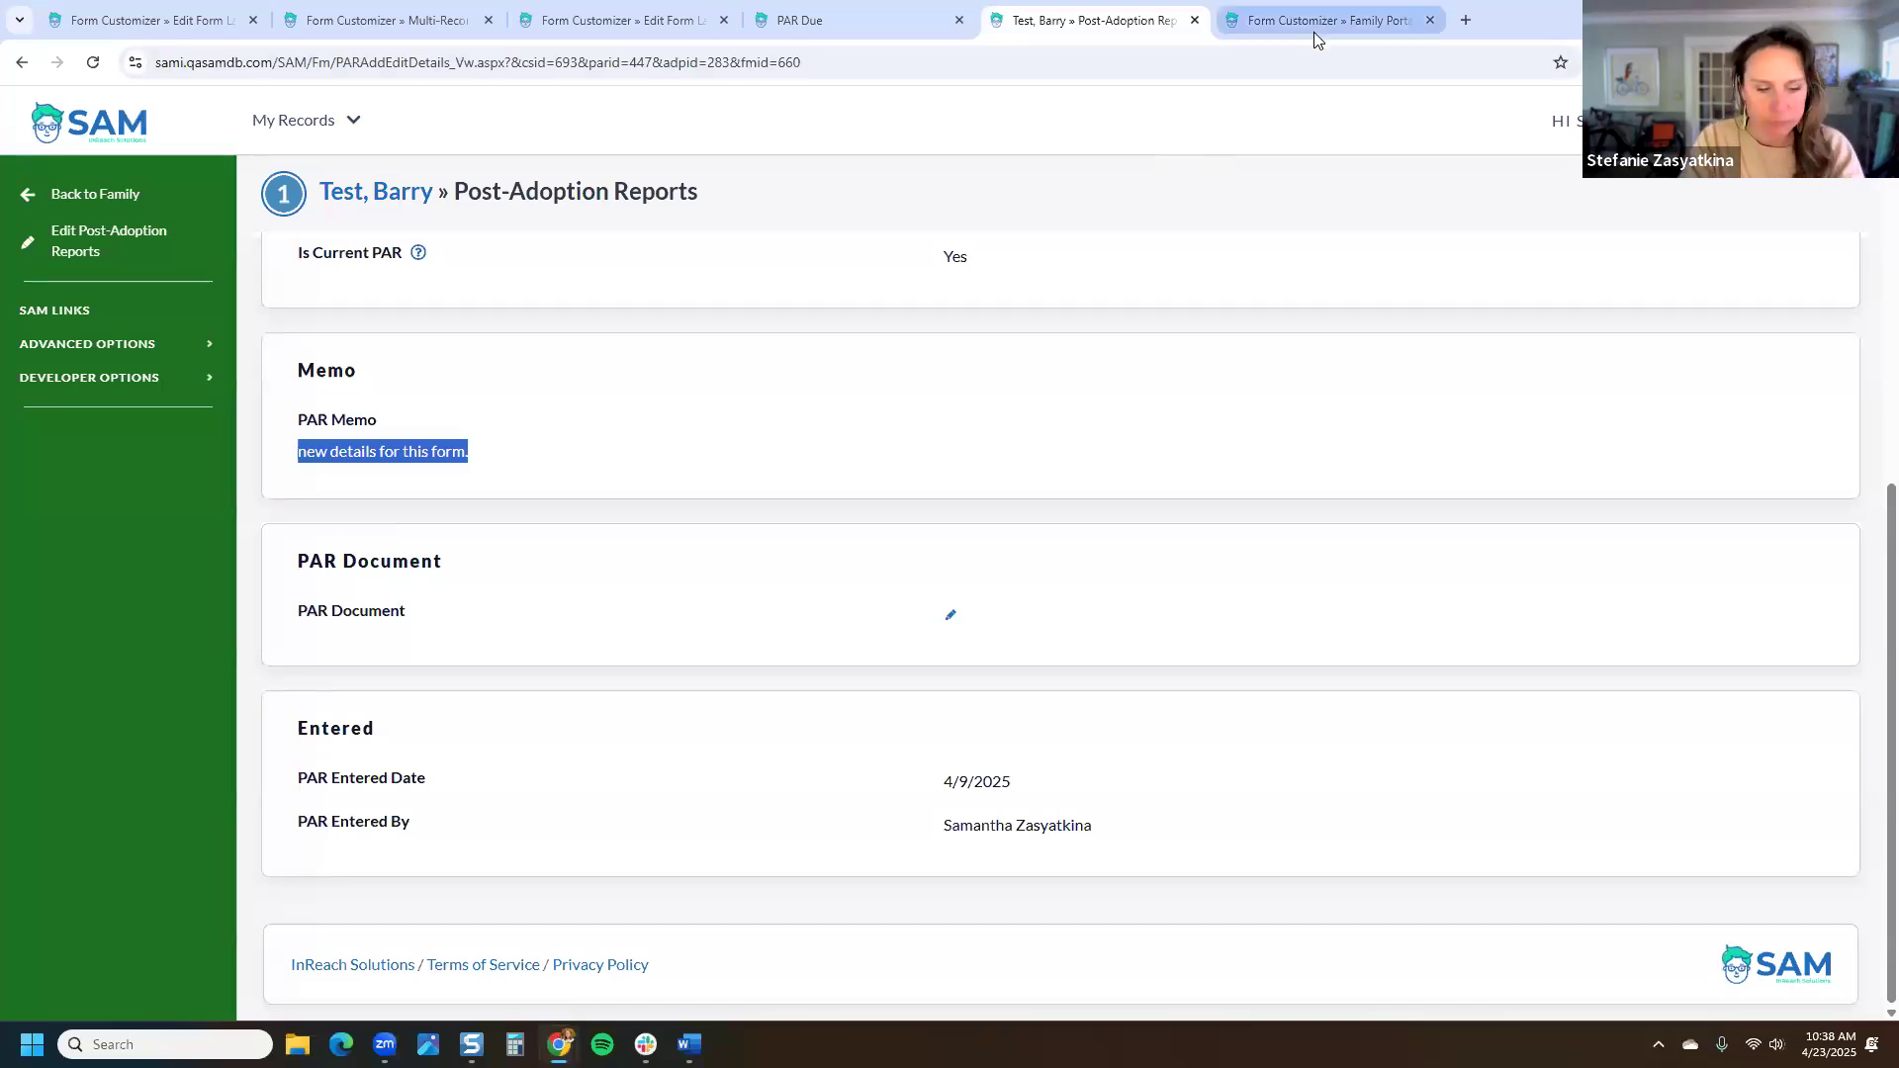
Step: Back in the portal, open Adoptions for Family Case #10 - International and its adoption's actions
key("alt+Tab")
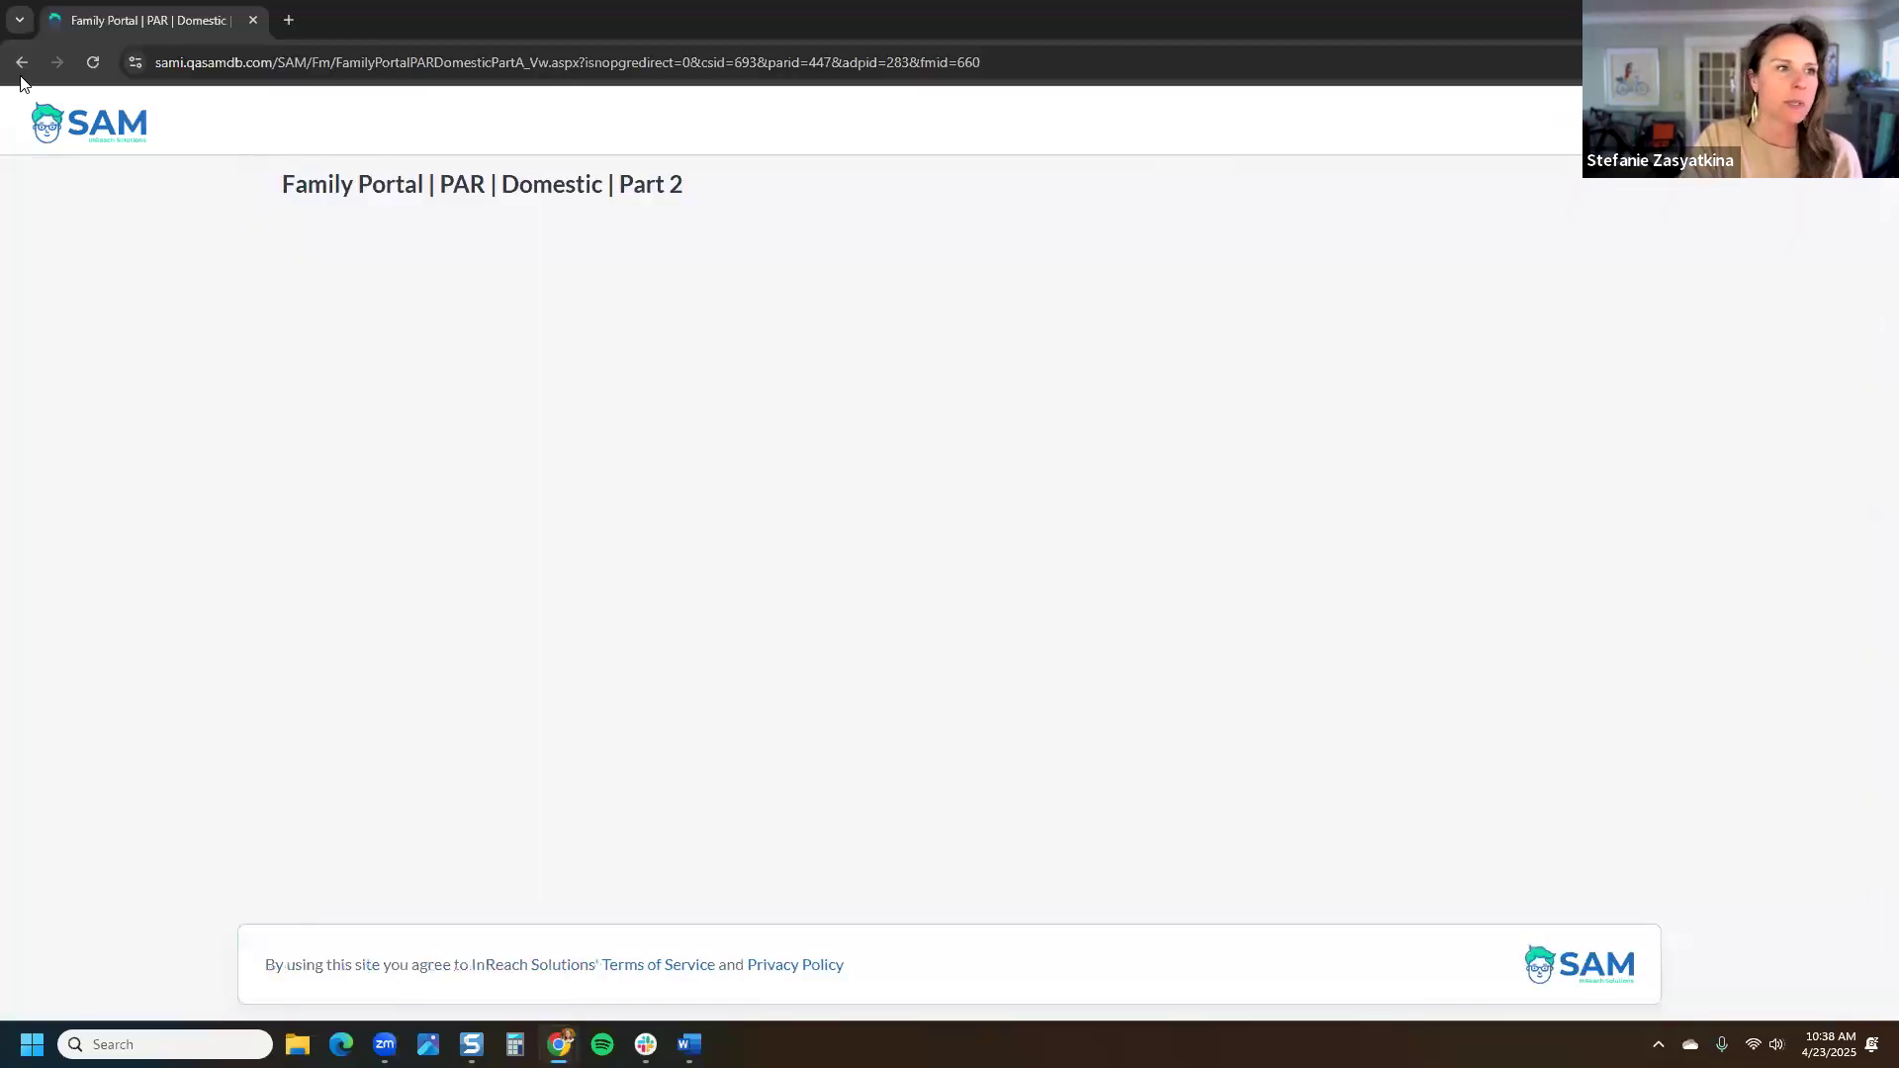
right_click(21, 62)
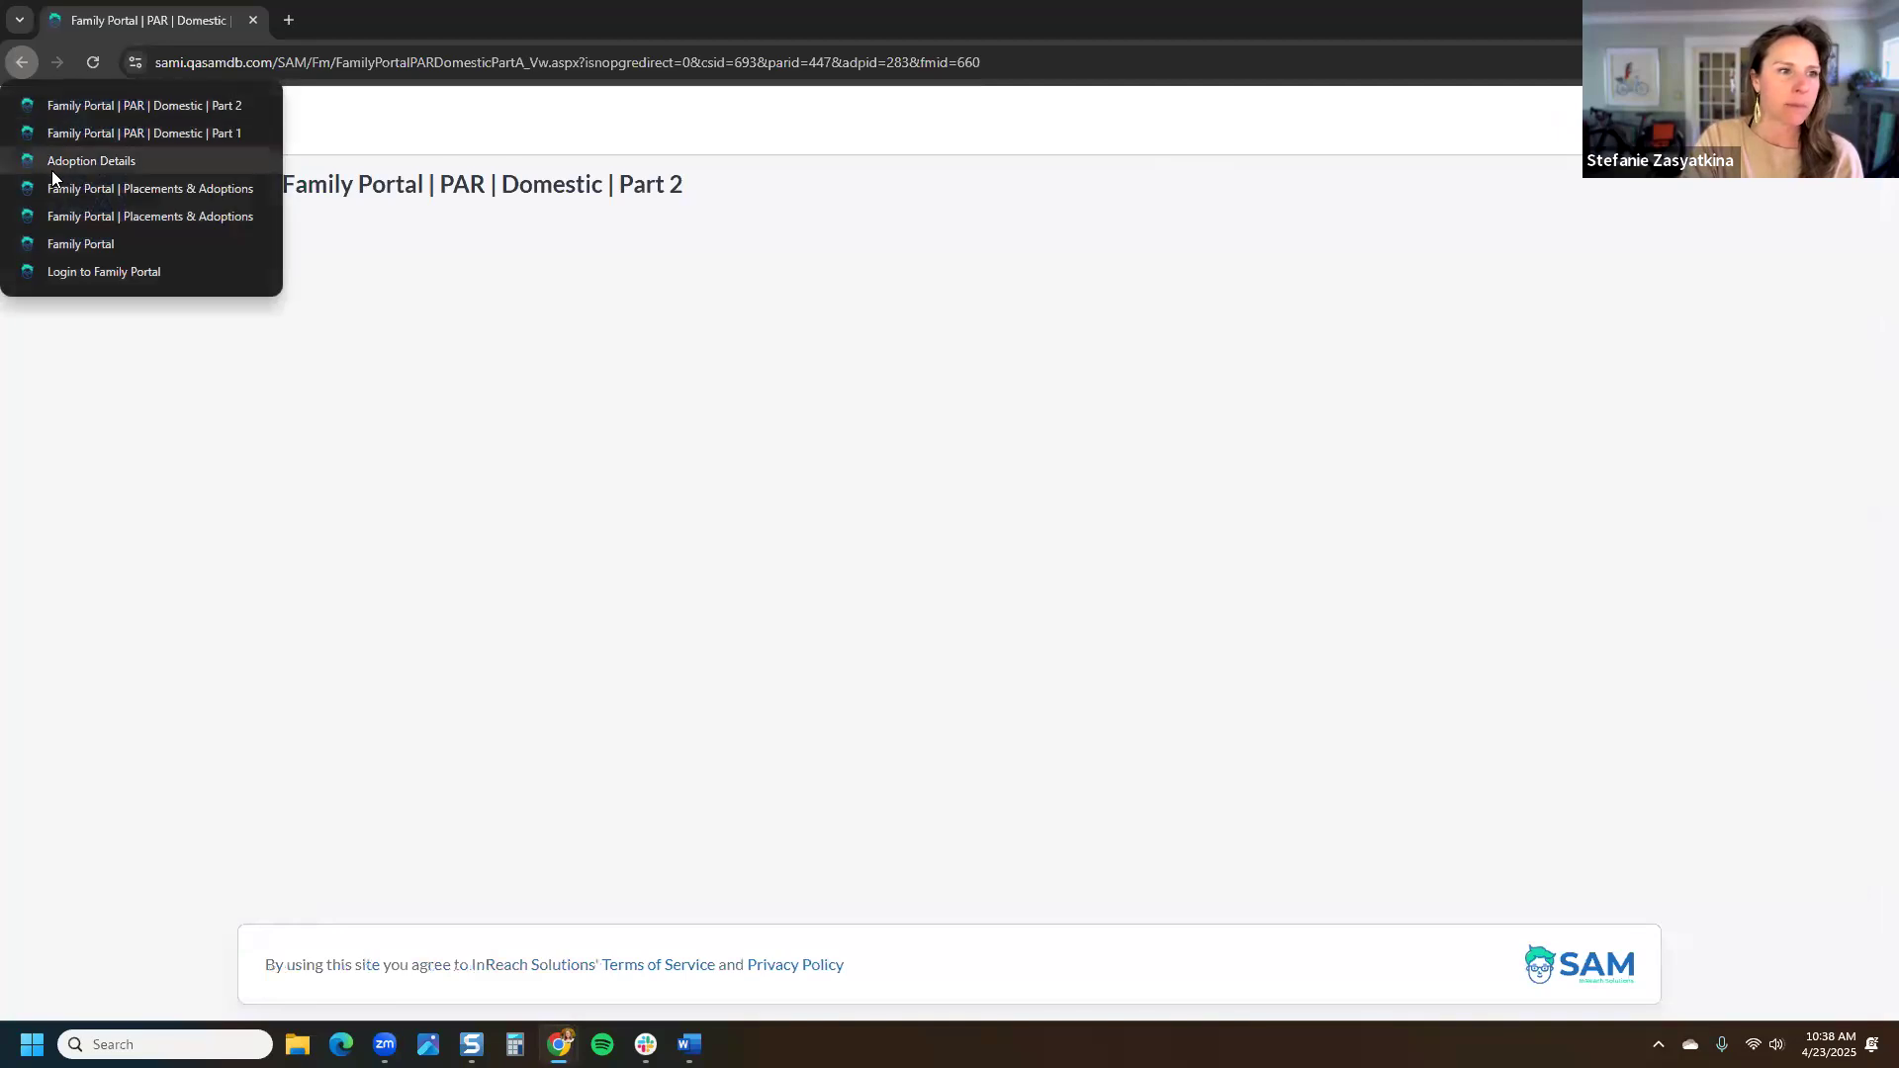
left_click(69, 243)
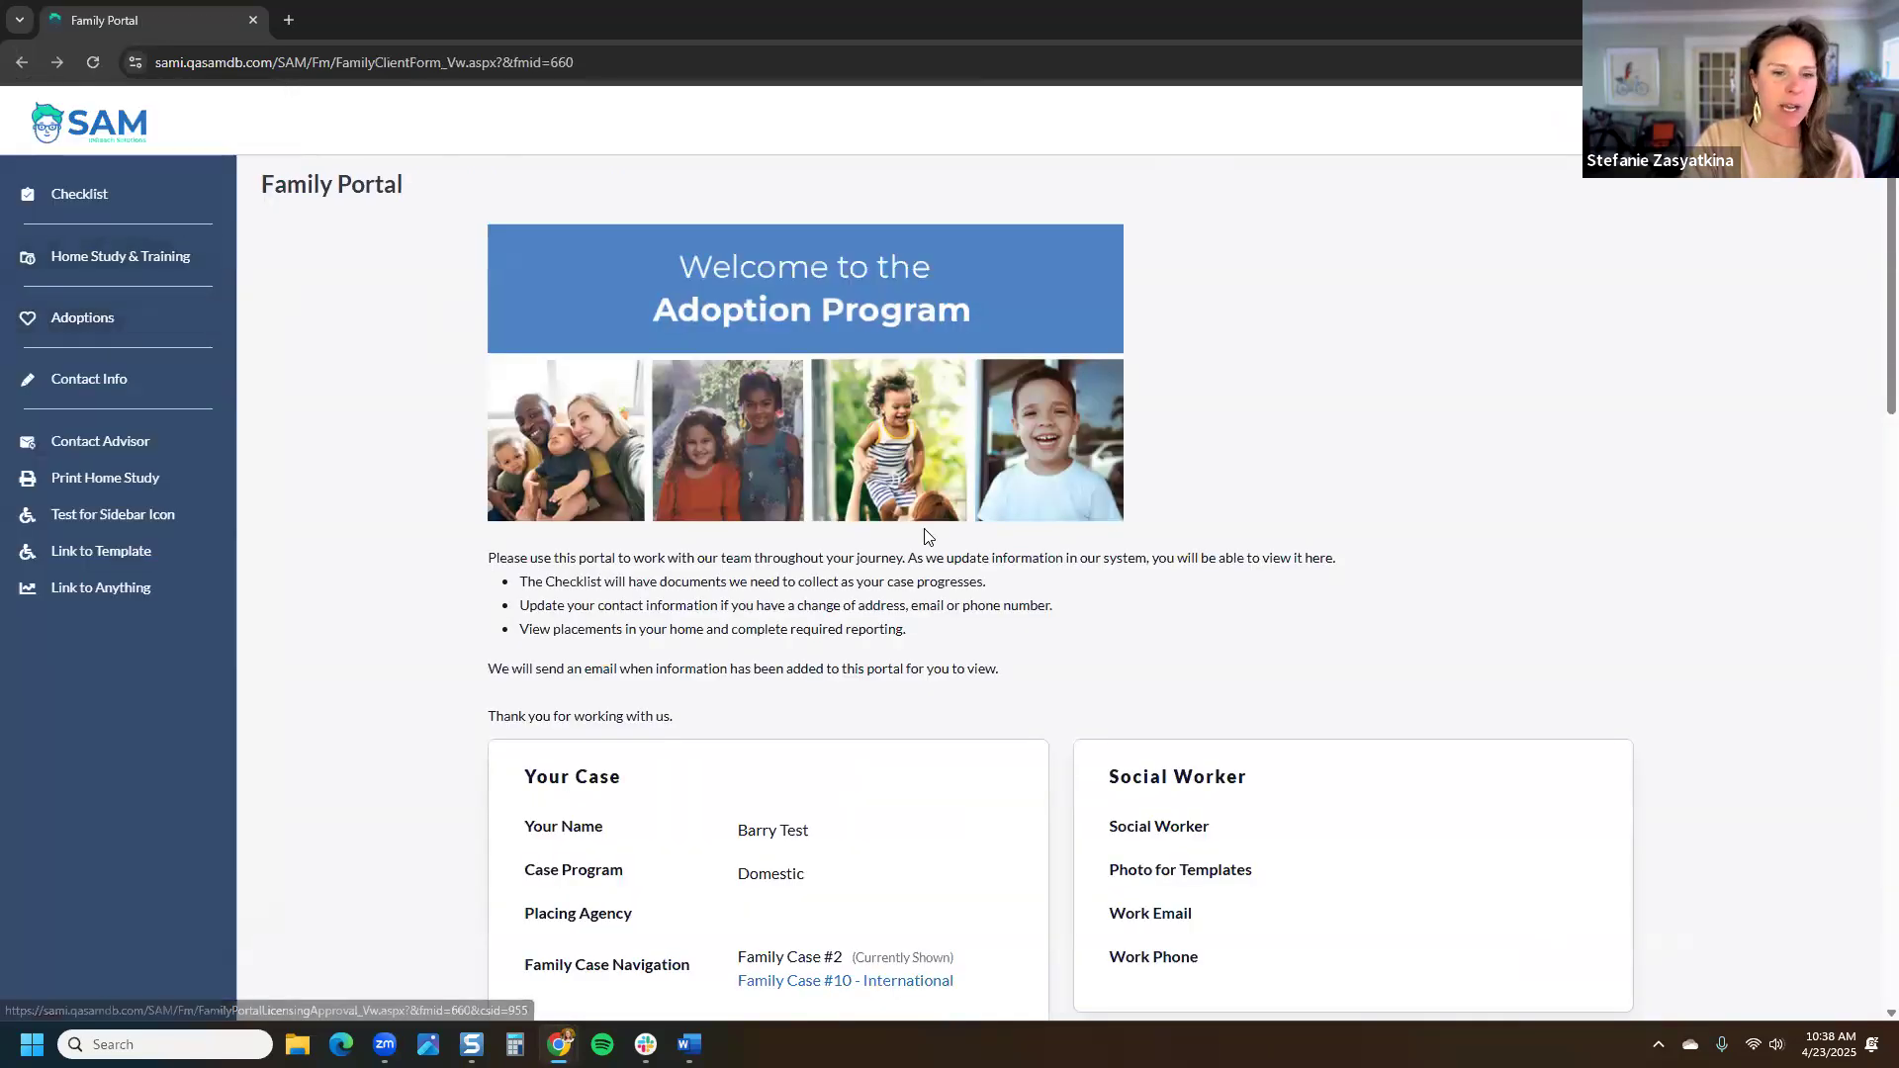
scroll(928, 536, "down", 6)
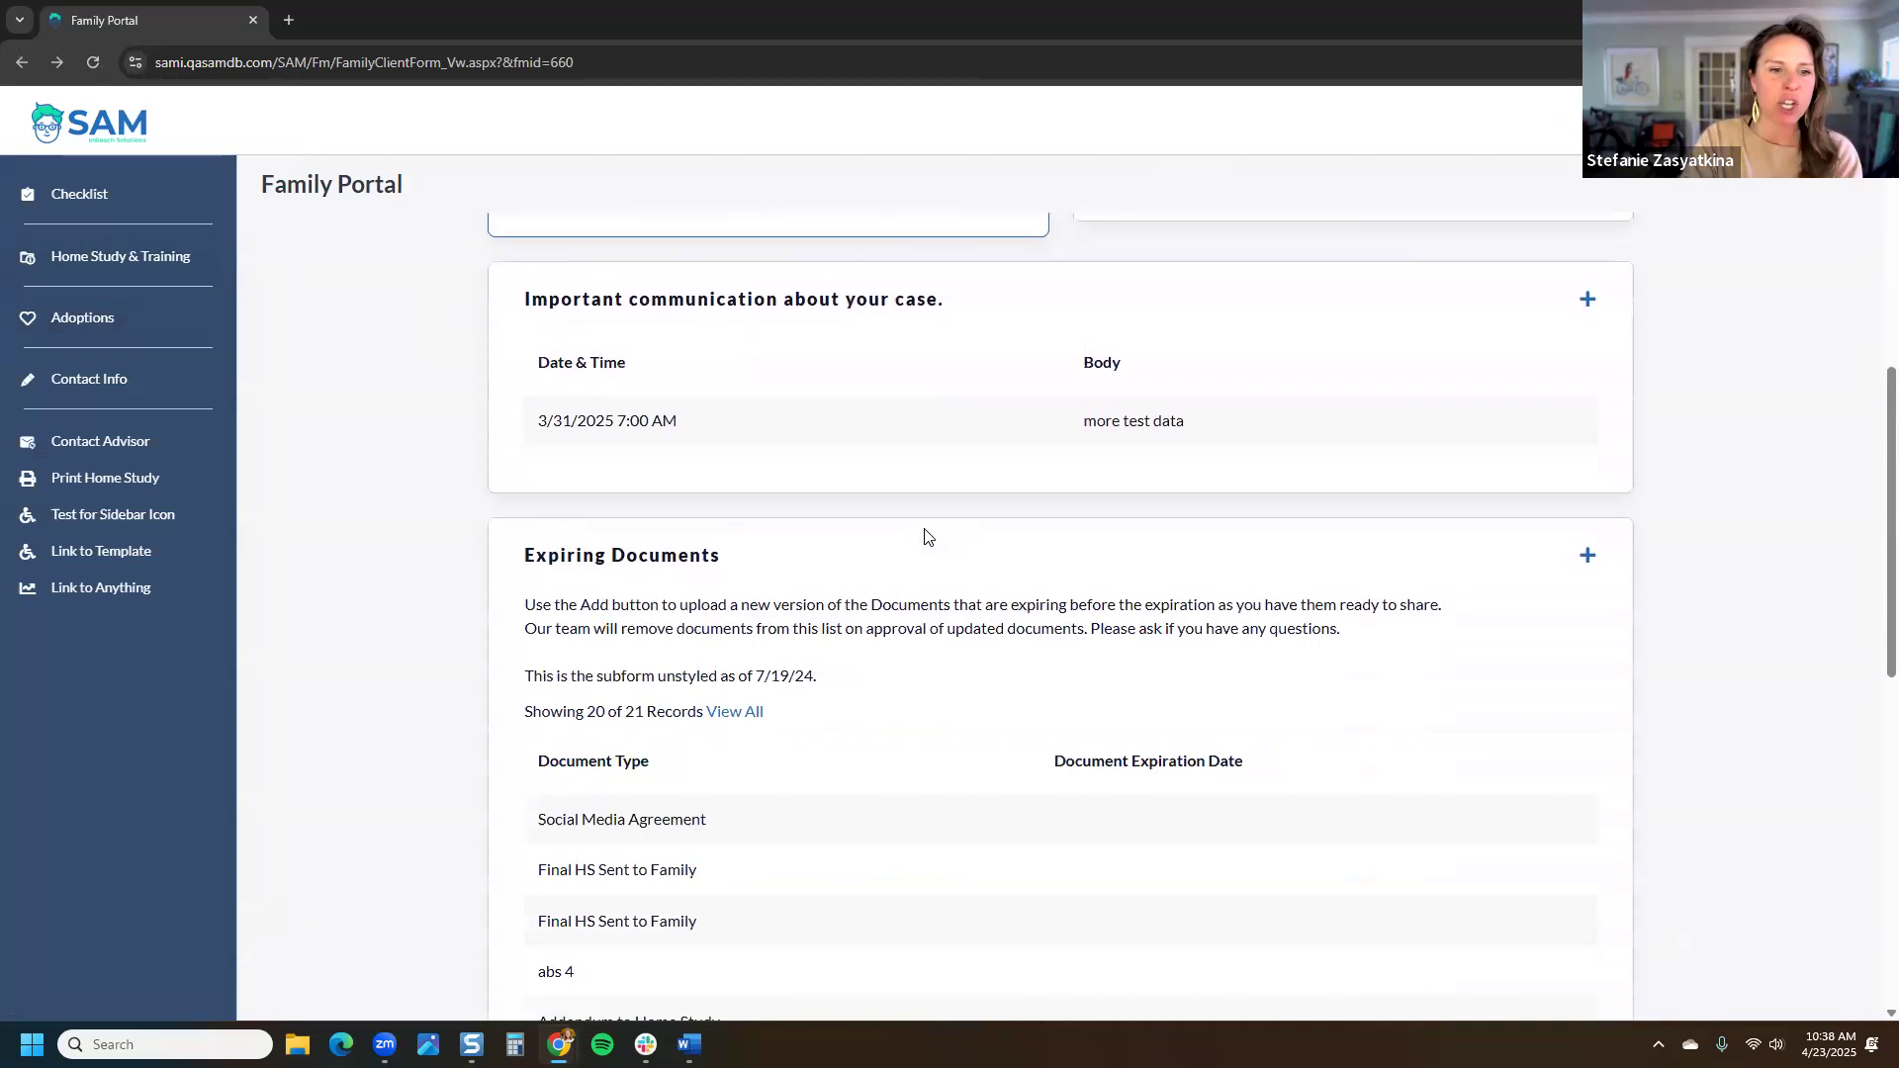
left_click(99, 320)
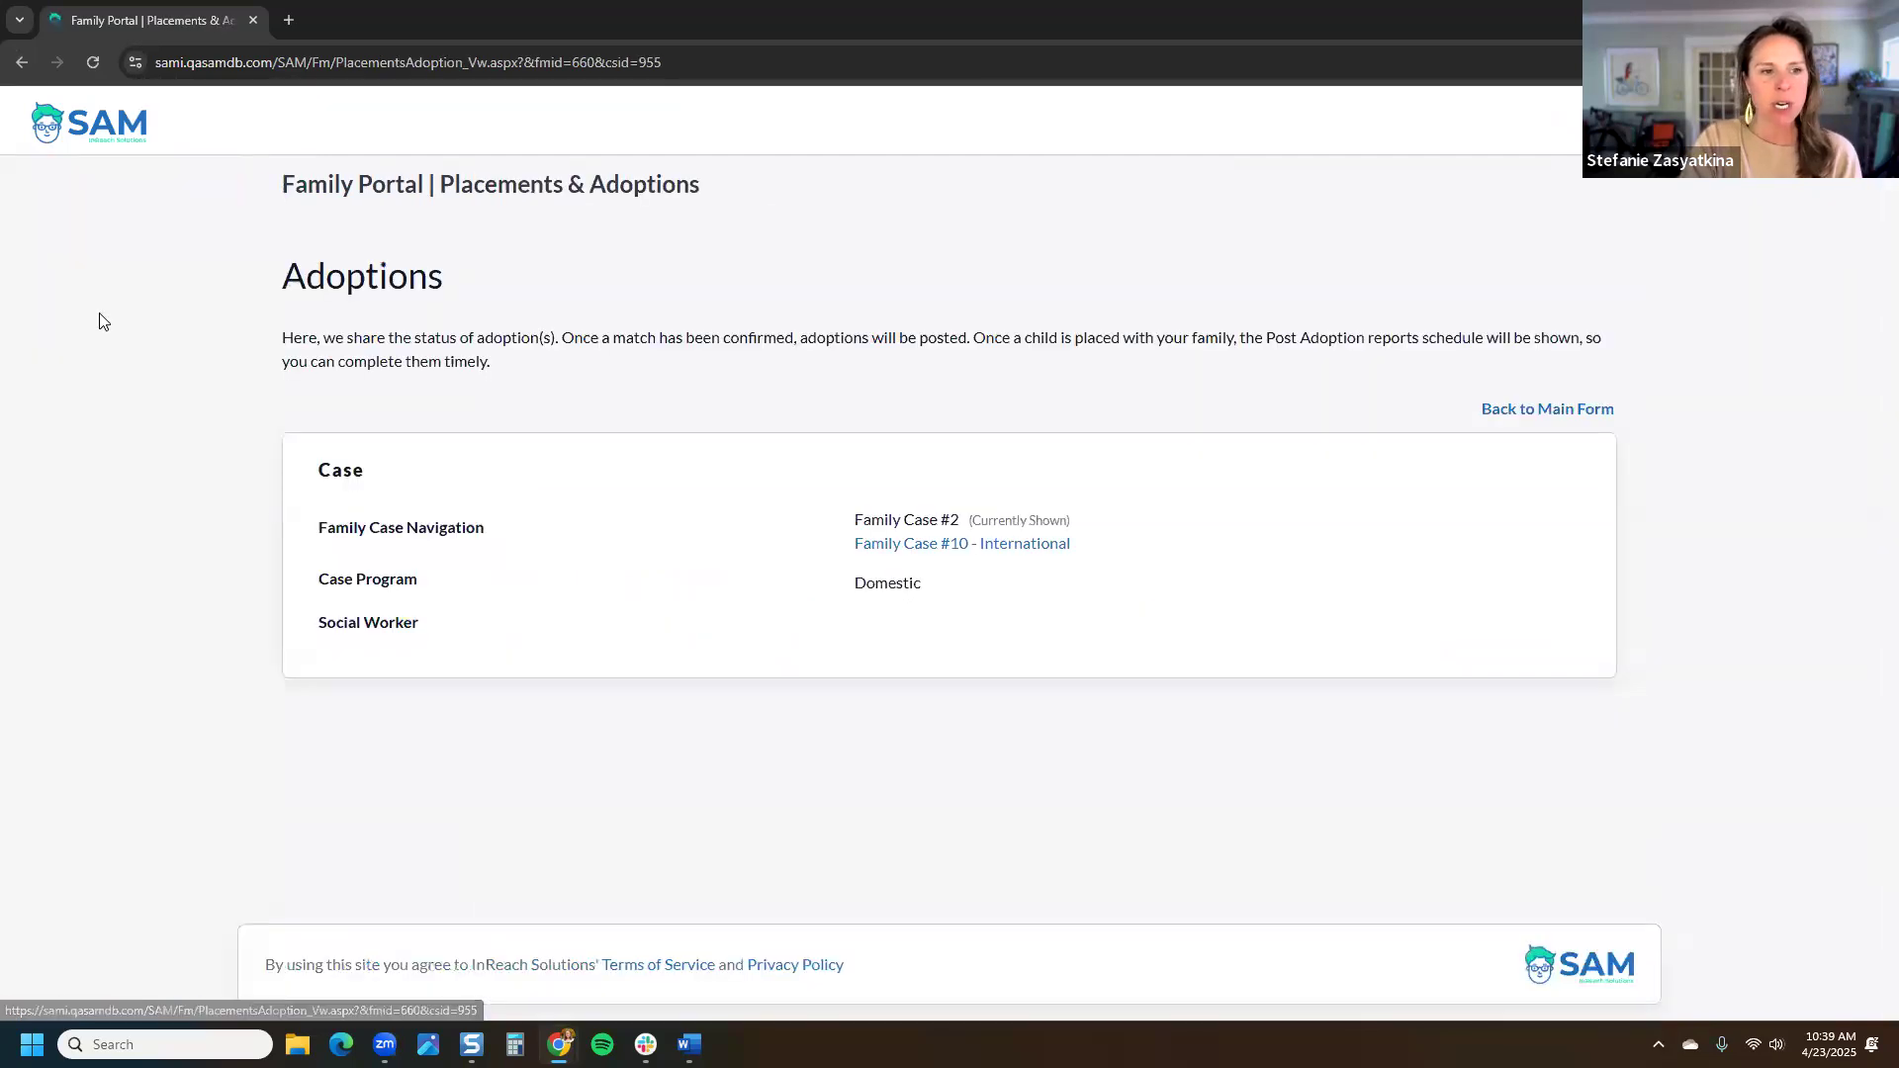
left_click(983, 543)
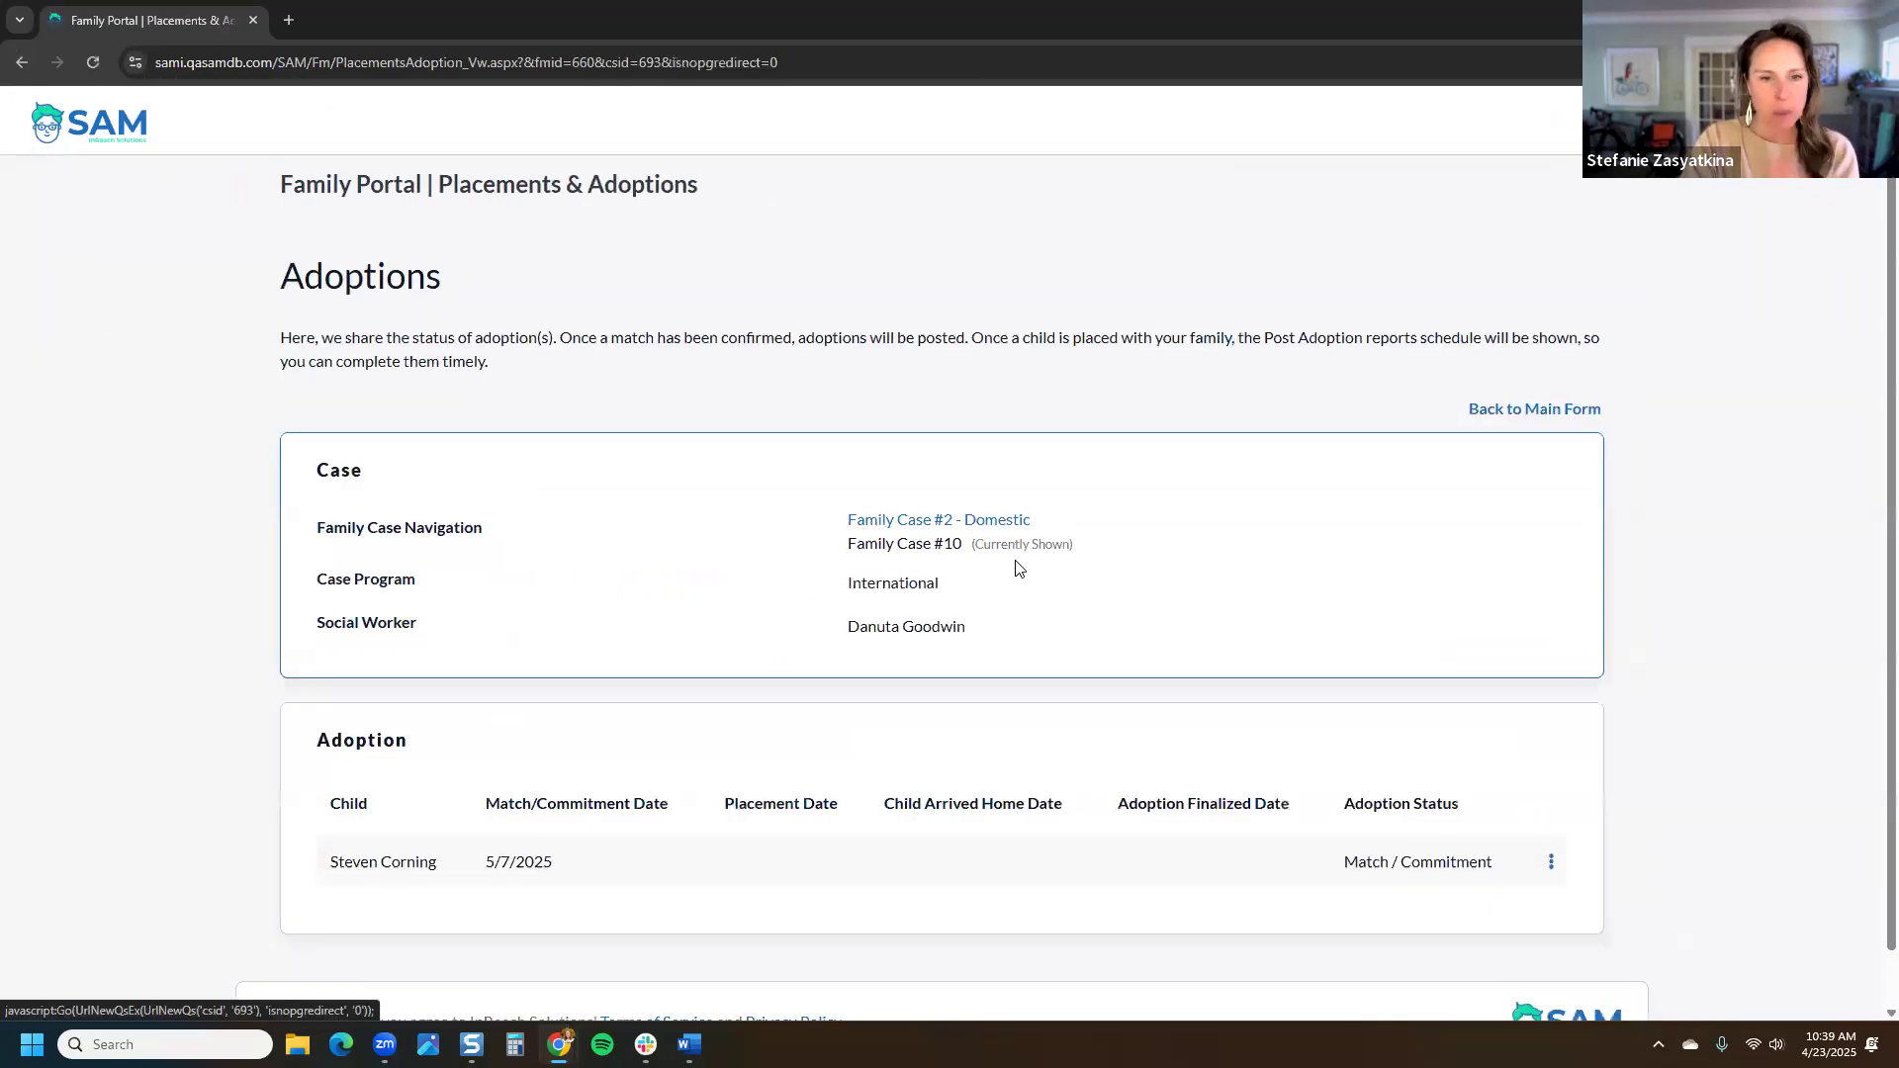
scroll(1018, 559, "down", 1)
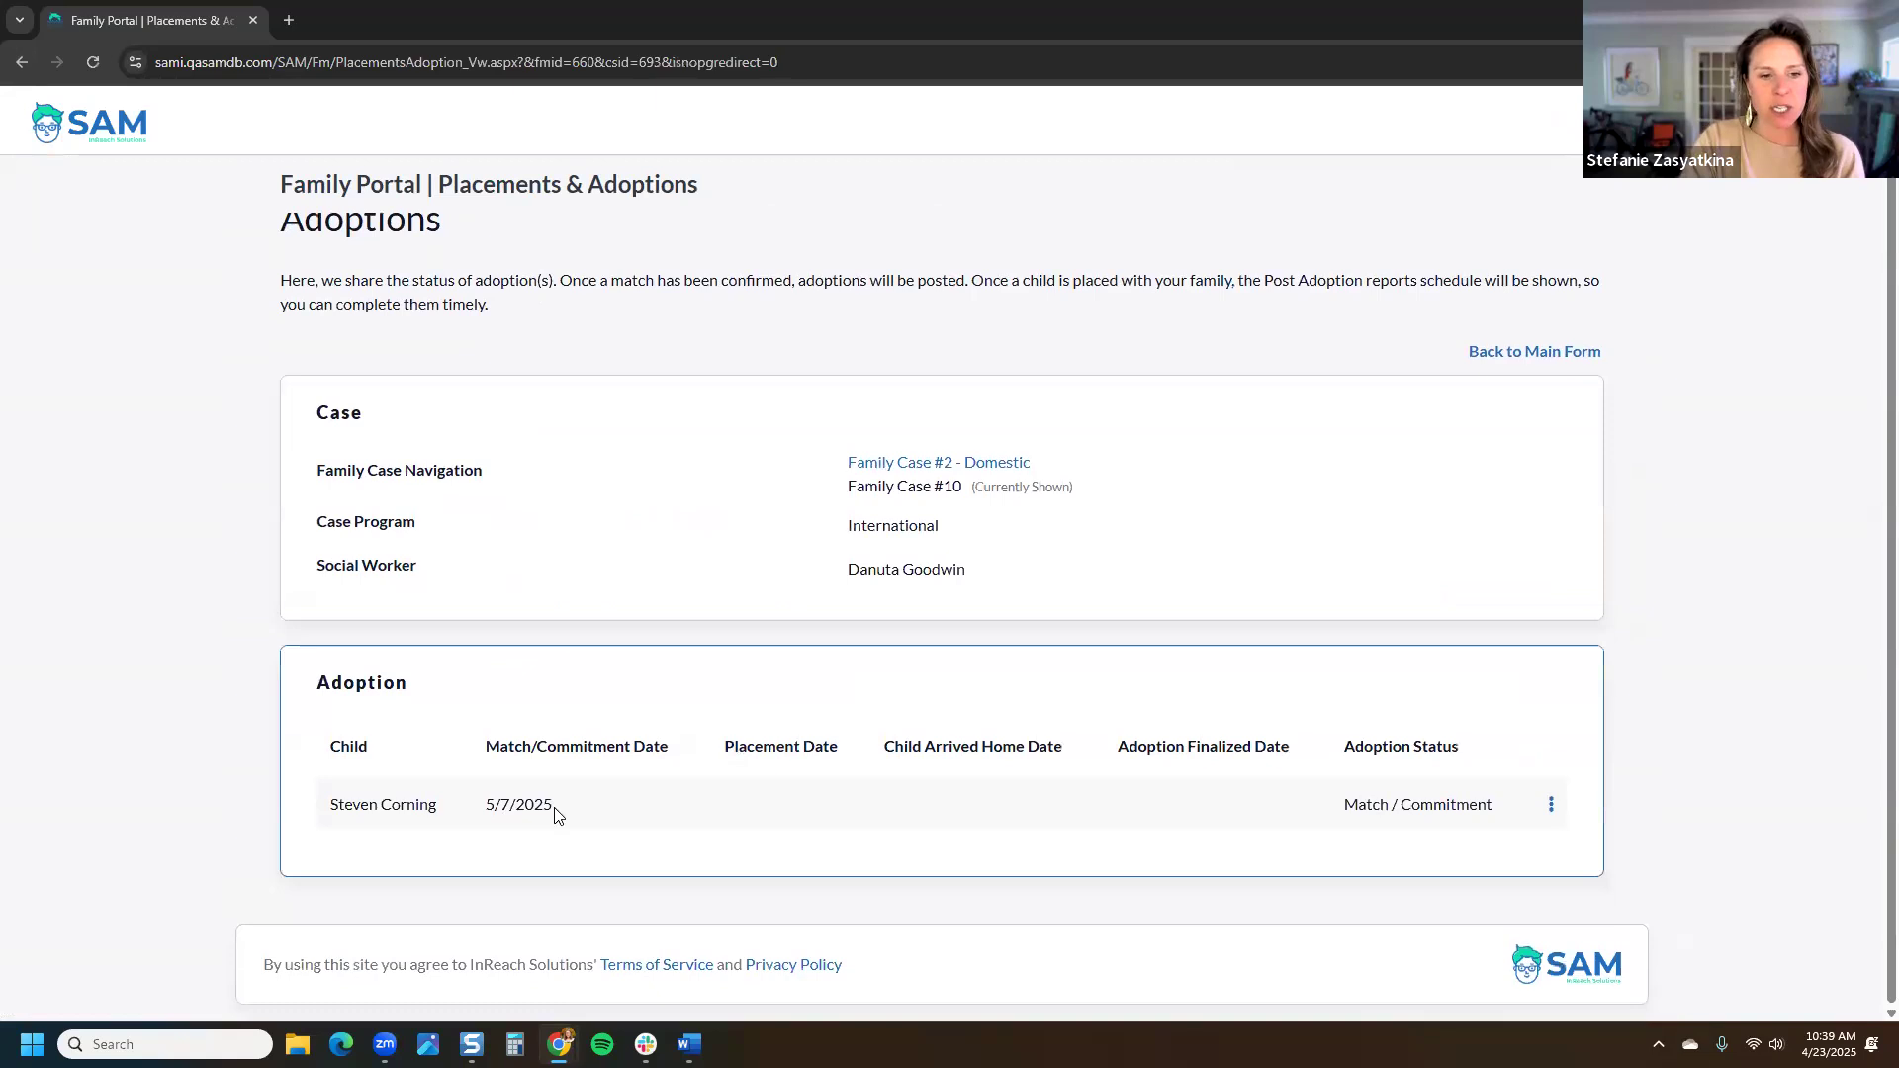
left_click(1552, 804)
Step: Open the adoption's details and start a new Post Adoption Correspondence record
left_click(1542, 785)
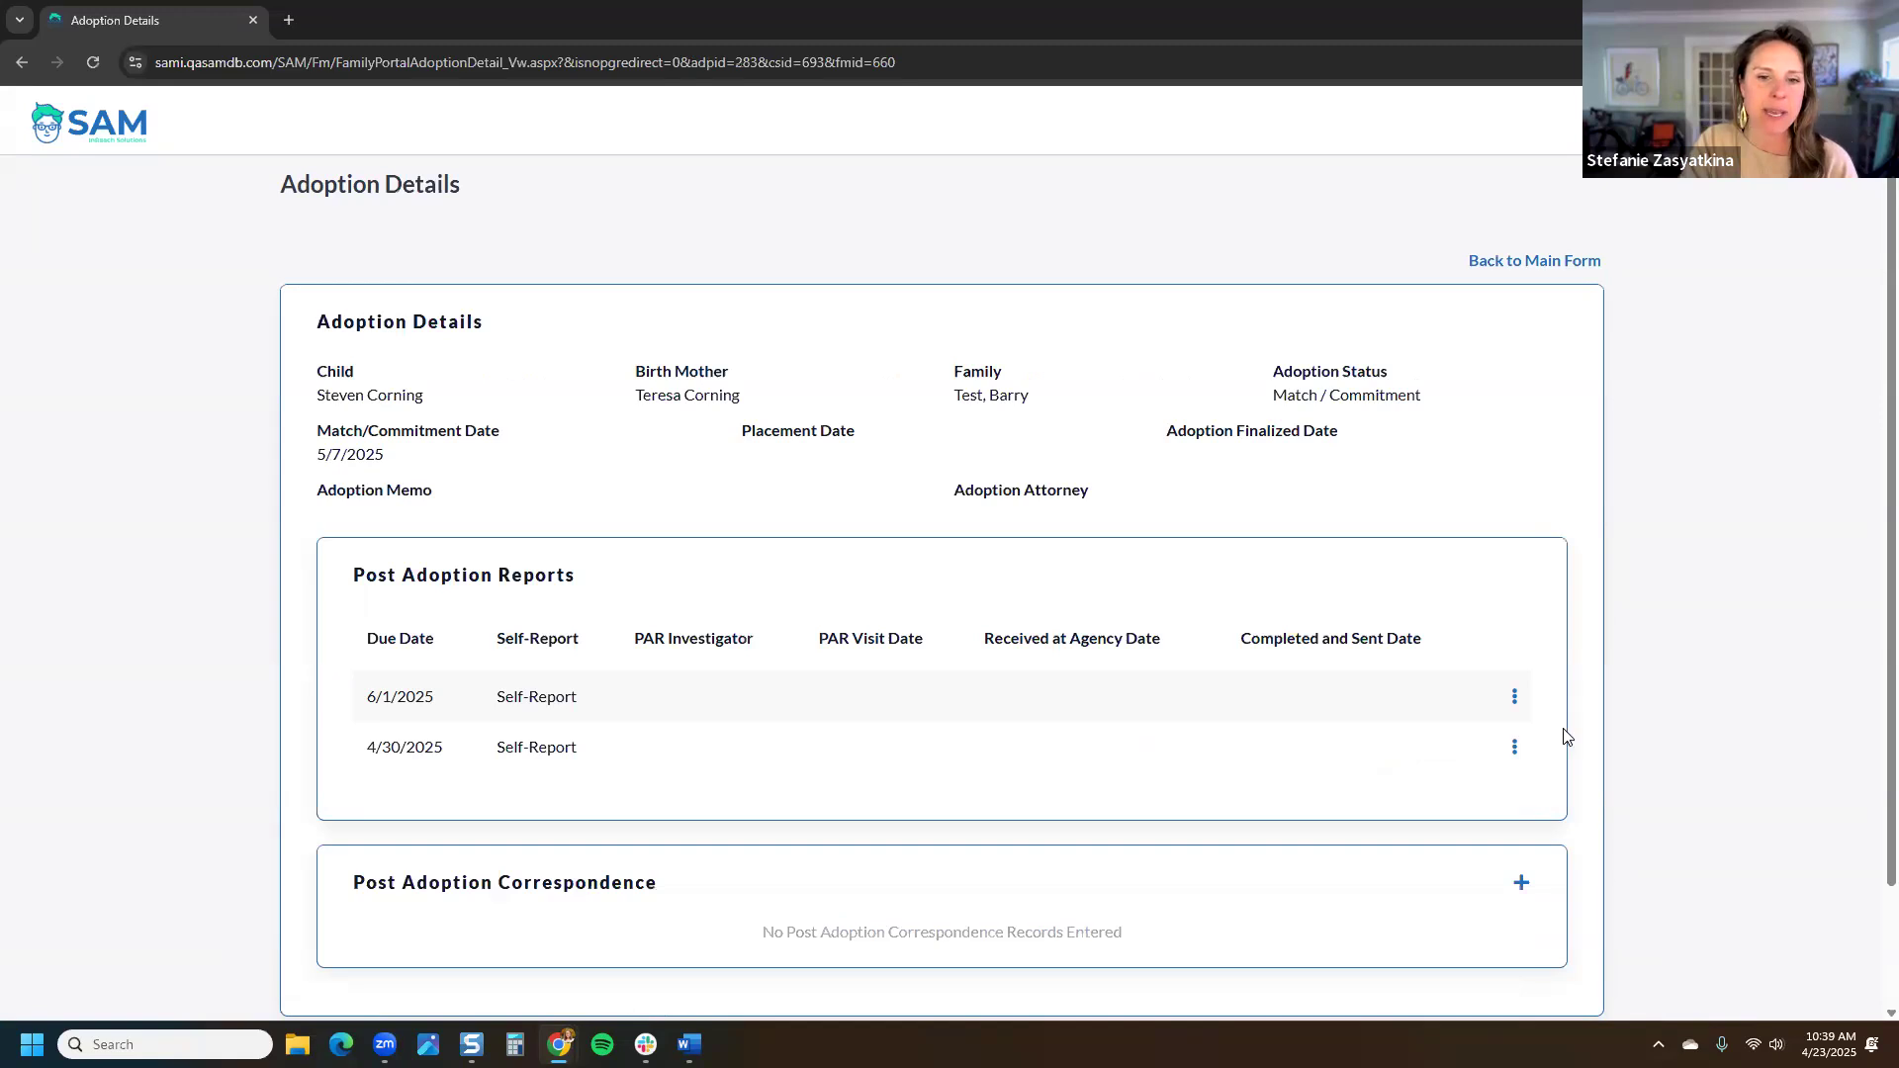
scroll(1563, 742, "down", 1)
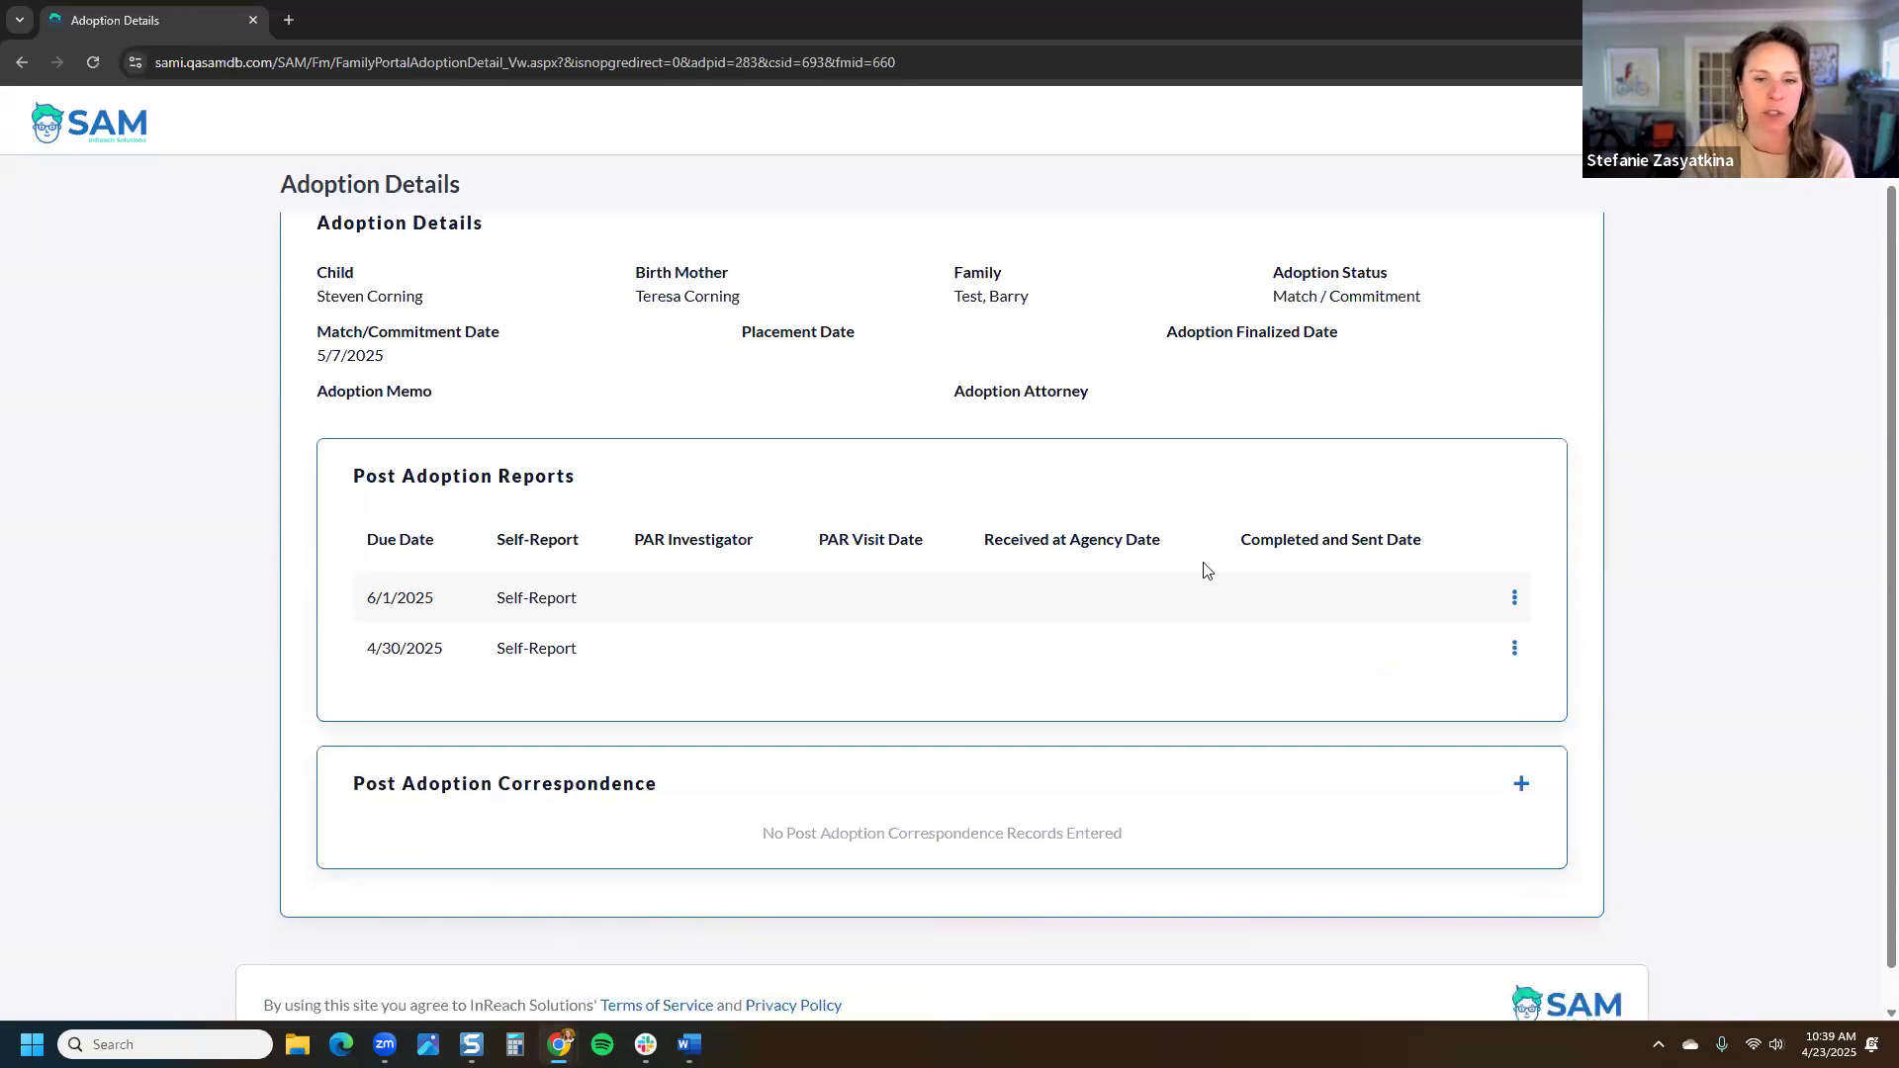
left_click_drag(656, 784, 352, 801)
triple_click(506, 803)
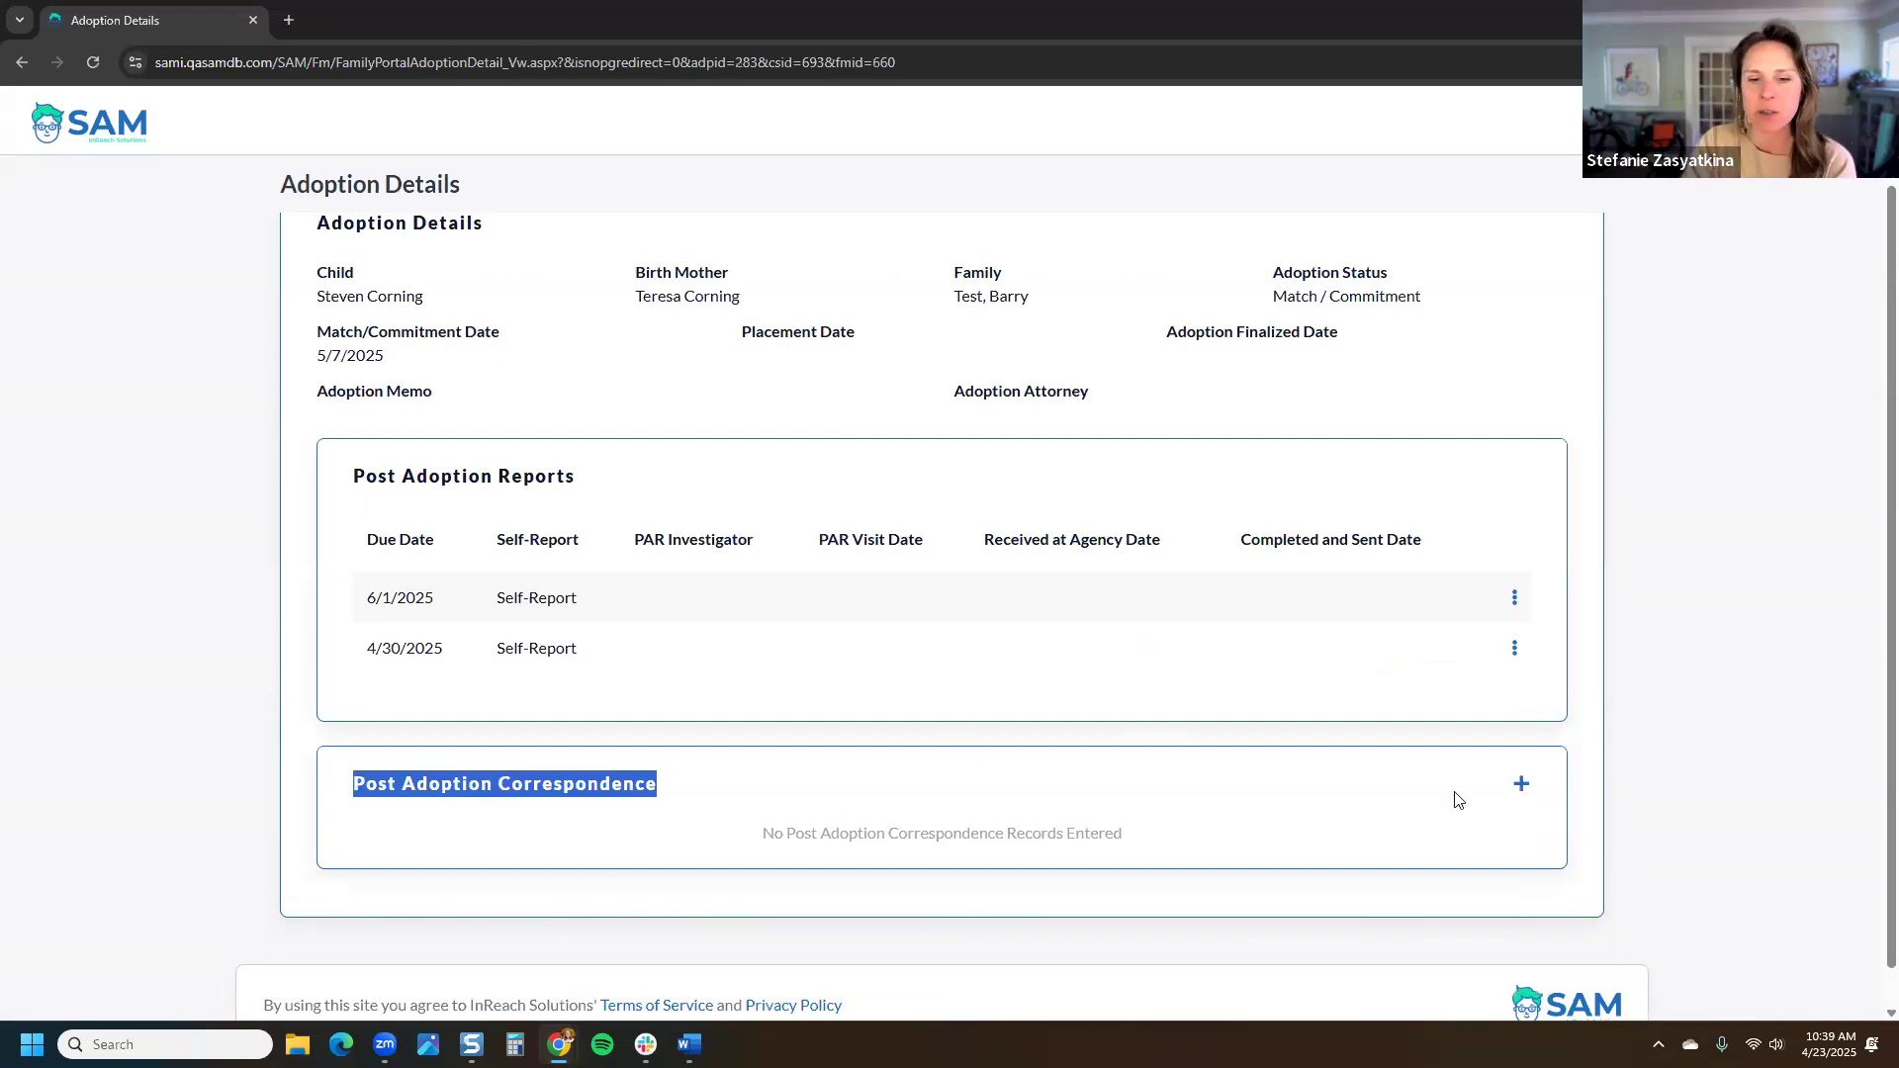
left_click(1521, 786)
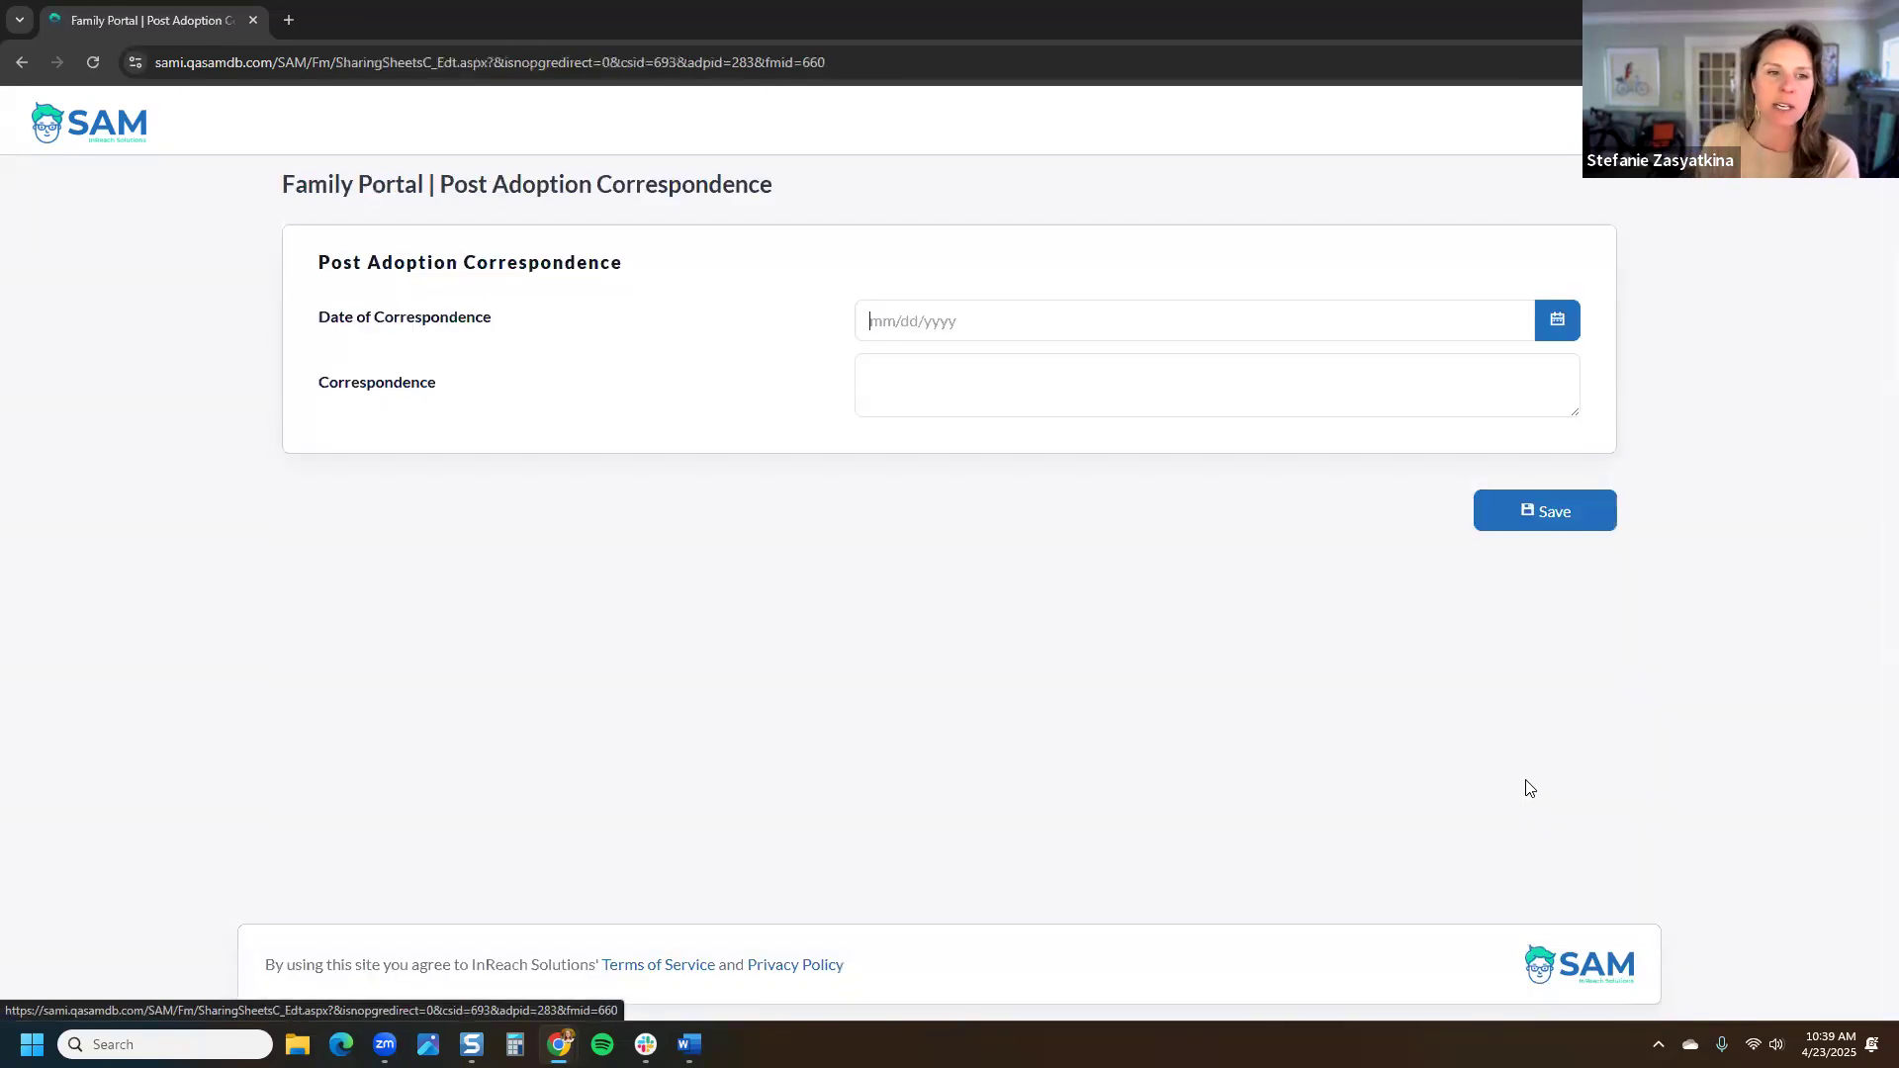
Step: Date the correspondence today (4/23/2025), enter 'information that I am adding today.', and save
left_click(1558, 320)
left_click(955, 572)
left_click(926, 365)
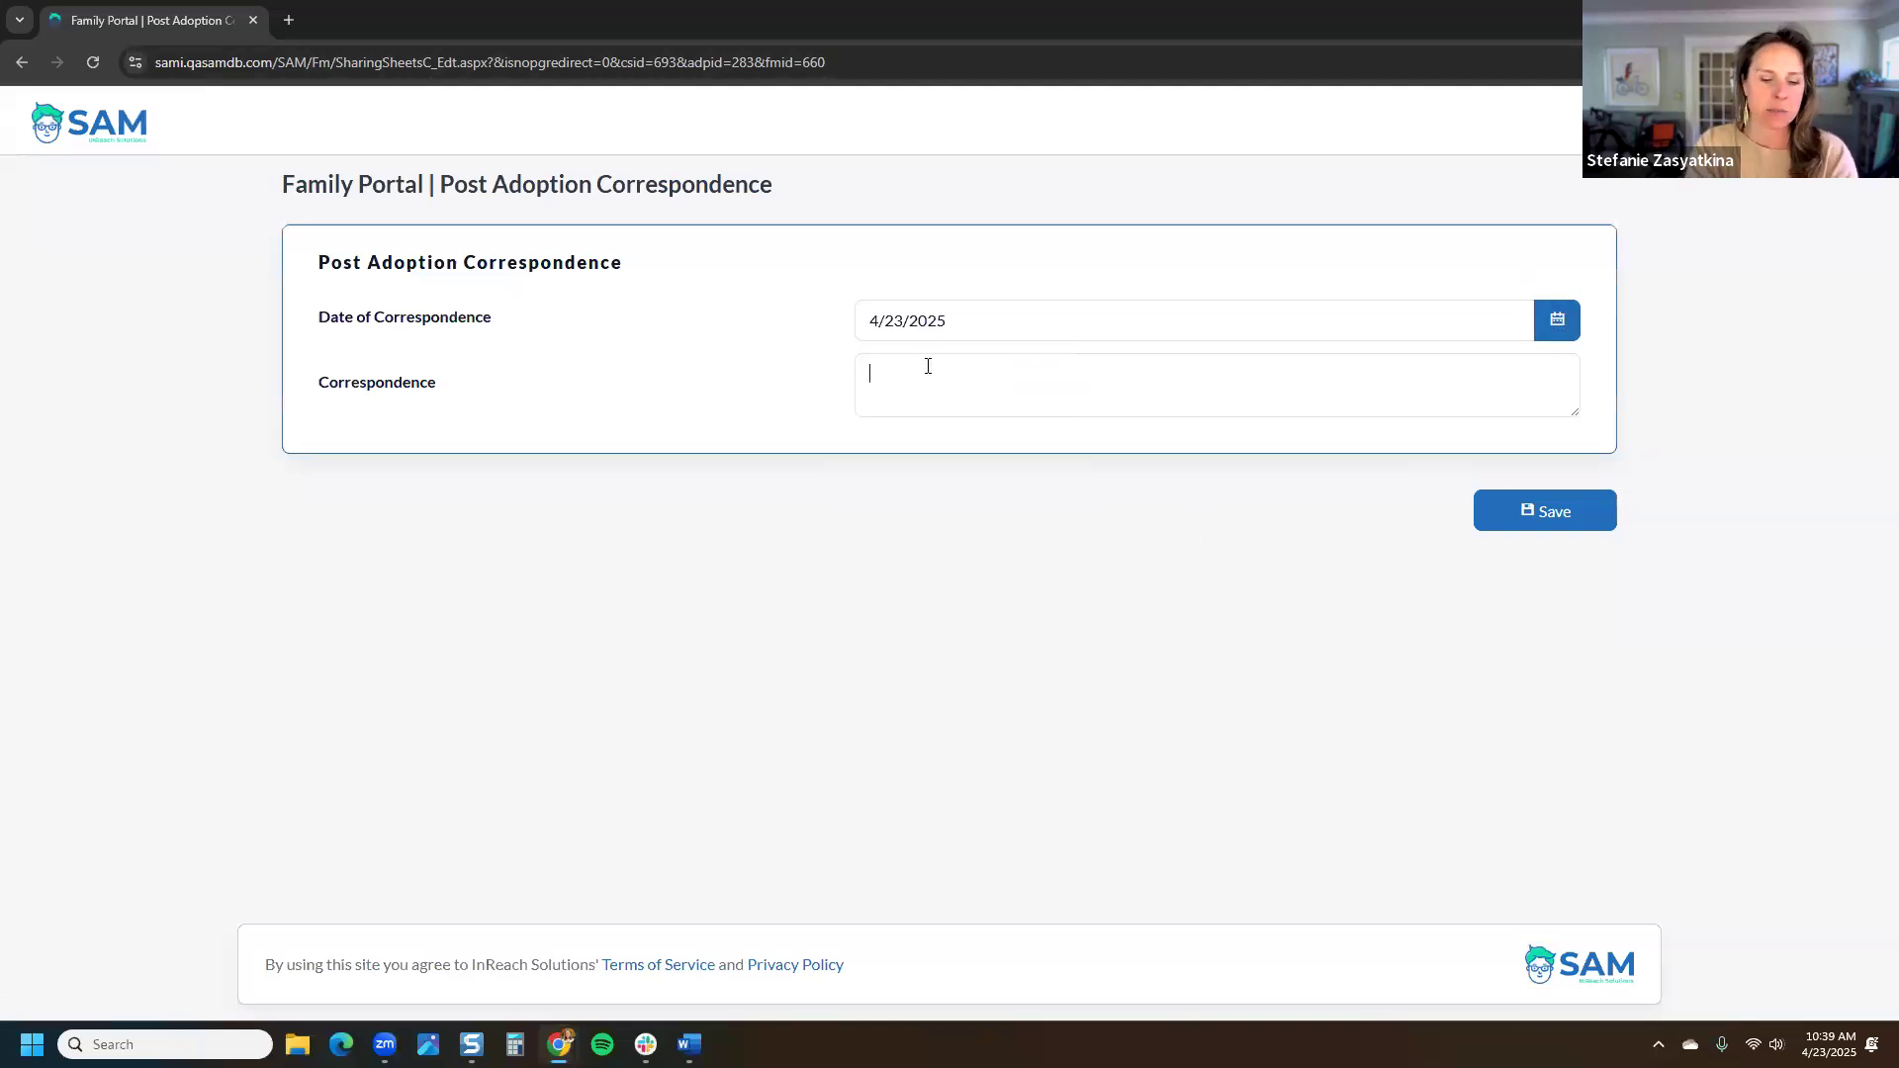
type("information th")
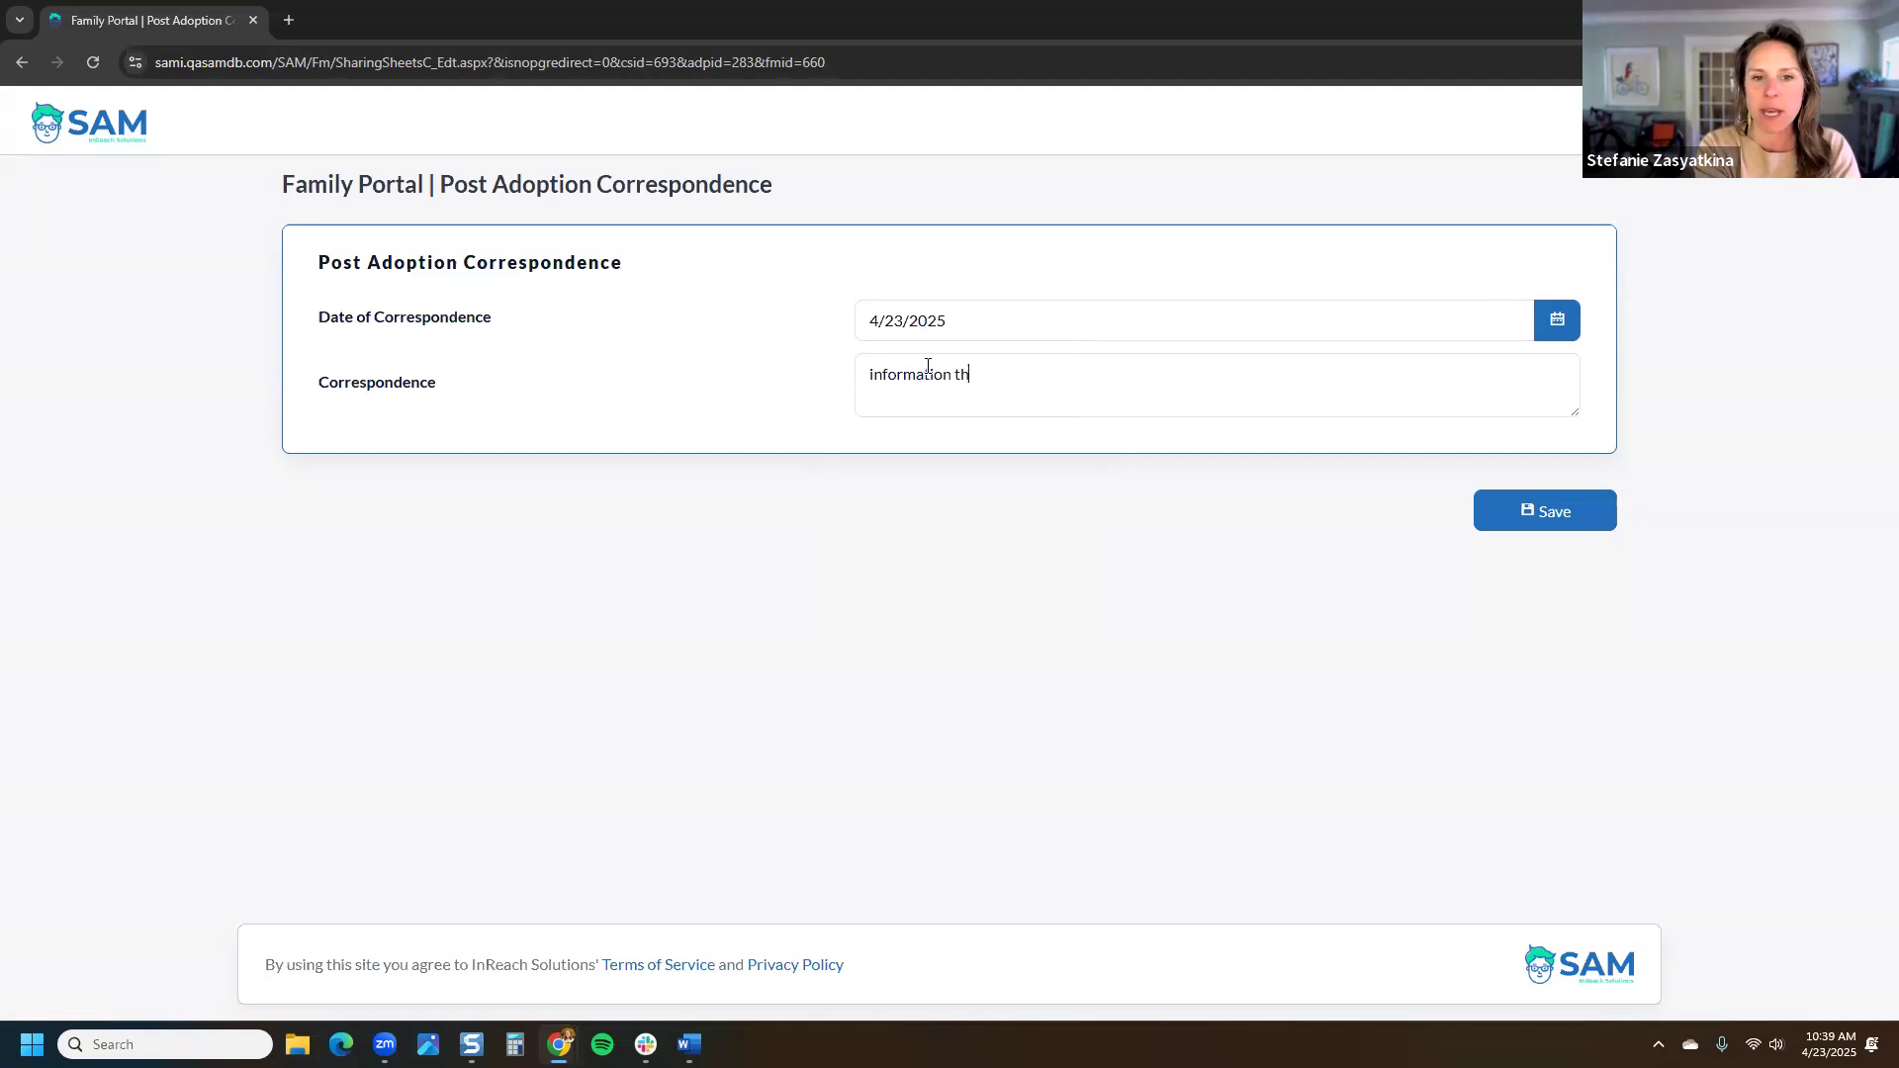
type("at I am ")
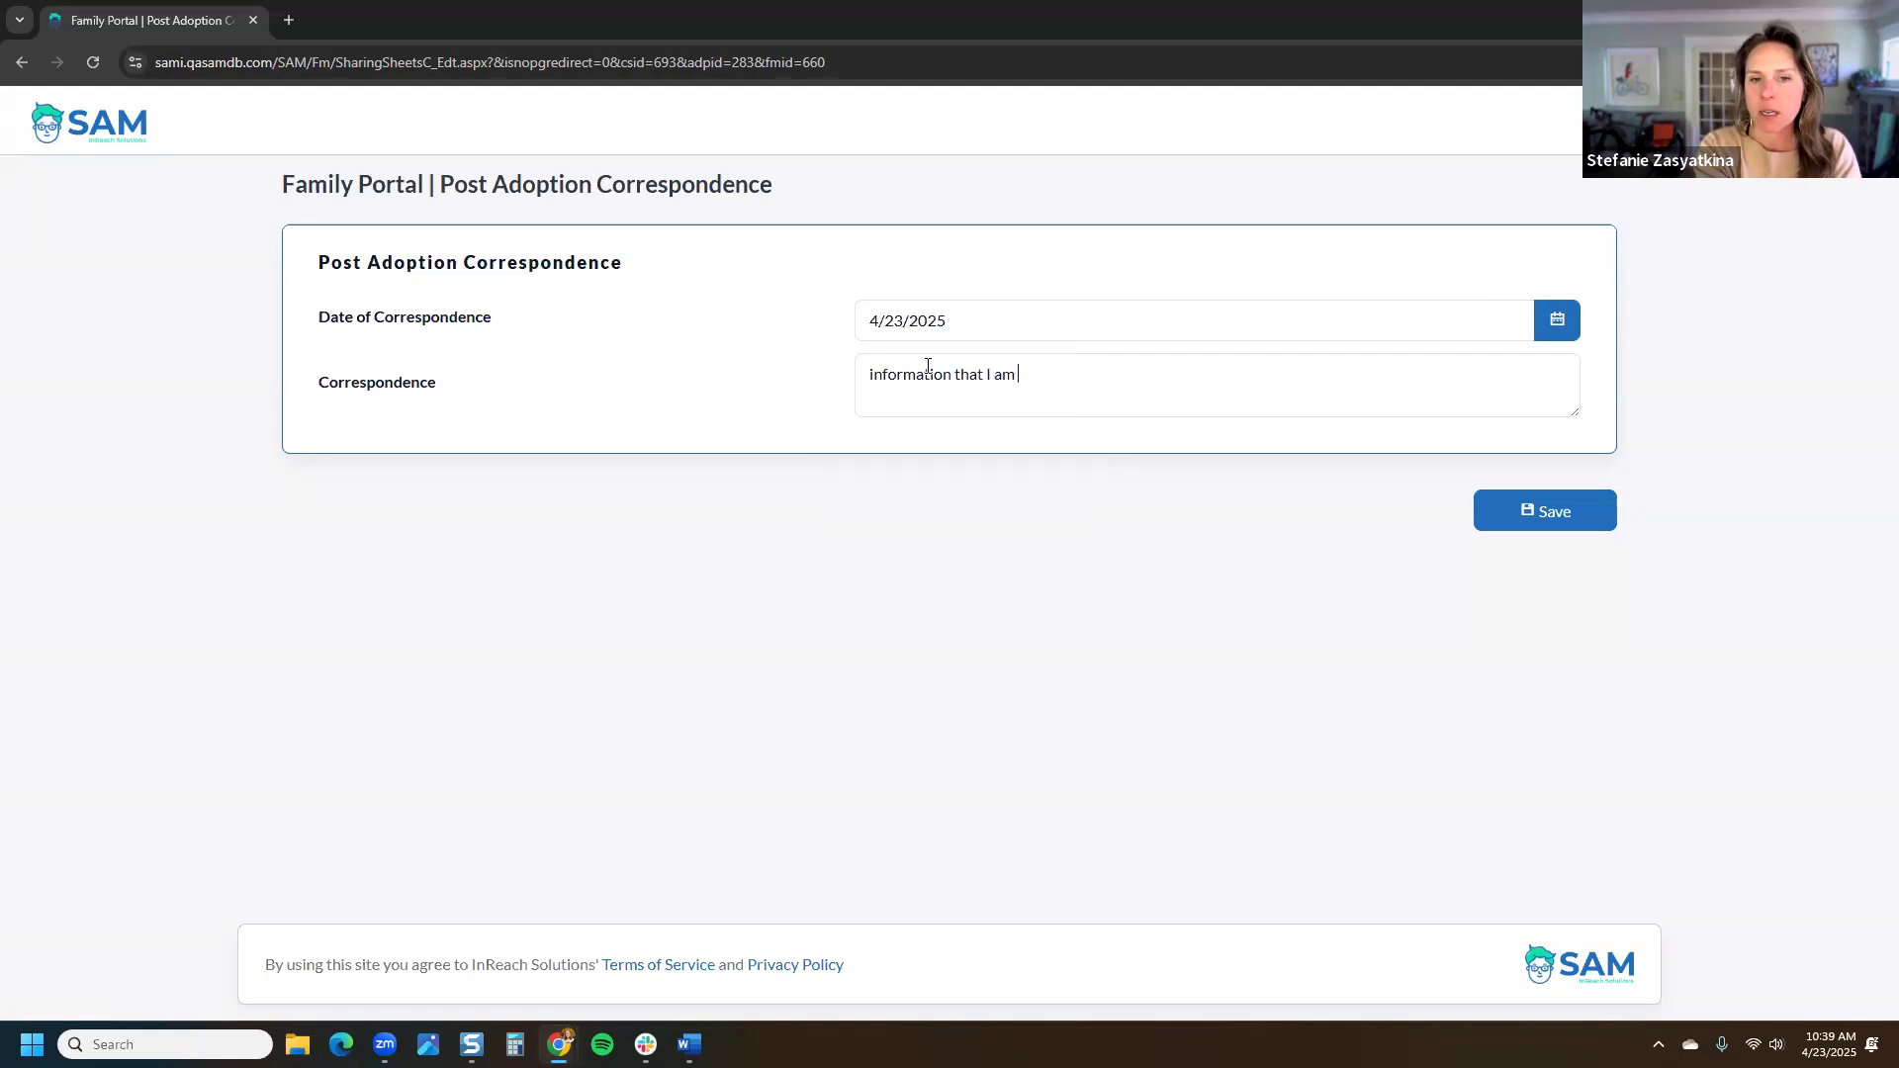
type("adding today.")
key("Tab")
key("Return")
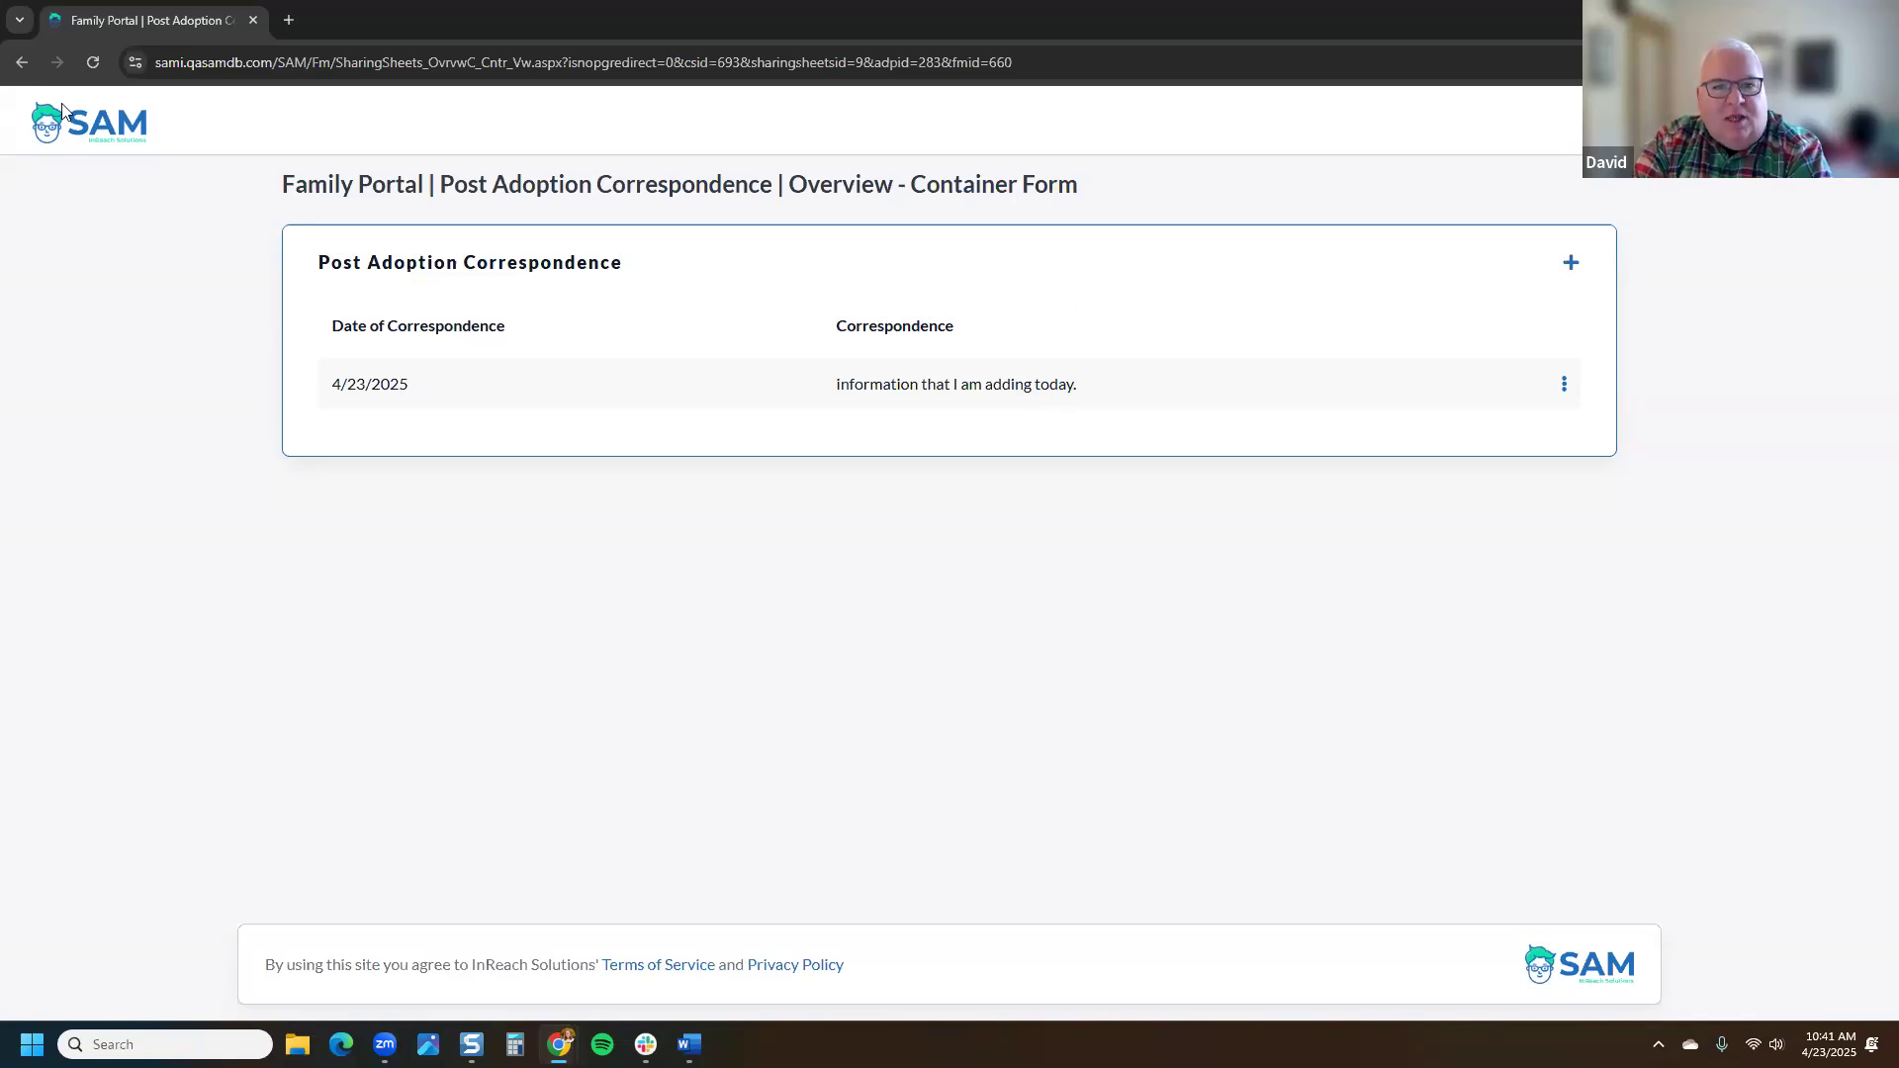
Step: Go back through browser history to the Family Portal home page showing Your Case
right_click(20, 64)
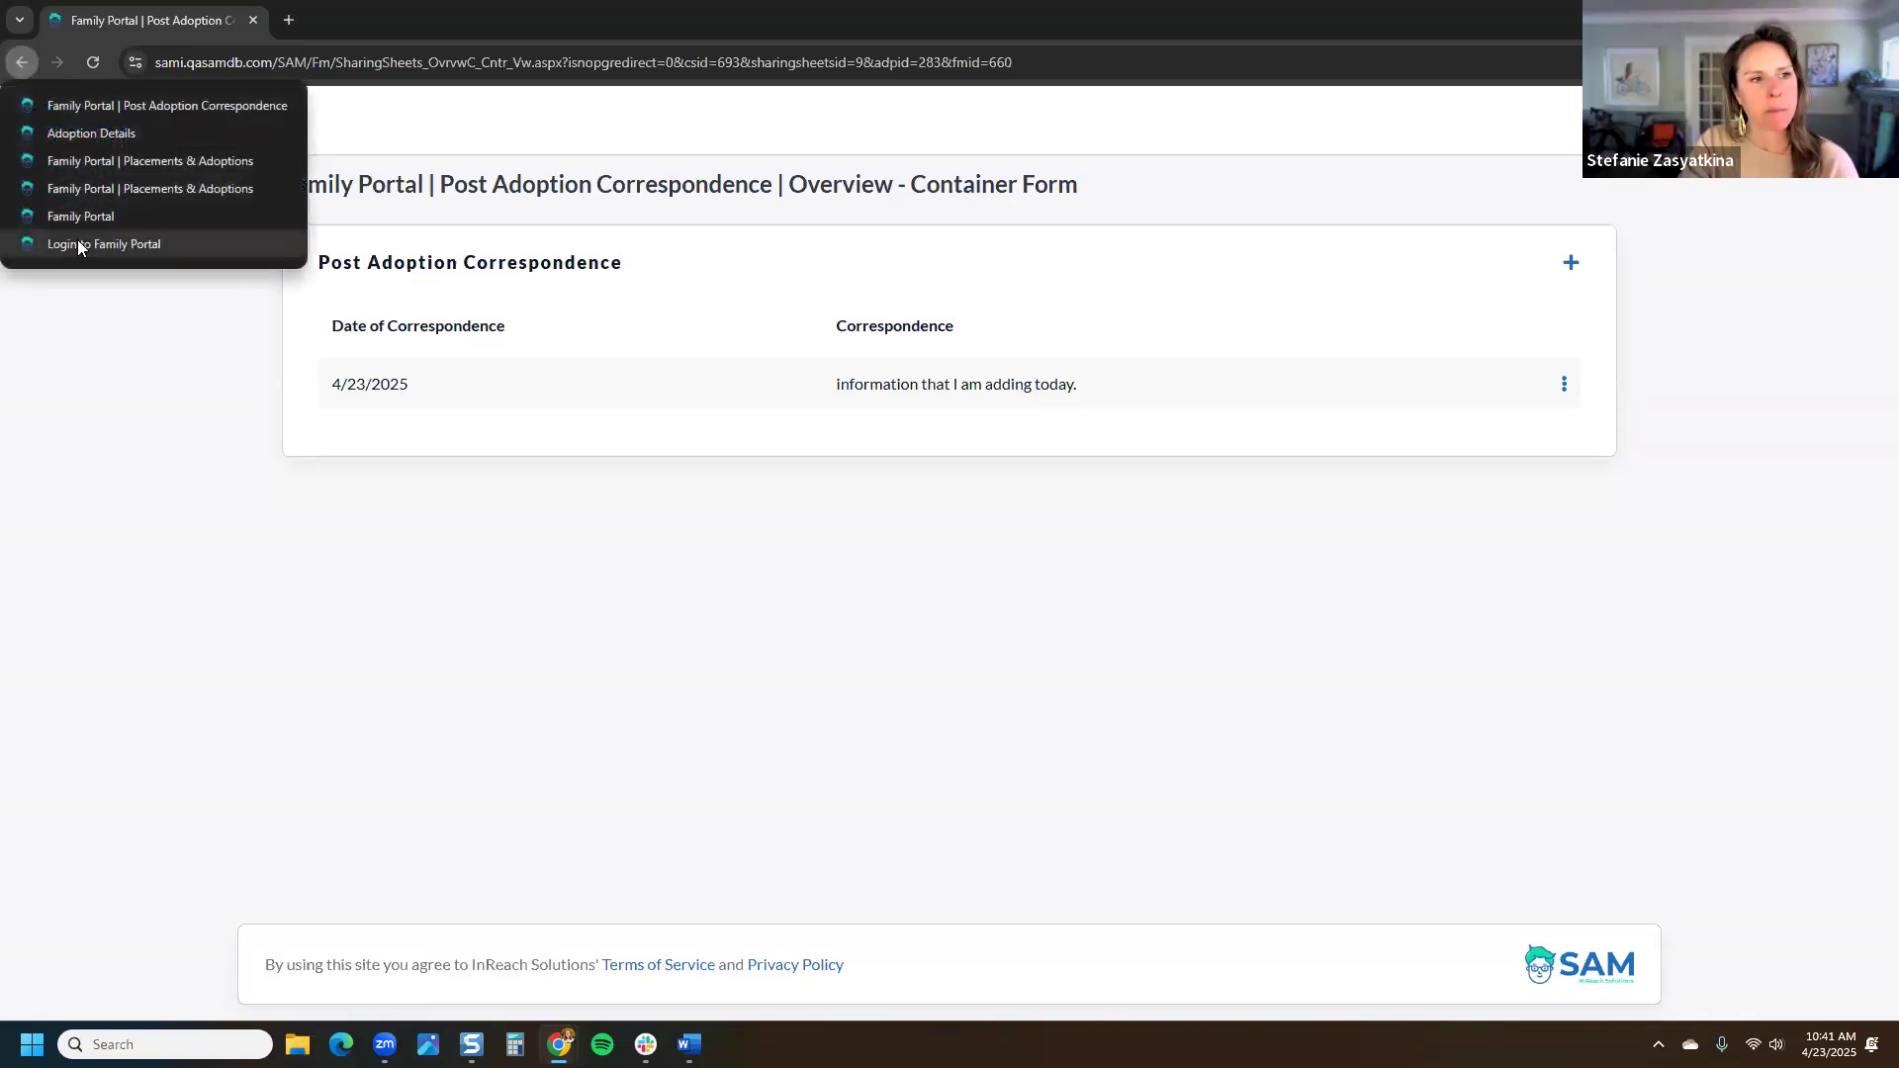
left_click(81, 217)
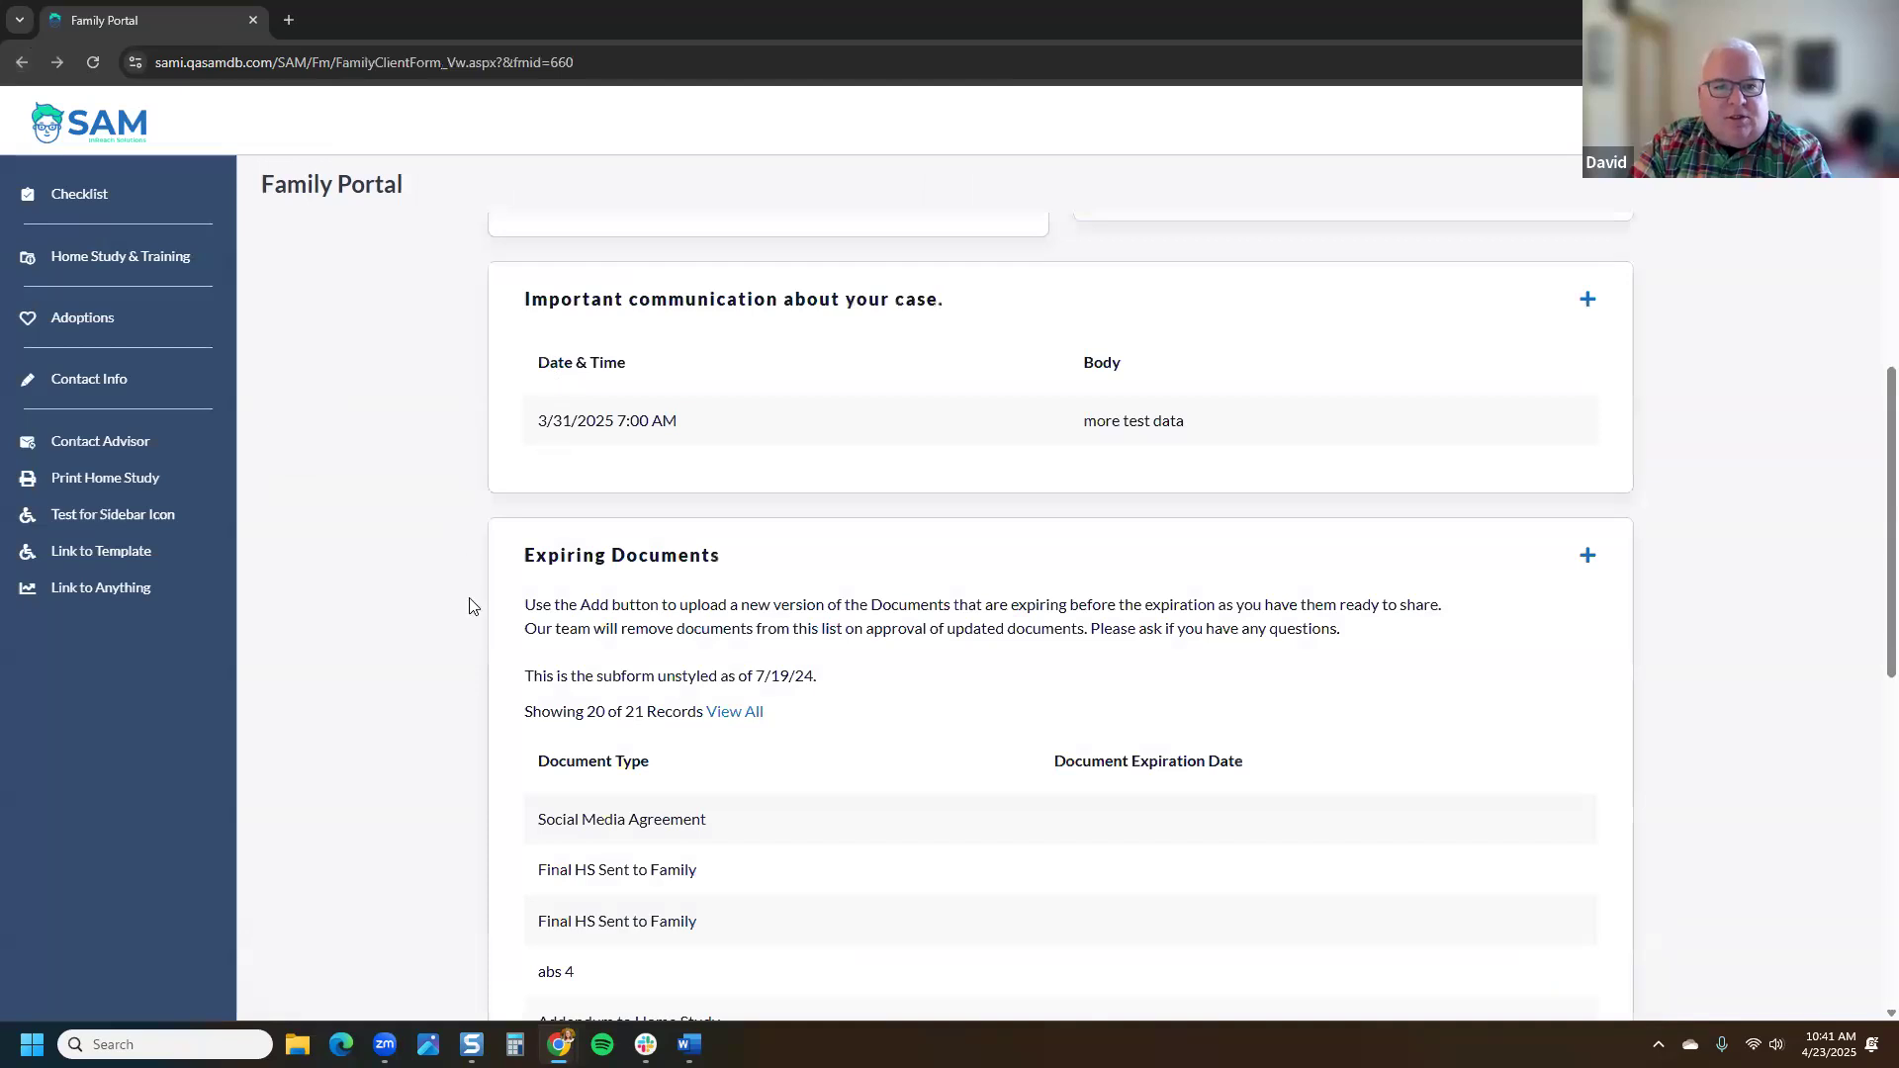
scroll(469, 610, "up", 4)
scroll(472, 598, "up", 3)
scroll(478, 584, "down", 4)
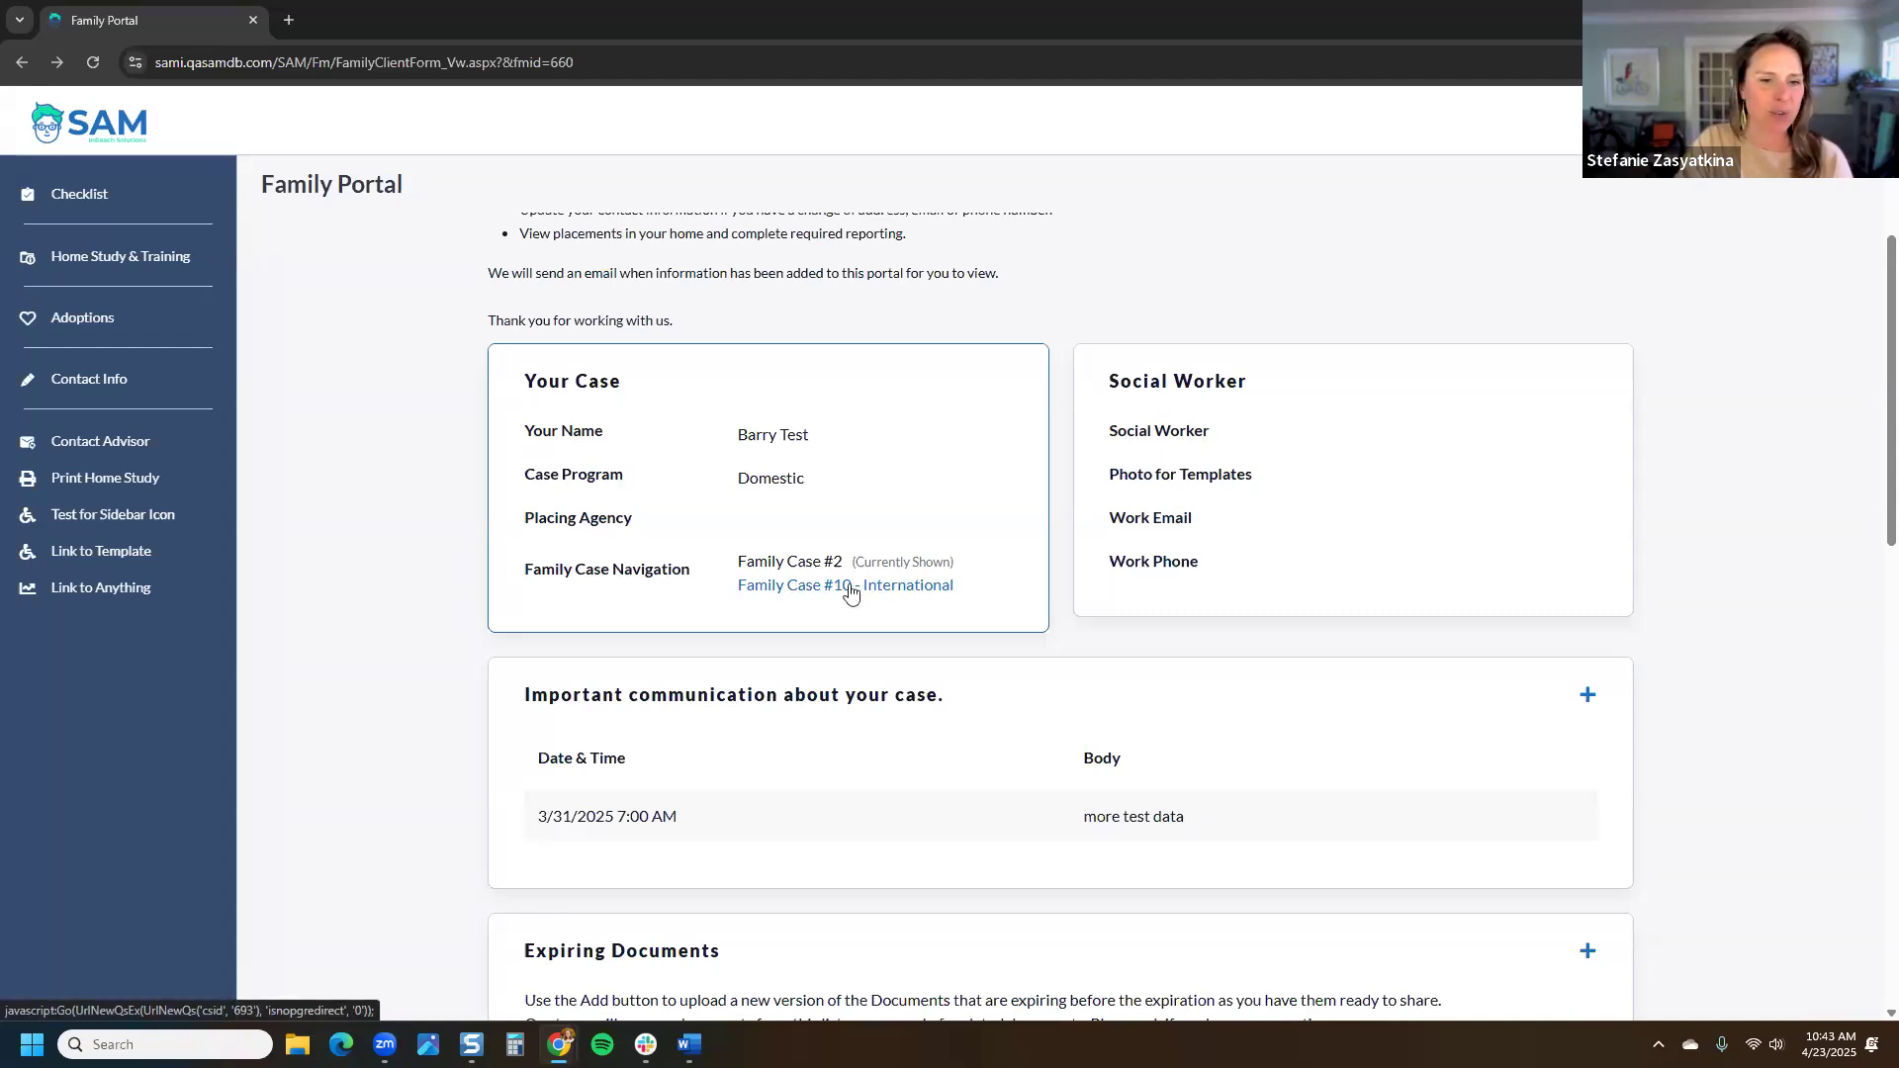
Step: Highlight the Family Case Navigation text, then switch to the staff Post-Adoption Reports window
scroll(851, 591, "down", 2)
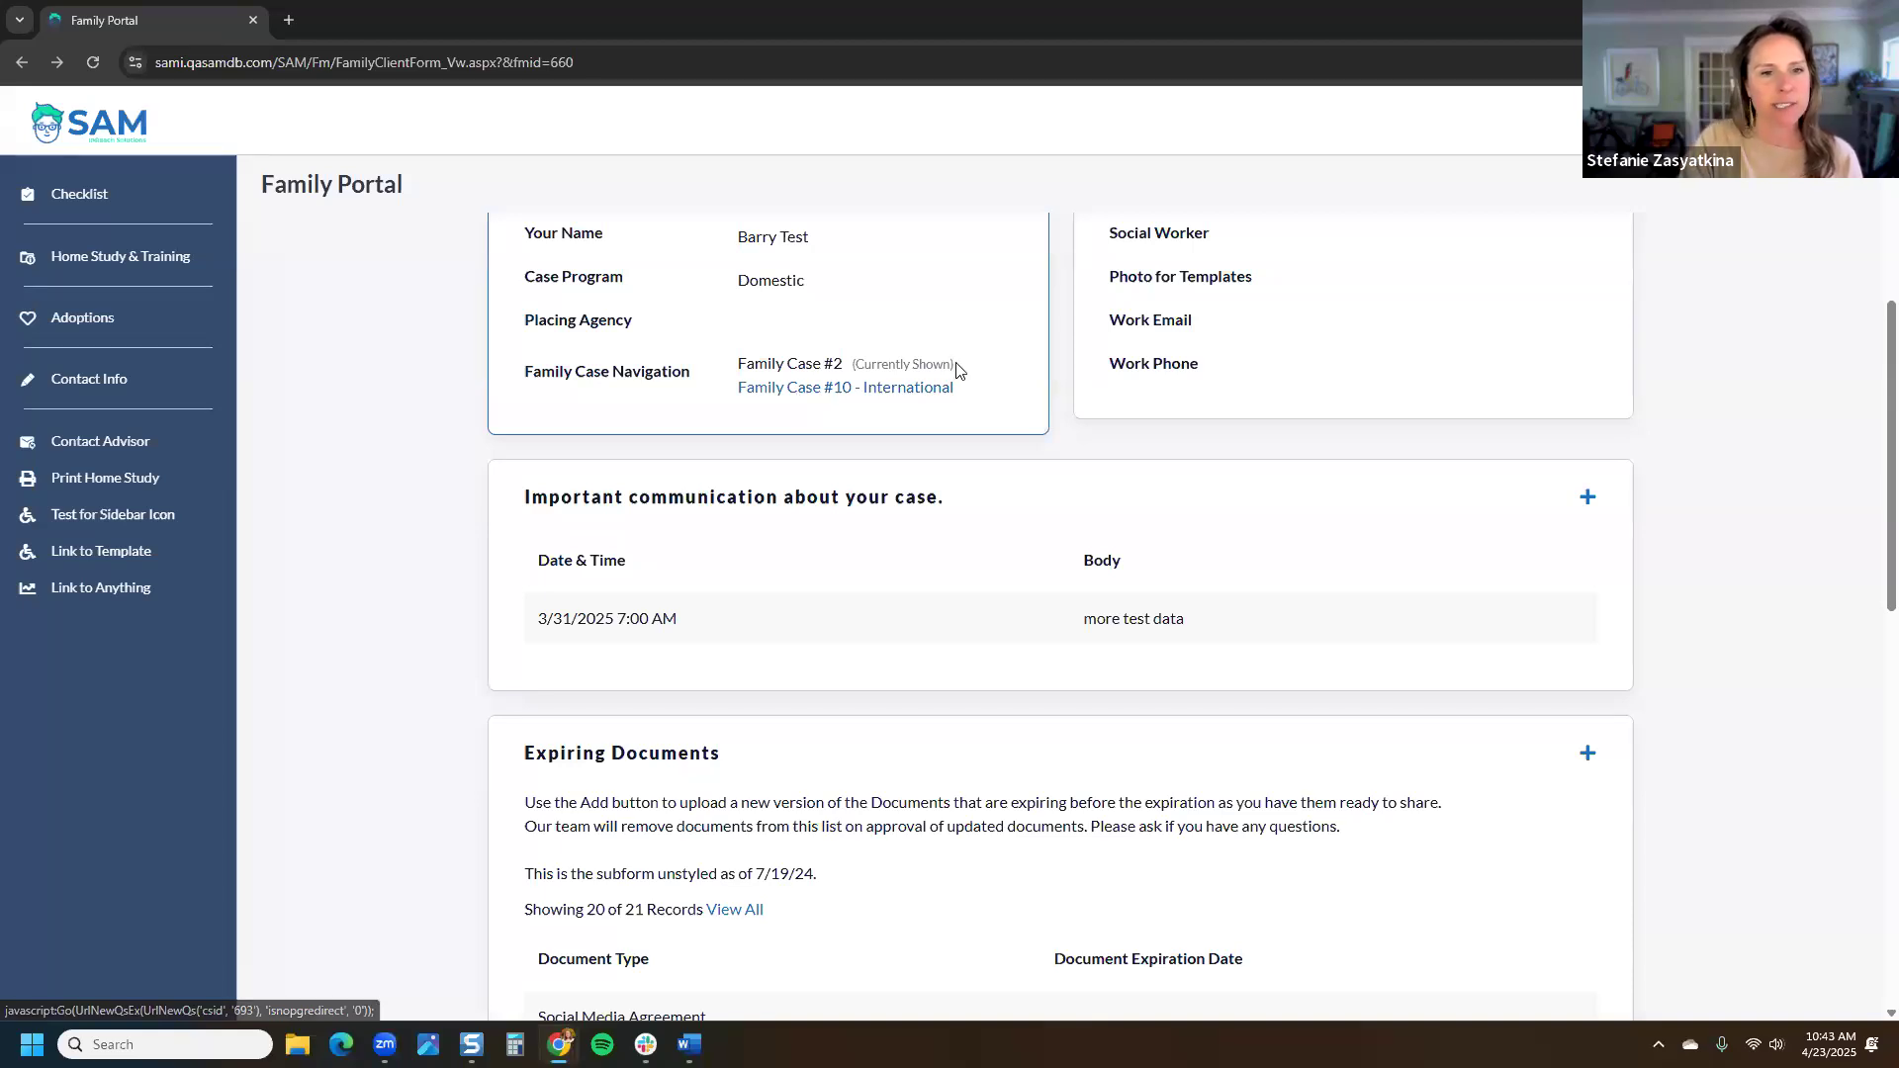
left_click_drag(974, 365, 741, 368)
left_click(744, 368)
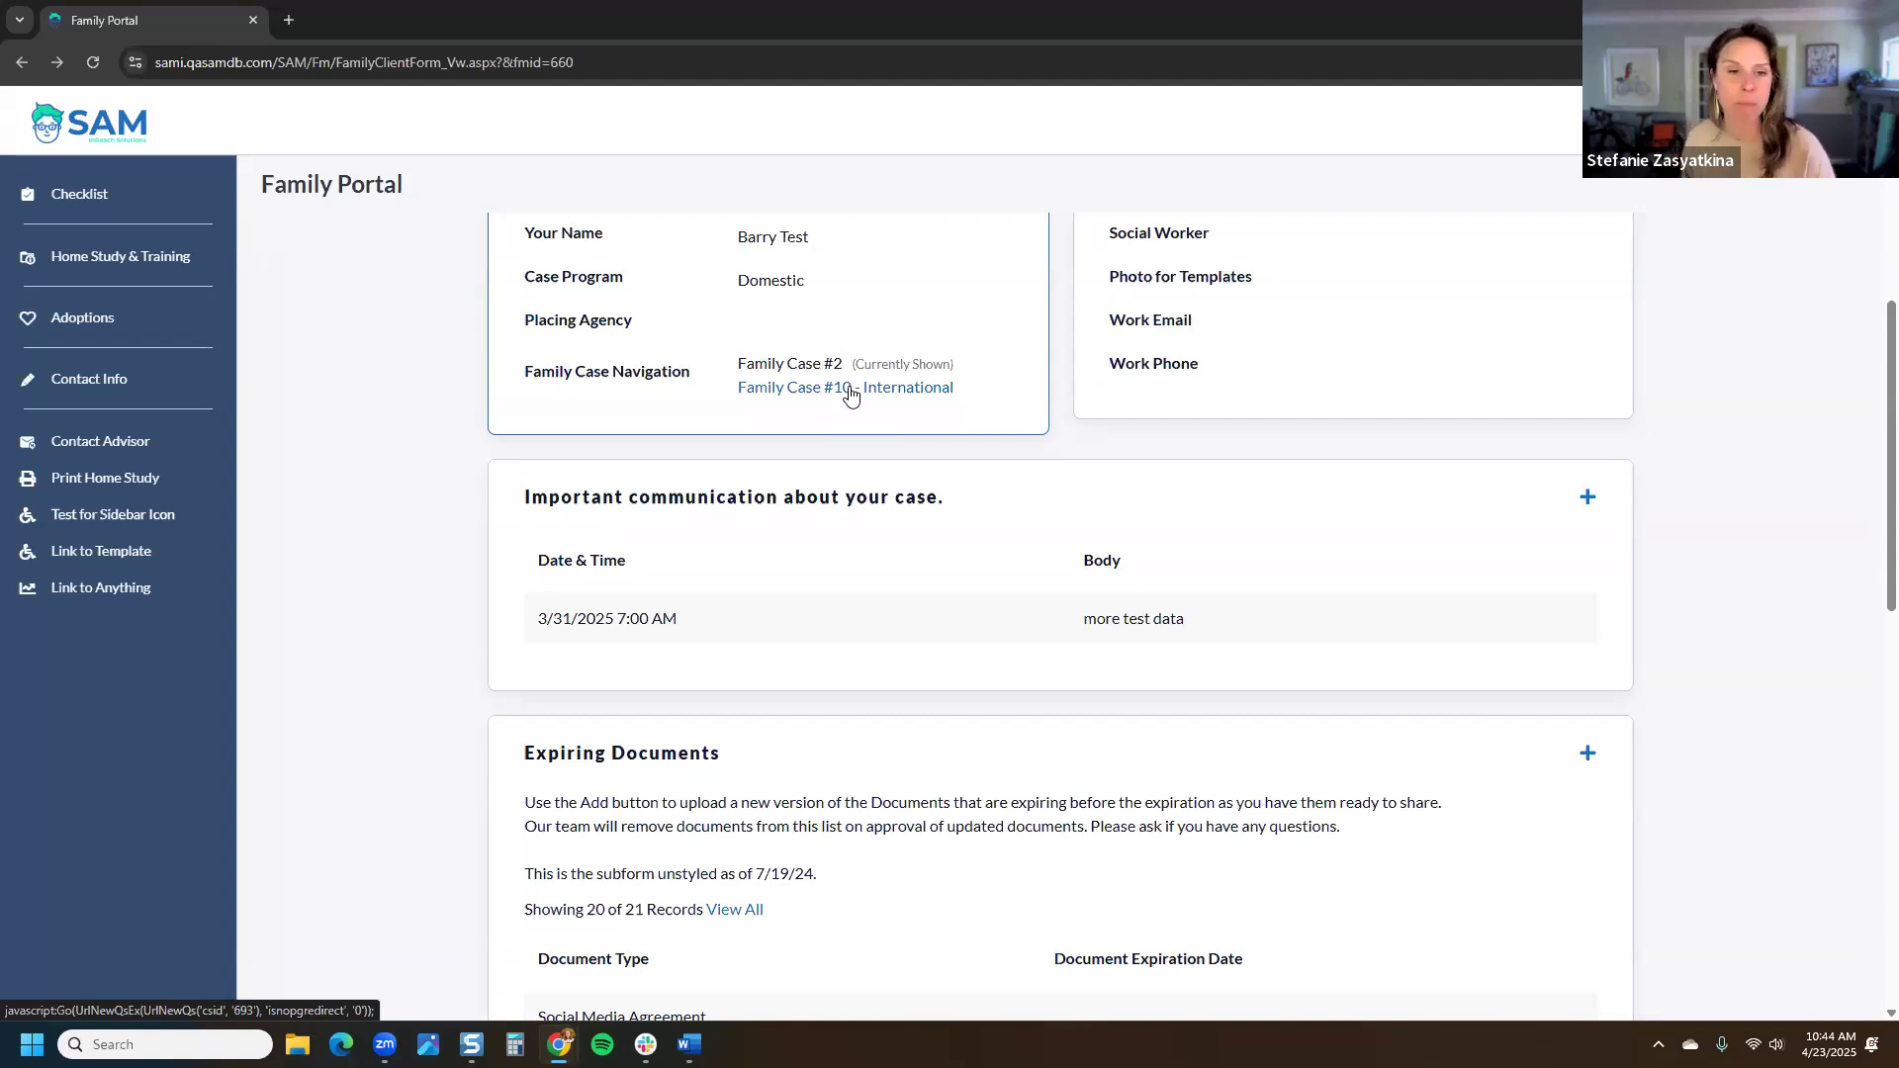
key("alt+Tab")
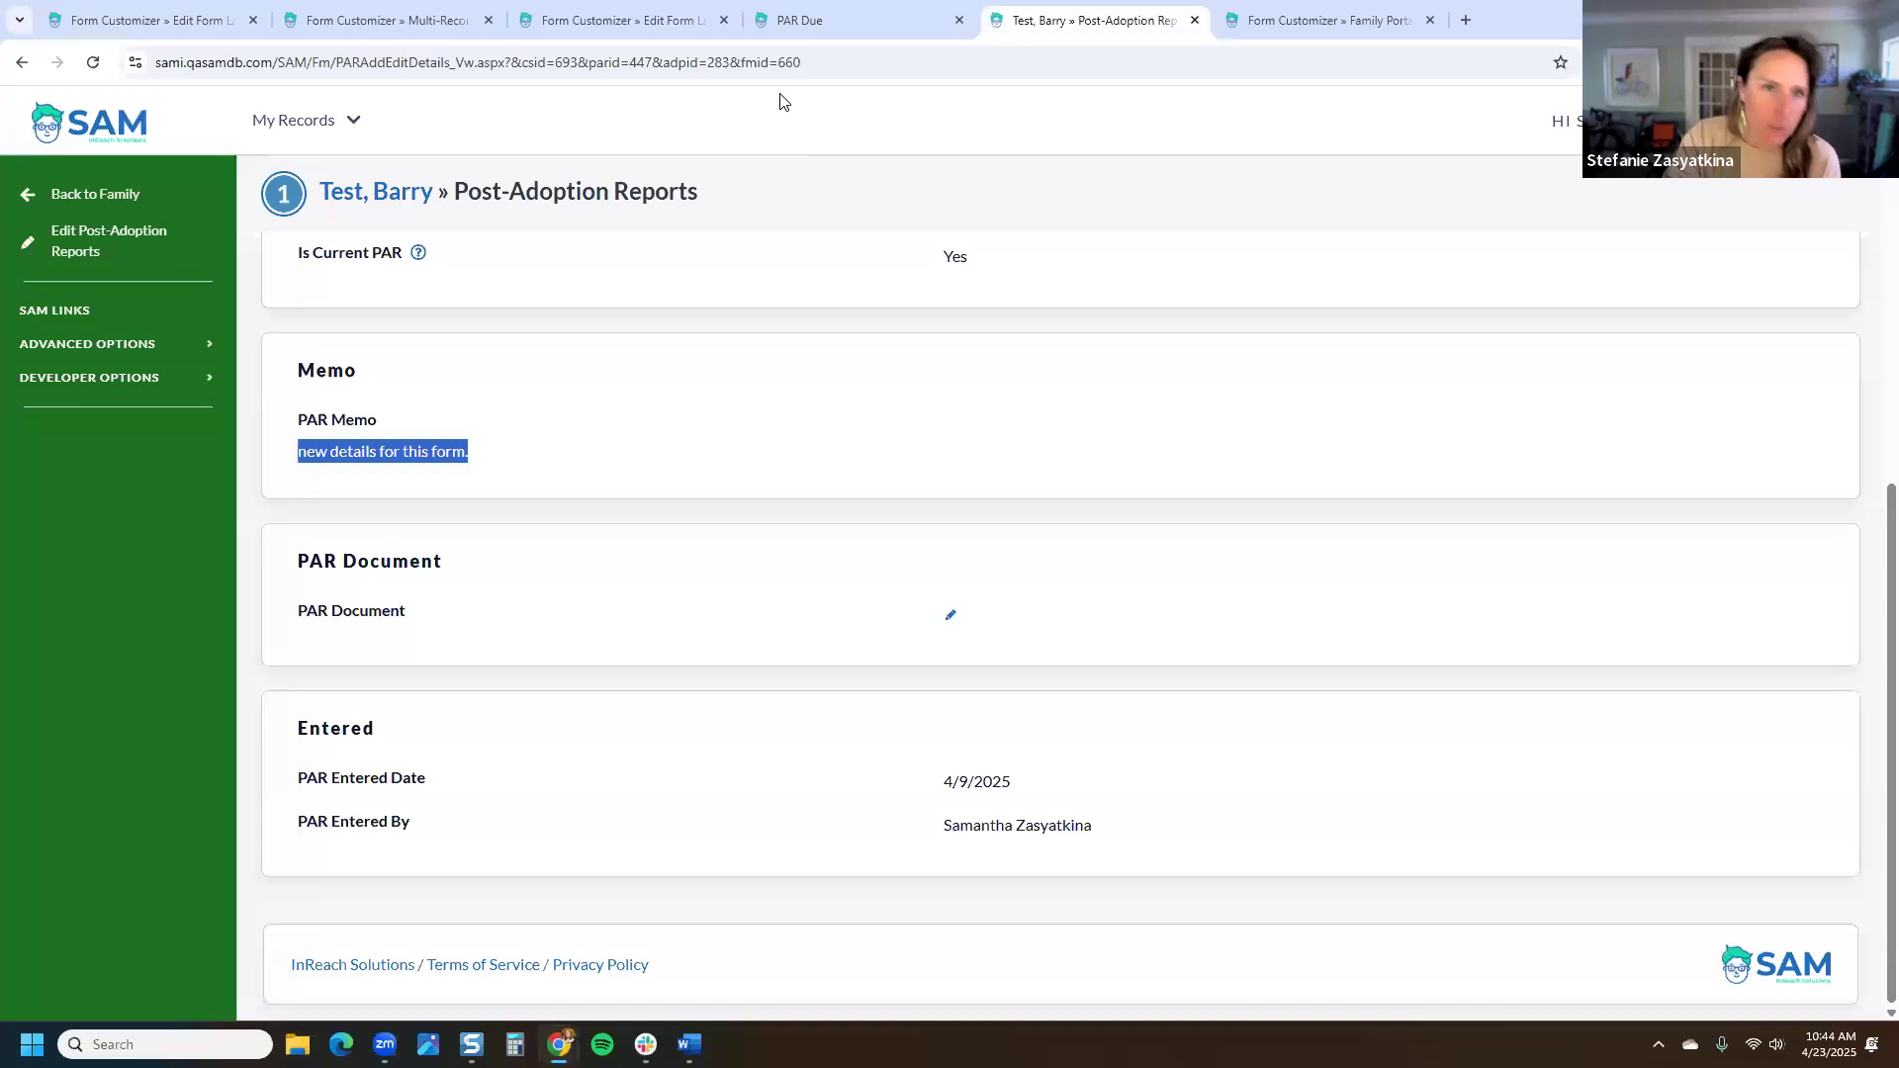
Step: Review the Family Portal form's existing-case criteria, then return to the PAR Part 1 layout
left_click(1360, 20)
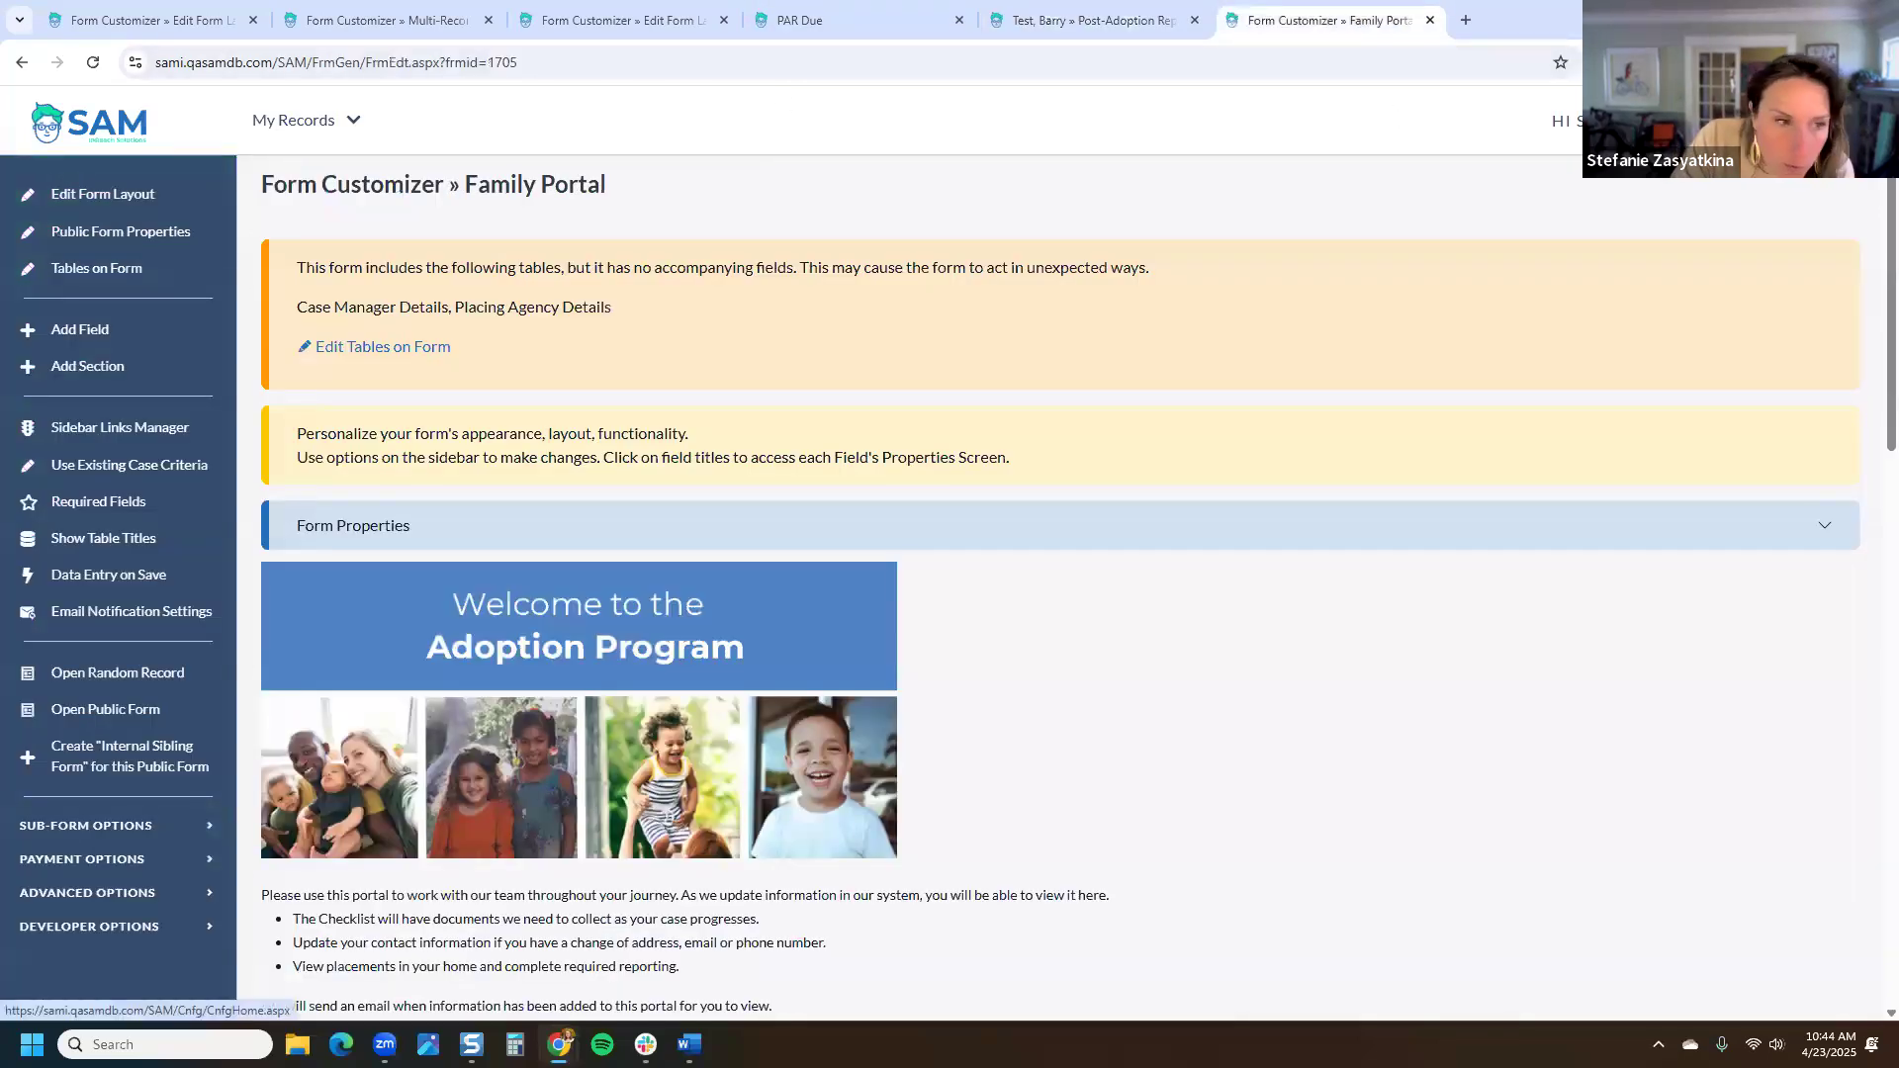
left_click_drag(712, 176, 260, 187)
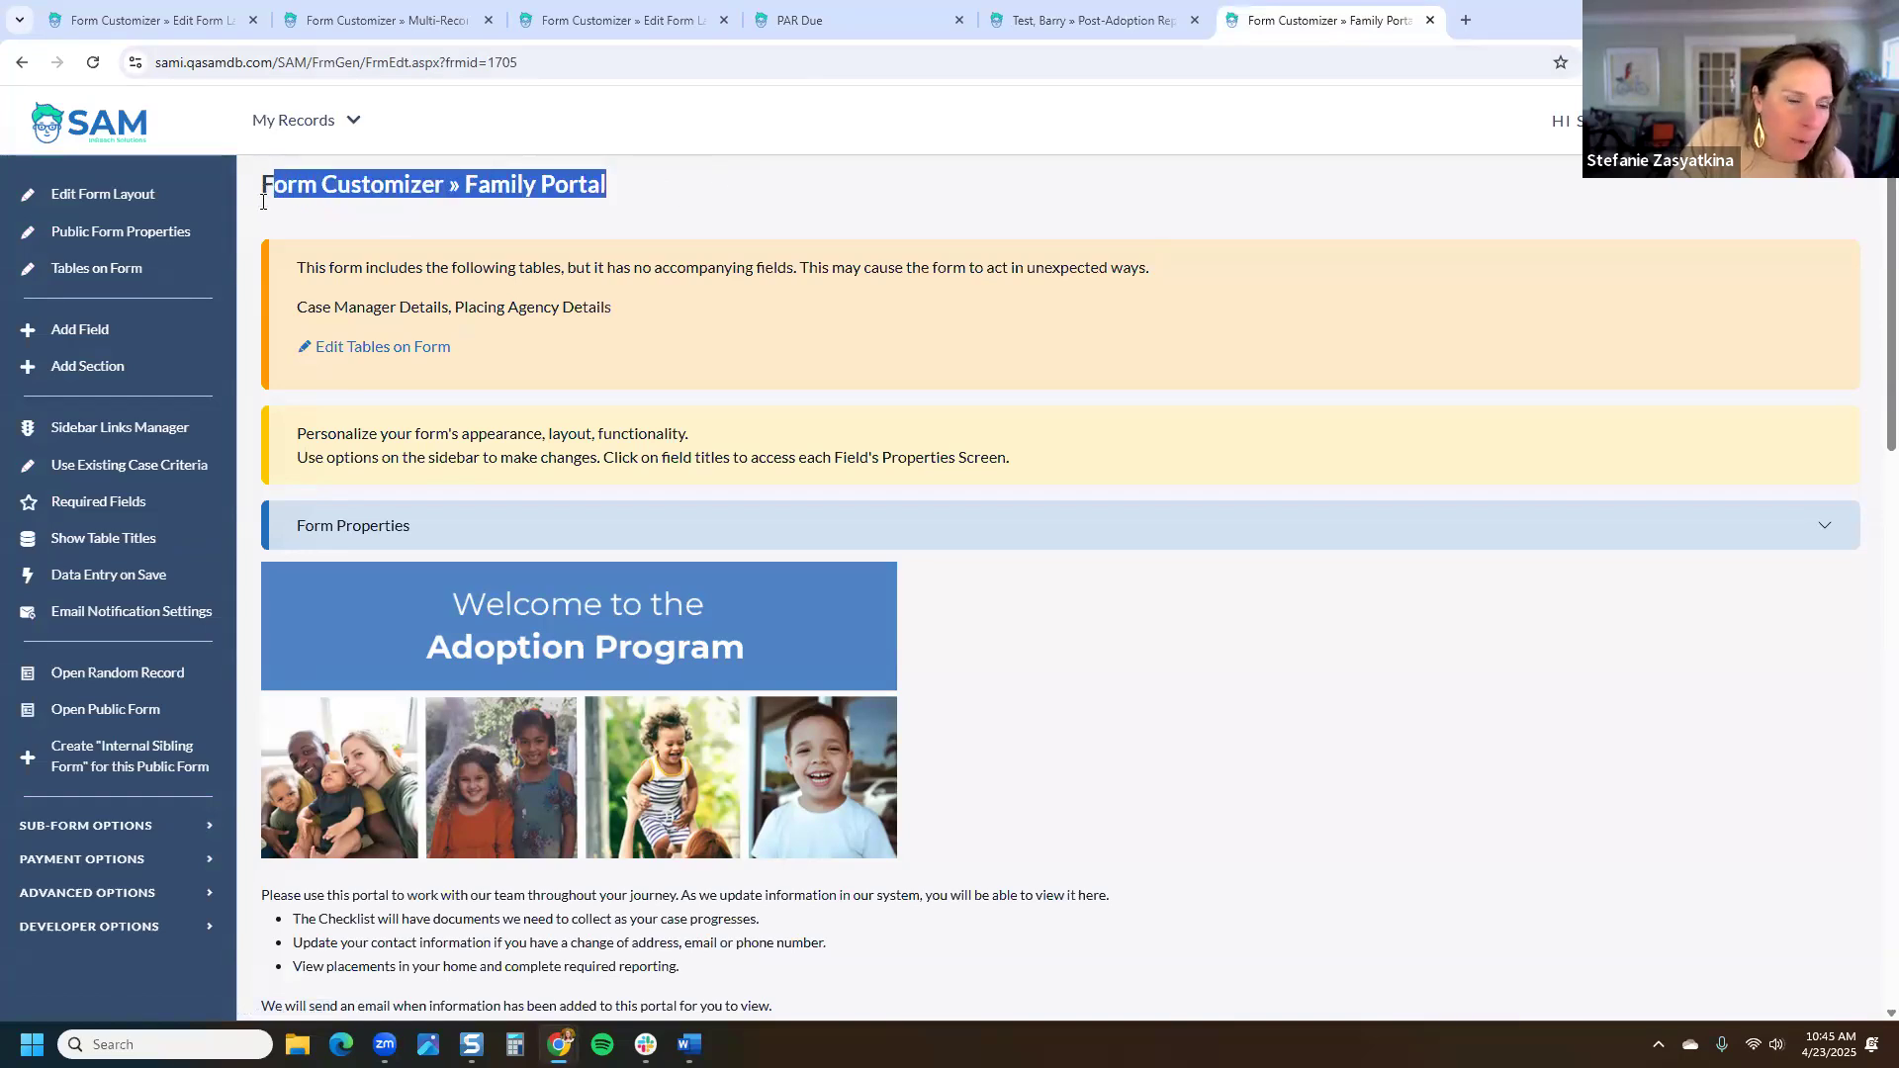
left_click(154, 470)
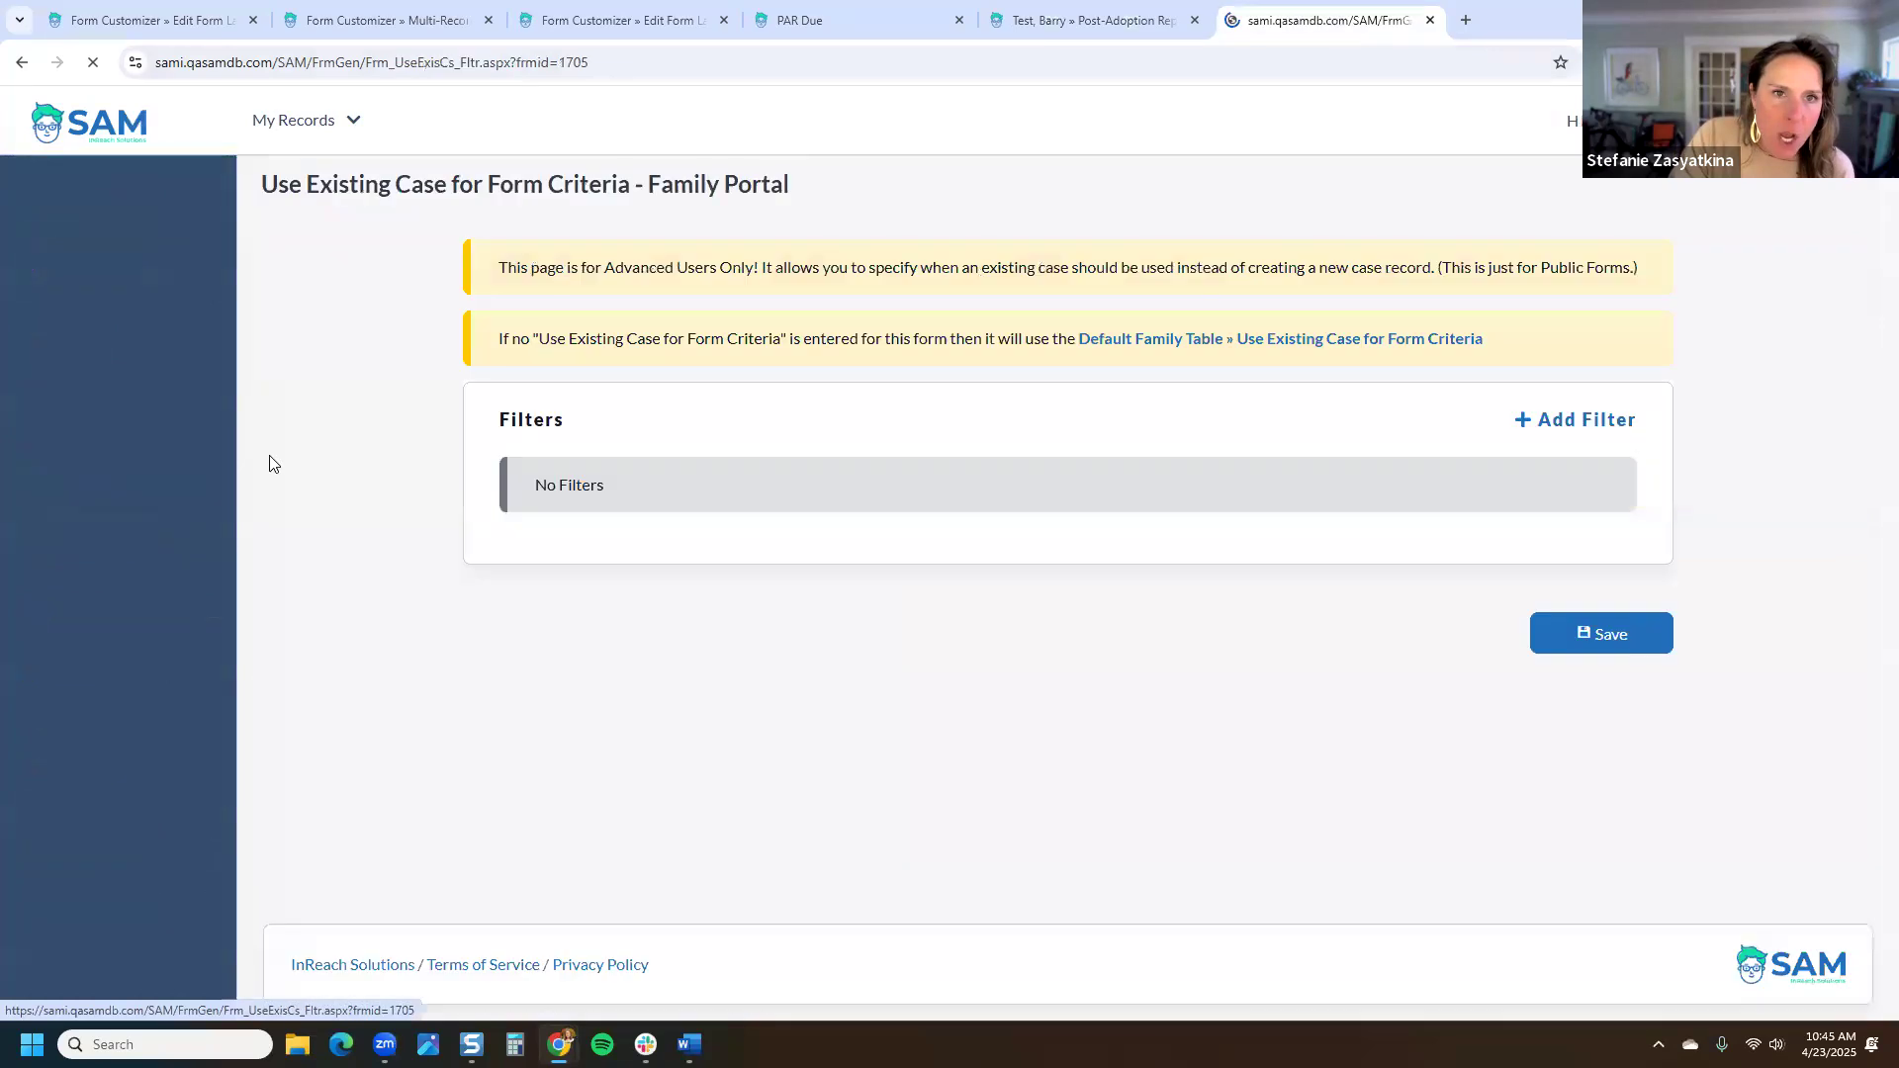
left_click(1385, 346)
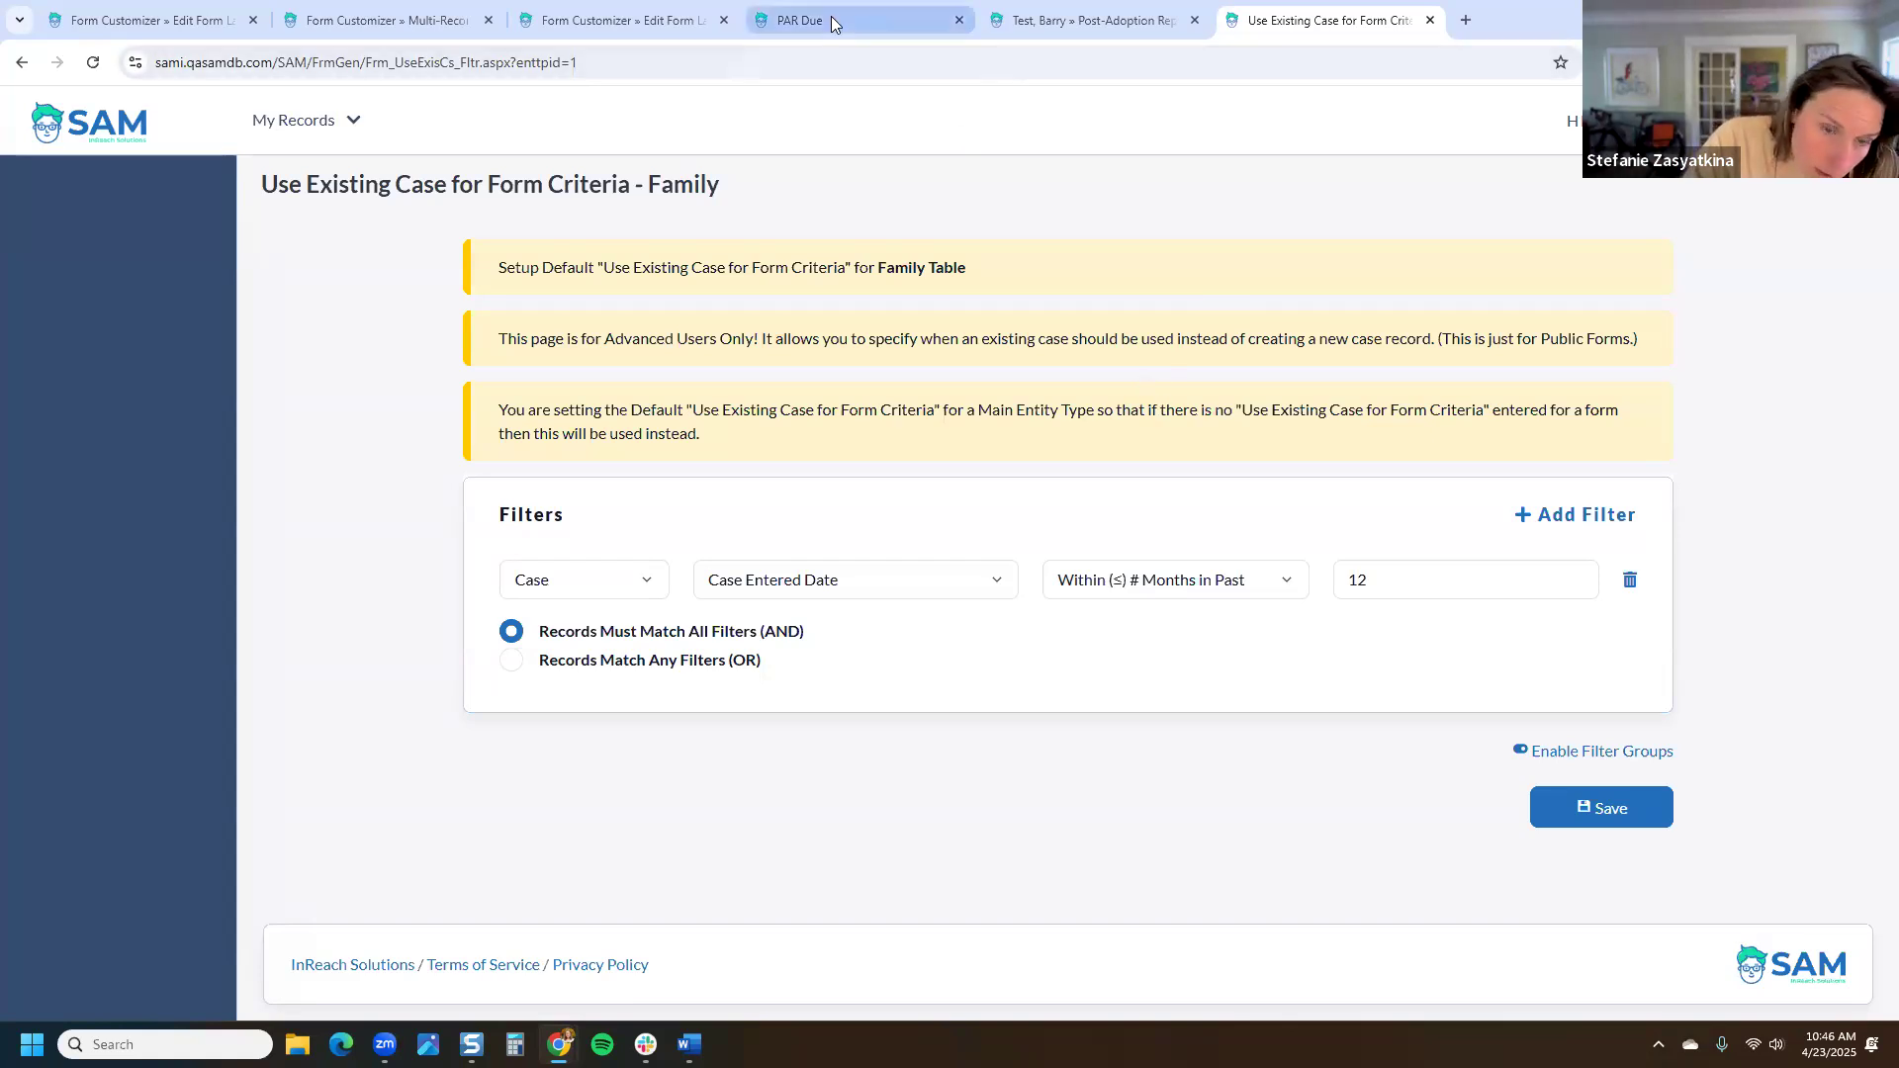
left_click(613, 20)
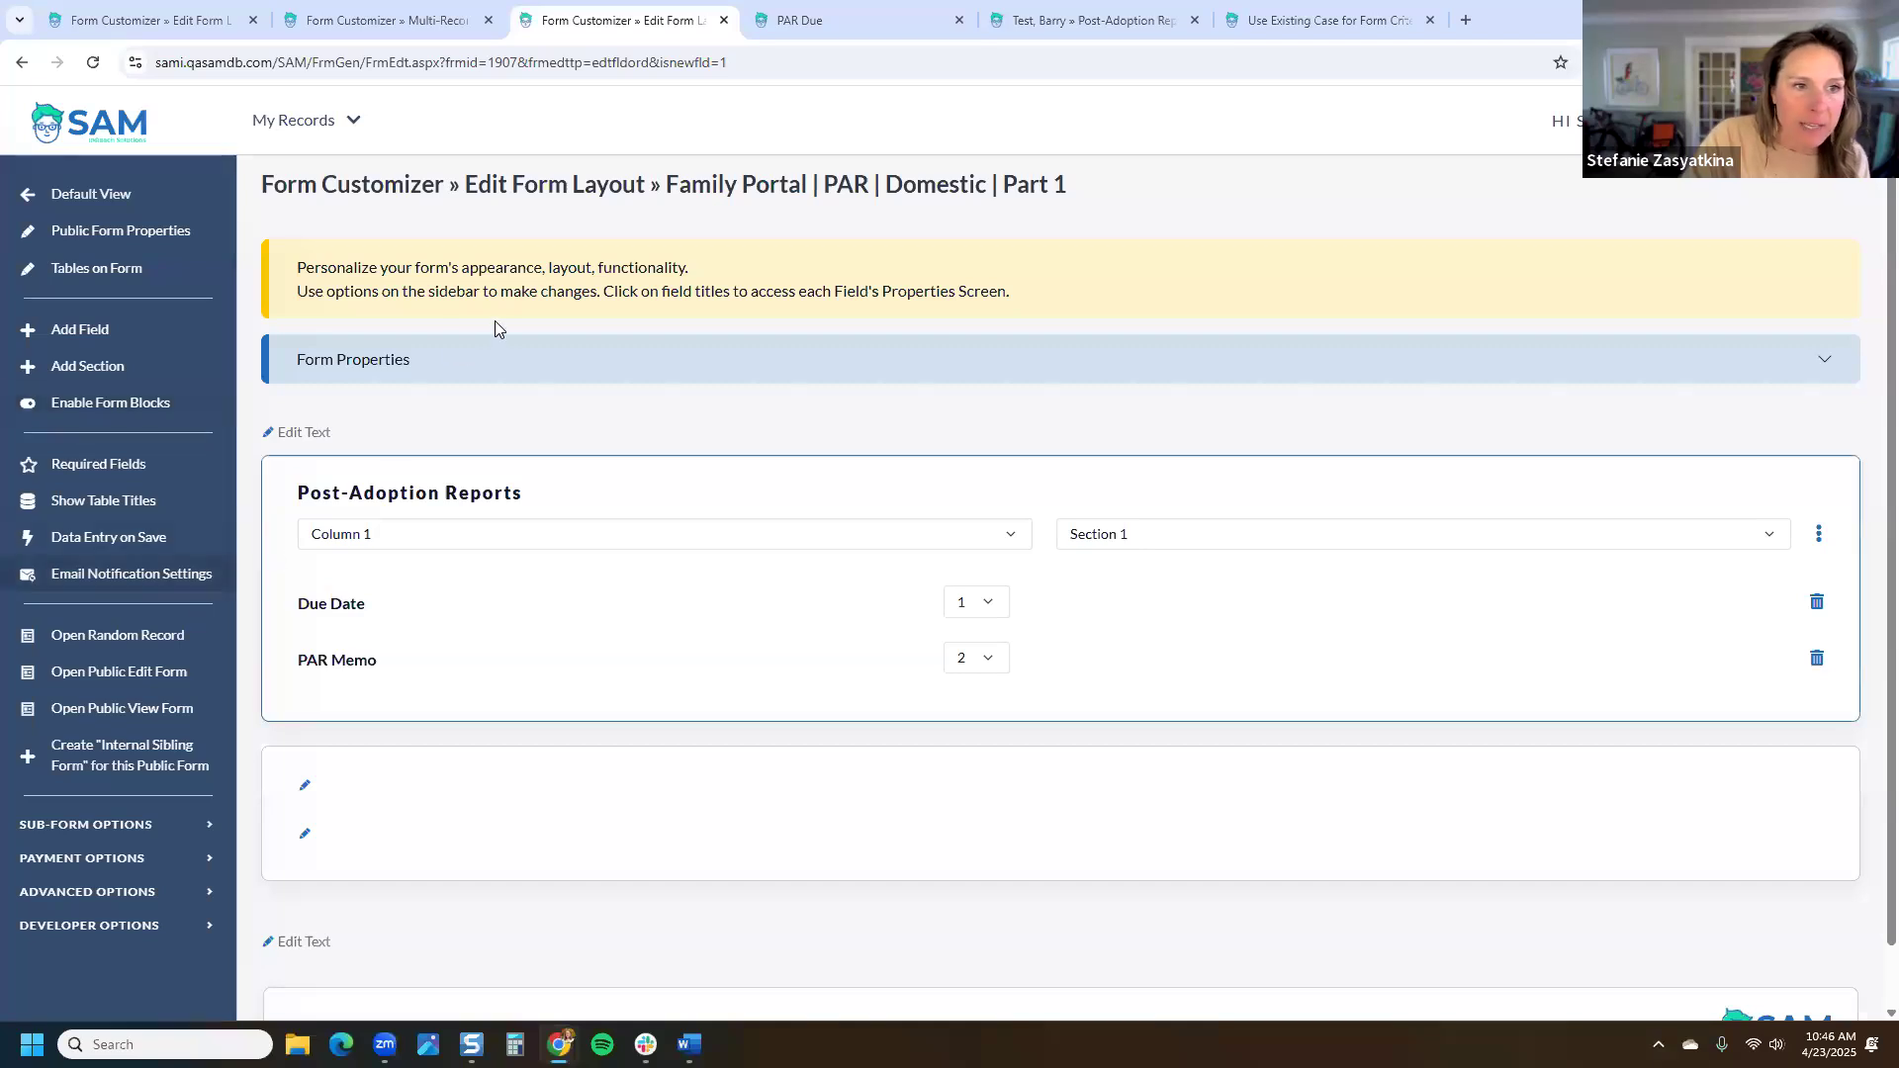
Step: Expand the PAR form's Form Properties, then go from Post-Adoption Reports to the family's cover page
left_click_drag(1073, 188, 665, 194)
left_click(627, 373)
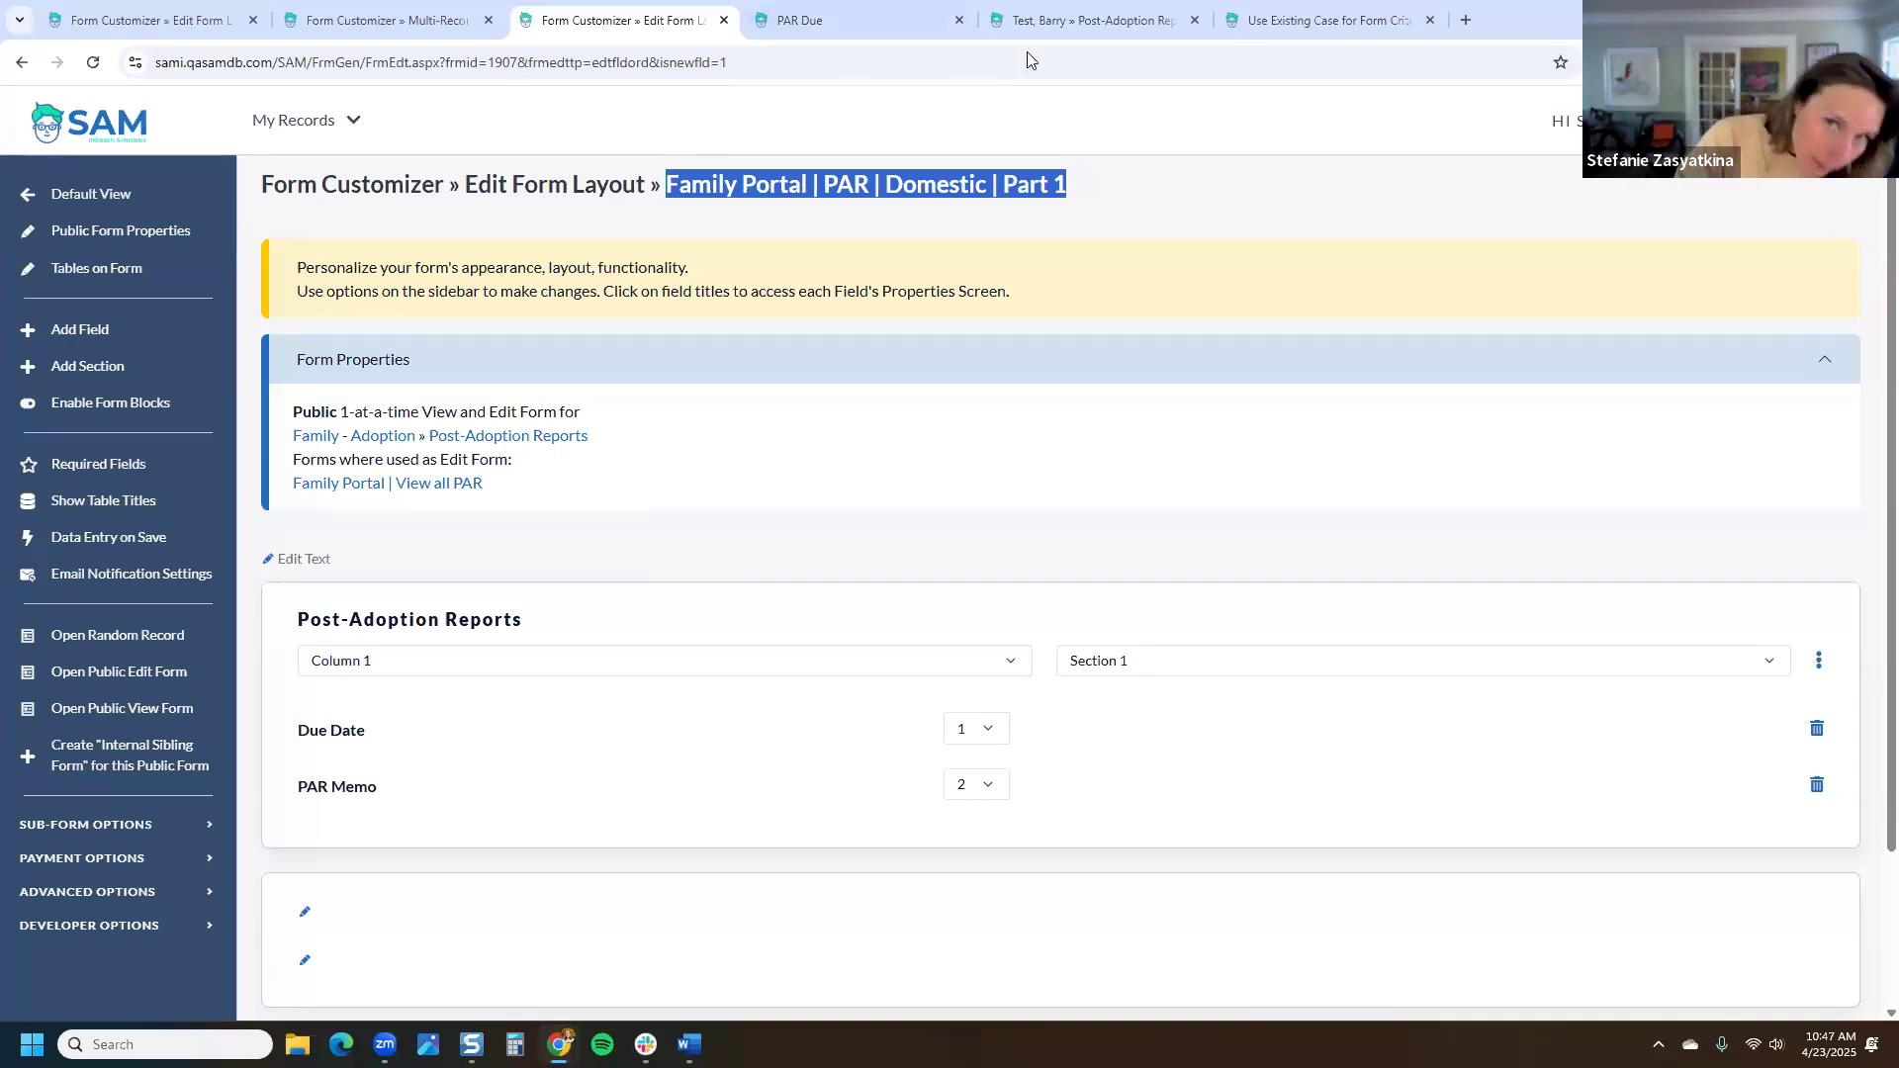
left_click(1070, 22)
left_click(364, 198)
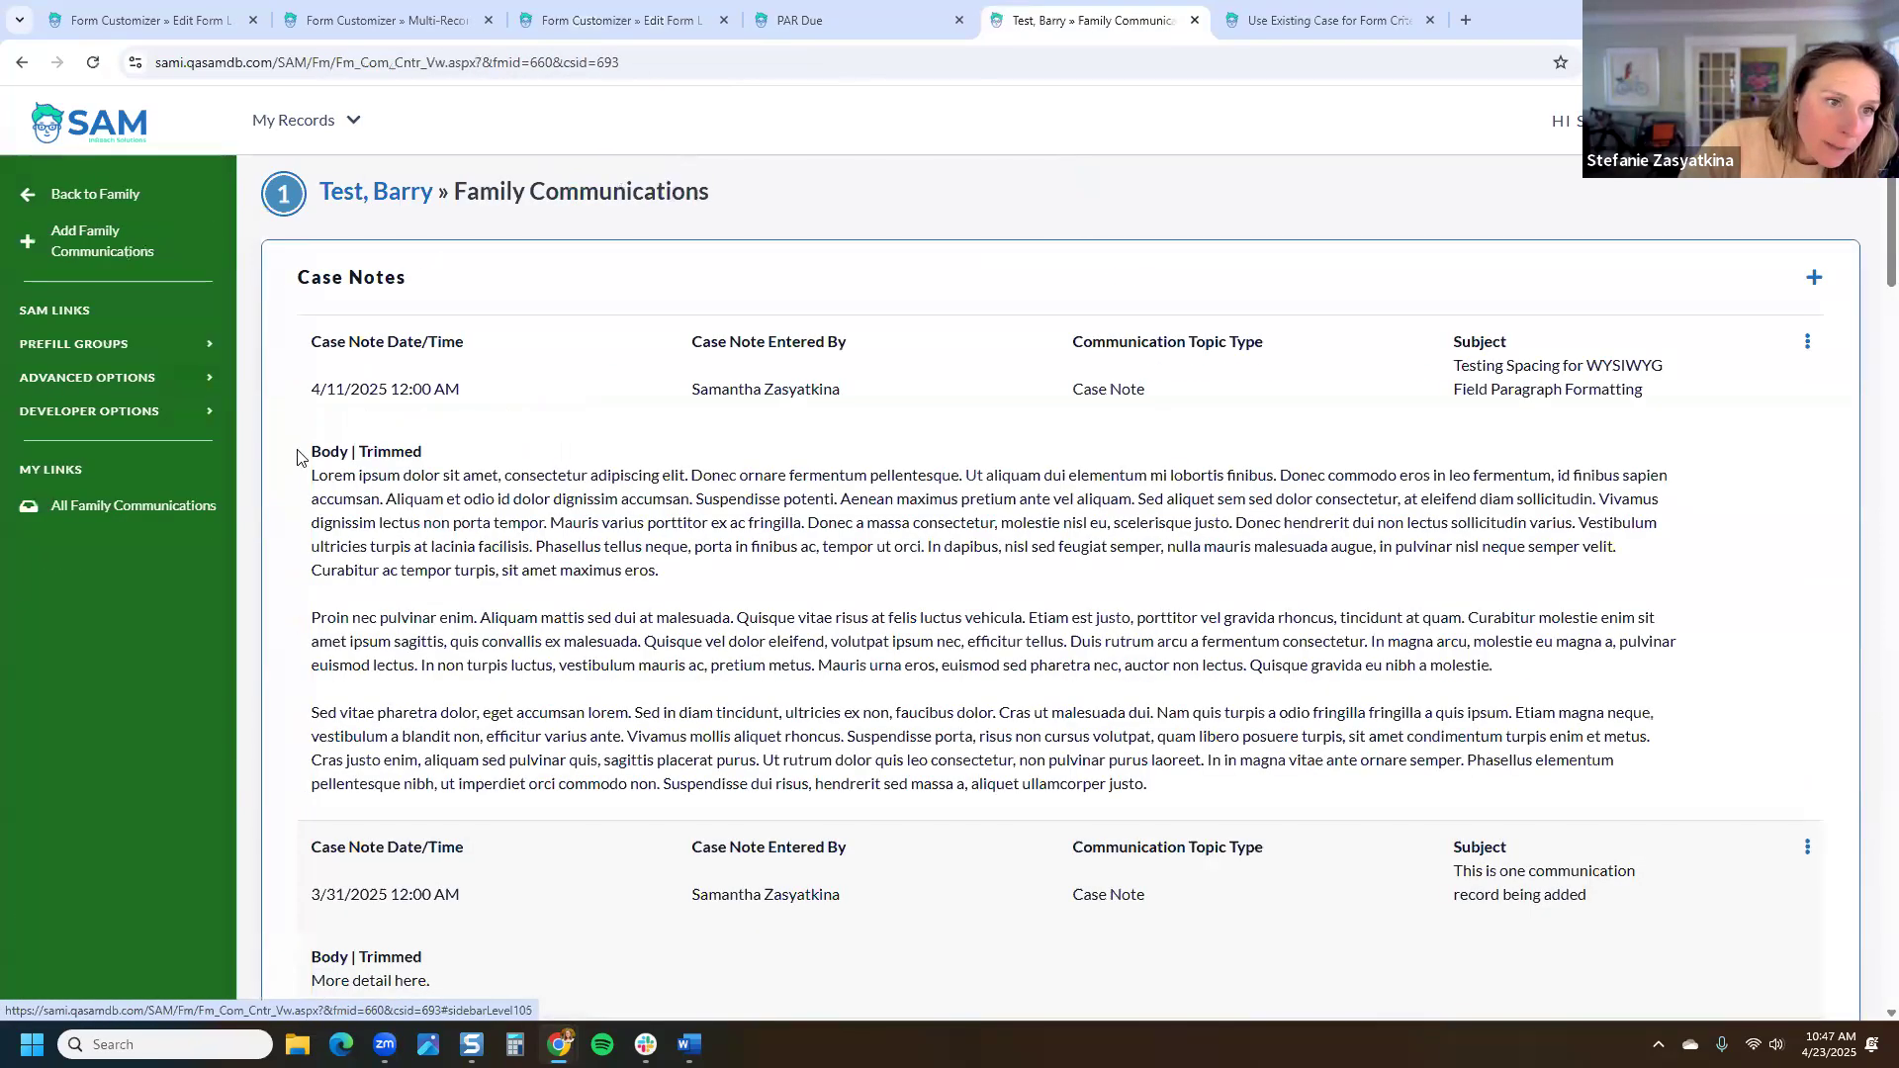
Step: Review Case Notes and All Communications, then go back to family 660's Family Cover Page
scroll(475, 562, "down", 5)
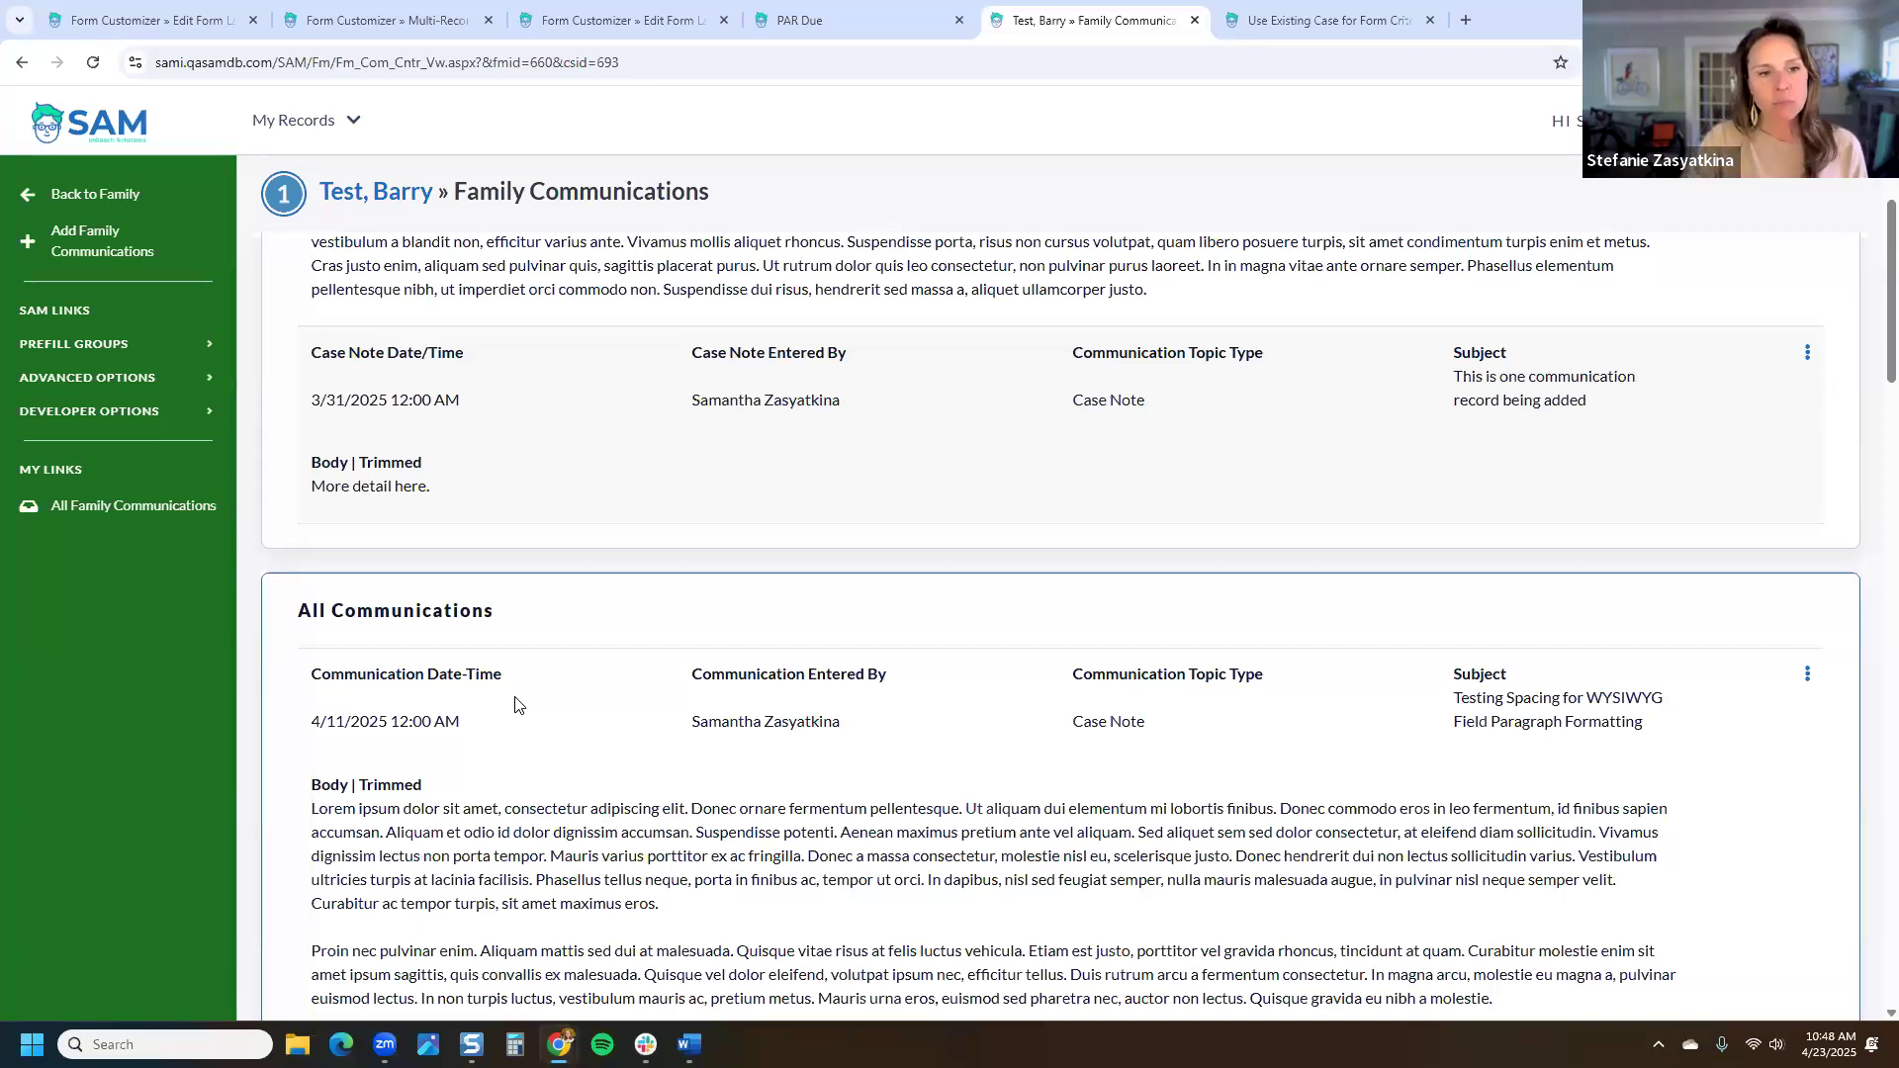
scroll(709, 407, "up", 5)
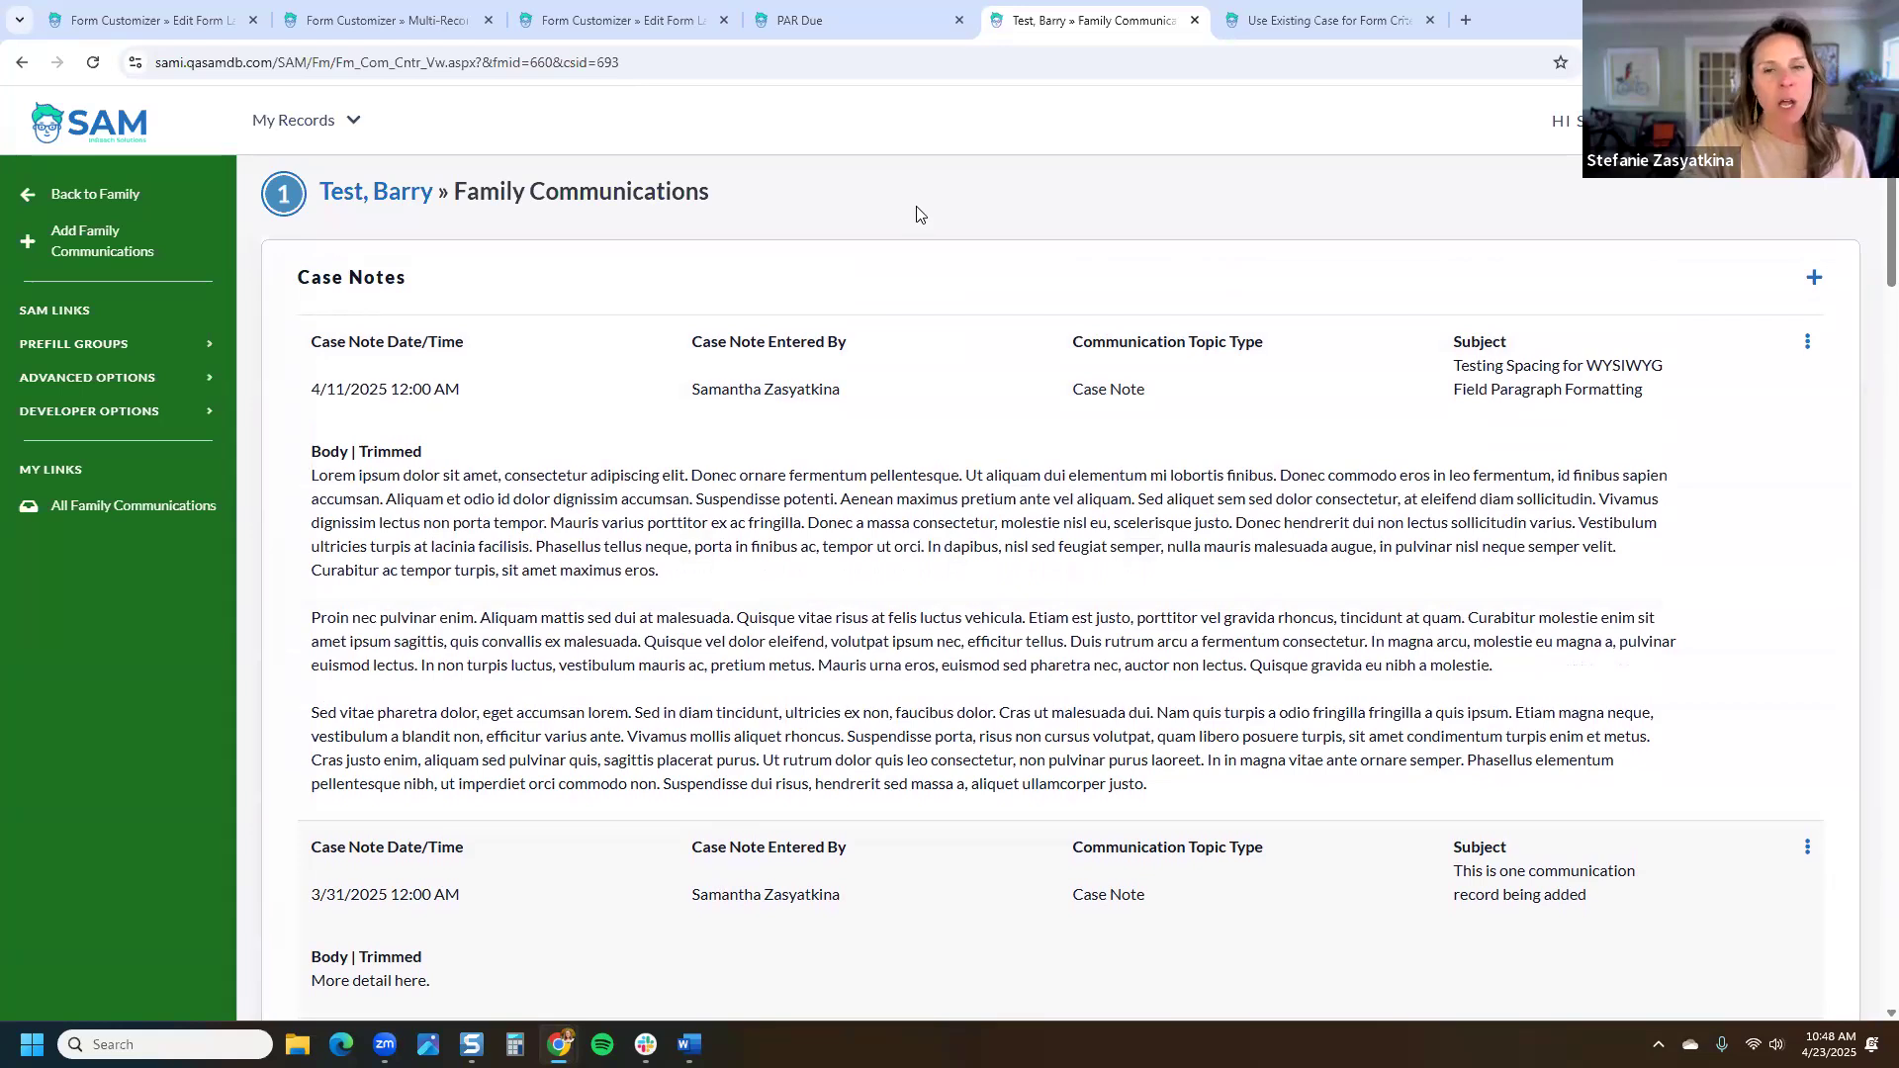
left_click_drag(409, 292, 297, 304)
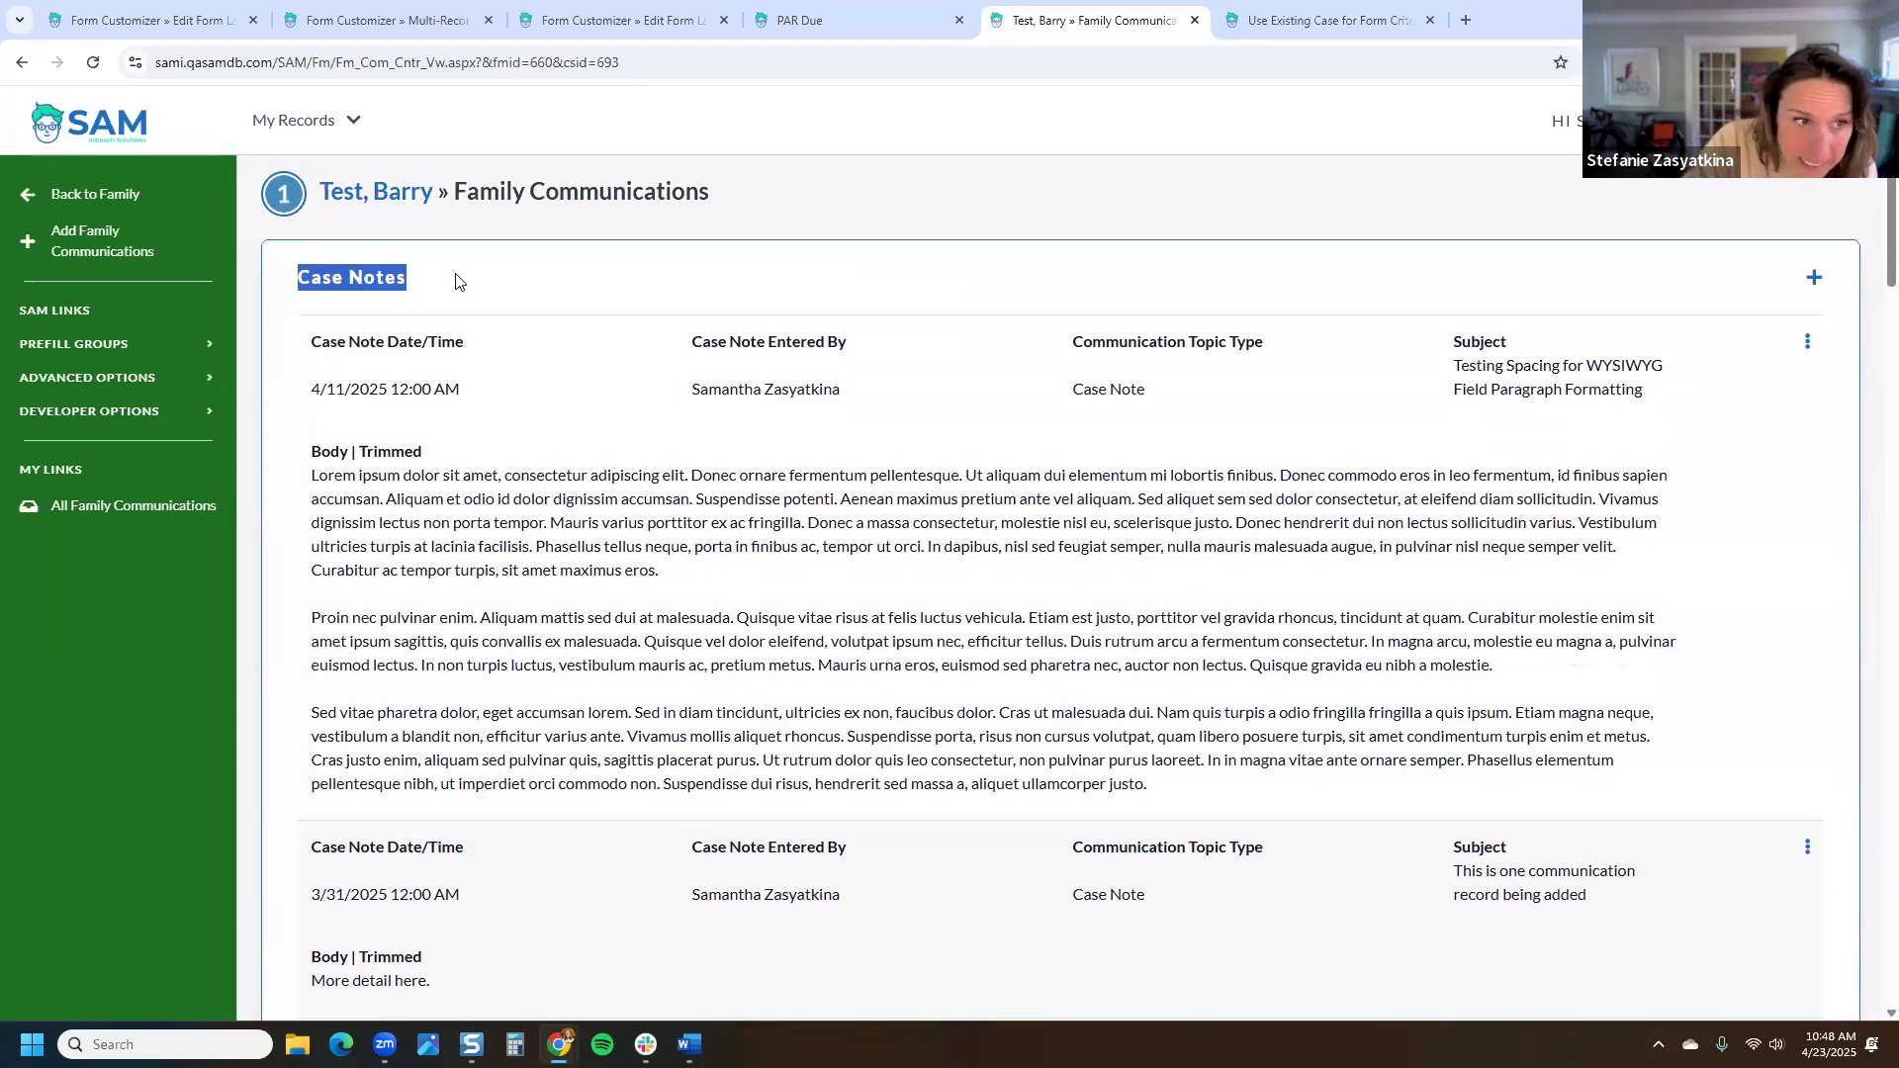
left_click(391, 194)
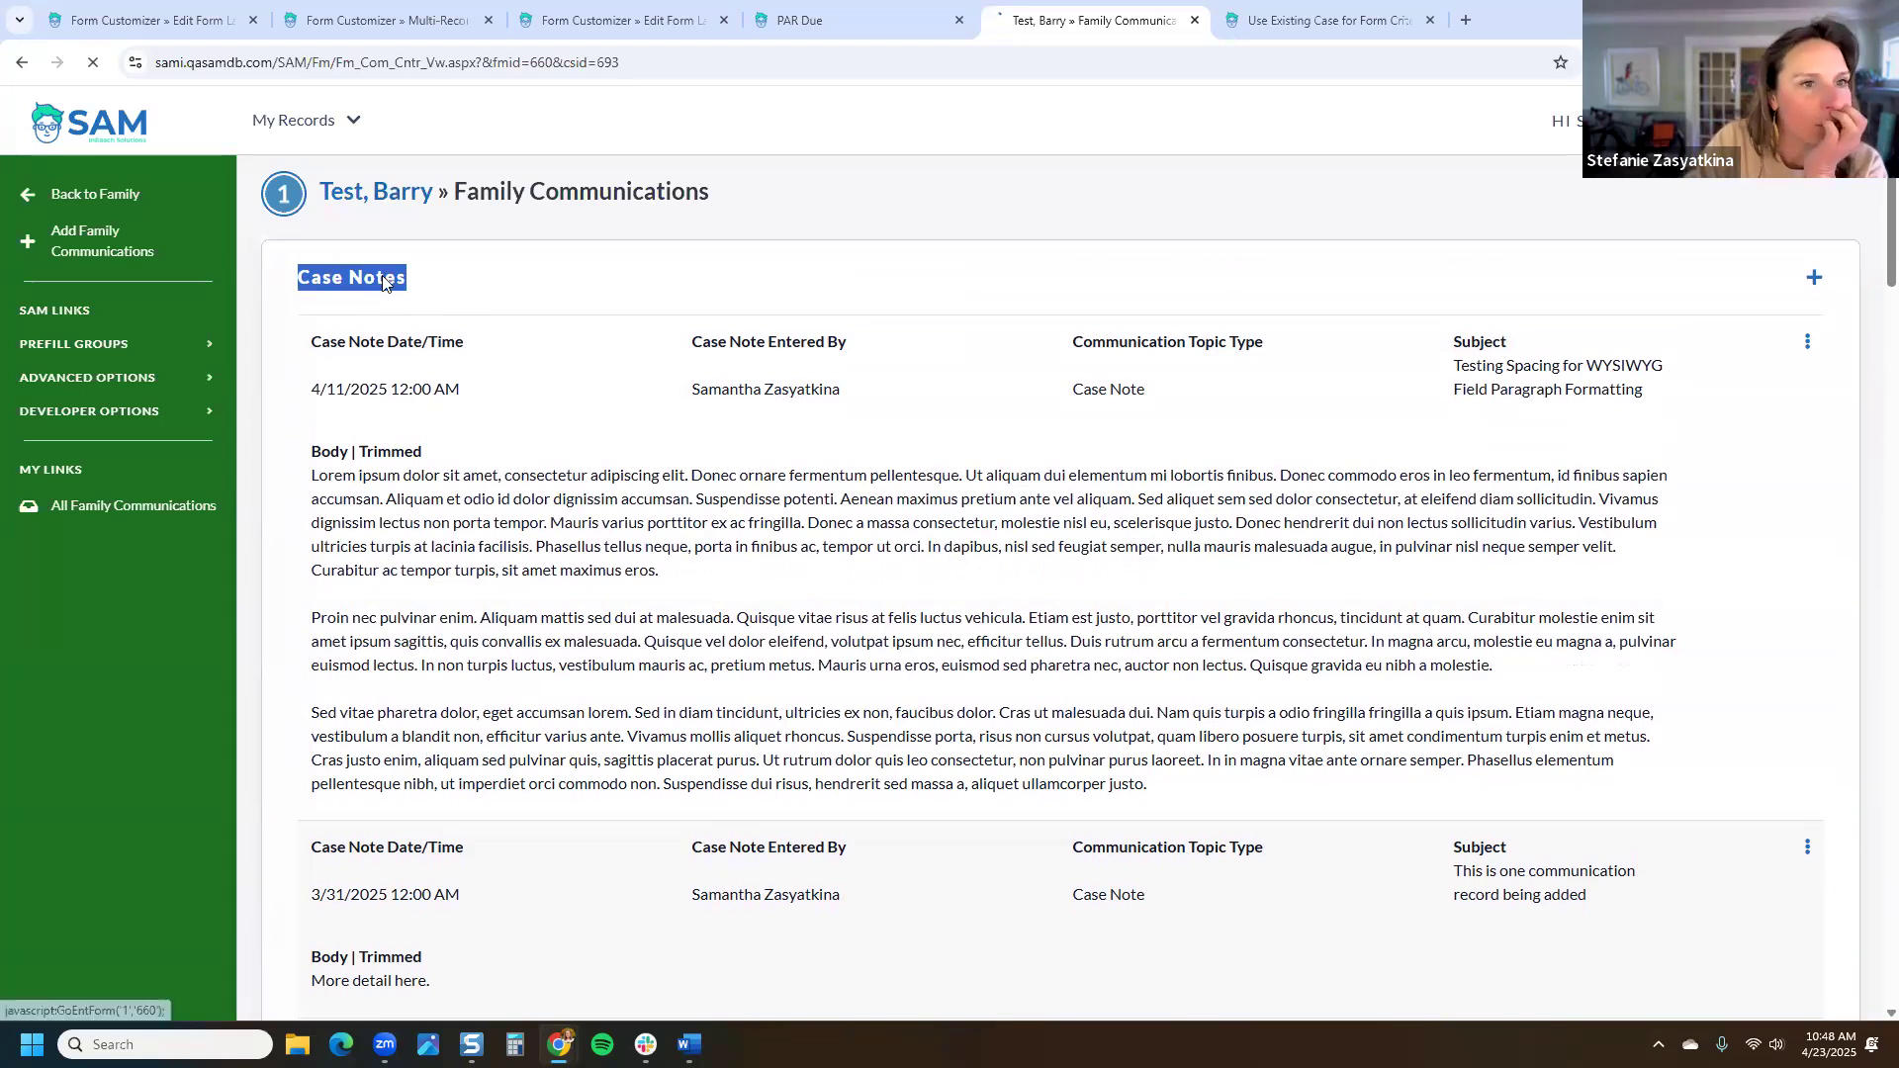
scroll(149, 514, "down", 3)
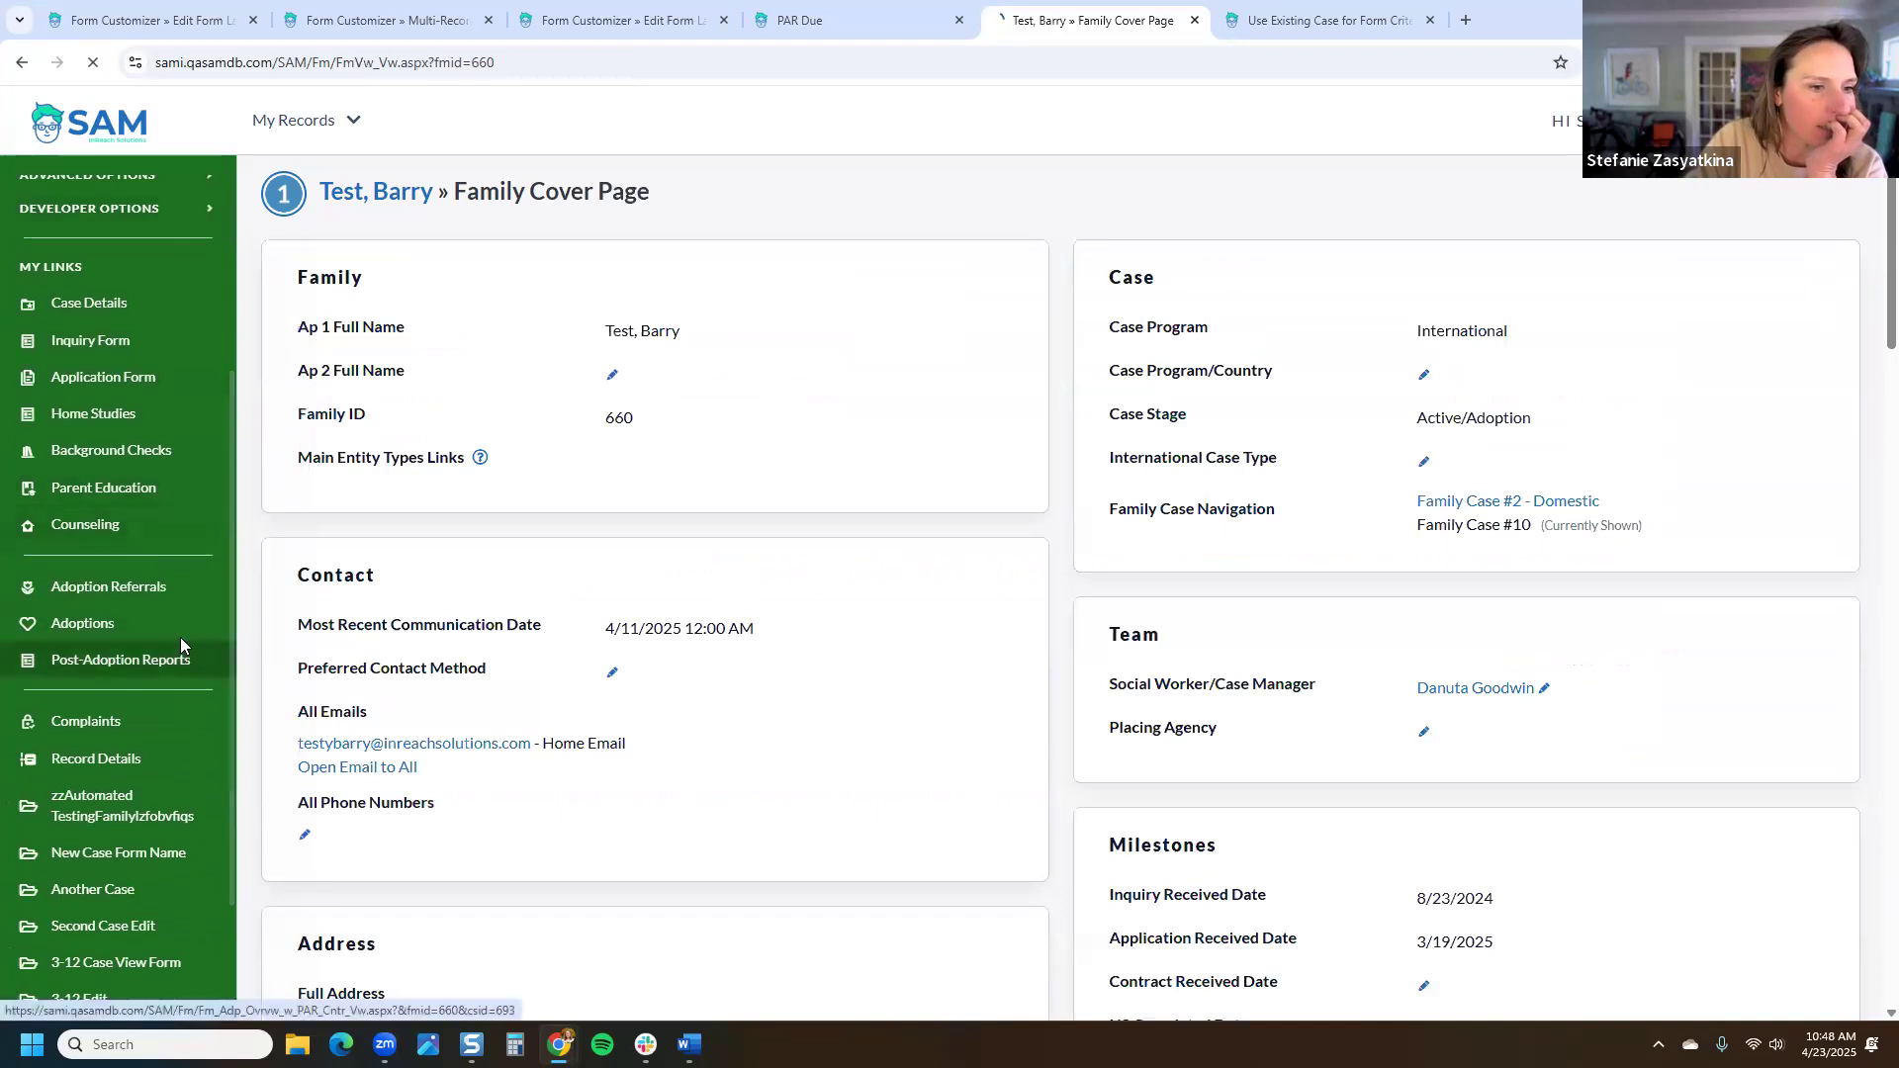
Step: Mark the first post-adoption report completed and sent today, cancelling its automated notification email
left_click(181, 647)
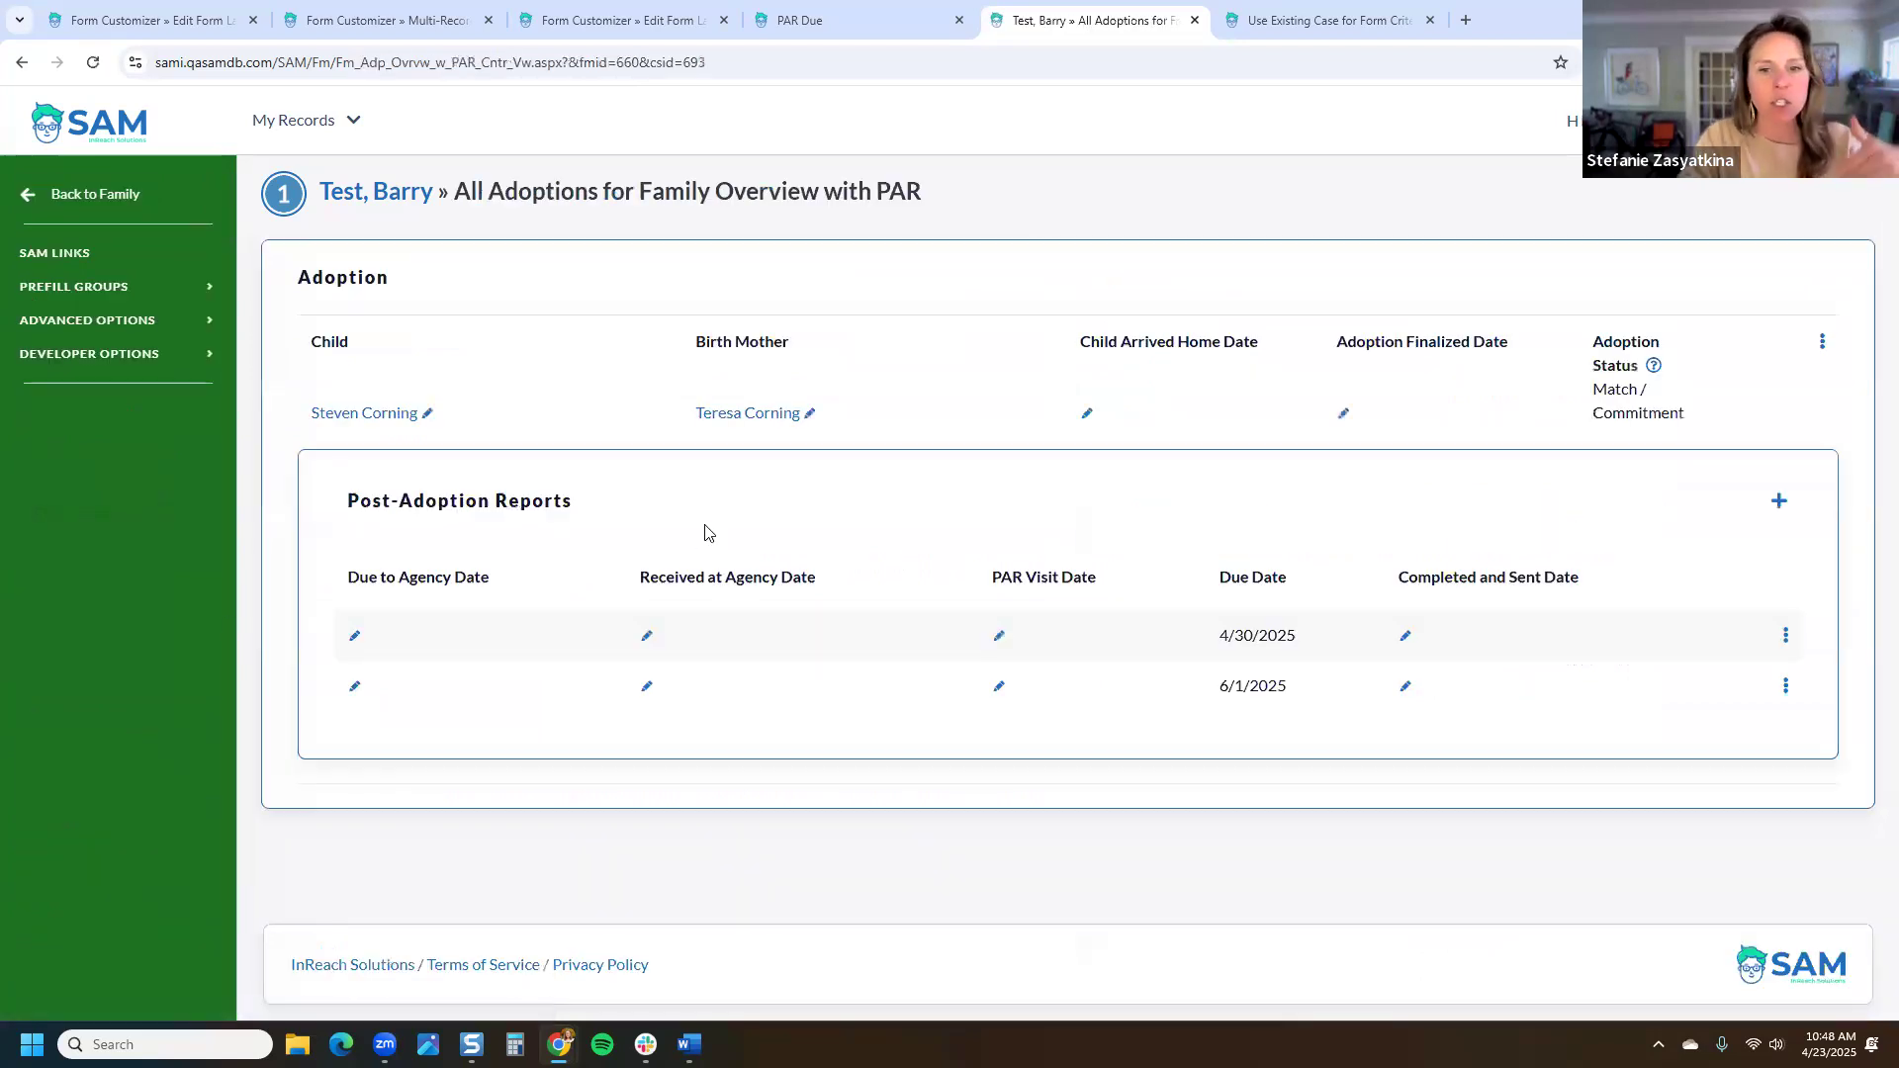
left_click(1406, 635)
left_click(1253, 334)
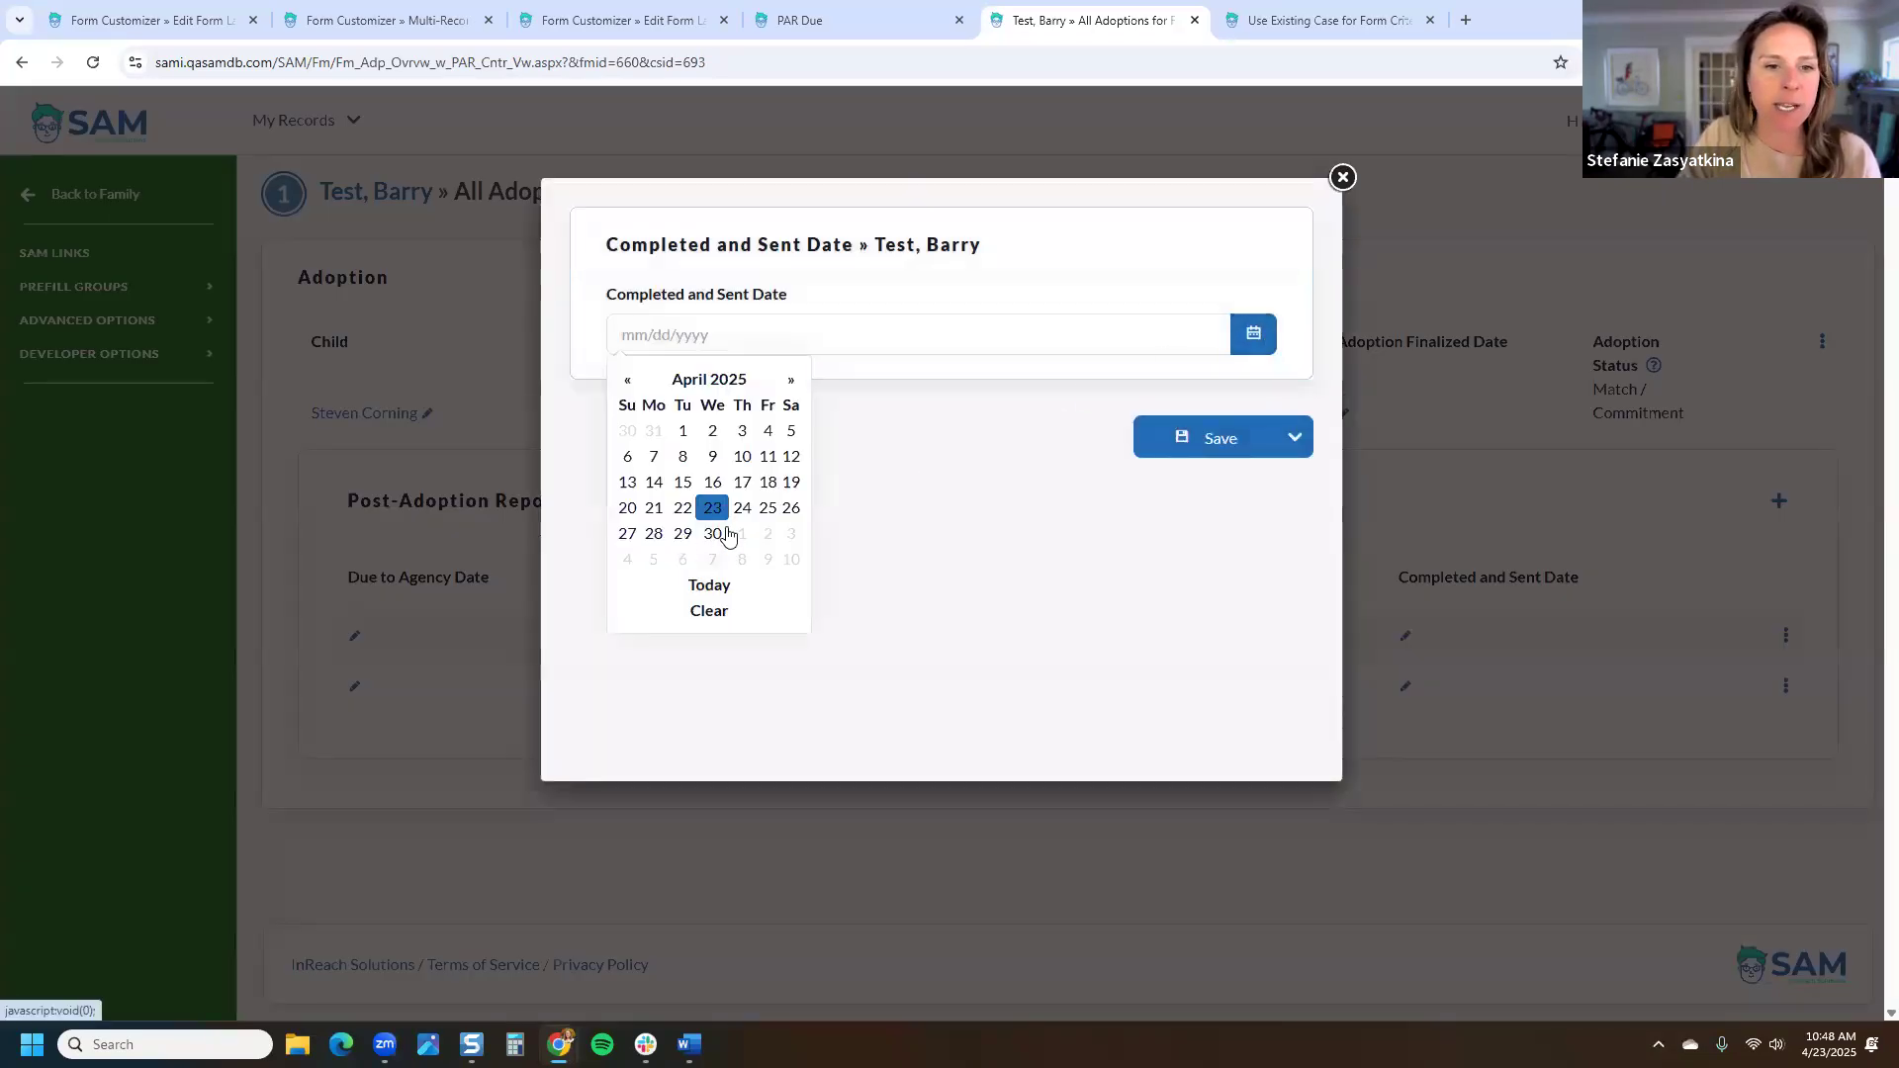
left_click(708, 585)
left_click(1187, 437)
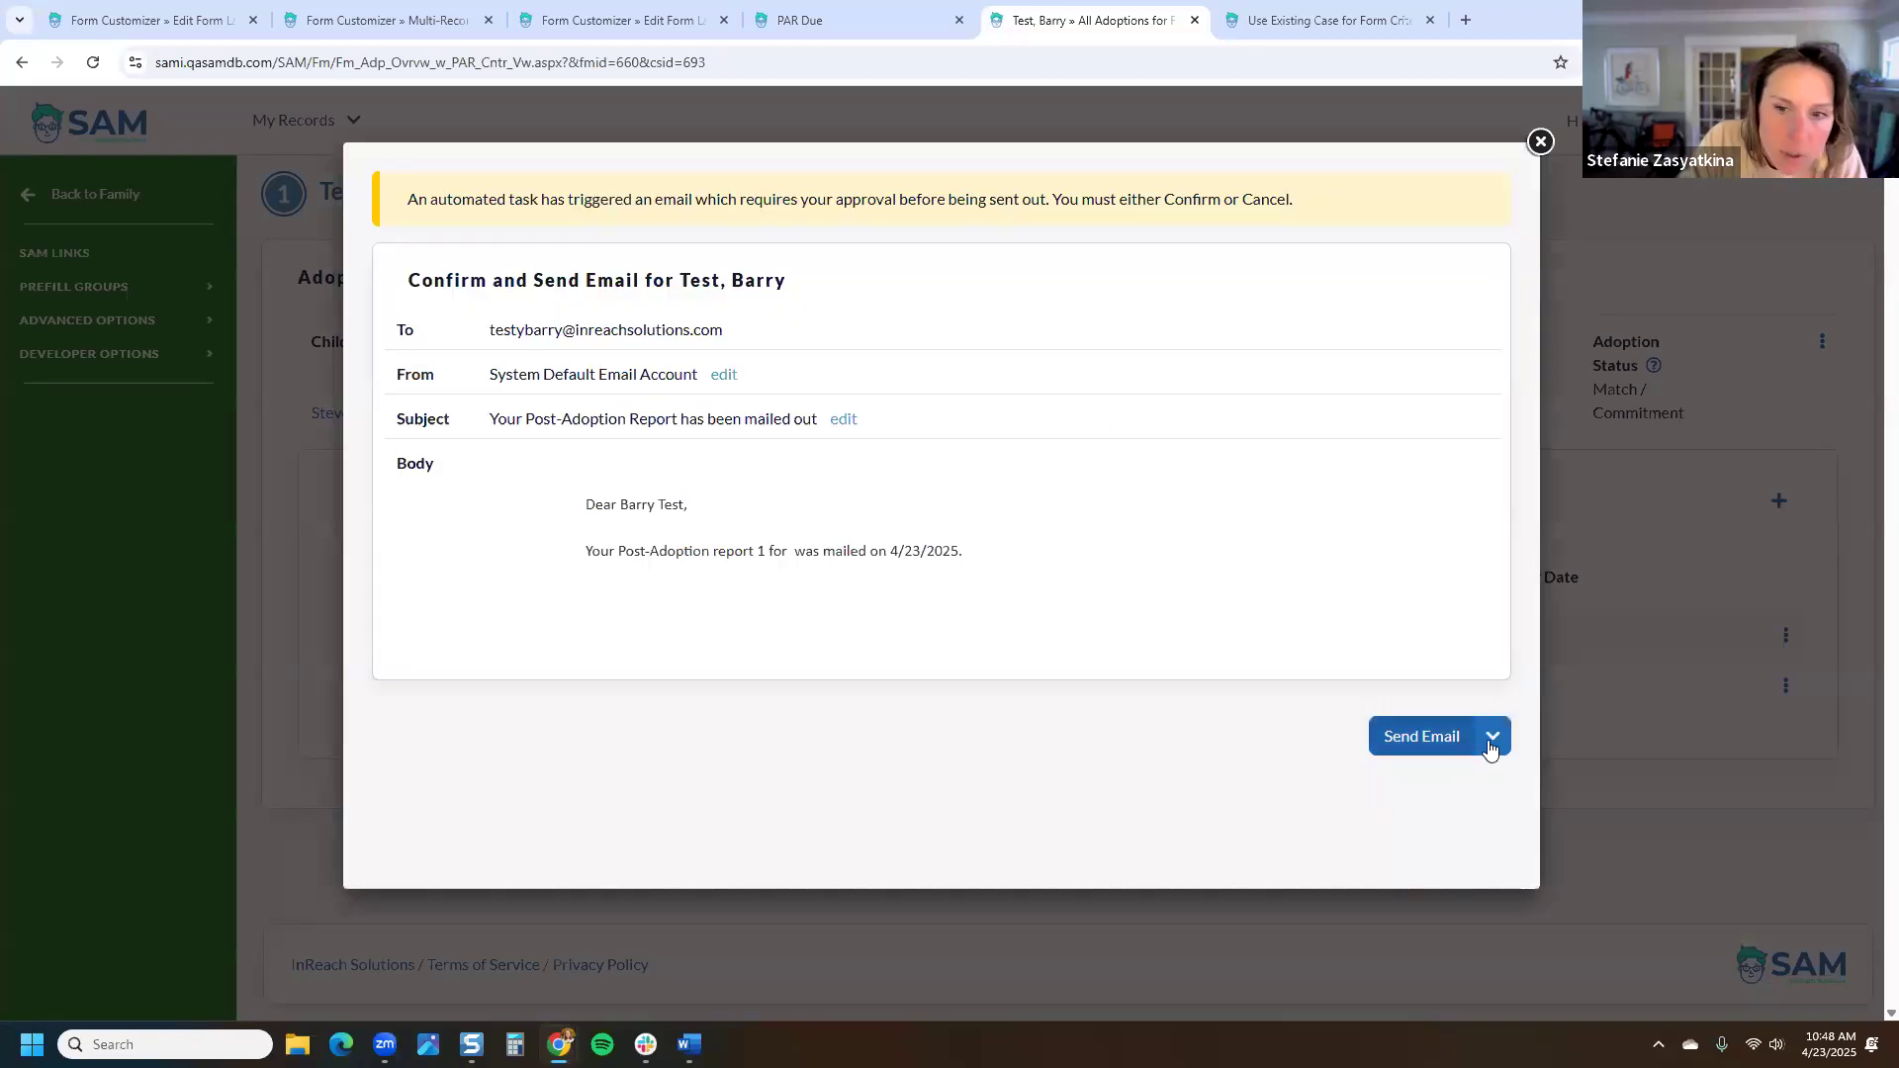
left_click(1492, 736)
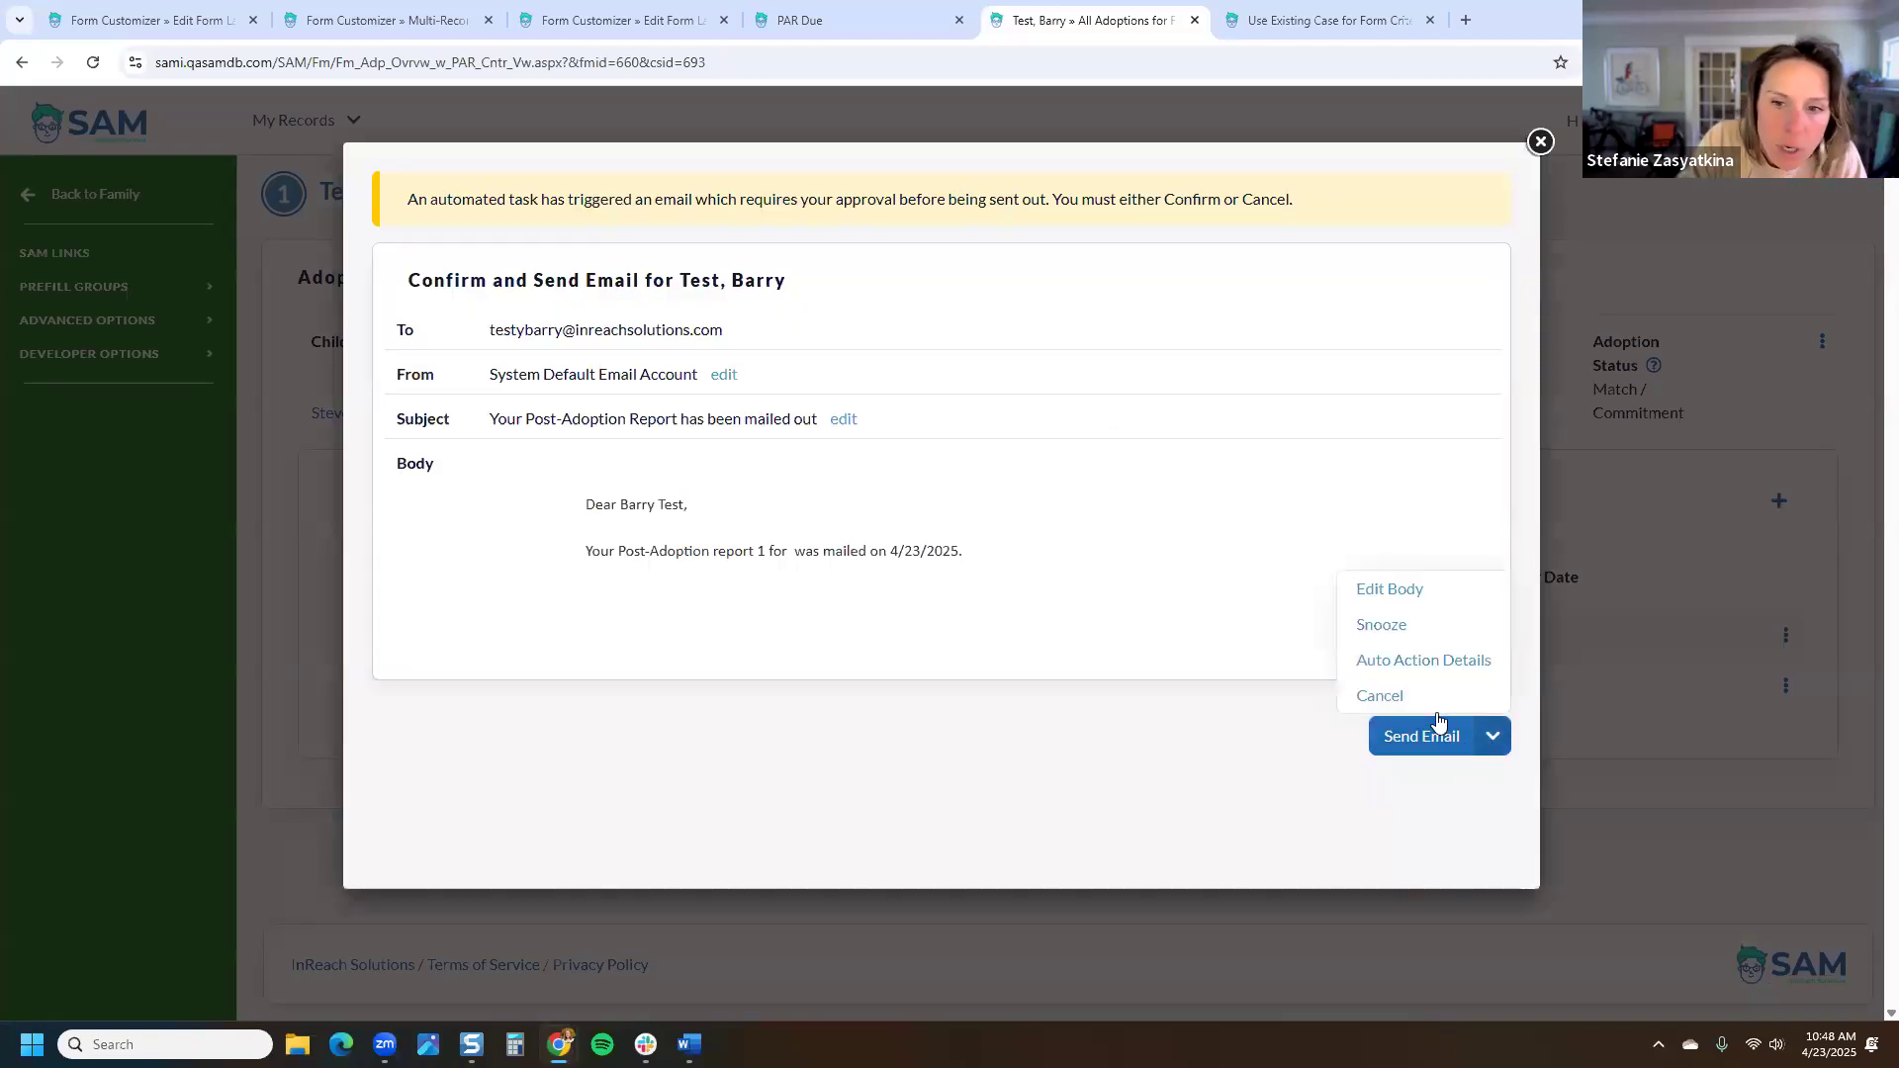
left_click(1390, 697)
left_click(1034, 227)
Step: Start Create Form from Table for the Post-Adoption Reports table
left_click(625, 27)
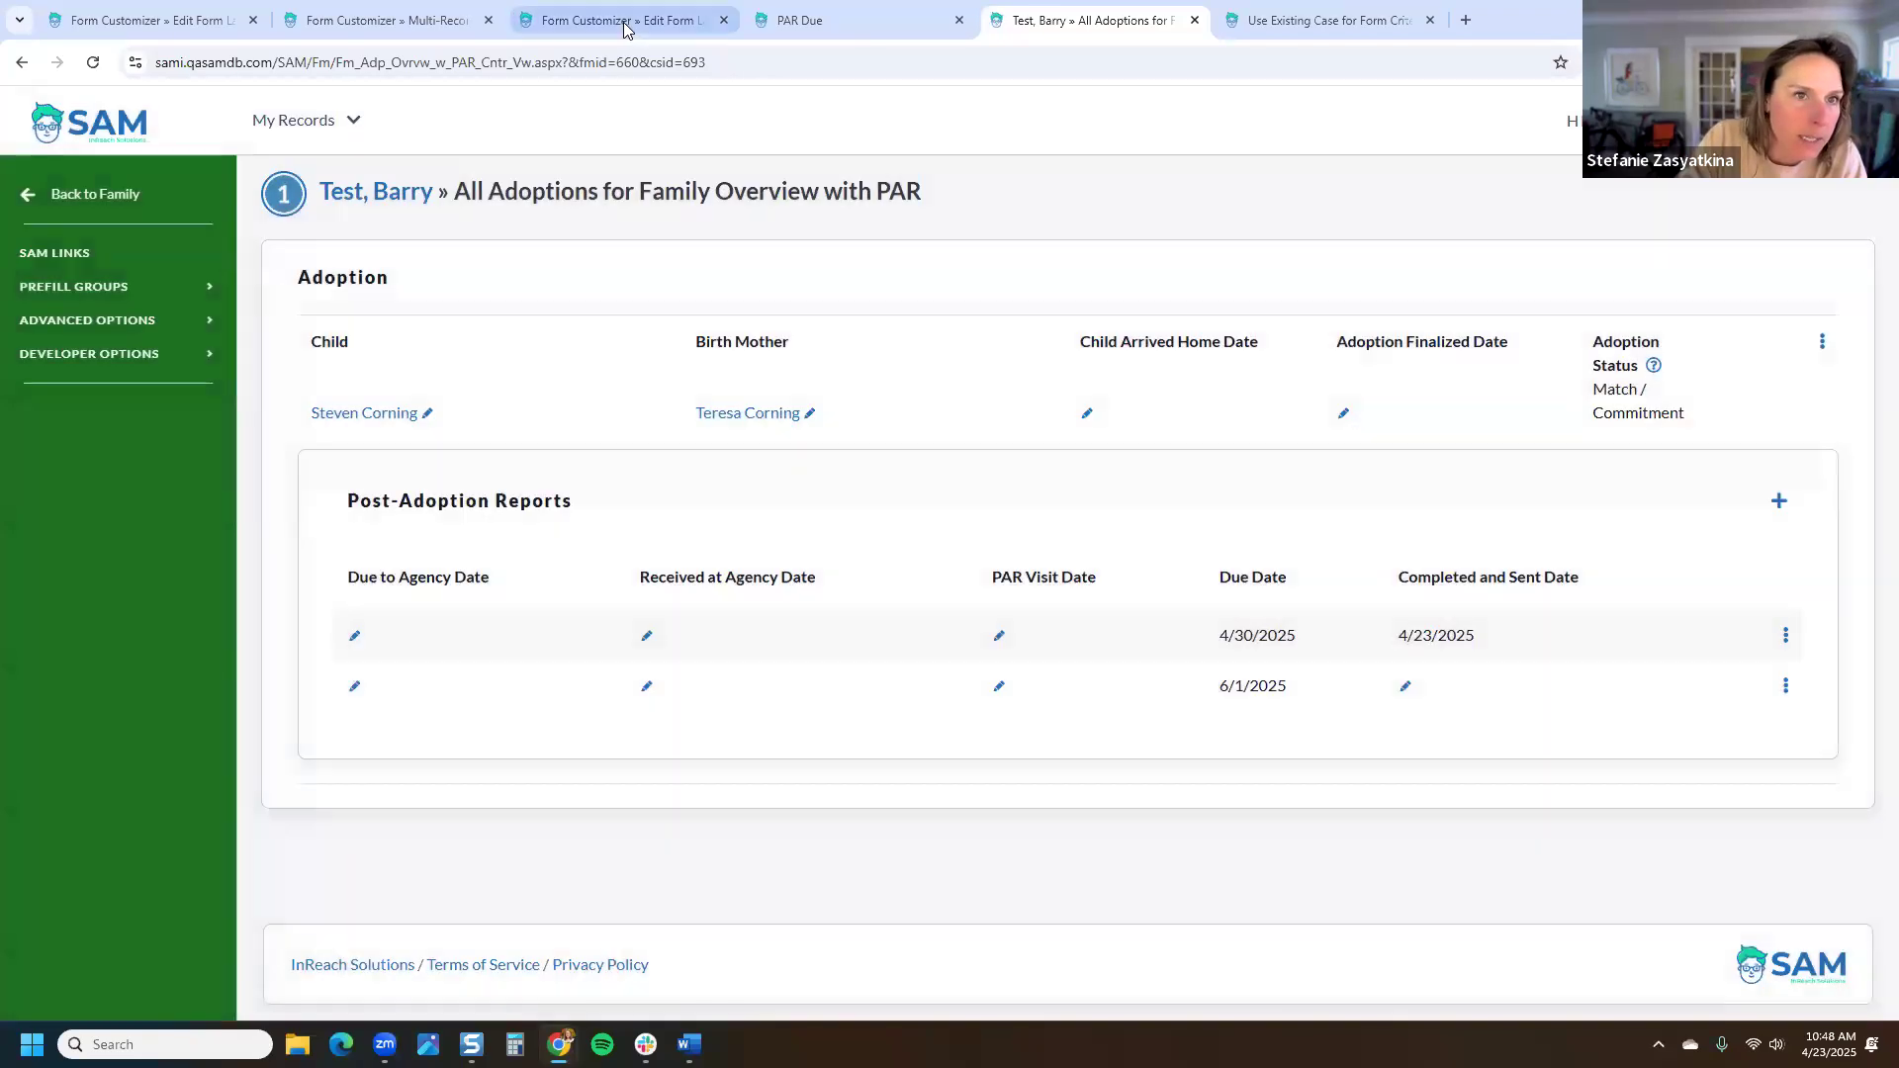
left_click(543, 437)
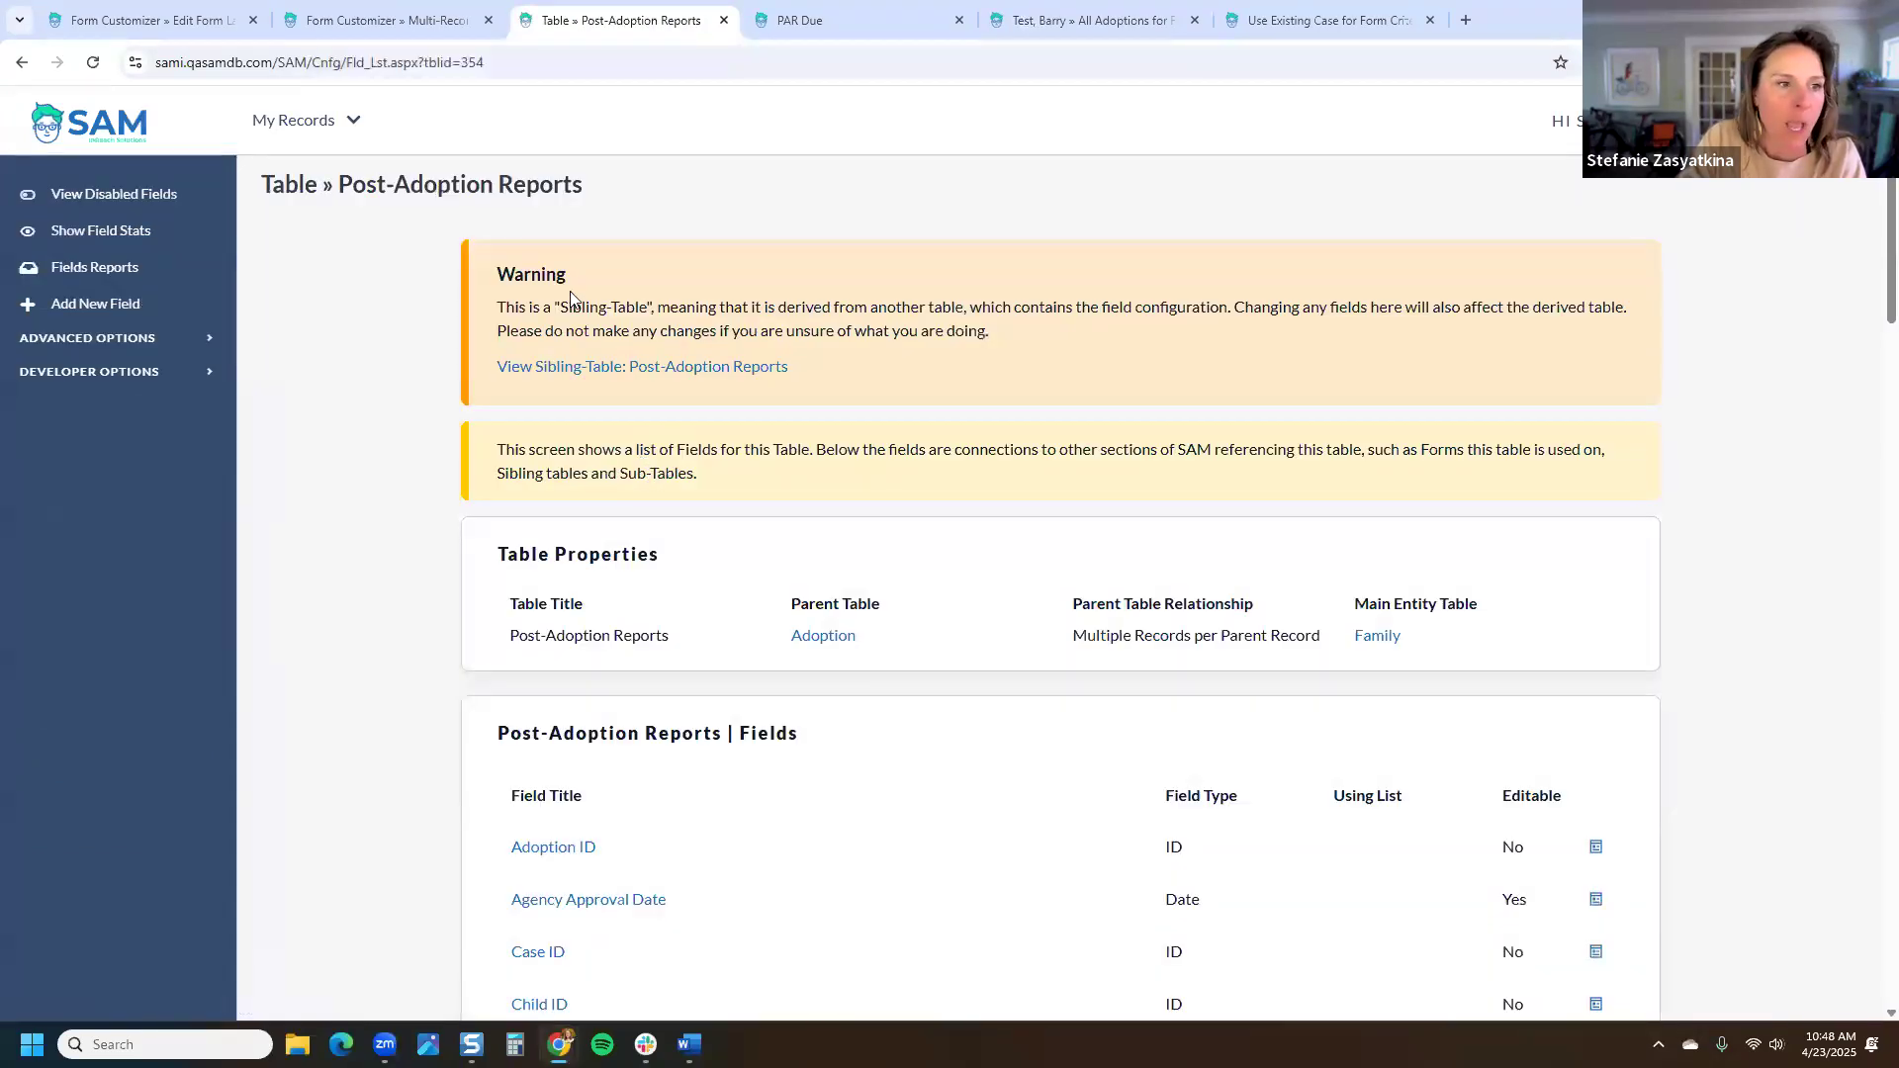
left_click(109, 339)
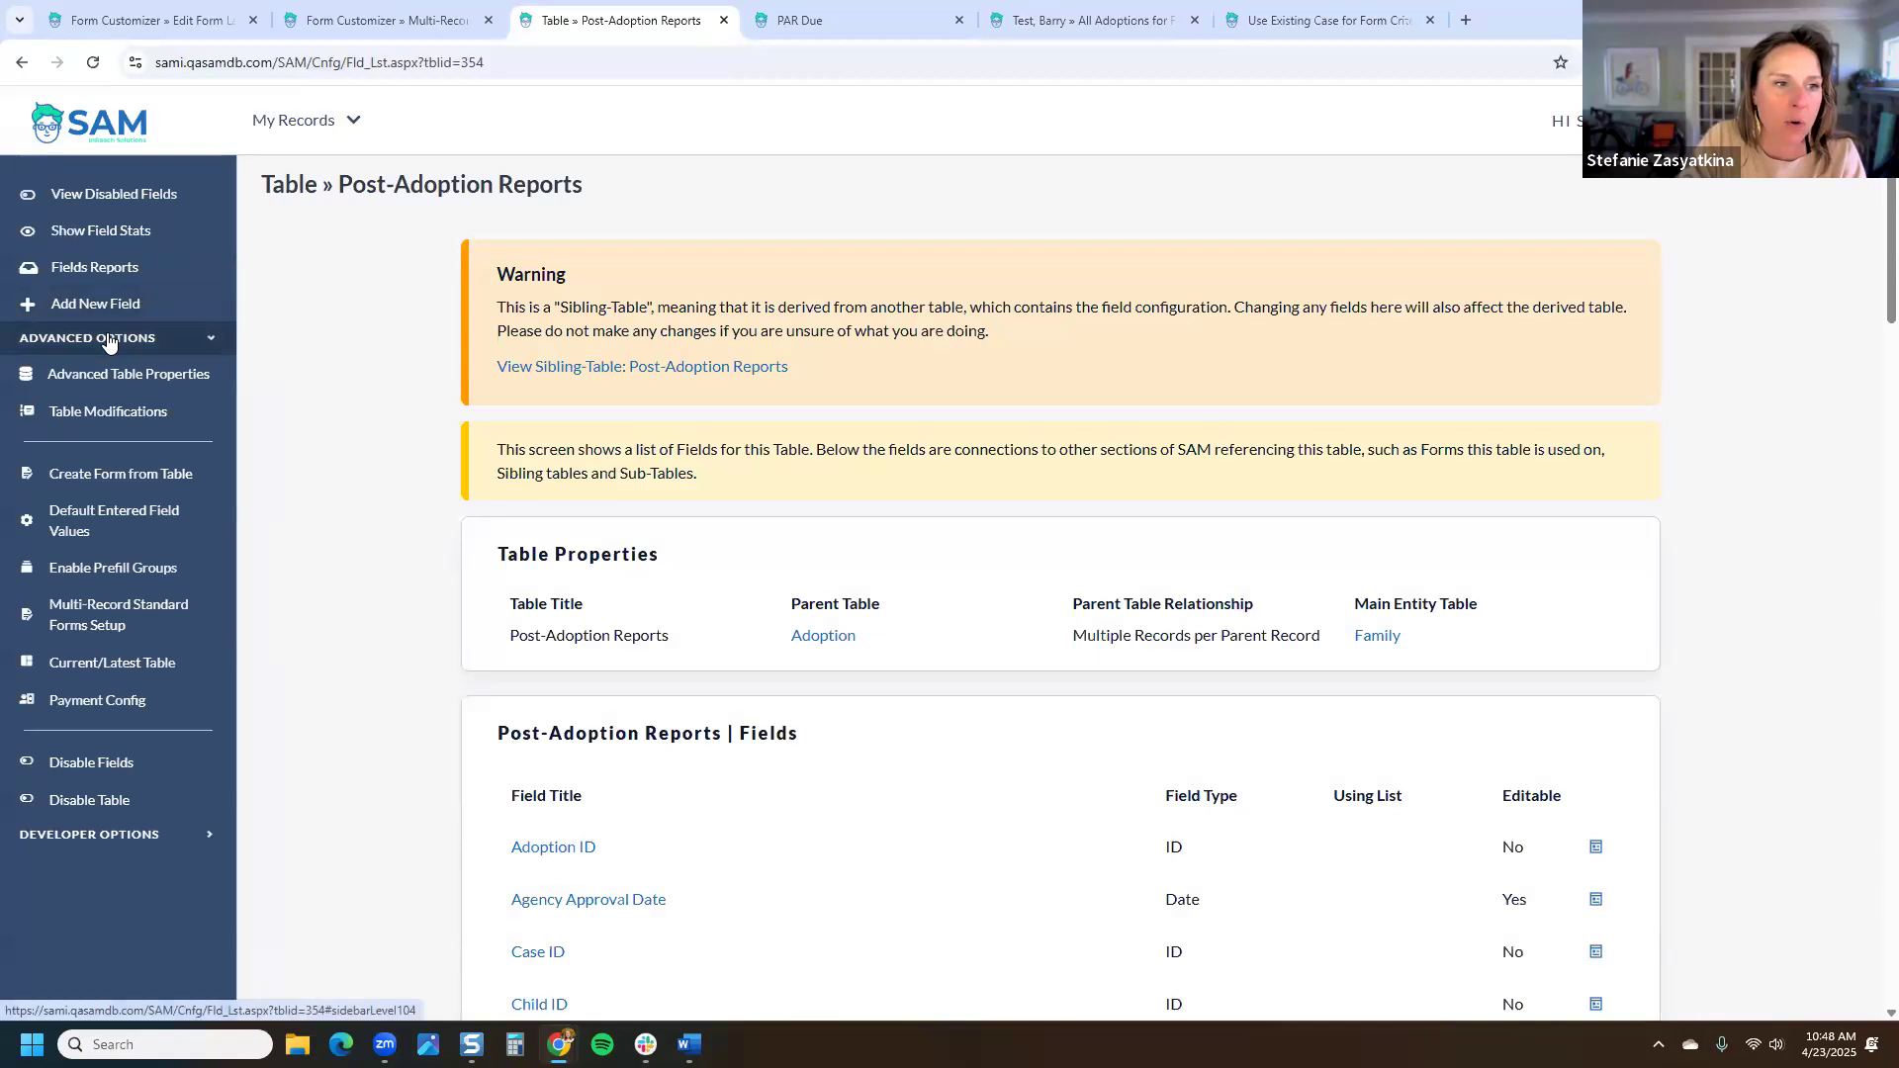
left_click(137, 482)
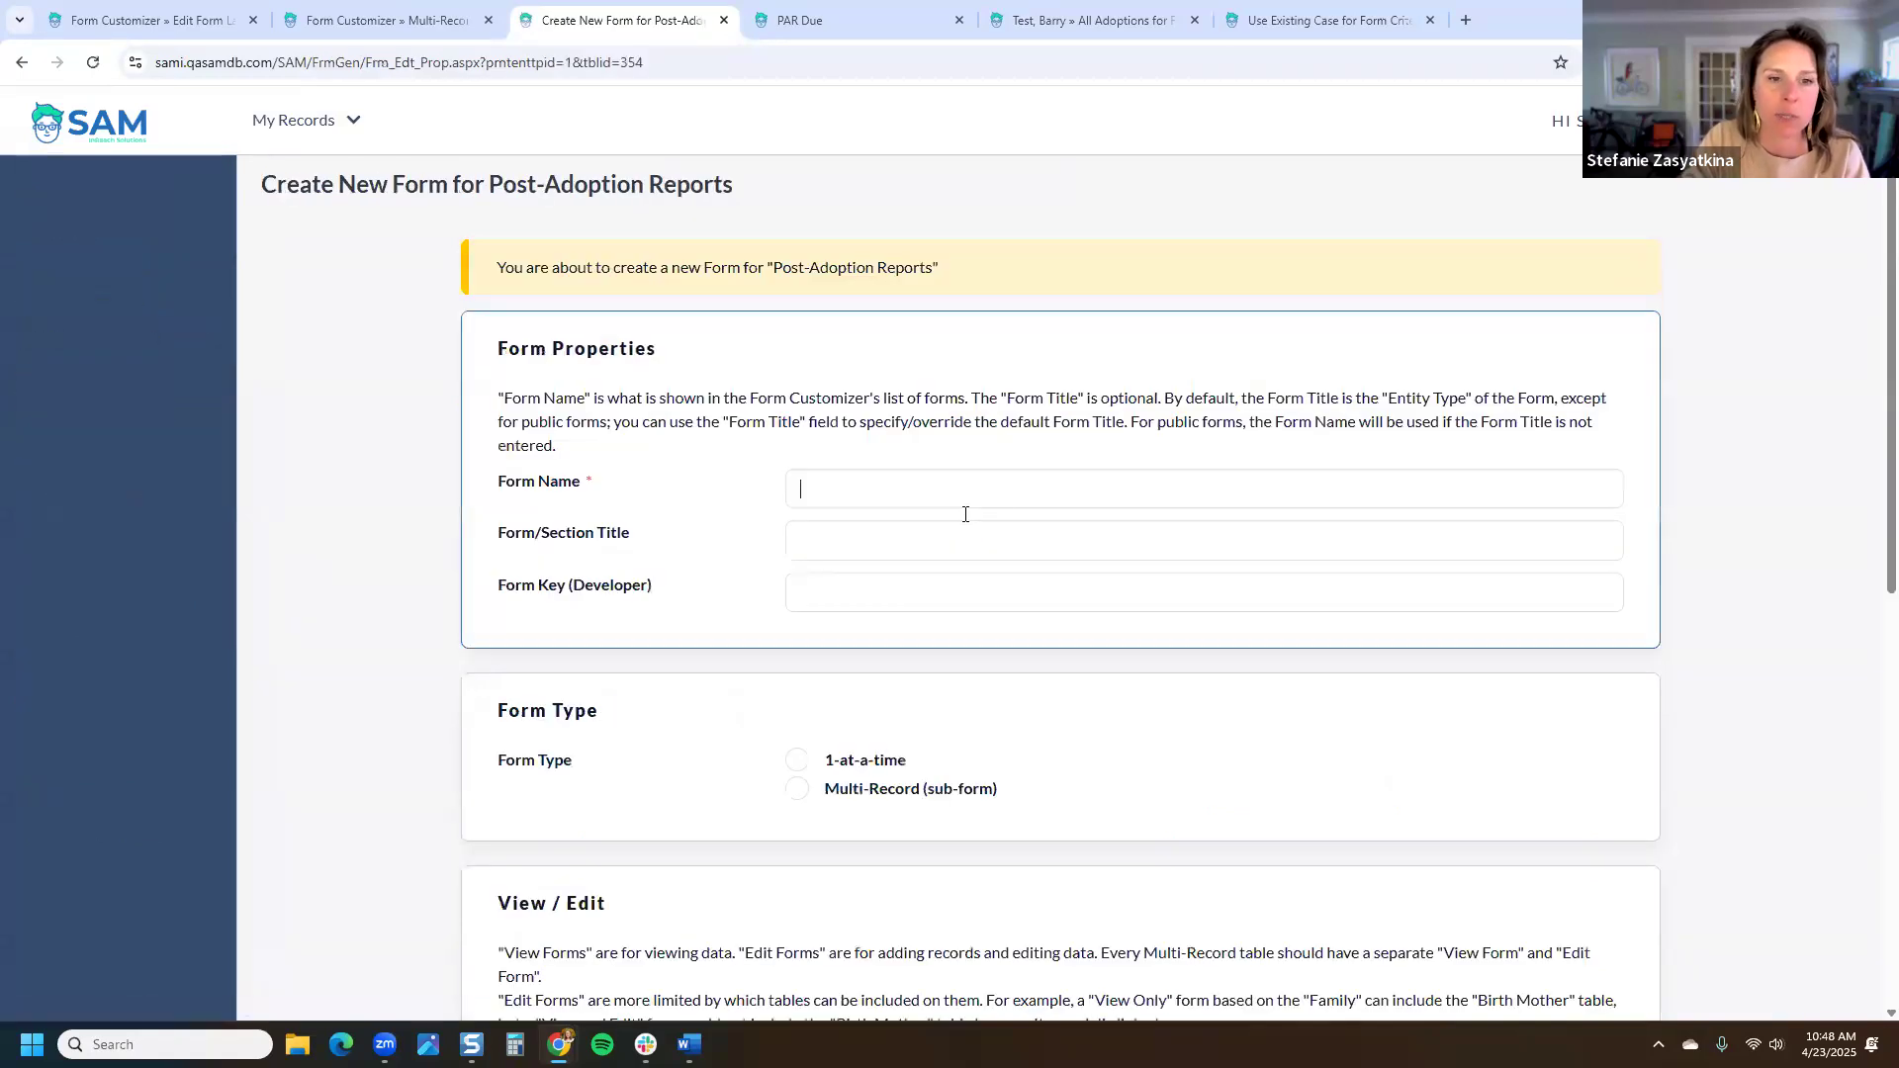
Step: Name the form 'Post-Adoption Reports Complete': Multi-Record, View Form, Single Row, Hide when Empty
type("Post-Adoption Re")
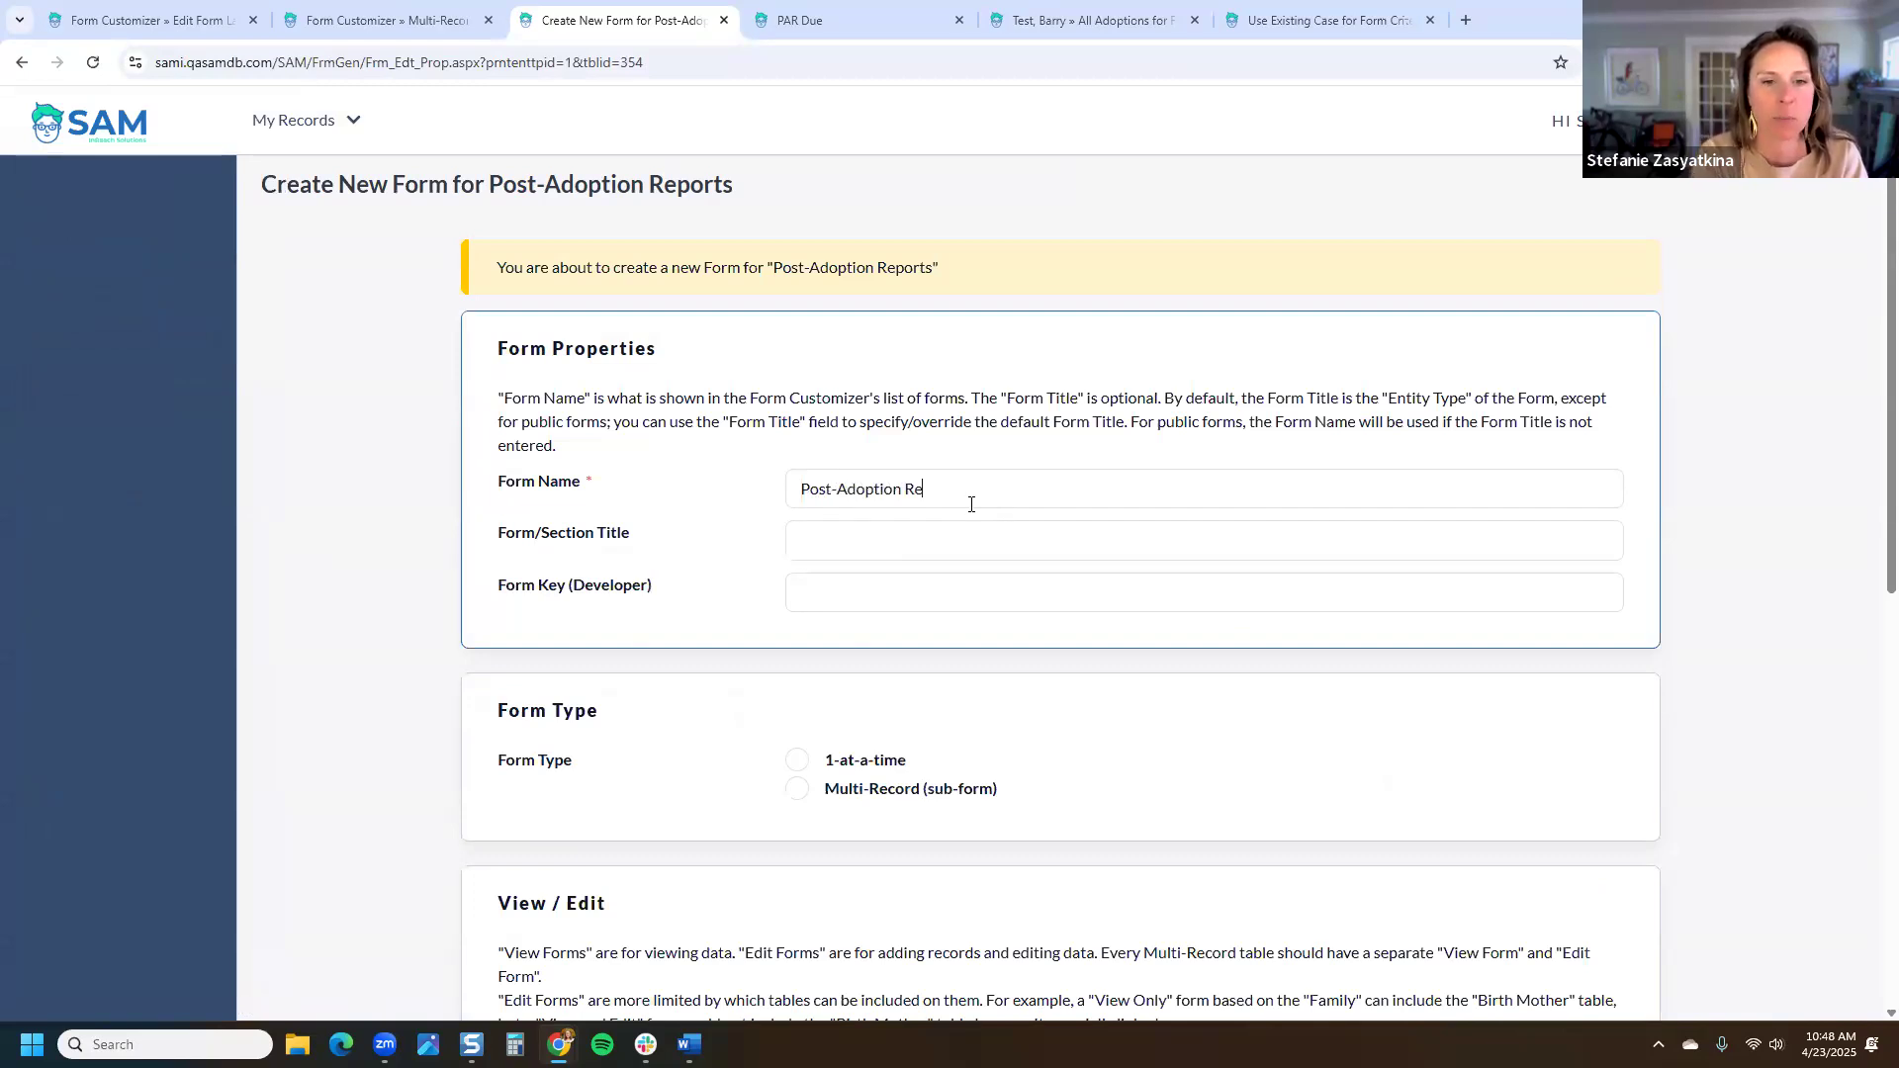
type("ports Compl")
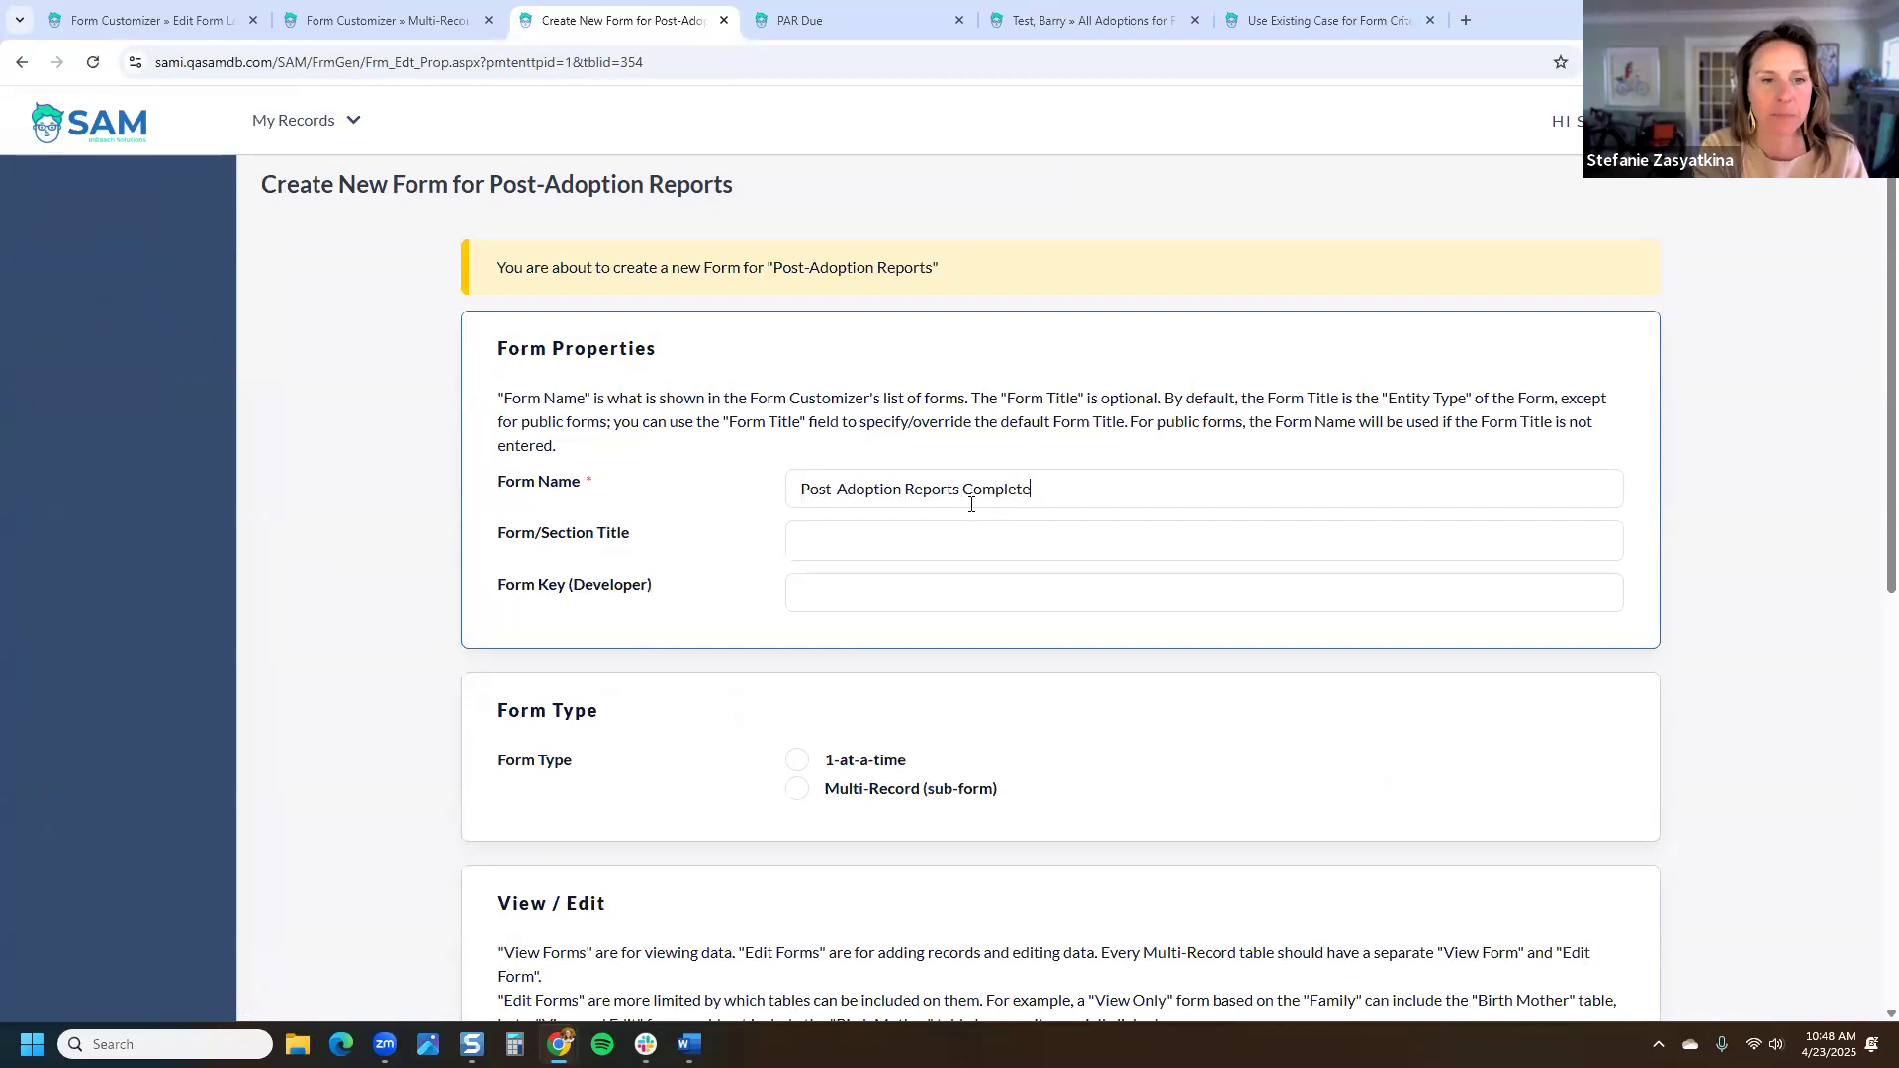
type("ete")
scroll(781, 455, "down", 4)
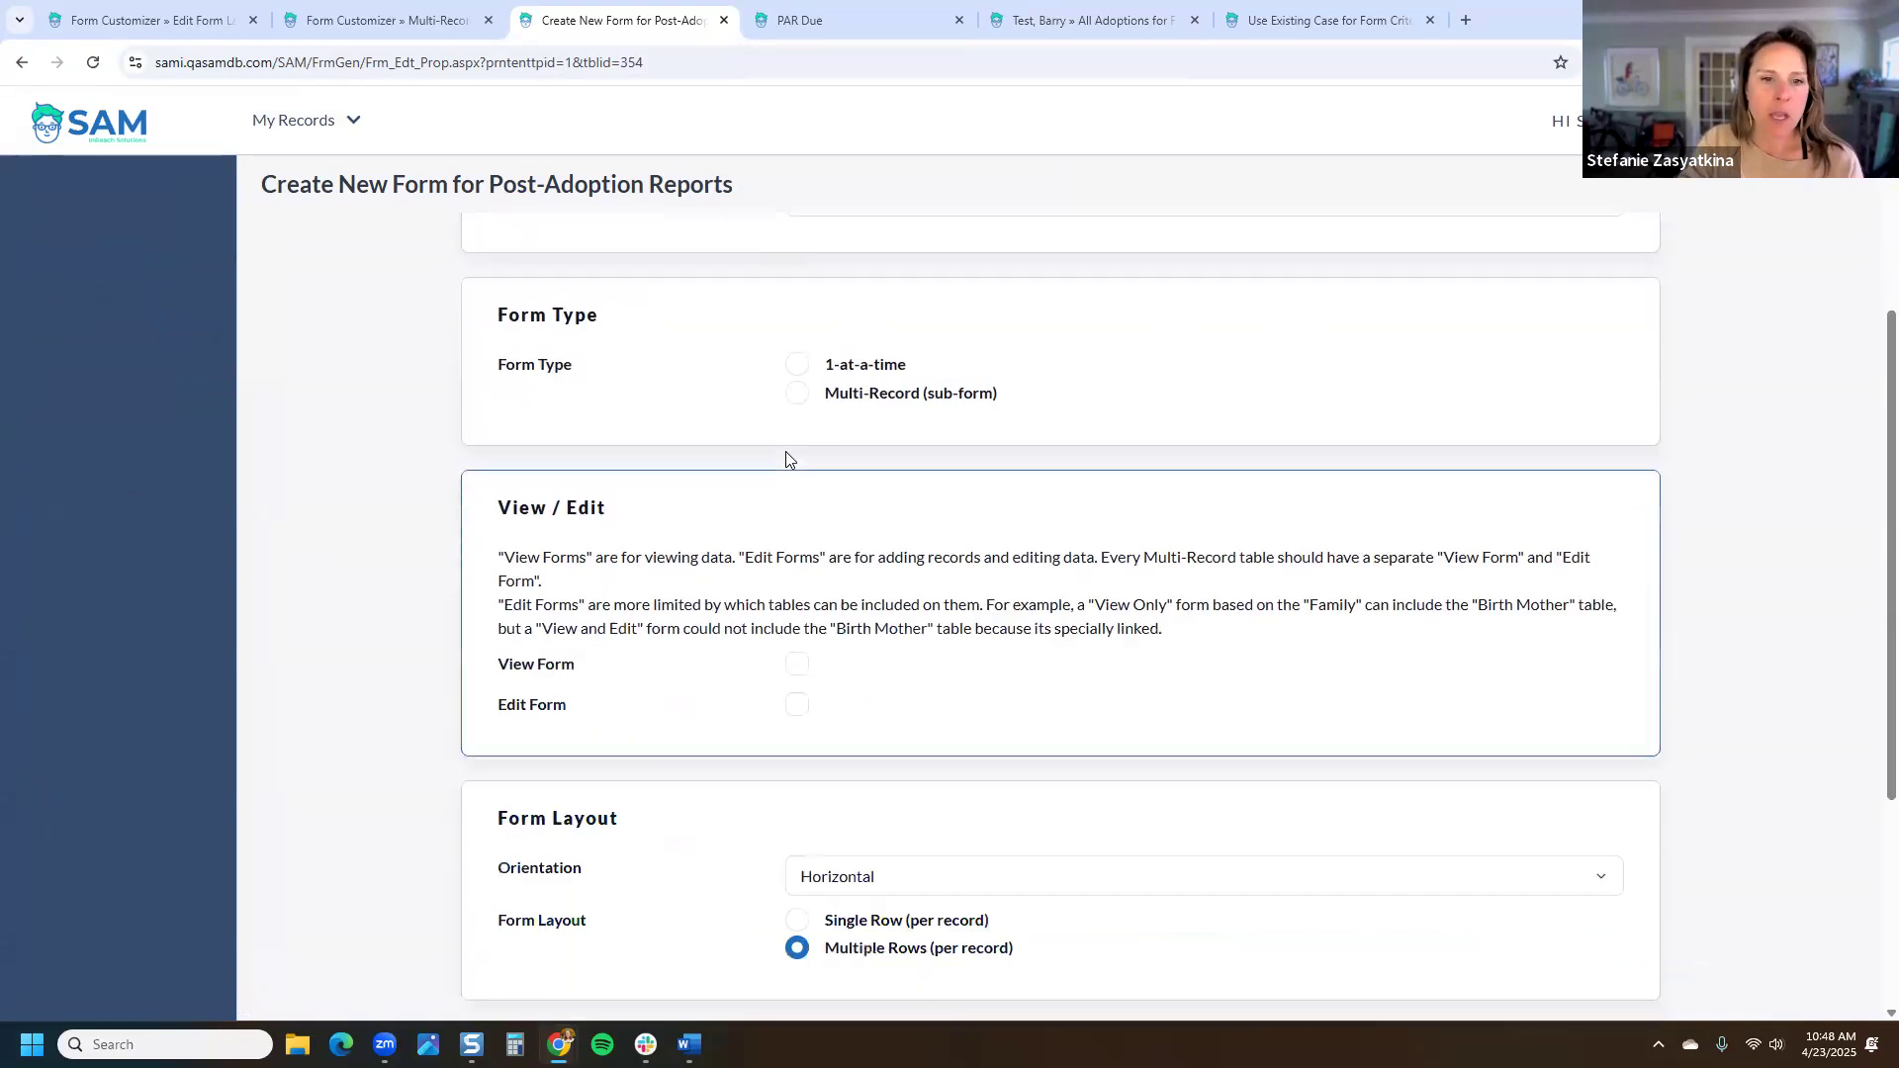
left_click(795, 396)
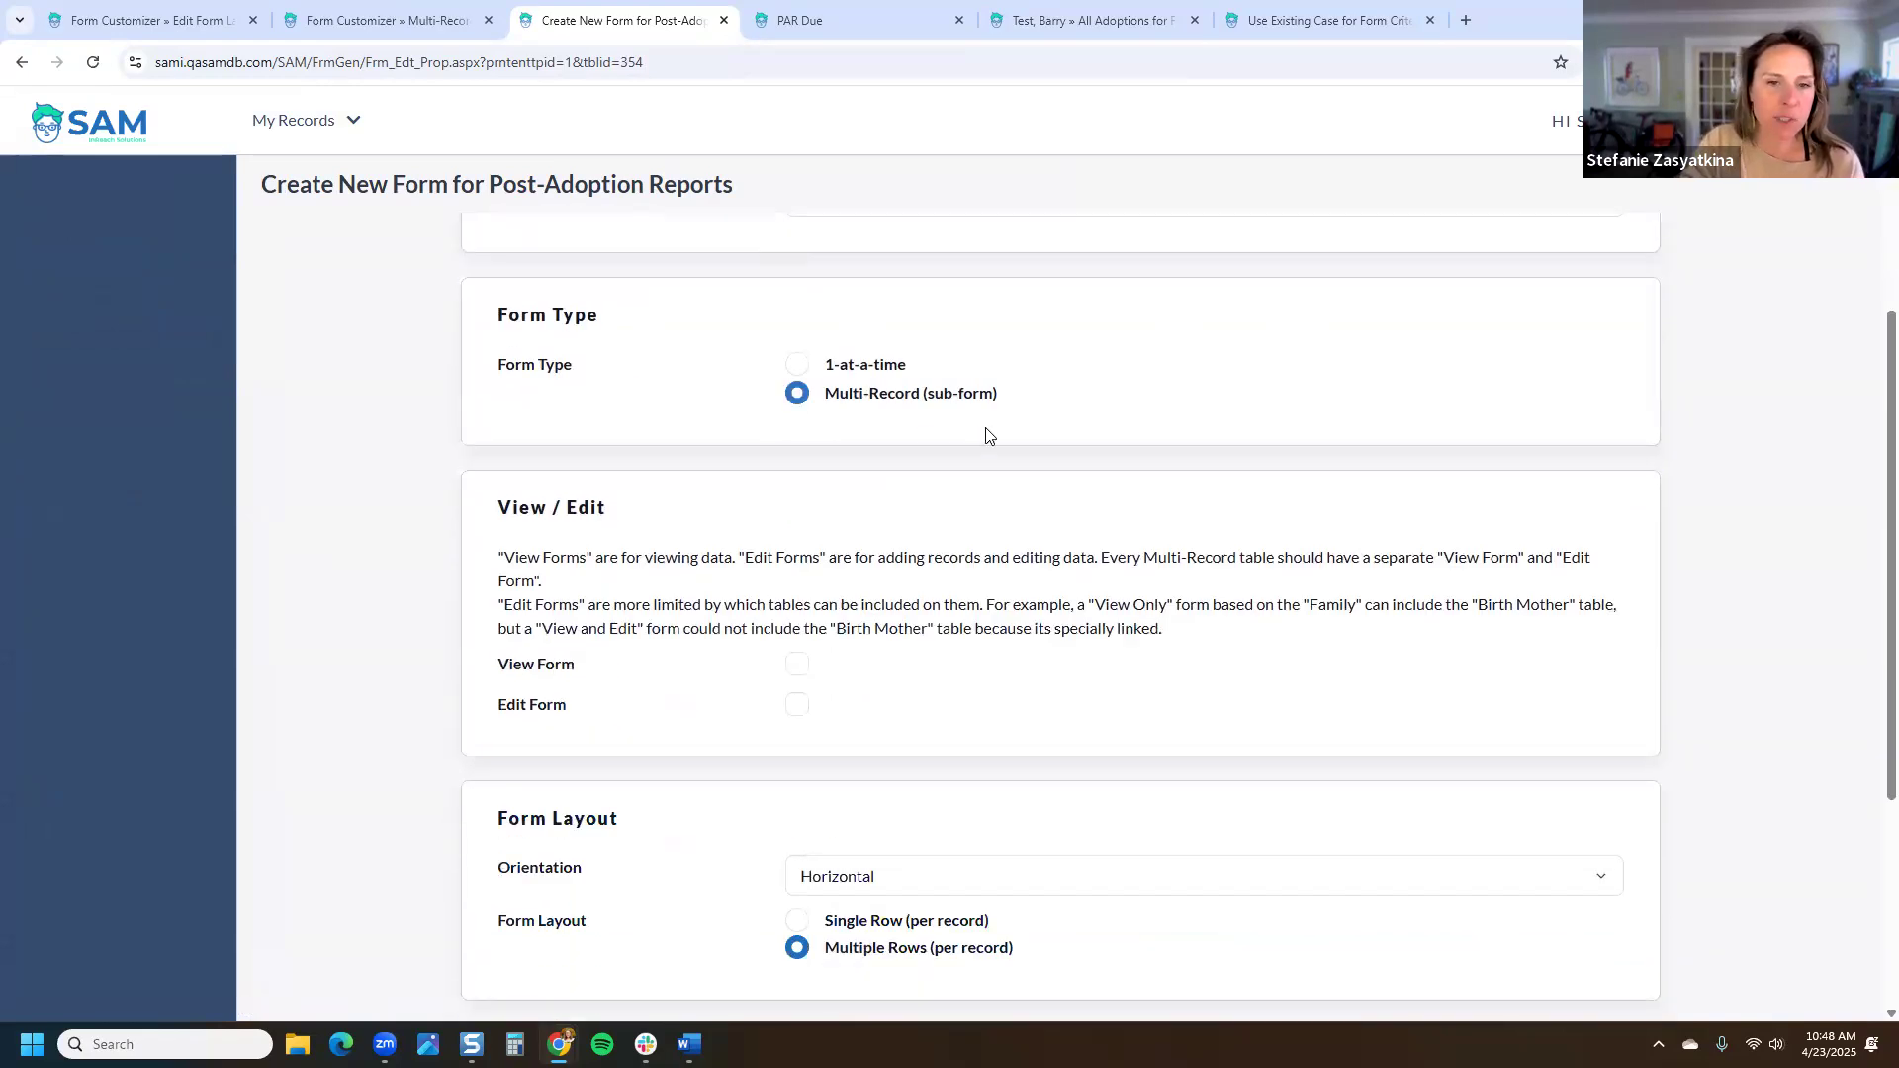
left_click_drag(998, 397, 930, 400)
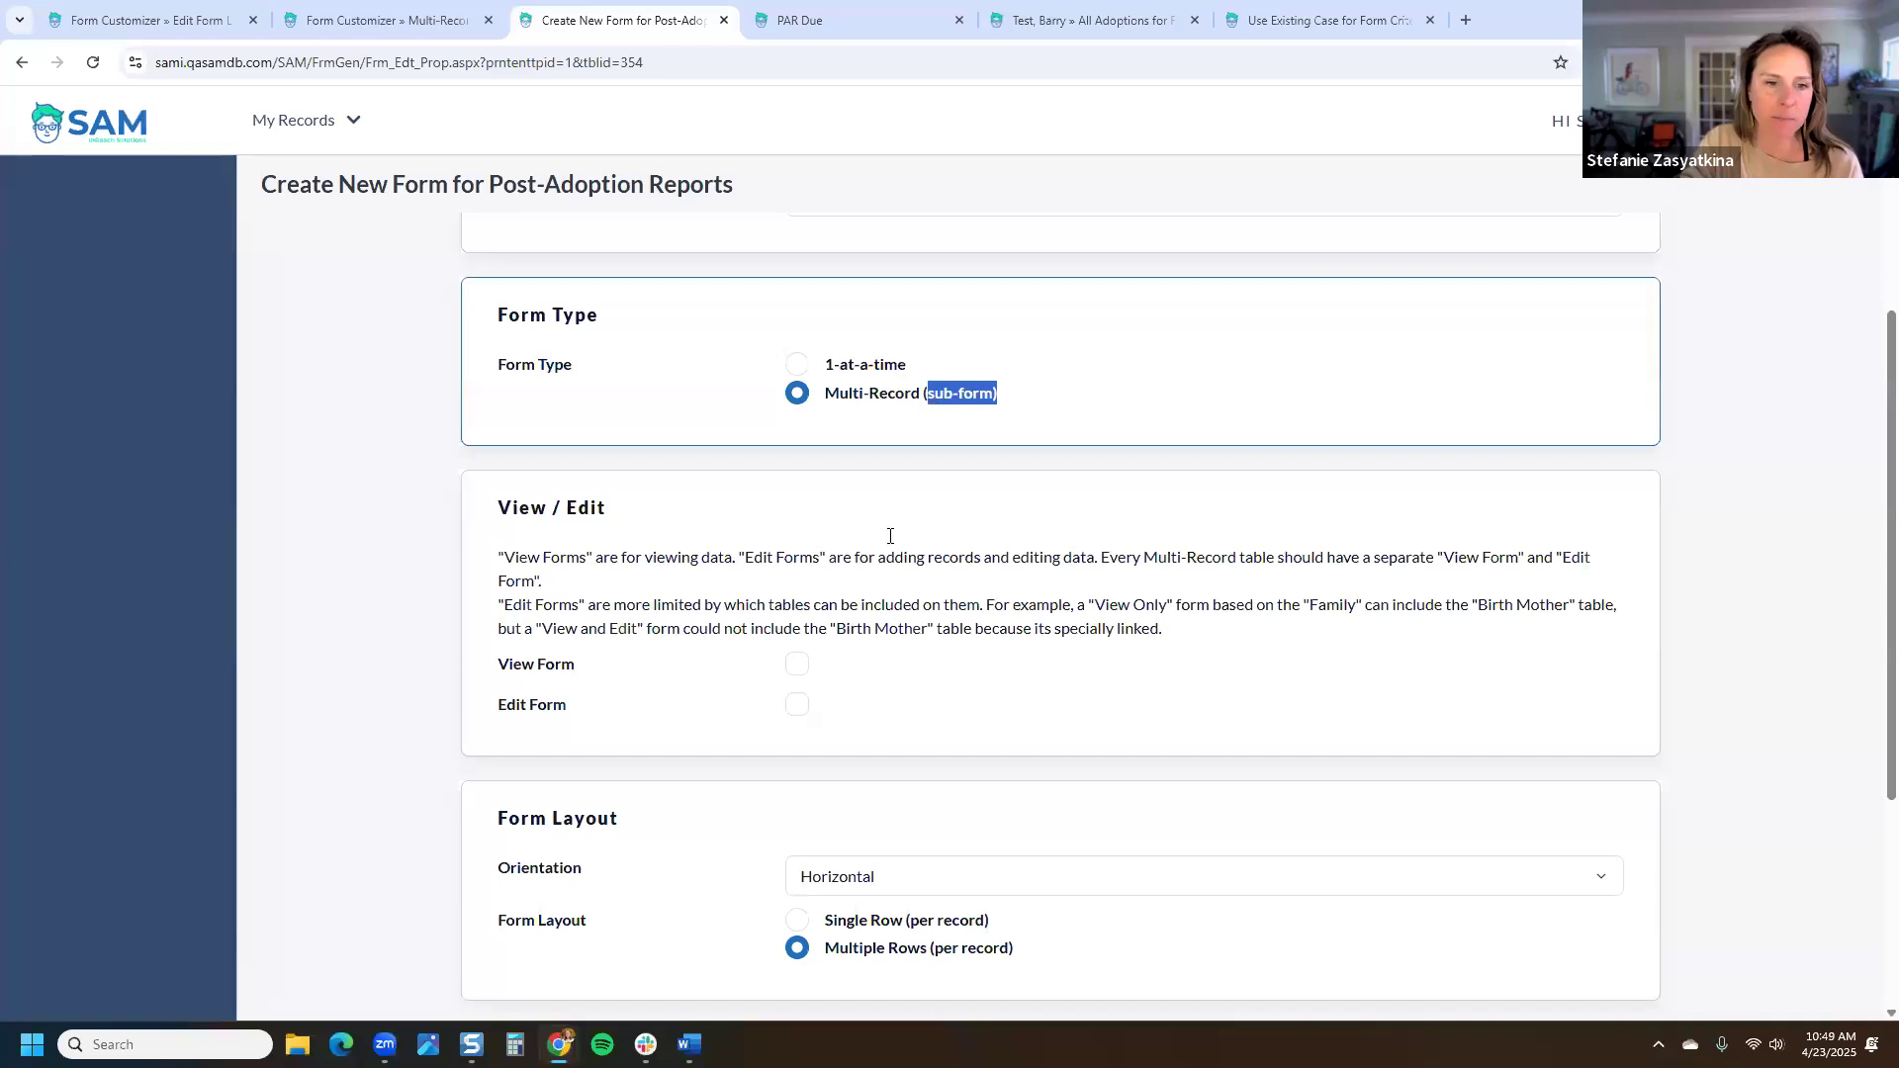
left_click(797, 663)
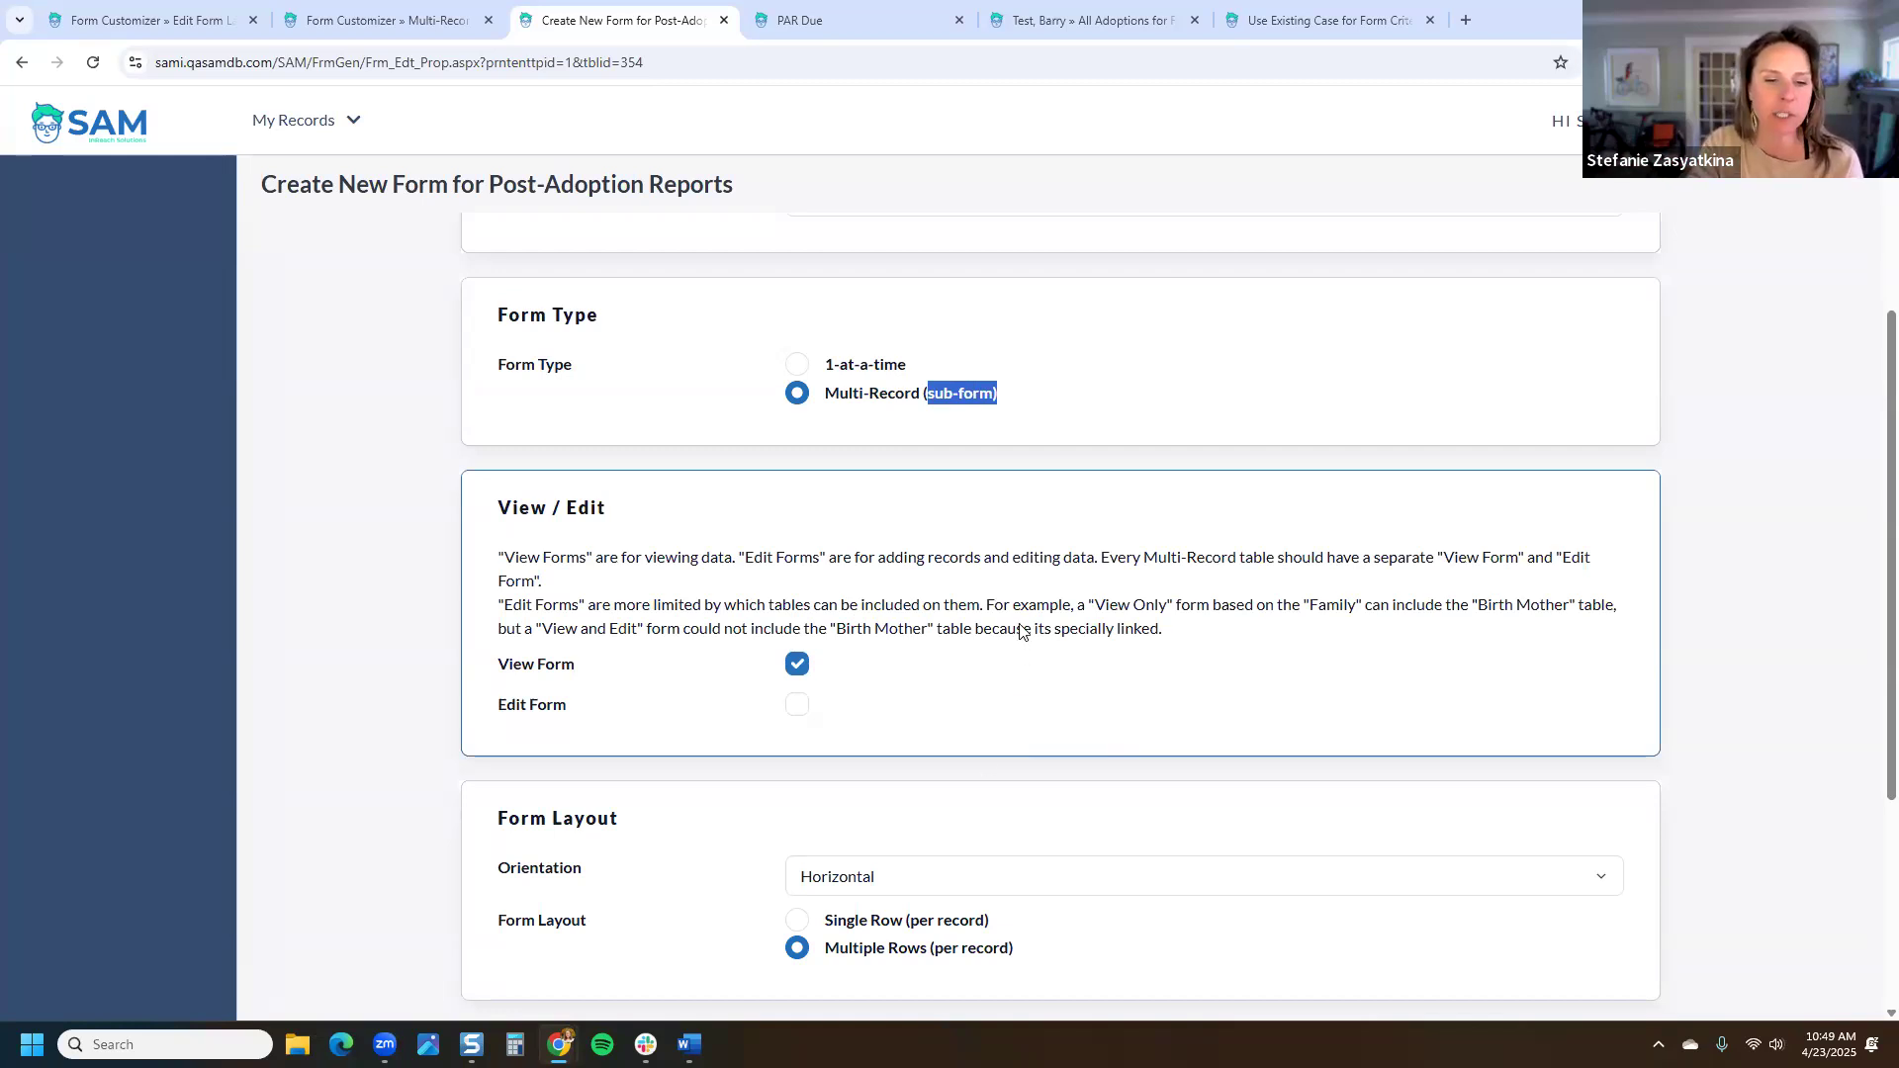
scroll(1018, 628, "down", 4)
left_click(846, 542)
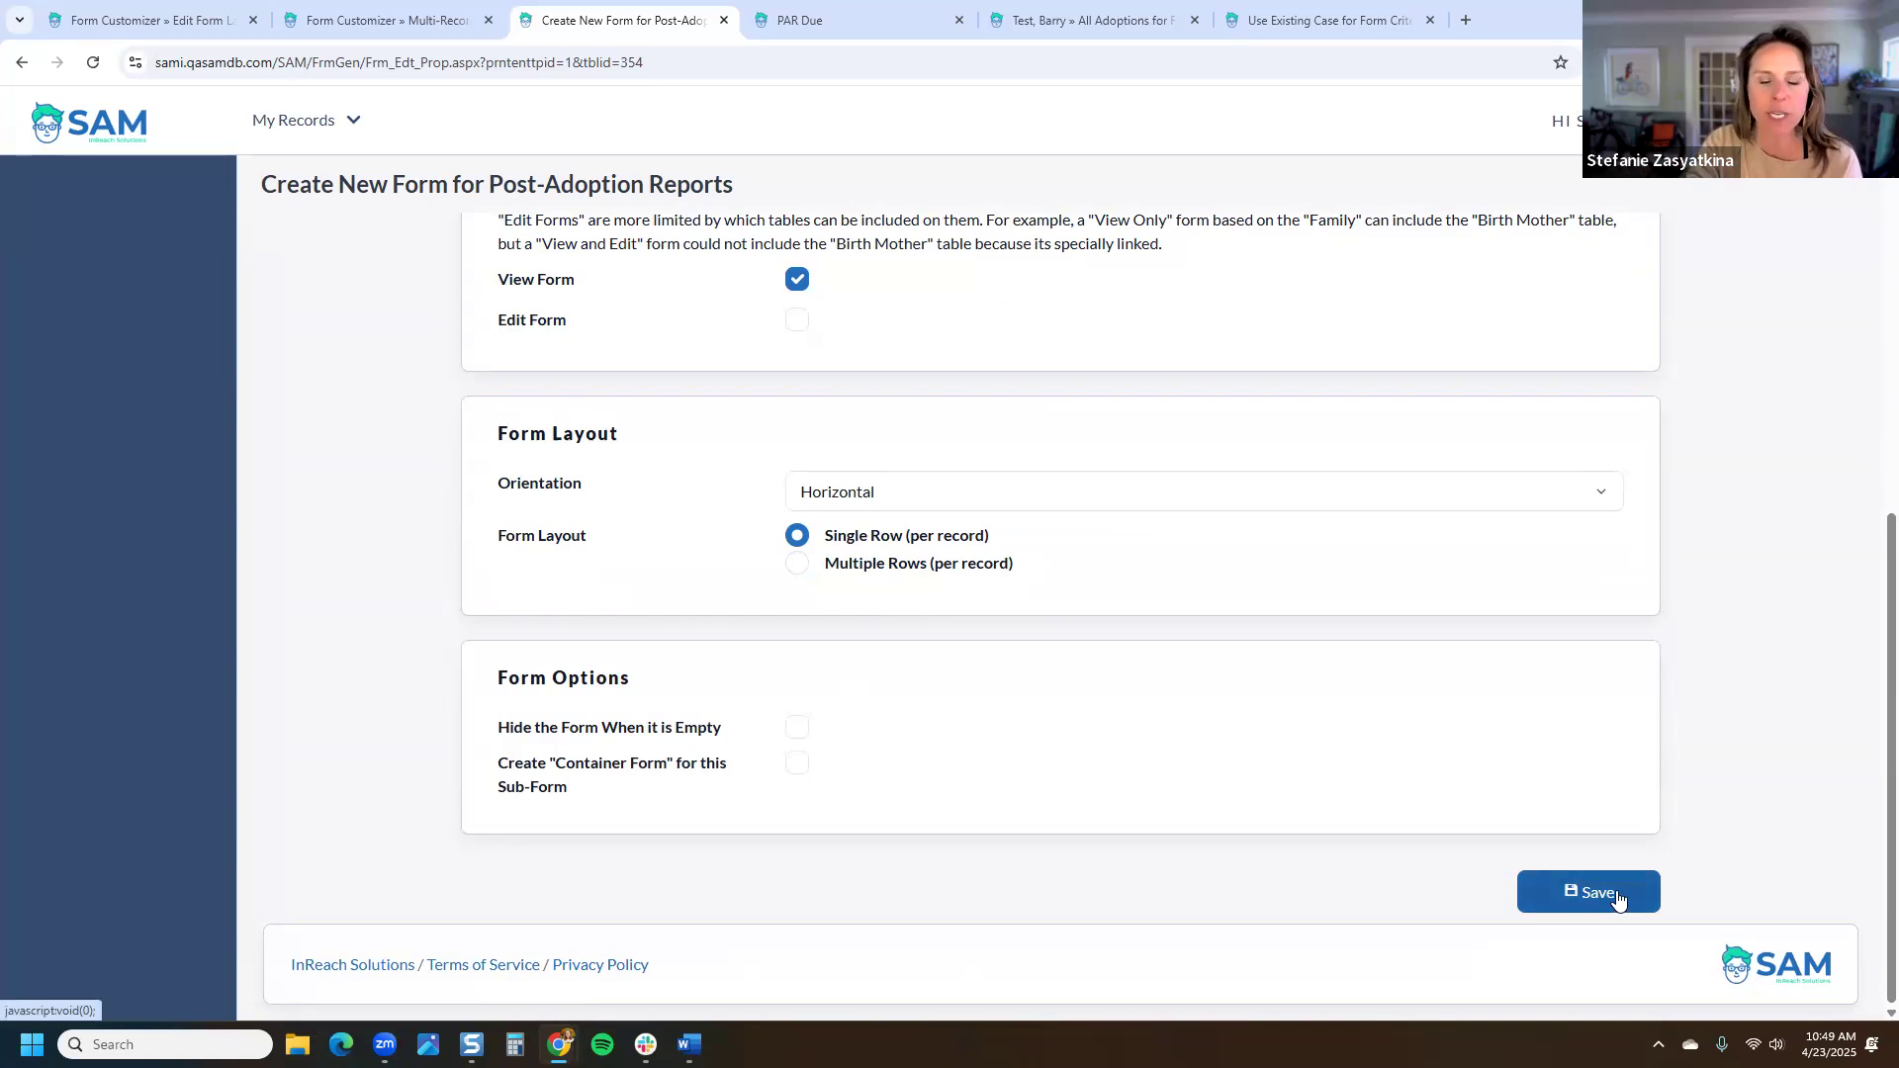
left_click(797, 728)
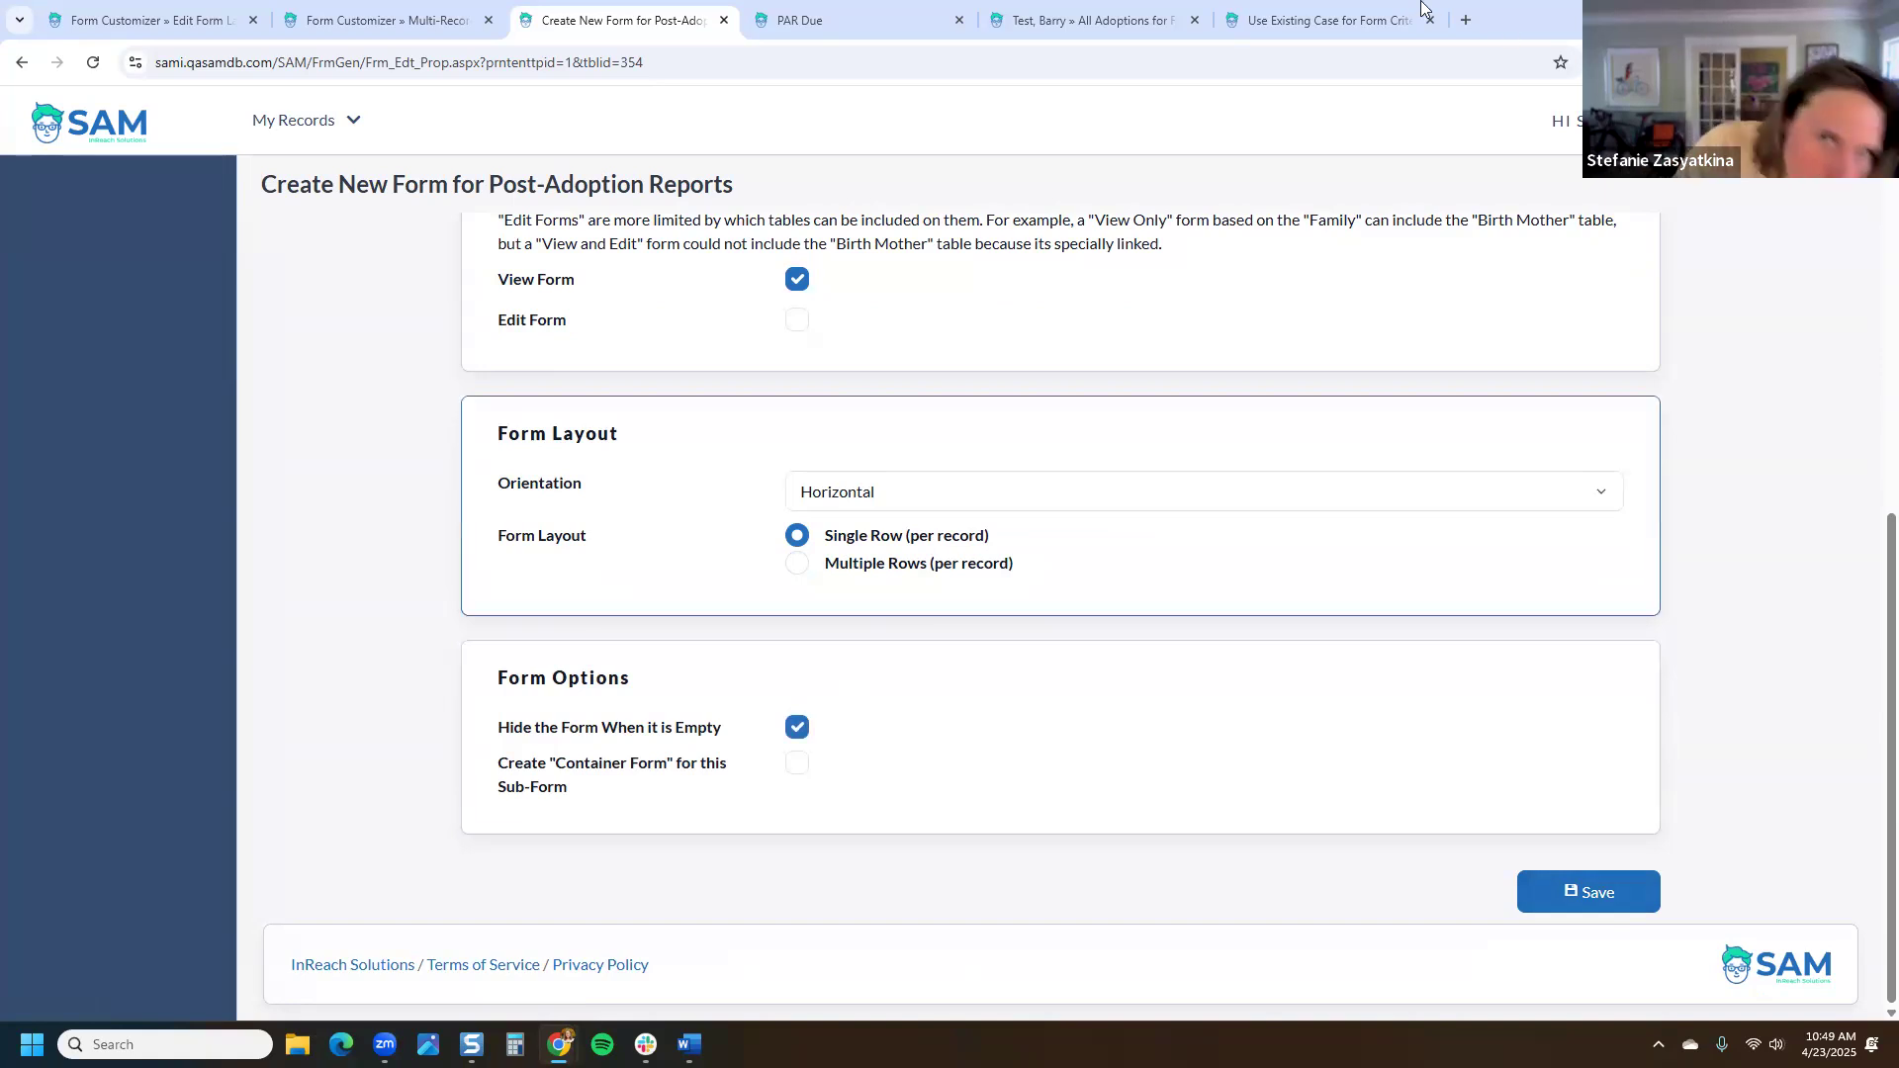
Step: Clear the first report's 4/23/2025 completed date, then save the new form
left_click(1088, 20)
left_click(1429, 638)
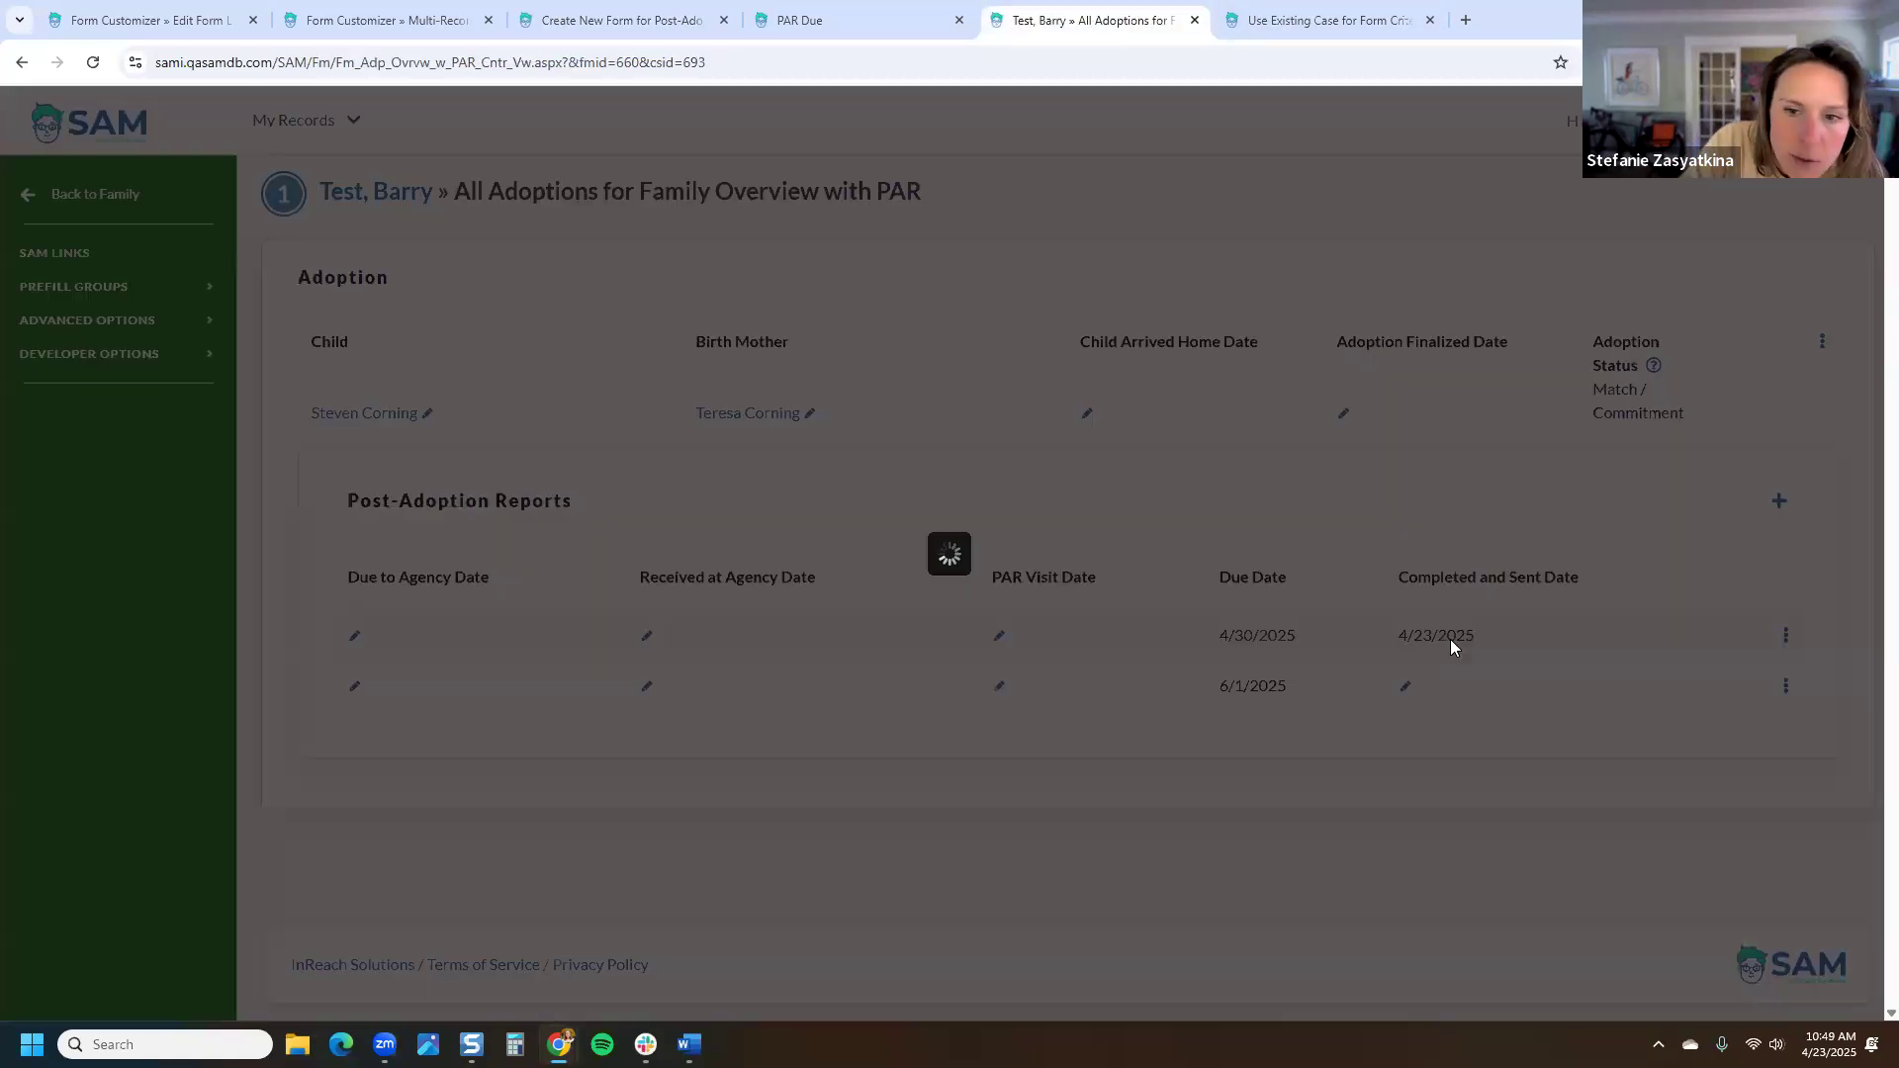
triple_click(637, 333)
key("BackSpace")
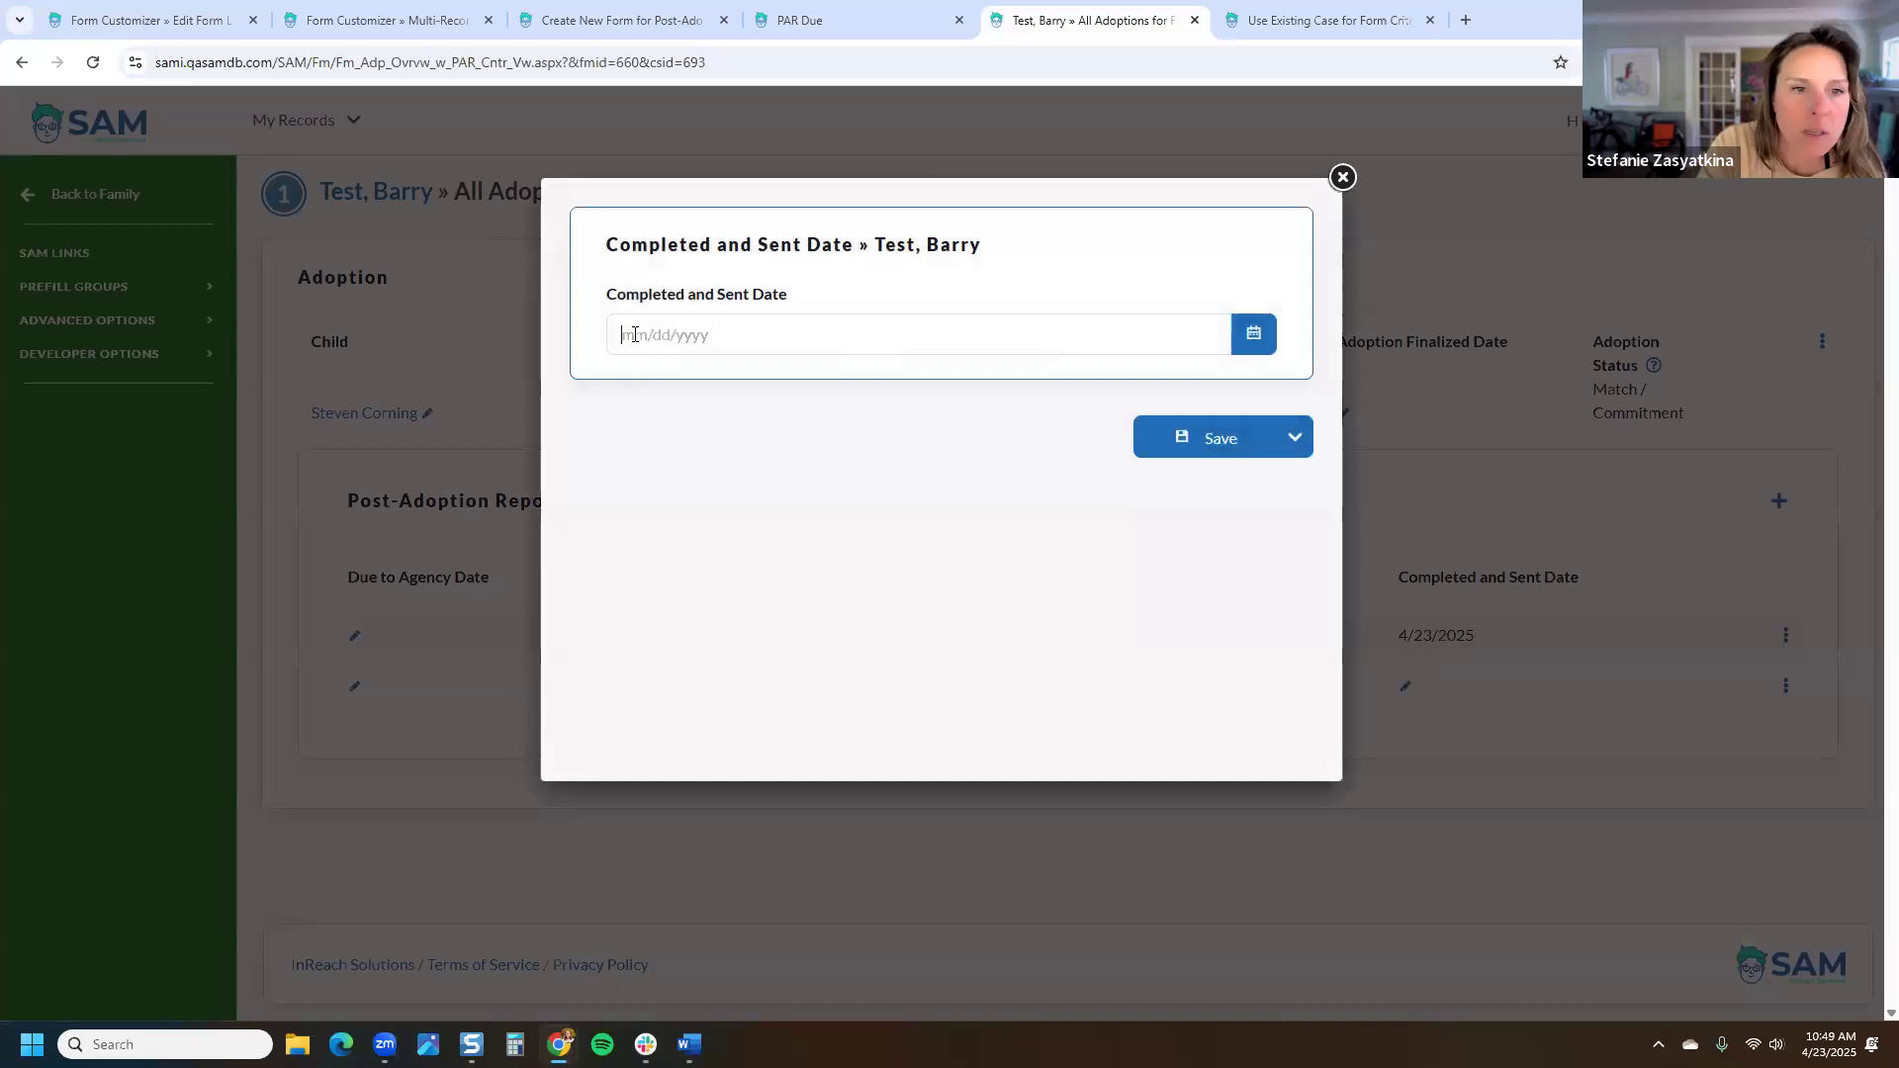
left_click(1217, 437)
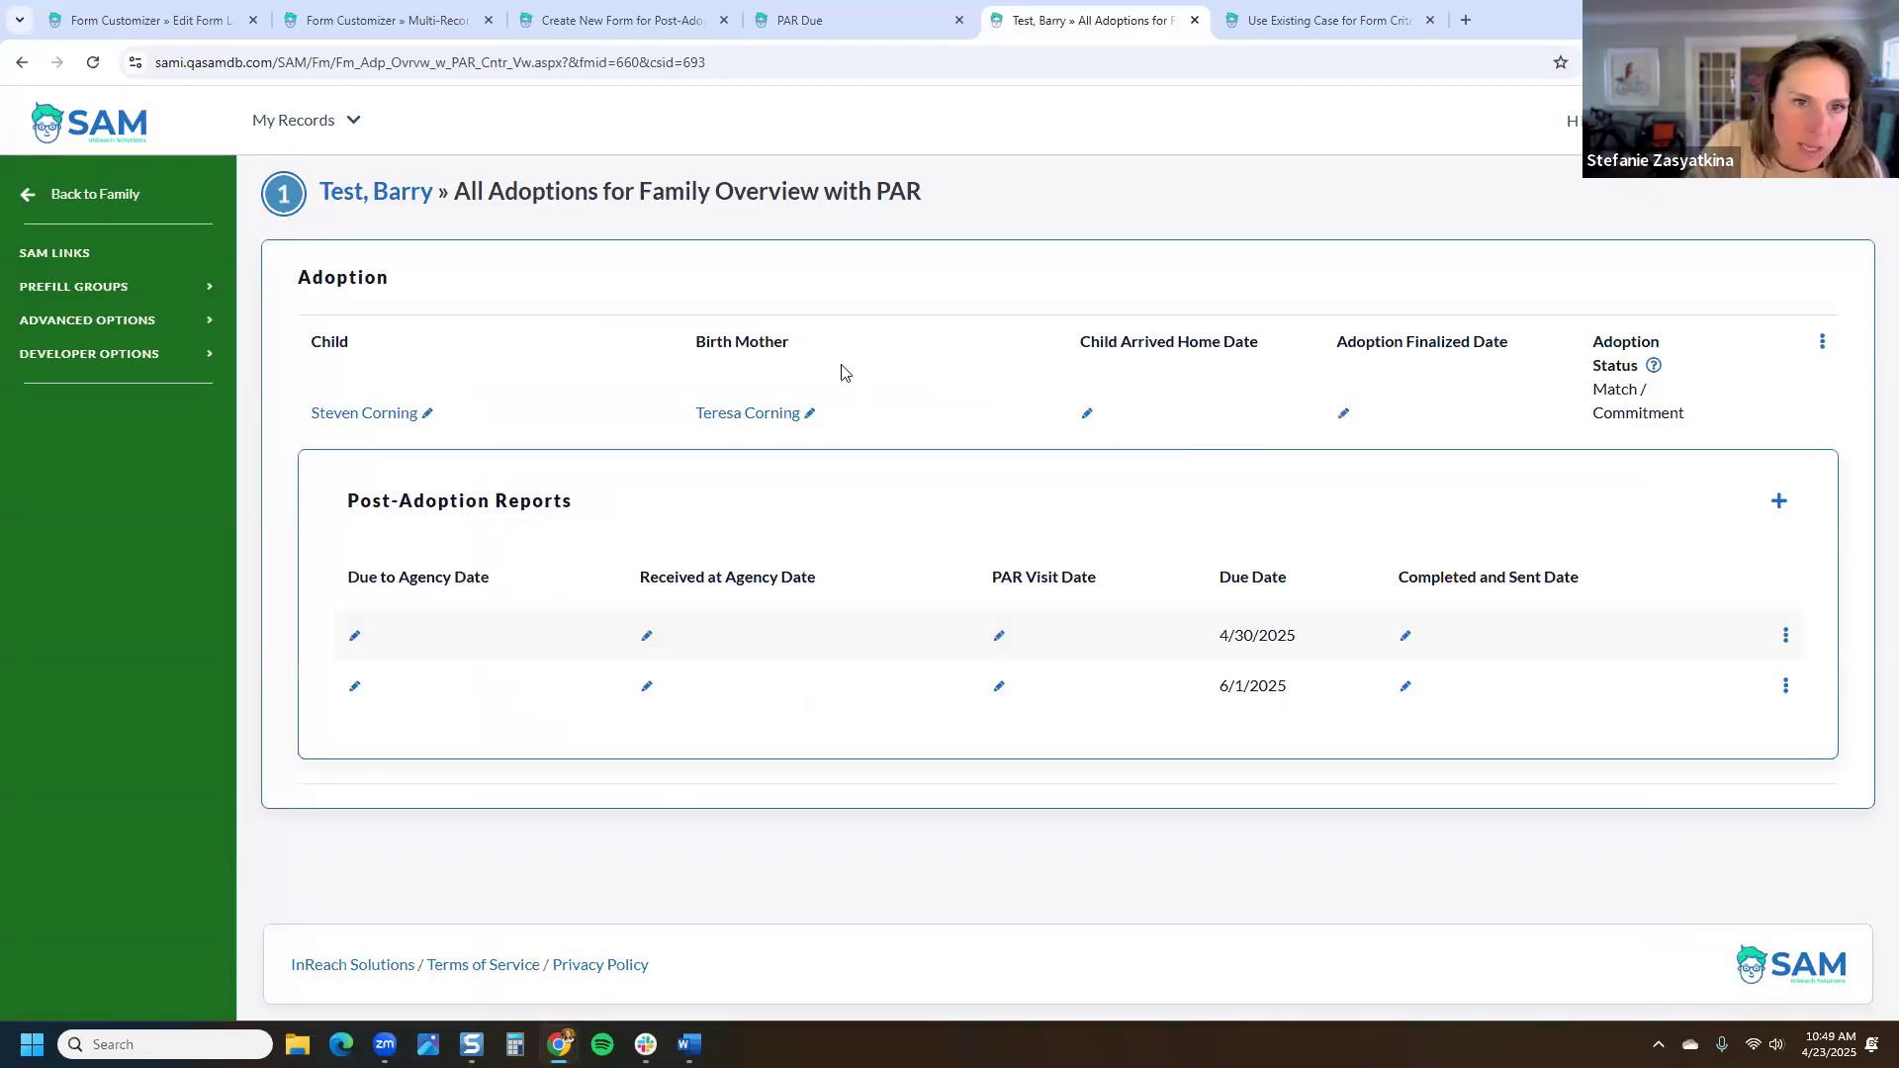
left_click(633, 20)
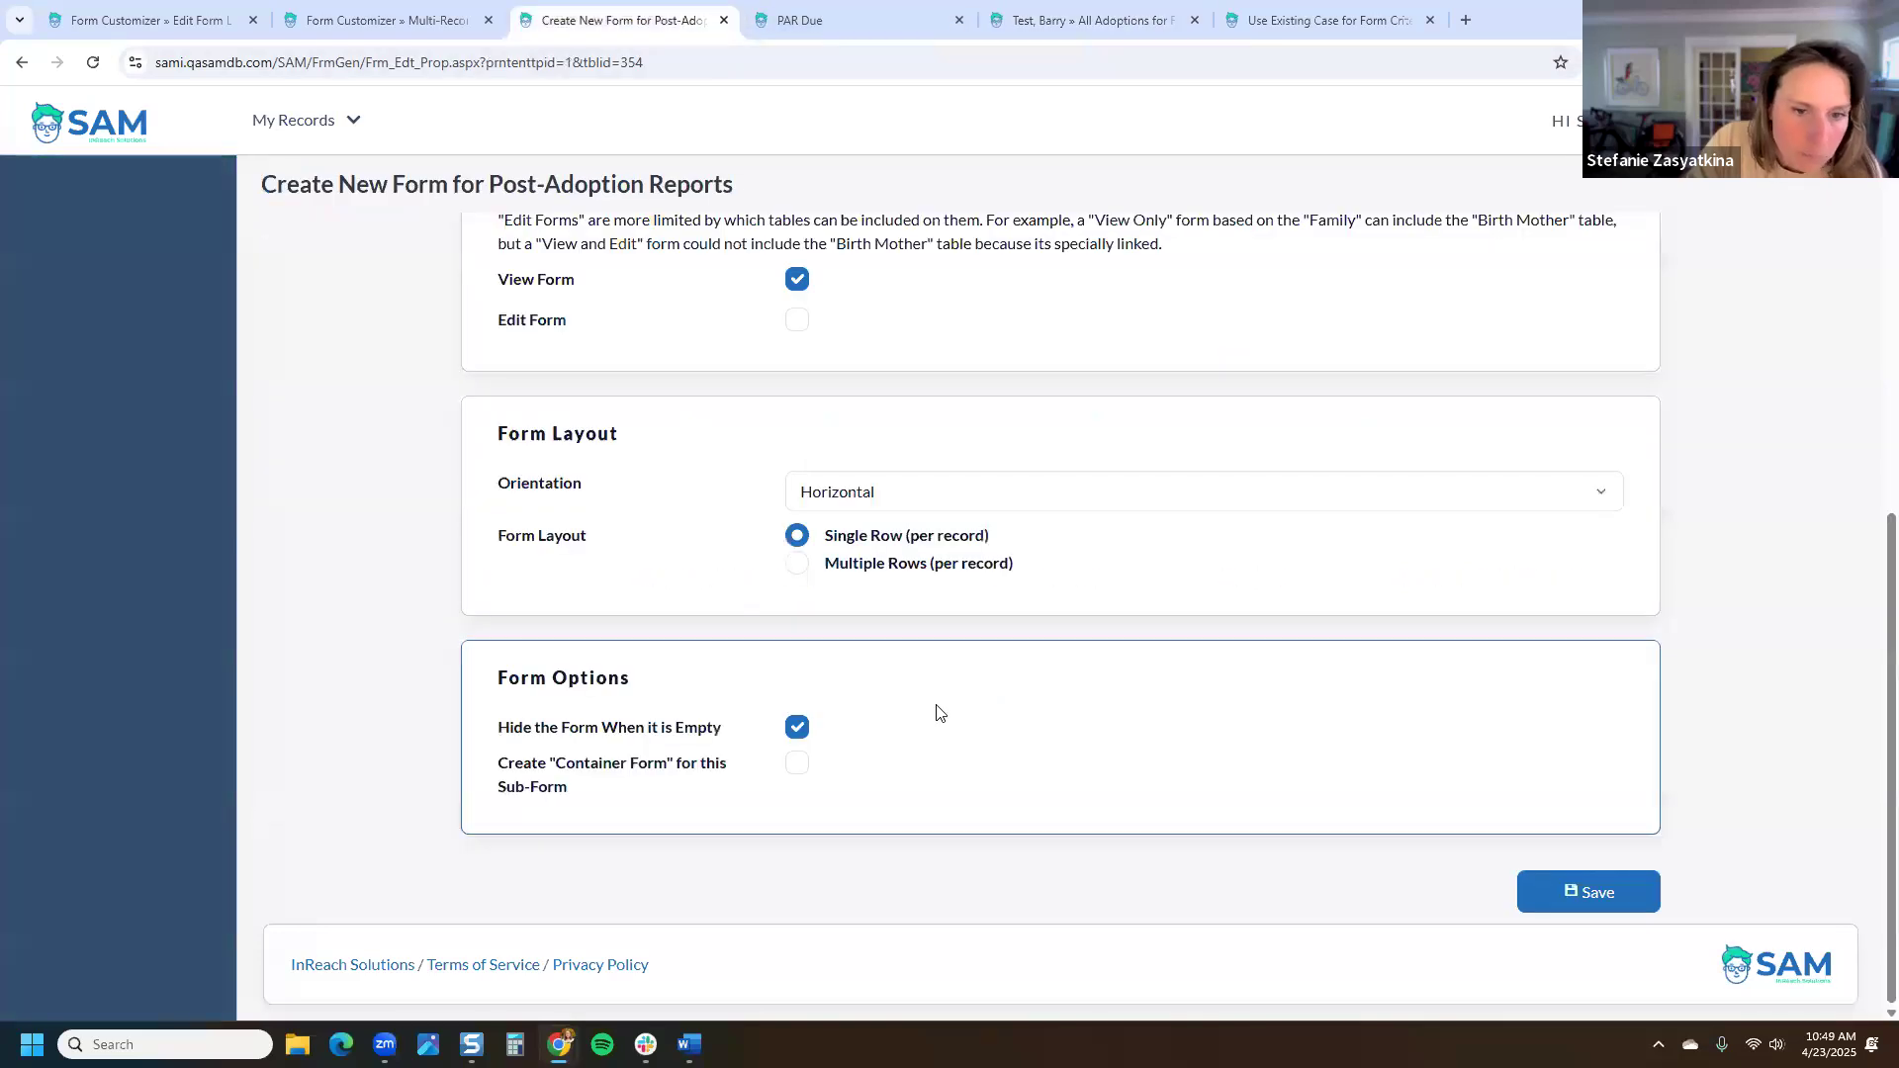
left_click(1607, 892)
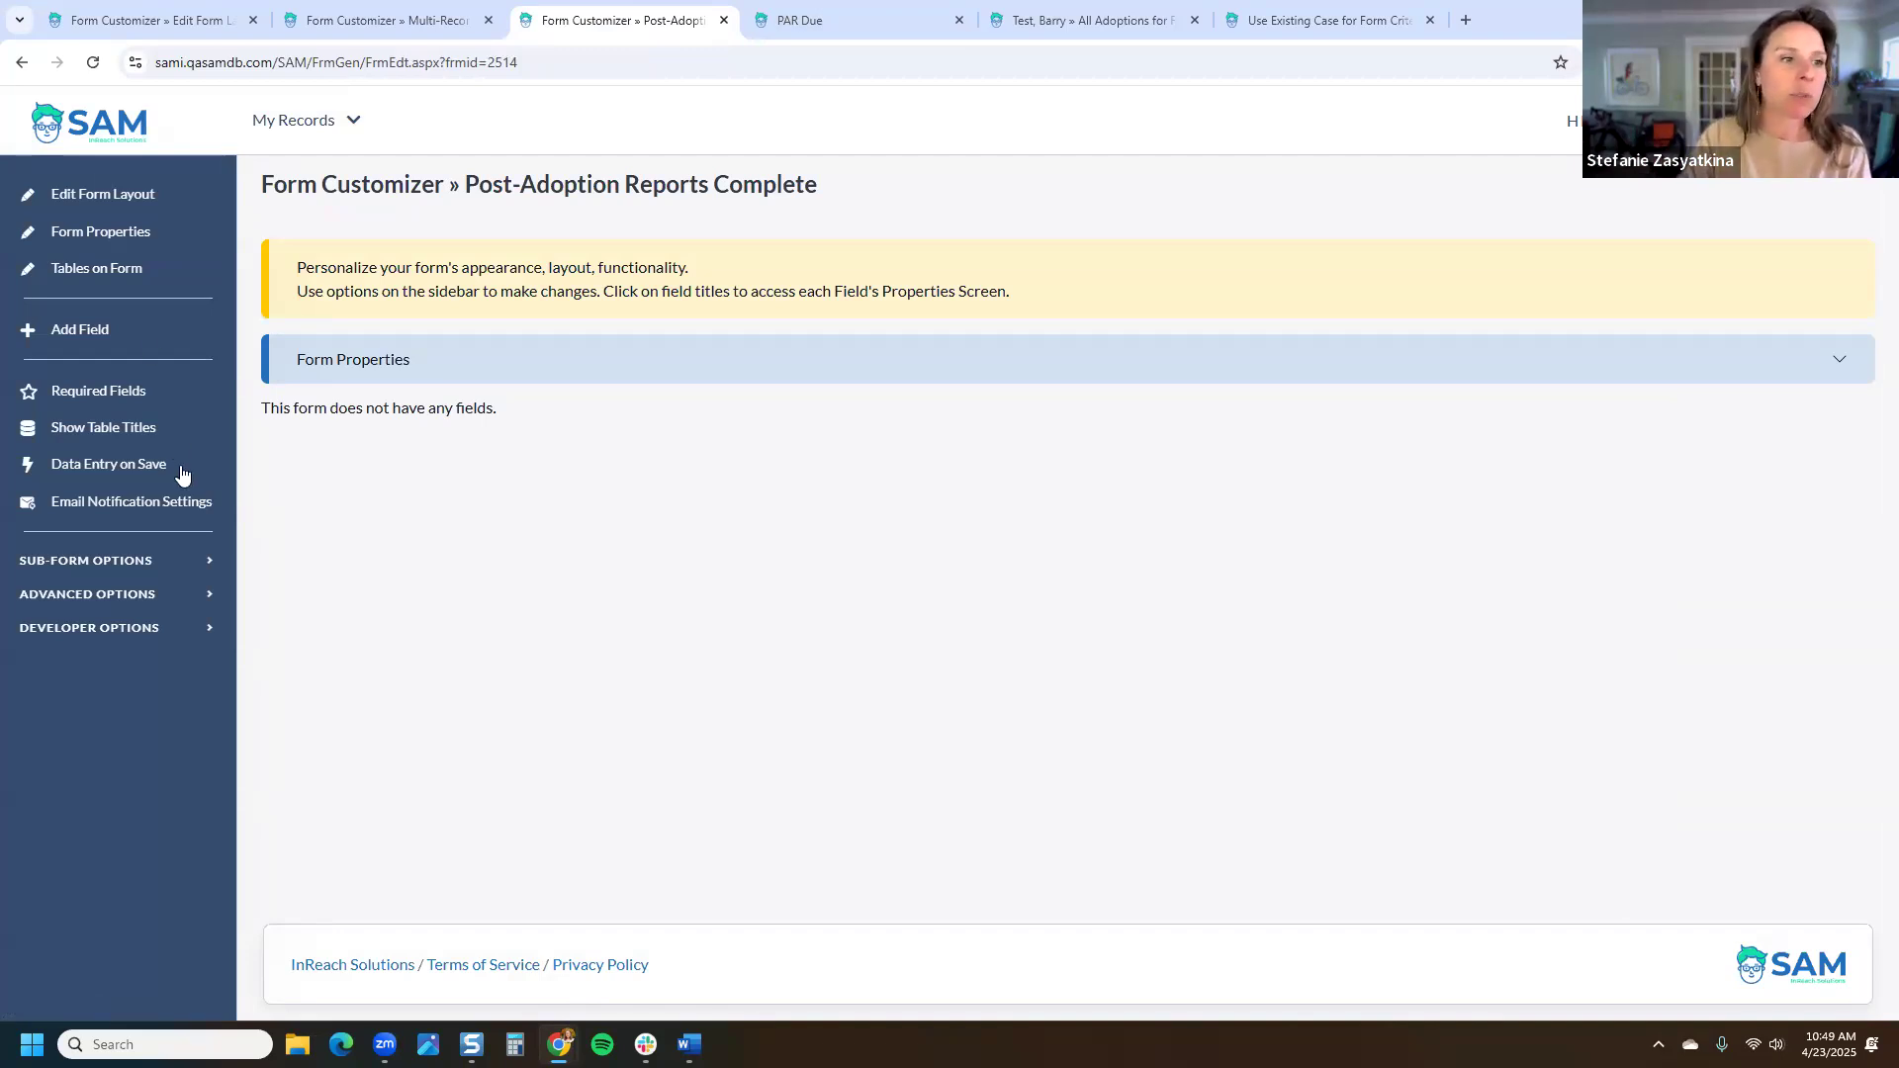
Step: Add Due Date, Completed and Sent Date, PAR Document and PAR Investigator fields to the form
left_click(115, 327)
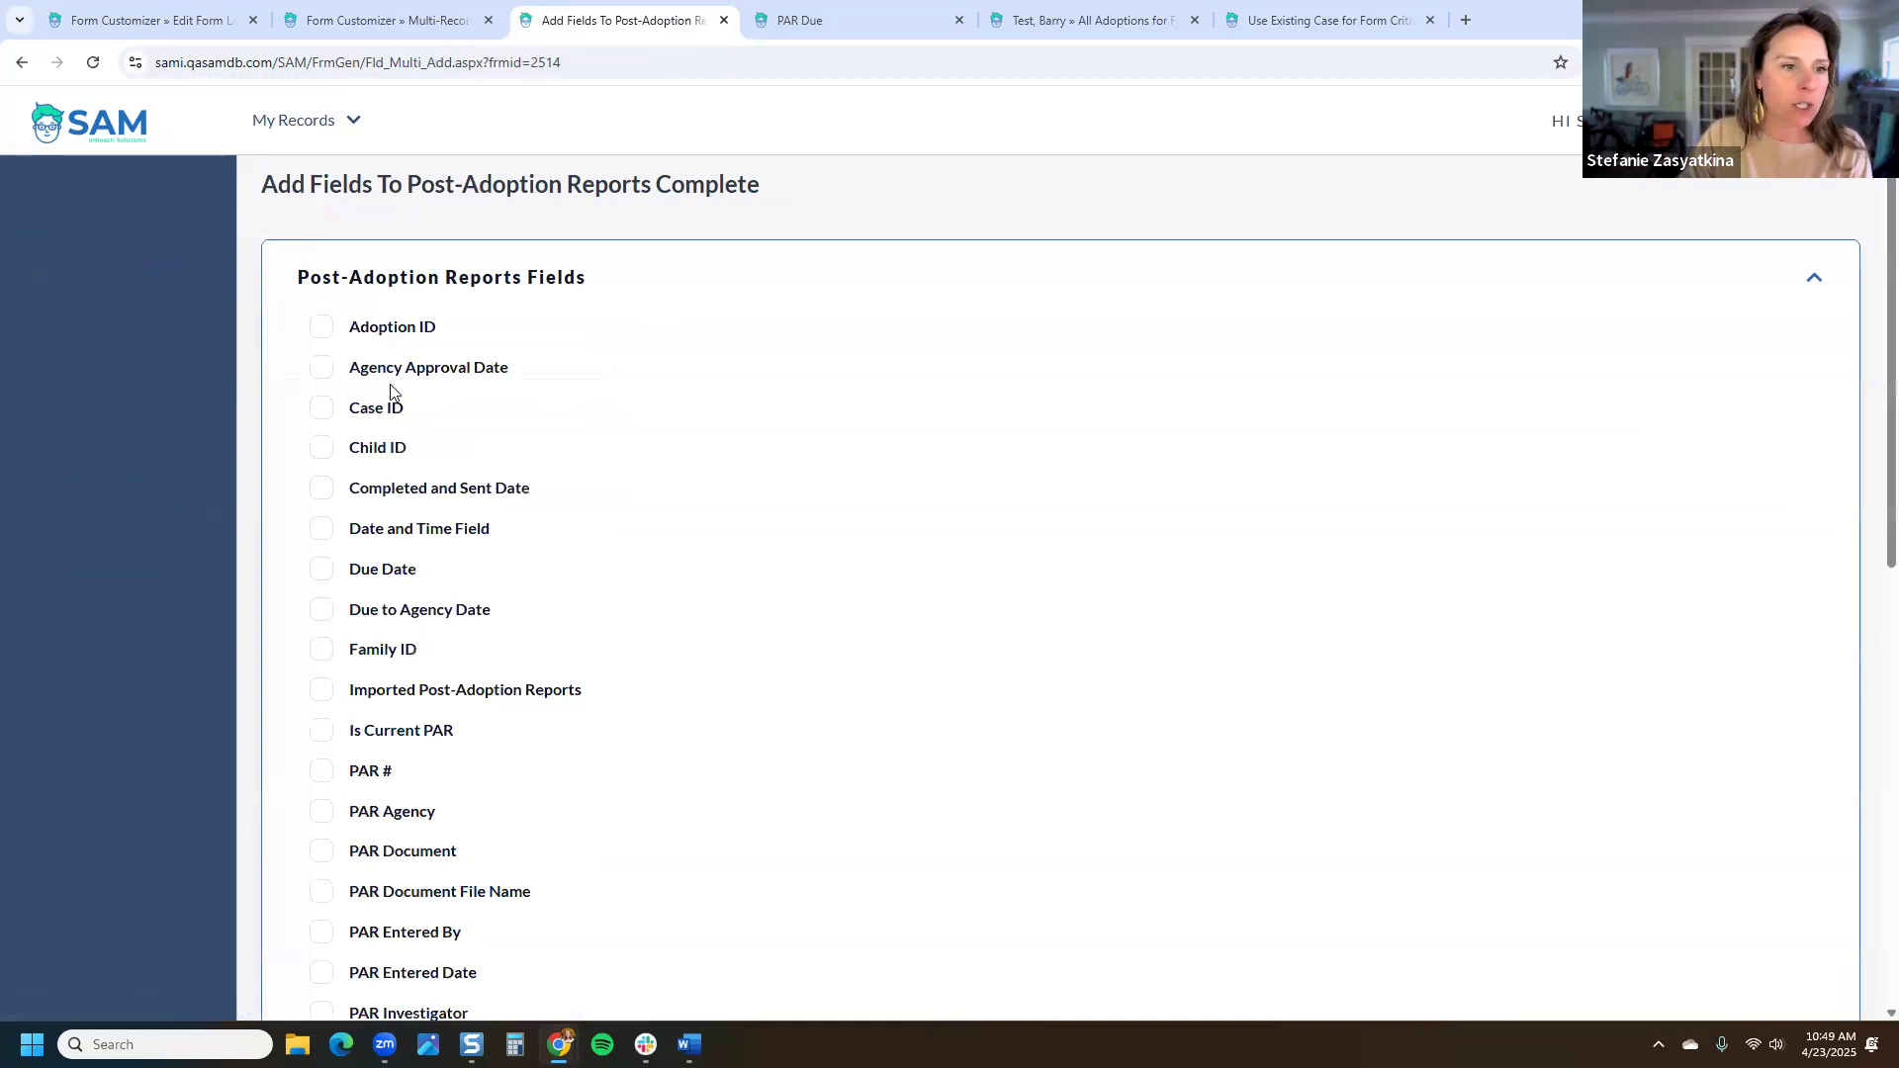
left_click(393, 571)
left_click(415, 490)
scroll(546, 590, "down", 2)
left_click(319, 653)
scroll(1400, 687, "down", 5)
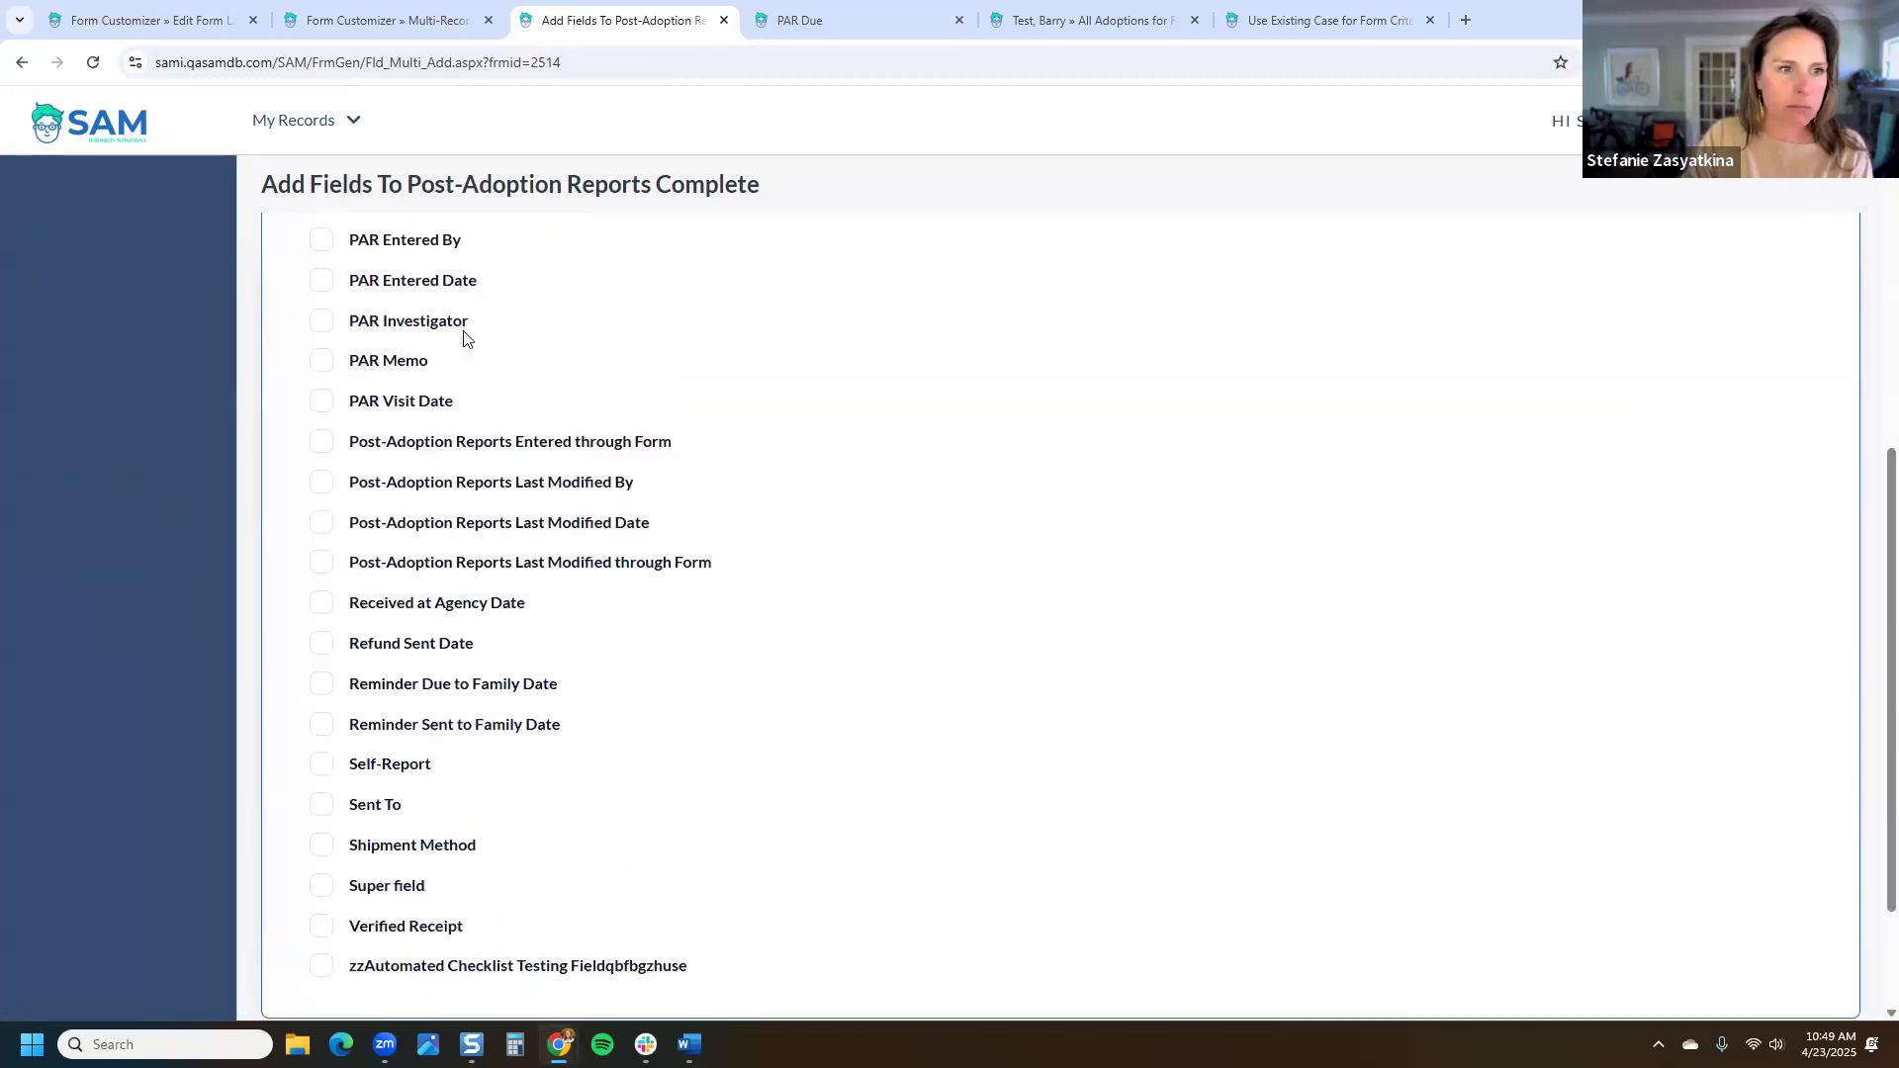
left_click(403, 323)
scroll(1859, 791, "down", 2)
left_click(1831, 885)
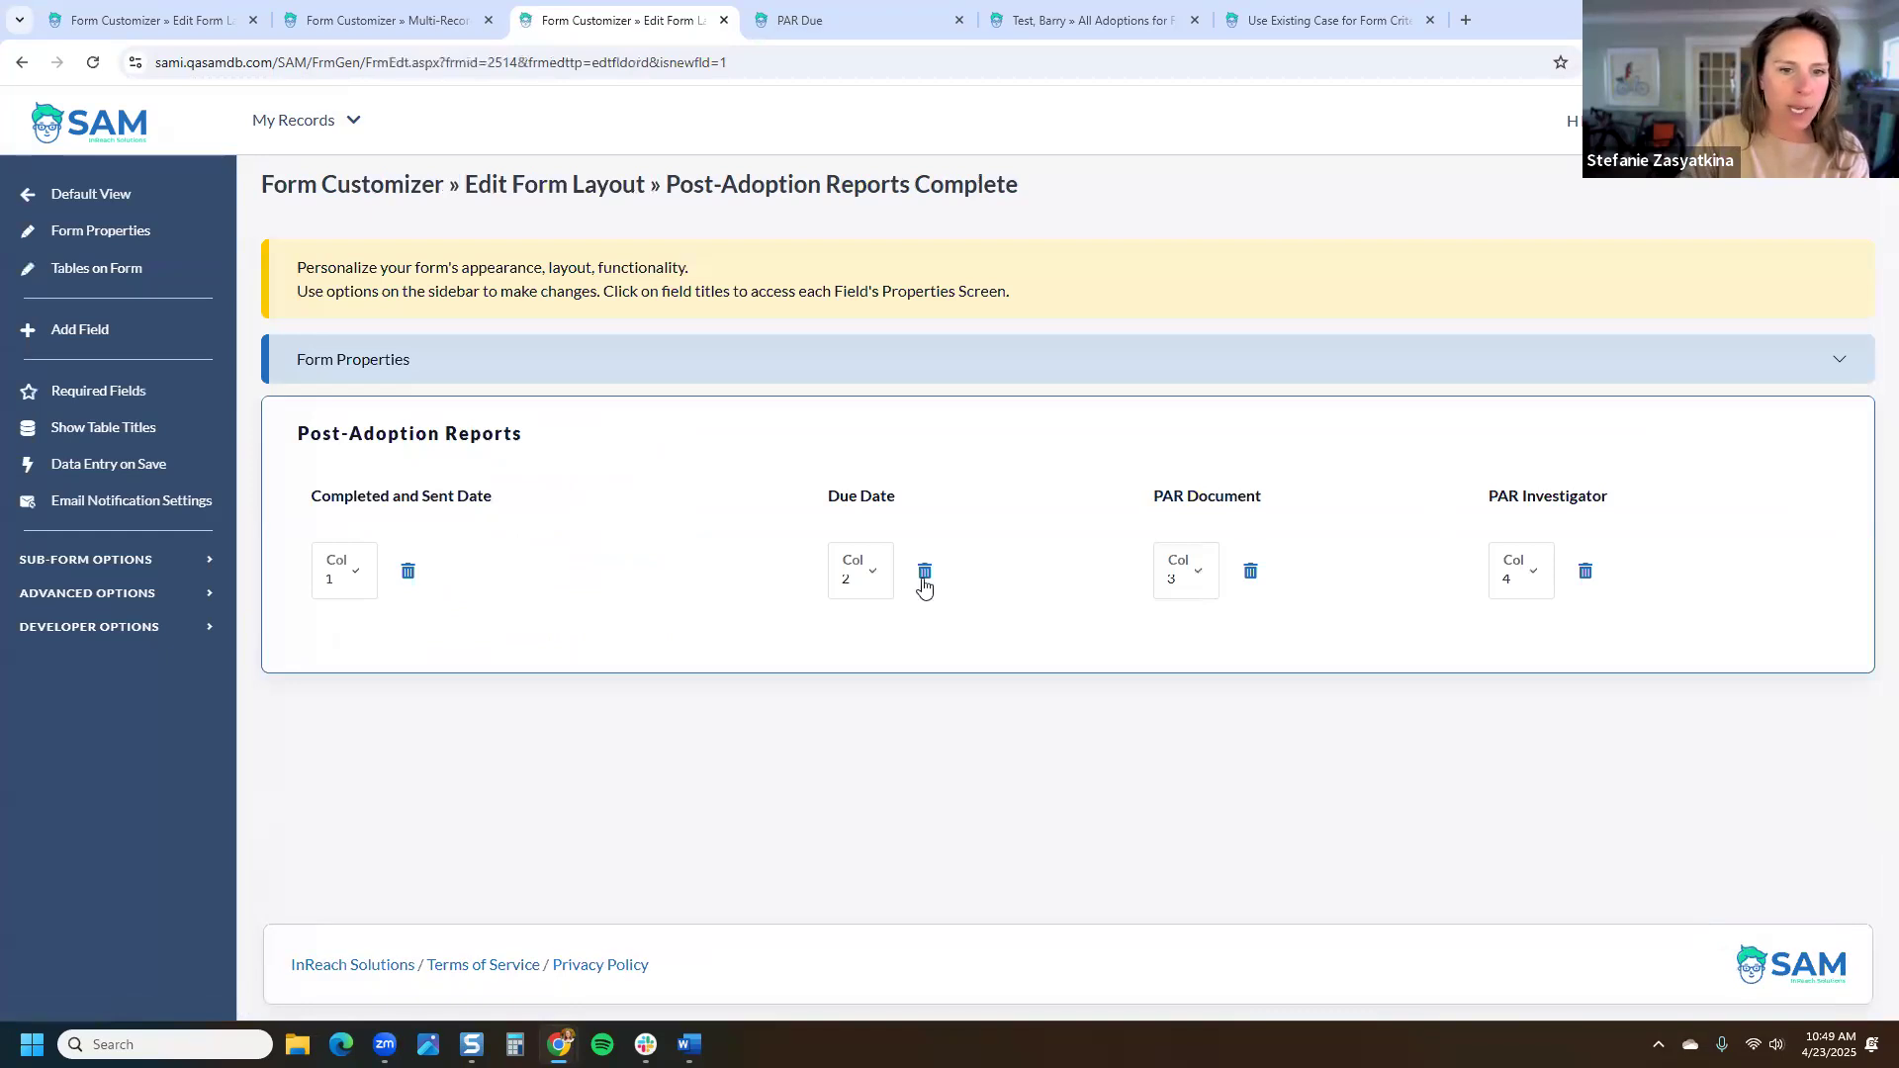
Step: Move Due Date into column 1
left_click(871, 591)
left_click(863, 623)
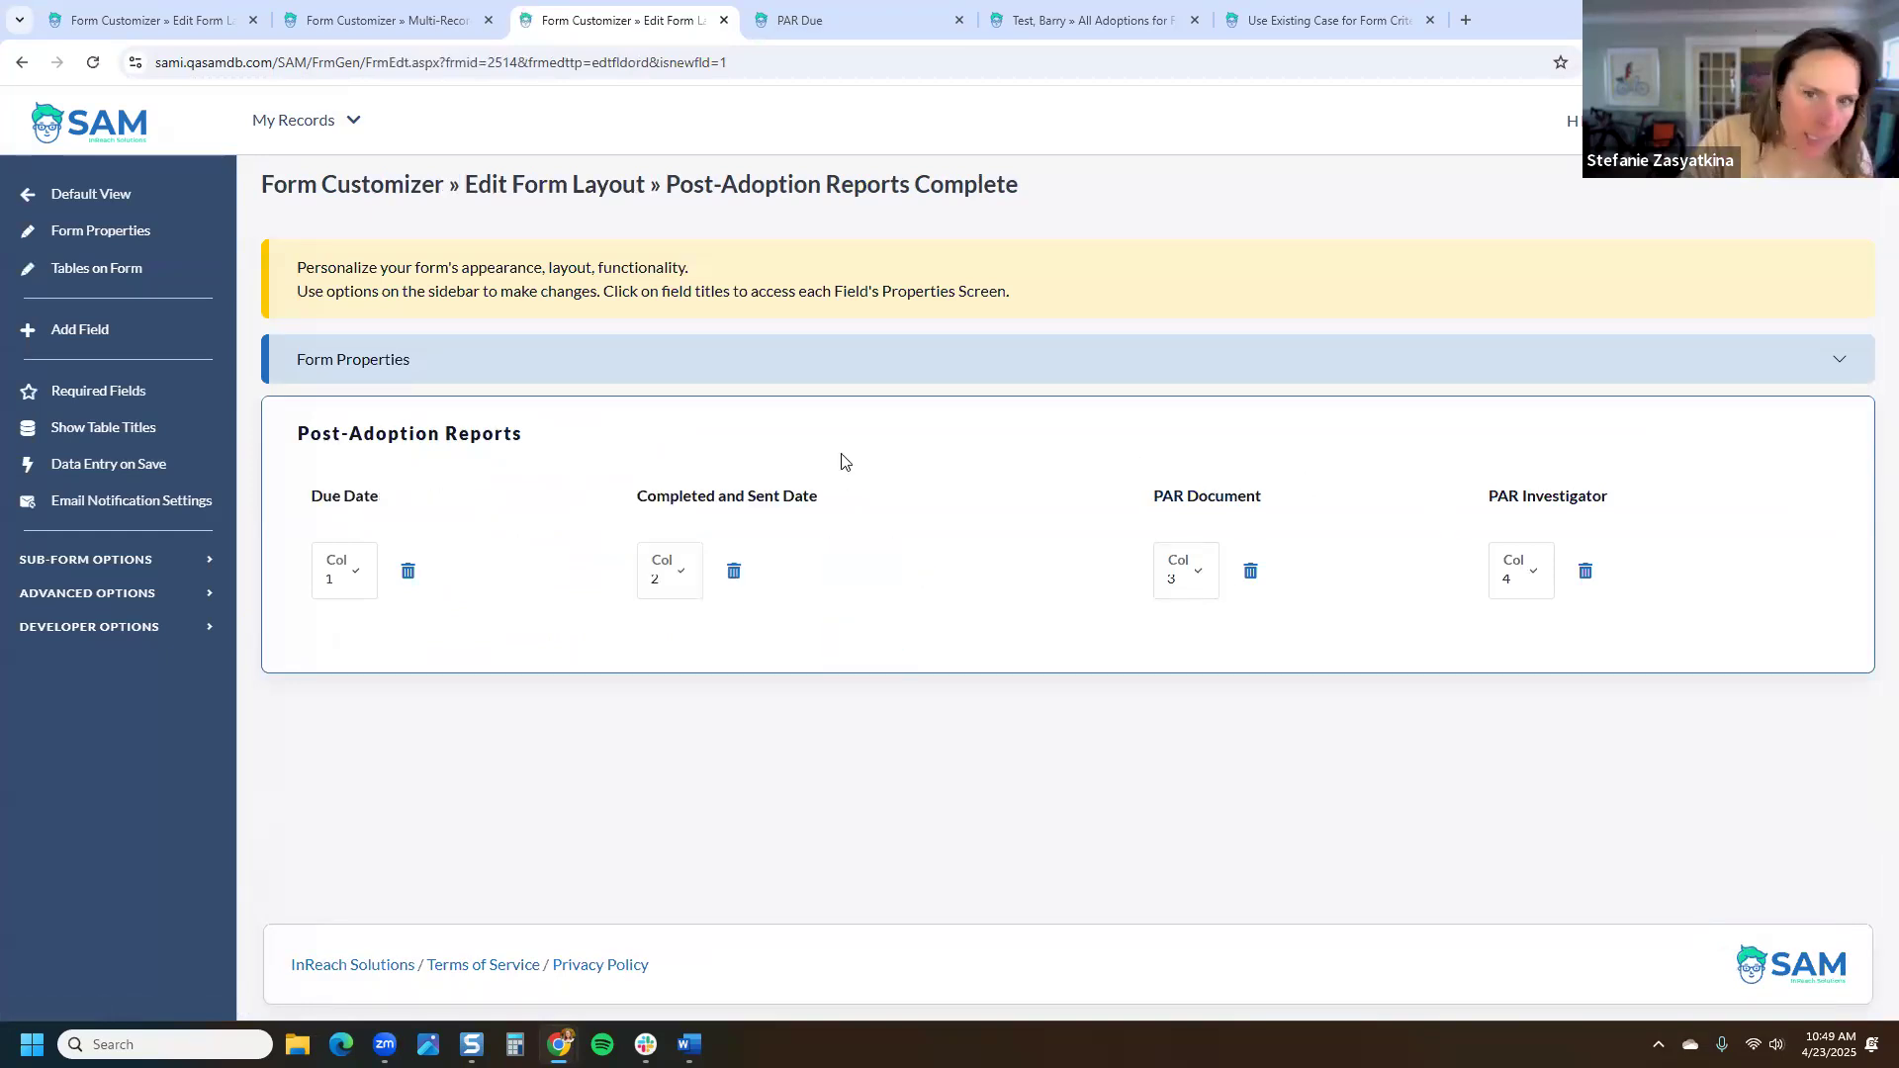
left_click(107, 561)
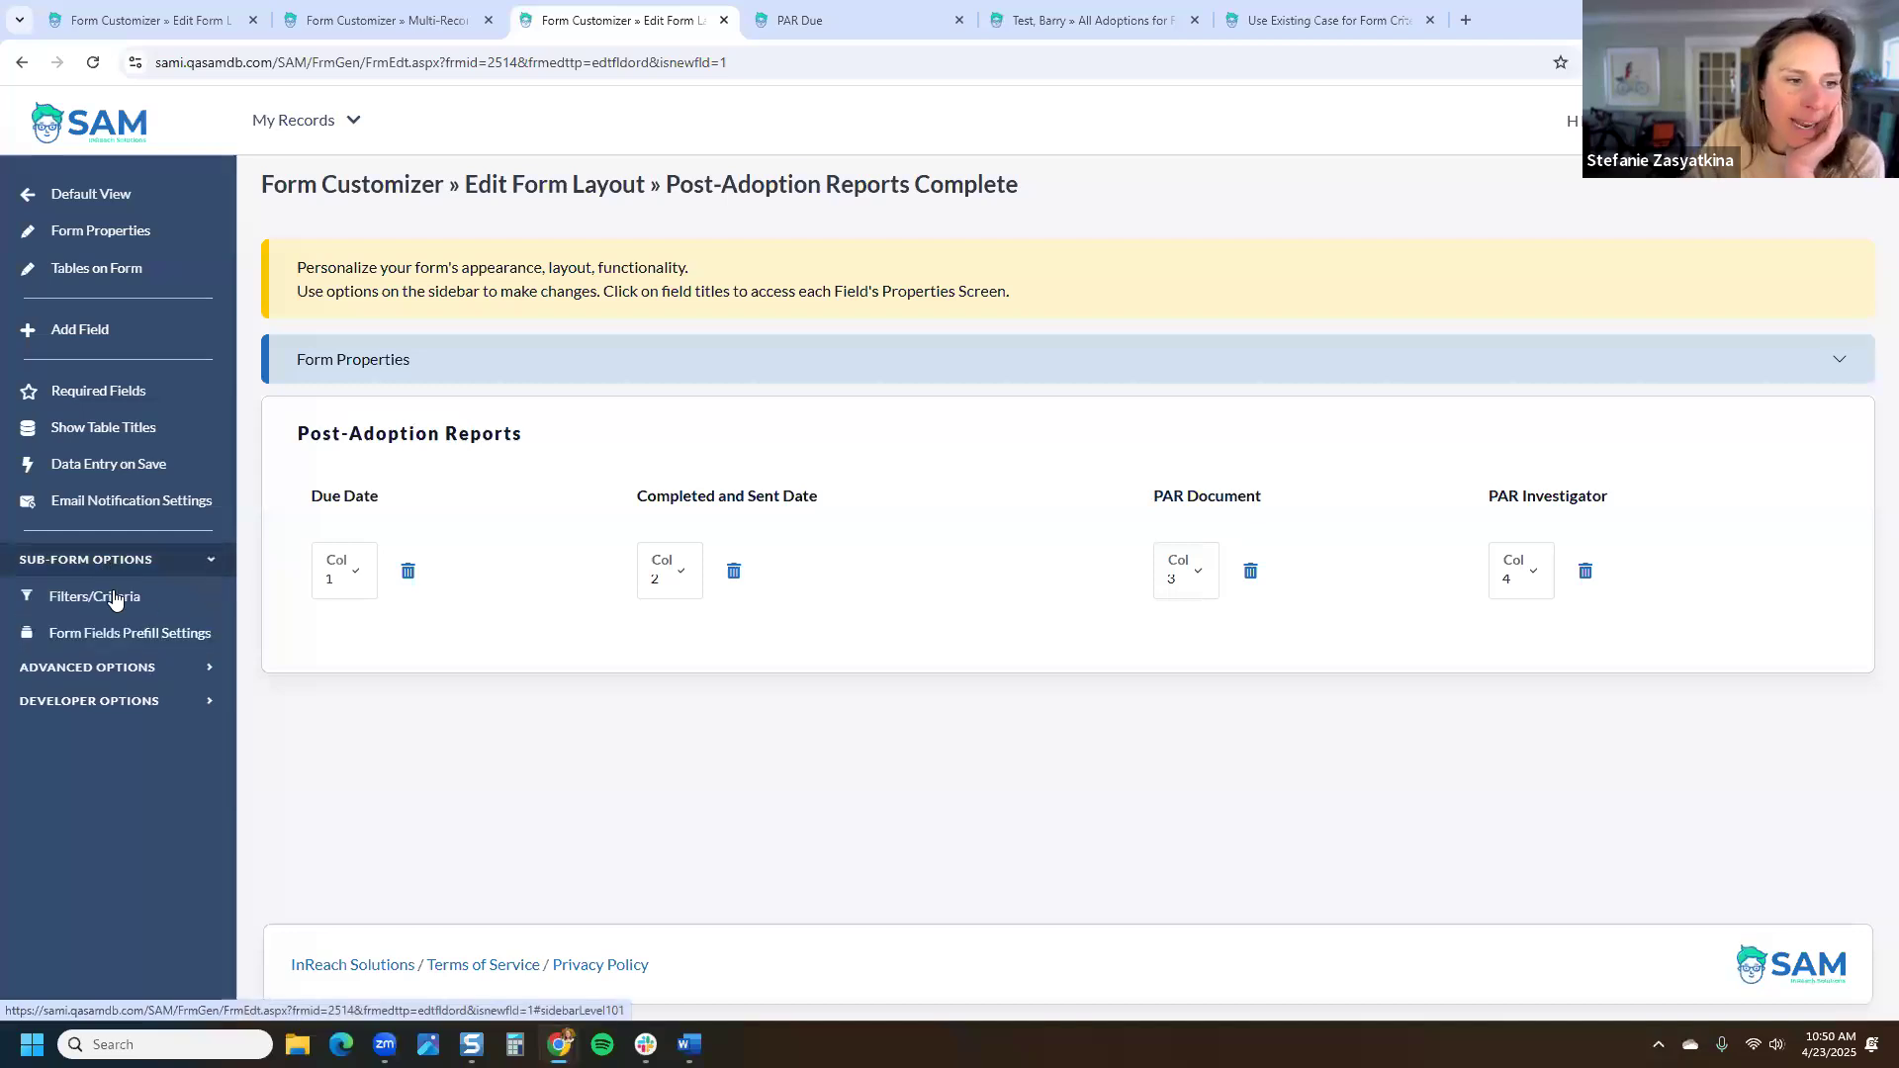
Step: Add and save a filter: Completed and Sent Date Is Not Empty
left_click(115, 599)
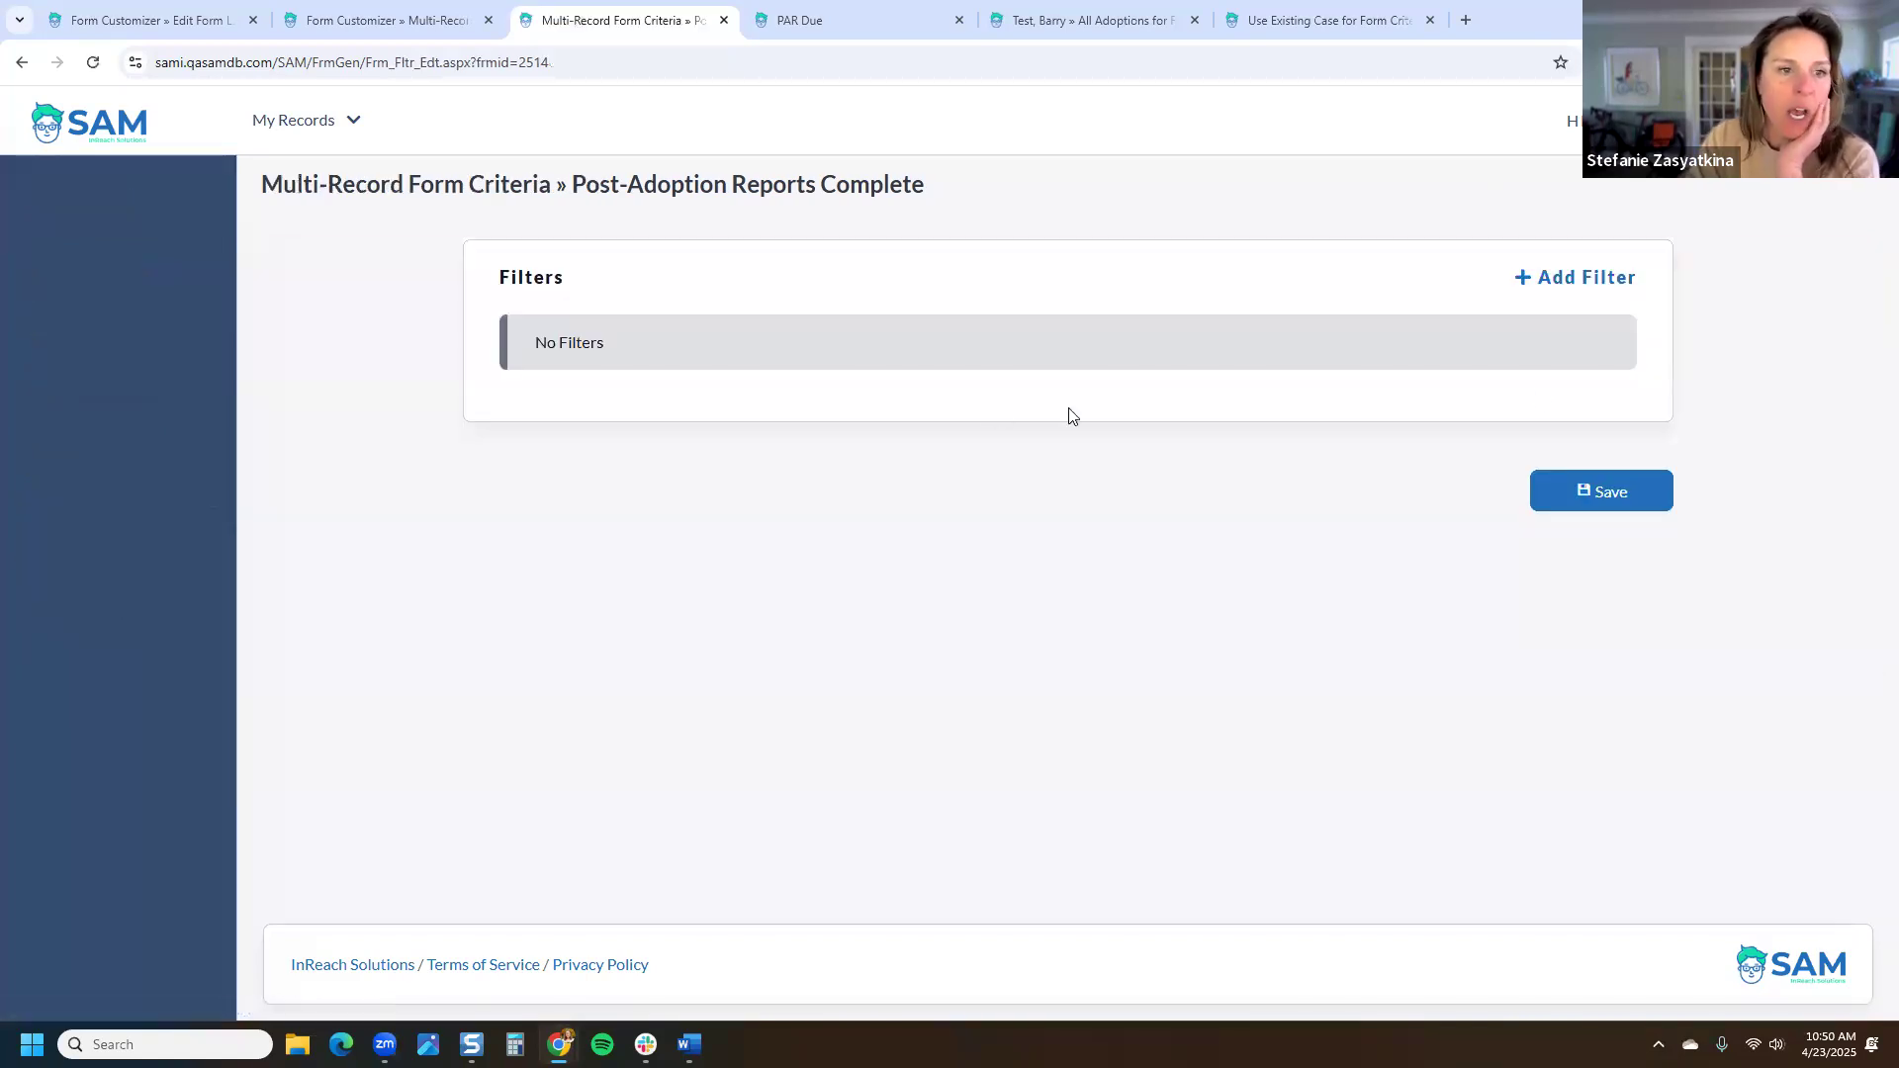
left_click(1549, 286)
left_click(743, 346)
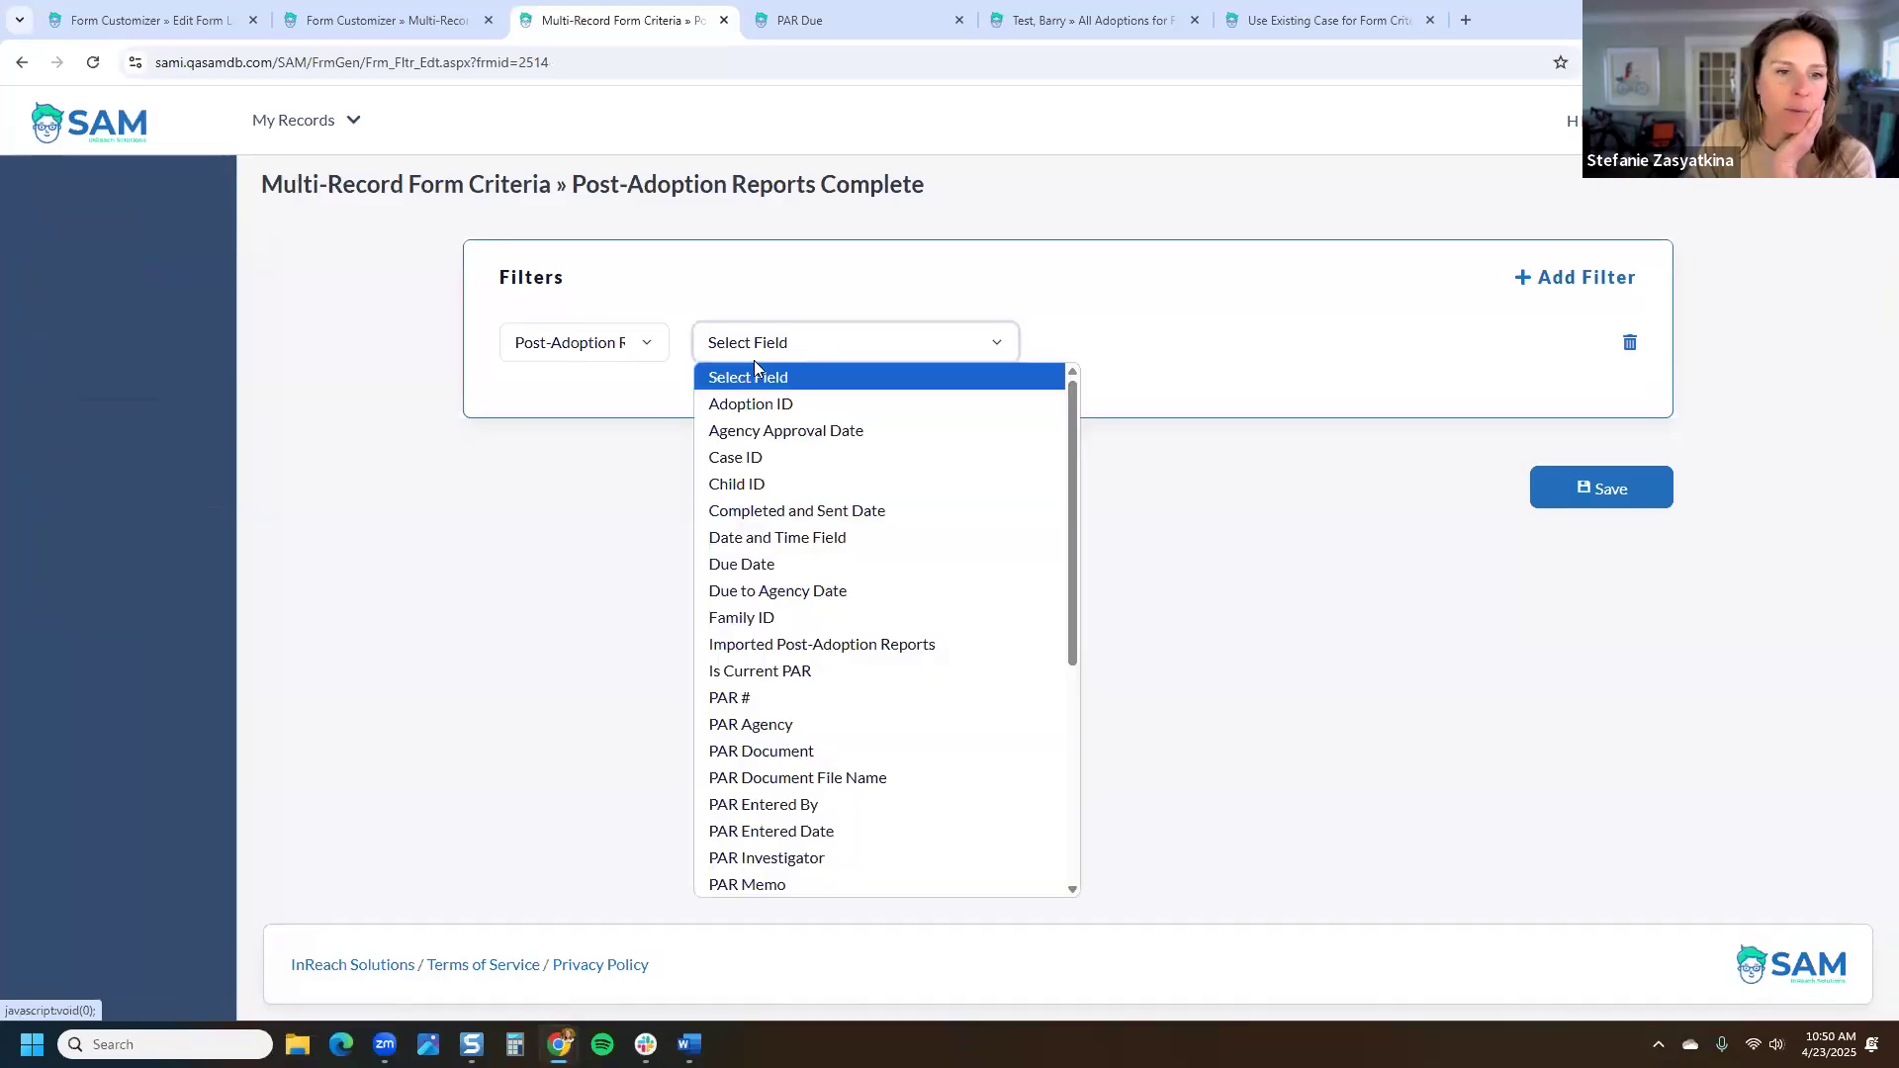
left_click(796, 510)
left_click(1132, 346)
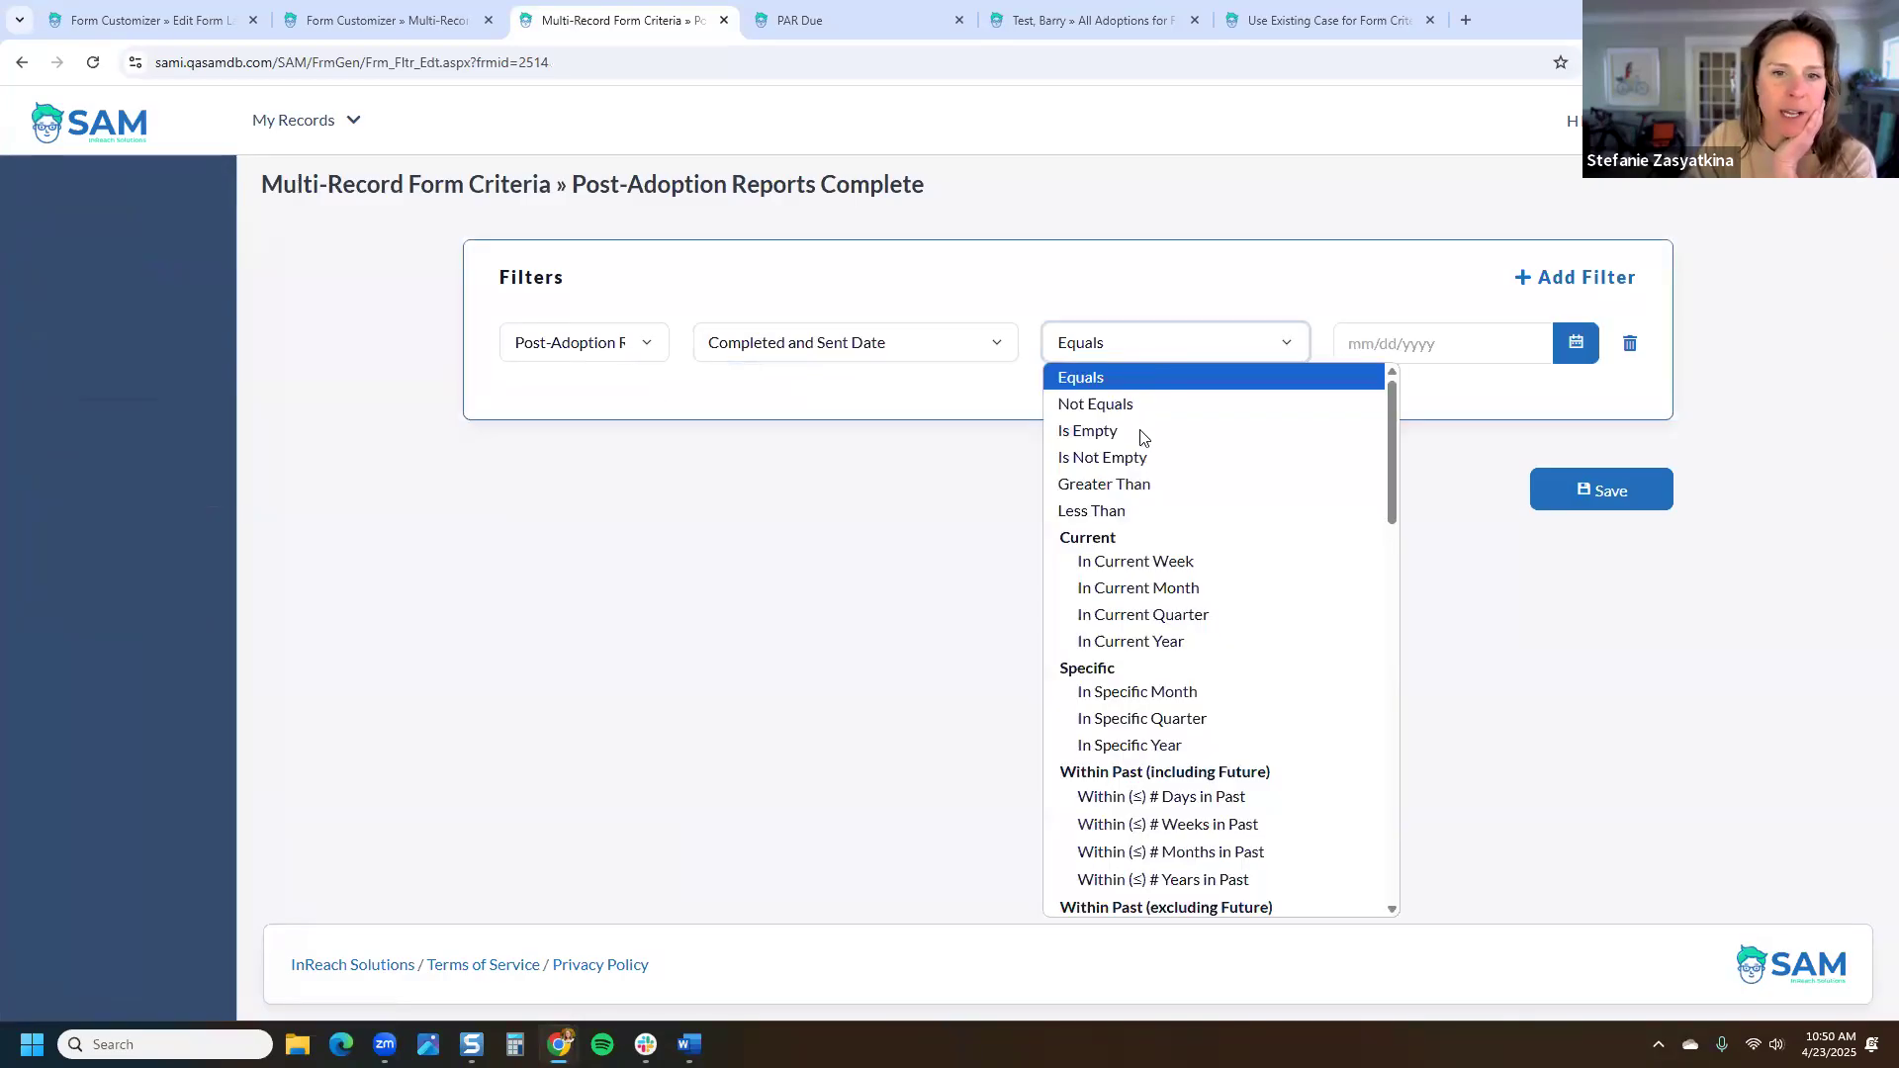
left_click(1137, 459)
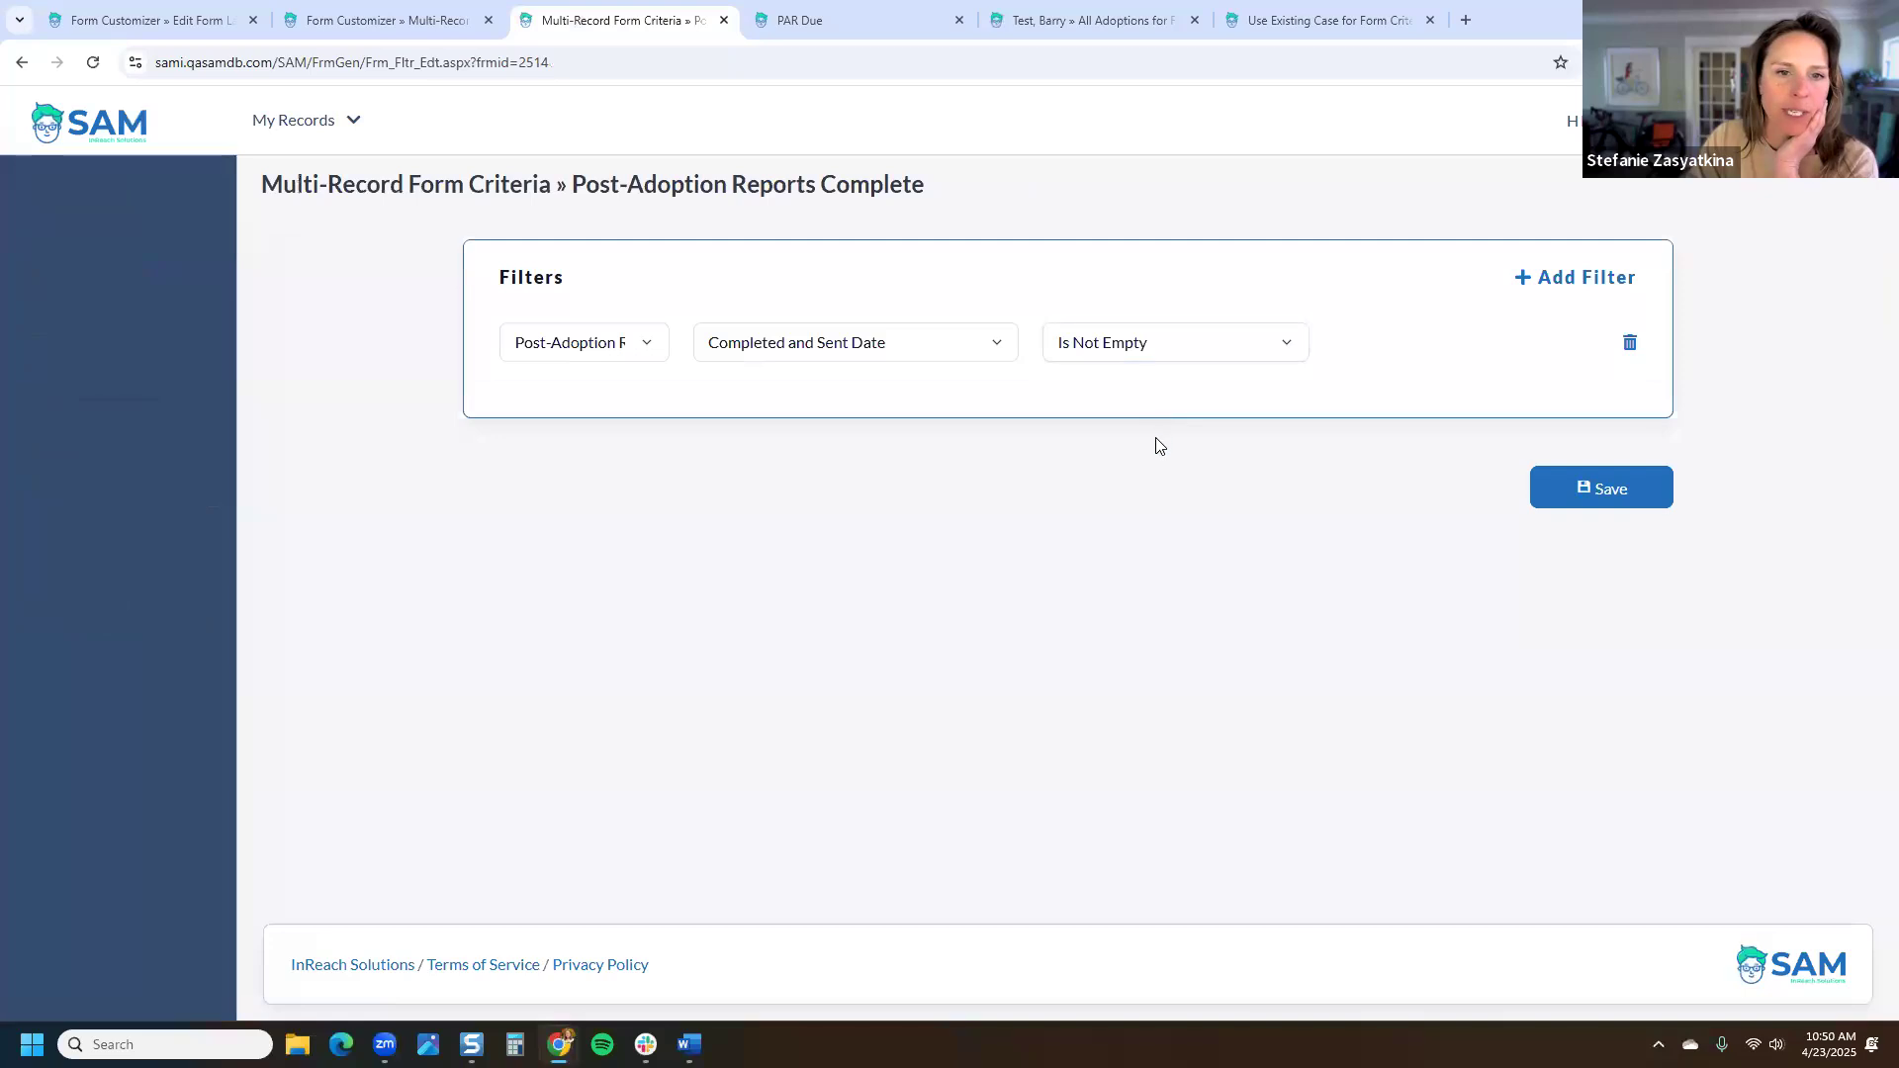
left_click(1622, 489)
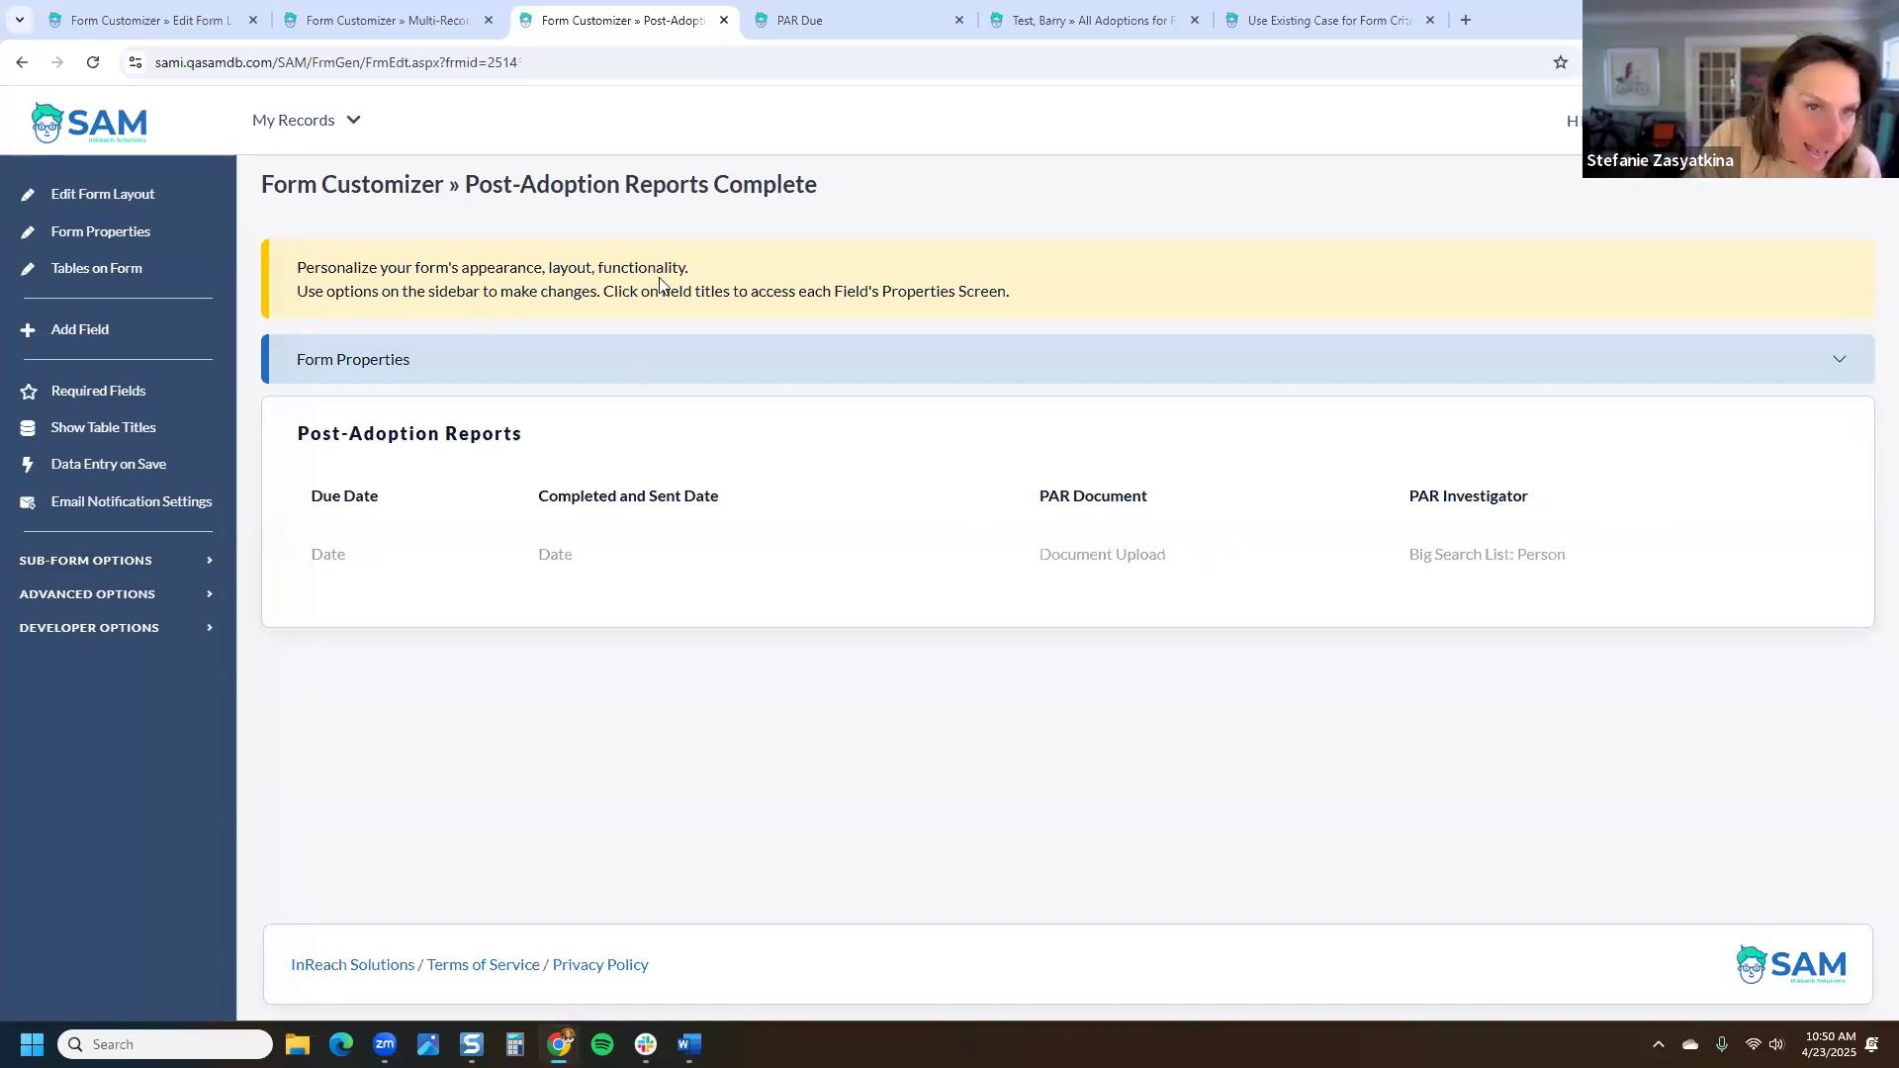
Step: Open the Adoptions Overview with PAR form in the Form Customizer
left_click(1063, 20)
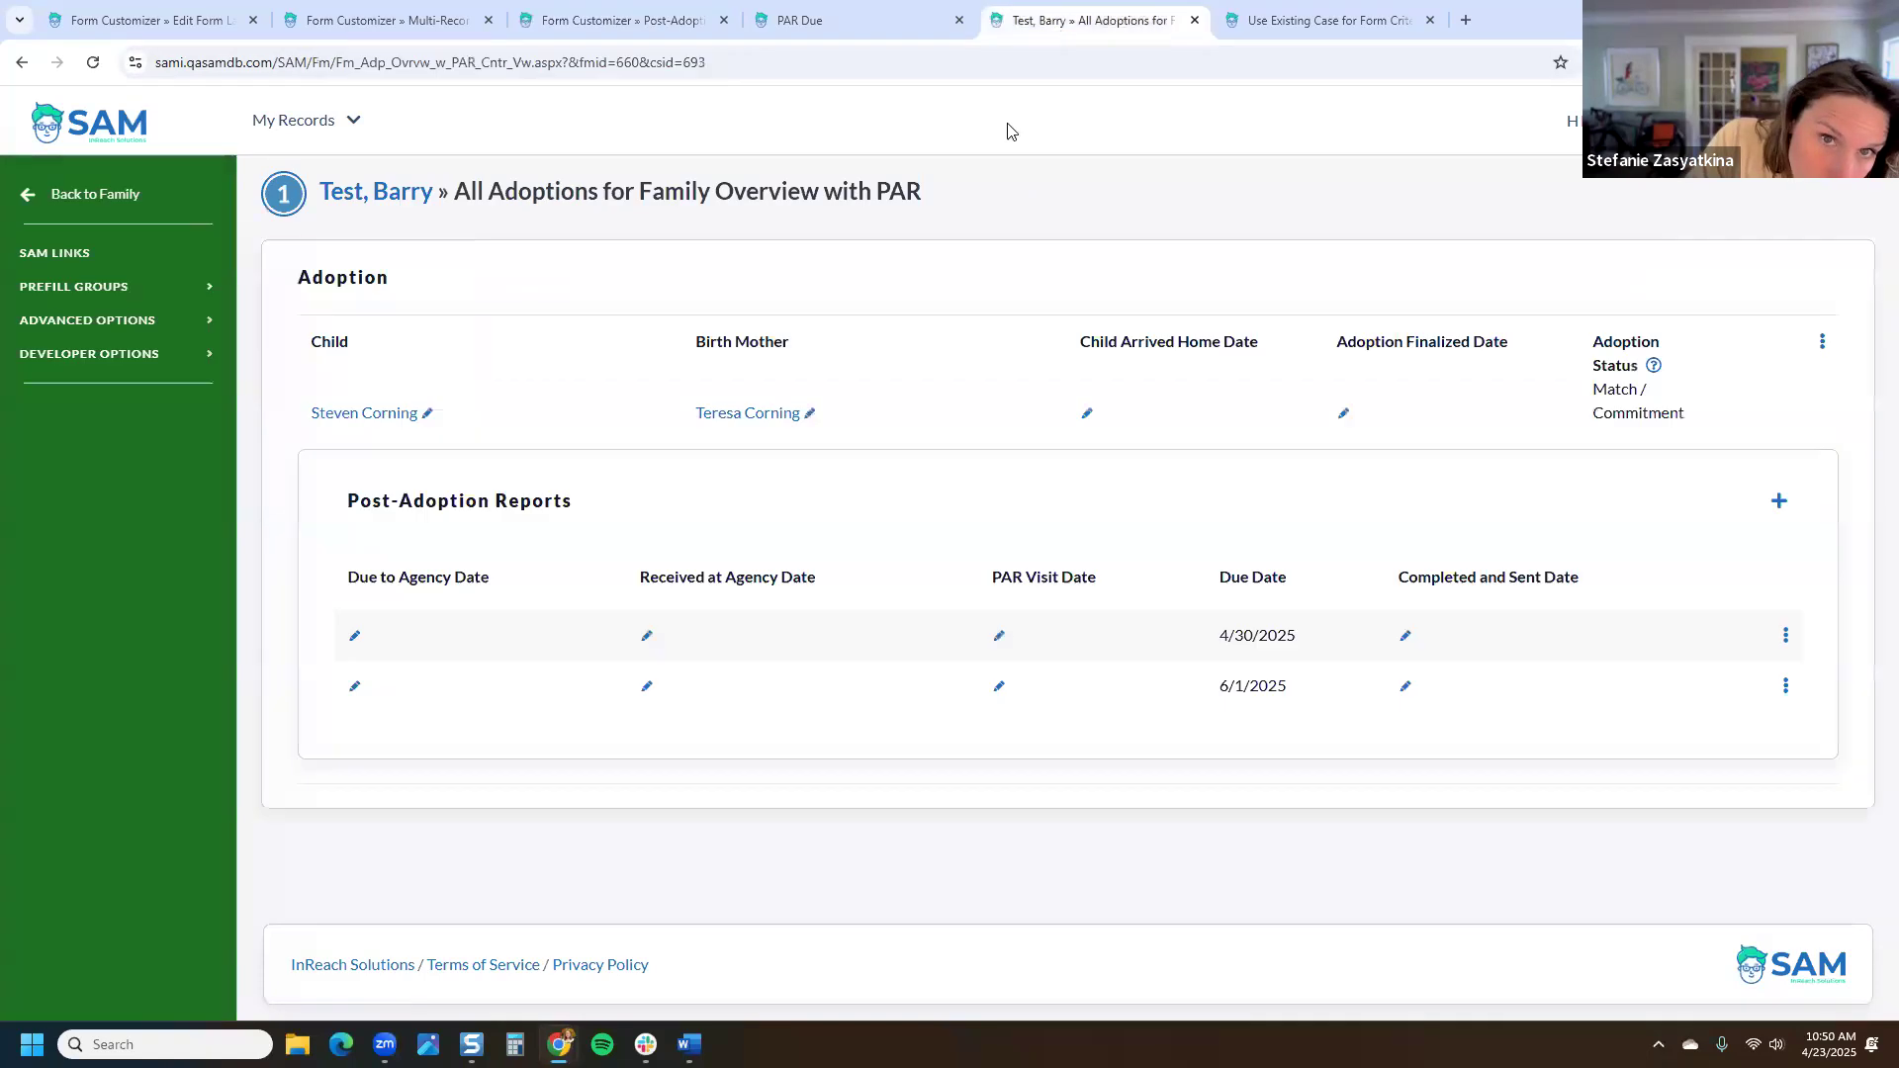
left_click(146, 321)
left_click(113, 569)
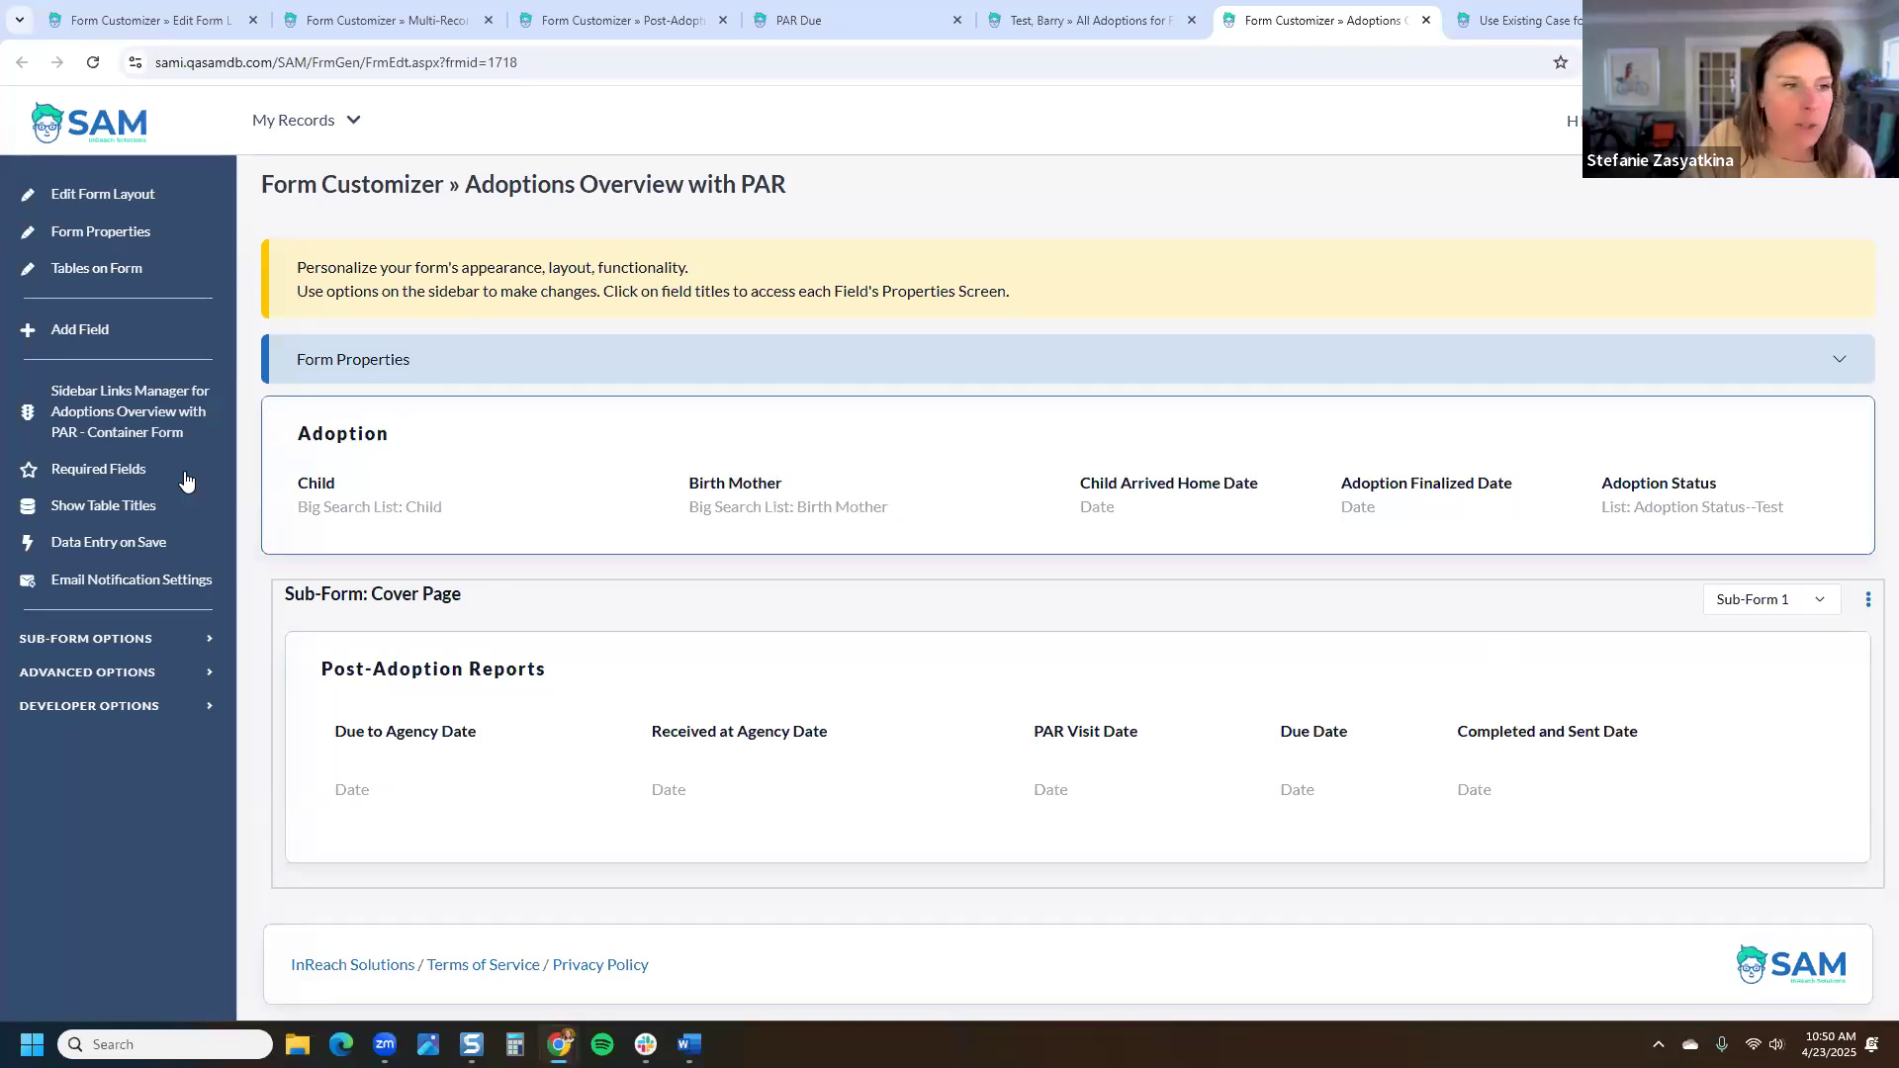
Step: Add Post-Adoption Reports Complete as a new sub-form and save it
left_click(128, 641)
left_click(107, 747)
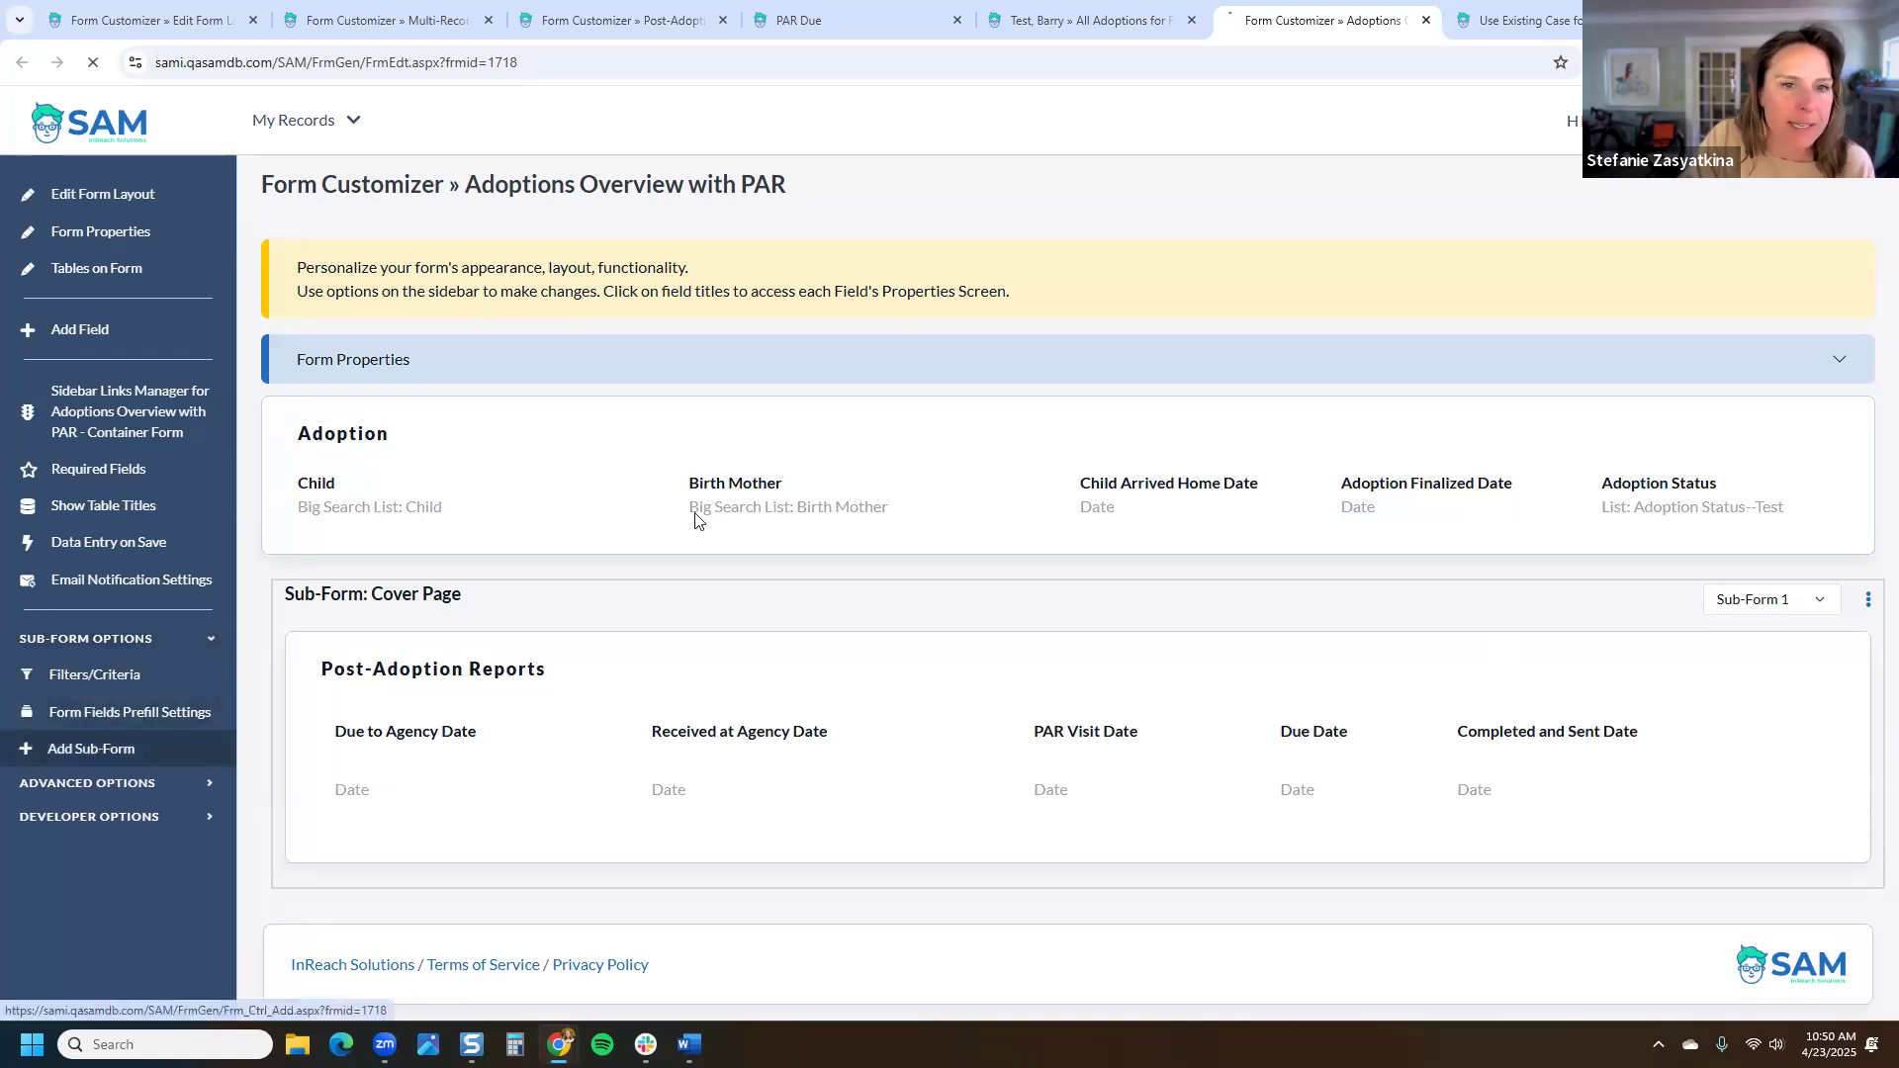
left_click(885, 454)
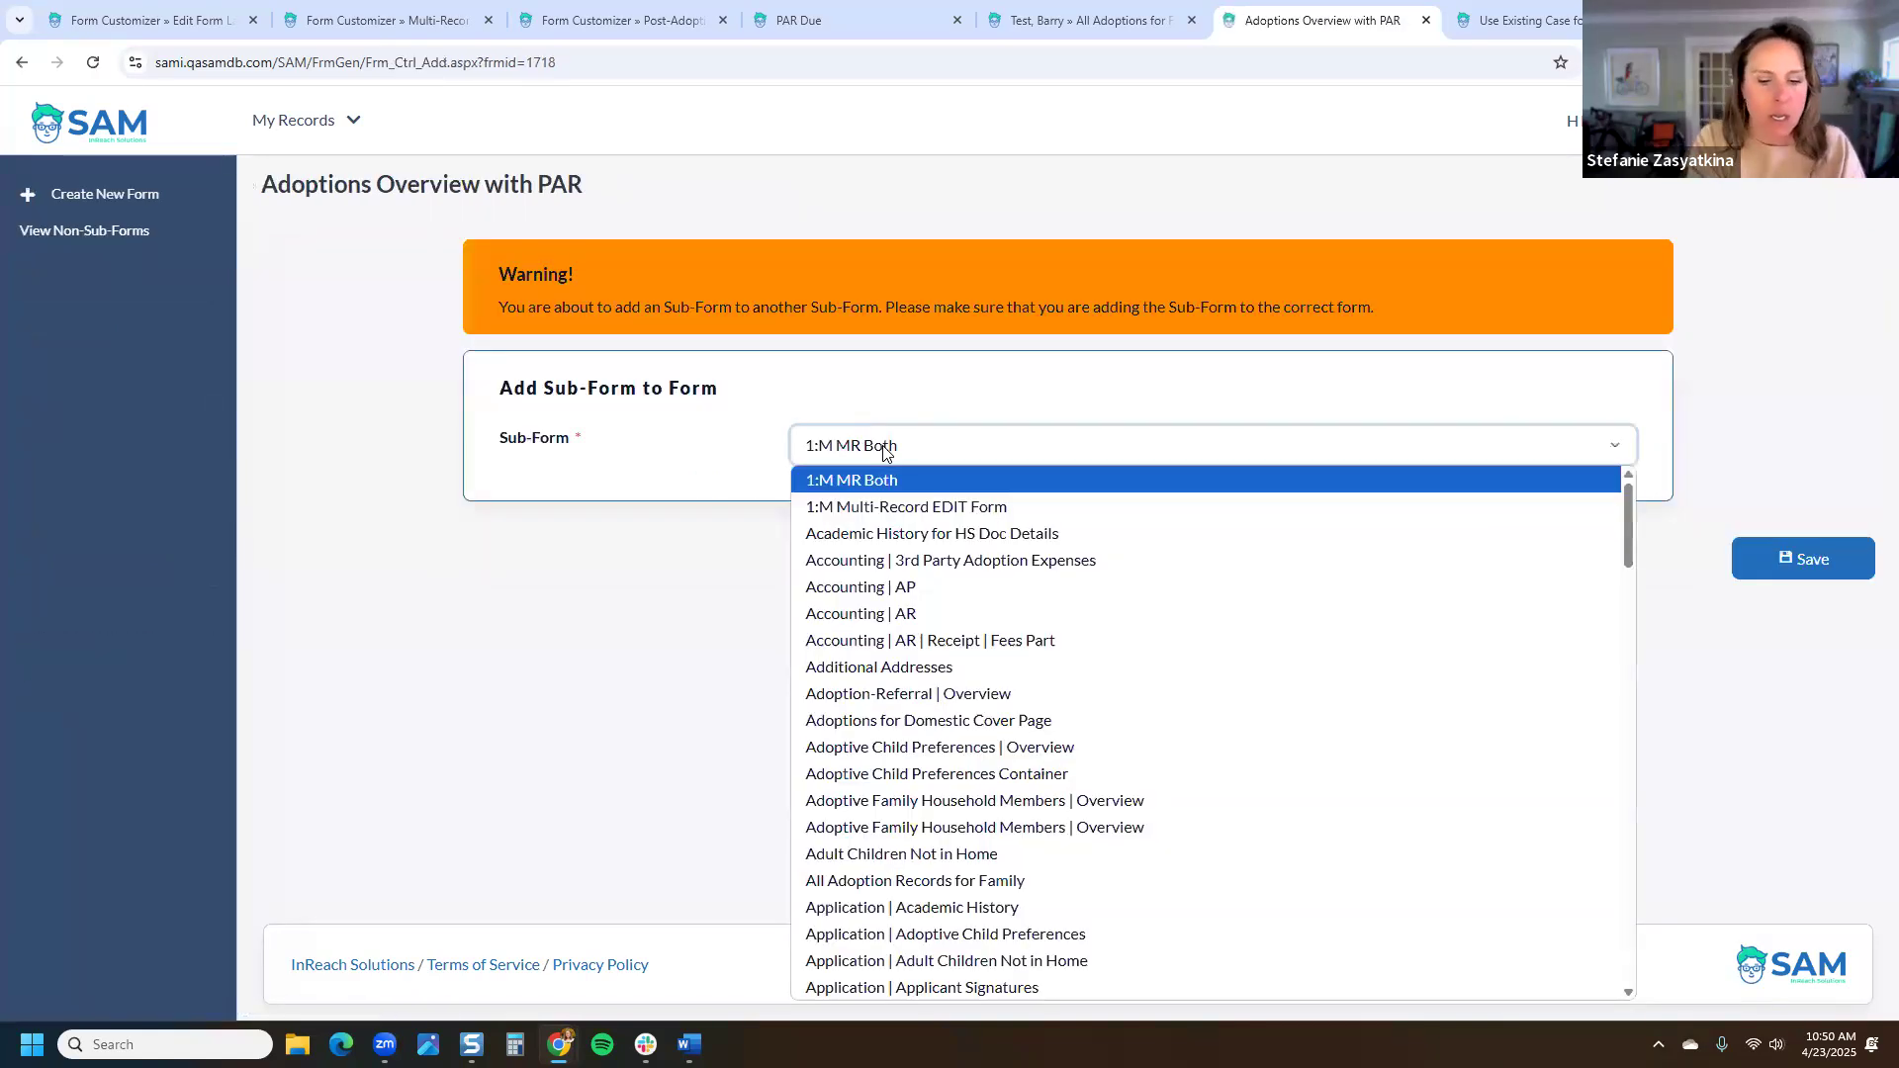
type("post")
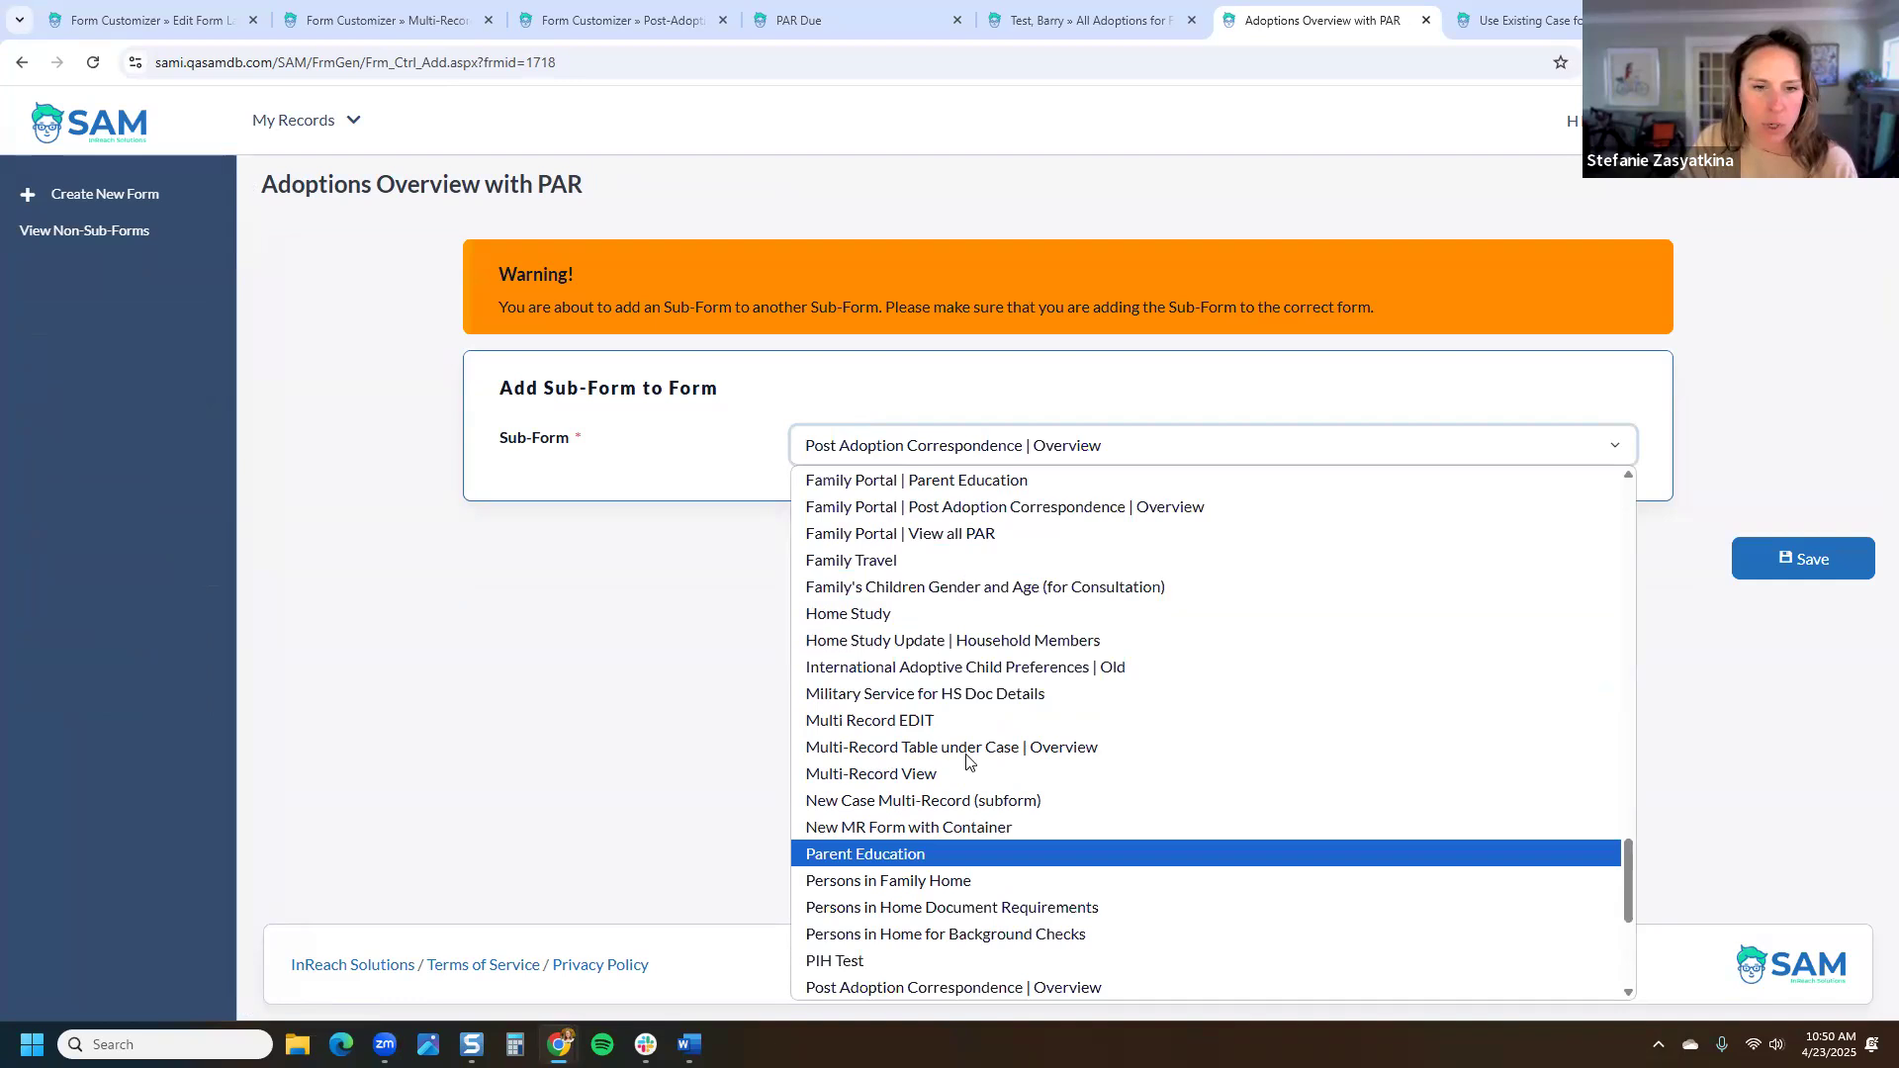
scroll(972, 762, "down", 4)
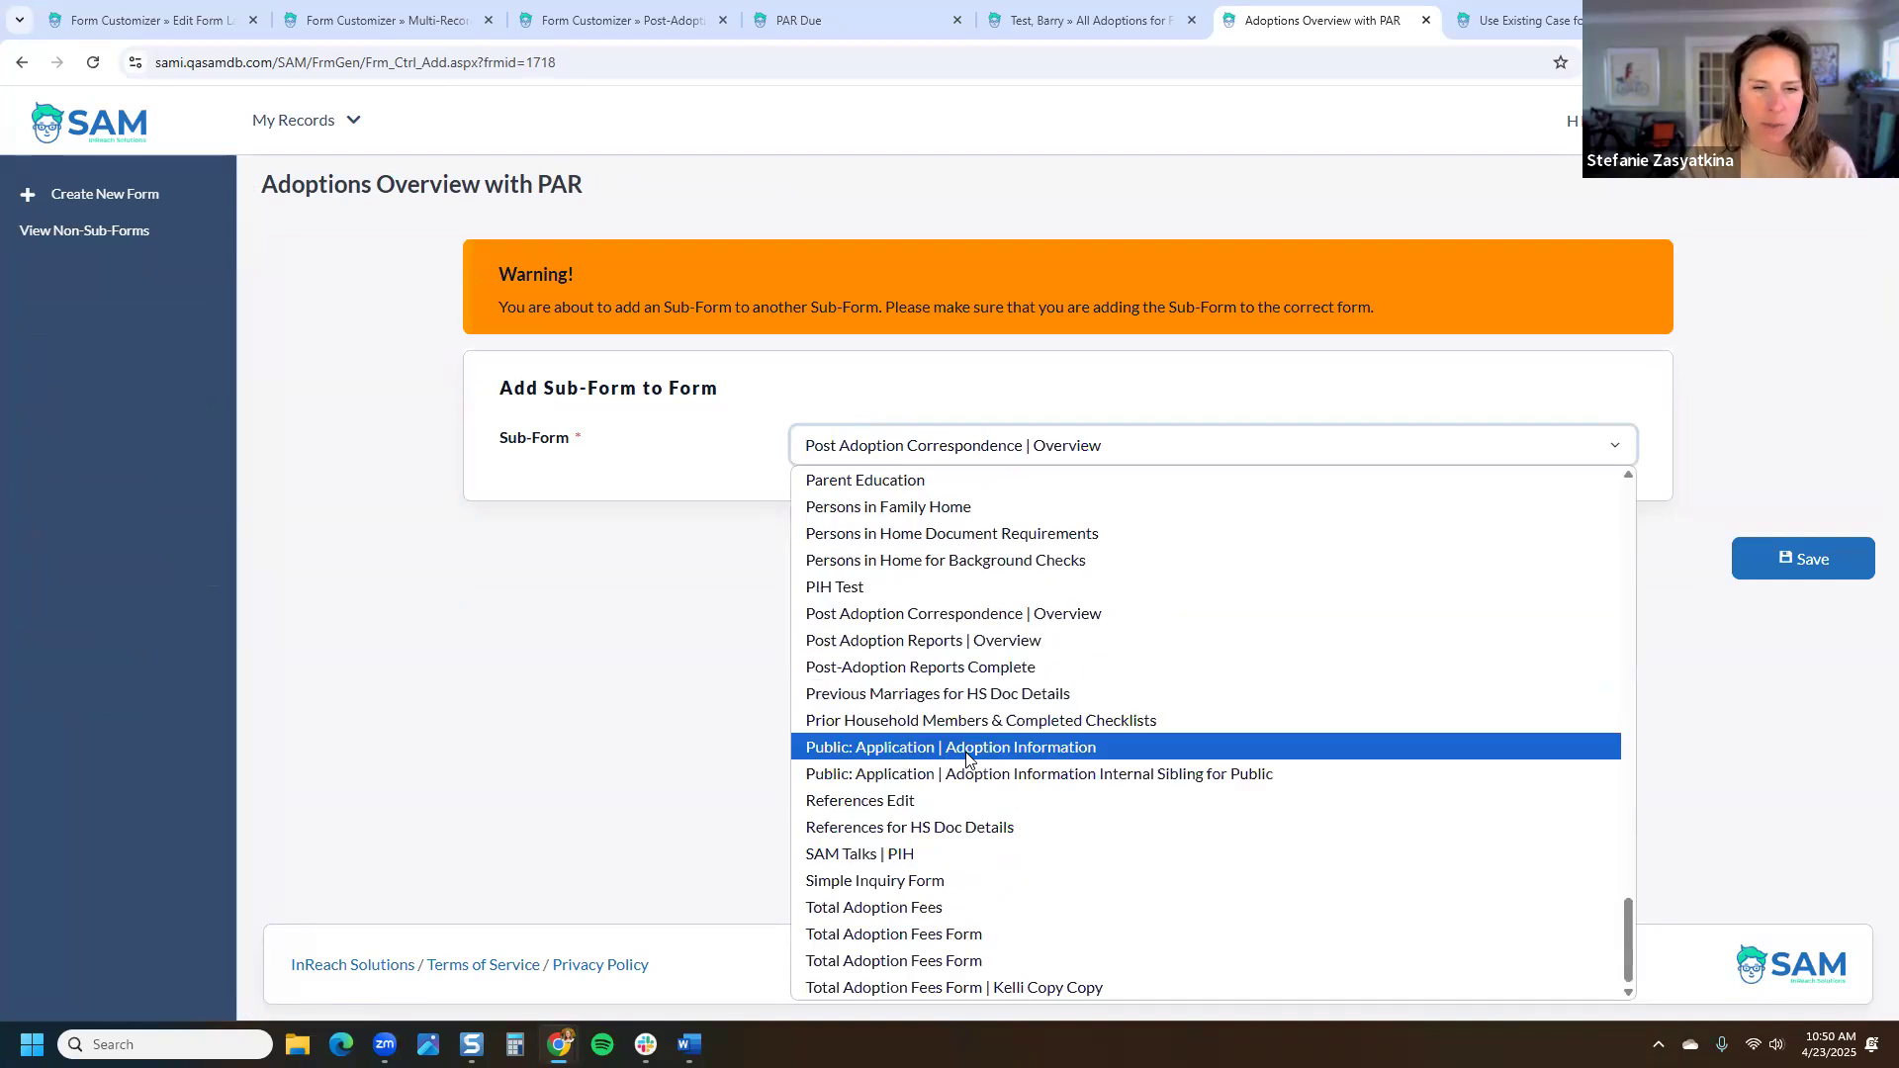
left_click(974, 670)
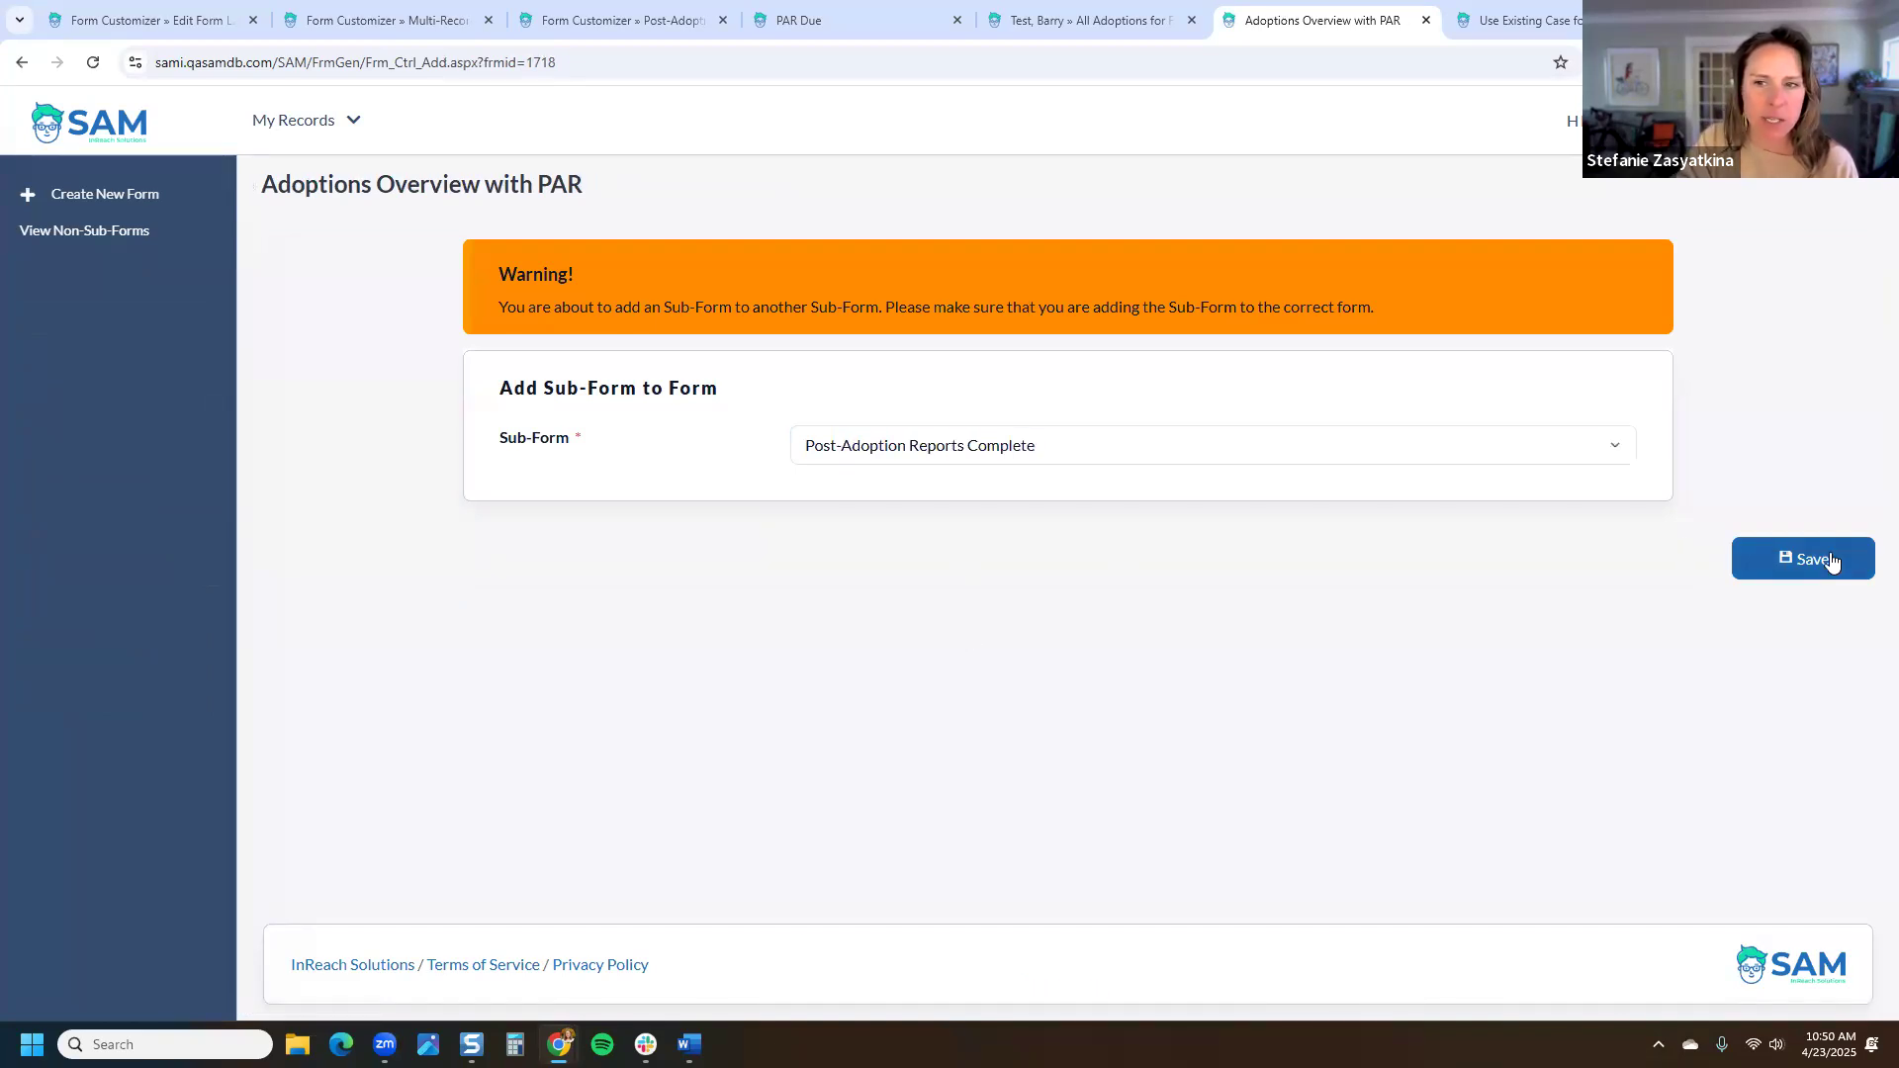
left_click(1029, 453)
scroll(1066, 669, "down", 3)
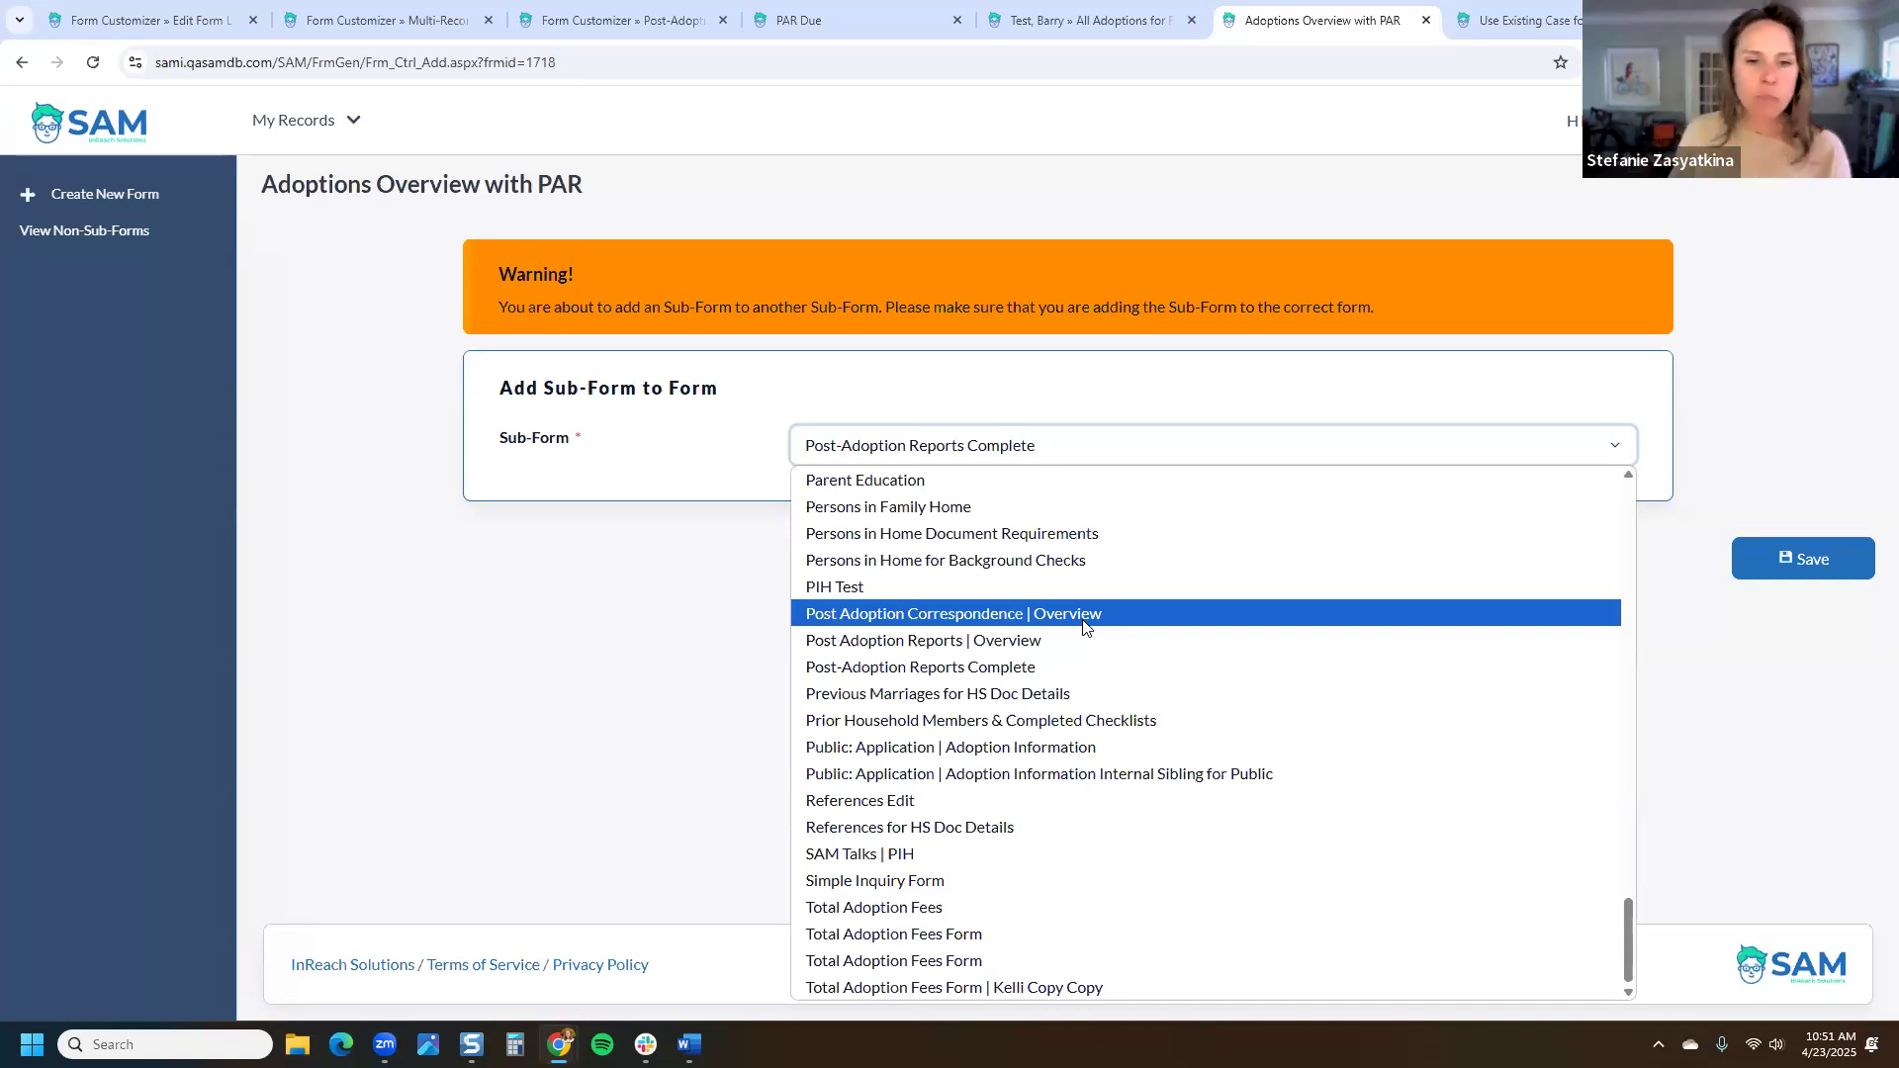
left_click(1115, 667)
left_click(1765, 560)
scroll(1261, 641, "down", 3)
Step: Open the Cover Page sub-form (PAR Overview for Family Cover Page) for editing
left_click_drag(700, 605, 369, 605)
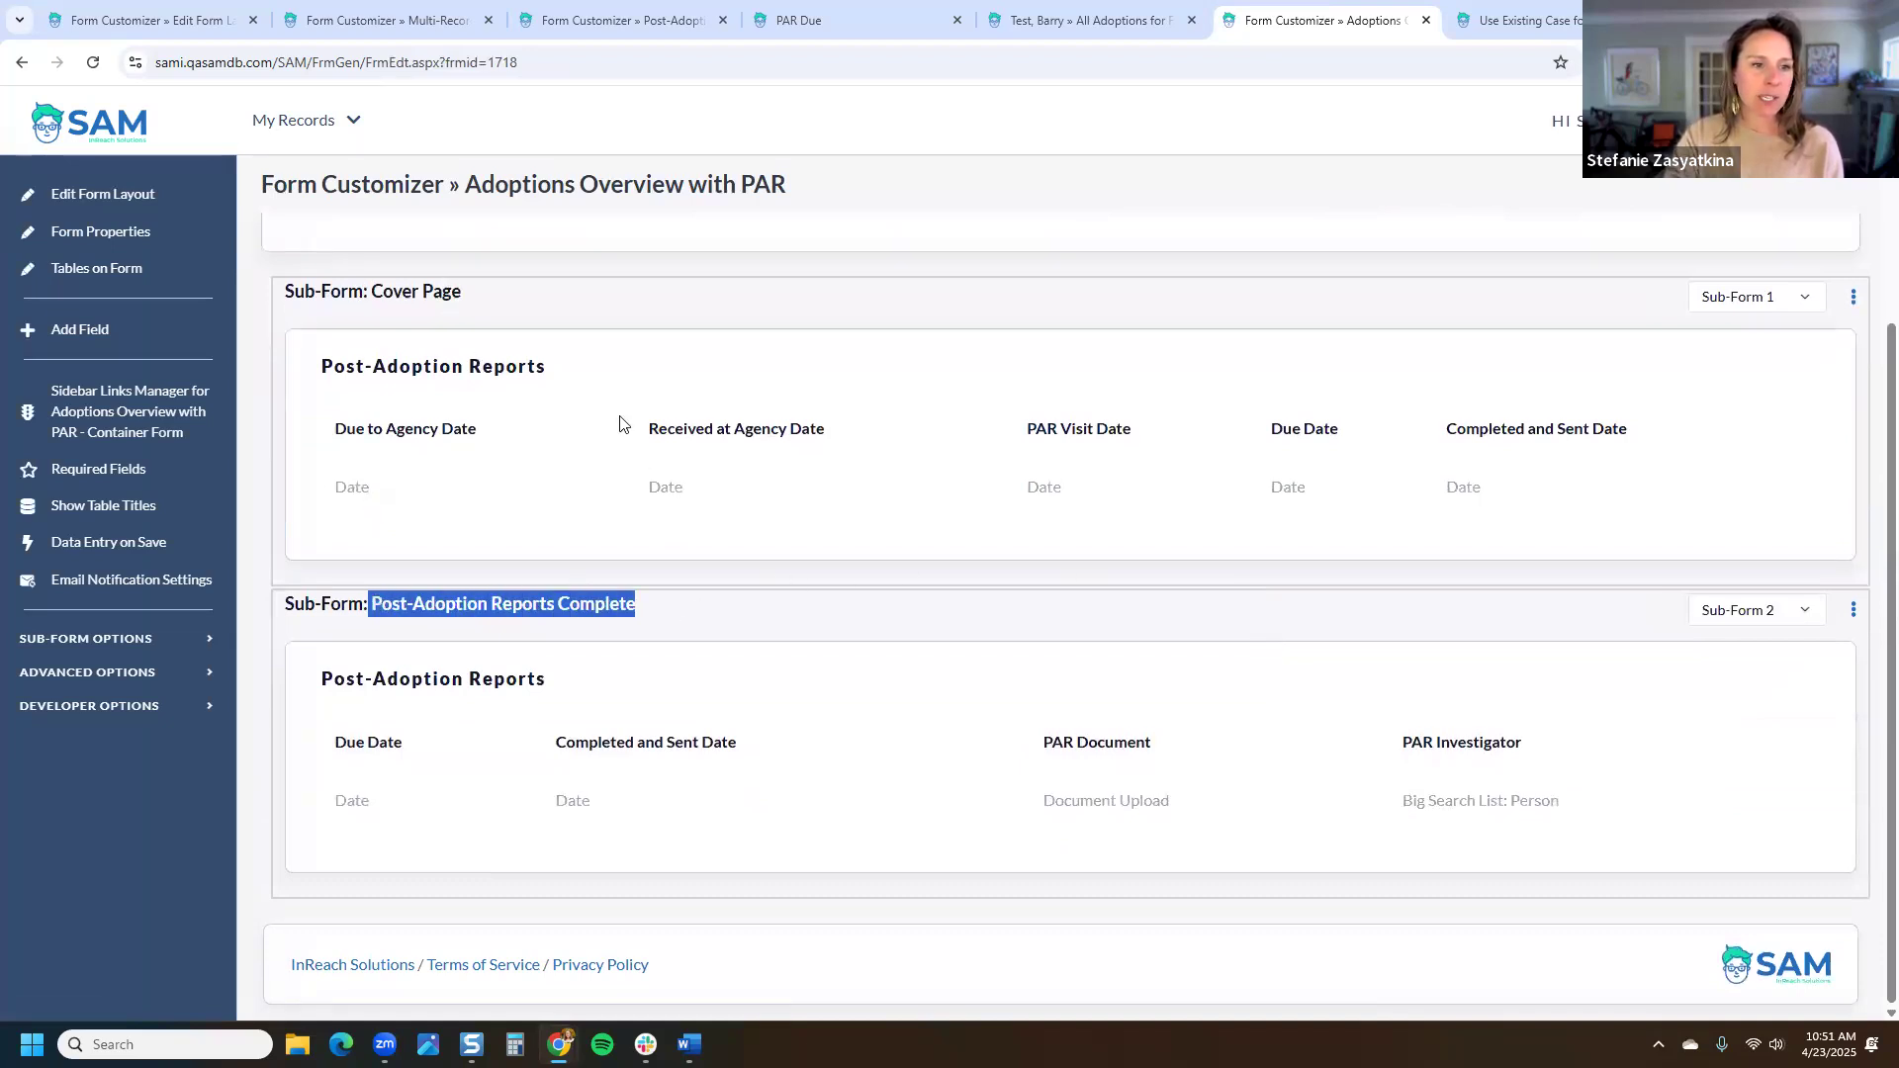
left_click(1849, 299)
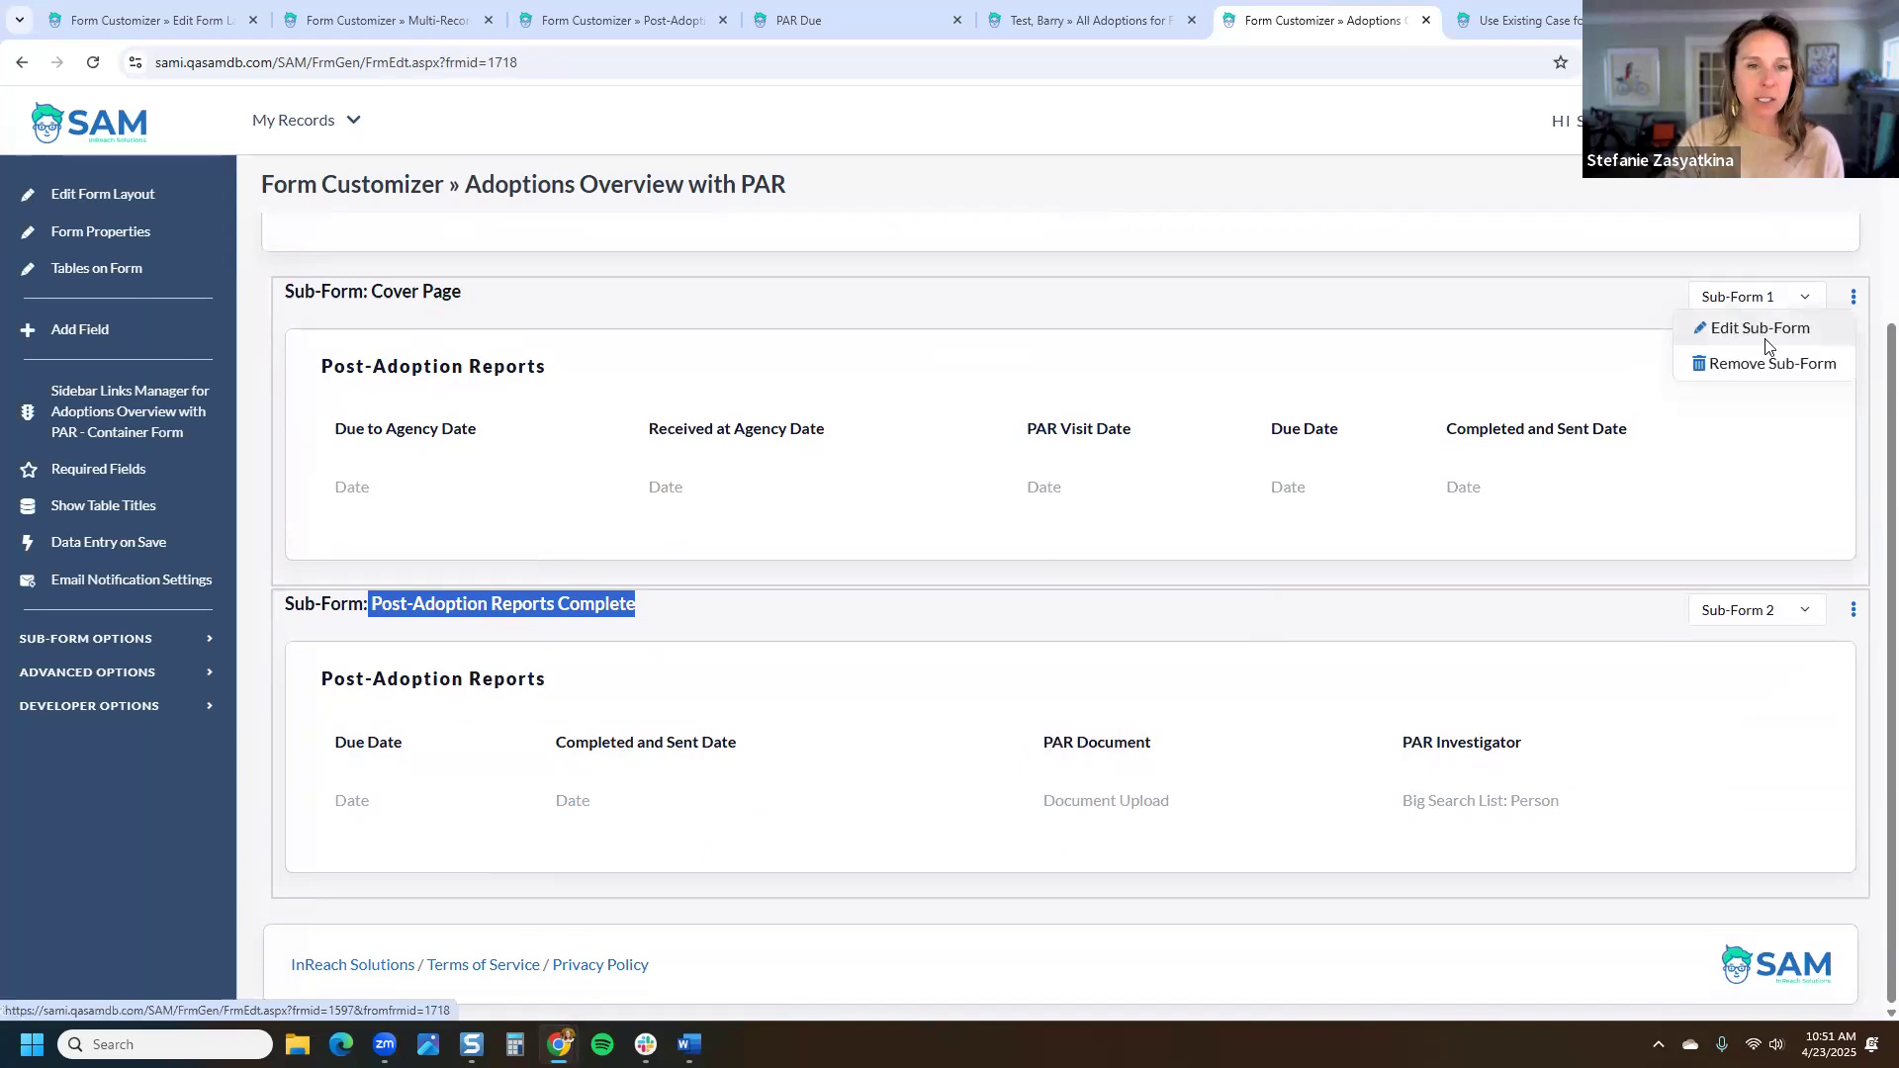
left_click(1711, 334)
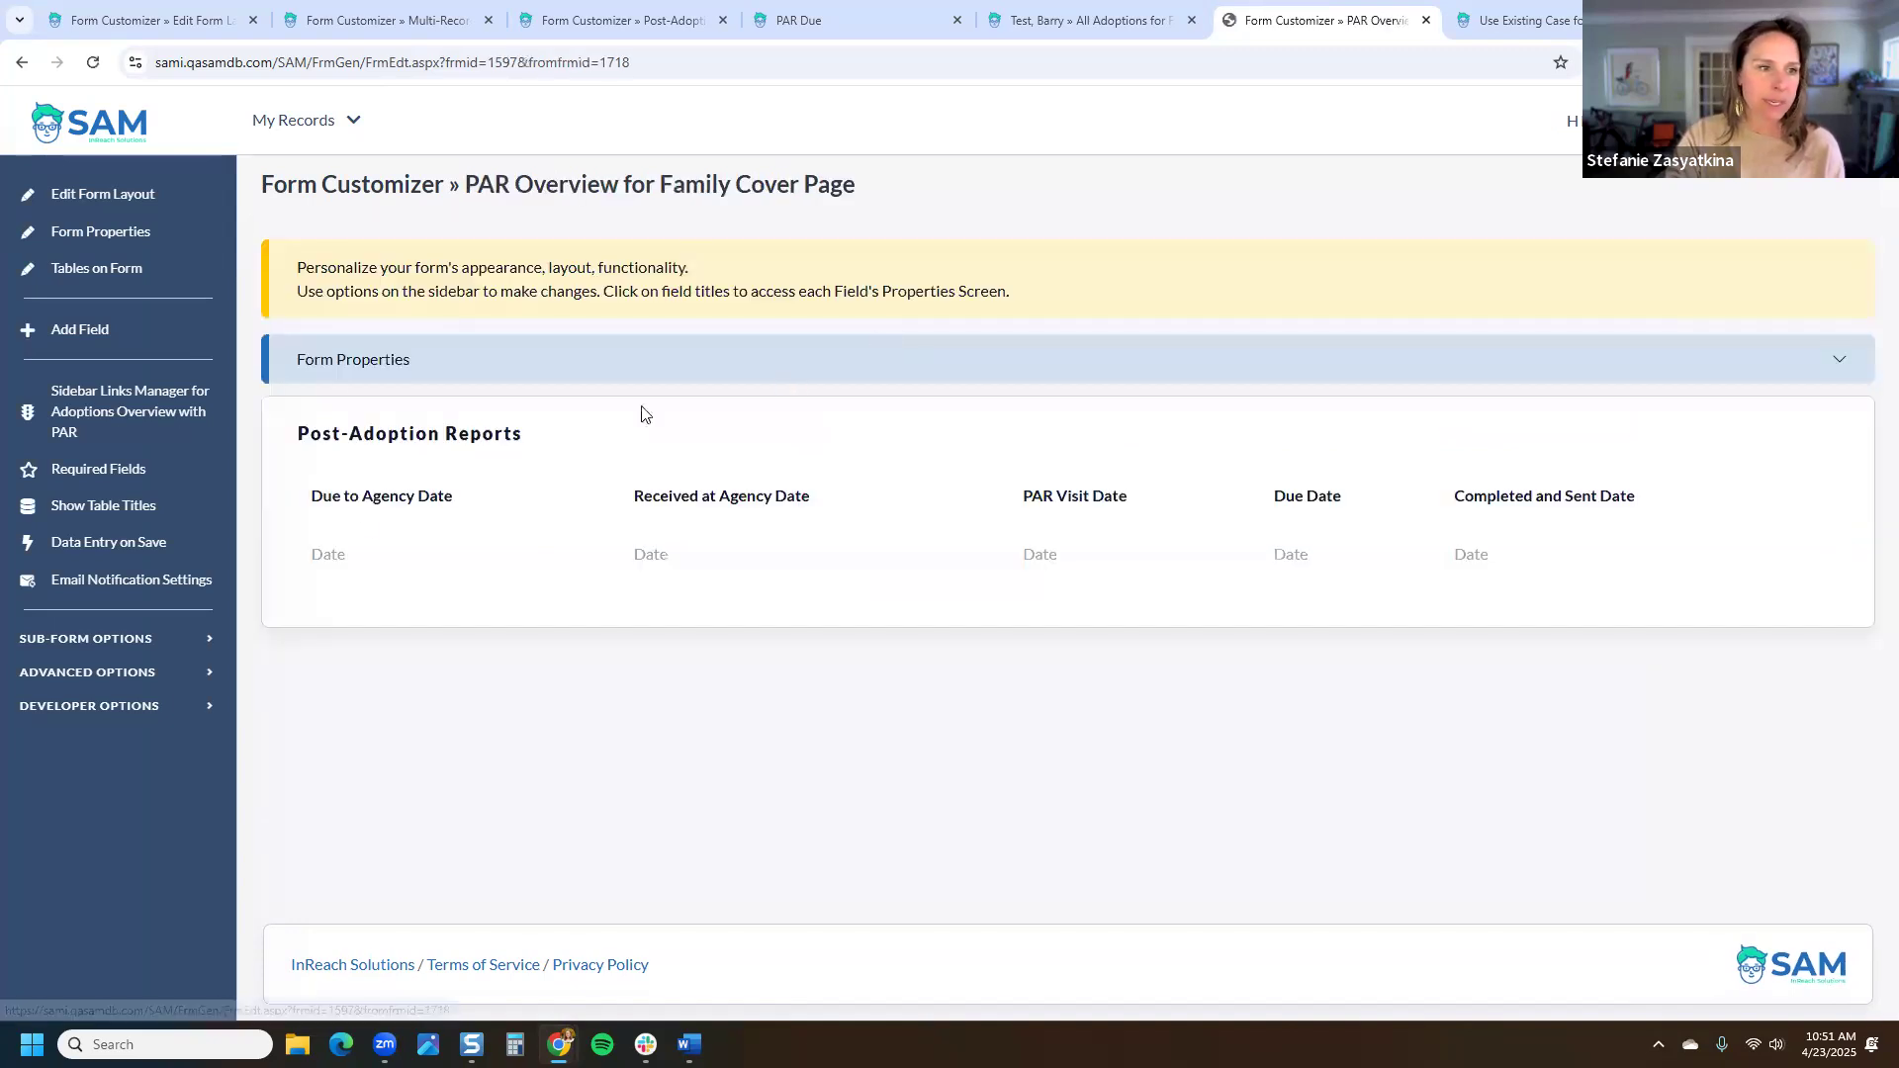
Step: Filter it to Completed and Sent Date Is Empty, then reload the family's adoption overview
left_click(285, 550)
left_click(1574, 279)
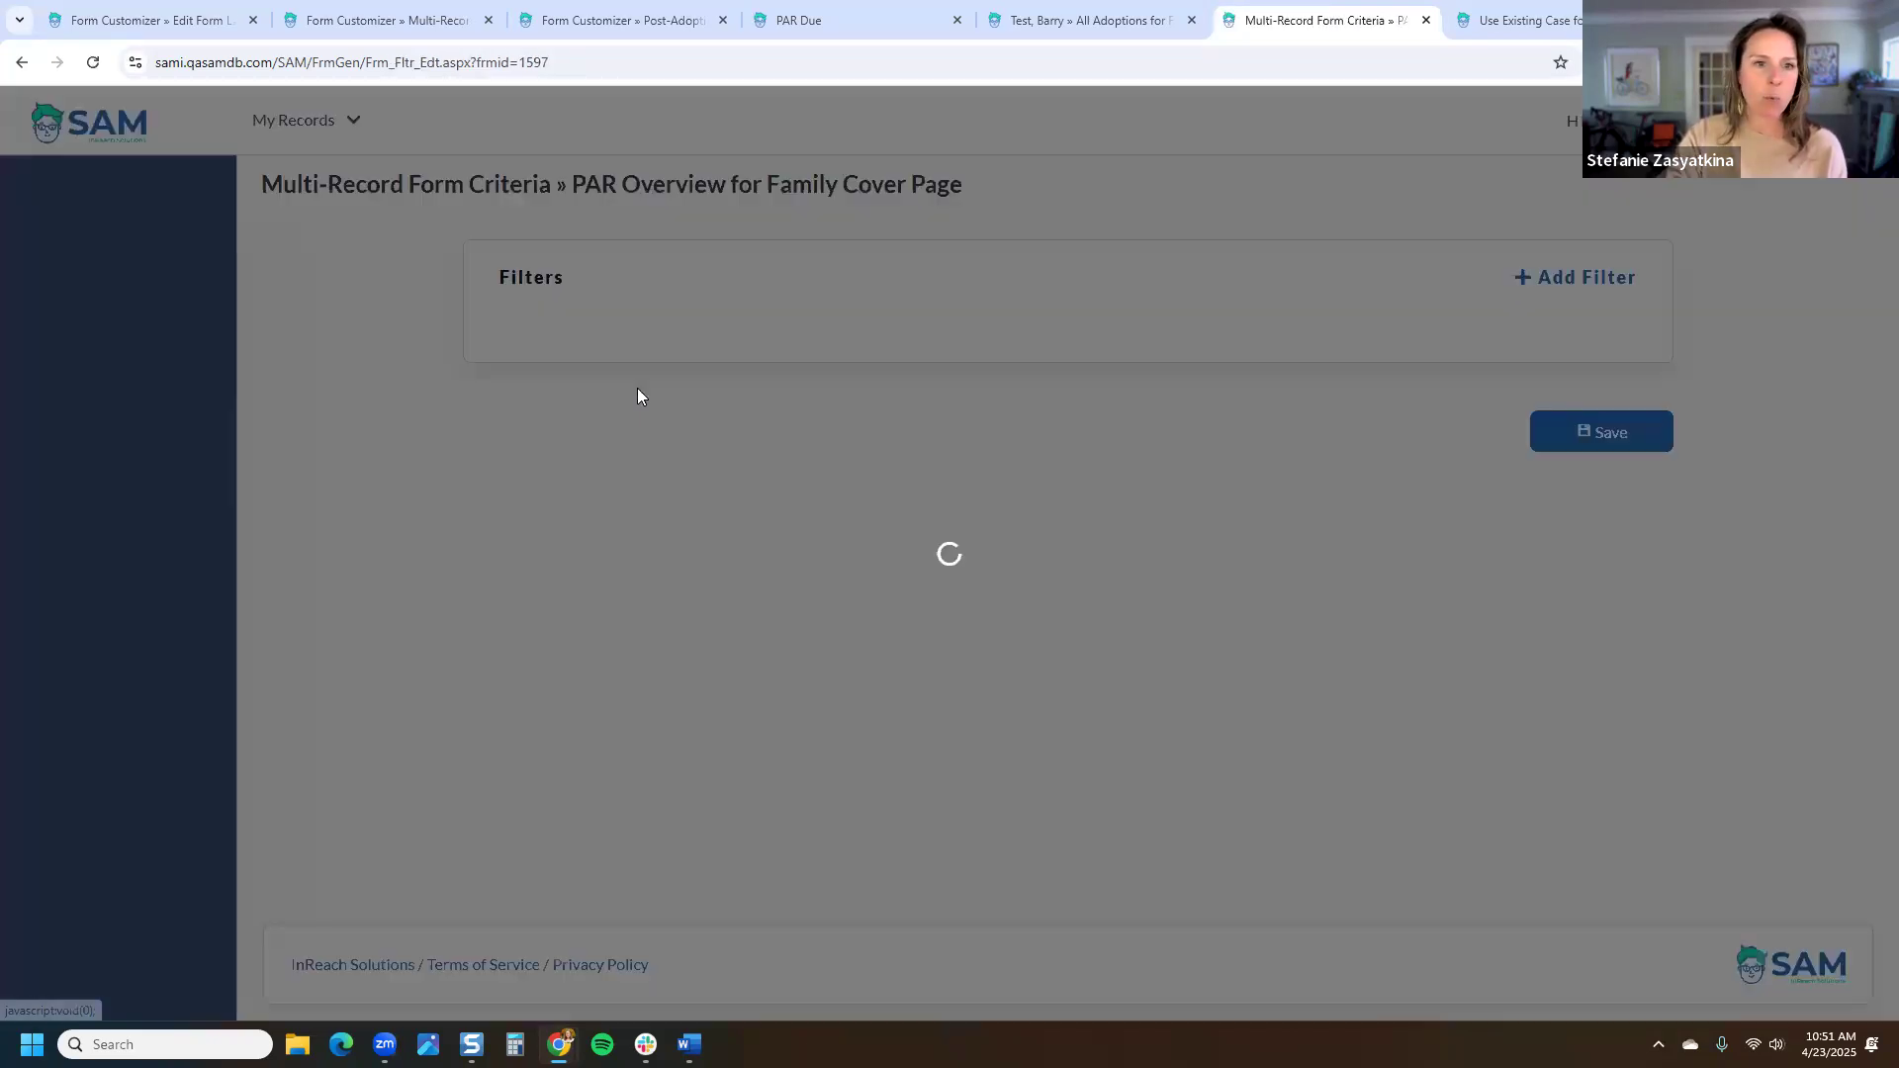
left_click(738, 352)
left_click(781, 513)
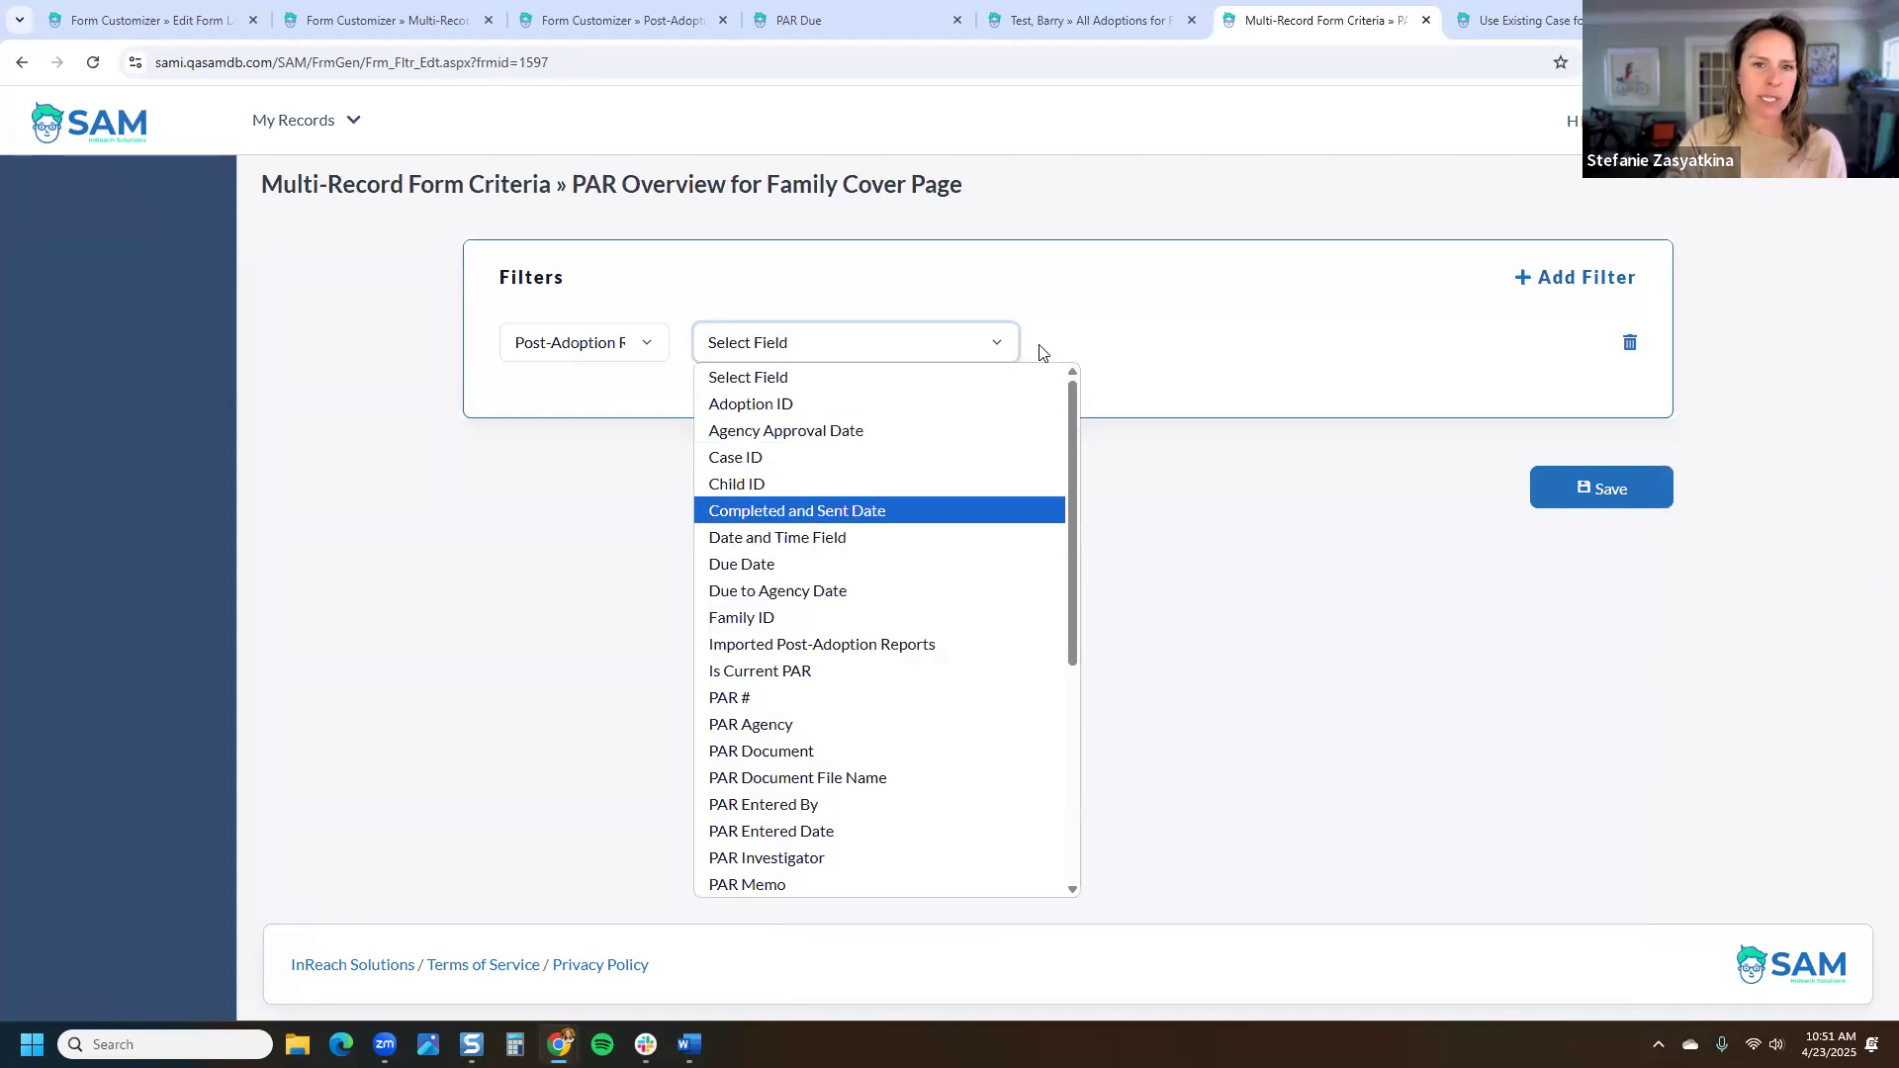
left_click(1105, 348)
left_click(1088, 431)
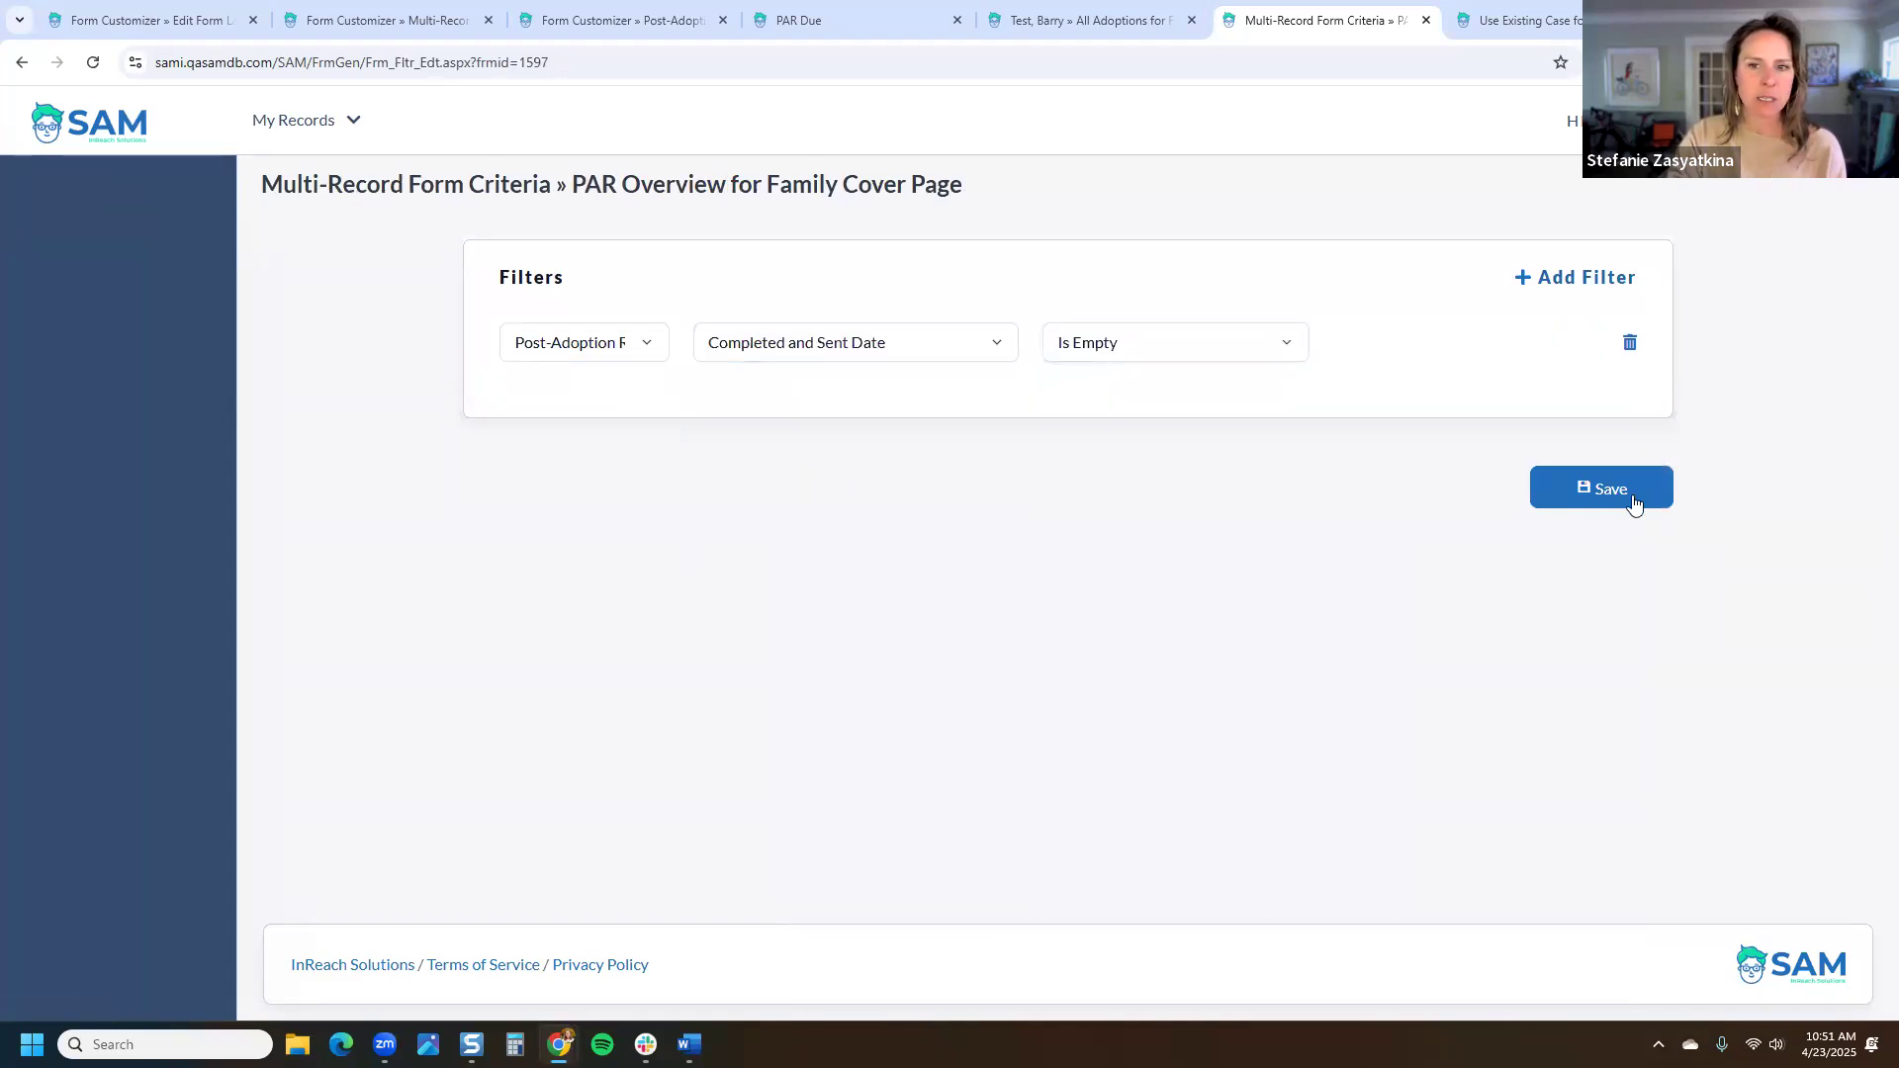
left_click(1577, 492)
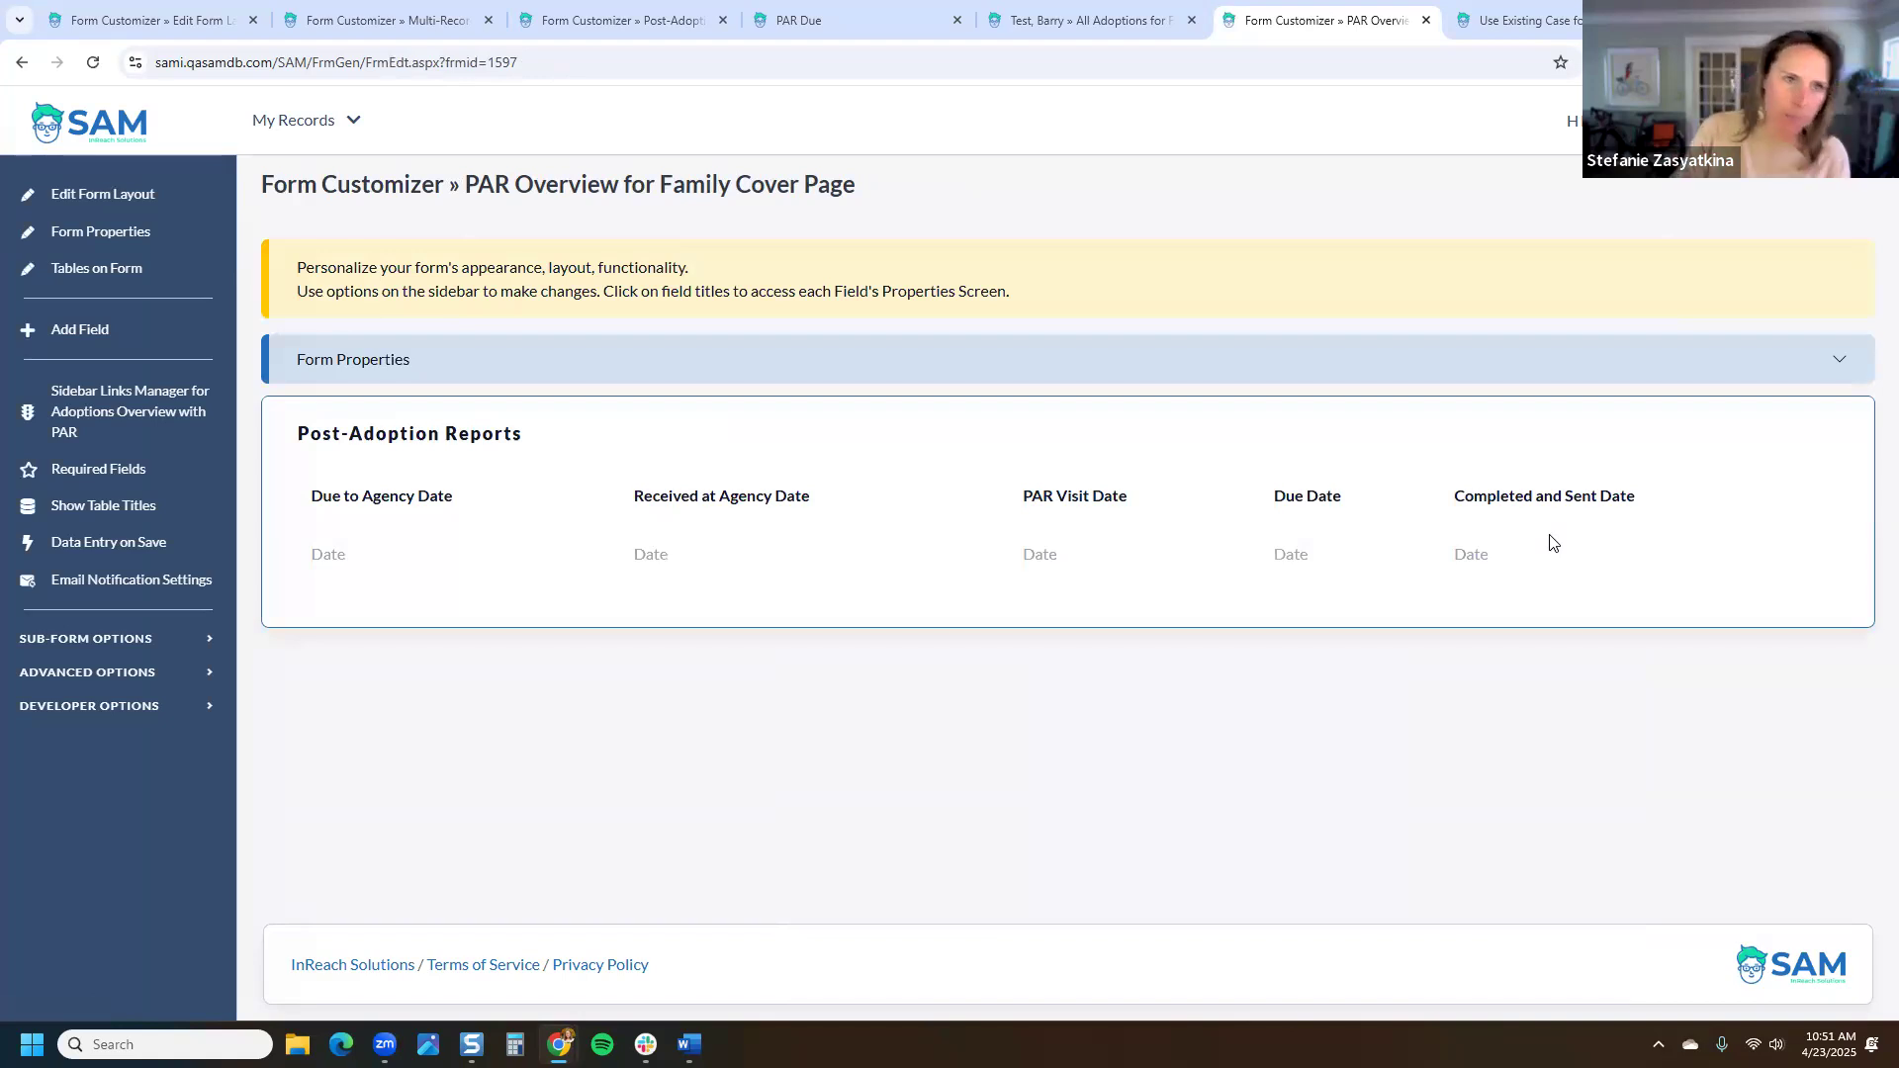
left_click(1111, 32)
left_click(91, 62)
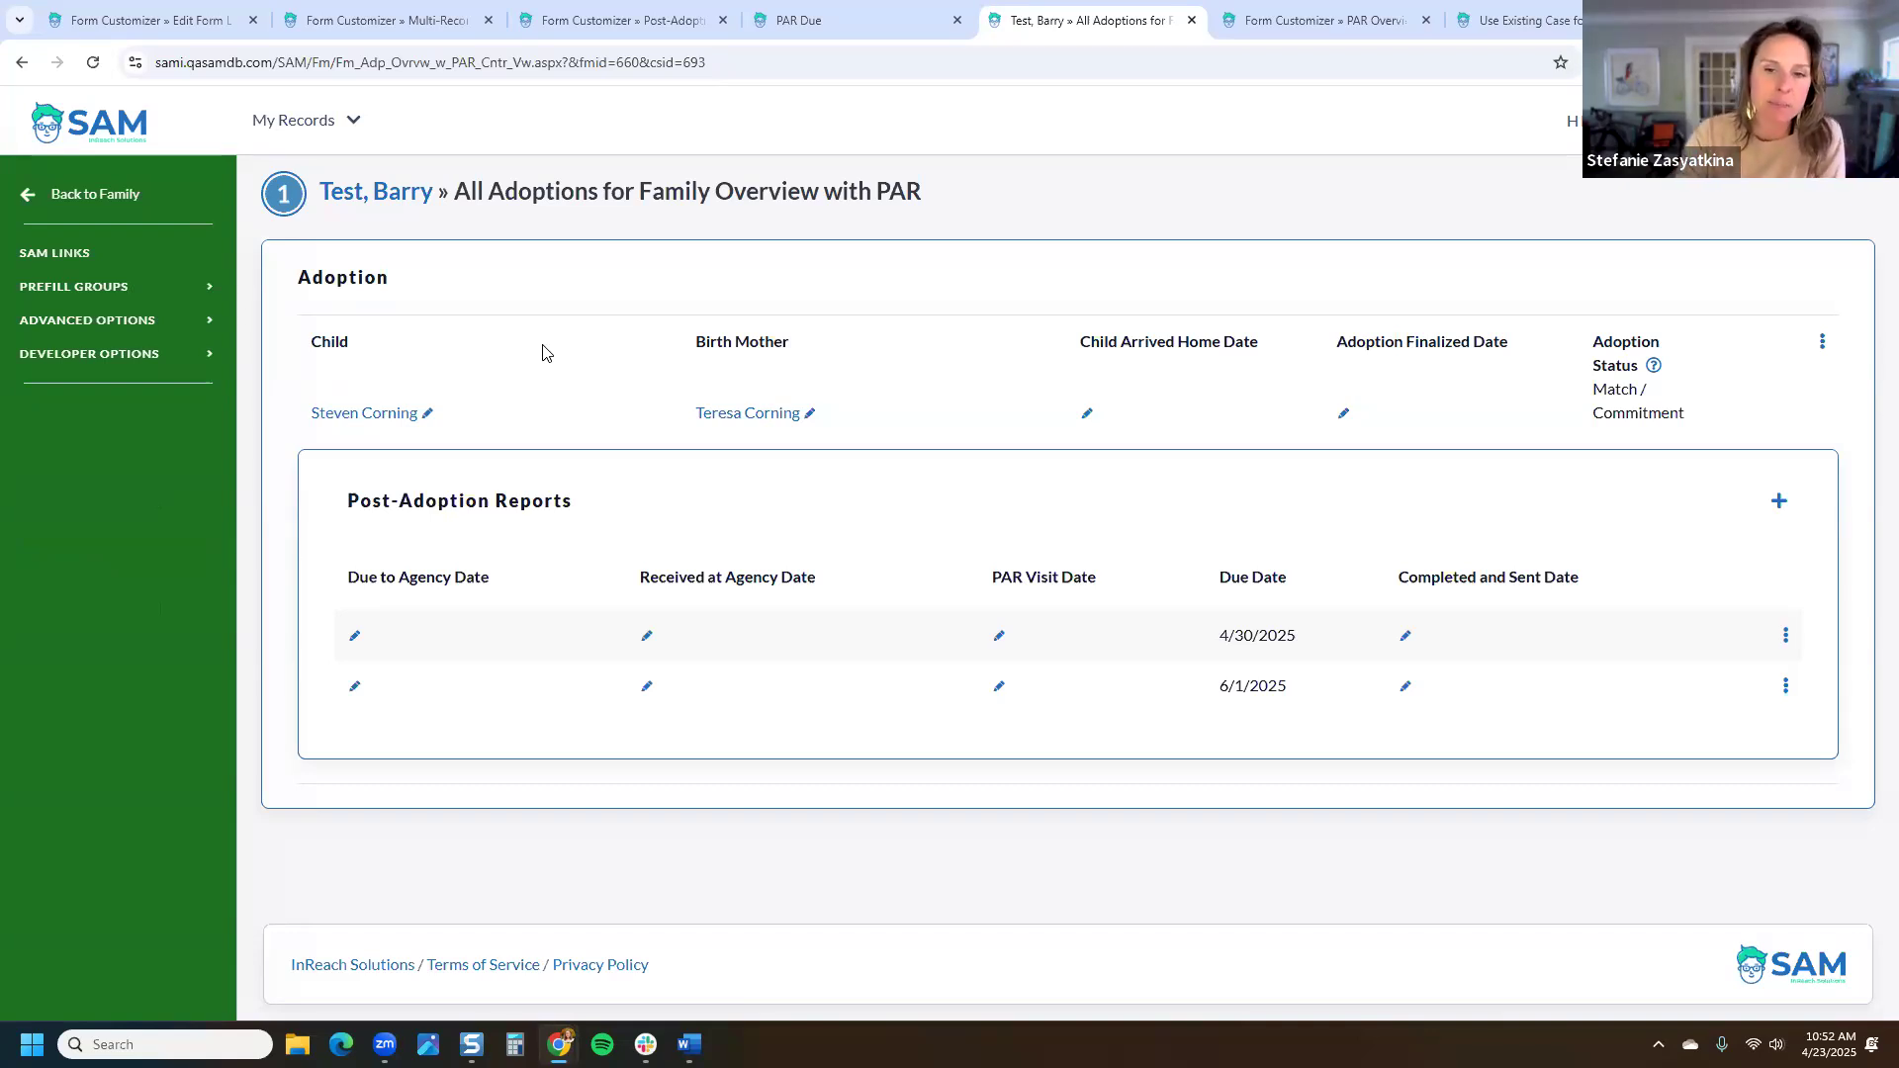
Step: Set the 4/30/2025 report's Completed and Sent Date to today, 4/23/2025
left_click(1404, 636)
left_click(1261, 334)
left_click(708, 585)
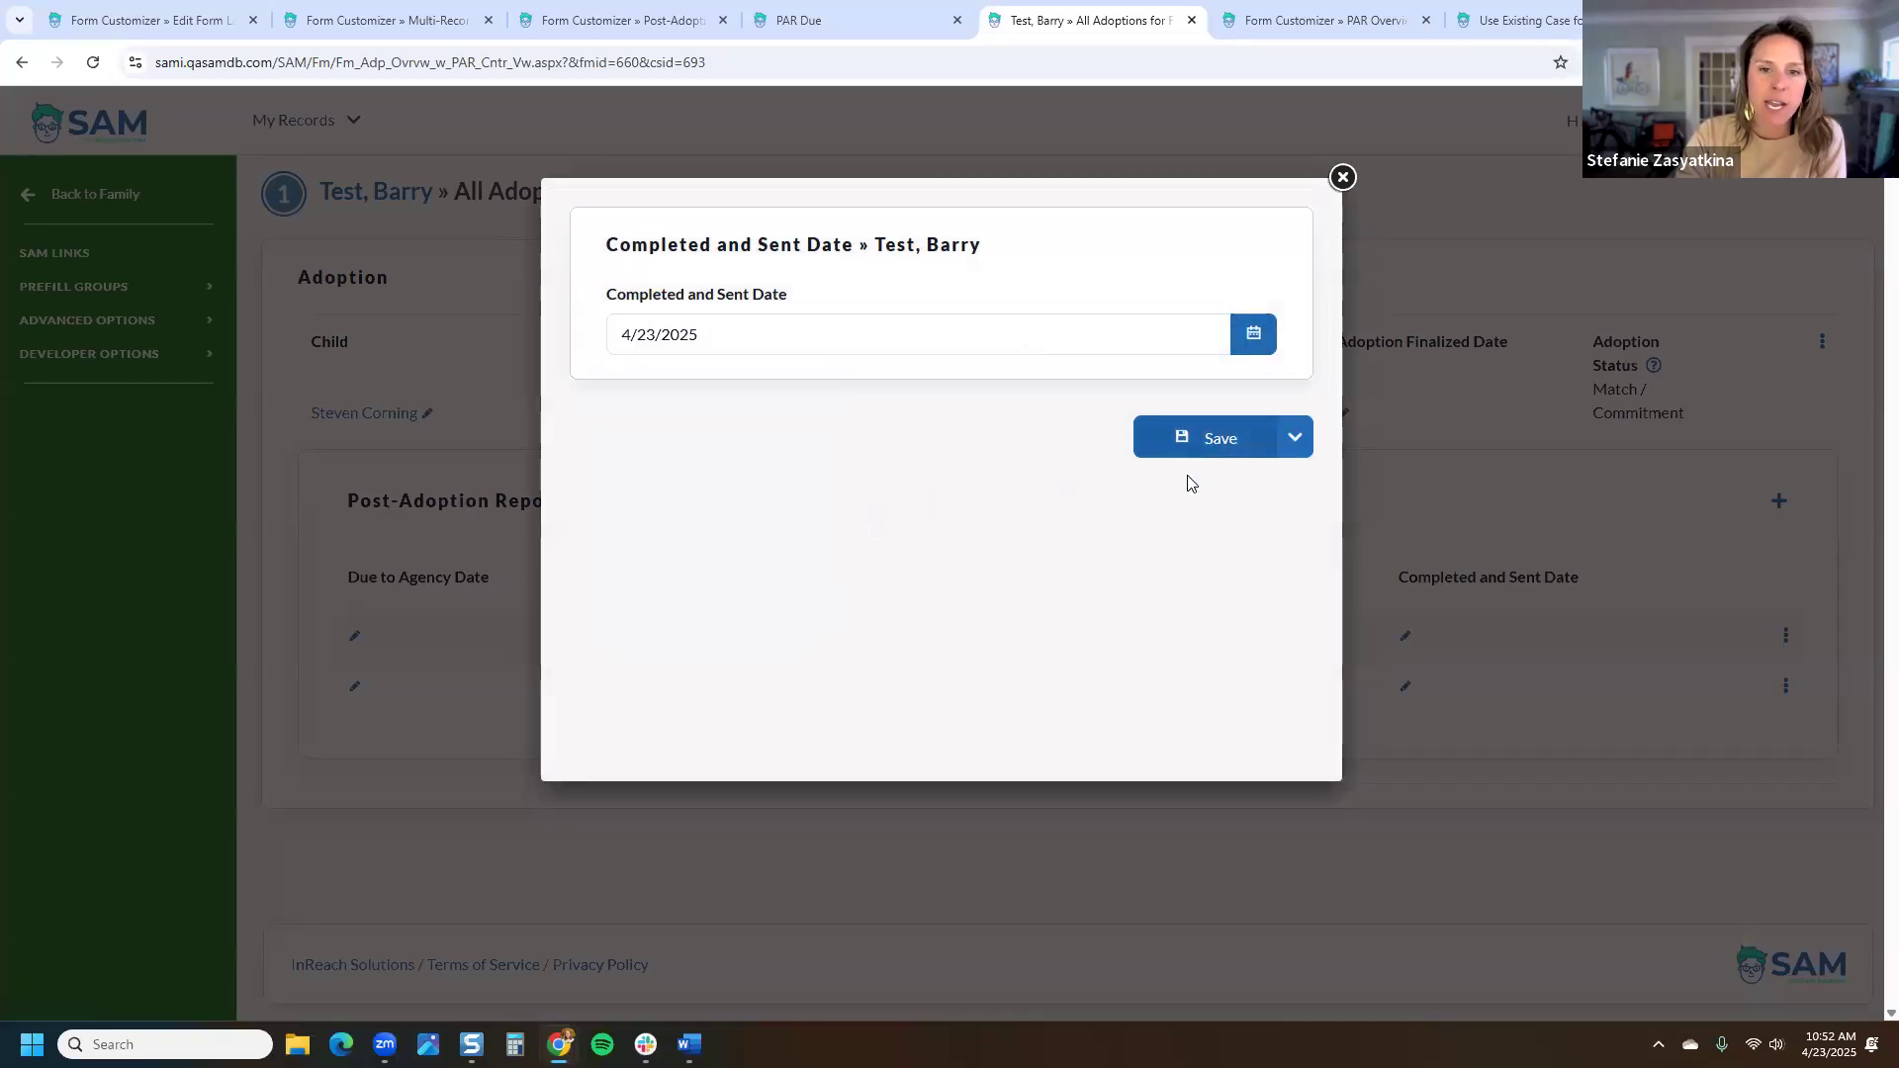
scroll(1167, 504, "down", 2)
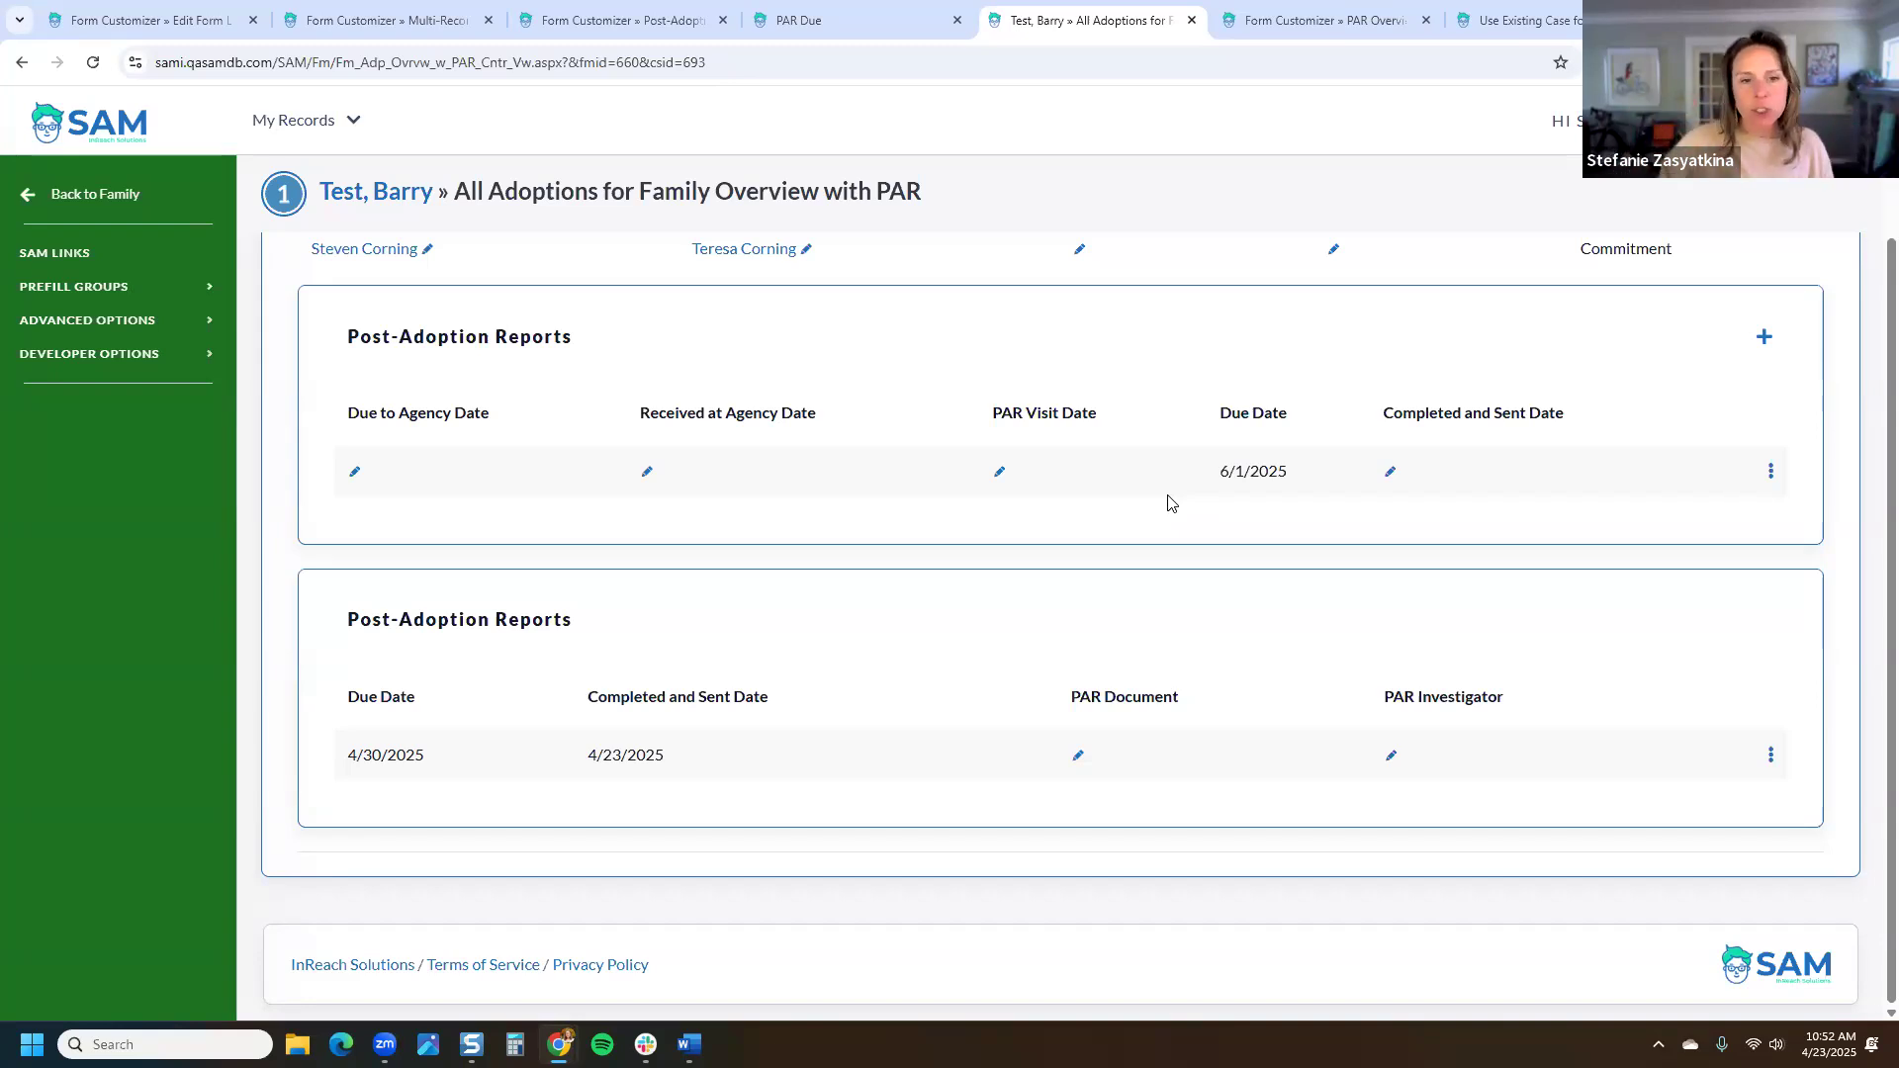
left_click_drag(602, 623, 359, 618)
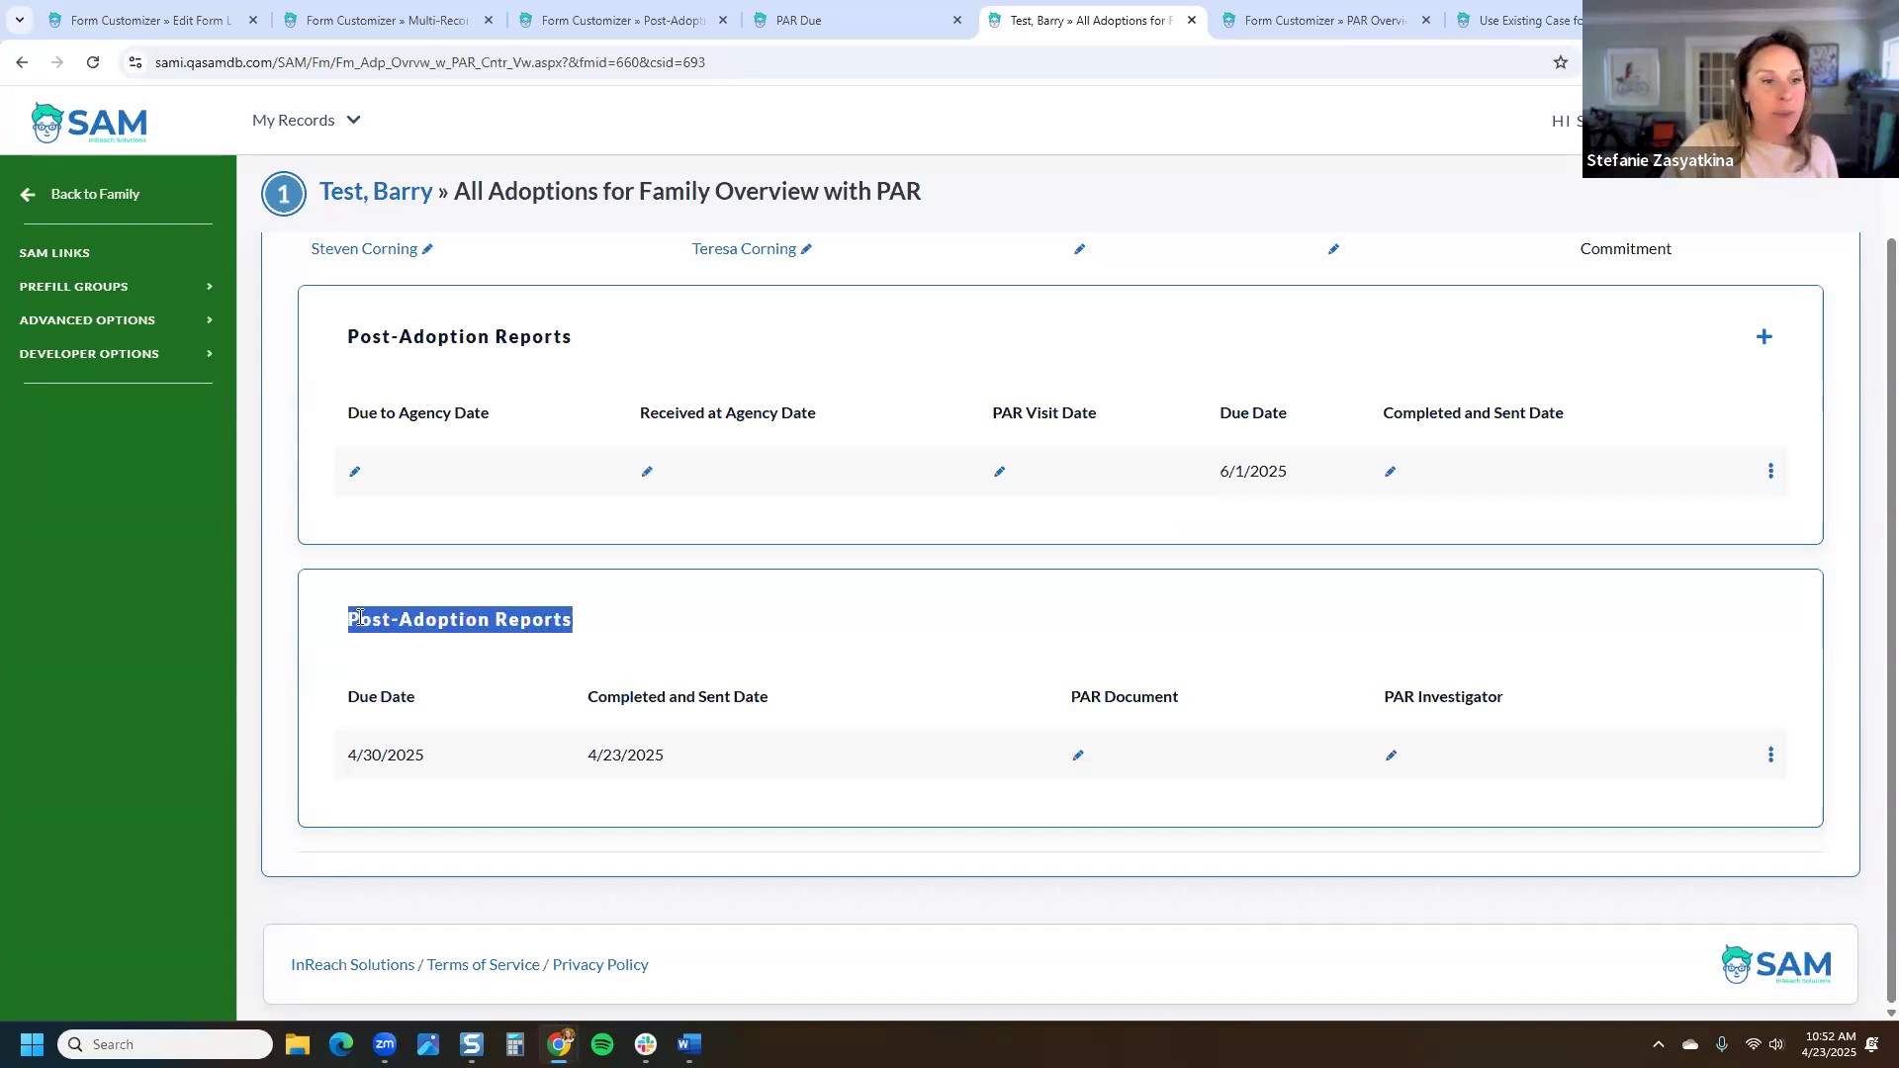
left_click(1288, 20)
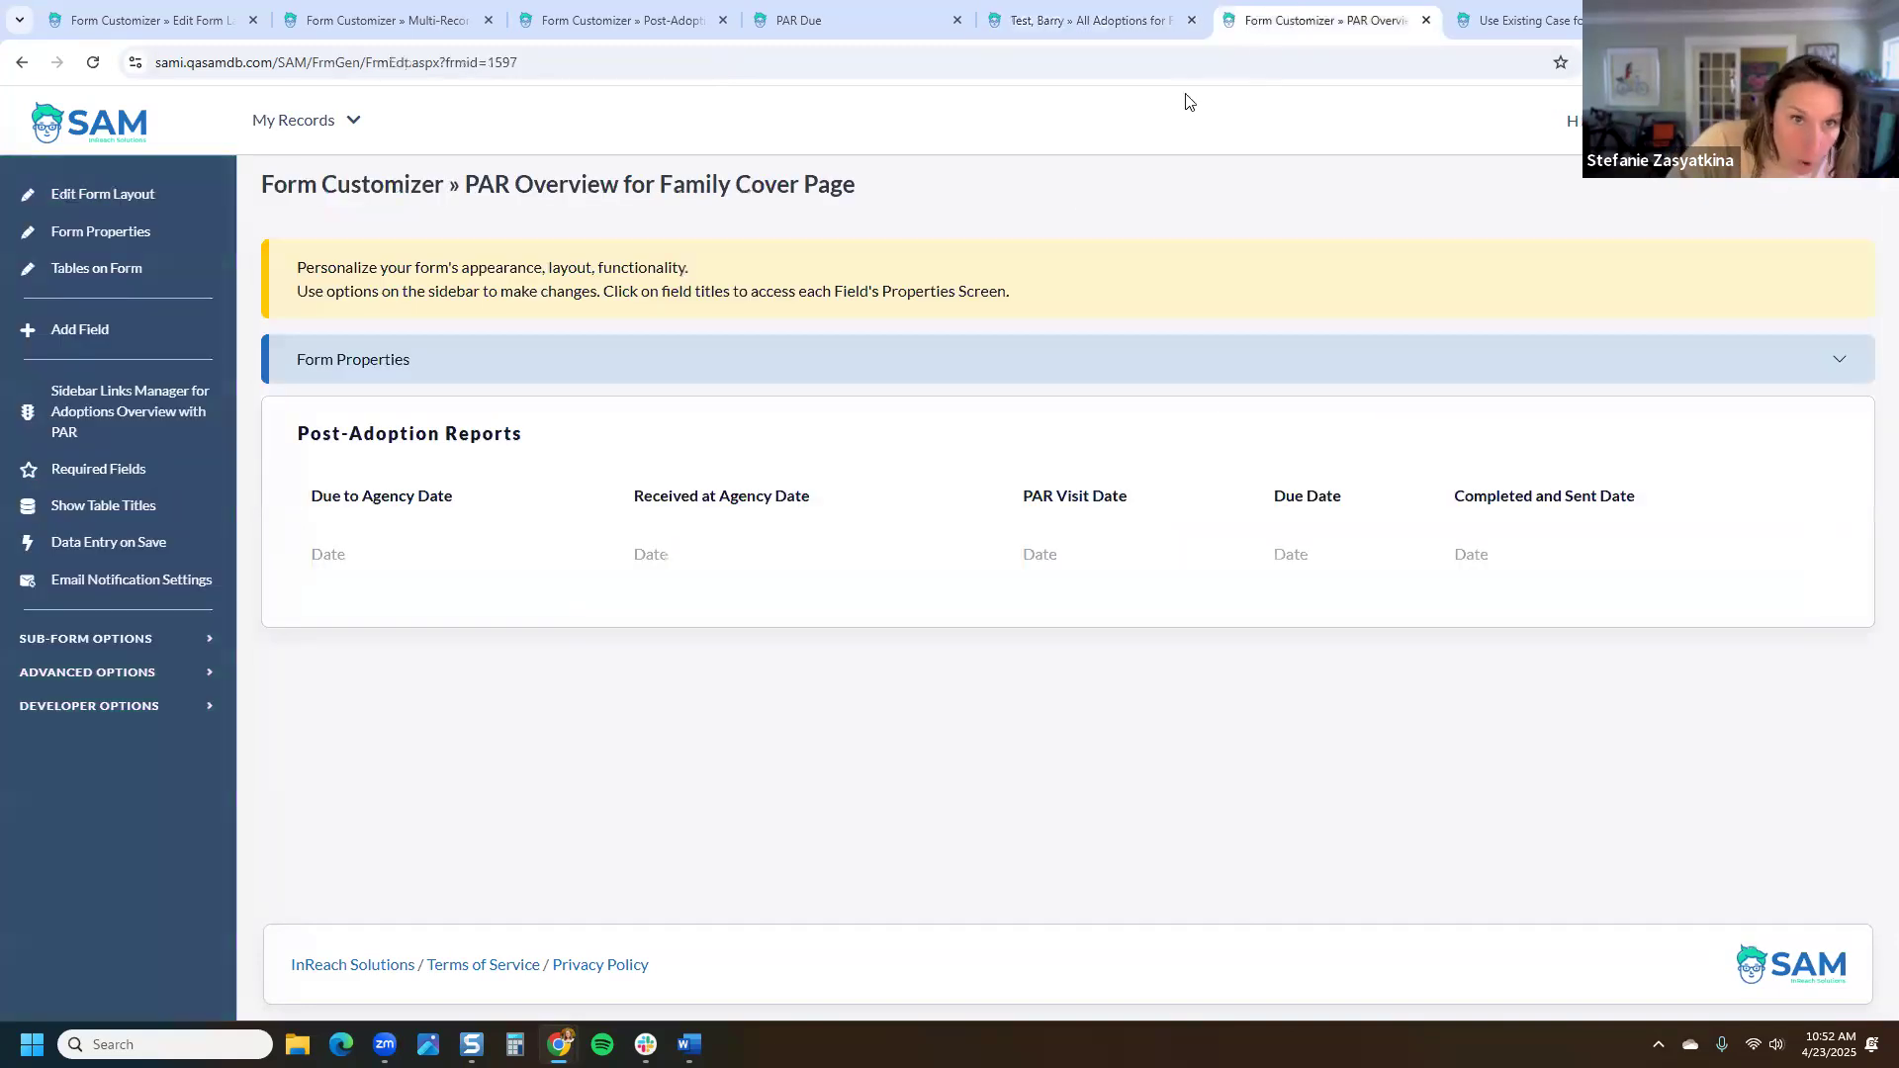
Step: Append 'Complete' to the Post-Adoption Reports Complete form's section title and save
left_click(1535, 17)
left_click(1330, 19)
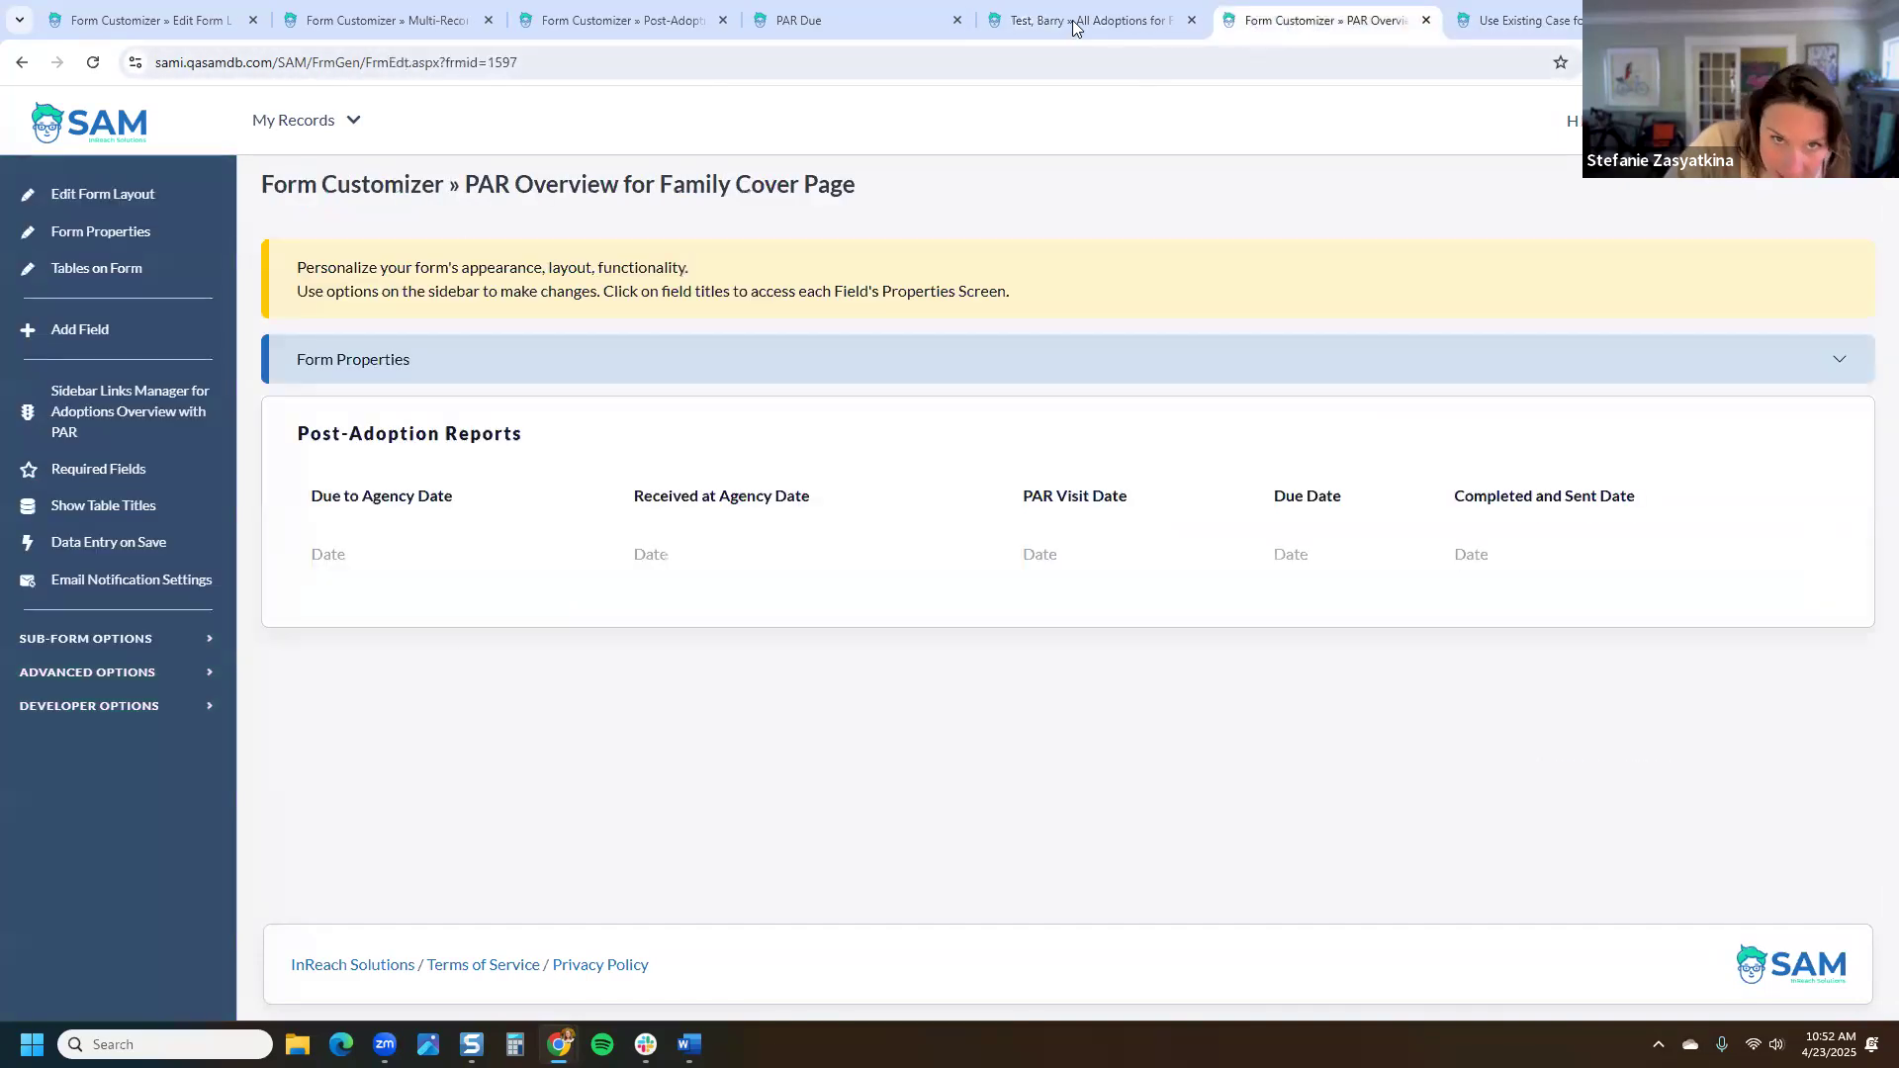
left_click(1075, 24)
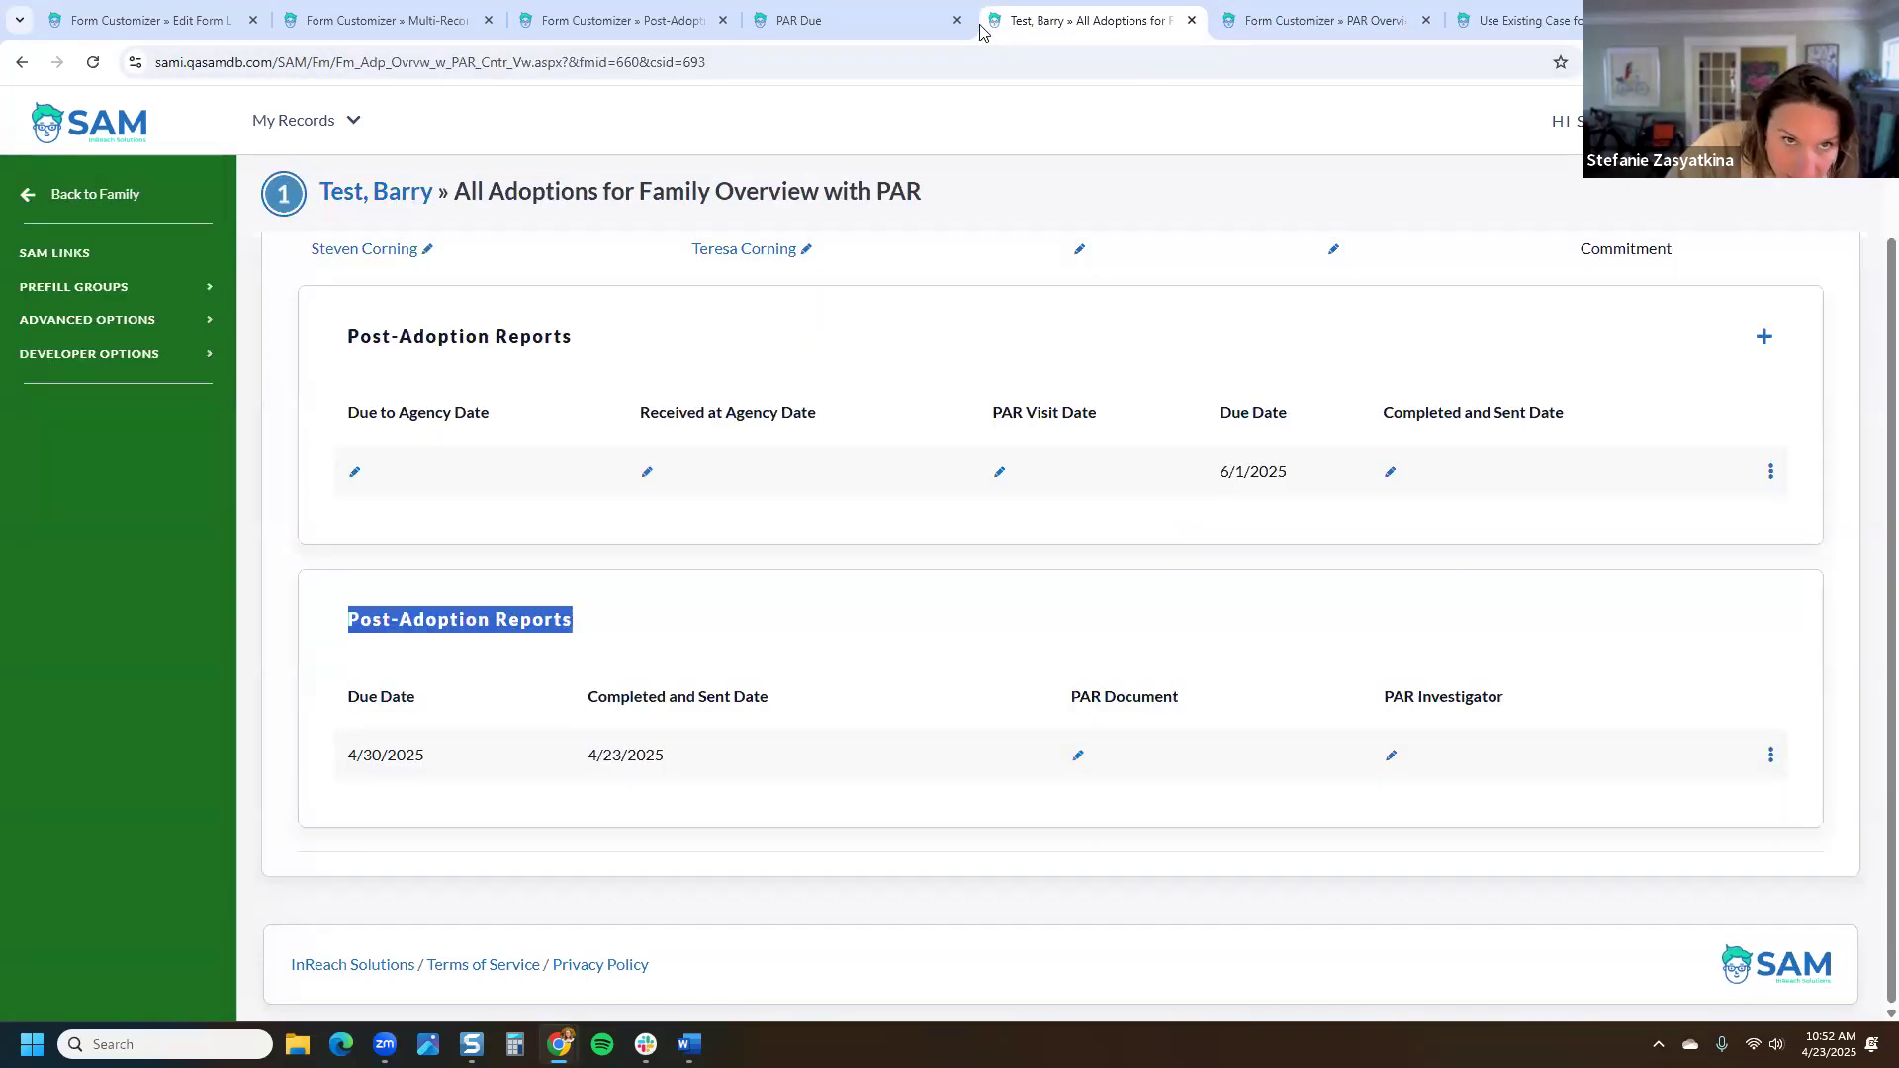
left_click(660, 22)
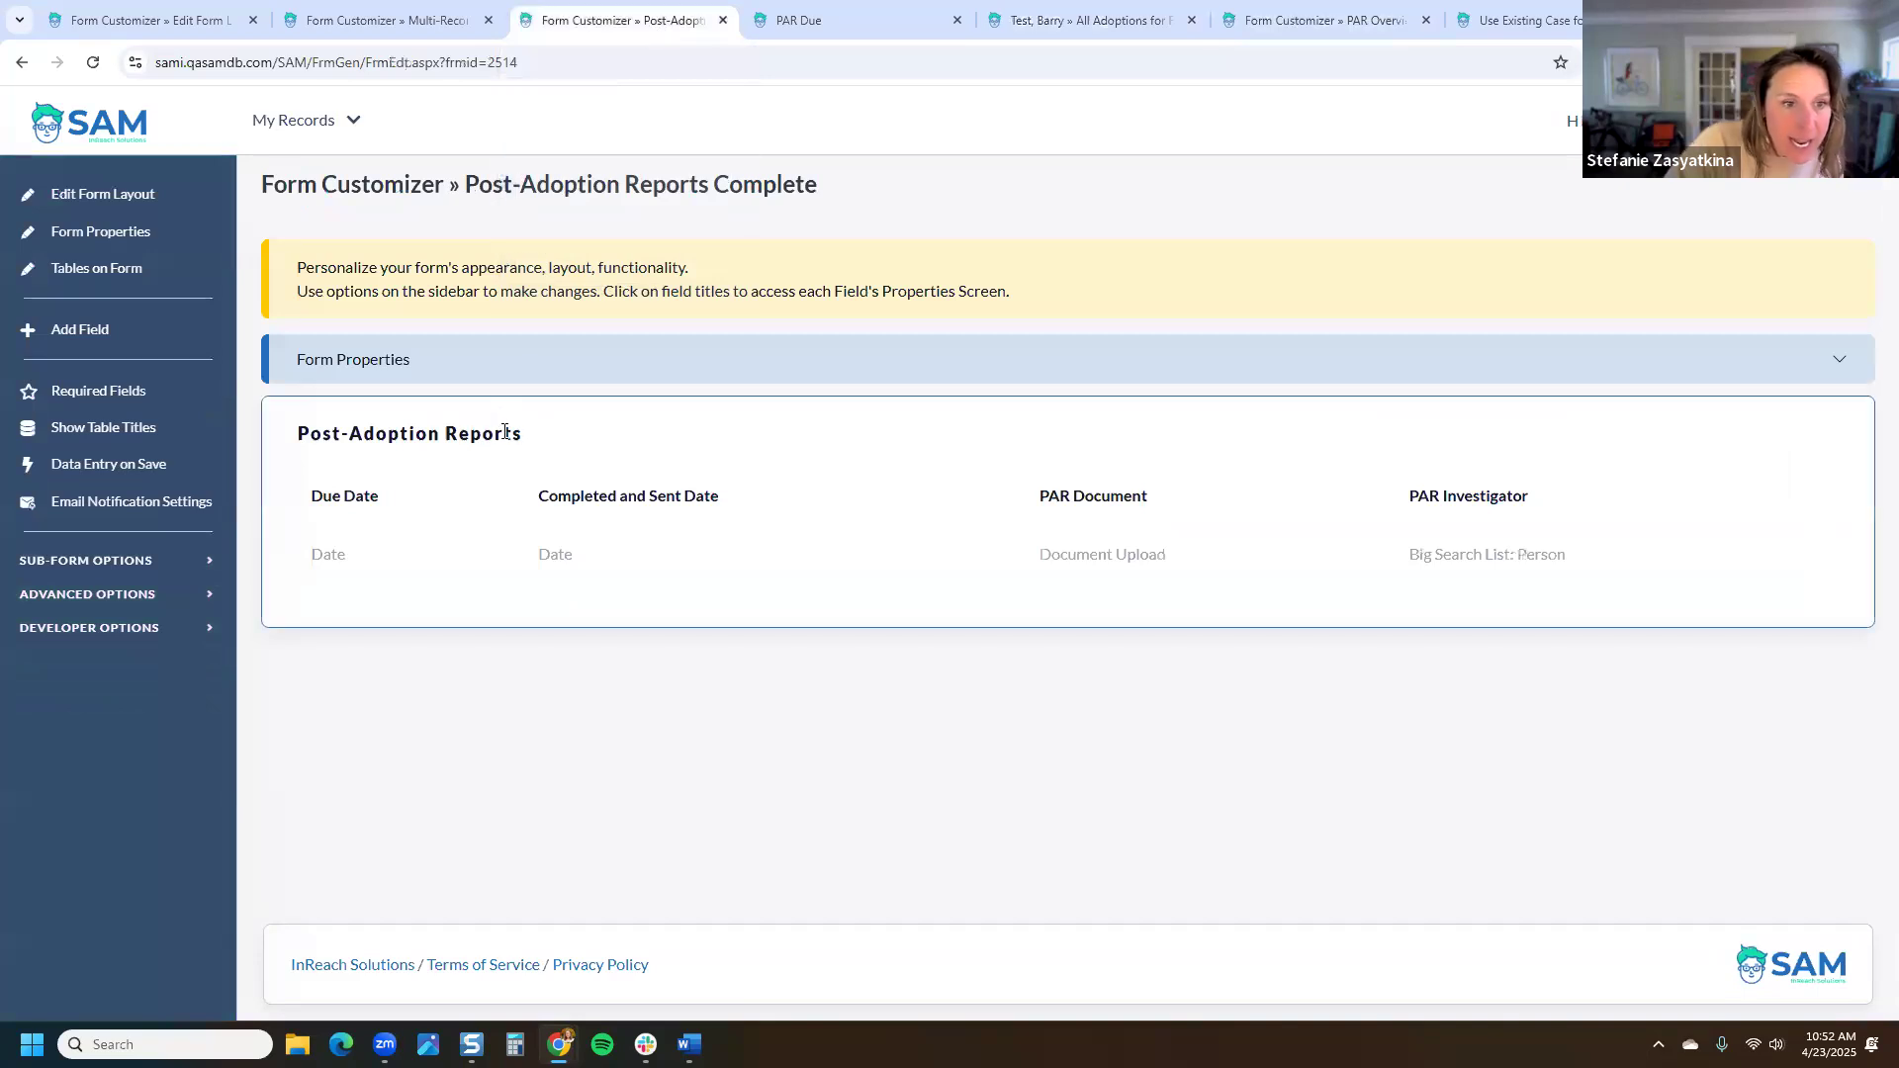
left_click(126, 238)
left_click(908, 446)
type("Complete")
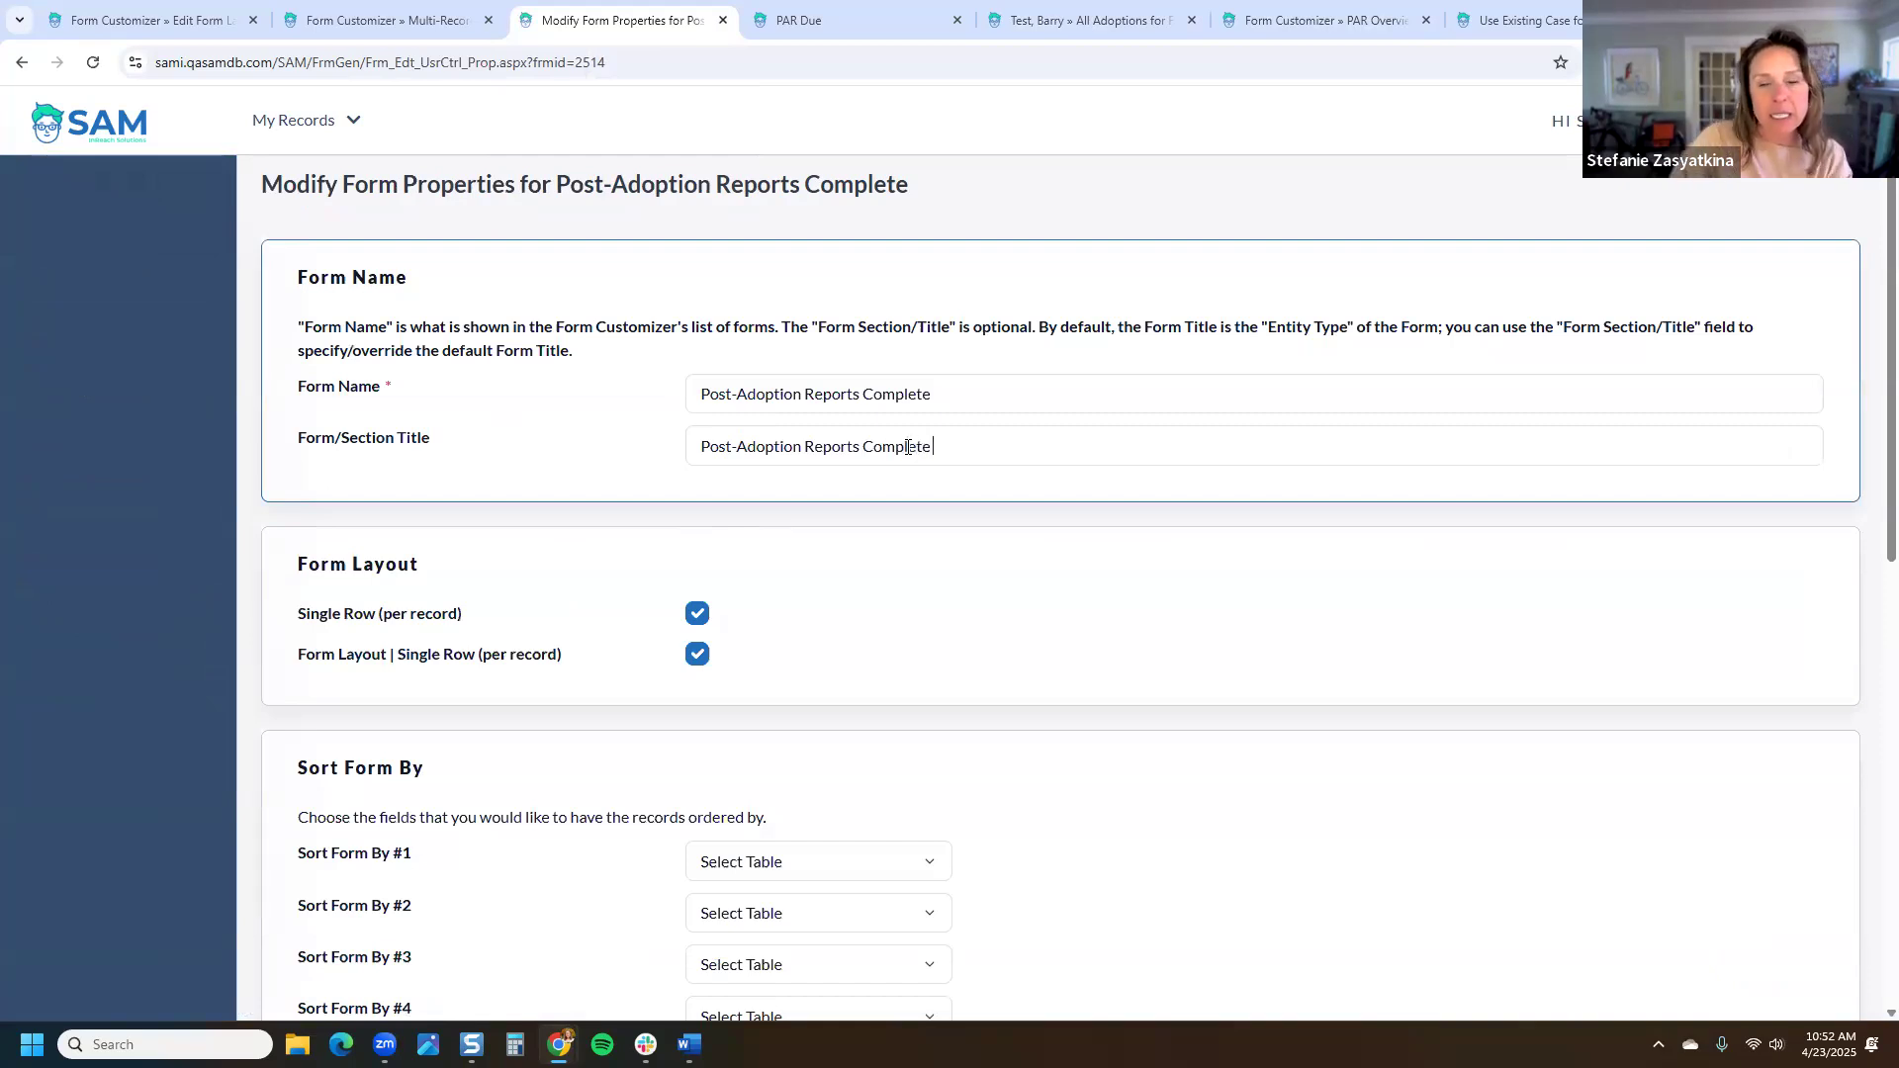
scroll(1834, 767, "down", 9)
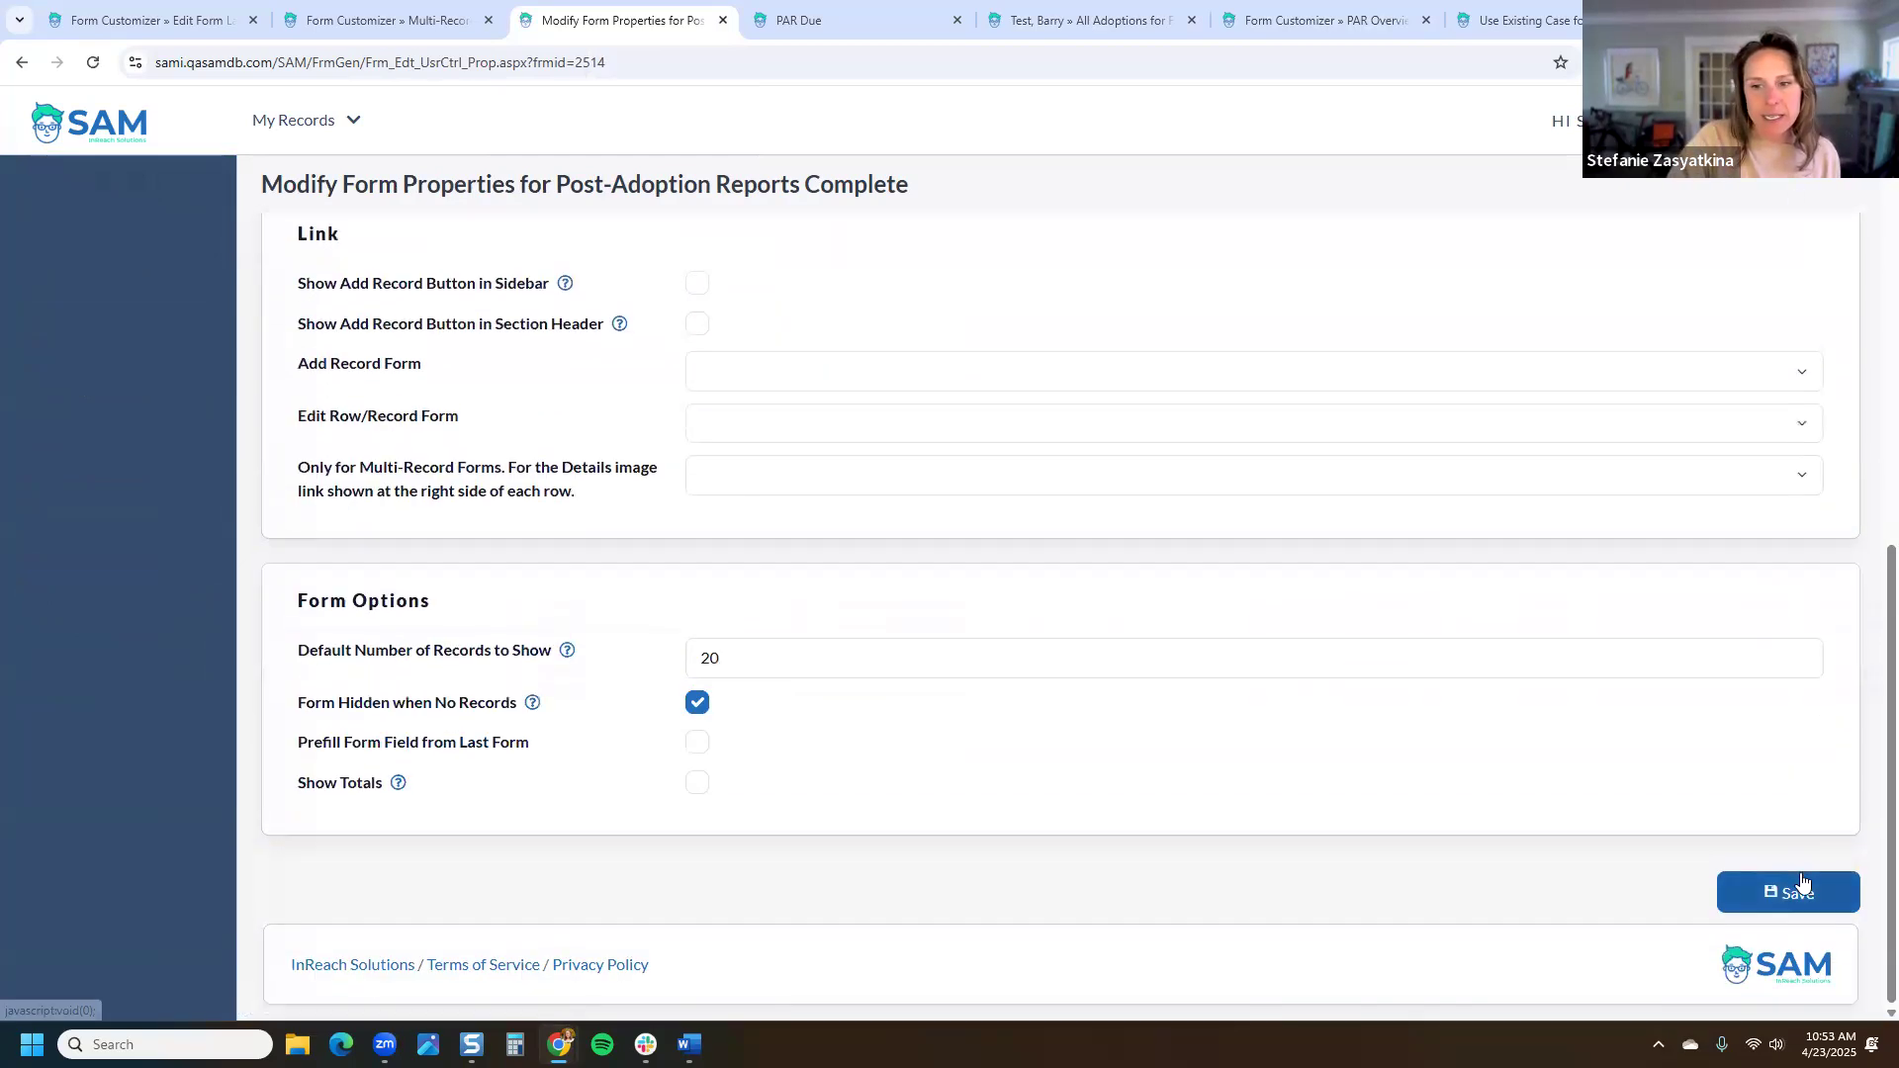
left_click(1804, 890)
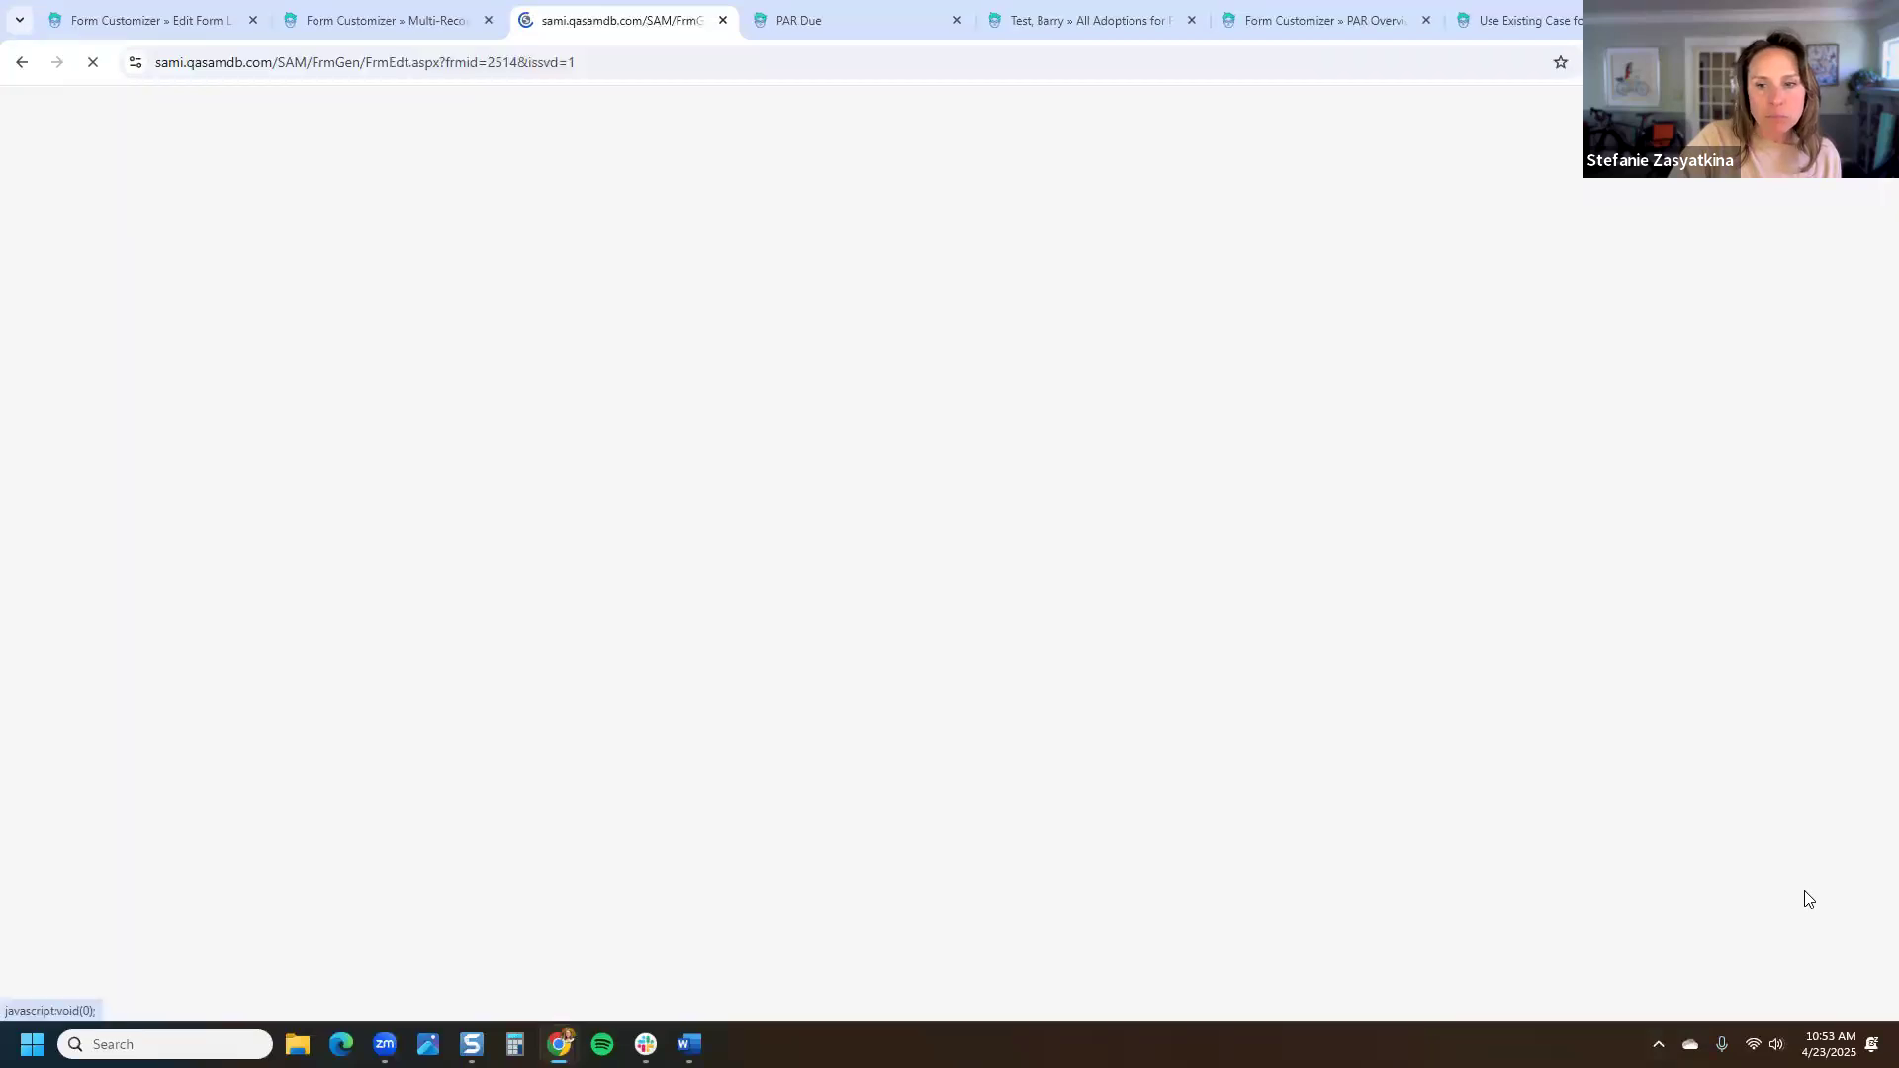
Step: Reload the family's adoption overview to show the retitled completed reports table
left_click(818, 25)
key("ctrl+Tab")
left_click(94, 63)
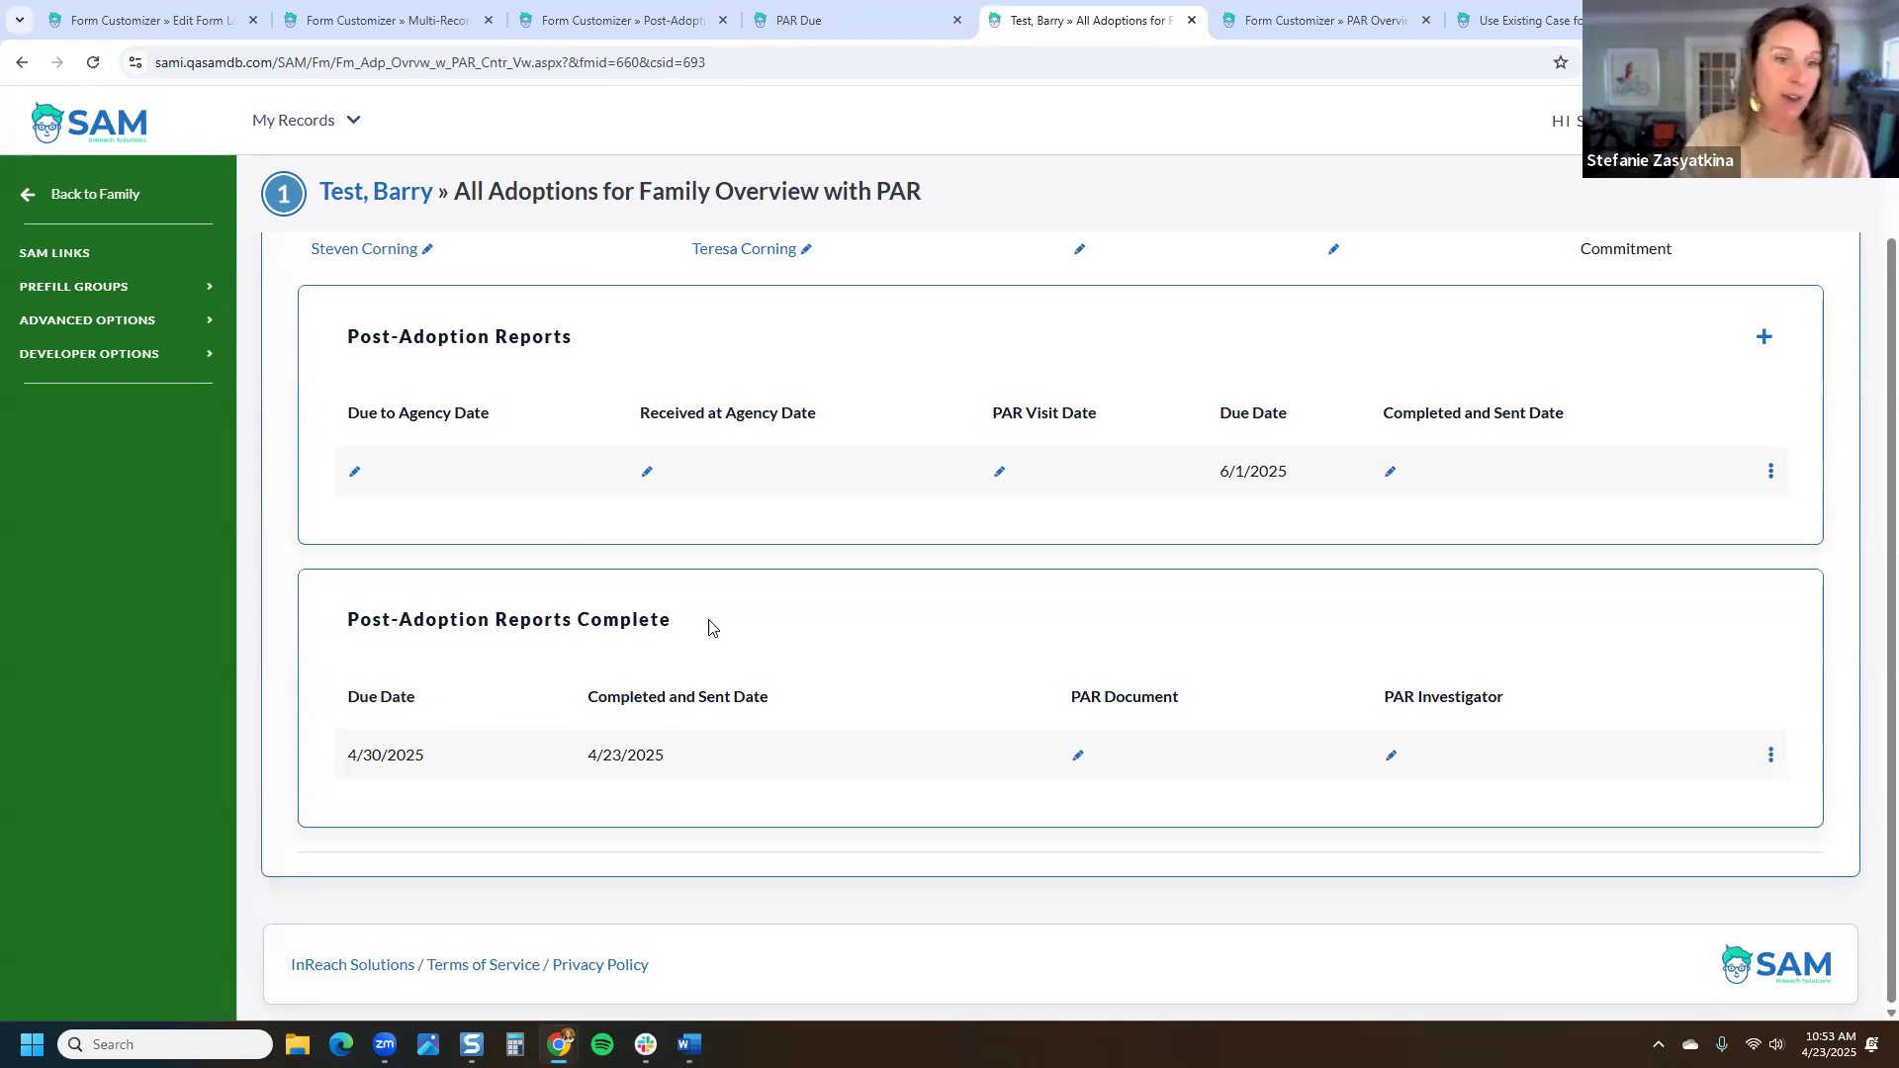
Step: Go back to the family cover page and scroll through its communications
left_click(129, 195)
left_click(133, 362)
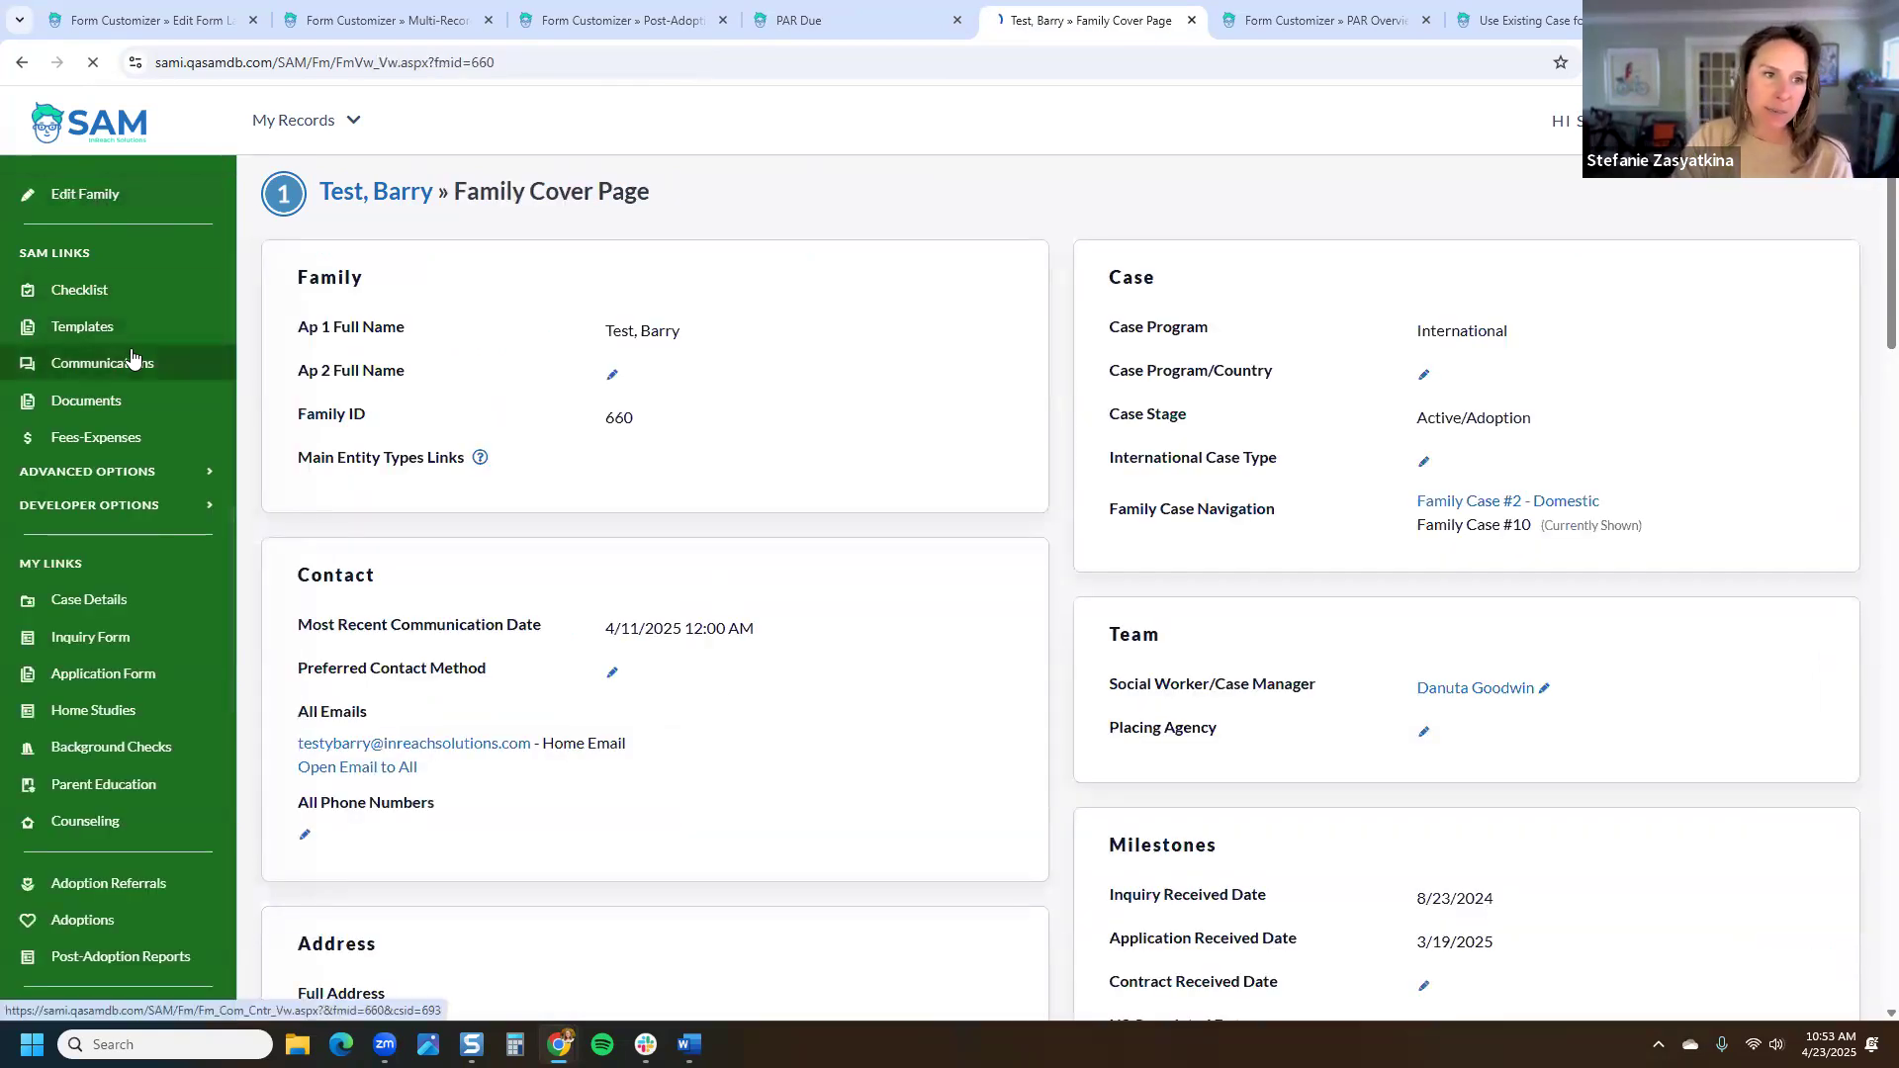
scroll(746, 371, "down", 9)
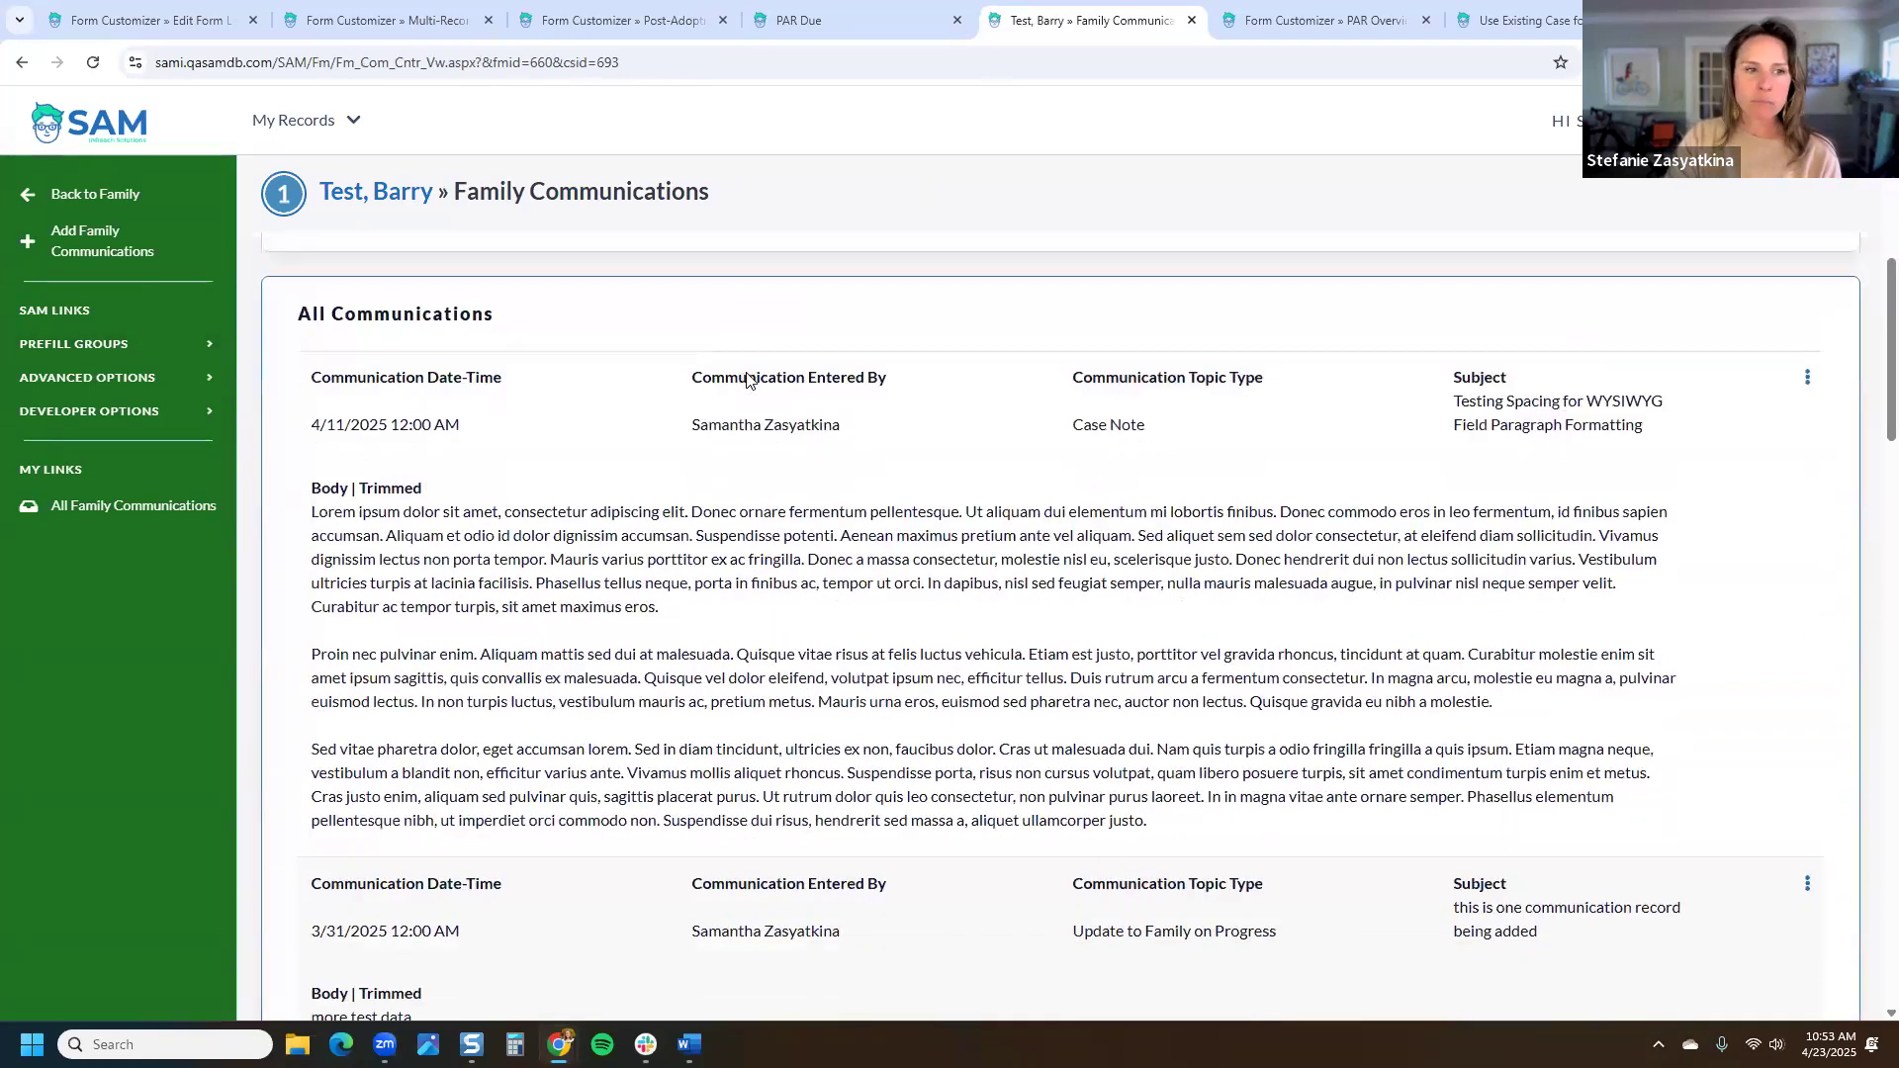
scroll(831, 542, "down", 15)
scroll(834, 580, "down", 3)
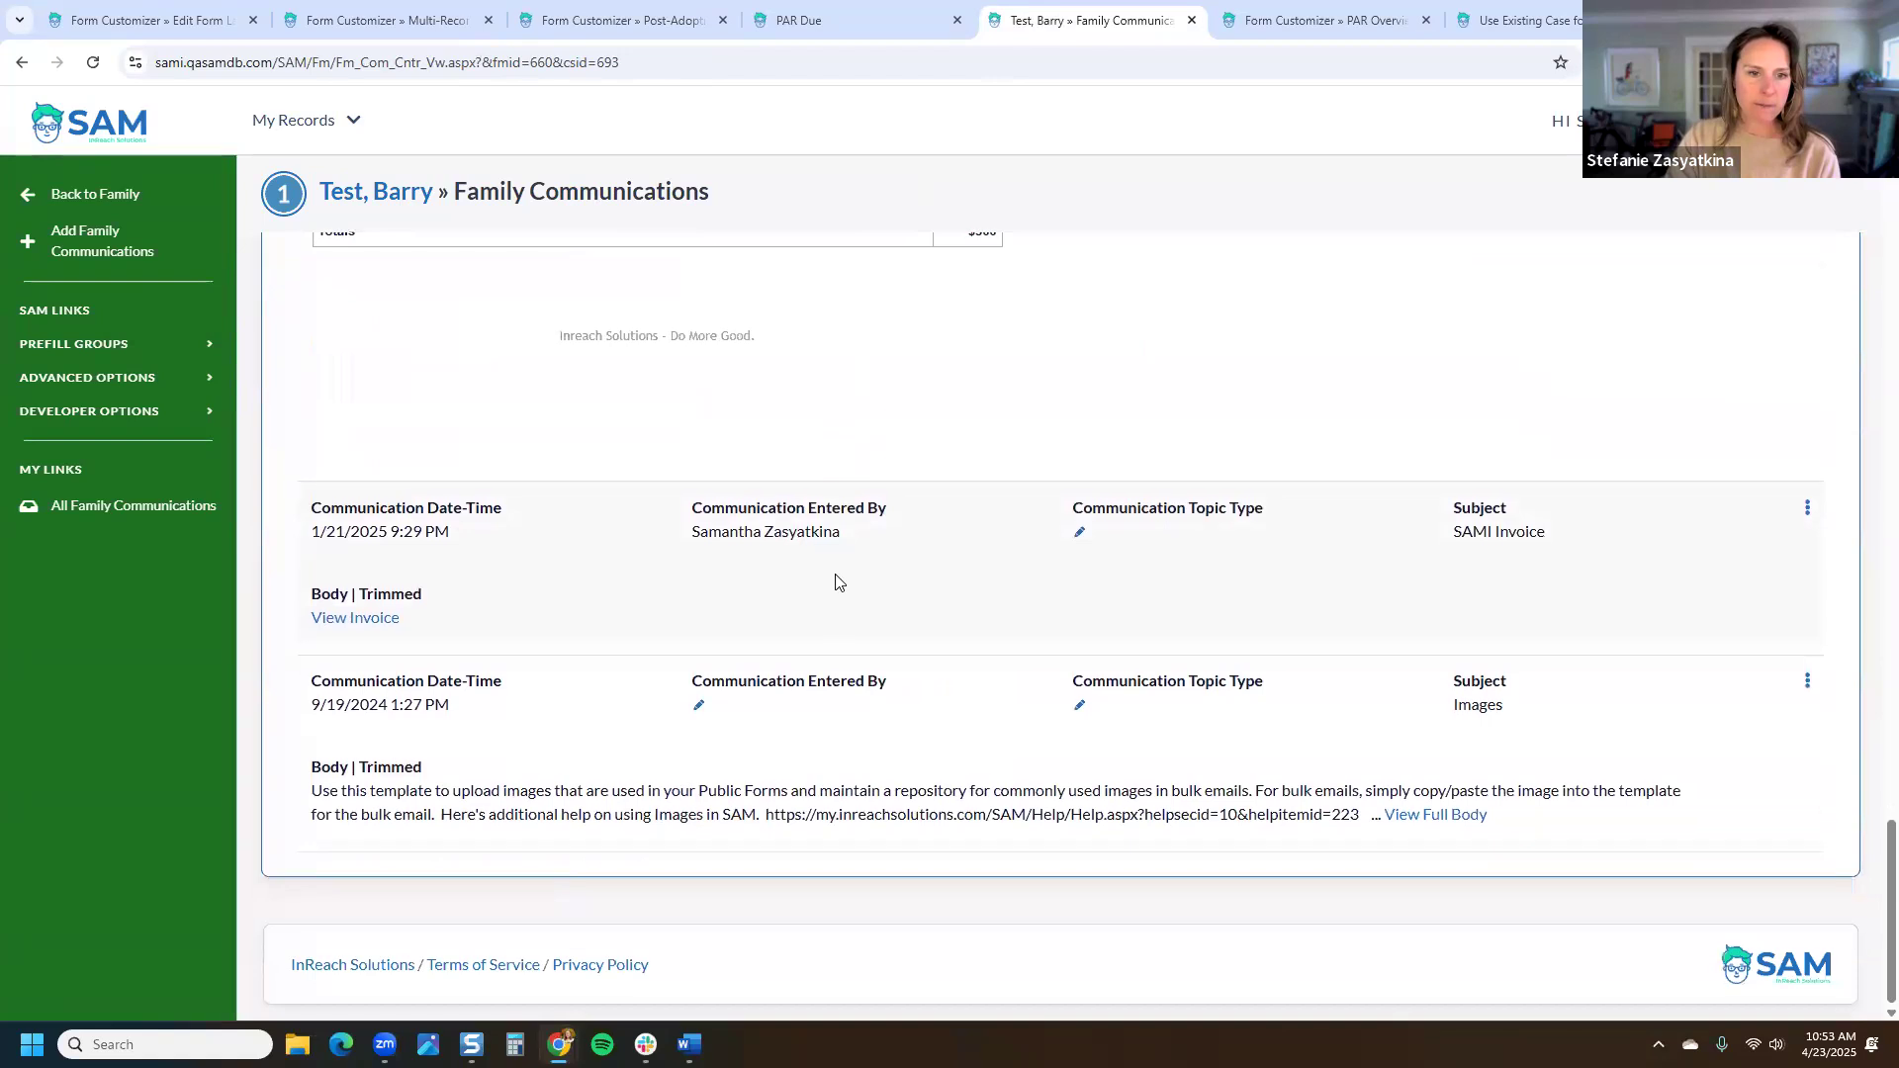
scroll(797, 521, "up", 10)
scroll(807, 539, "up", 10)
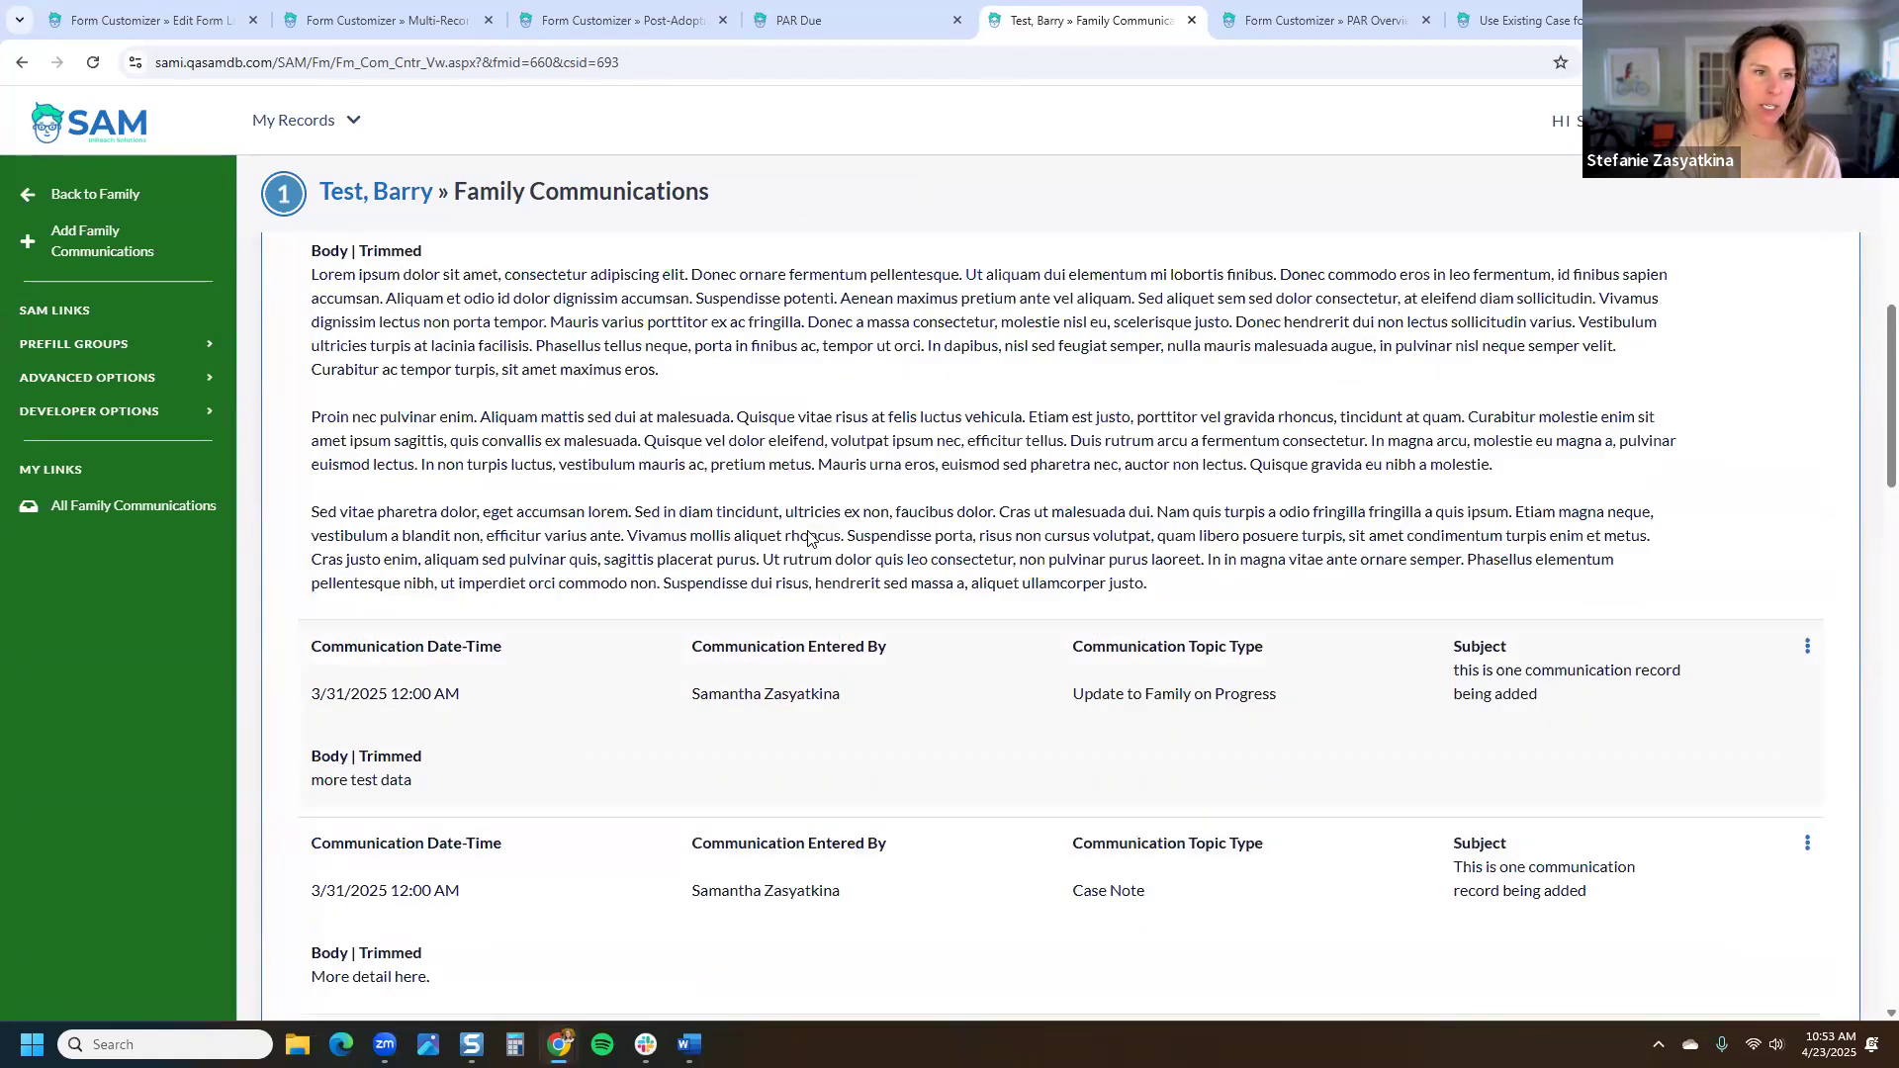
scroll(807, 534, "down", 7)
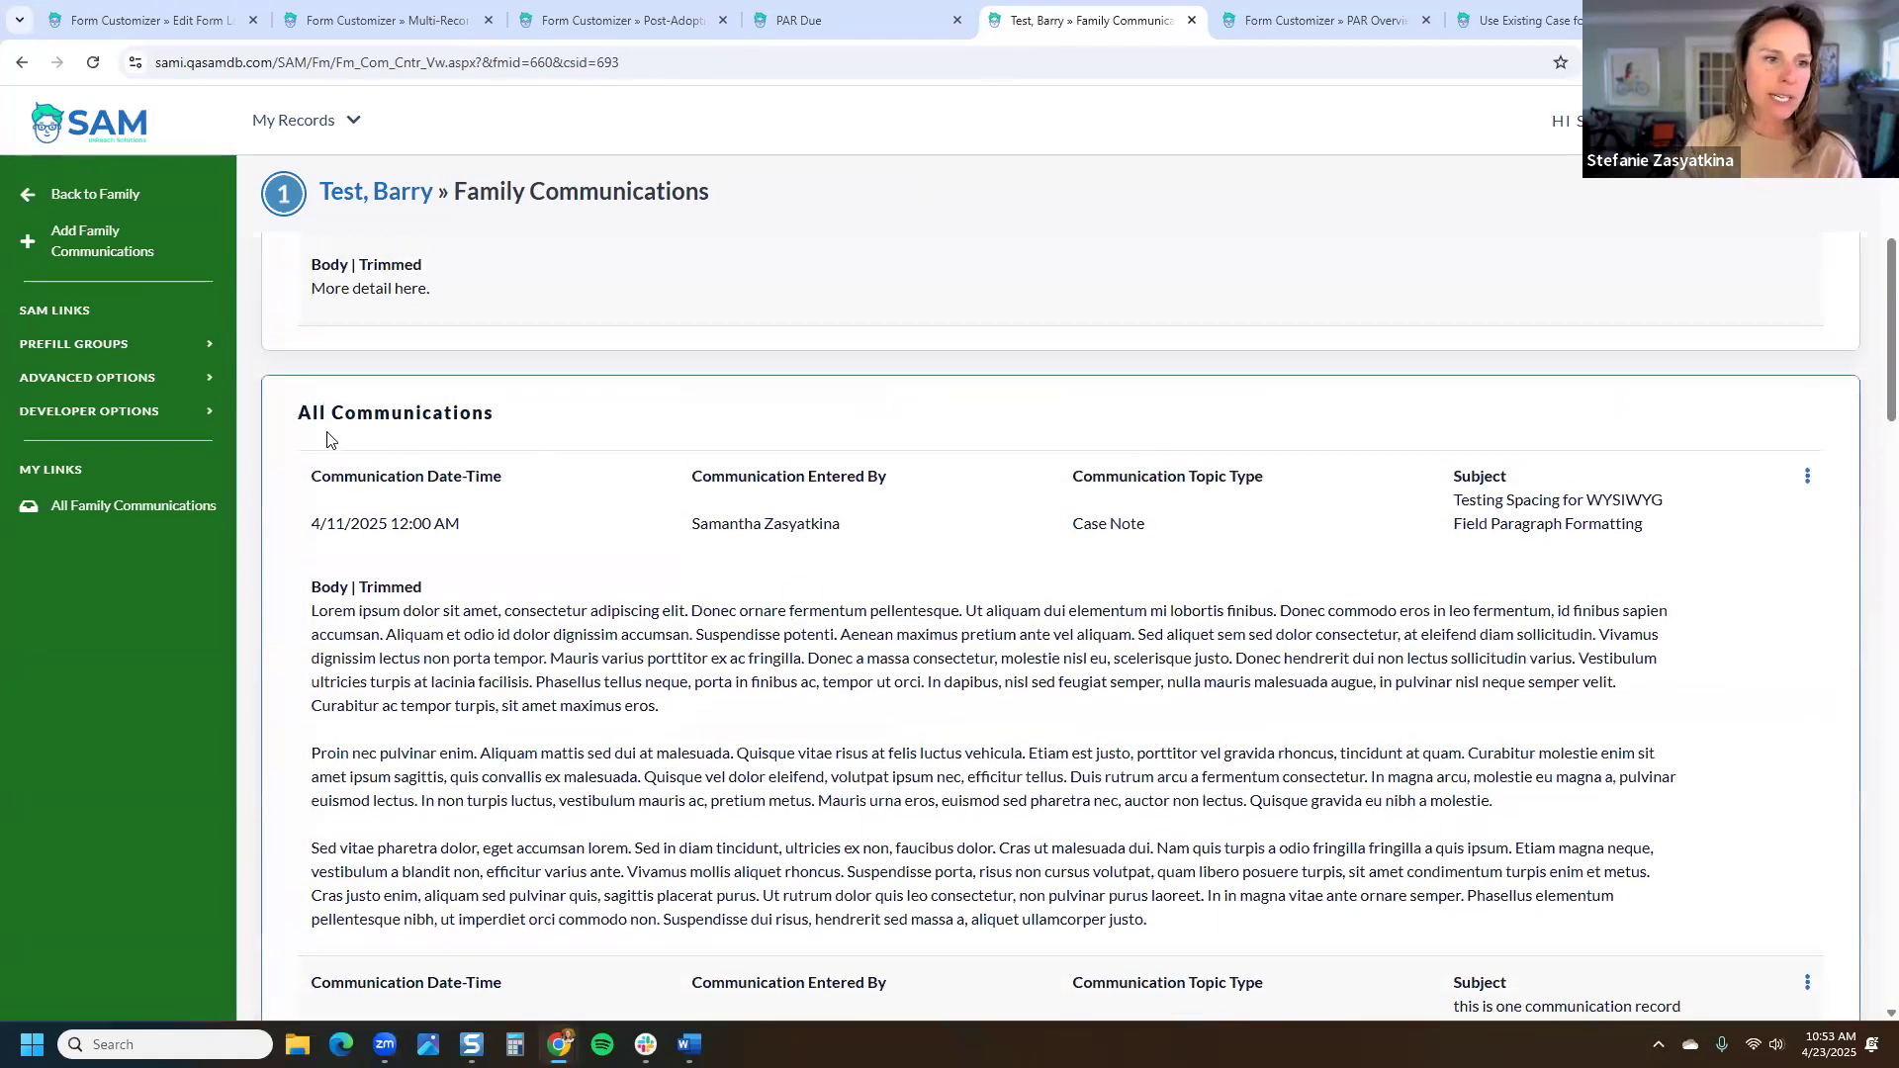
Step: Go to the Family home page and enter the family's surname in Quick Search
left_click(299, 136)
left_click(210, 206)
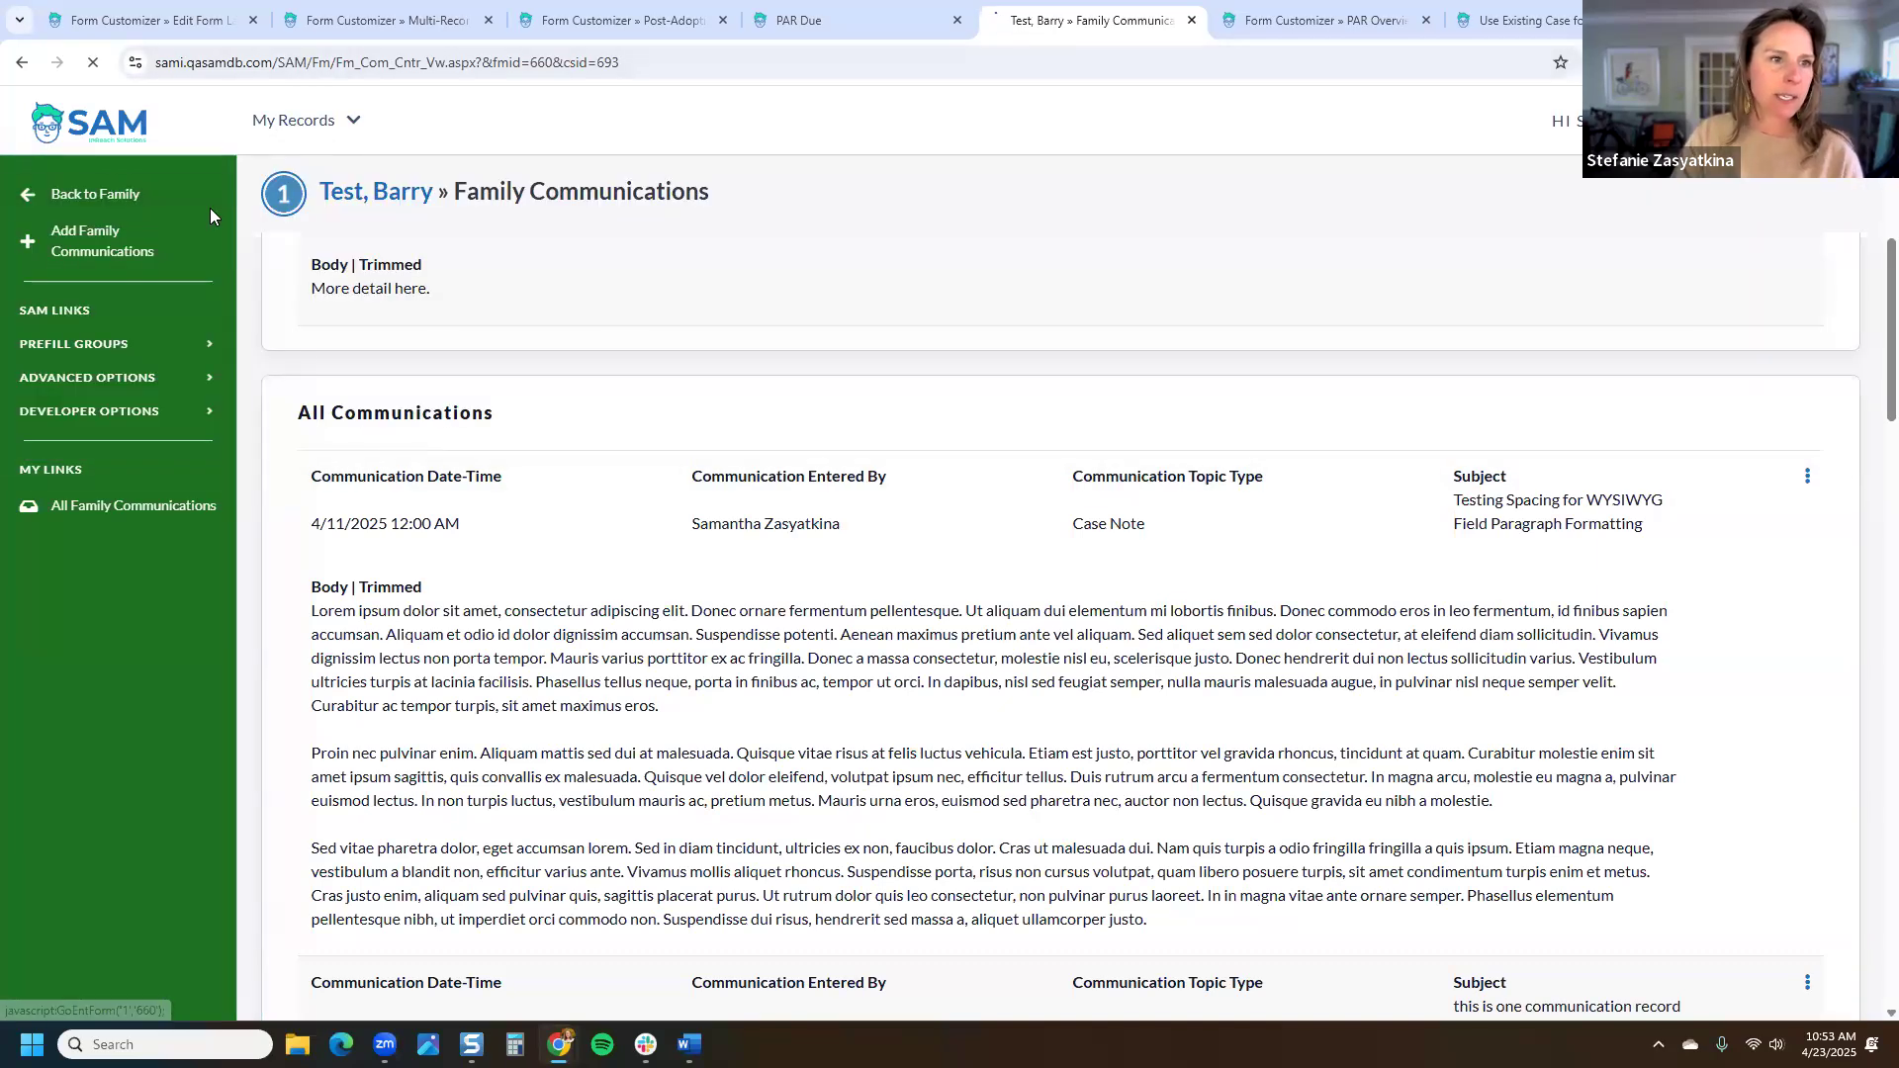
type("akron")
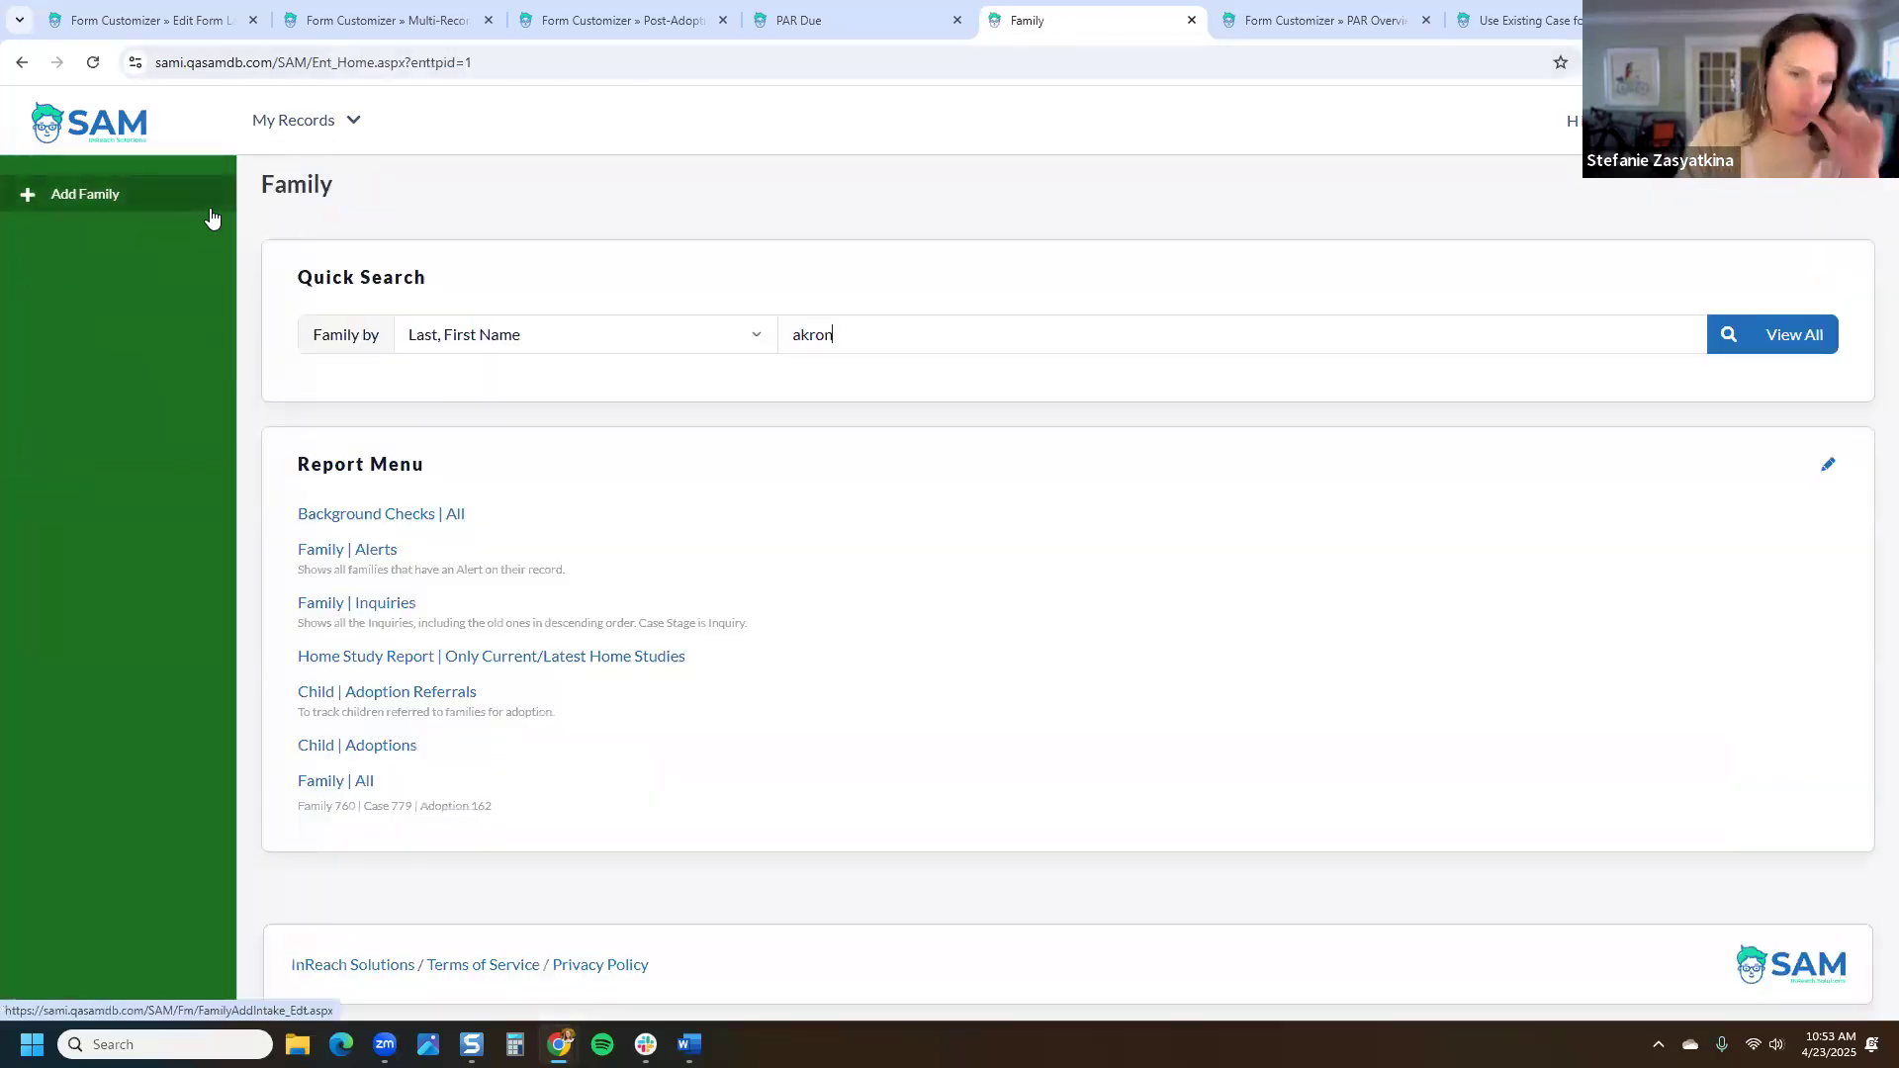
Step: Open the matching family's Communications page and highlight its 'Showing 20 of 46 Records' count
left_click(455, 580)
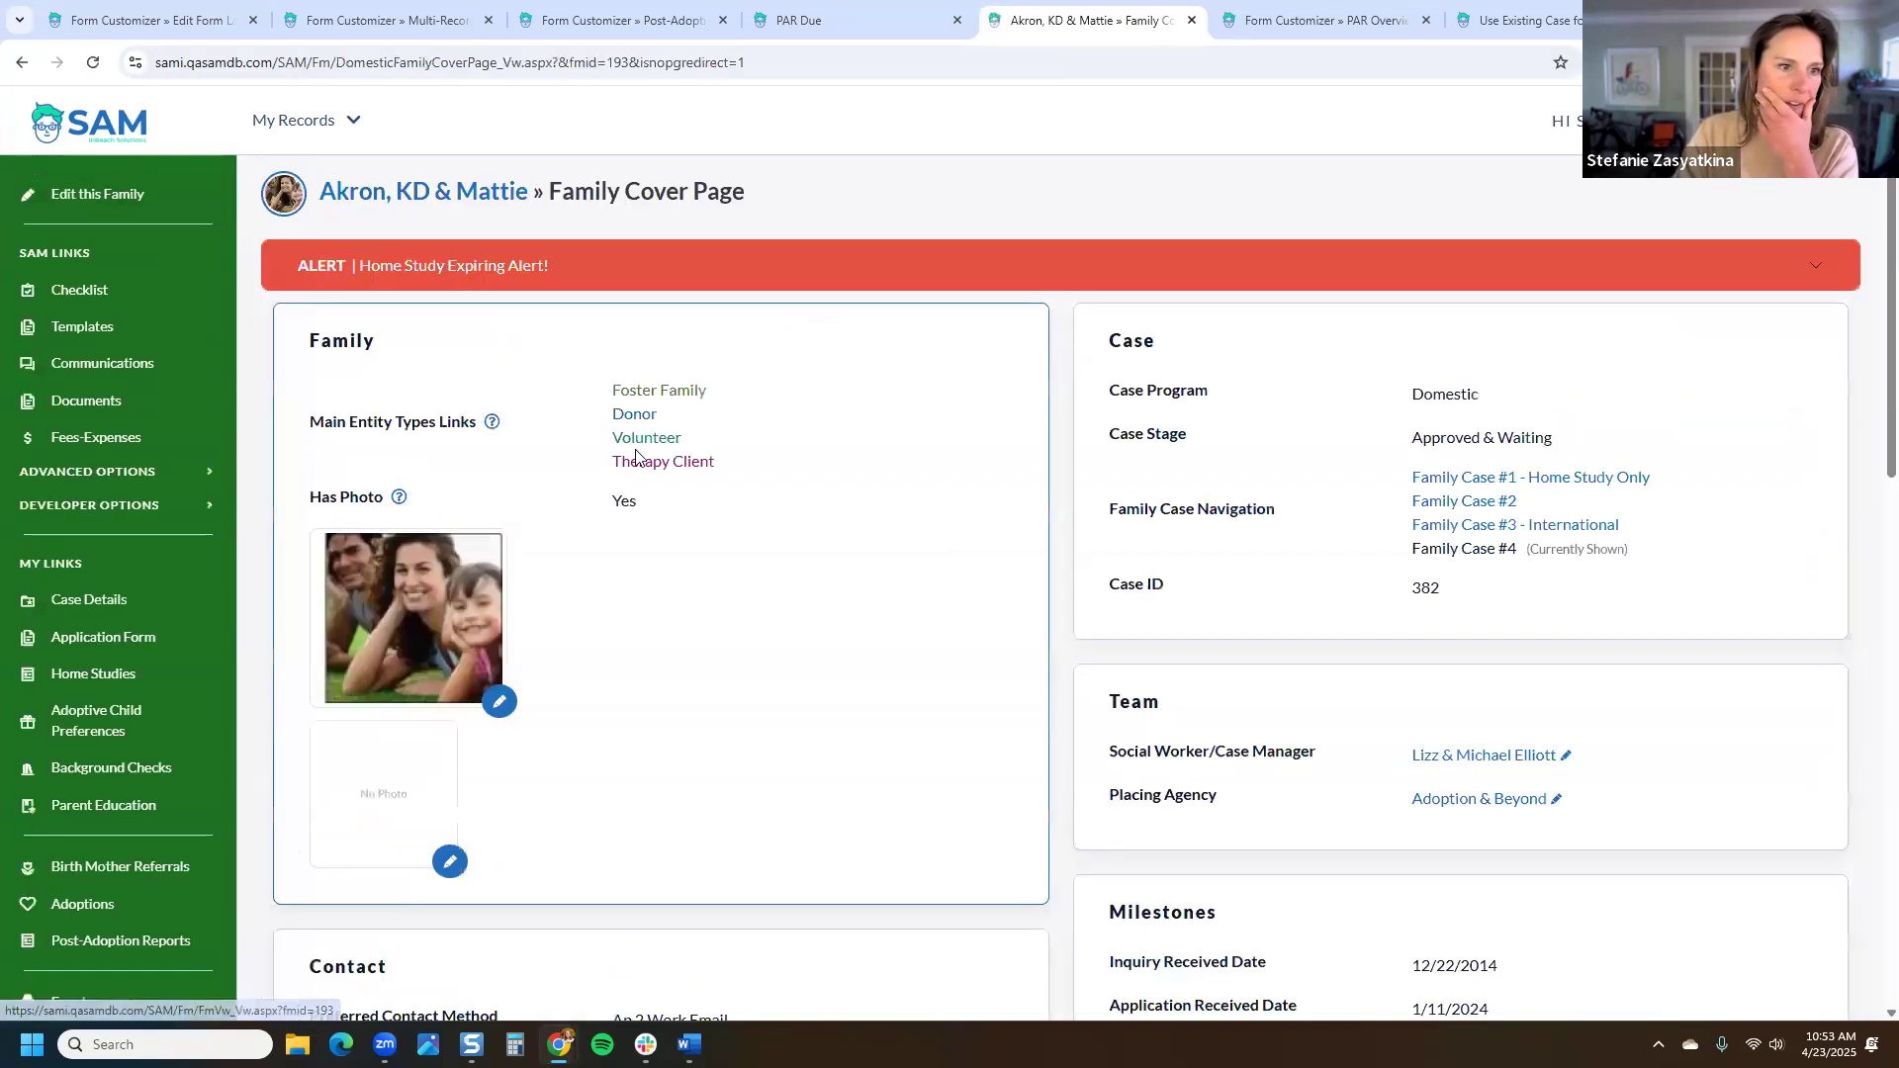
left_click(174, 356)
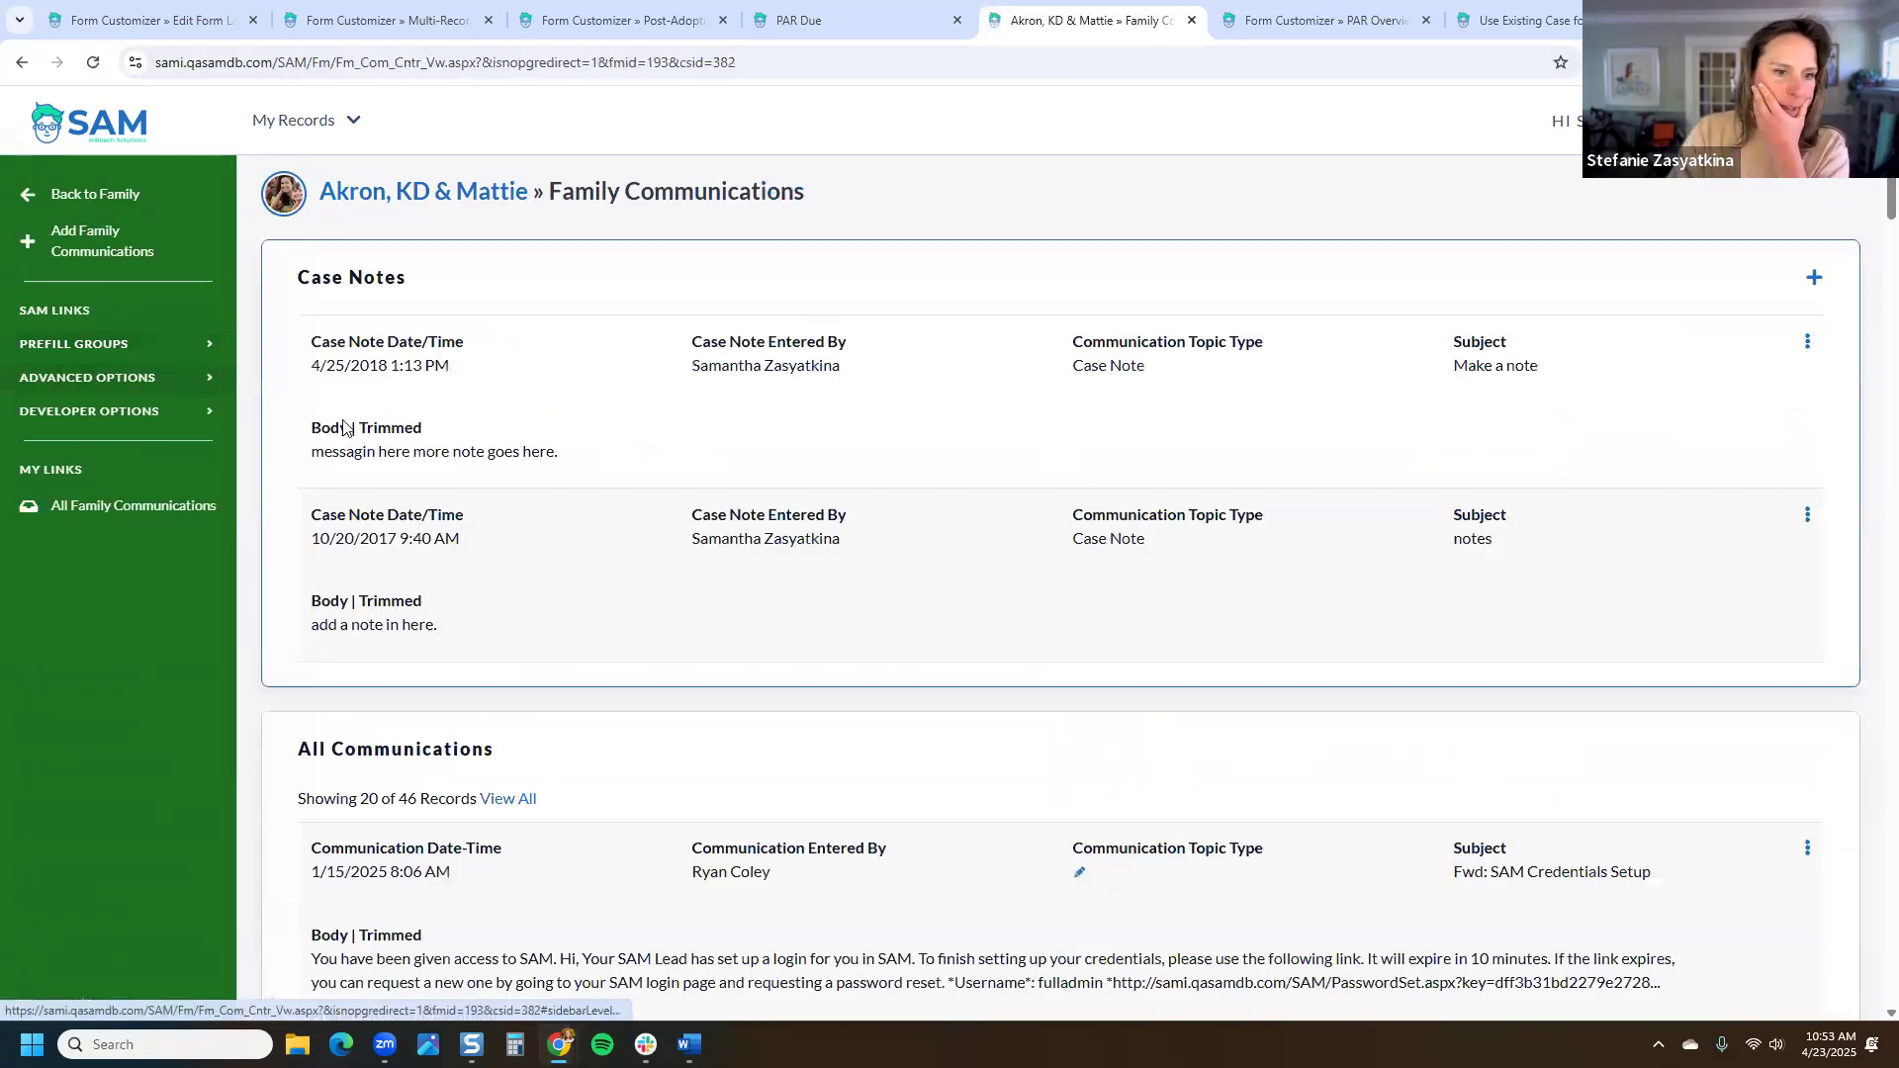
scroll(392, 496, "down", 2)
left_click_drag(296, 503, 555, 510)
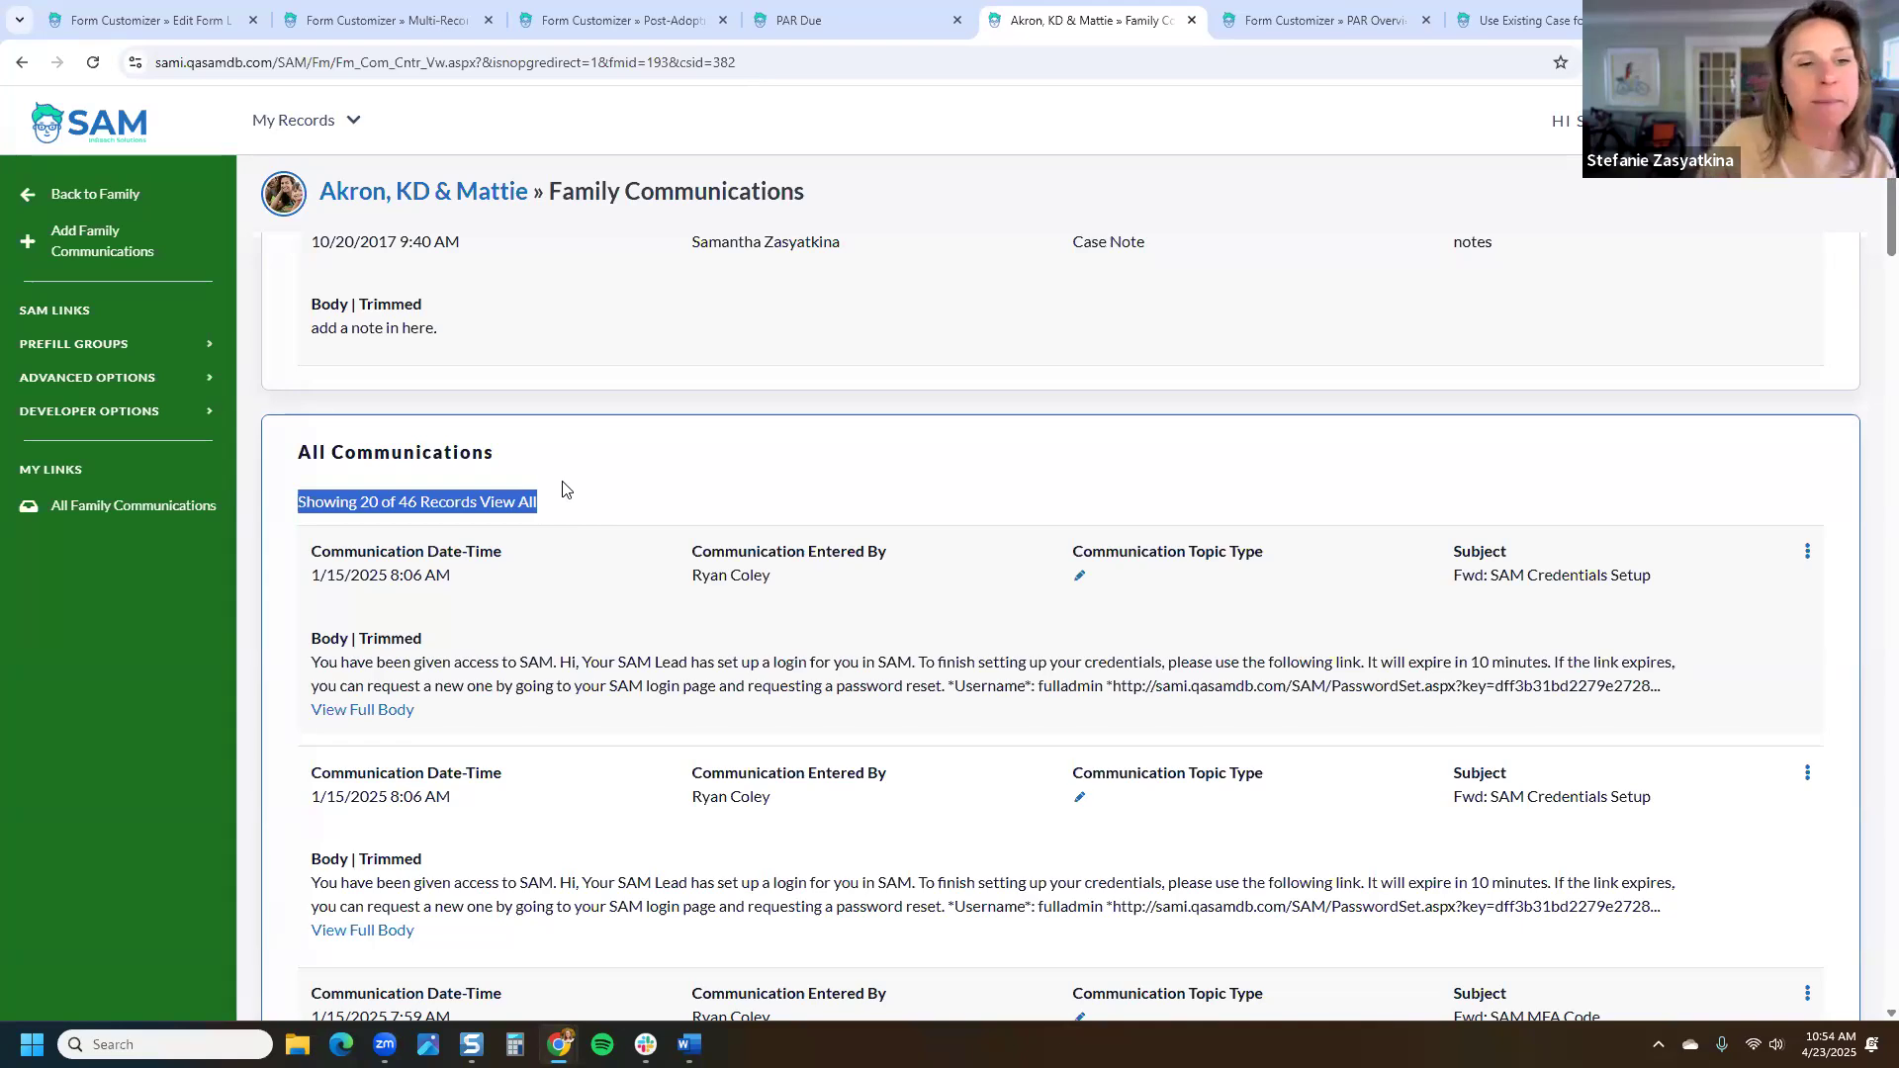
left_click(680, 473)
scroll(681, 472, "down", 2)
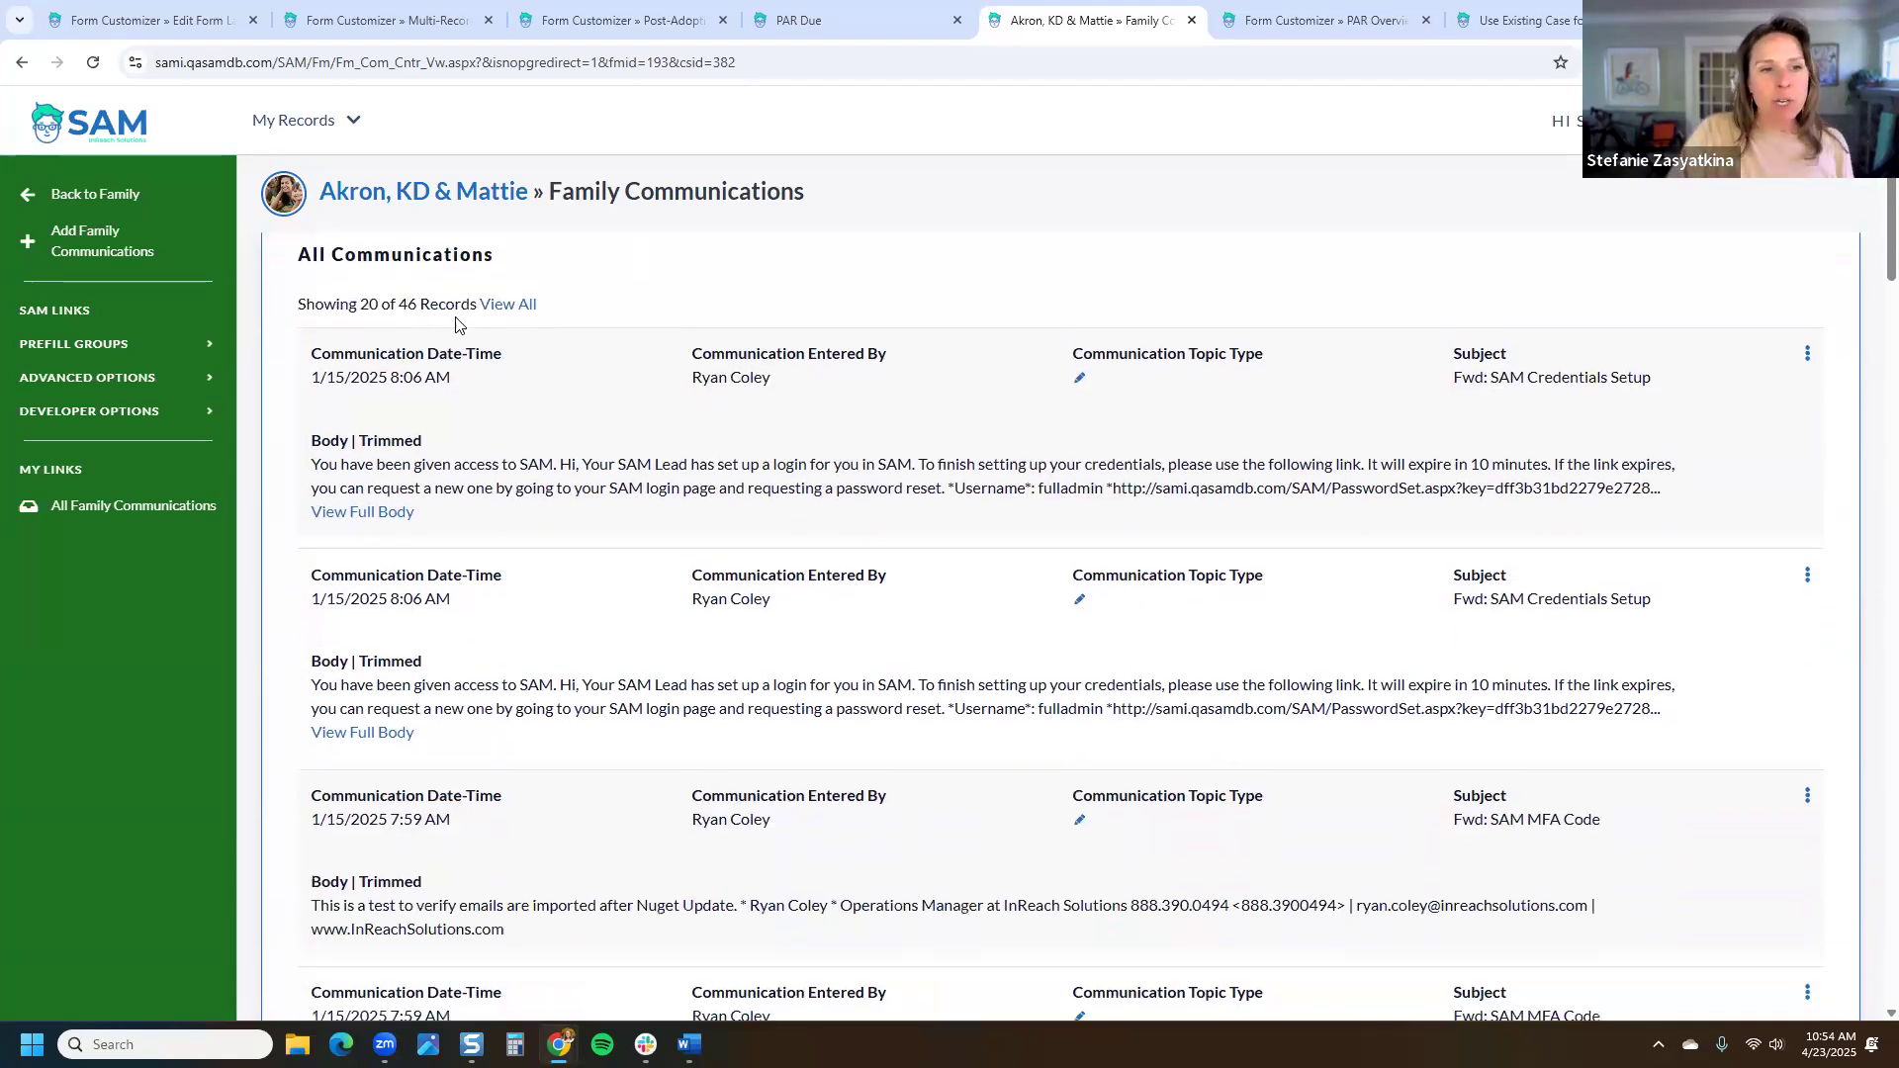
left_click_drag(298, 305, 424, 306)
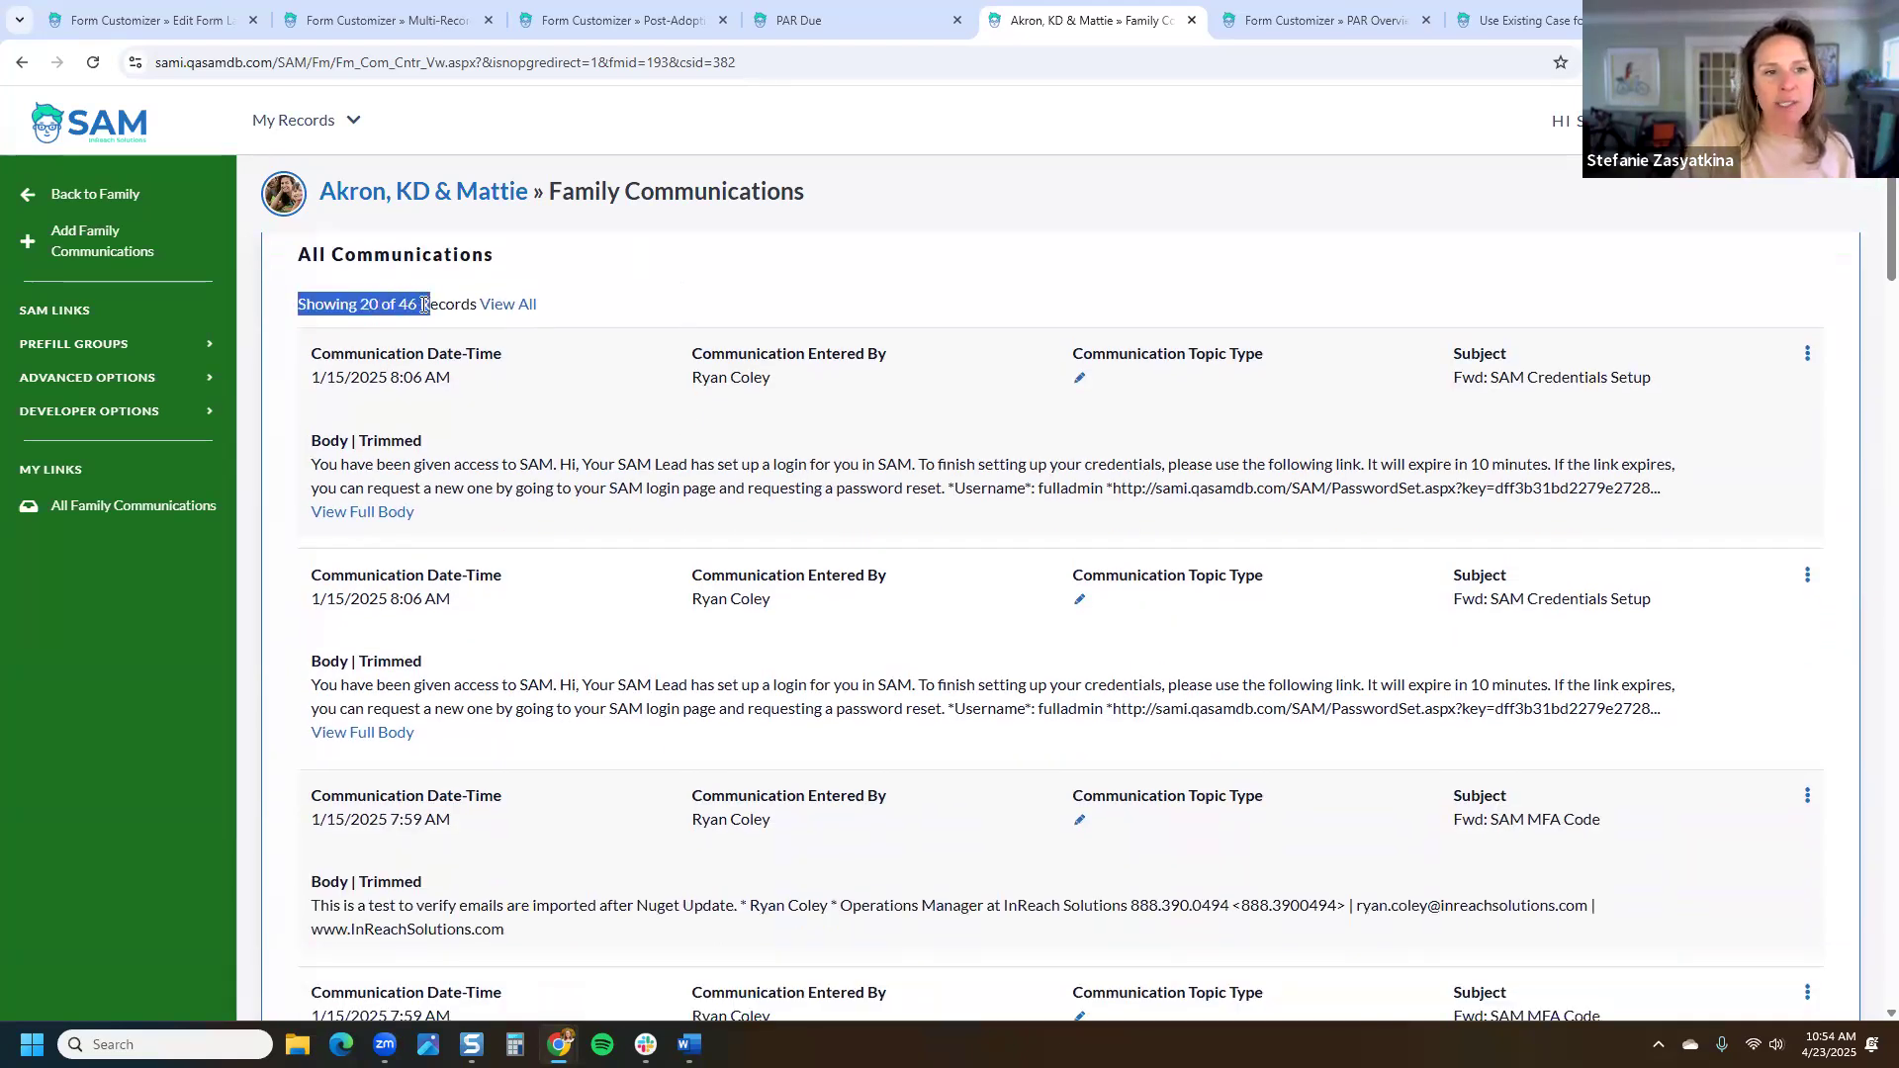
left_click(451, 344)
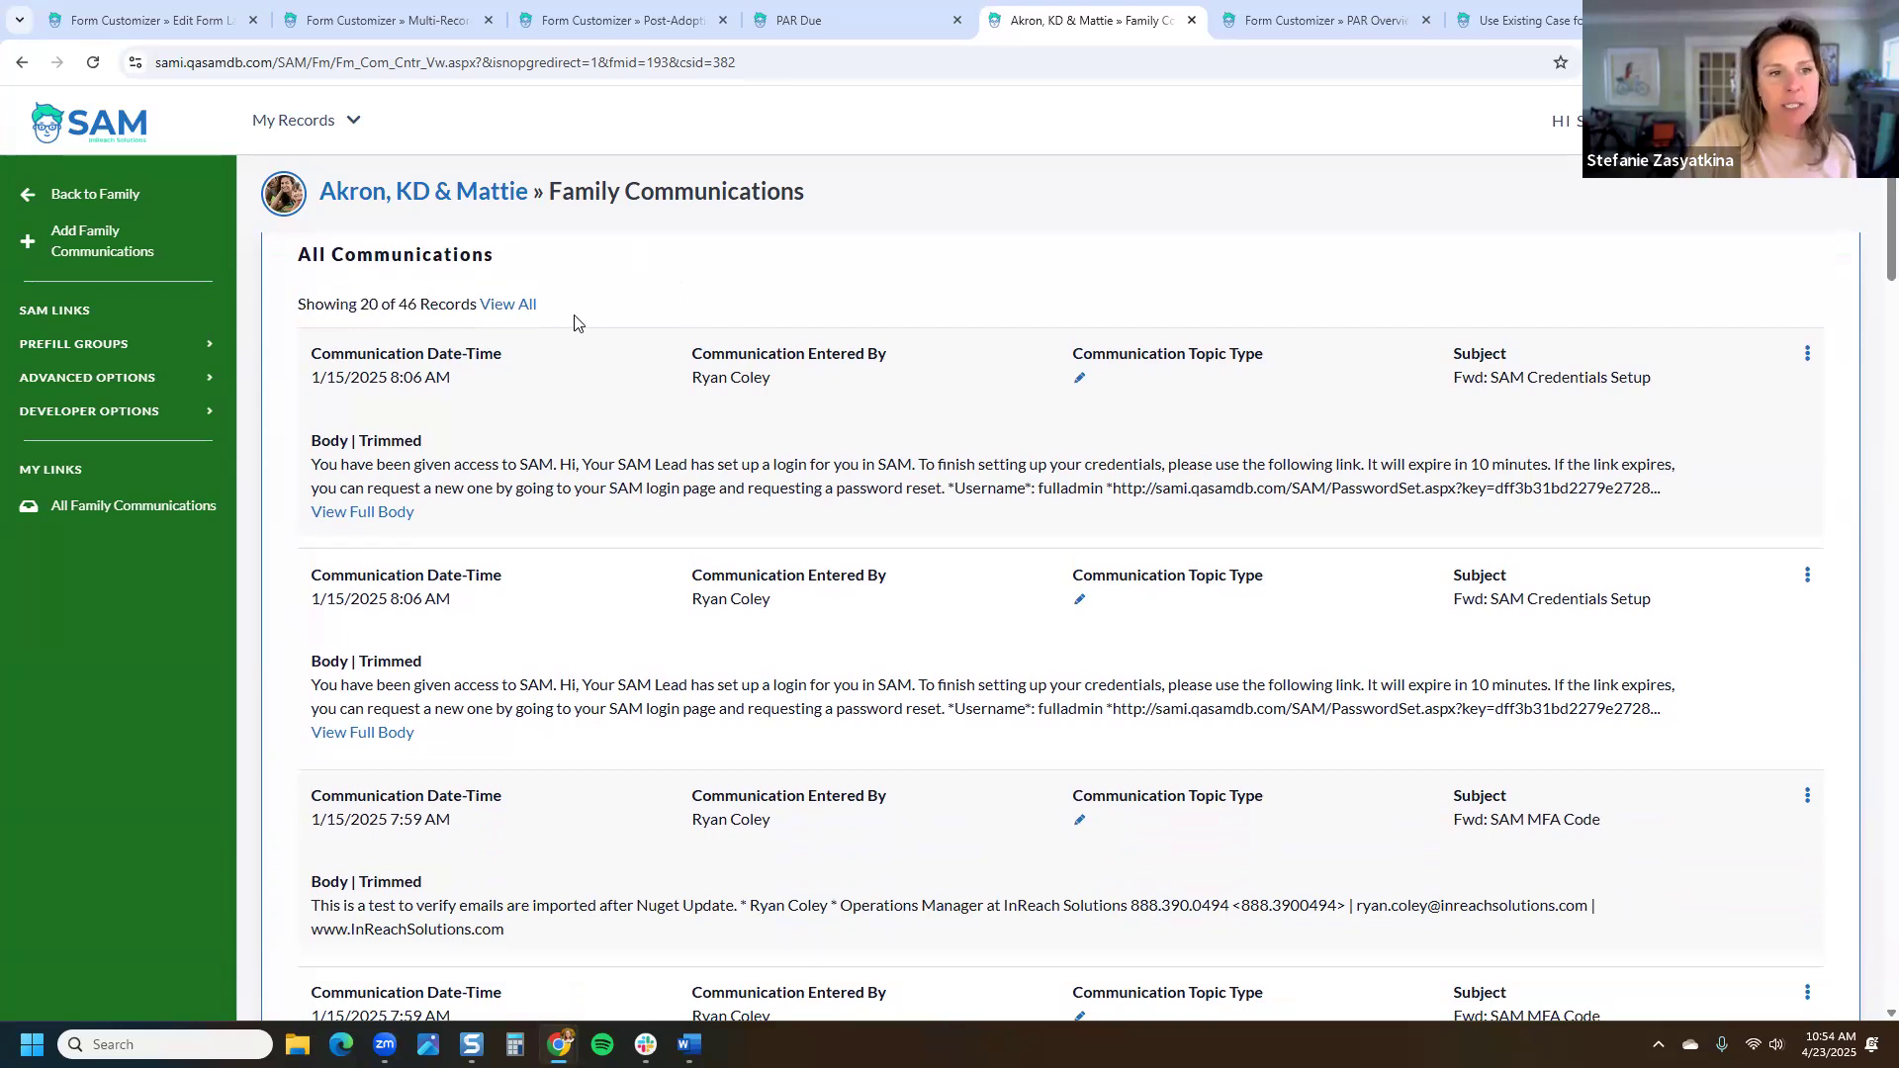
triple_click(403, 310)
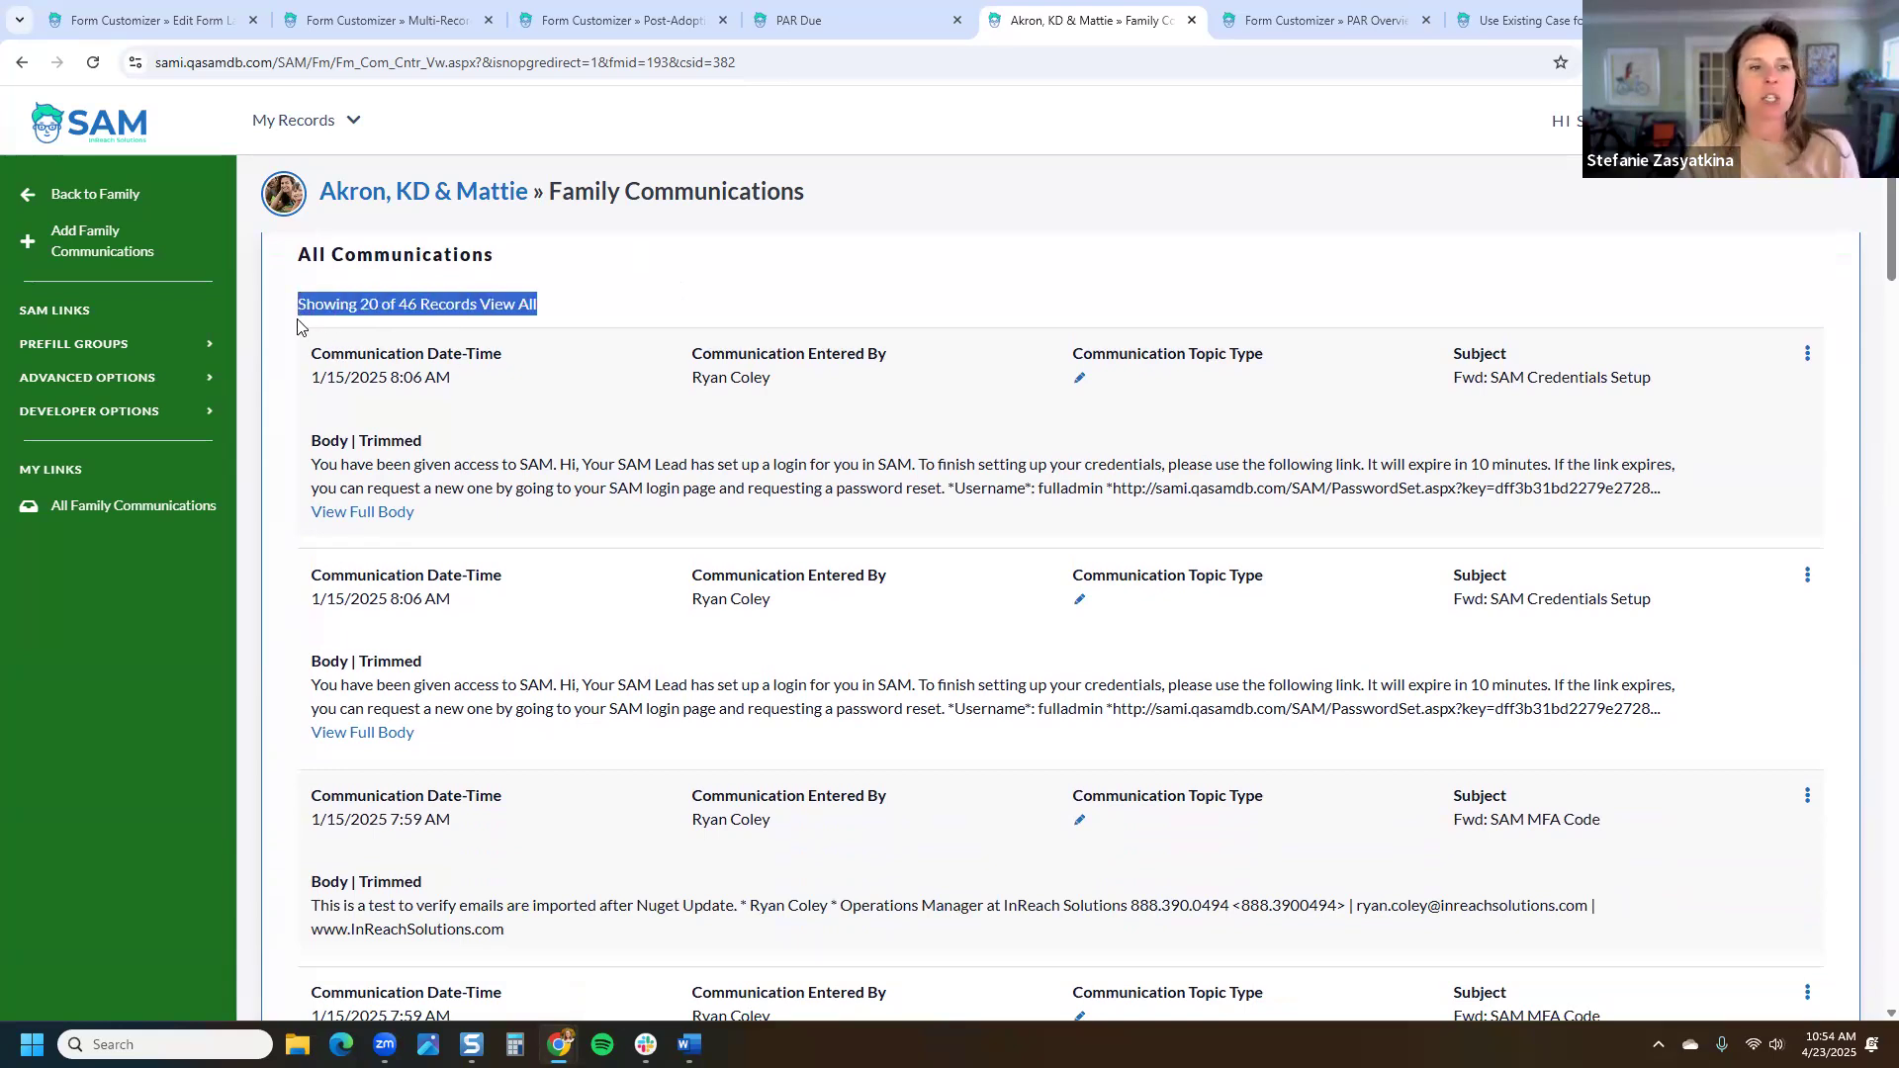
Step: Expand the list to all 46 communication records and scroll through the notes, invoices and $11,650.00 fee summary
left_click(504, 309)
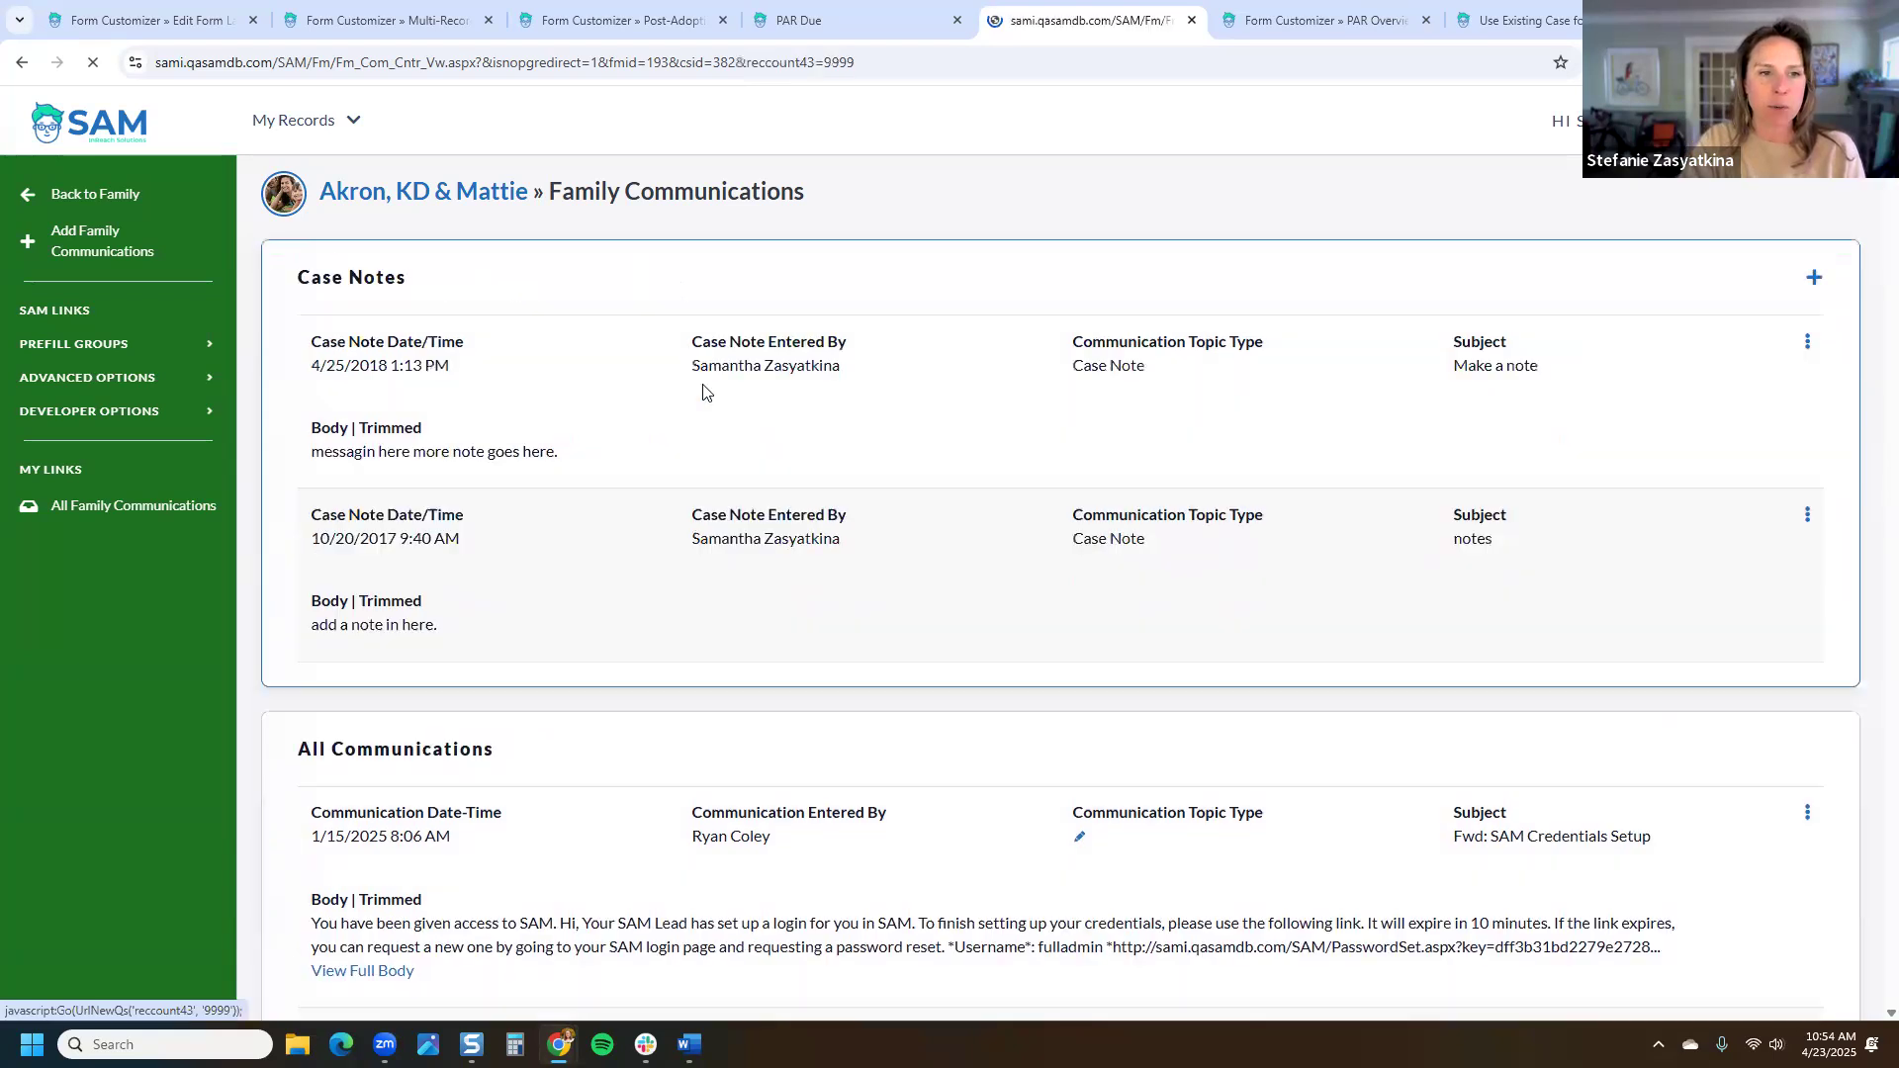
scroll(729, 491, "down", 15)
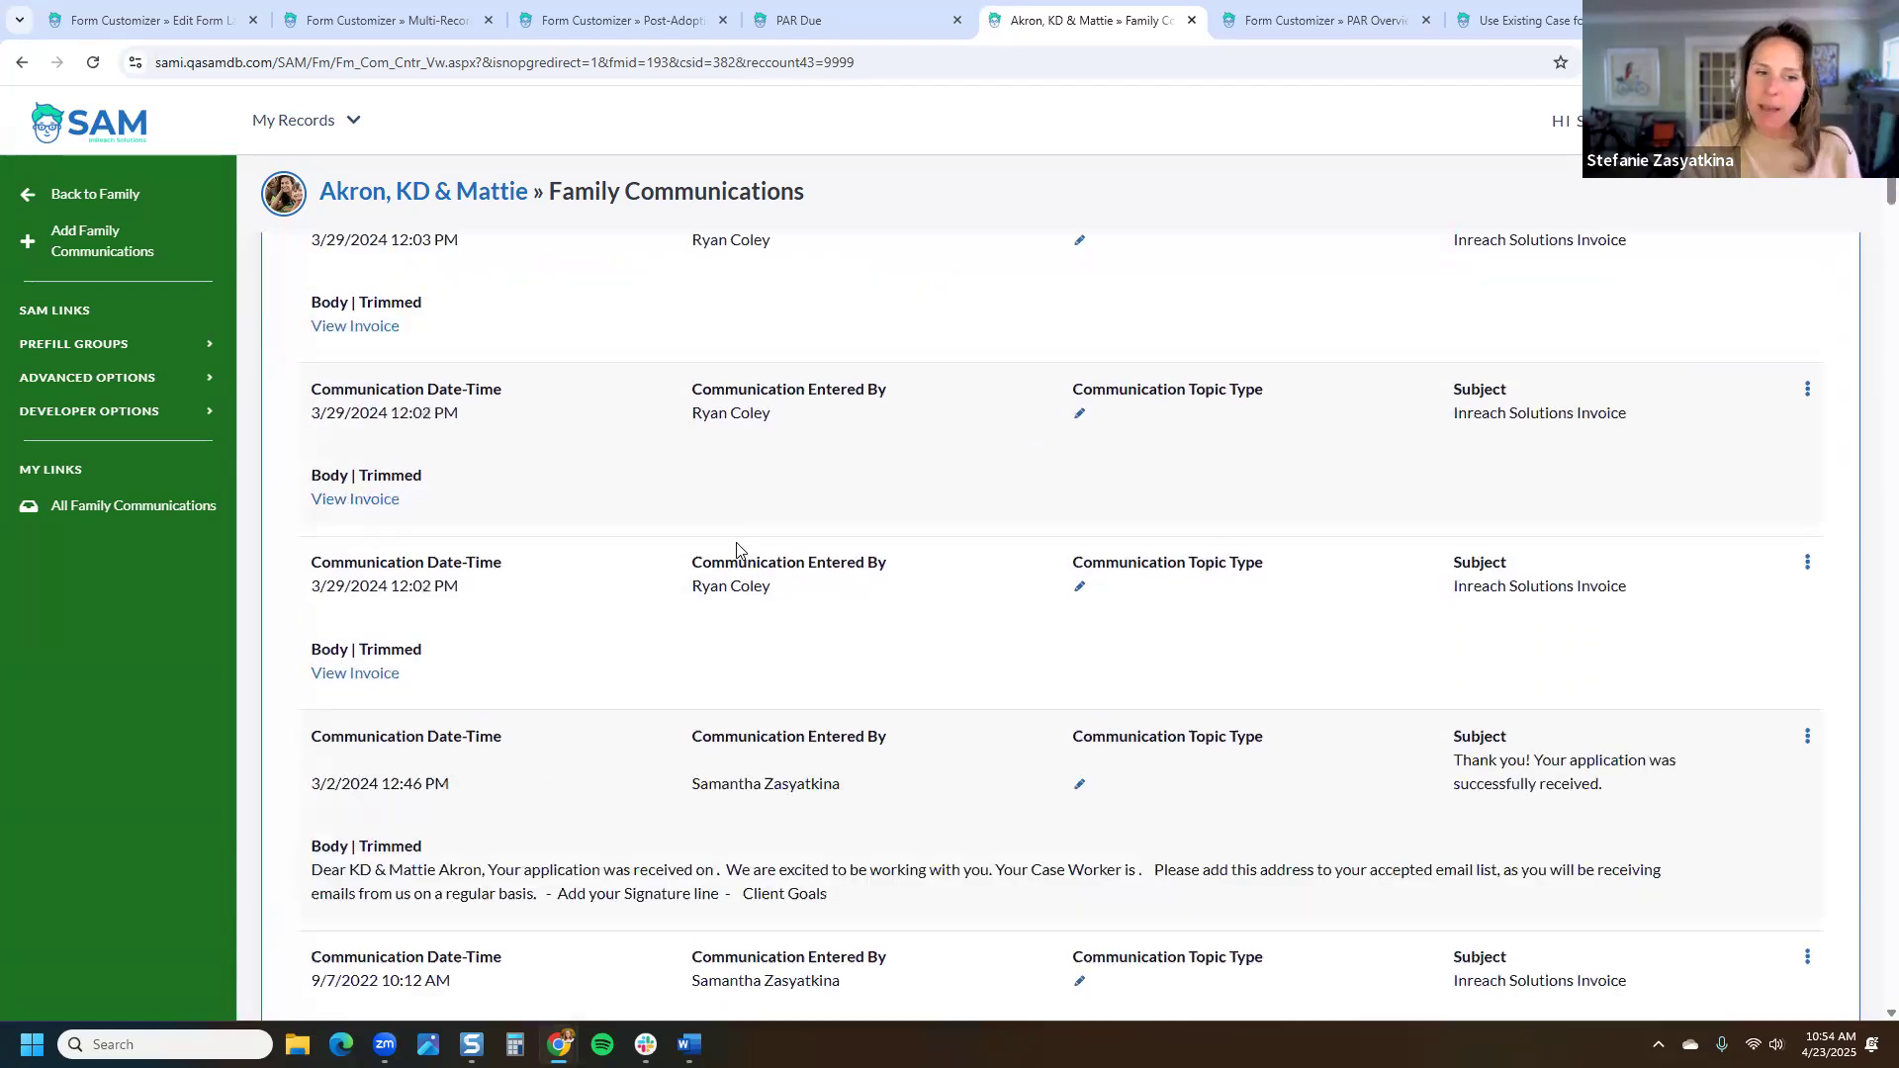
scroll(737, 550, "down", 15)
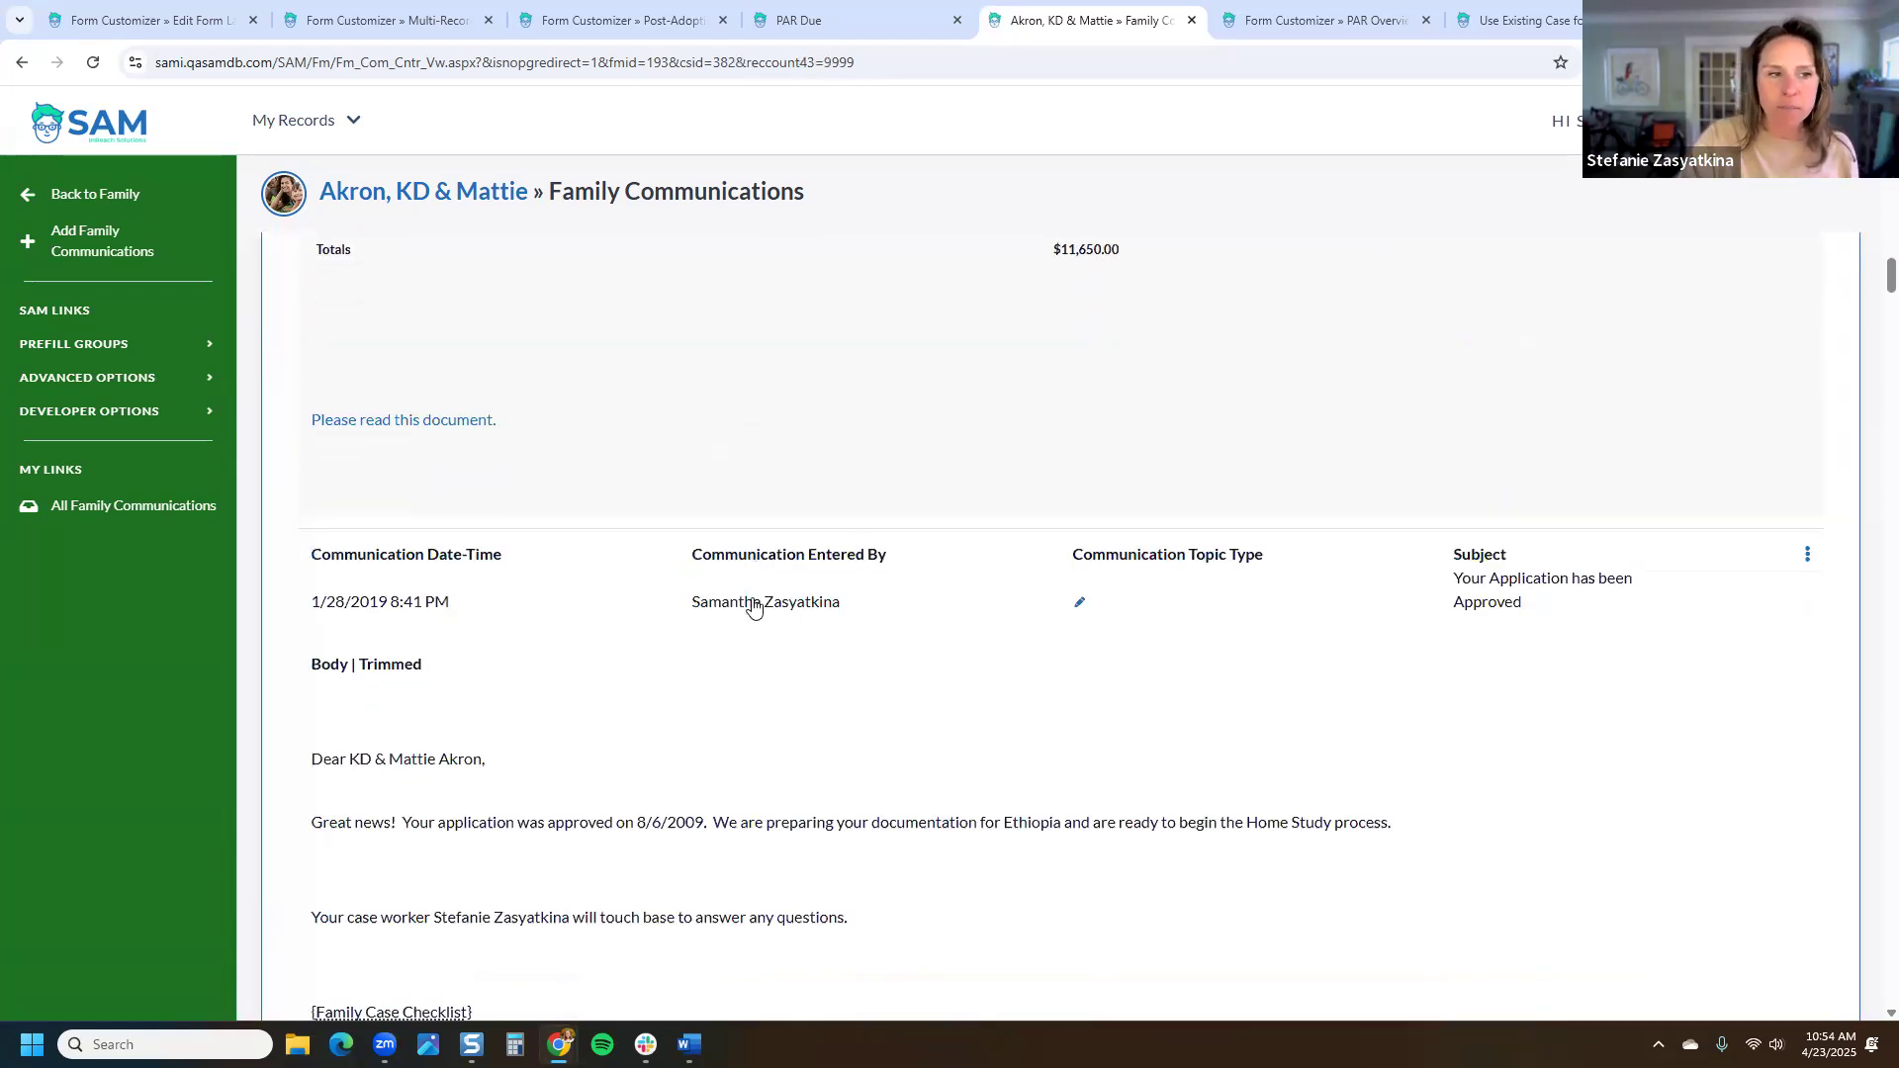
scroll(469, 376, "up", 4)
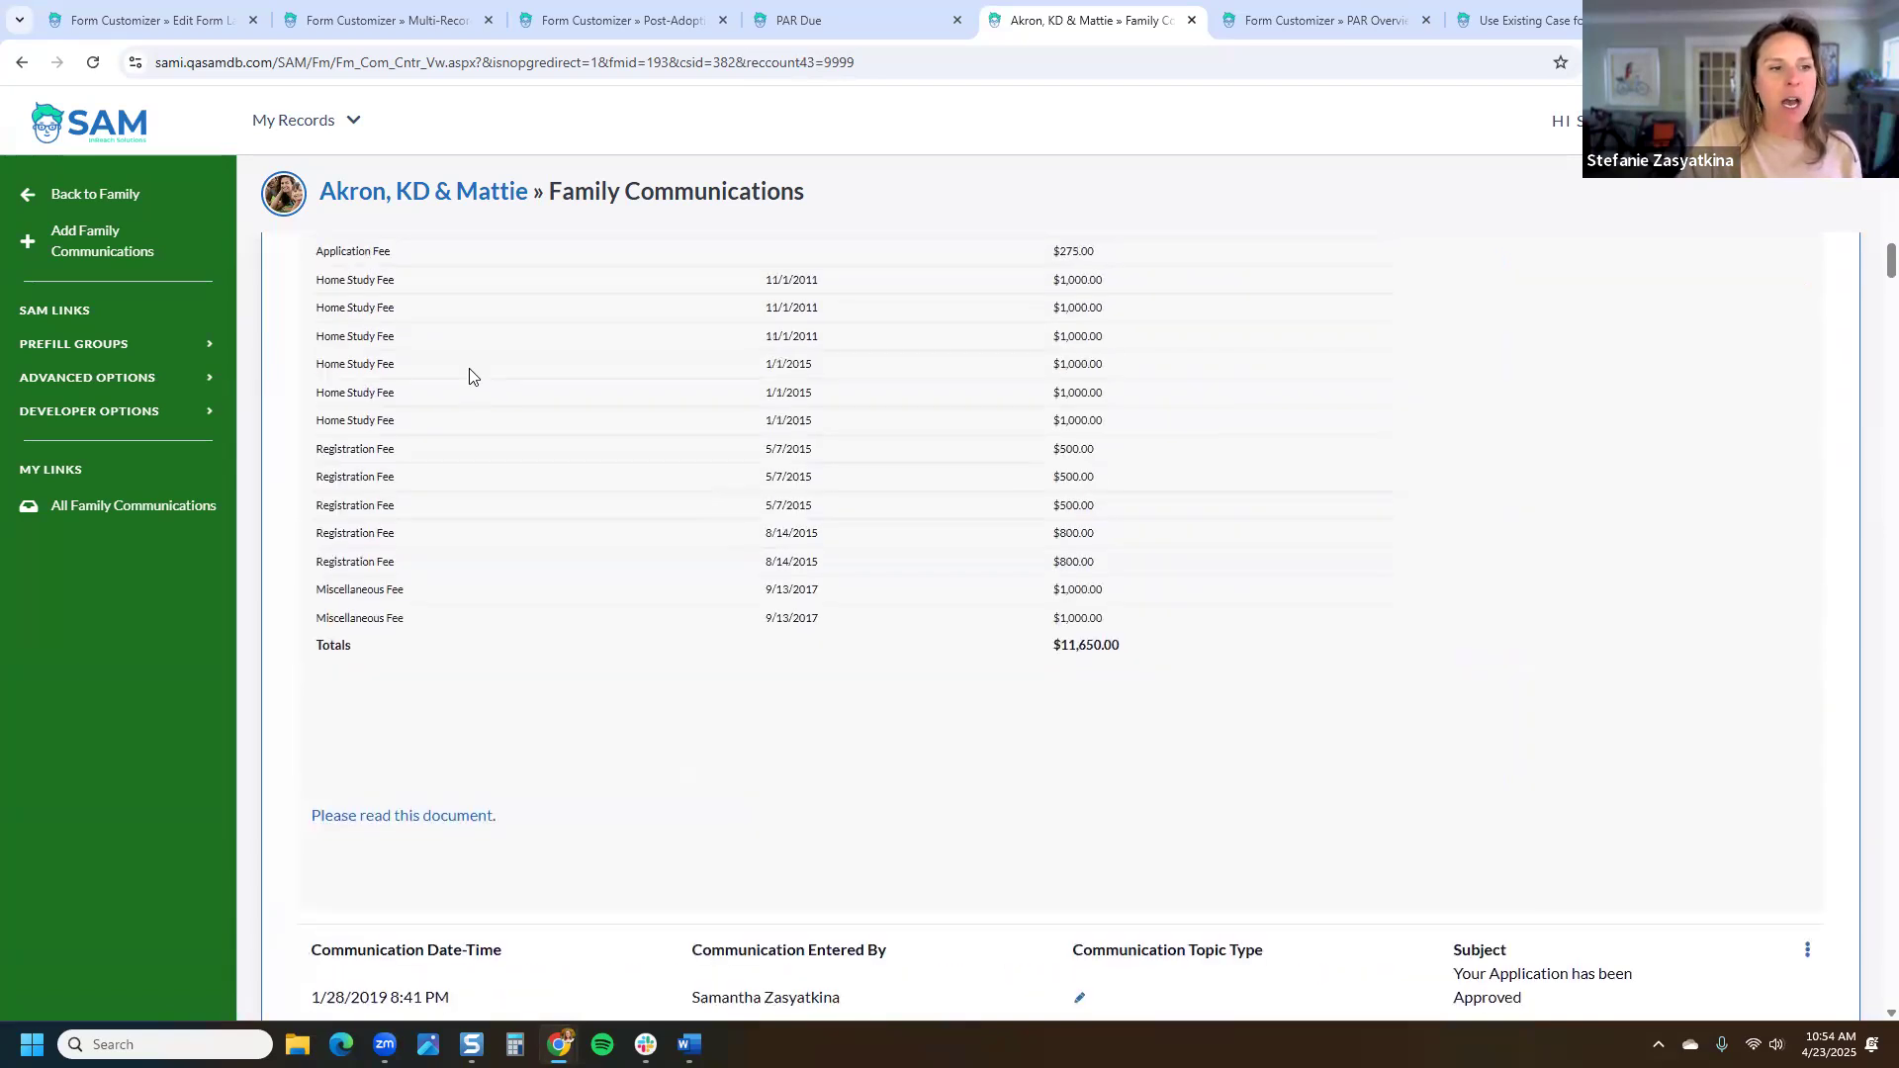
Step: Open the All Family Communications report, point out the family name, and select the credentials email's subject
left_click(111, 514)
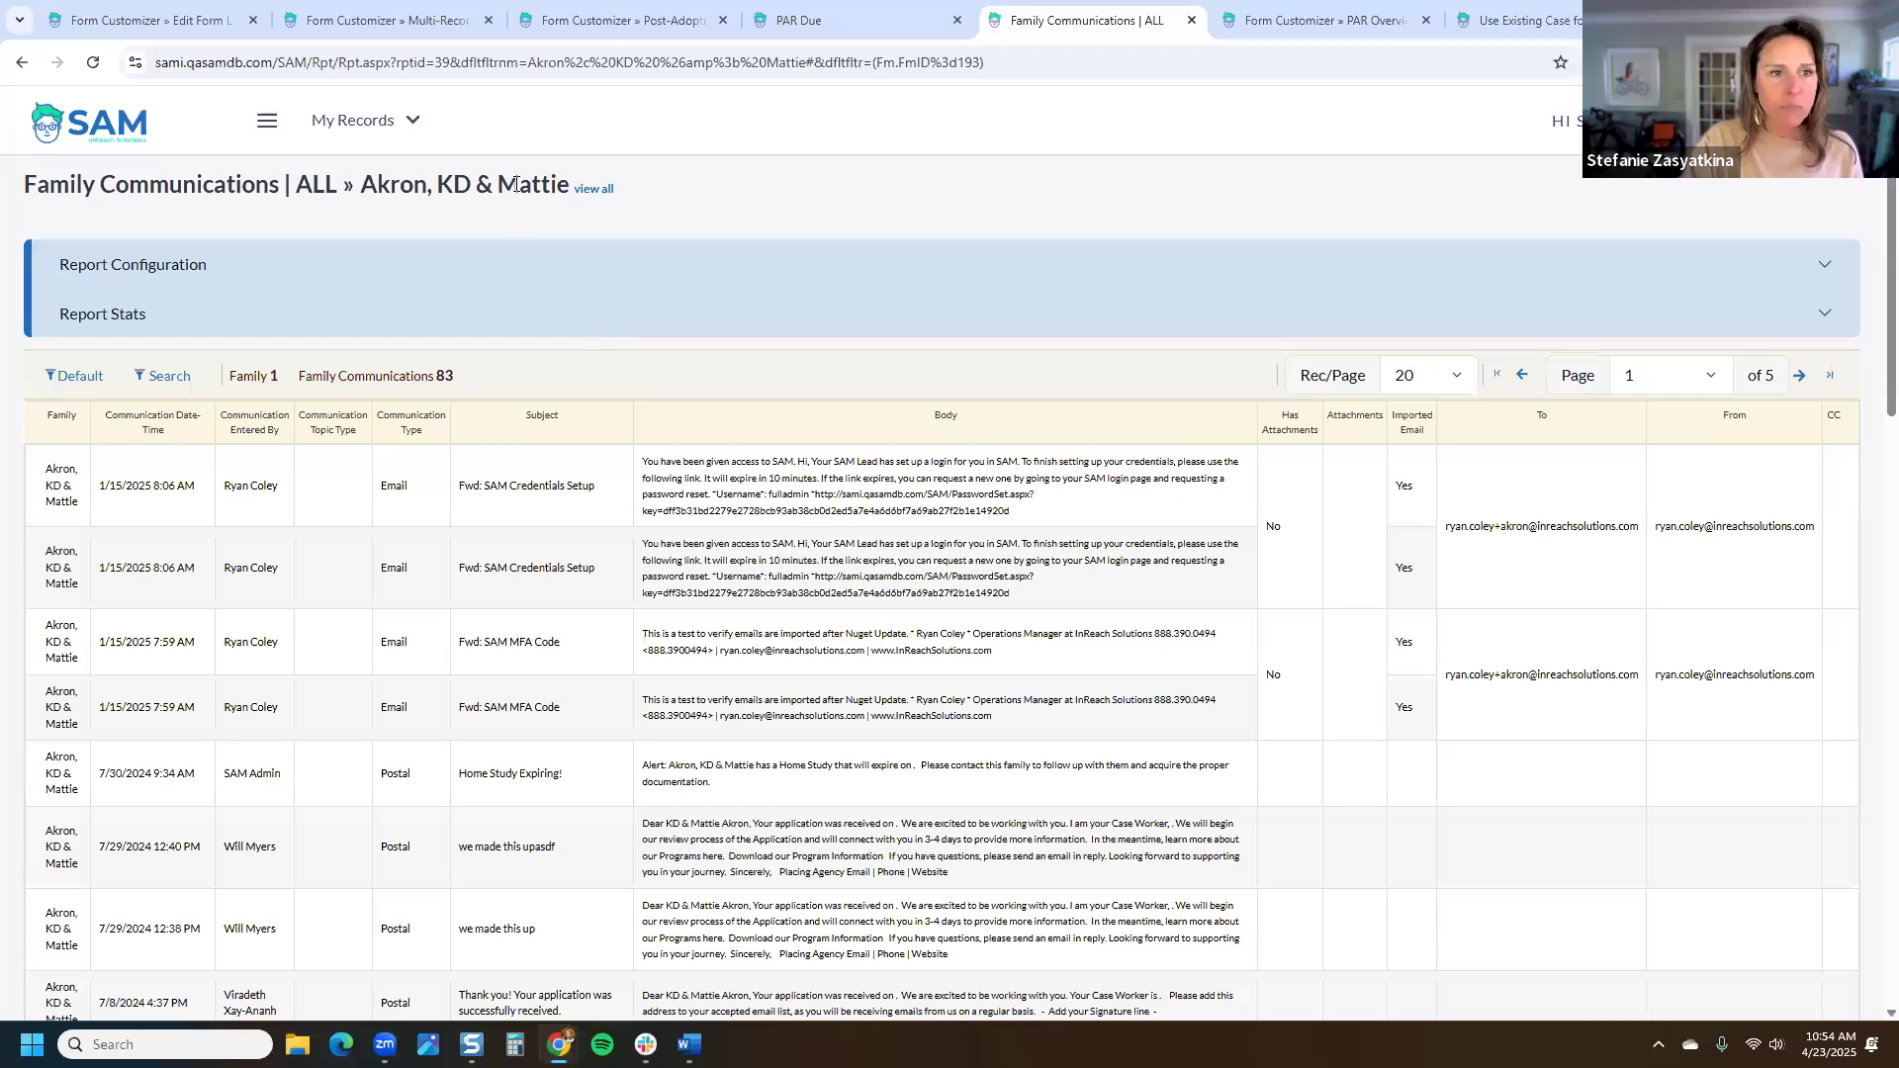
left_click_drag(362, 186, 565, 183)
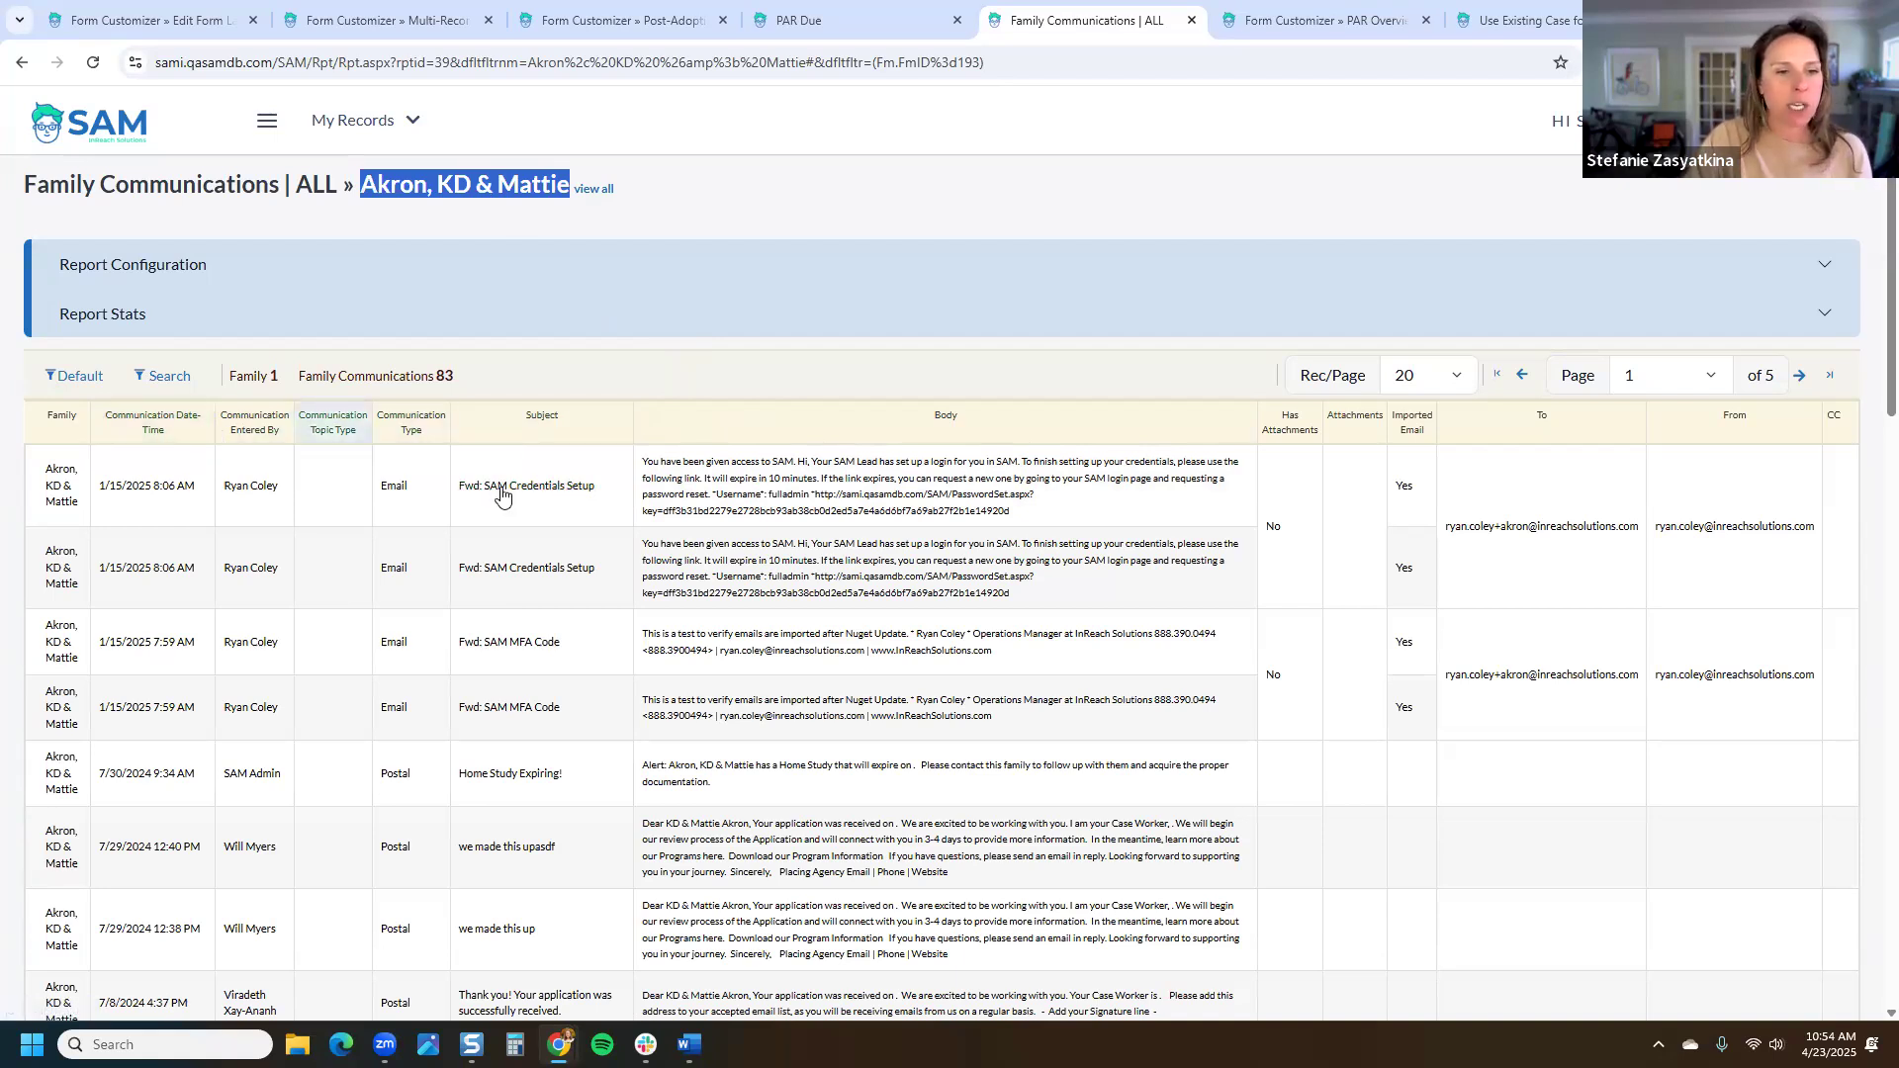
left_click(533, 488)
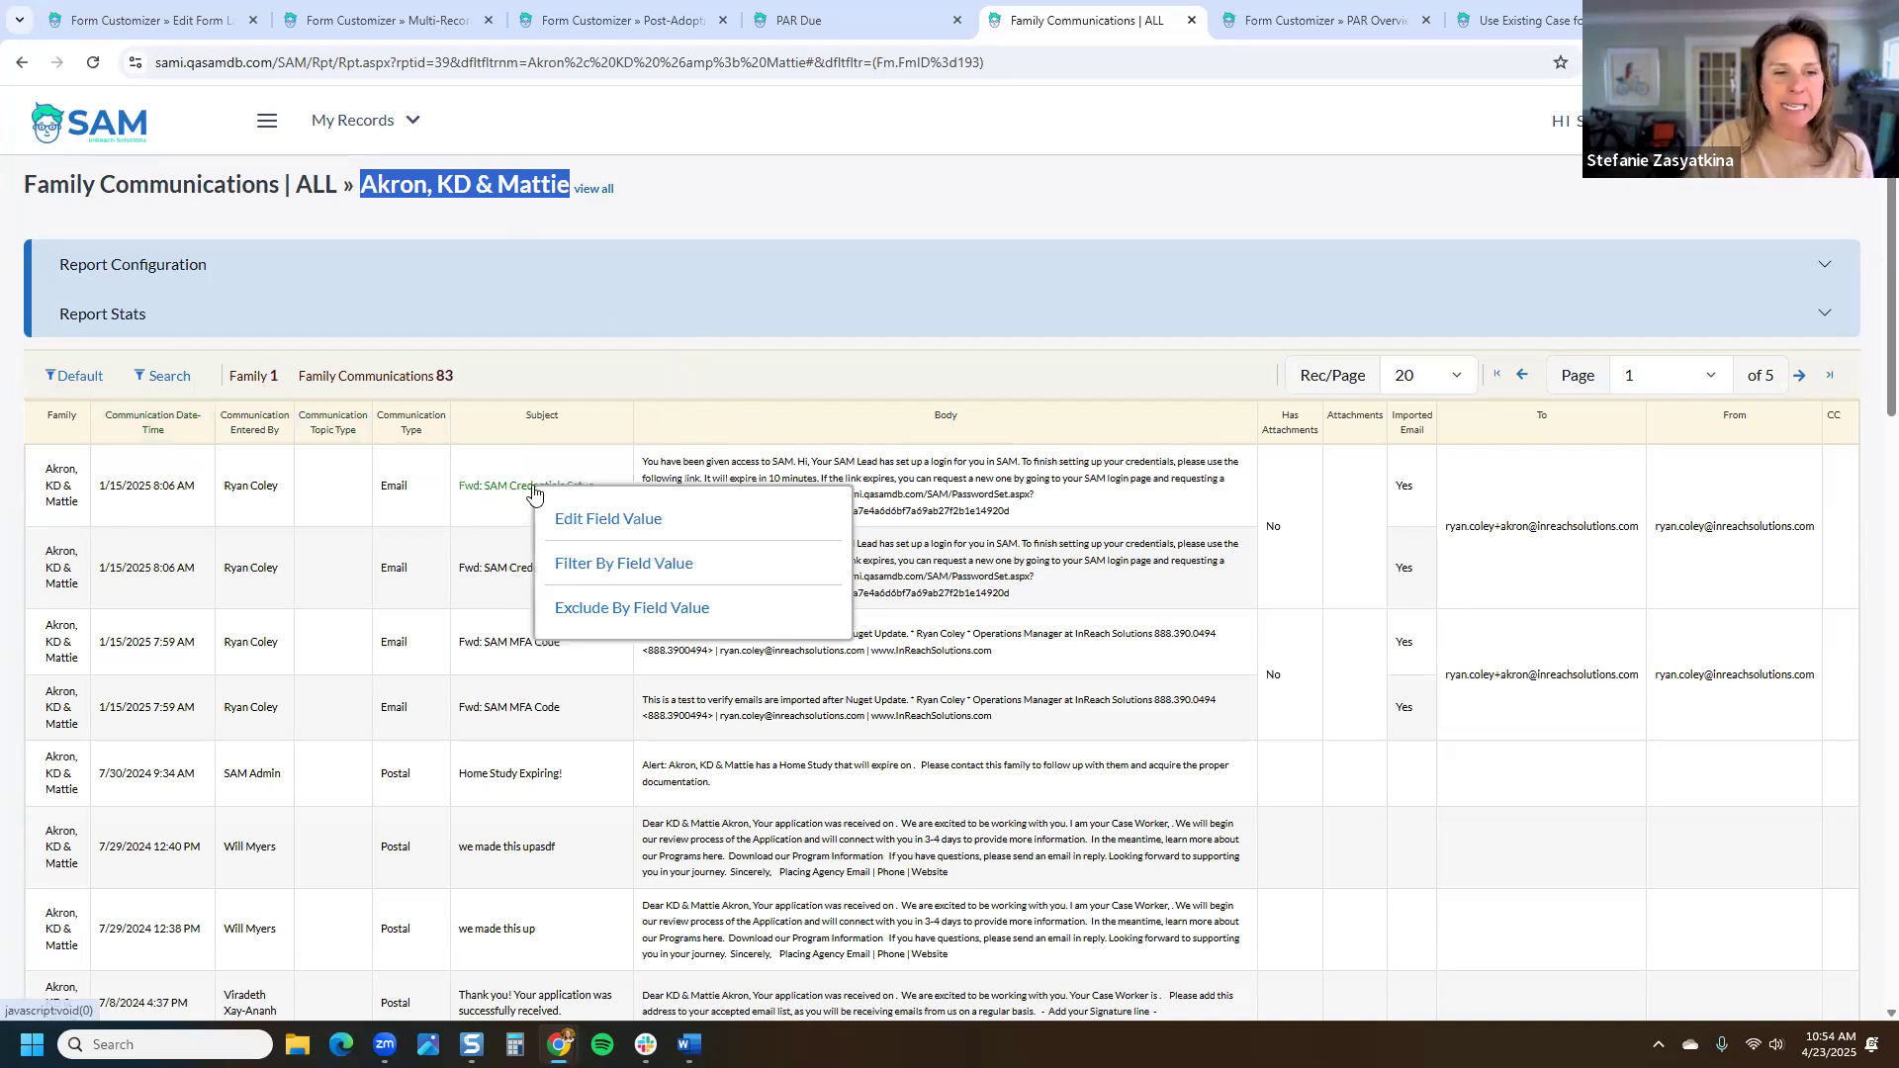
Step: Edit the 'Fwd: SAM Credentials Setup' subject and choose Open Details Form from the Save options
left_click(638, 517)
left_click(1294, 526)
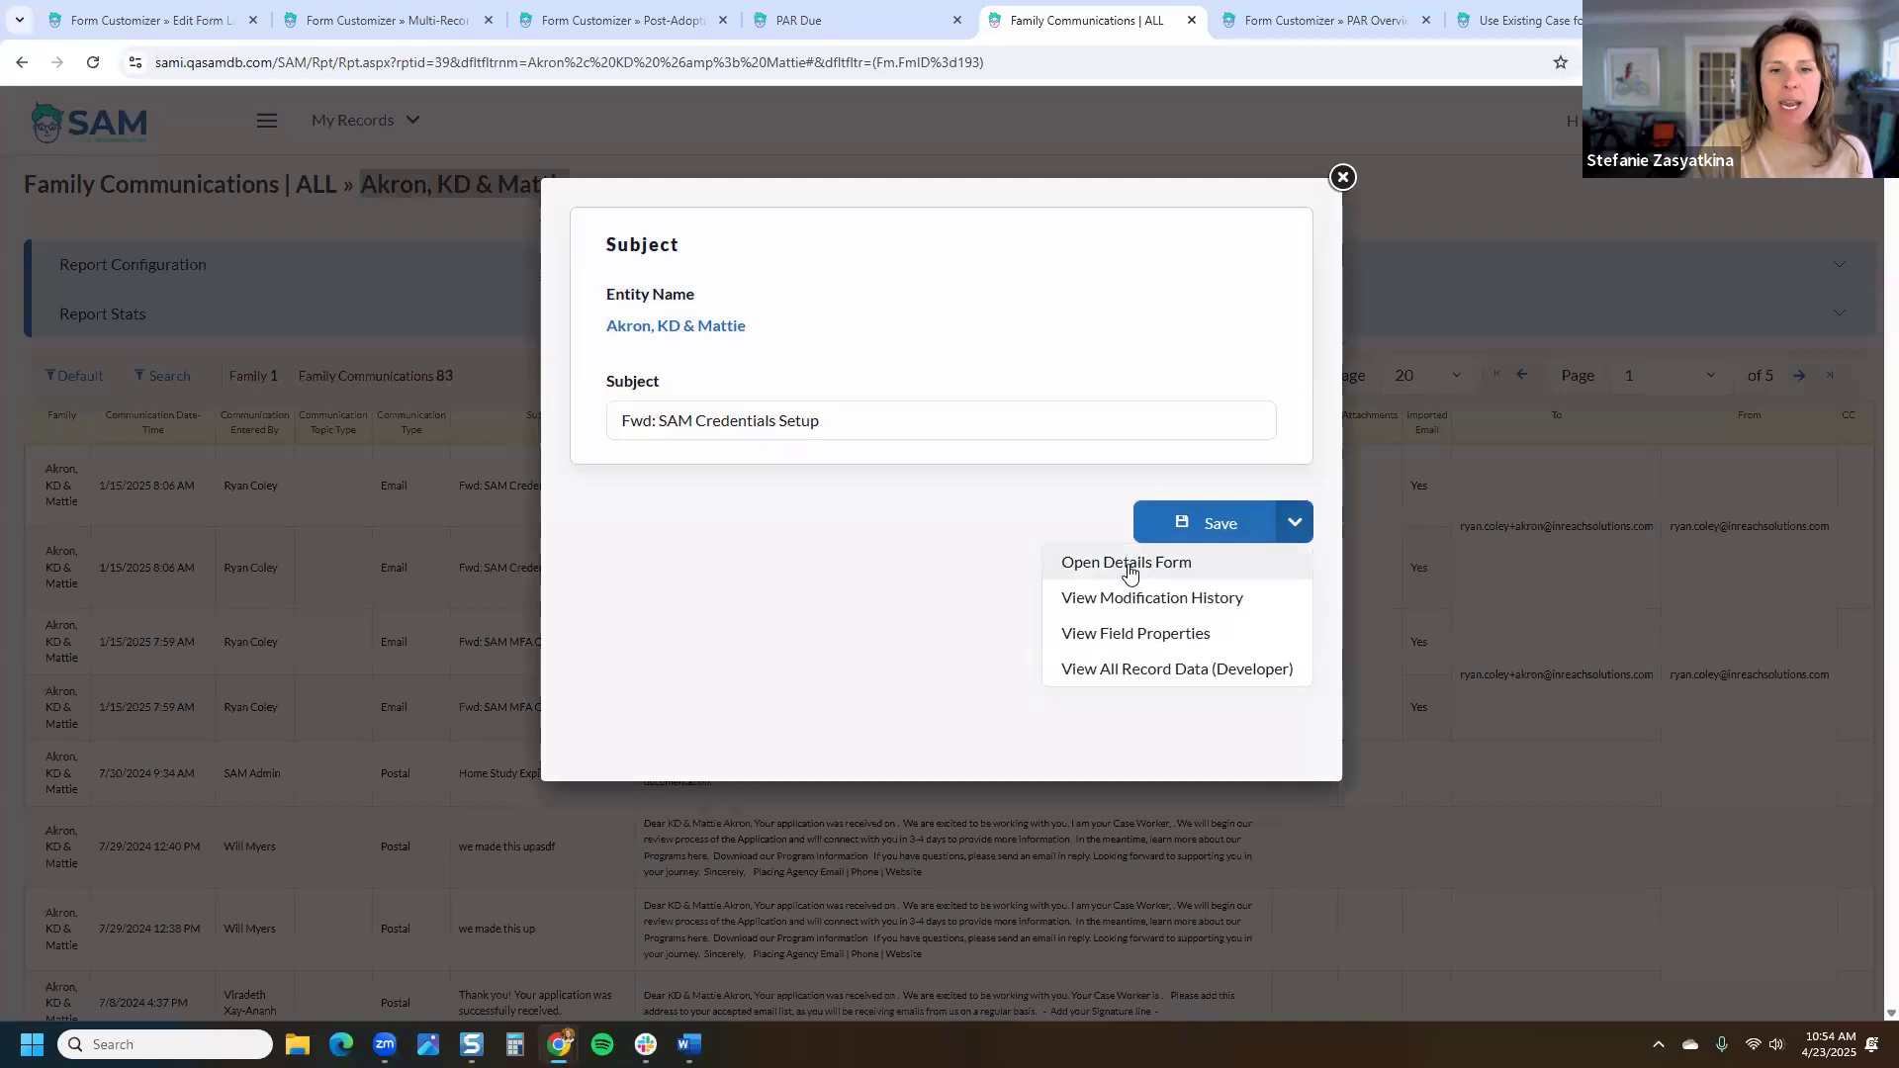
left_click(1173, 564)
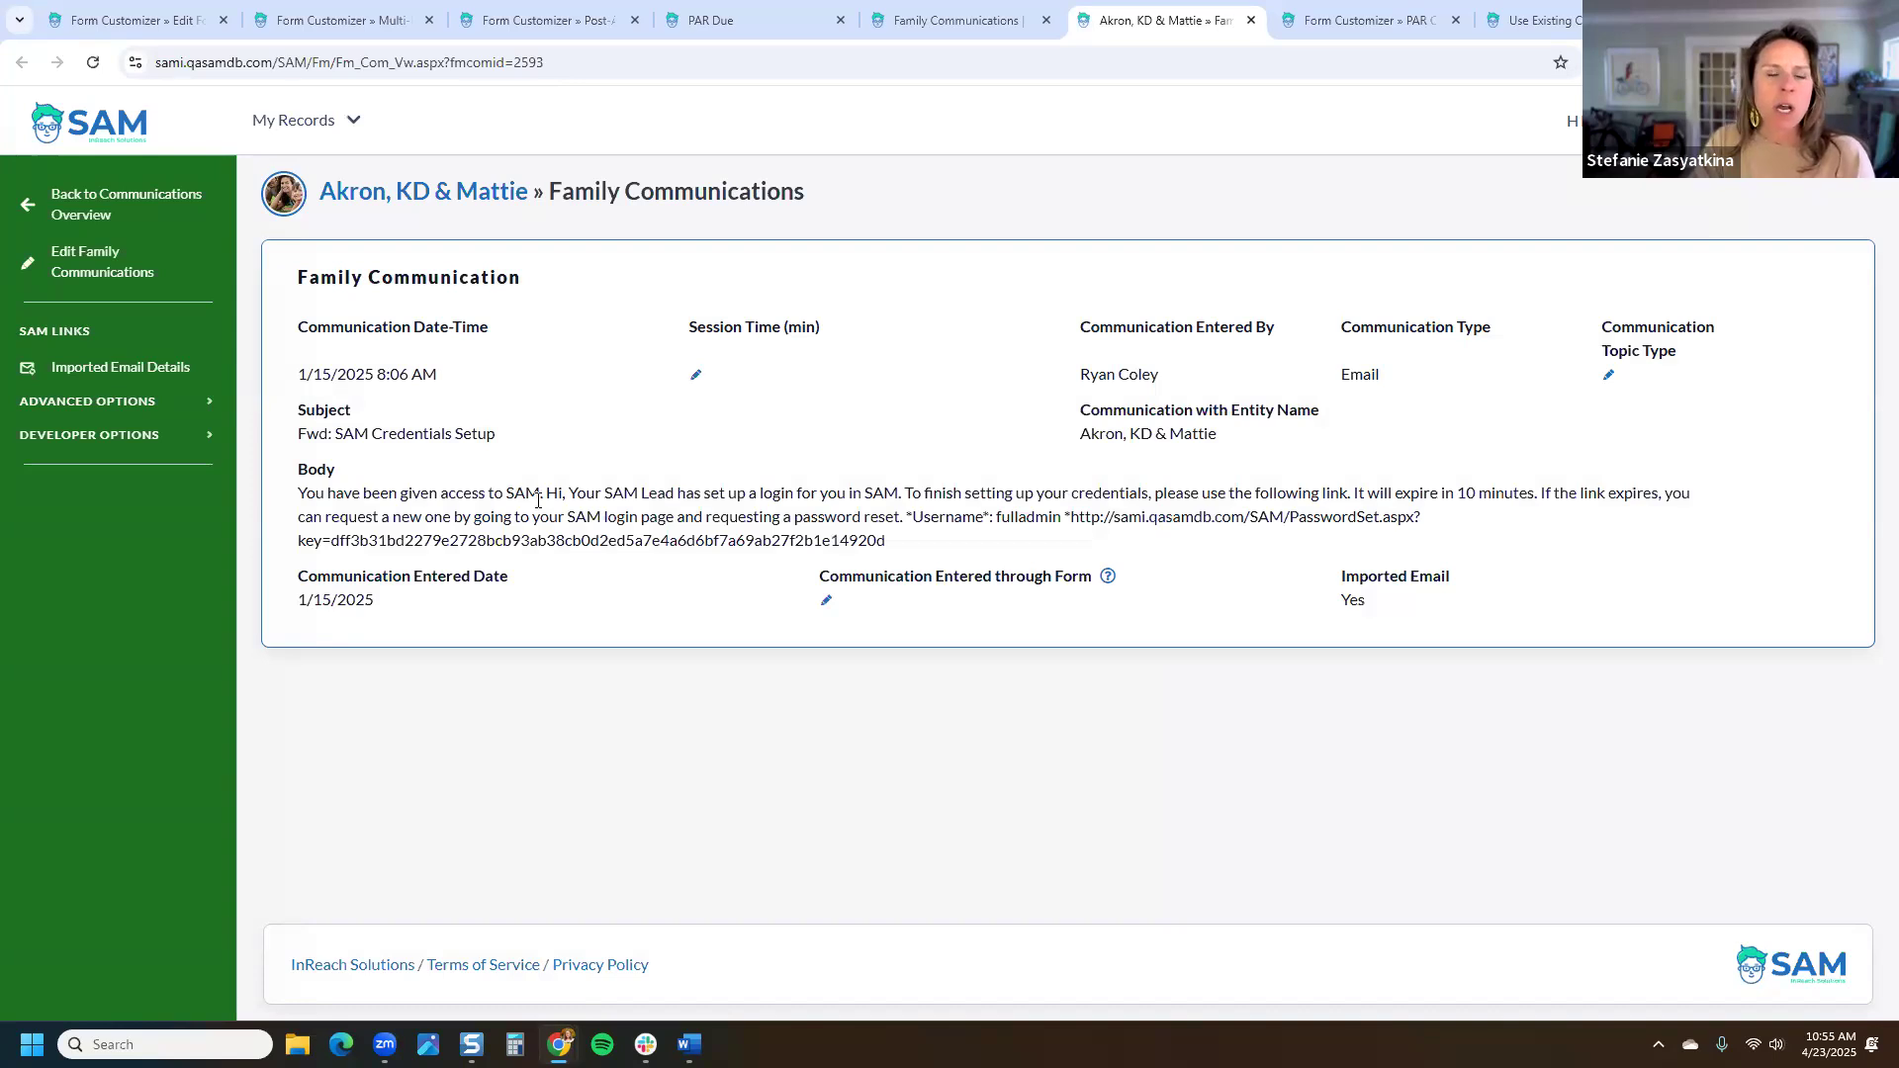
Step: Review the 1/15/2025 email record's date, sender and Communication Type Email fields
left_click_drag(296, 326, 1754, 349)
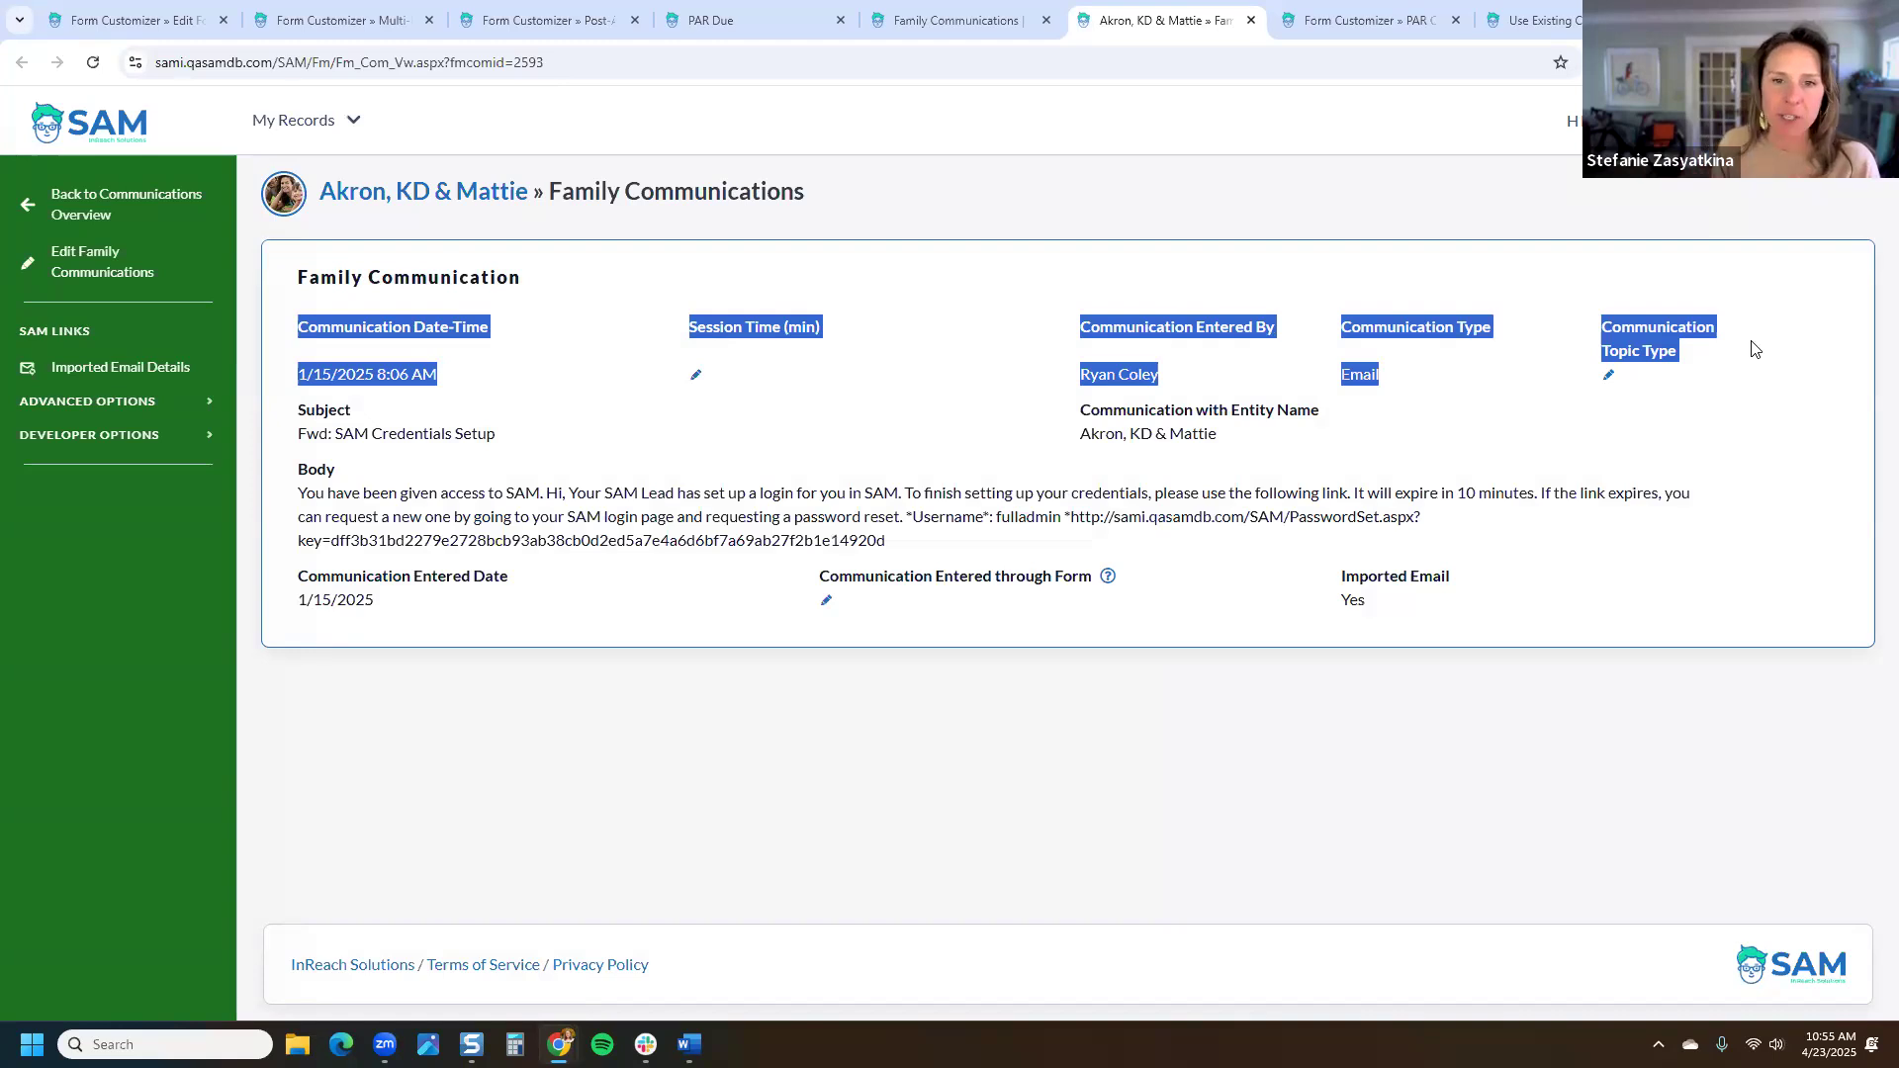
left_click(1765, 269)
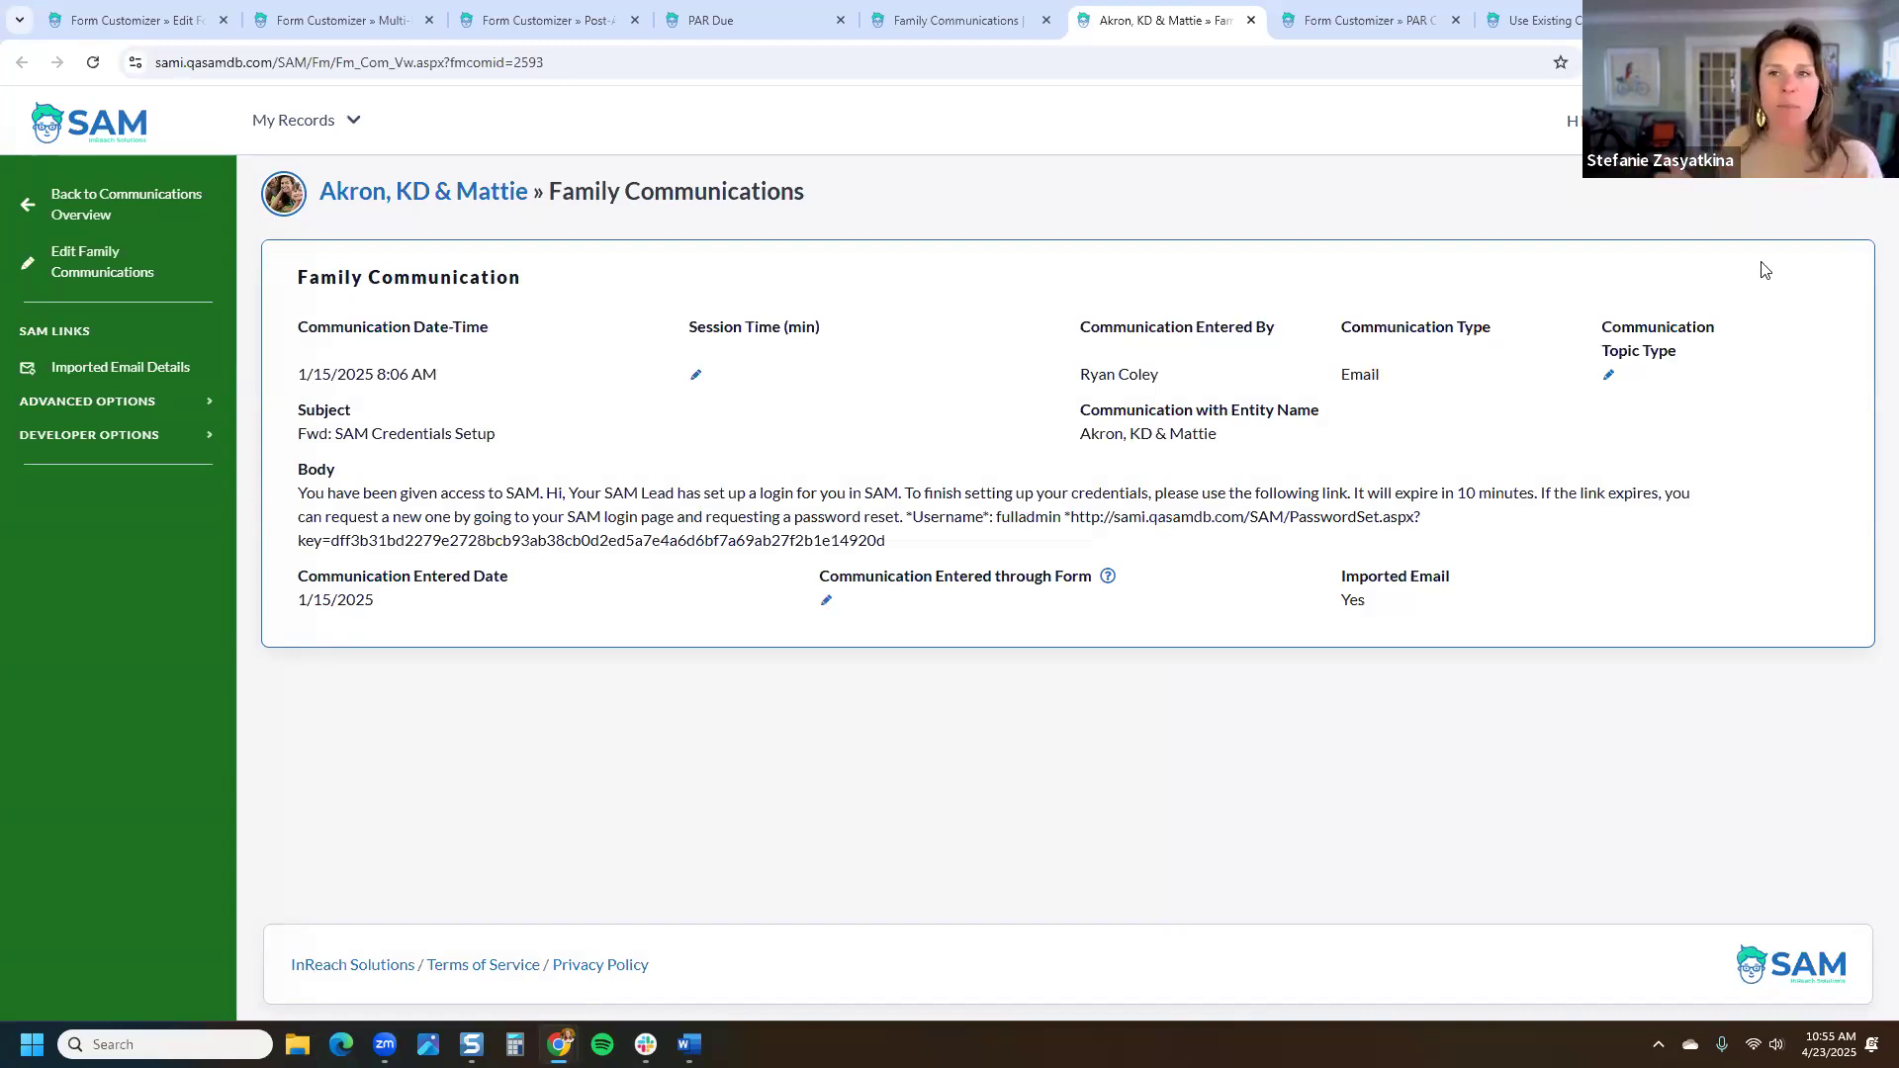
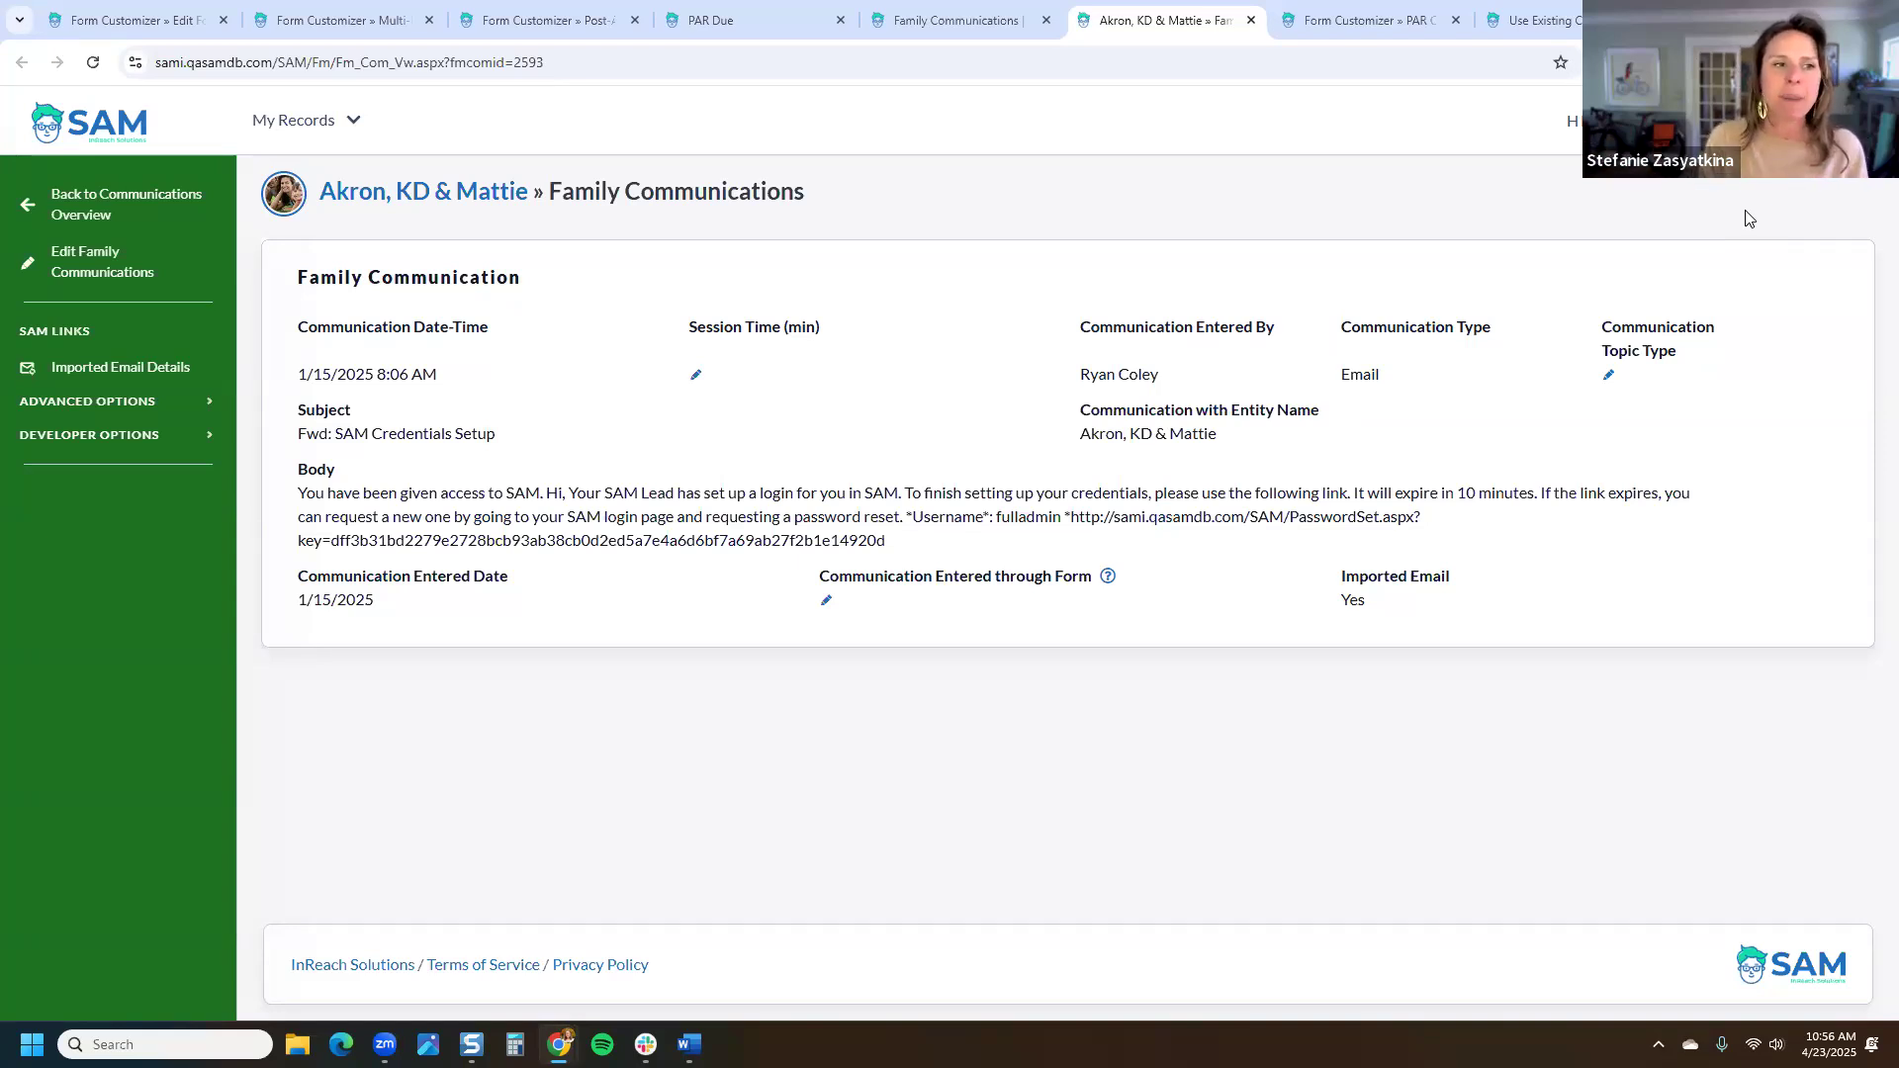
Step: Leave the communication details and bring up the Post-Adoption Reports Complete form customizer
left_click_drag(1736, 336, 434, 316)
left_click(798, 276)
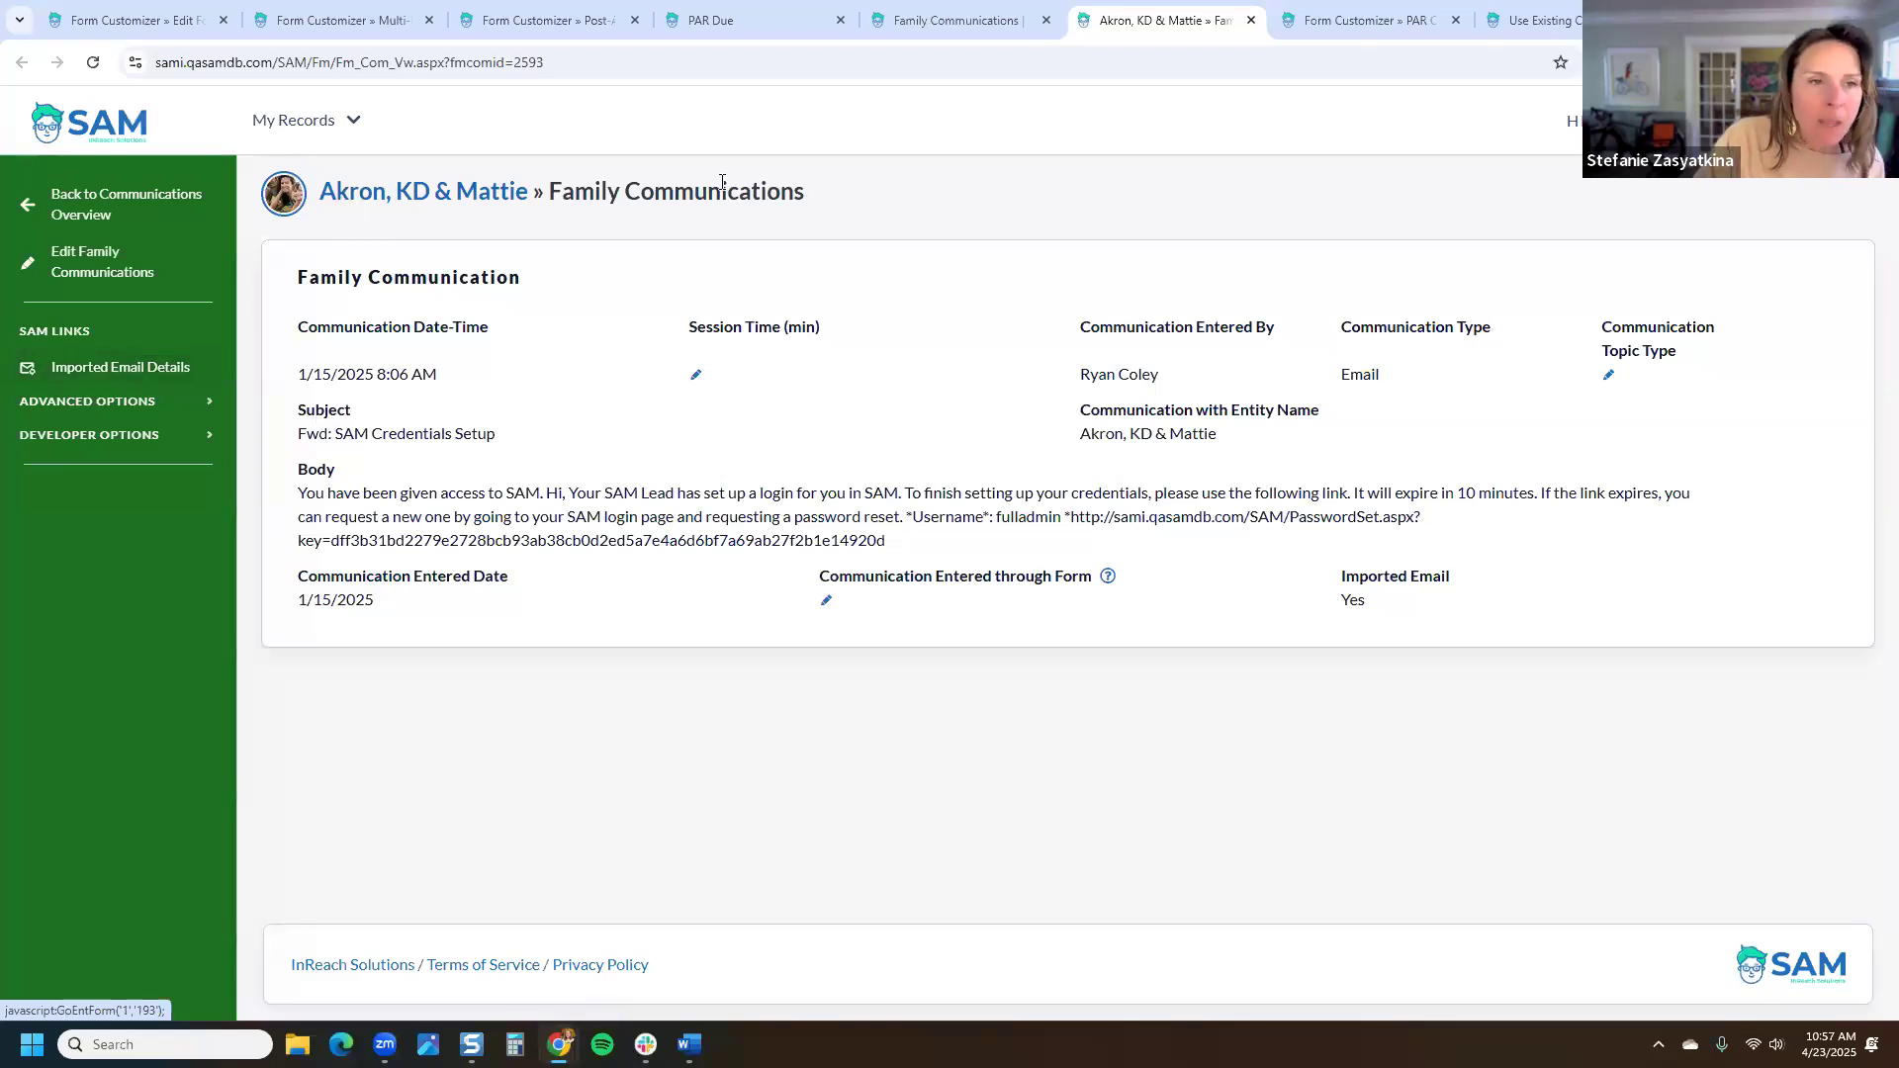
left_click(752, 20)
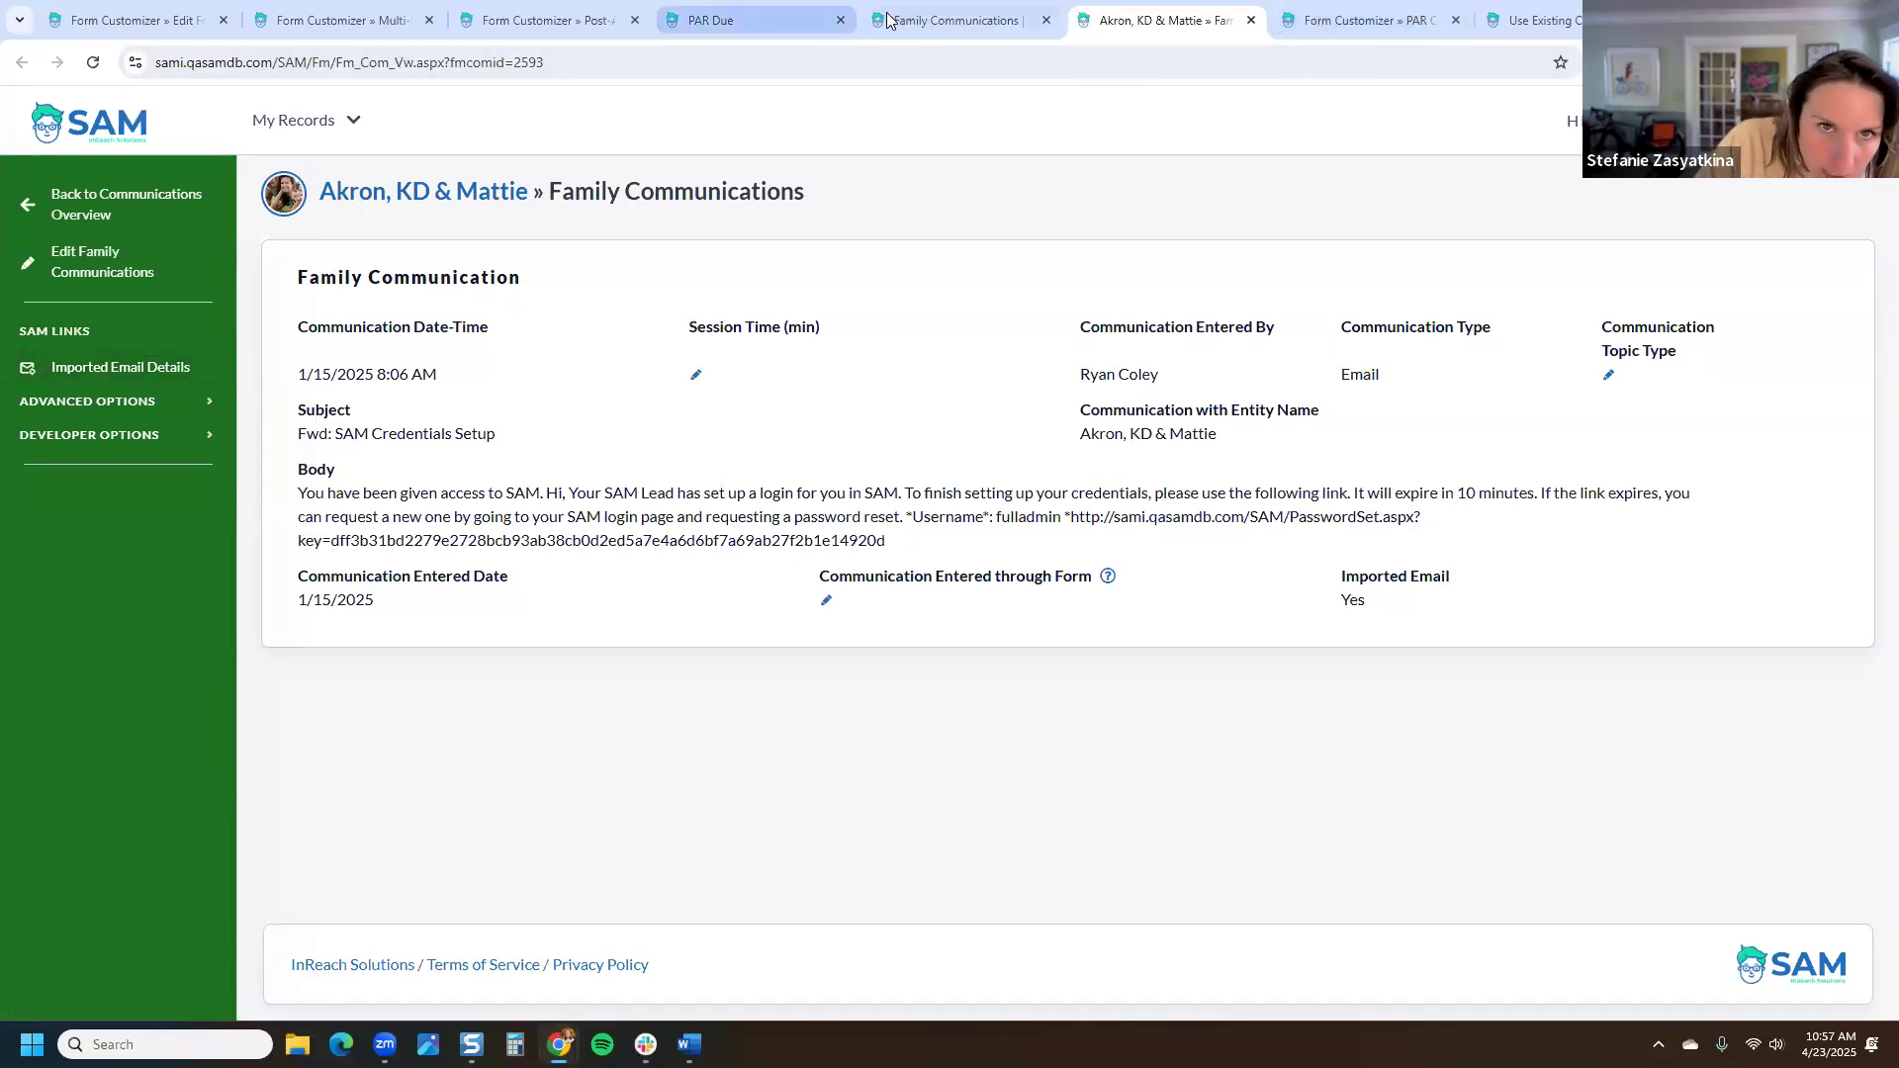
left_click(510, 18)
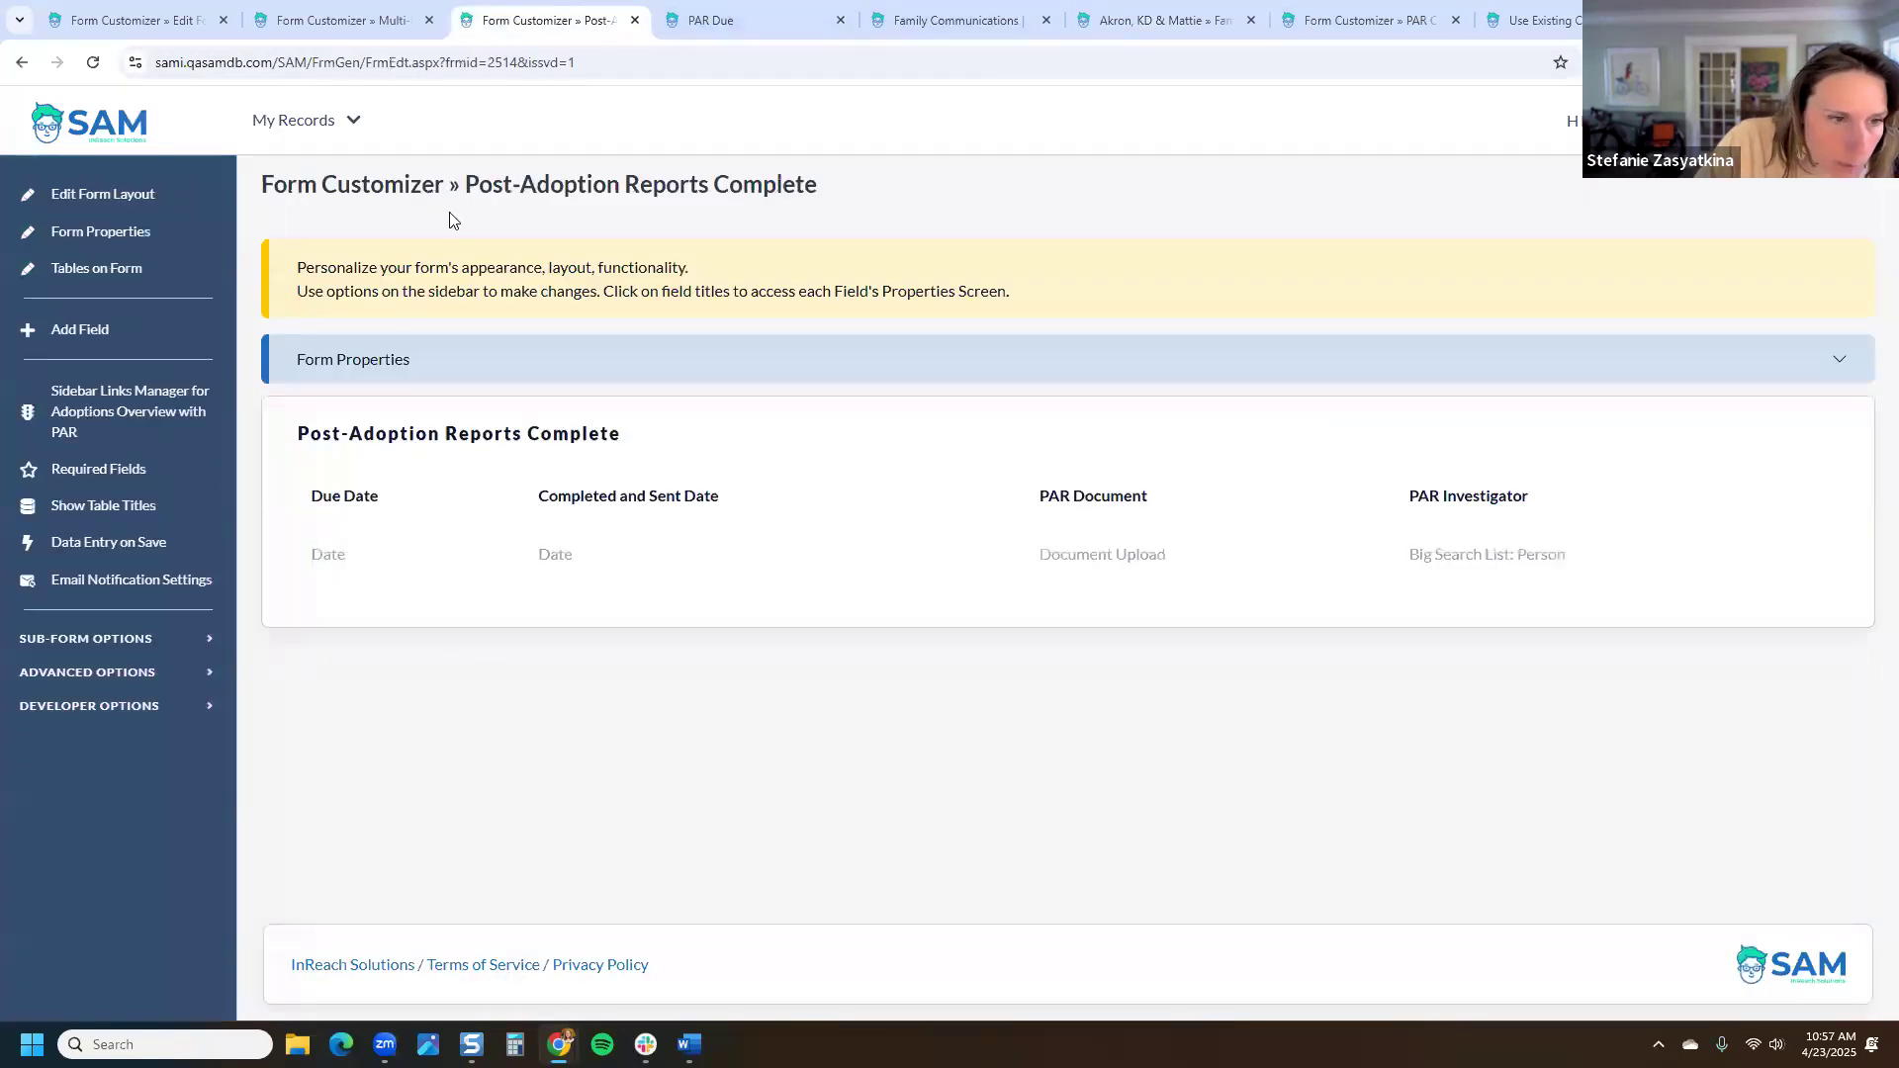
Step: Under Sub-Form Options › Form Fields Prefill Settings, enable Prefill Form Fields from Last Form
left_click(128, 640)
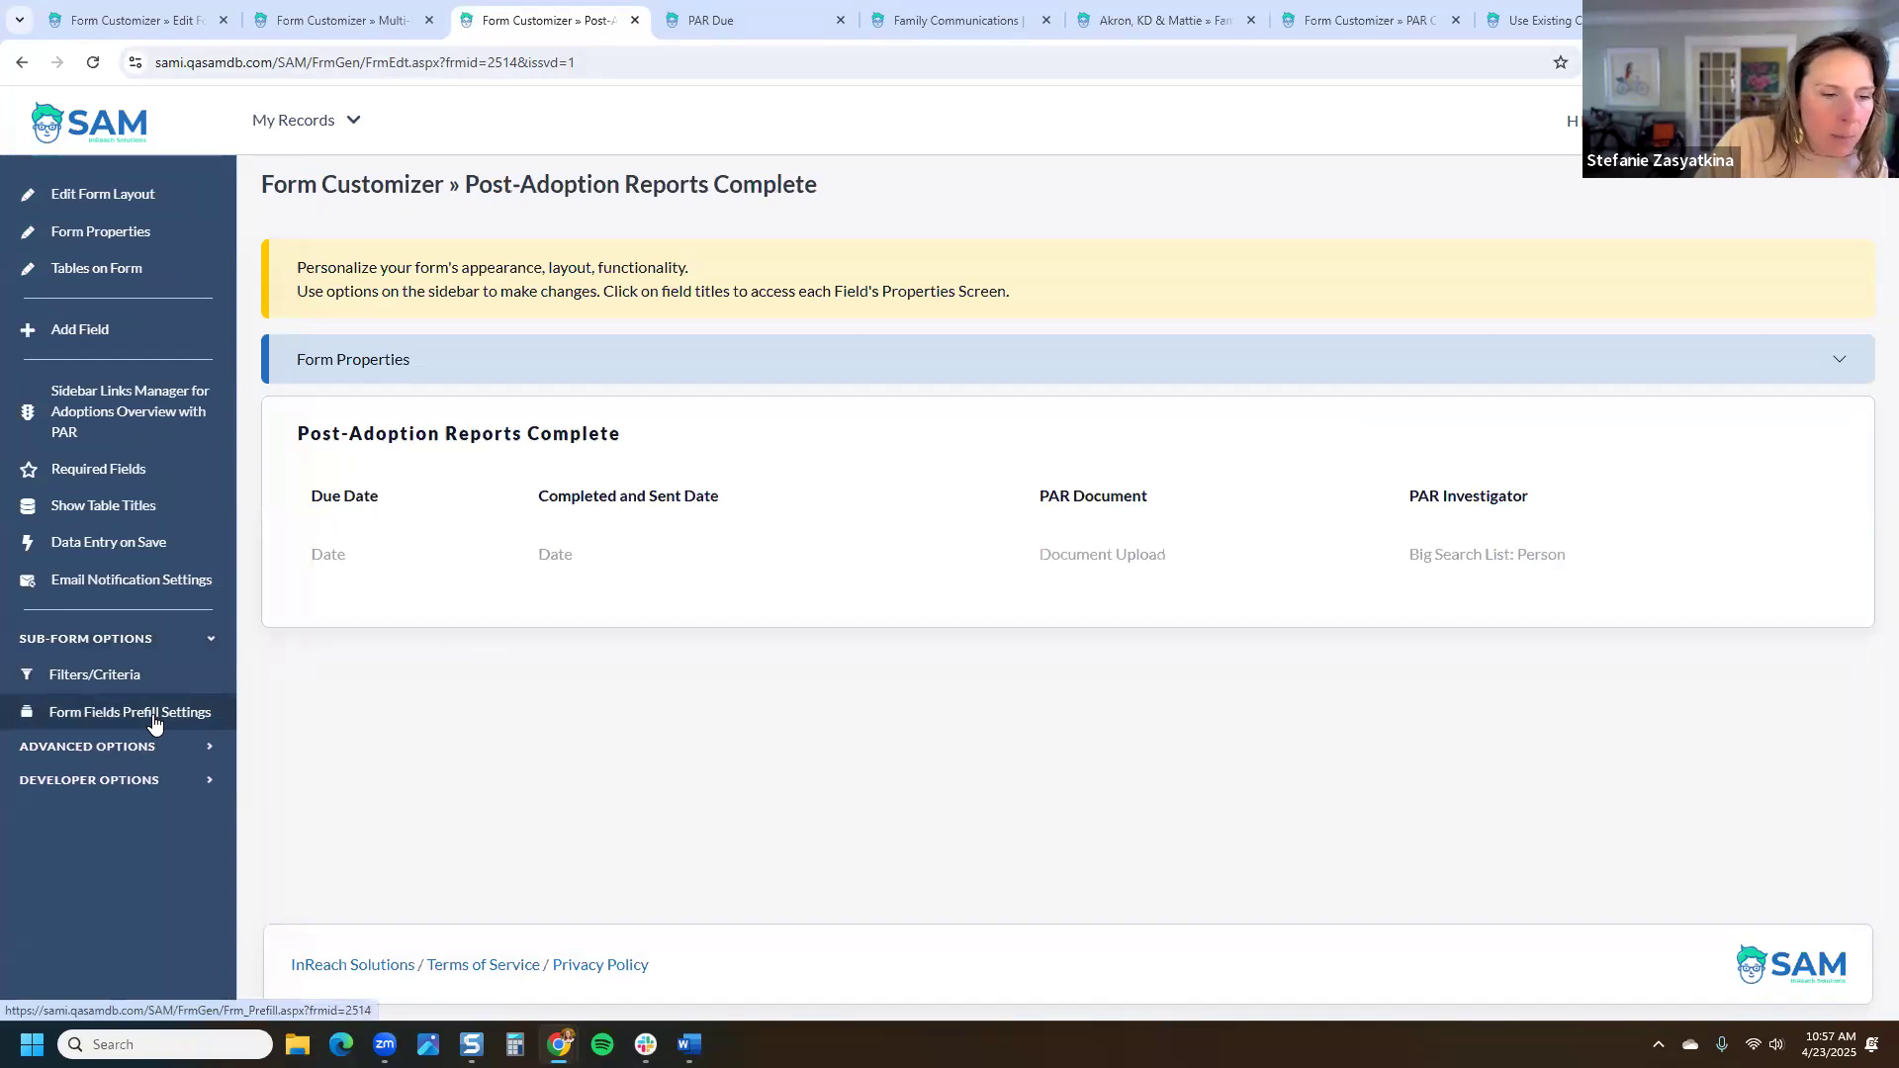
left_click(153, 723)
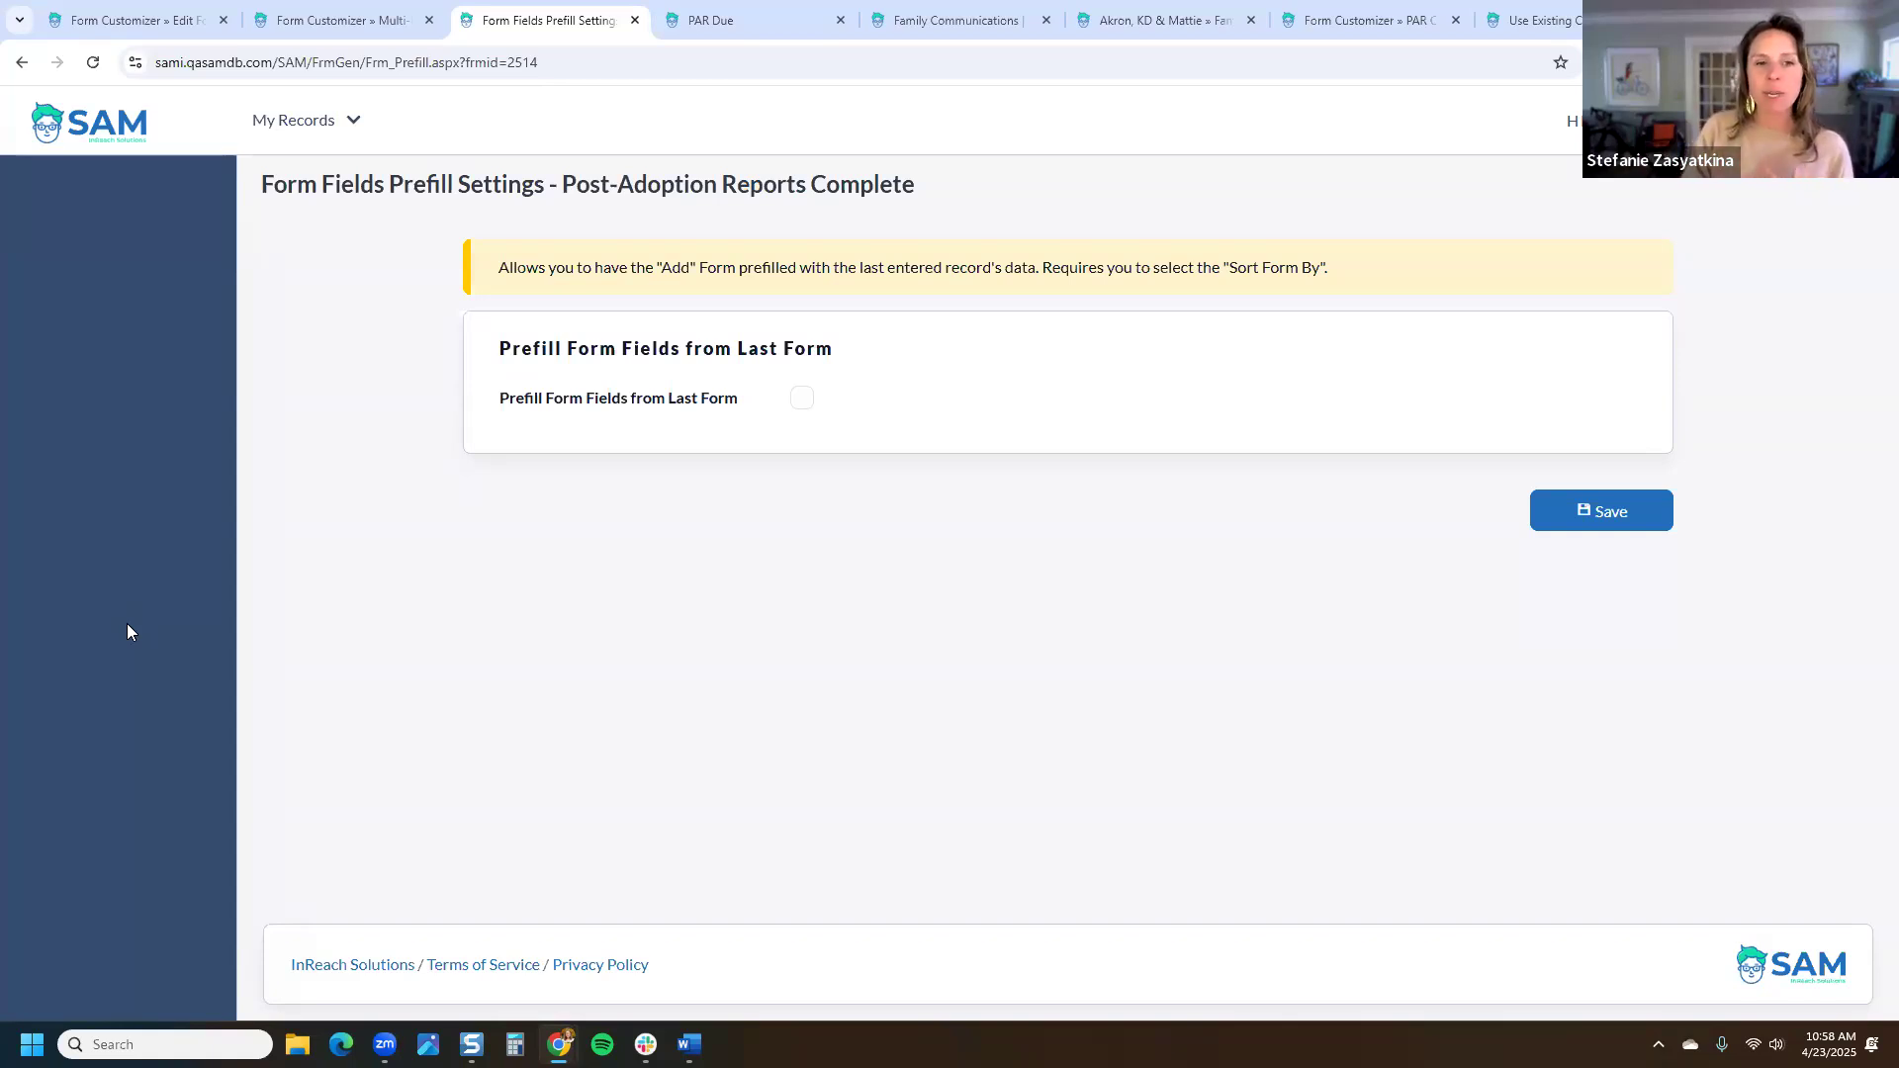
left_click(801, 399)
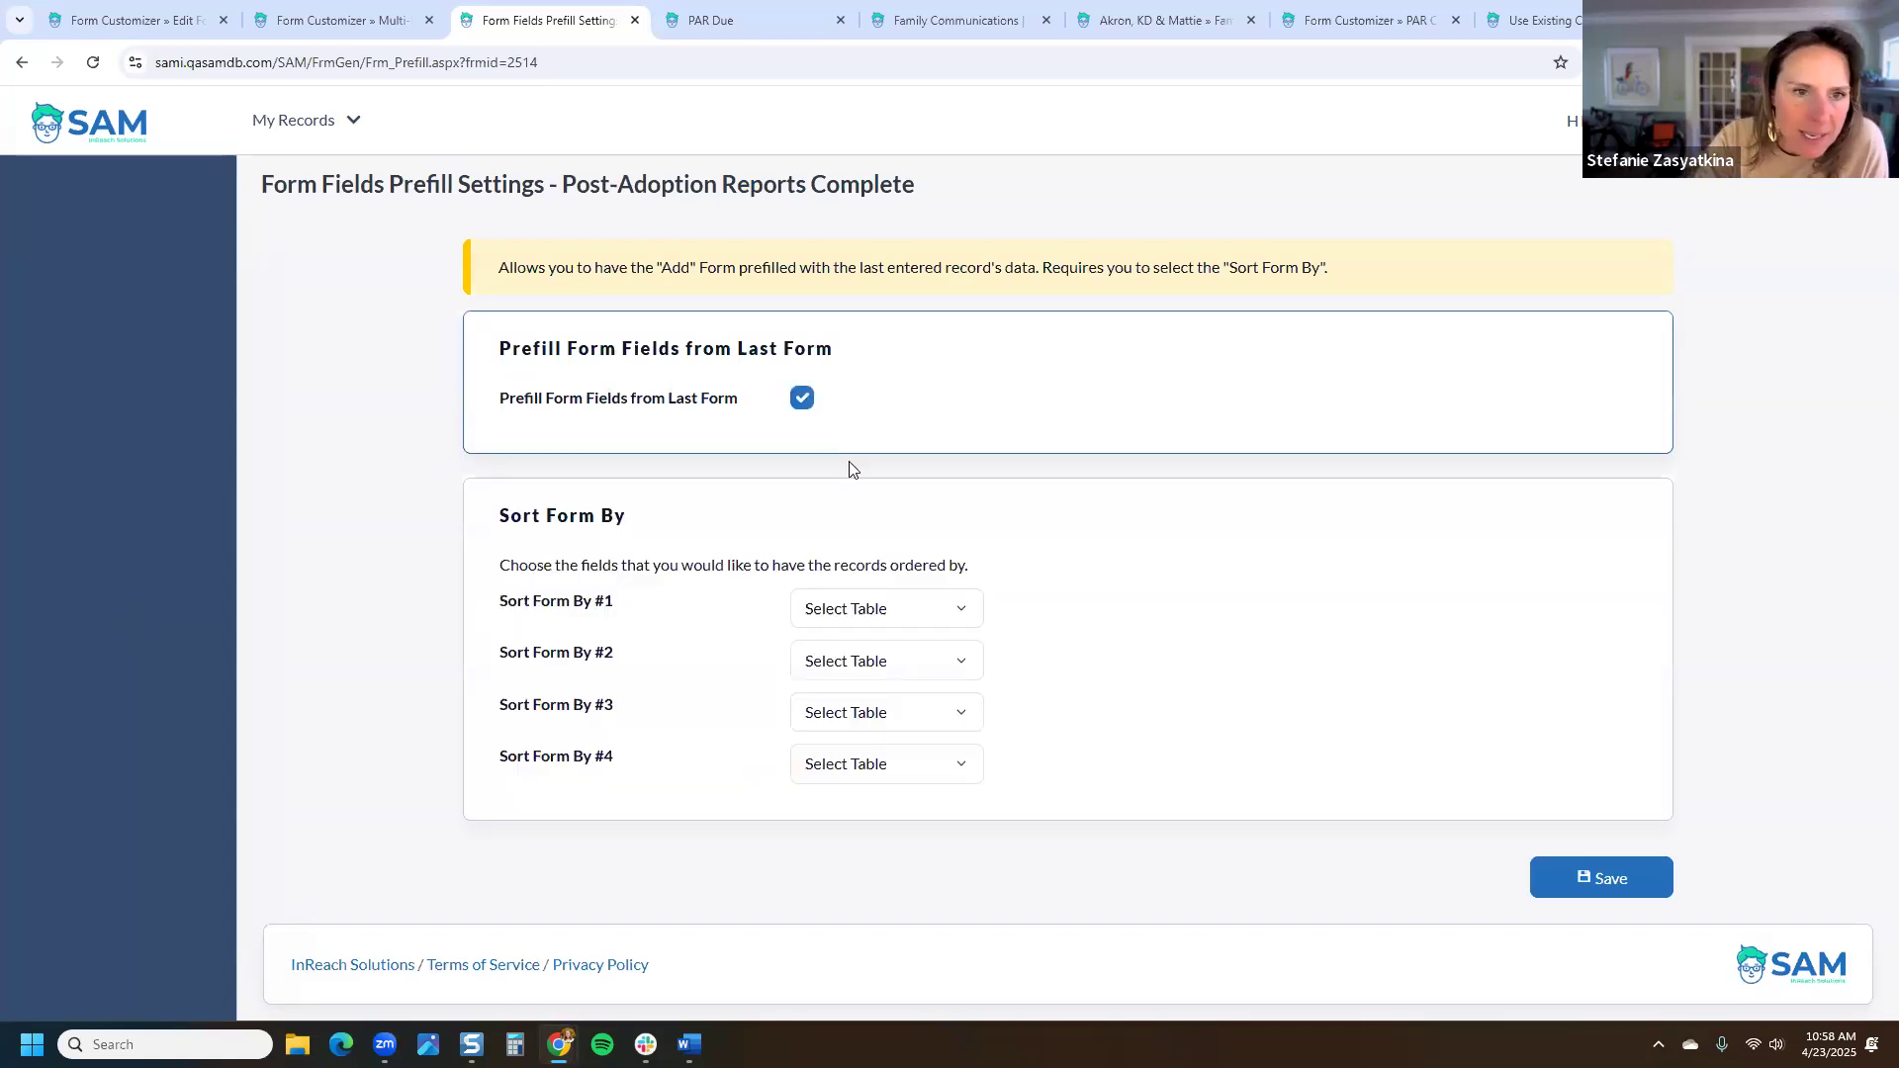
Step: Set Sort Form By #1 to Post-Adoption Reports › Due Date › Descending and save
left_click(879, 610)
left_click(875, 695)
left_click(1125, 610)
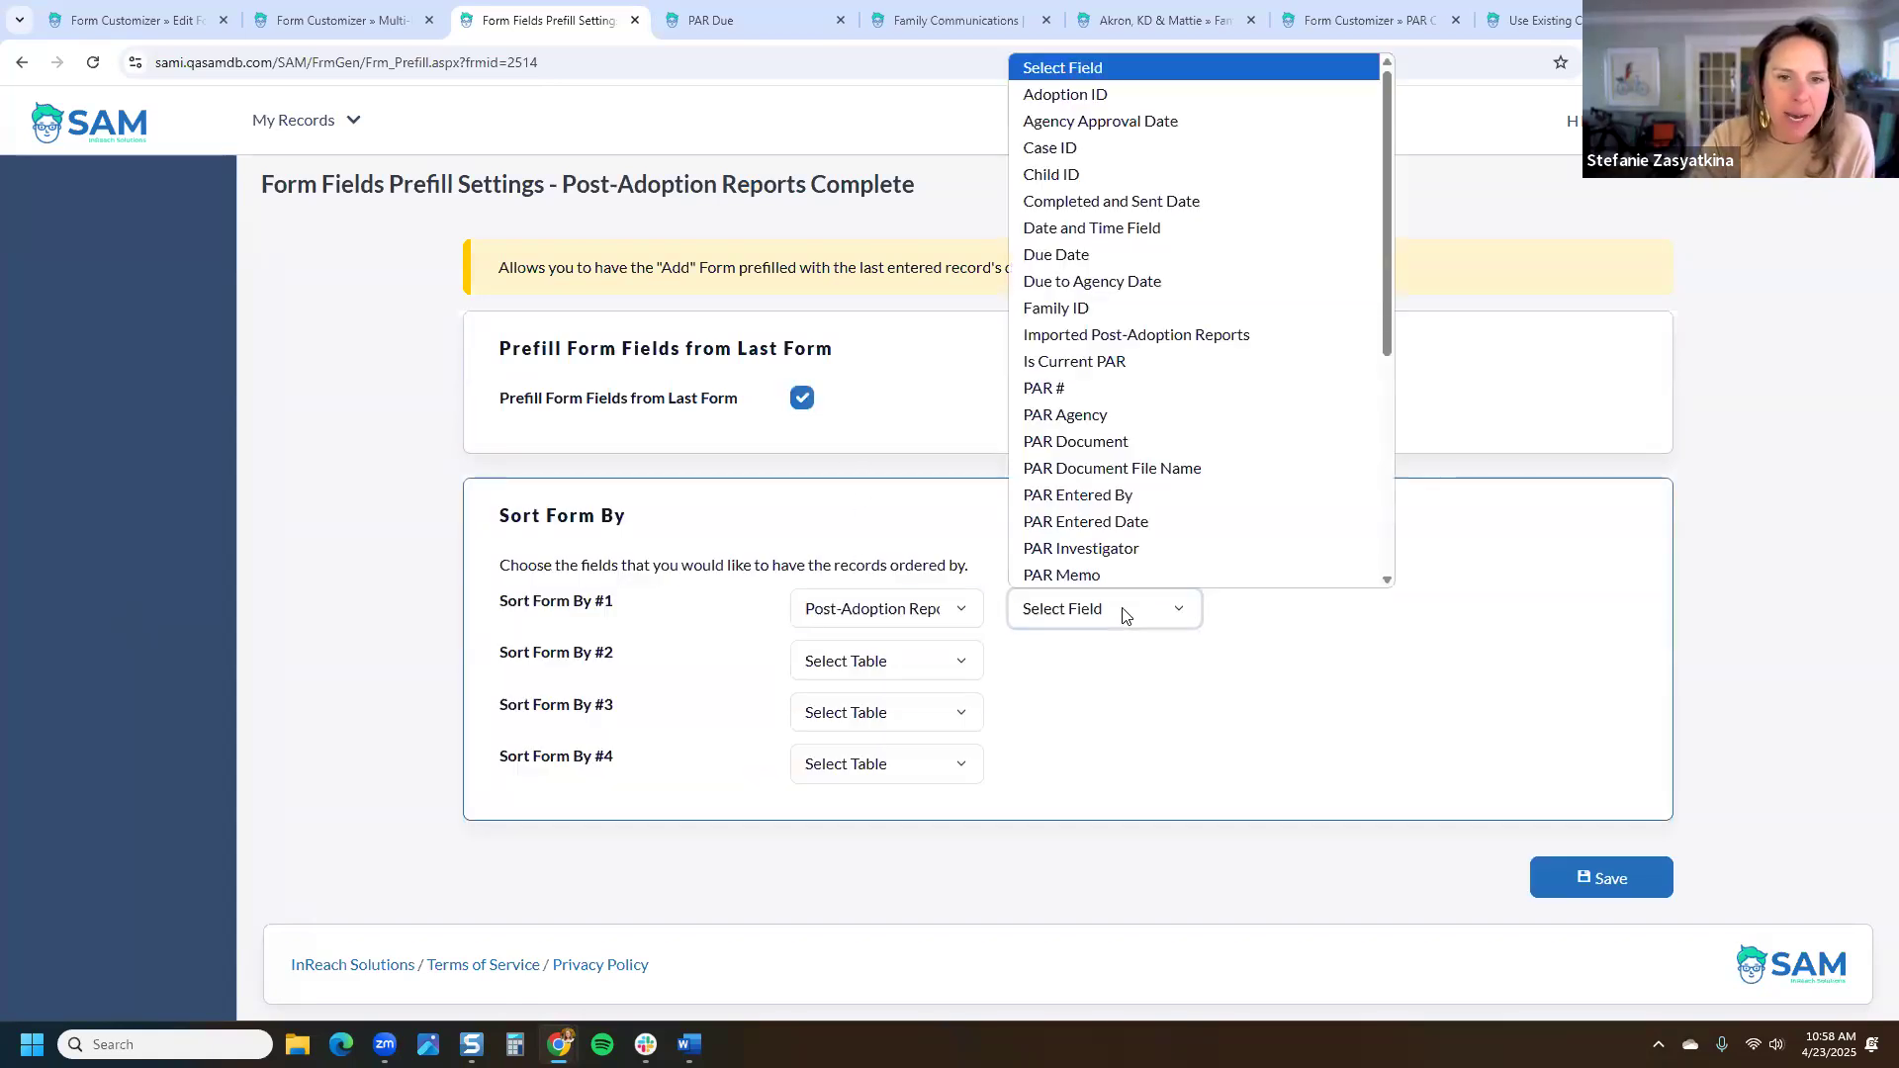
left_click(1123, 254)
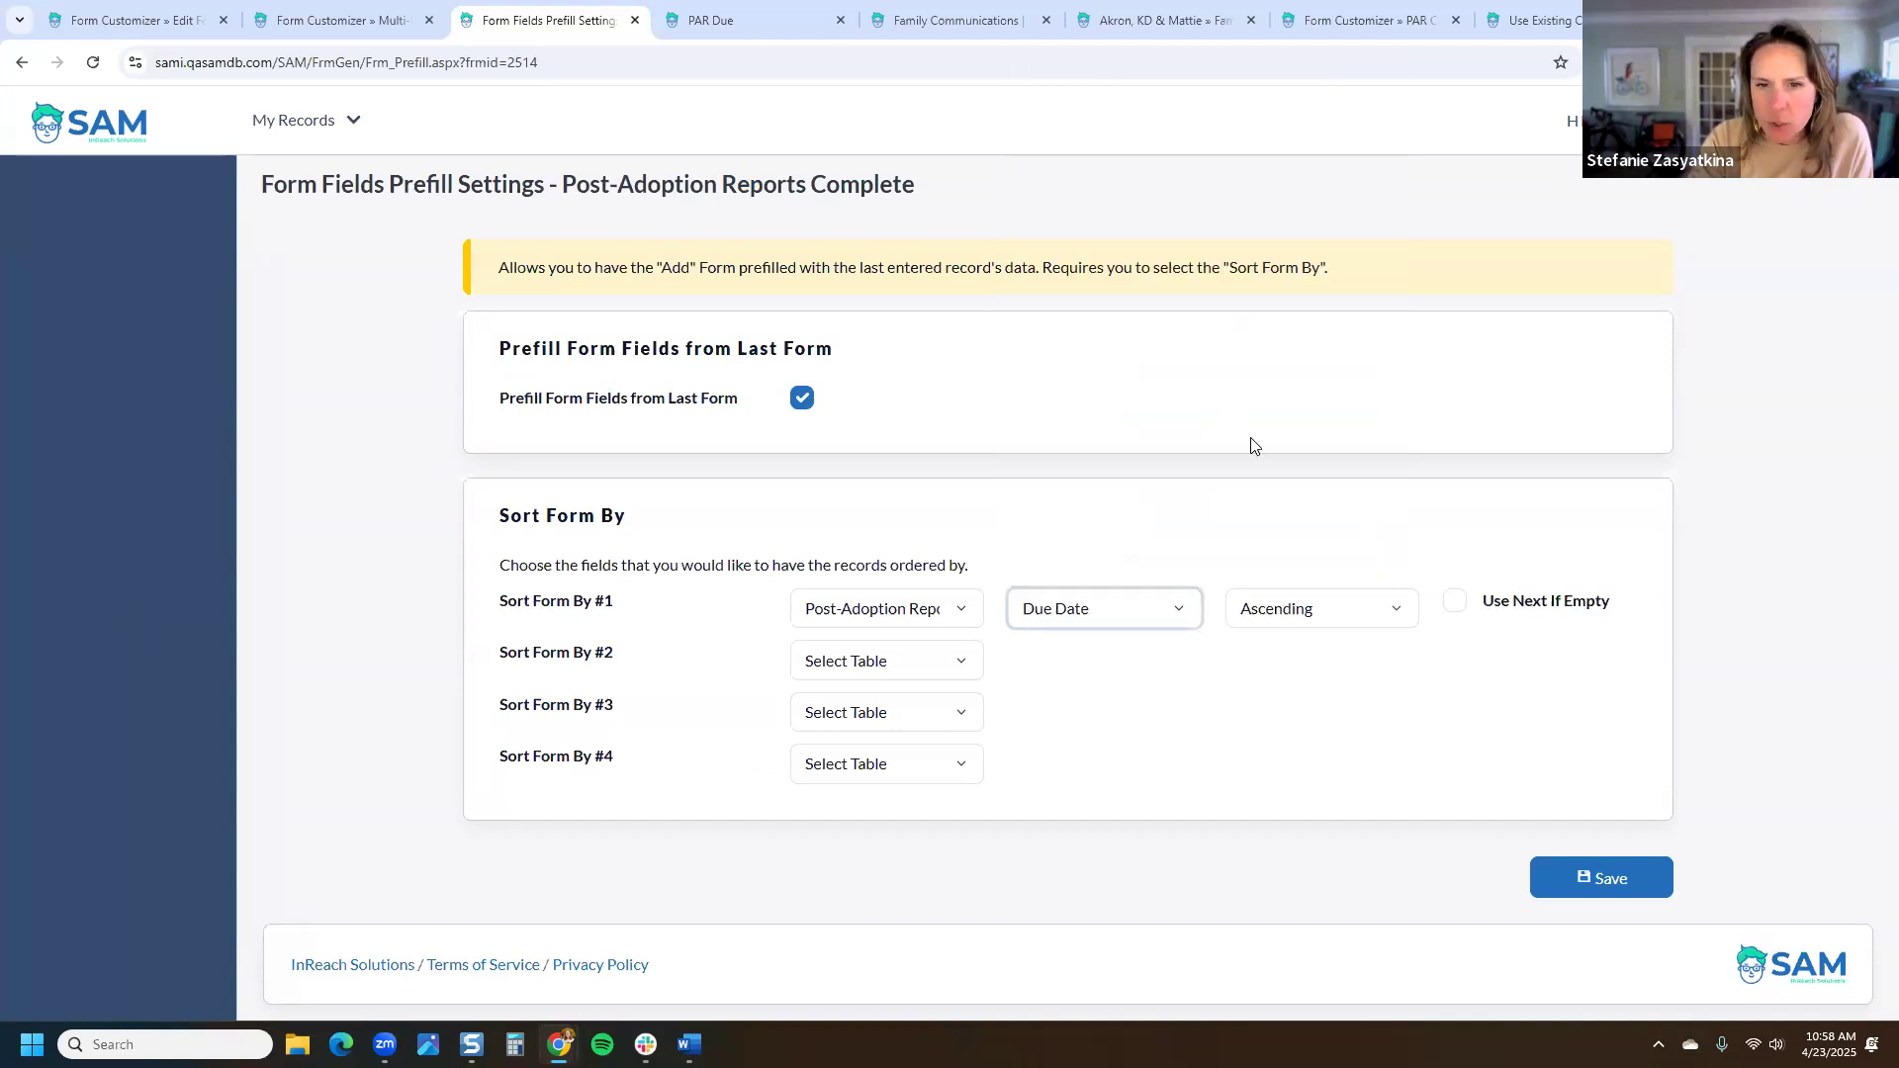
left_click(1347, 620)
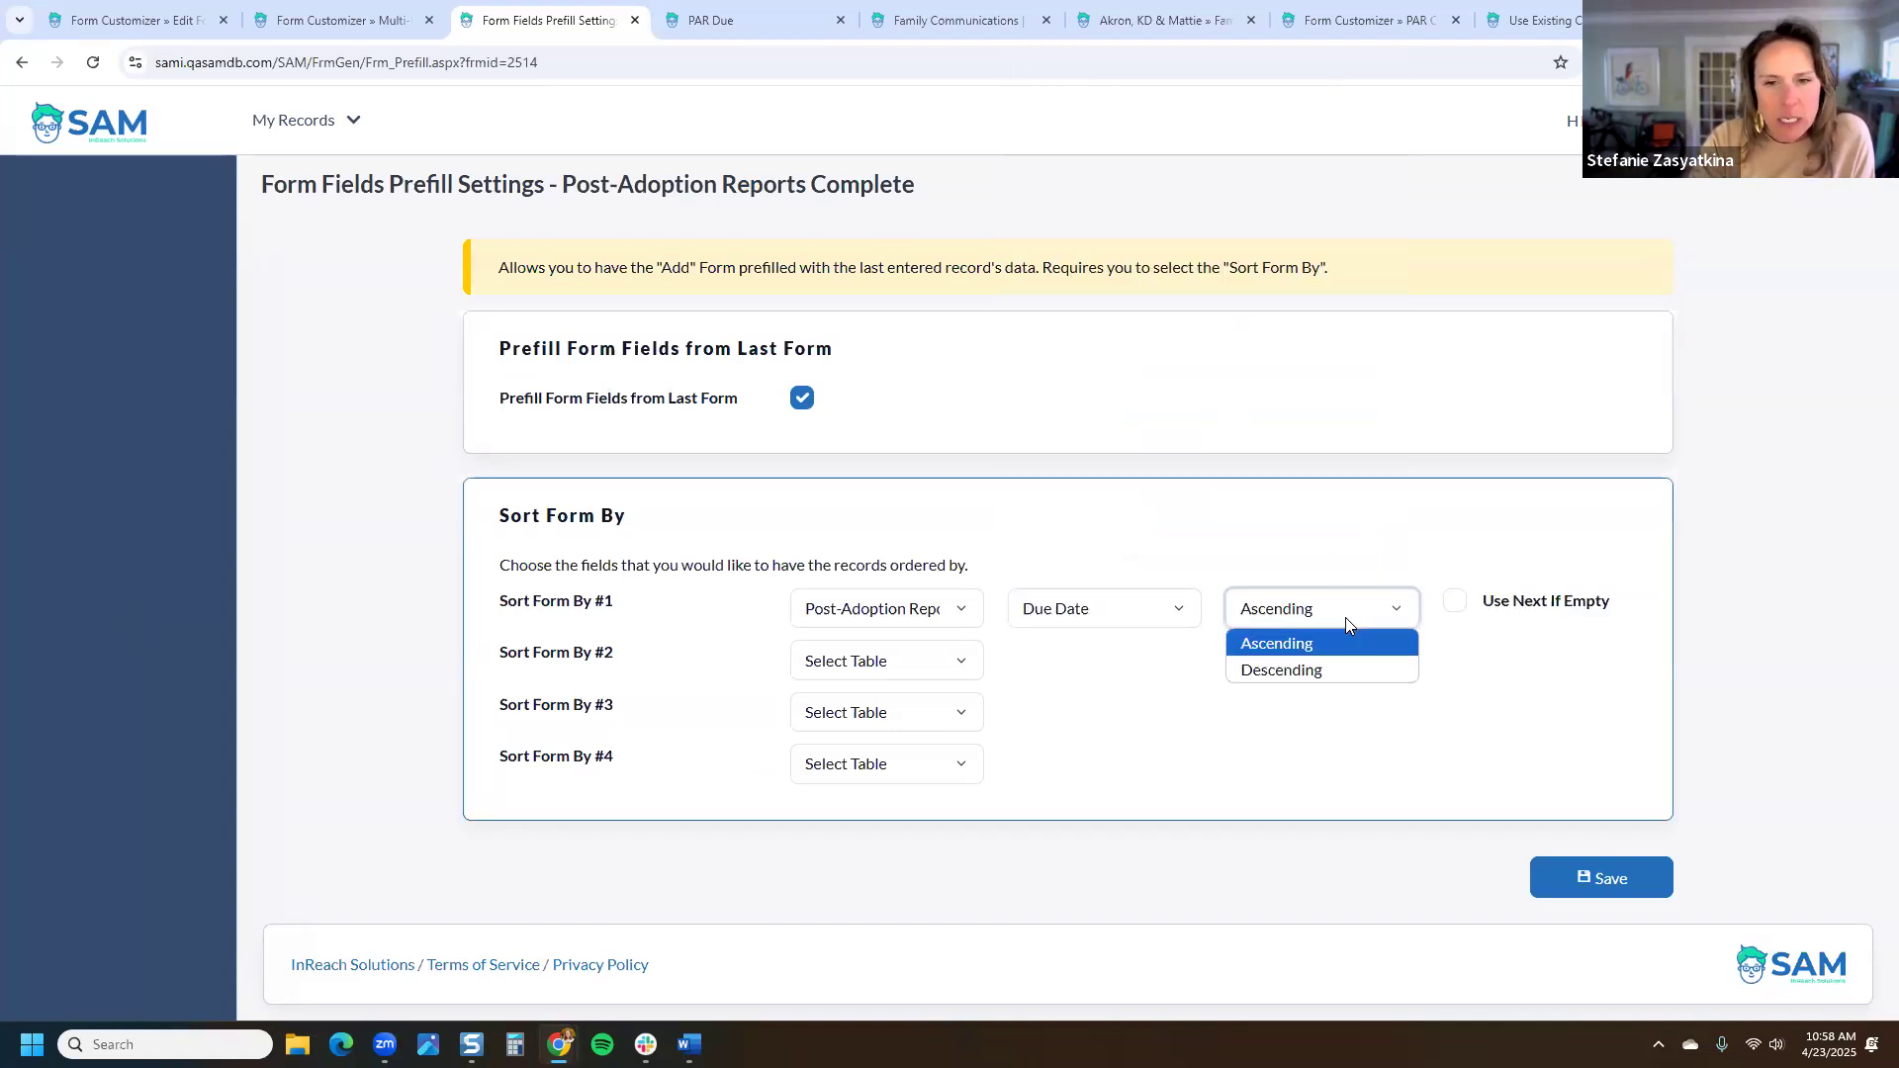
left_click(1346, 670)
left_click(1658, 876)
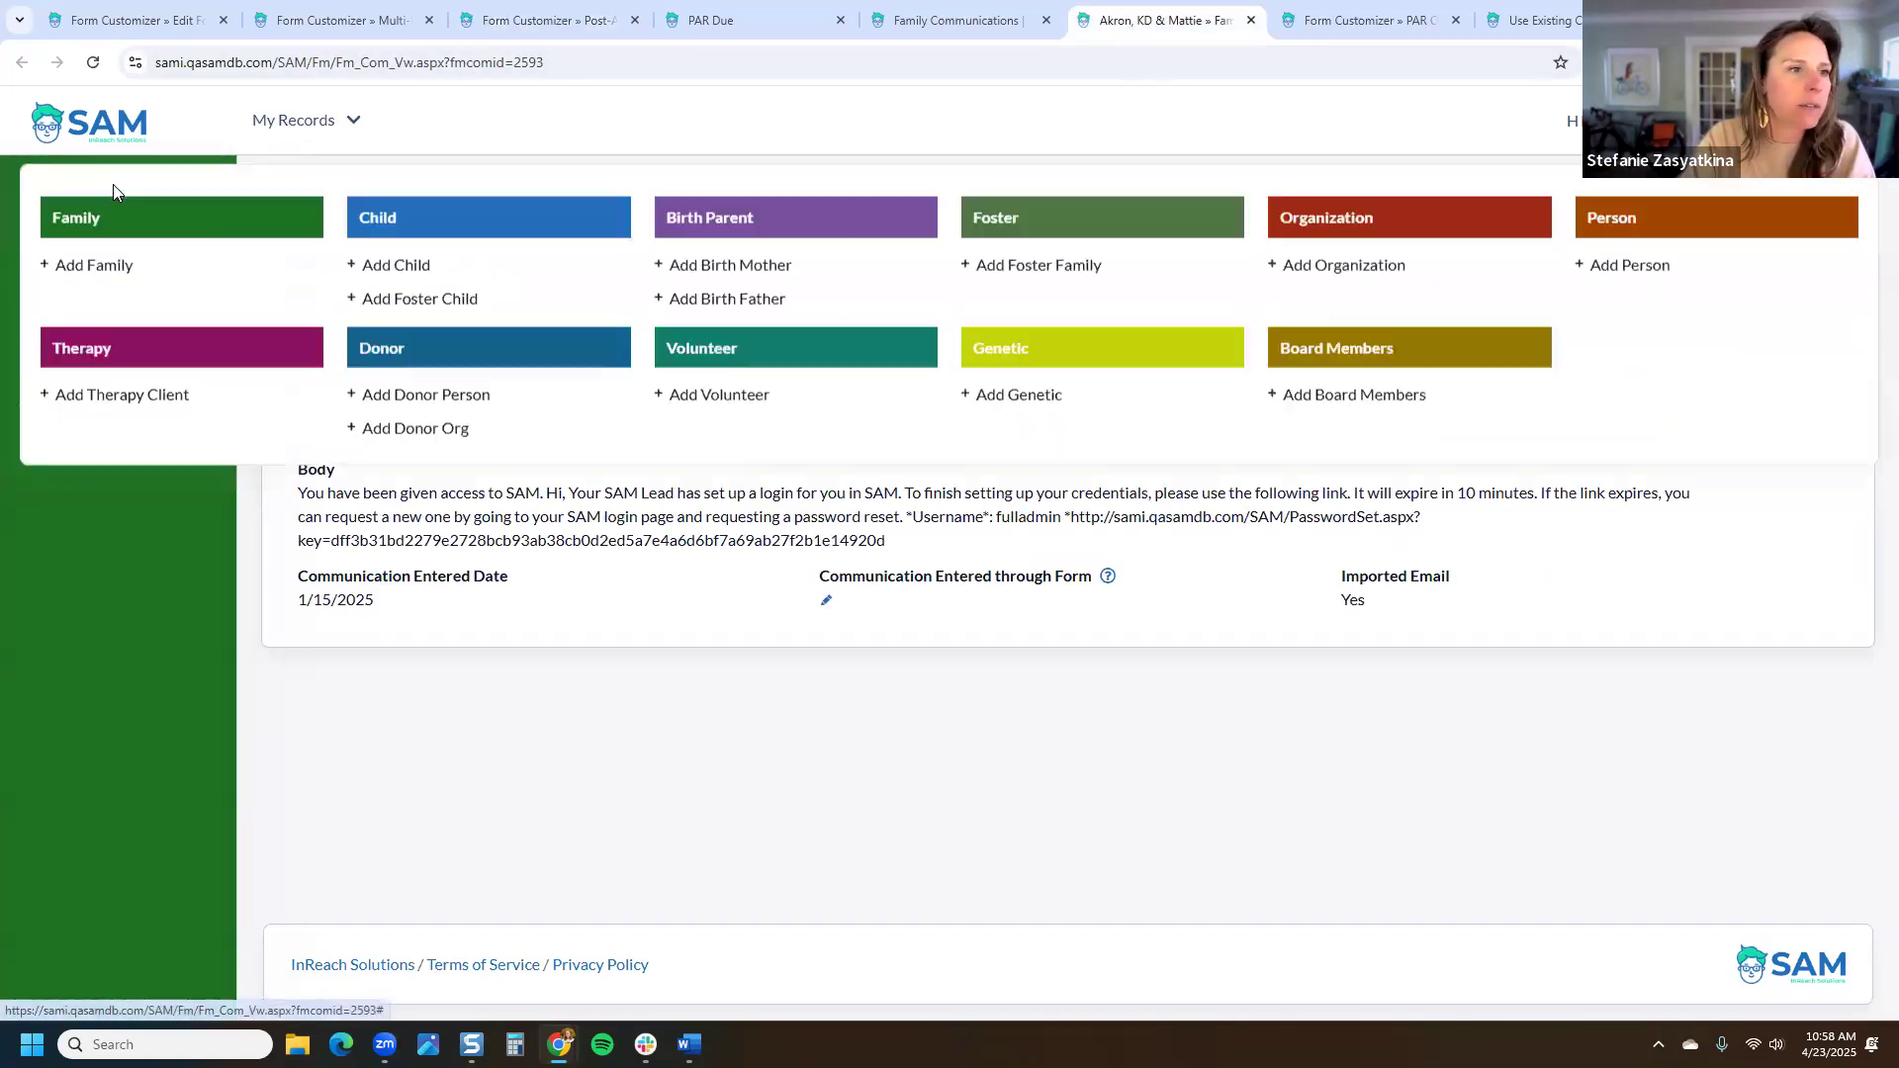
Step: Search Family records for 'test' and open the Test, Barry family record
left_click(144, 216)
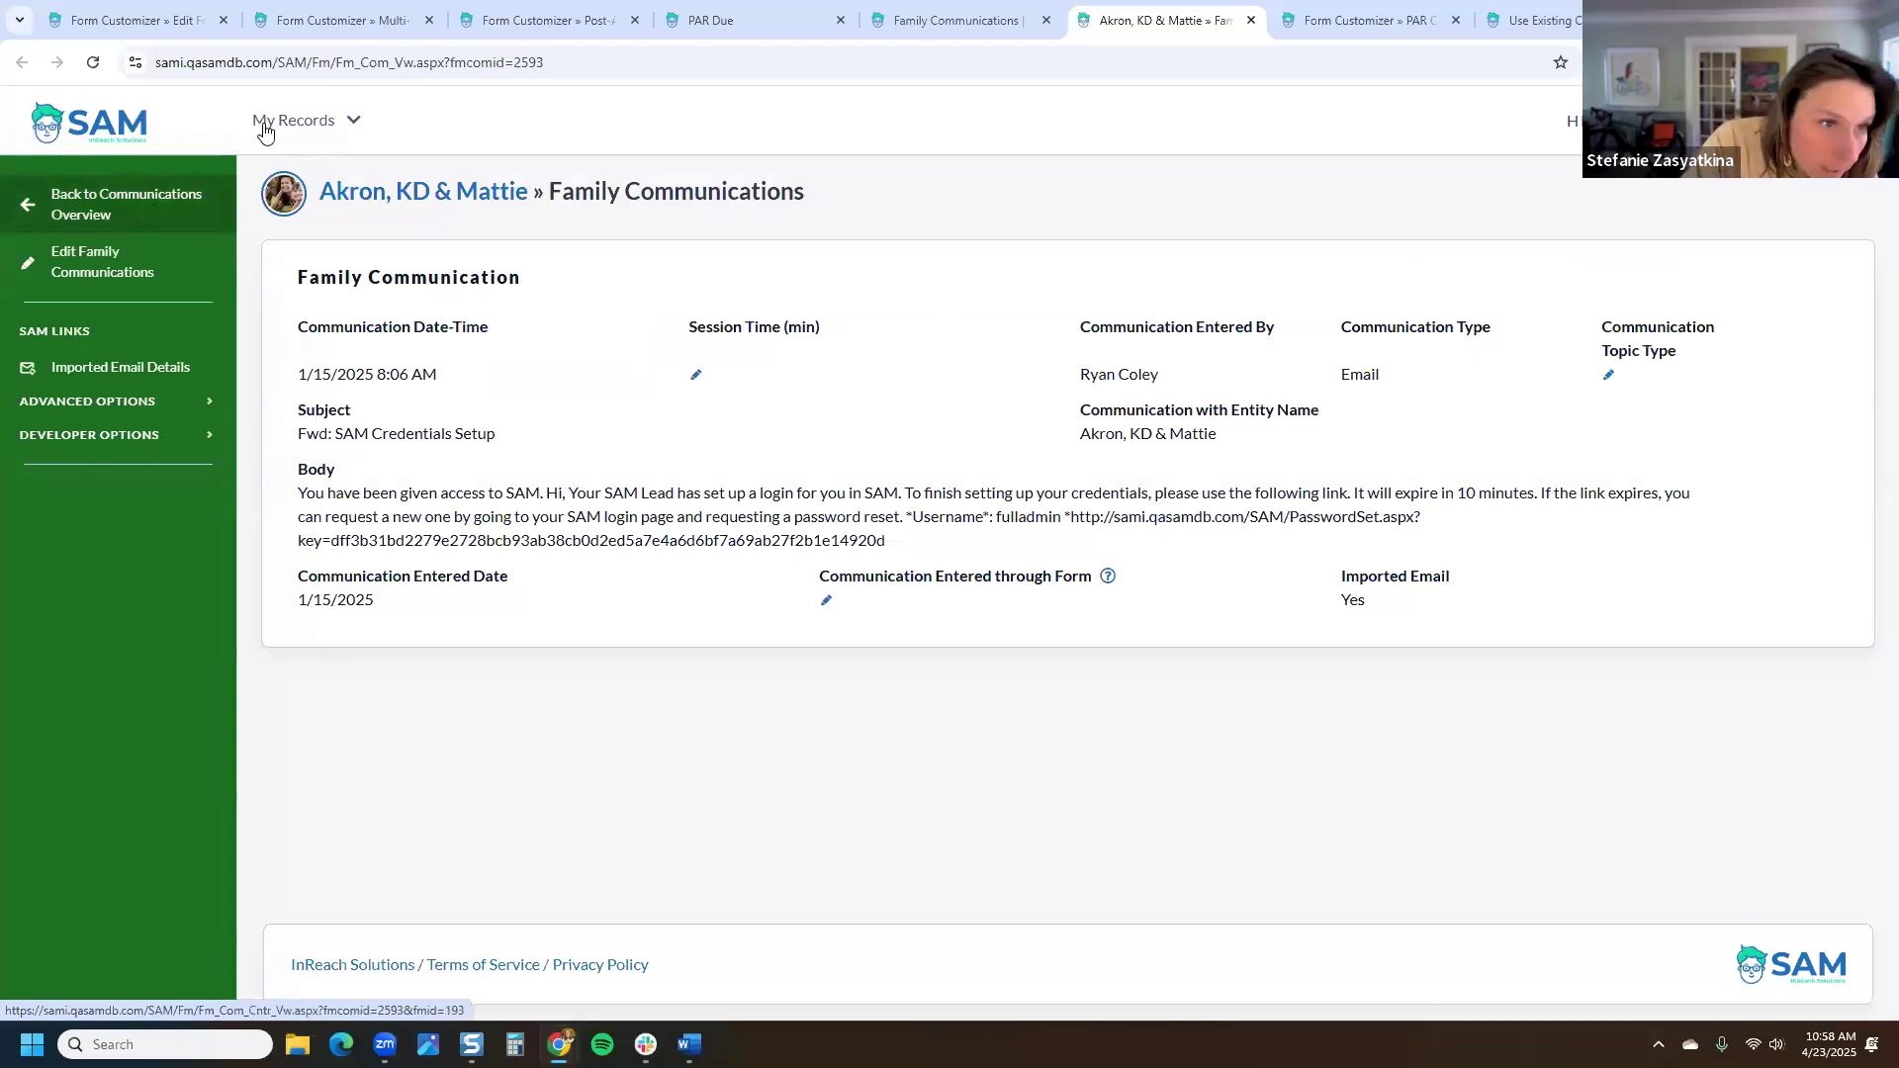
type("test")
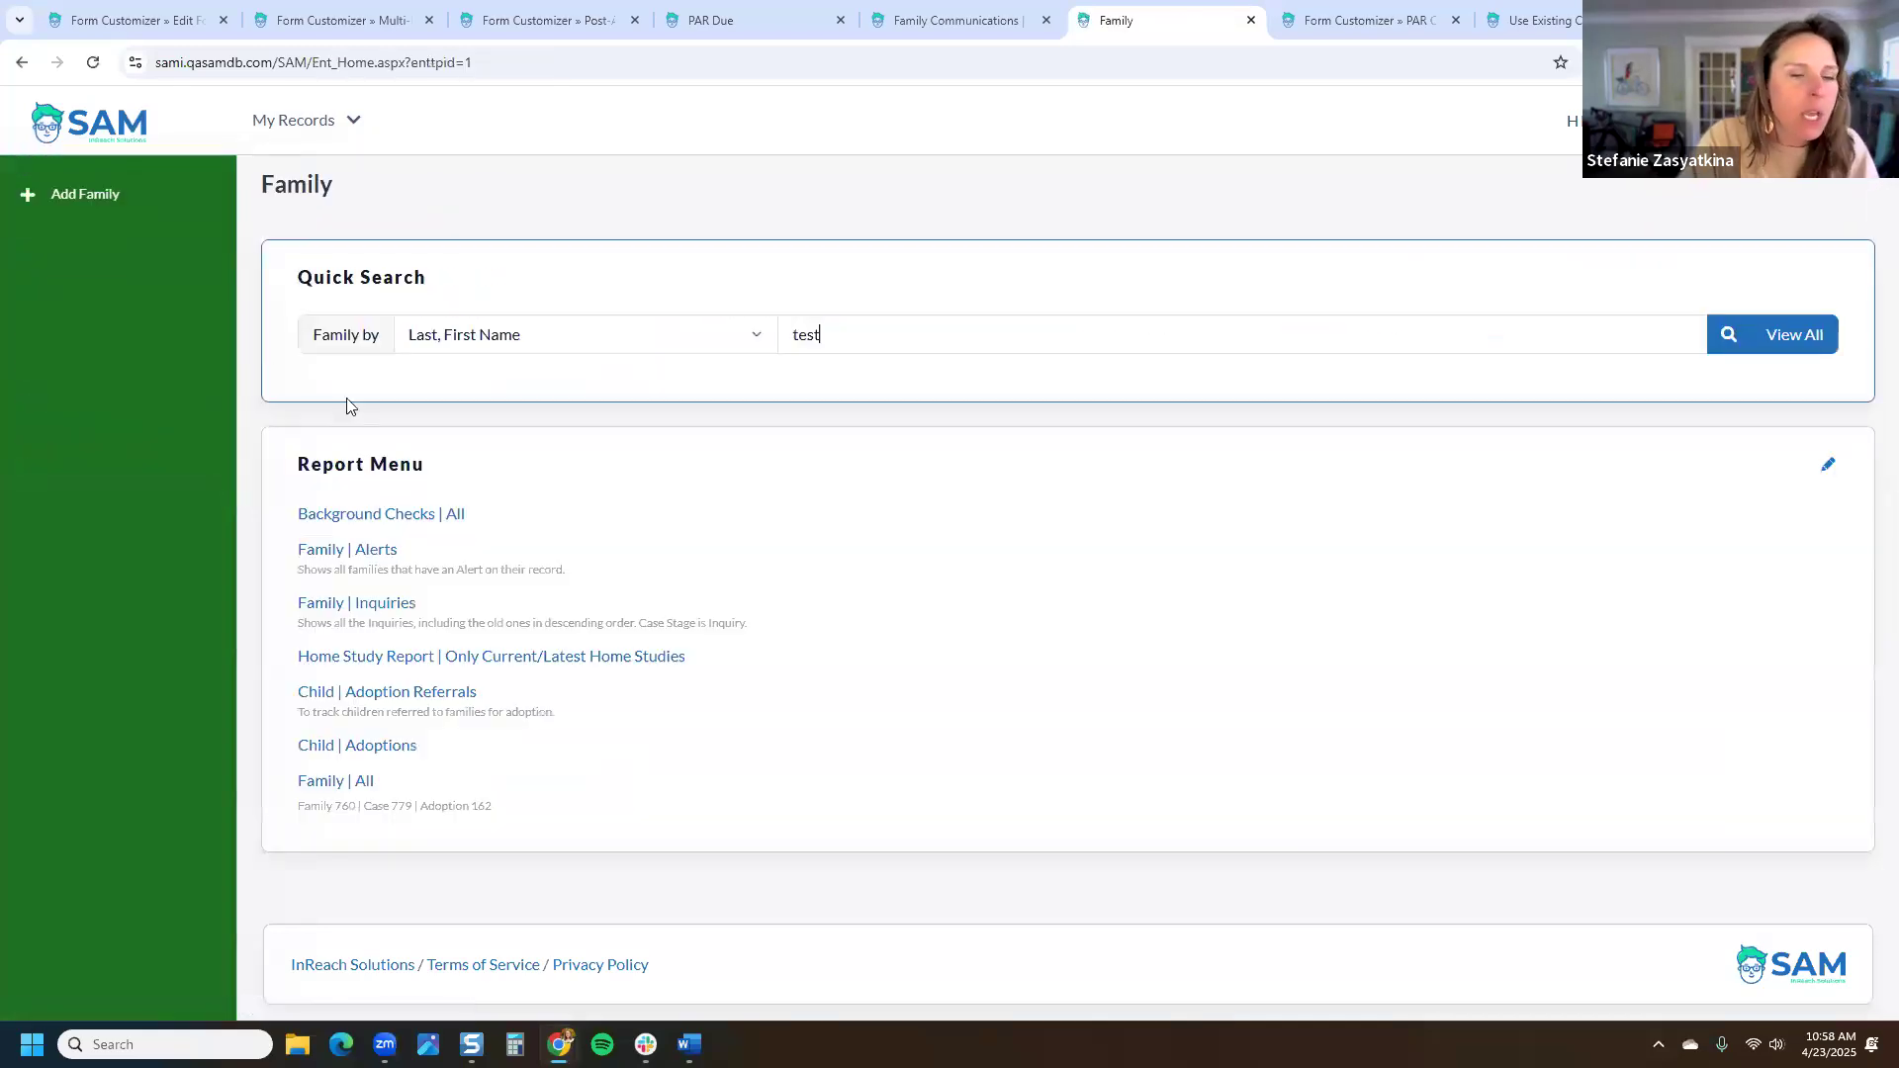
left_click(504, 683)
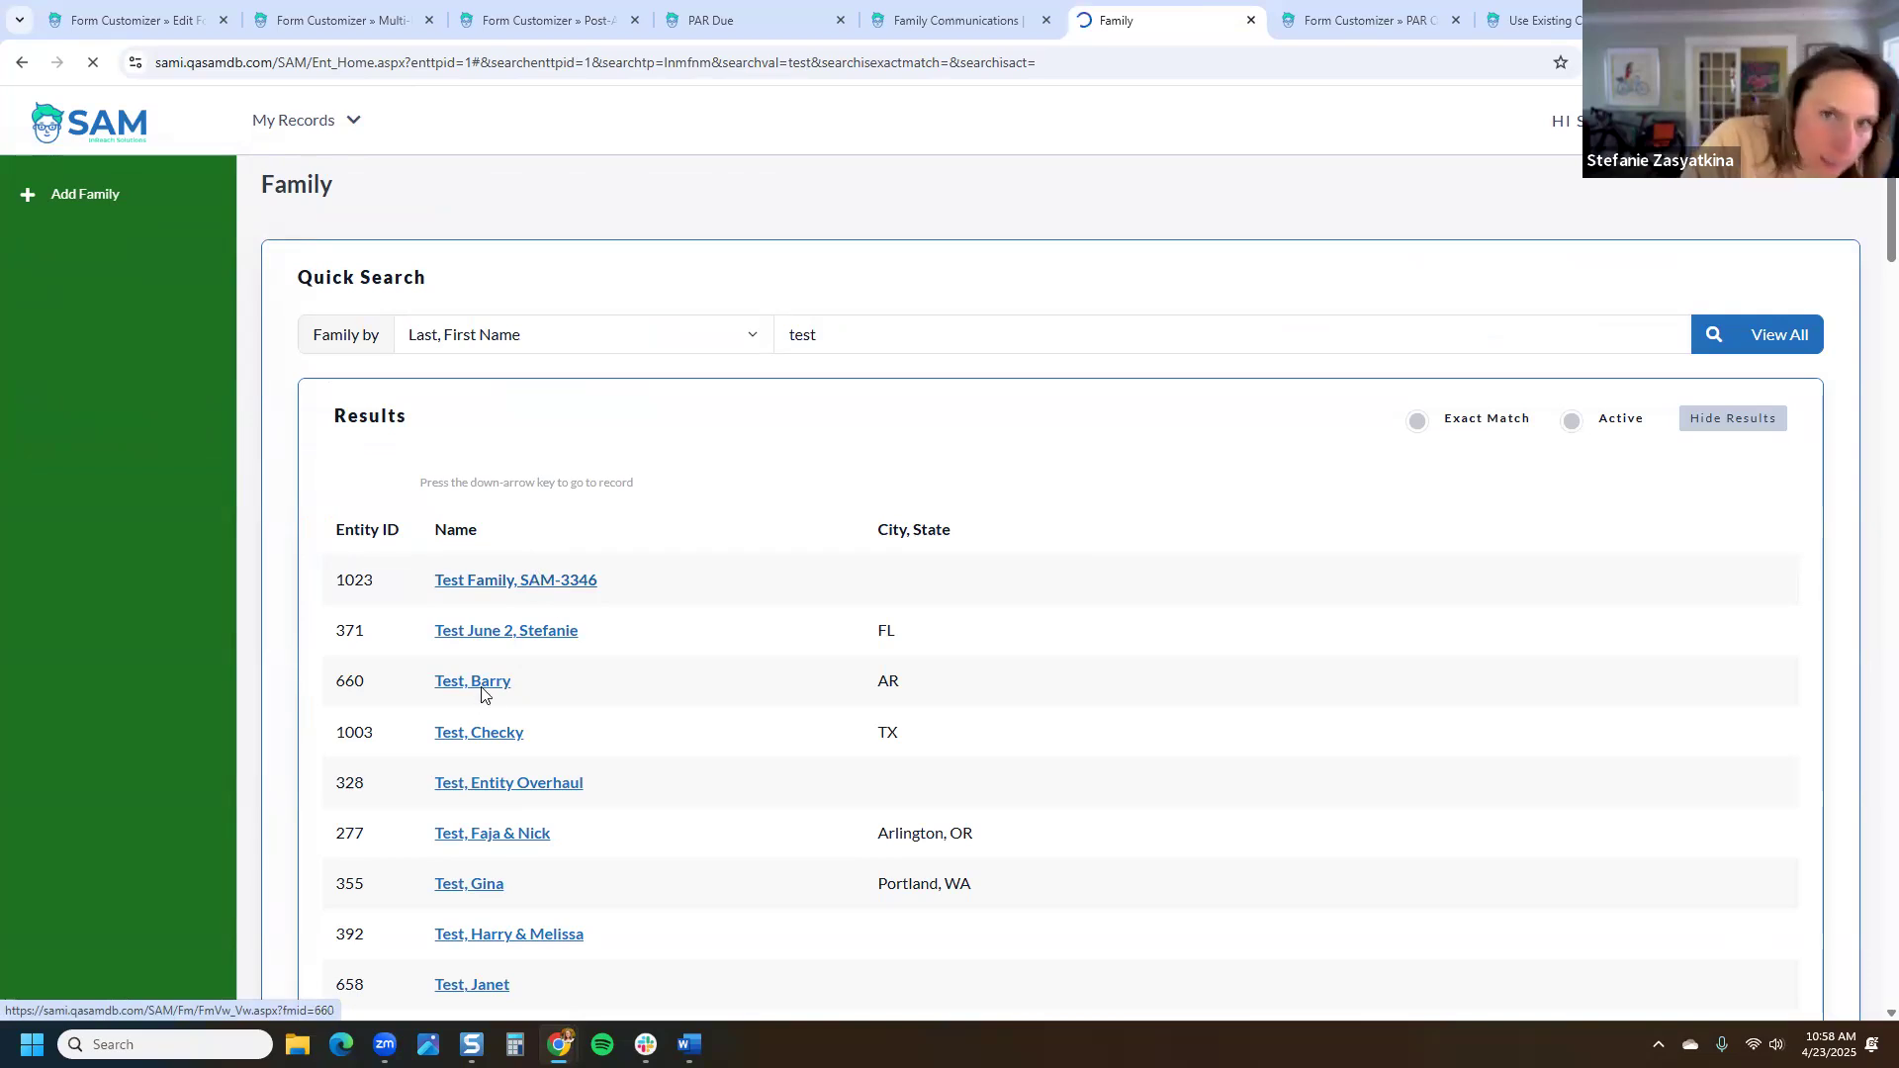
Step: Add a new post-adoption report from the family's Adoptions Overview with PAR page
scroll(139, 692, "down", 4)
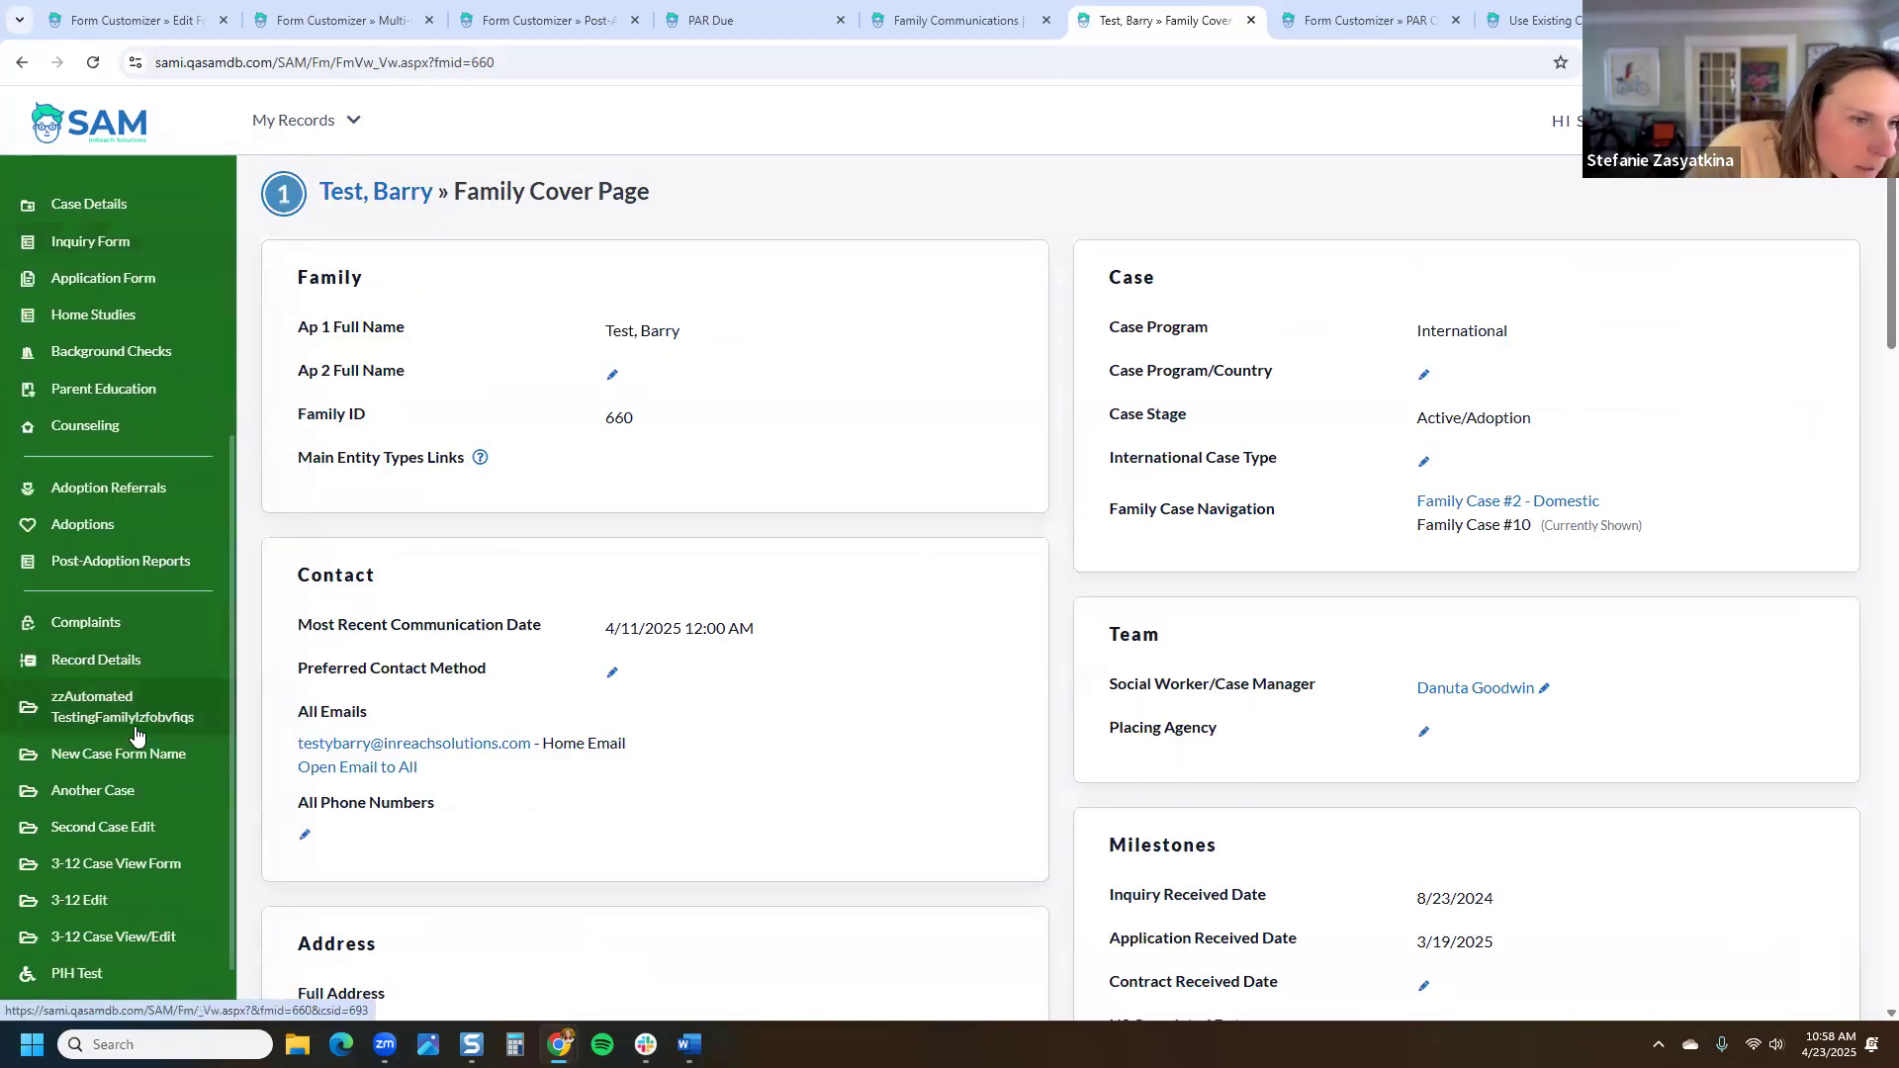
left_click(204, 565)
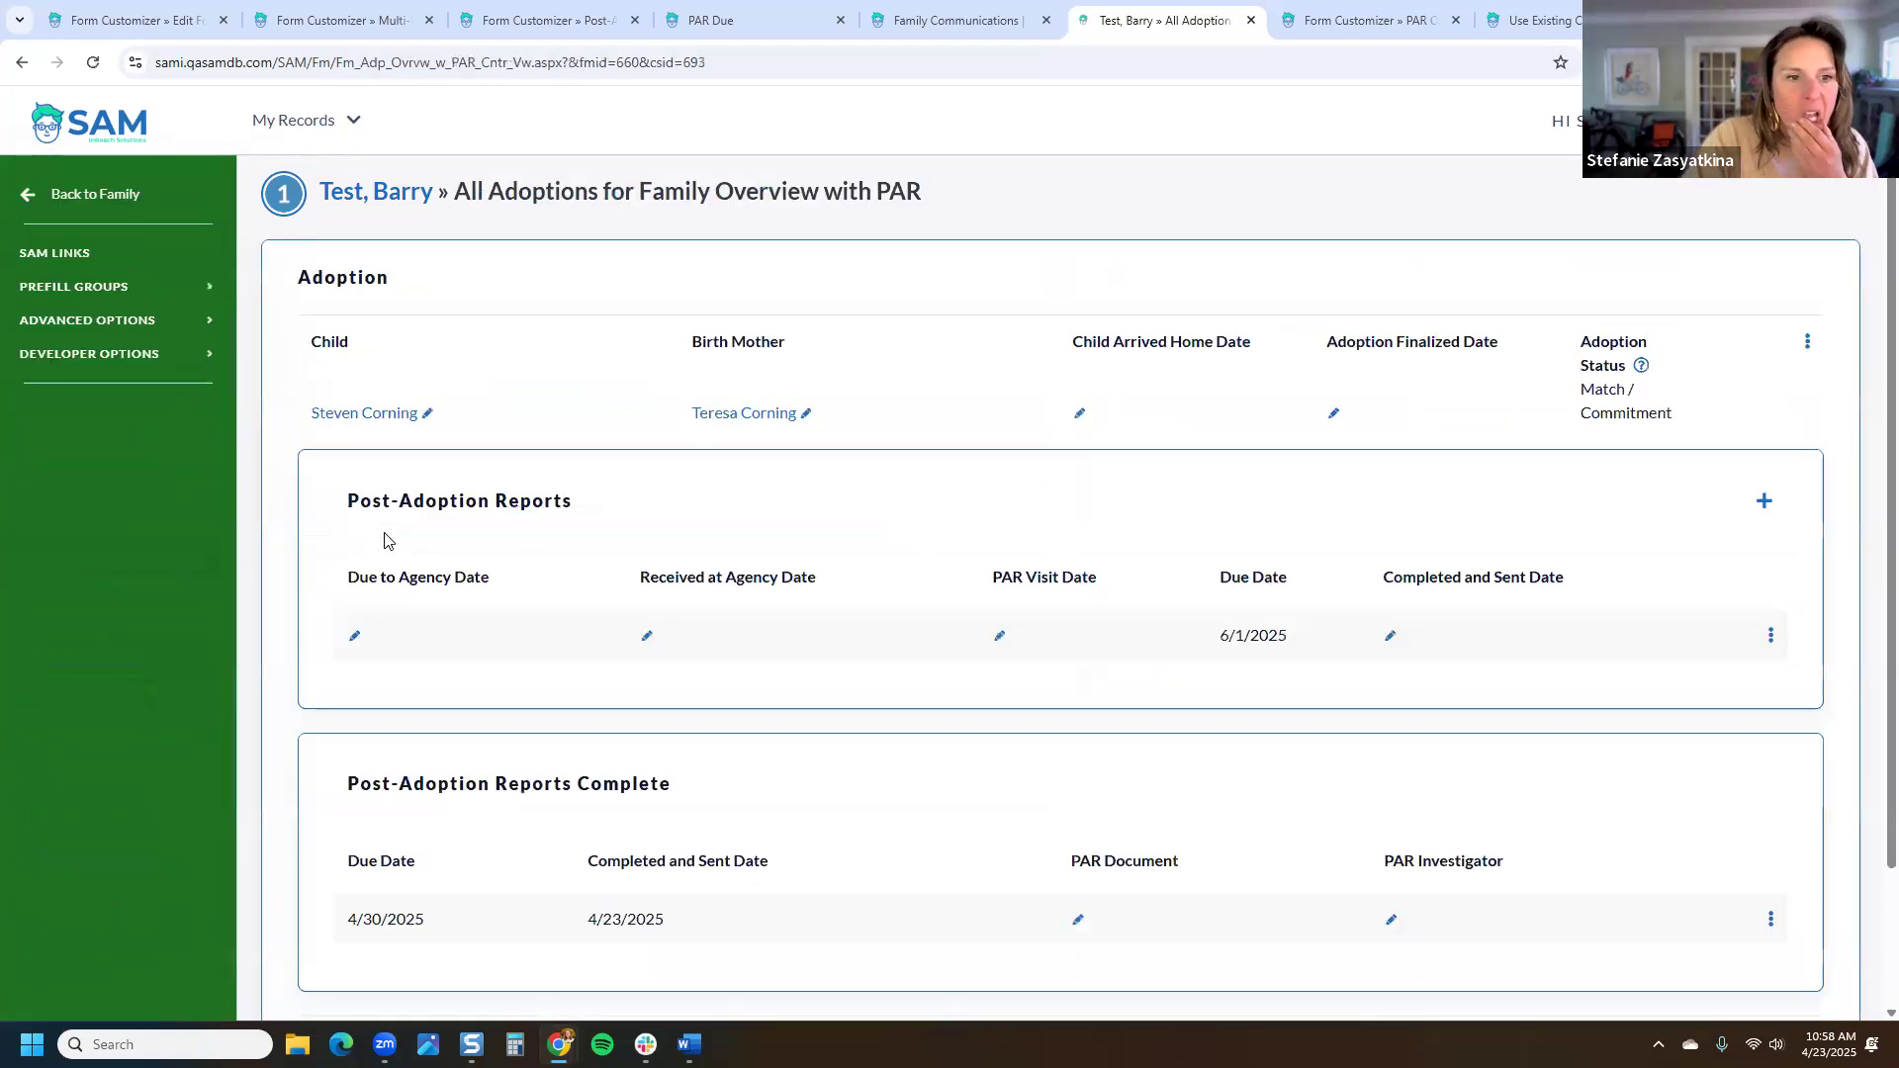
scroll(1078, 500, "down", 1)
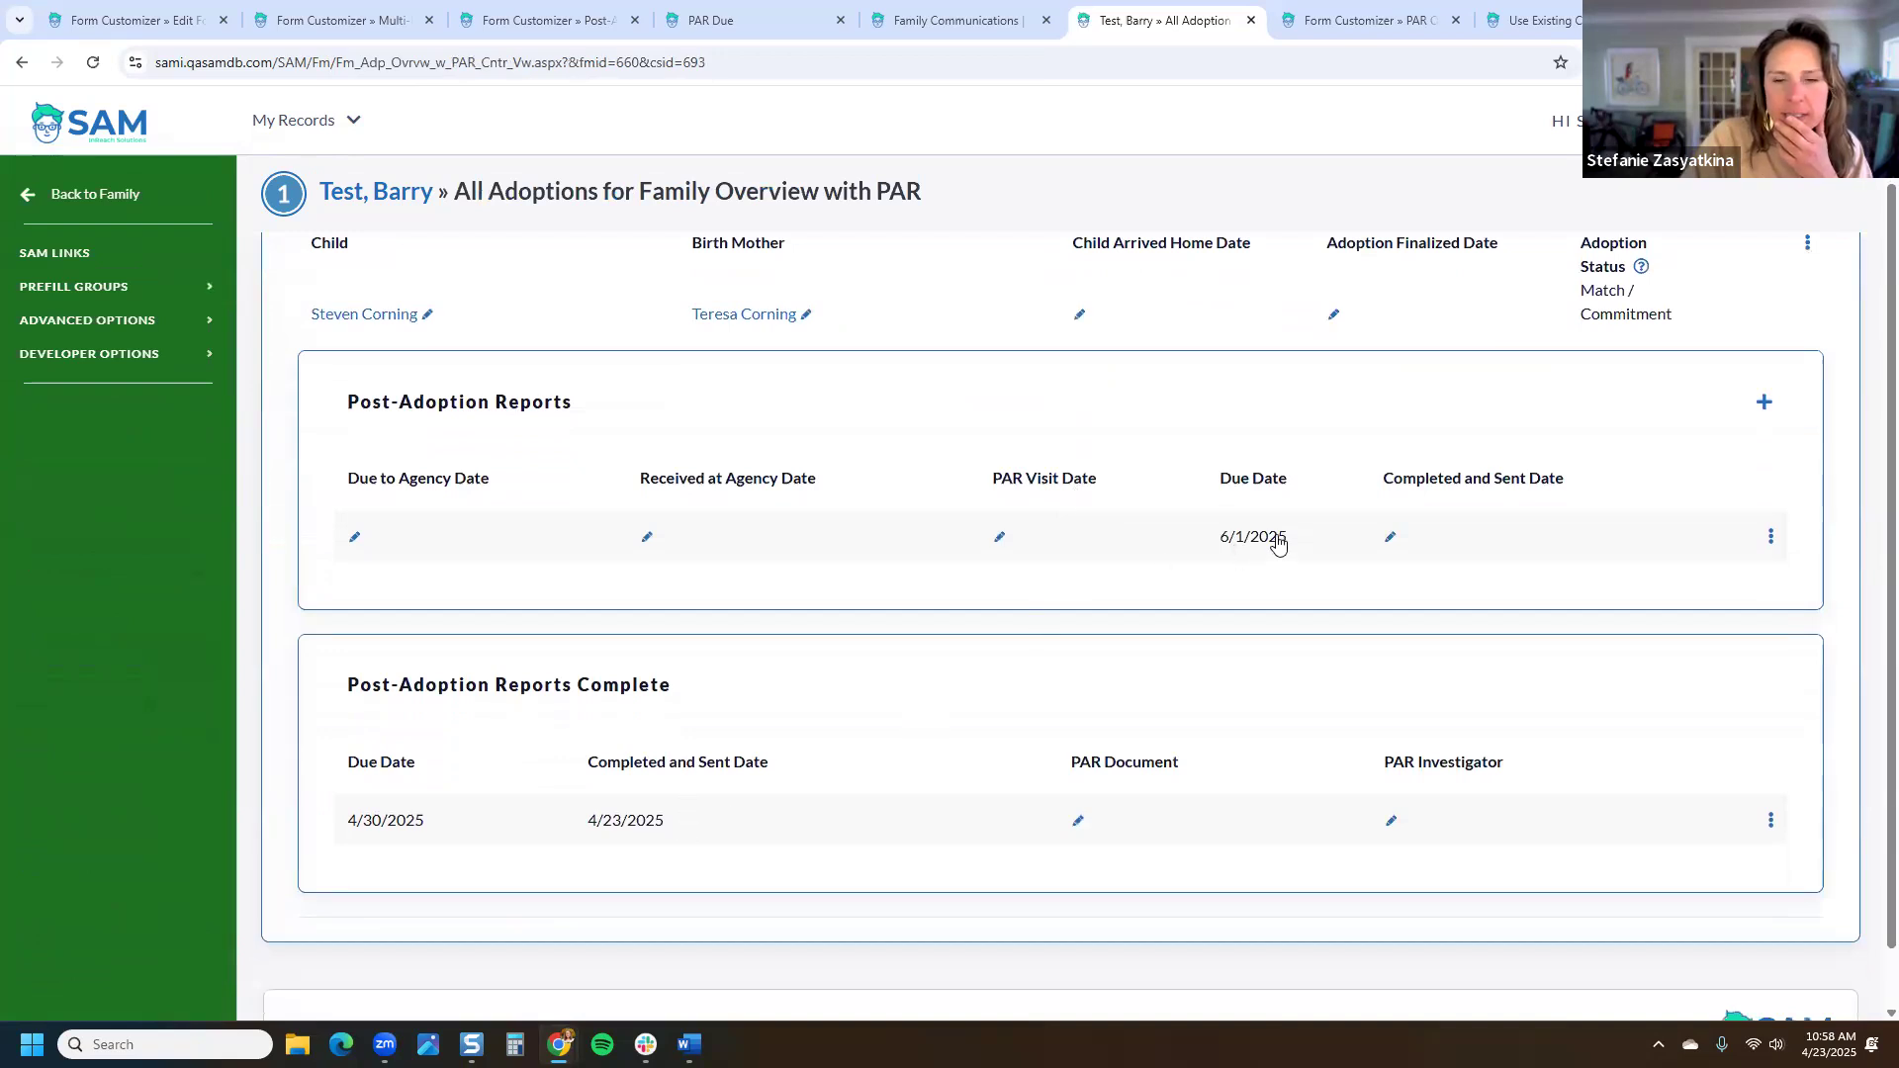
left_click(1765, 404)
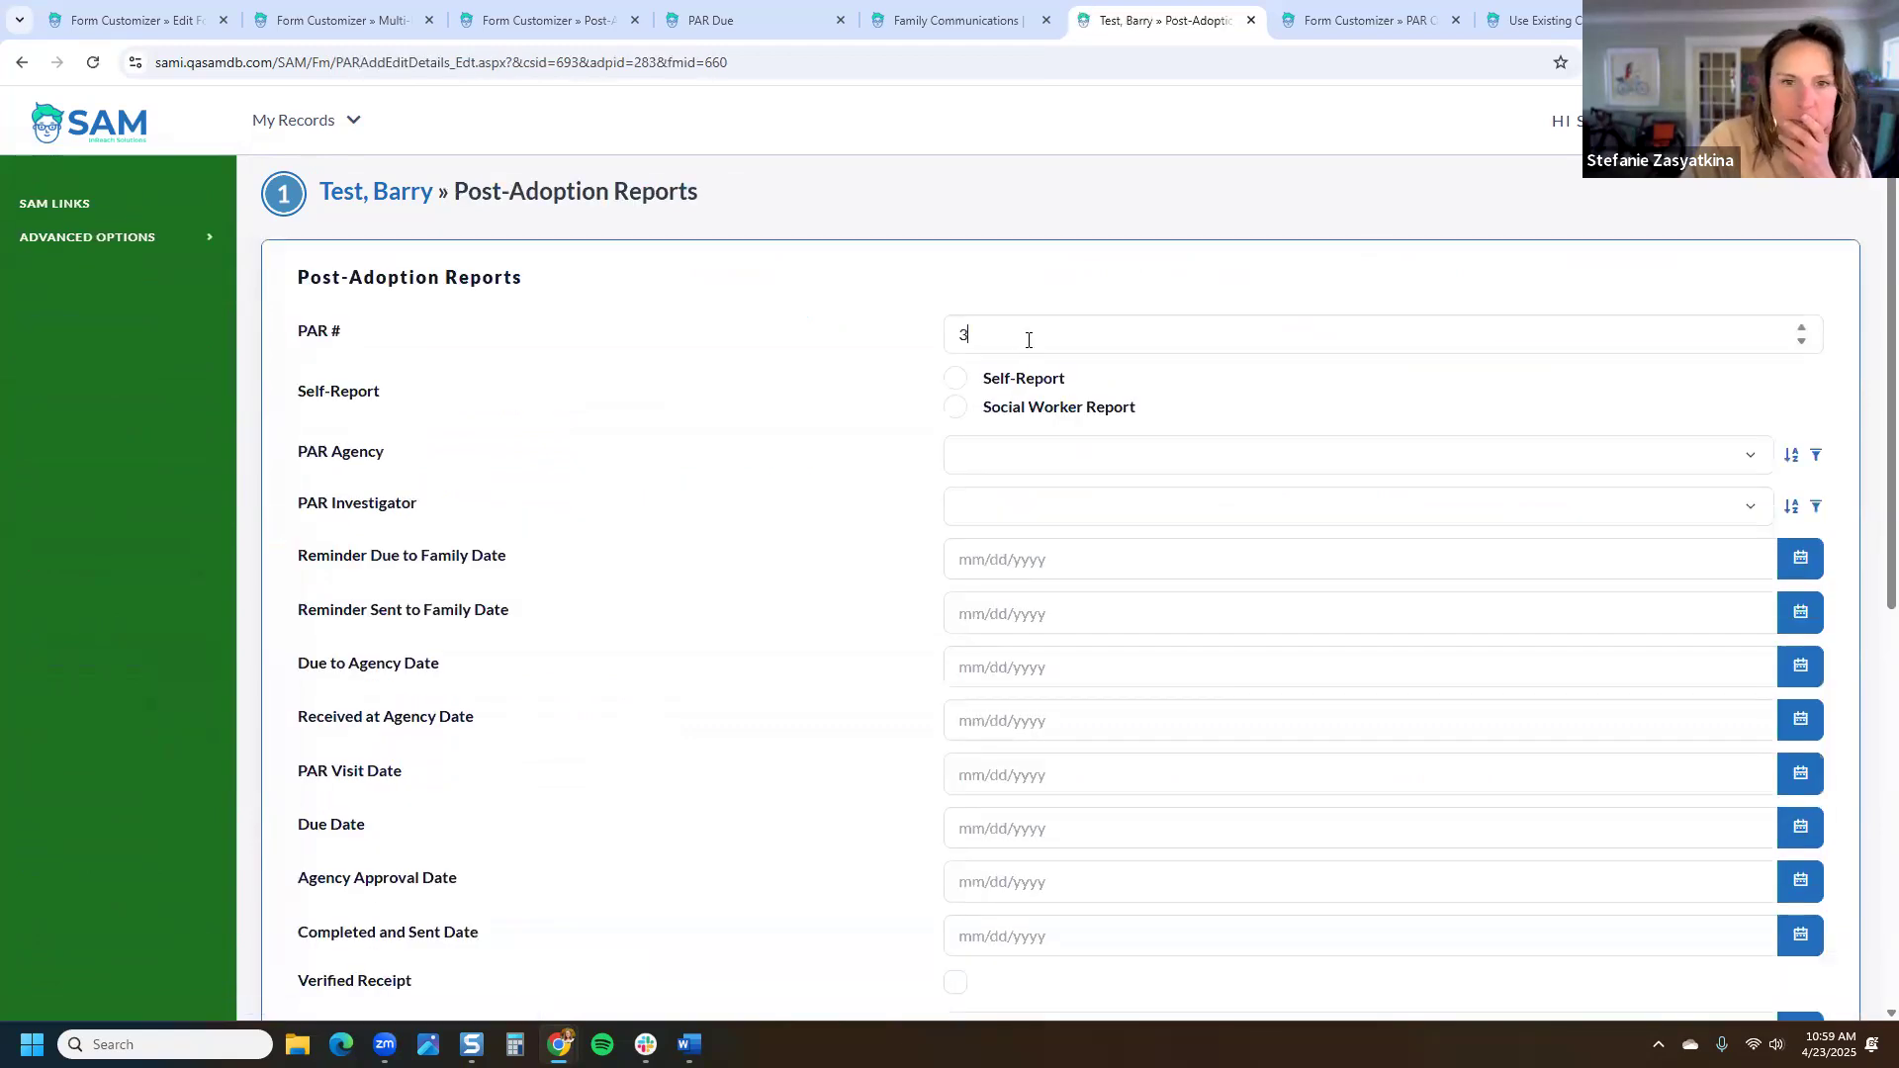
Step: Enter a Due Date of 7/1/25 on the new post-adoption report and save it
left_click(1039, 789)
type("7/1/25")
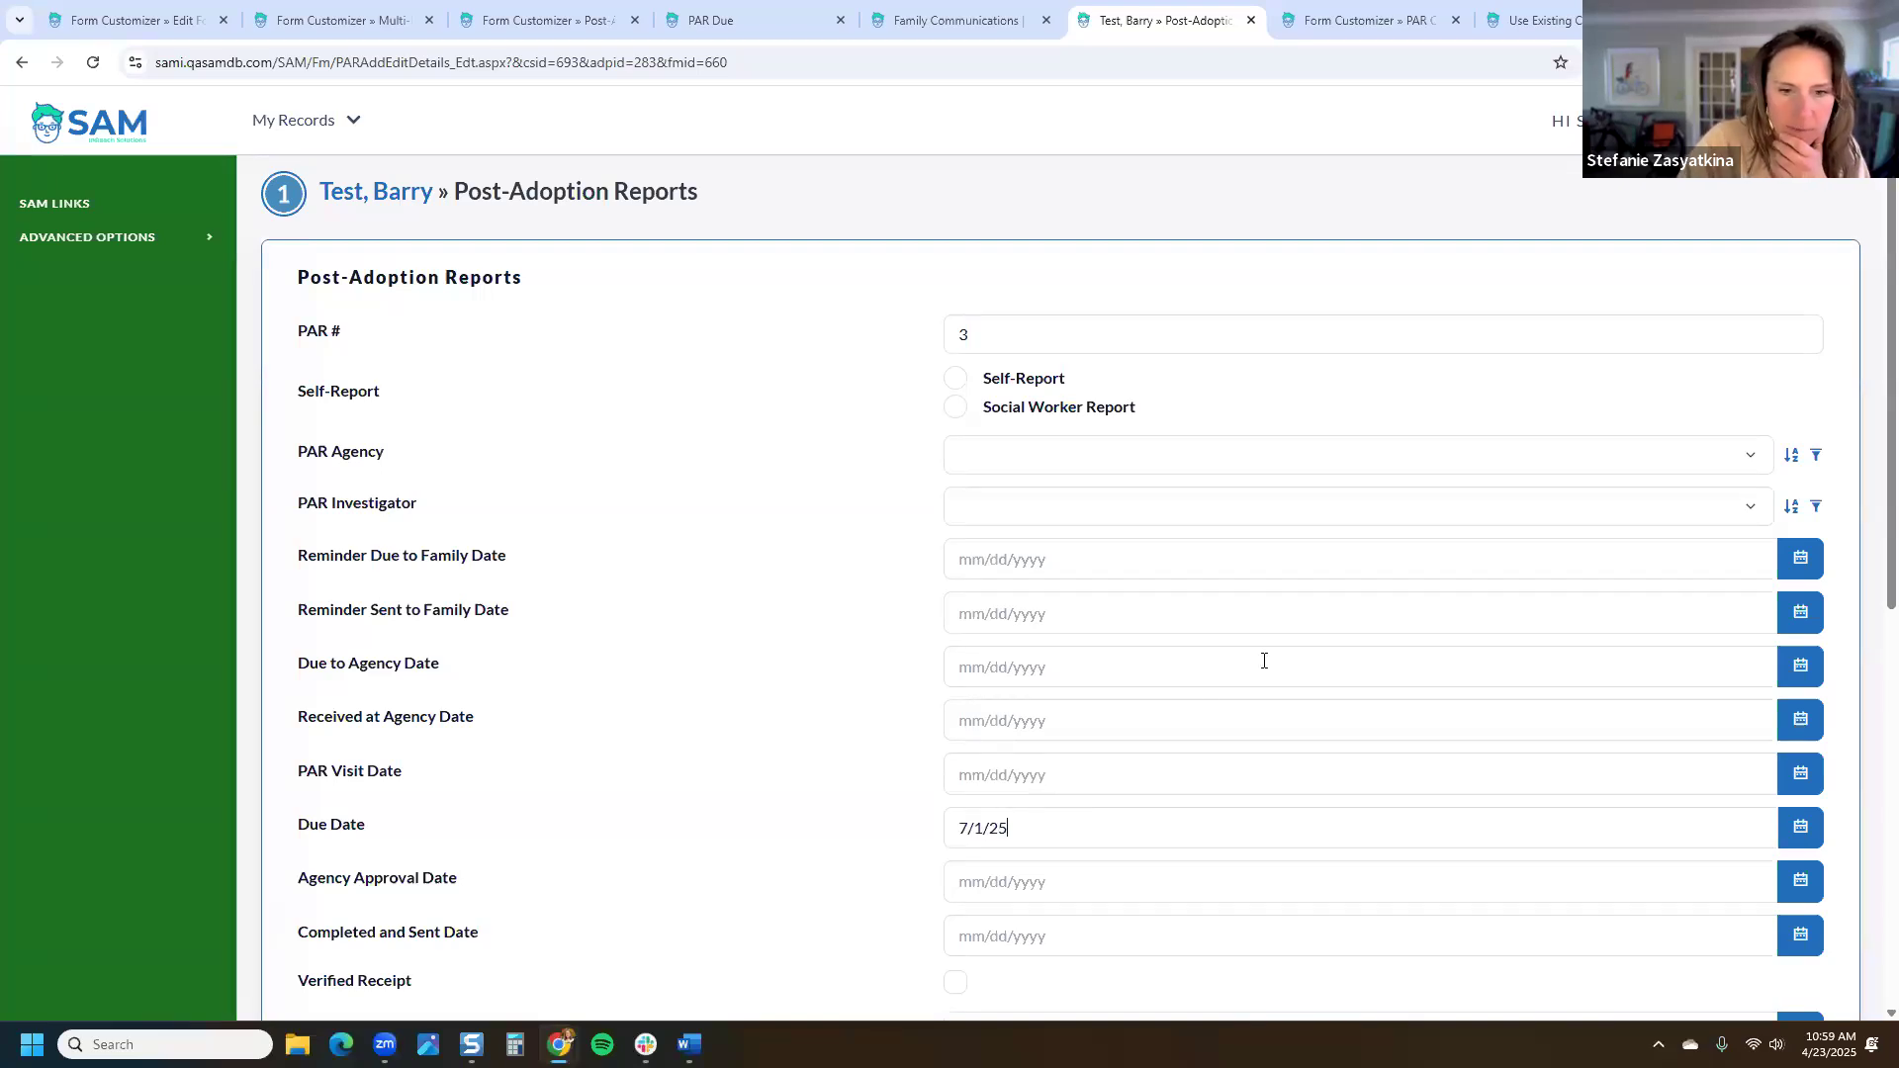
scroll(1440, 848, "down", 7)
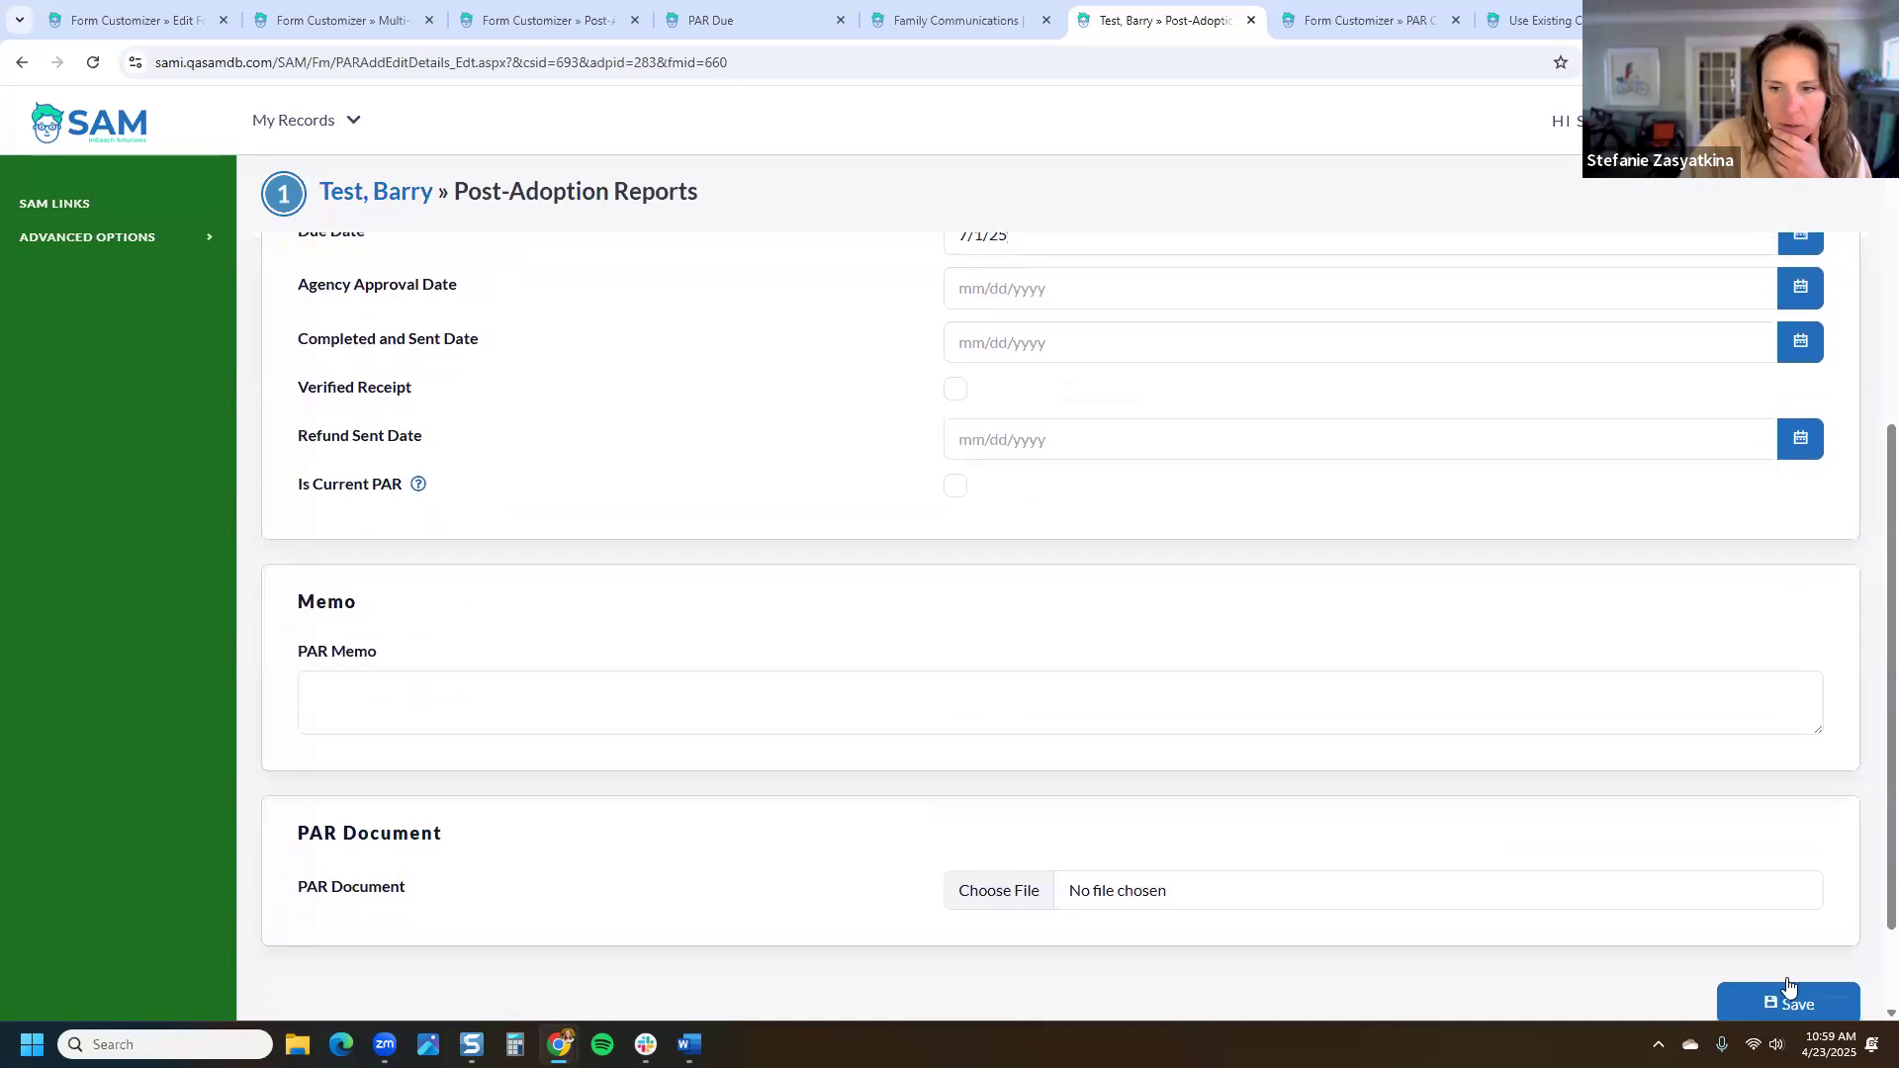
left_click(1799, 875)
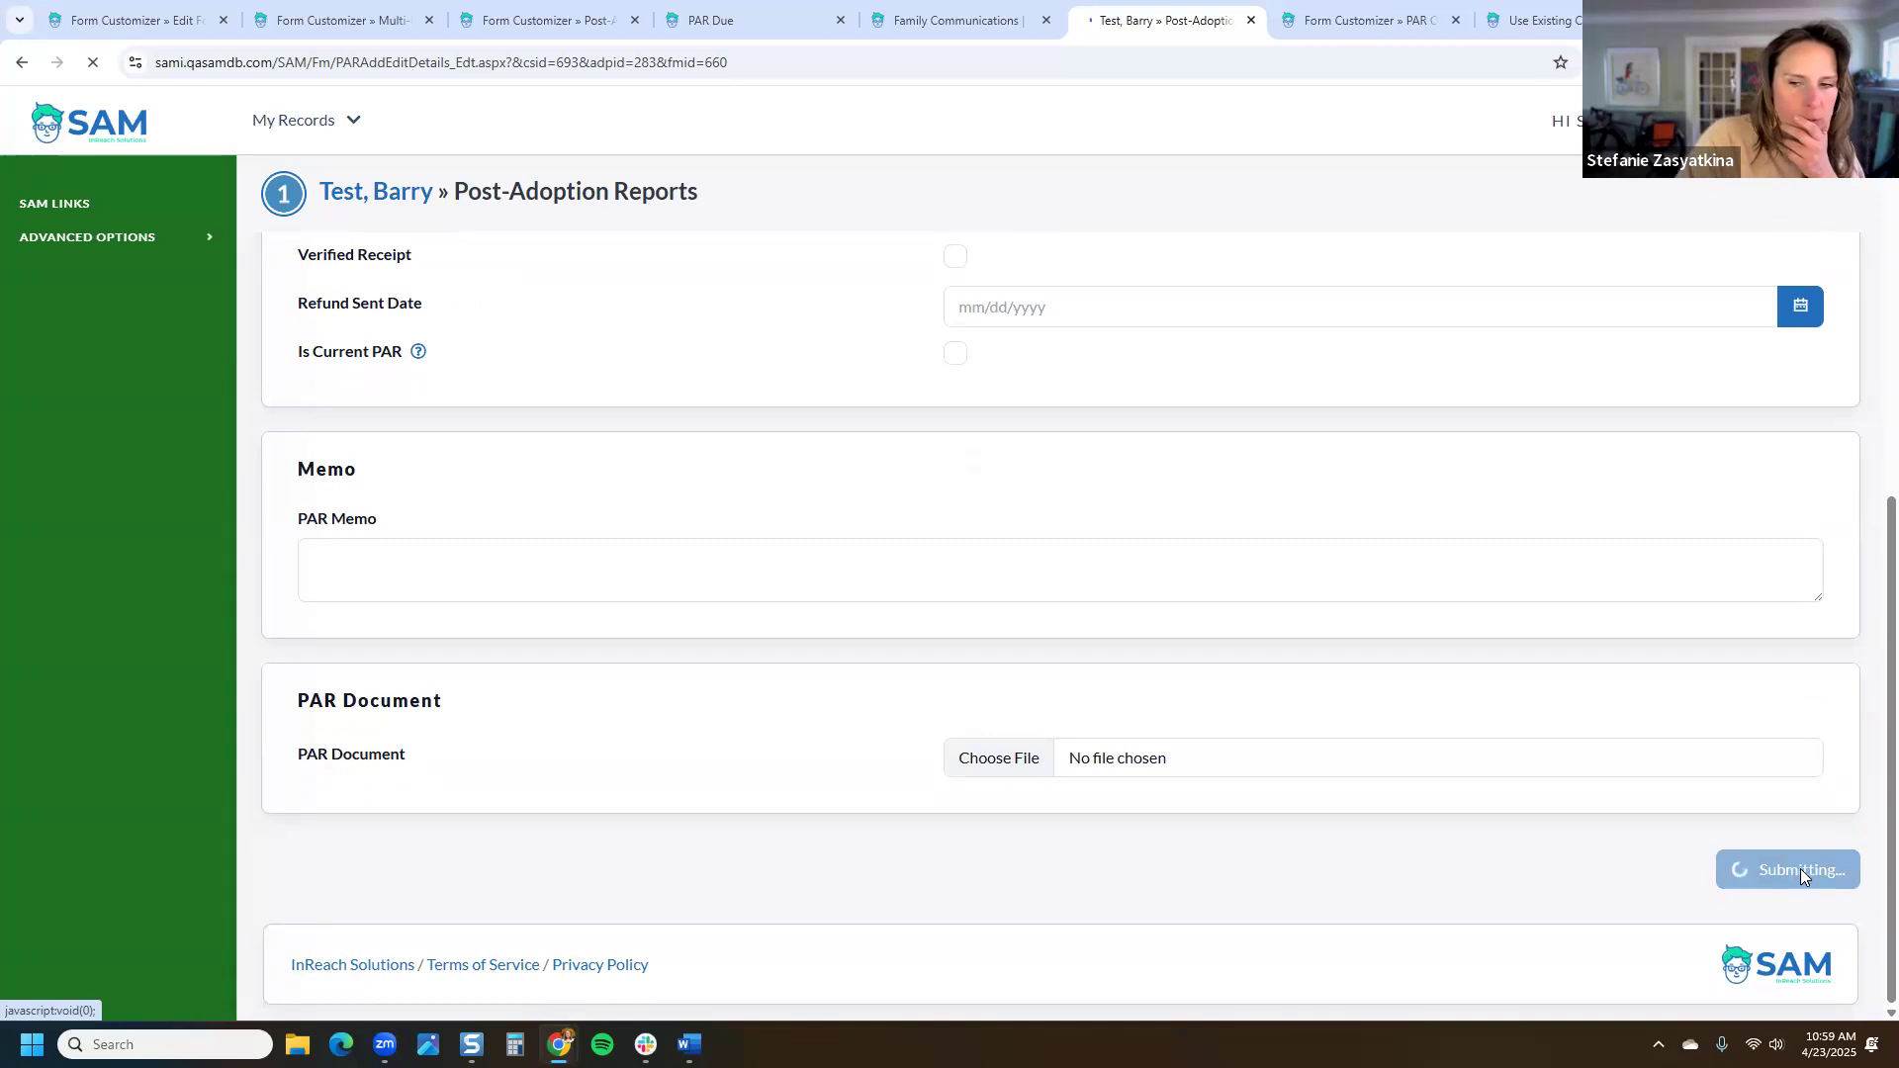
Step: Go back to the Test, Barry cover page and open its adoptions overview with post-adoption reports
left_click(381, 195)
scroll(113, 841, "down", 2)
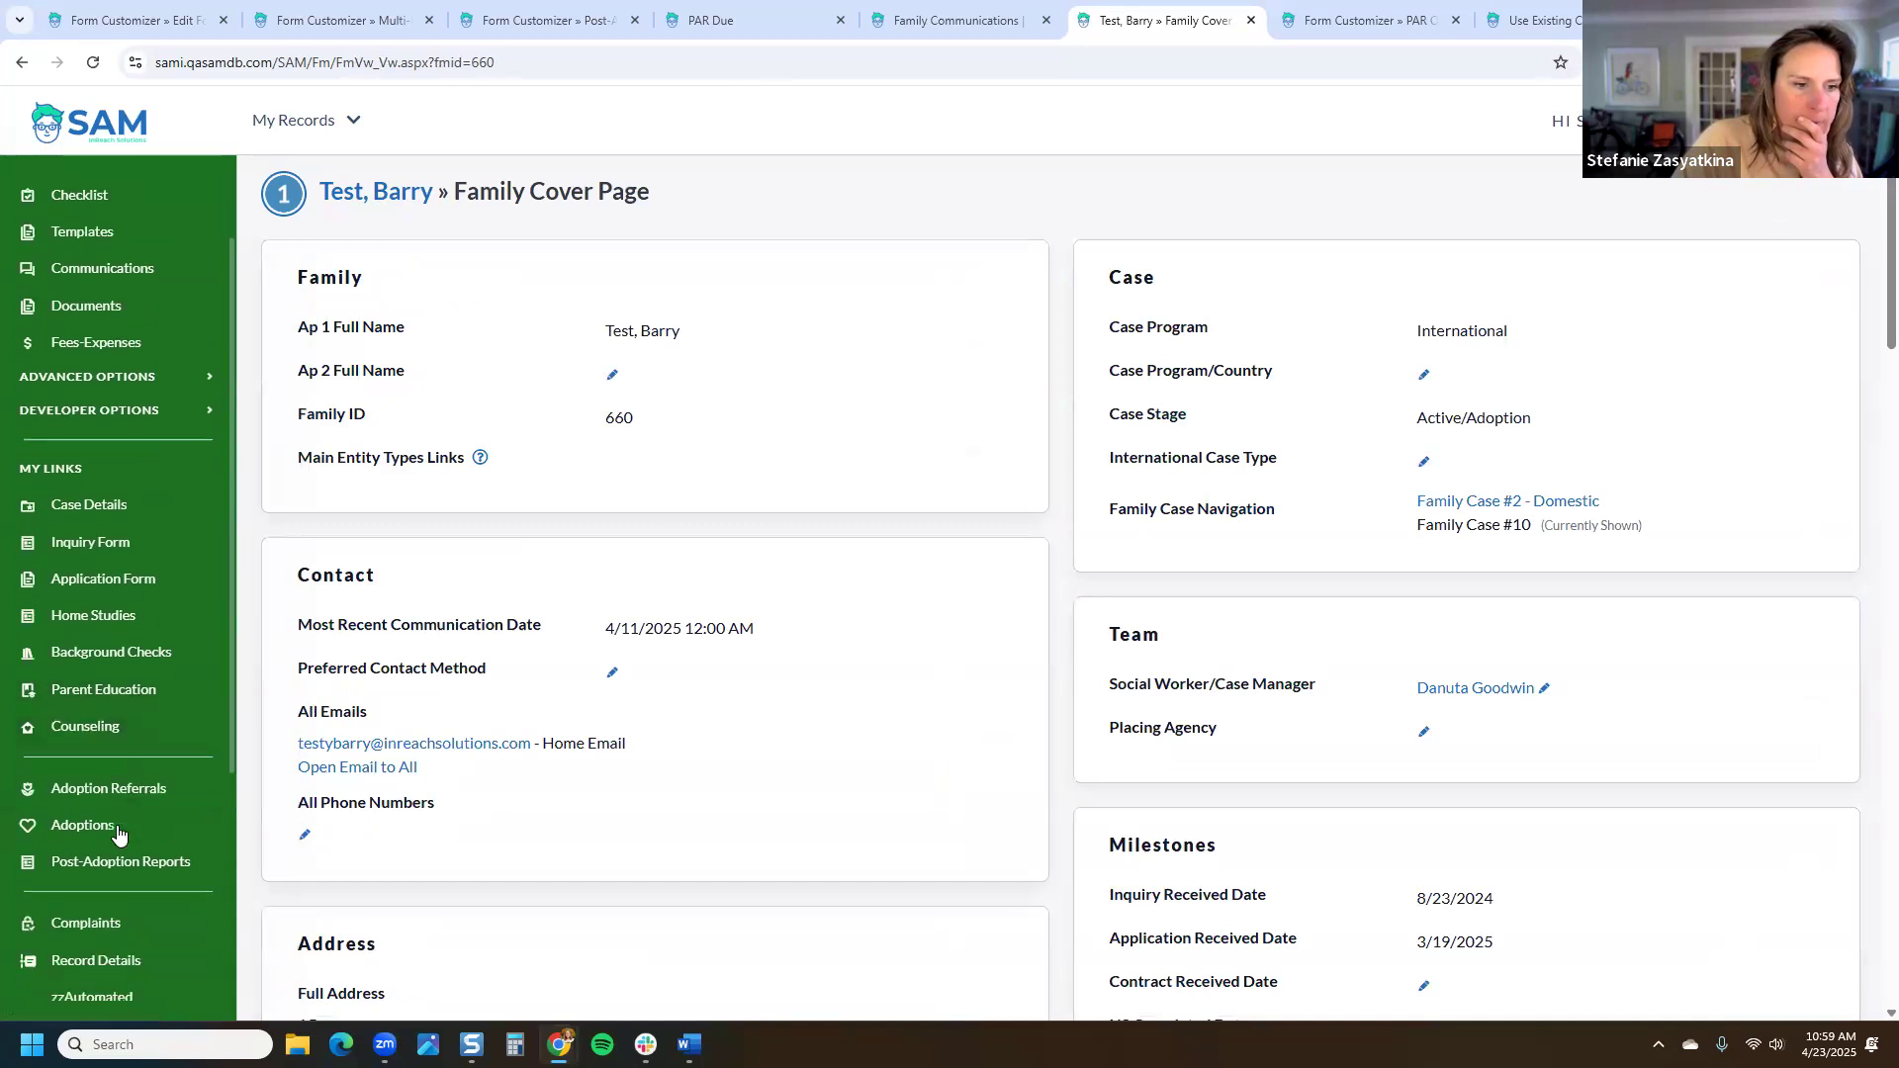
left_click(120, 761)
Step: Open the 6/1/2025 post-adoption report for editing, review it, then return to Family Communications
scroll(609, 682, "down", 2)
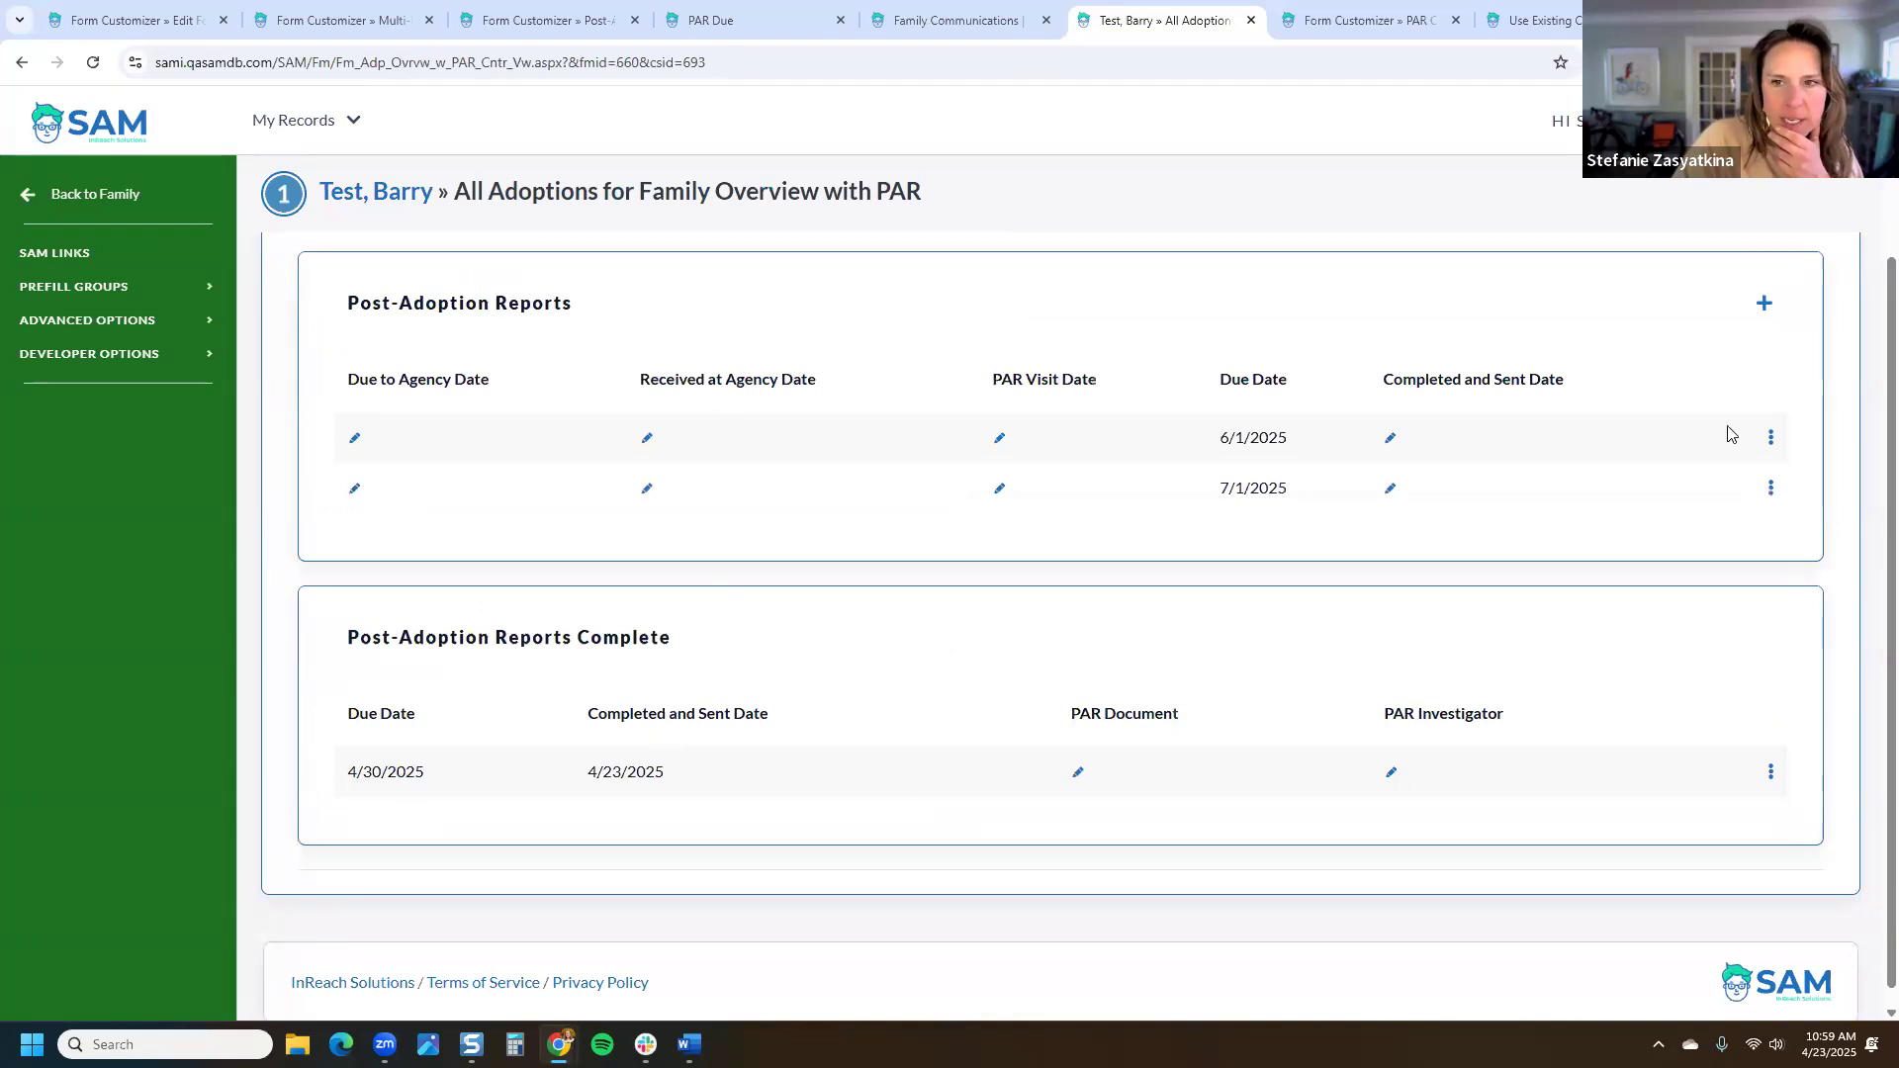
left_click(1769, 438)
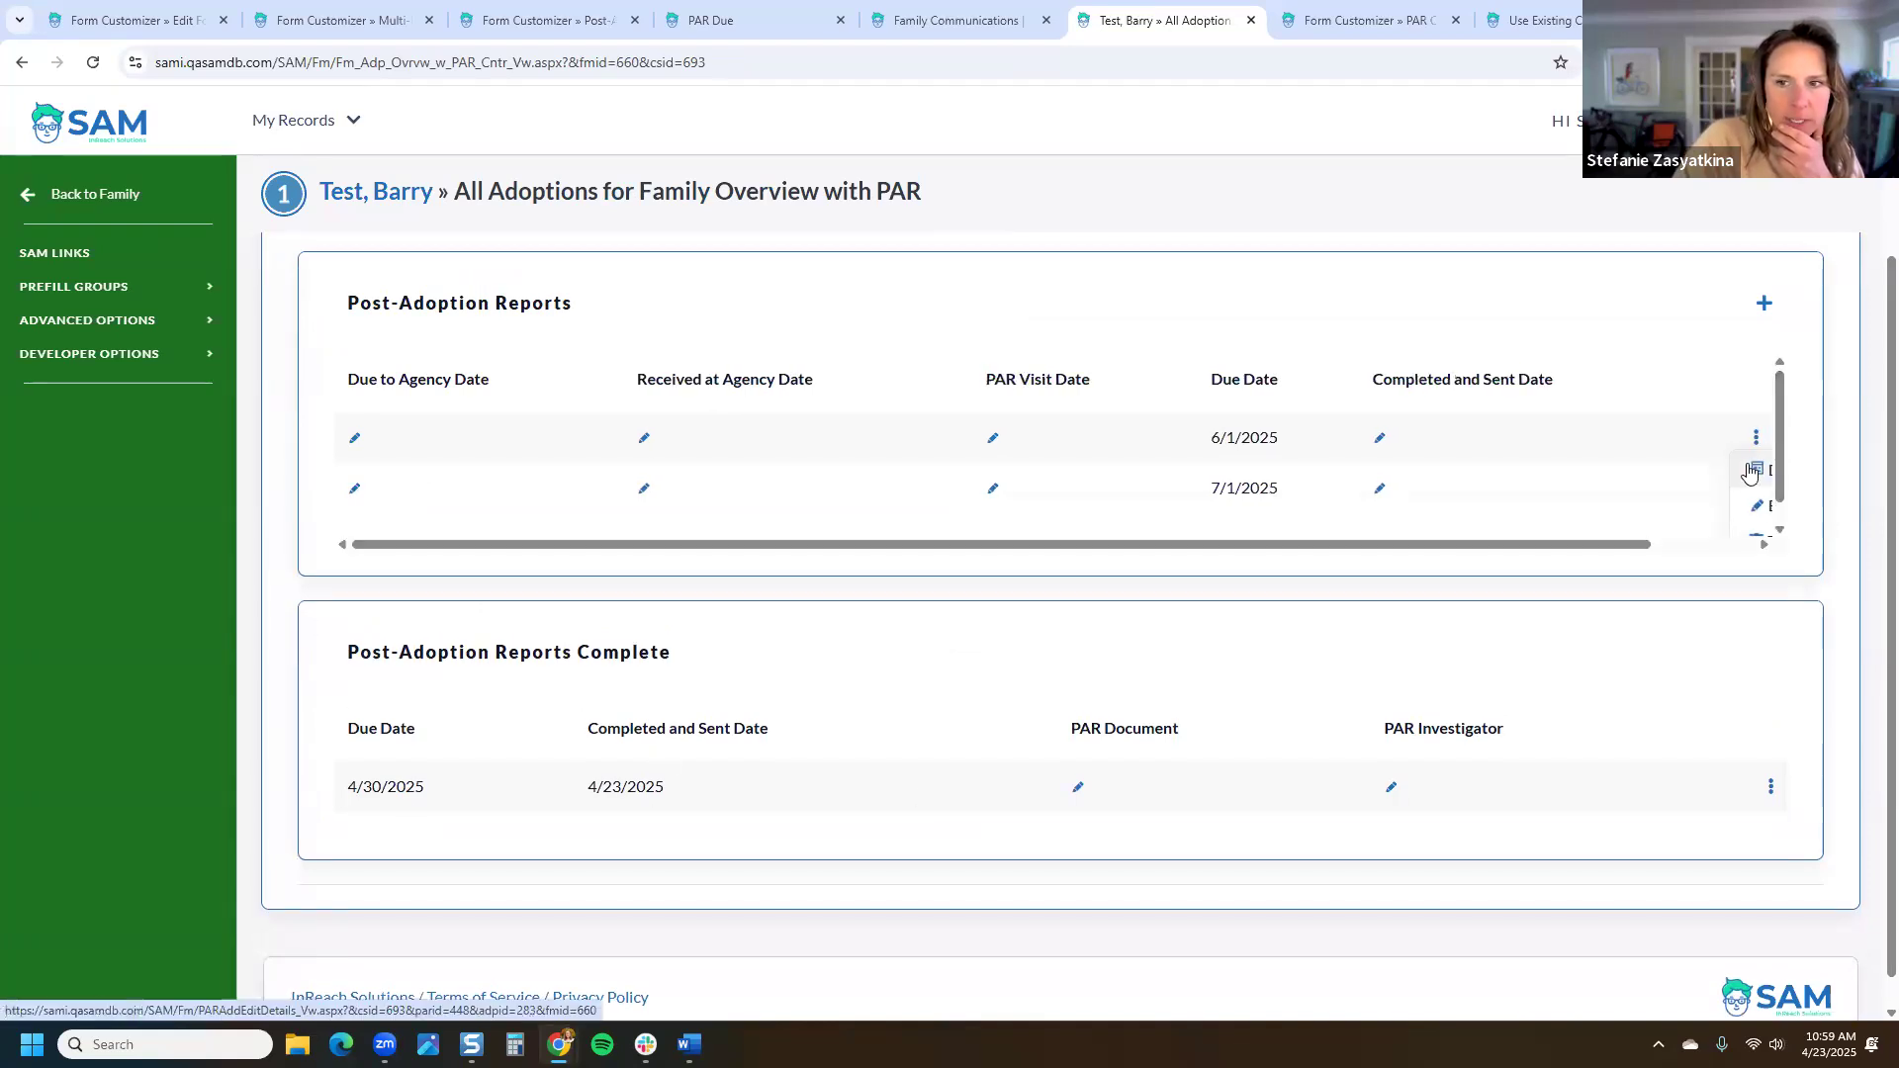
left_click(1760, 510)
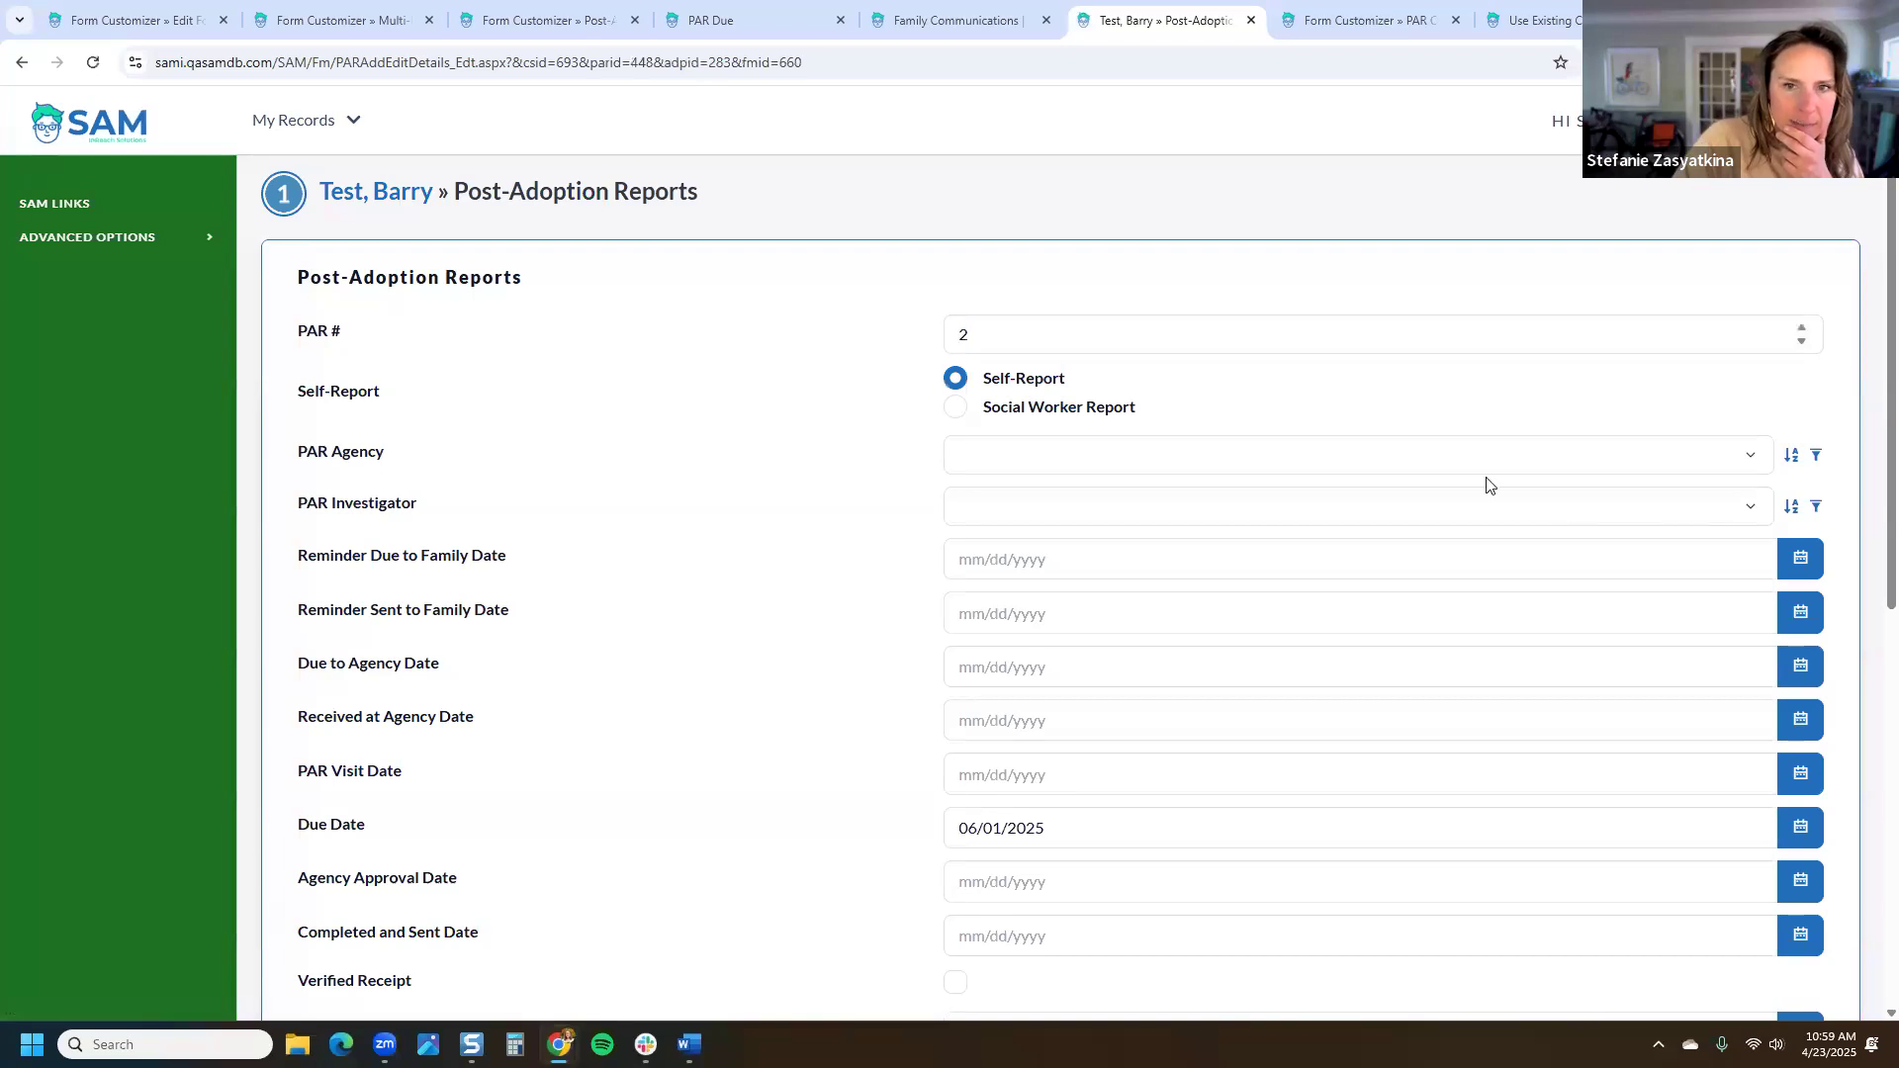
left_click(132, 244)
left_click(137, 243)
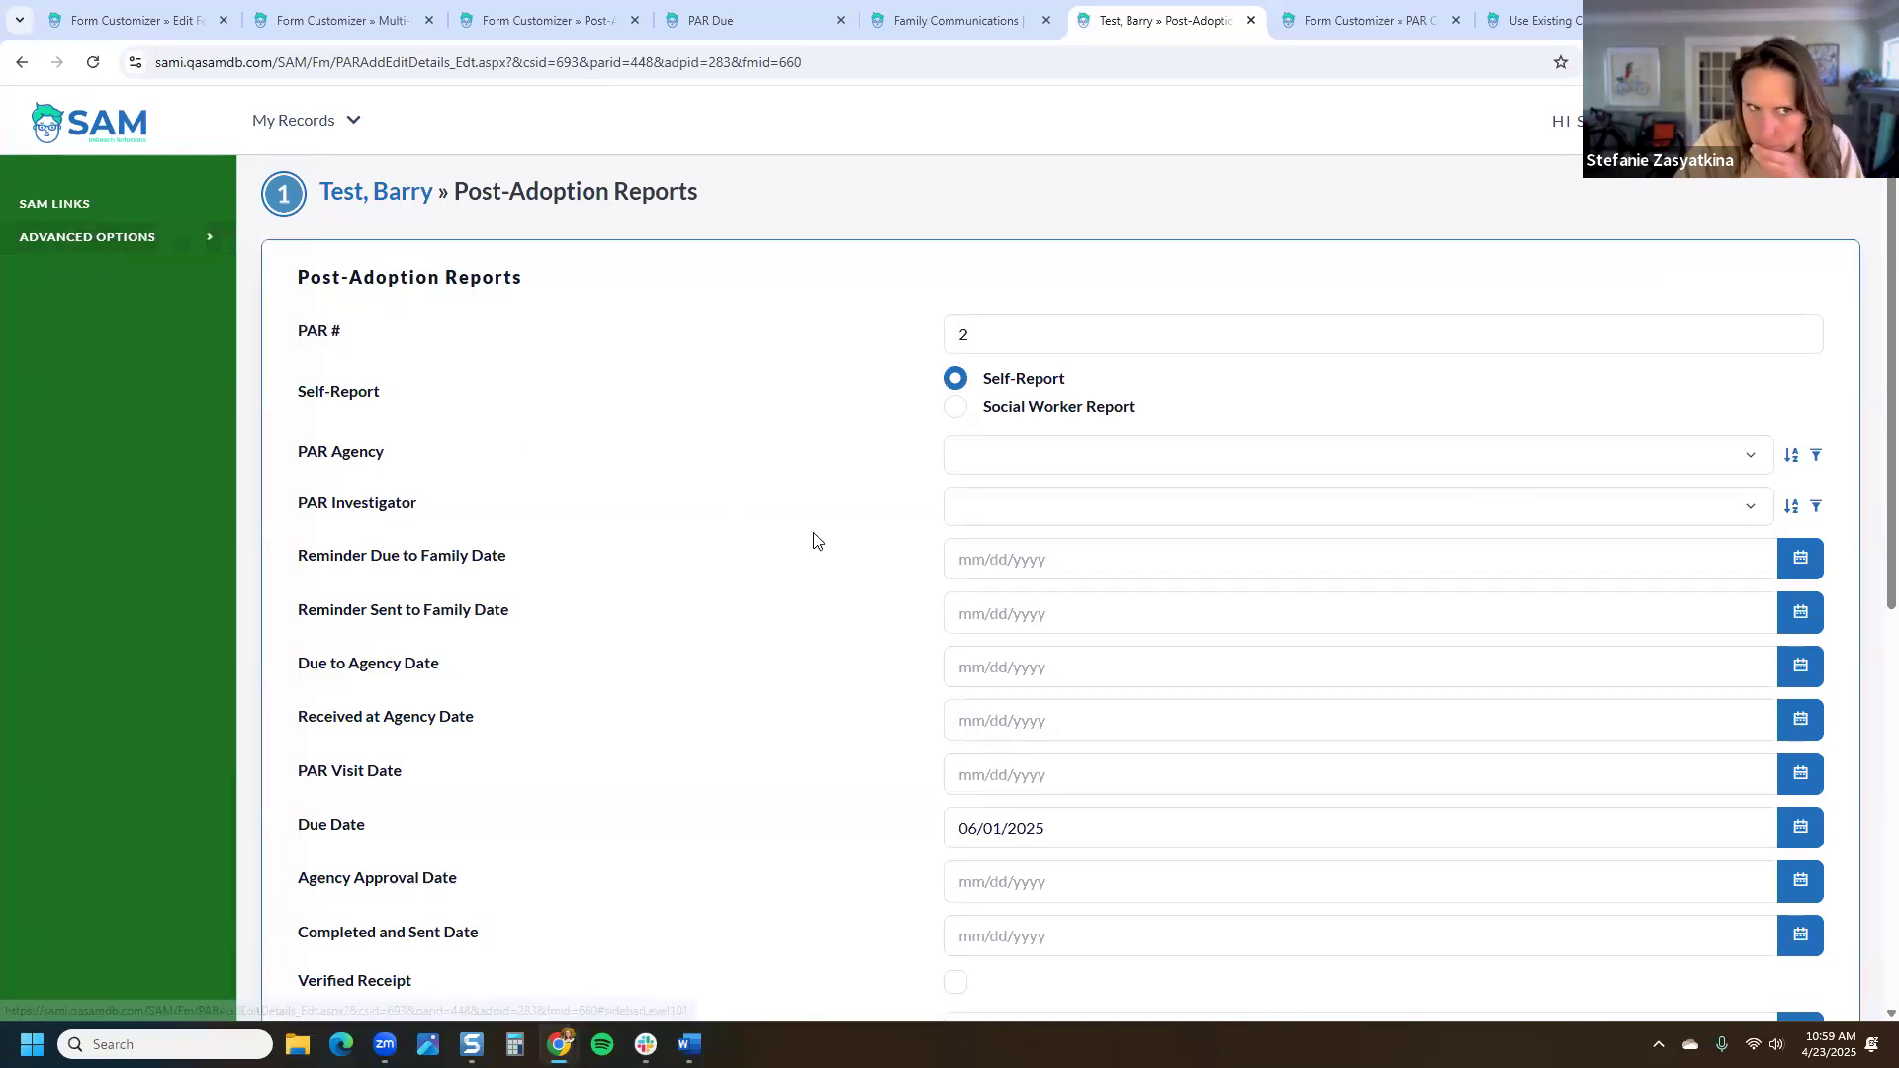
scroll(848, 560, "down", 7)
scroll(857, 560, "up", 8)
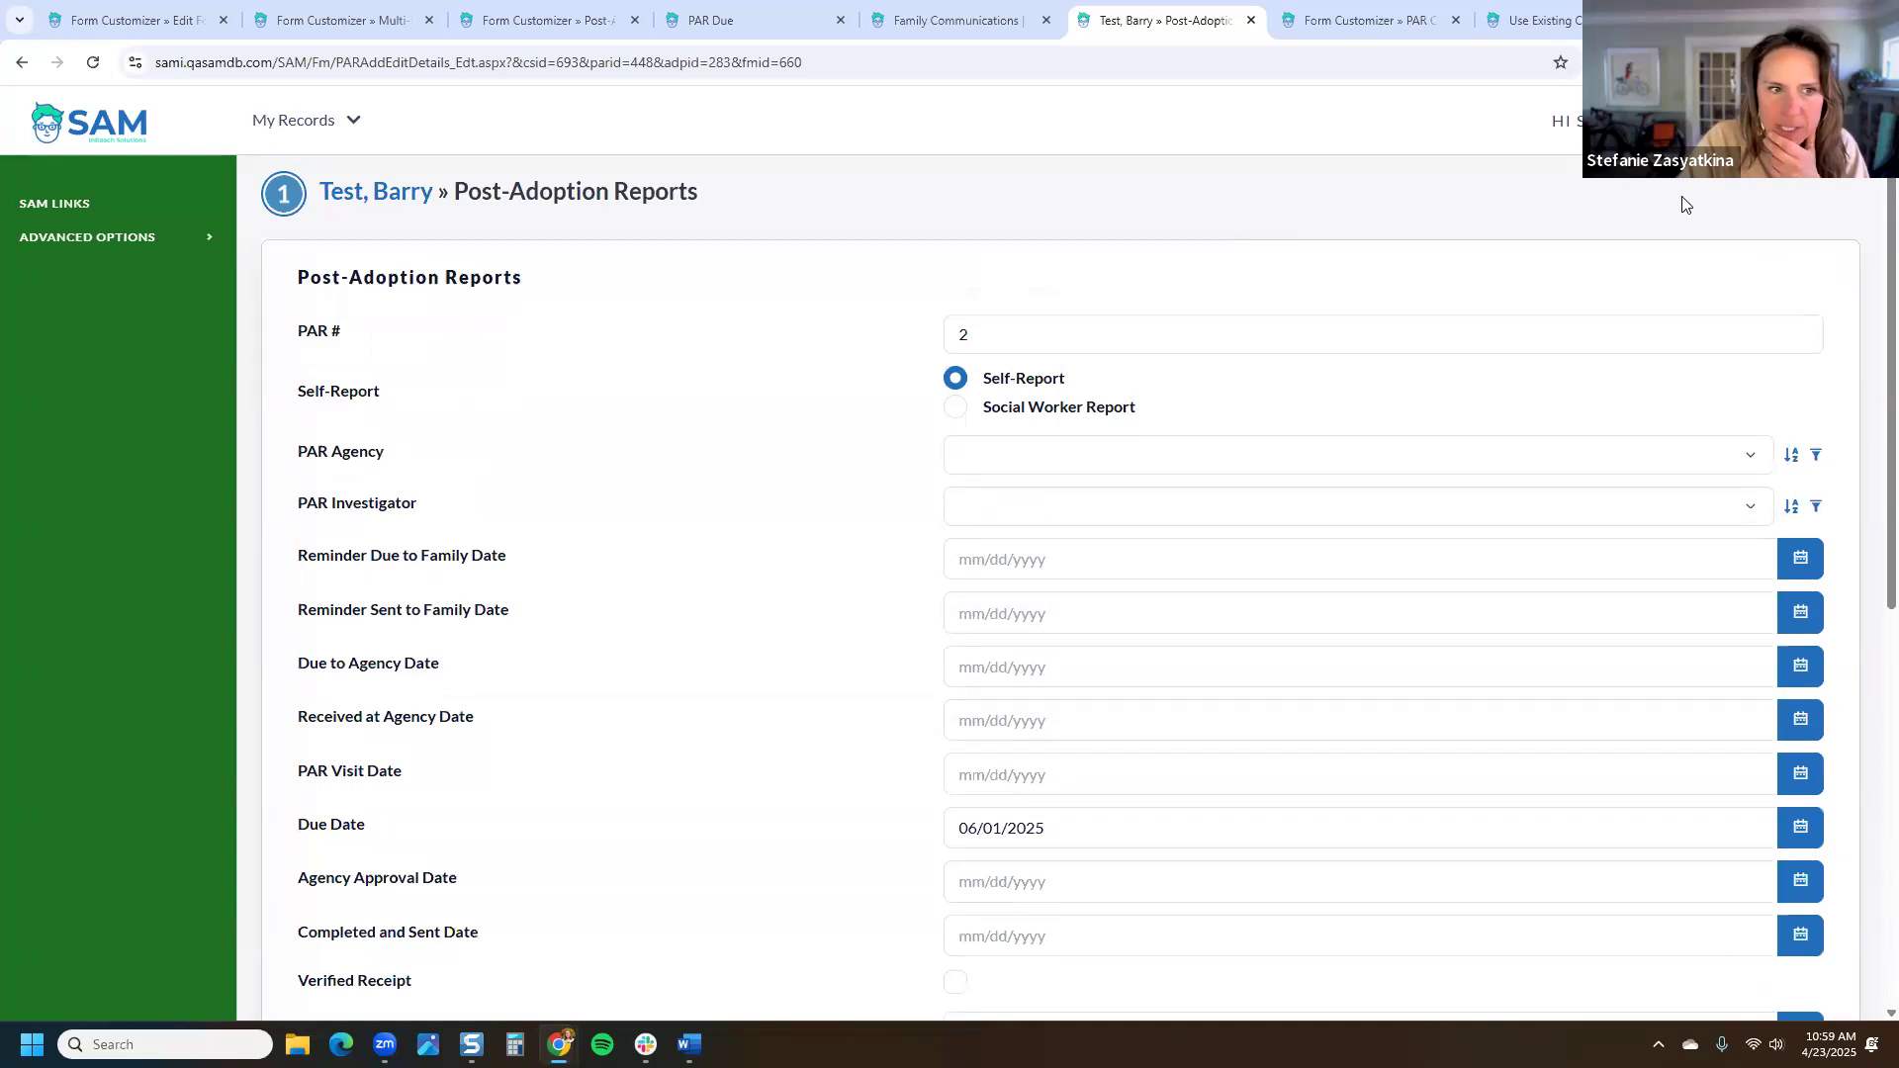
scroll(1695, 236, "down", 1)
scroll(1695, 244, "up", 1)
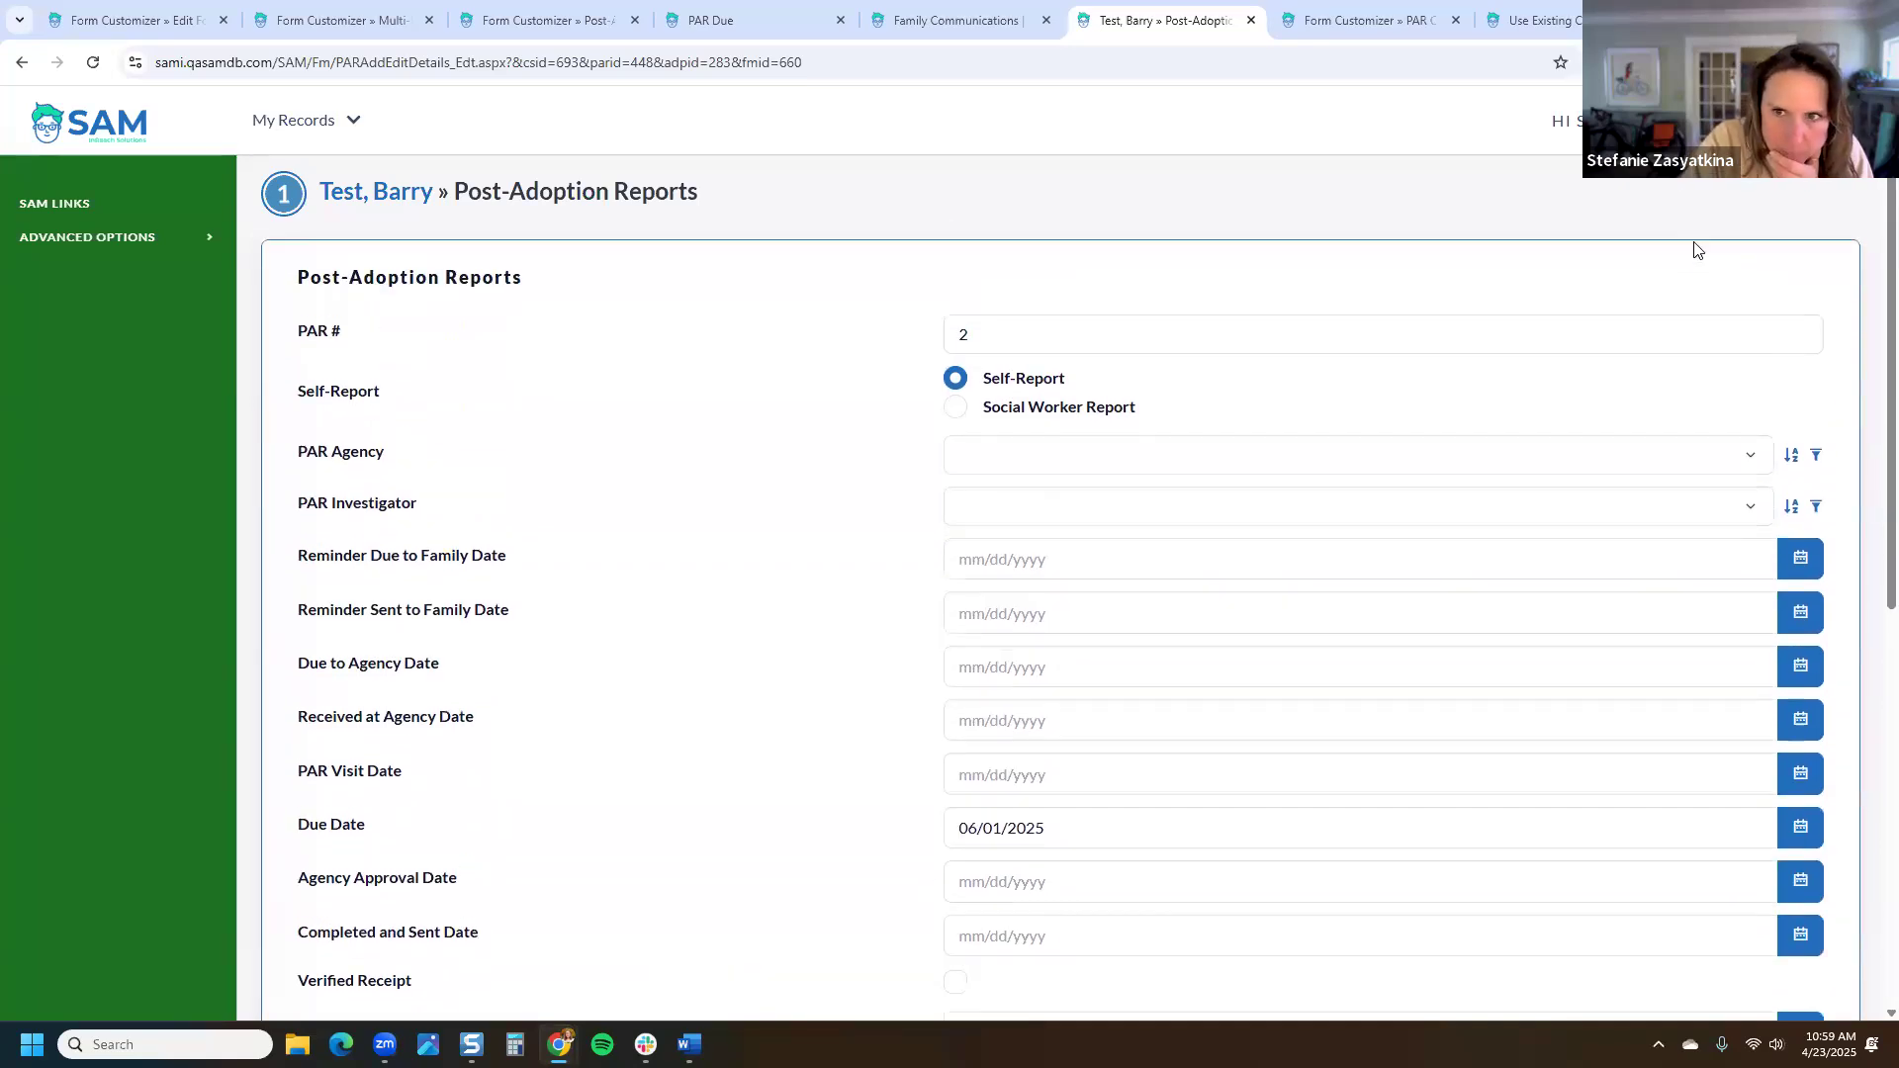
left_click(1365, 18)
left_click(920, 20)
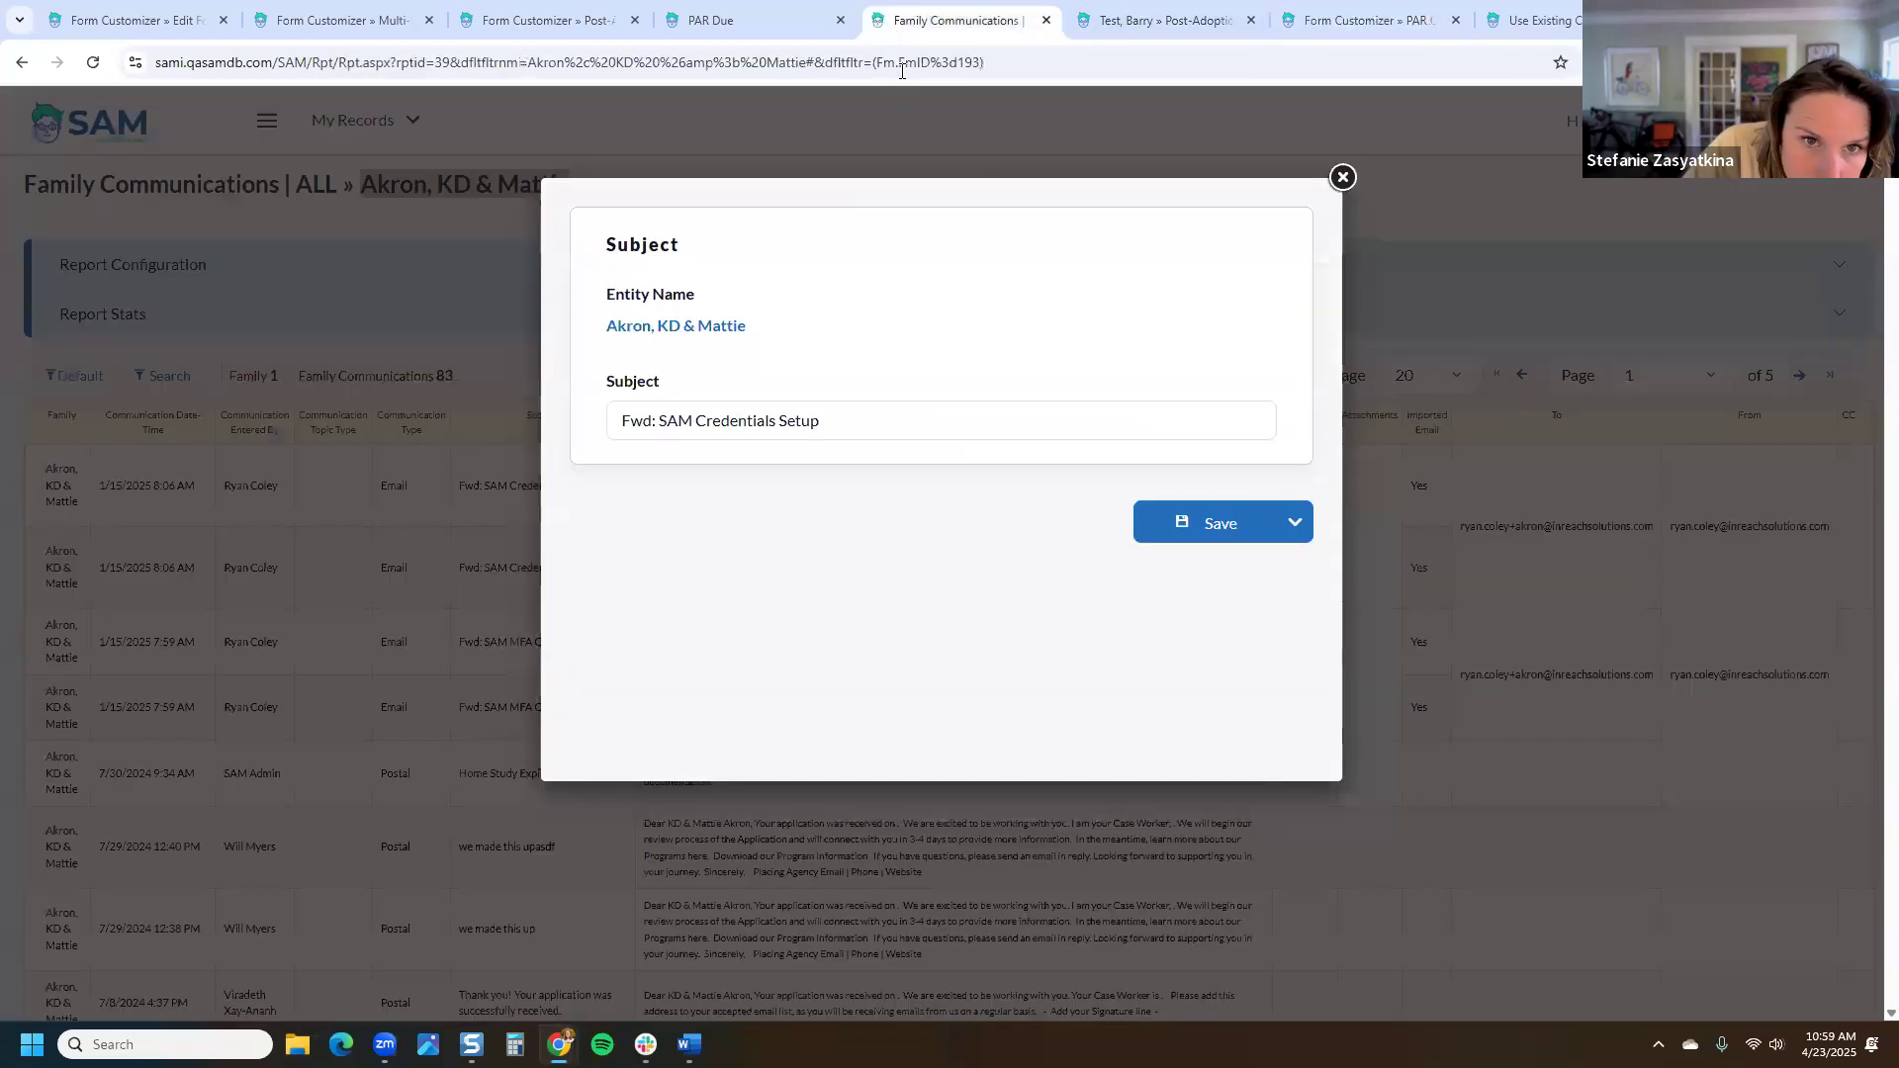
Step: Close the subject box and check the Post-Adoption Reports Complete form's Form Fields Prefill Settings
left_click(1342, 176)
left_click(732, 20)
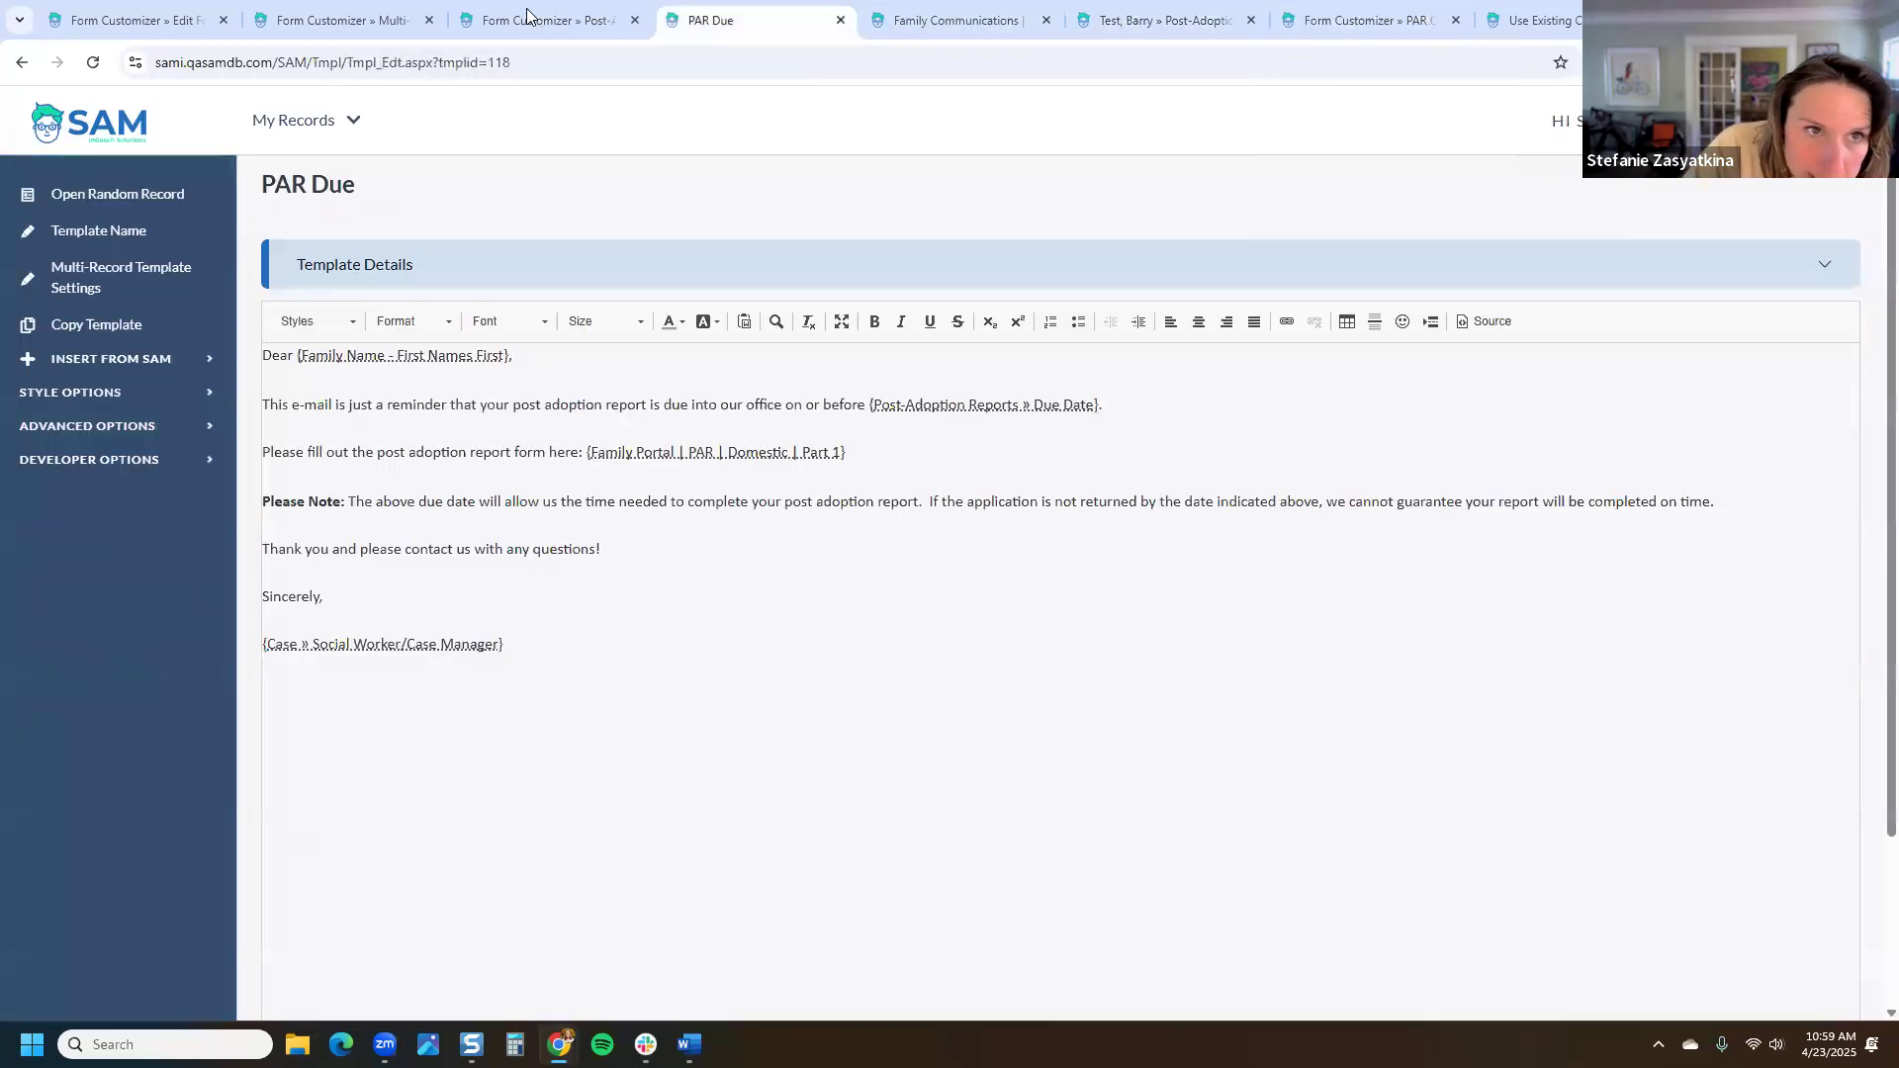
left_click(613, 24)
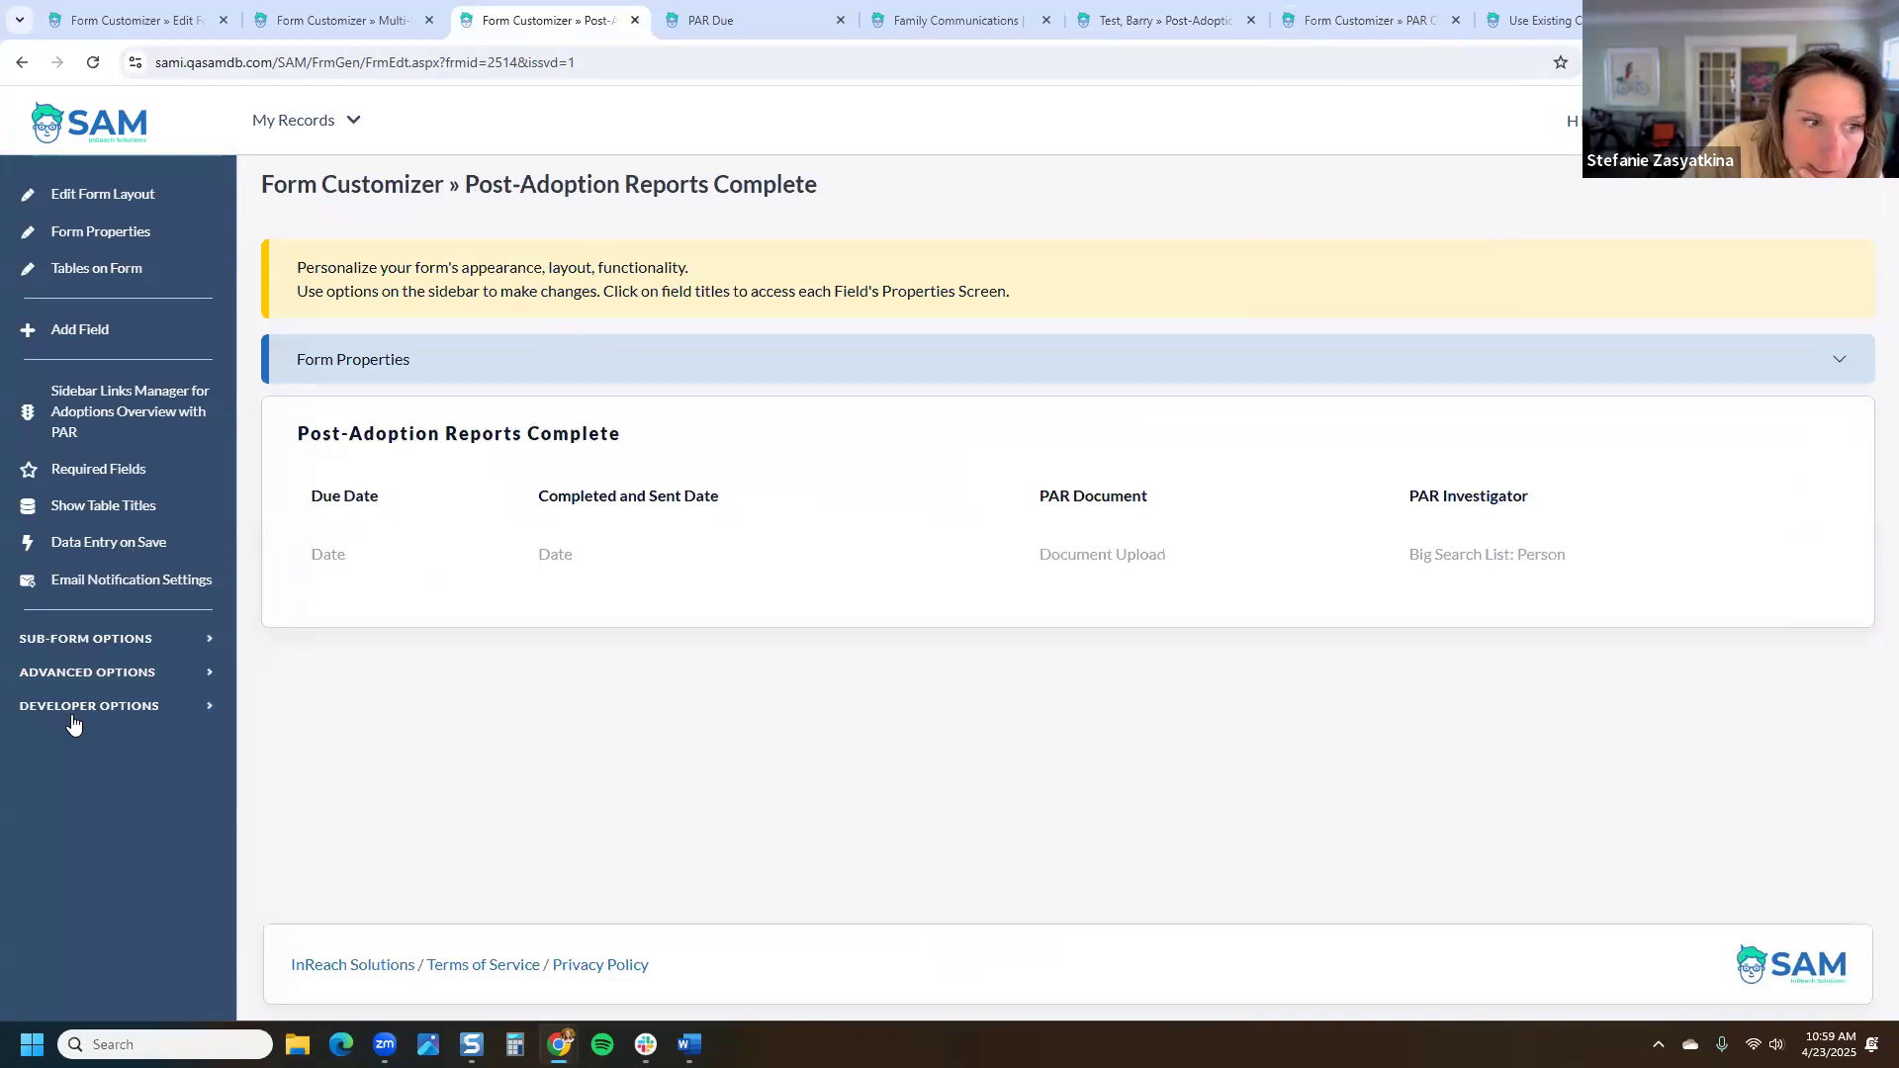
left_click(90, 676)
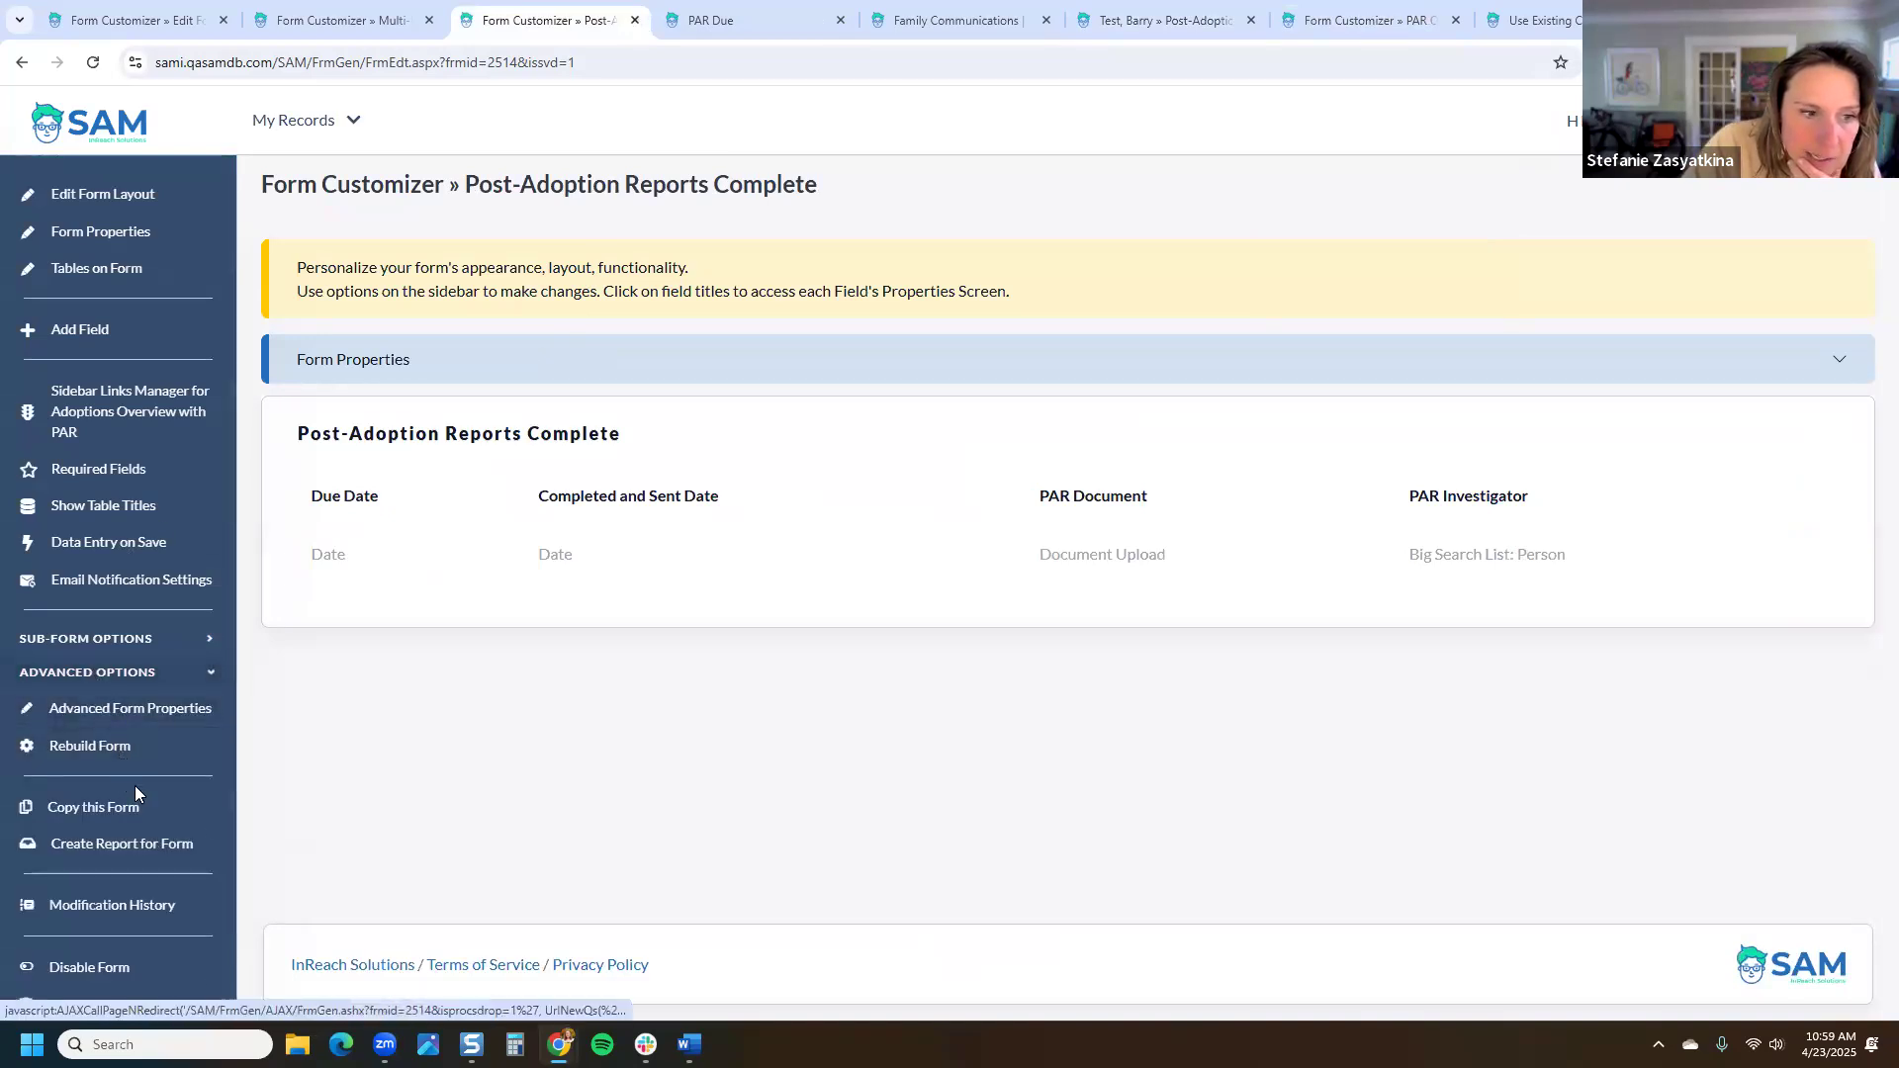
left_click(148, 638)
left_click(136, 714)
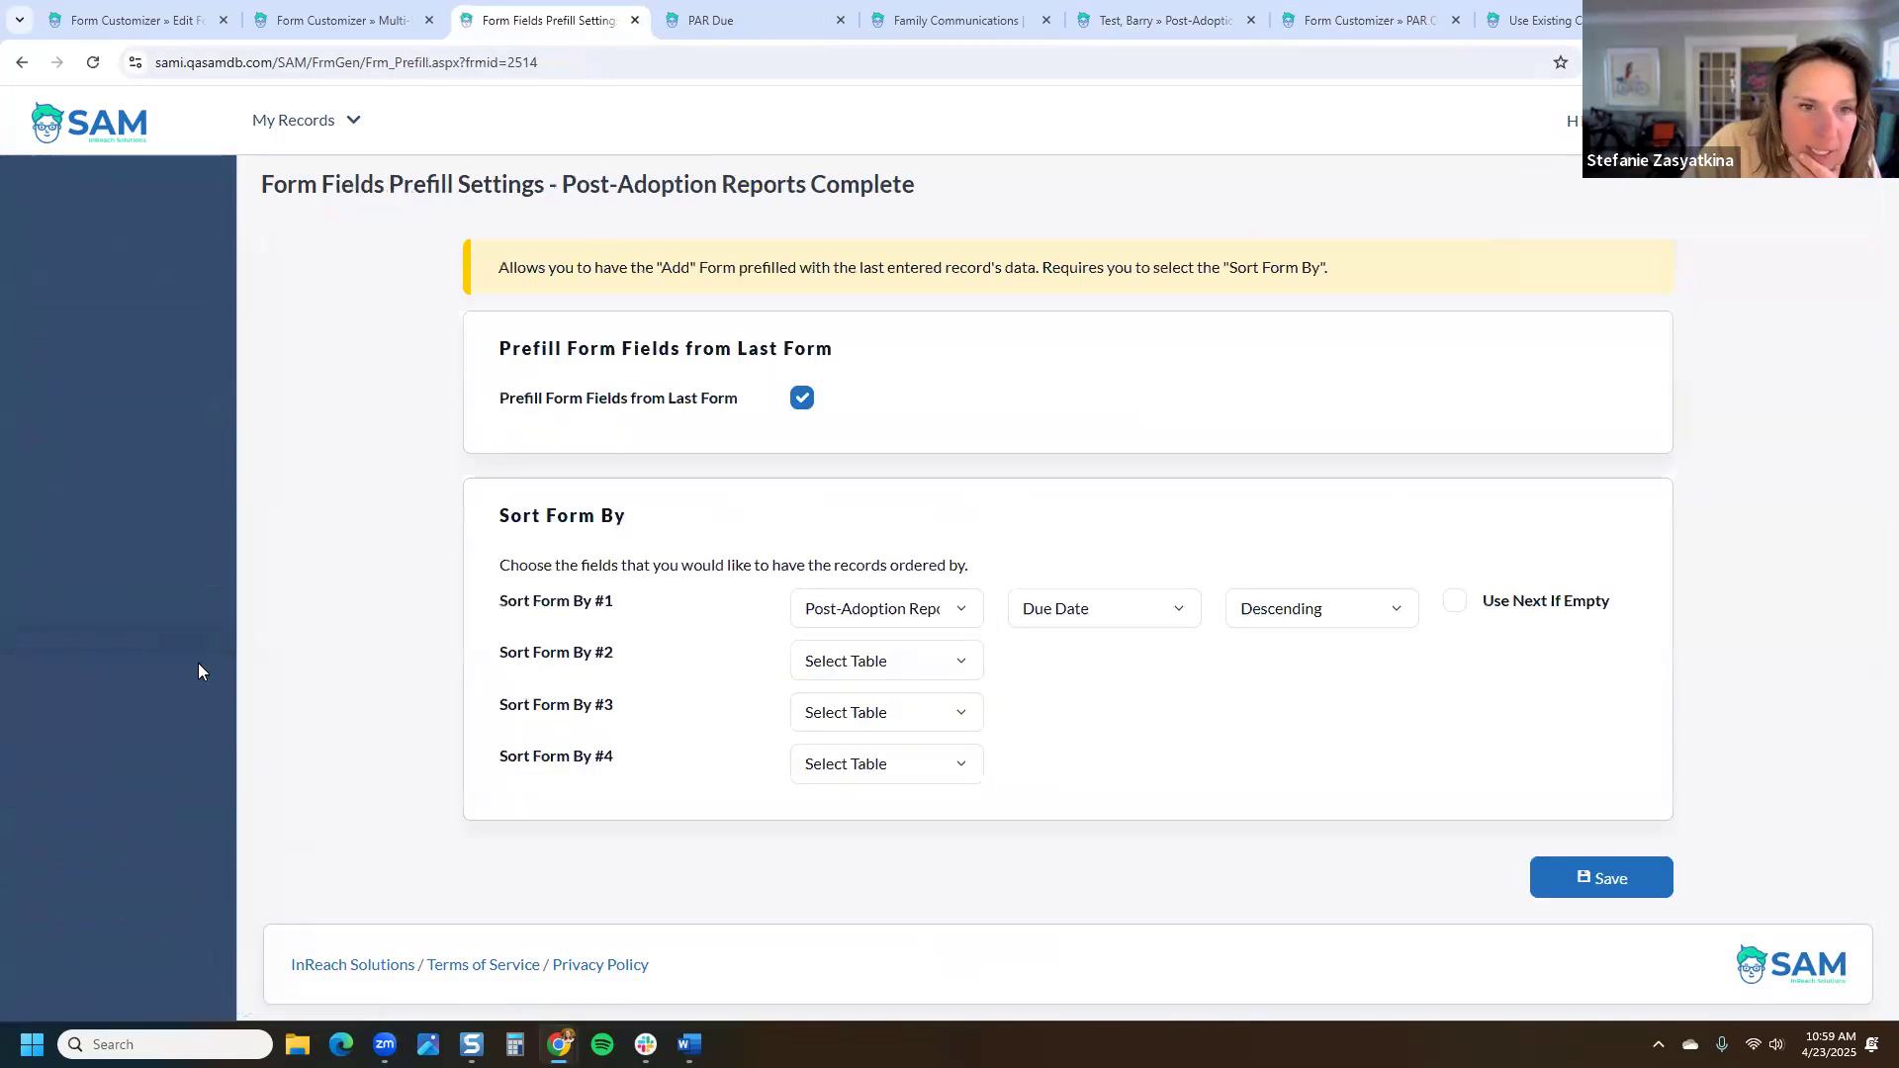
Step: Return to the form customizer, reload, and use Form Properties to open Adoptions Overview with PAR
left_click(21, 64)
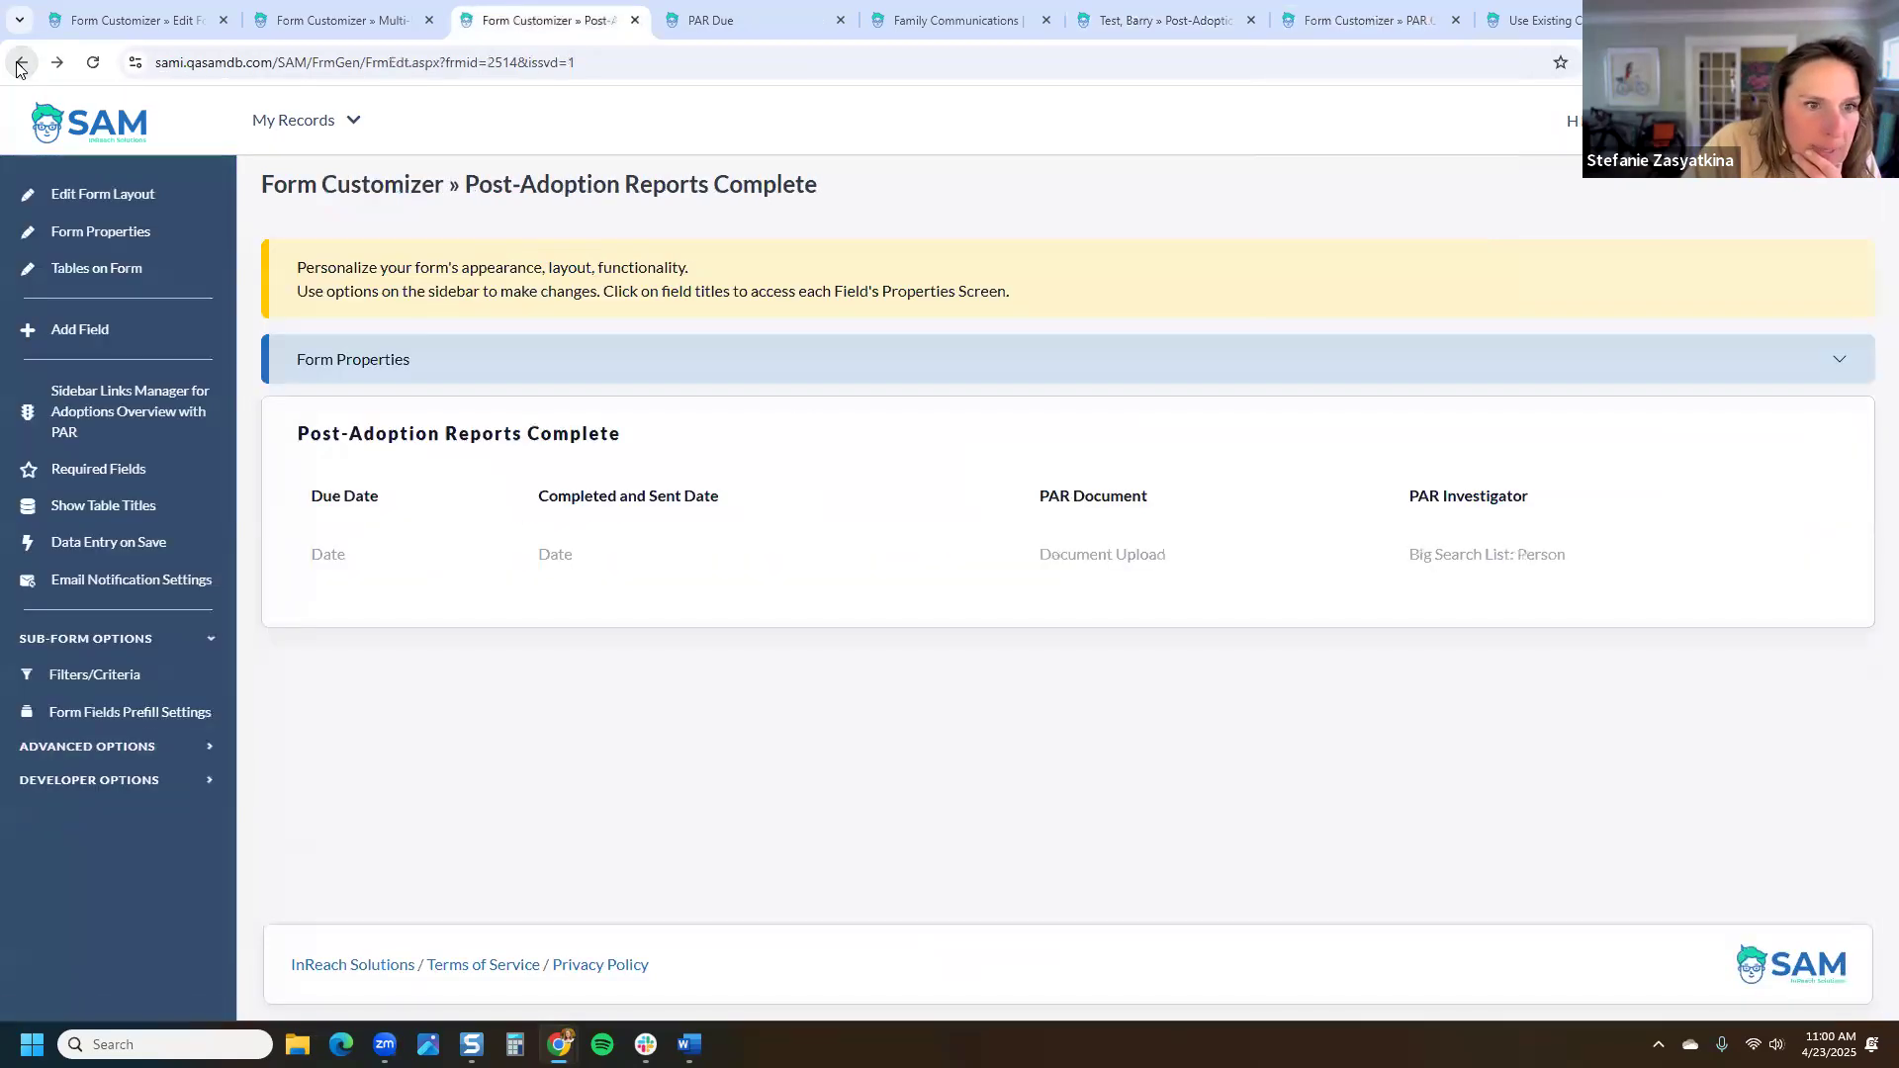
left_click(20, 64)
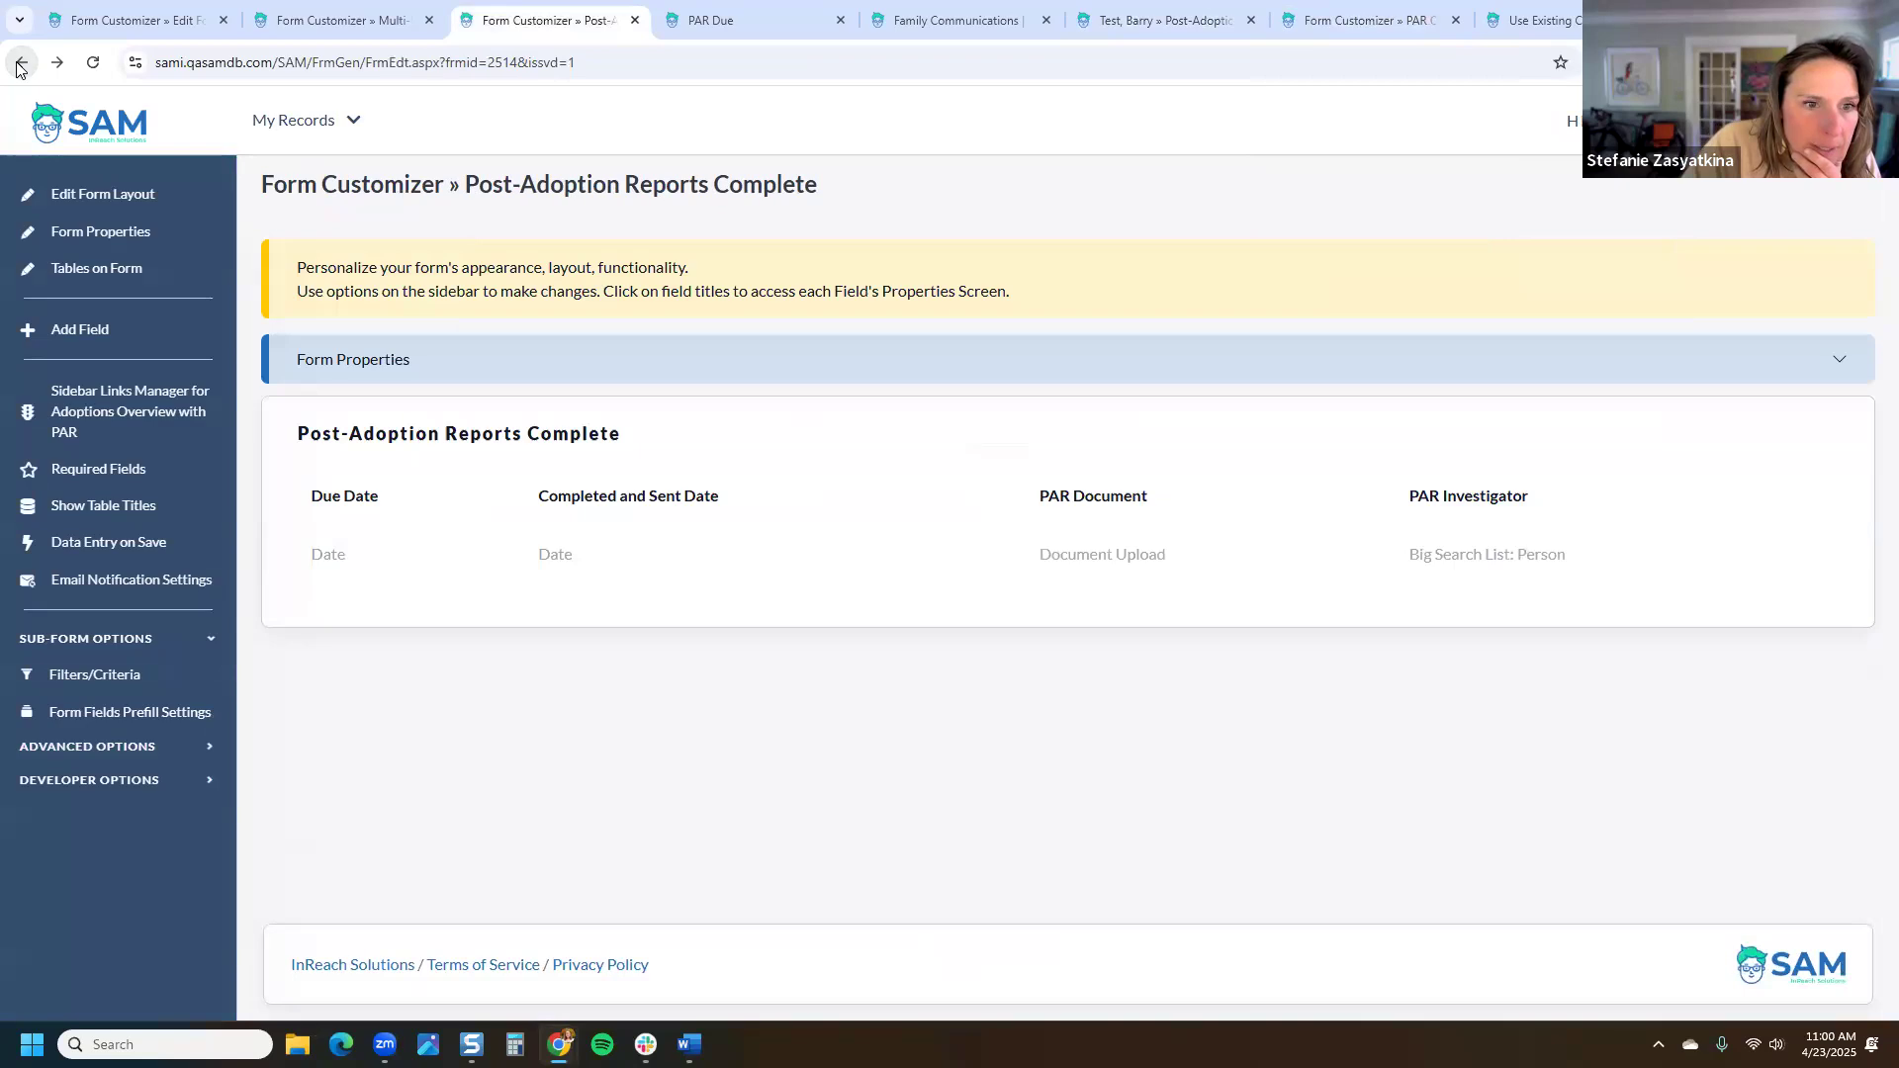
left_click(20, 63)
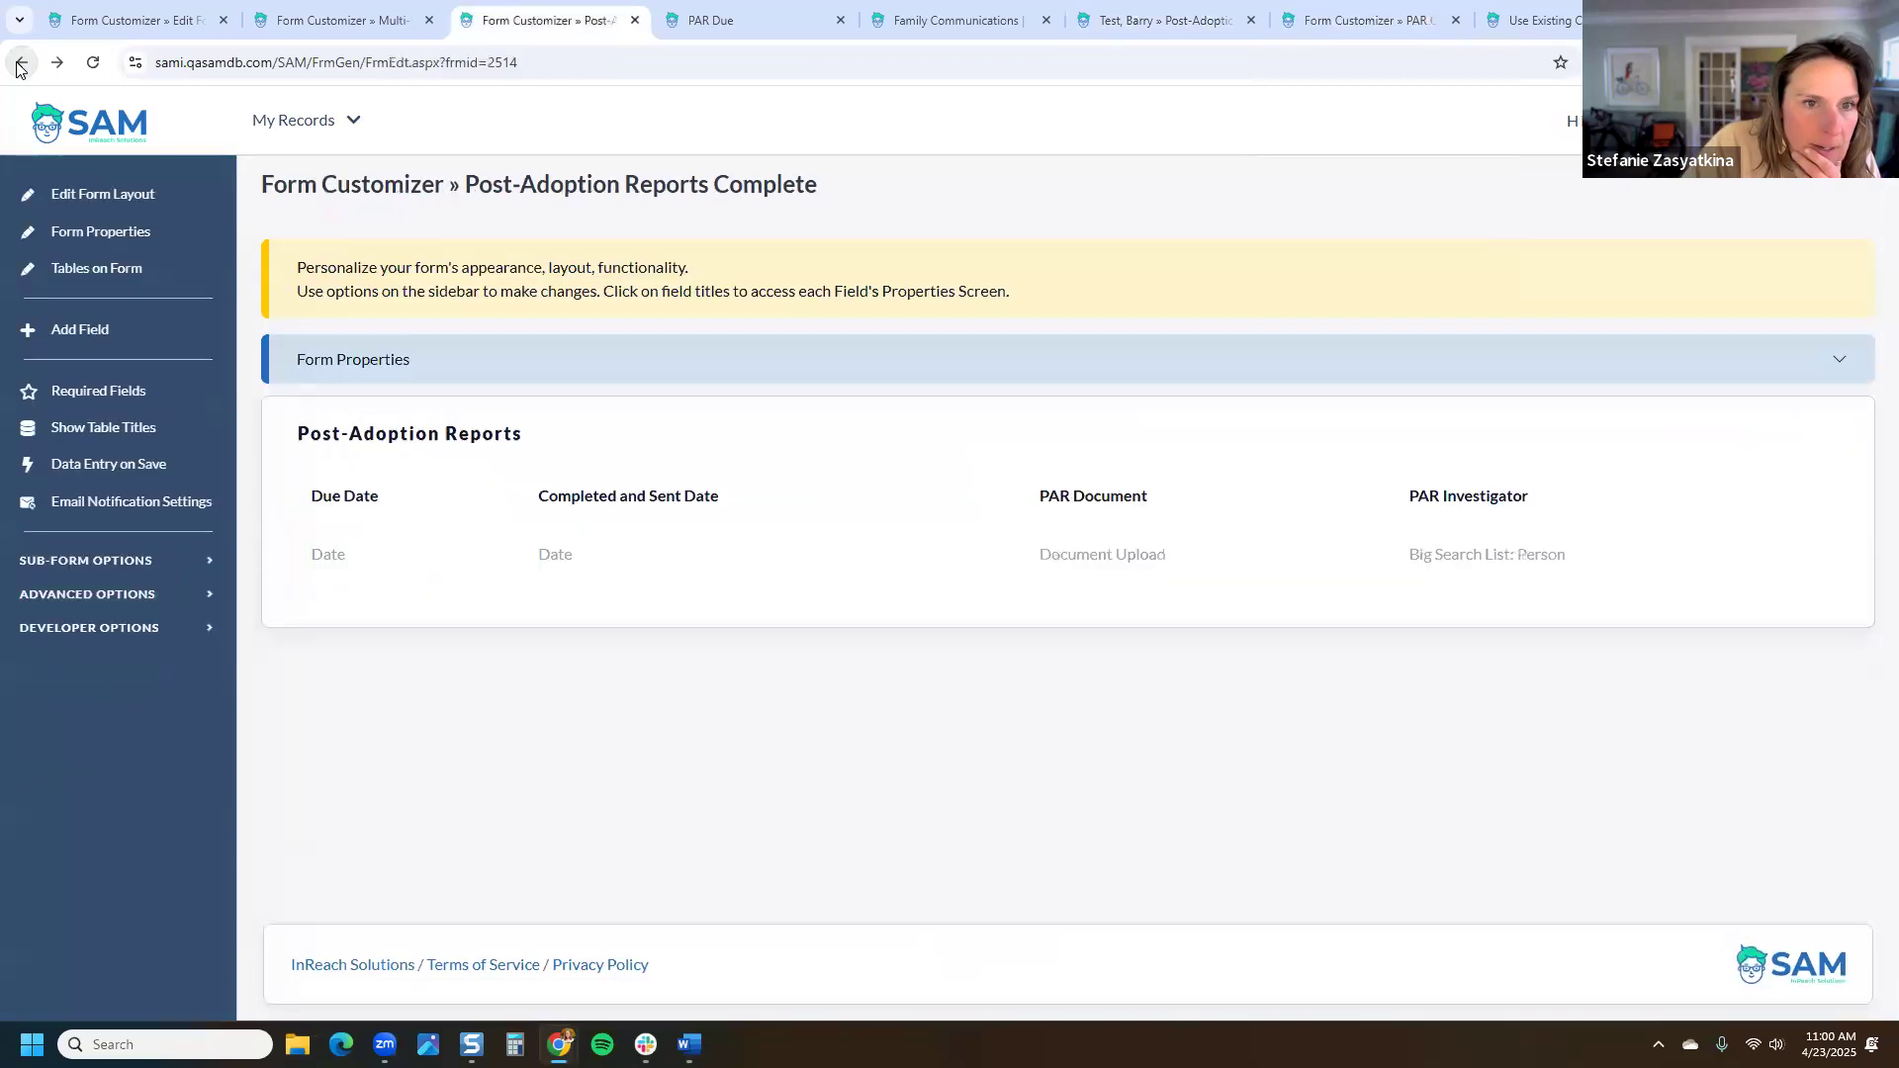
left_click(465, 376)
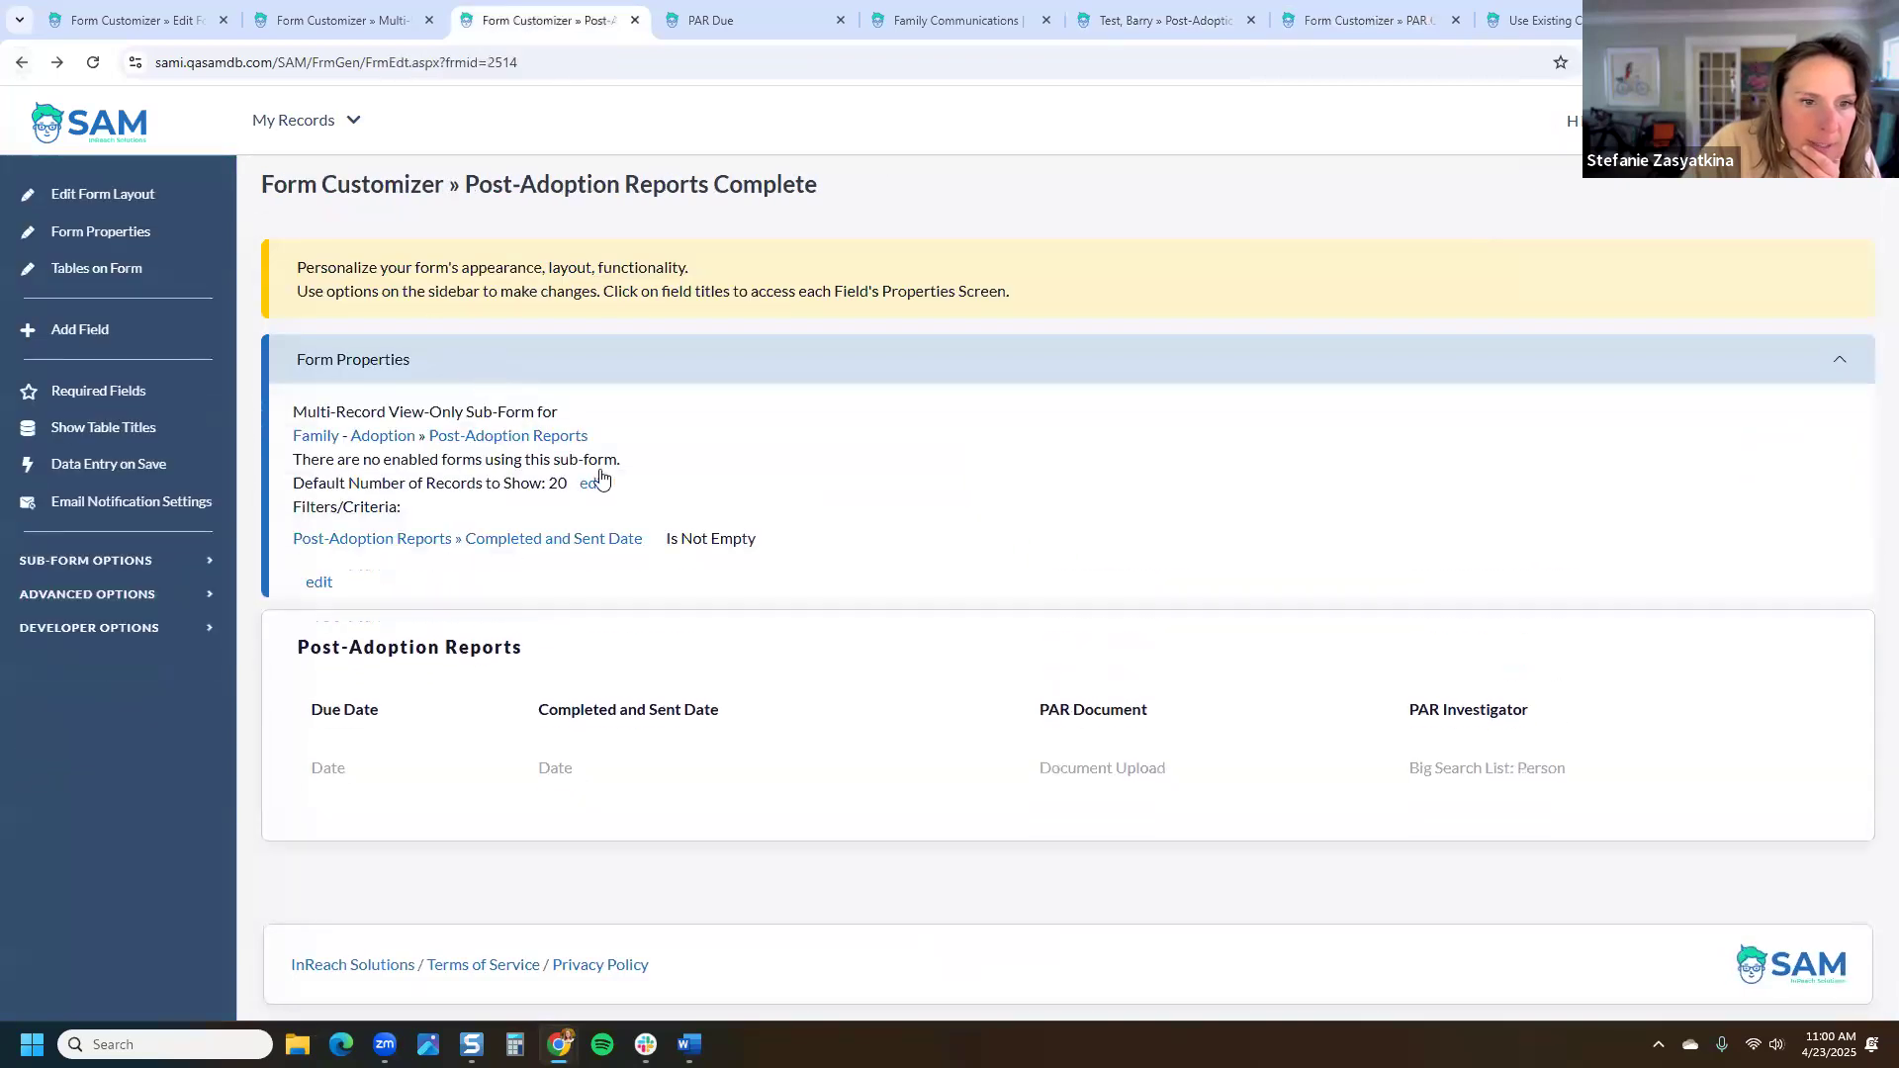
left_click(92, 64)
left_click(436, 360)
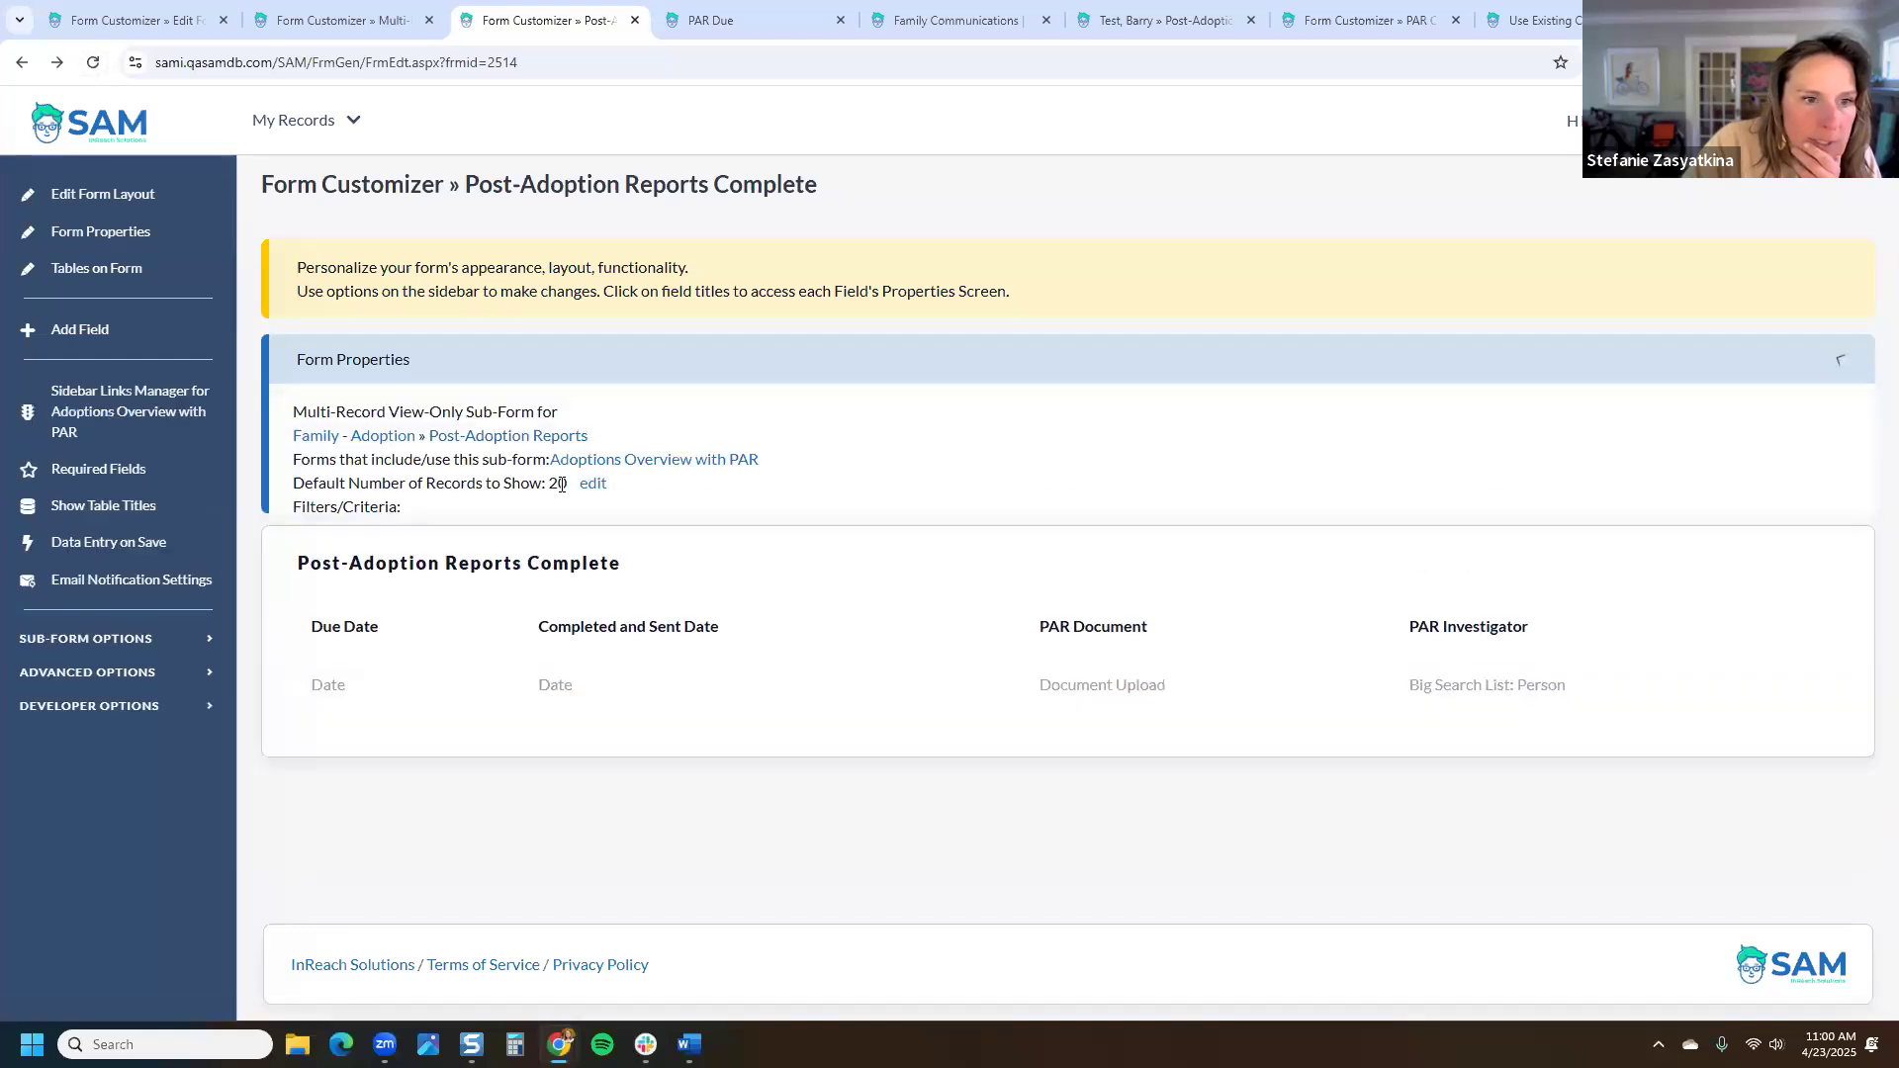
left_click(749, 460)
Step: Edit the PAR Overview for Family Cover Page sub-form and open its Form Fields Prefill Settings
scroll(1513, 403, "down", 2)
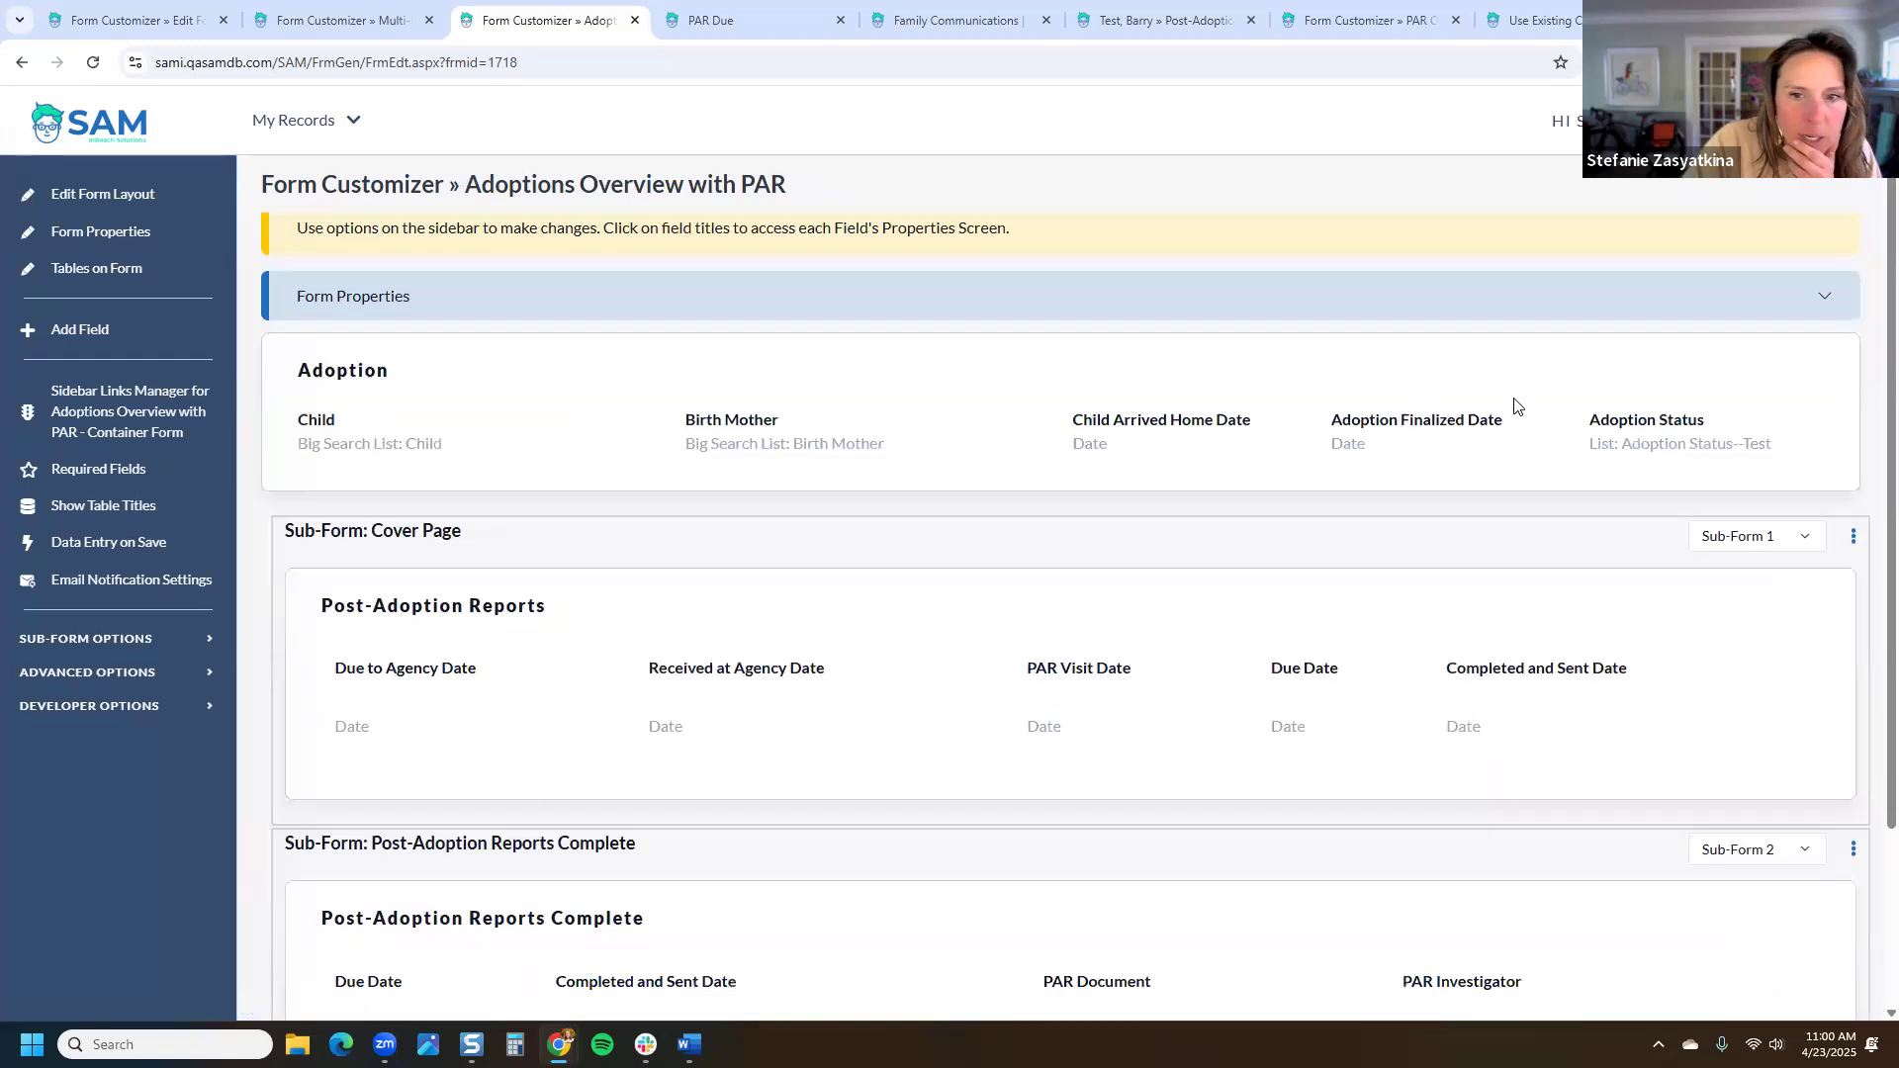
left_click(1853, 402)
left_click(1750, 432)
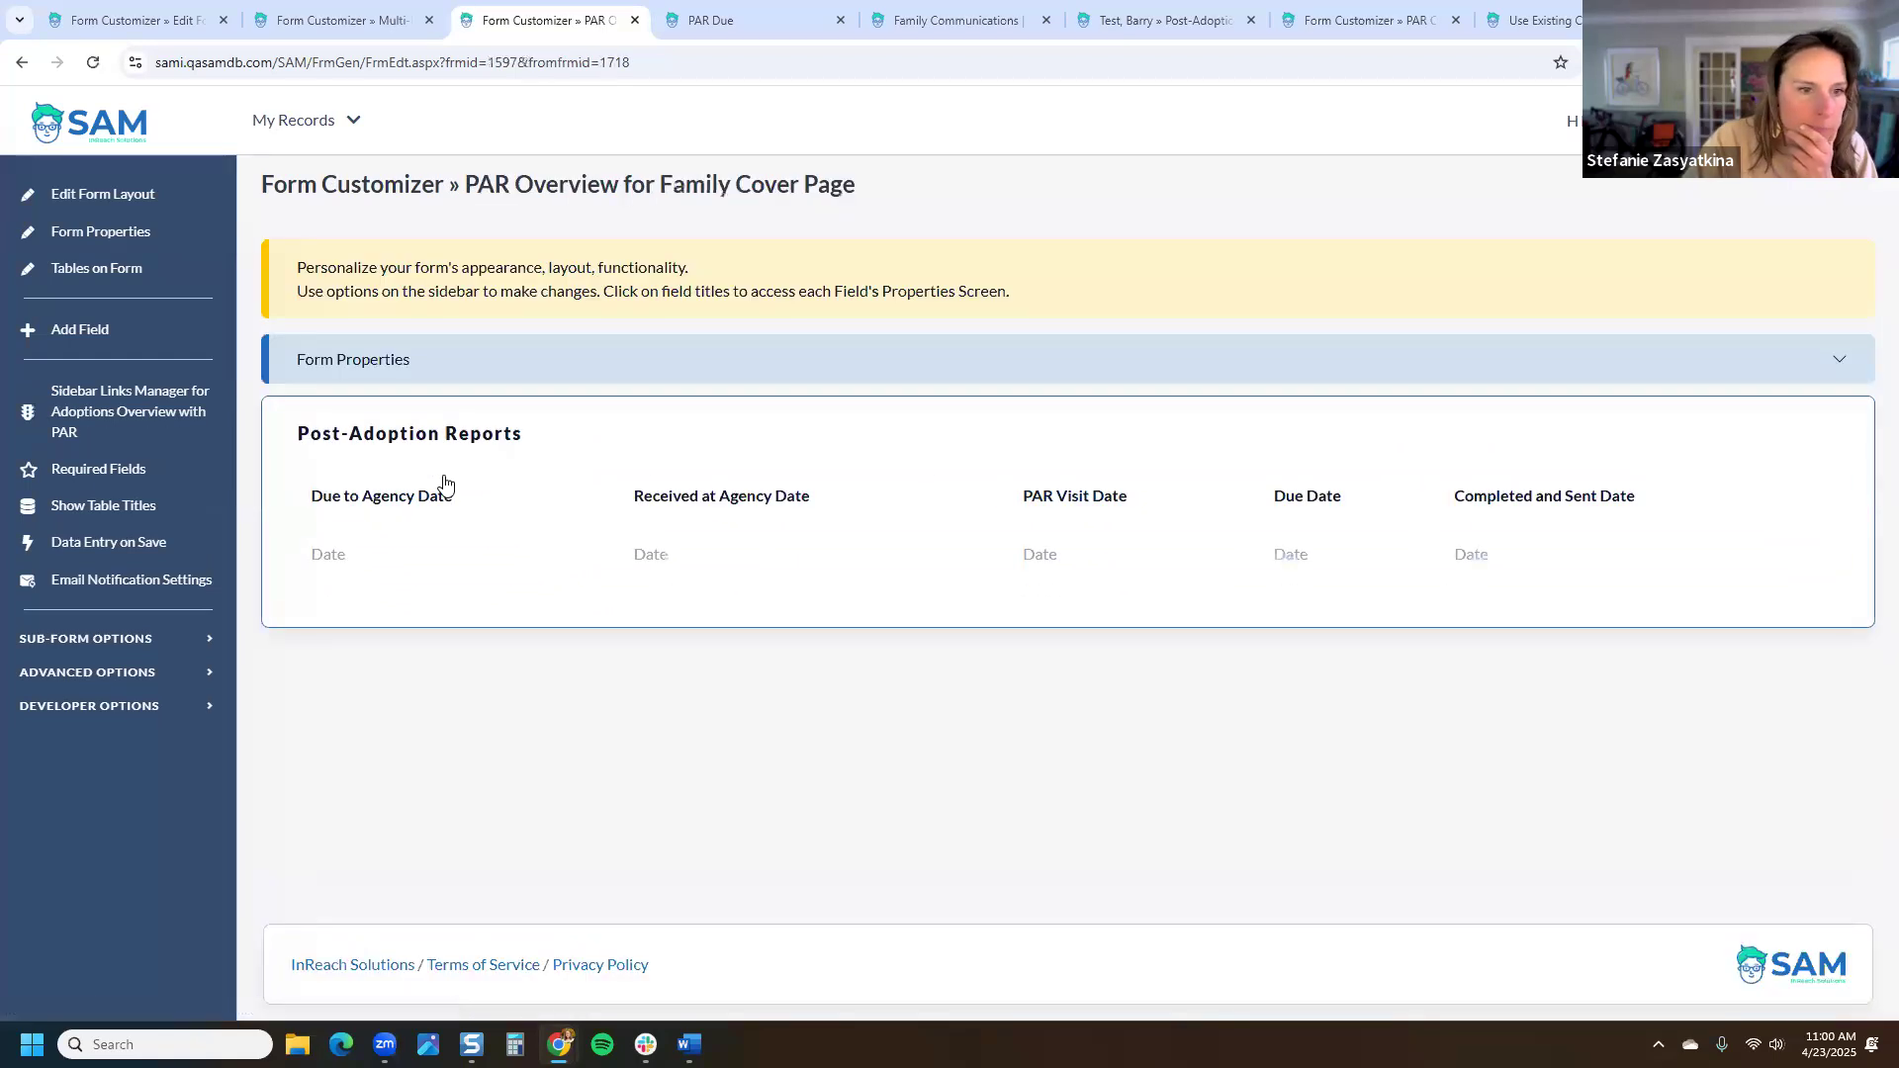
left_click(99, 641)
left_click(104, 712)
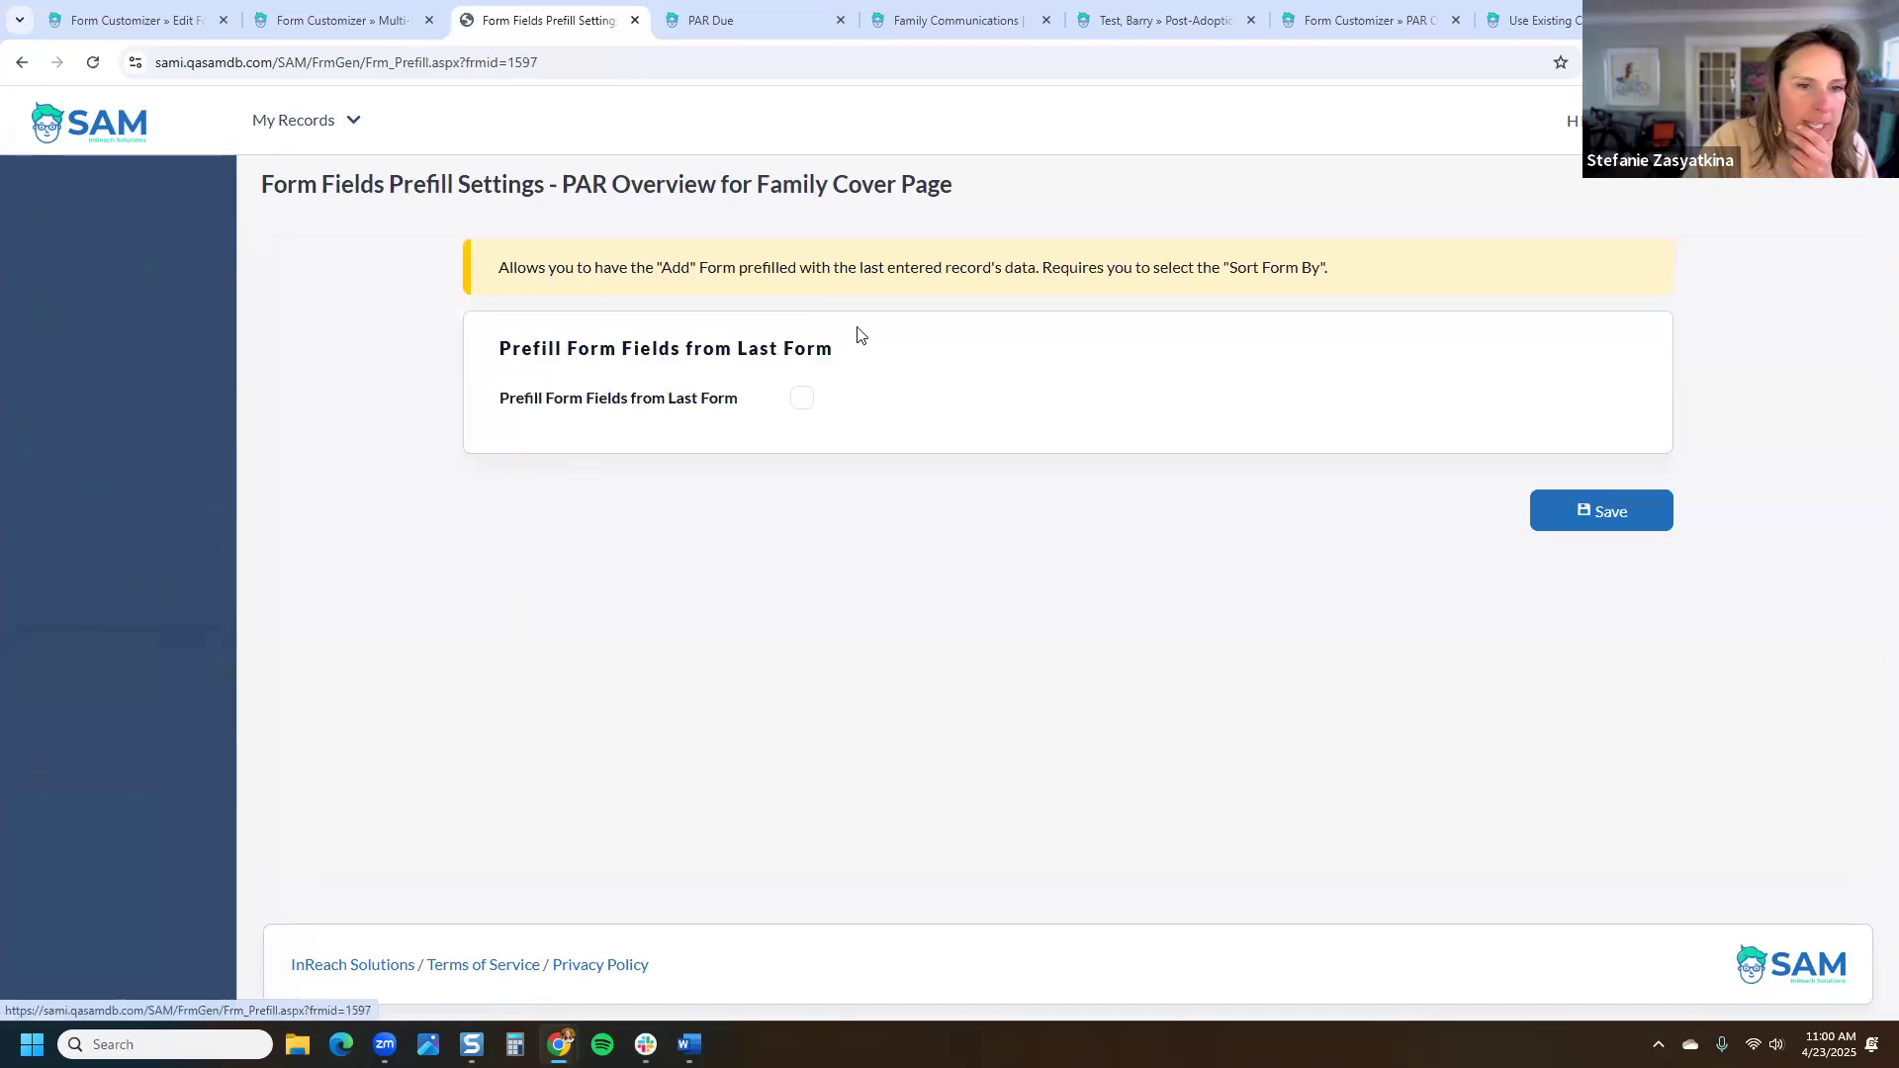
Step: Enable prefill from last form, sort #1 by Due Date, clear sort #2, and save
left_click(802, 398)
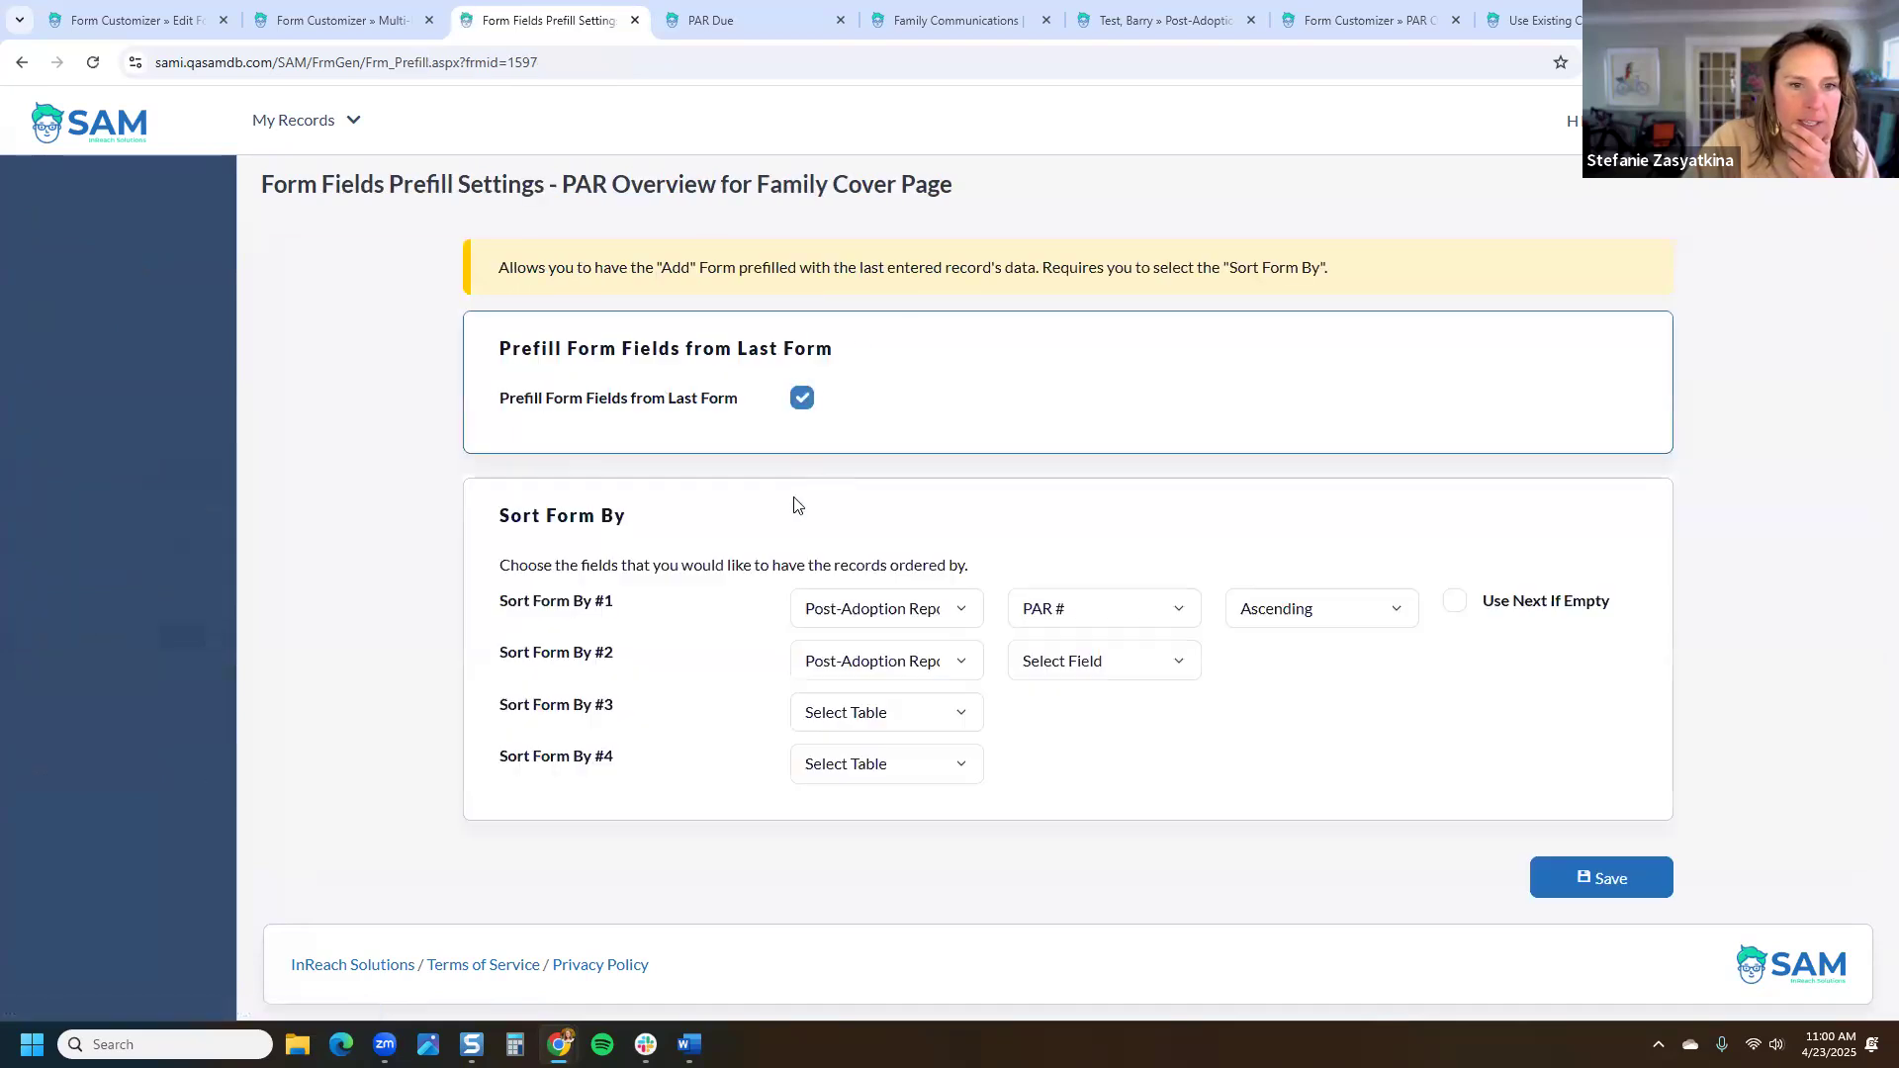
left_click(1100, 621)
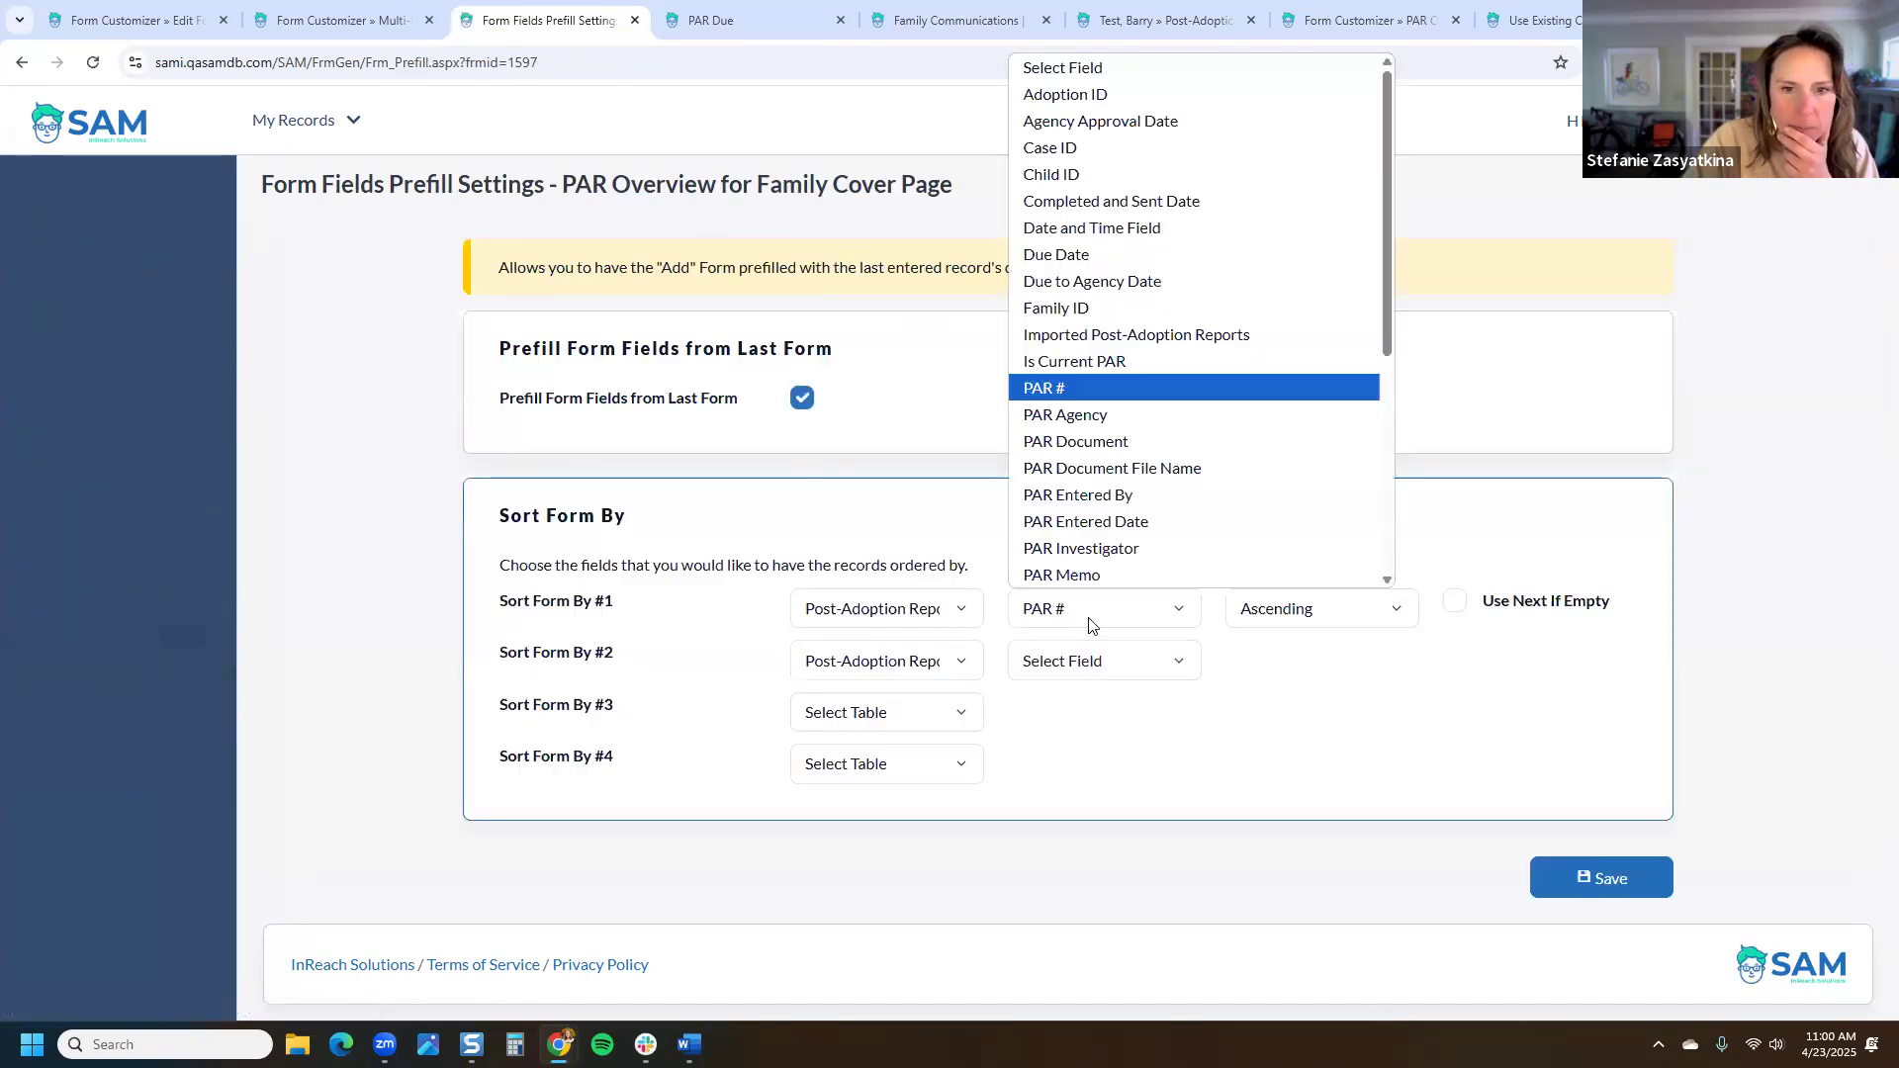
left_click(1112, 259)
left_click(895, 663)
left_click(851, 693)
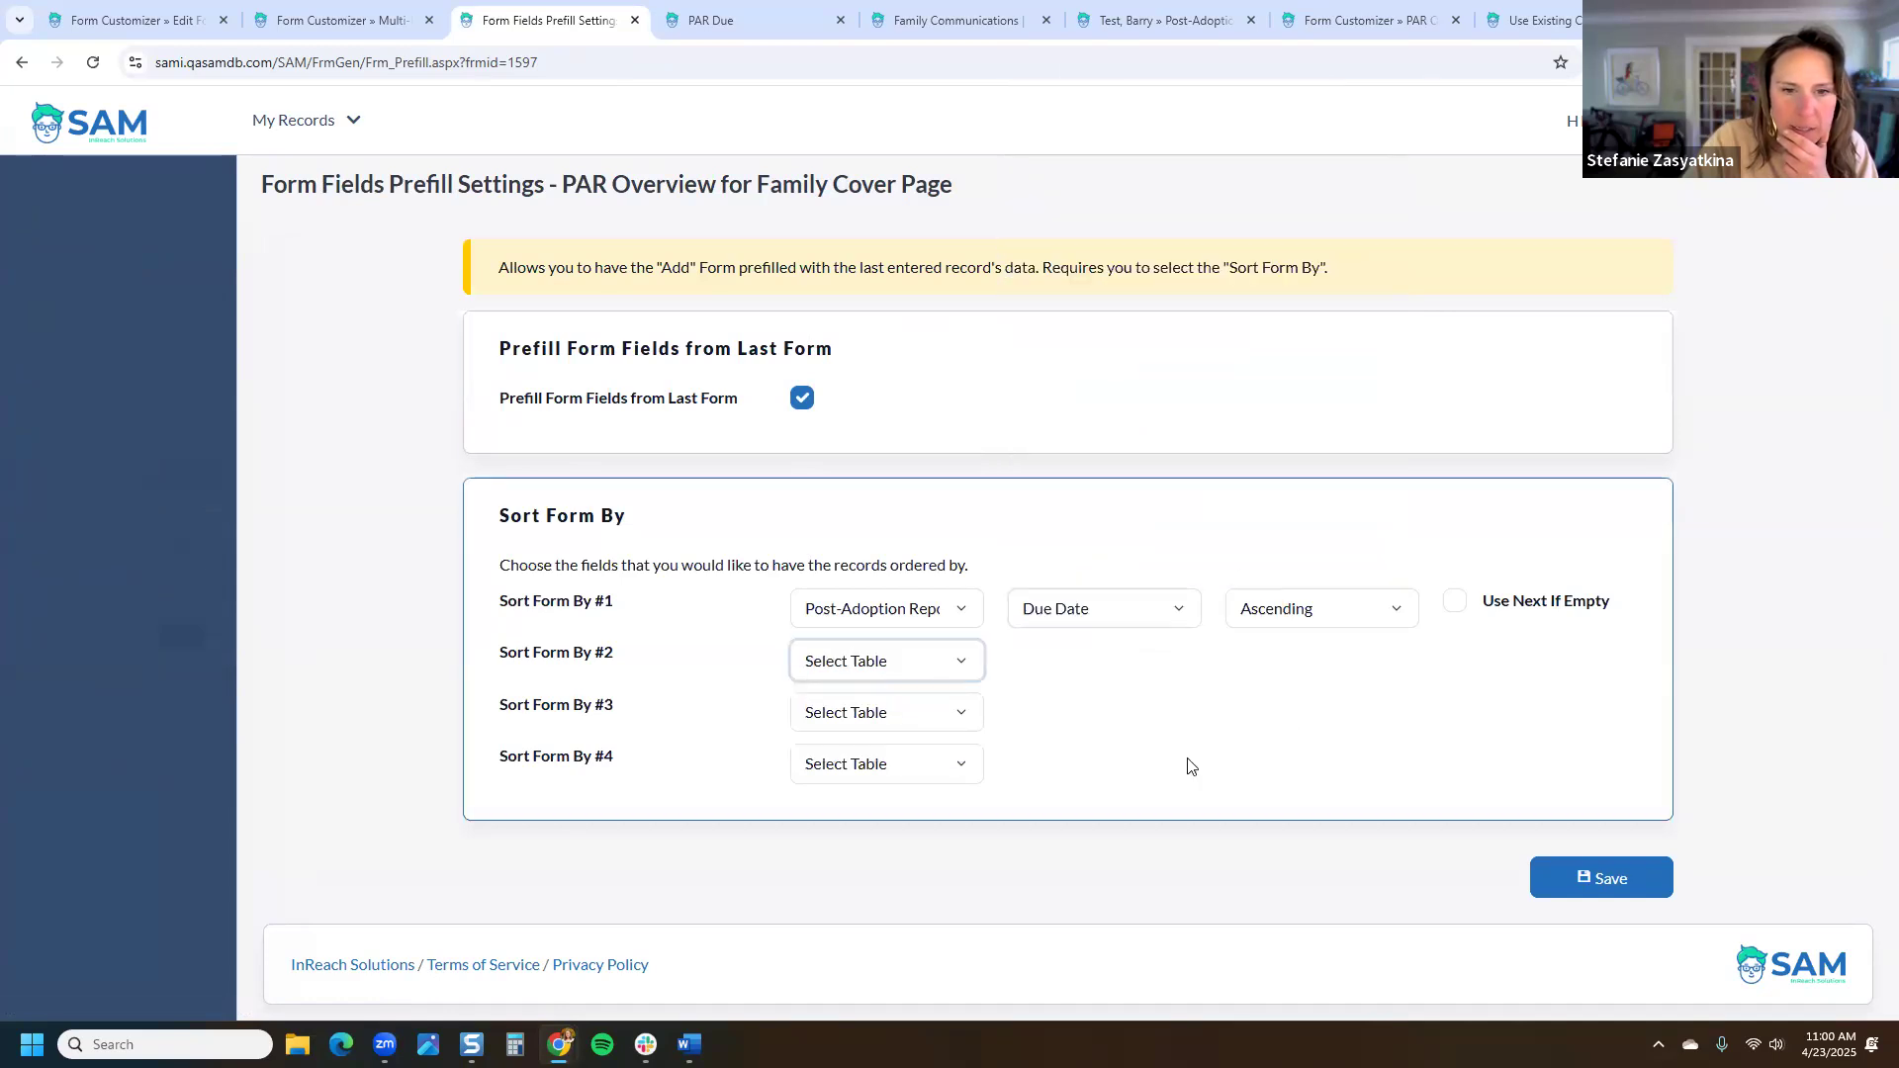
left_click(1610, 877)
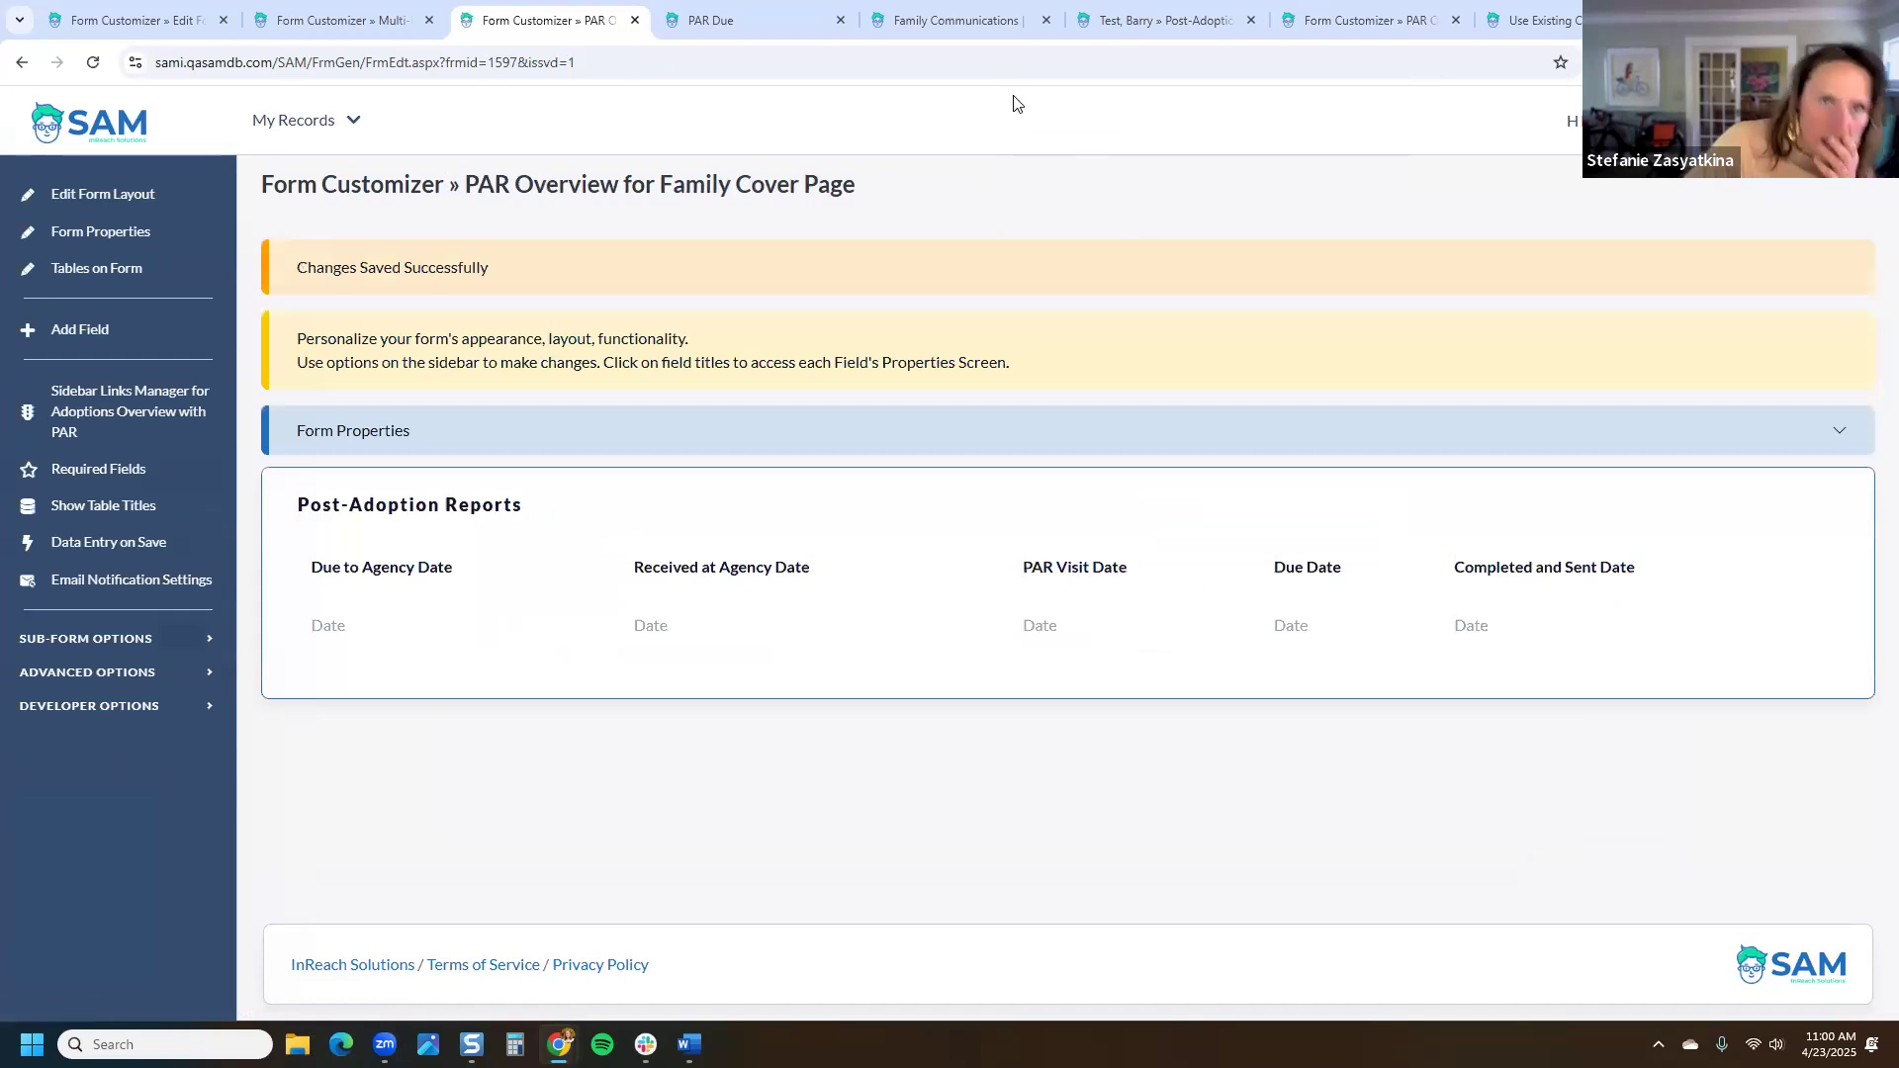
Step: Reload the test client's post-adoption report and check PAR # 1 with its 6/1/2025 Due Date
left_click(1177, 19)
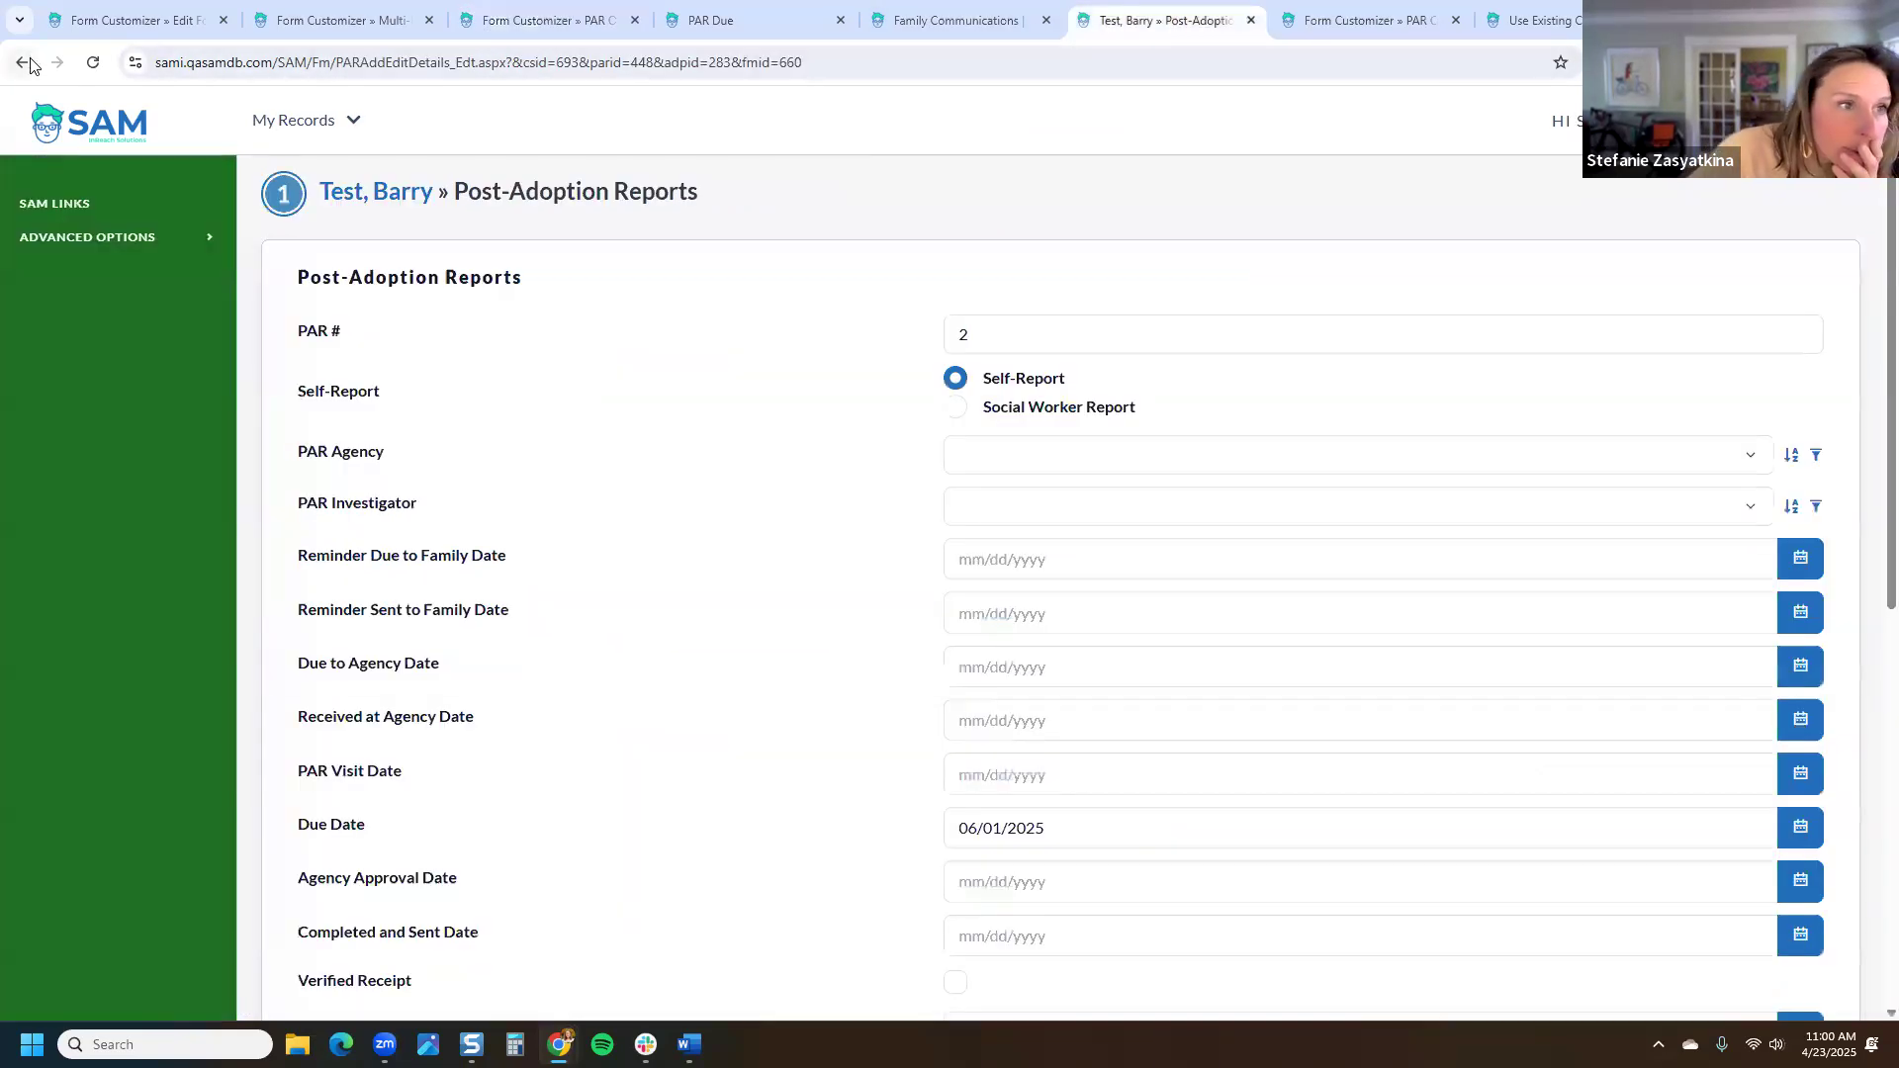
left_click(24, 64)
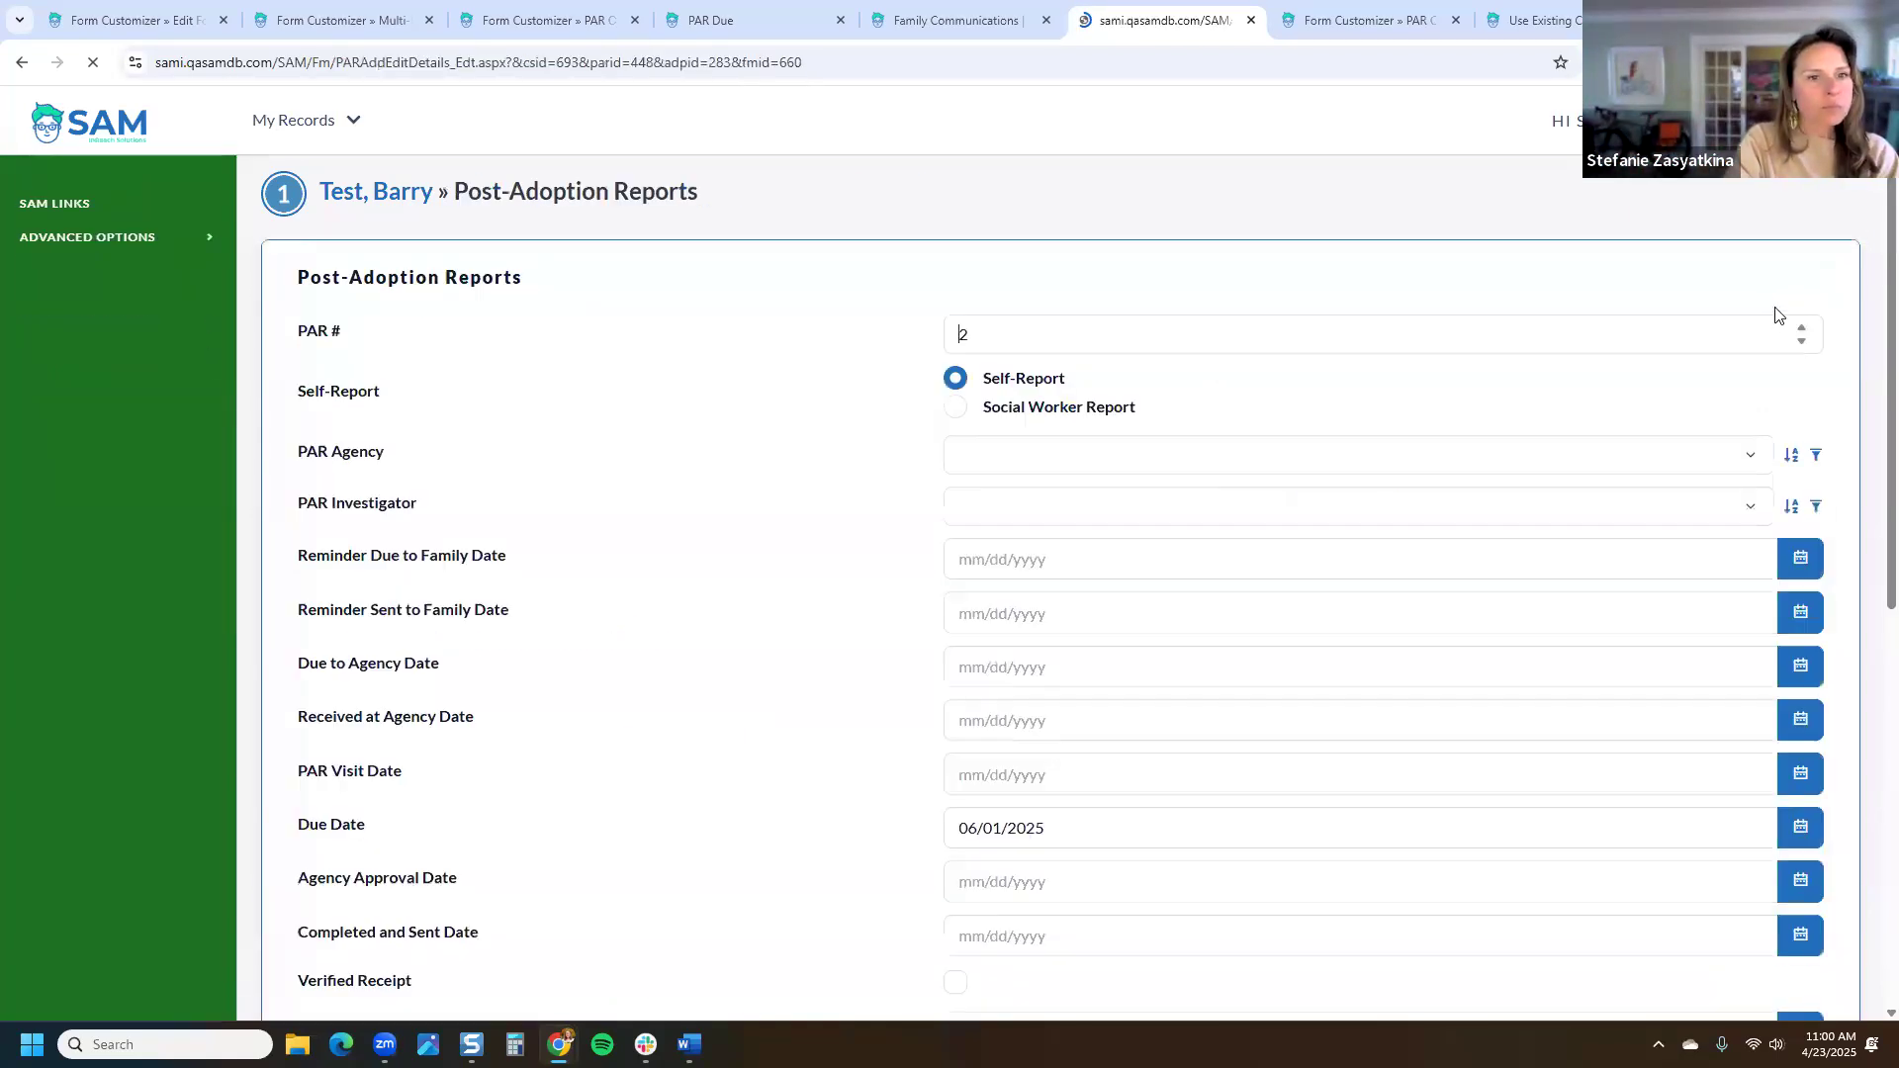
scroll(1657, 352, "down", 8)
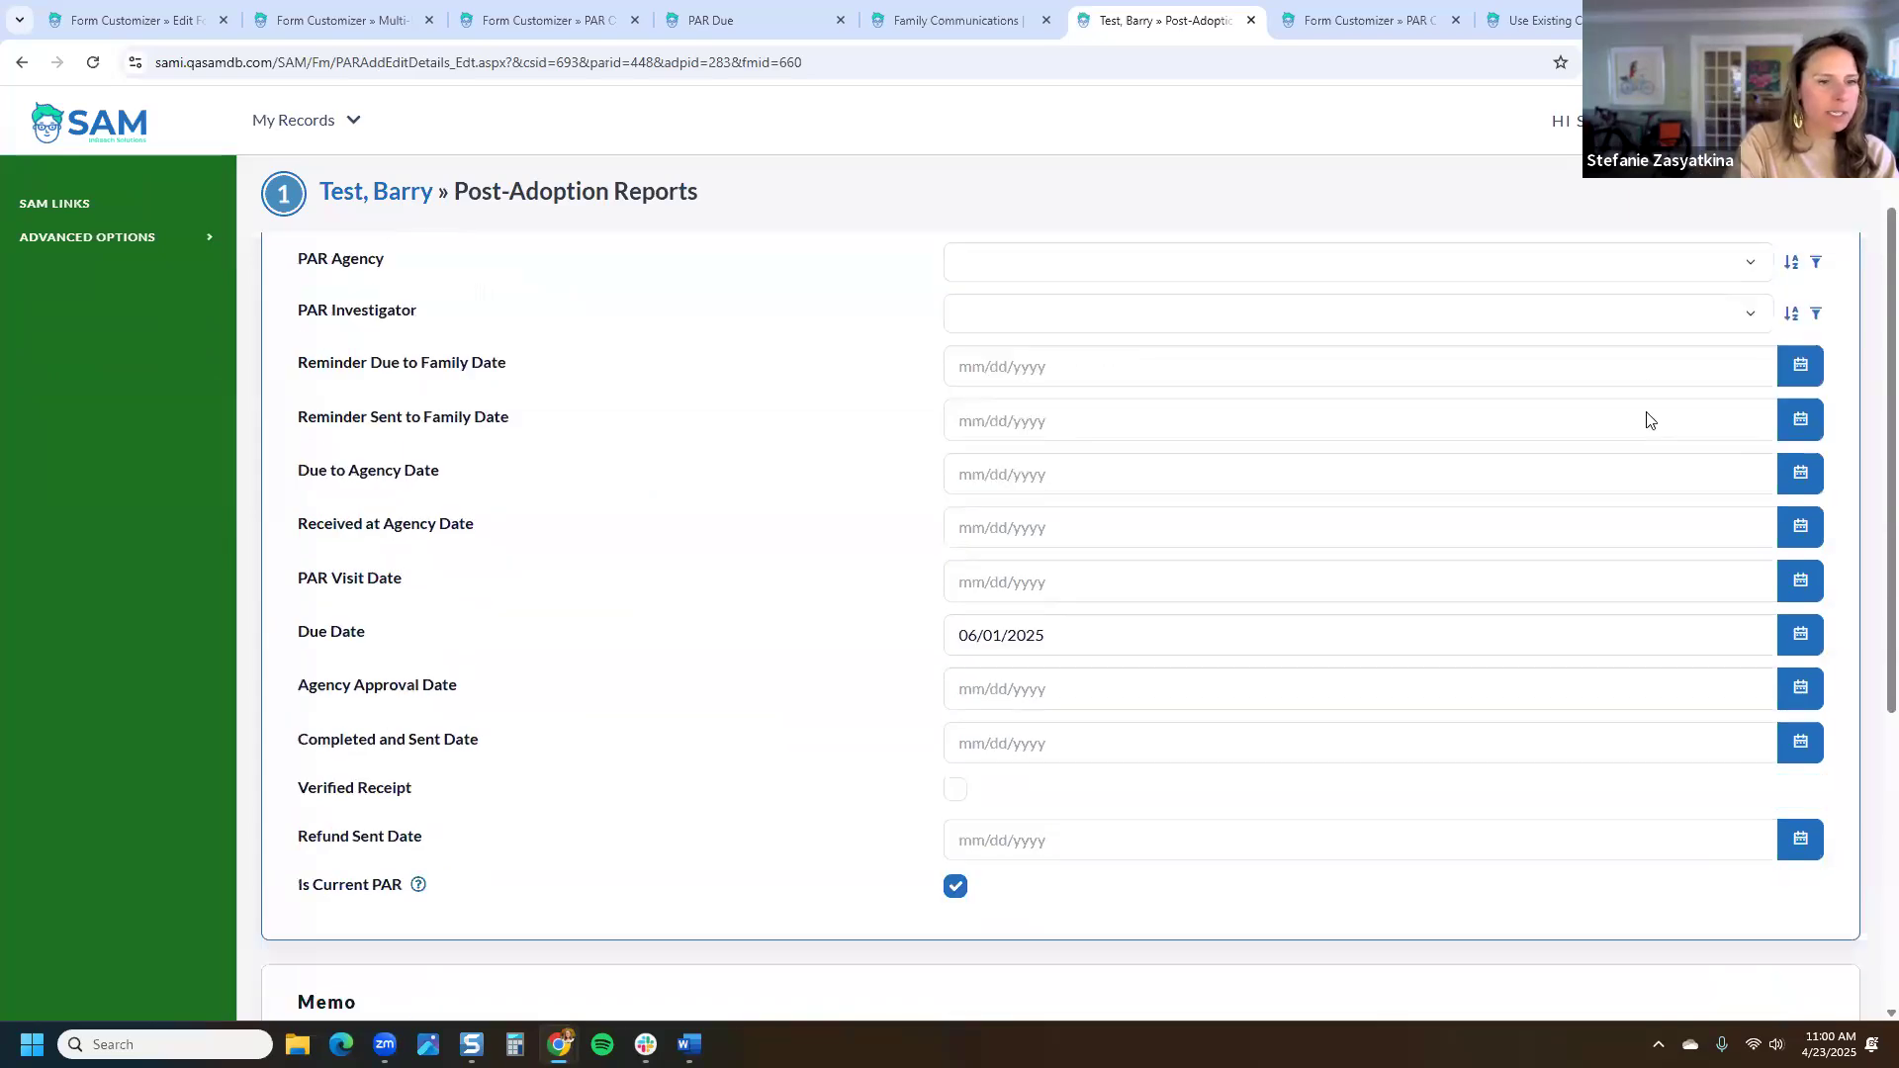
scroll(125, 408, "up", 8)
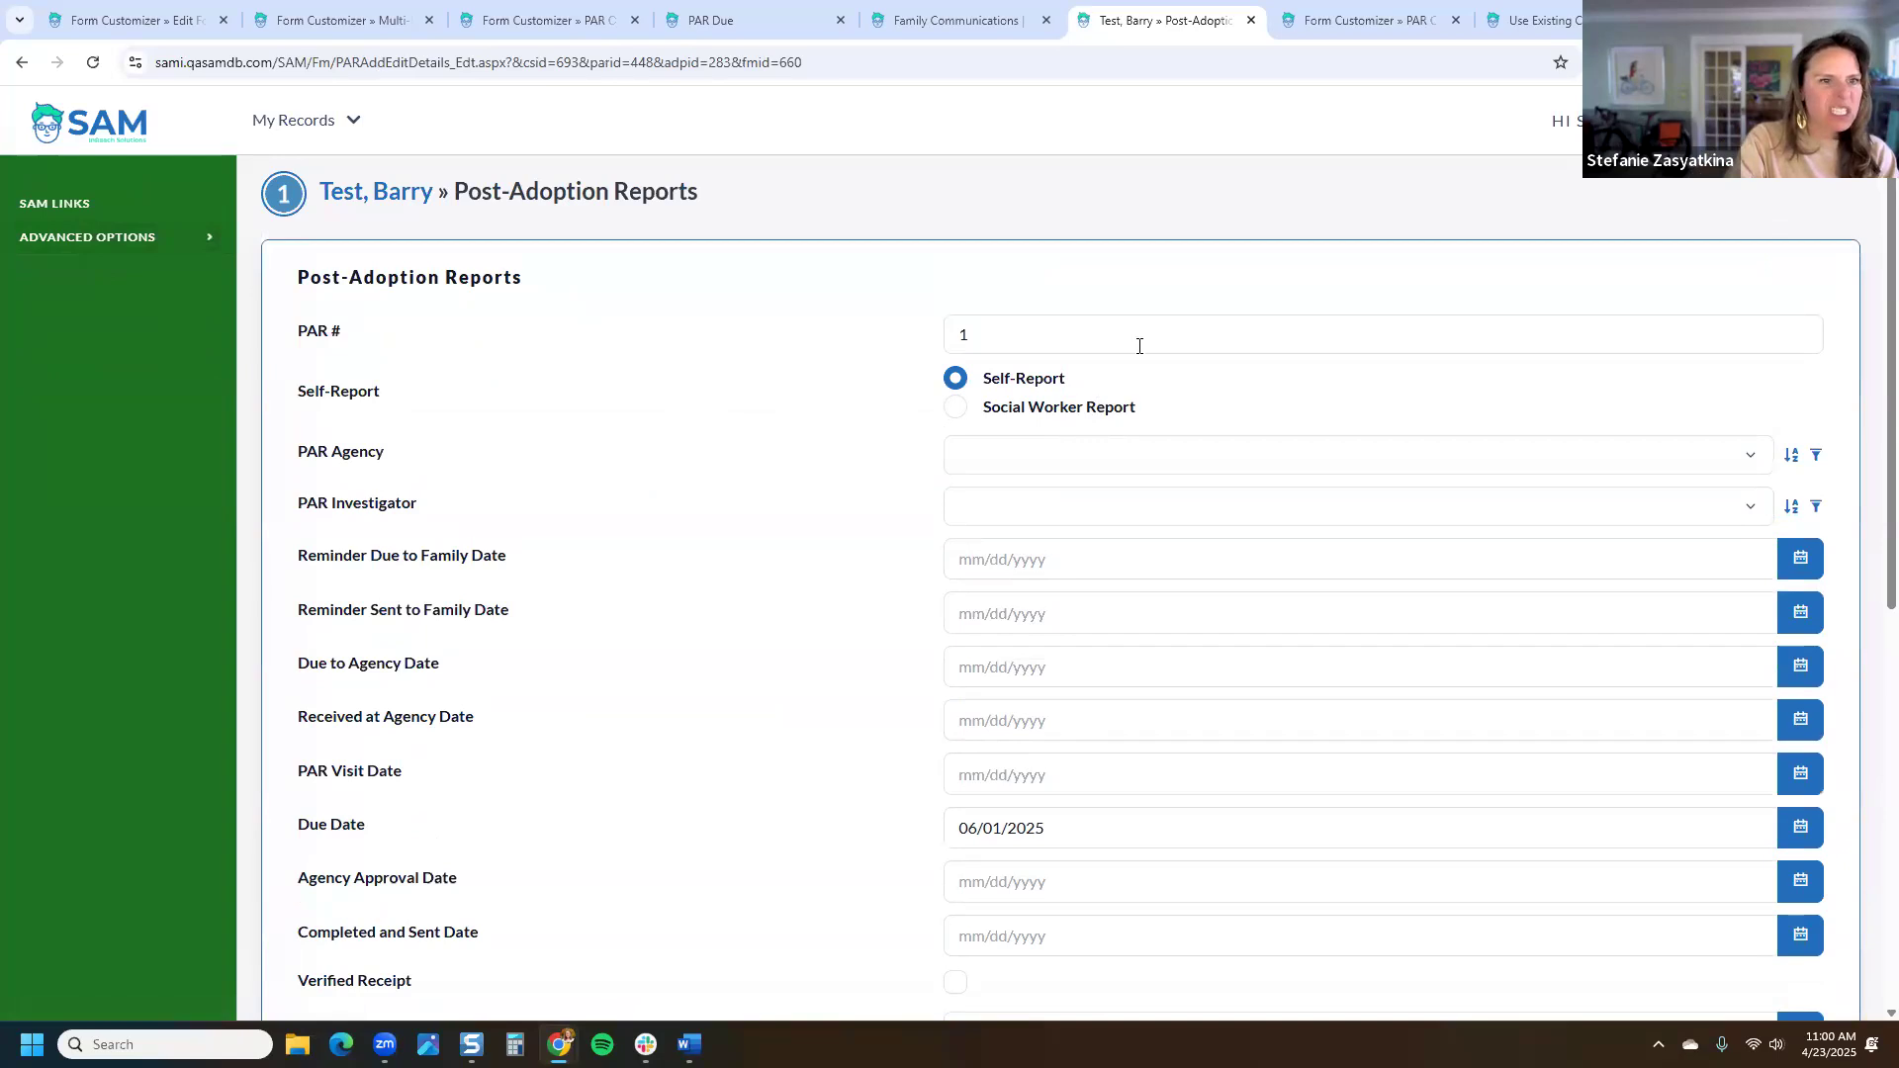
scroll(1165, 441, "down", 7)
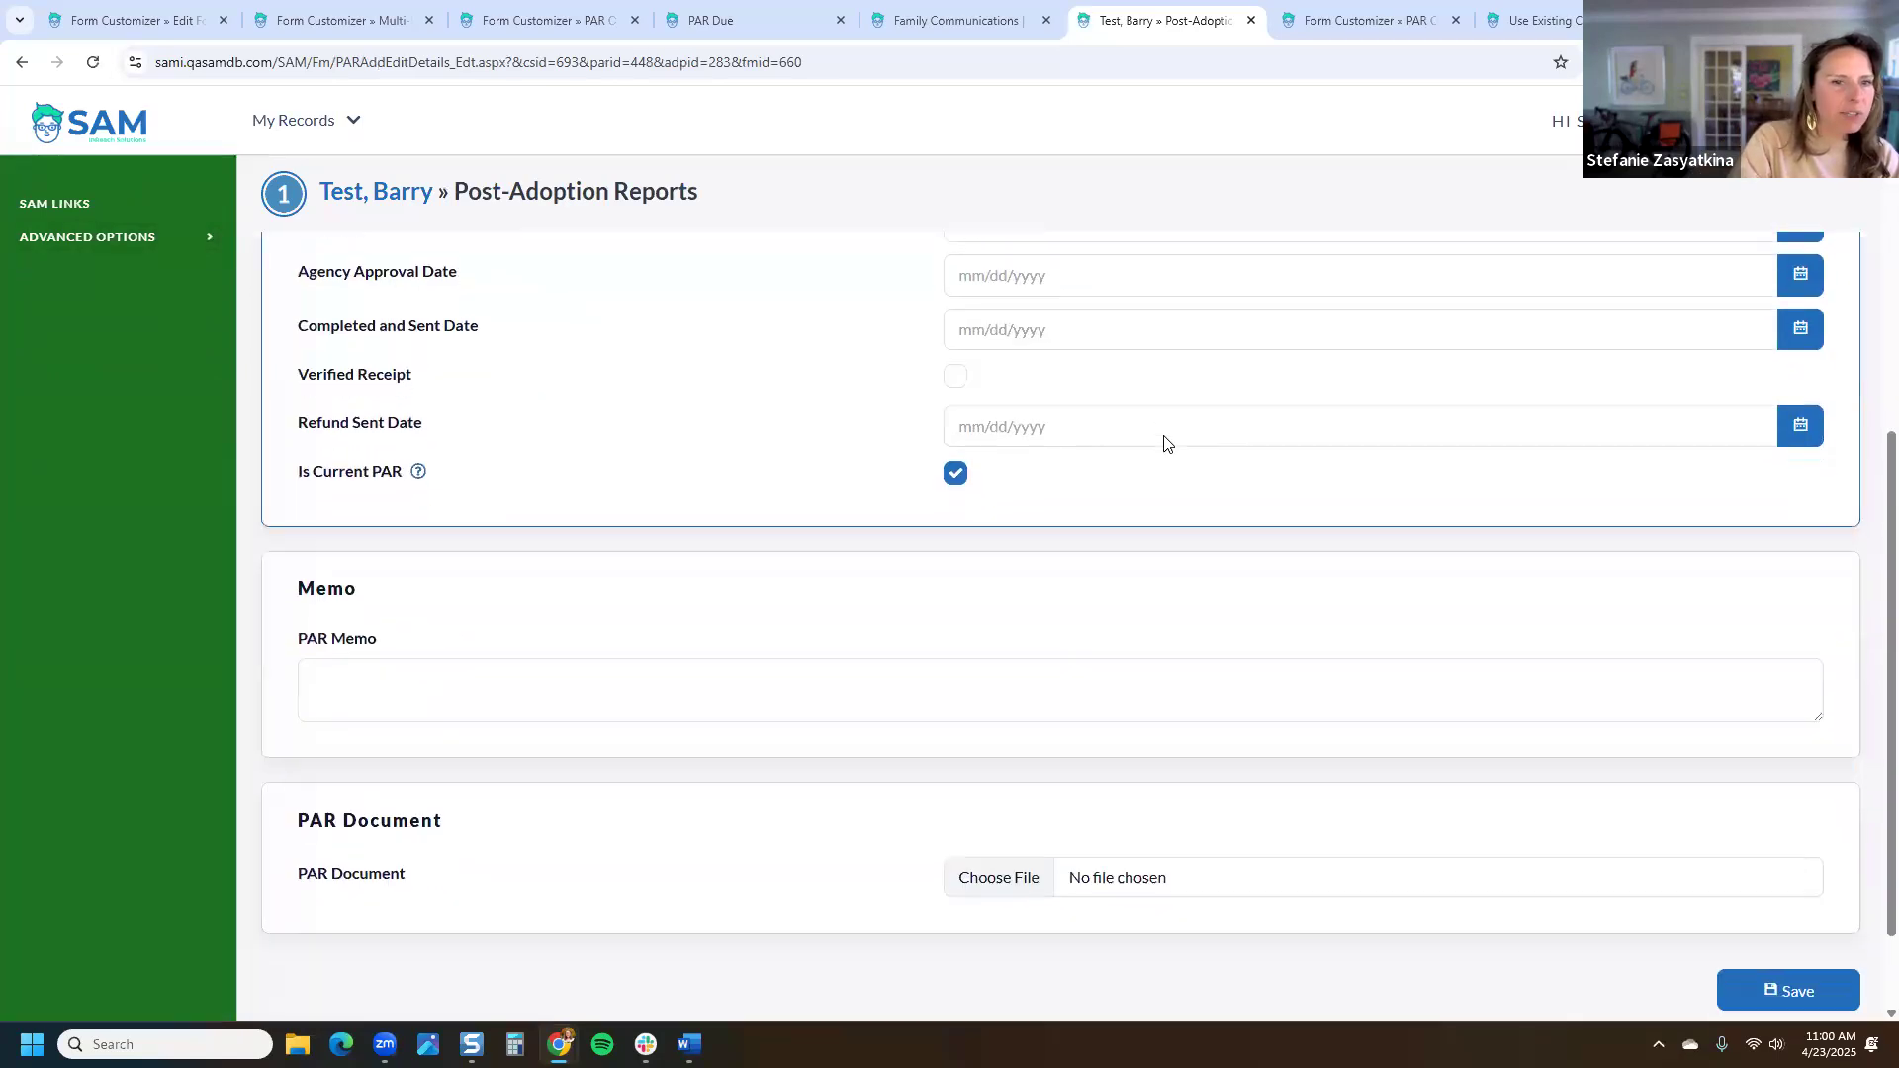
scroll(1163, 441, "up", 7)
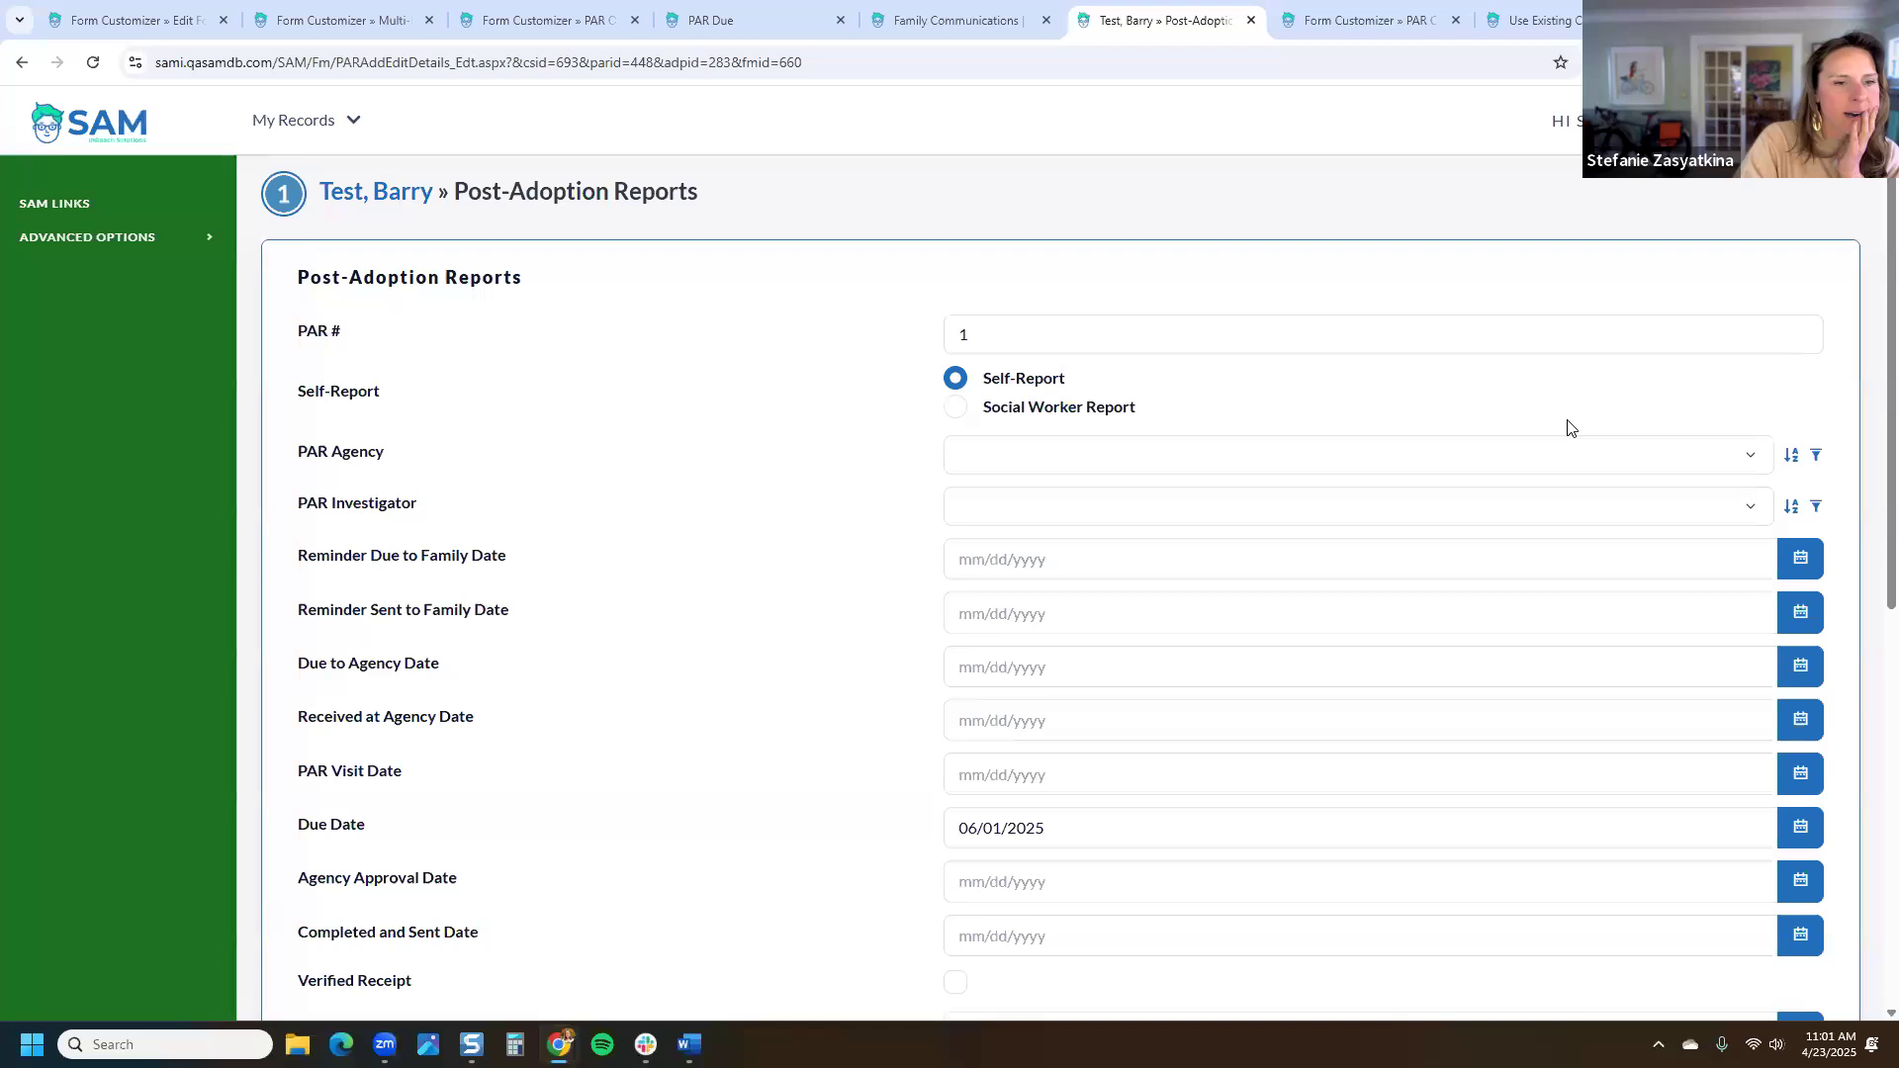
scroll(1569, 427, "down", 2)
scroll(1568, 421, "down", 5)
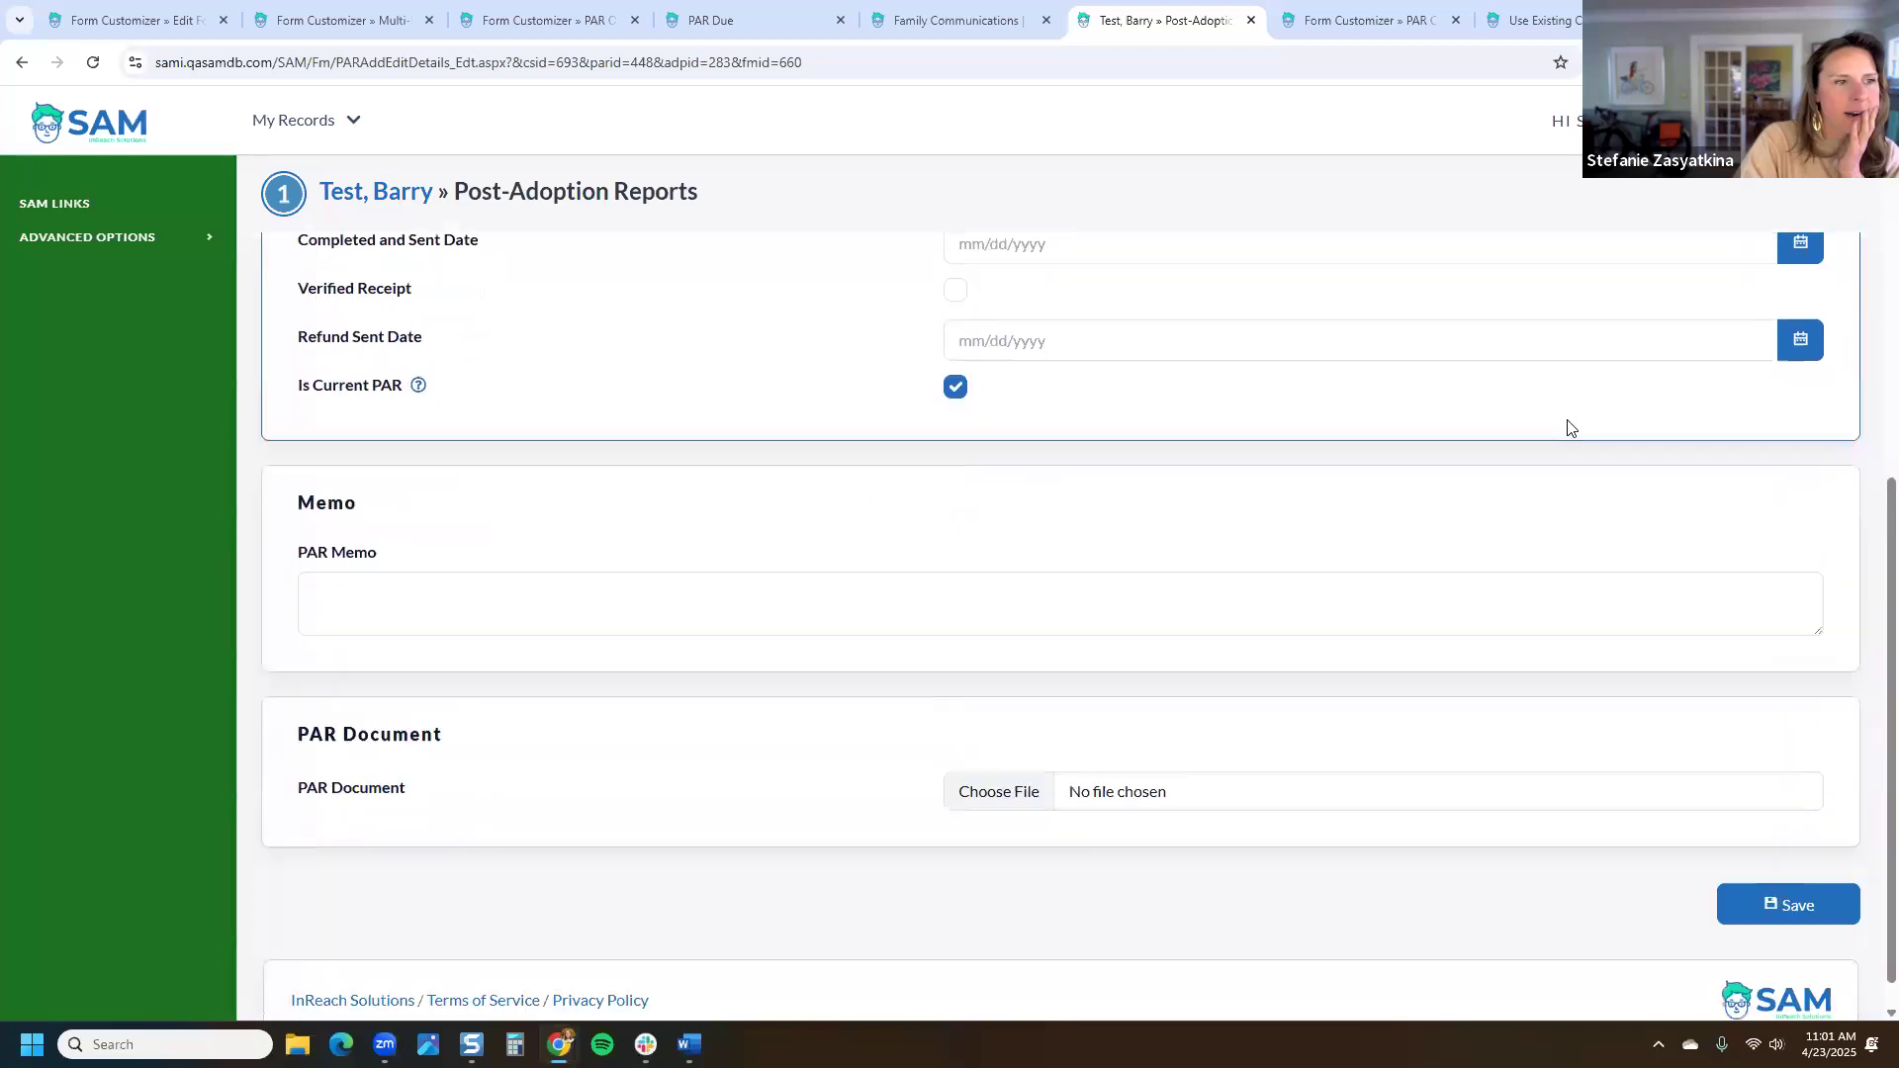
scroll(1568, 425, "up", 7)
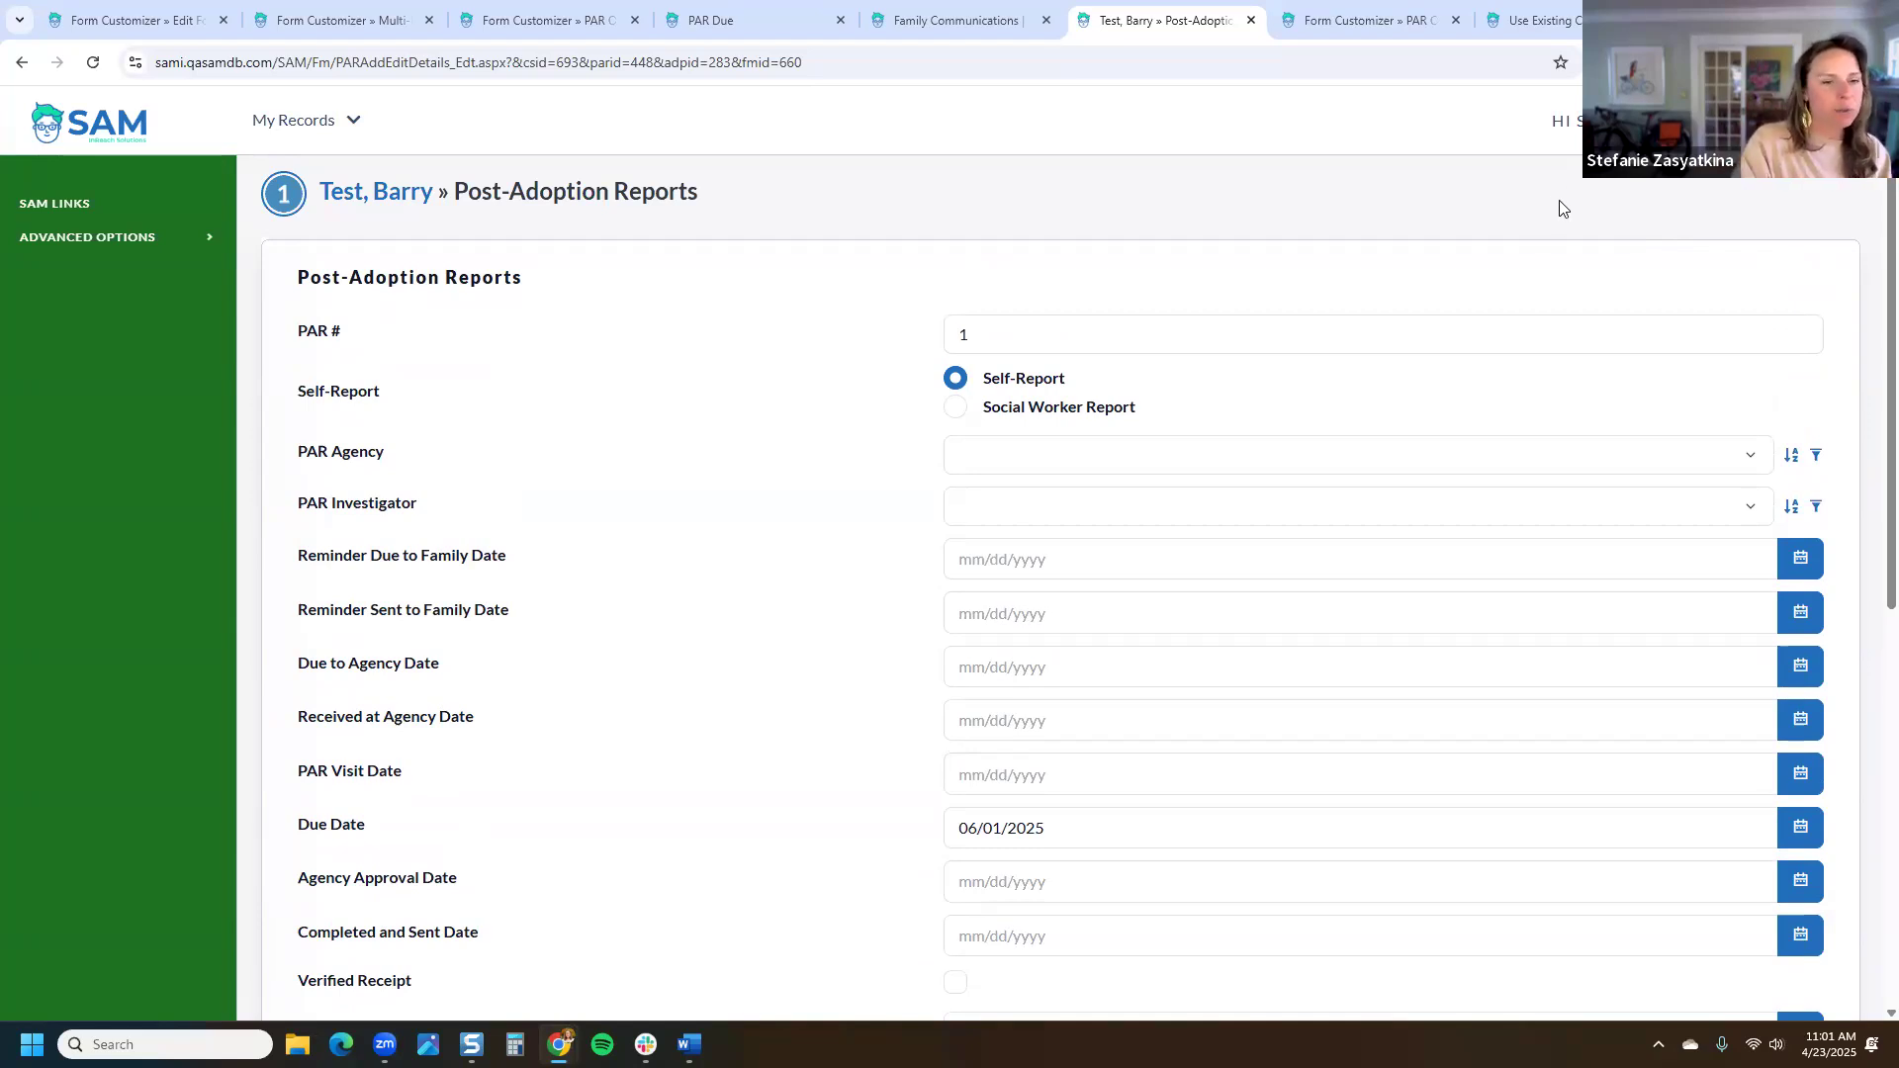
scroll(1107, 593, "down", 3)
key("ctrl+a")
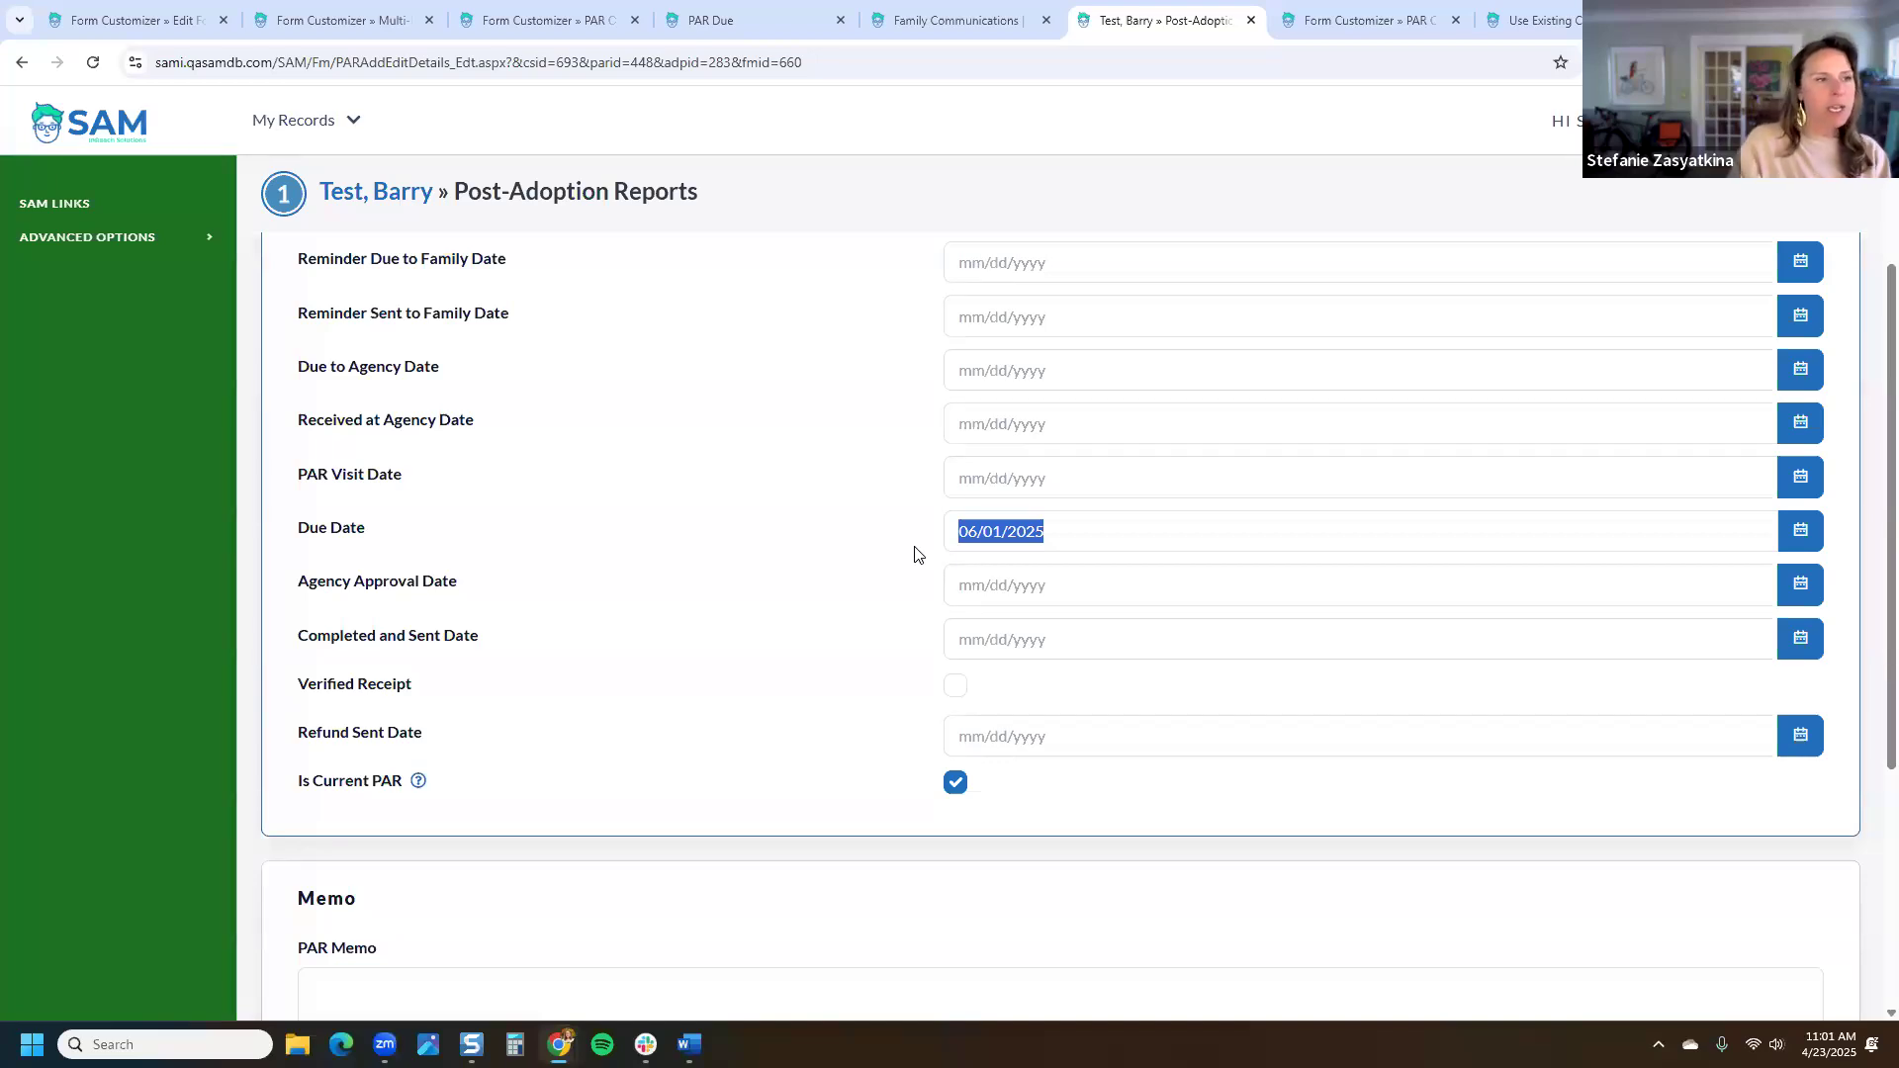
left_click(952, 238)
scroll(954, 296, "down", 5)
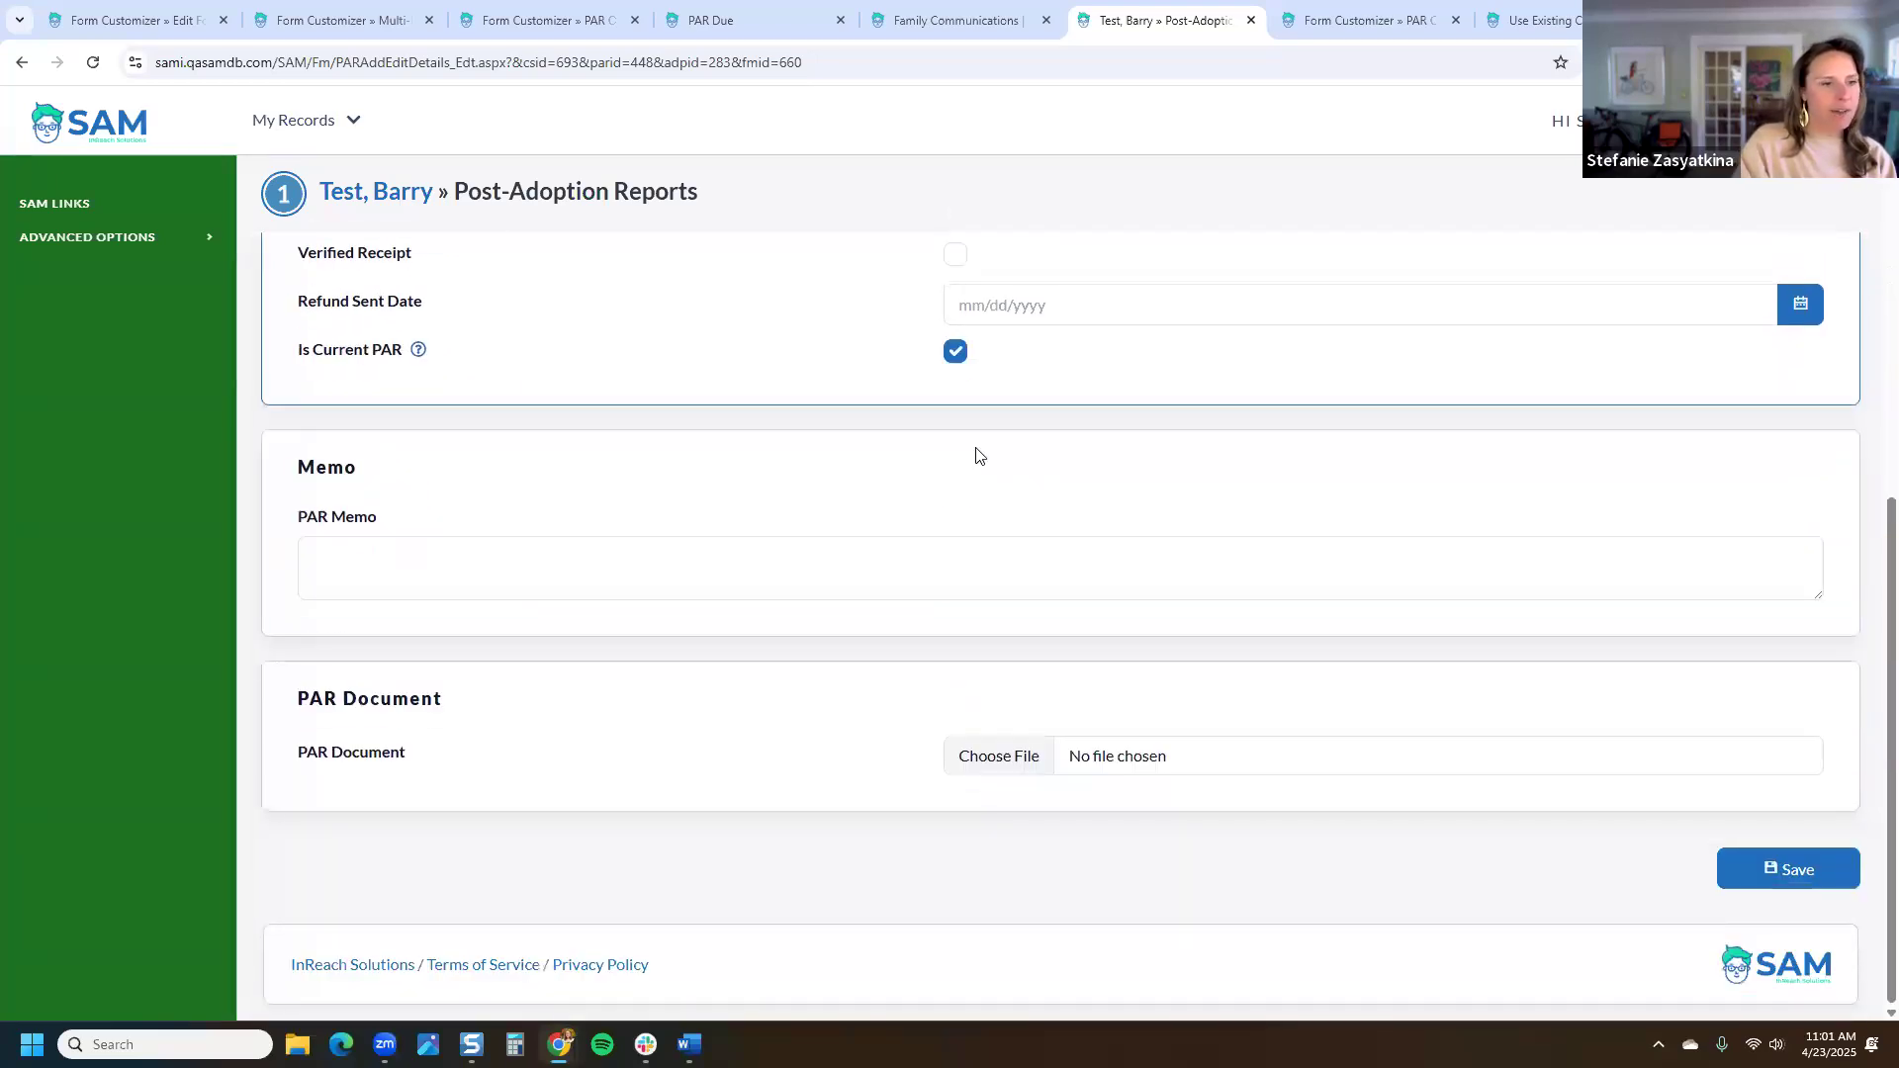
scroll(1055, 576, "up", 7)
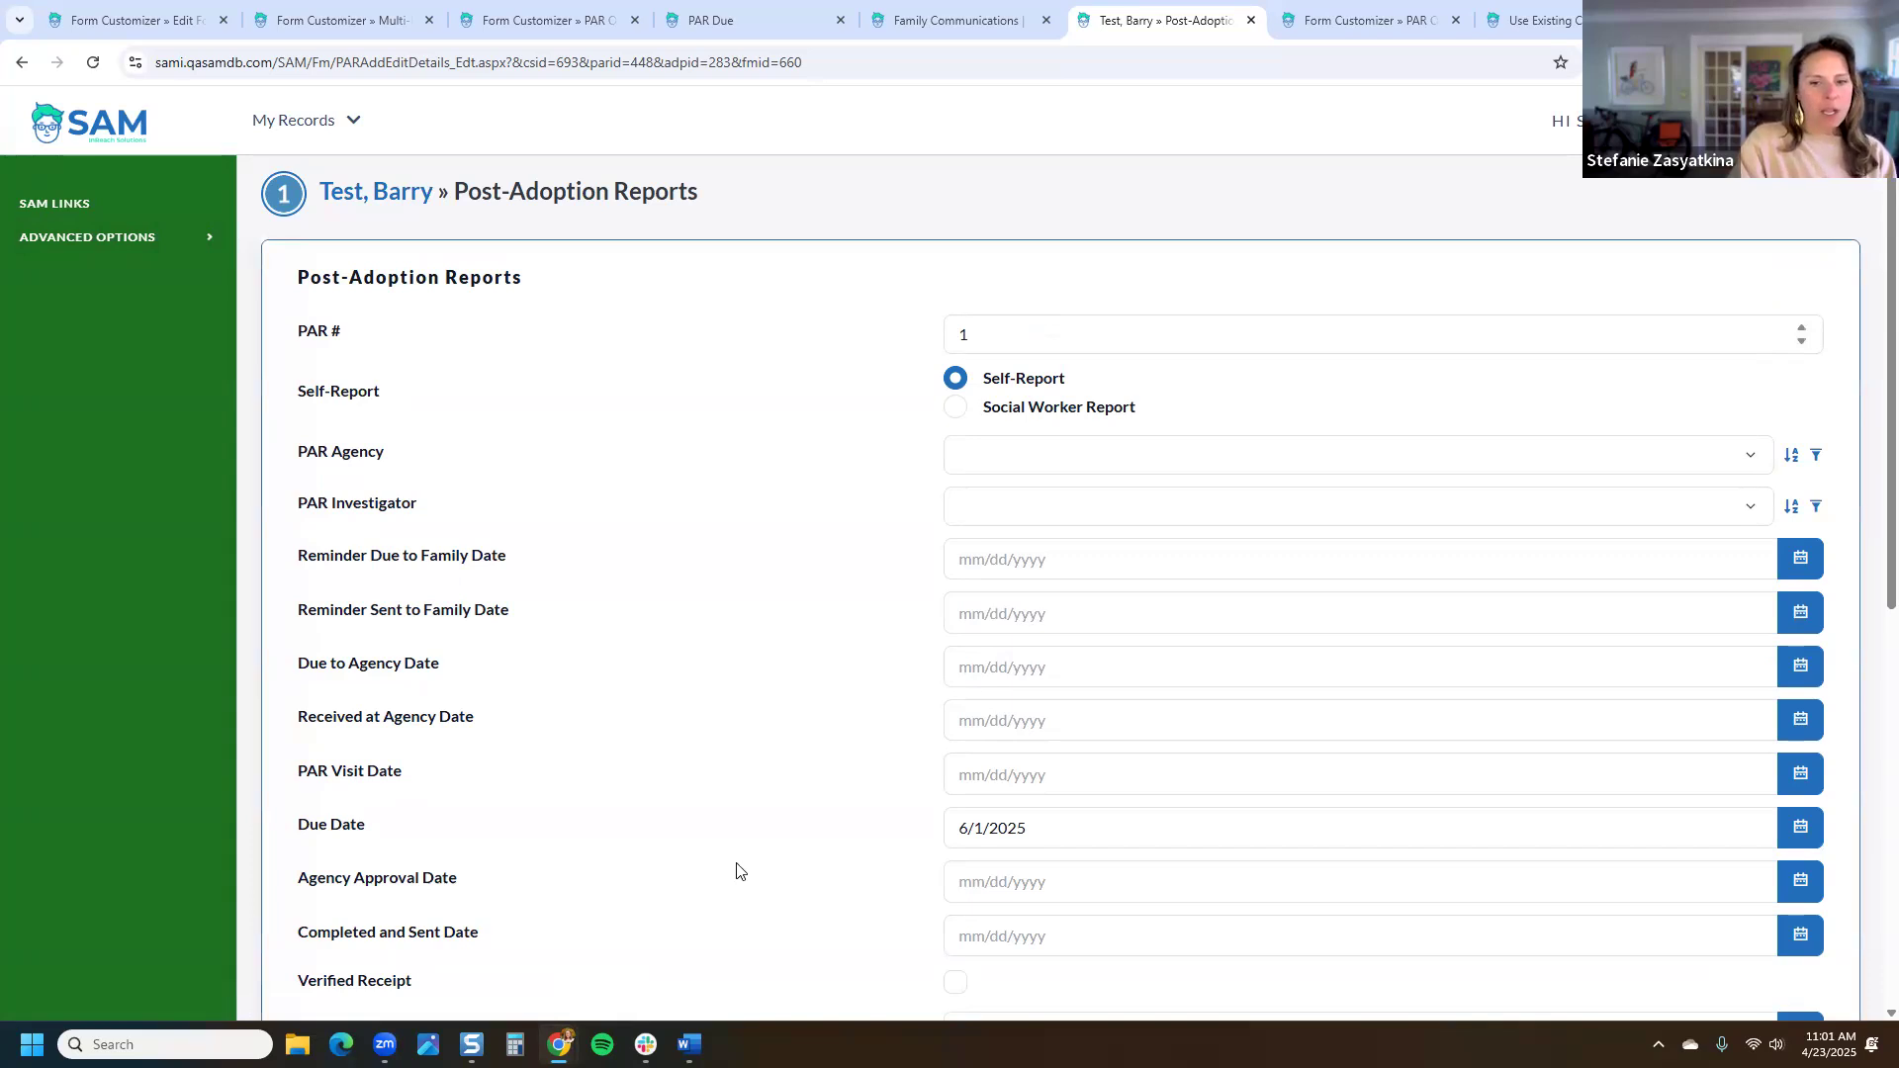
left_click(1216, 209)
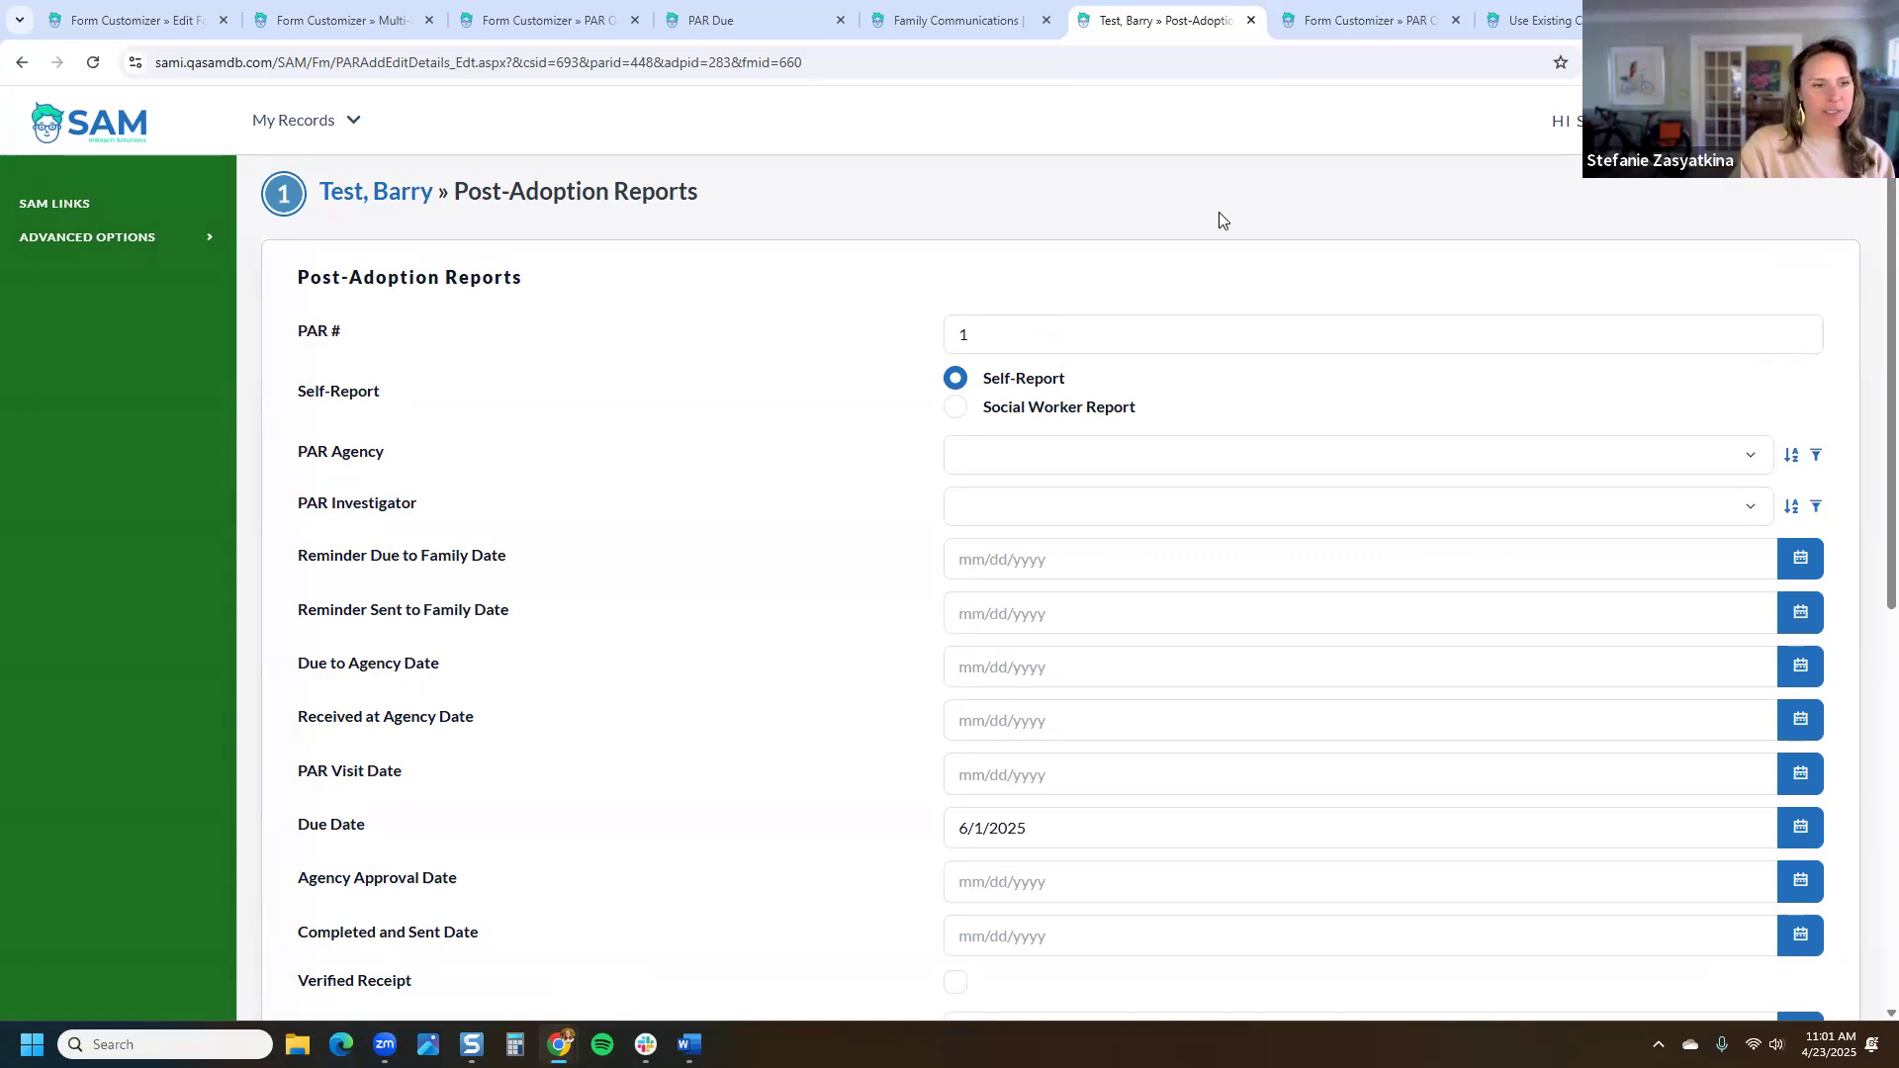